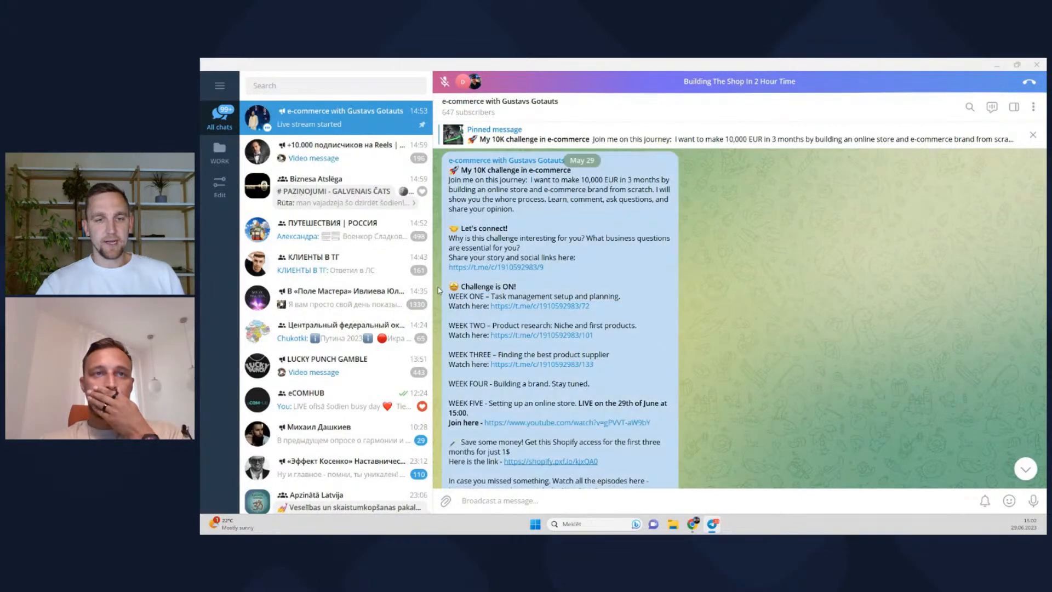
# Highlight the WEEK ONE through WEEK FOUR challenge lines in the Telegram post while explaining them
pyautogui.click(648, 264)
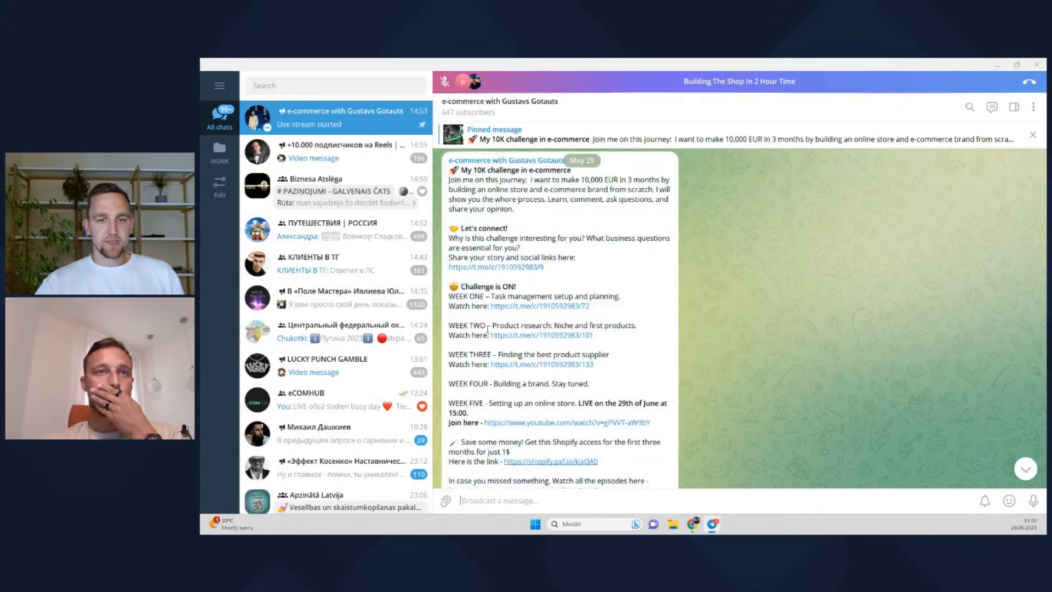
pyautogui.moveTo(616, 335); pyautogui.dragTo(438, 318)
pyautogui.scroll(-1, 466, 325)
pyautogui.click(520, 349)
pyautogui.click(664, 307)
pyautogui.moveTo(608, 341); pyautogui.dragTo(446, 356)
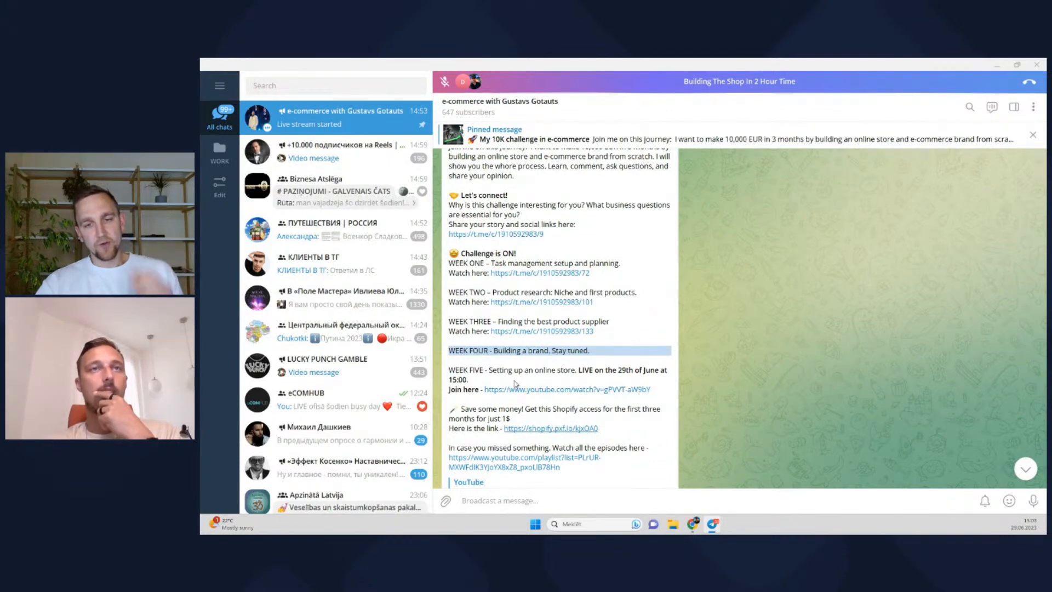
# Highlight the Shopify access offer and open its shopify.pxf.io free-trial link in Chrome
pyautogui.scroll(-4, 506, 400)
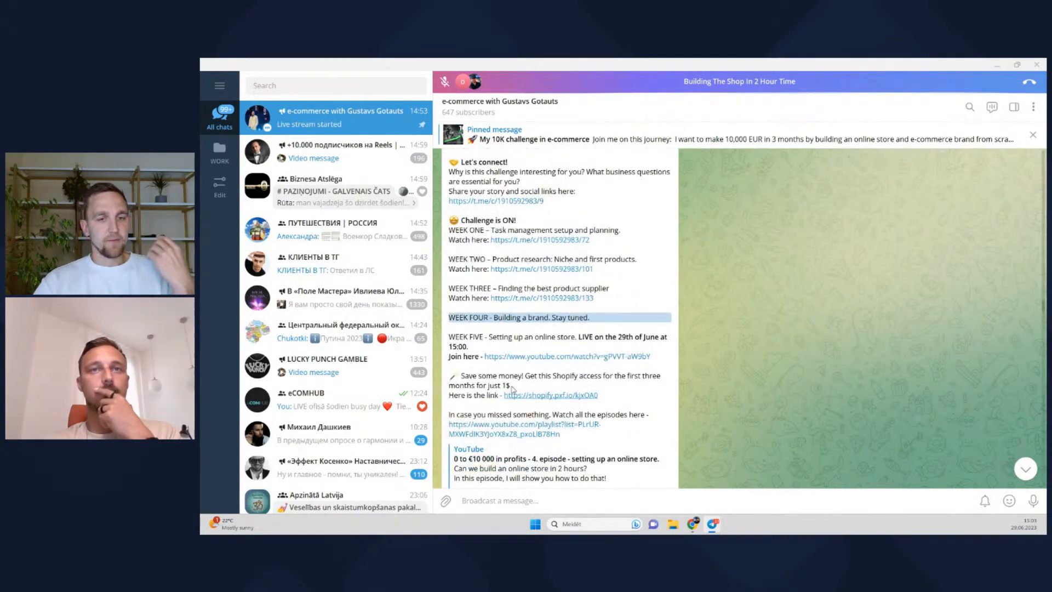
pyautogui.moveTo(450, 276); pyautogui.dragTo(445, 299)
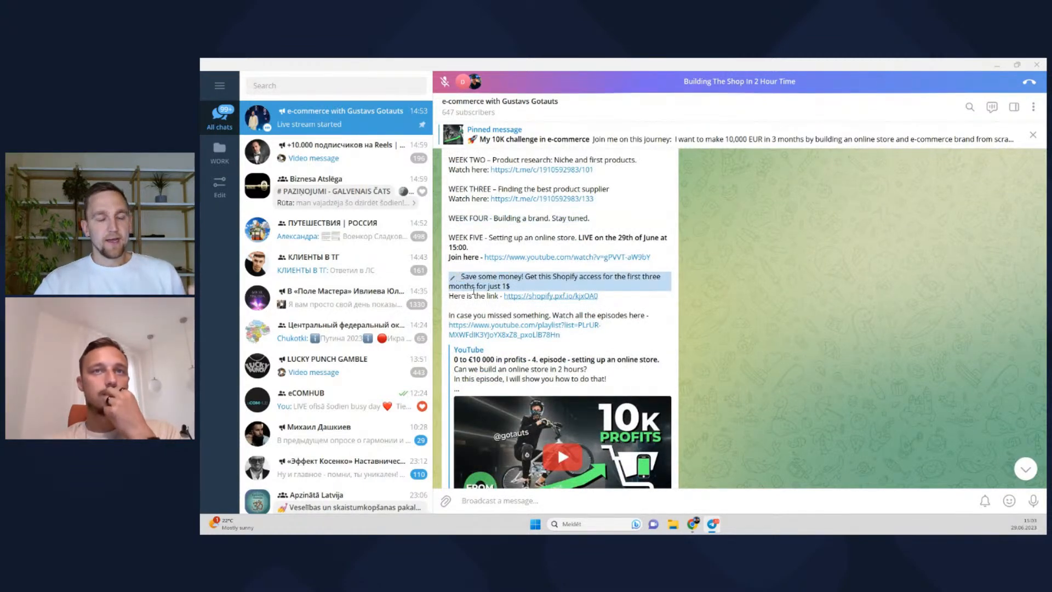
pyautogui.click(536, 296)
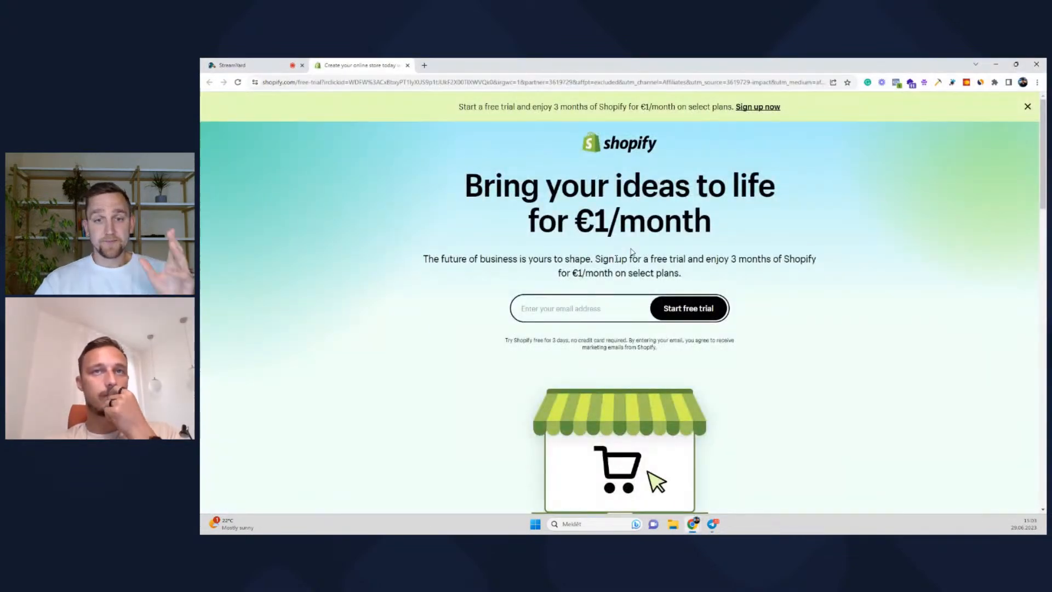
# Highlight the select-plans wording and the 3 months for €1/month offer
pyautogui.moveTo(586, 273); pyautogui.dragTo(520, 338)
pyautogui.click(593, 283)
pyautogui.moveTo(705, 258); pyautogui.dragTo(611, 273)
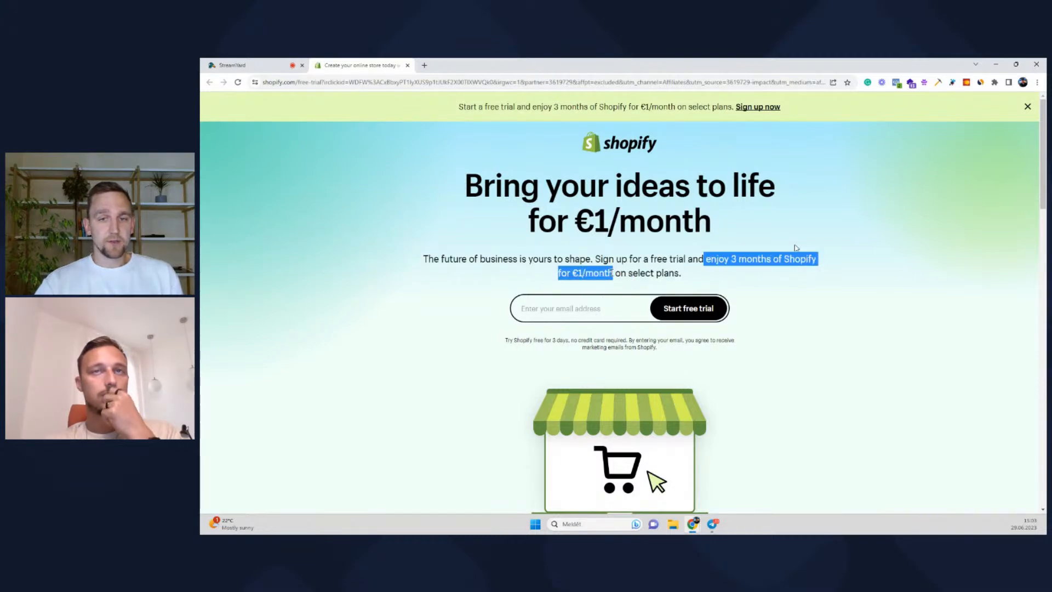
# Enter the store's e-mail address, fix the domain typo, and start the free trial
pyautogui.click(600, 310)
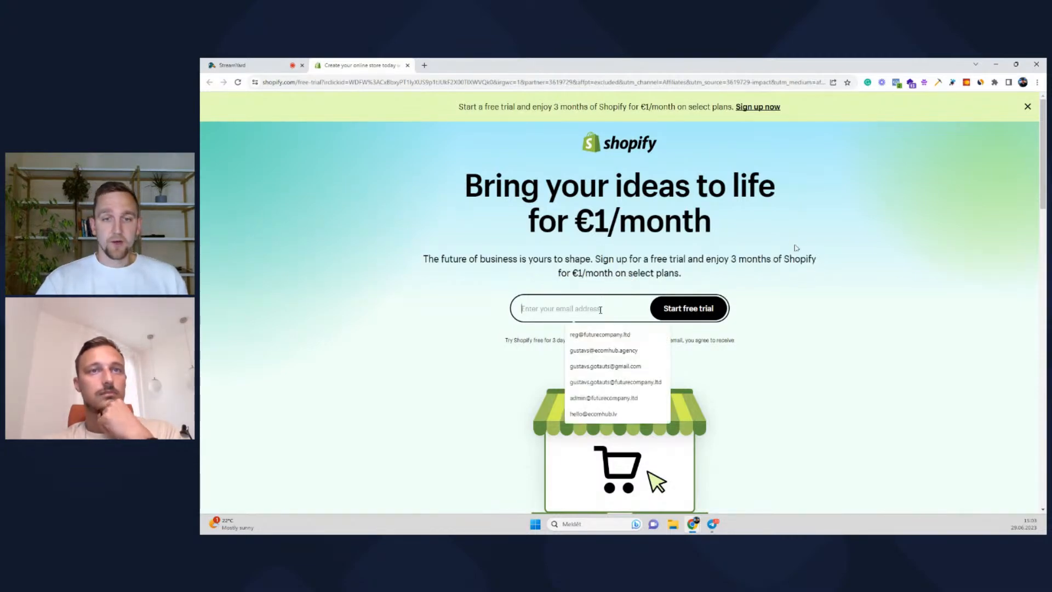
pyautogui.click(849, 330)
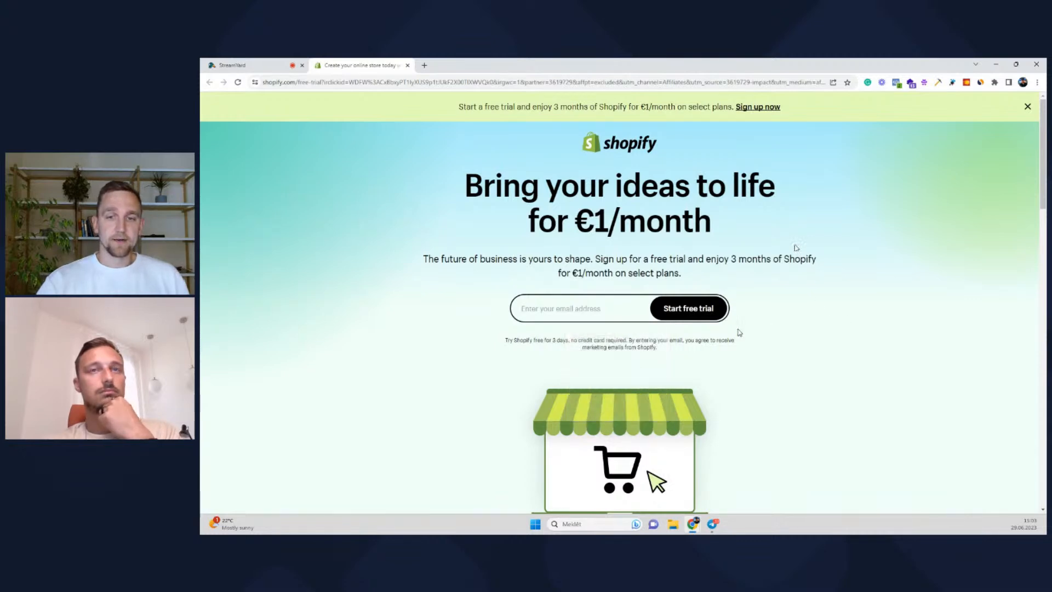
pyautogui.click(592, 309)
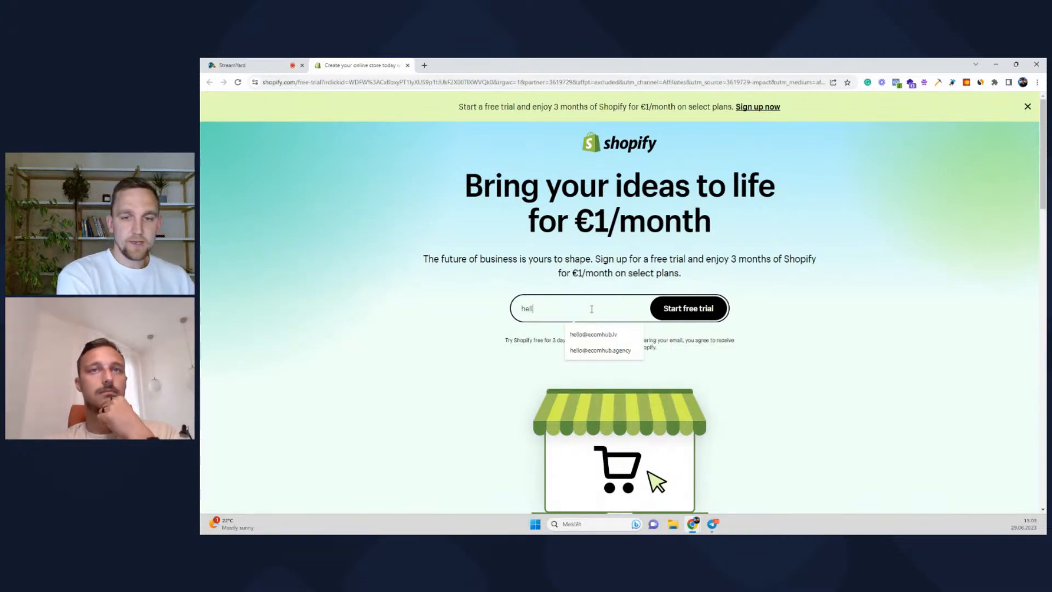
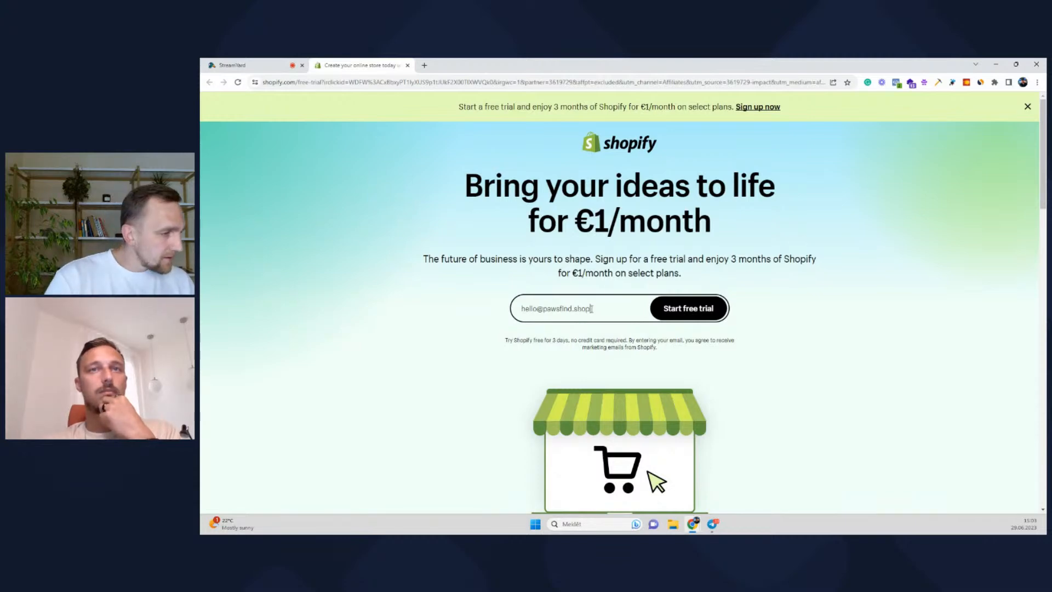
pyautogui.click(560, 310)
pyautogui.press('BackSpace')
pyautogui.click(569, 311)
pyautogui.write('s')
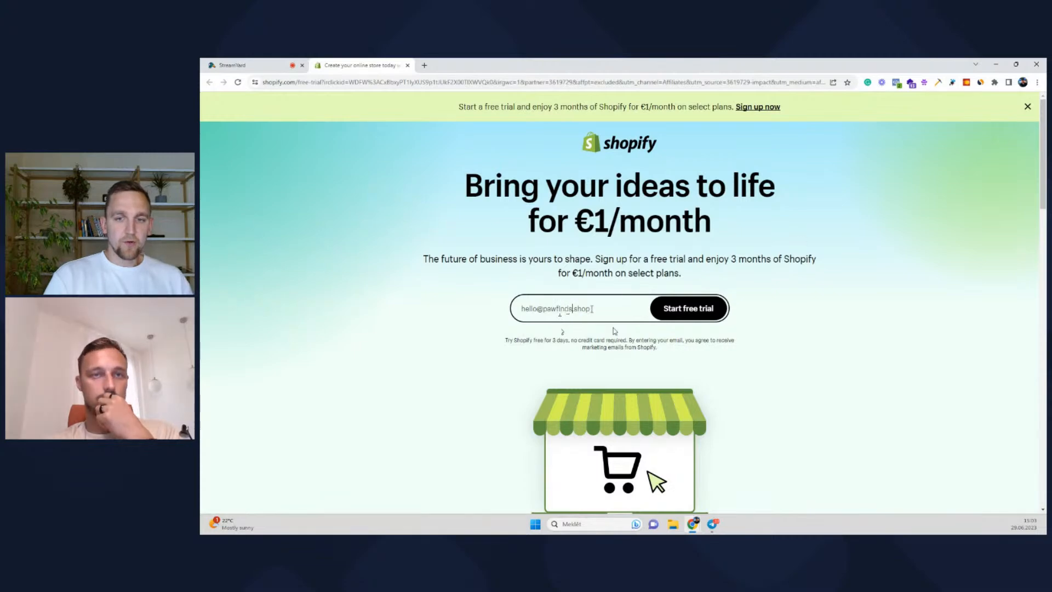
pyautogui.click(696, 310)
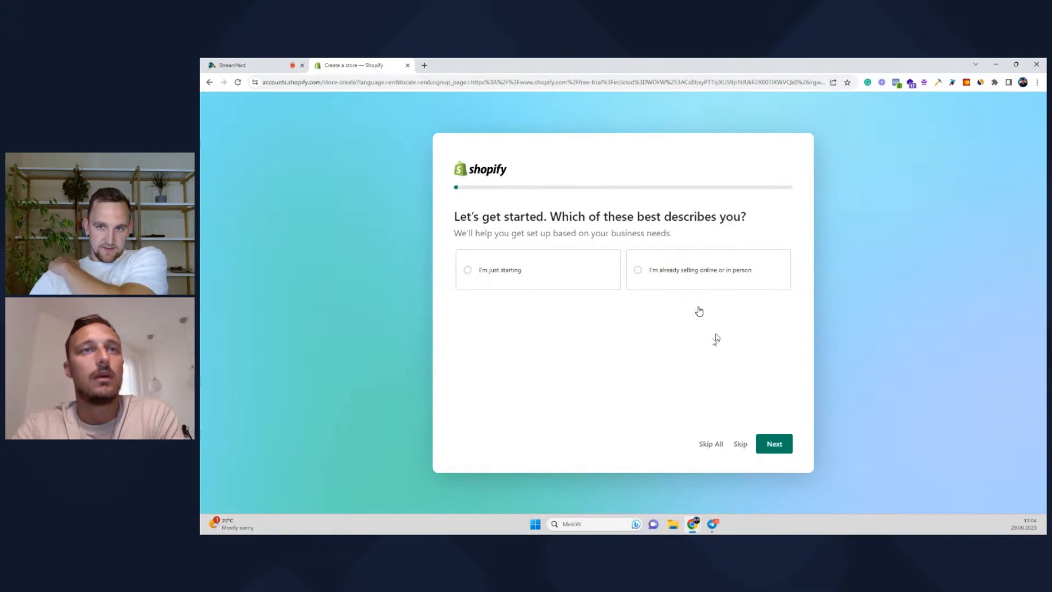
# Answer 'I'm just starting' and skip the where-to-sell question
pyautogui.click(561, 269)
pyautogui.click(773, 444)
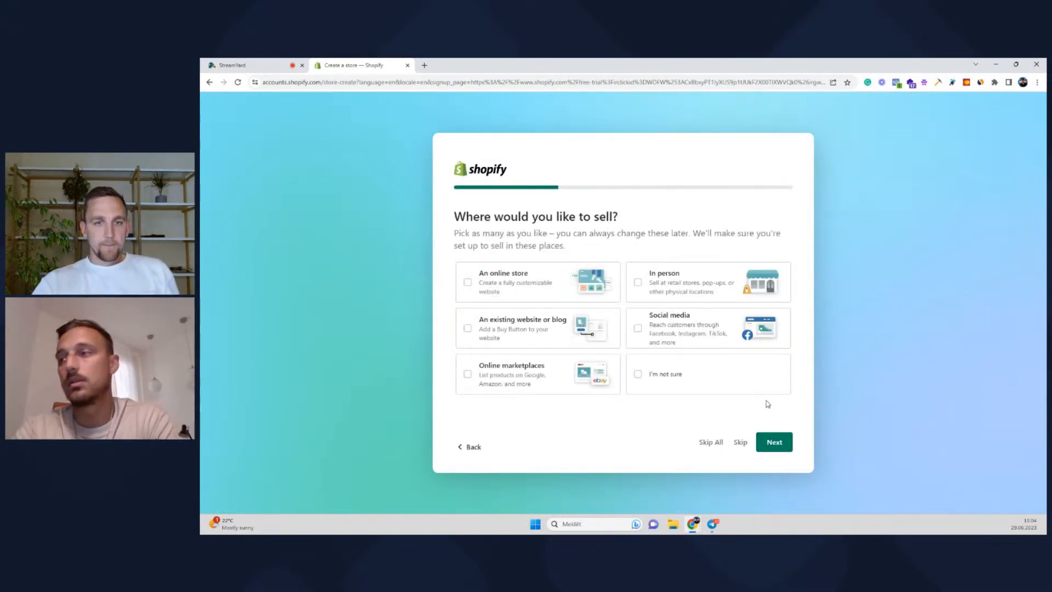
pyautogui.click(740, 443)
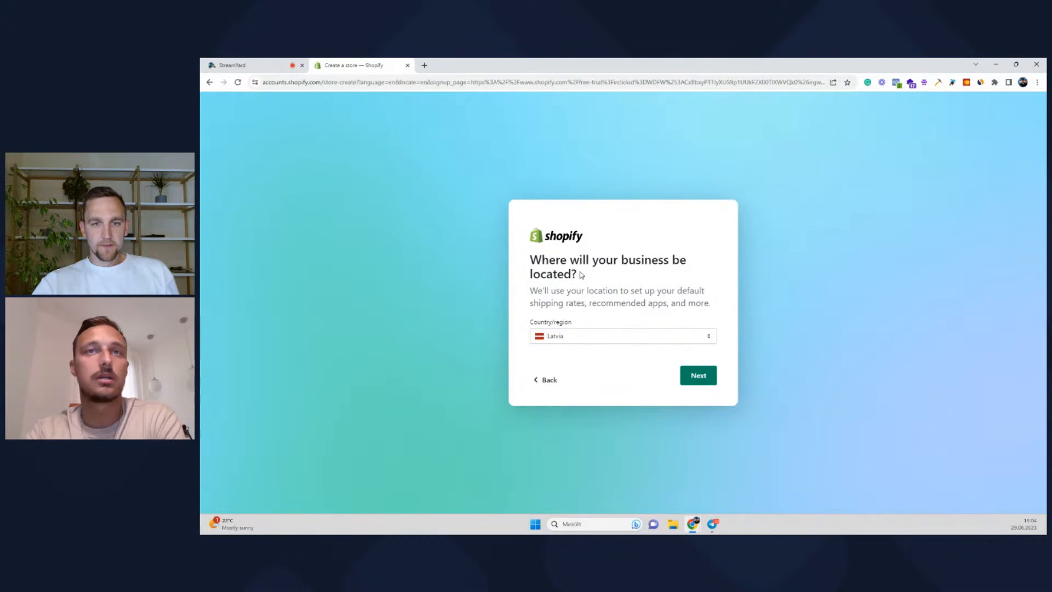
# Set the business location to United States and confirm it
pyautogui.click(590, 335)
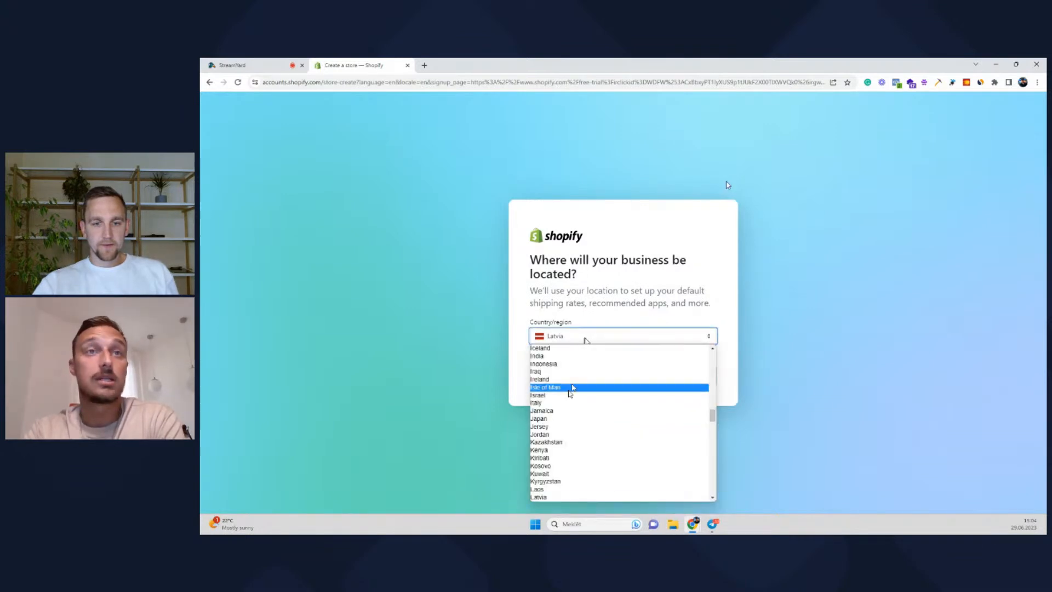
pyautogui.scroll(-10, 565, 400)
pyautogui.scroll(-6, 565, 400)
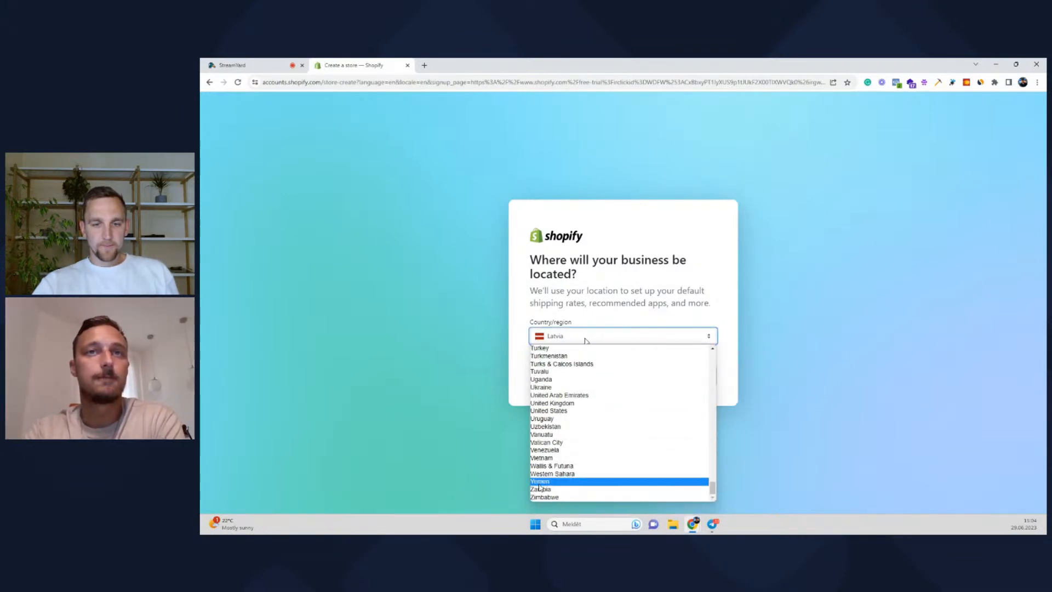
pyautogui.click(552, 411)
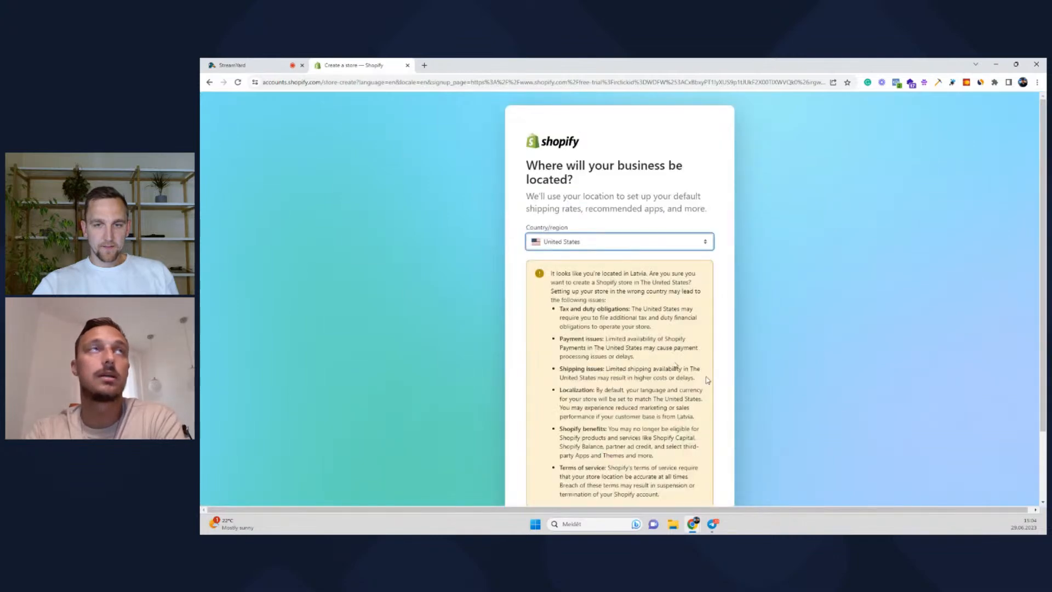
pyautogui.scroll(-3, 681, 351)
pyautogui.click(694, 463)
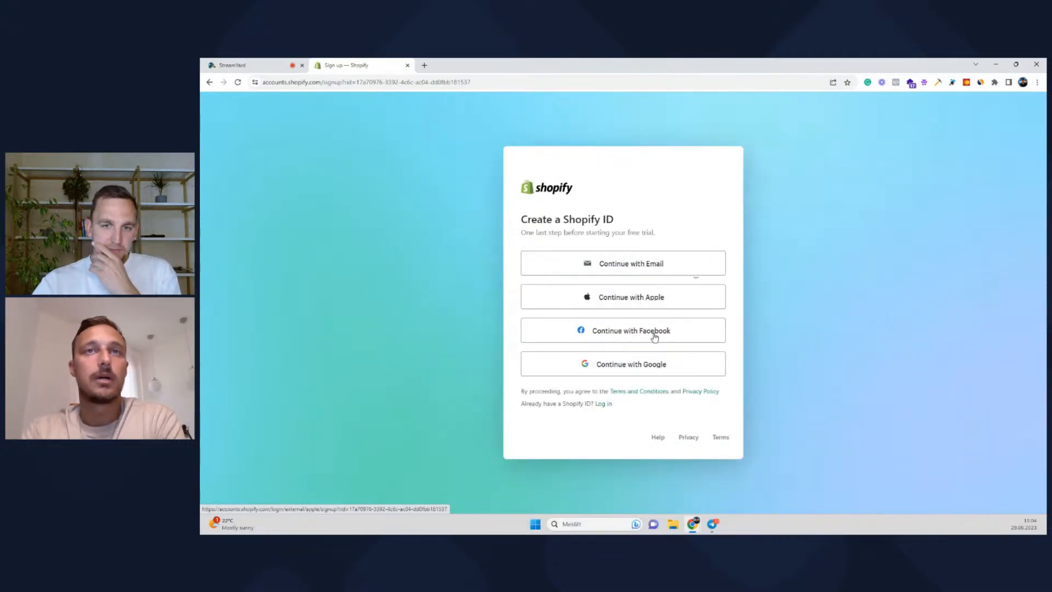
# Sign up with the store's Google account, then stop screen sharing in StreamYard
pyautogui.click(645, 372)
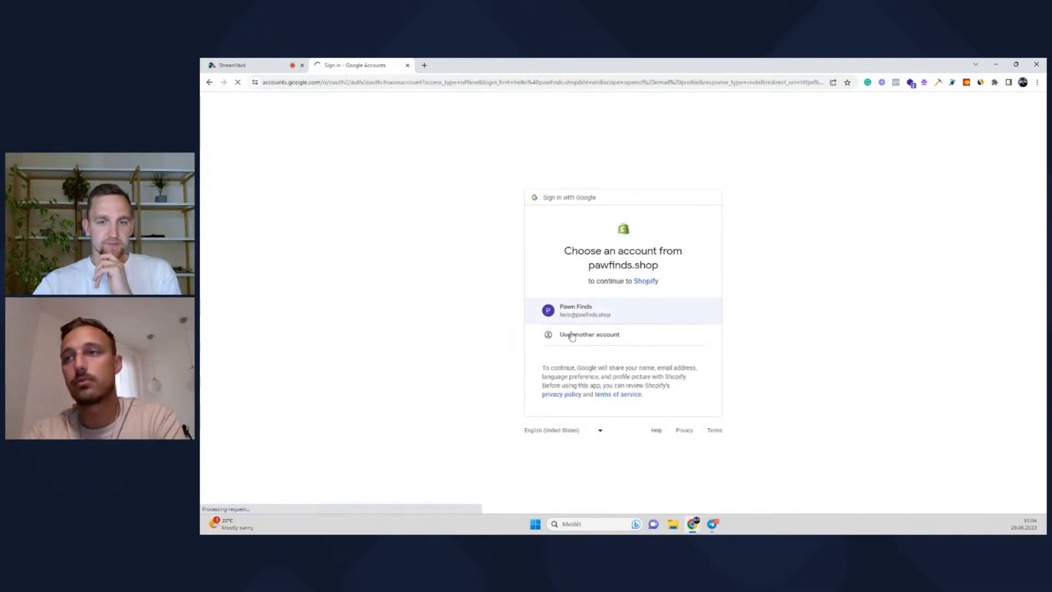
pyautogui.click(575, 312)
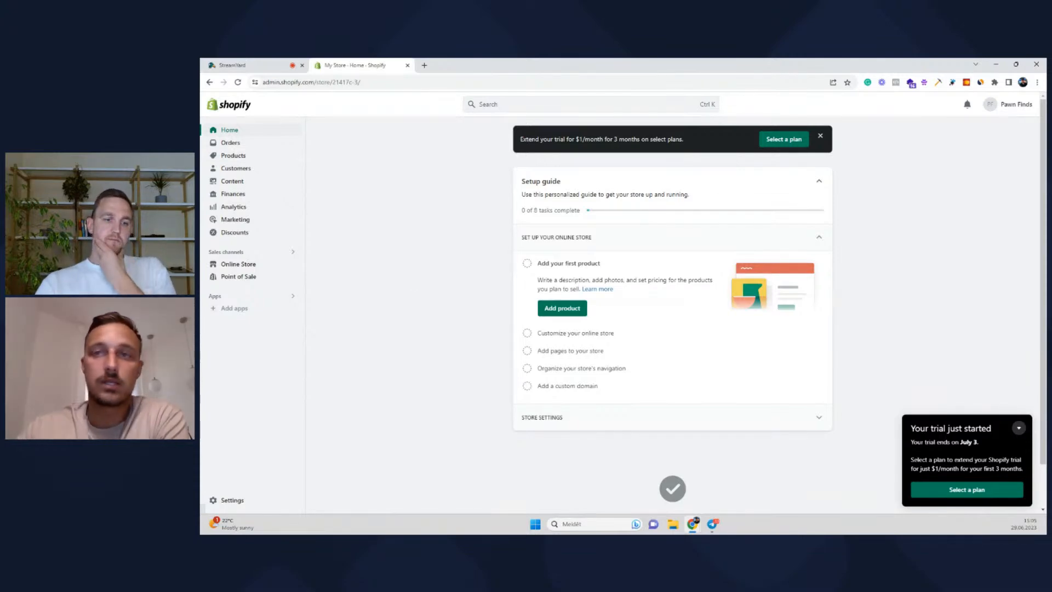
pyautogui.click(273, 65)
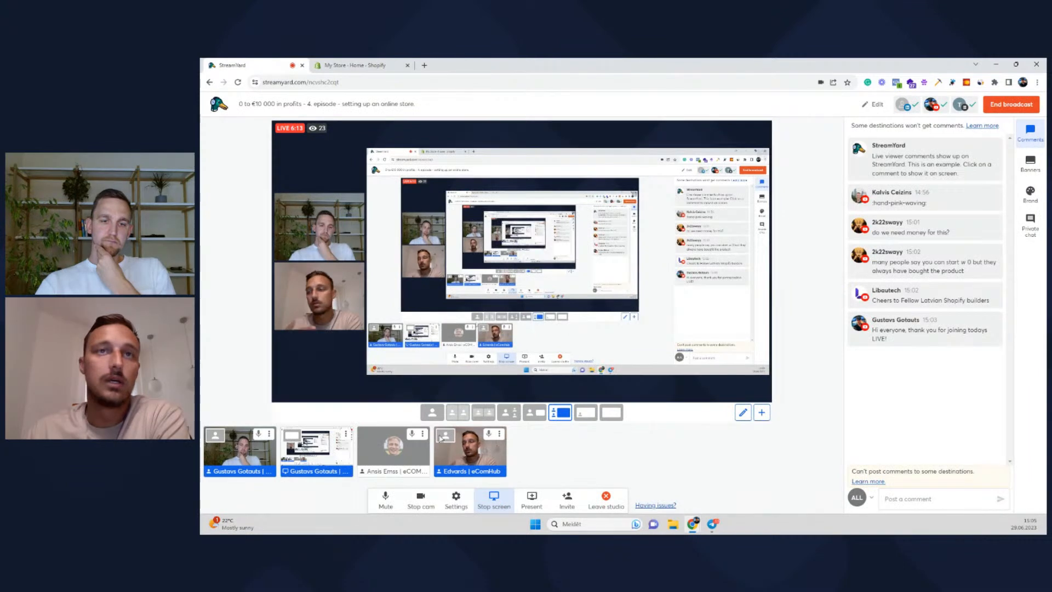
pyautogui.click(486, 508)
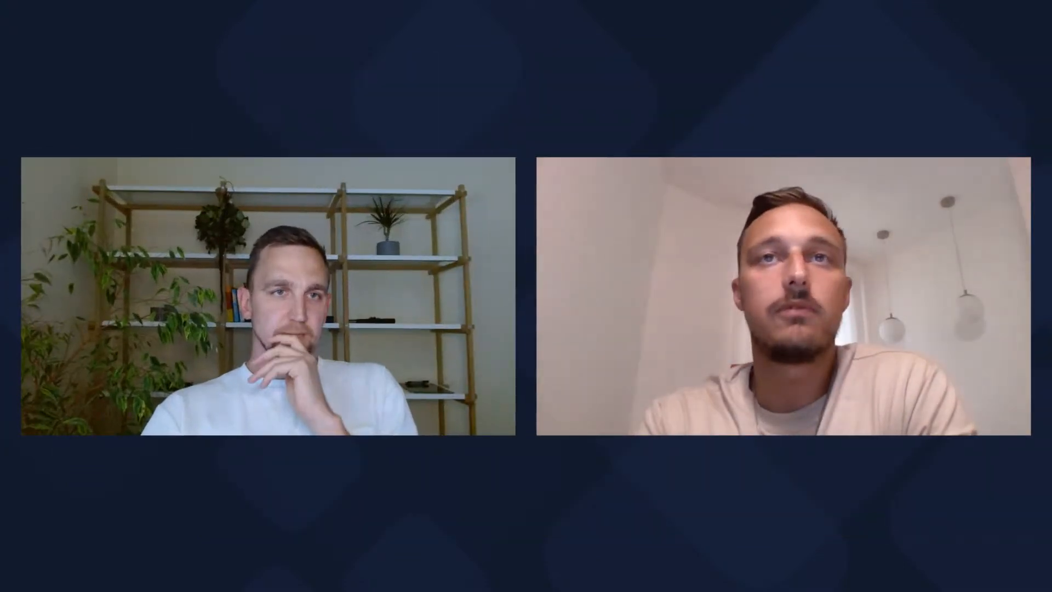
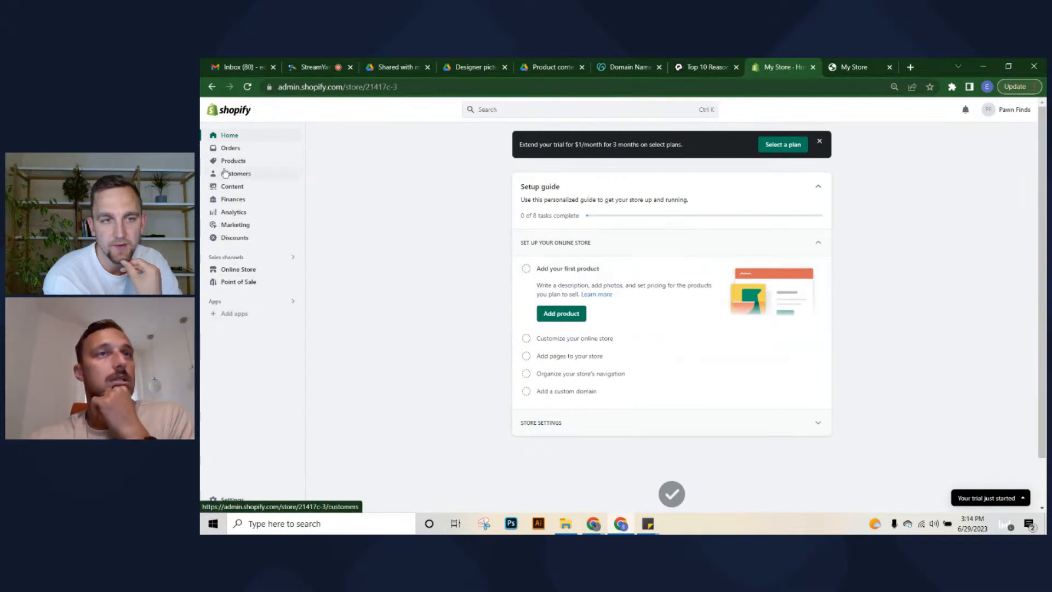
# Open a blank Add product form from the empty Products page, then switch to Drive's Designer pictures folder
pyautogui.click(251, 161)
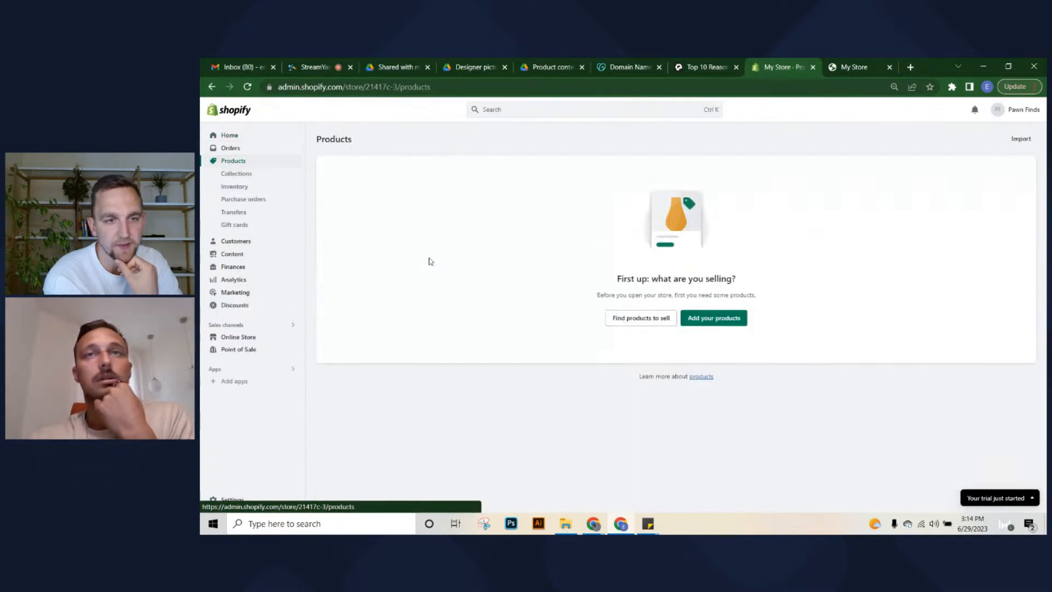
pyautogui.click(703, 318)
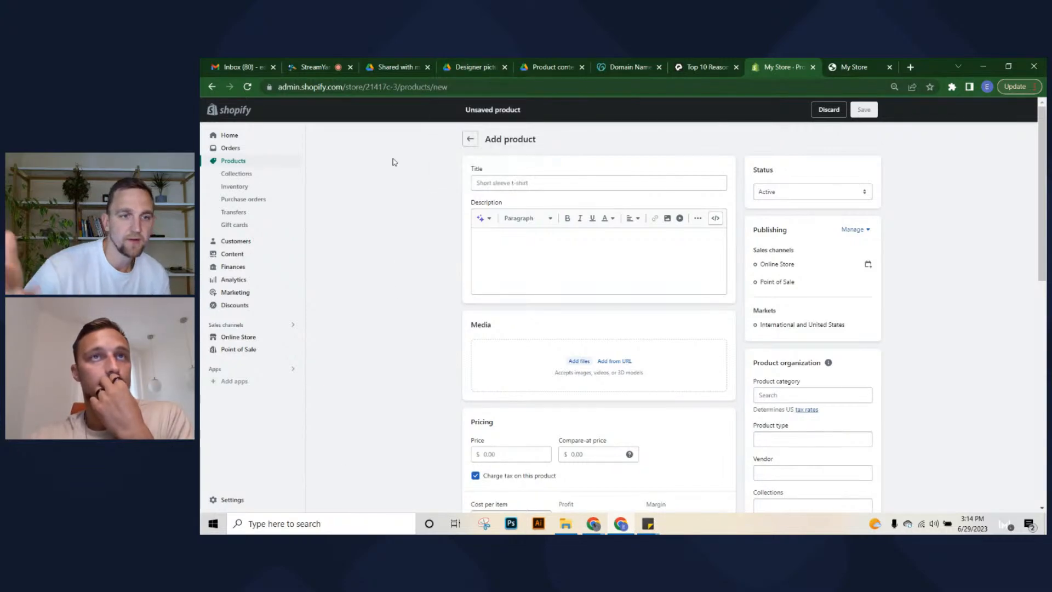
pyautogui.click(394, 67)
pyautogui.click(475, 67)
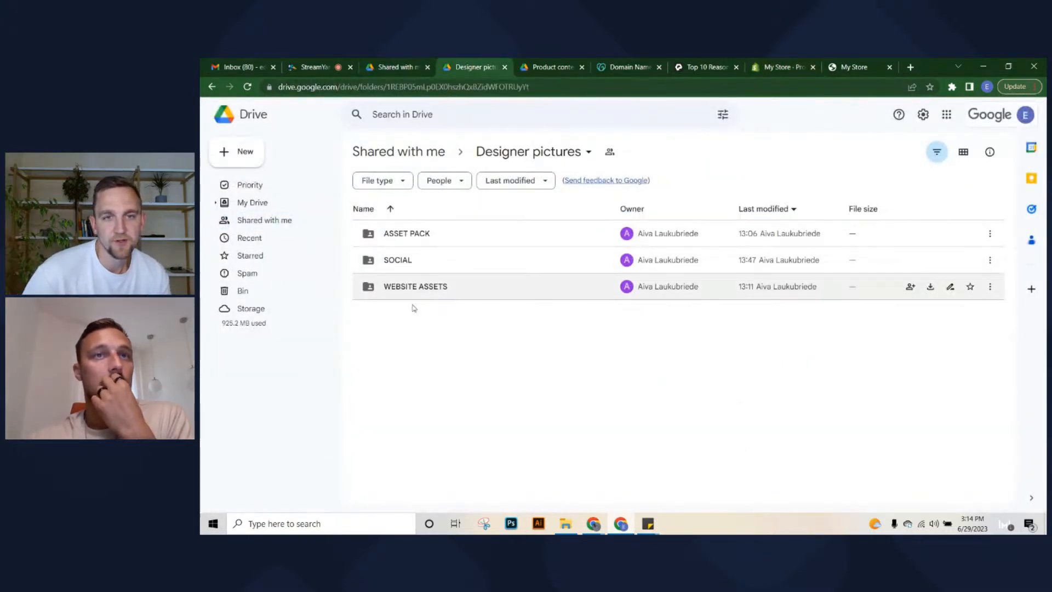
# Open the Dog bowl folder in Product content and its Dog bowl description document
pyautogui.click(548, 67)
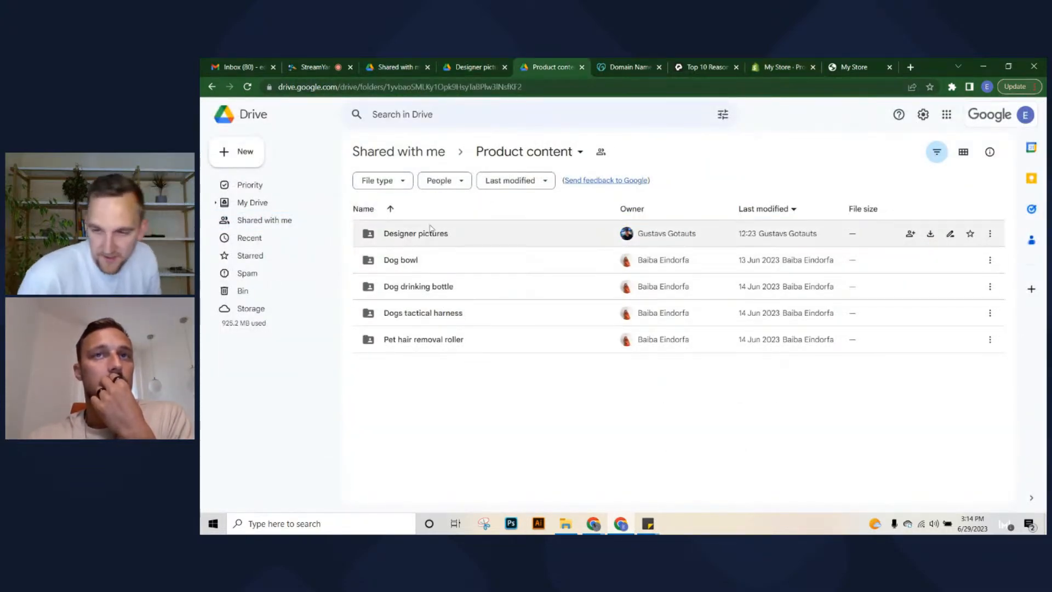
pyautogui.doubleClick(382, 267)
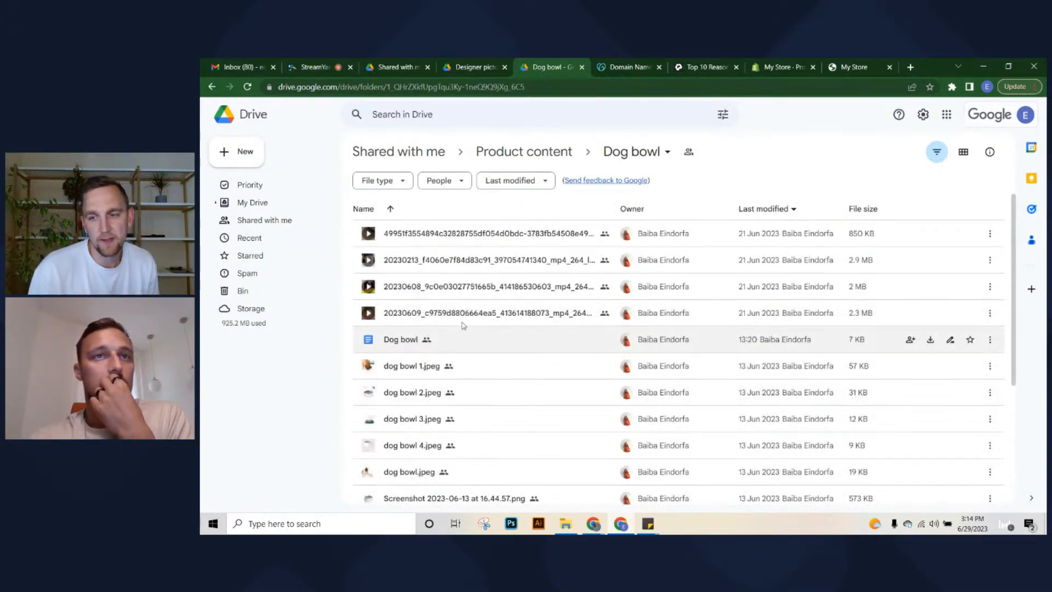
pyautogui.scroll(-3, 464, 351)
pyautogui.scroll(3, 482, 384)
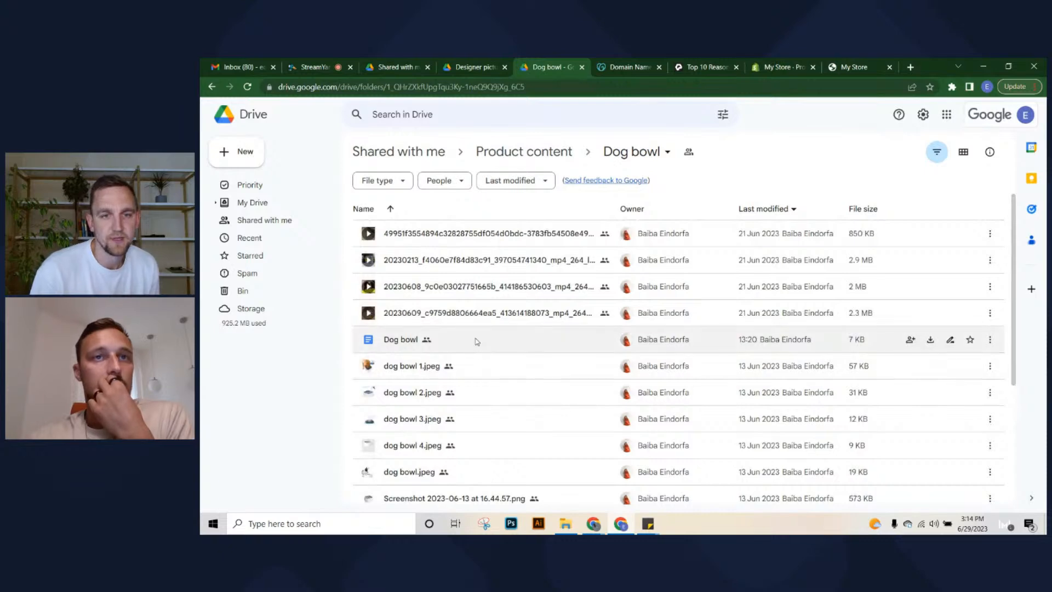
pyautogui.doubleClick(478, 340)
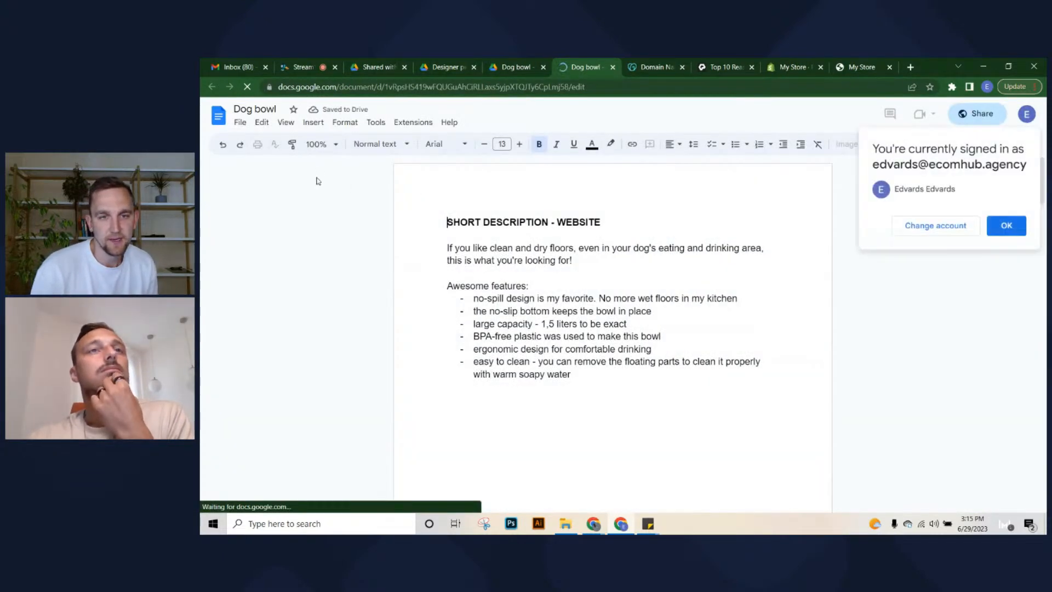
# Select and copy the Dog bowl short description through the Awesome features list
pyautogui.moveTo(445, 248); pyautogui.dragTo(406, 251)
pyautogui.hotkey('ctrl', 'c')
pyautogui.click(614, 376)
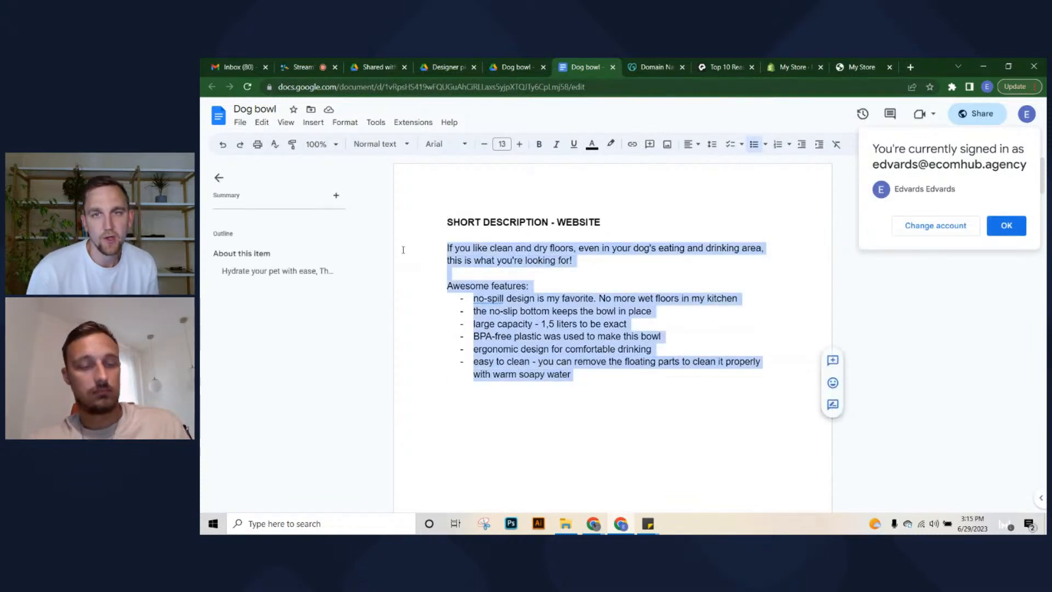
pyautogui.click(306, 63)
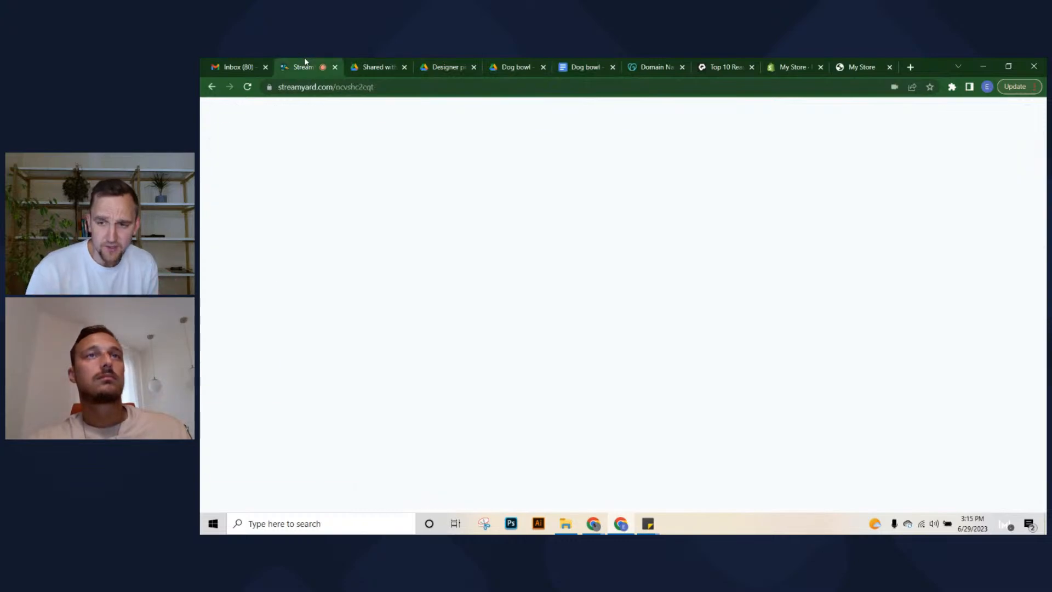
# Paste the copied description into the new product and title it 'Dog Bowl'
pyautogui.click(518, 64)
pyautogui.click(871, 65)
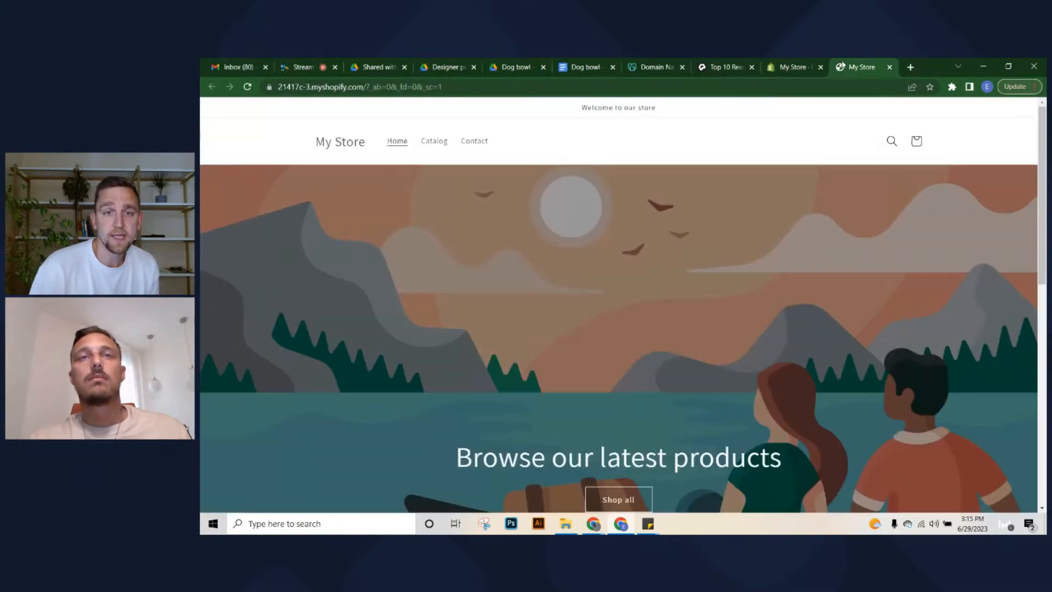
pyautogui.click(783, 62)
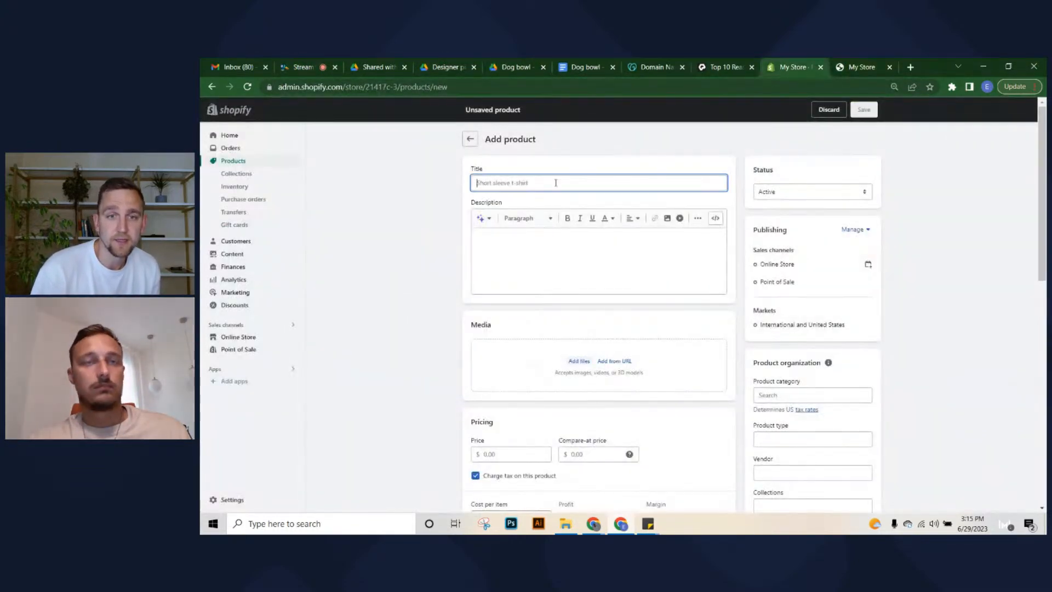
pyautogui.click(536, 259)
pyautogui.hotkey('ctrl', 'v')
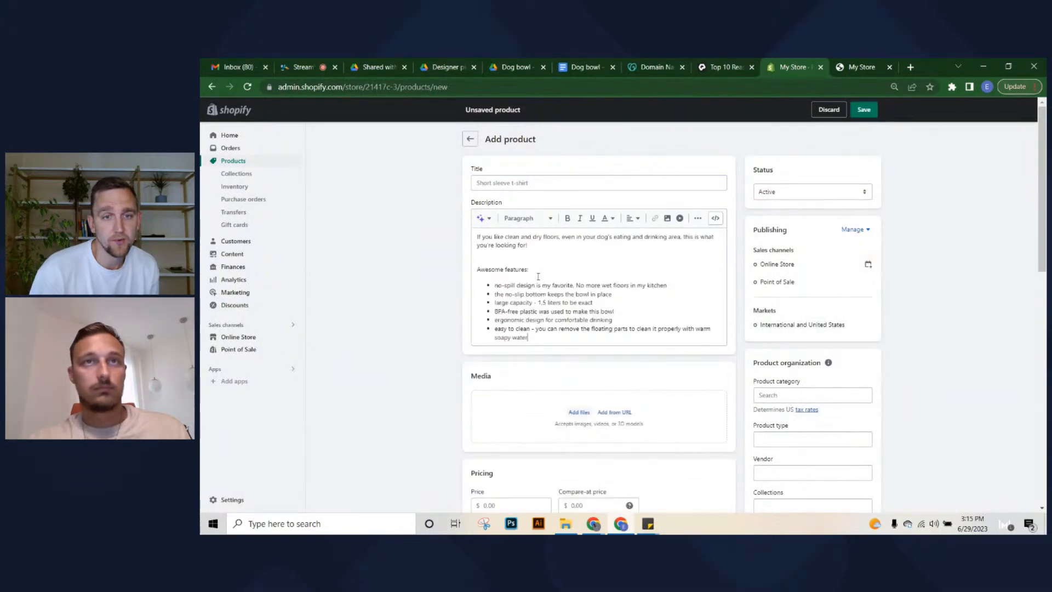
pyautogui.click(535, 179)
pyautogui.write('Dog')
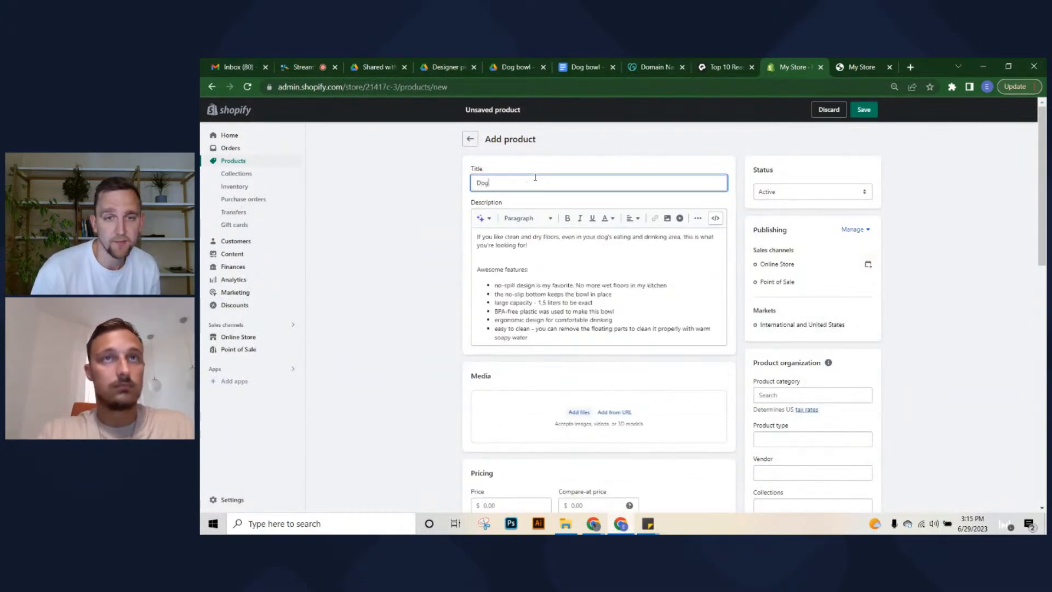
pyautogui.write(' Bow')
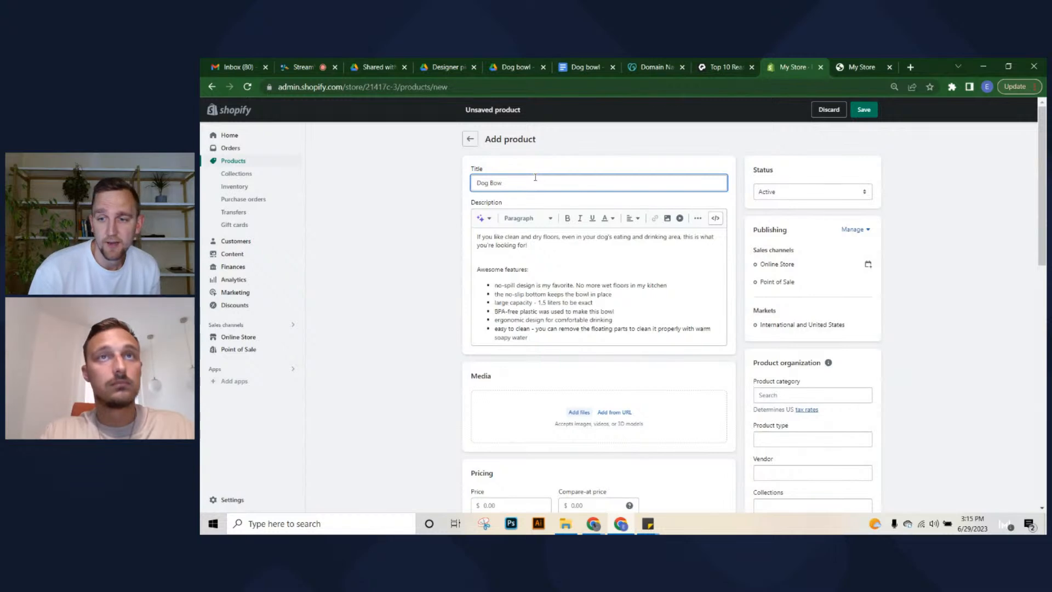
pyautogui.write('l')
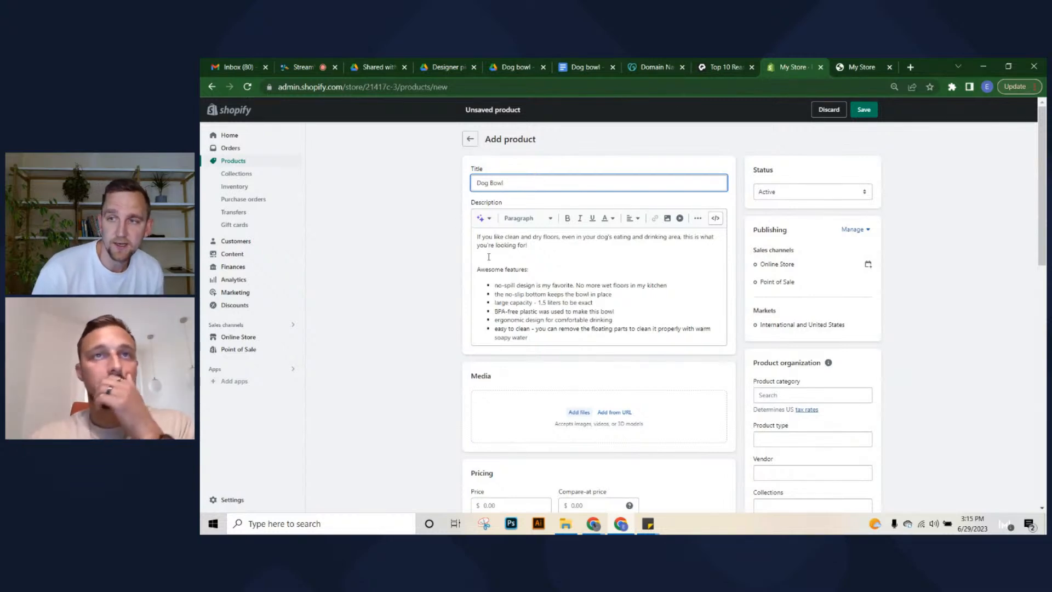
# Remove the blank line before the Awesome features heading in the description
pyautogui.click(662, 311)
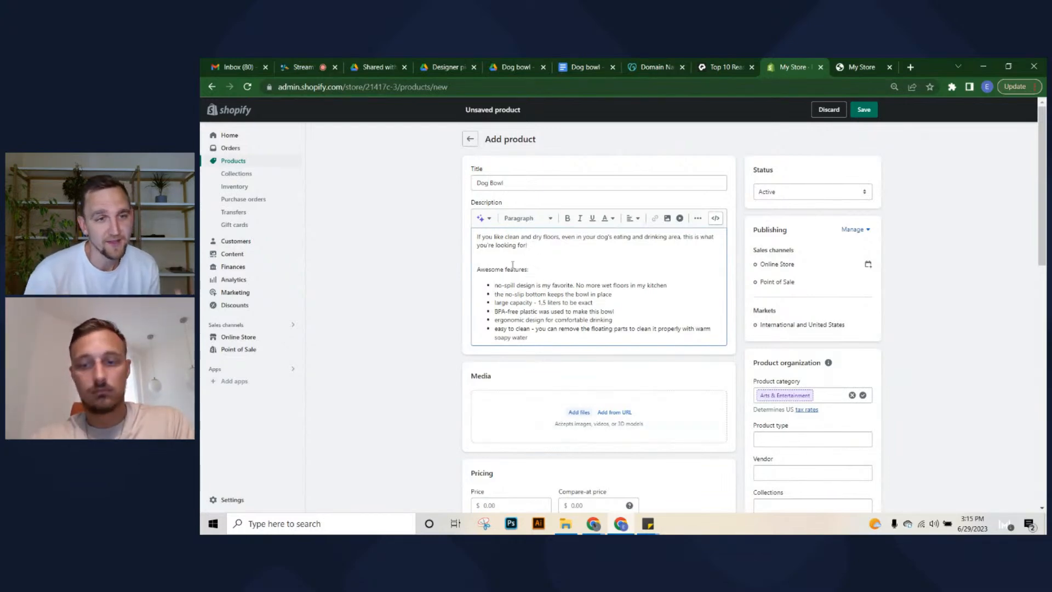
pyautogui.press('BackSpace')
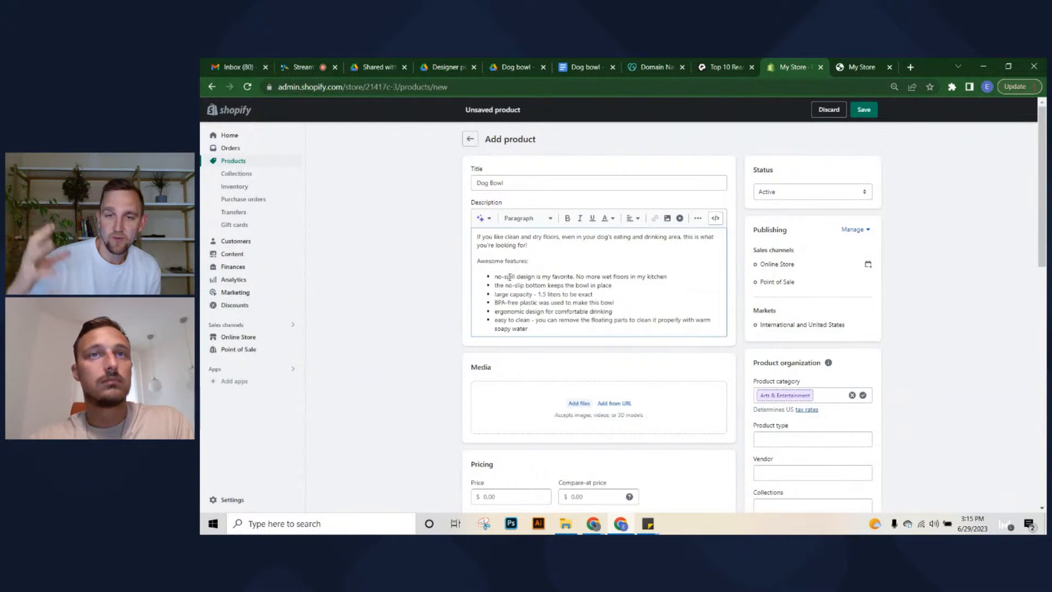
pyautogui.moveTo(529, 261); pyautogui.dragTo(448, 265)
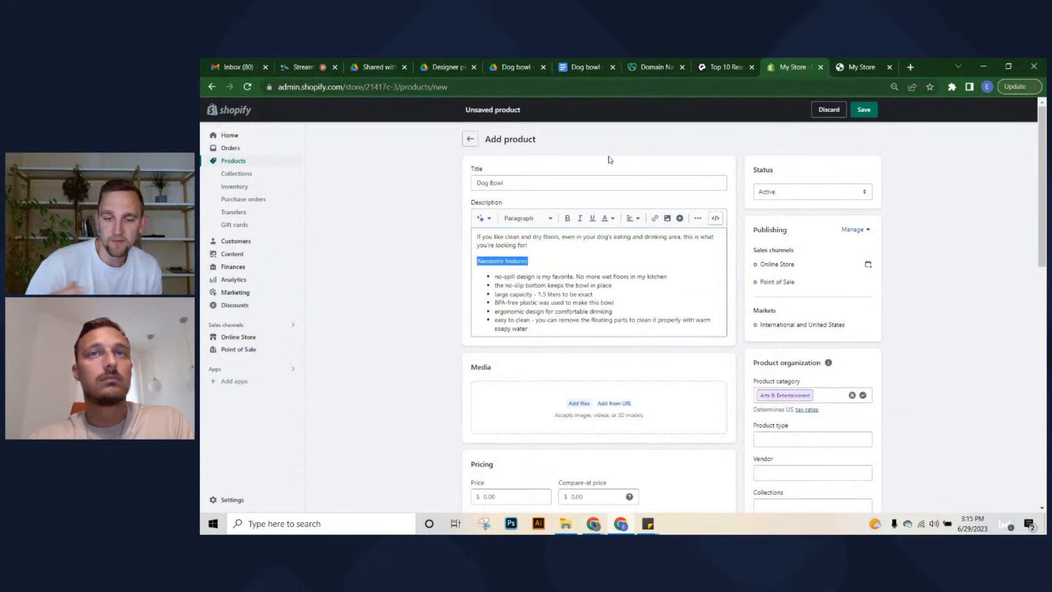
pyautogui.click(567, 220)
pyautogui.click(543, 255)
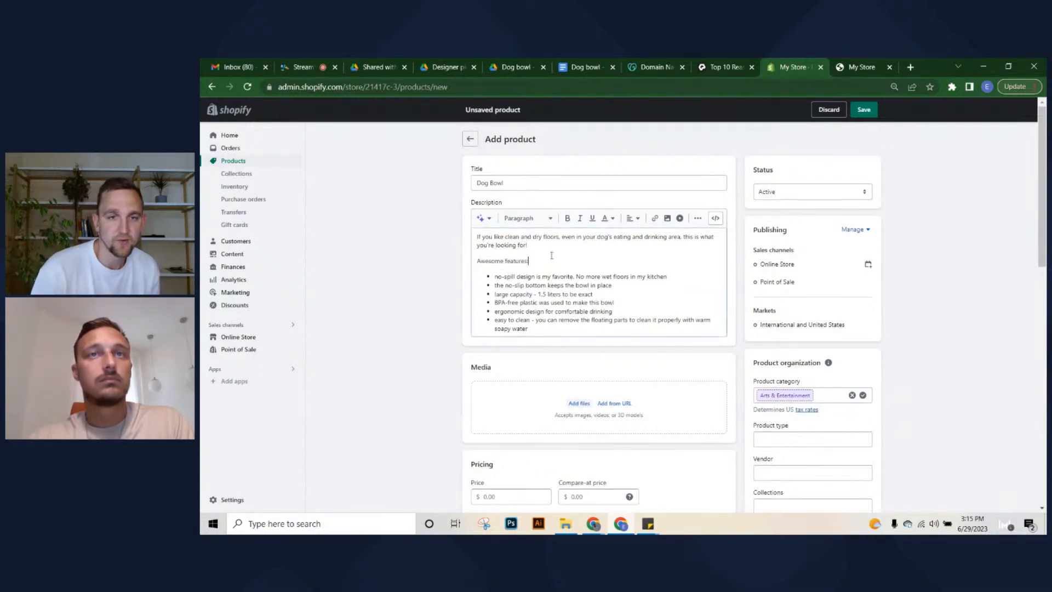
# Set the Dog Bowl price to $29.00
pyautogui.scroll(-1, 553, 343)
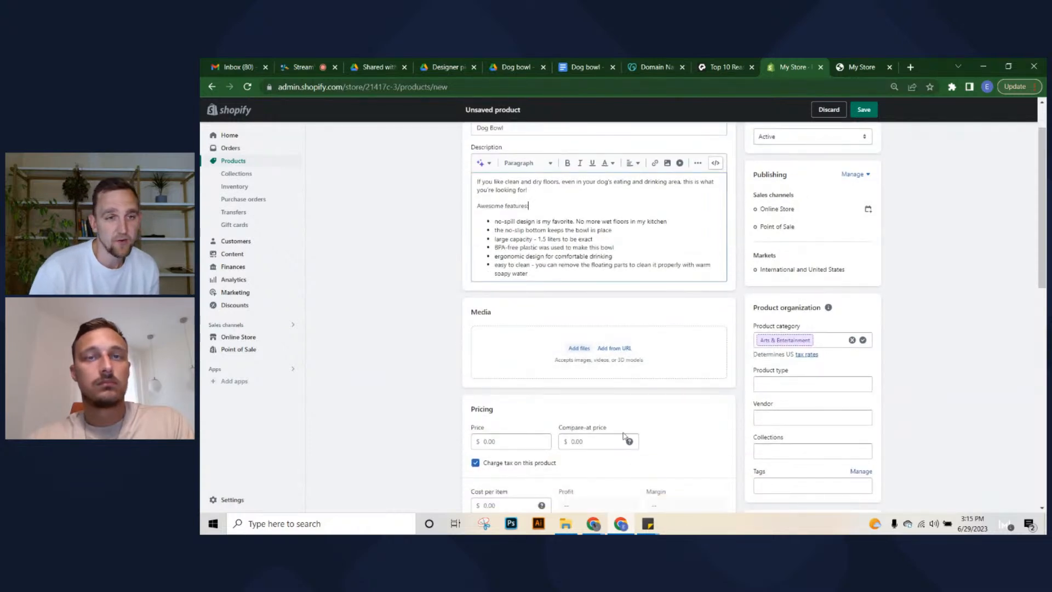
pyautogui.scroll(-1, 535, 384)
pyautogui.click(513, 450)
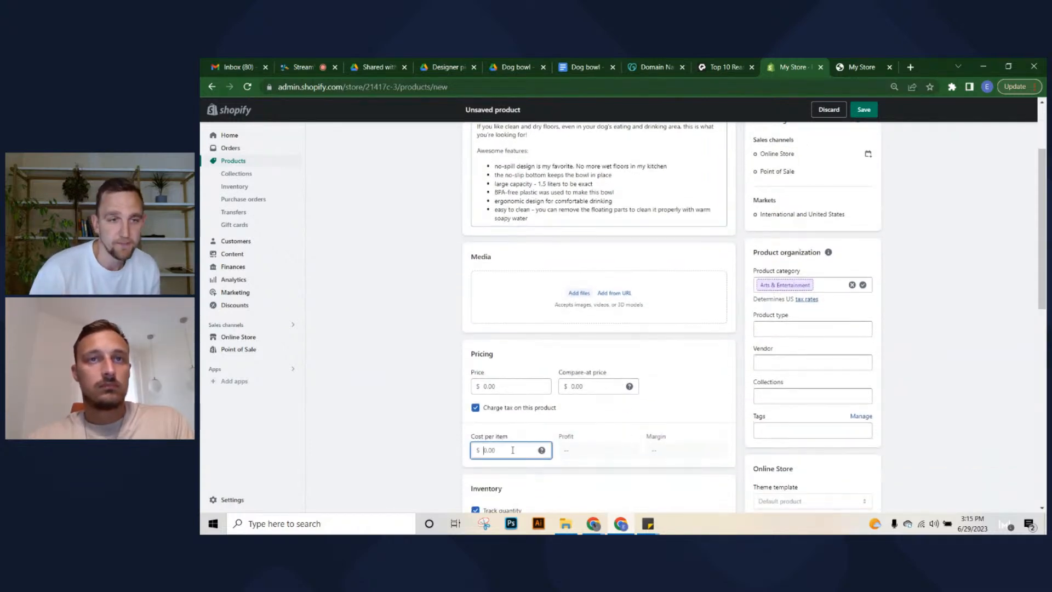
pyautogui.click(512, 384)
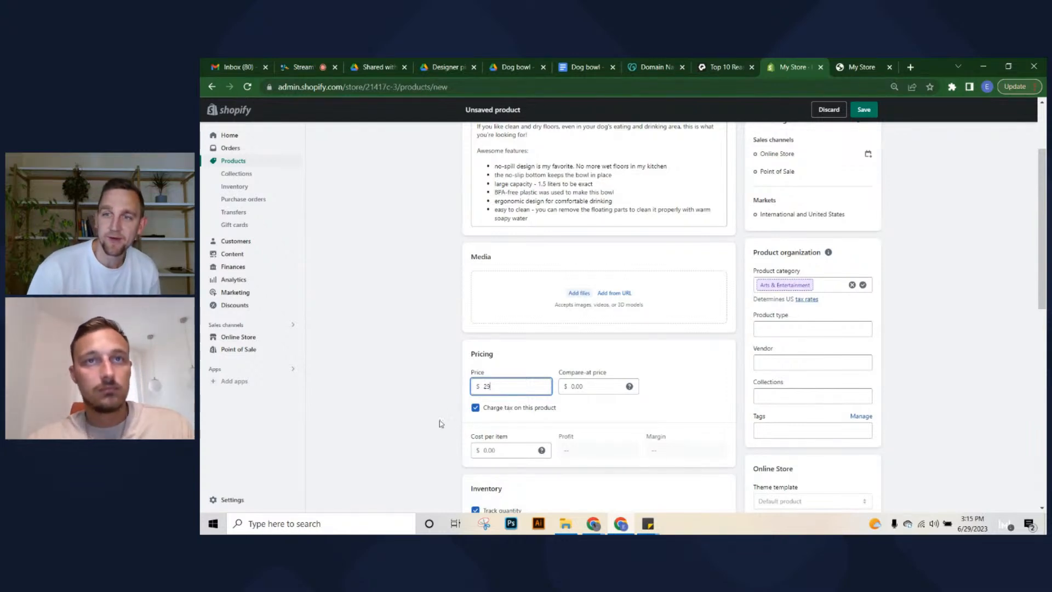
pyautogui.click(431, 393)
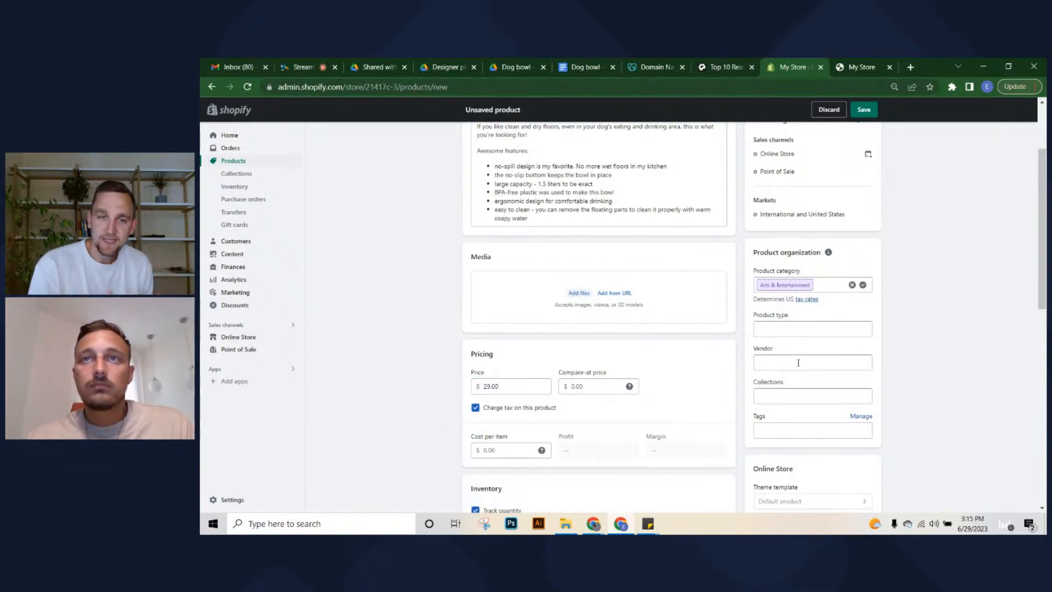
# Allow selling when out of stock, set a 0.1 lb shipping weight, and save the product
pyautogui.scroll(-1, 494, 392)
pyautogui.scroll(-1, 525, 407)
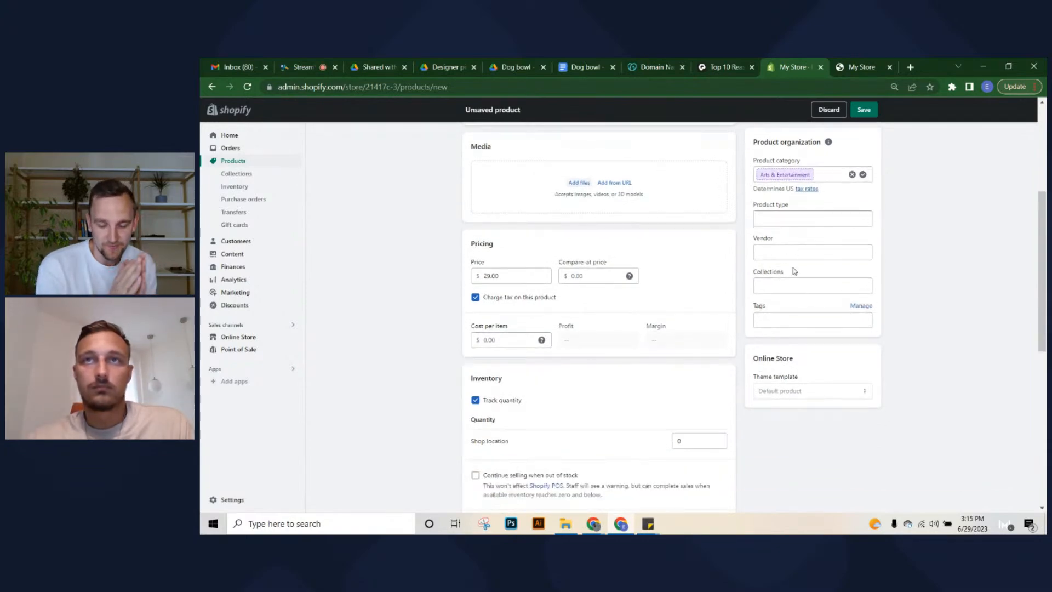
pyautogui.scroll(-3, 554, 406)
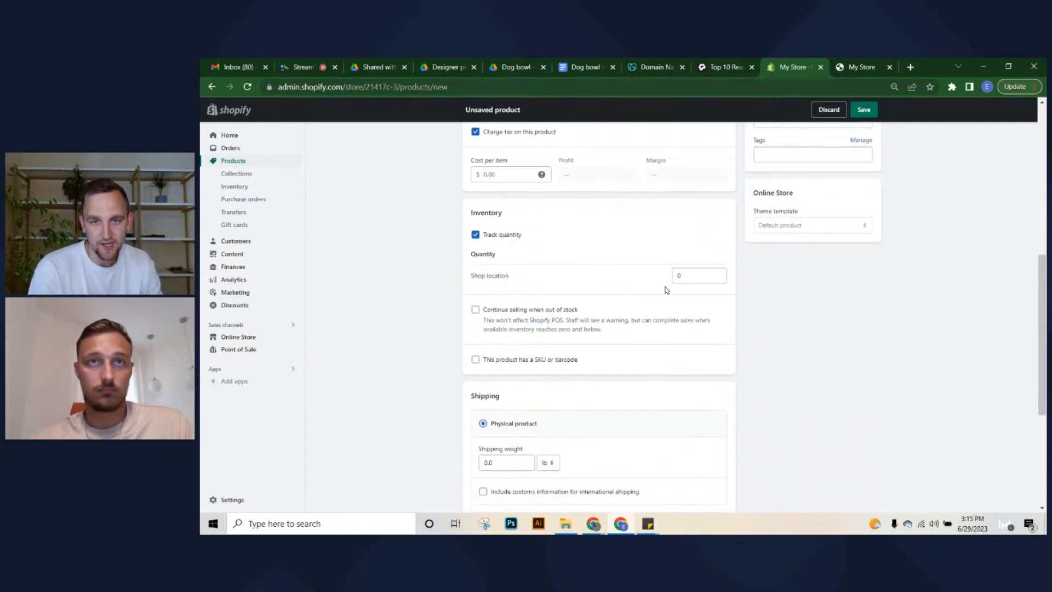
pyautogui.moveTo(491, 311); pyautogui.dragTo(487, 310)
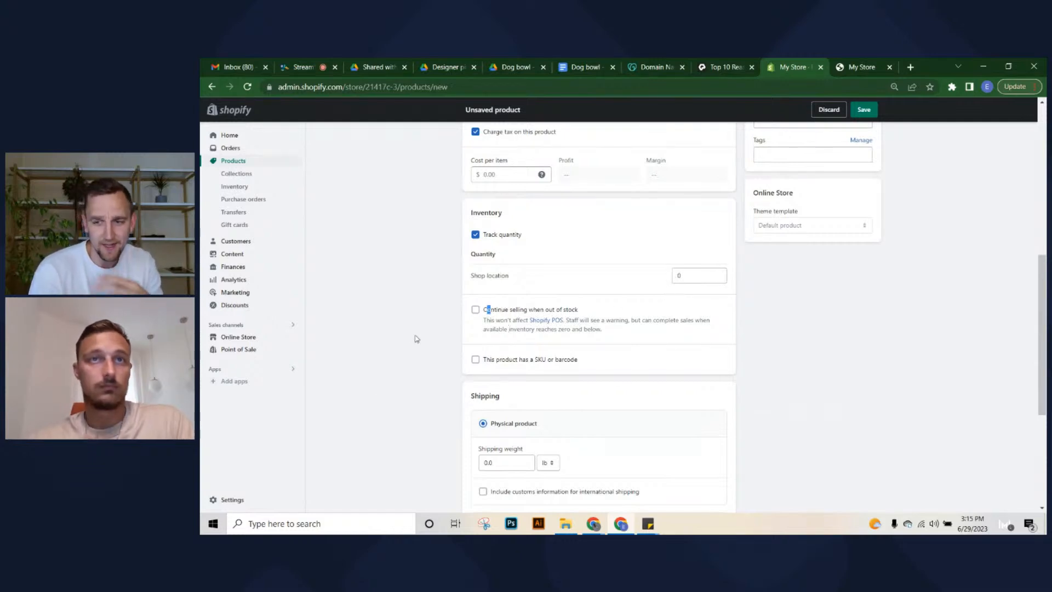
pyautogui.click(476, 310)
pyautogui.scroll(-1, 593, 356)
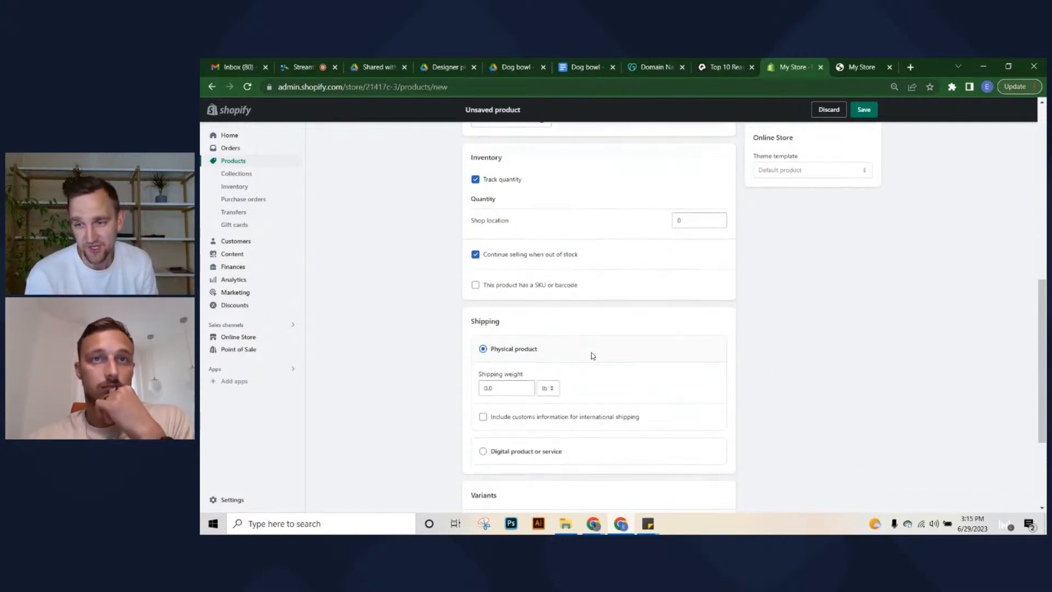
pyautogui.click(489, 386)
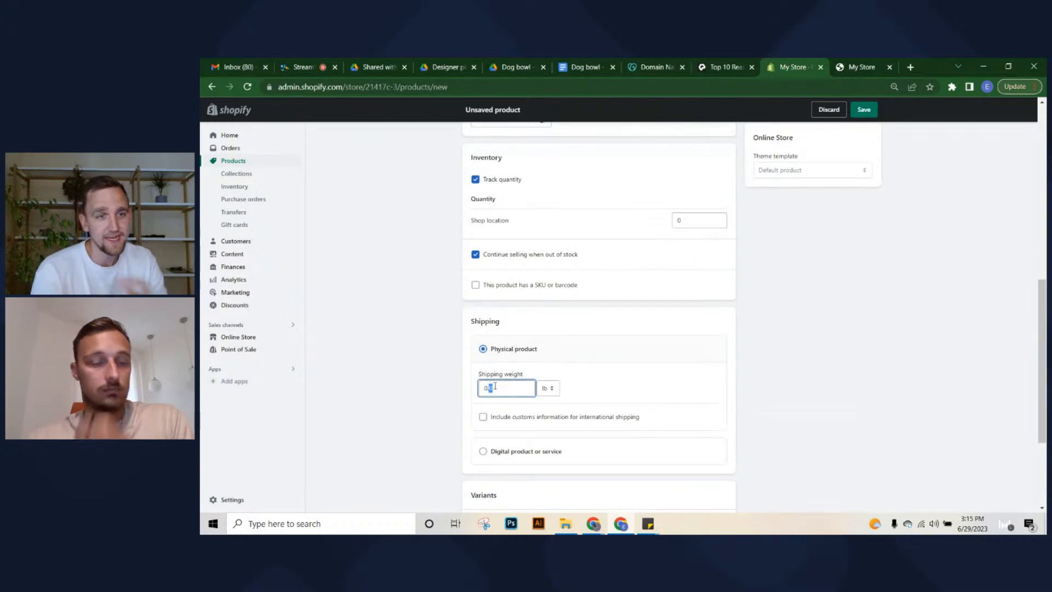
pyautogui.click(450, 384)
pyautogui.scroll(-3, 450, 386)
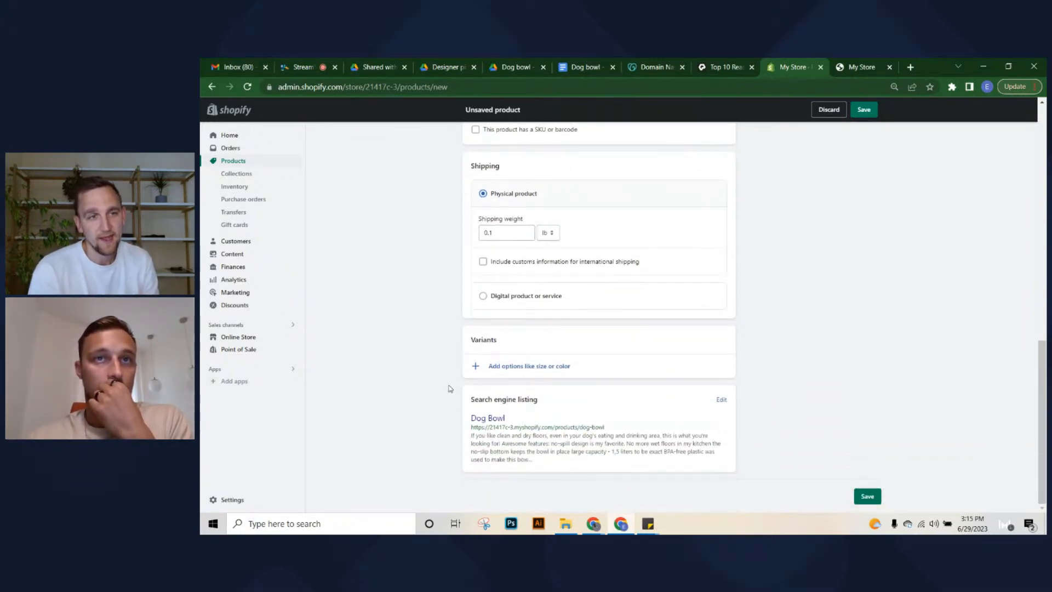
pyautogui.scroll(15, 469, 373)
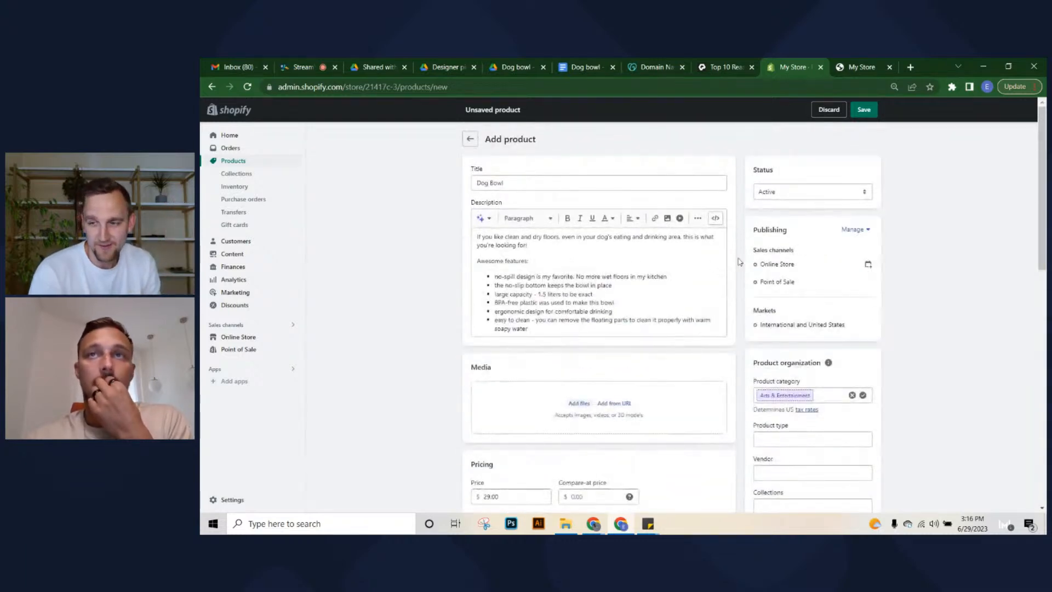
pyautogui.click(865, 110)
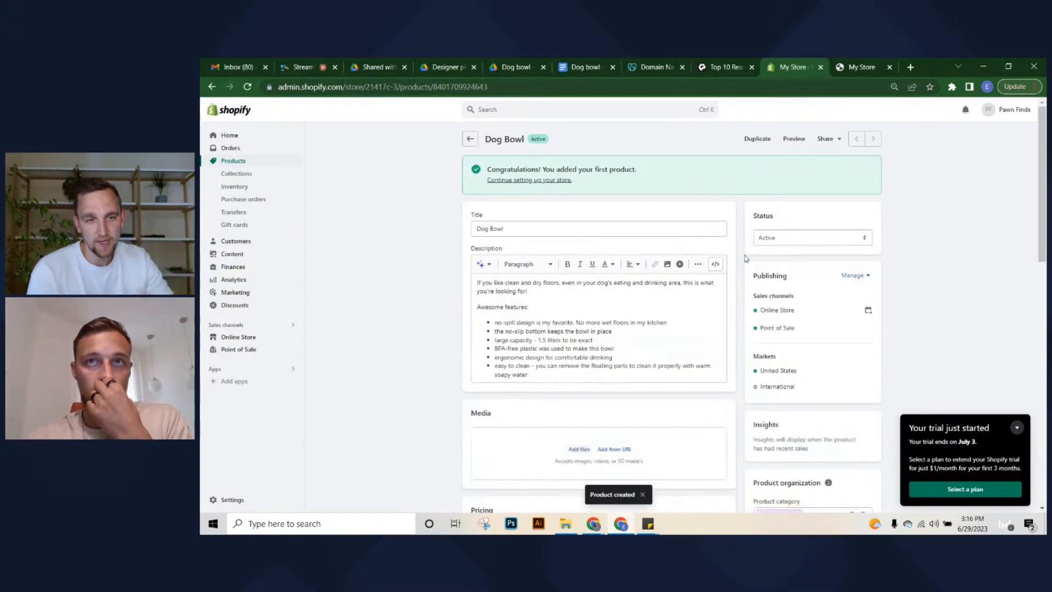
pyautogui.click(443, 65)
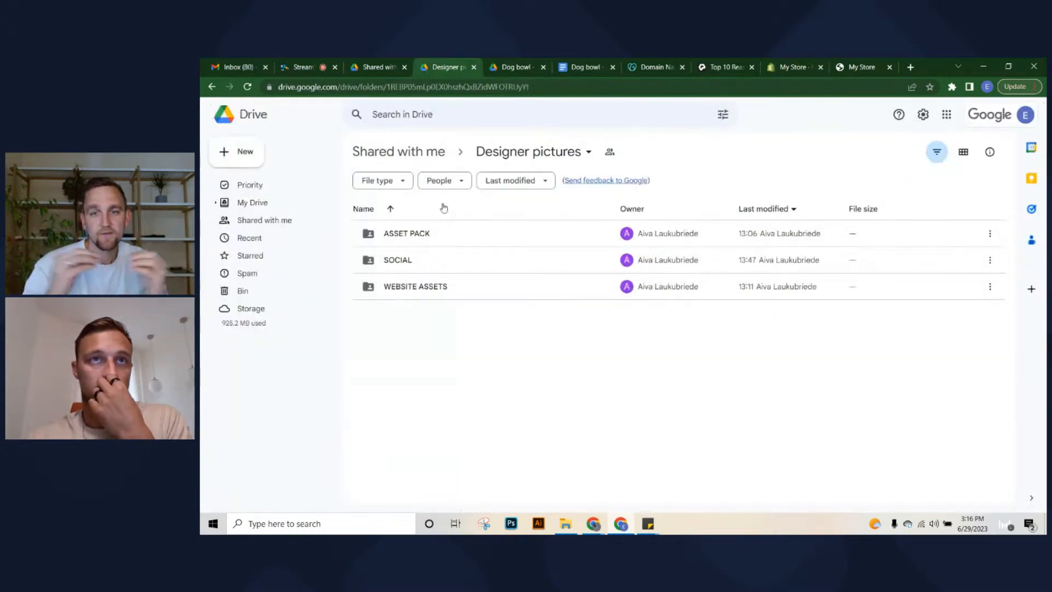
pyautogui.doubleClick(445, 286)
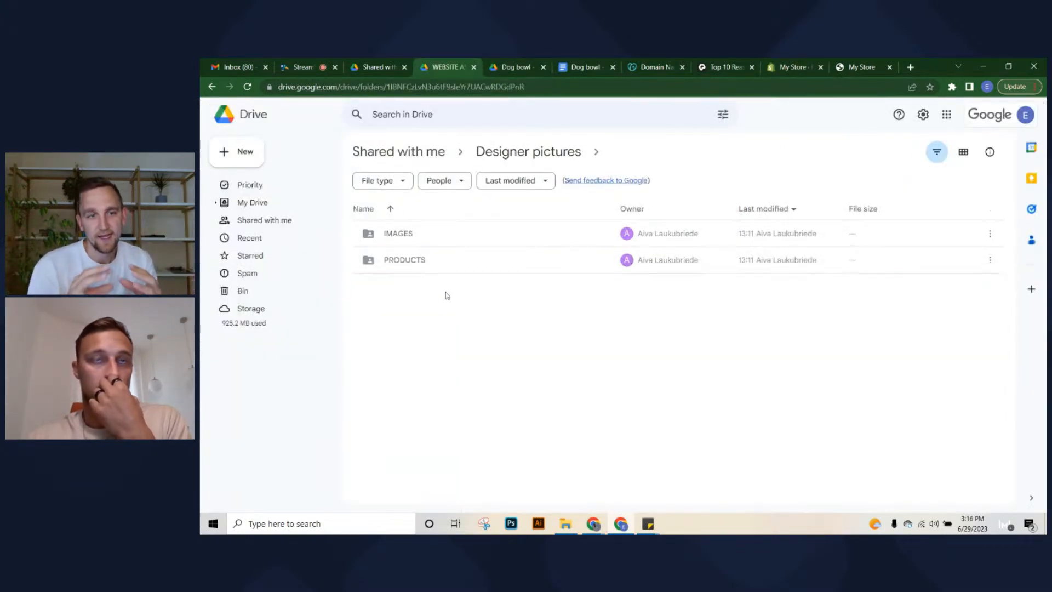
pyautogui.doubleClick(425, 261)
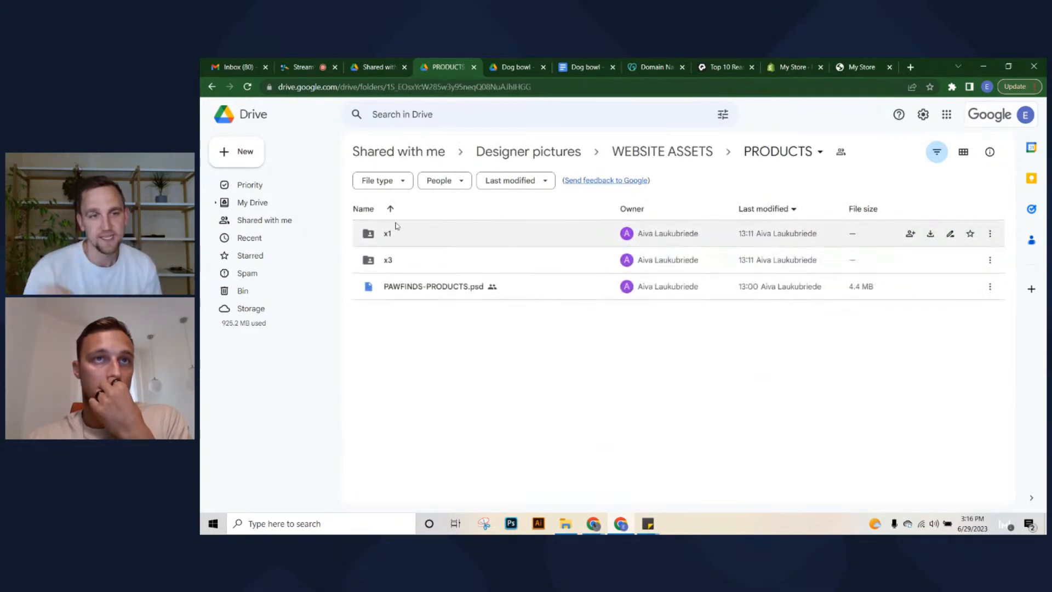
pyautogui.doubleClick(422, 261)
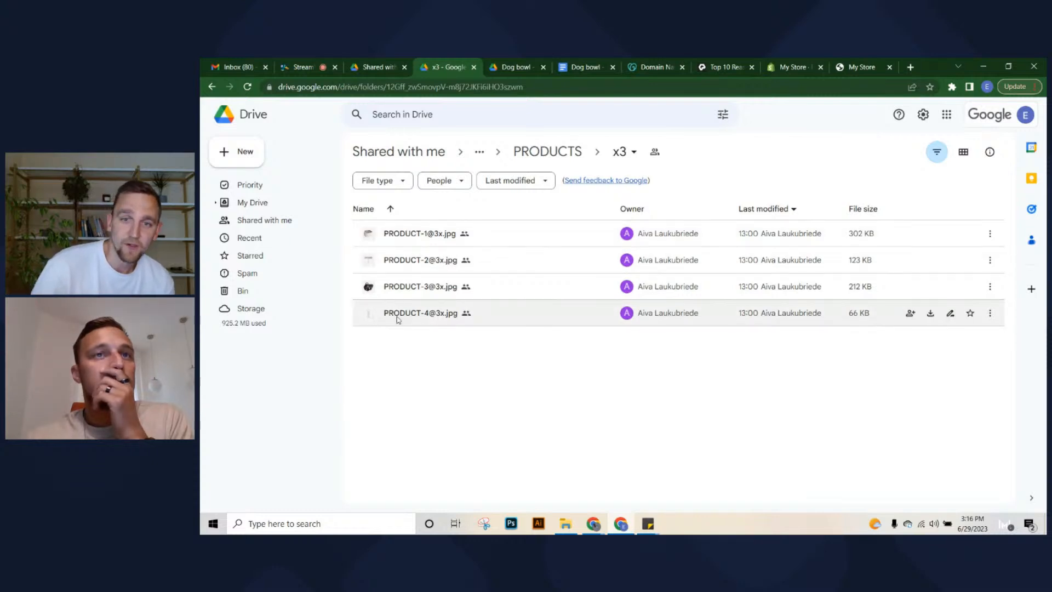
pyautogui.click(514, 237)
pyautogui.doubleClick(514, 237)
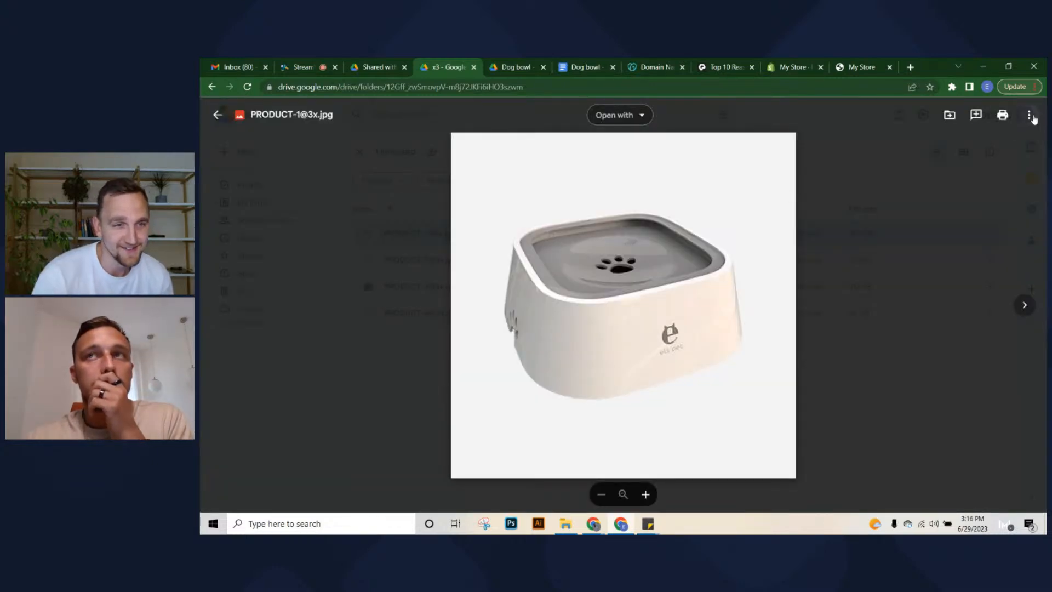
pyautogui.click(1030, 115)
pyautogui.click(935, 158)
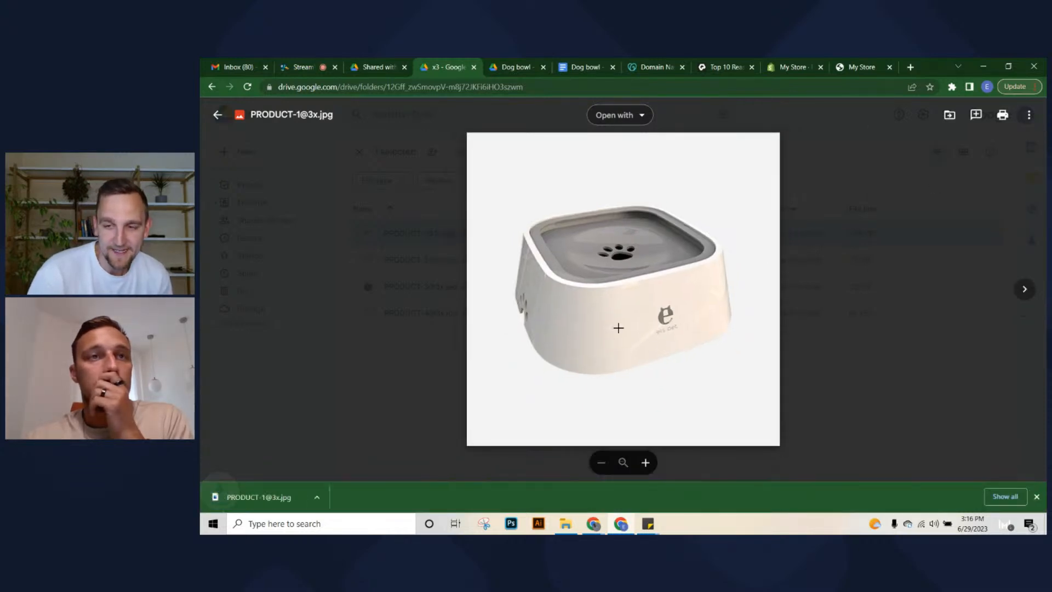
pyautogui.click(793, 67)
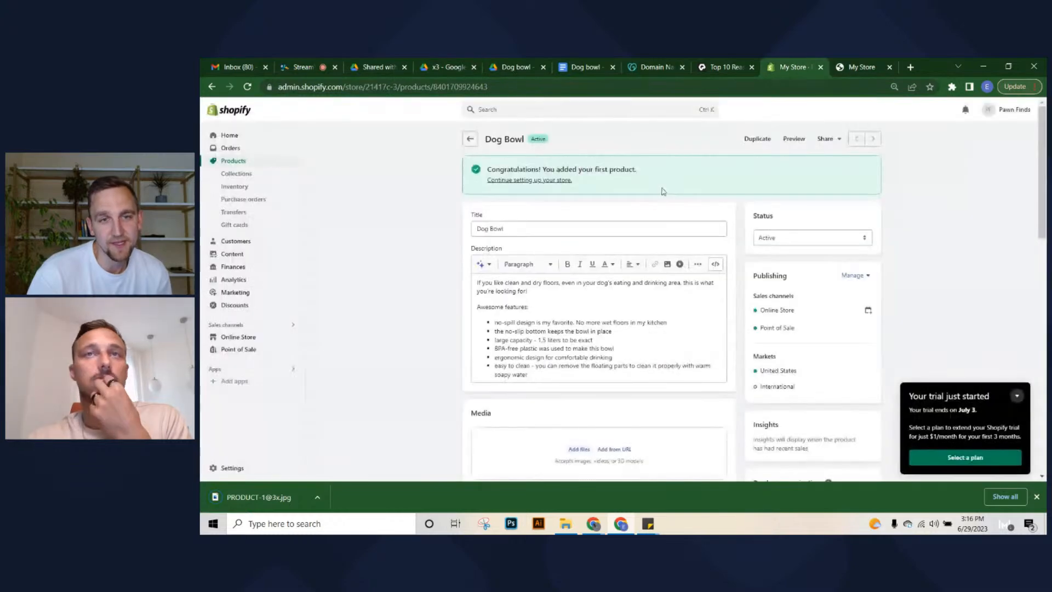
pyautogui.scroll(-2, 382, 422)
pyautogui.moveTo(273, 488); pyautogui.dragTo(537, 351)
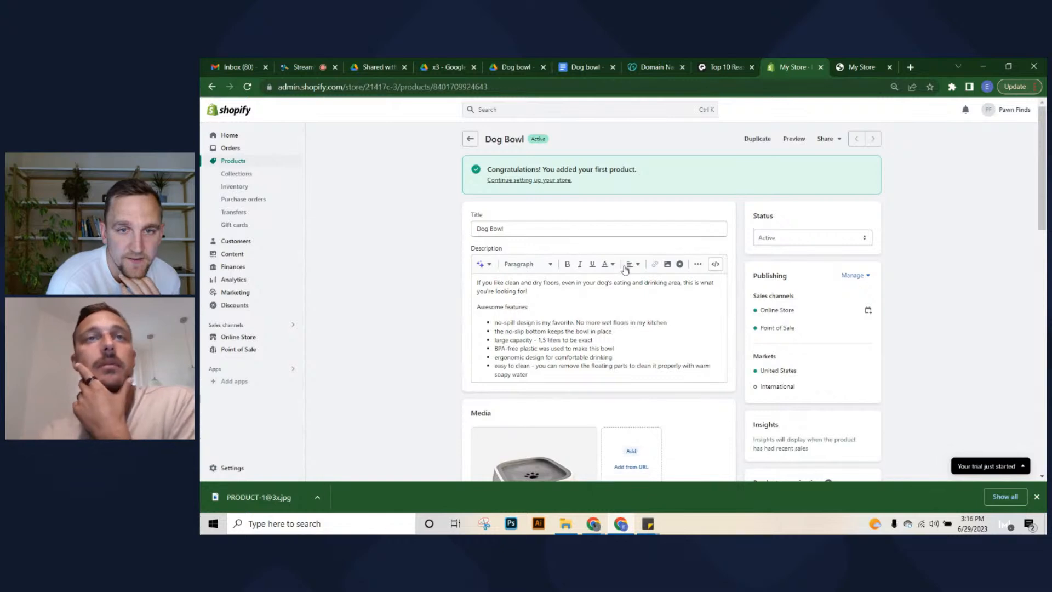
# Scroll down the Dog Bowl page, checking the 29.00 price, to the search engine listing
pyautogui.scroll(-2, 538, 238)
pyautogui.scroll(-1, 522, 219)
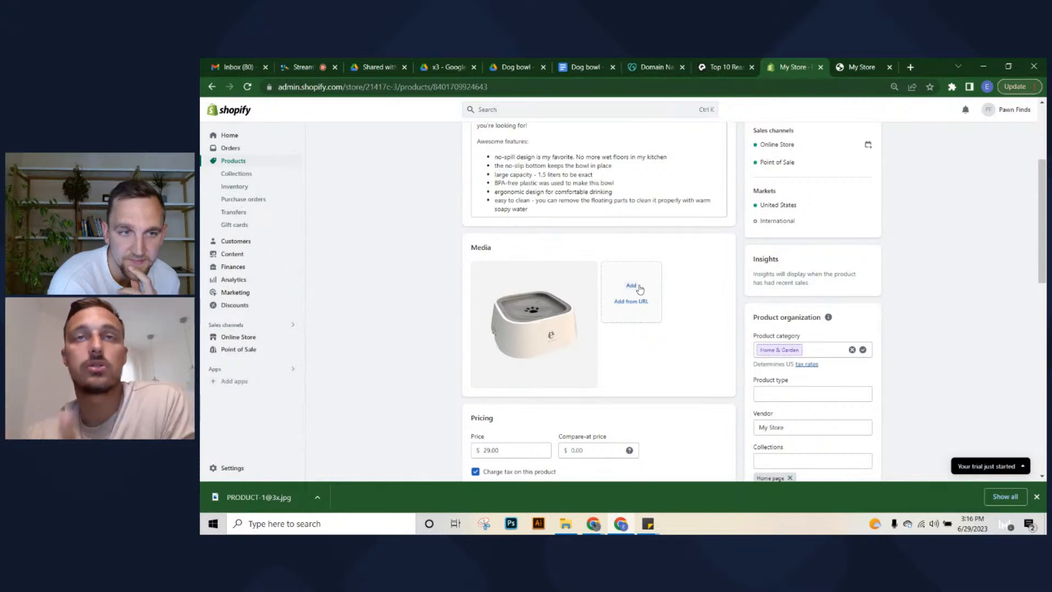
pyautogui.scroll(-2, 624, 312)
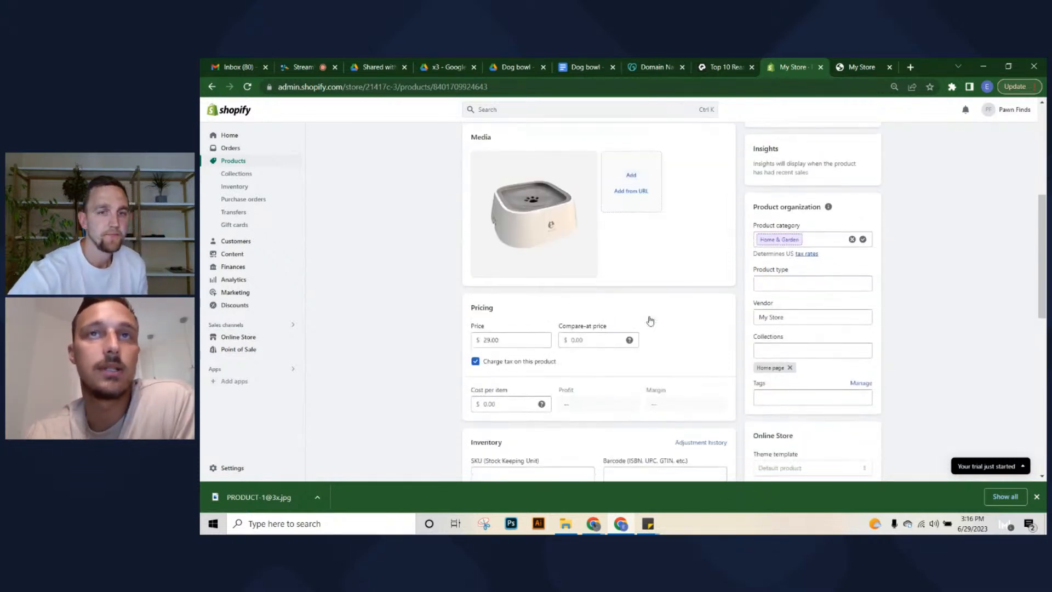
pyautogui.scroll(-2, 639, 324)
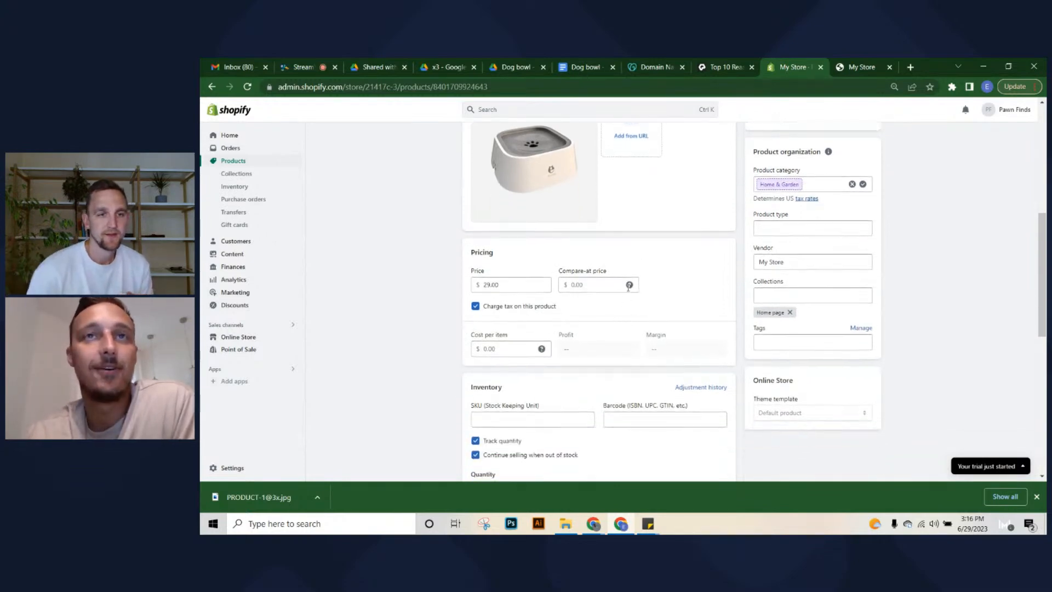
pyautogui.scroll(2, 567, 287)
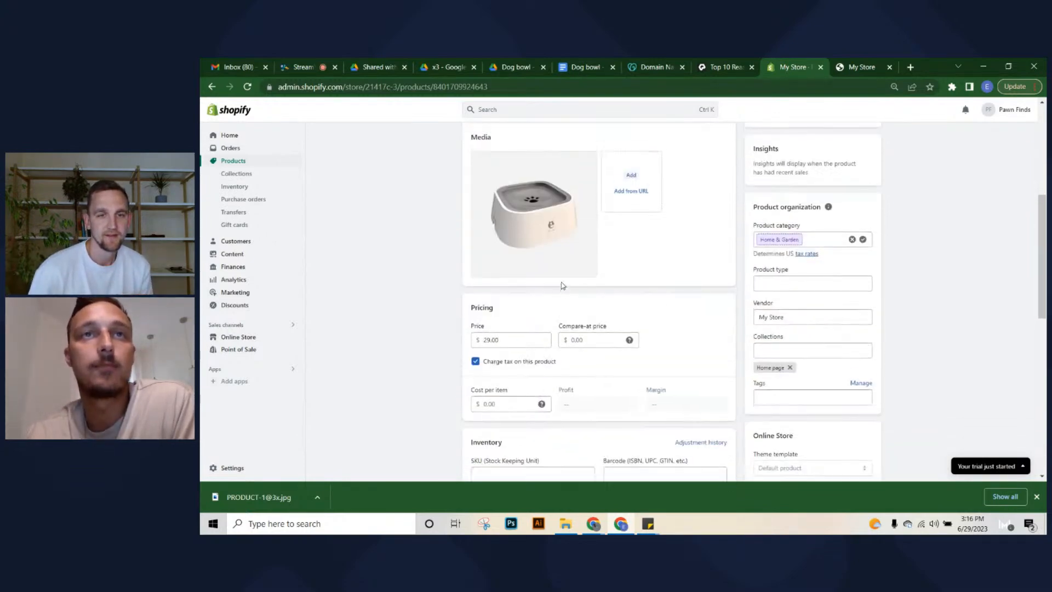
pyautogui.click(505, 337)
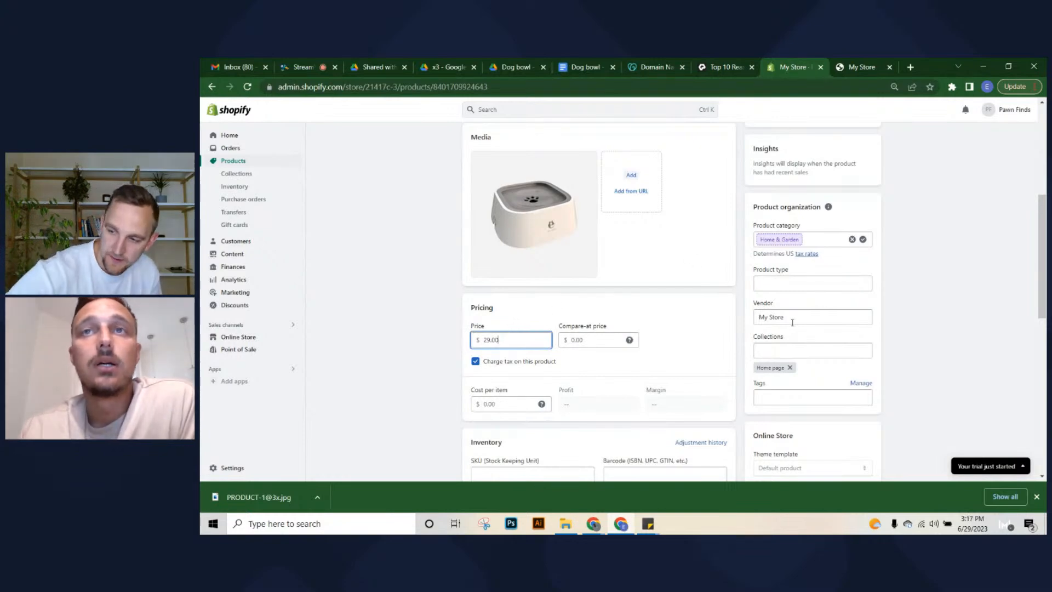
pyautogui.scroll(-8, 627, 318)
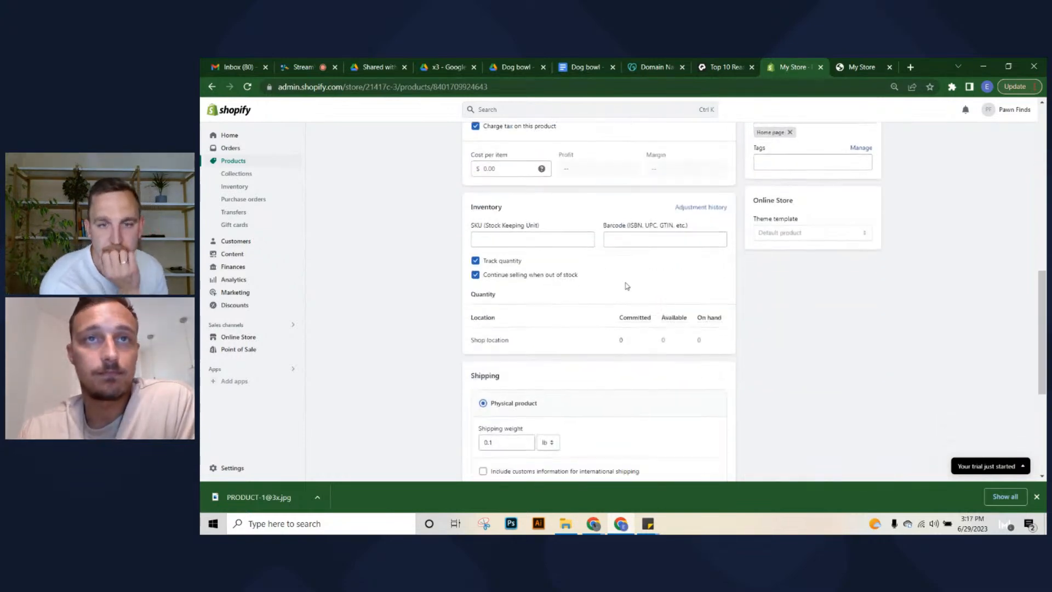
pyautogui.scroll(-1, 623, 265)
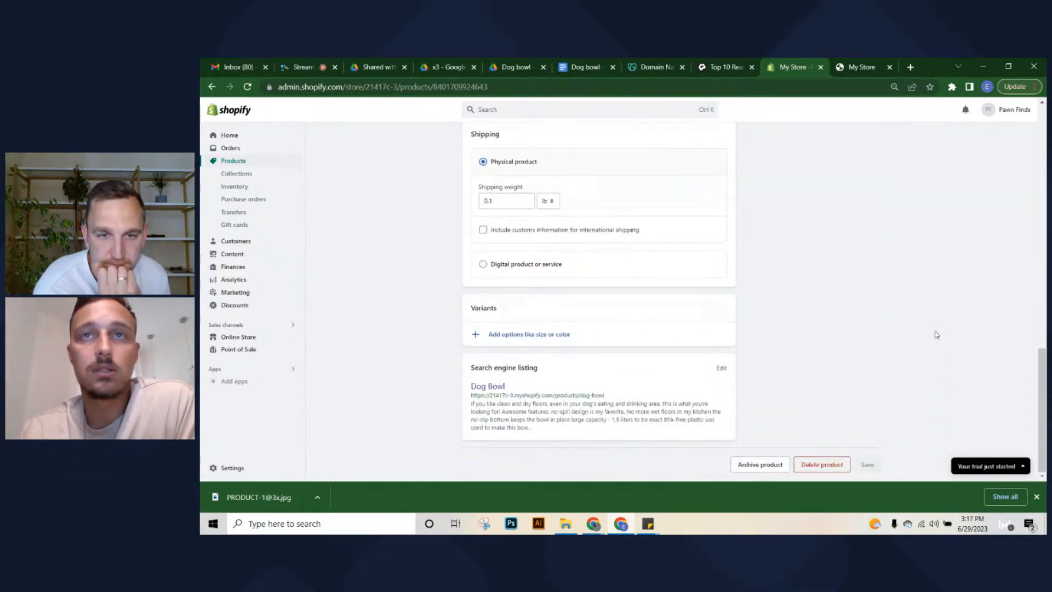
# Cut the Dog Bowl meta description down to its opening sentence (112 characters) and save
pyautogui.click(721, 368)
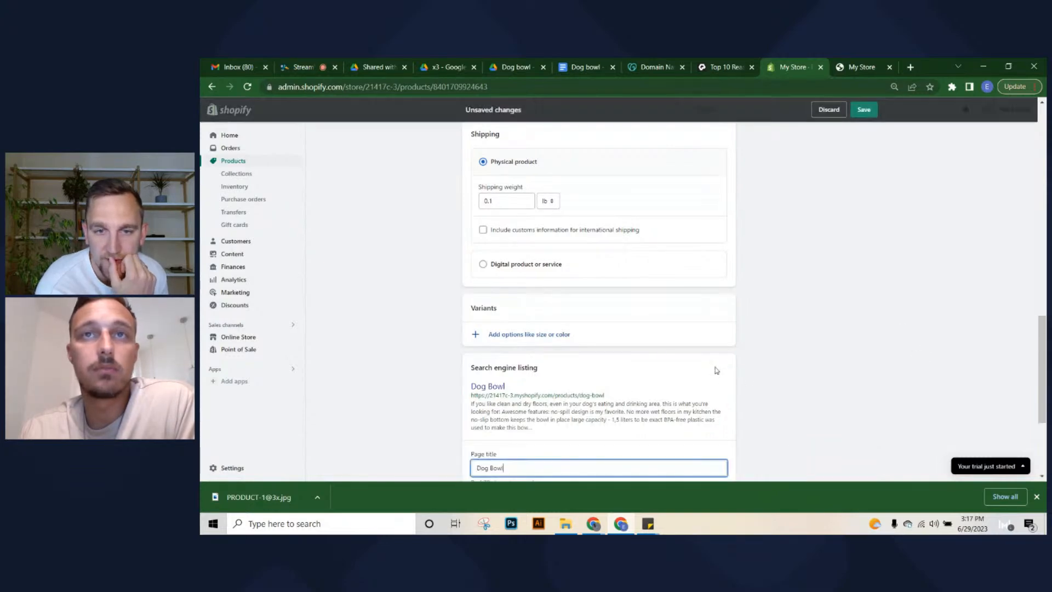
pyautogui.scroll(-3, 592, 371)
pyautogui.click(572, 362)
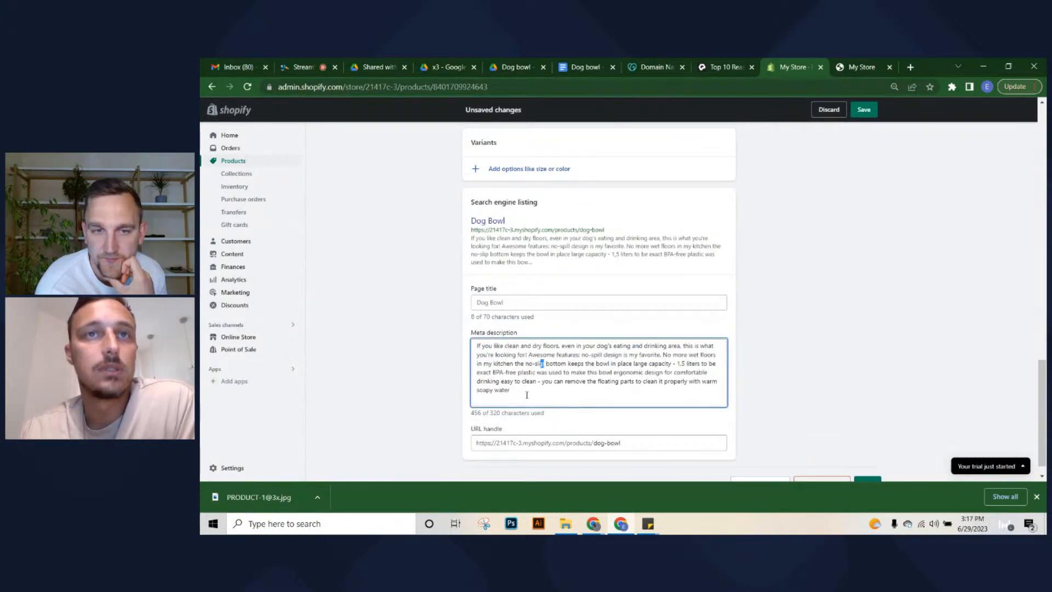
pyautogui.moveTo(528, 395); pyautogui.dragTo(666, 356)
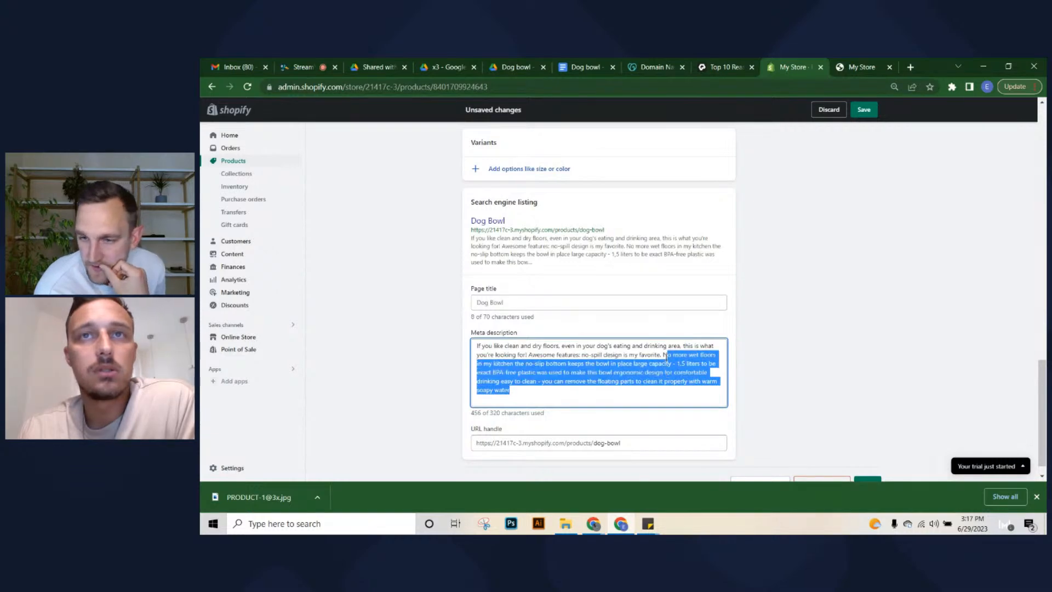
pyautogui.moveTo(664, 354); pyautogui.dragTo(677, 375)
pyautogui.click(677, 374)
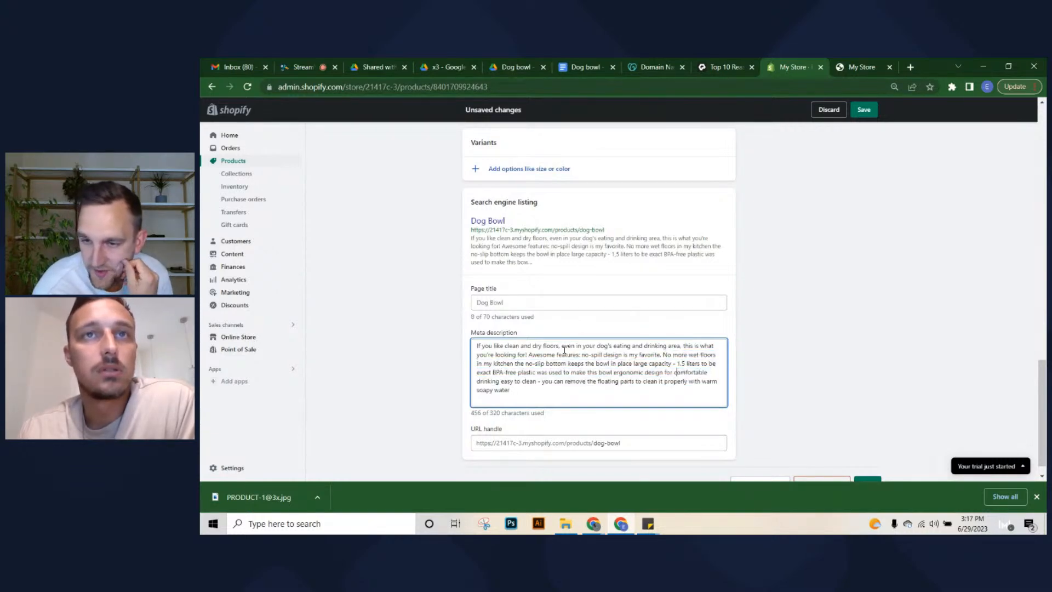
pyautogui.moveTo(530, 355); pyautogui.dragTo(542, 390)
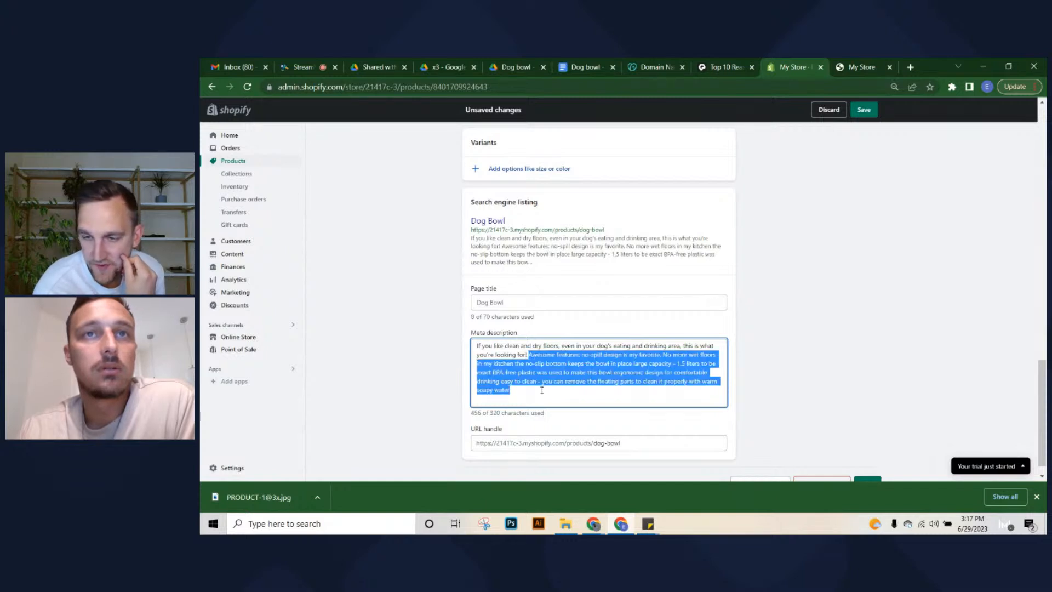
pyautogui.press('BackSpace')
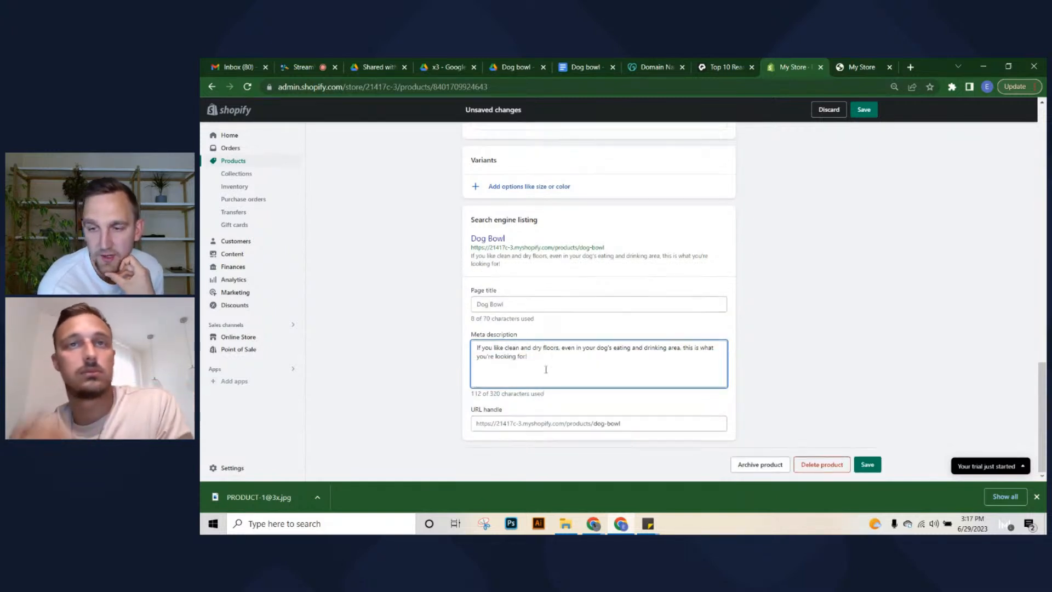
pyautogui.click(869, 465)
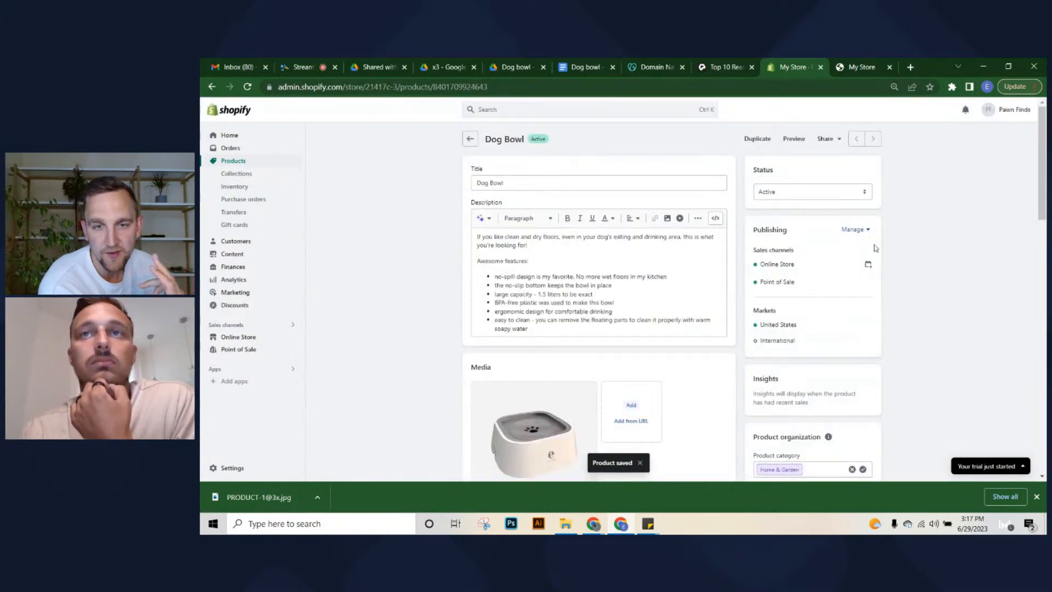
pyautogui.scroll(-1, 864, 258)
pyautogui.scroll(2, 764, 293)
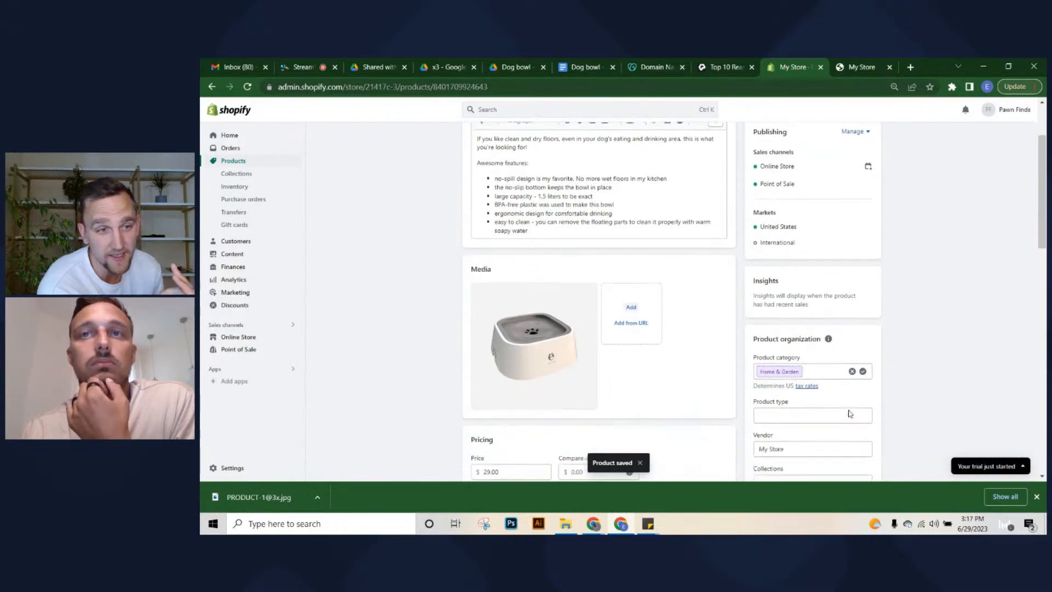
# Create and save a manual collection named PAWFINDS
pyautogui.click(237, 174)
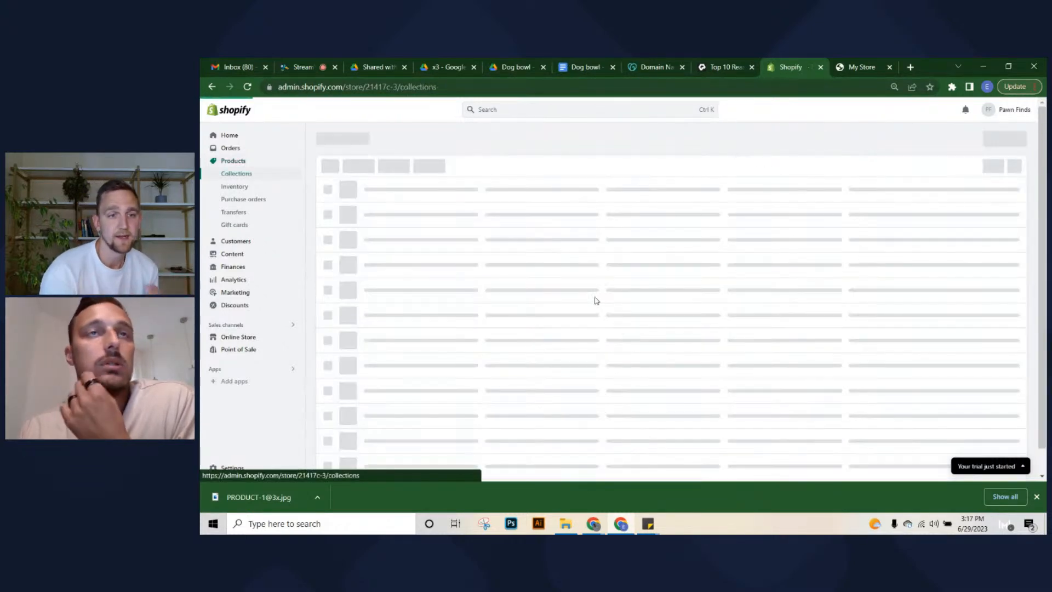
pyautogui.click(981, 134)
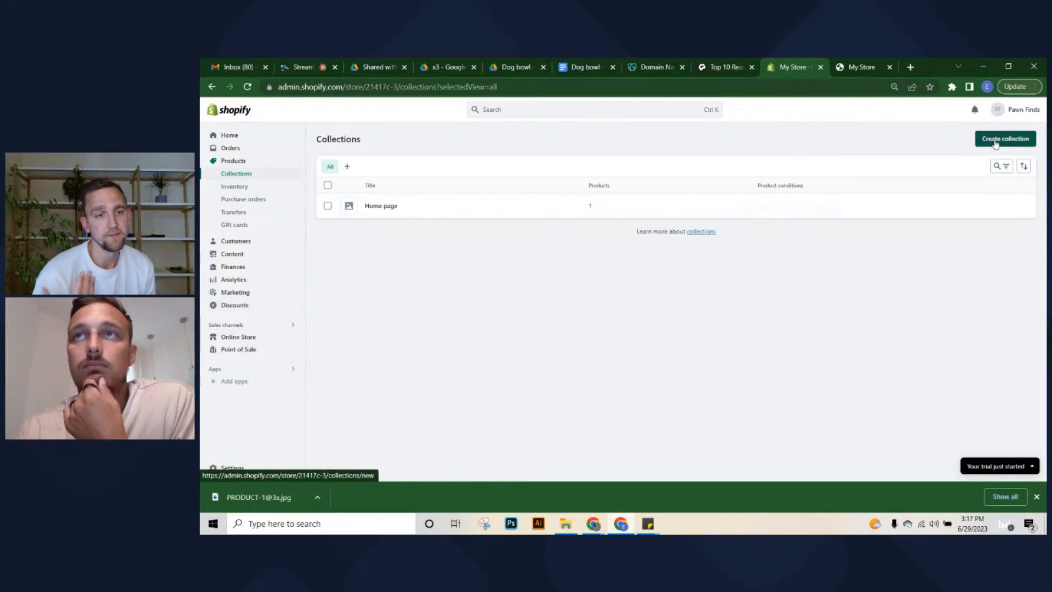
pyautogui.click(543, 181)
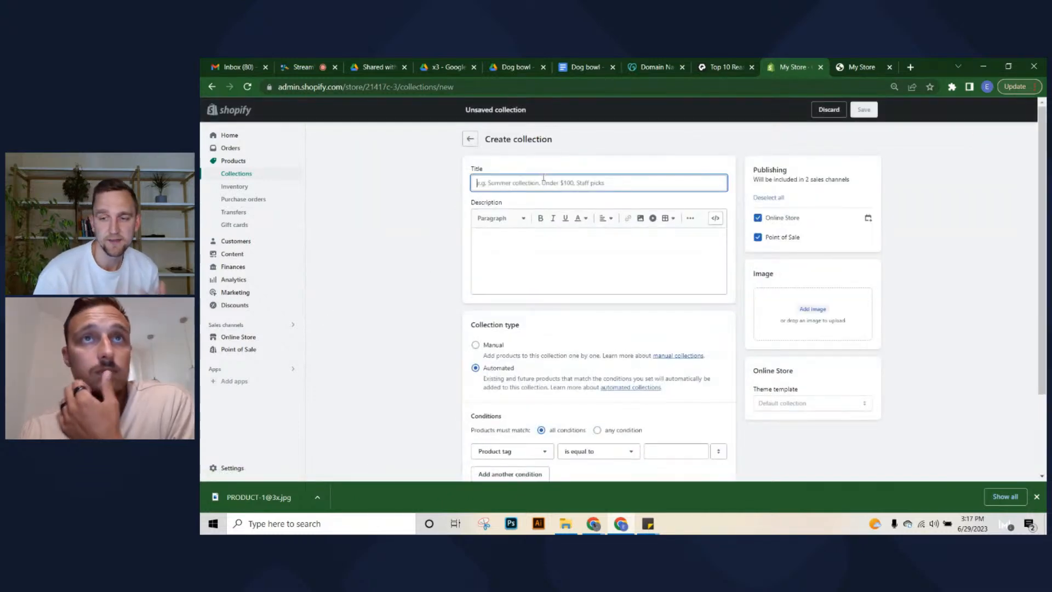
pyautogui.write('PAW')
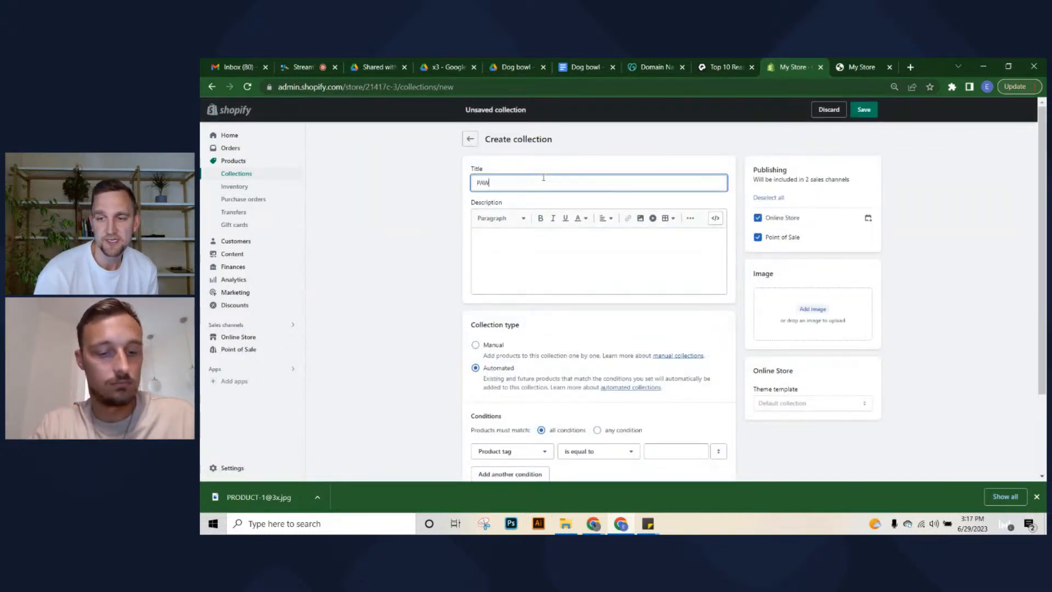
pyautogui.write('FINDS')
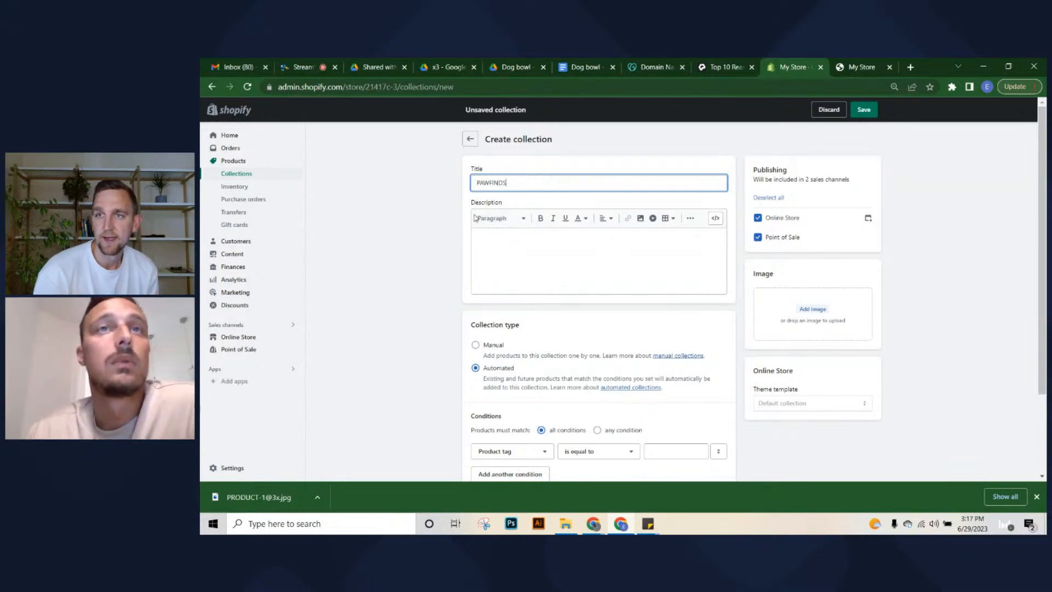
pyautogui.click(444, 219)
pyautogui.scroll(-1, 454, 321)
pyautogui.click(475, 285)
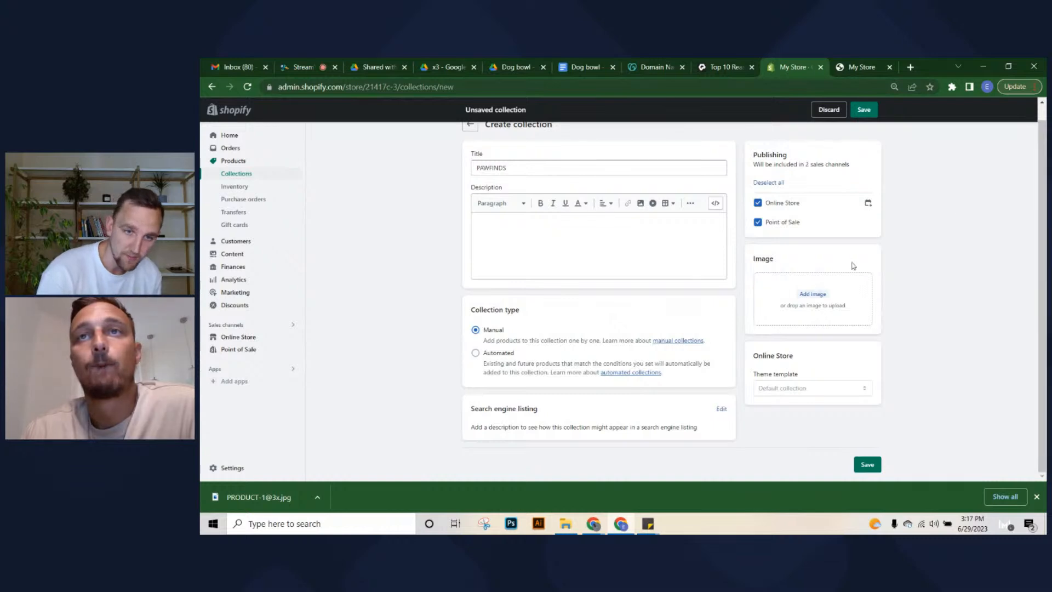
pyautogui.click(877, 466)
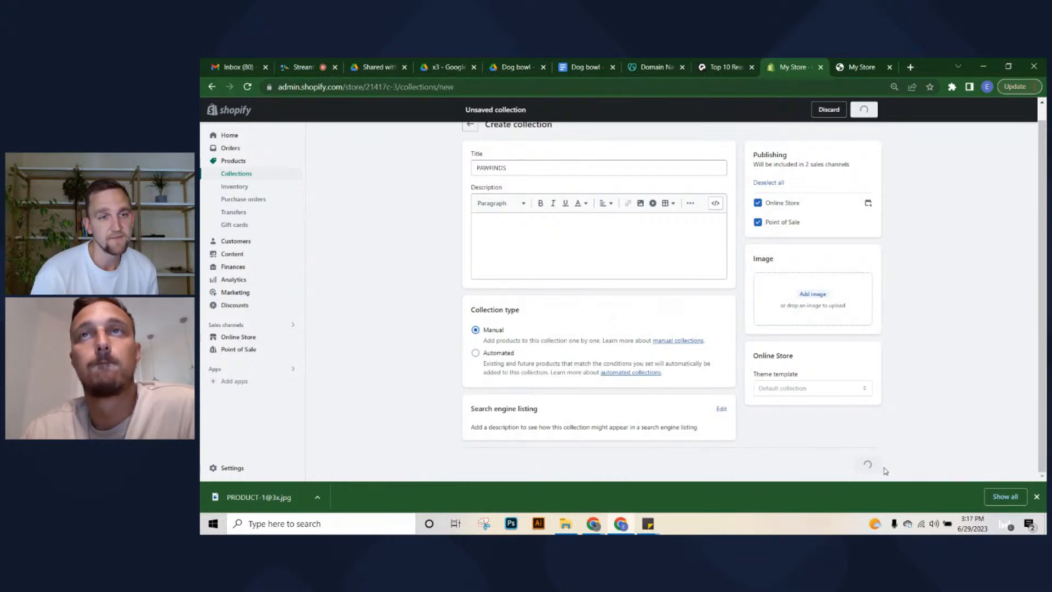
# Dismiss the downloads bar and trial popup, then go to the Products list
pyautogui.click(1036, 497)
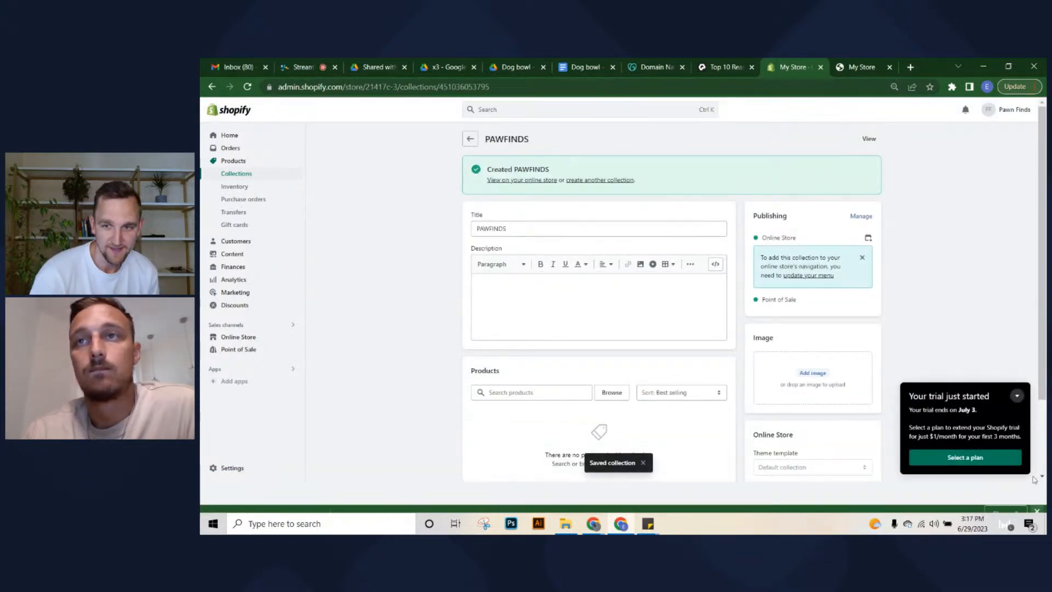
pyautogui.click(1018, 428)
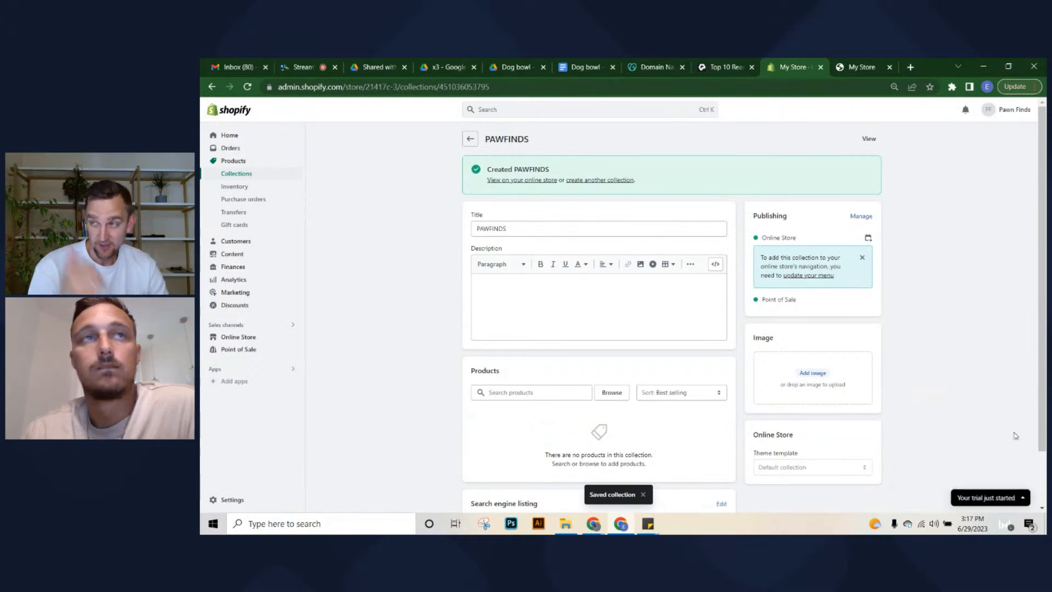
pyautogui.click(233, 162)
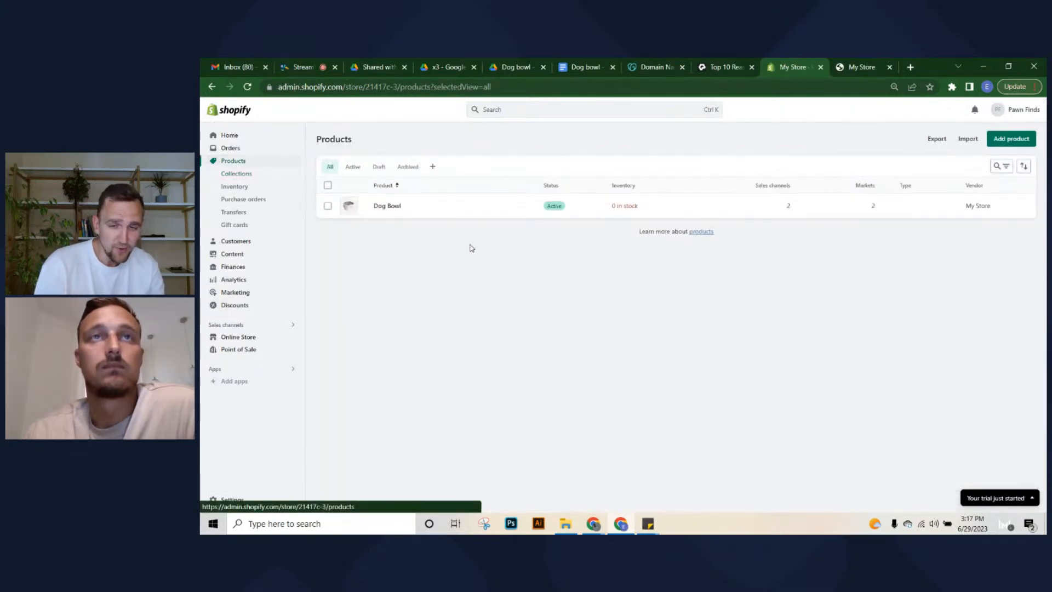
# Move Dog Bowl from the Home page collection to PAWFINDS and save it
pyautogui.click(392, 206)
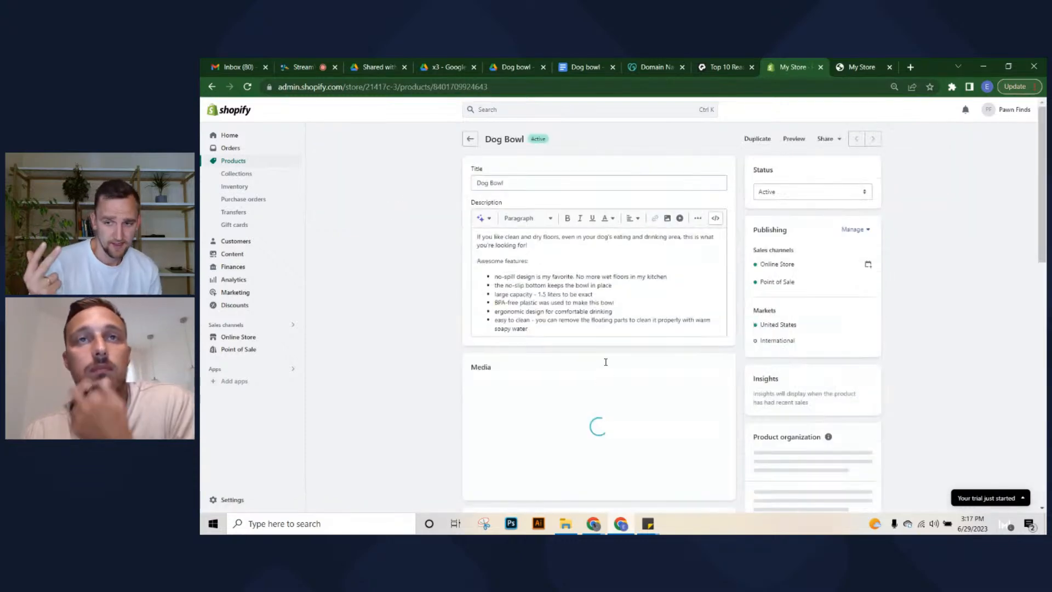
pyautogui.scroll(-5, 518, 373)
pyautogui.scroll(-8, 516, 372)
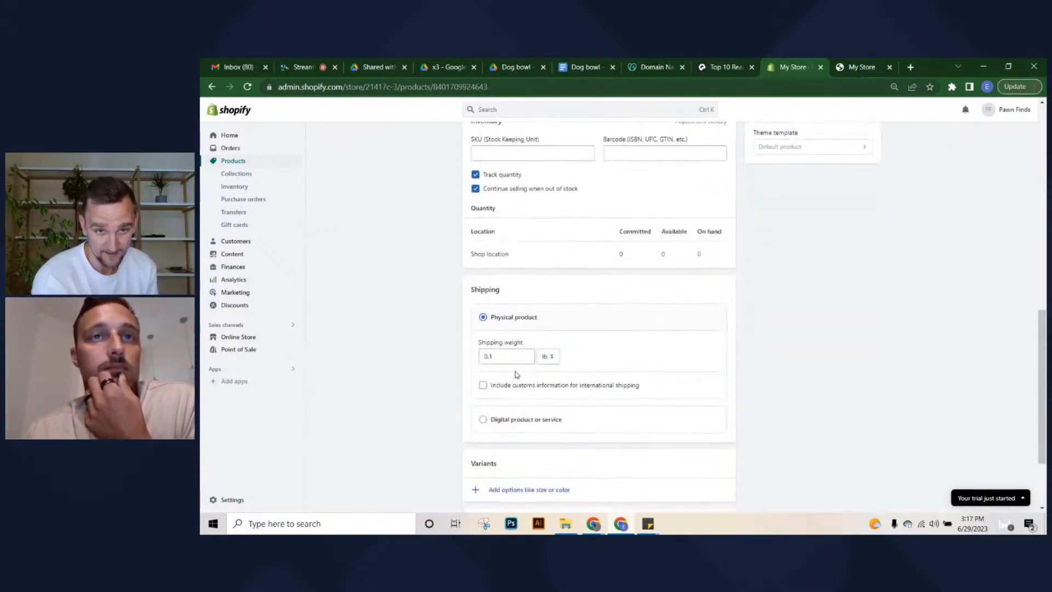
pyautogui.scroll(3, 519, 379)
pyautogui.scroll(4, 565, 375)
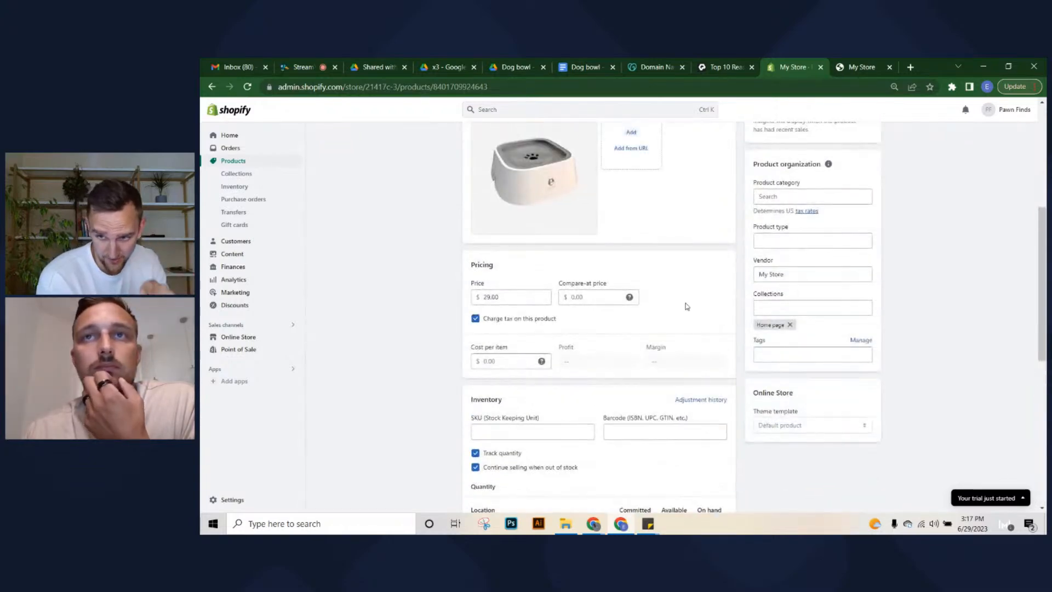
pyautogui.click(792, 327)
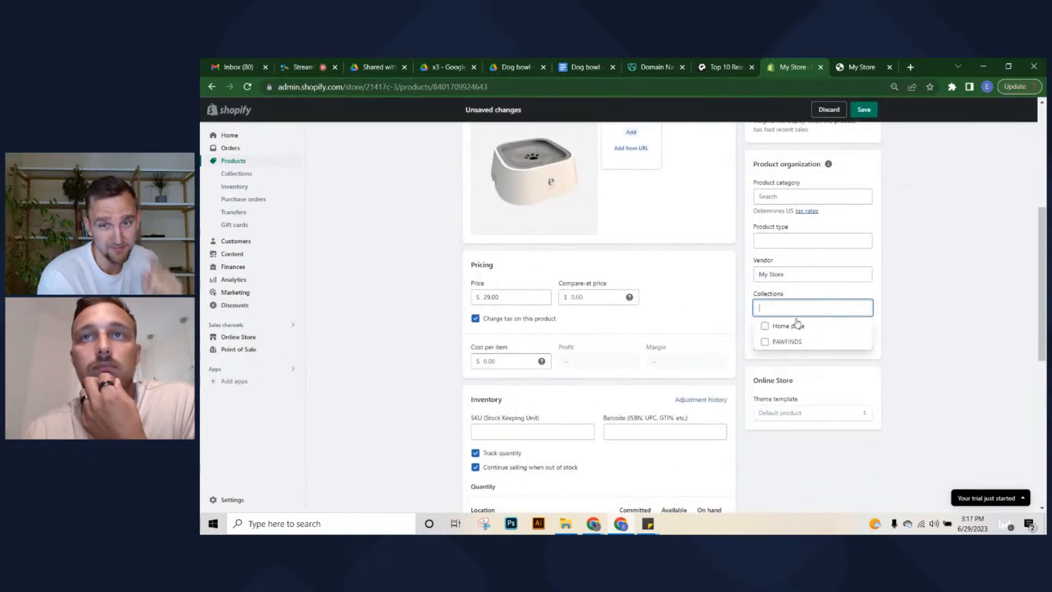
pyautogui.click(806, 342)
pyautogui.click(863, 109)
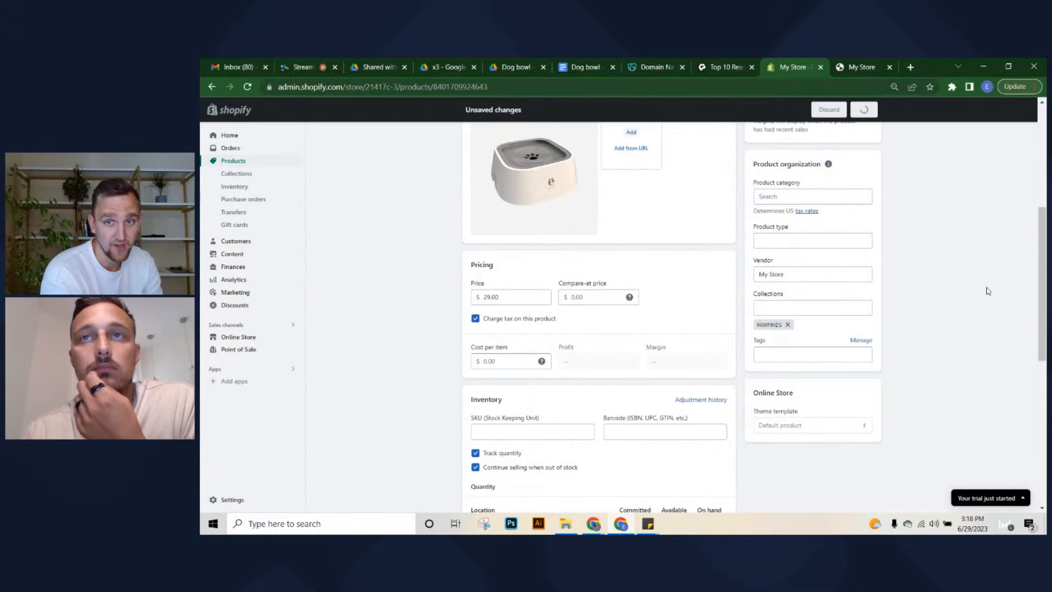
# Review the saved Dog Bowl page, then go to the Collections list
pyautogui.scroll(-9, 839, 362)
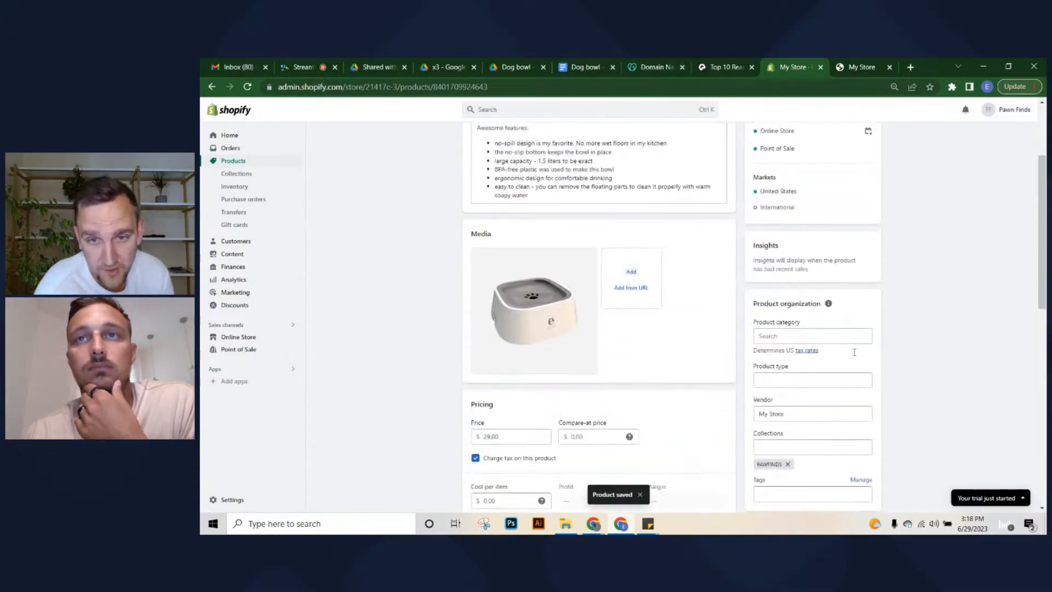
pyautogui.scroll(-3, 800, 369)
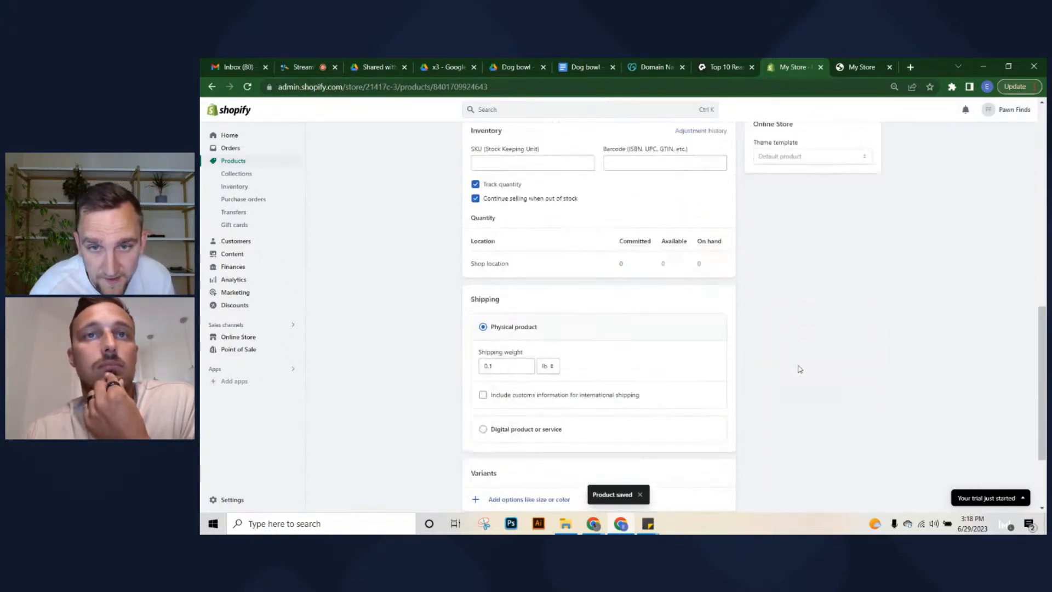
pyautogui.scroll(5, 799, 369)
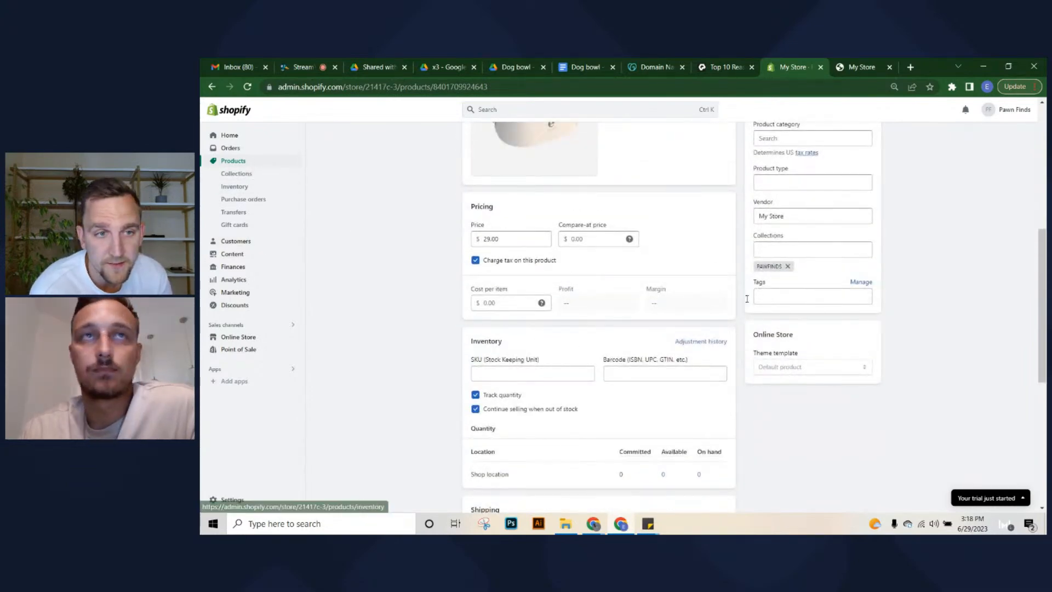
pyautogui.scroll(2, 284, 189)
pyautogui.click(264, 181)
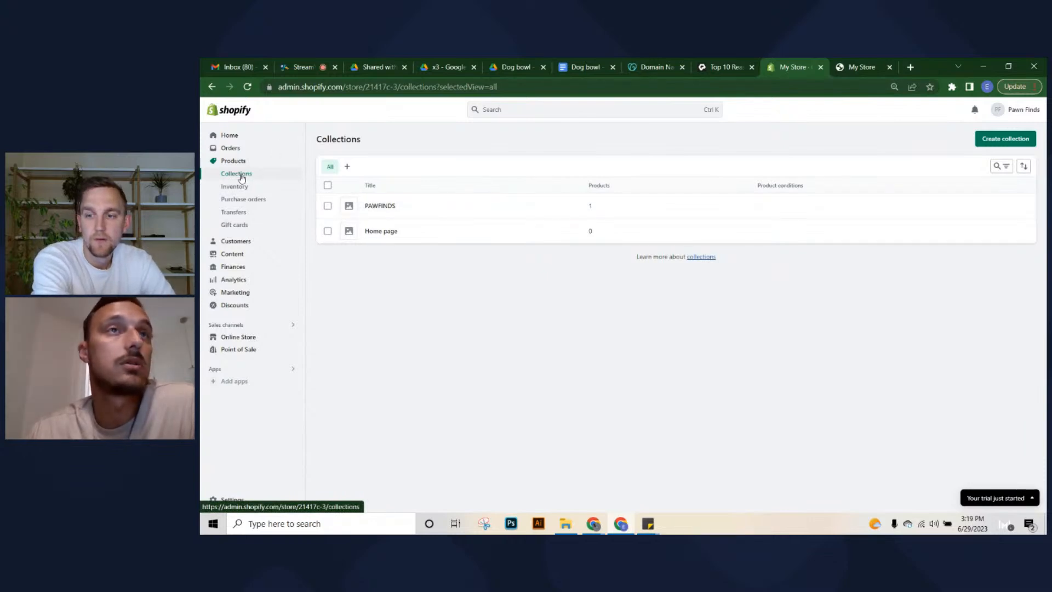
# Go to Products and preview Dog Bowl on the online storefront
pyautogui.click(230, 148)
pyautogui.click(233, 160)
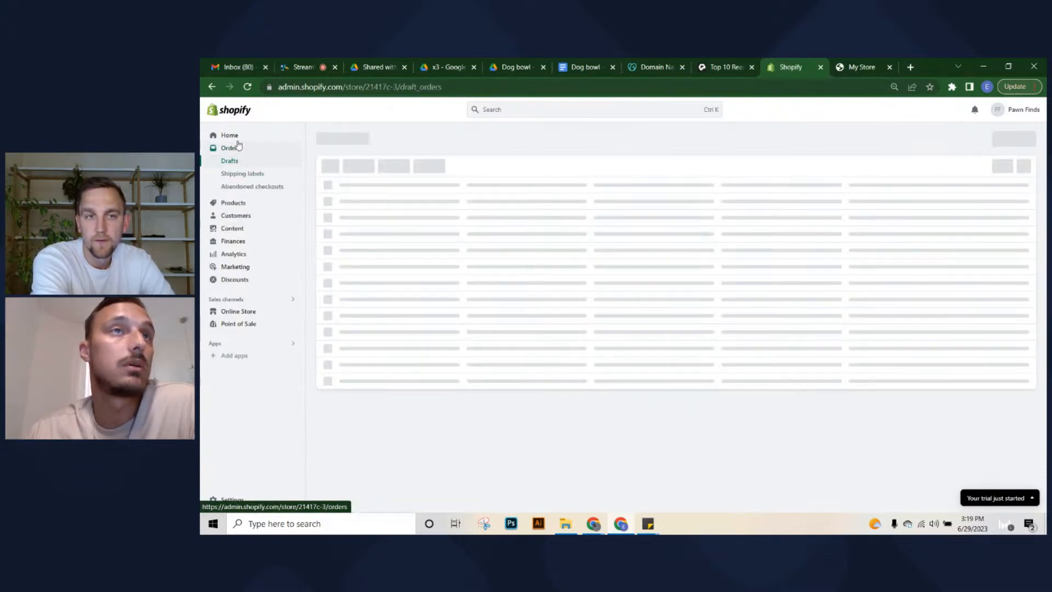
pyautogui.click(233, 203)
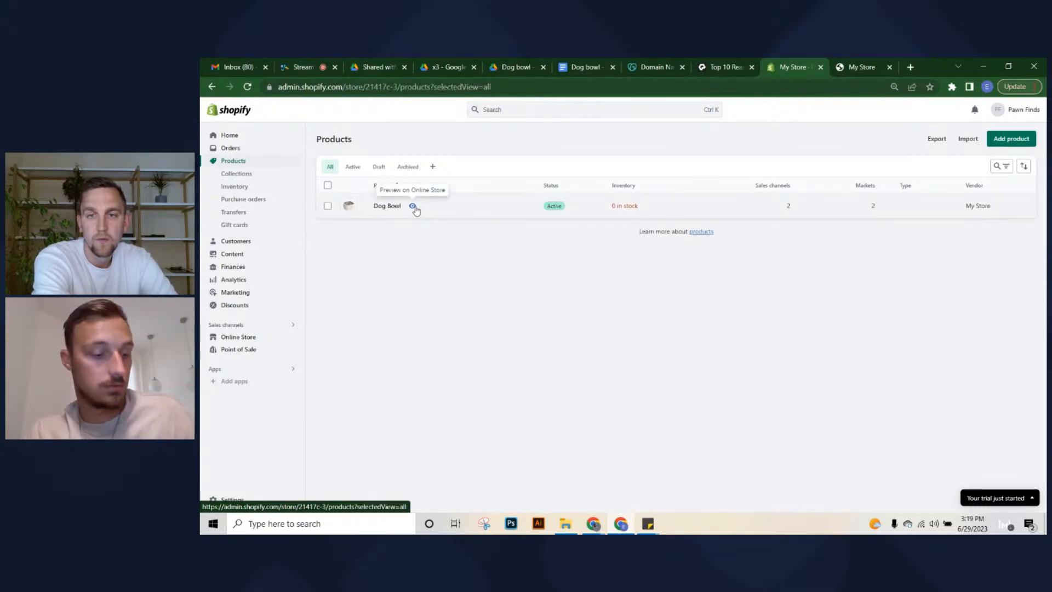
pyautogui.click(413, 207)
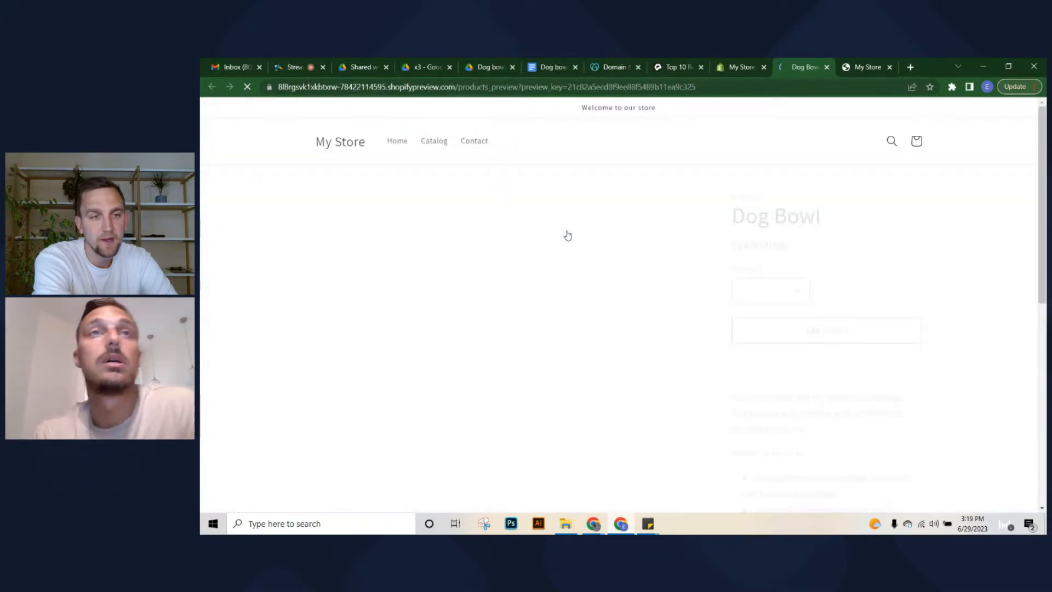
# Scroll through the Dog Bowl storefront page, then return to the store admin
pyautogui.scroll(-2, 735, 285)
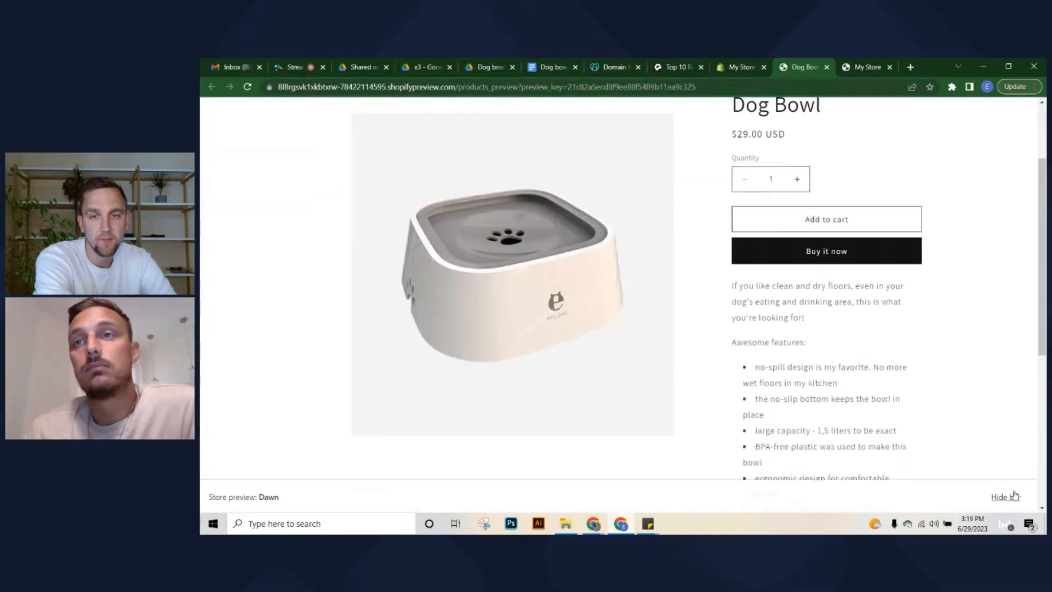
pyautogui.scroll(1, 802, 332)
pyautogui.scroll(-7, 800, 318)
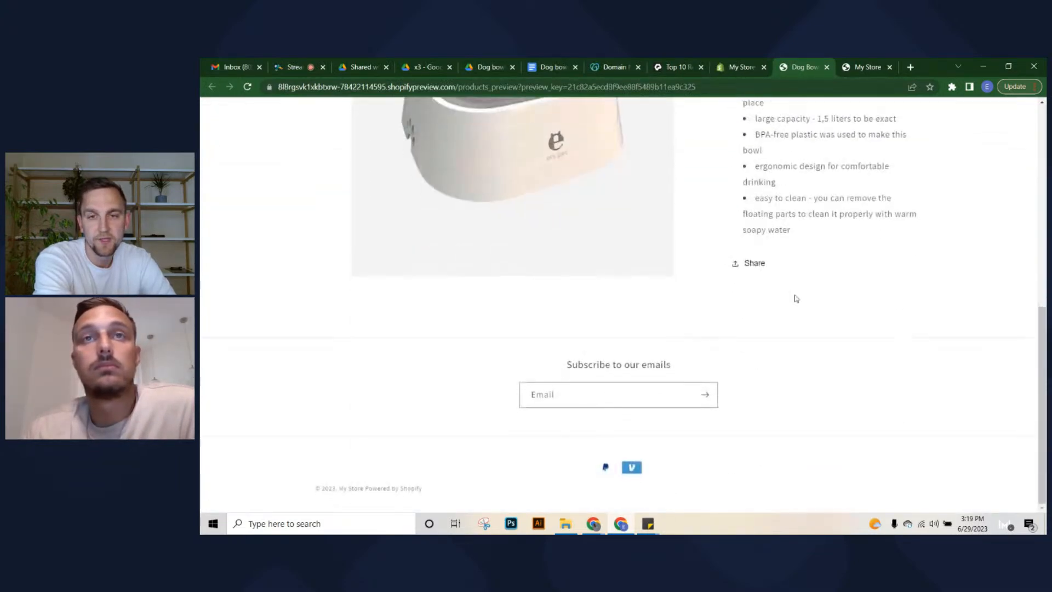
pyautogui.scroll(10, 799, 297)
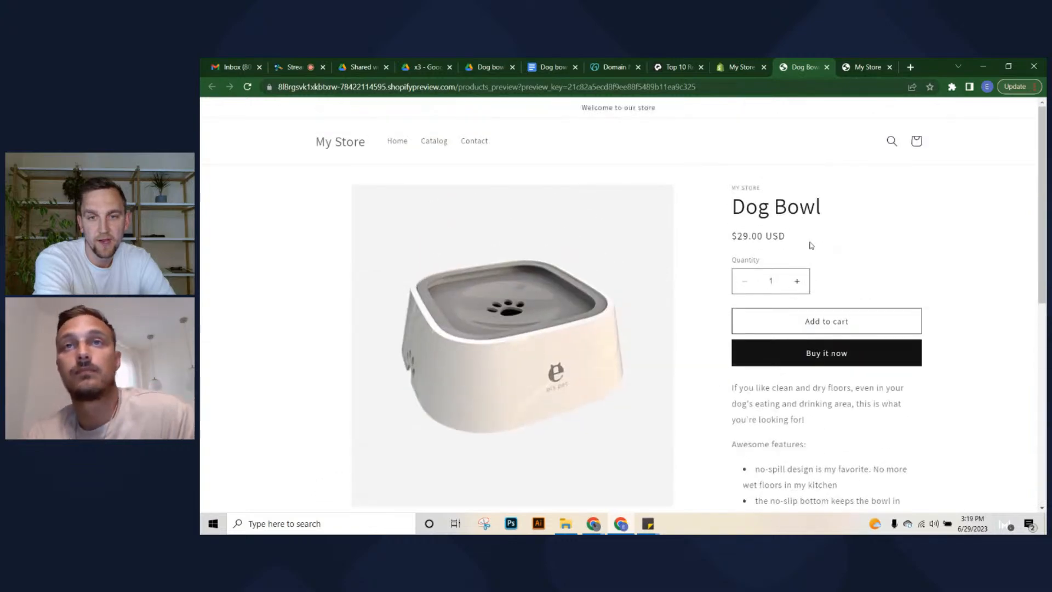
pyautogui.scroll(-1, 803, 236)
pyautogui.scroll(1, 795, 264)
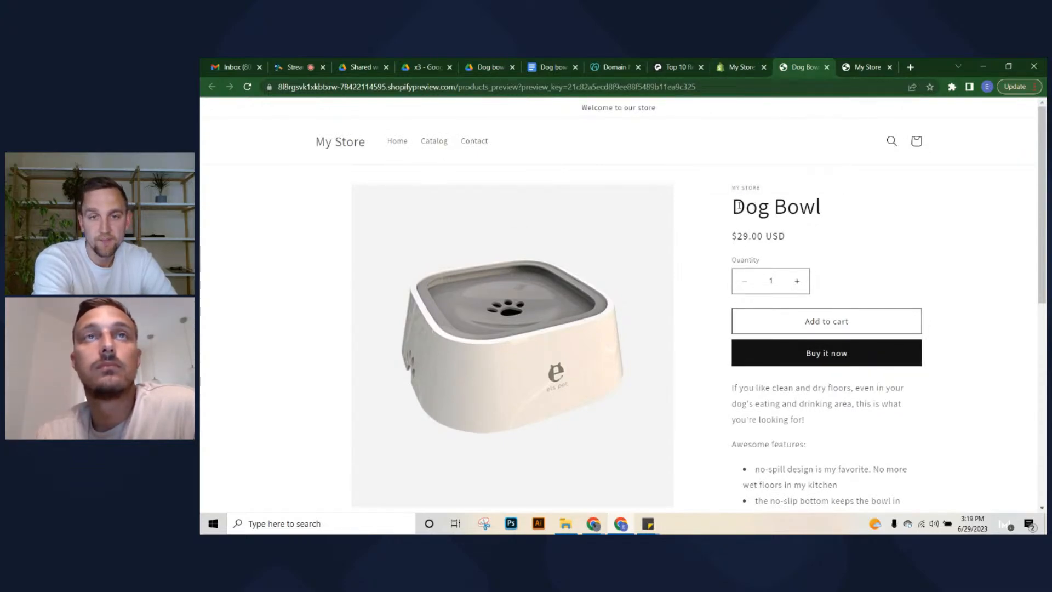
pyautogui.scroll(-2, 751, 285)
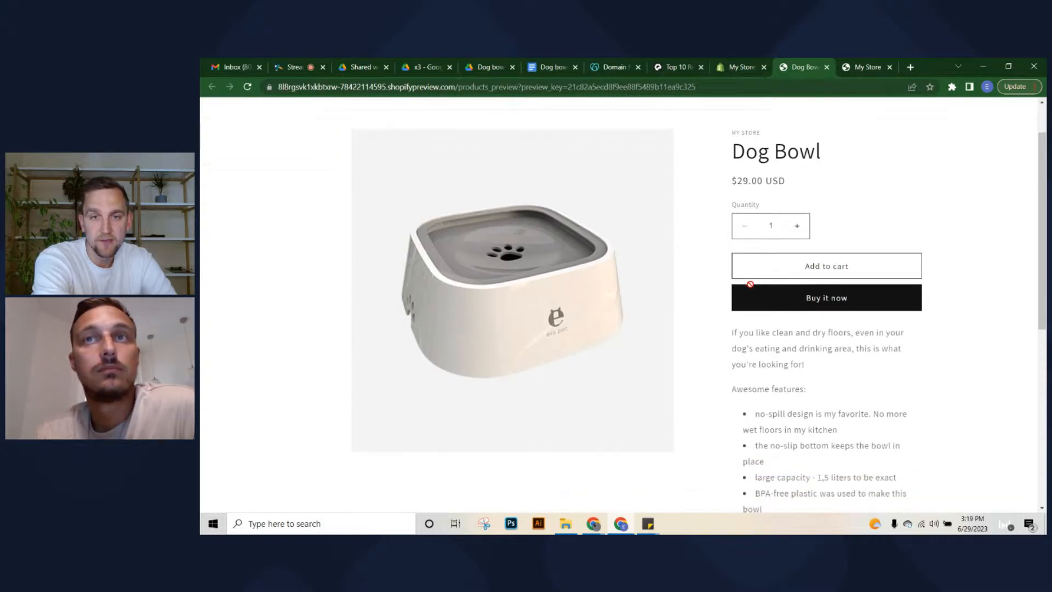
pyautogui.scroll(-5, 711, 306)
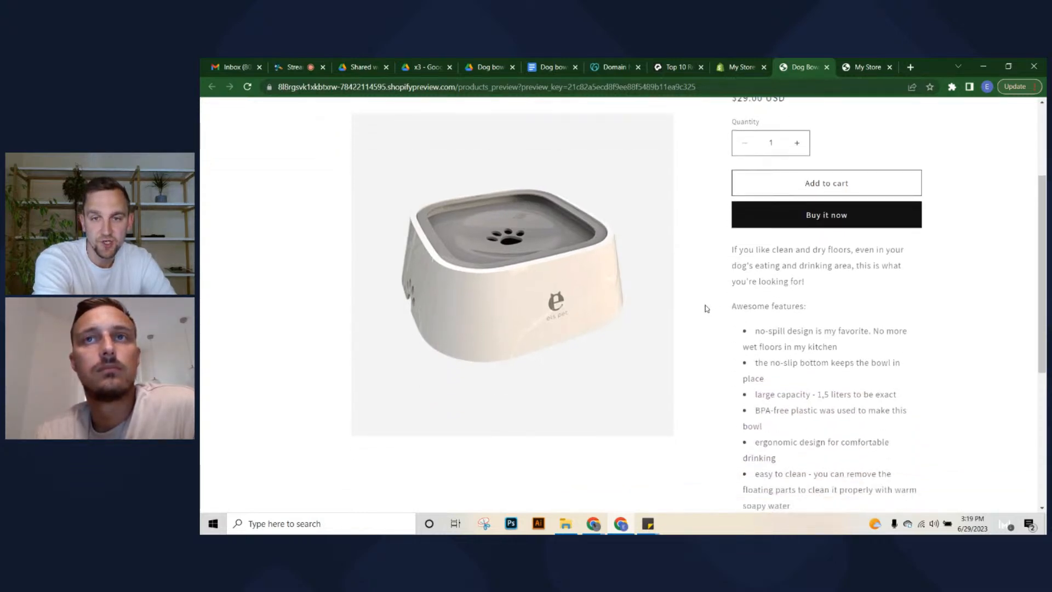
pyautogui.scroll(7, 713, 312)
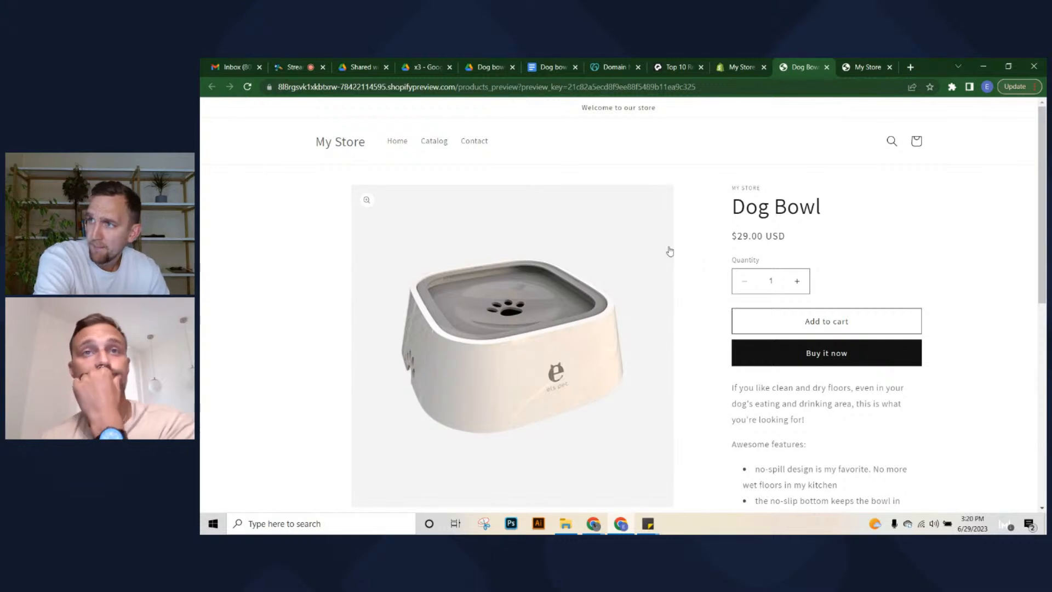
pyautogui.click(740, 66)
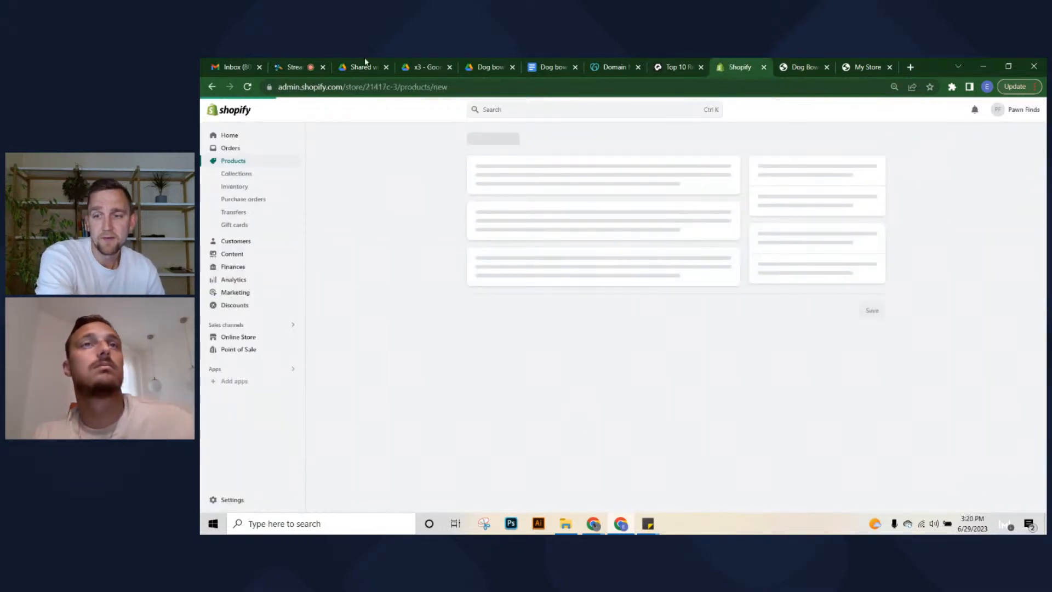
# Go from the Dog bowl folder up to Product content and open the Dog Water Bottle document in Dog drinking bottle
pyautogui.click(369, 61)
pyautogui.click(483, 63)
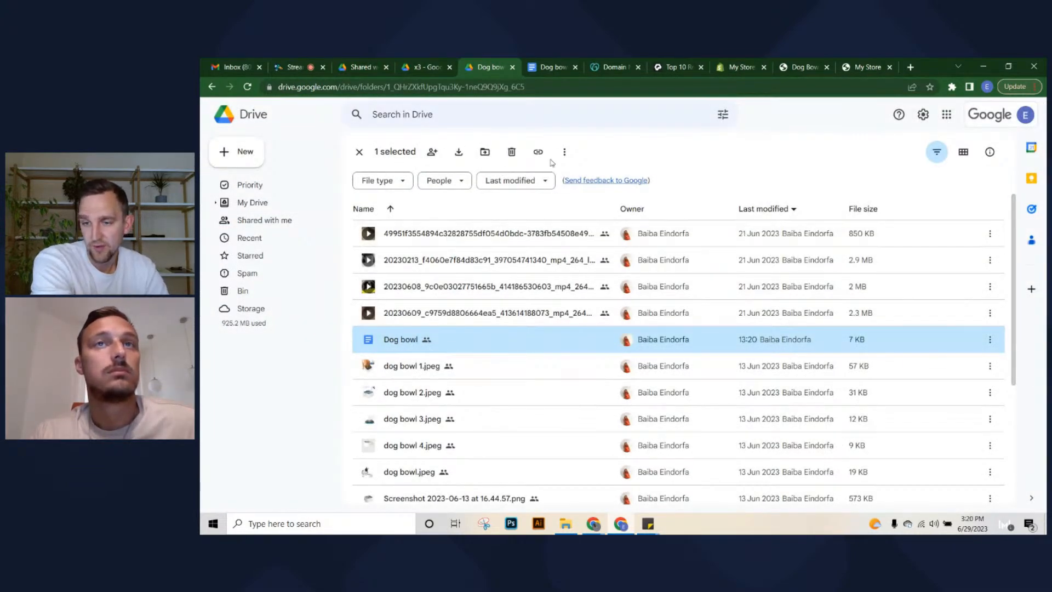
pyautogui.scroll(-3, 430, 424)
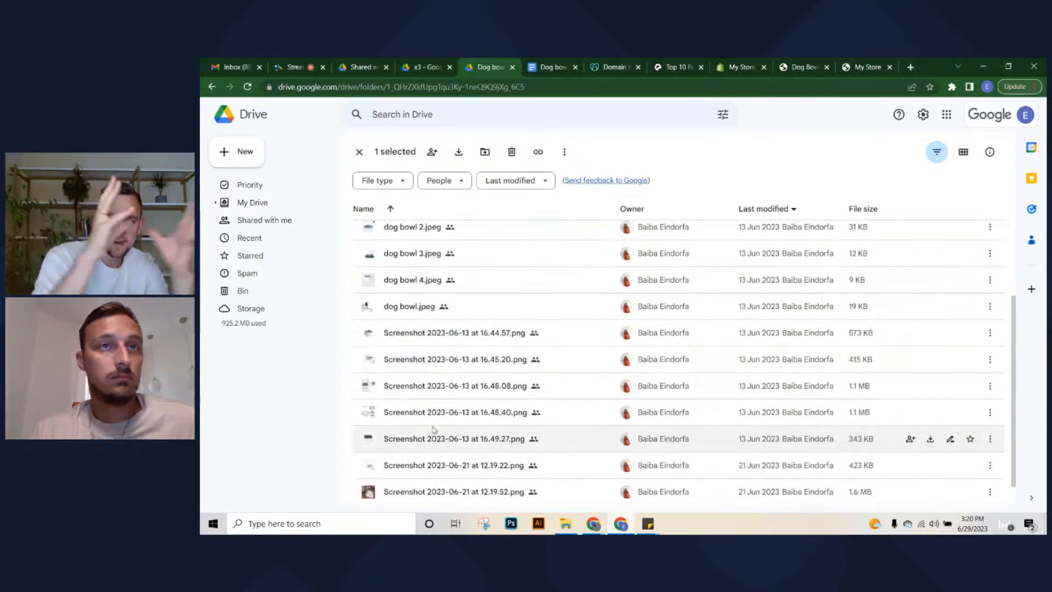
pyautogui.scroll(-1, 436, 433)
pyautogui.scroll(4, 436, 433)
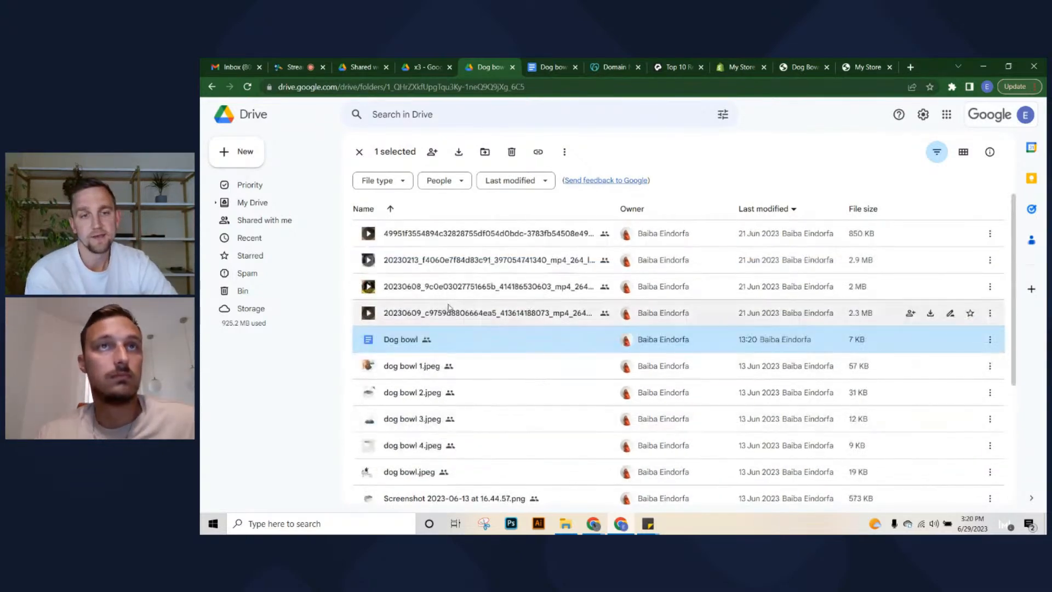
pyautogui.click(359, 154)
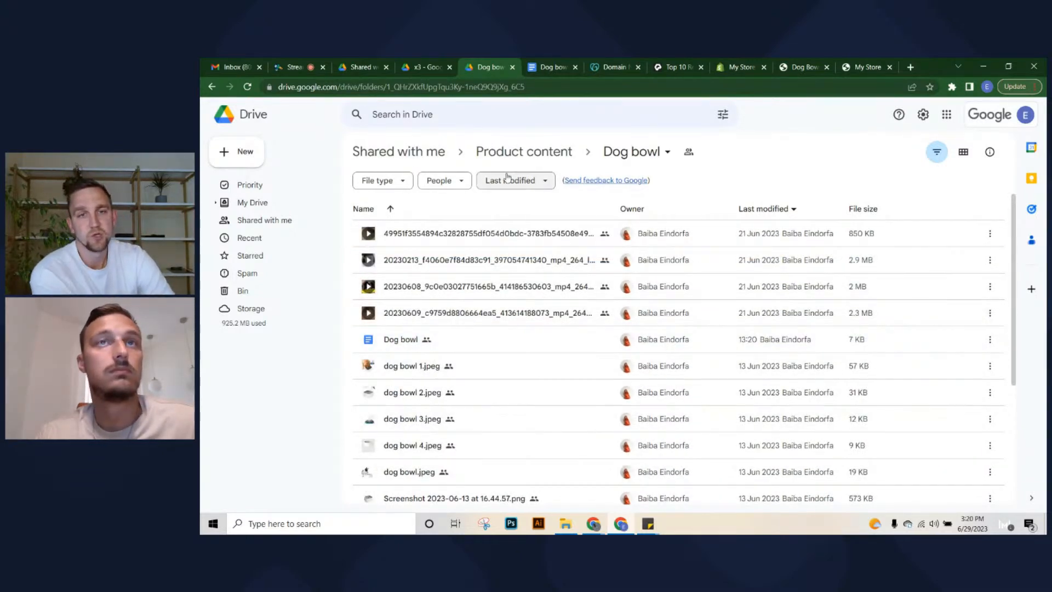
pyautogui.click(544, 158)
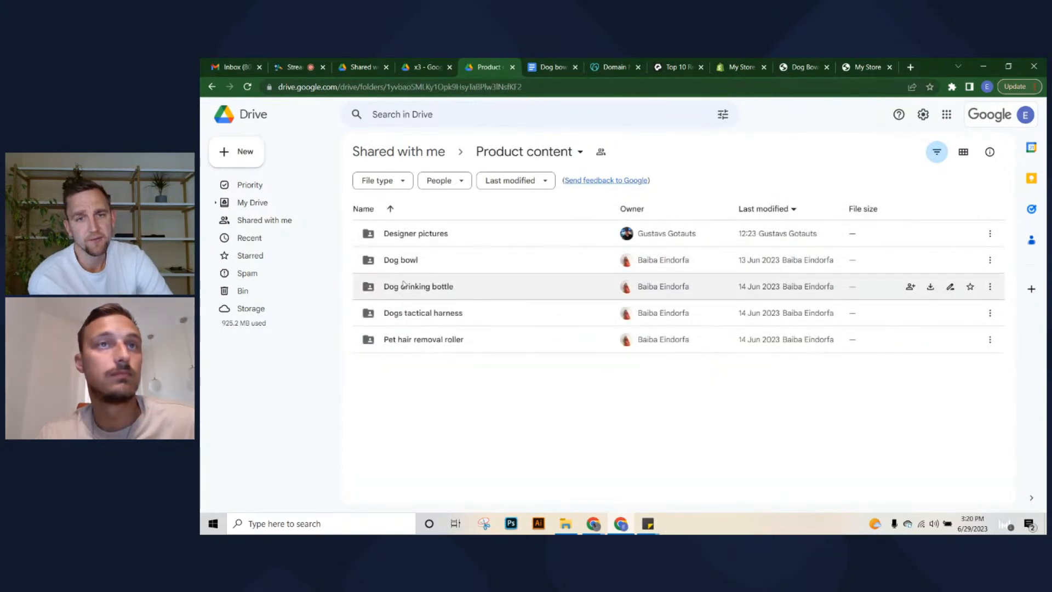
pyautogui.doubleClick(453, 293)
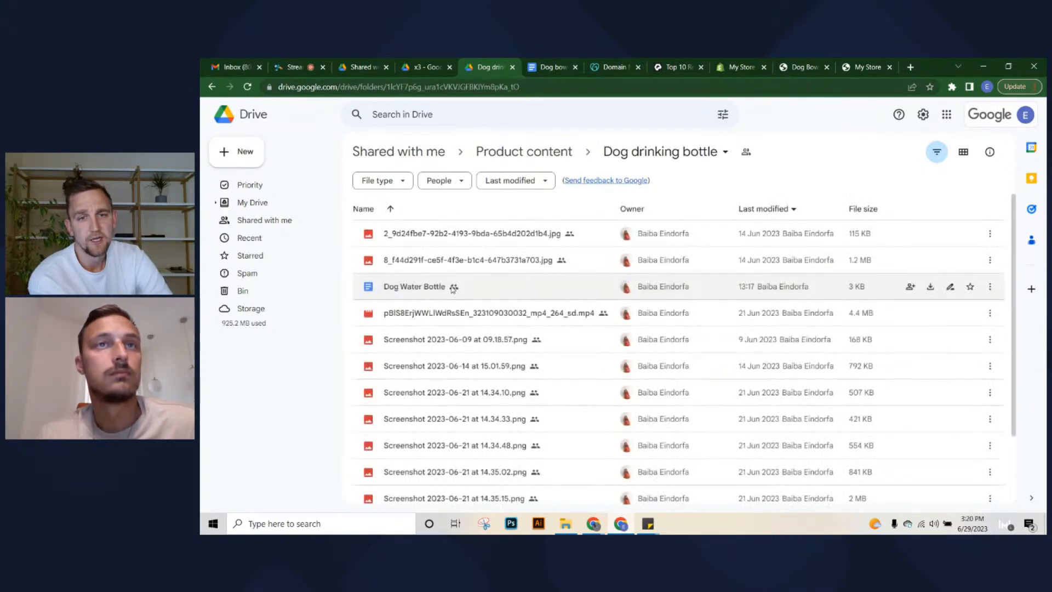
pyautogui.doubleClick(409, 284)
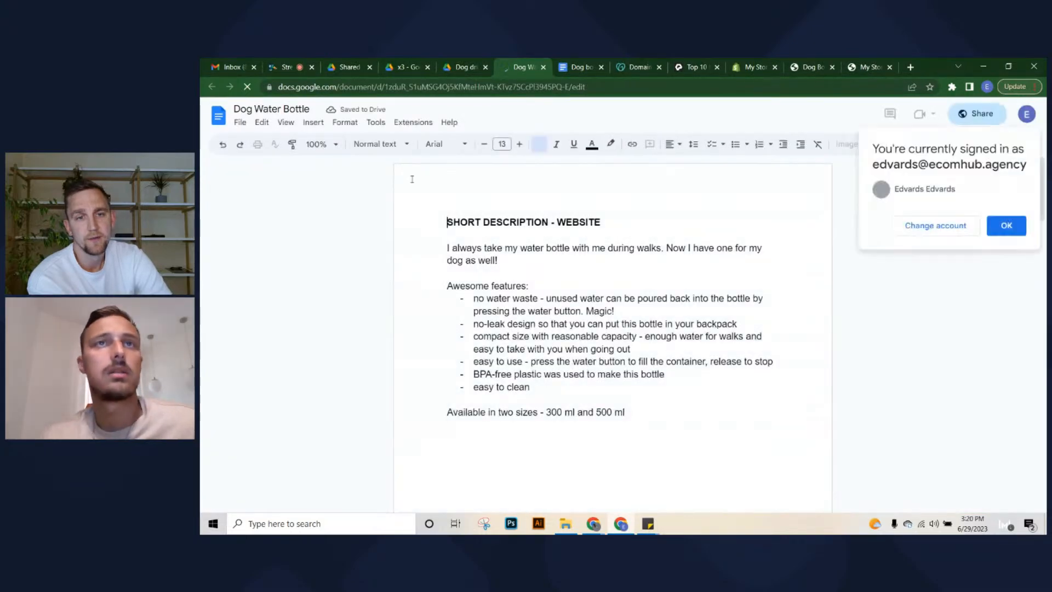
pyautogui.click(460, 63)
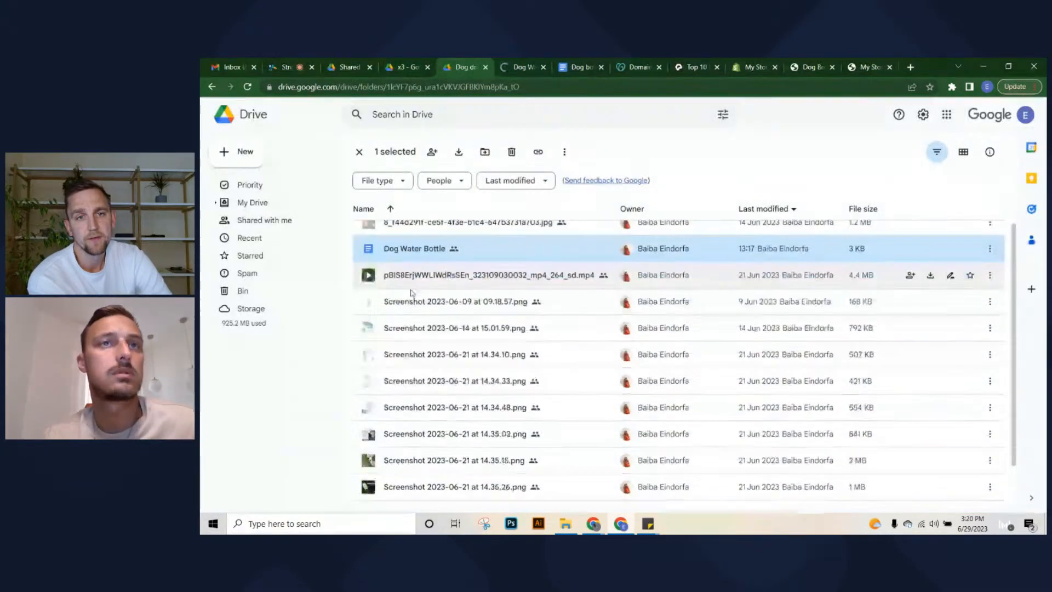
pyautogui.click(517, 66)
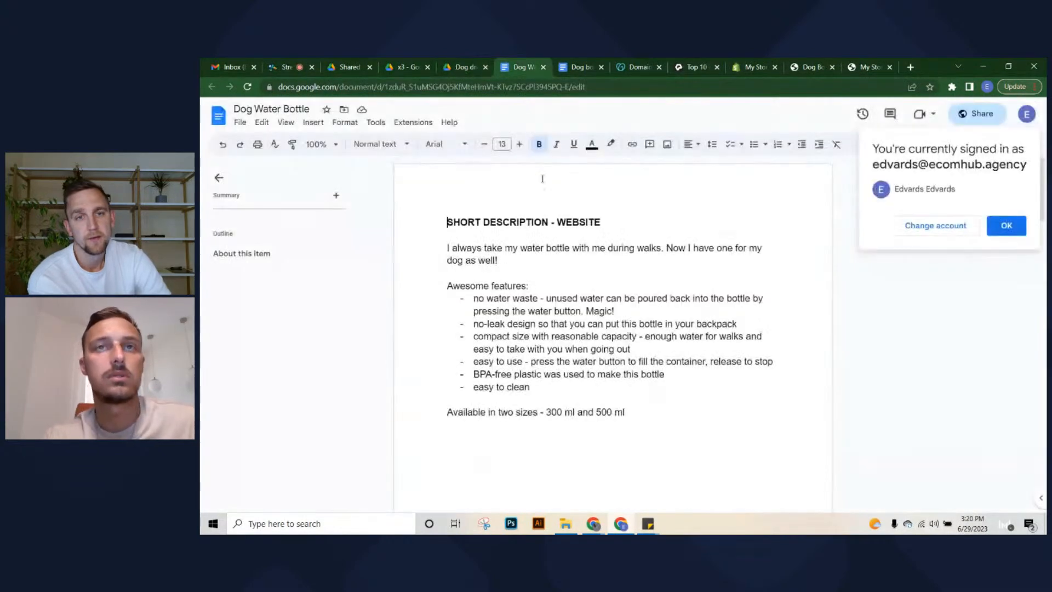
# Select the Dog Water Bottle description text in Google Docs and return to Shopify's Add product form
pyautogui.click(450, 239)
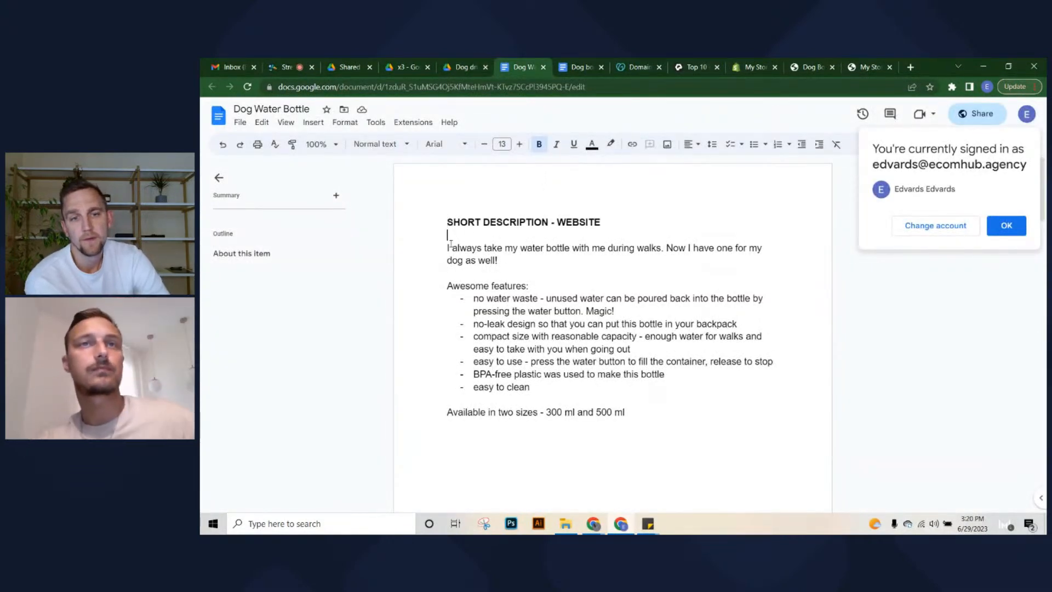
pyautogui.moveTo(443, 248); pyautogui.dragTo(693, 427)
pyautogui.hotkey('ctrl', 'c')
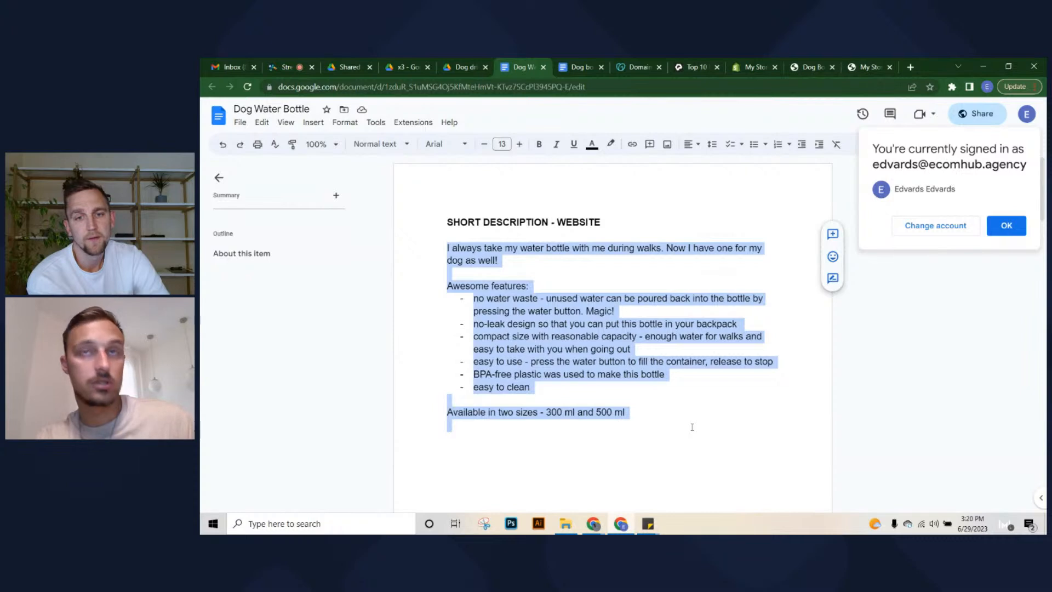
pyautogui.click(1005, 227)
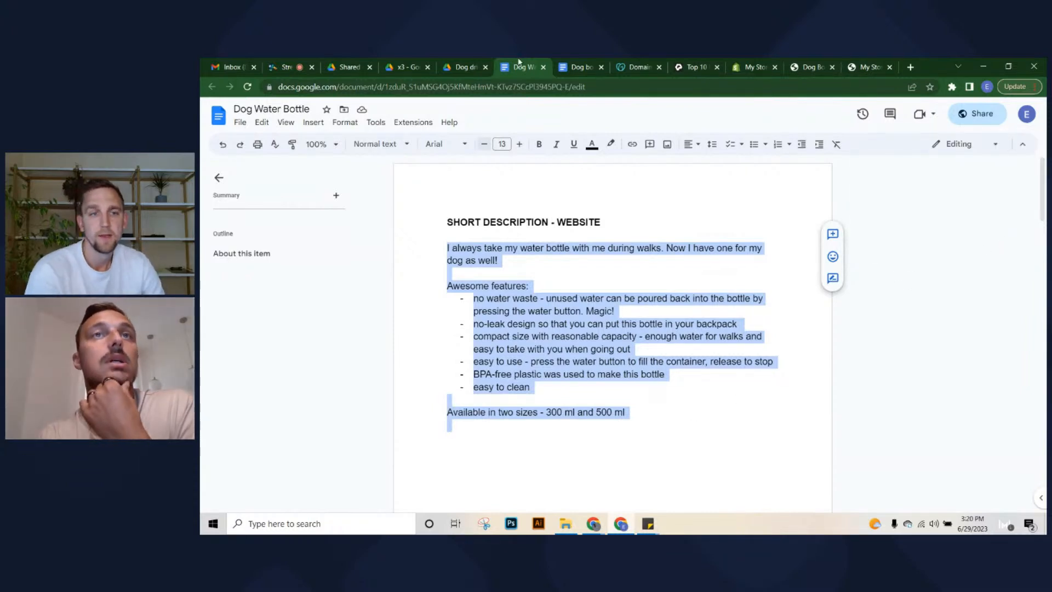
pyautogui.click(466, 66)
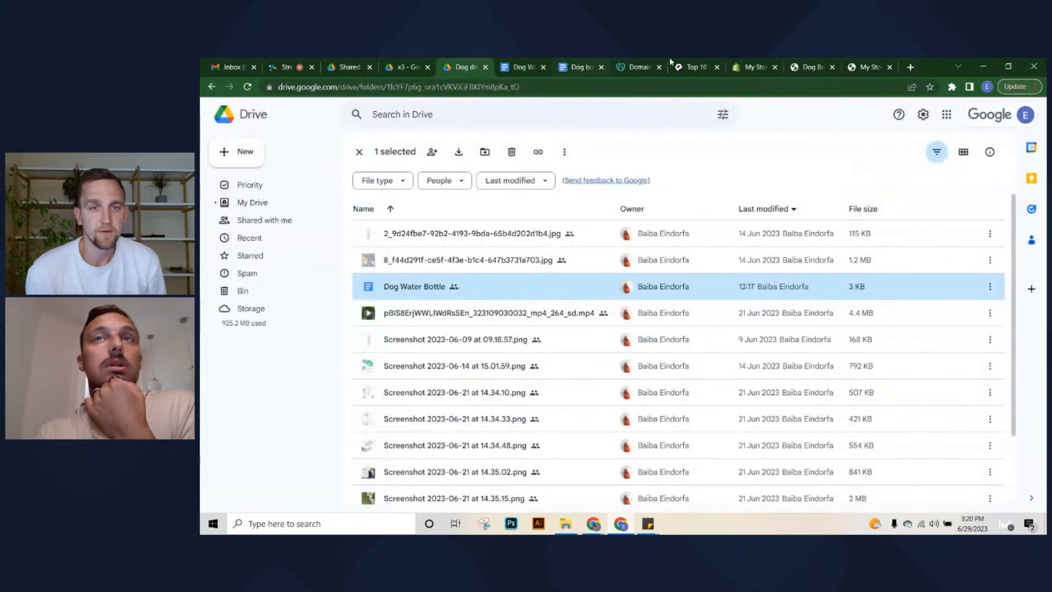
pyautogui.click(746, 66)
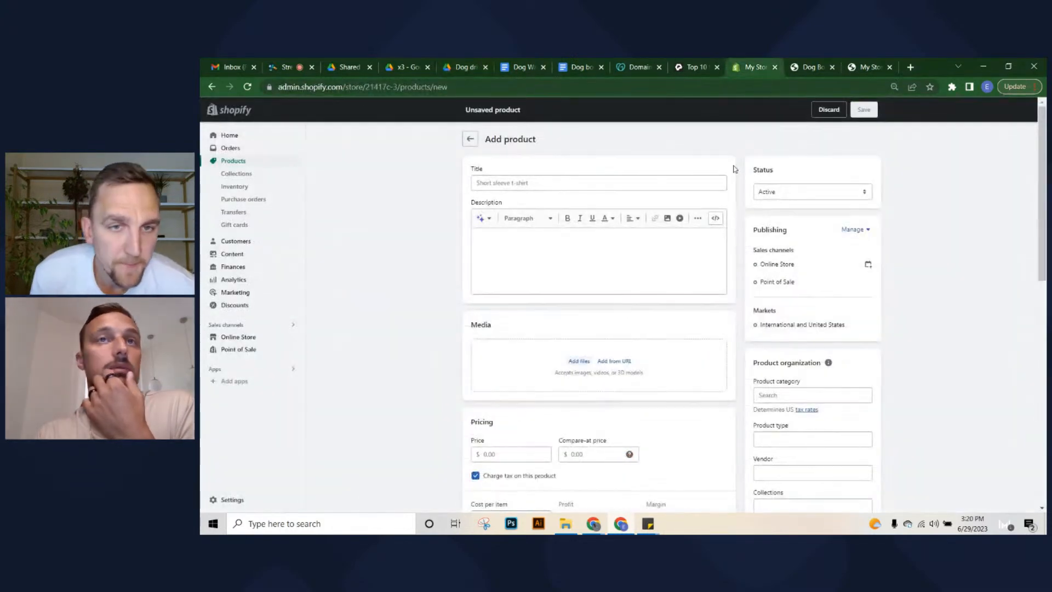
# Paste the Dog Water Bottle description into the Description box and remove the blank line after the first sentence
pyautogui.click(517, 279)
pyautogui.hotkey('ctrl', 'v')
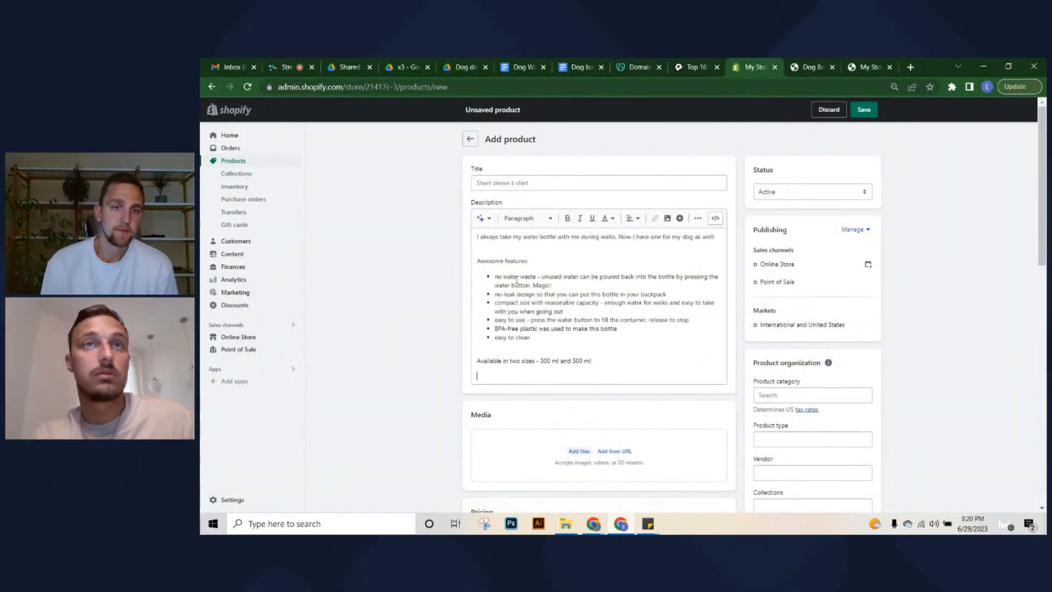
pyautogui.click(491, 248)
pyautogui.press('BackSpace')
# Enter the product title 'Dog Water Bottle', checking the Google Docs tabs partway through
pyautogui.click(501, 182)
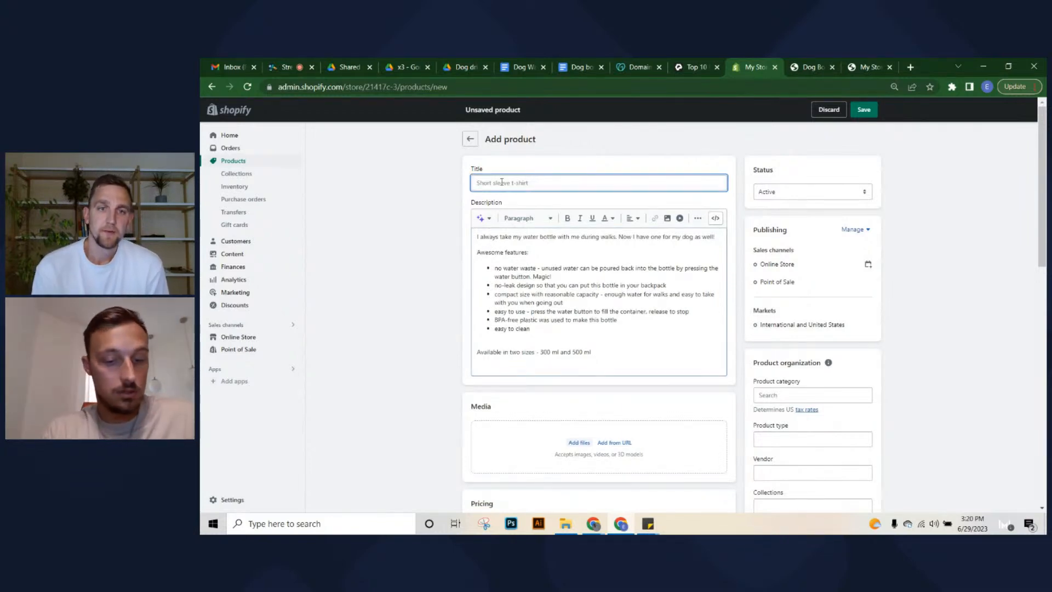
pyautogui.write('Dog')
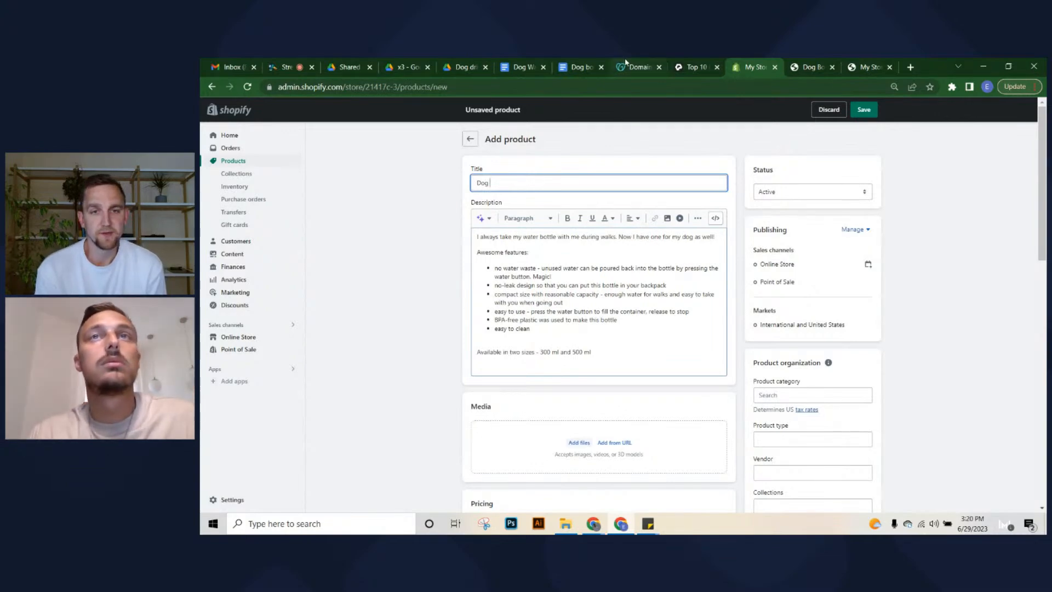
pyautogui.click(510, 62)
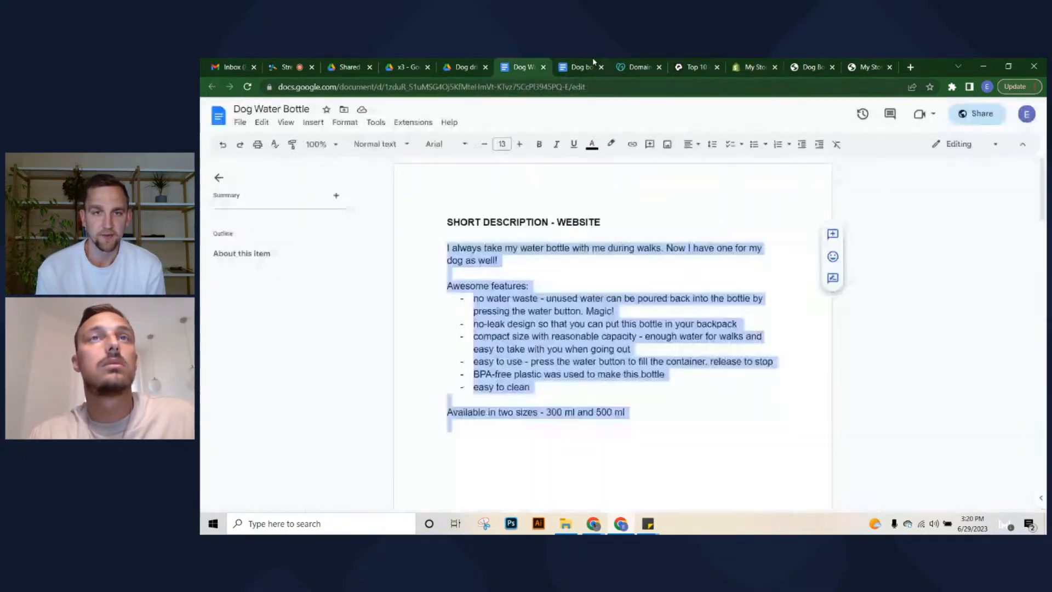
pyautogui.click(575, 65)
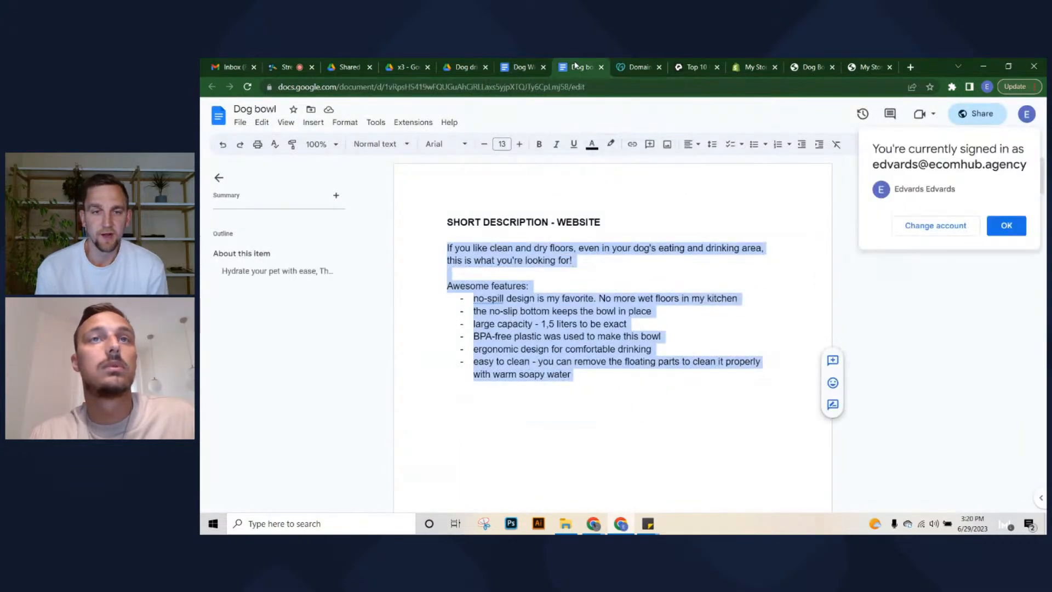
pyautogui.click(546, 258)
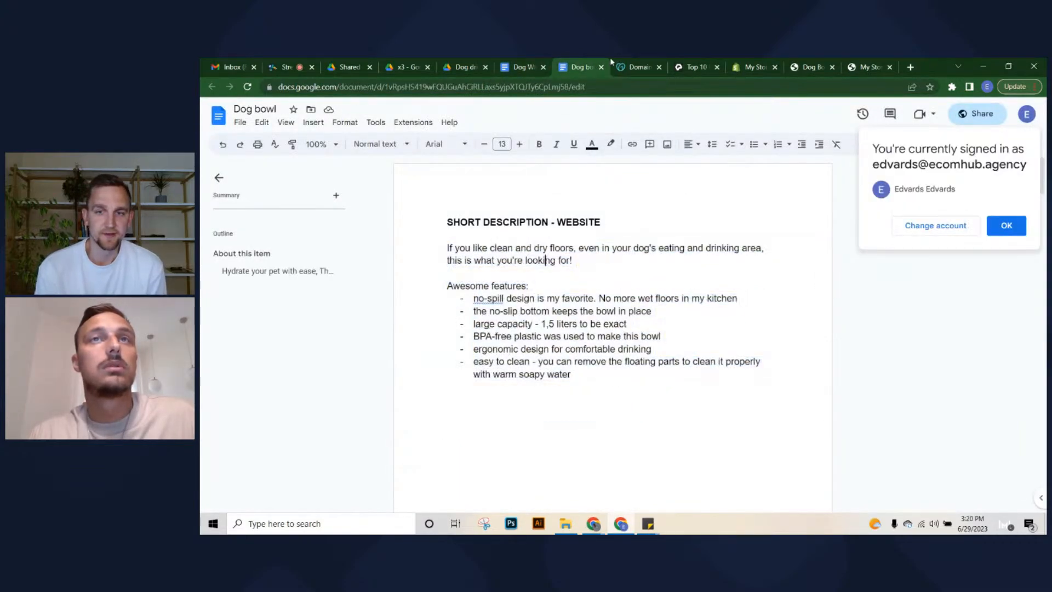
pyautogui.click(602, 66)
pyautogui.click(518, 67)
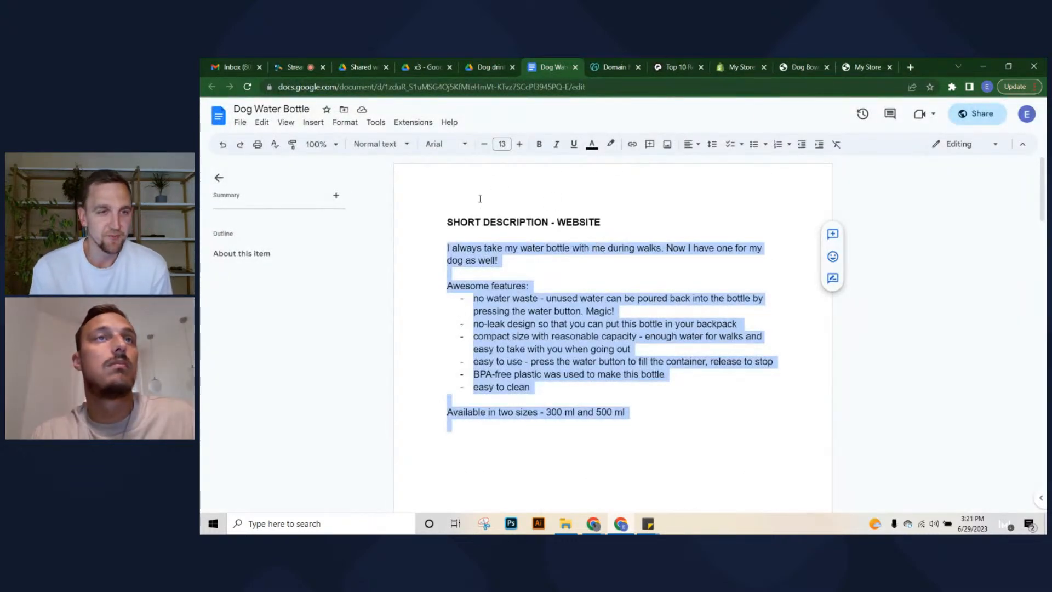
pyautogui.click(738, 66)
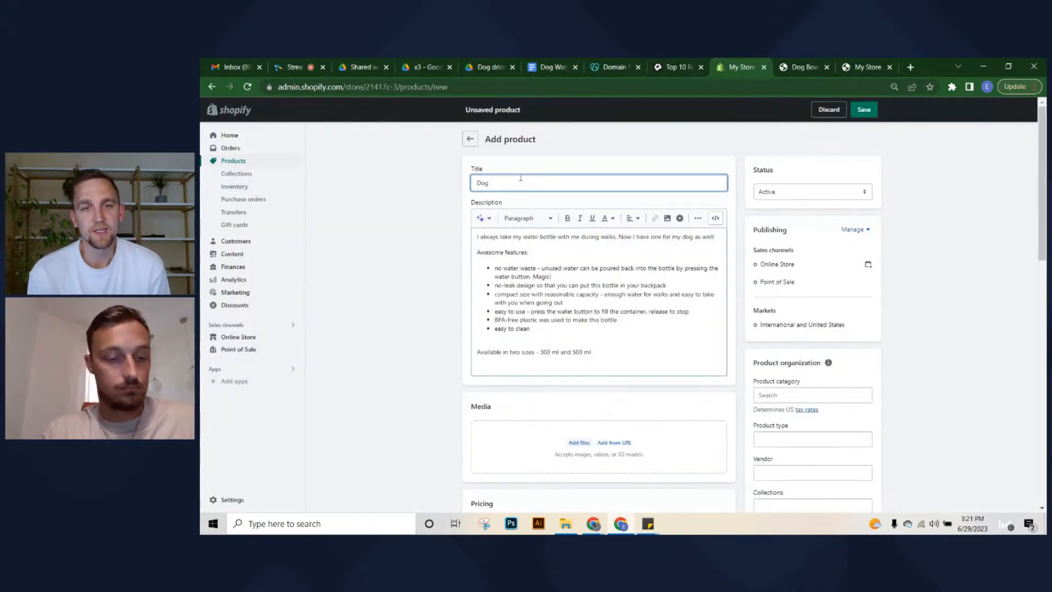
pyautogui.write('Water Bottle')
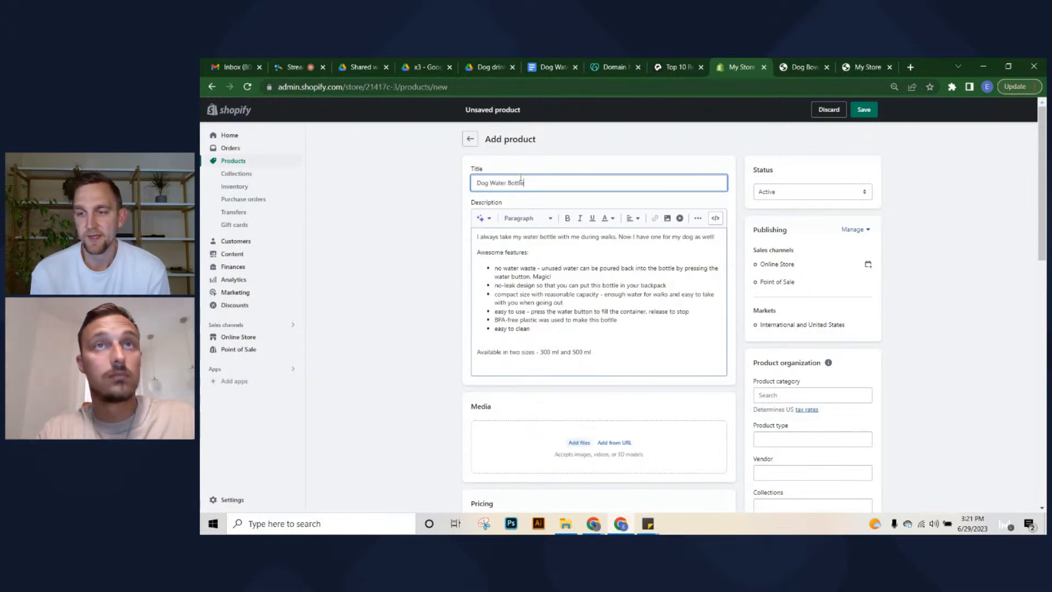
# Add the product to the PAWFINDS collection and set its price to 19.00
pyautogui.scroll(-1, 801, 216)
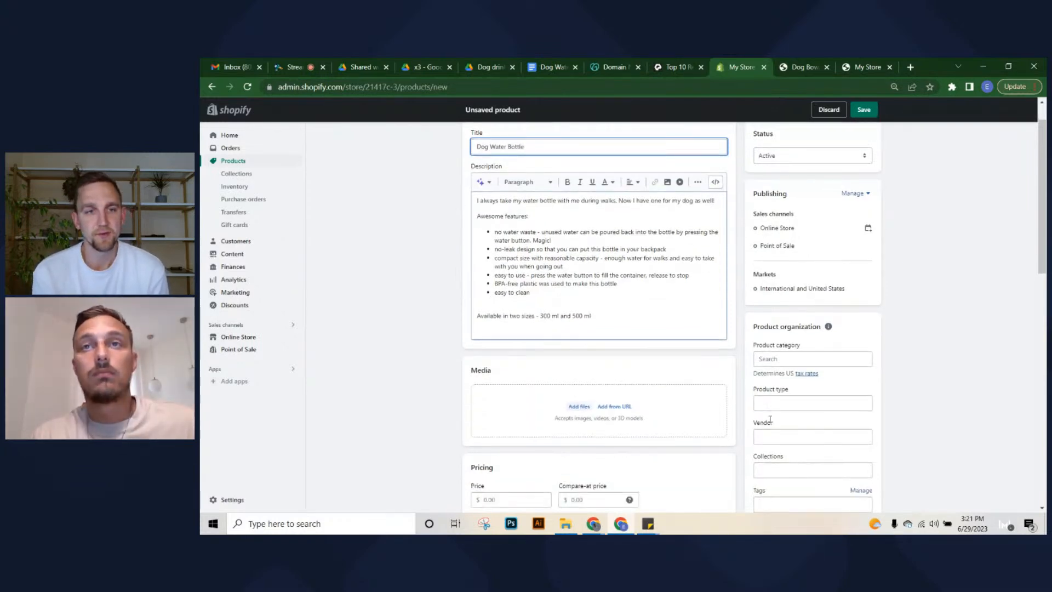
pyautogui.click(786, 417)
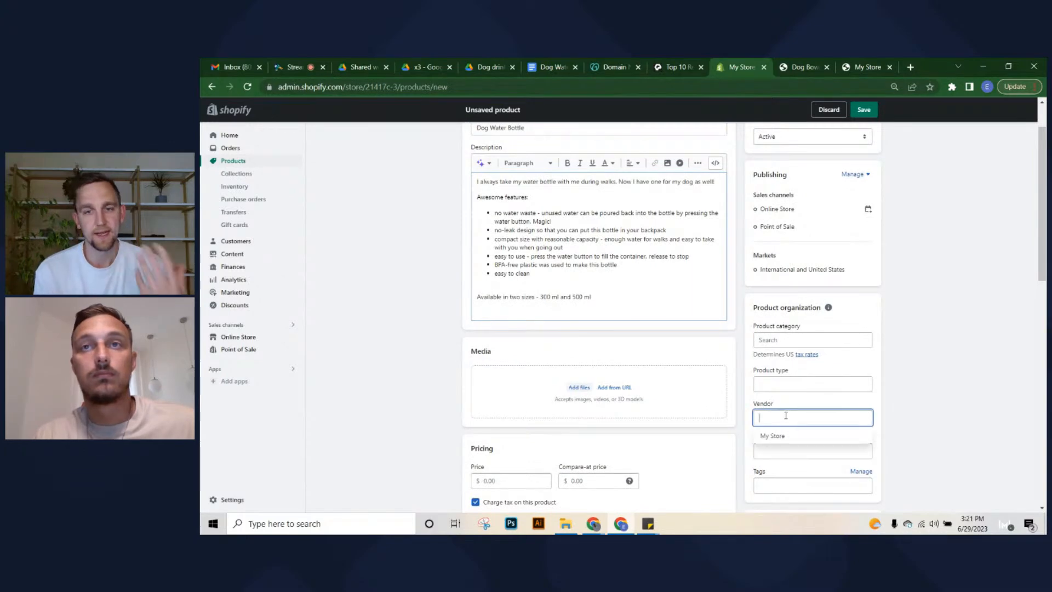
pyautogui.click(964, 351)
pyautogui.scroll(-2, 965, 351)
pyautogui.click(788, 341)
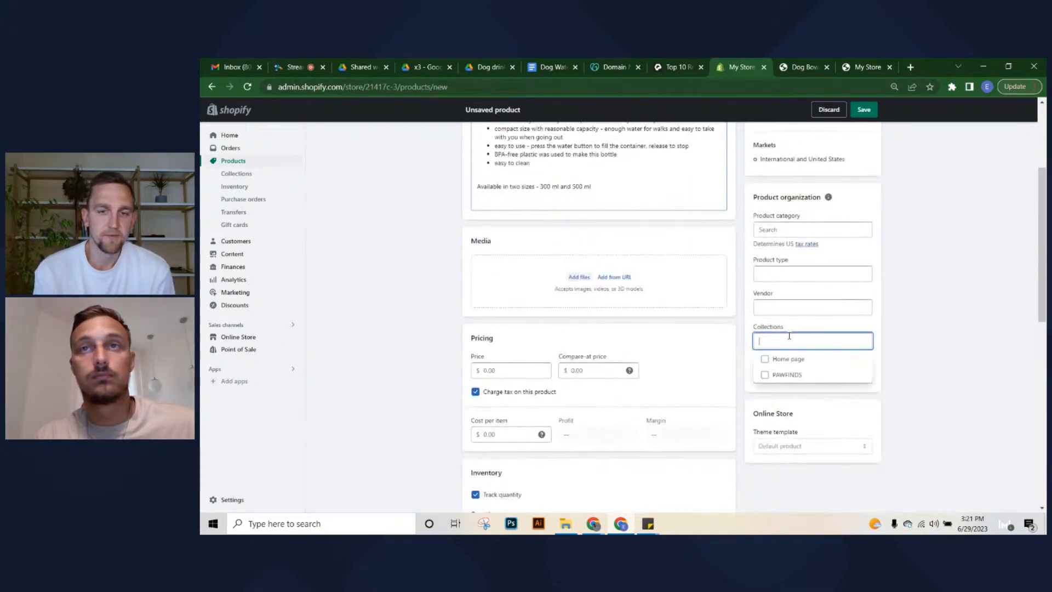
pyautogui.click(788, 373)
pyautogui.click(920, 359)
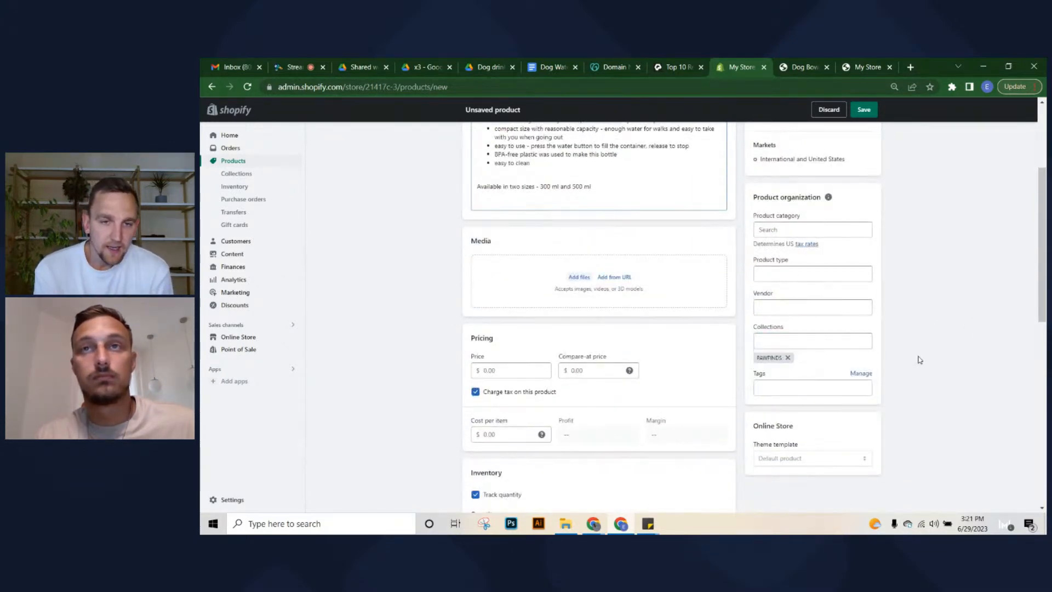
pyautogui.click(491, 370)
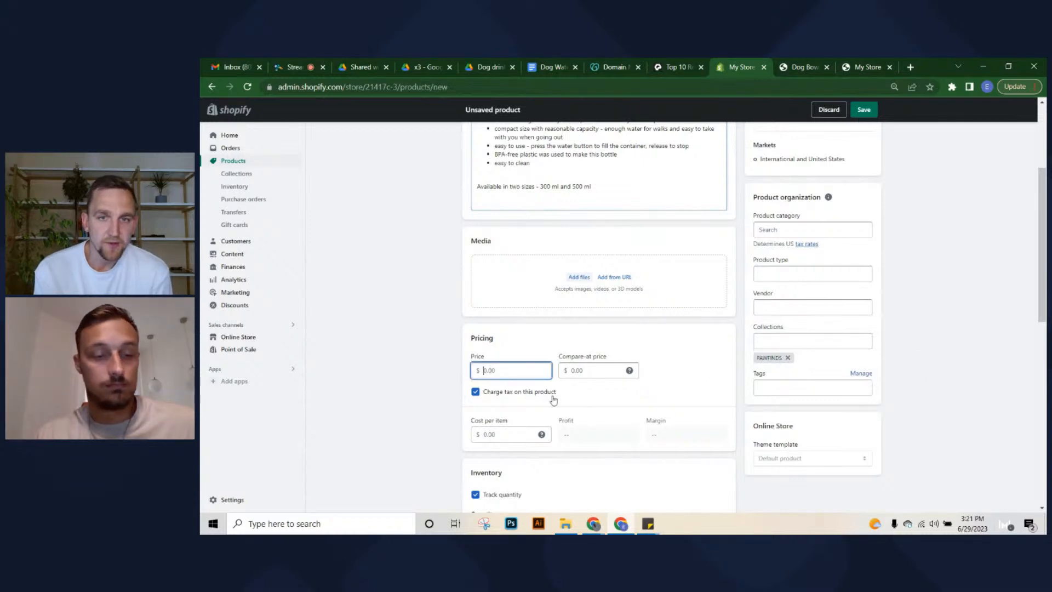
pyautogui.write('19')
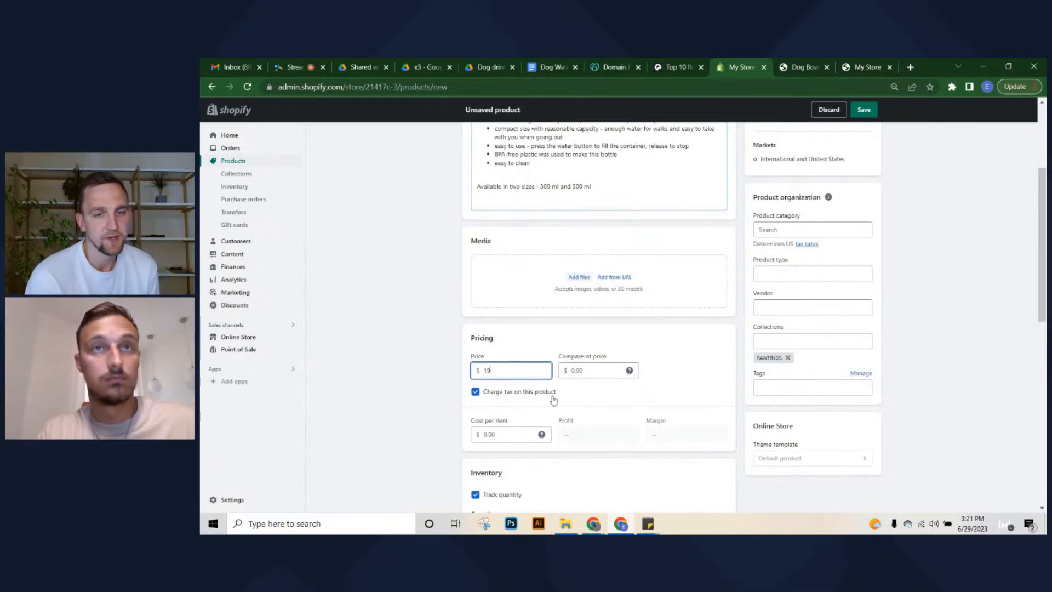
pyautogui.click(924, 328)
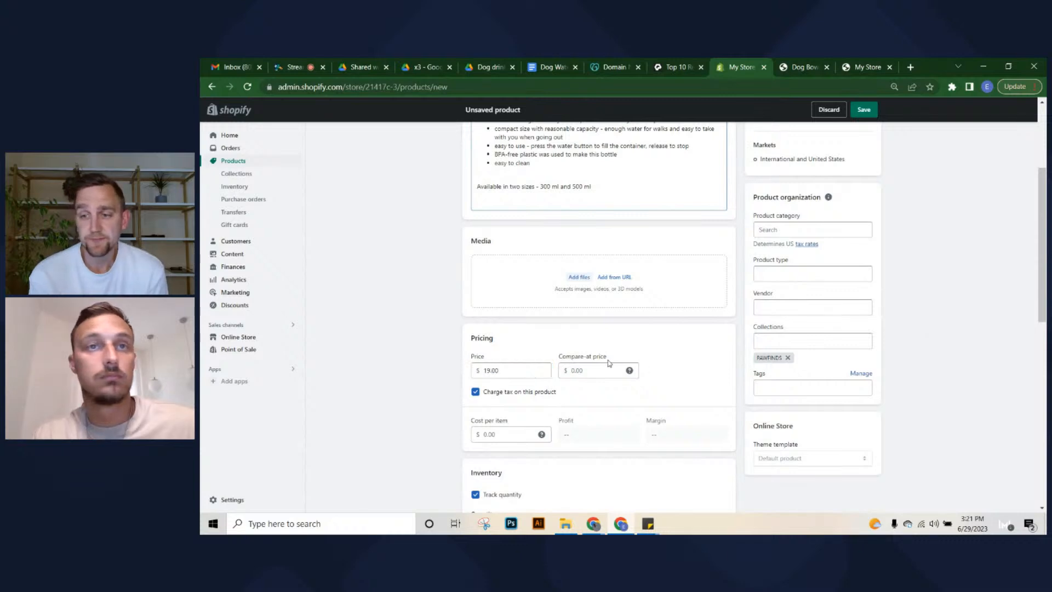
# Turn off Track quantity in the product's Inventory section
pyautogui.scroll(-5, 923, 327)
pyautogui.scroll(2, 477, 296)
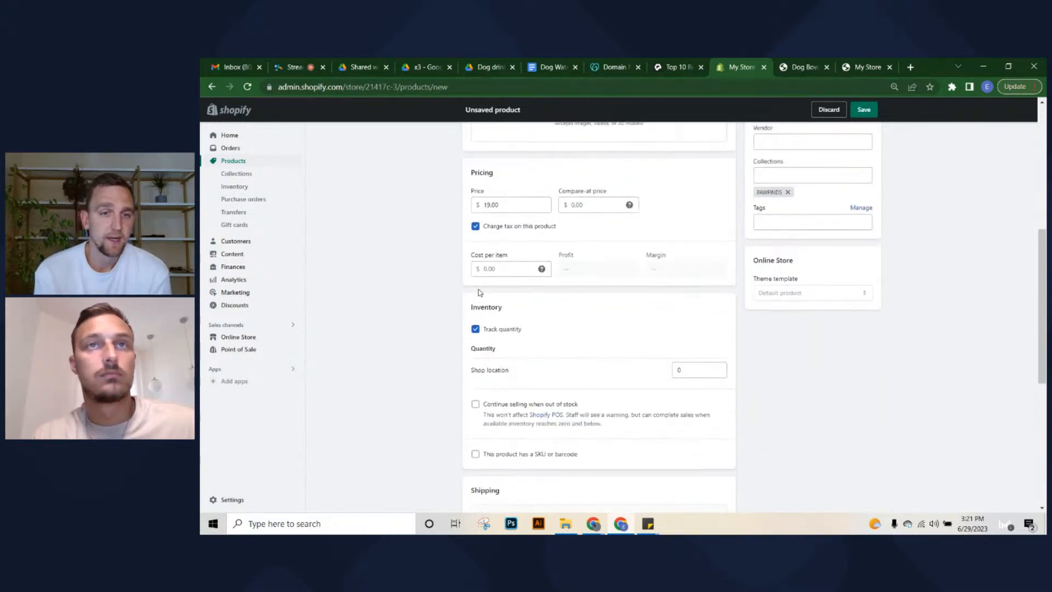
pyautogui.scroll(-1, 480, 306)
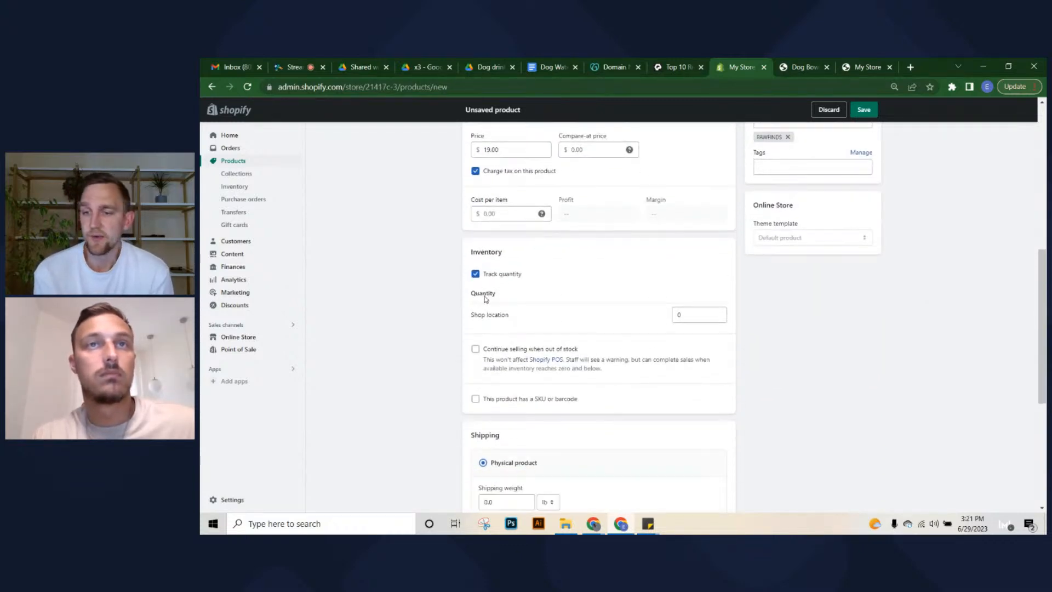
pyautogui.scroll(-1, 478, 282)
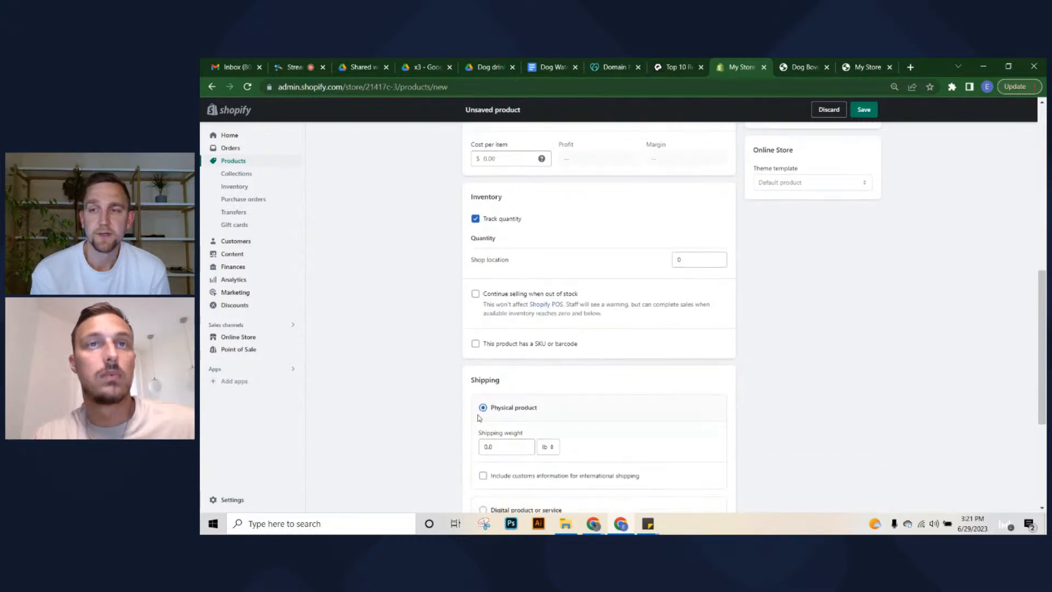
pyautogui.click(475, 219)
pyautogui.scroll(3, 489, 285)
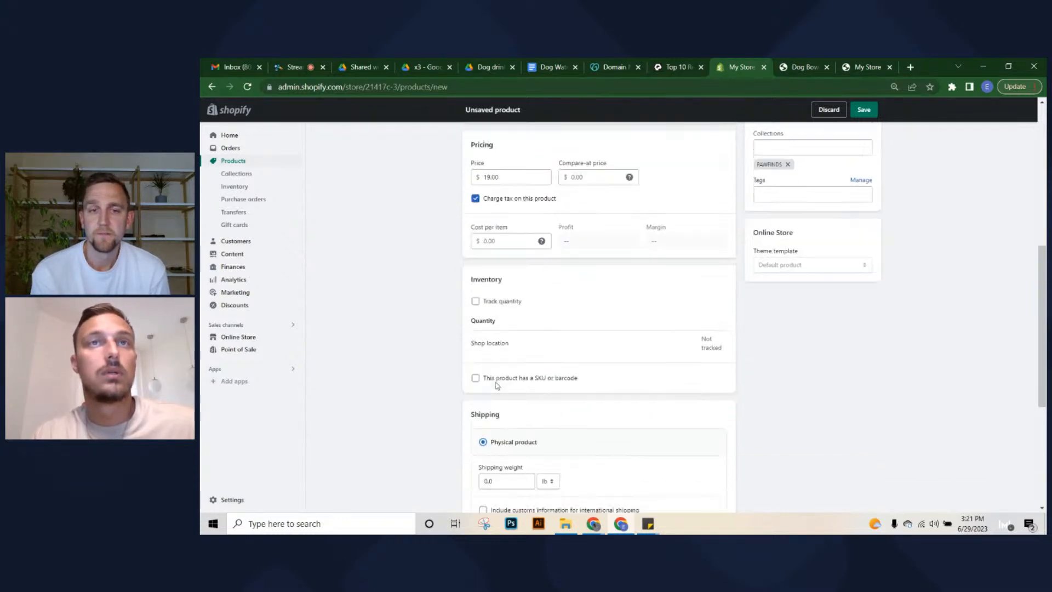
pyautogui.scroll(-6, 496, 291)
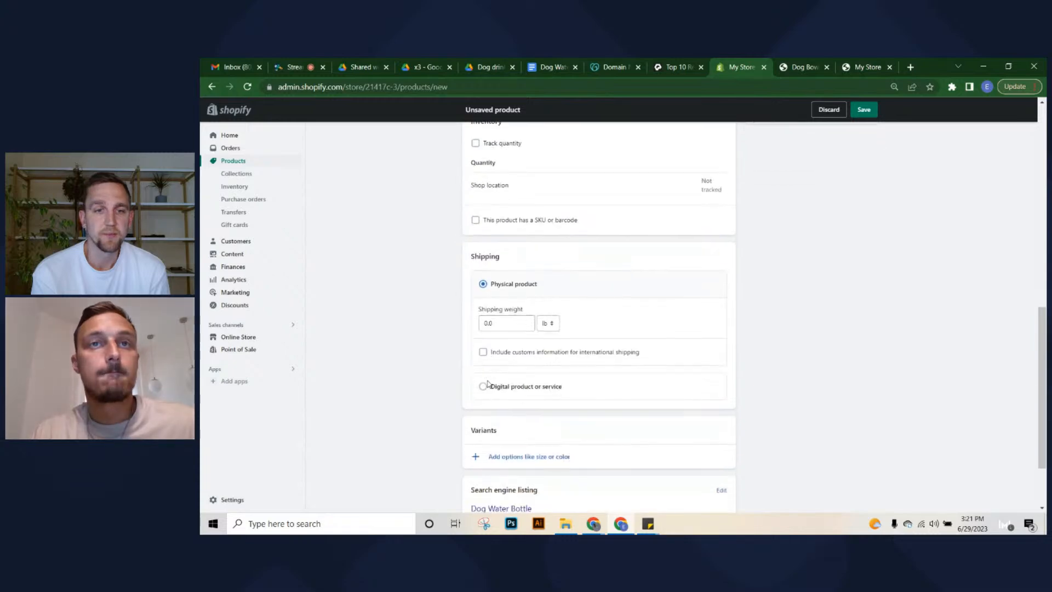
pyautogui.scroll(10, 730, 455)
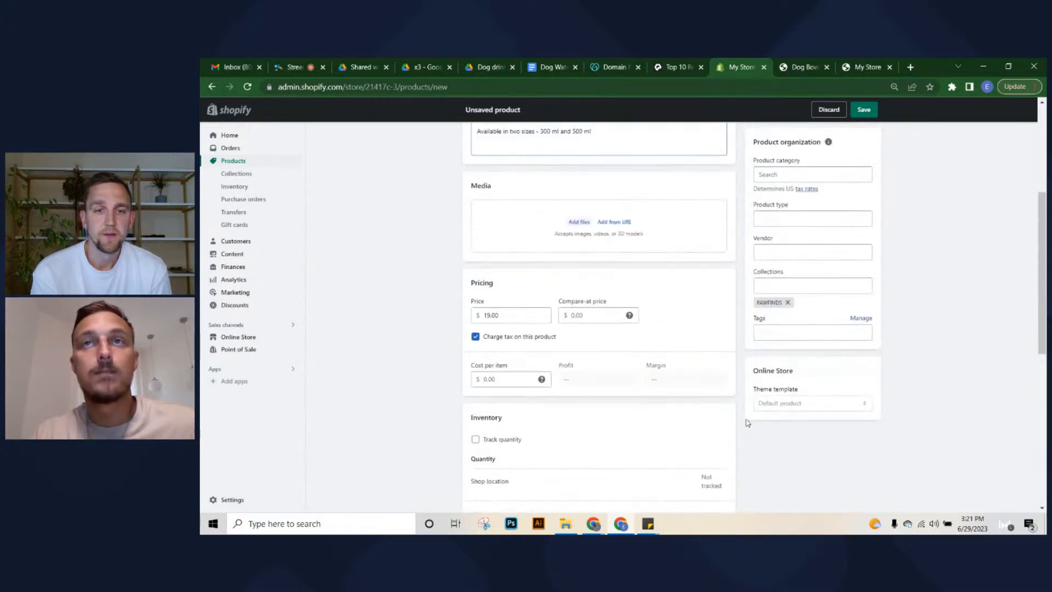
pyautogui.scroll(3, 730, 341)
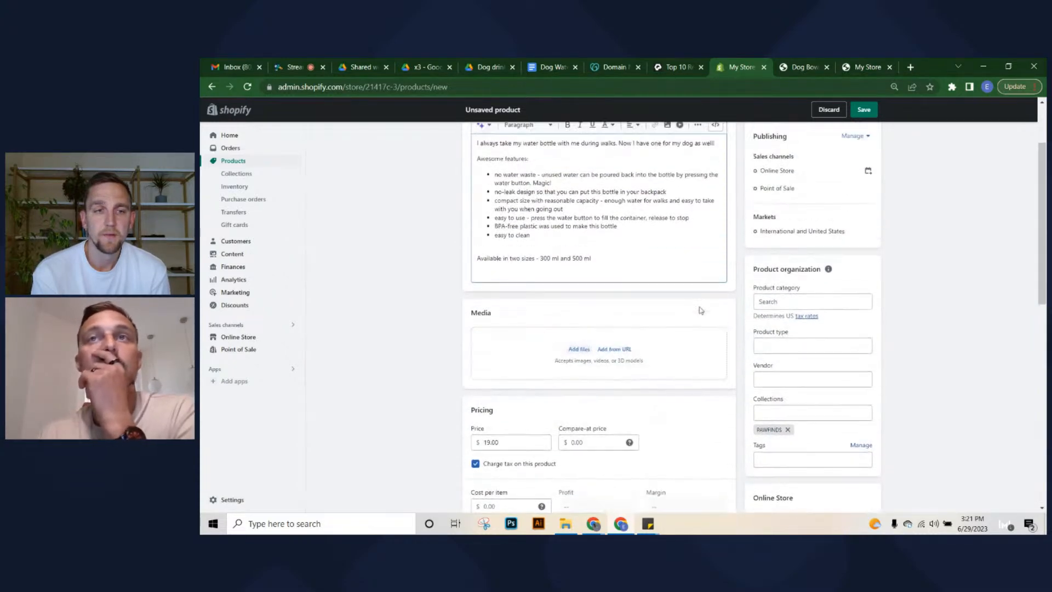
pyautogui.scroll(-3, 680, 333)
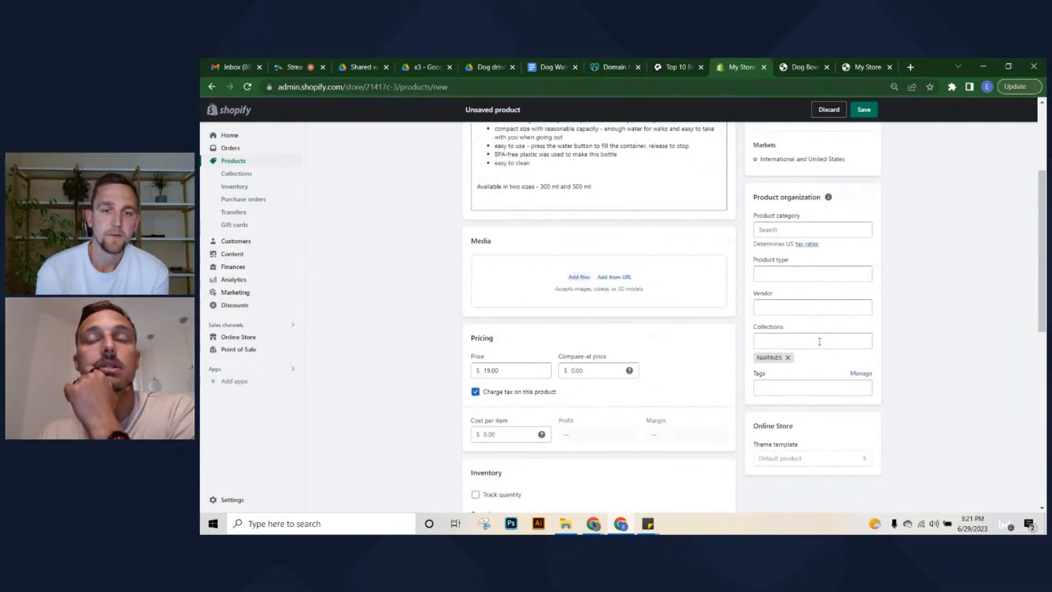
pyautogui.scroll(-1, 756, 397)
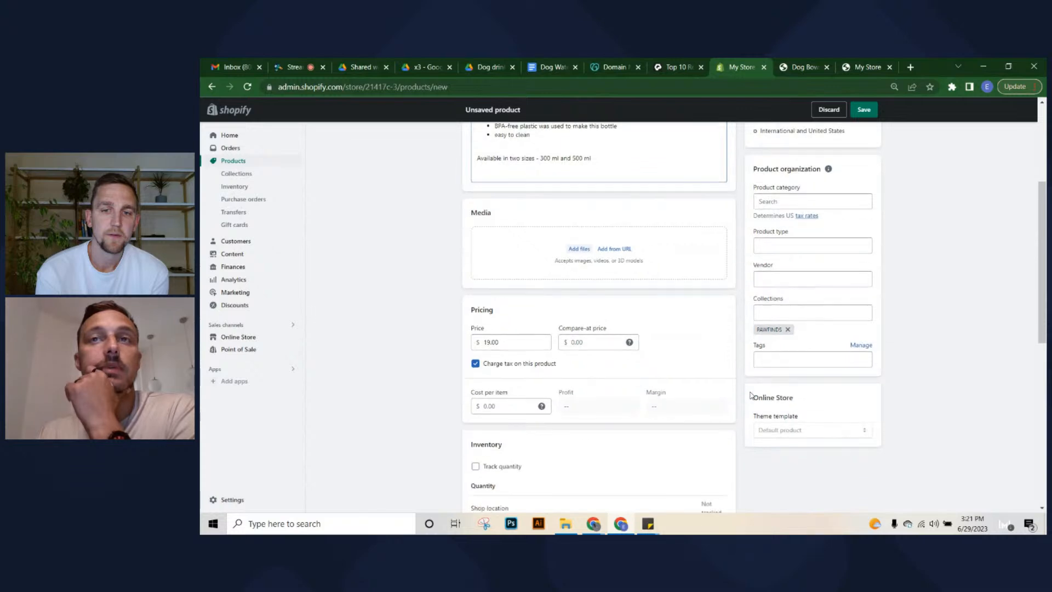
# Click and select around the Tags field of the product form
pyautogui.click(836, 337)
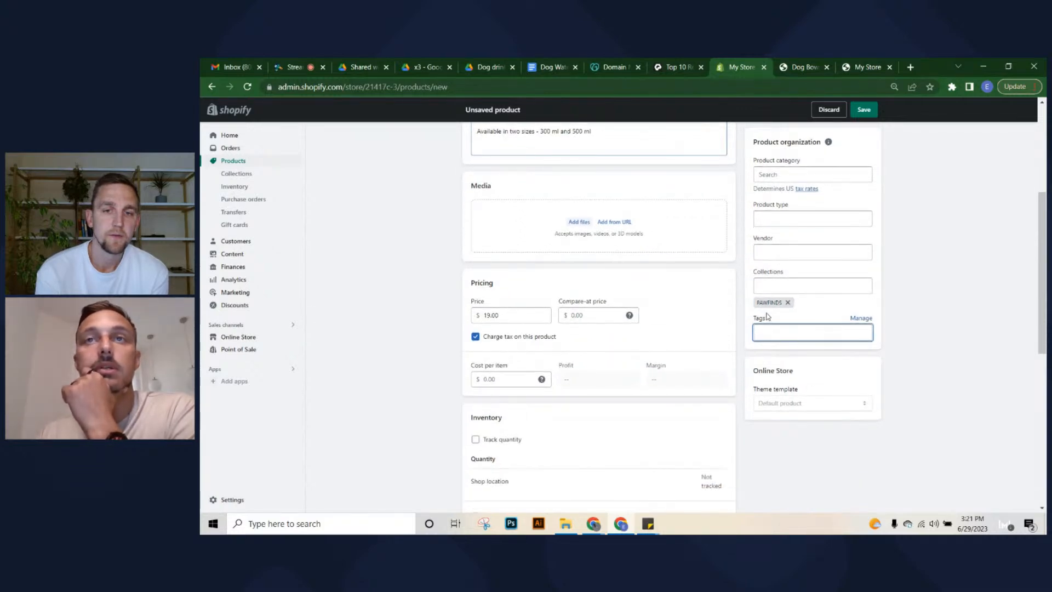
pyautogui.moveTo(749, 320)
pyautogui.mouseDown()
pyautogui.moveTo(779, 317)
pyautogui.moveTo(766, 320)
pyautogui.mouseUp()
pyautogui.click(768, 317)
pyautogui.doubleClick(760, 320)
pyautogui.click(758, 319)
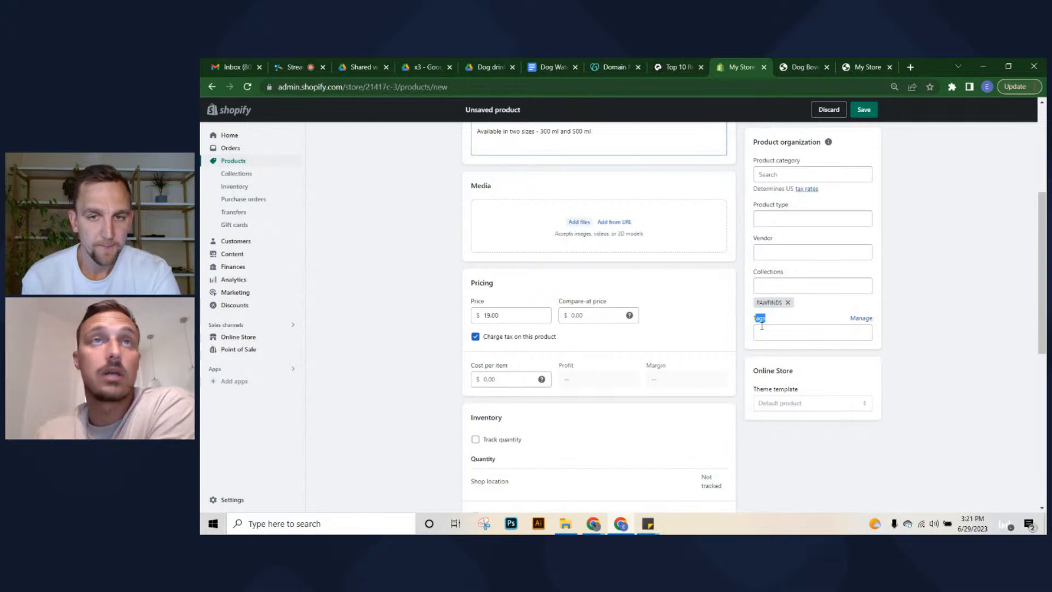
pyautogui.click(777, 349)
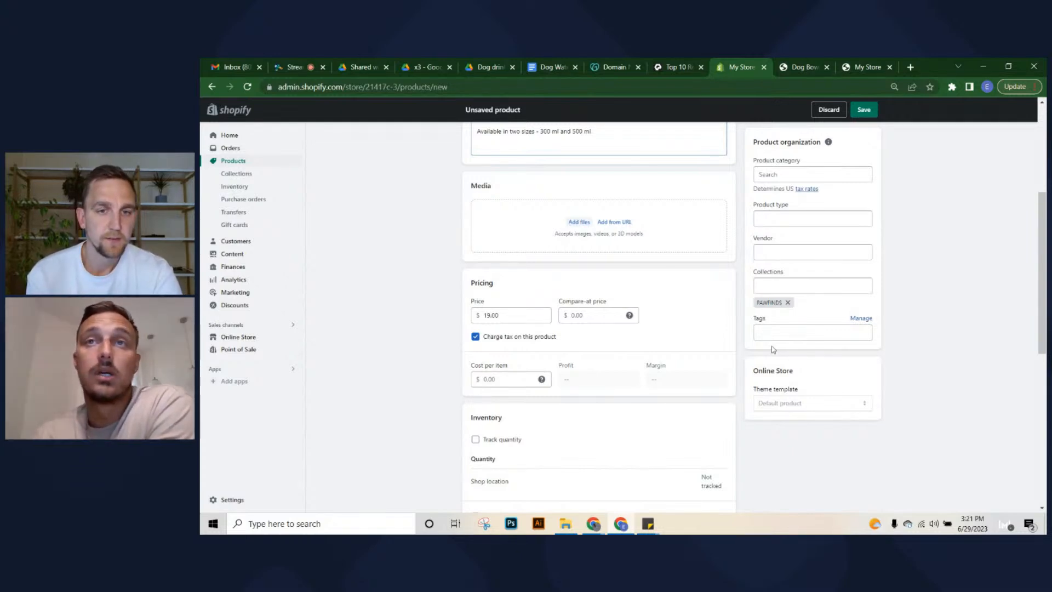
pyautogui.moveTo(754, 316)
pyautogui.mouseDown()
pyautogui.moveTo(767, 320)
pyautogui.moveTo(755, 319)
pyautogui.mouseUp()
pyautogui.click(770, 320)
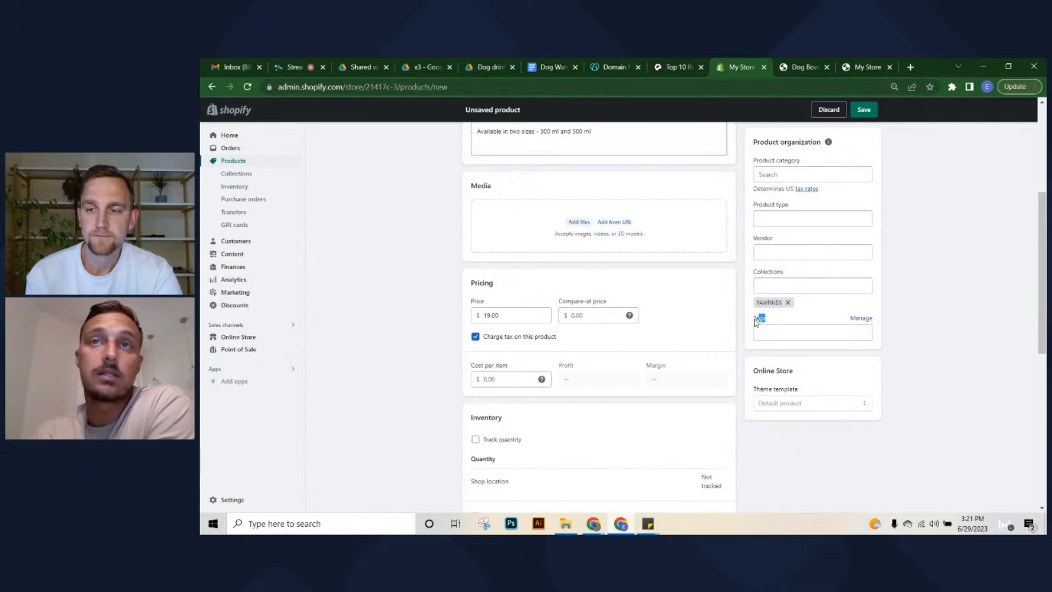
pyautogui.click(753, 319)
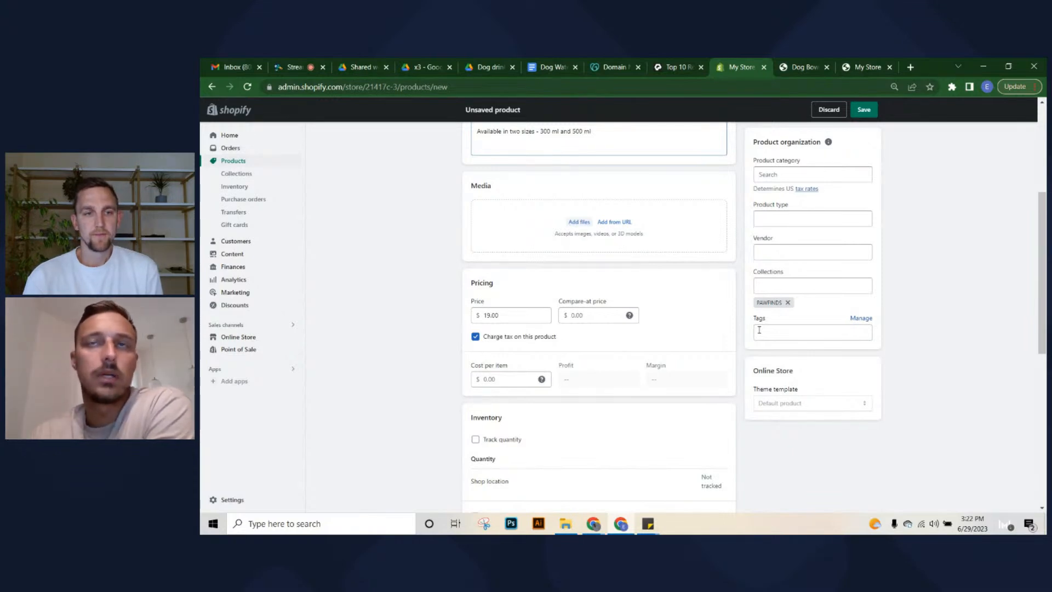
pyautogui.click(759, 331)
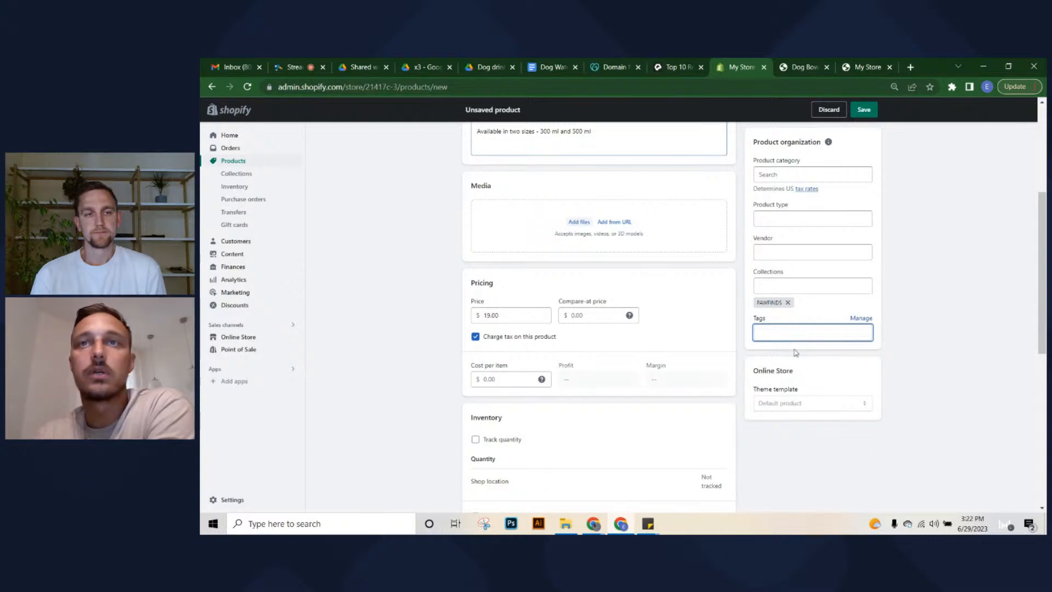
# Delete the blank line between the feature list and 'Available in two sizes' in the description
pyautogui.scroll(1, 786, 331)
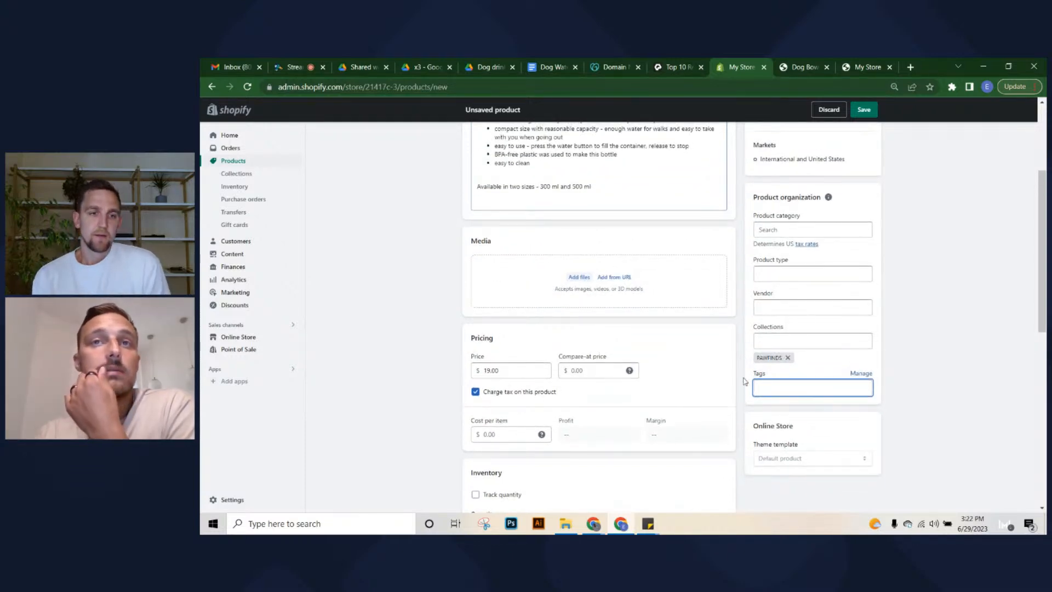
pyautogui.scroll(-1, 745, 381)
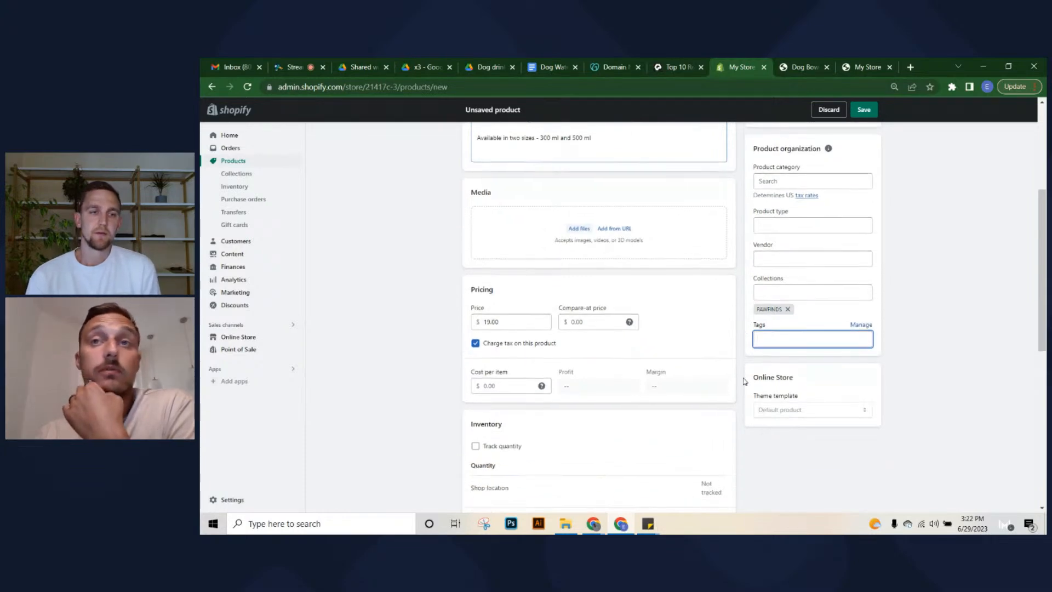
pyautogui.scroll(3, 743, 387)
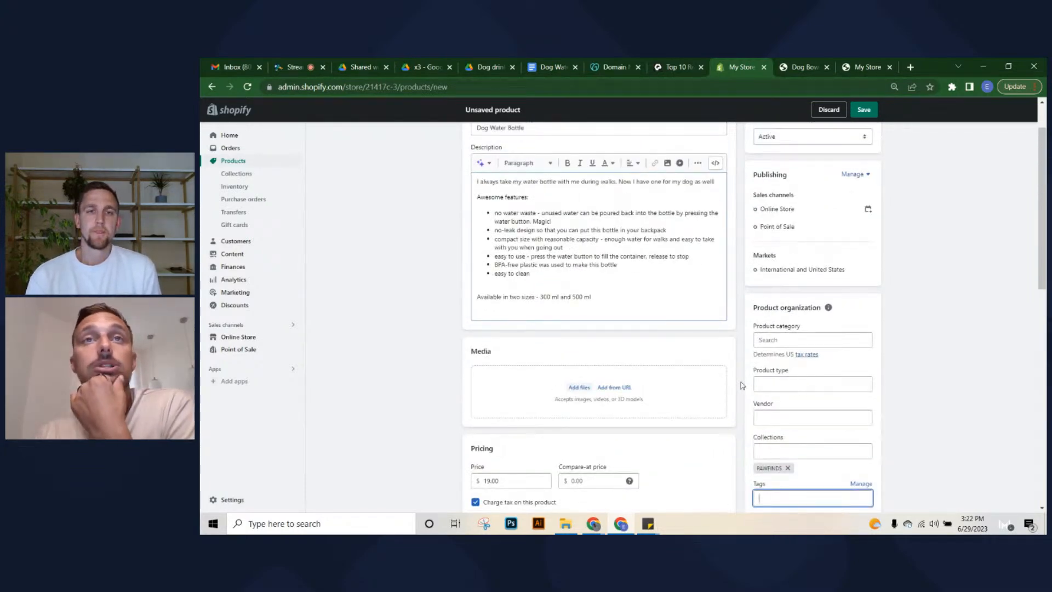
pyautogui.scroll(1, 743, 386)
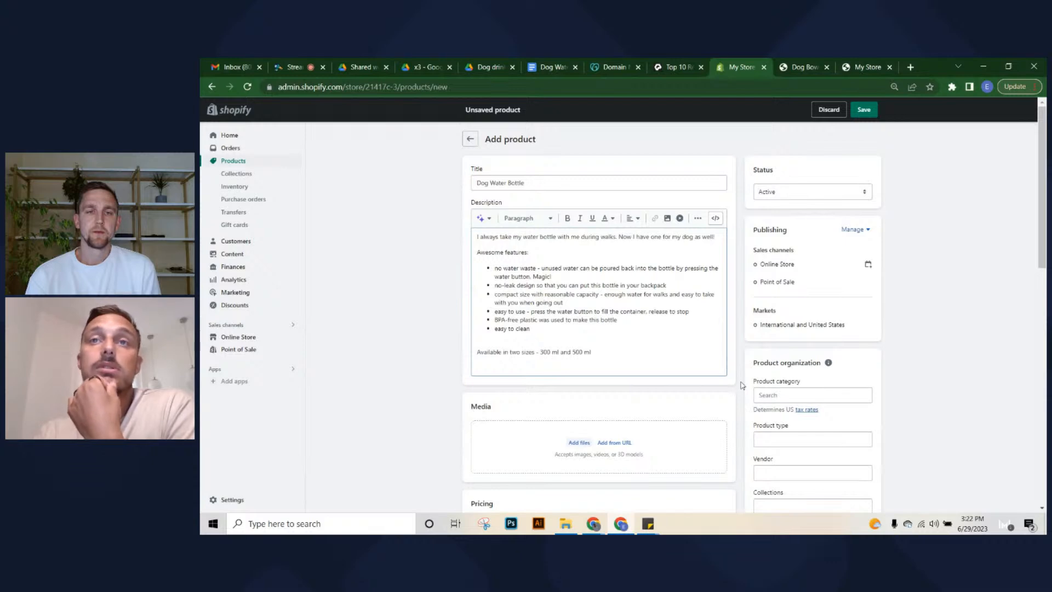
pyautogui.scroll(-2, 743, 386)
pyautogui.scroll(2, 743, 386)
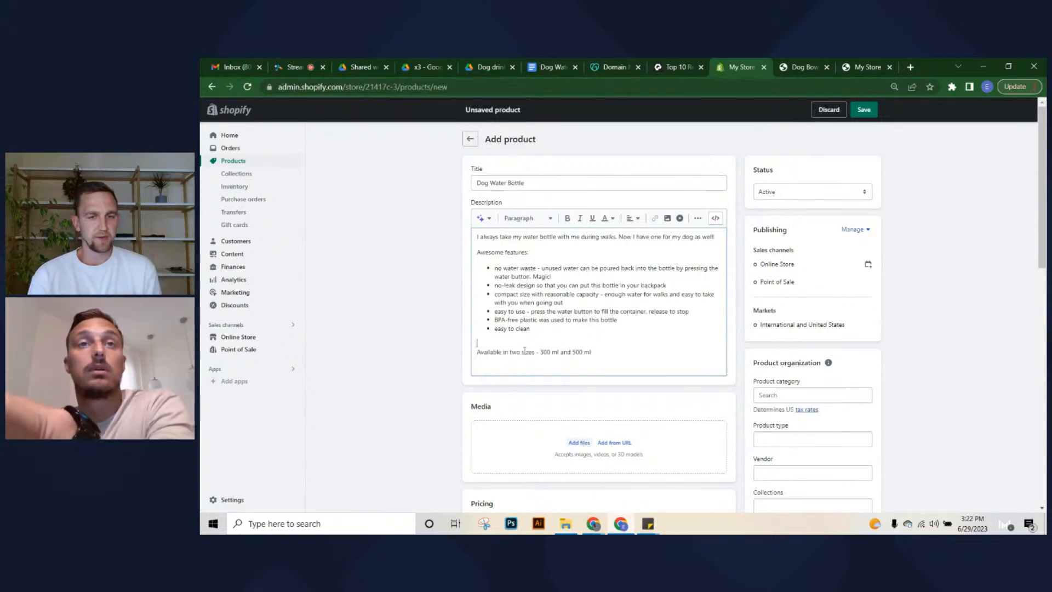
pyautogui.press('BackSpace')
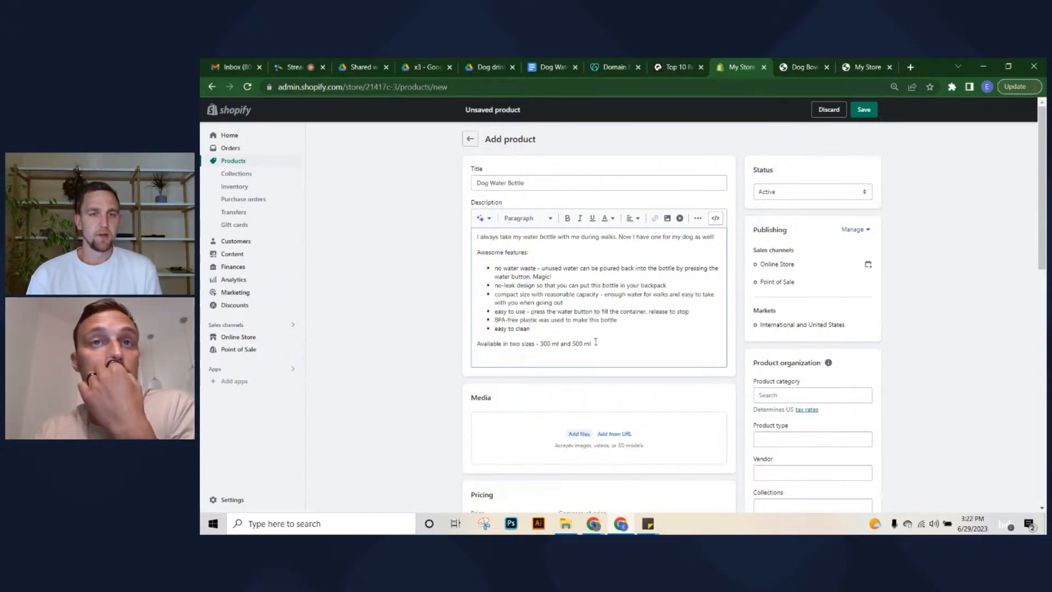
pyautogui.scroll(-1, 533, 389)
pyautogui.click(474, 65)
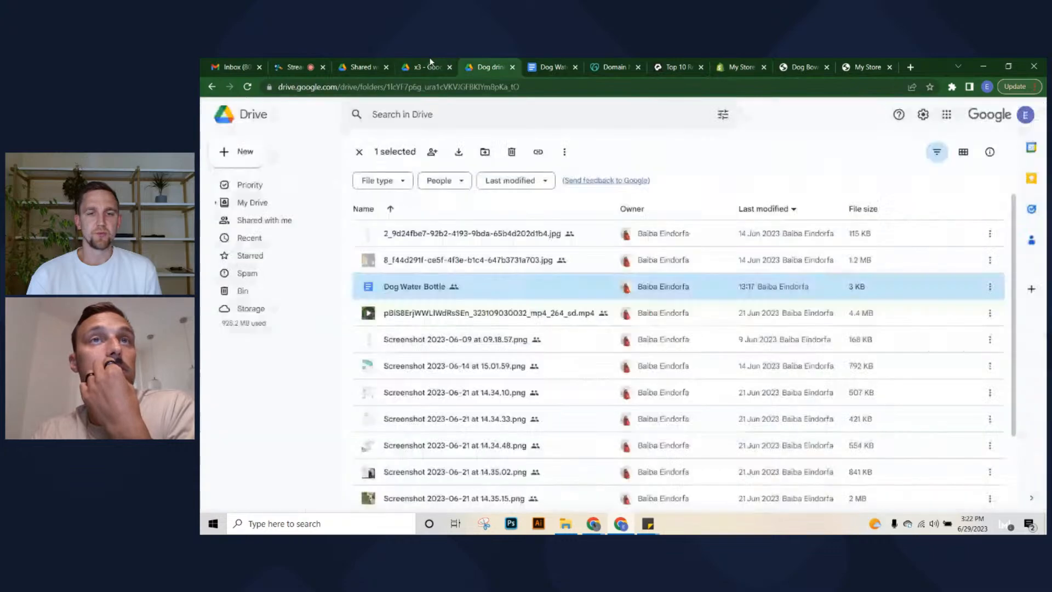
pyautogui.click(430, 65)
pyautogui.click(874, 216)
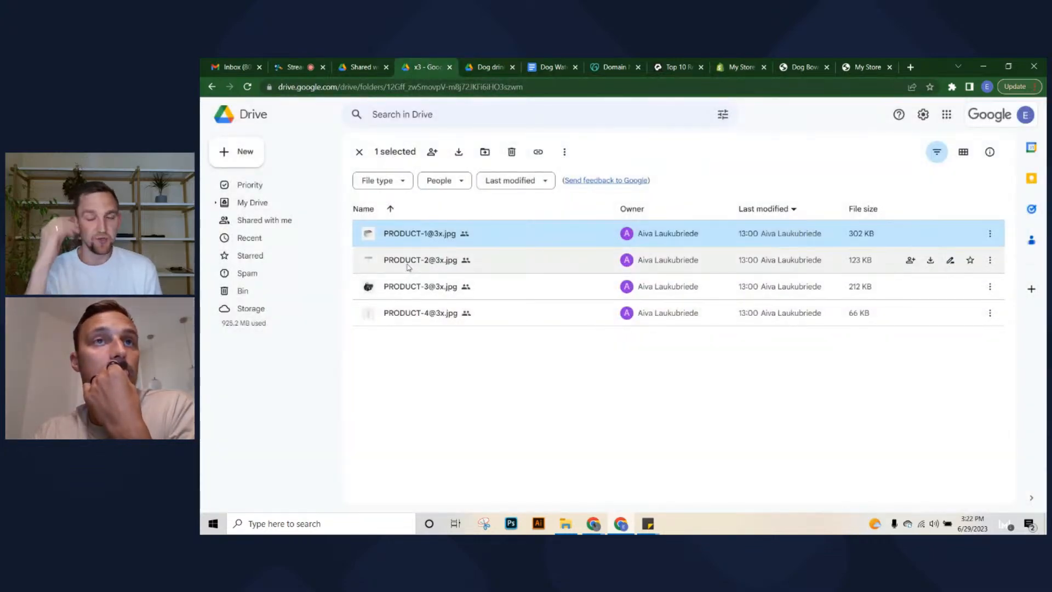
pyautogui.doubleClick(498, 265)
pyautogui.click(865, 242)
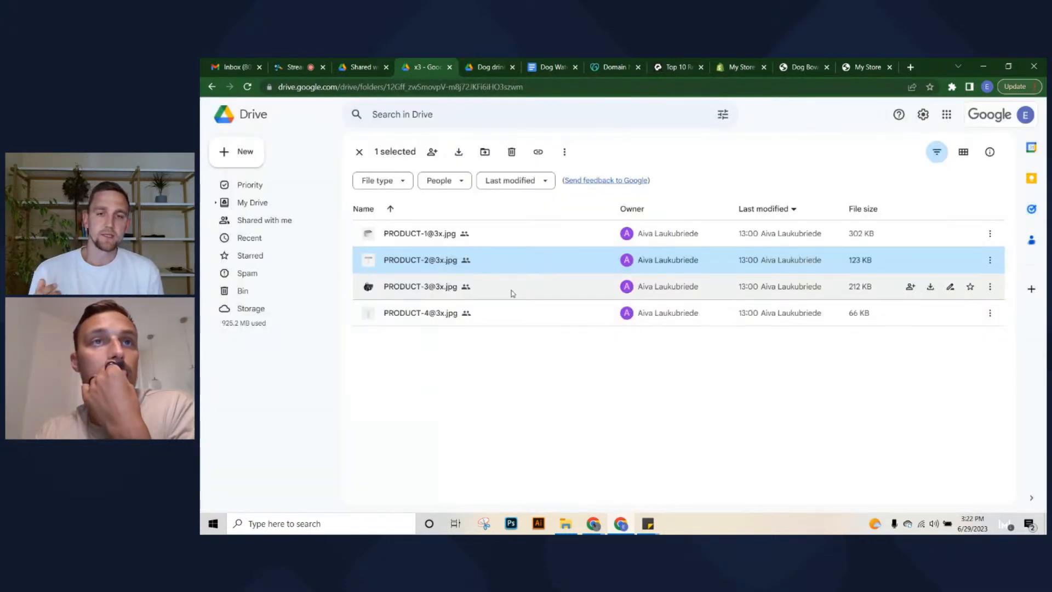
pyautogui.doubleClick(713, 287)
pyautogui.click(863, 279)
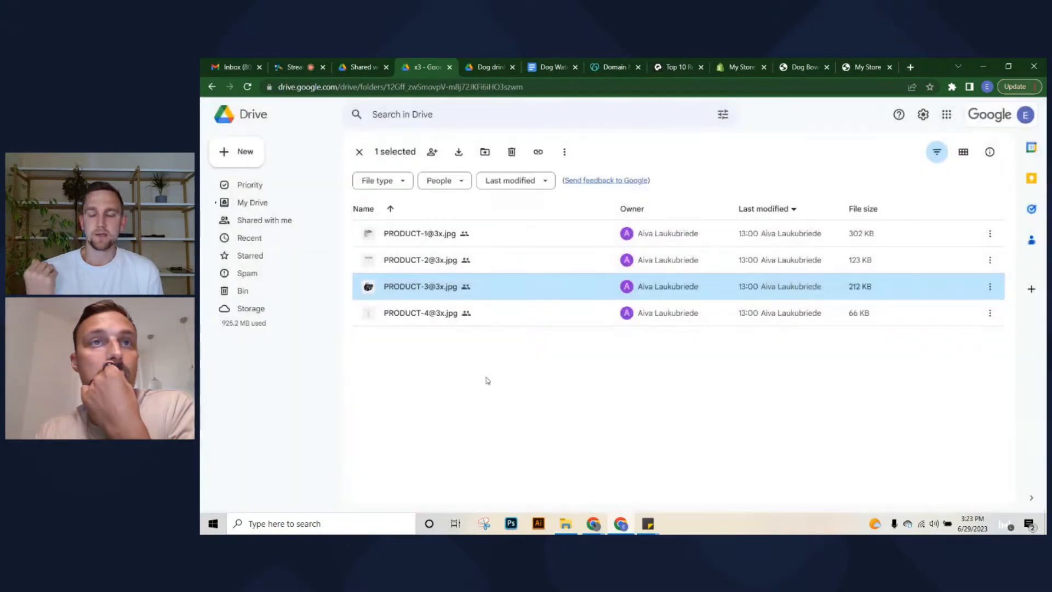
pyautogui.doubleClick(509, 313)
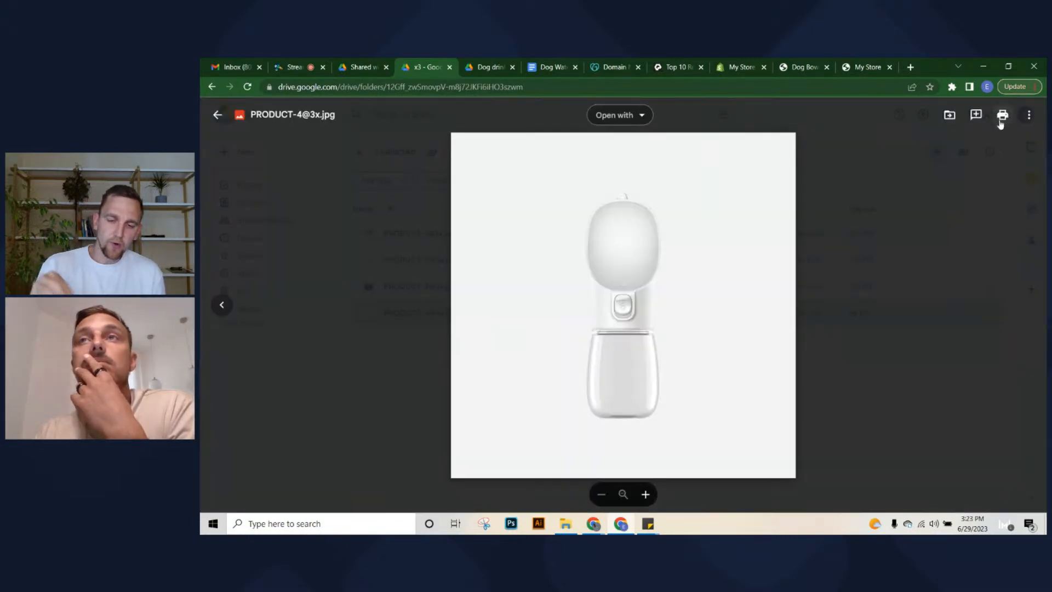
pyautogui.click(1021, 121)
pyautogui.click(926, 163)
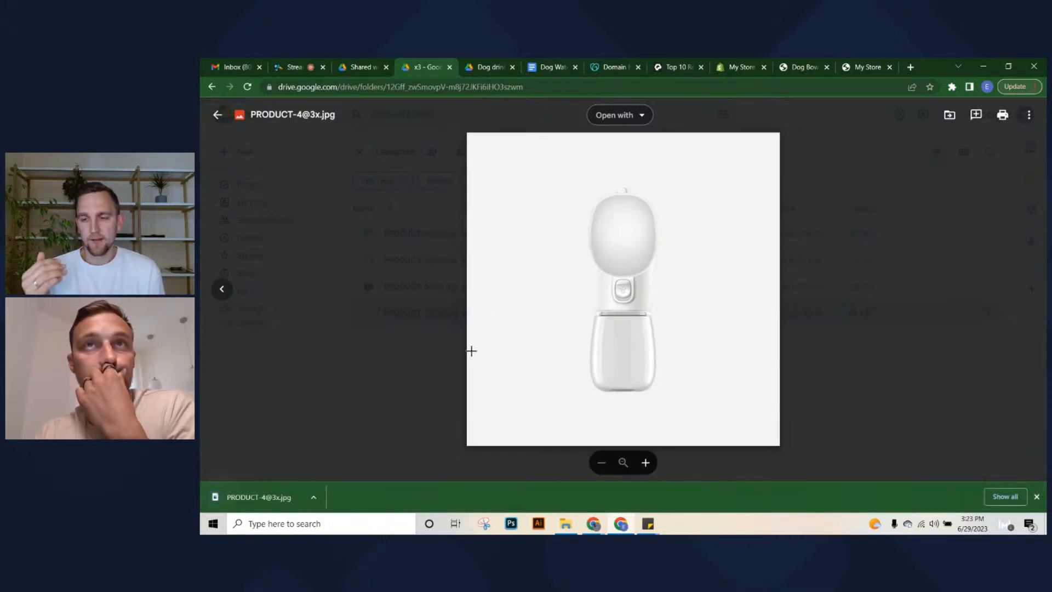
pyautogui.click(740, 65)
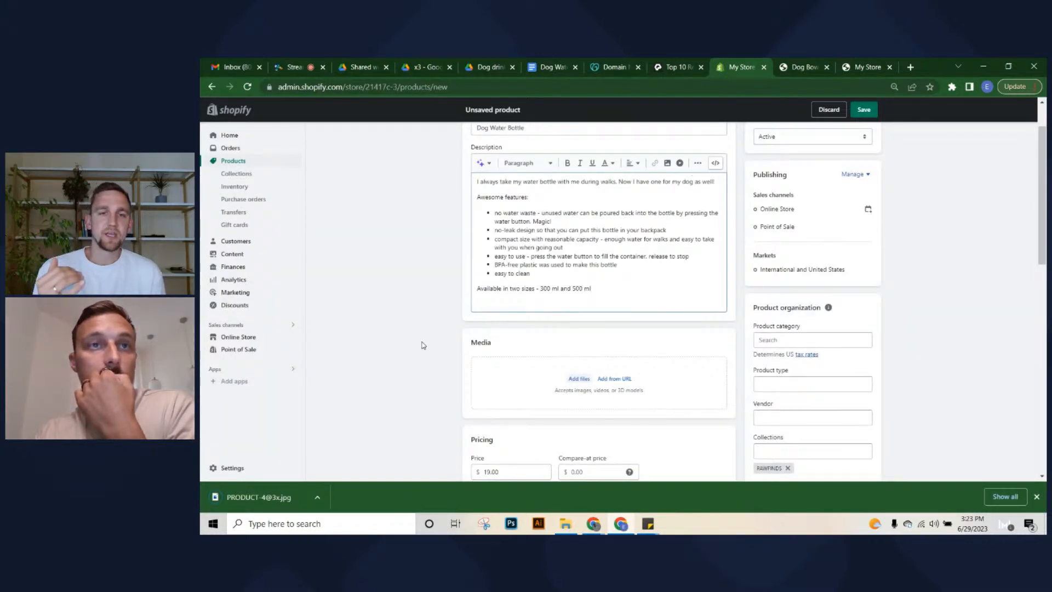
# Add the downloaded bottle photo to Media and save the Dog Water Bottle product
pyautogui.scroll(-1, 423, 345)
pyautogui.moveTo(265, 503); pyautogui.dragTo(561, 343)
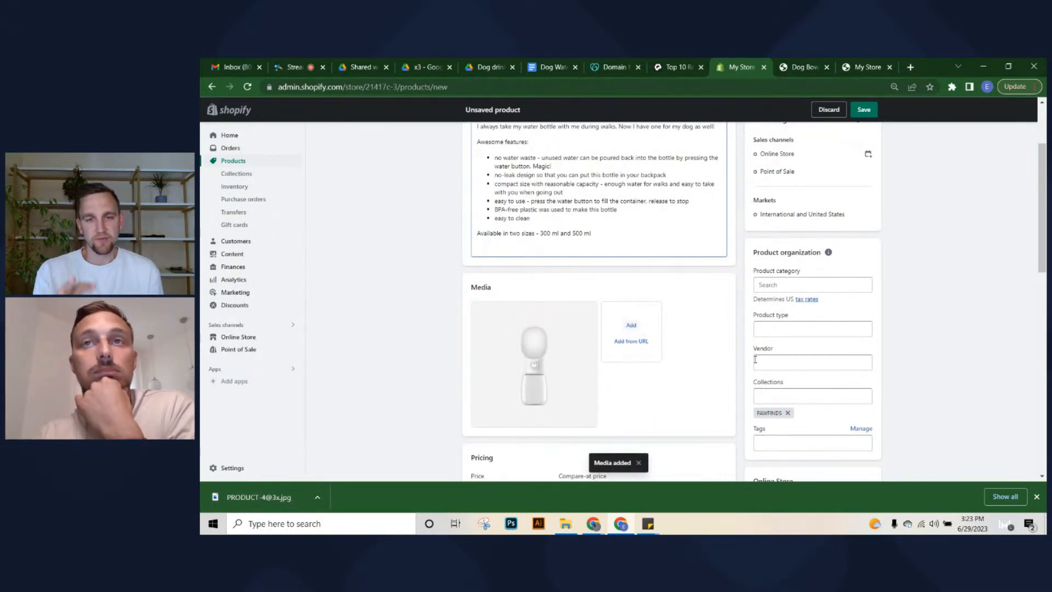
pyautogui.click(864, 109)
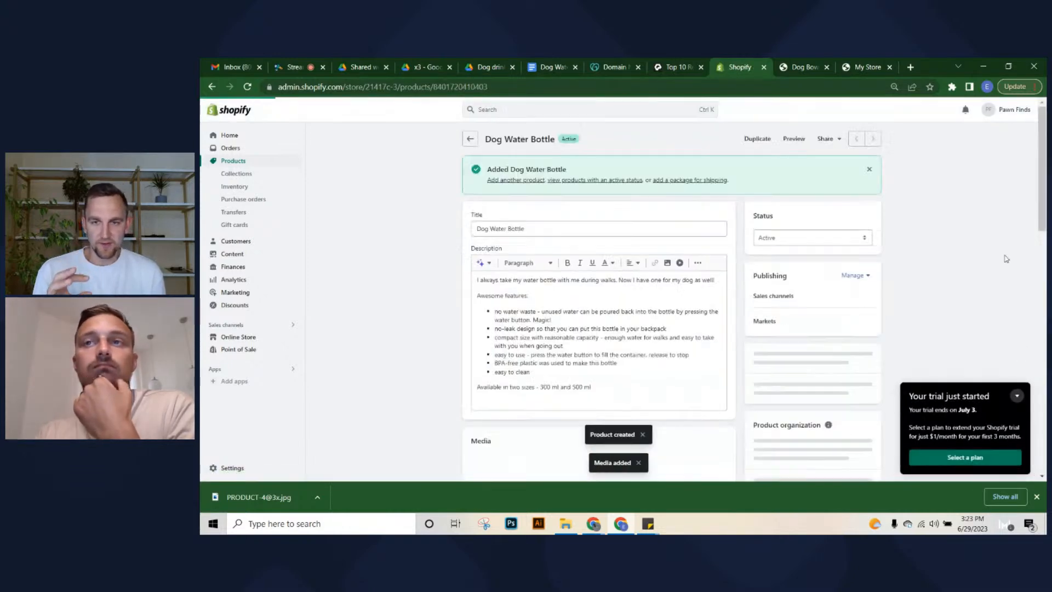
pyautogui.click(1016, 395)
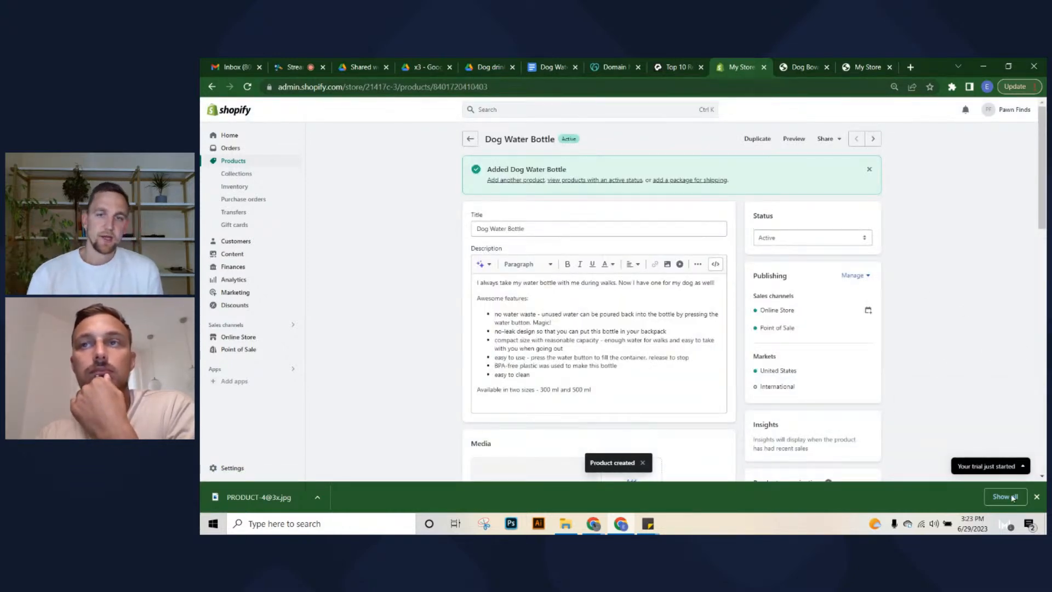
pyautogui.click(1037, 496)
# Trim the search engine meta description to its opening sentences and save
pyautogui.scroll(-7, 485, 297)
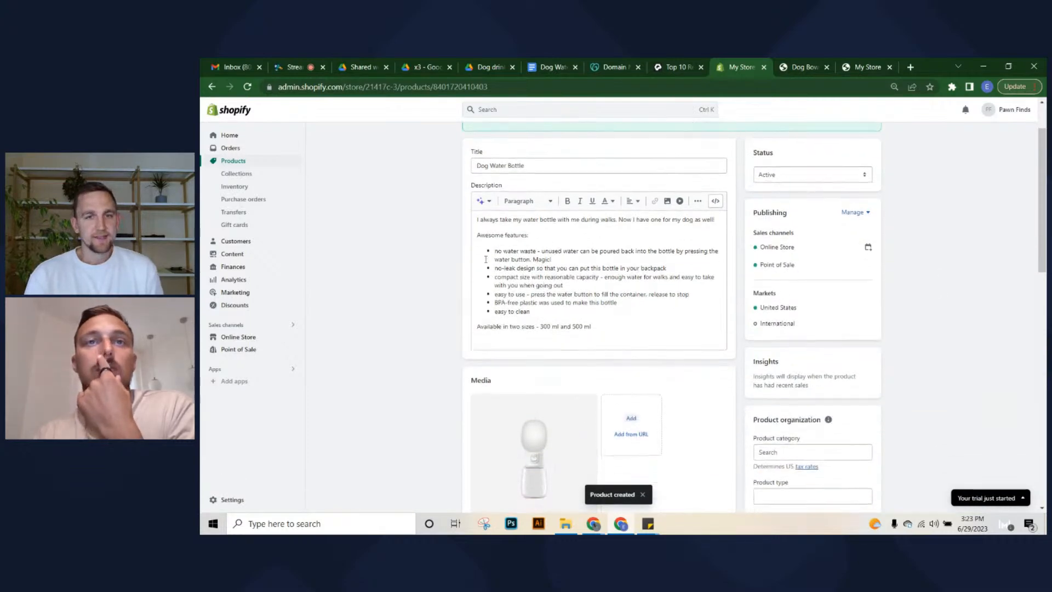
pyautogui.scroll(7, 485, 297)
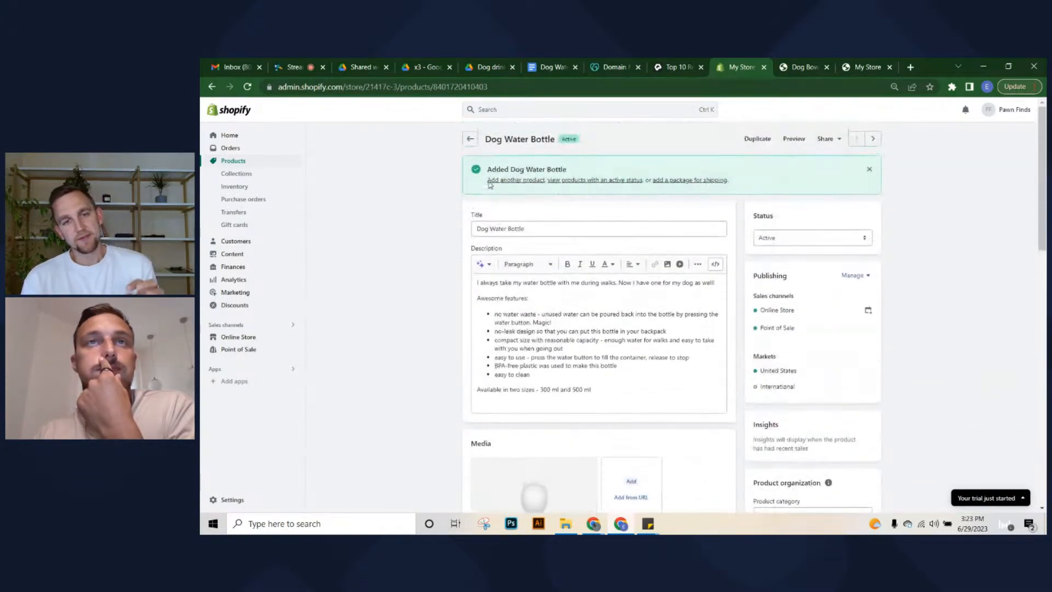
pyautogui.scroll(-7, 559, 417)
pyautogui.scroll(-1, 559, 416)
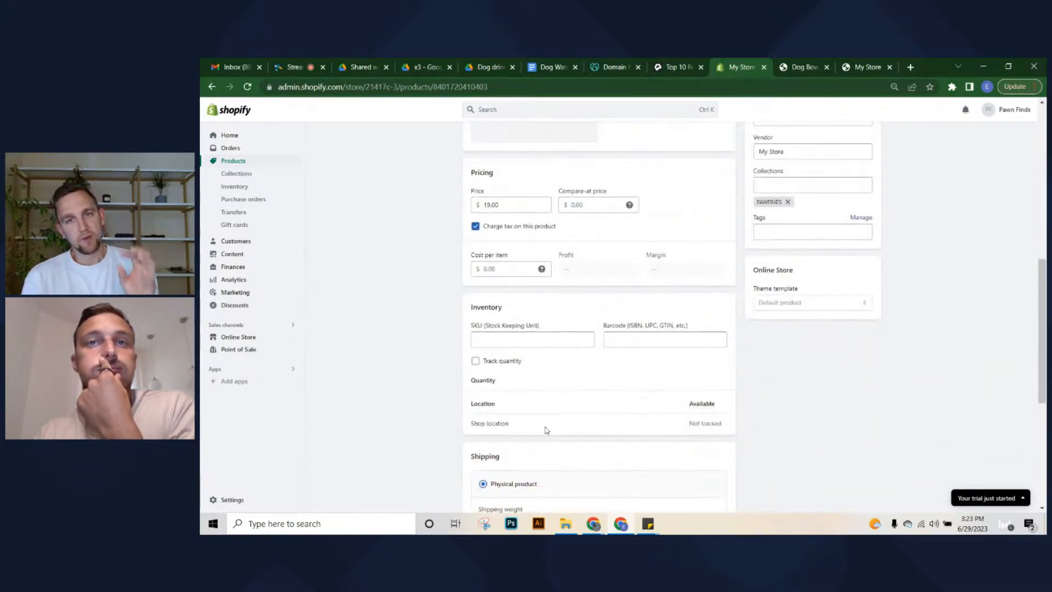
pyautogui.scroll(-5, 544, 428)
pyautogui.click(721, 399)
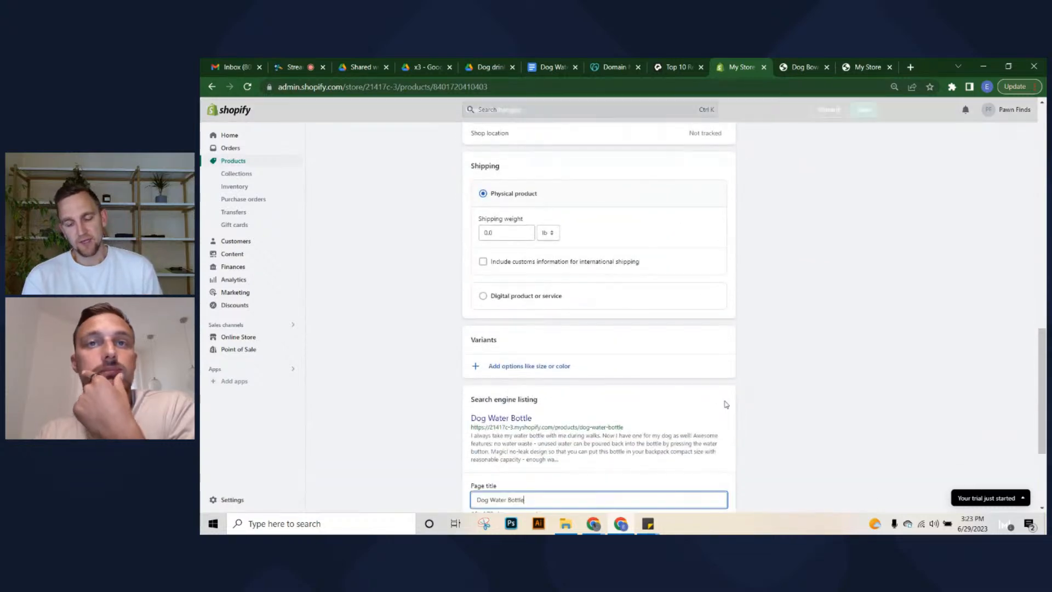
pyautogui.scroll(-2, 548, 433)
pyautogui.scroll(-1, 546, 451)
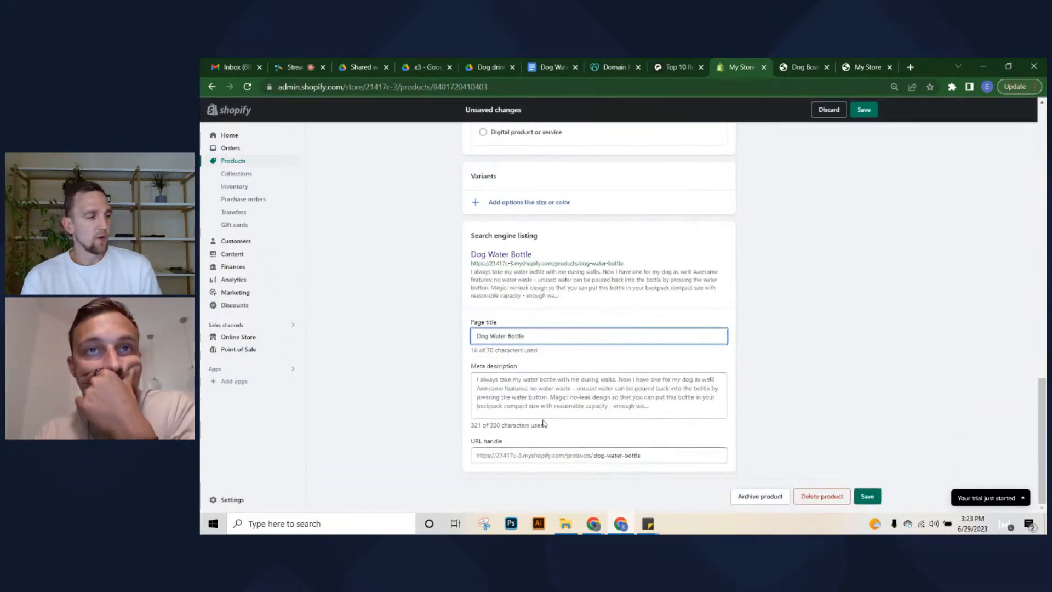
pyautogui.click(682, 379)
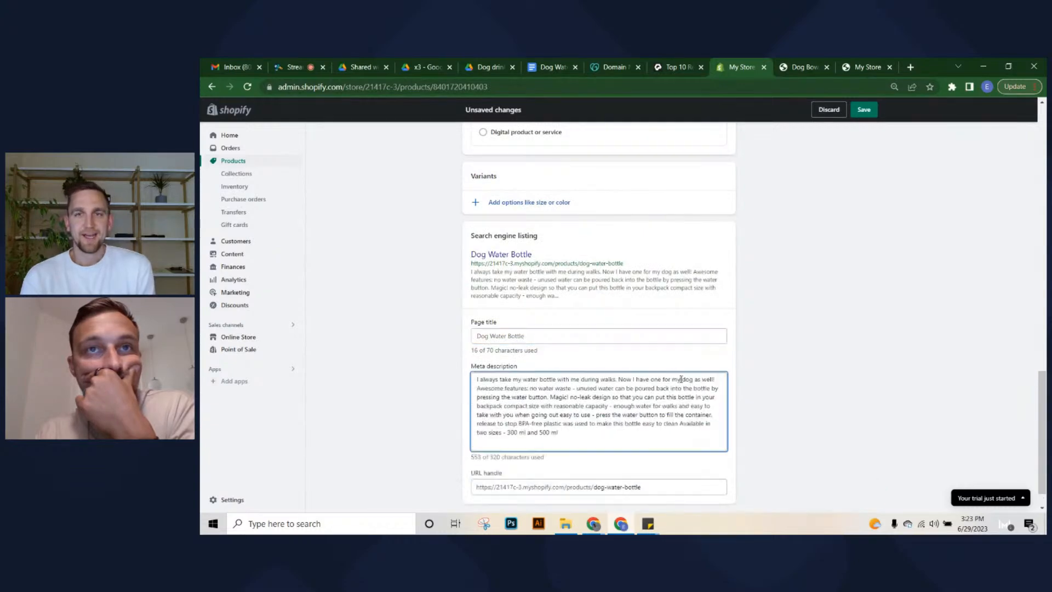
pyautogui.moveTo(716, 380); pyautogui.dragTo(703, 430)
pyautogui.press('BackSpace')
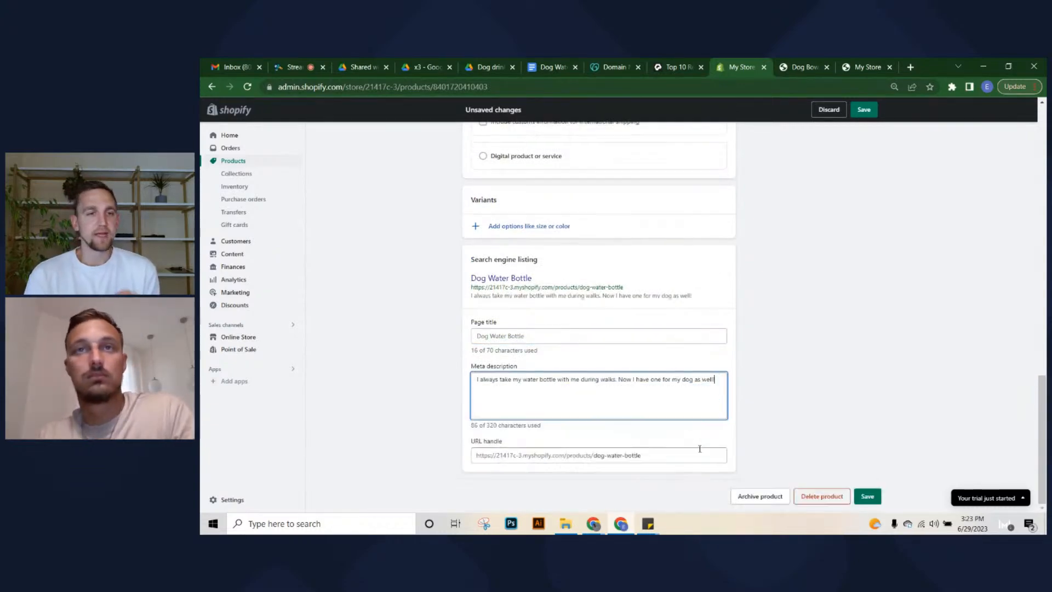
pyautogui.click(866, 497)
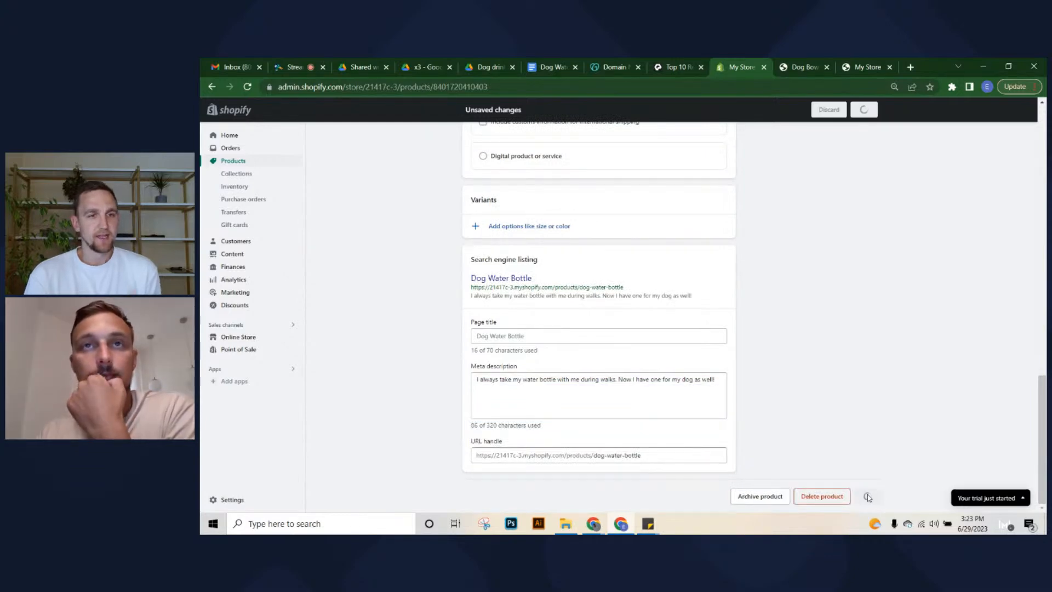
# Turn off quantity tracking on the Dog Bowl, save it, and start a new blank product
pyautogui.moveTo(1043, 218)
pyautogui.mouseDown()
pyautogui.moveTo(1045, 445)
pyautogui.moveTo(1046, 208)
pyautogui.mouseUp()
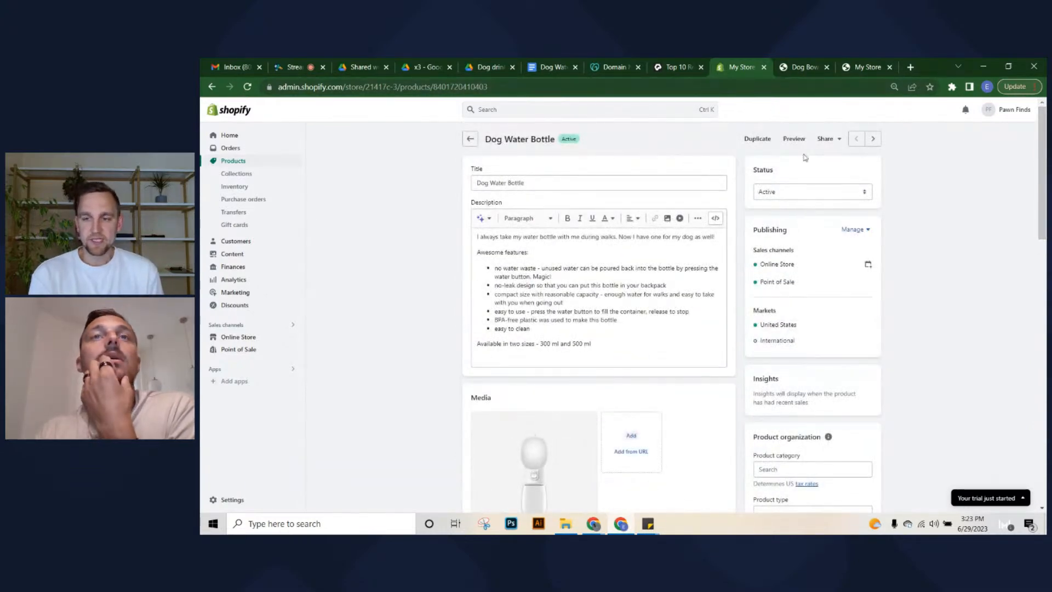
pyautogui.click(235, 162)
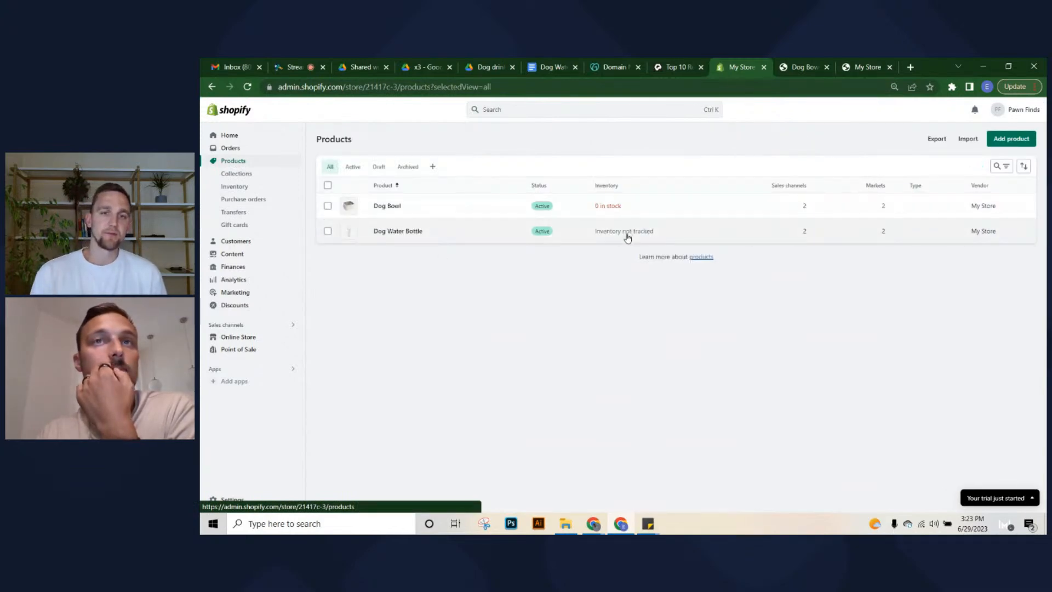
pyautogui.click(653, 207)
pyautogui.scroll(-7, 362, 368)
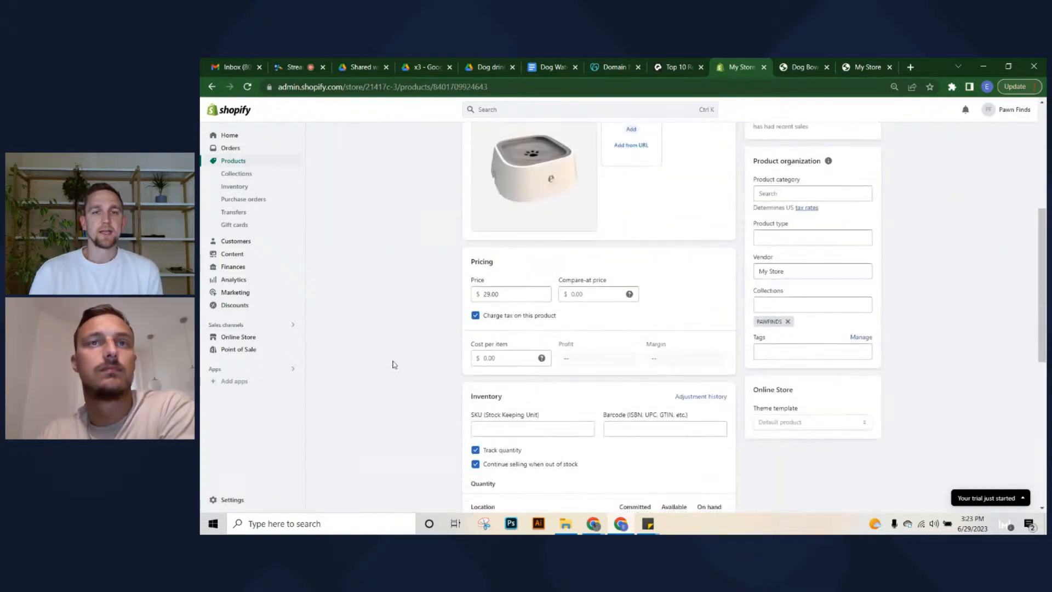
pyautogui.click(475, 340)
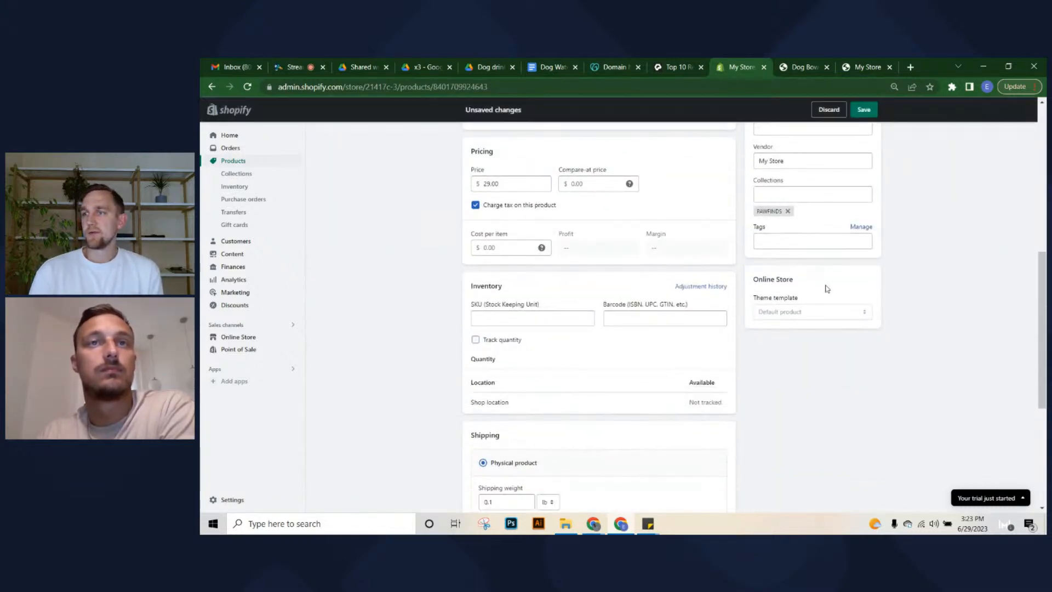
pyautogui.click(865, 111)
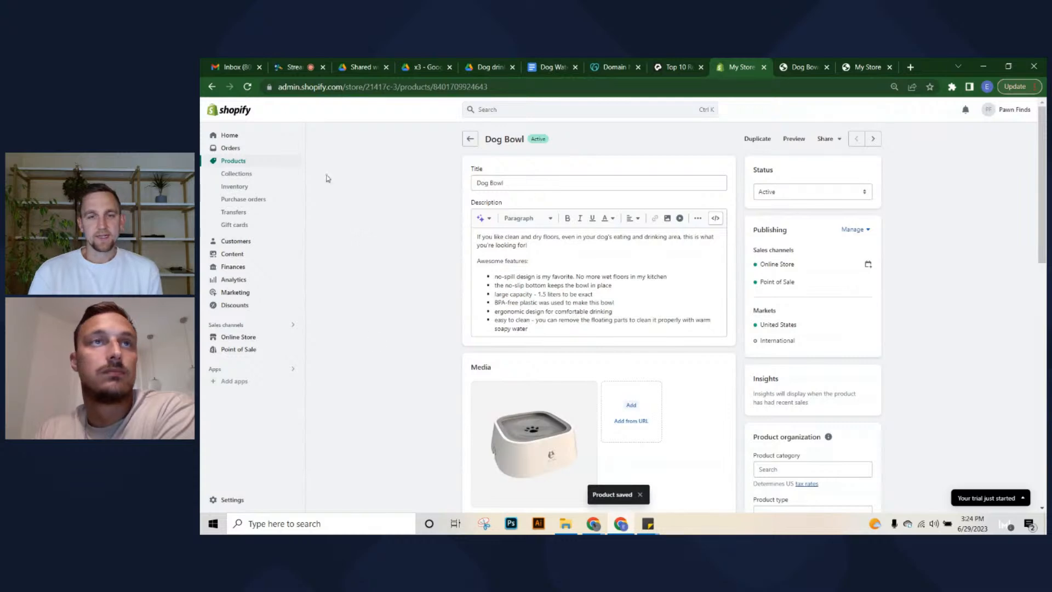
pyautogui.click(233, 161)
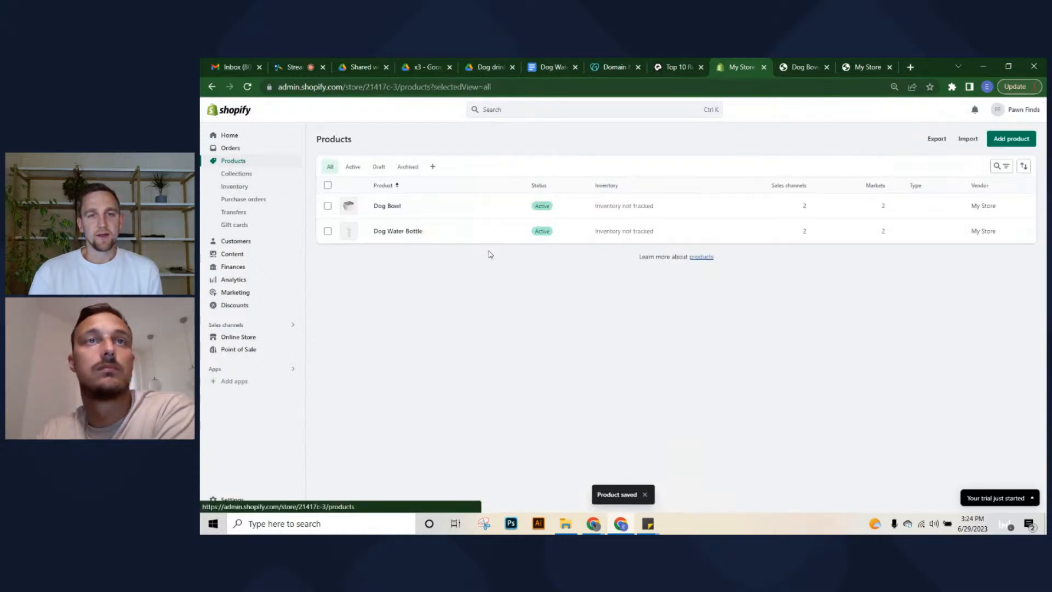
pyautogui.click(1014, 140)
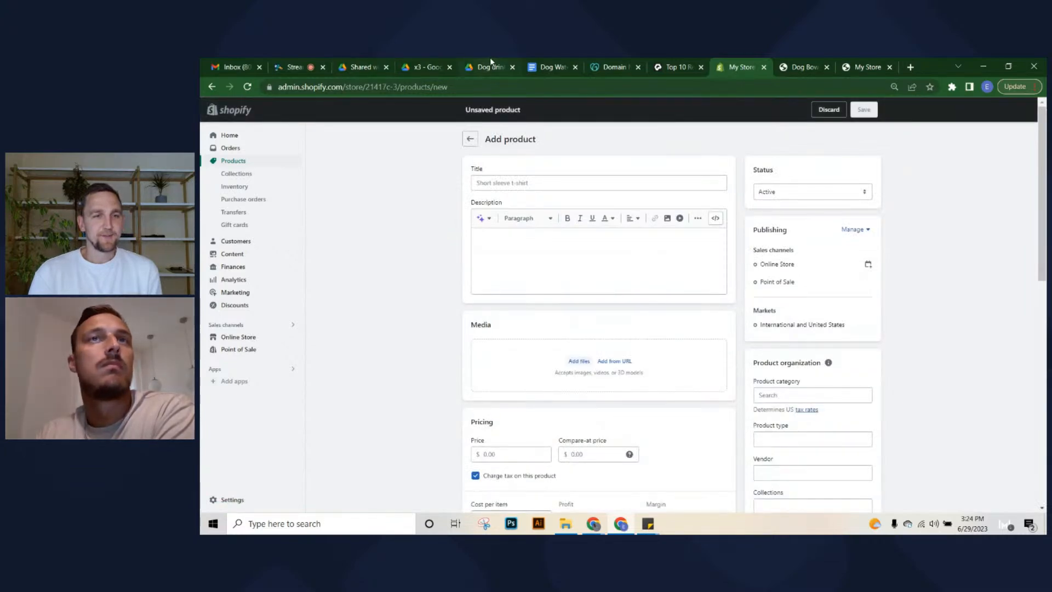
# Open the Dogs tactical harness document from Product content, close Dog Water Bottle, and select the harness description
pyautogui.click(491, 66)
pyautogui.click(357, 151)
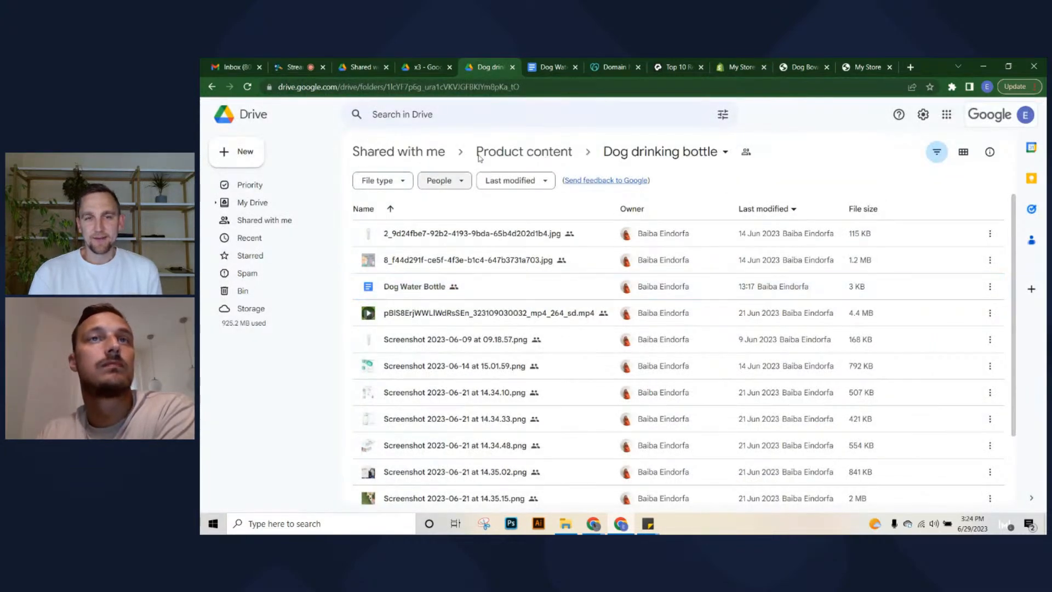
pyautogui.click(559, 158)
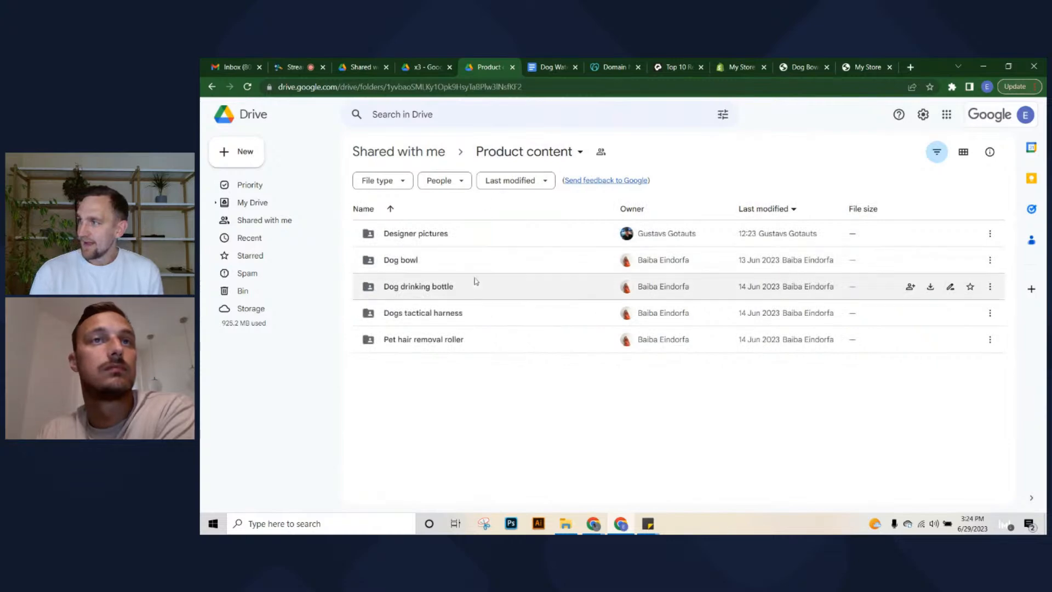
pyautogui.doubleClick(482, 310)
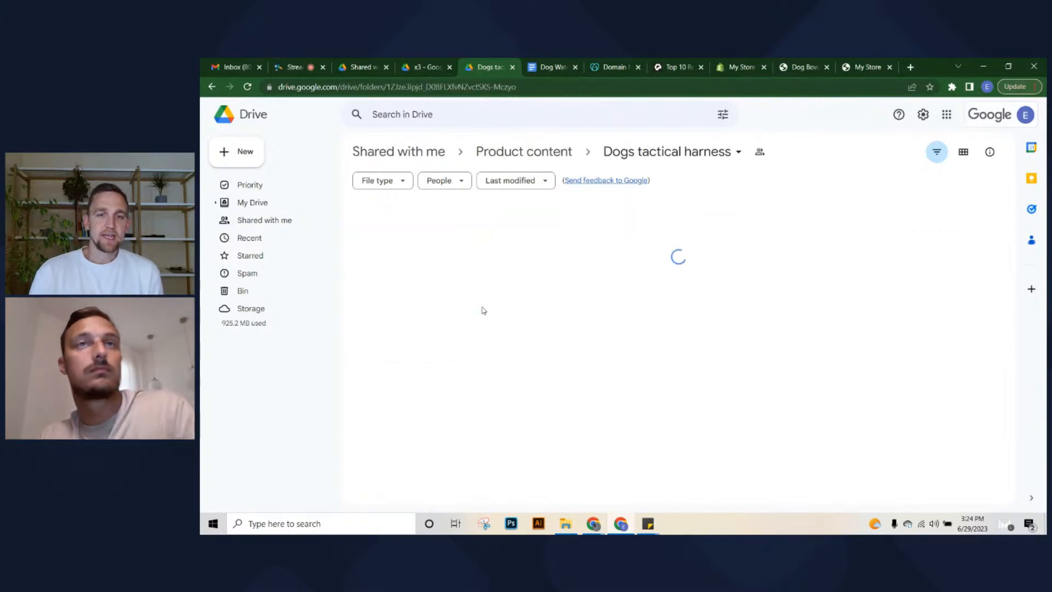
pyautogui.doubleClick(500, 269)
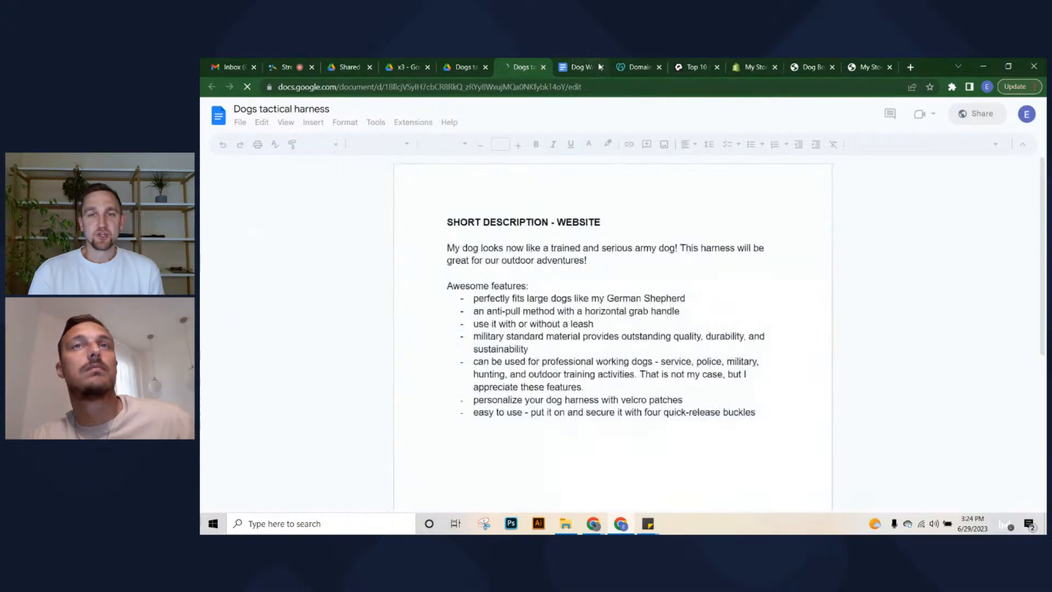
pyautogui.click(596, 67)
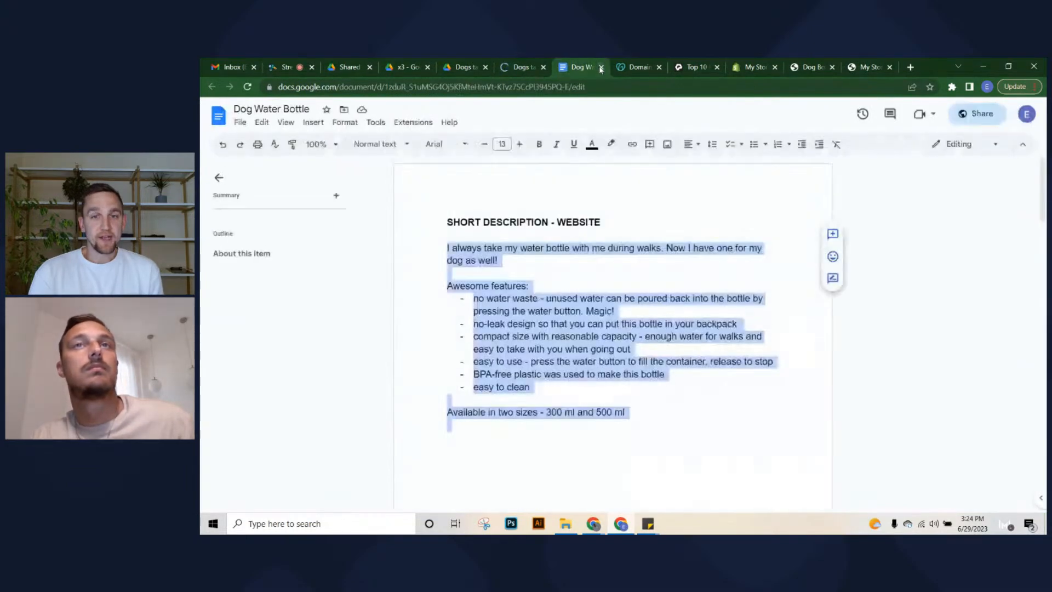
pyautogui.click(601, 68)
pyautogui.click(523, 67)
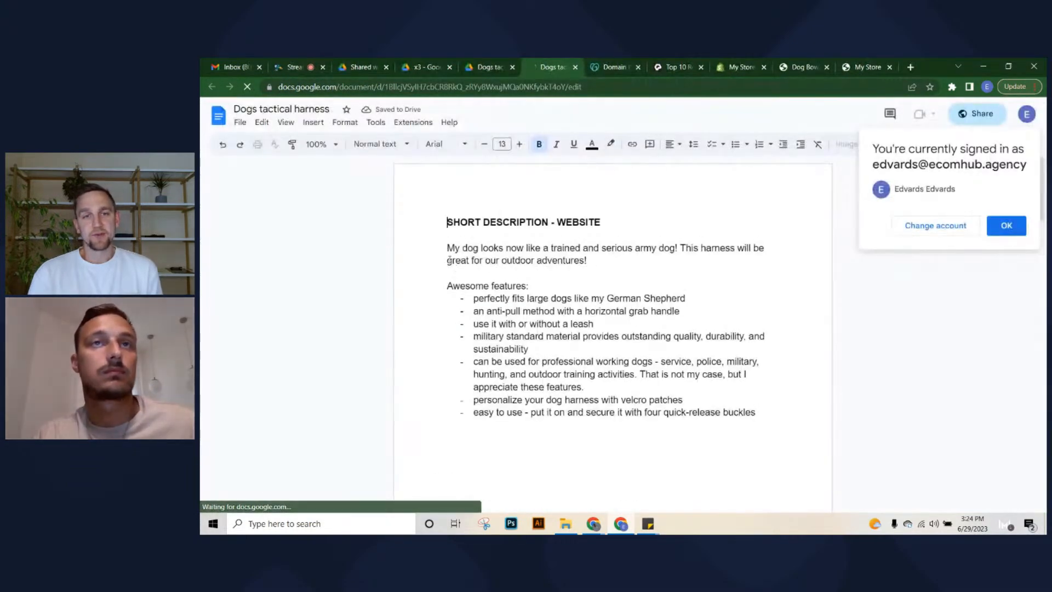
pyautogui.moveTo(448, 248); pyautogui.dragTo(766, 412)
pyautogui.hotkey('ctrl', 'c')
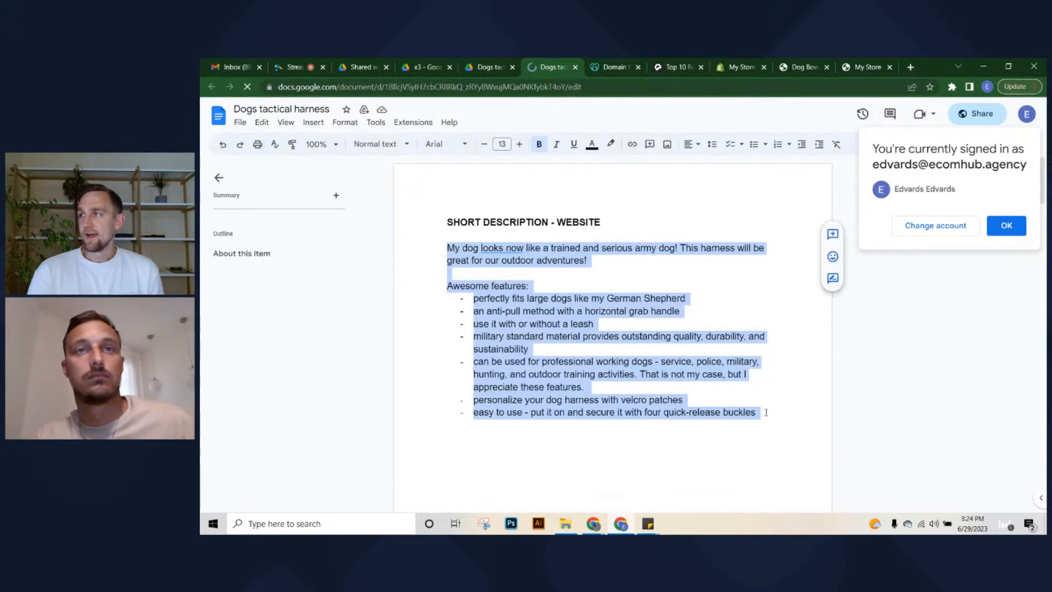
pyautogui.click(753, 63)
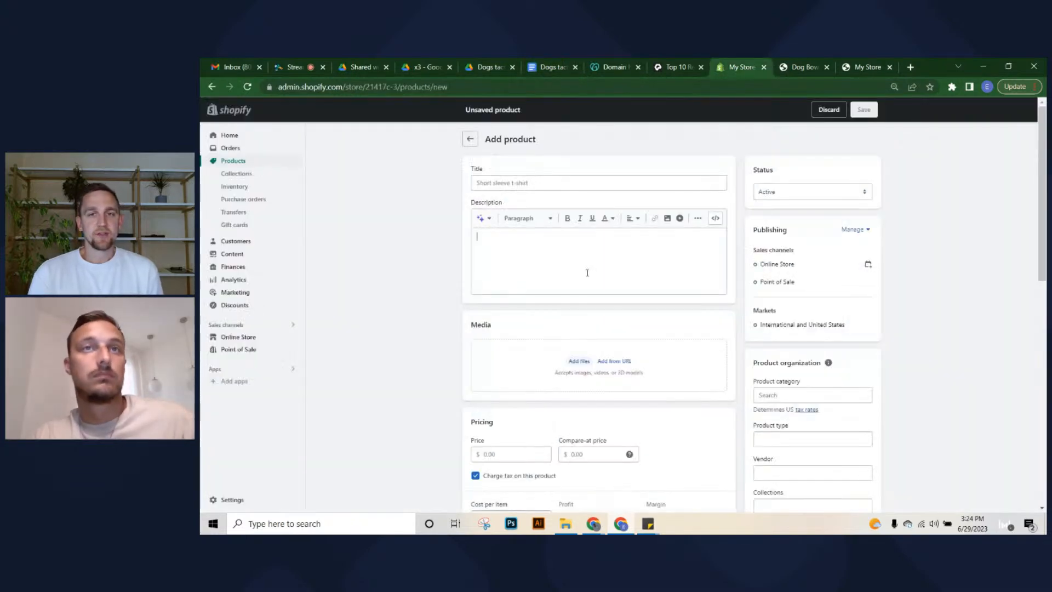
# Paste the harness description into Description and remove the blank line after the intro sentence
pyautogui.click(588, 273)
pyautogui.hotkey('ctrl', 'v')
pyautogui.click(543, 256)
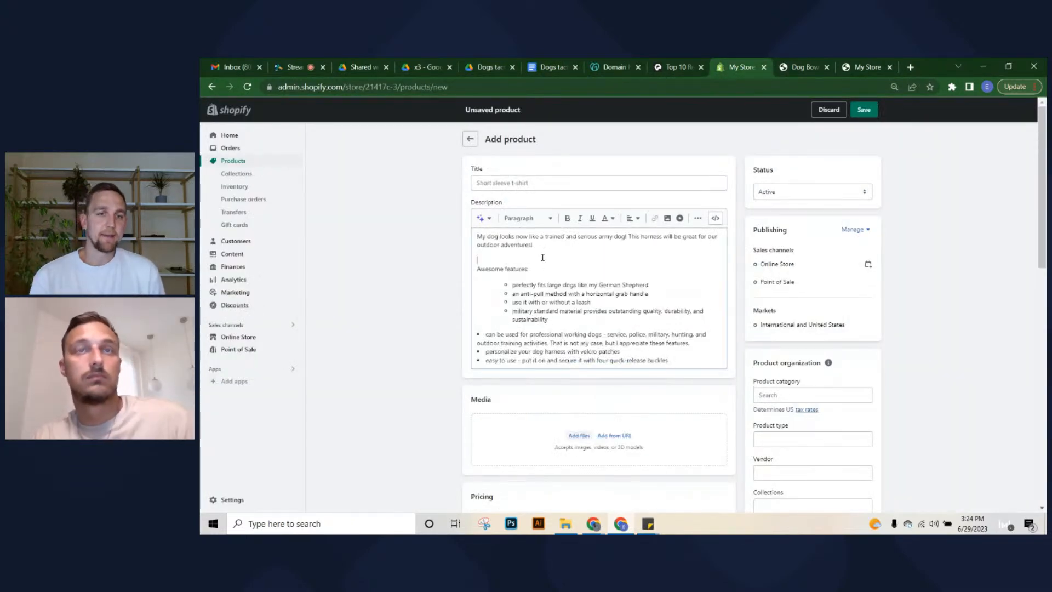
pyautogui.press('BackSpace')
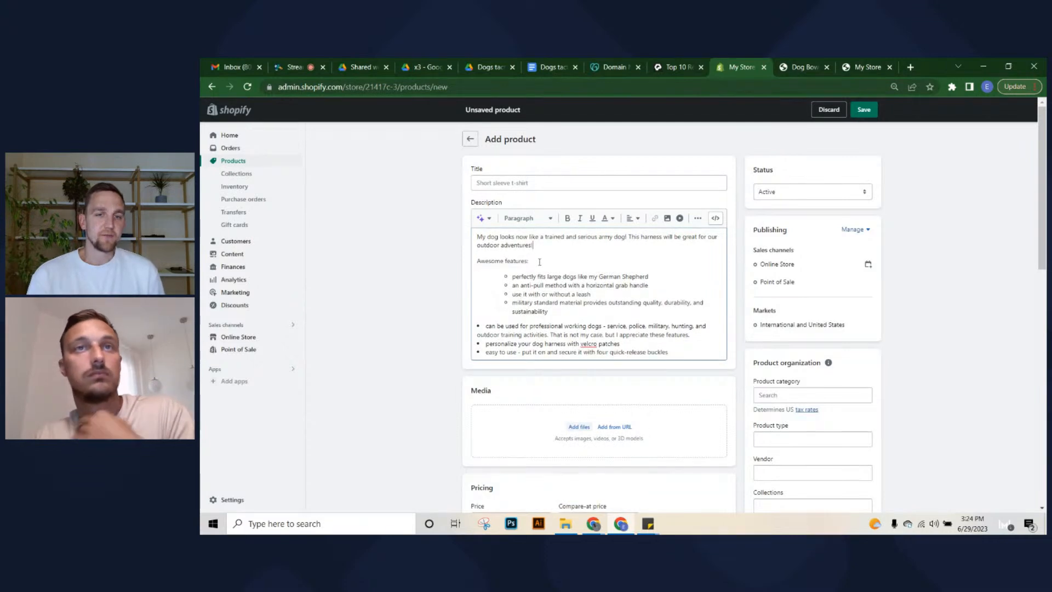
pyautogui.rightClick(586, 346)
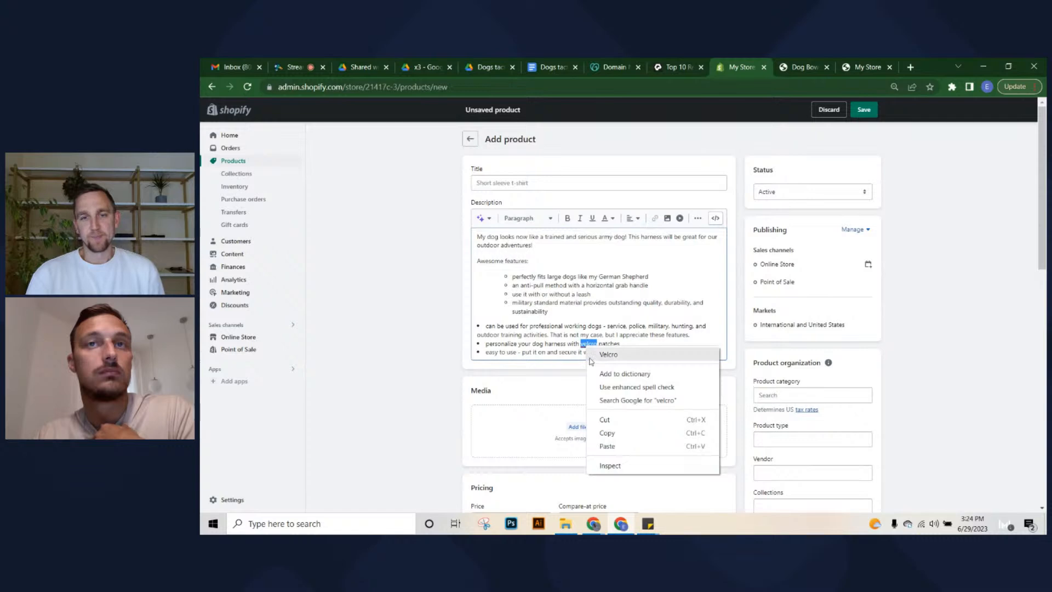
pyautogui.click(587, 345)
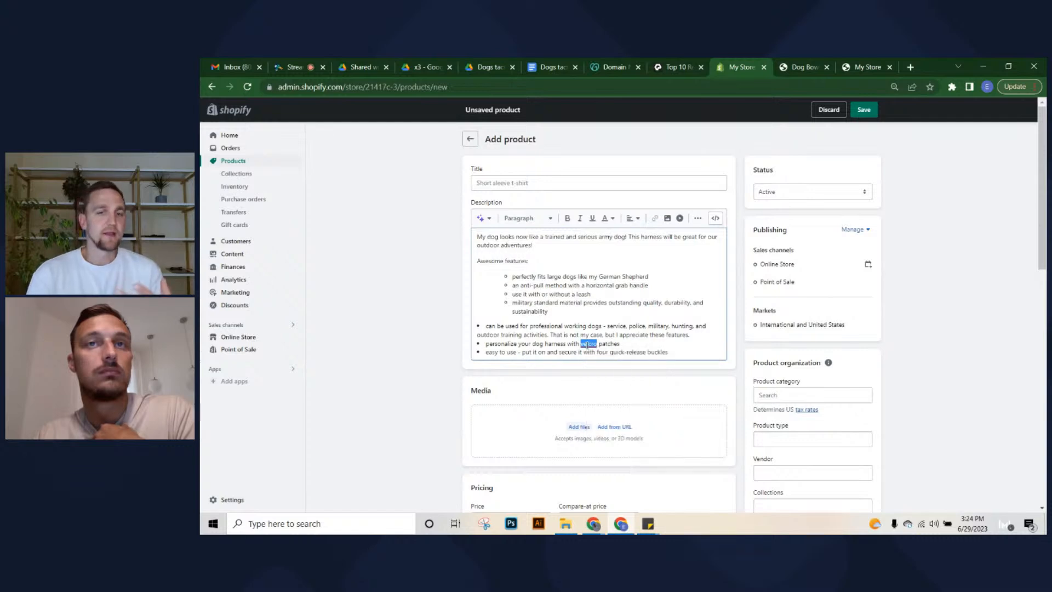
# Copy the document title 'Dogs tactical harness' and paste it into the product Title field
pyautogui.click(533, 183)
pyautogui.click(469, 64)
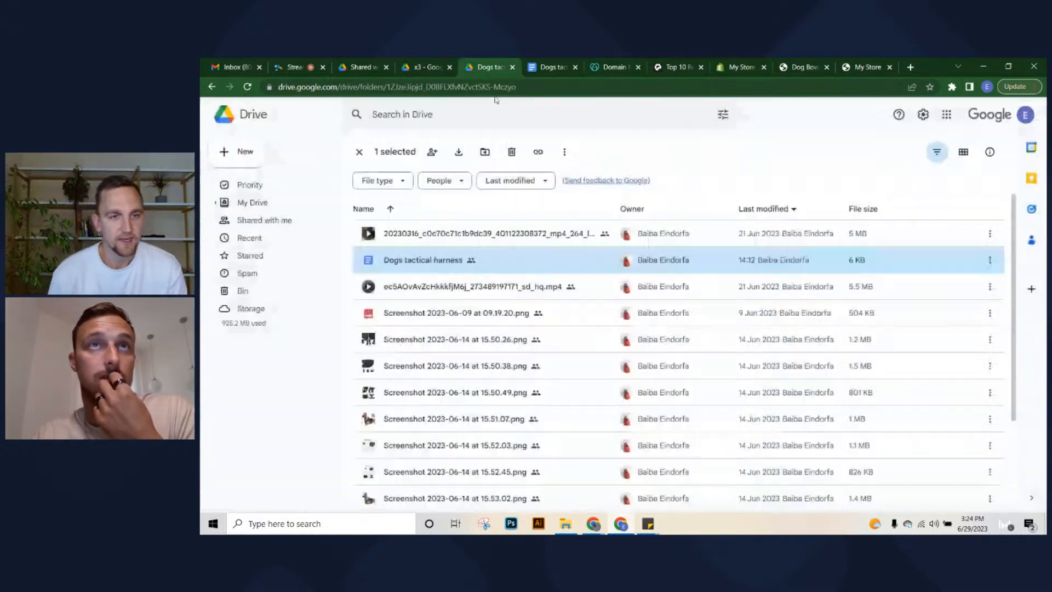
pyautogui.click(531, 63)
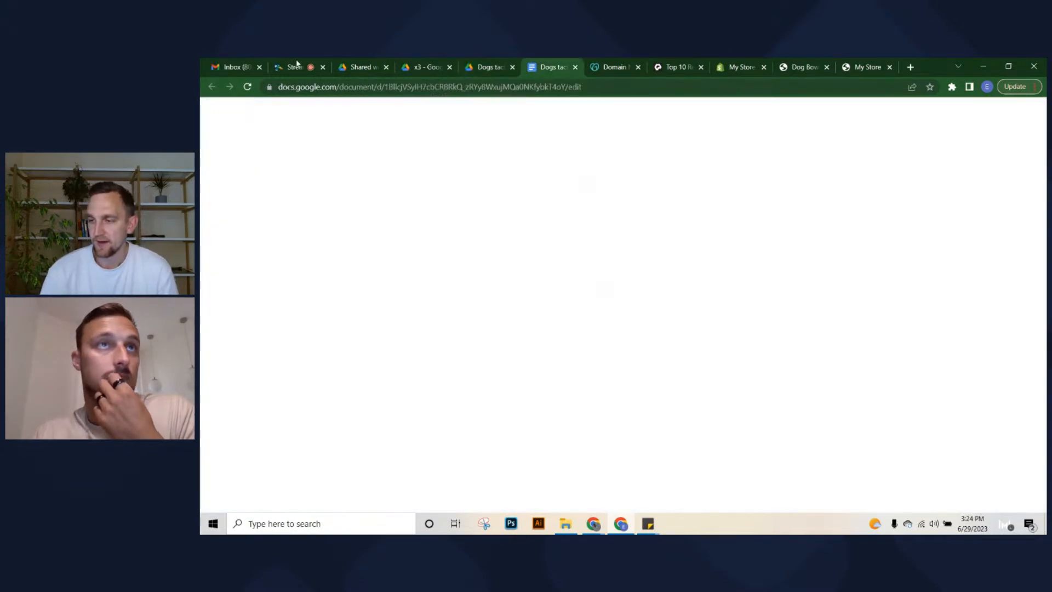
pyautogui.click(297, 110)
pyautogui.hotkey('ctrl', 'c')
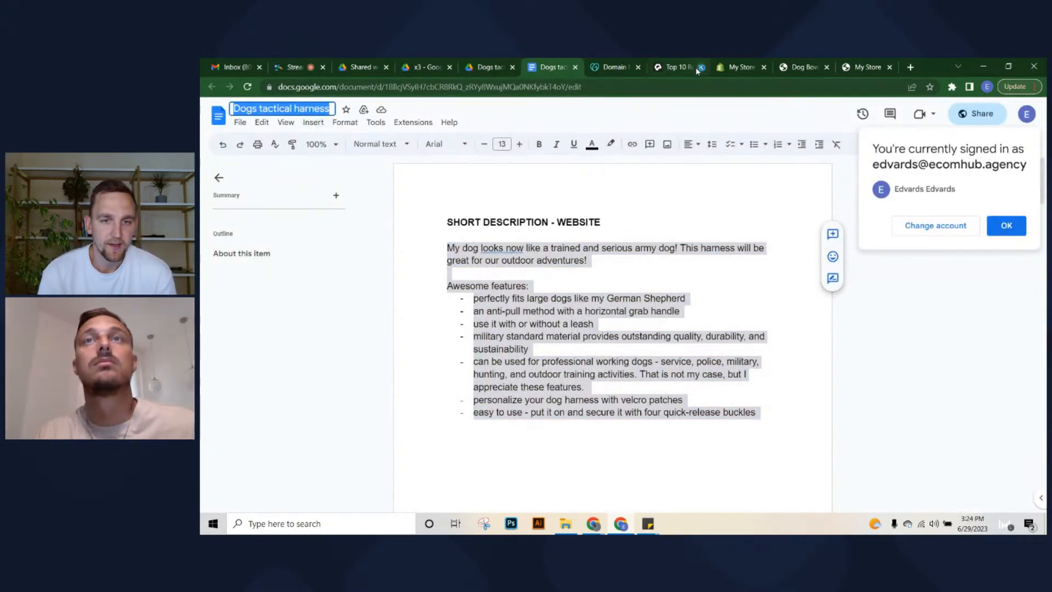
pyautogui.click(734, 66)
pyautogui.click(548, 187)
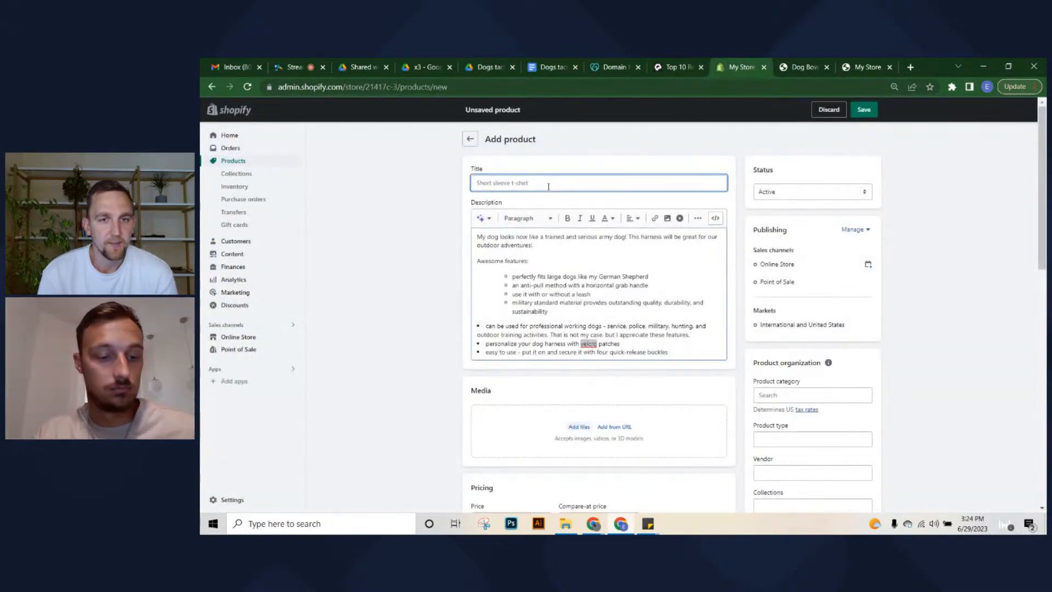
pyautogui.hotkey('ctrl', 'v')
pyautogui.click(609, 163)
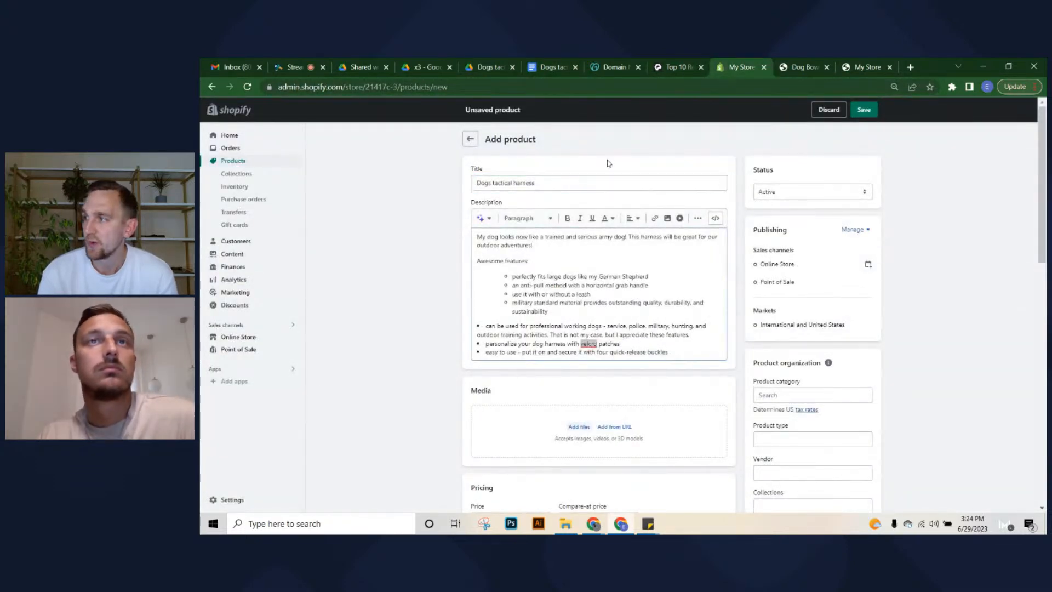
# Capitalise the title to 'Dogs Tactical Harness'
pyautogui.click(496, 187)
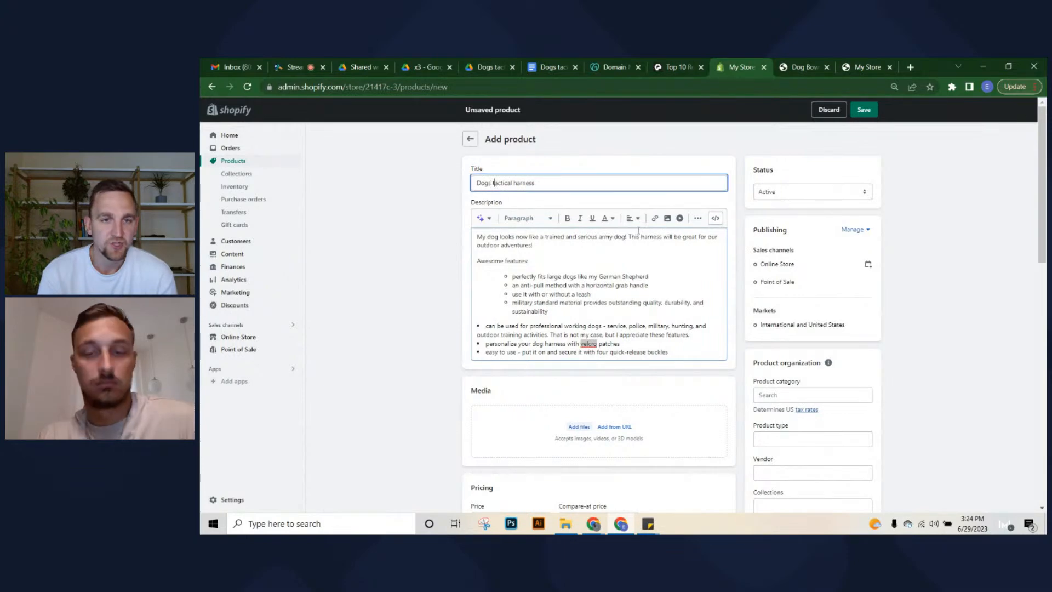
pyautogui.press('BackSpace')
pyautogui.write('T')
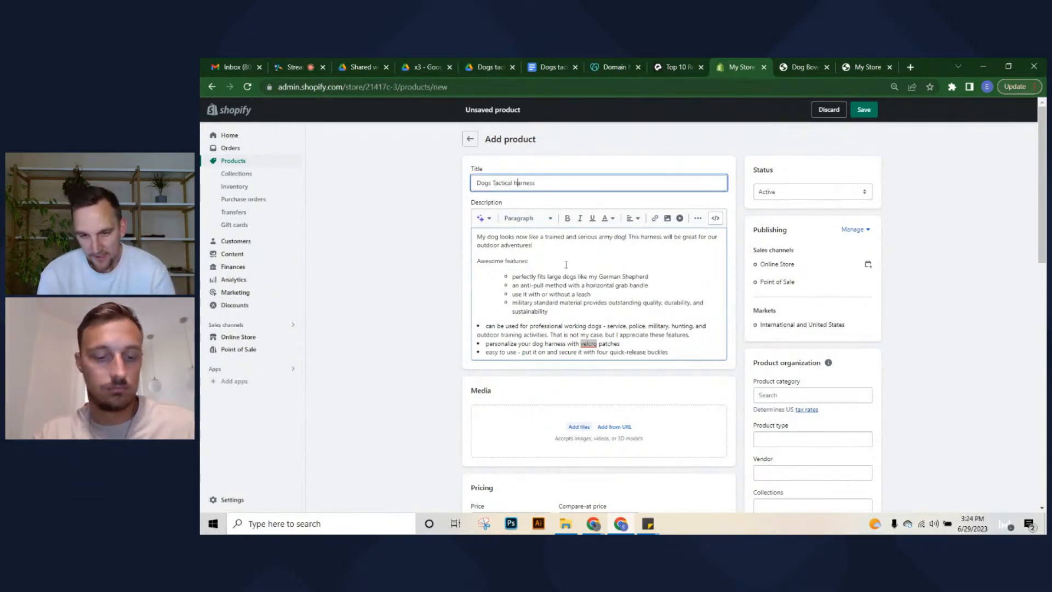
pyautogui.press('BackSpace')
pyautogui.write('H')
pyautogui.click(712, 159)
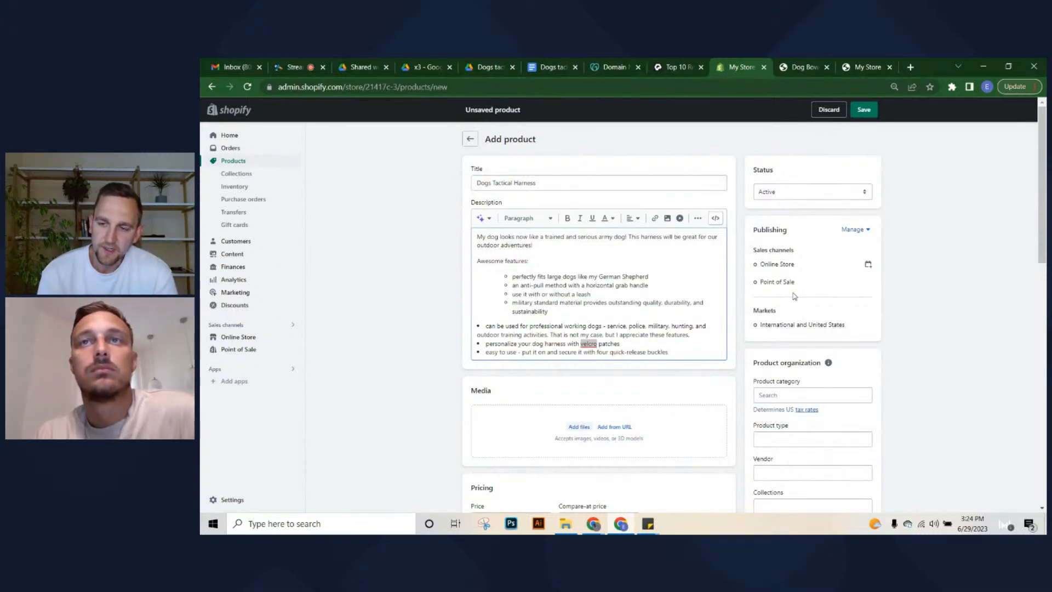
pyautogui.scroll(-4, 794, 299)
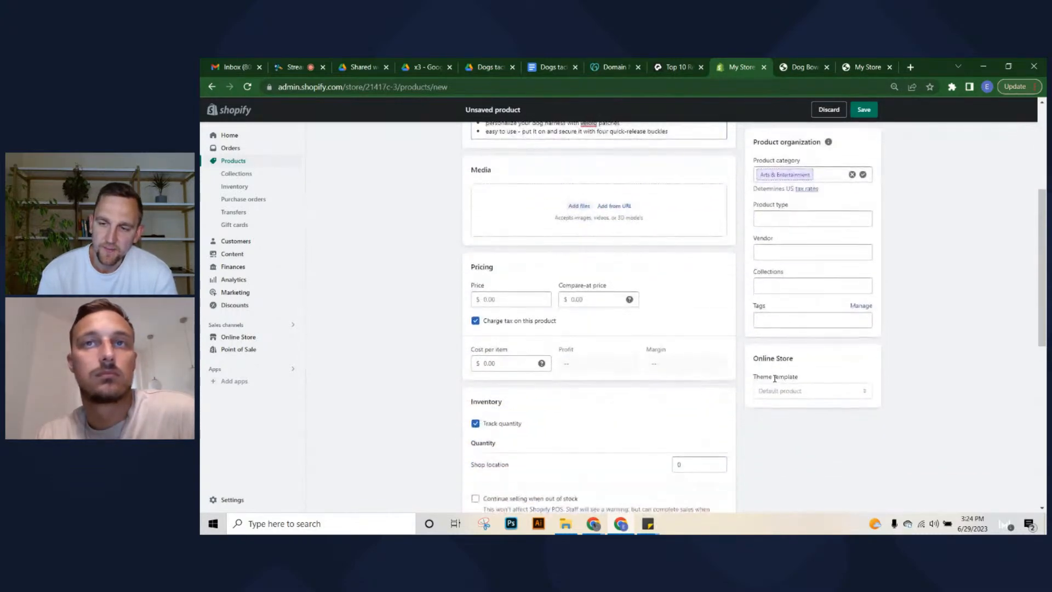
pyautogui.scroll(-5, 774, 378)
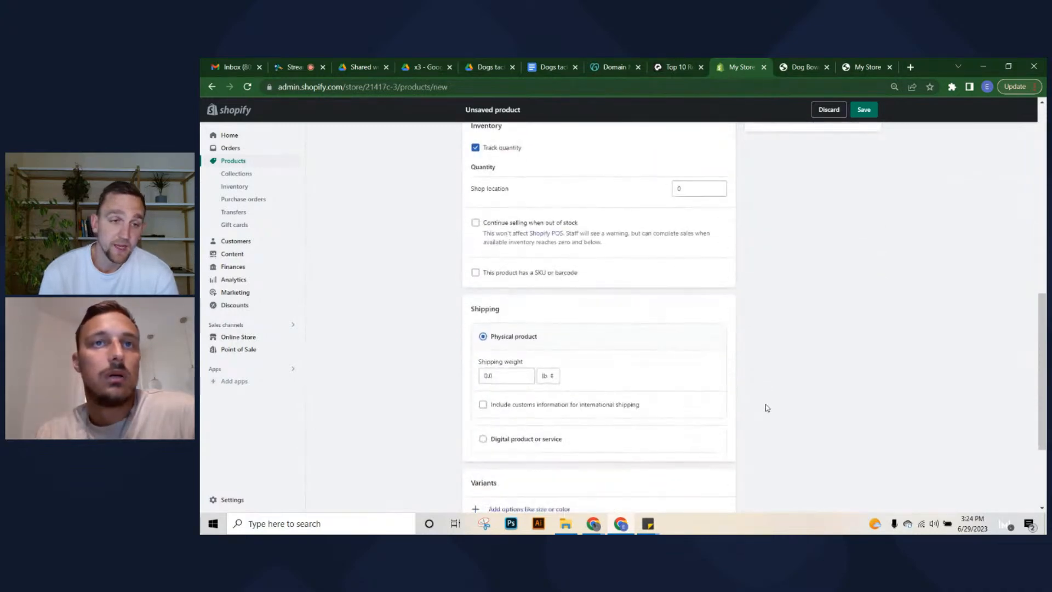
pyautogui.scroll(-3, 767, 408)
pyautogui.scroll(3, 764, 415)
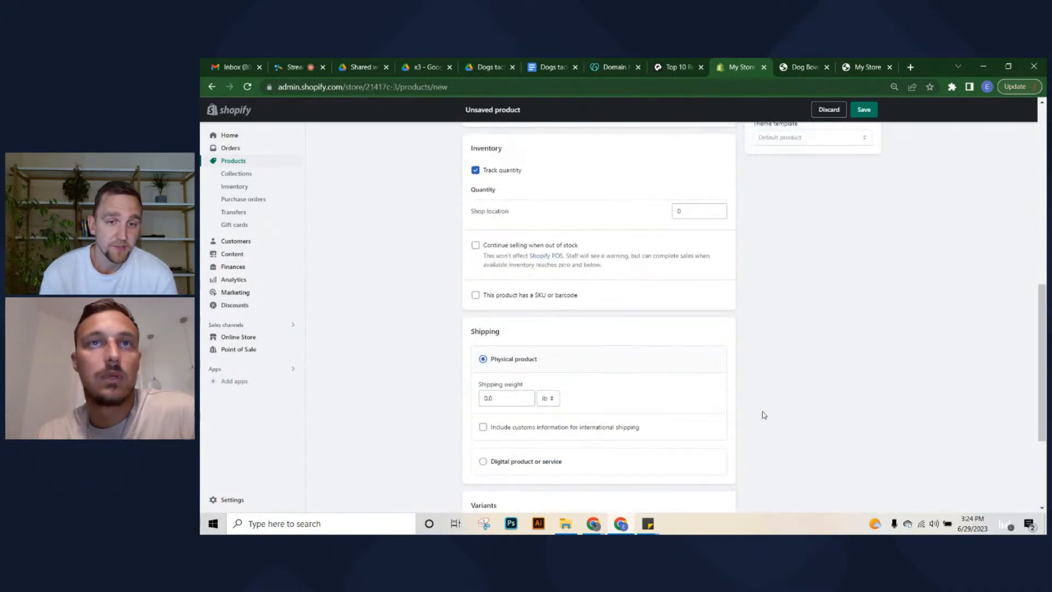
pyautogui.scroll(-3, 764, 415)
pyautogui.scroll(2, 707, 349)
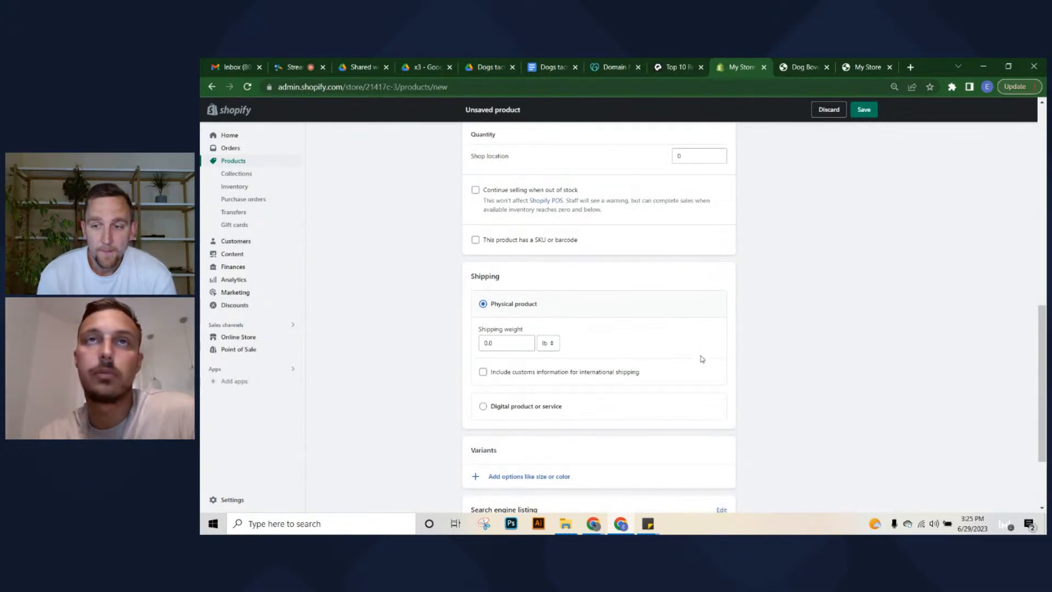
pyautogui.scroll(3, 707, 362)
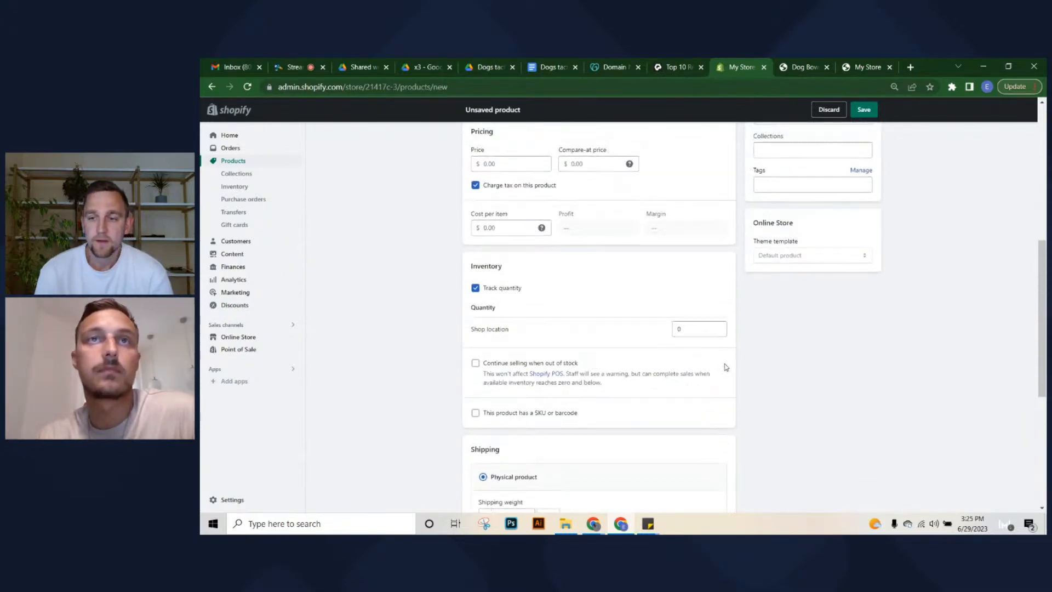
pyautogui.scroll(6, 726, 366)
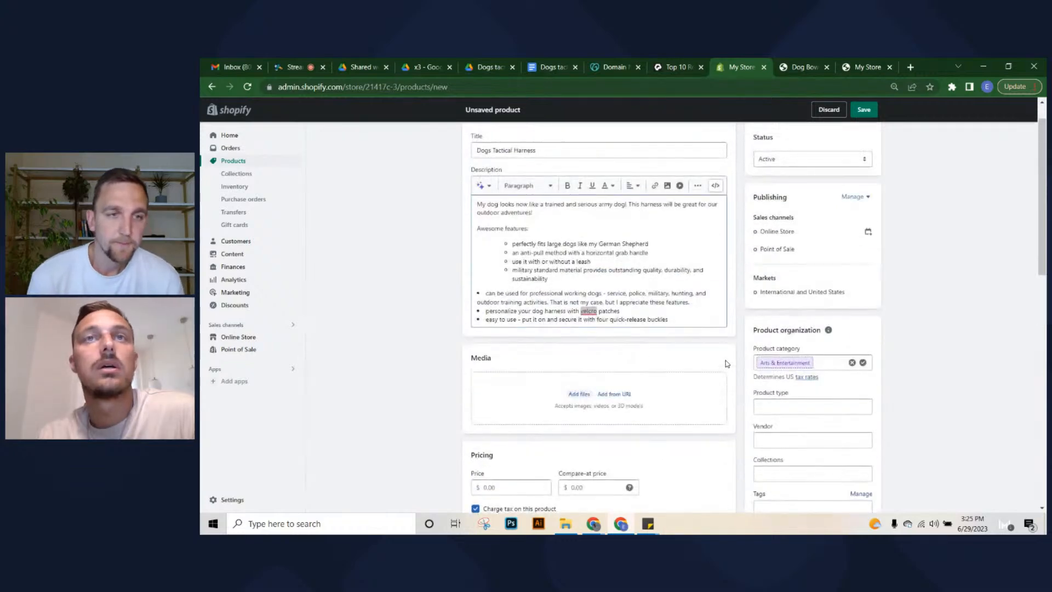
pyautogui.scroll(-1, 806, 284)
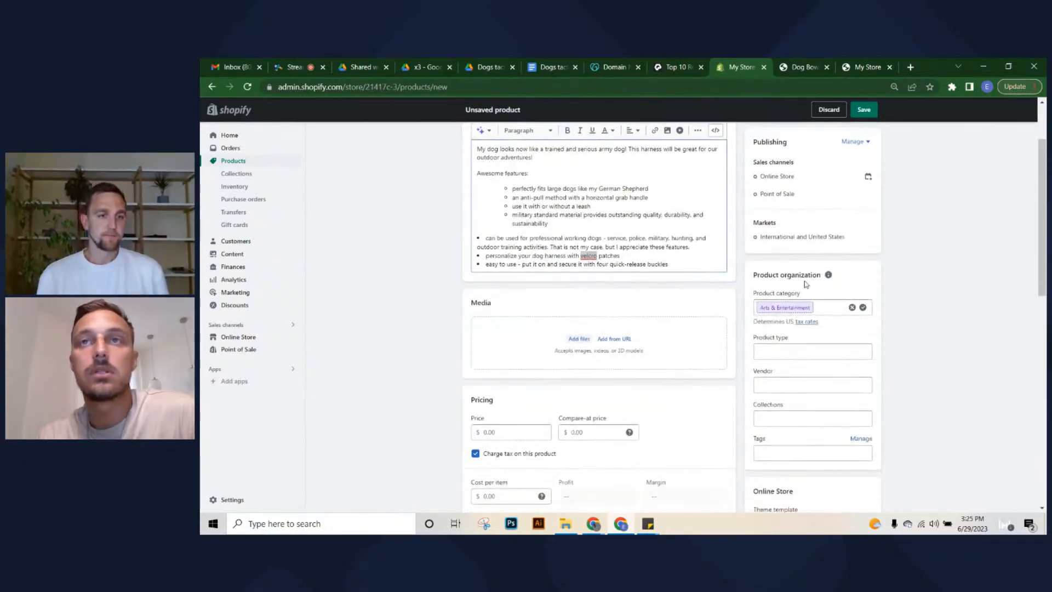
pyautogui.scroll(-1, 792, 274)
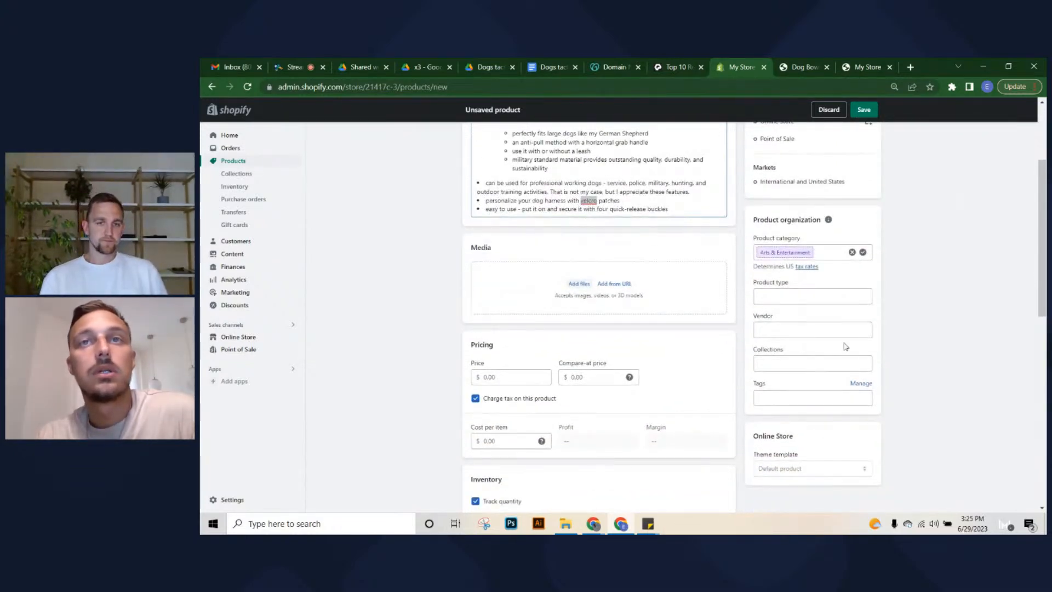
# Give the harness a 25.00 cost per item and add it to the PAWFINDS collection
pyautogui.click(492, 446)
pyautogui.write('25')
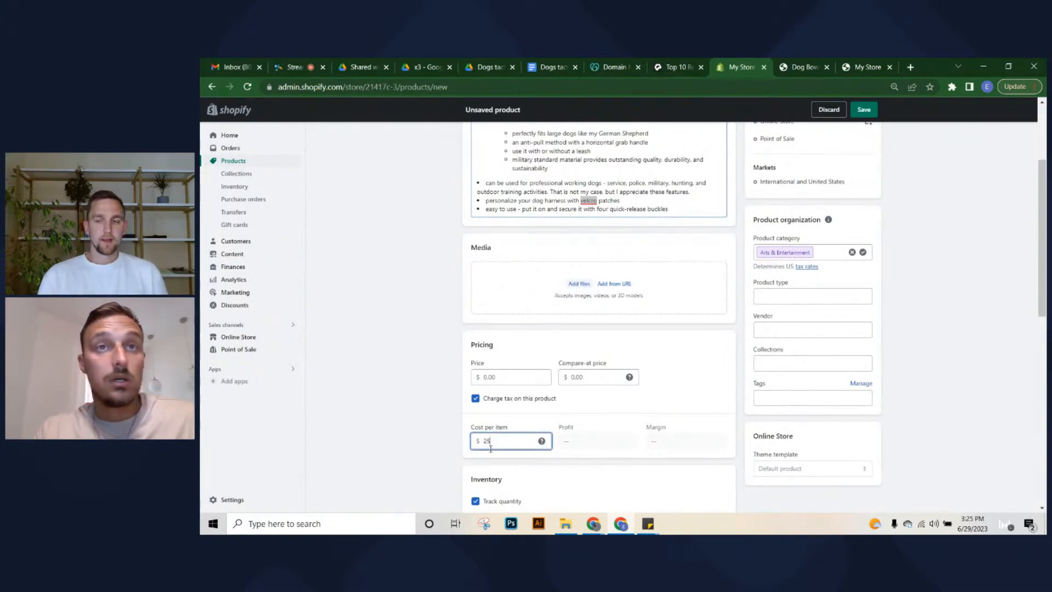
pyautogui.click(995, 316)
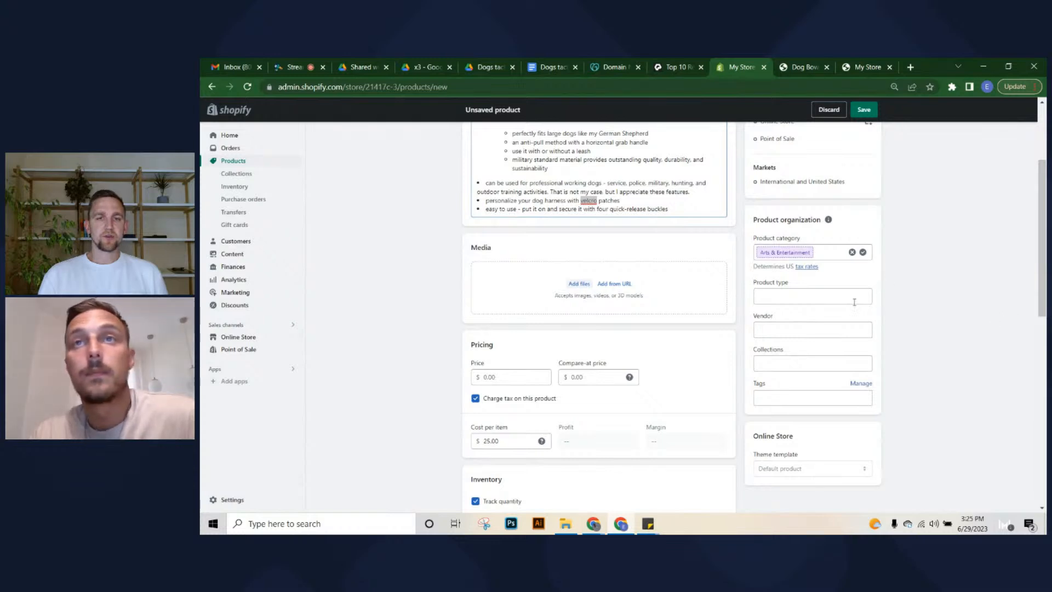
pyautogui.scroll(1, 805, 258)
pyautogui.click(786, 418)
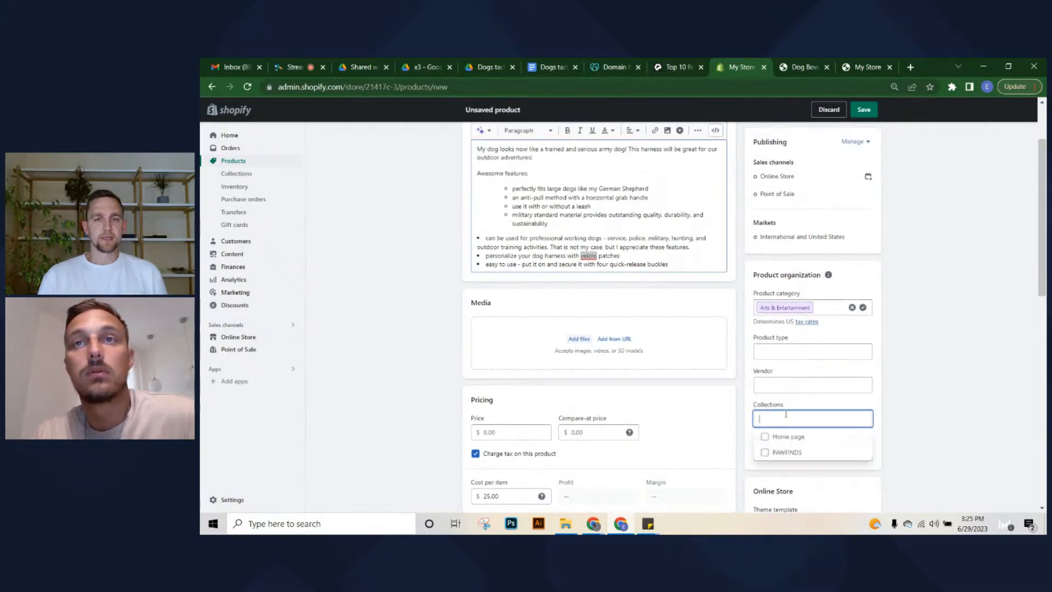
pyautogui.click(765, 451)
pyautogui.click(898, 369)
# Turn off inventory quantity tracking for the harness
pyautogui.scroll(-6, 902, 372)
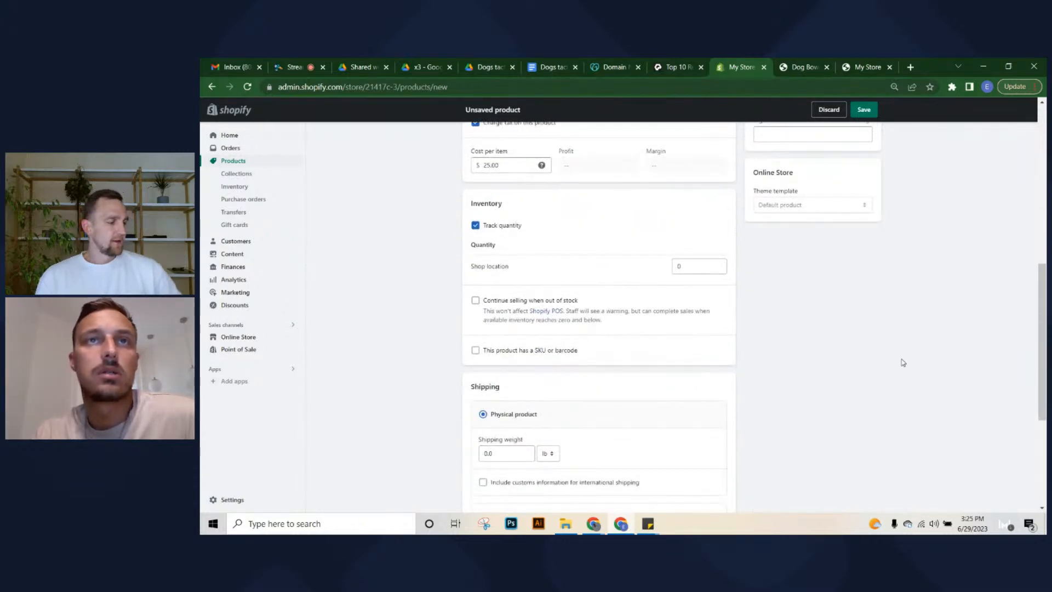
pyautogui.click(509, 226)
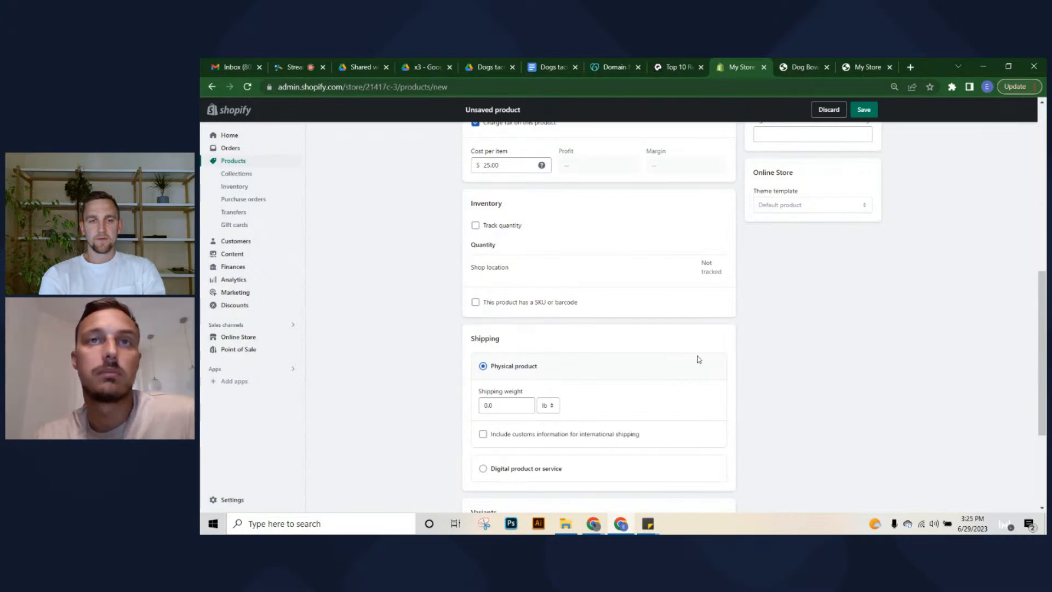
pyautogui.scroll(-2, 806, 301)
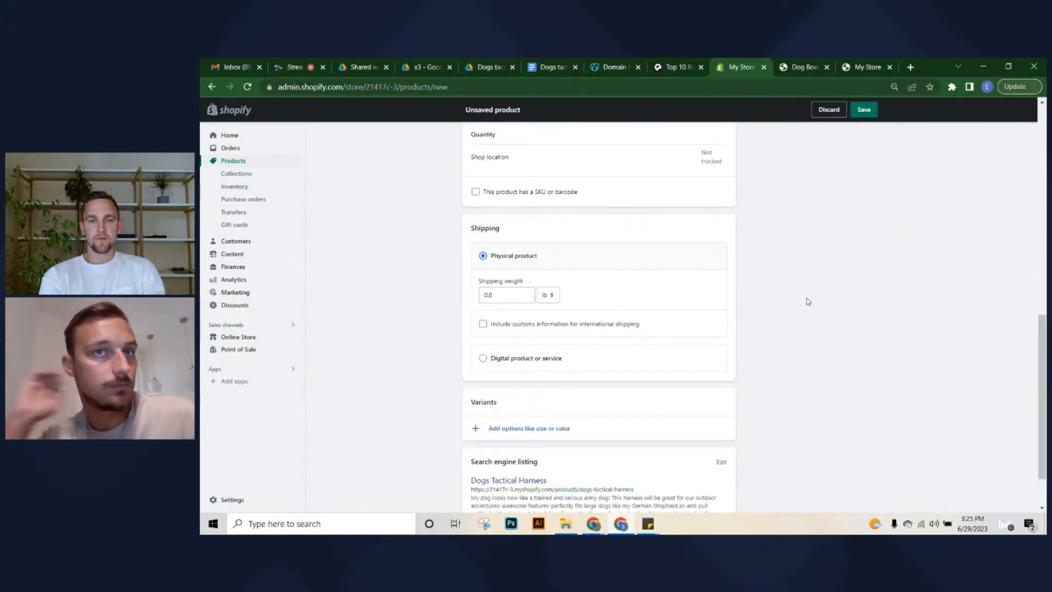
pyautogui.scroll(-2, 758, 343)
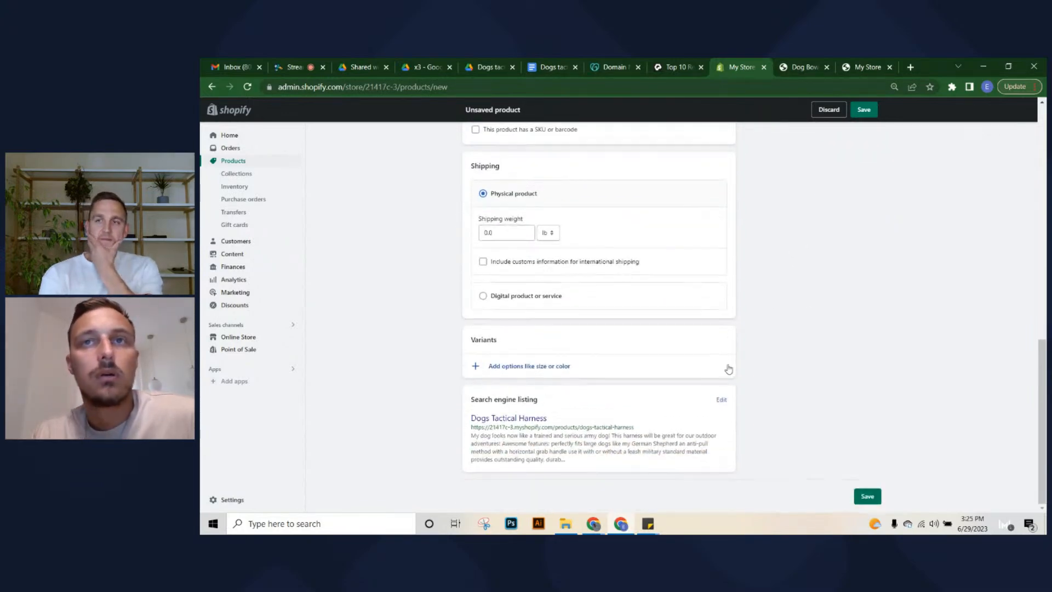
# Trim the SEO meta description to its first two sentences and save the product
pyautogui.click(721, 399)
pyautogui.scroll(-3, 655, 412)
pyautogui.click(661, 403)
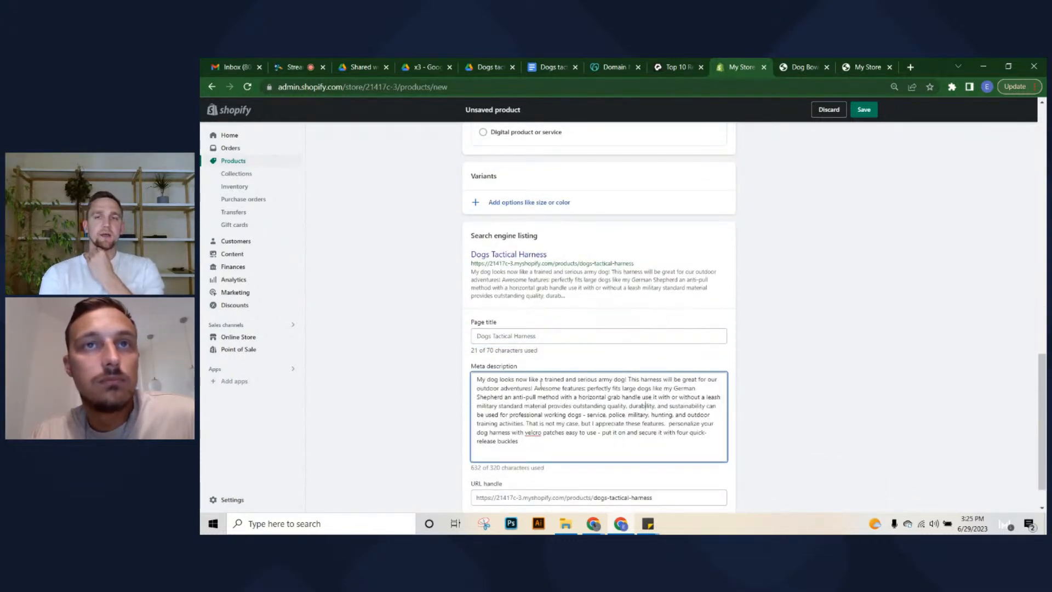
pyautogui.moveTo(535, 389); pyautogui.dragTo(574, 486)
pyautogui.press('BackSpace')
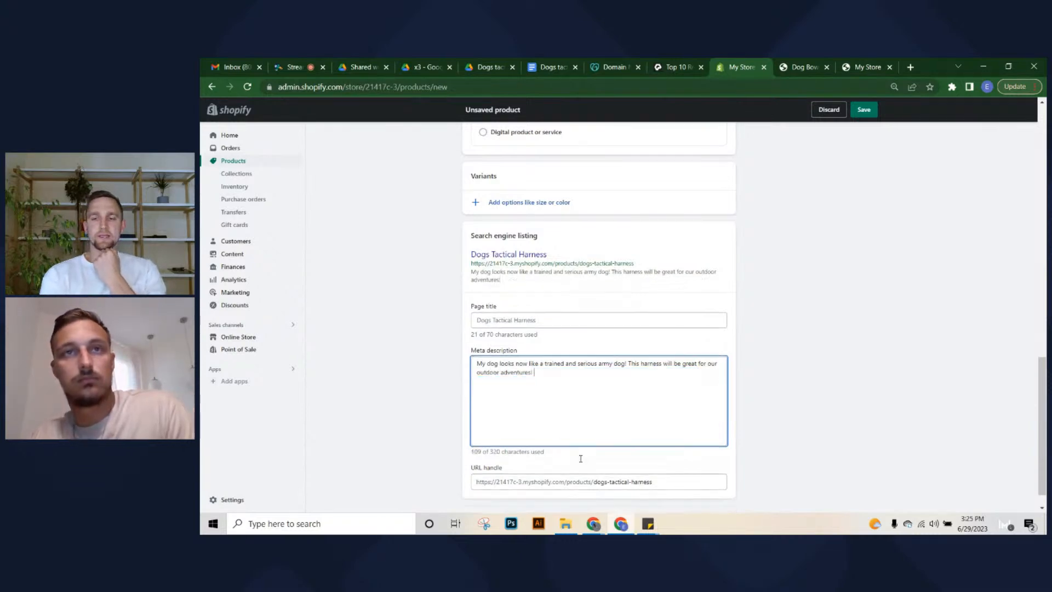
pyautogui.click(768, 371)
pyautogui.scroll(10, 821, 252)
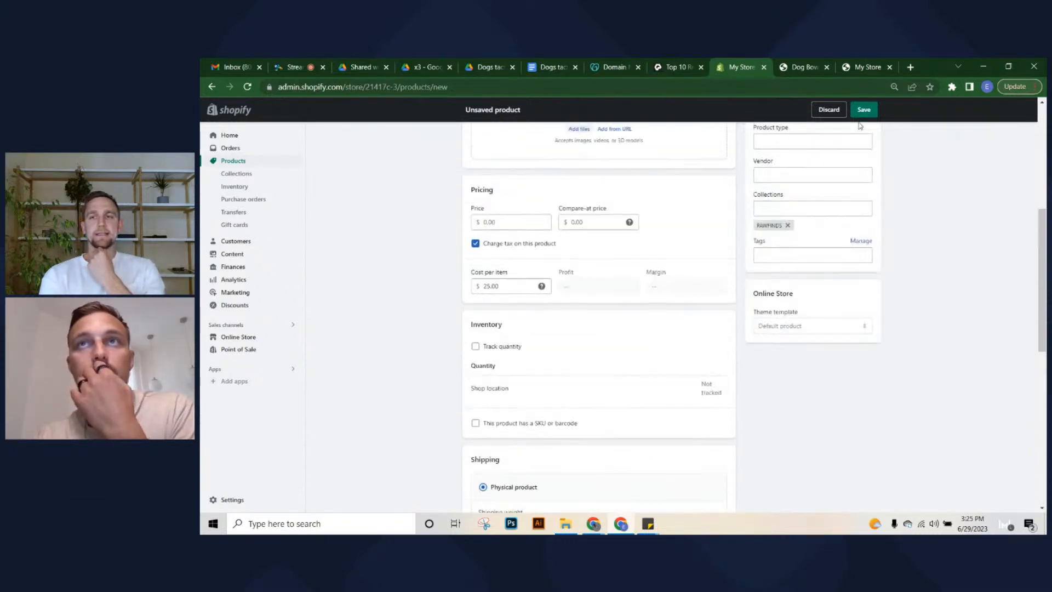
pyautogui.click(864, 109)
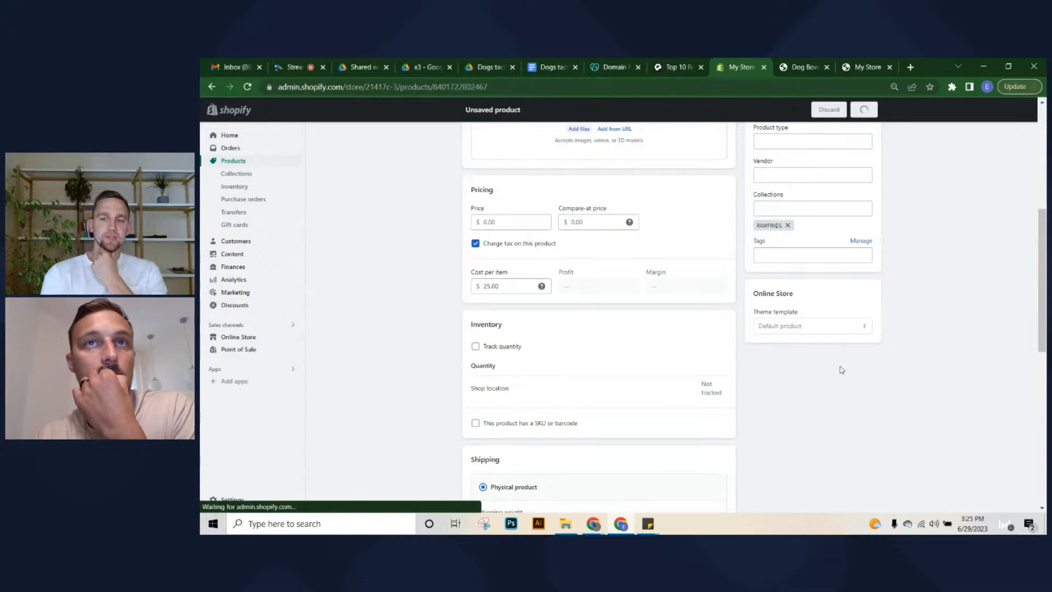
# Clear the 25.00 cost per item, set the price to 25.00 instead, and save
pyautogui.scroll(-6, 594, 327)
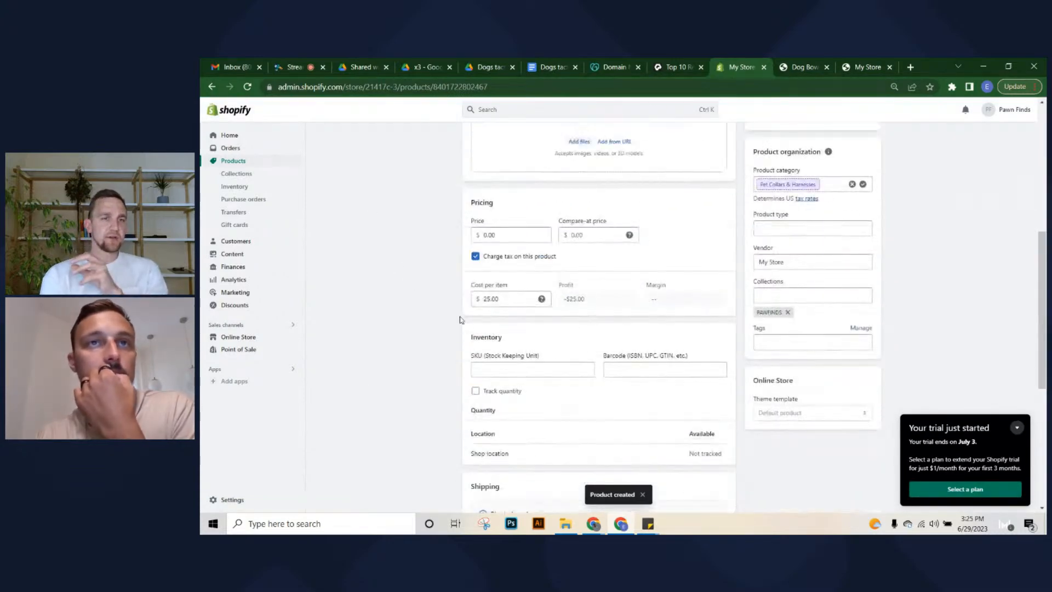
pyautogui.click(489, 233)
pyautogui.moveTo(514, 294); pyautogui.dragTo(434, 299)
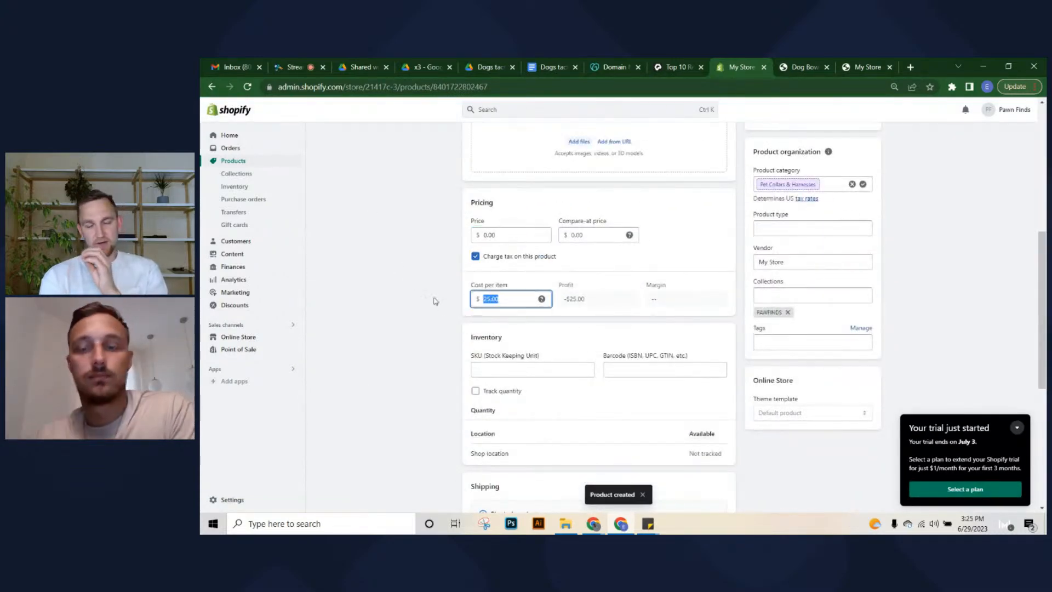
pyautogui.press('BackSpace')
pyautogui.click(483, 235)
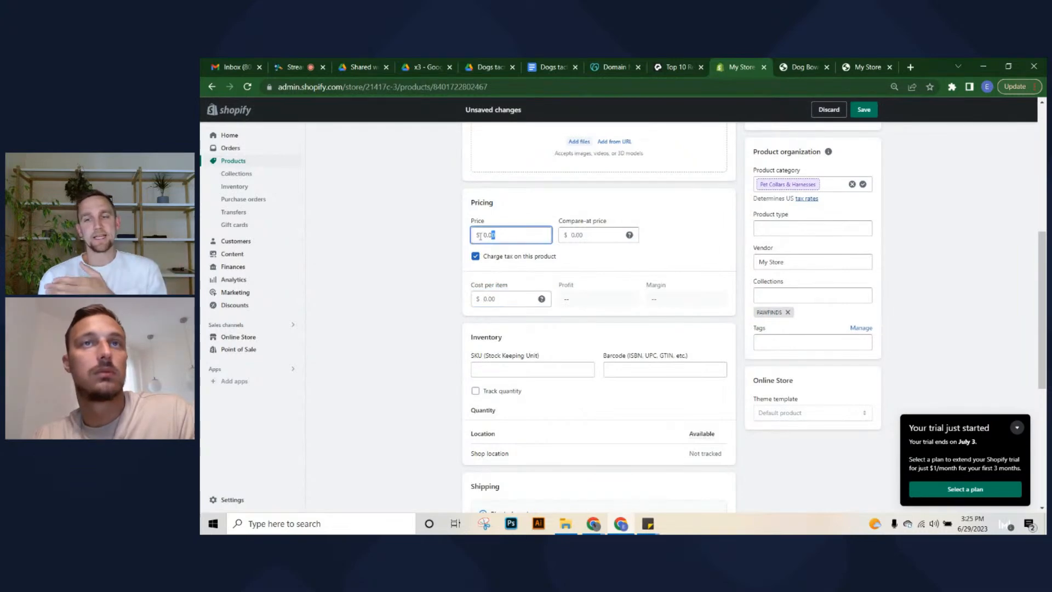
pyautogui.moveTo(480, 236); pyautogui.dragTo(457, 247)
pyautogui.write('25')
pyautogui.click(425, 258)
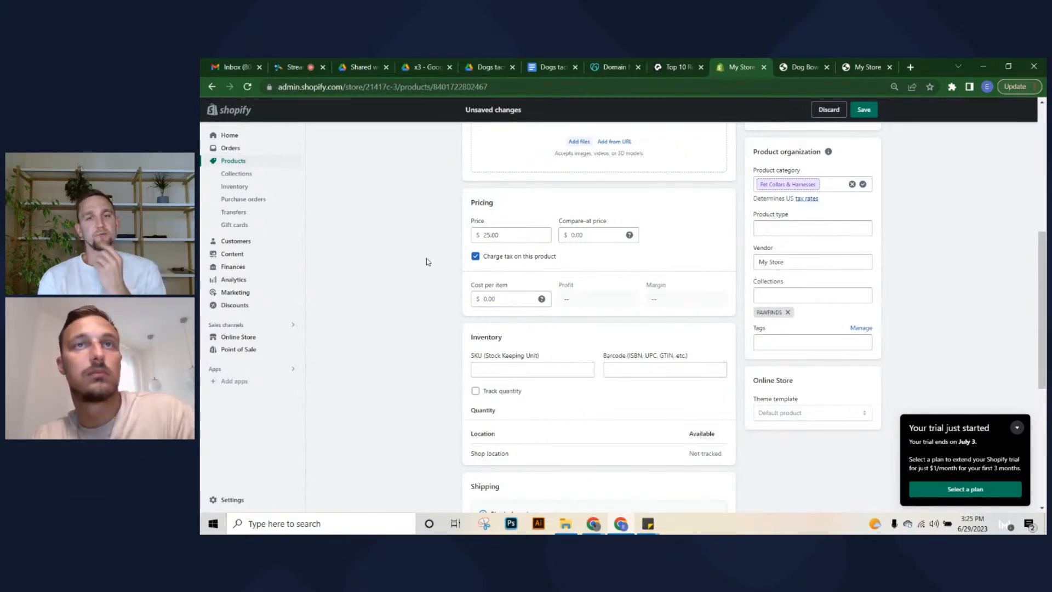
pyautogui.scroll(3, 844, 296)
pyautogui.scroll(-2, 844, 284)
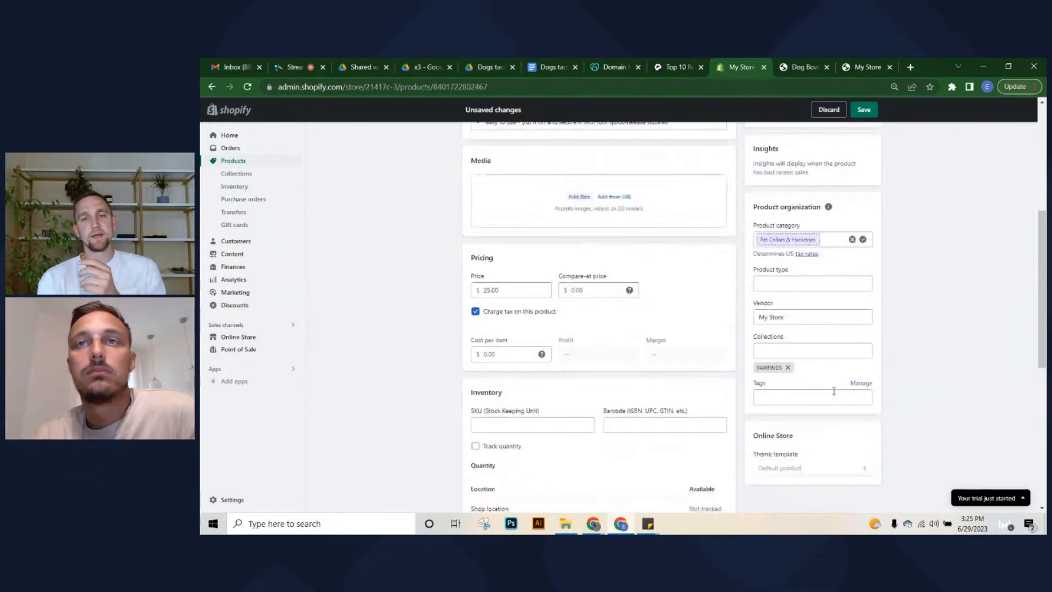
pyautogui.click(865, 110)
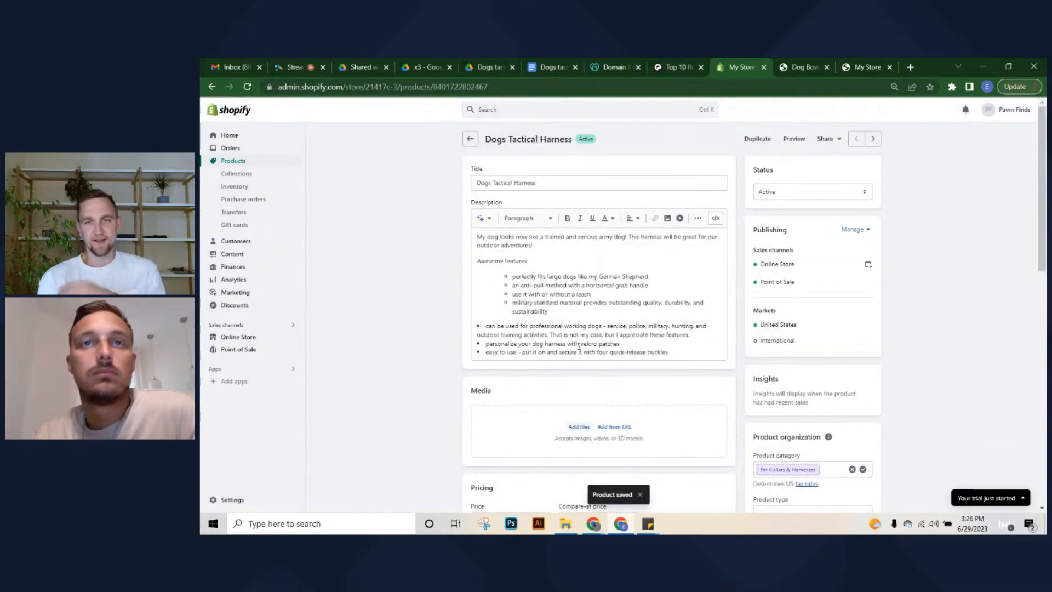
pyautogui.click(490, 67)
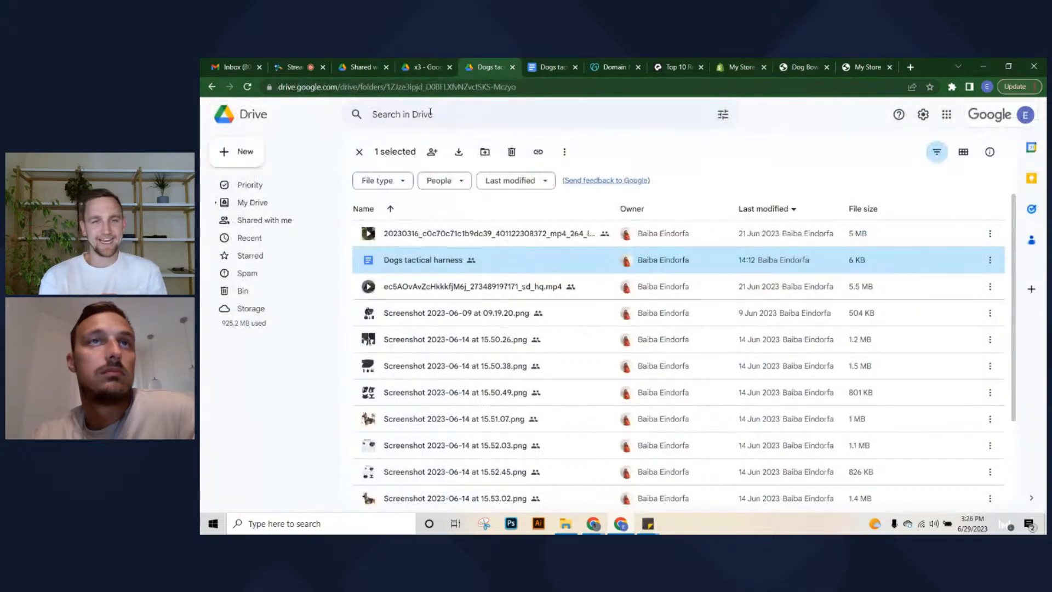
pyautogui.click(359, 152)
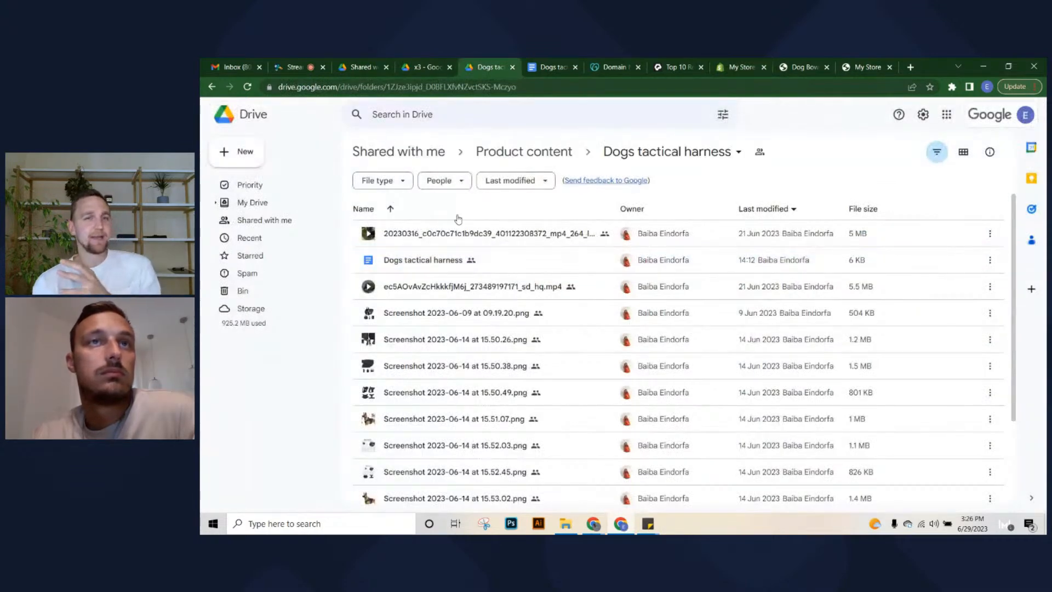
pyautogui.click(557, 155)
pyautogui.click(427, 67)
pyautogui.press('Escape')
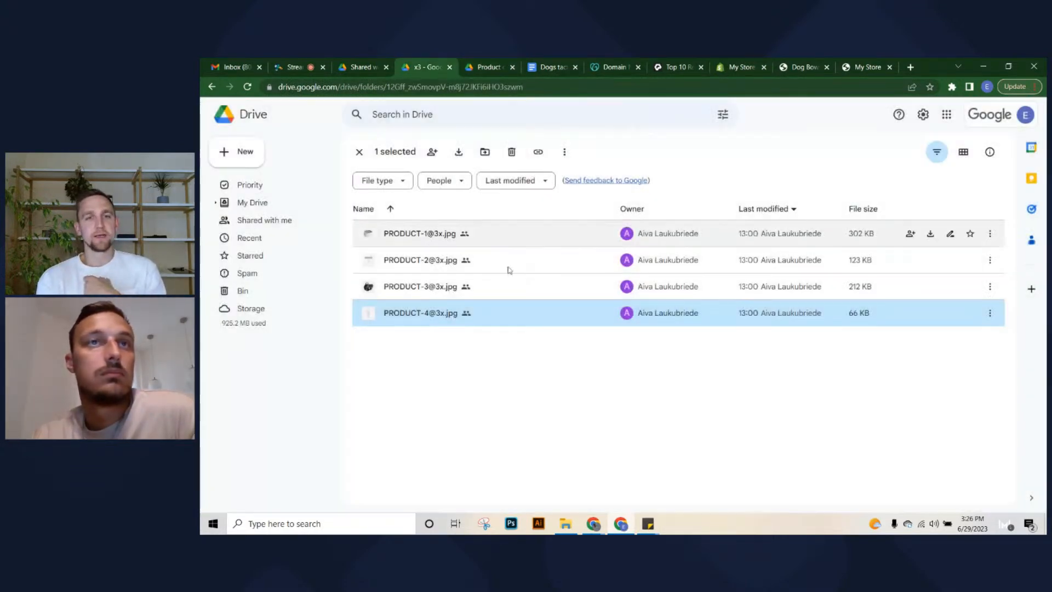
pyautogui.doubleClick(487, 289)
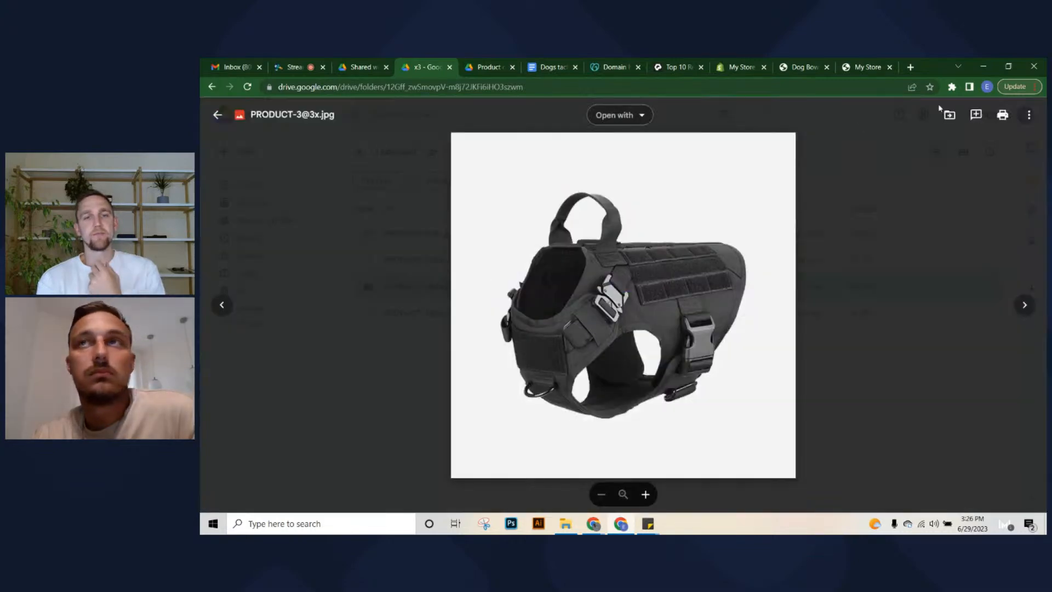
pyautogui.click(1029, 114)
pyautogui.click(946, 158)
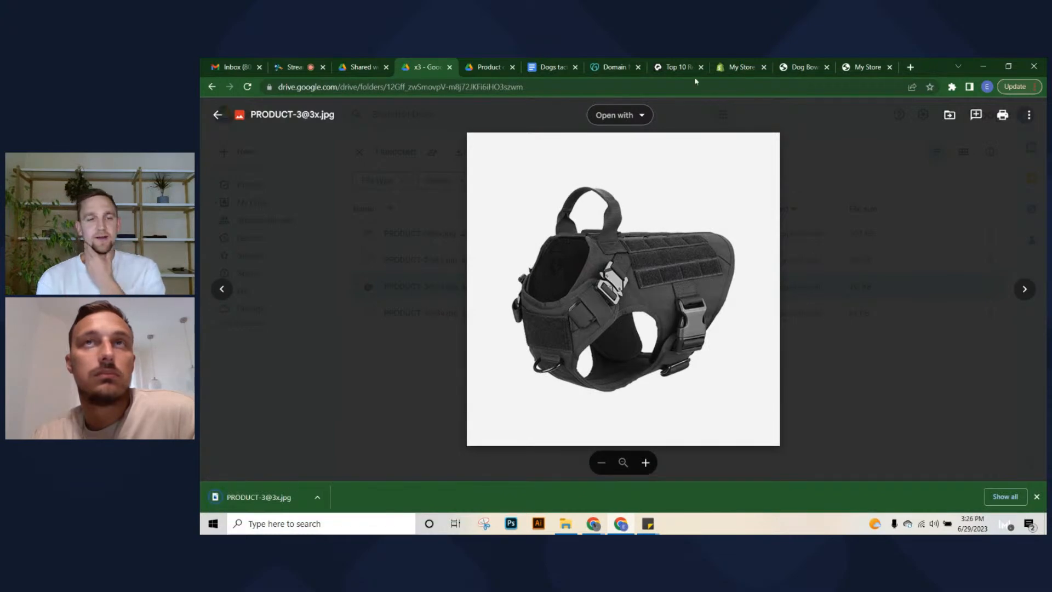
# Add the downloaded harness photo to the Dogs Tactical Harness media
pyautogui.click(741, 67)
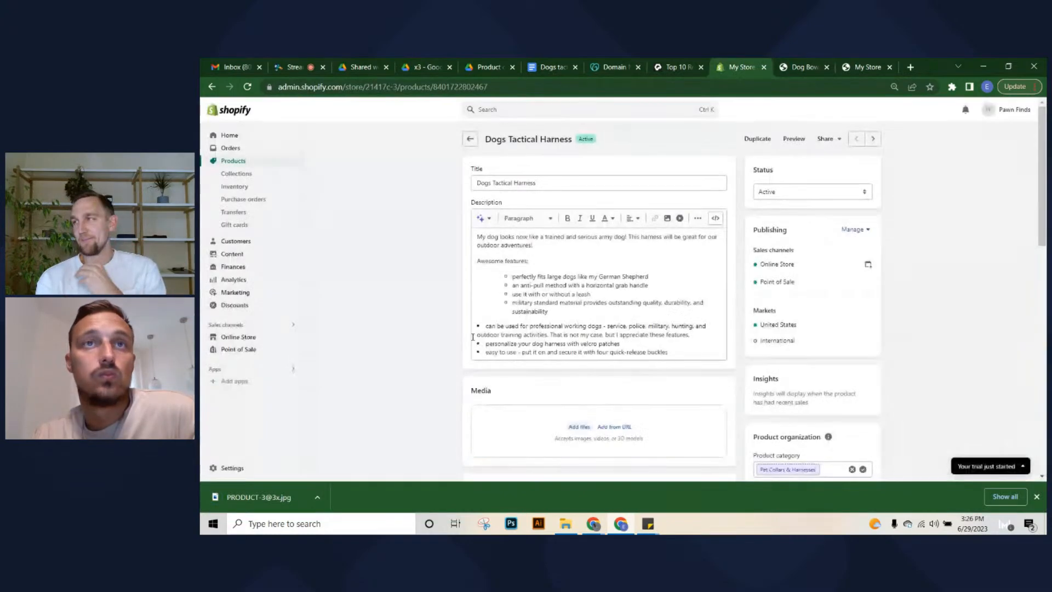
pyautogui.scroll(-5, 285, 460)
pyautogui.moveTo(259, 498); pyautogui.dragTo(636, 270)
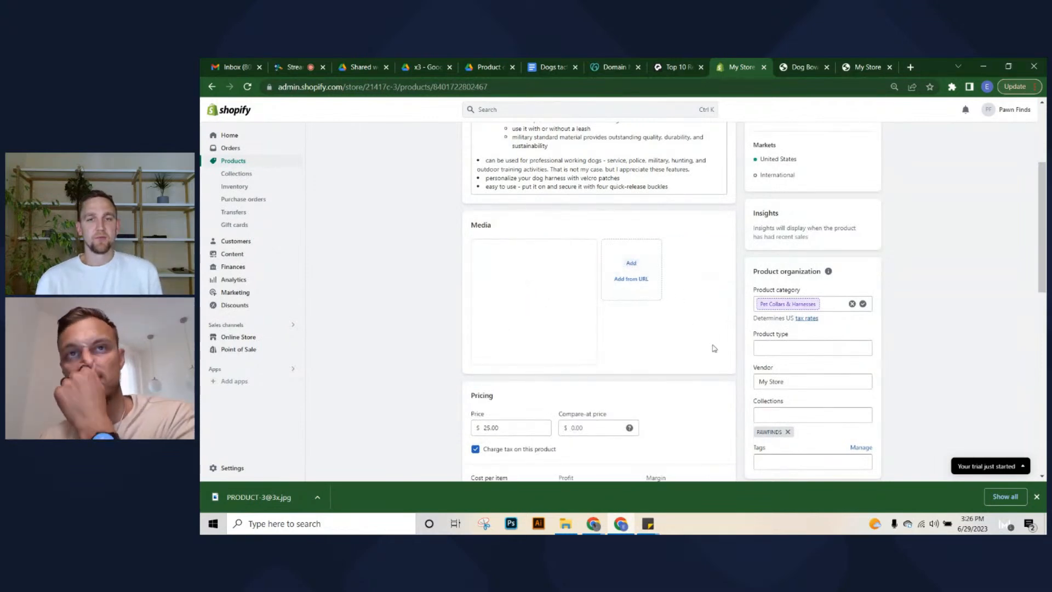
pyautogui.click(1037, 496)
pyautogui.scroll(3, 890, 411)
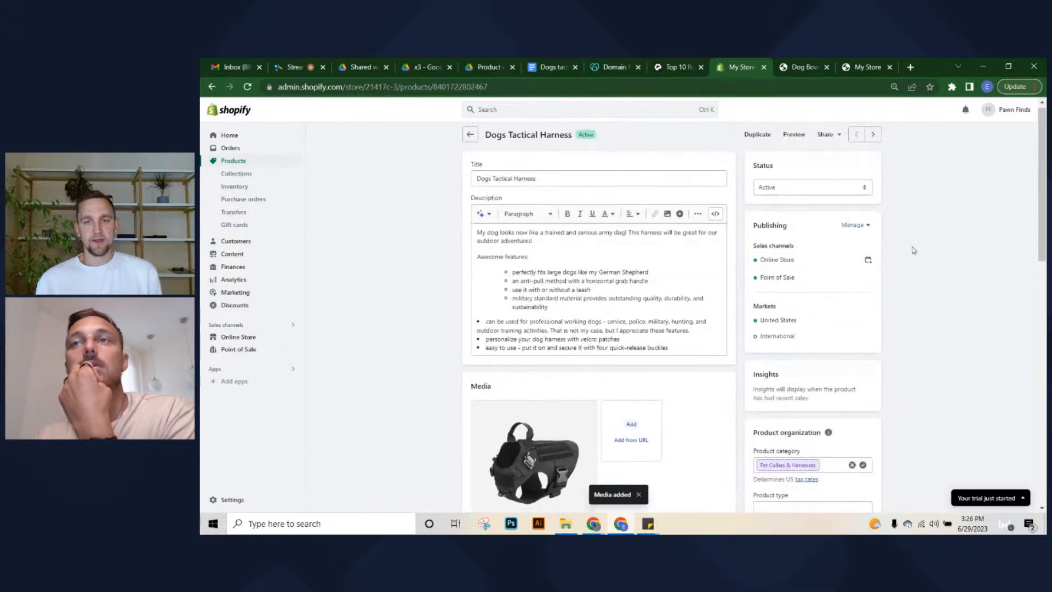
pyautogui.scroll(-15, 892, 406)
pyautogui.scroll(15, 573, 164)
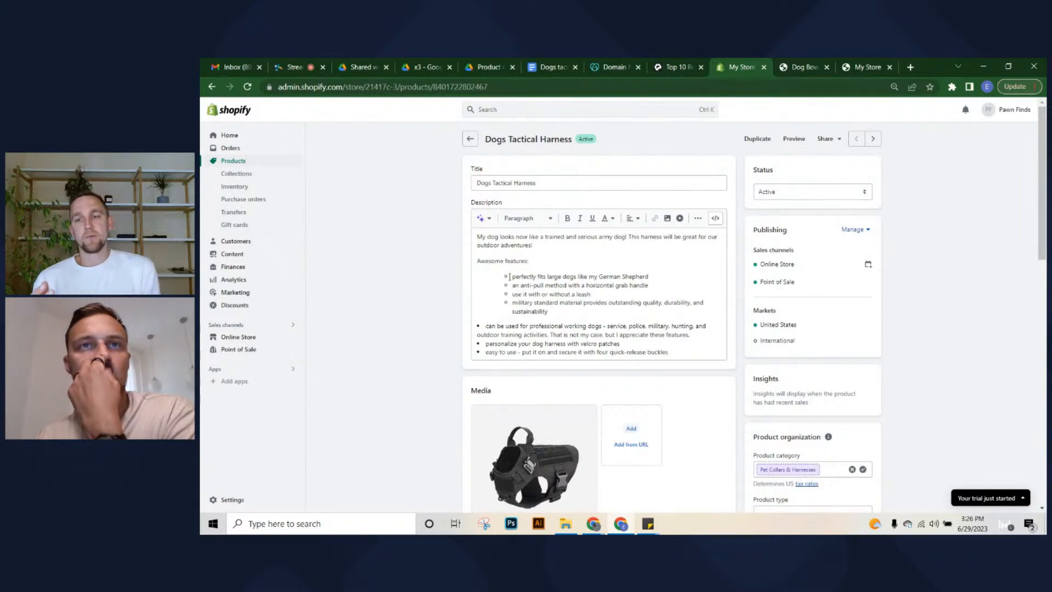
# Nest the velcro patches and quick-release buckles lines as feature sub-bullets, then save
pyautogui.click(504, 320)
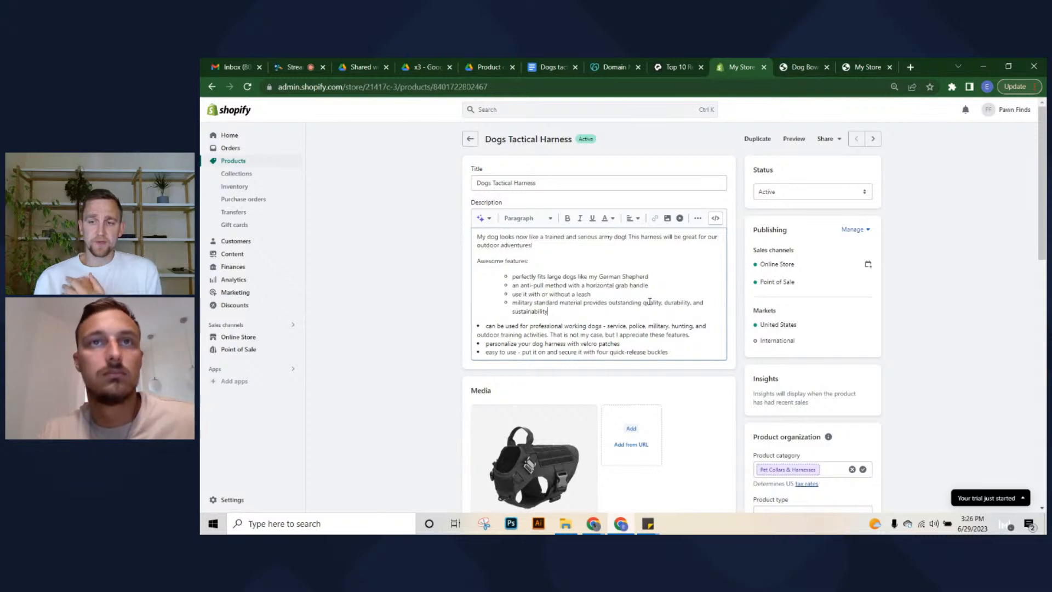
pyautogui.press('Delete')
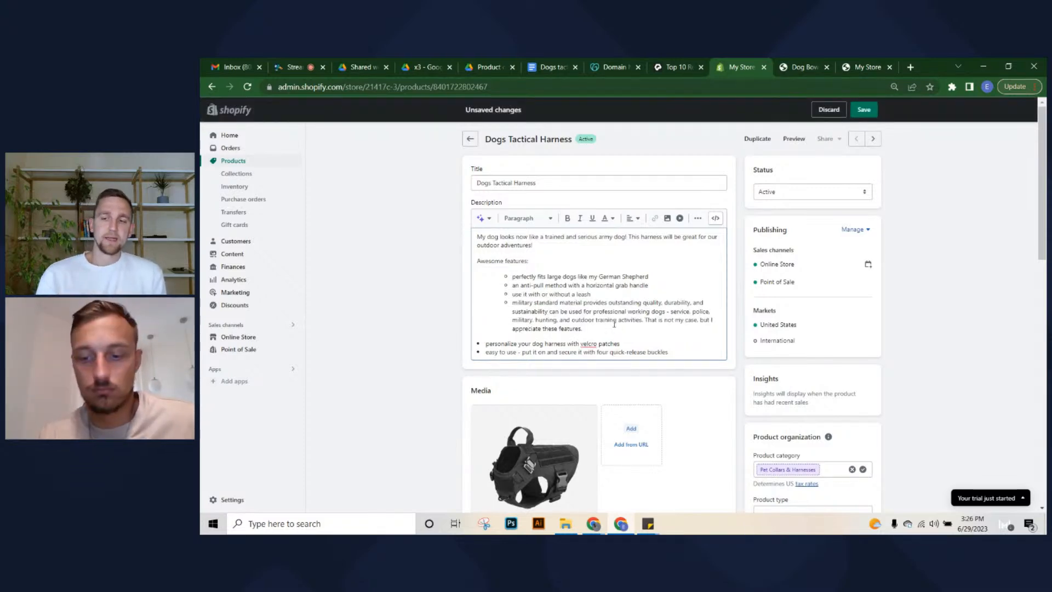
pyautogui.press('Delete')
pyautogui.press('Return')
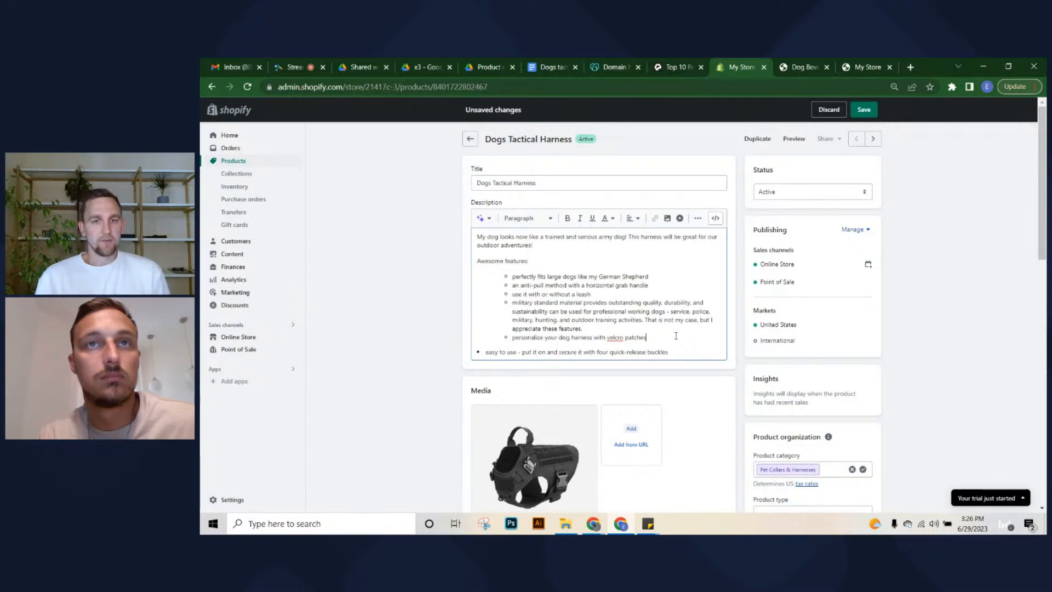
pyautogui.press('Delete')
pyautogui.press('Return')
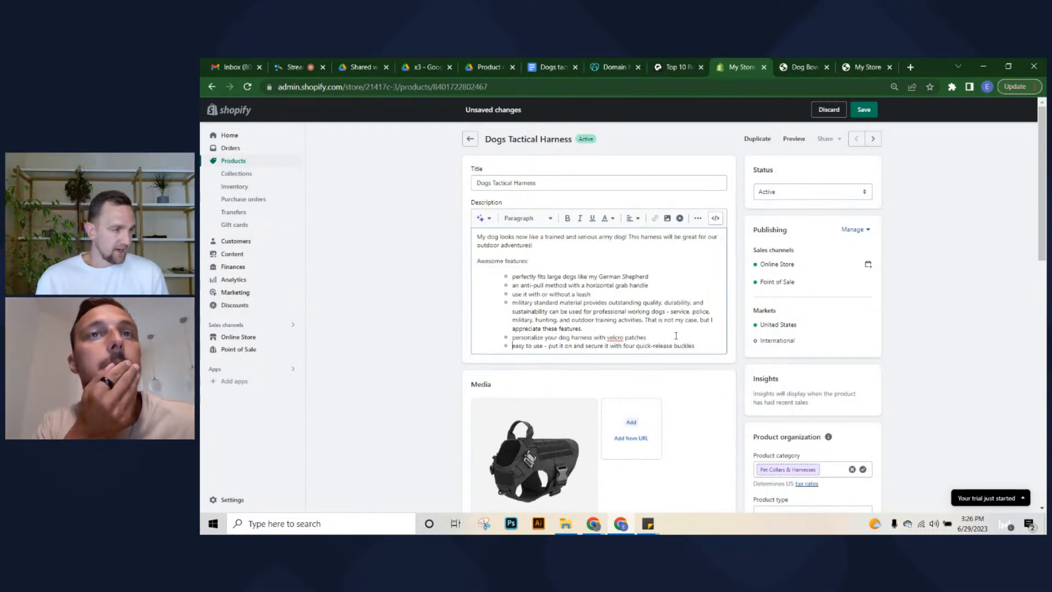
pyautogui.click(864, 109)
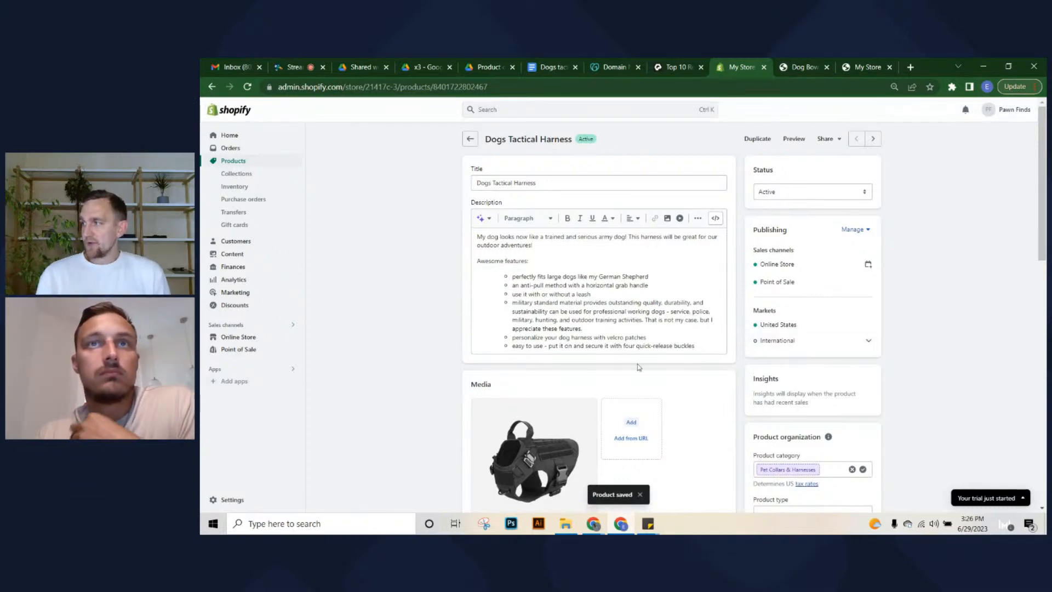
# Go back to Products, start a blank new product, then show Drive's Product content folder
pyautogui.scroll(-10, 585, 394)
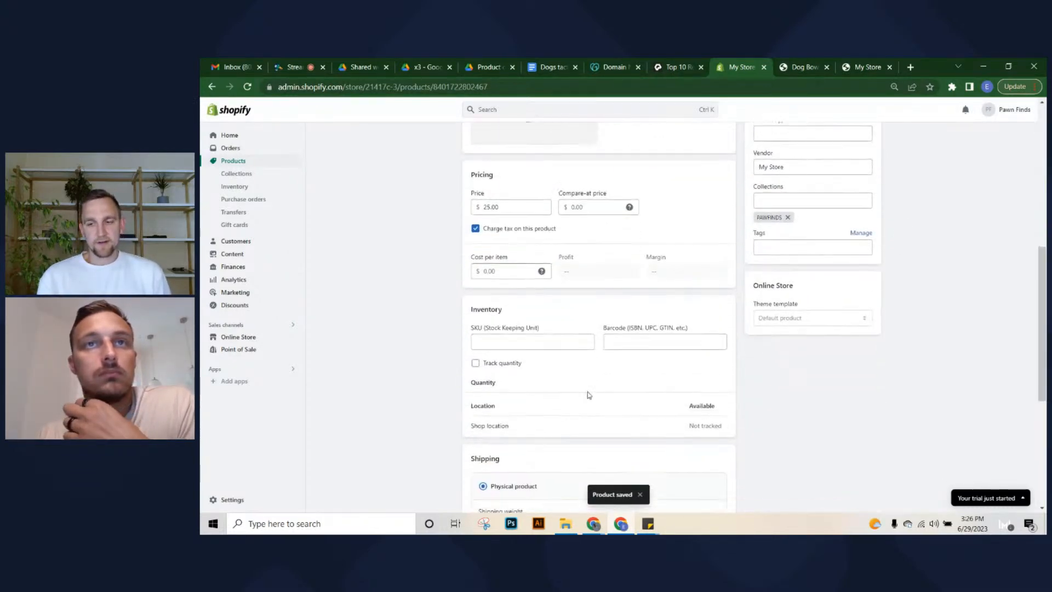
pyautogui.scroll(9, 561, 320)
pyautogui.scroll(1, 561, 320)
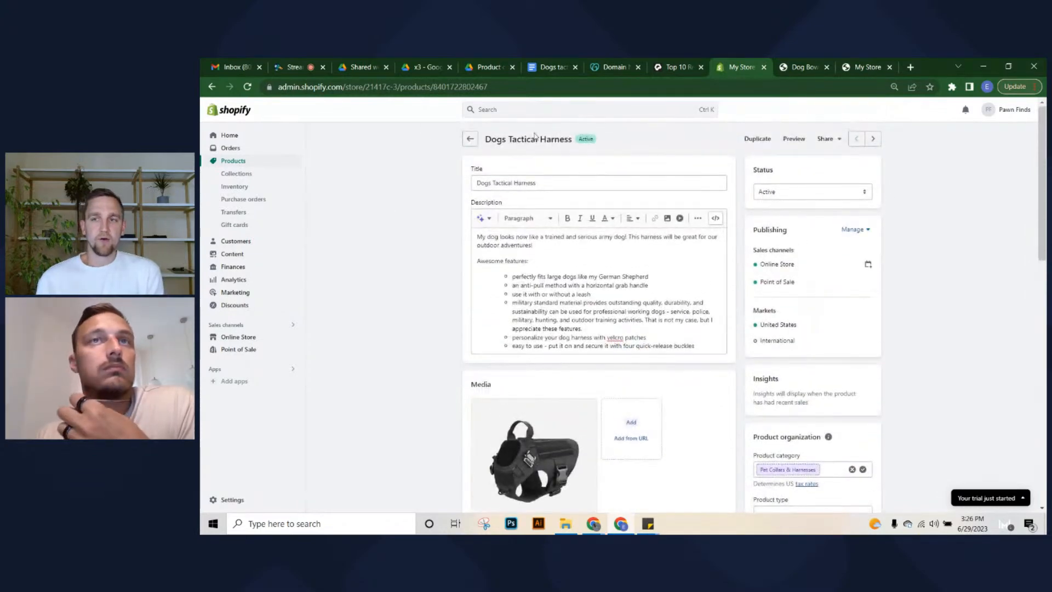
pyautogui.click(470, 139)
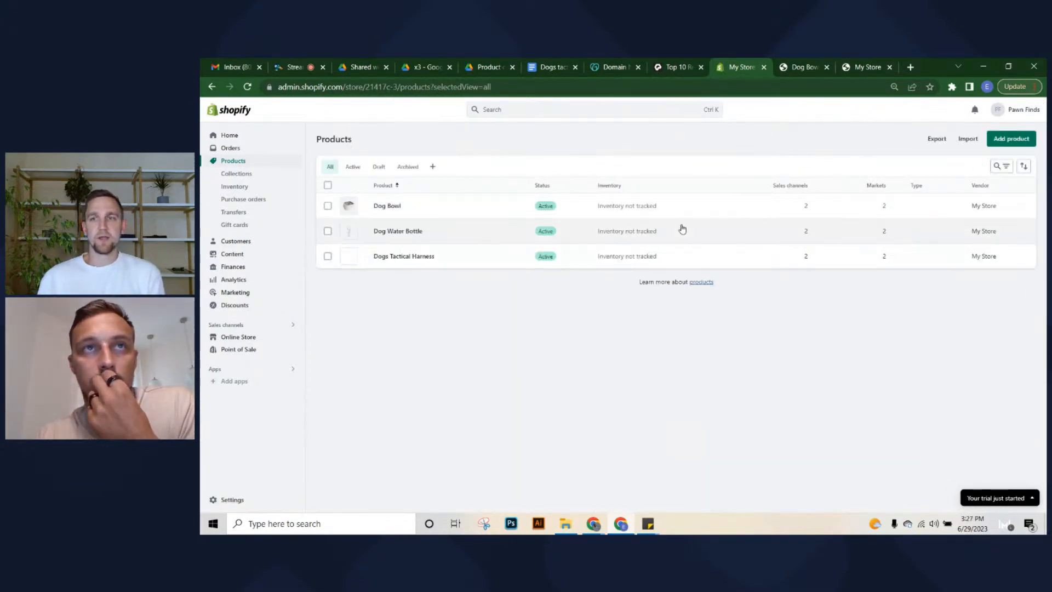
pyautogui.click(1025, 143)
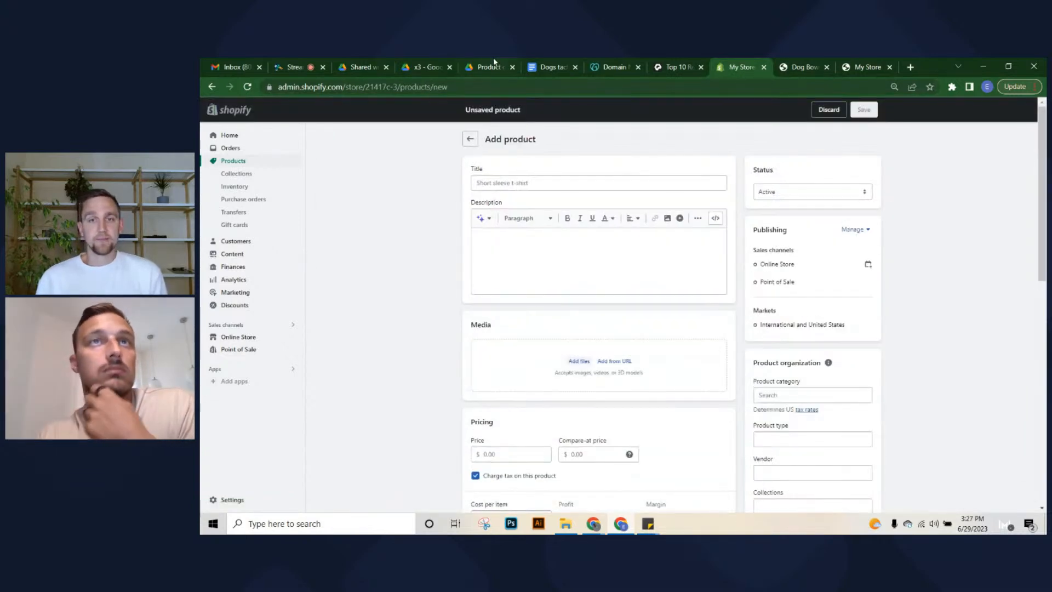
pyautogui.click(490, 67)
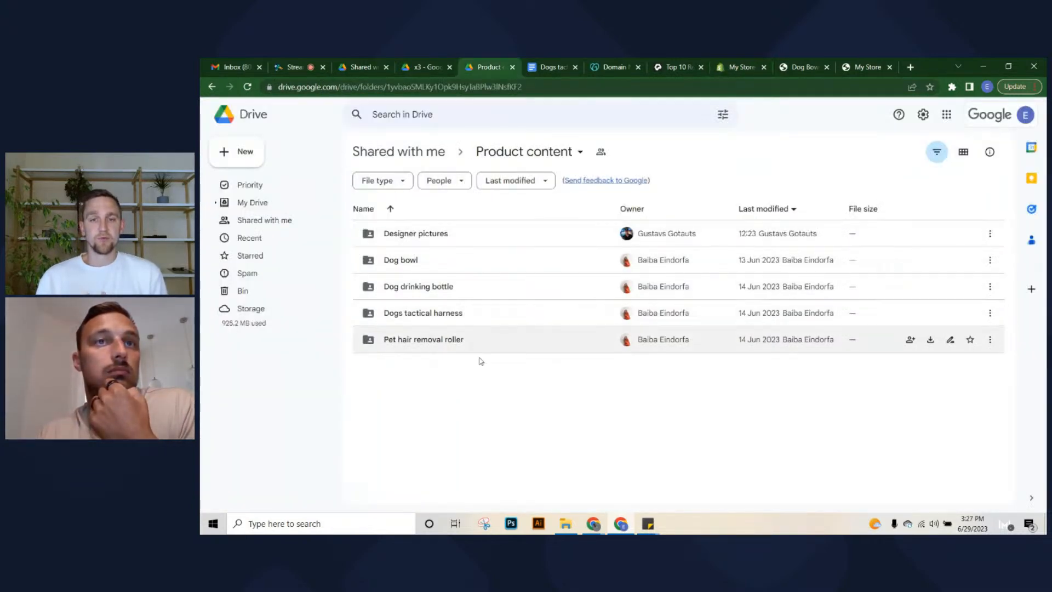
# Open the Pet hair removal roller doc and select its description from 'No more pet hair' through the features
pyautogui.doubleClick(484, 340)
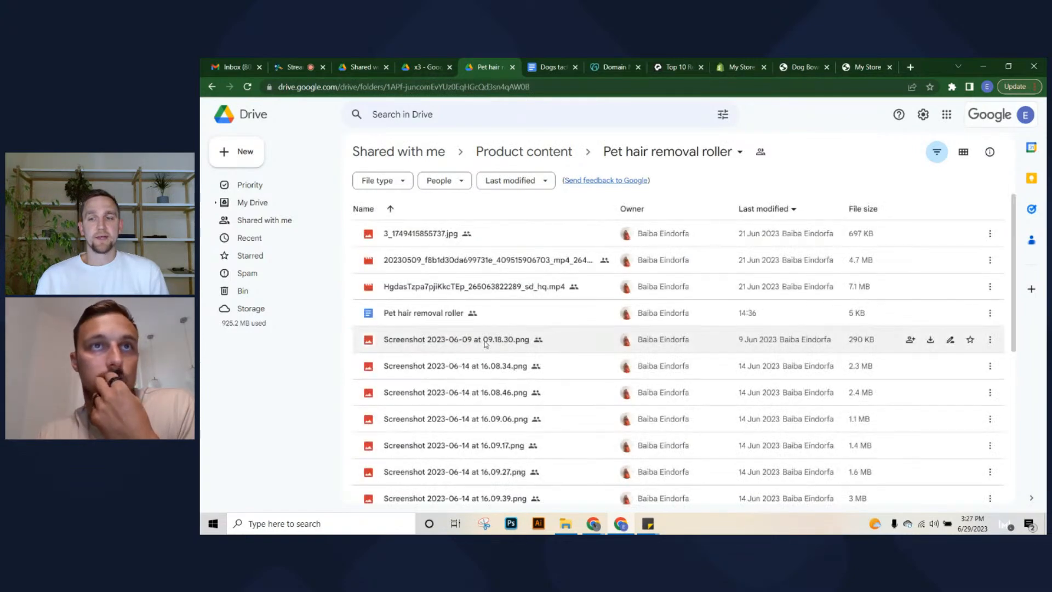
pyautogui.doubleClick(508, 311)
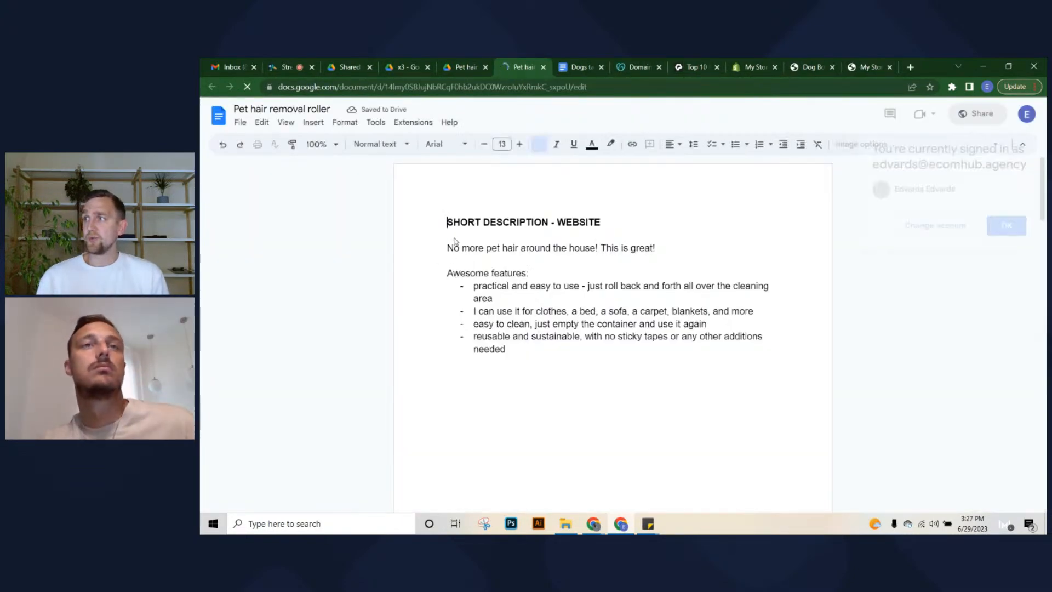
pyautogui.click(448, 248)
pyautogui.click(1005, 226)
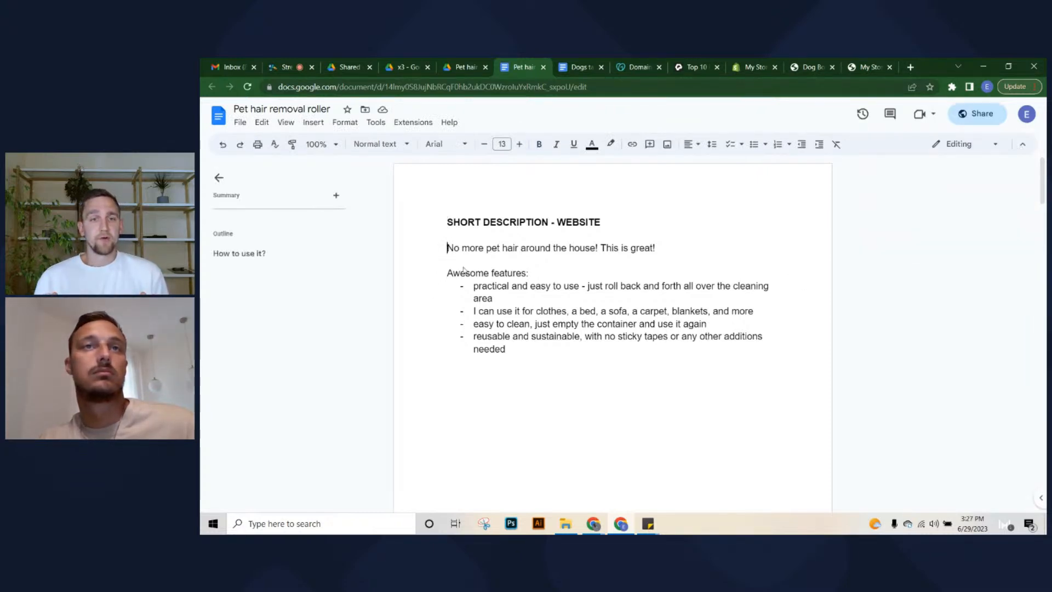
pyautogui.moveTo(448, 248); pyautogui.dragTo(526, 357)
pyautogui.hotkey('ctrl', 'c')
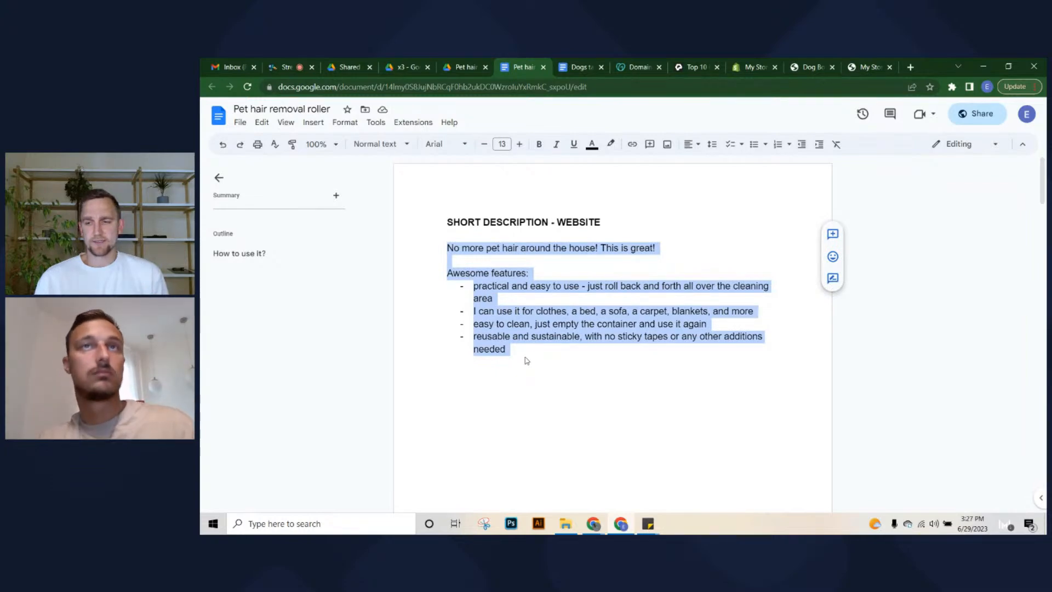
pyautogui.click(871, 67)
# Paste the pet hair description into the new product and remove the blank line before Awesome features
pyautogui.click(755, 67)
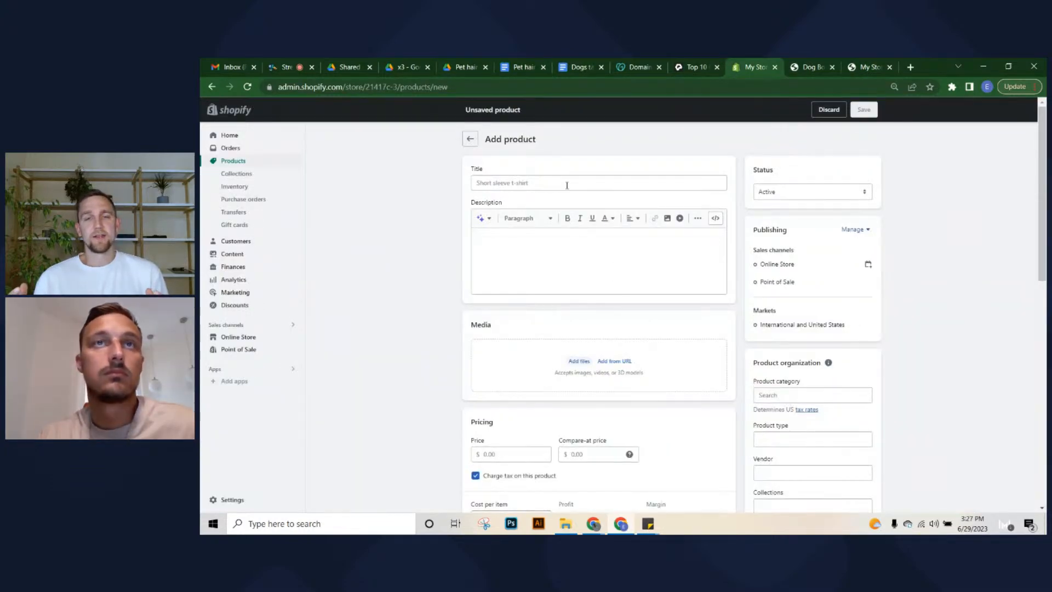
pyautogui.click(561, 265)
pyautogui.hotkey('ctrl', 'v')
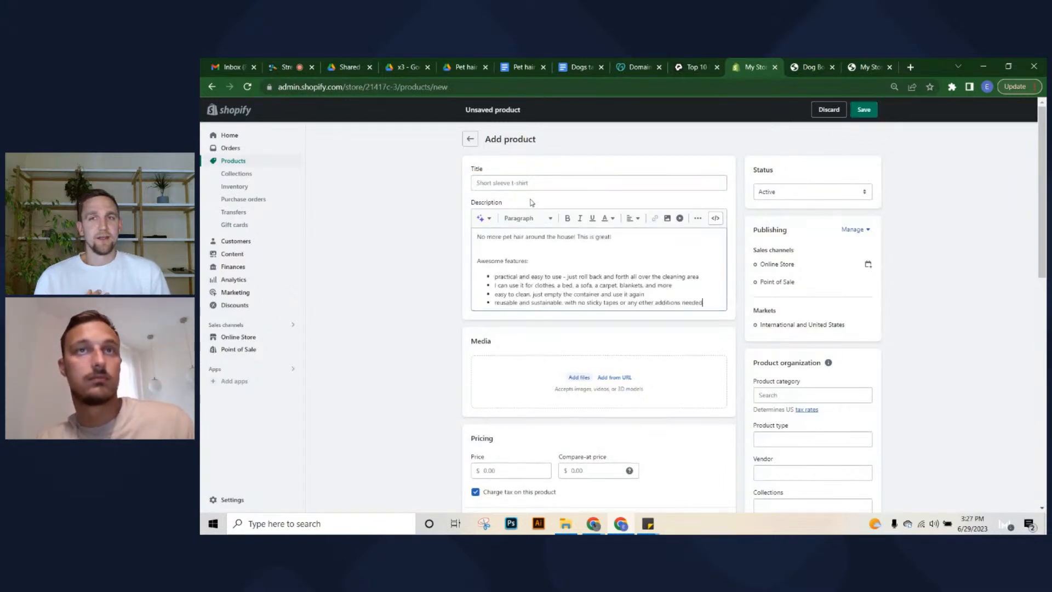
pyautogui.click(496, 251)
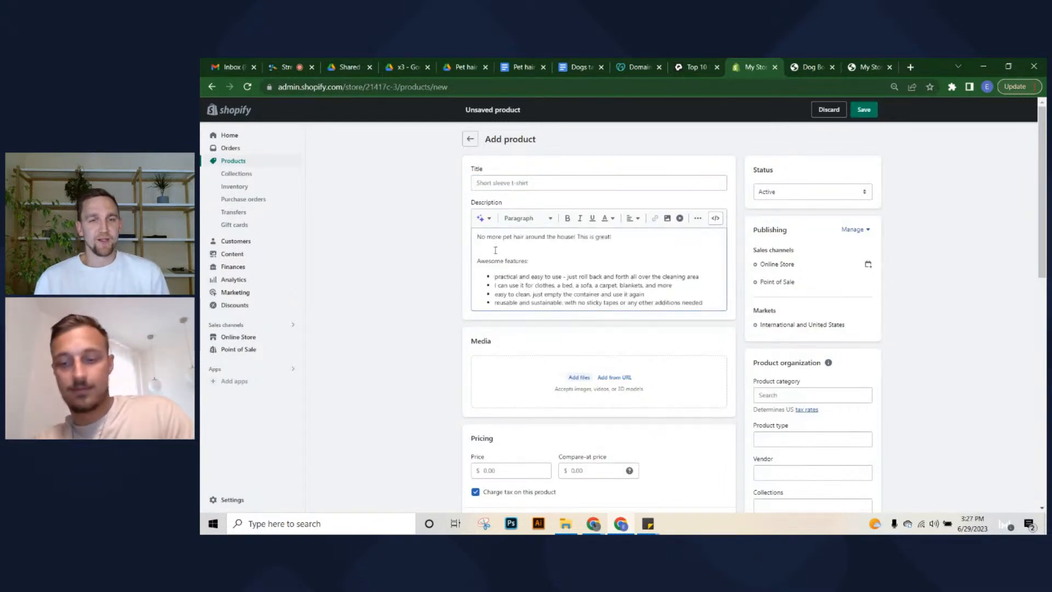
pyautogui.press('BackSpace')
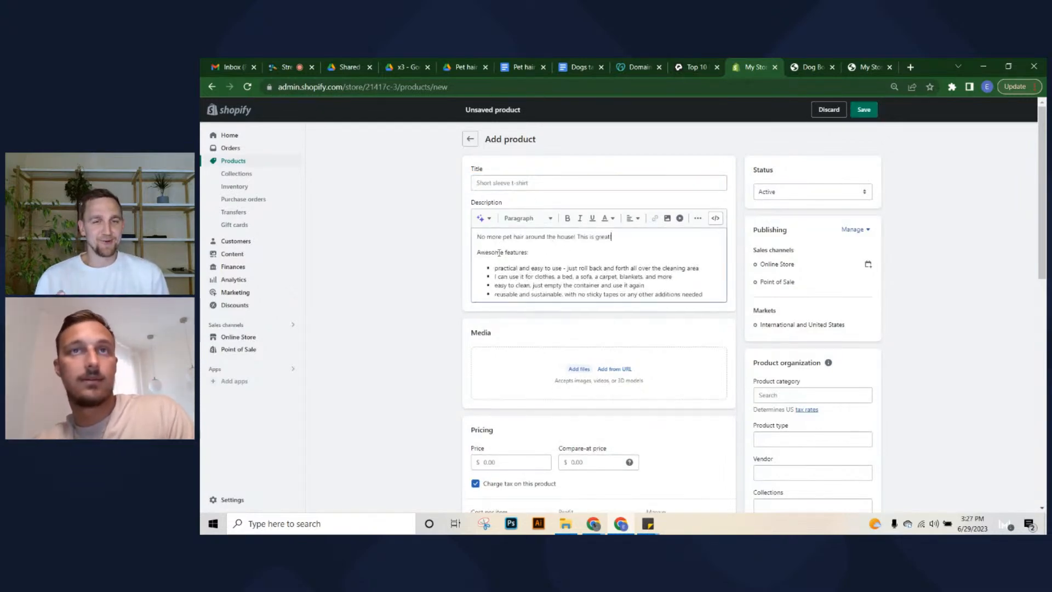
# Title the new product 'Pet Hair Removal'
pyautogui.click(529, 186)
pyautogui.write('Pet')
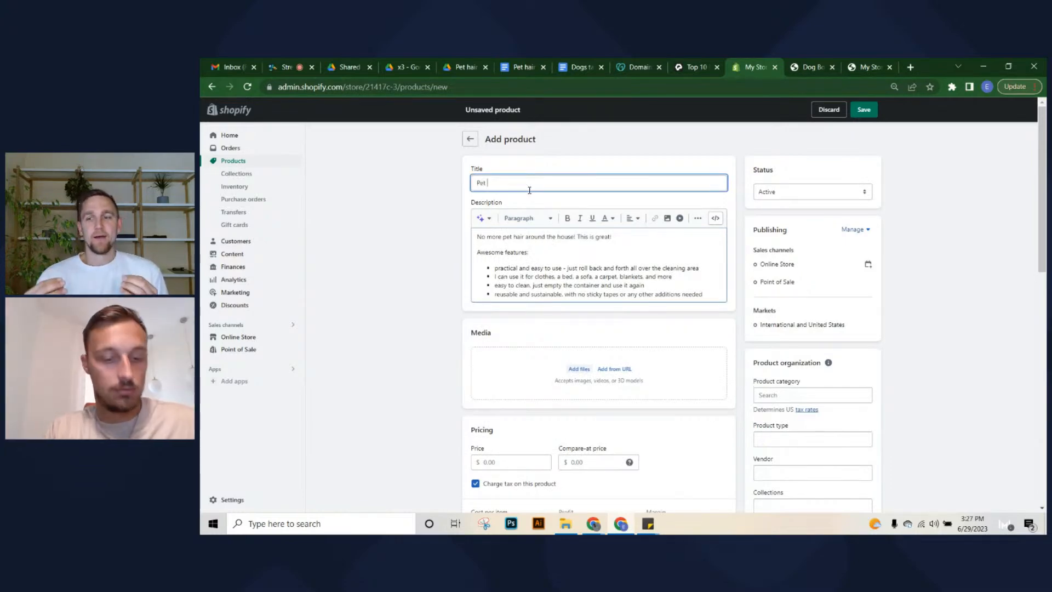
pyautogui.write(' Hair remo')
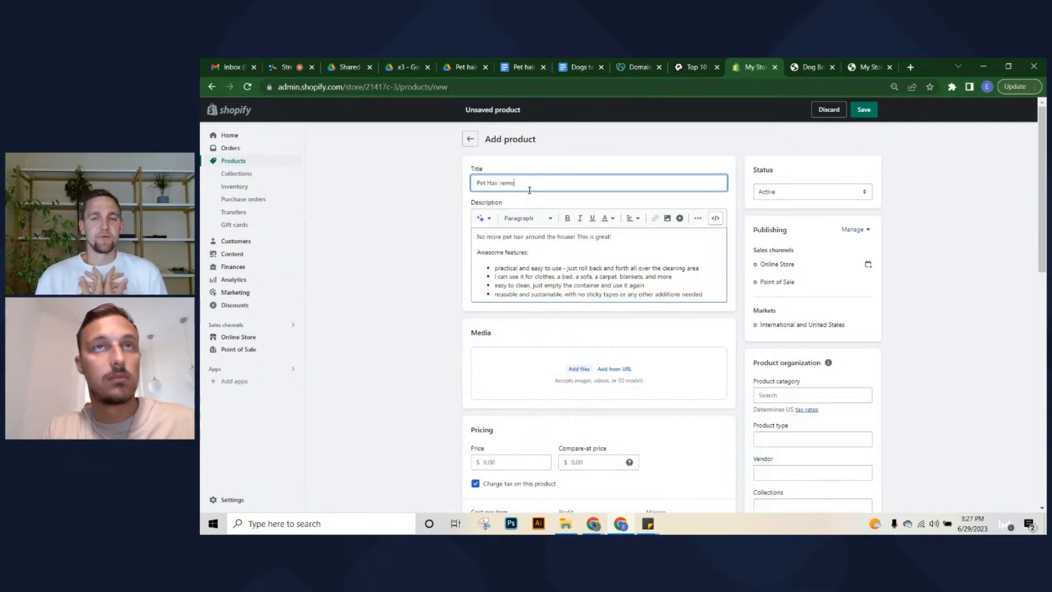
pyautogui.press('BackSpace')
pyautogui.press('BackSpace')
pyautogui.press('BackSpace')
pyautogui.press('BackSpace')
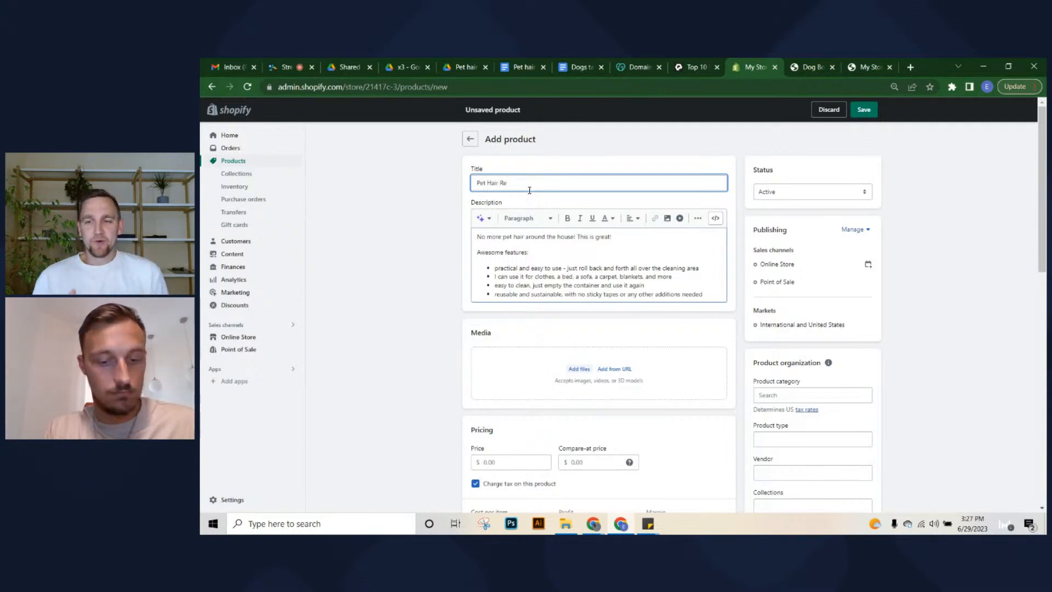
pyautogui.write('Removal')
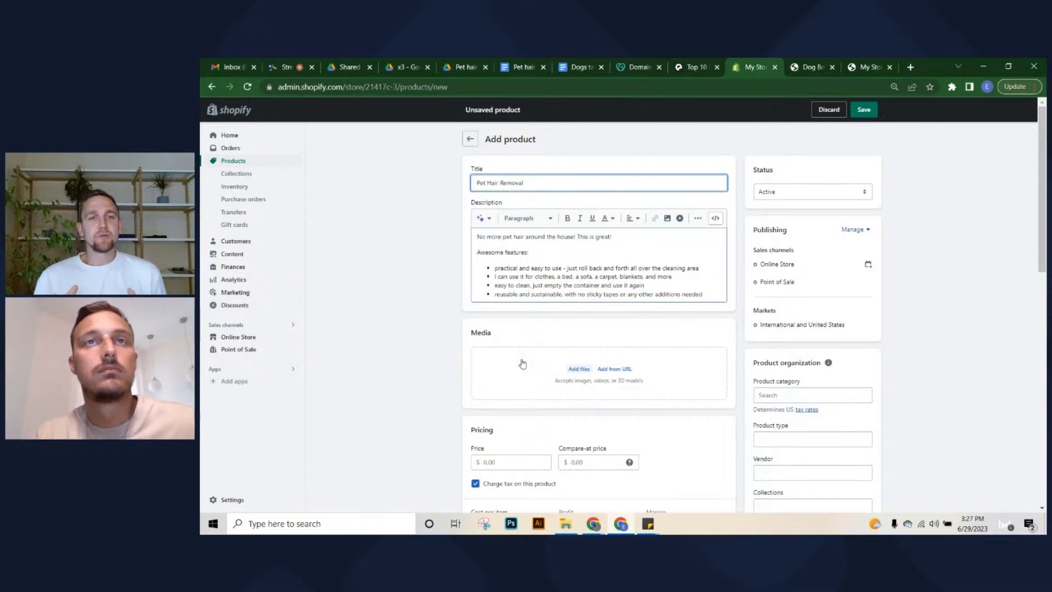
# Add the product to the PAWFINDS collection and set its price to 9.00
pyautogui.scroll(-2, 683, 399)
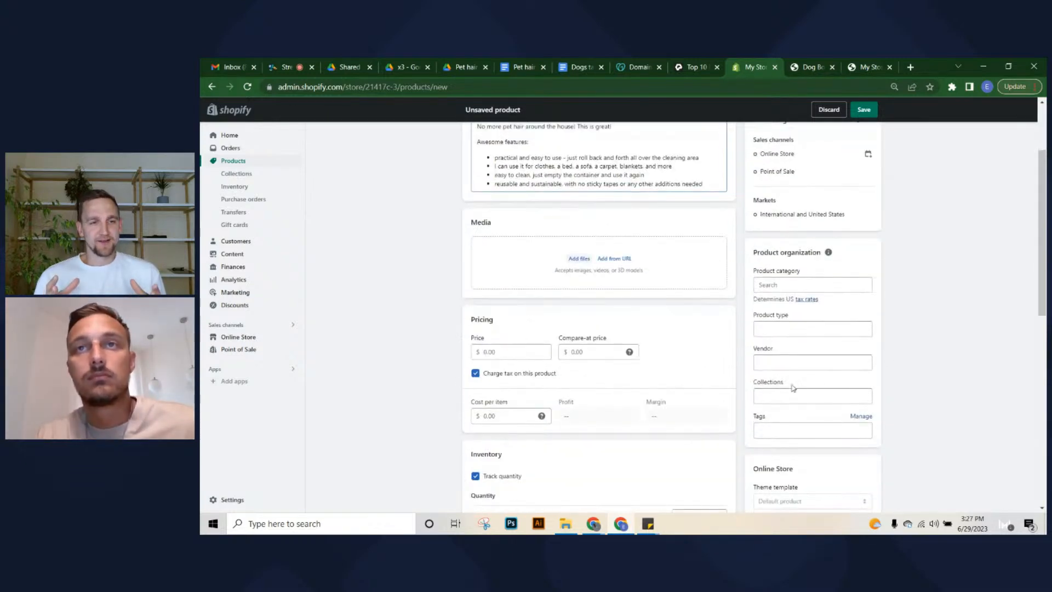
pyautogui.click(780, 395)
pyautogui.click(789, 430)
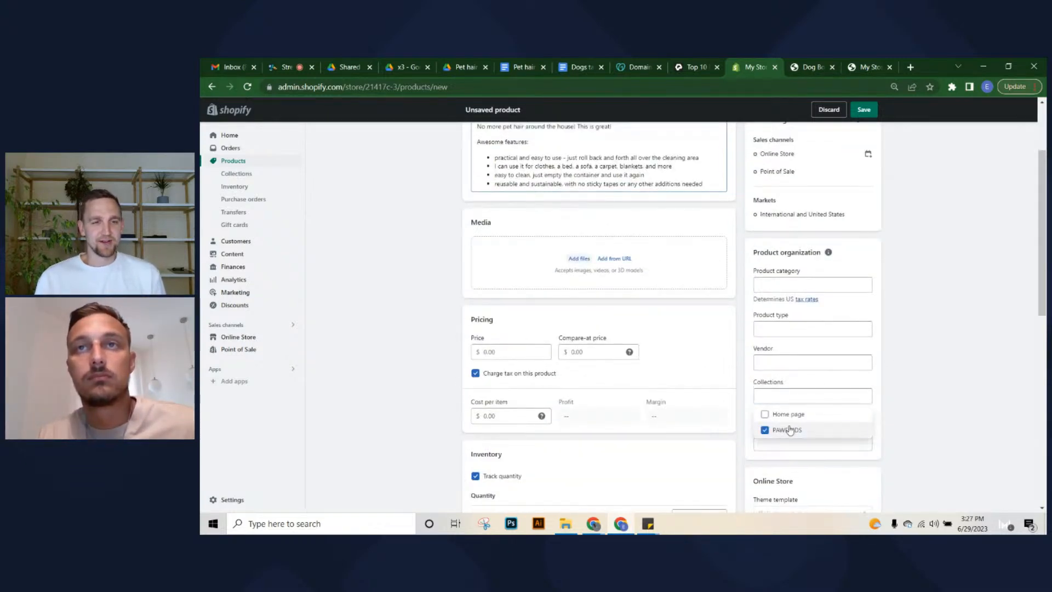
pyautogui.click(926, 327)
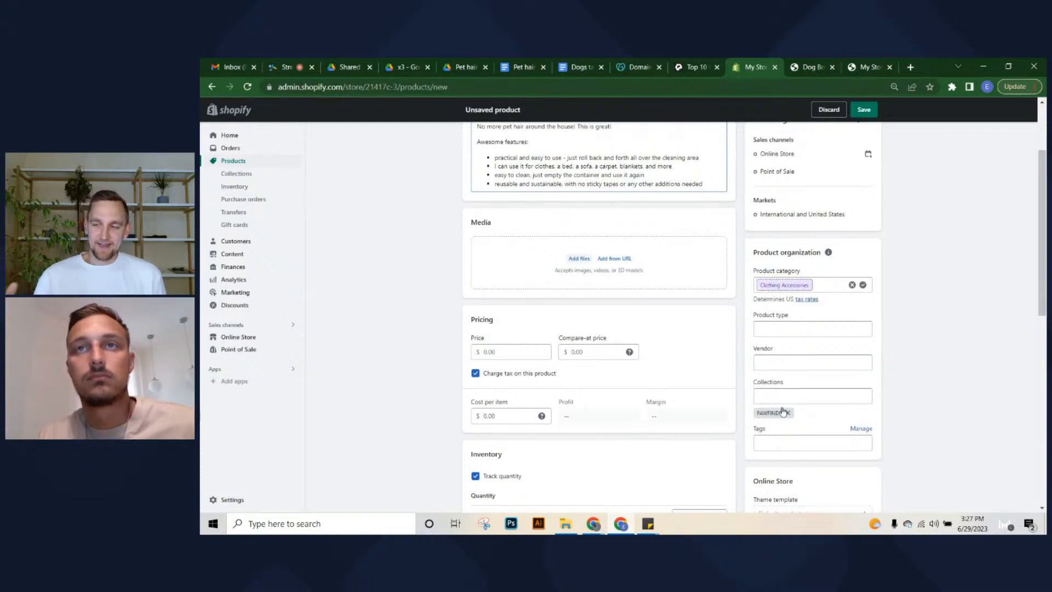
pyautogui.click(512, 353)
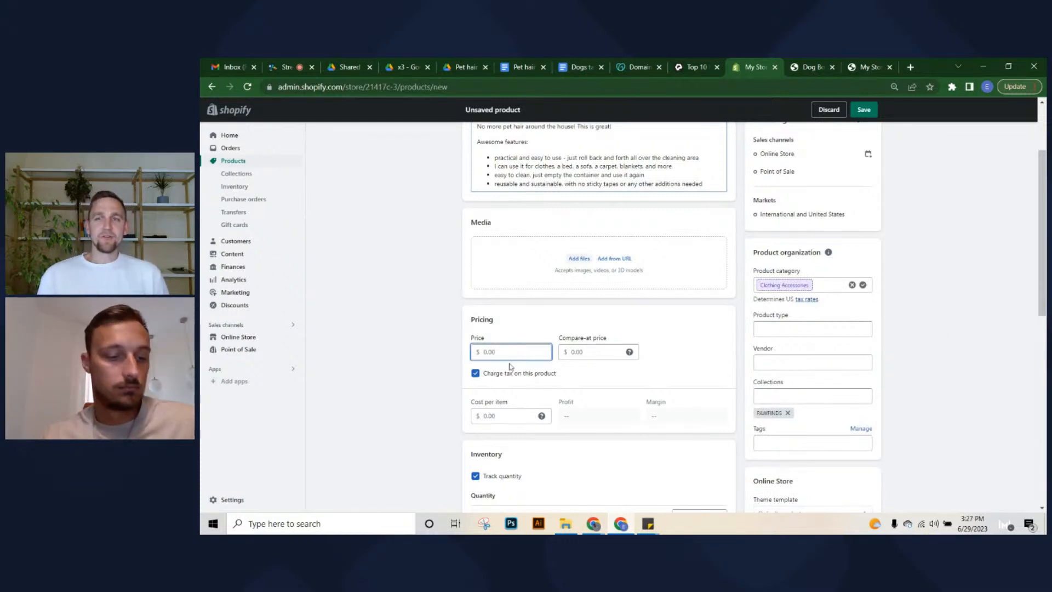
pyautogui.write('9')
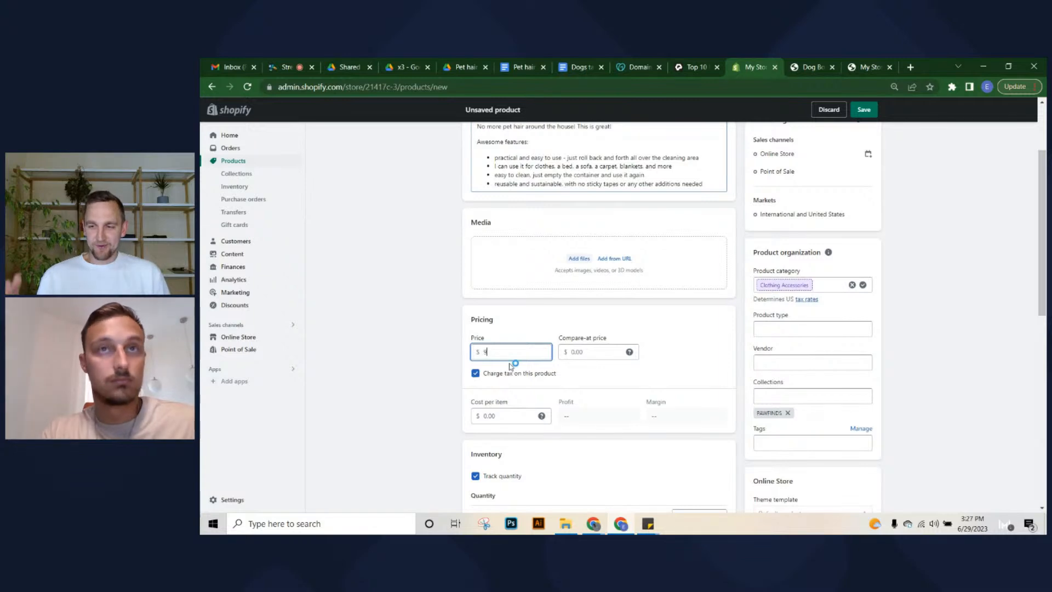
pyautogui.click(405, 348)
# Turn off inventory quantity tracking for the Pet Hair Removal product
pyautogui.scroll(-3, 462, 394)
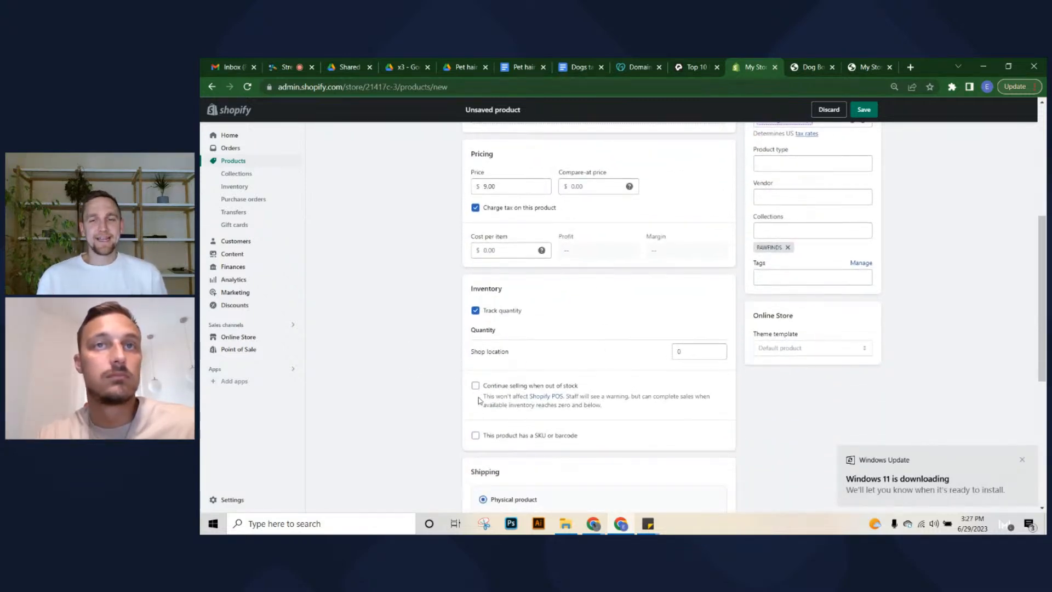
pyautogui.click(475, 311)
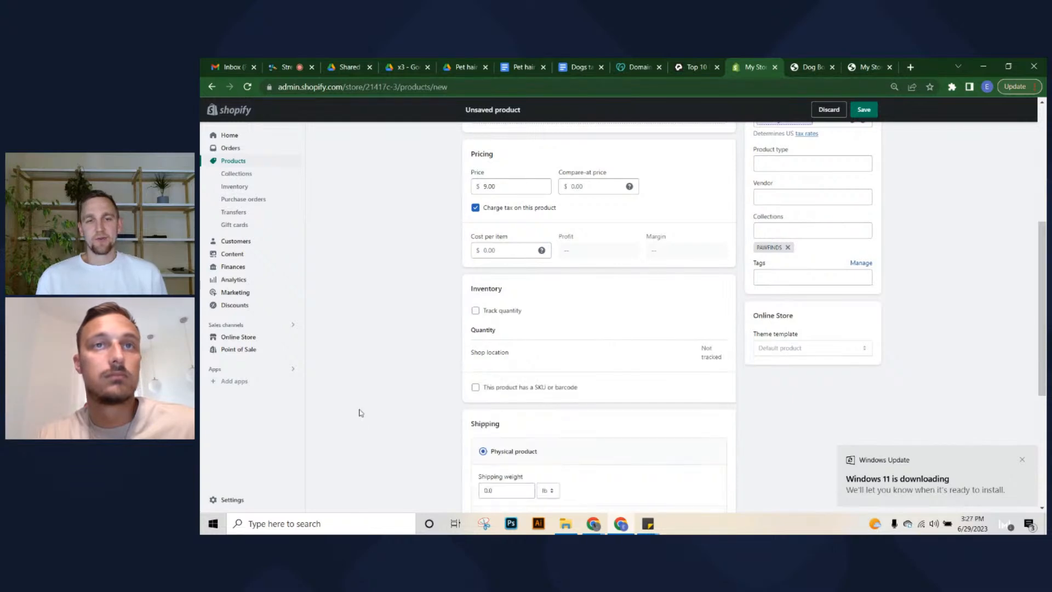
pyautogui.scroll(-3, 384, 401)
pyautogui.scroll(-2, 447, 387)
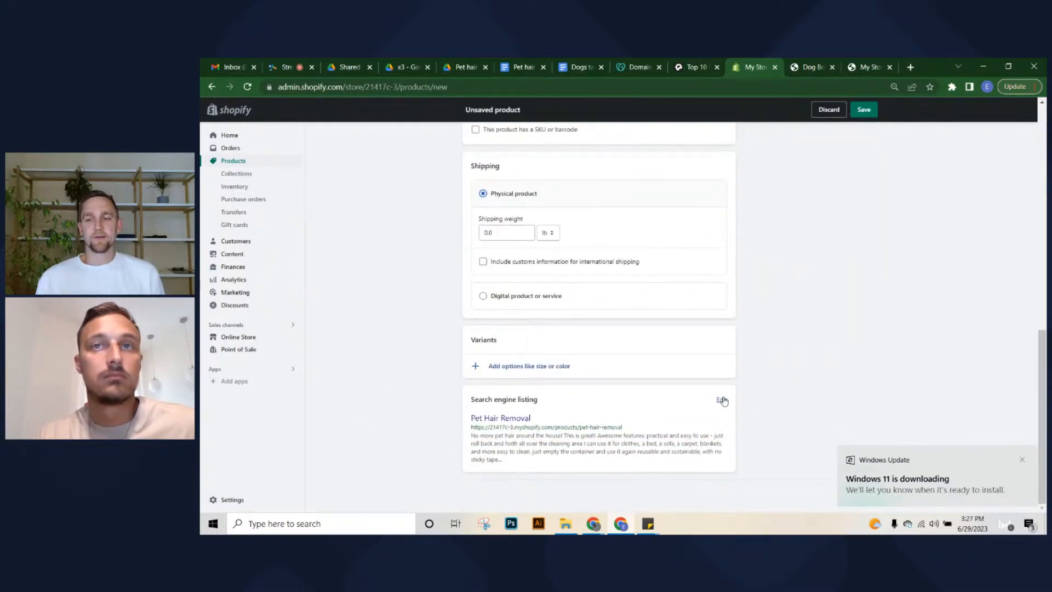
# Cut the meta description down to its first sentence and save the product
pyautogui.click(722, 400)
pyautogui.scroll(-3, 619, 433)
pyautogui.click(680, 366)
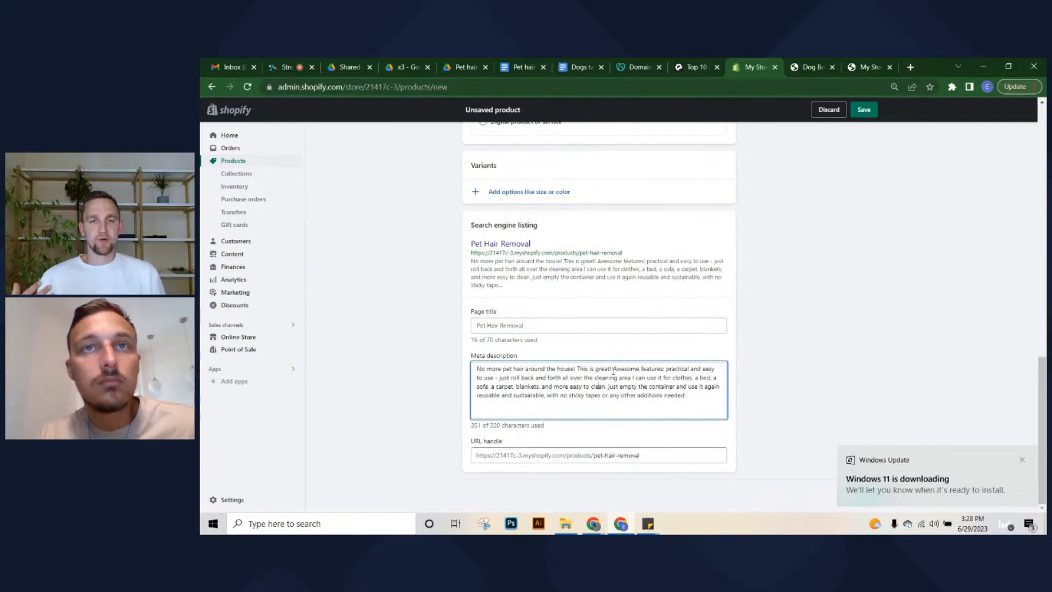
pyautogui.moveTo(613, 370); pyautogui.dragTo(736, 407)
pyautogui.click(586, 360)
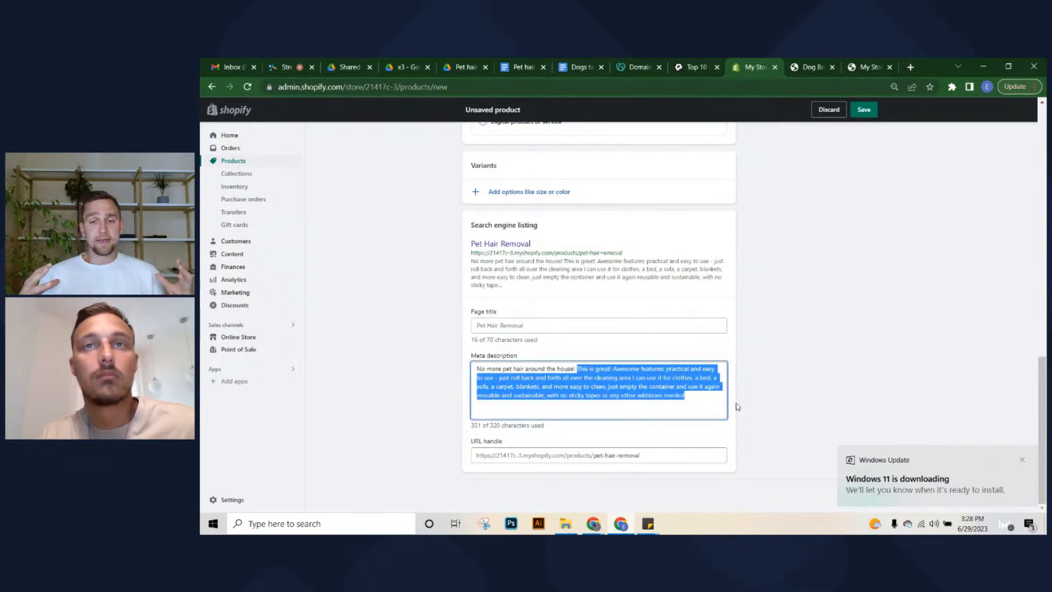
pyautogui.press('BackSpace')
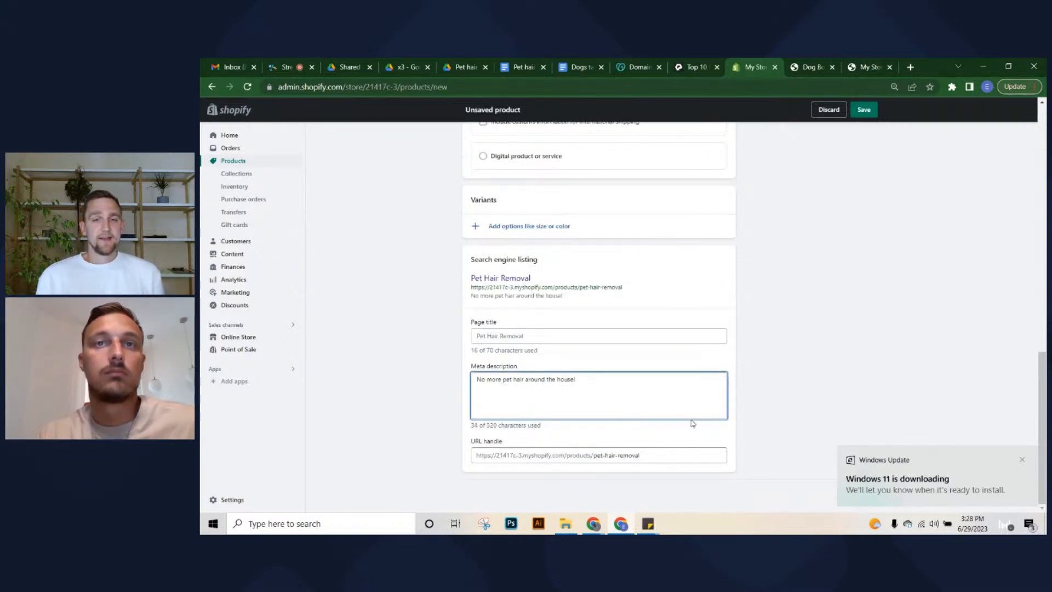
pyautogui.click(792, 362)
pyautogui.click(864, 109)
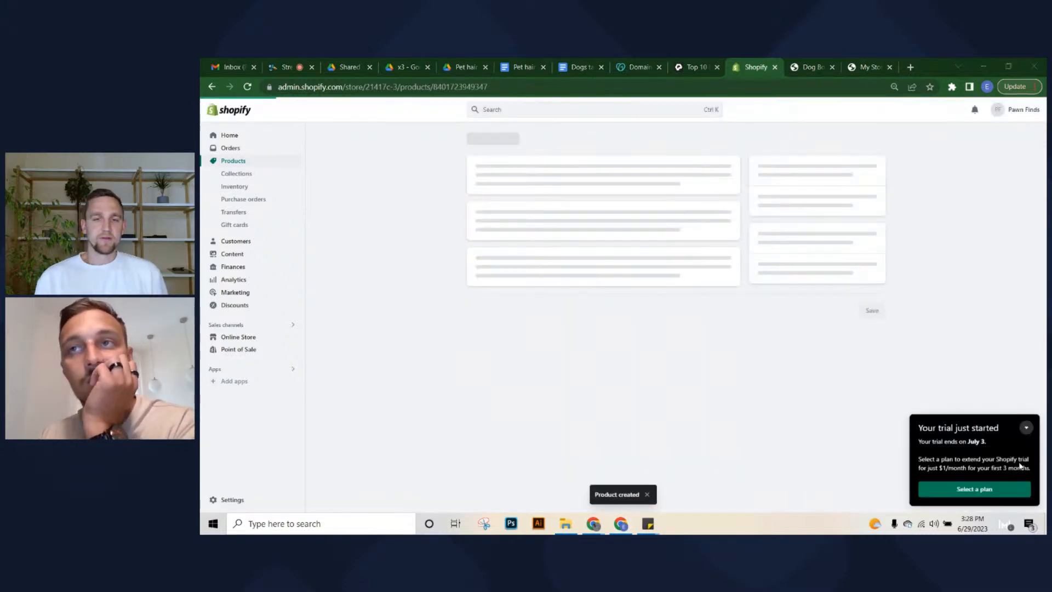
# Collapse the trial-started notice and review the saved Pet Hair Removal page
pyautogui.click(1018, 428)
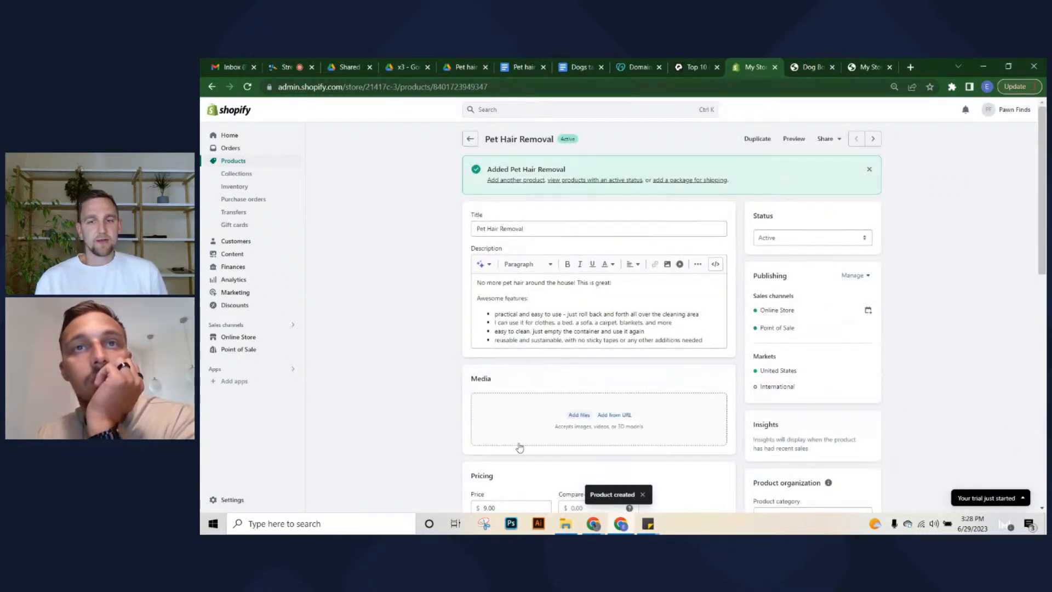
pyautogui.scroll(-2, 438, 466)
pyautogui.scroll(-5, 492, 431)
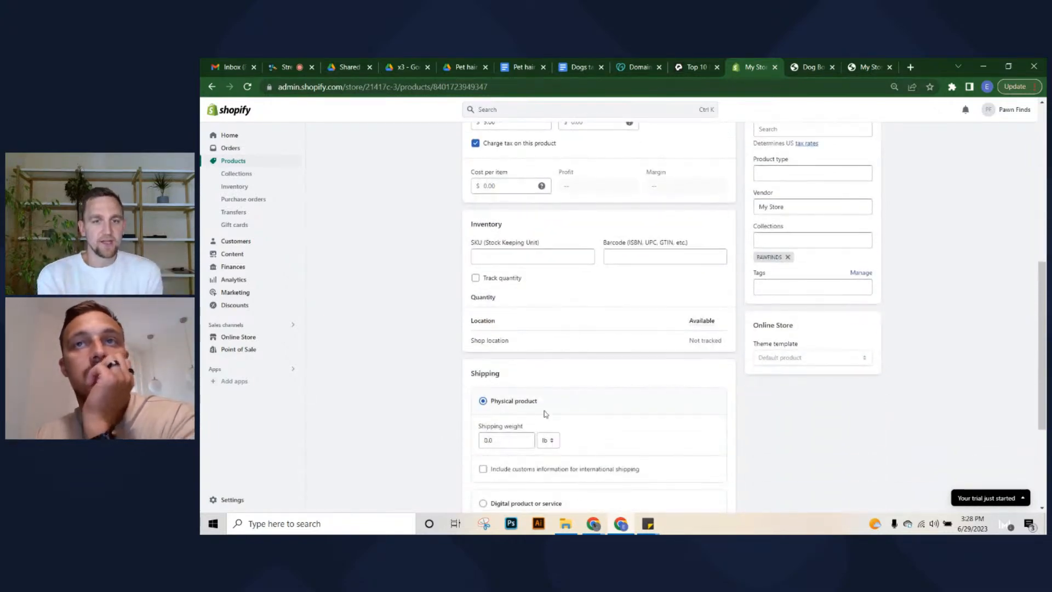
pyautogui.scroll(5, 542, 411)
pyautogui.click(465, 67)
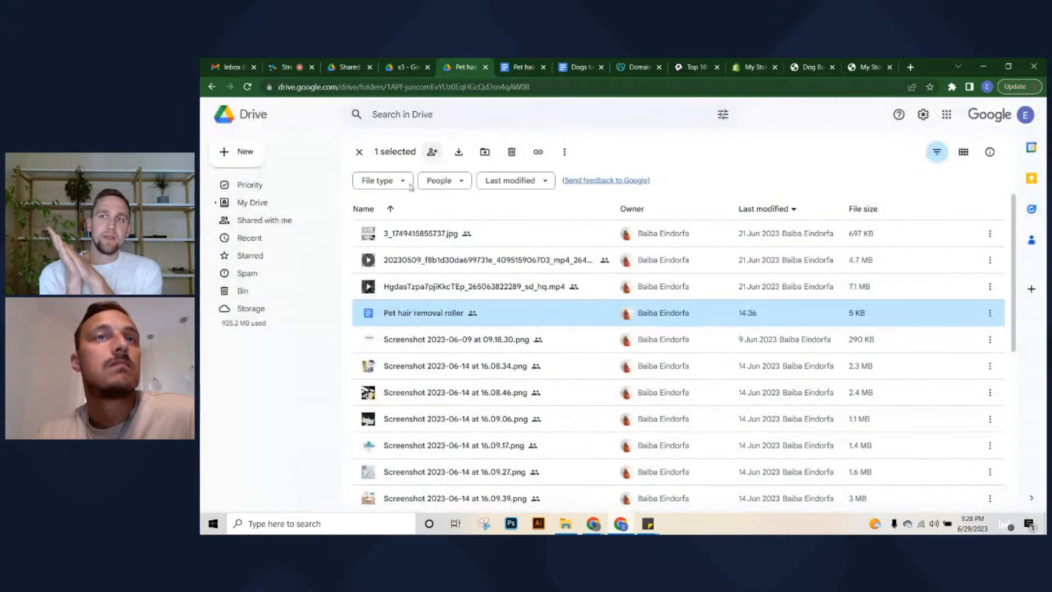
pyautogui.click(406, 67)
pyautogui.press('Escape')
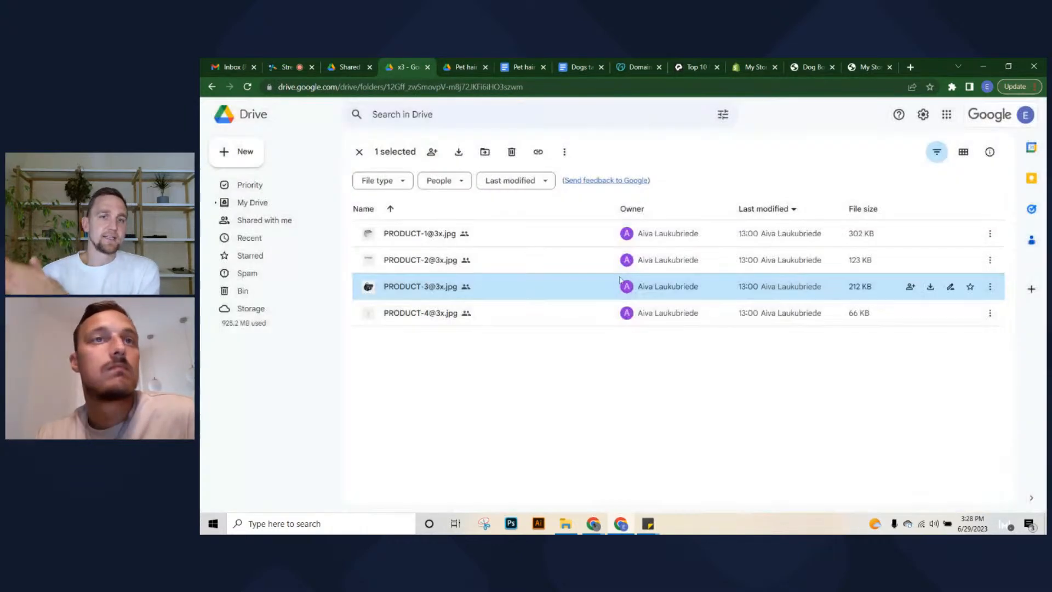
pyautogui.click(511, 320)
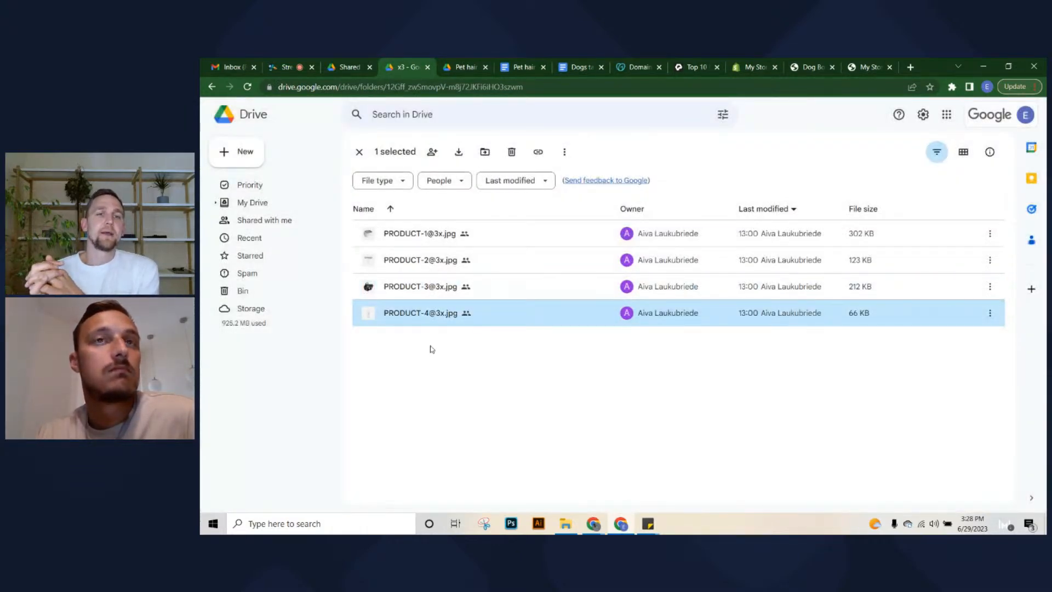
pyautogui.doubleClick(494, 321)
pyautogui.press('Escape')
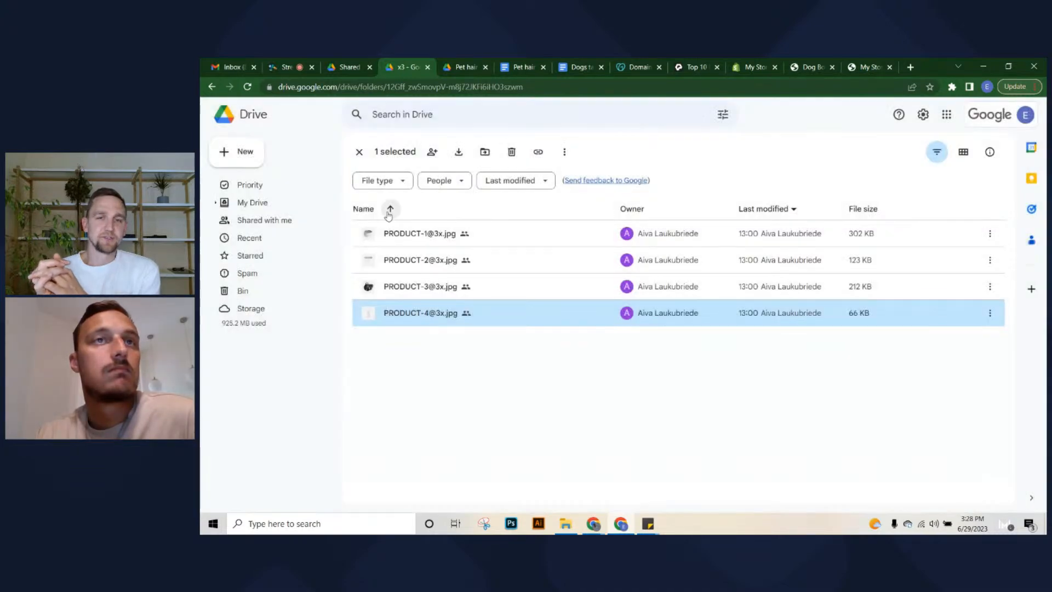
pyautogui.doubleClick(526, 255)
pyautogui.click(1030, 115)
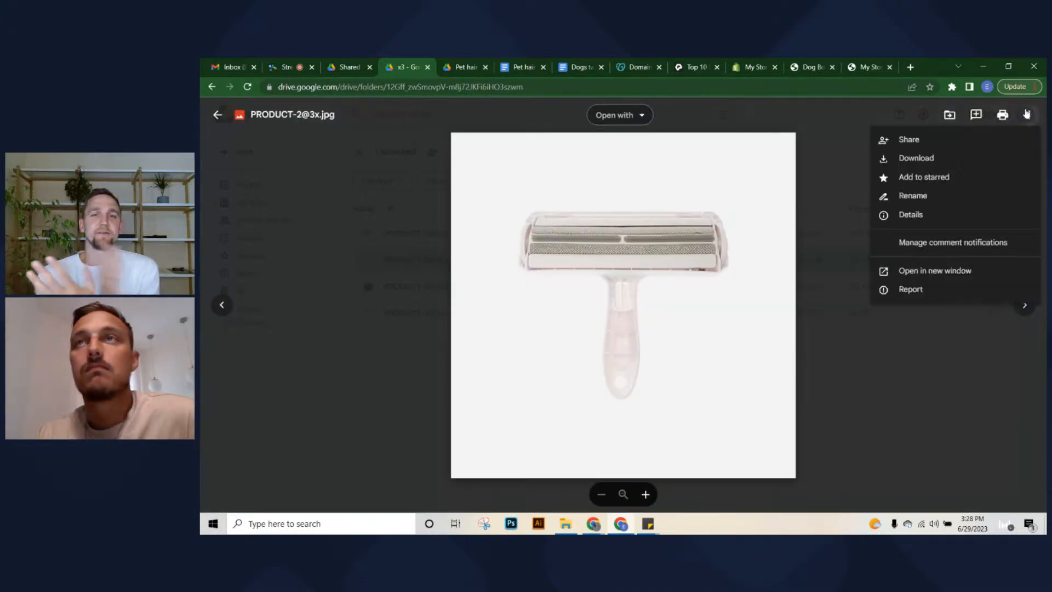
pyautogui.click(934, 160)
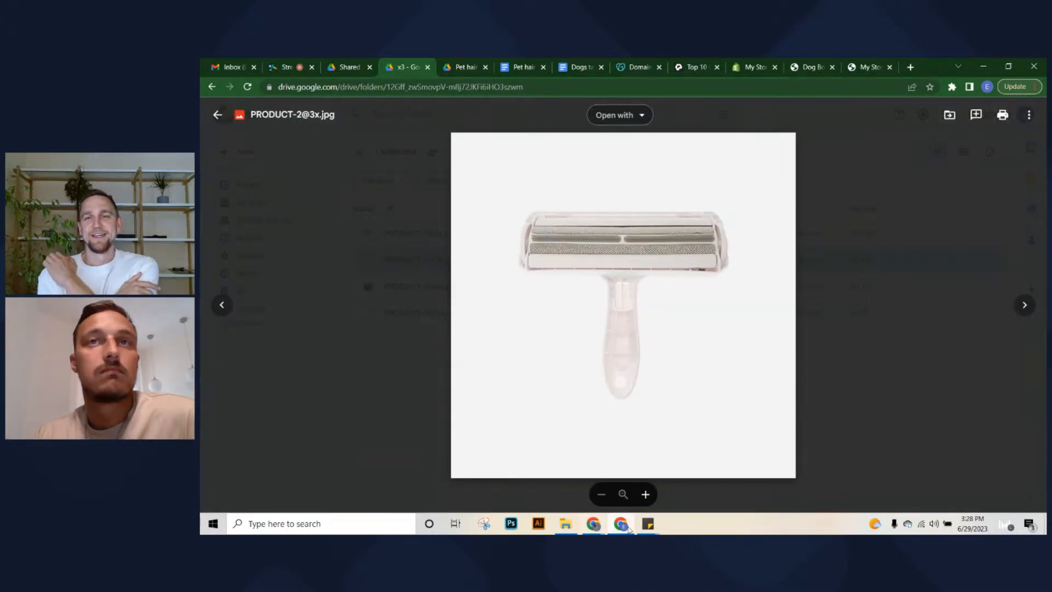
pyautogui.click(751, 66)
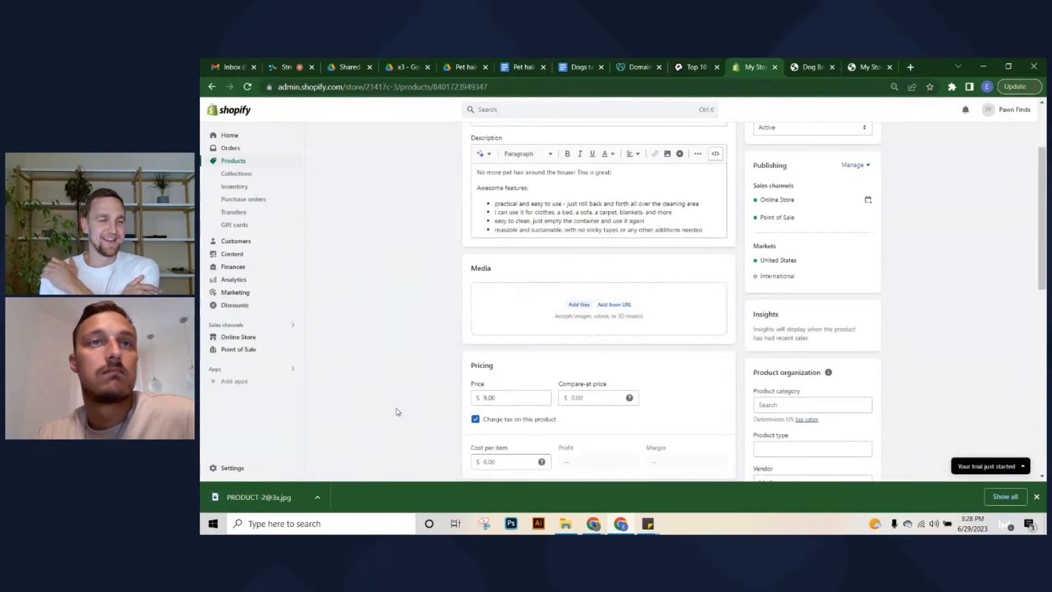
pyautogui.moveTo(282, 488); pyautogui.dragTo(614, 324)
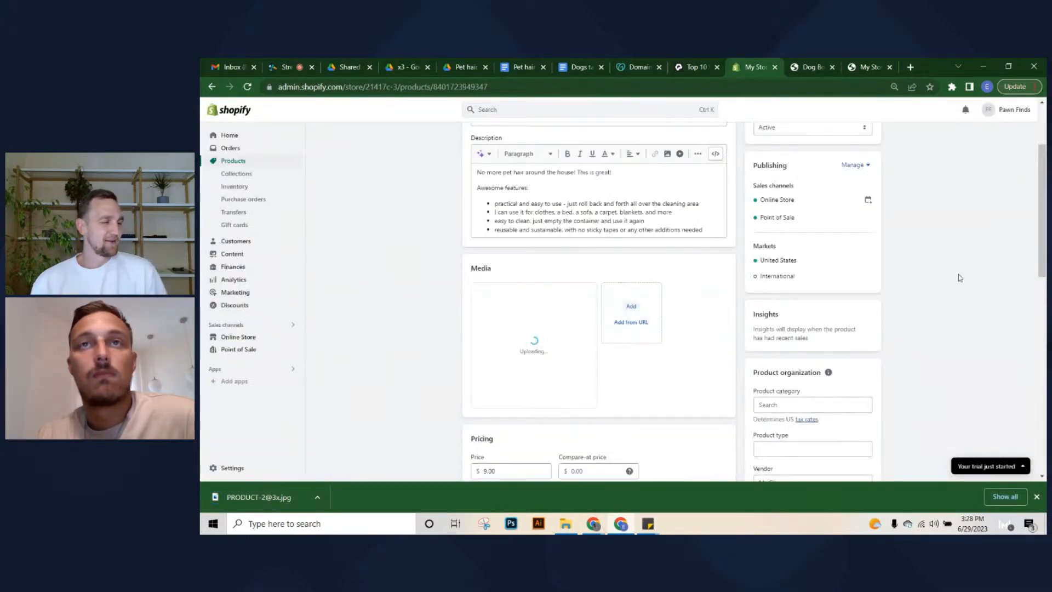
pyautogui.click(1037, 496)
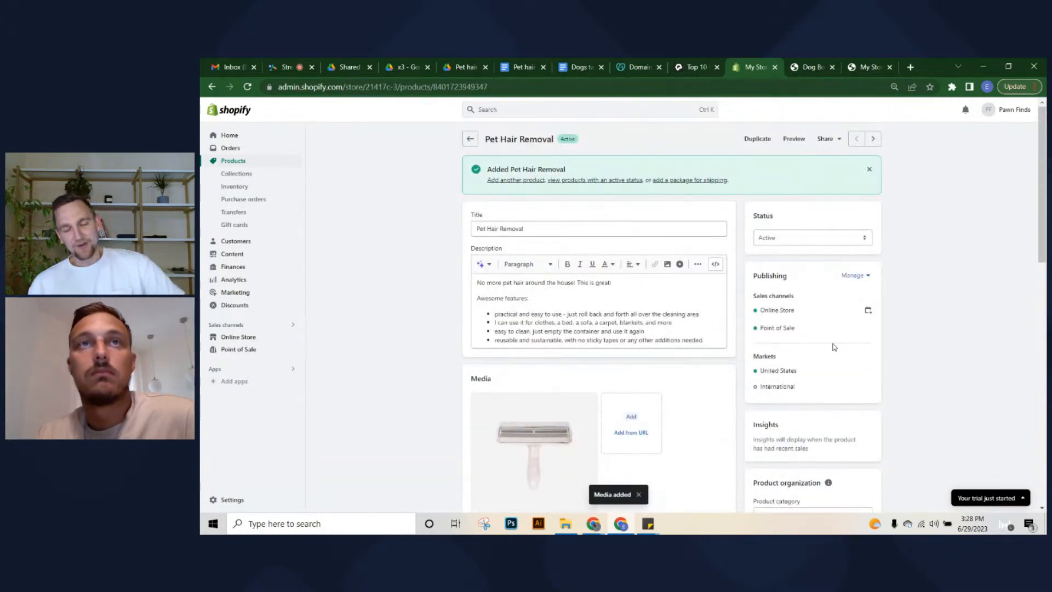
pyautogui.scroll(-10, 833, 345)
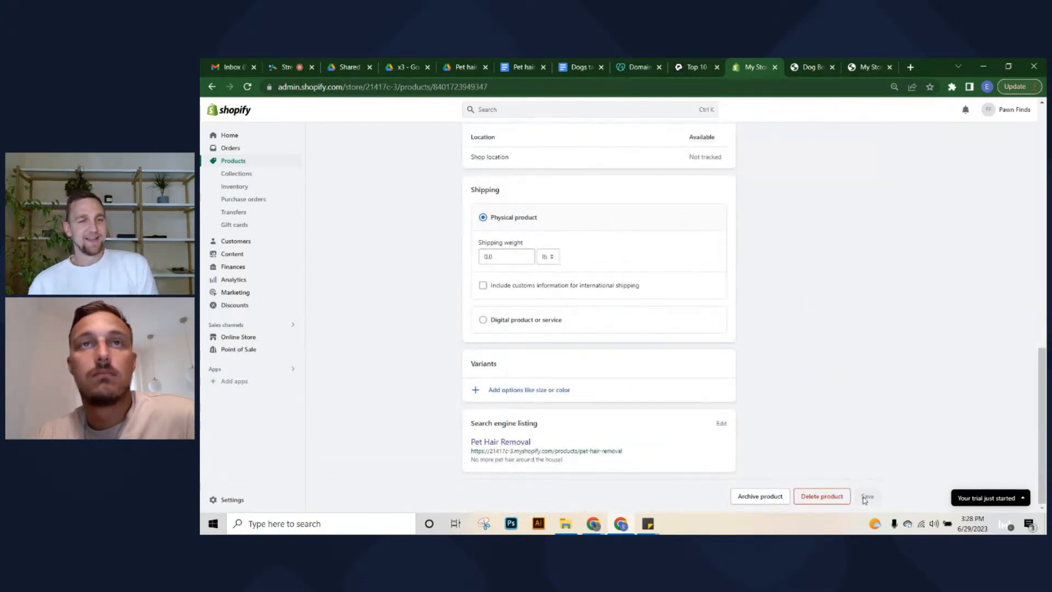
pyautogui.scroll(8, 844, 406)
pyautogui.scroll(3, 661, 311)
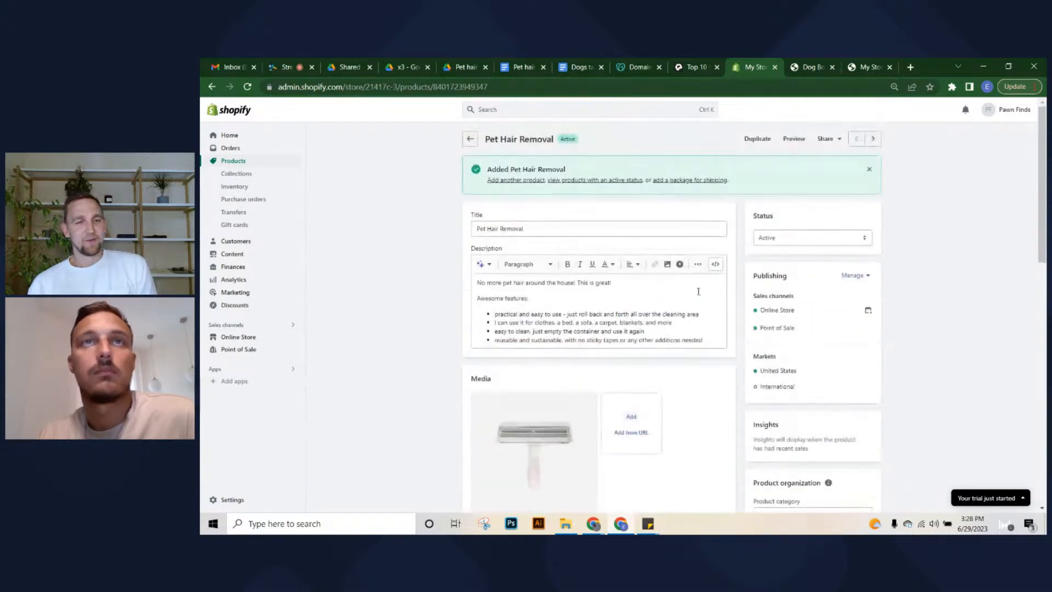
pyautogui.click(261, 161)
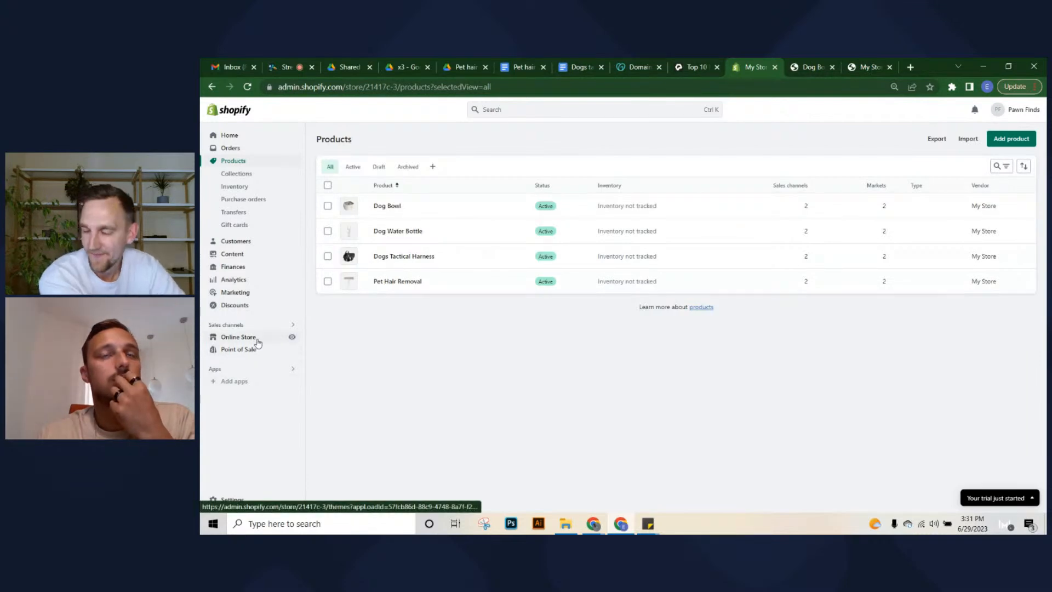
# In store settings, rename the store from My Store to Pawfinds
pyautogui.click(230, 137)
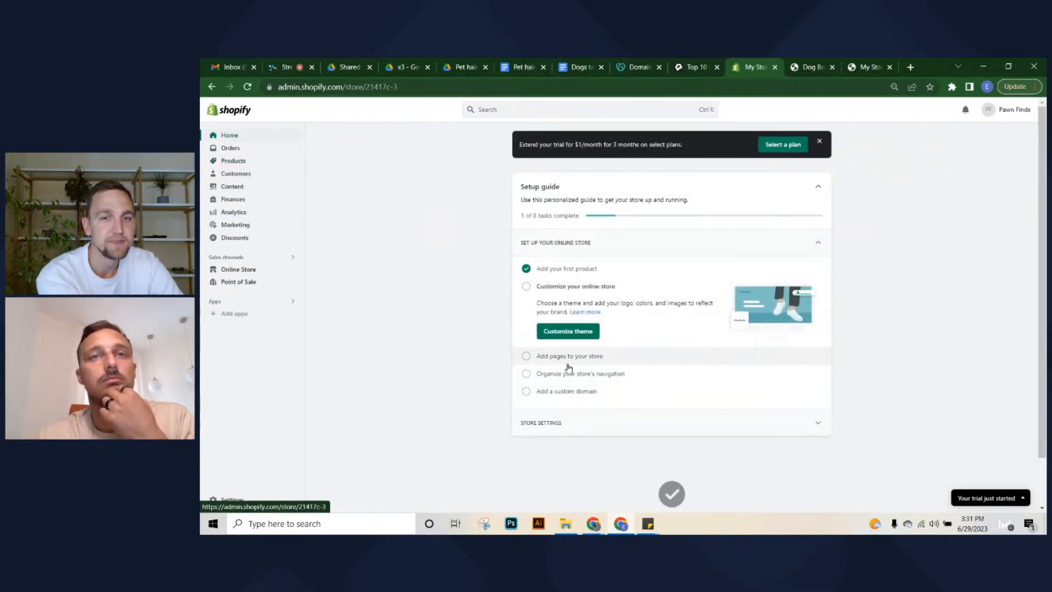
pyautogui.click(233, 499)
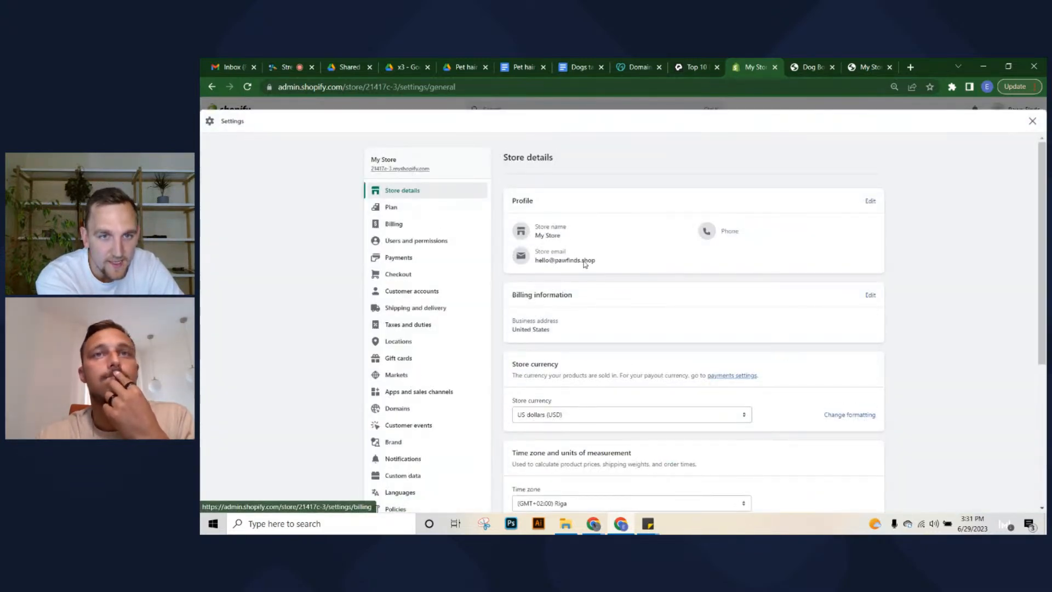
pyautogui.click(870, 201)
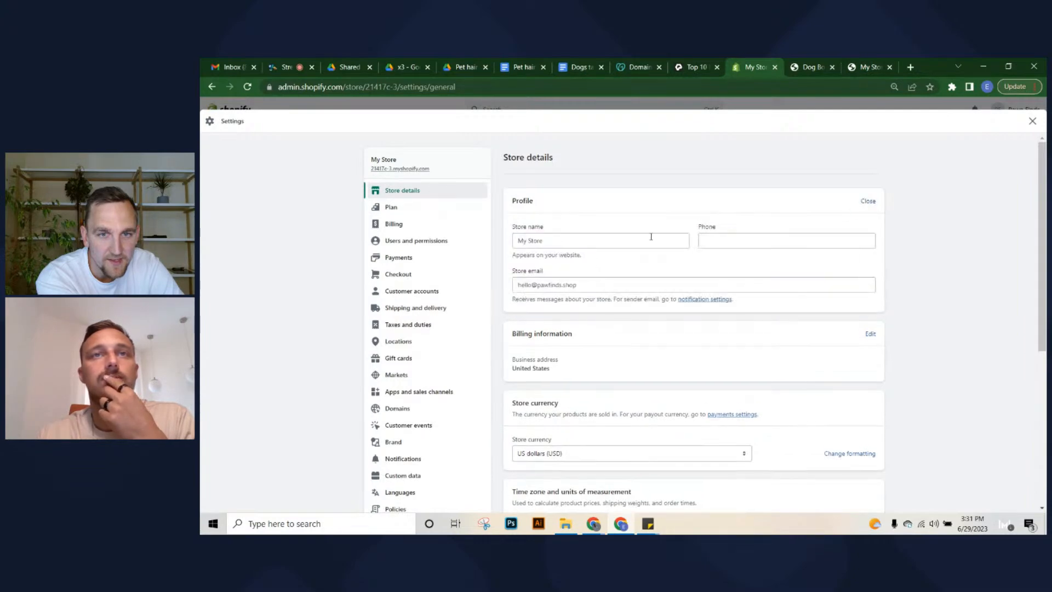
pyautogui.tripleClick(650, 237)
pyautogui.write('Pawsto')
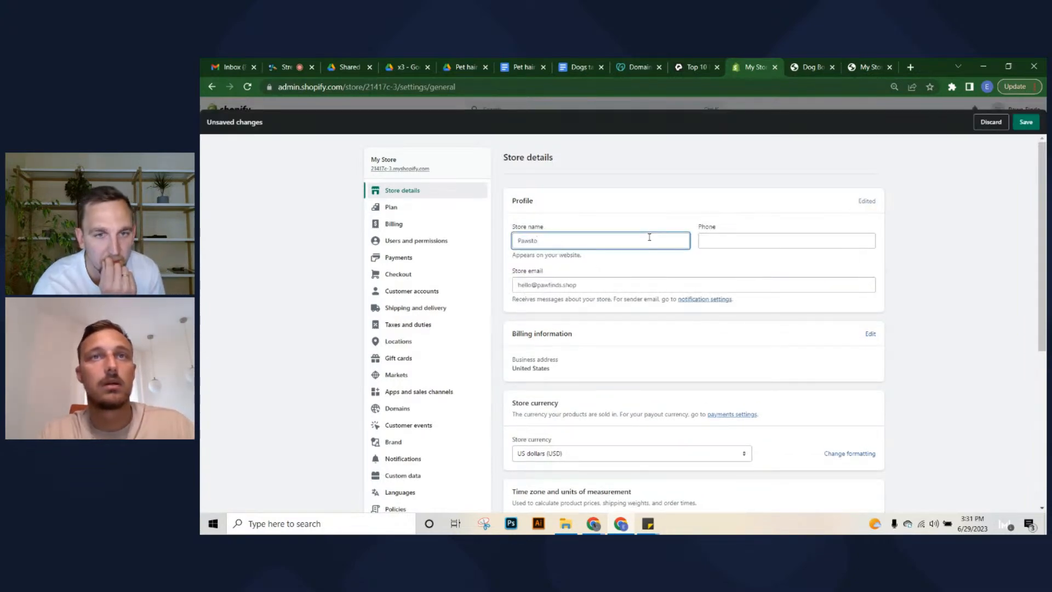
pyautogui.press('BackSpace')
pyautogui.press('BackSpace')
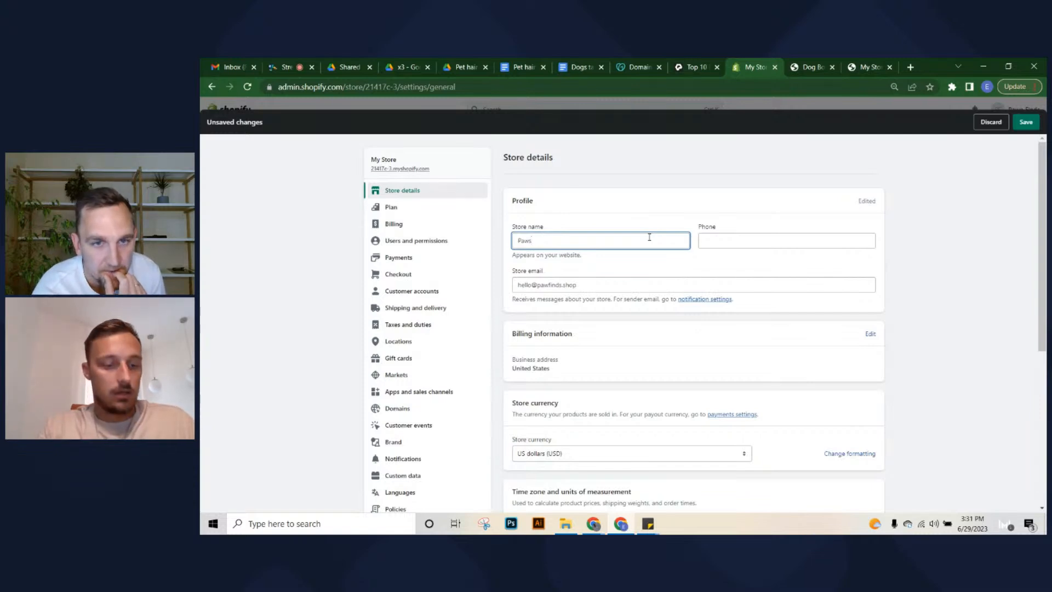
pyautogui.press('BackSpace')
pyautogui.write('finds')
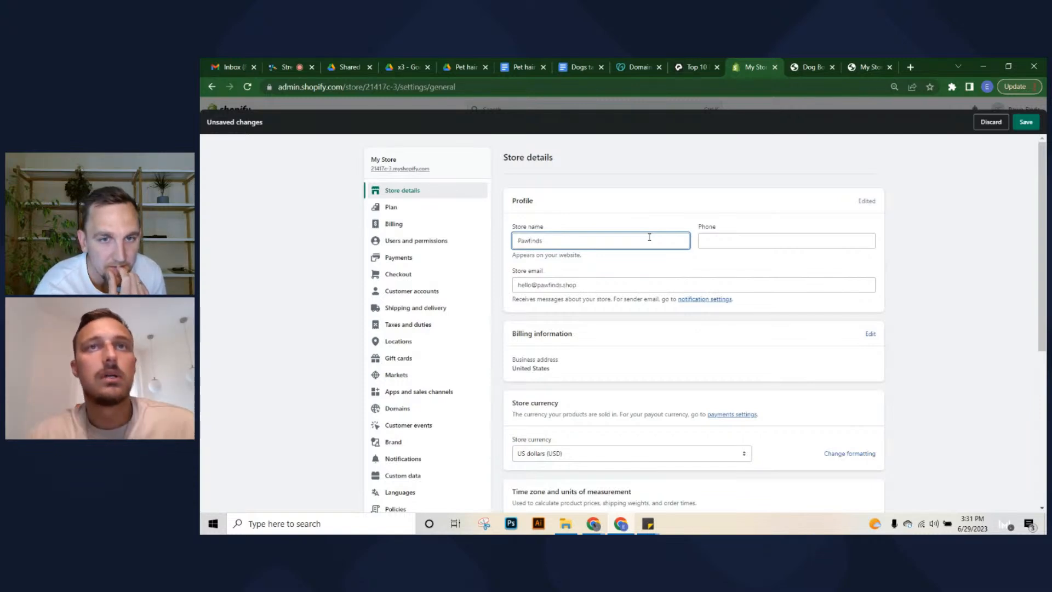
pyautogui.click(692, 274)
# Set the store currency to euros (EUR), save, and close Settings
pyautogui.scroll(-3, 704, 329)
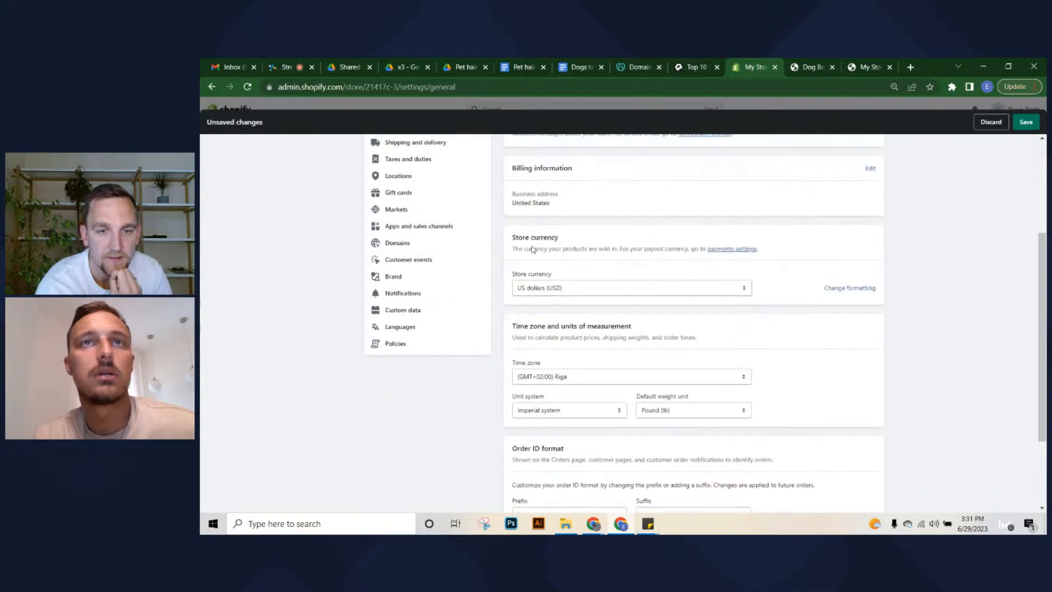
pyautogui.click(633, 289)
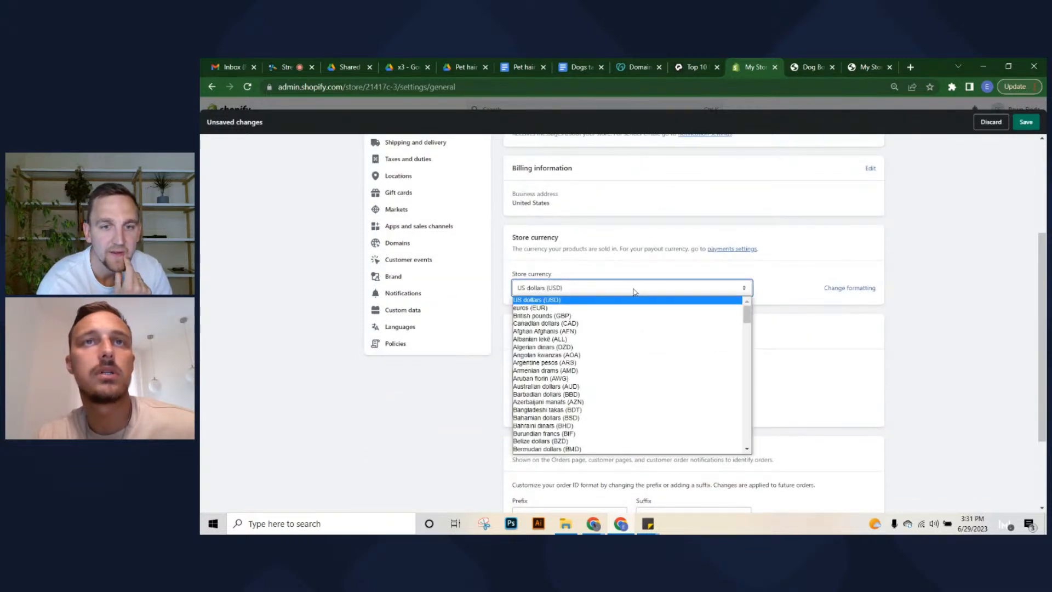
pyautogui.click(545, 307)
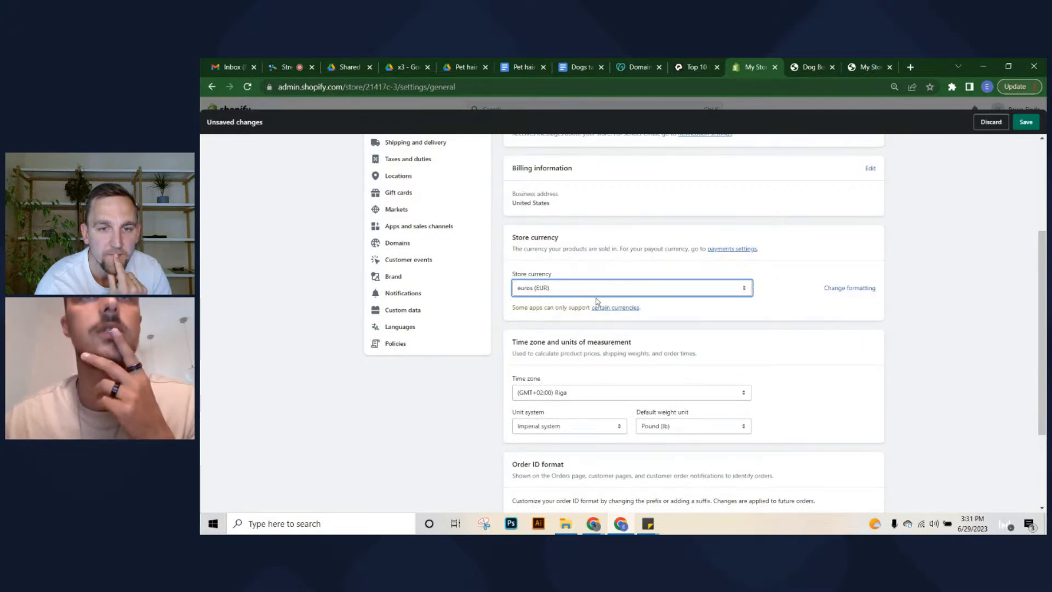
pyautogui.scroll(-2, 600, 305)
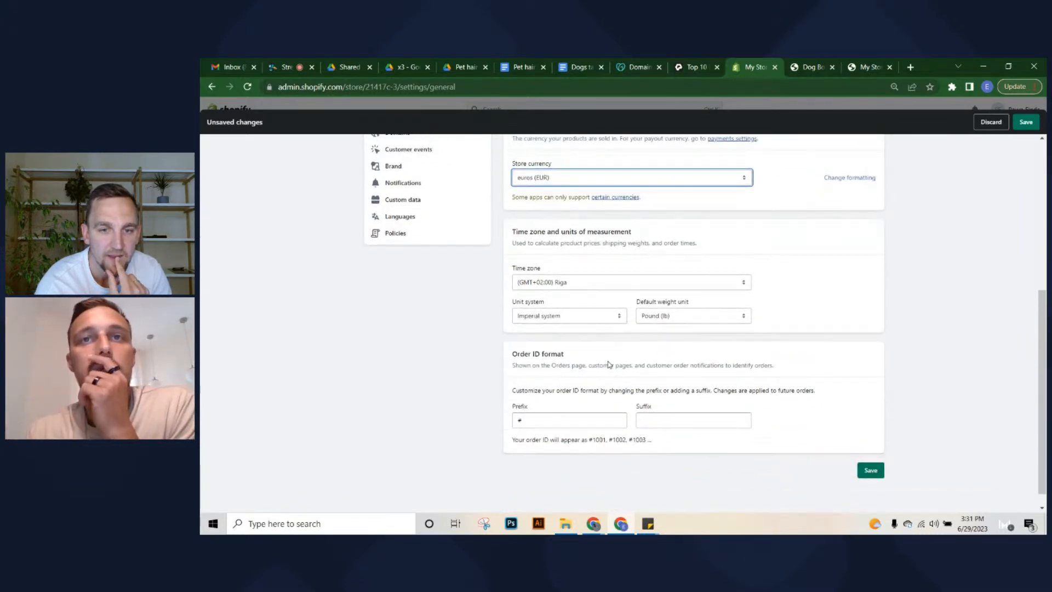
pyautogui.scroll(2, 685, 296)
pyautogui.scroll(-2, 676, 235)
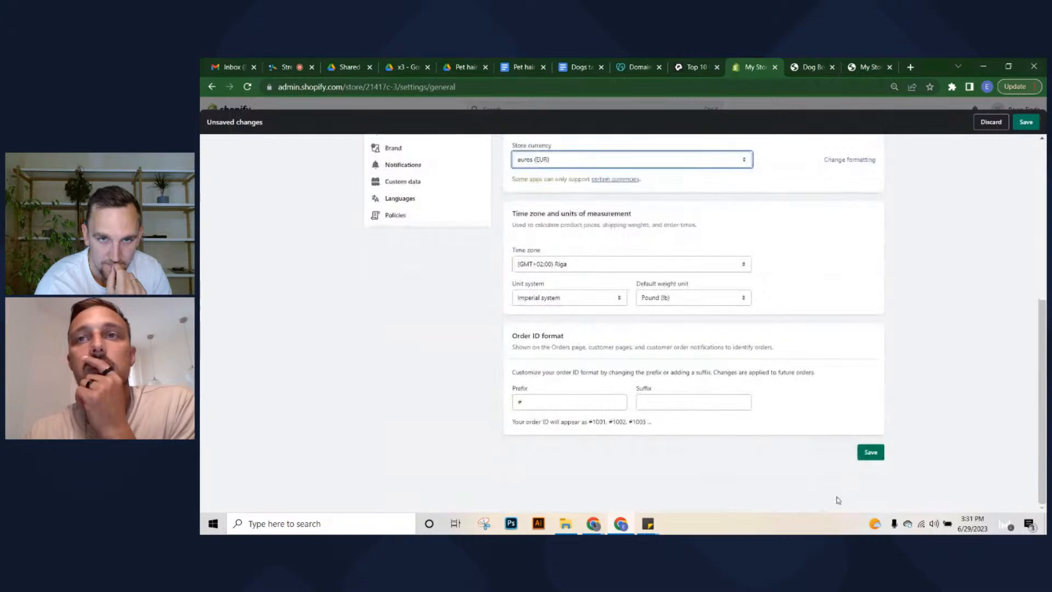
pyautogui.click(866, 453)
pyautogui.scroll(5, 631, 361)
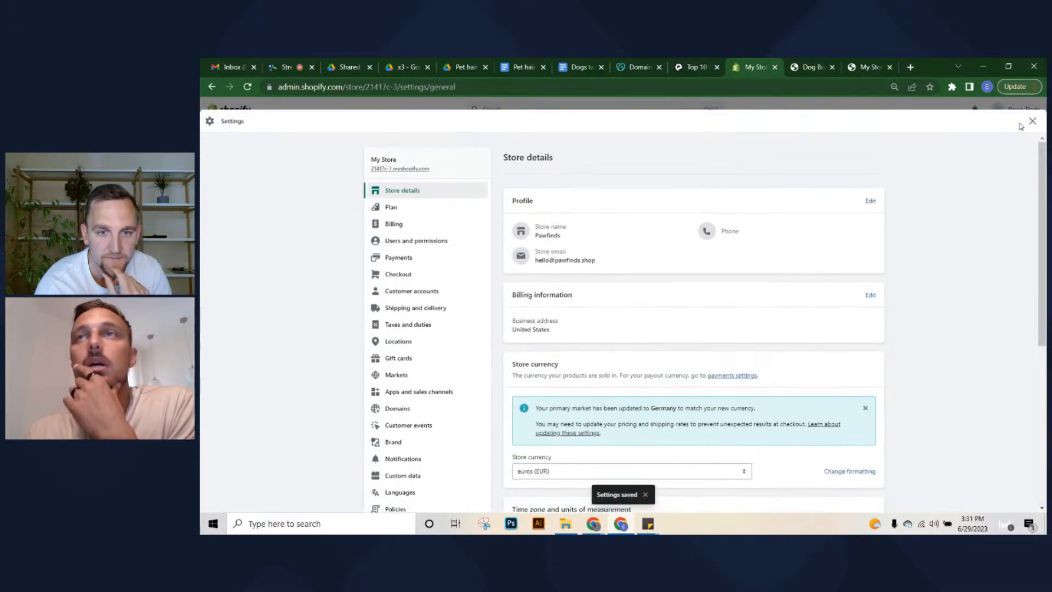
pyautogui.click(1031, 122)
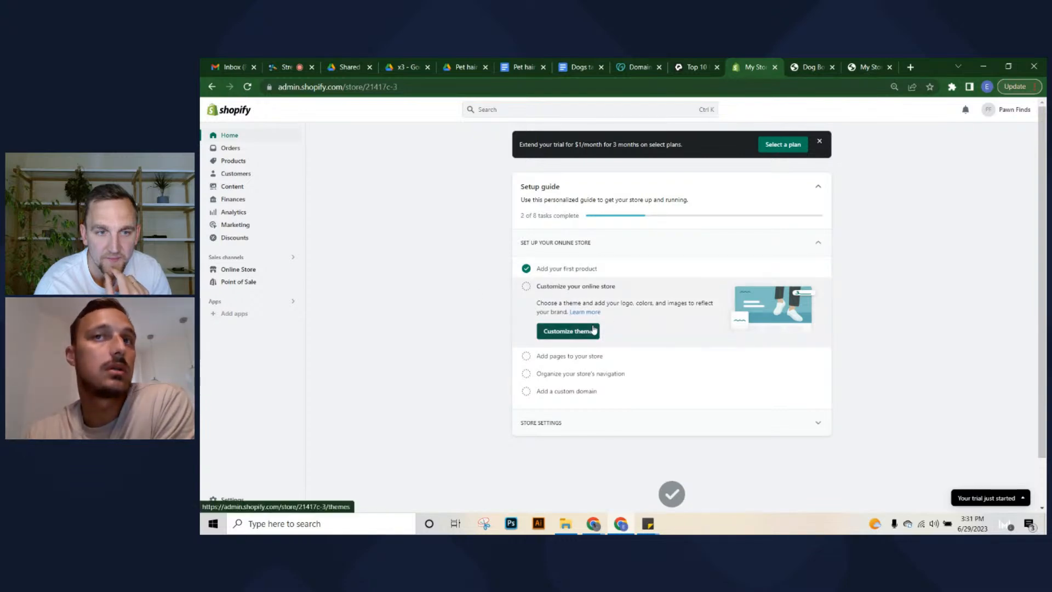
# Open Online Store > Themes to view the current Dawn theme on the password-protected store
pyautogui.click(257, 270)
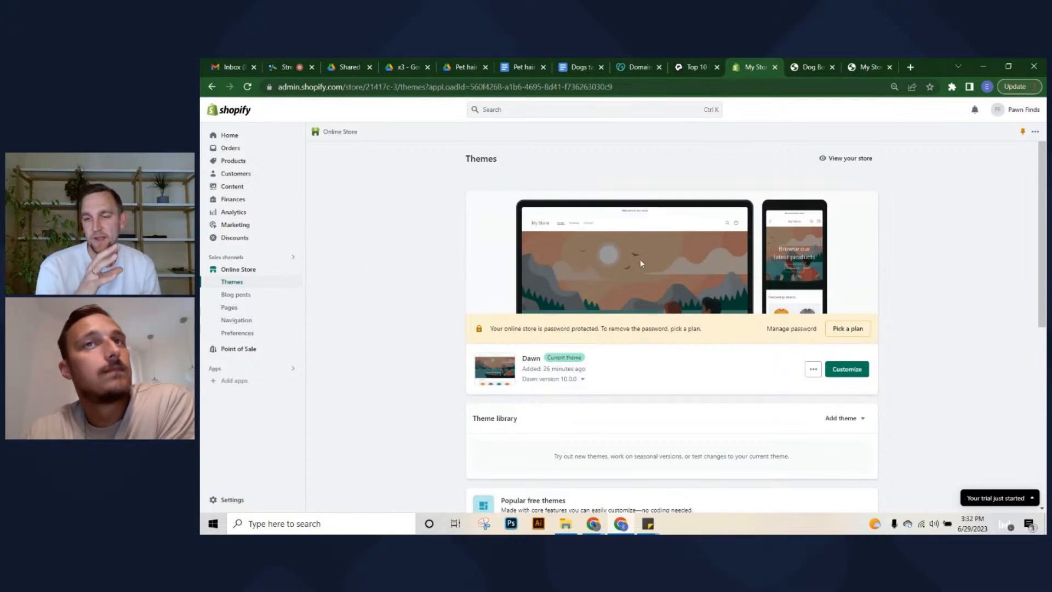
pyautogui.moveTo(462, 158); pyautogui.dragTo(500, 164)
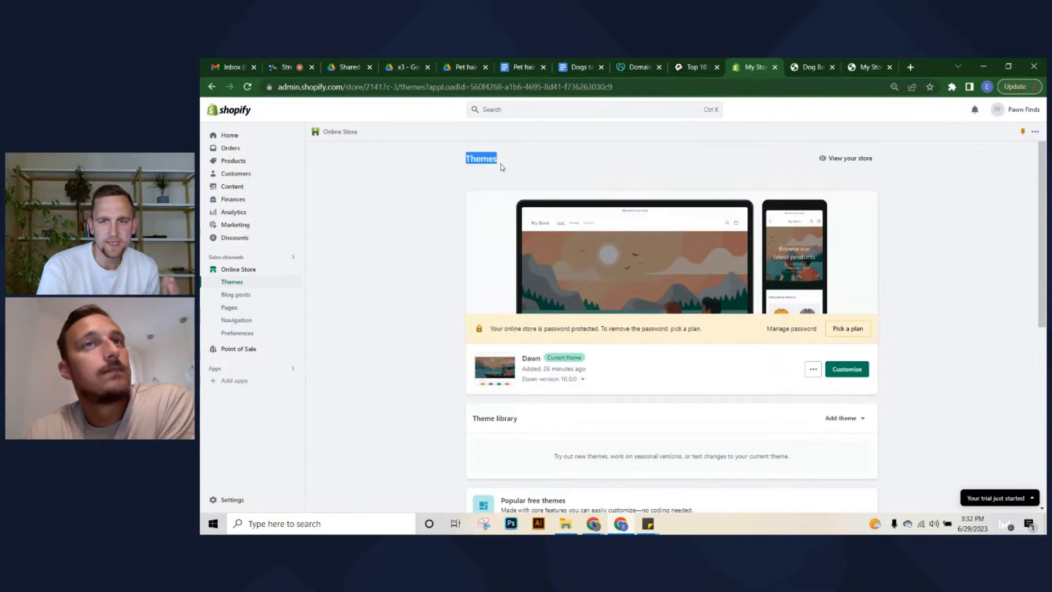
pyautogui.click(501, 167)
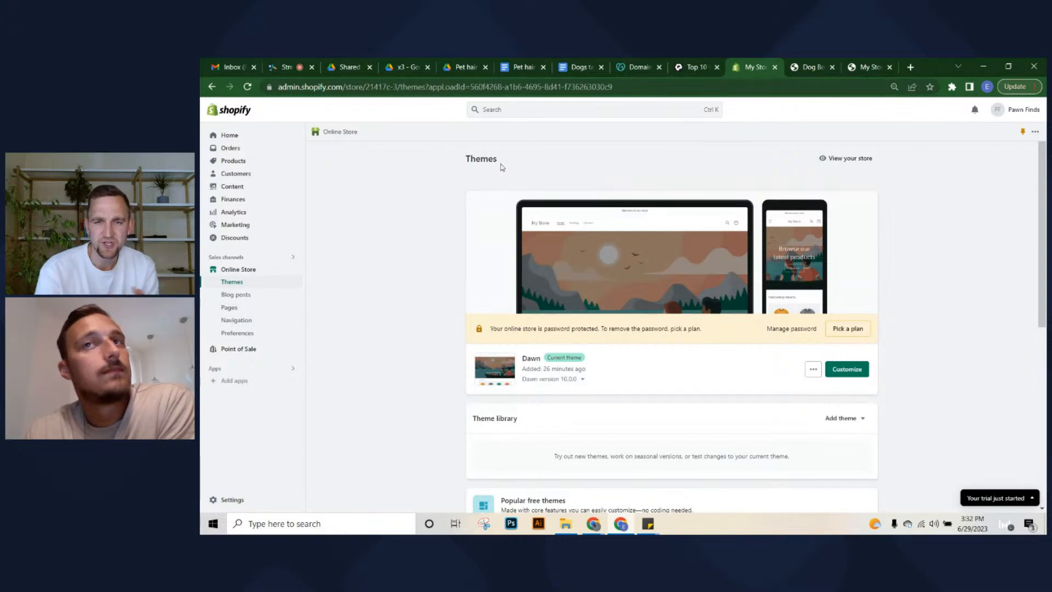
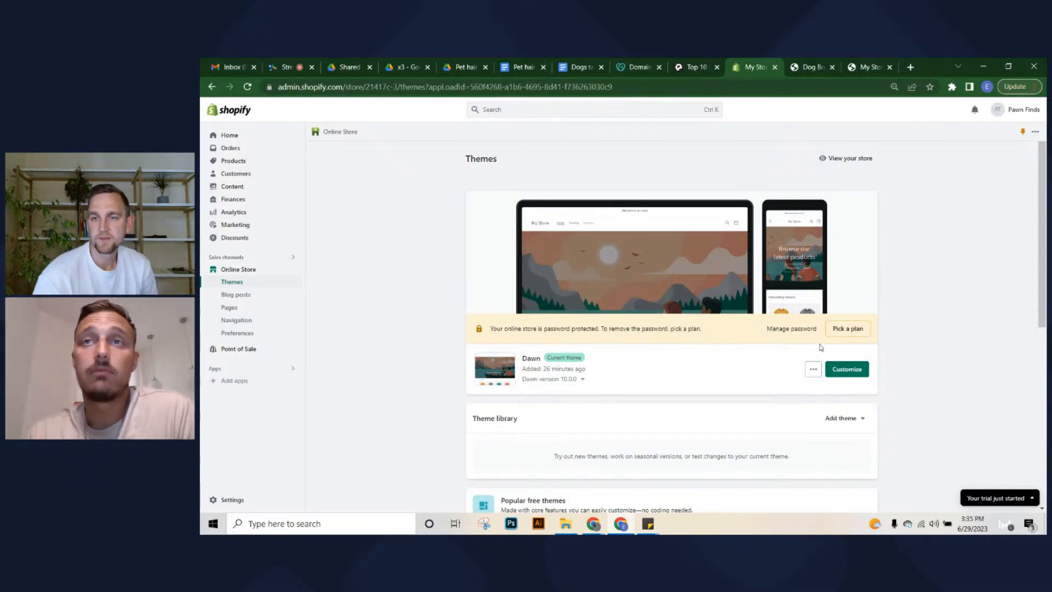
# Open the Dawn theme editor and scroll through the 'Browse our latest products' banner and featured products
pyautogui.click(838, 375)
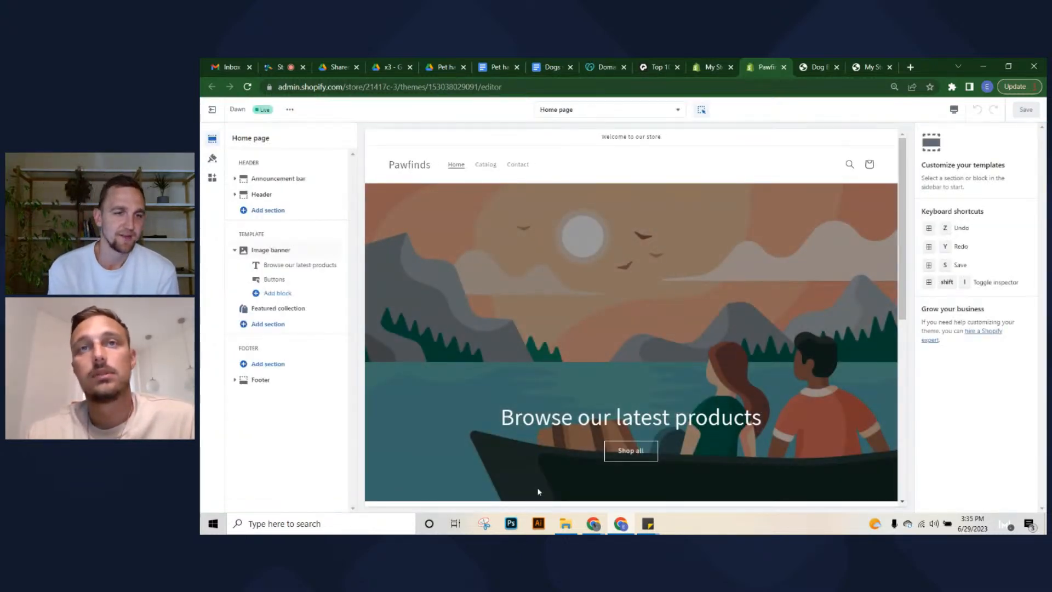
pyautogui.scroll(-5, 597, 336)
pyautogui.scroll(5, 605, 331)
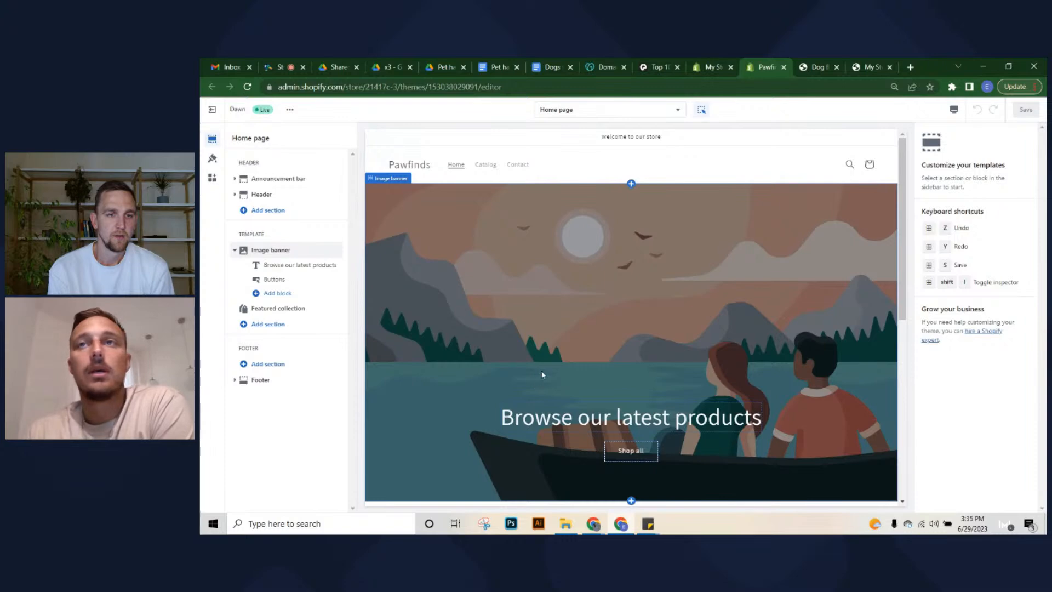
pyautogui.scroll(-3, 542, 373)
pyautogui.scroll(-3, 542, 374)
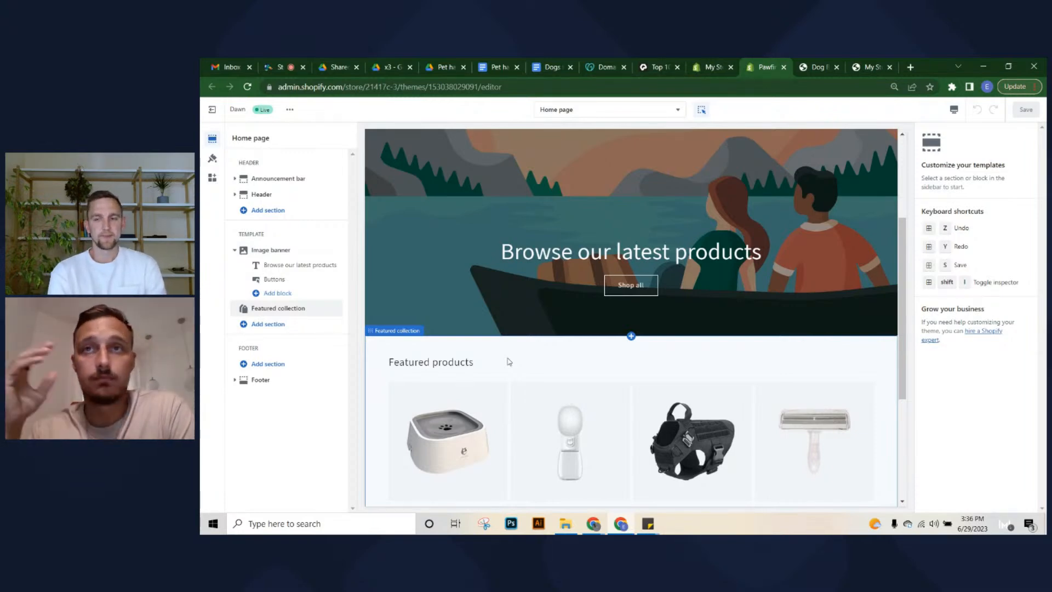
pyautogui.scroll(-2, 584, 173)
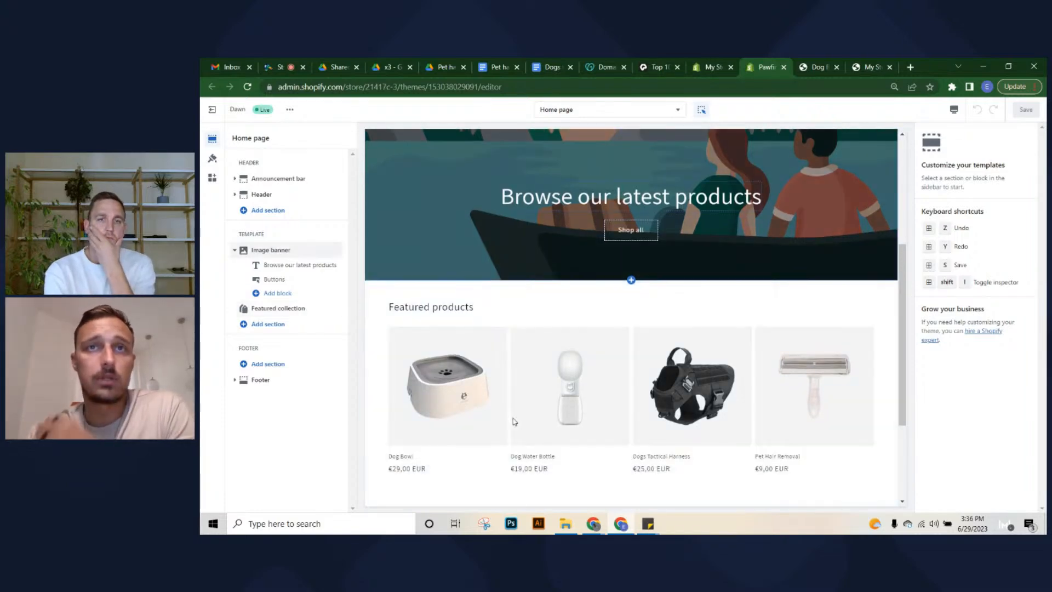
pyautogui.scroll(-3, 514, 423)
pyautogui.scroll(2, 514, 419)
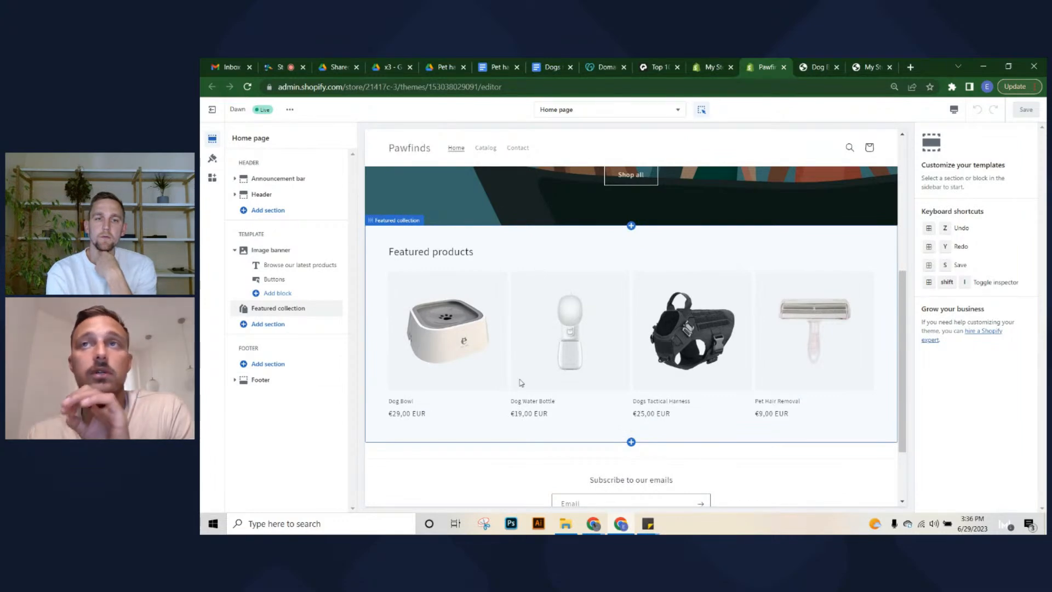
pyautogui.scroll(3, 509, 315)
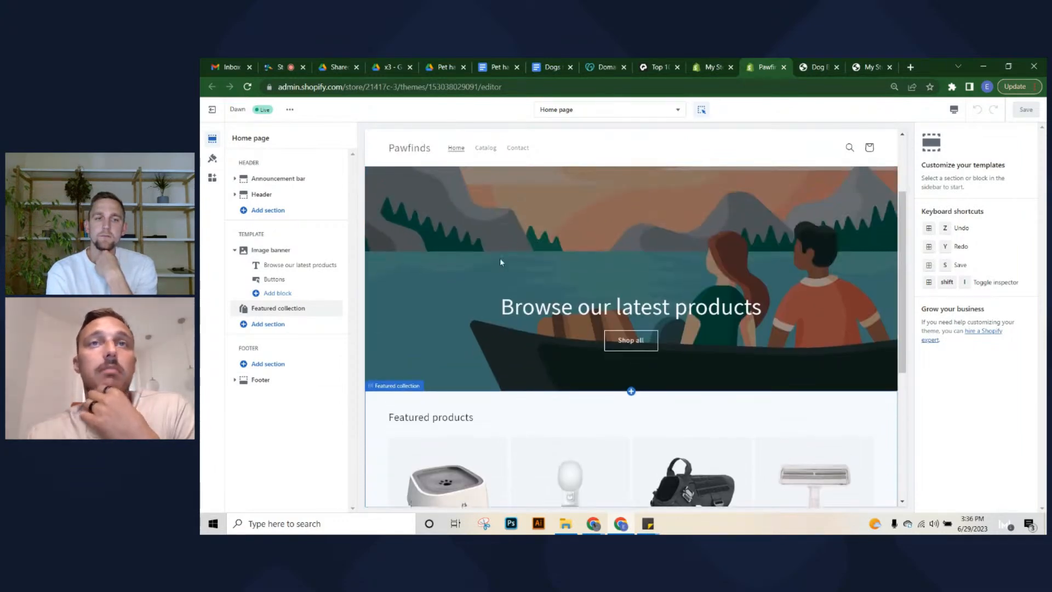
pyautogui.scroll(-1, 493, 244)
pyautogui.scroll(-2, 583, 343)
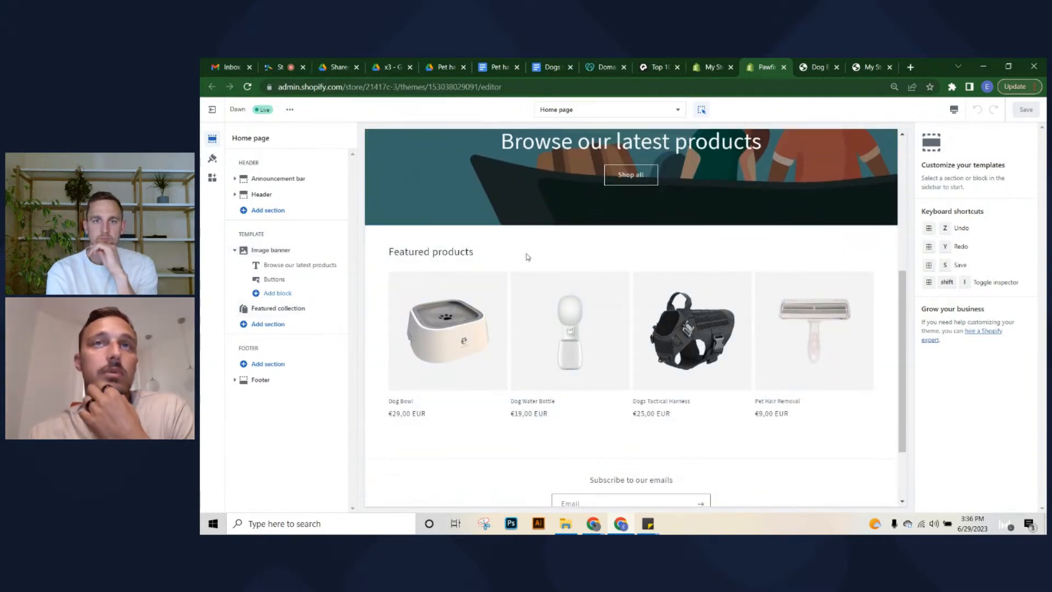
pyautogui.scroll(5, 526, 257)
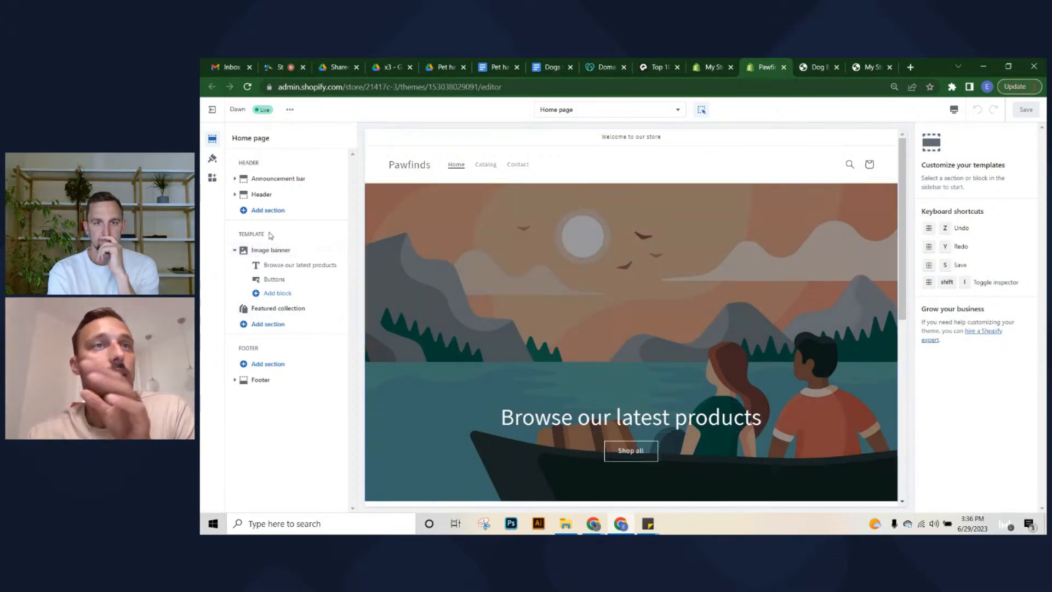
# Inspect the Image banner's heading and Shop all button blocks, then the Featured collection settings
pyautogui.click(249, 251)
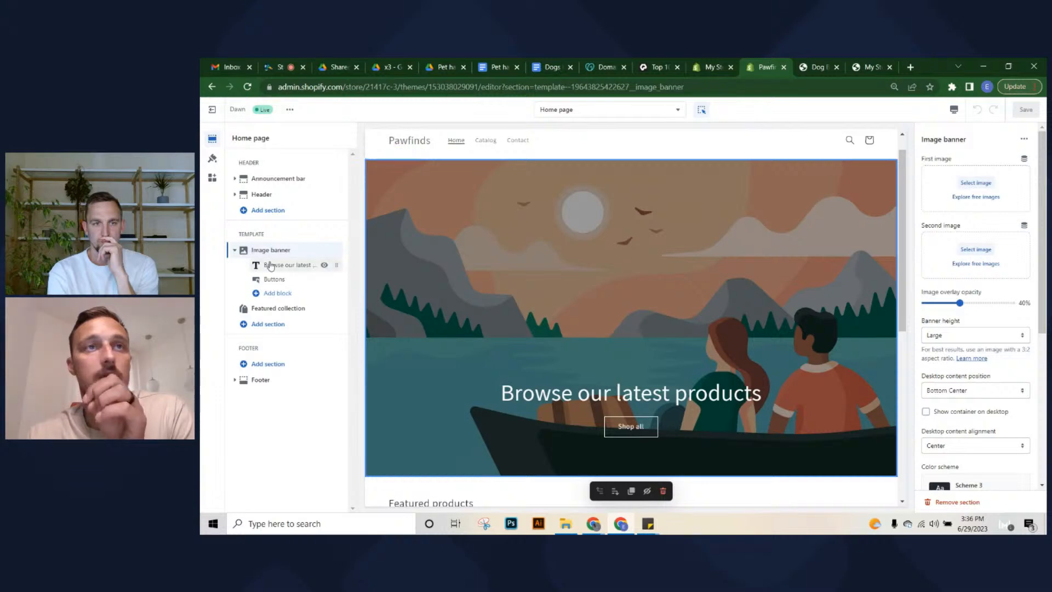
pyautogui.click(274, 264)
pyautogui.click(275, 279)
pyautogui.click(267, 252)
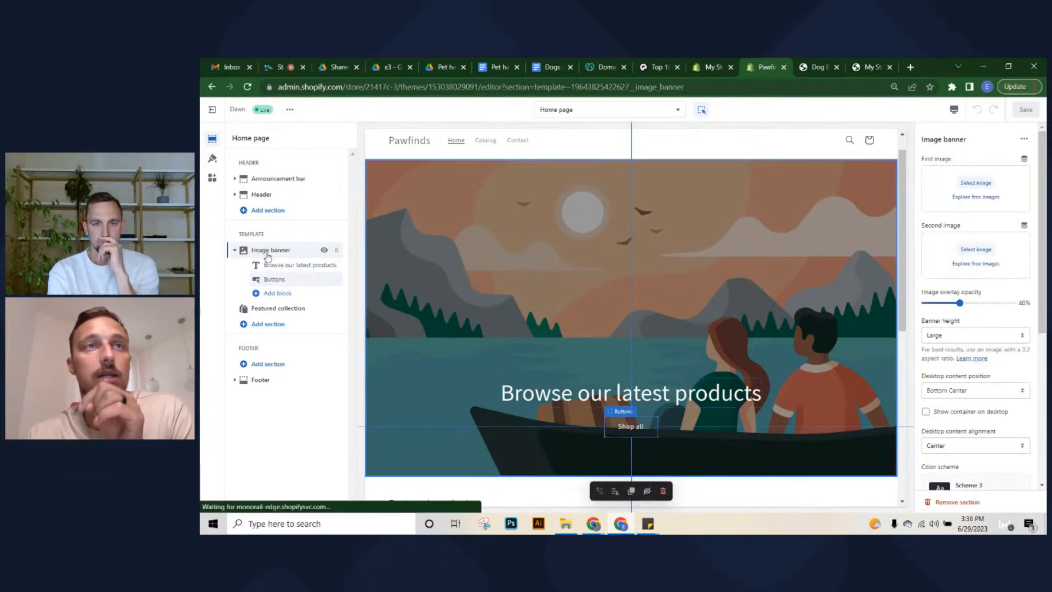
pyautogui.click(273, 311)
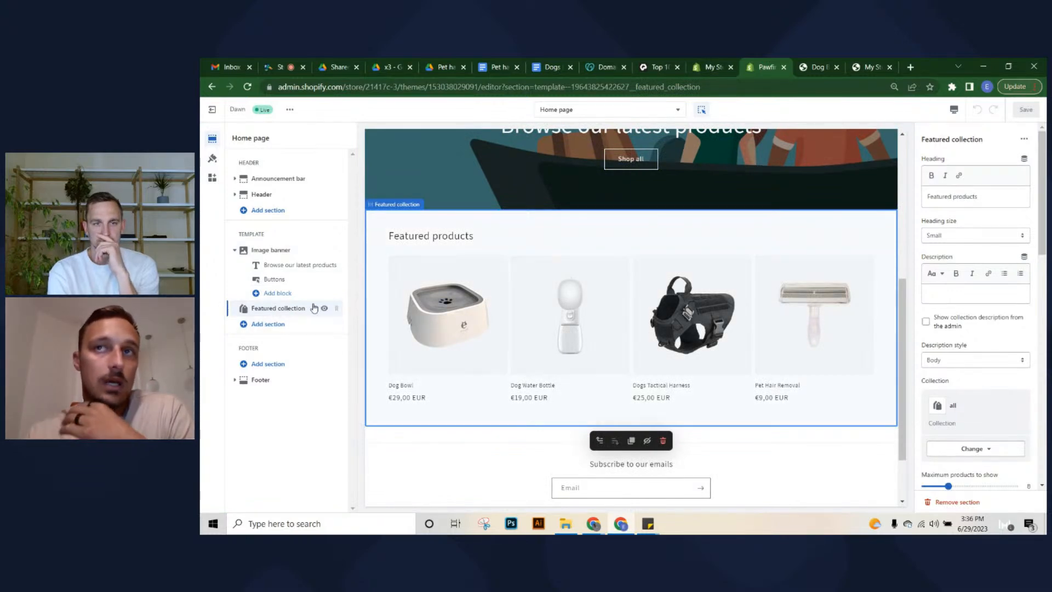
# Browse the list of addable section types and close it without adding one
pyautogui.click(273, 325)
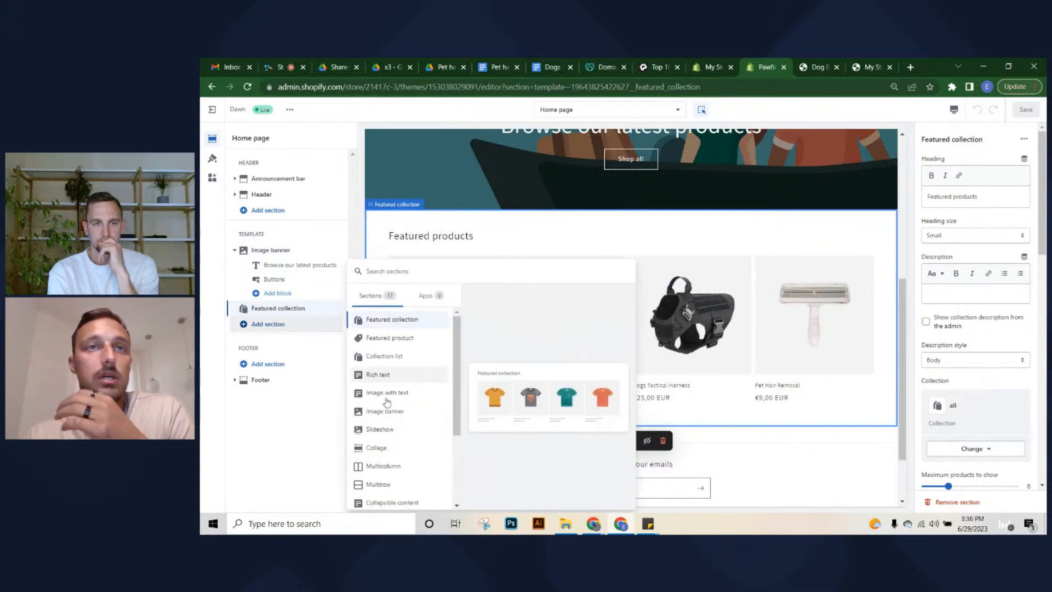
pyautogui.scroll(-3, 408, 427)
pyautogui.scroll(3, 395, 454)
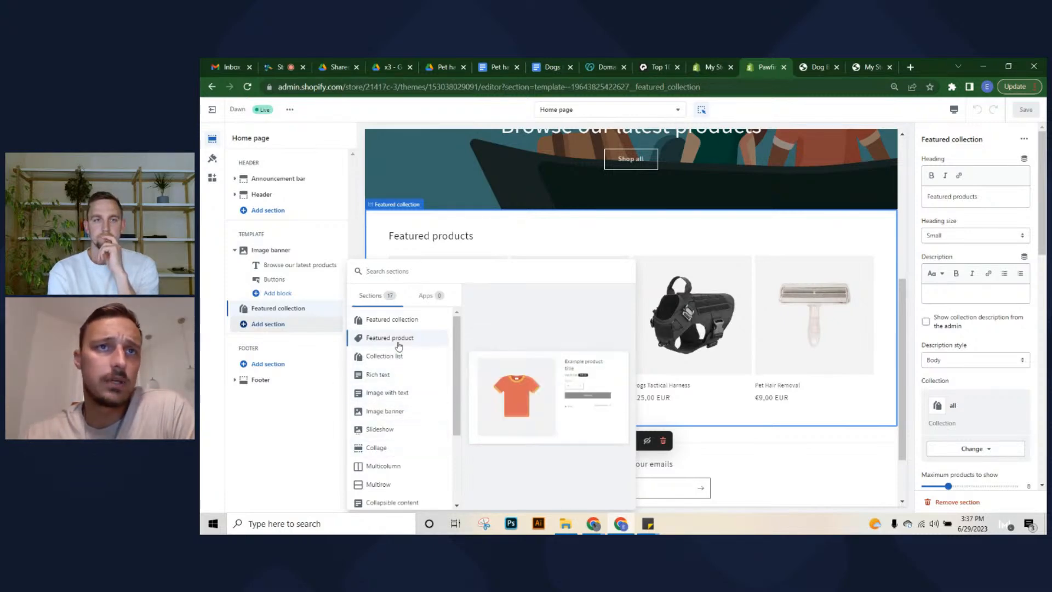
pyautogui.scroll(-3, 400, 354)
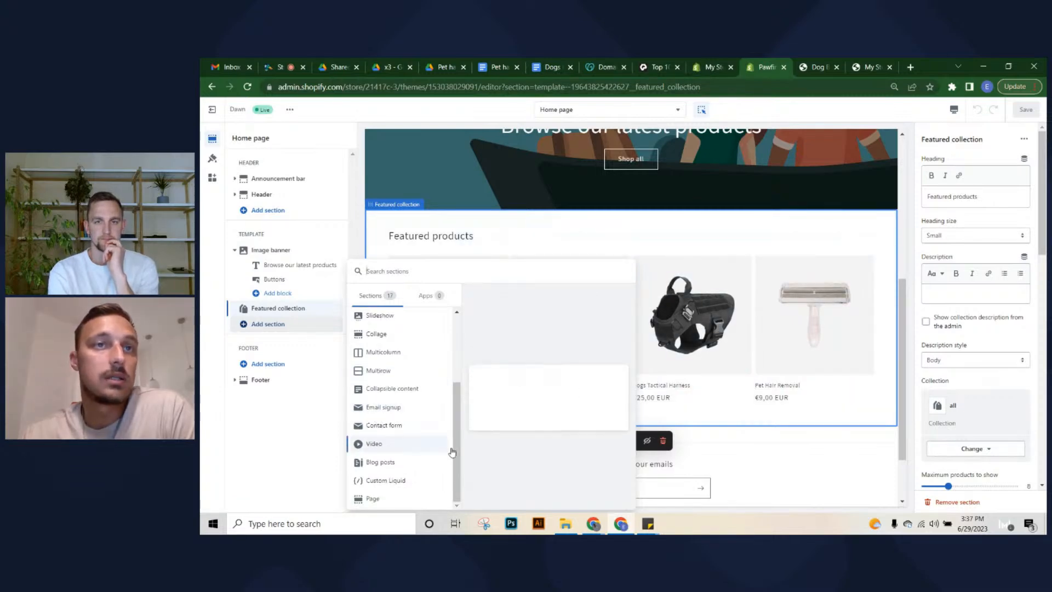
pyautogui.click(281, 430)
pyautogui.scroll(5, 693, 382)
pyautogui.scroll(1, 713, 336)
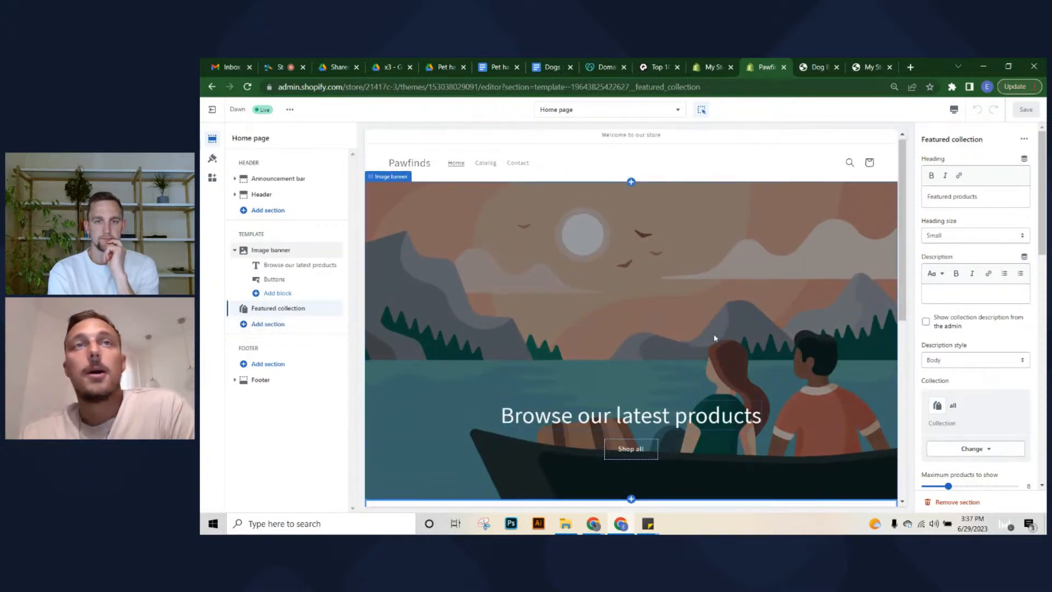
pyautogui.scroll(-10, 576, 303)
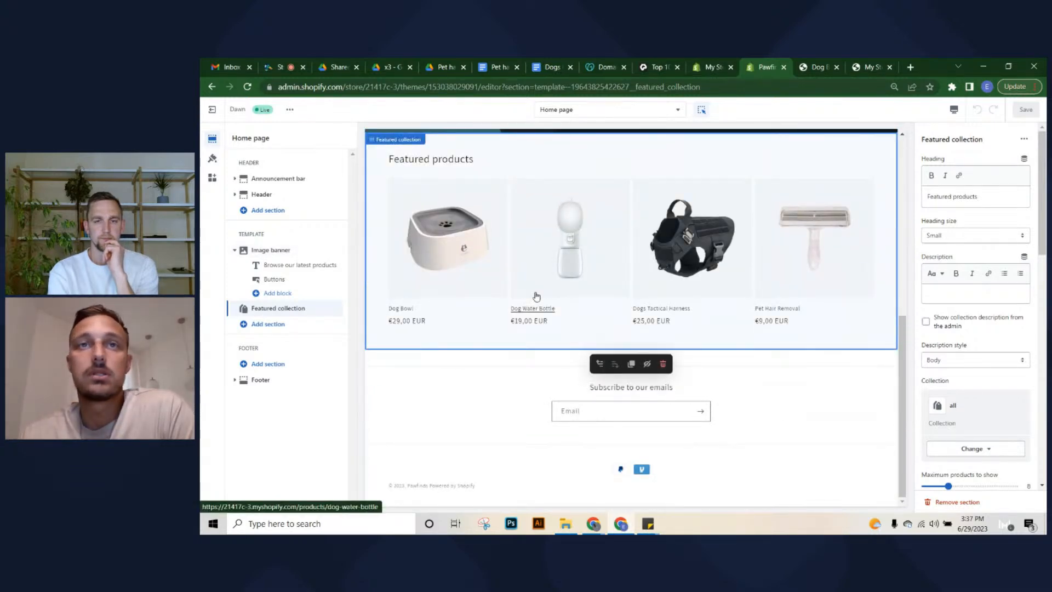
pyautogui.scroll(10, 574, 285)
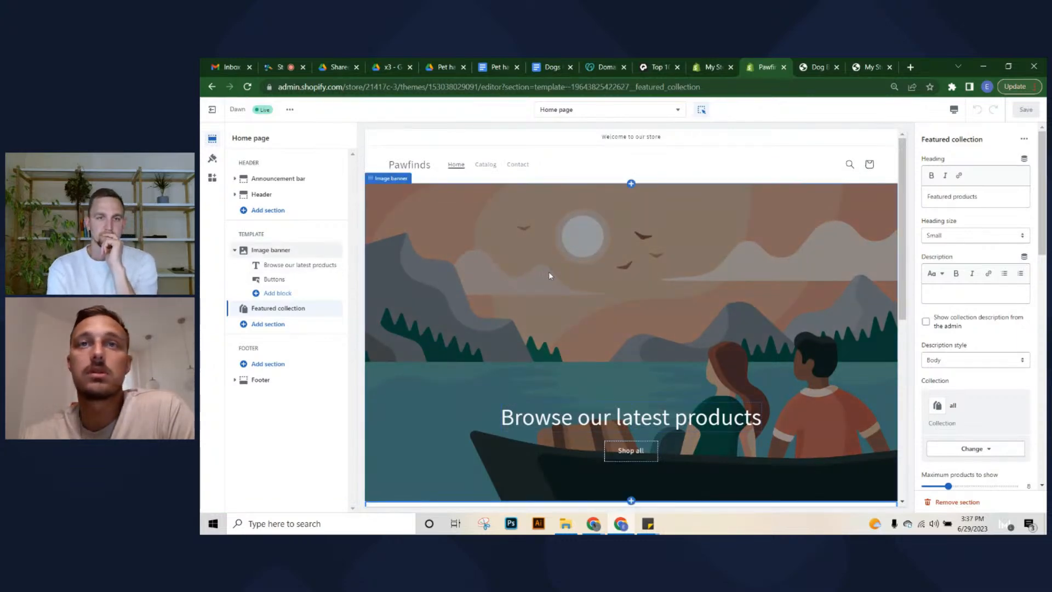
pyautogui.scroll(-4, 548, 272)
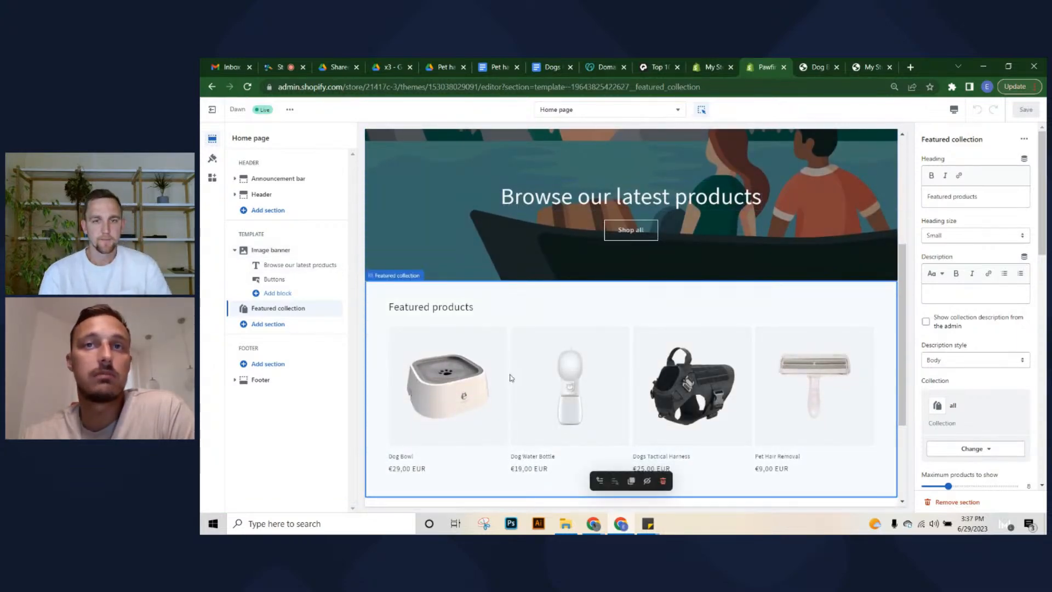
pyautogui.scroll(-1, 510, 377)
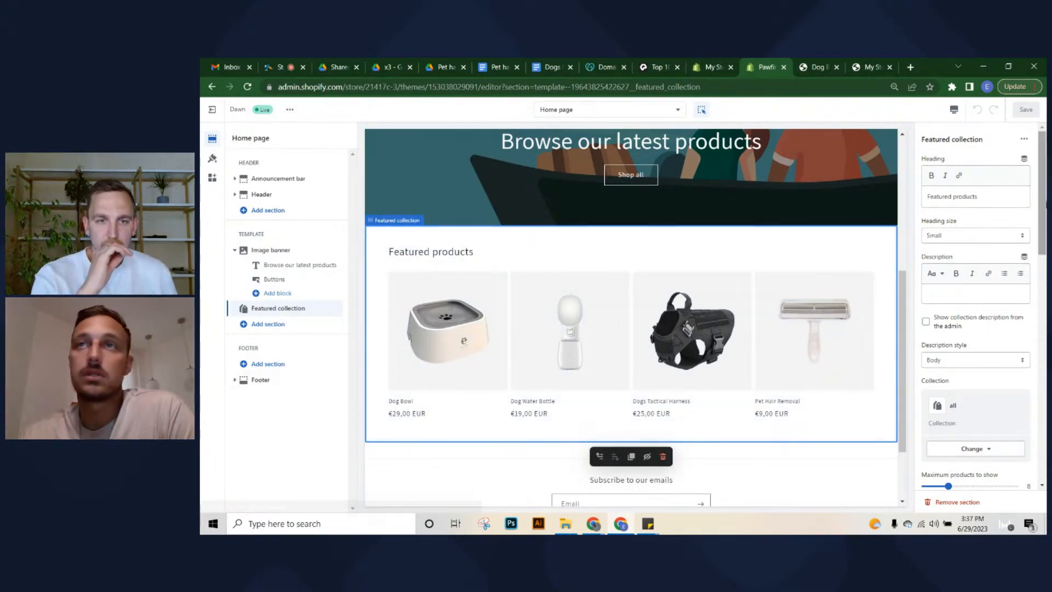
pyautogui.tripleClick(983, 197)
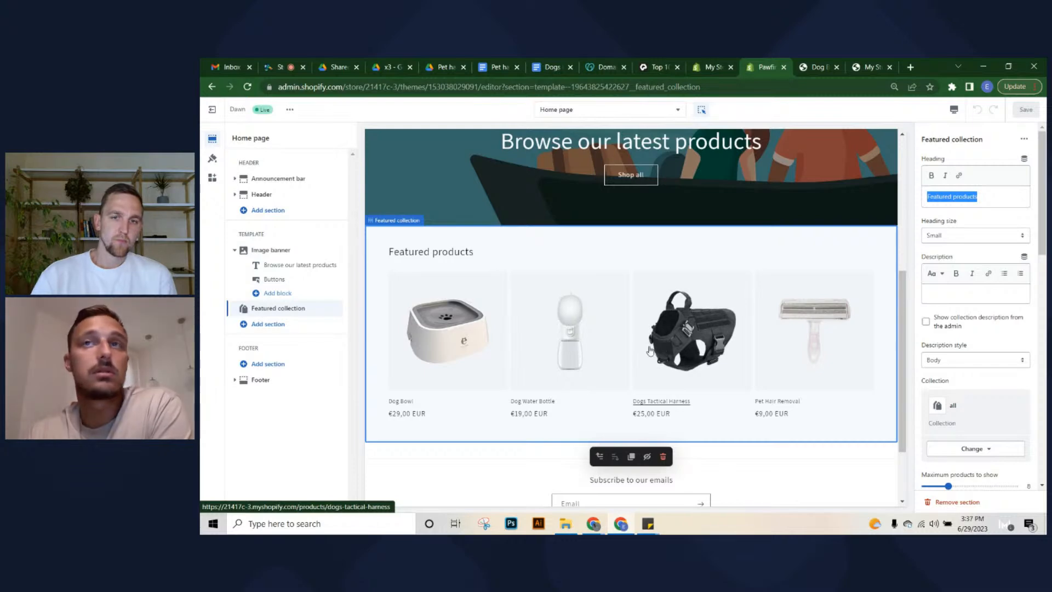
pyautogui.scroll(5, 661, 340)
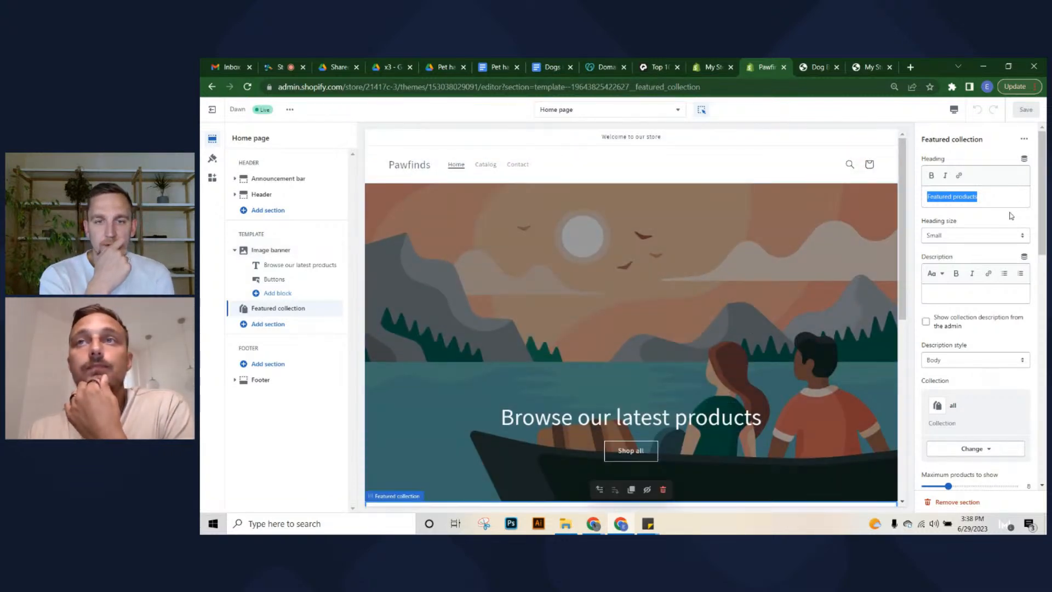
pyautogui.click(1010, 212)
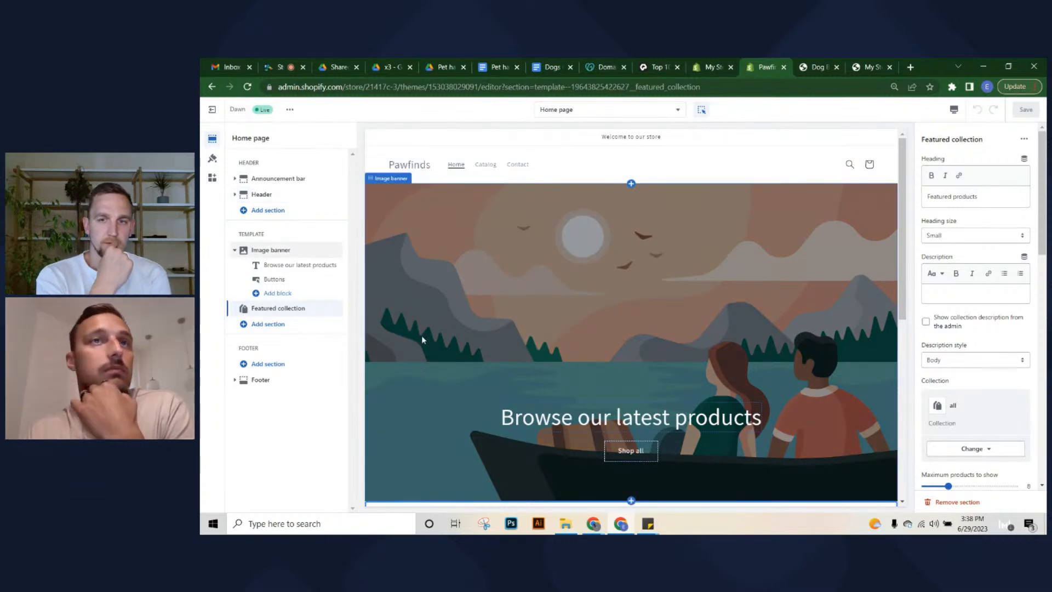
# Move from header settings to Theme settings, glancing at the Typography, Buttons and Variant pills groups
pyautogui.click(574, 160)
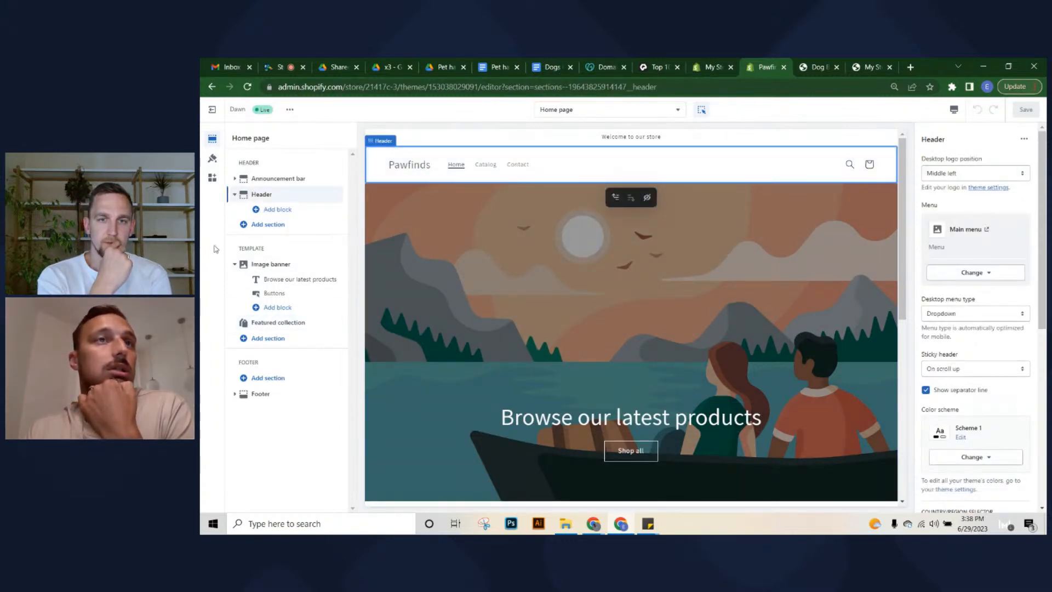
pyautogui.click(212, 160)
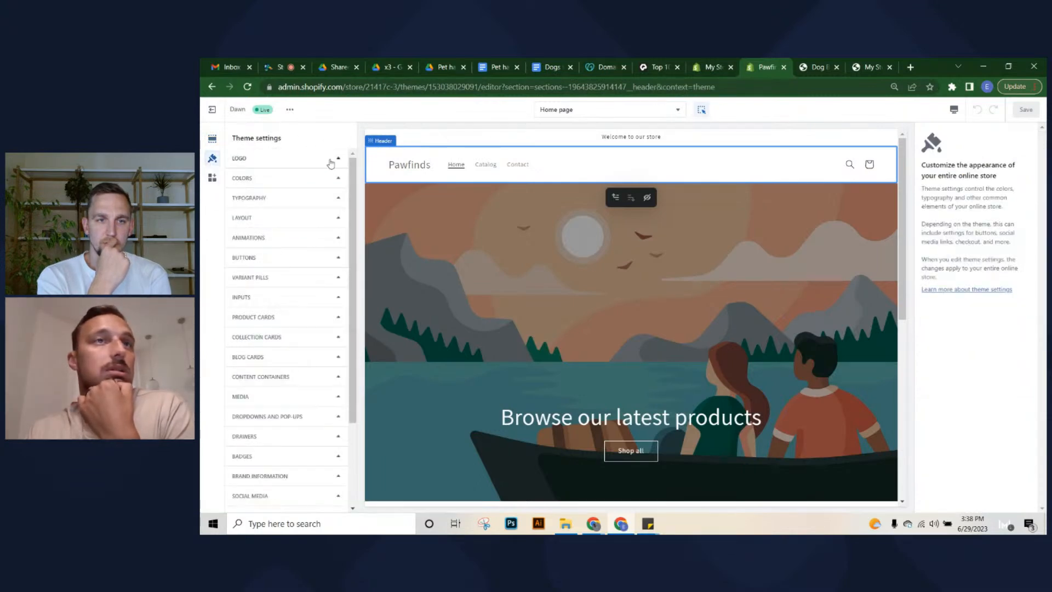
pyautogui.scroll(-2, 267, 366)
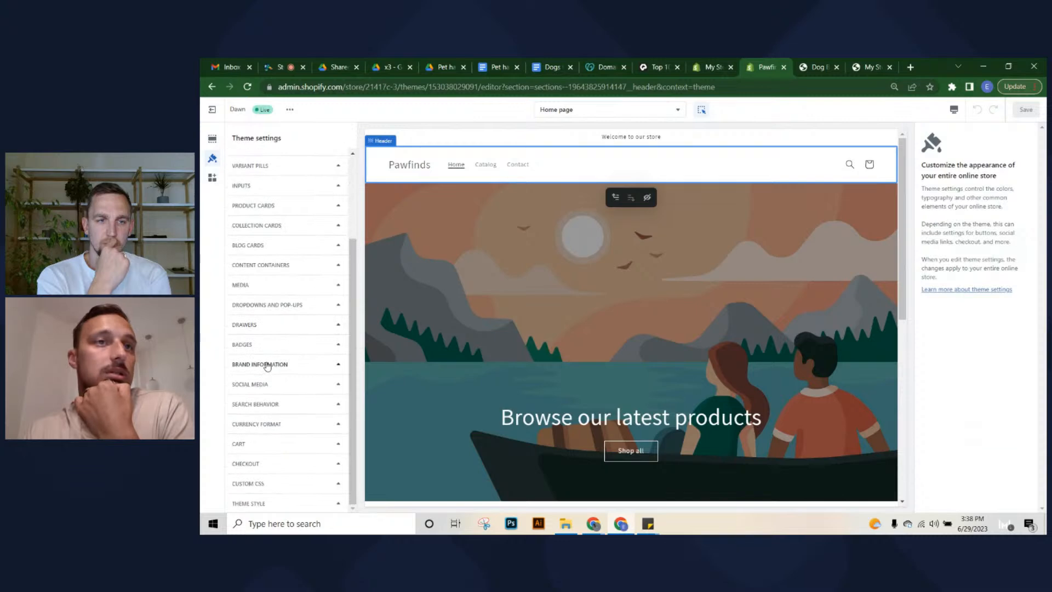
pyautogui.scroll(2, 267, 366)
pyautogui.click(283, 205)
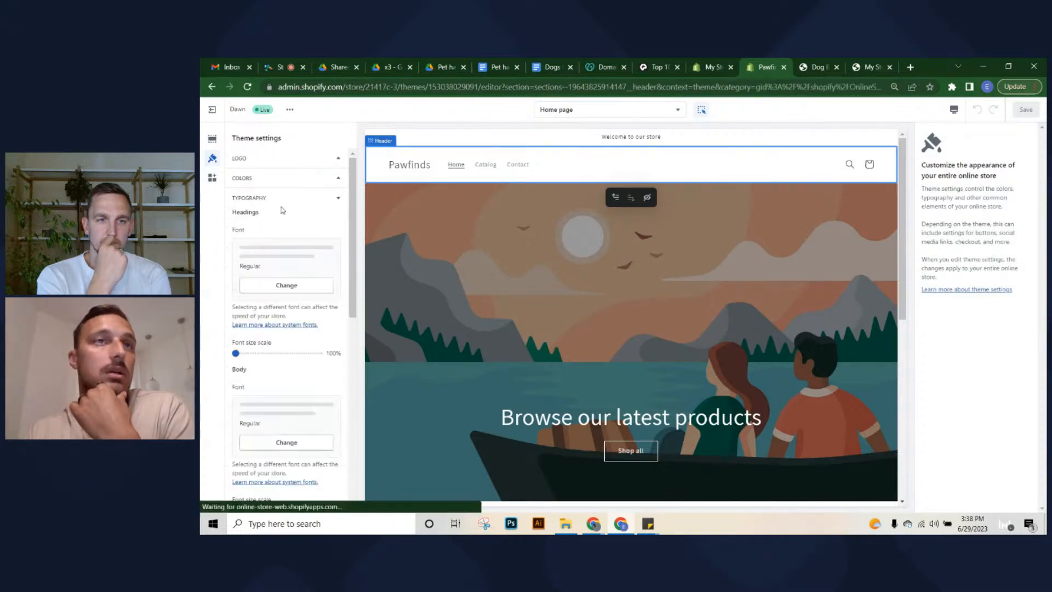
pyautogui.click(285, 204)
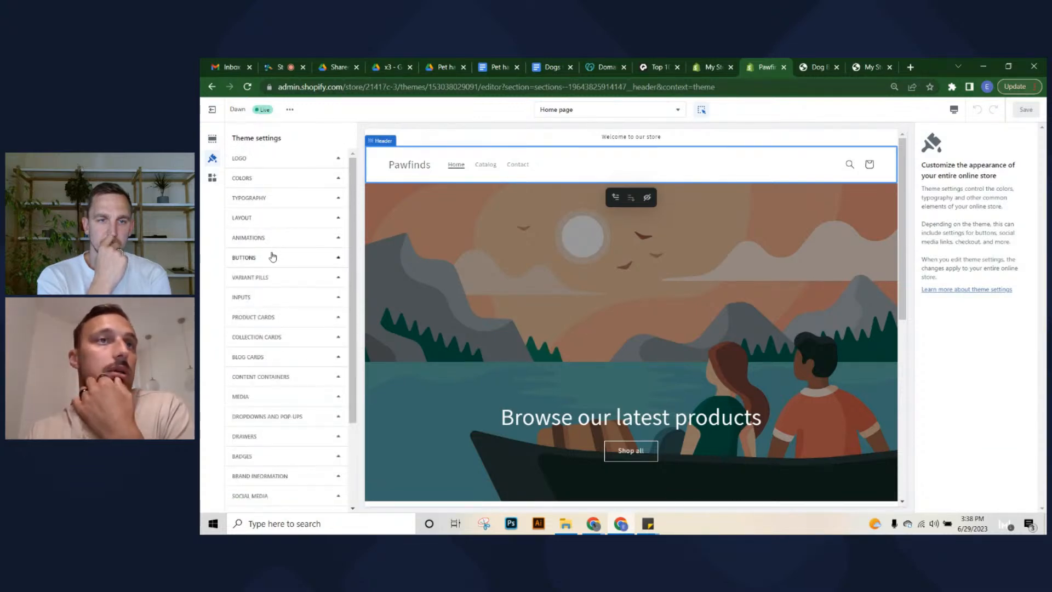
pyautogui.click(251, 258)
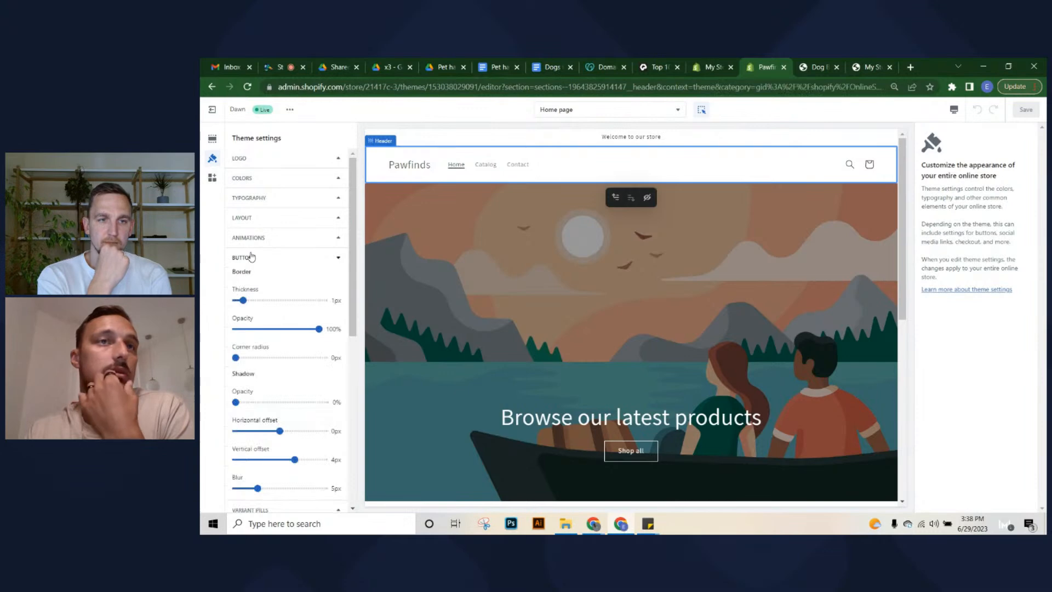
pyautogui.click(293, 261)
pyautogui.click(290, 283)
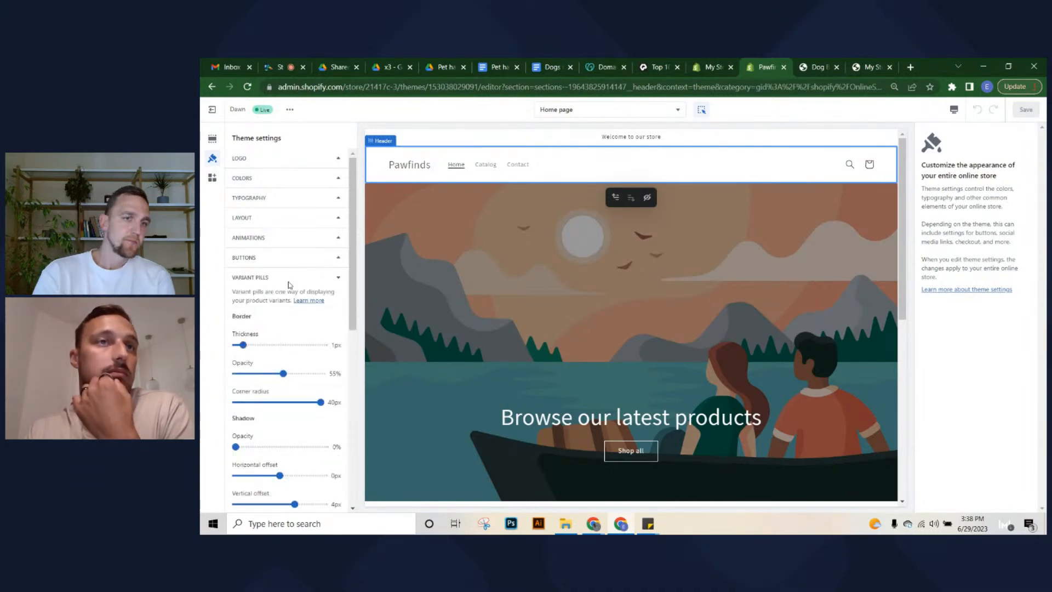
pyautogui.click(246, 278)
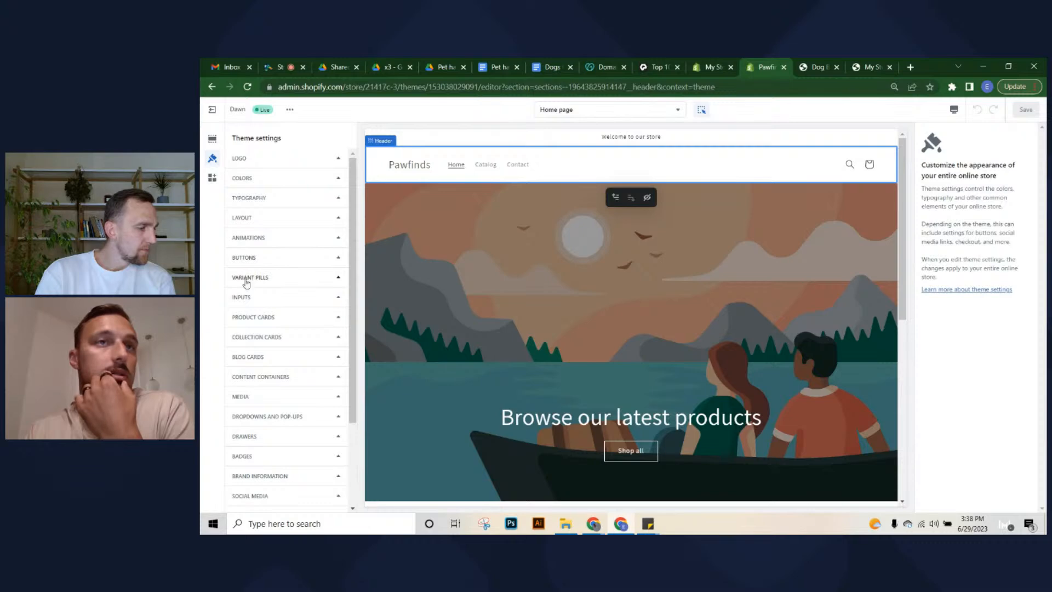
pyautogui.scroll(-1, 278, 307)
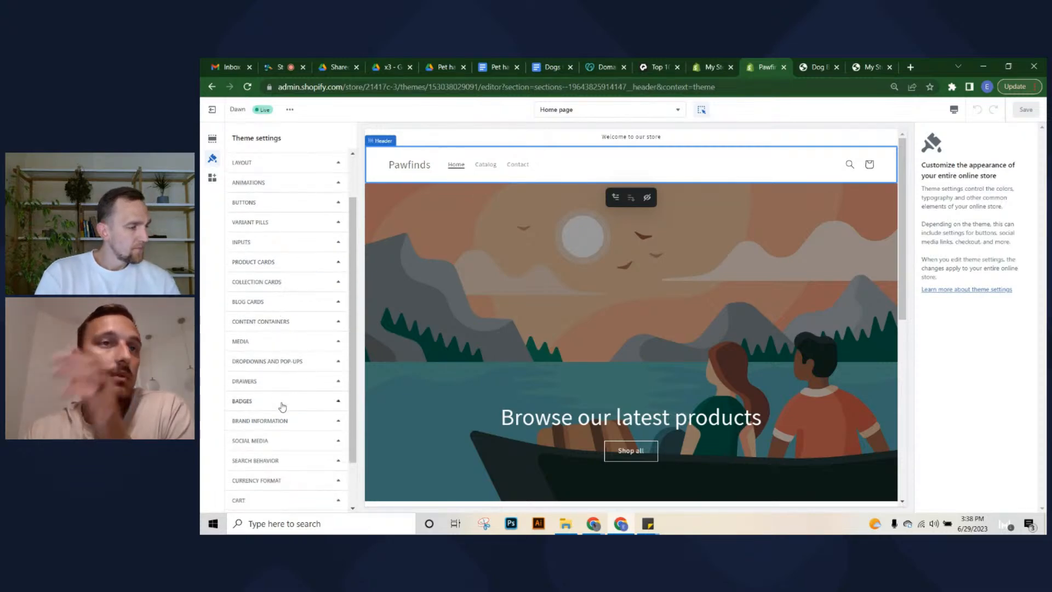
pyautogui.scroll(-1, 282, 411)
pyautogui.scroll(3, 282, 415)
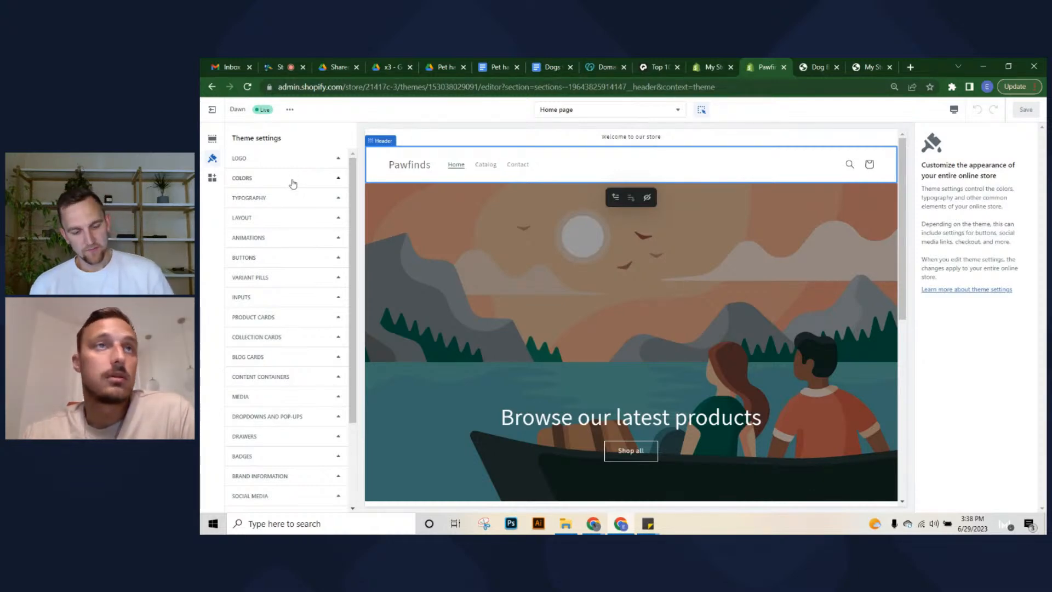
# Expand the Logo settings, then go to the Drive folder of product images
pyautogui.click(294, 160)
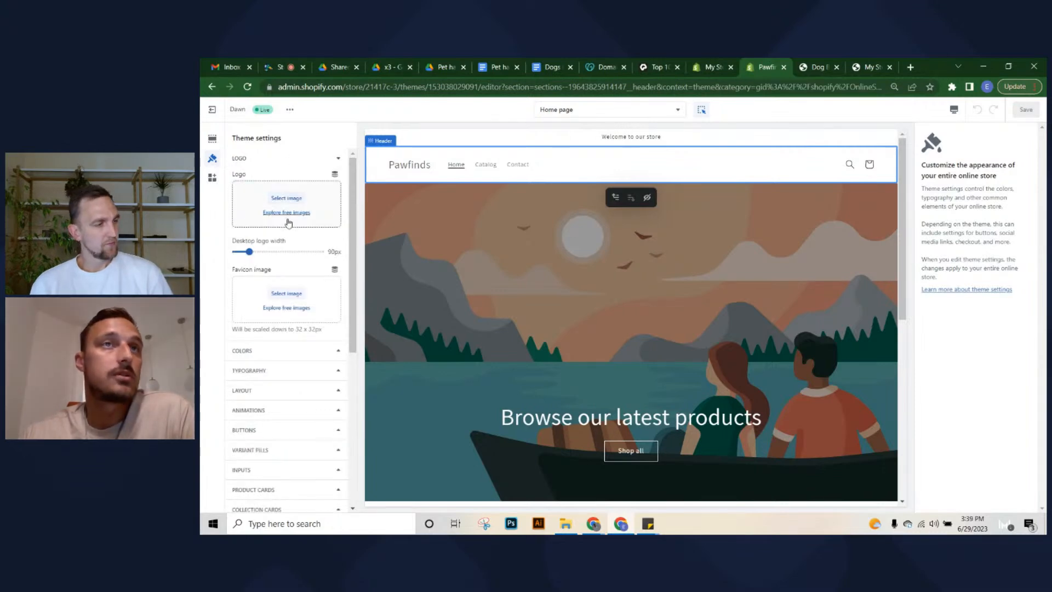
pyautogui.click(410, 62)
pyautogui.click(915, 299)
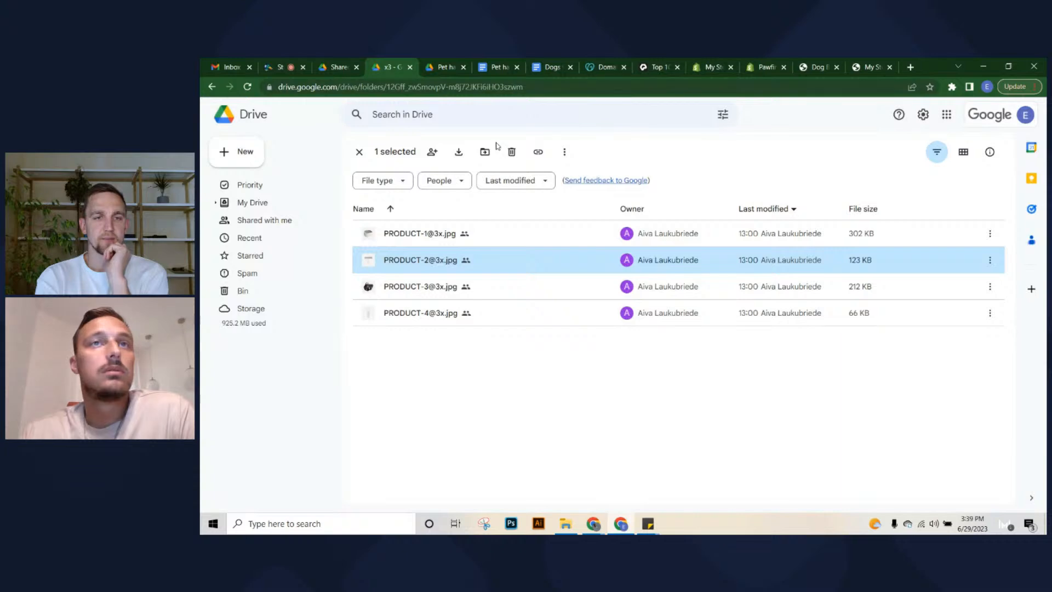
# Leave the product image folders and go back up to Product content in Drive
pyautogui.click(360, 152)
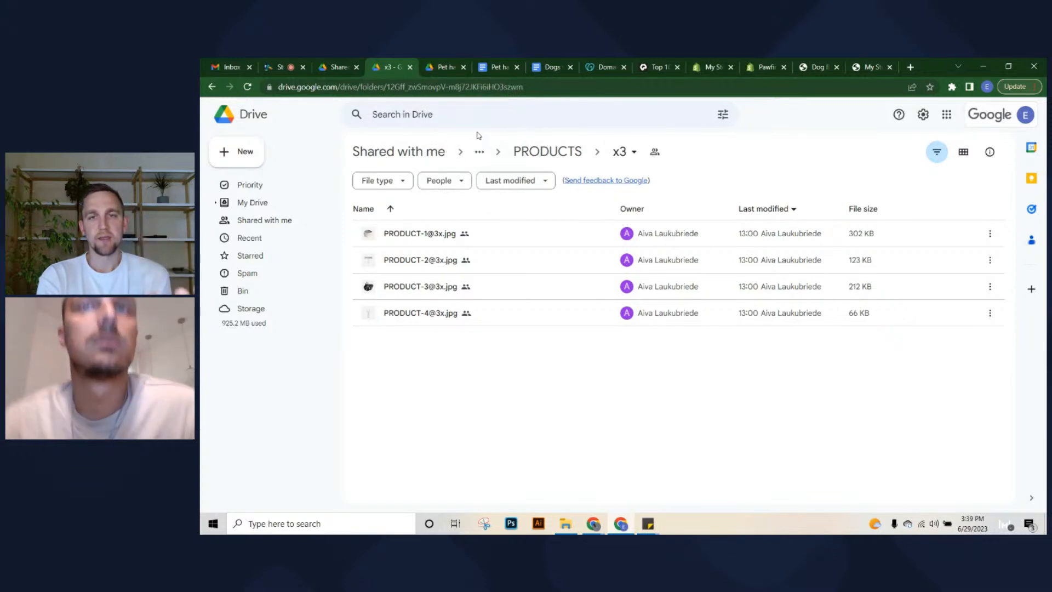
pyautogui.click(547, 152)
pyautogui.click(400, 238)
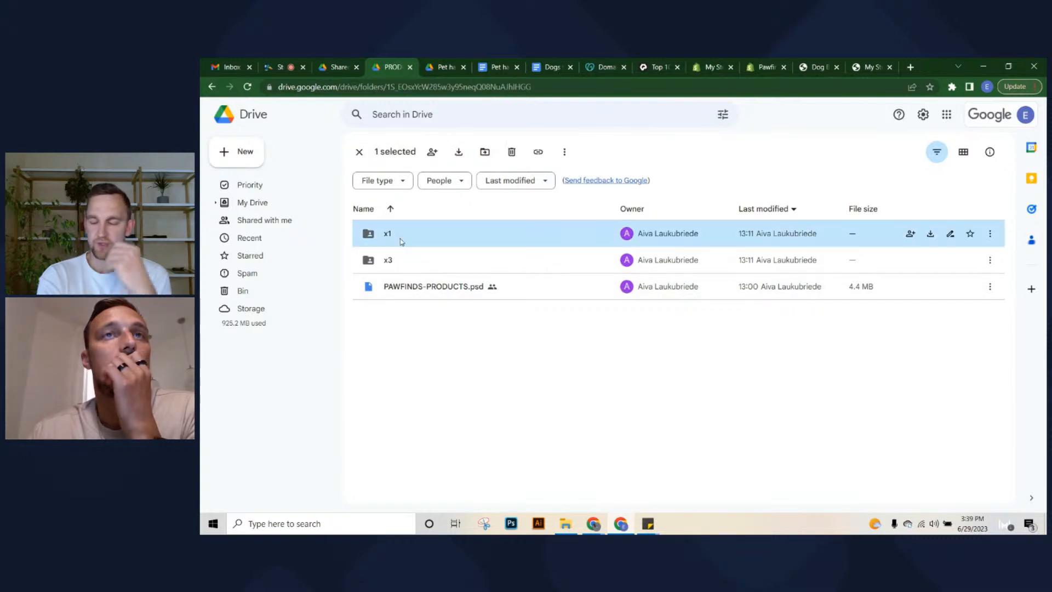
pyautogui.click(442, 67)
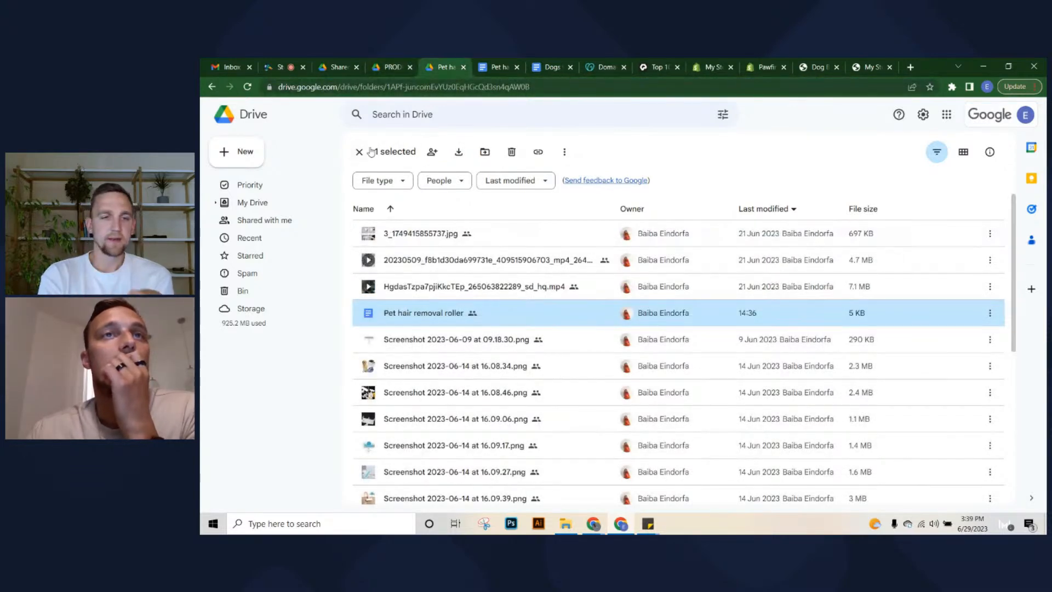
pyautogui.click(360, 152)
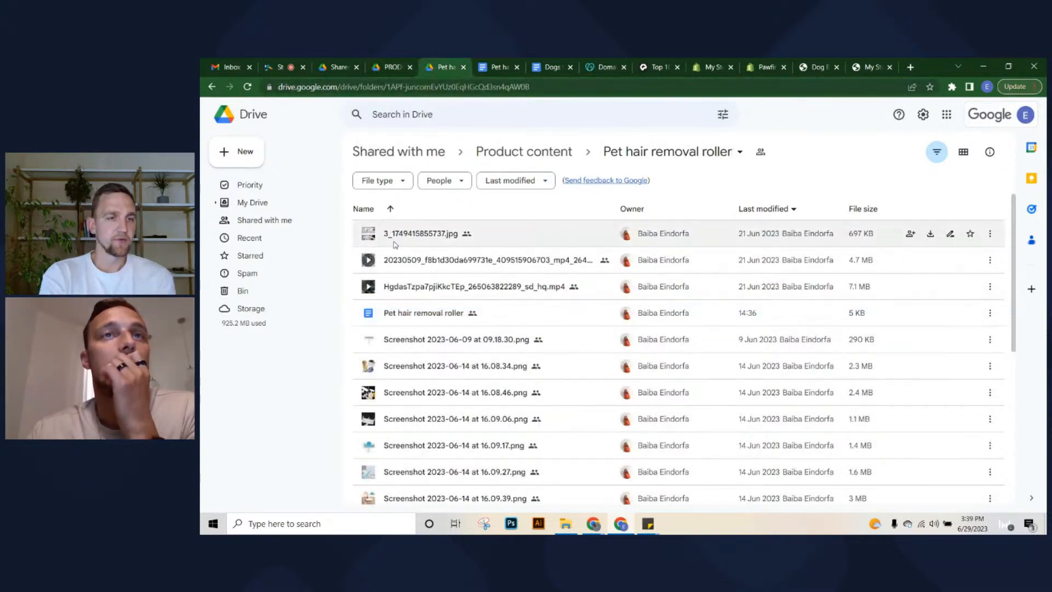
pyautogui.click(540, 151)
# Open Designer pictures > WEBSITE ASSETS > IMAGES > 1x in Drive
pyautogui.click(443, 235)
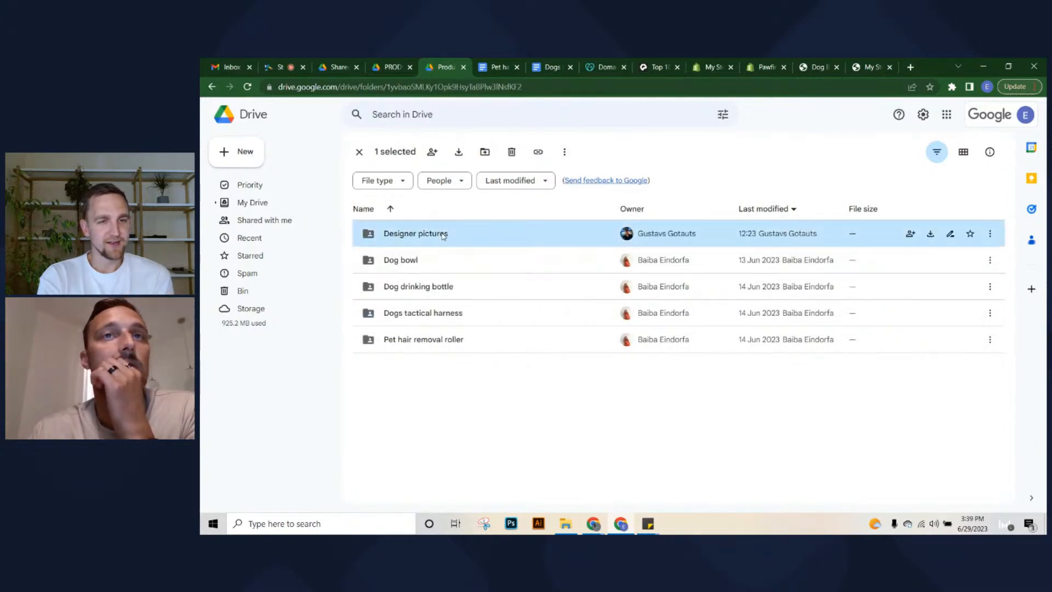
pyautogui.doubleClick(443, 235)
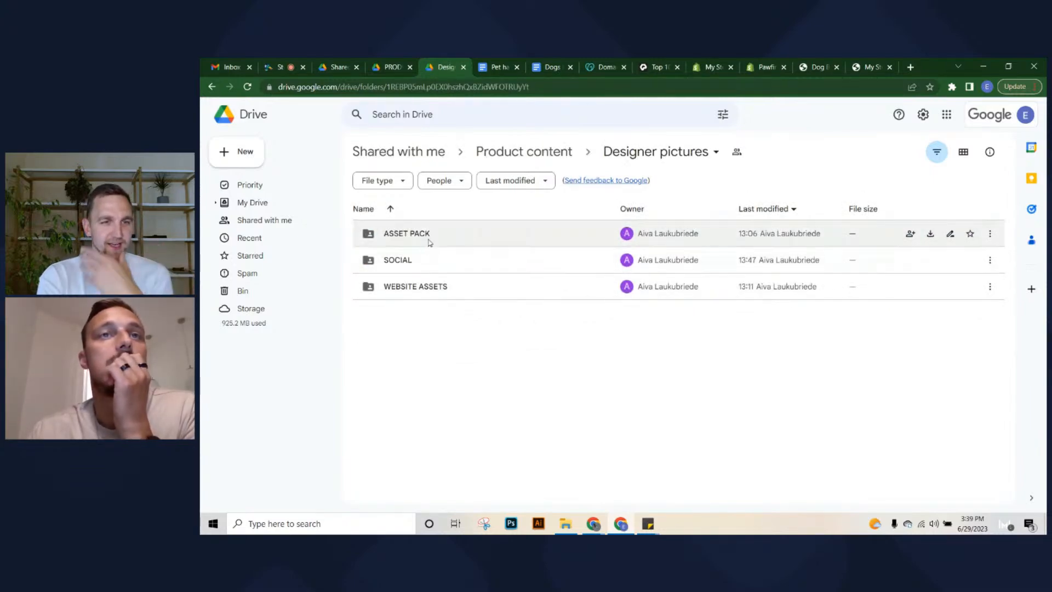
pyautogui.doubleClick(429, 236)
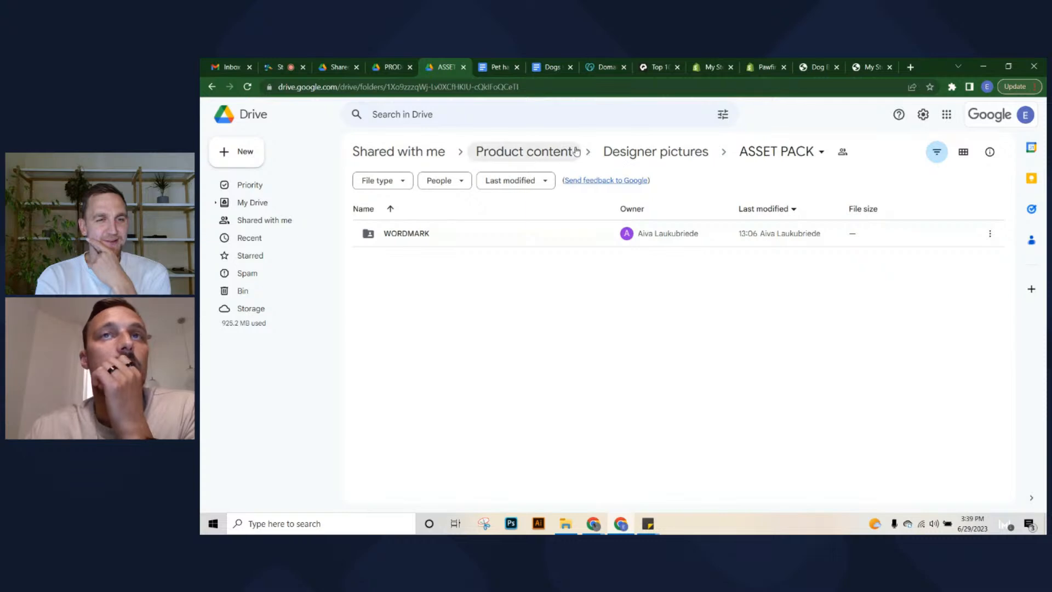
pyautogui.click(622, 151)
pyautogui.doubleClick(385, 297)
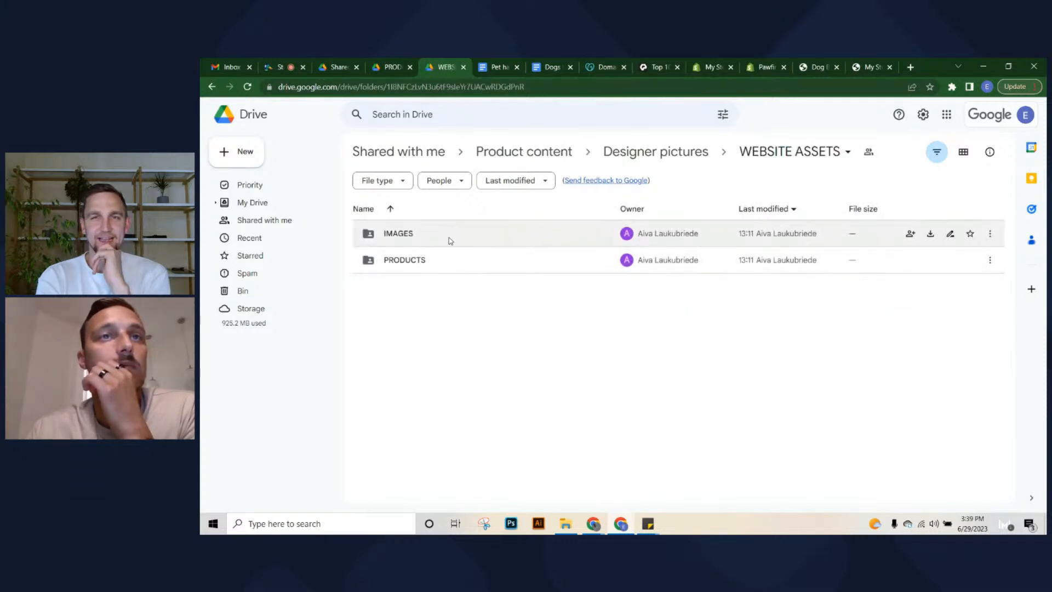
pyautogui.doubleClick(448, 235)
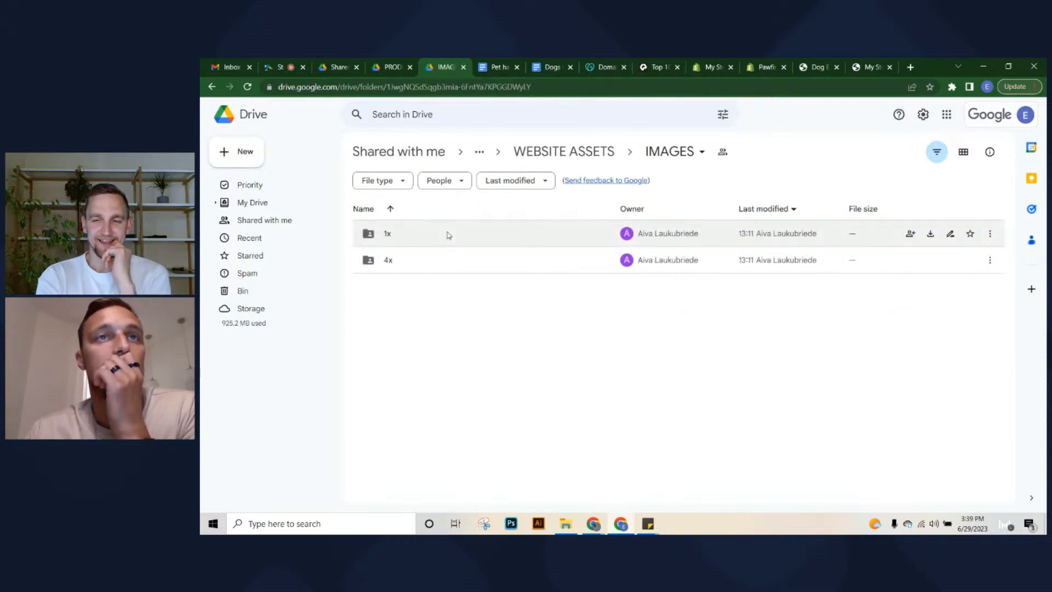
pyautogui.click(449, 234)
pyautogui.doubleClick(449, 235)
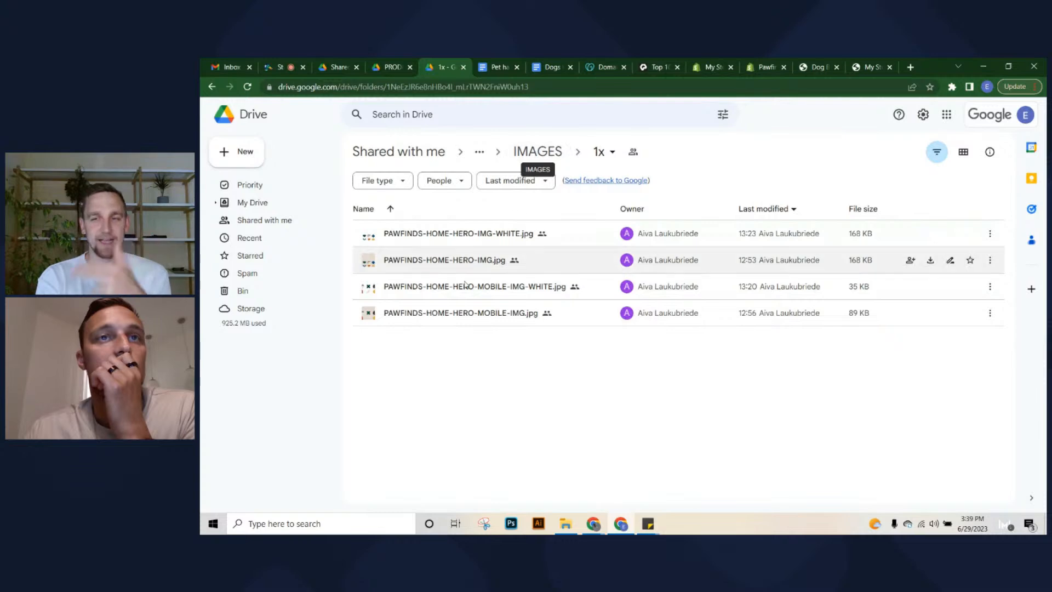
# Download PAWFINDS-HOME-HERO-IMG.jpg and return to the Shopify theme editor
pyautogui.click(439, 262)
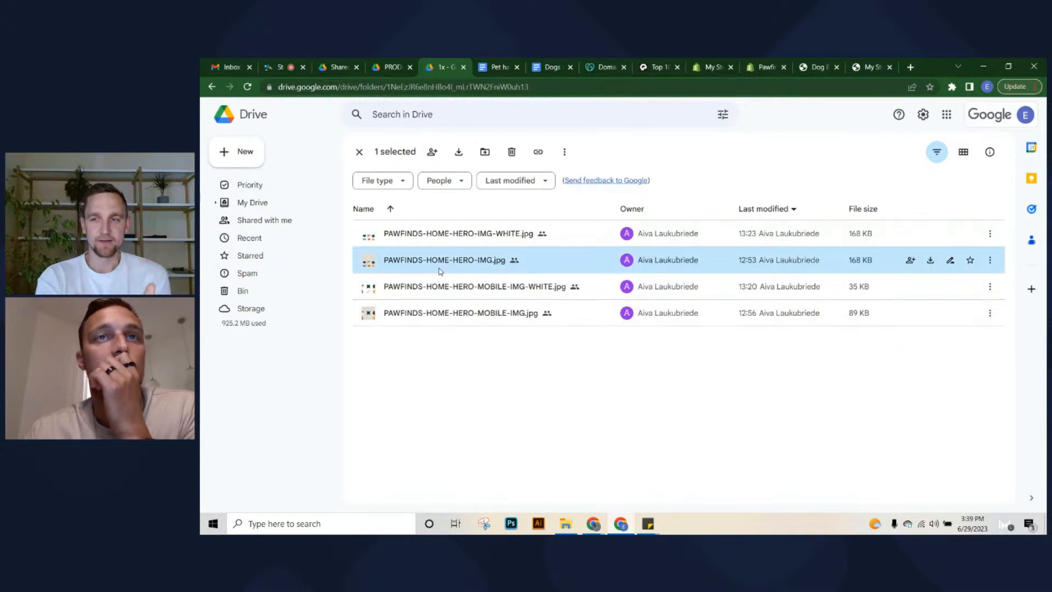
pyautogui.click(991, 262)
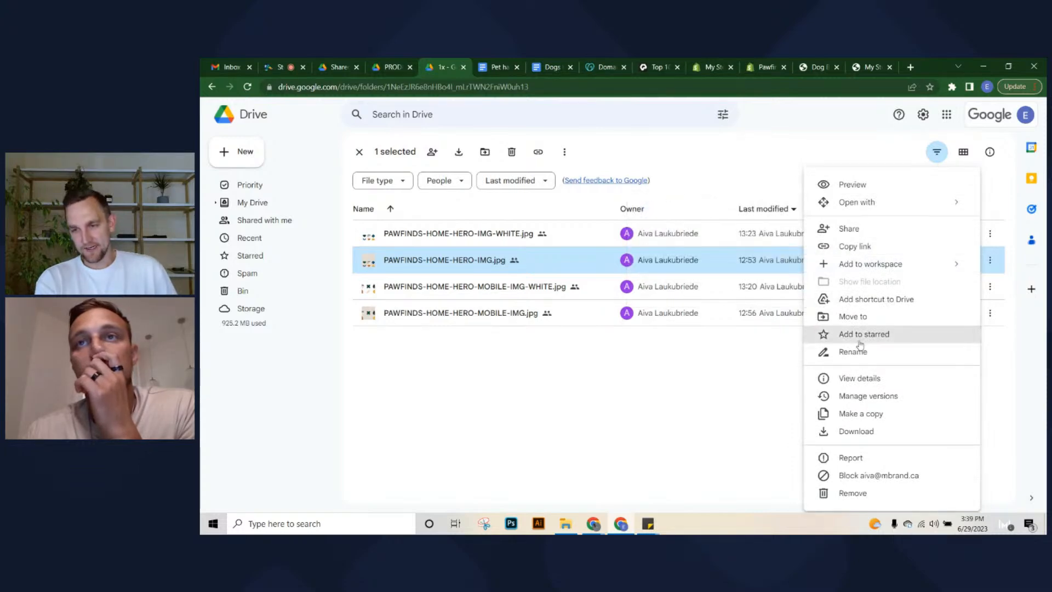
pyautogui.click(859, 432)
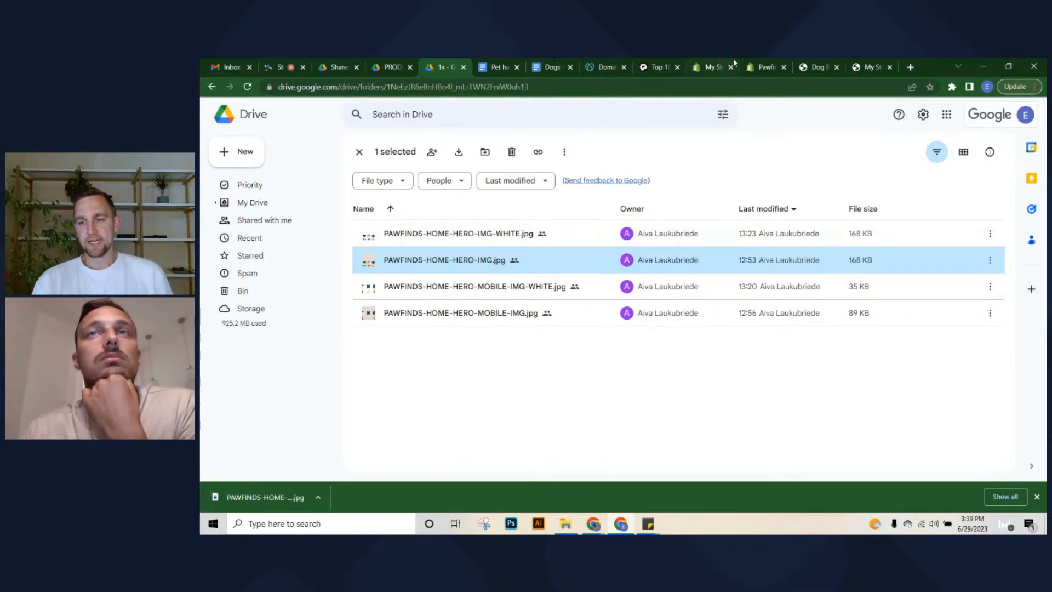
pyautogui.click(751, 65)
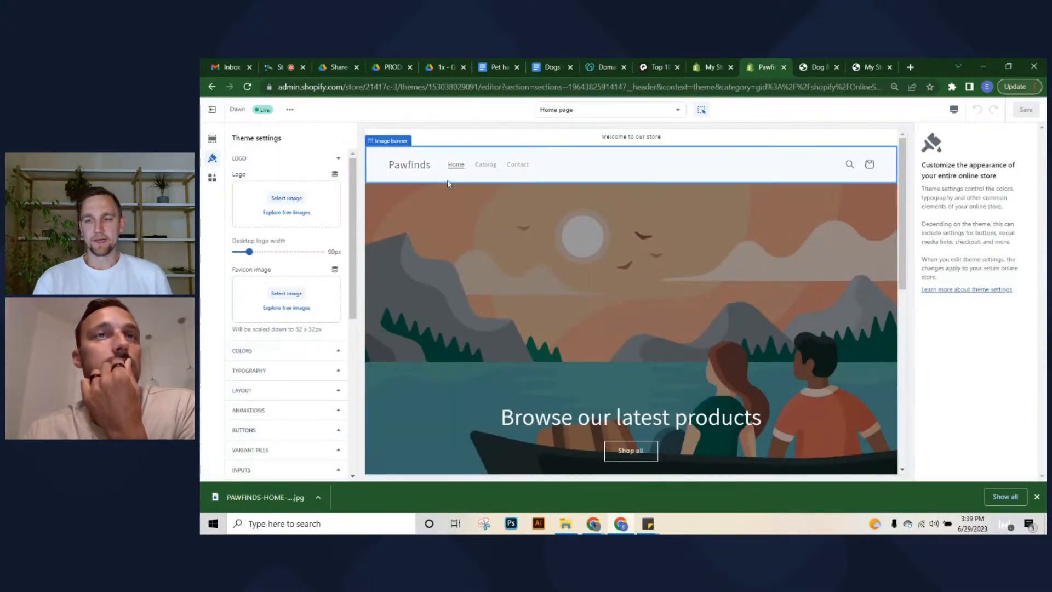
# Select the hero banner and header sections, then return to the theme-wide settings
pyautogui.click(477, 220)
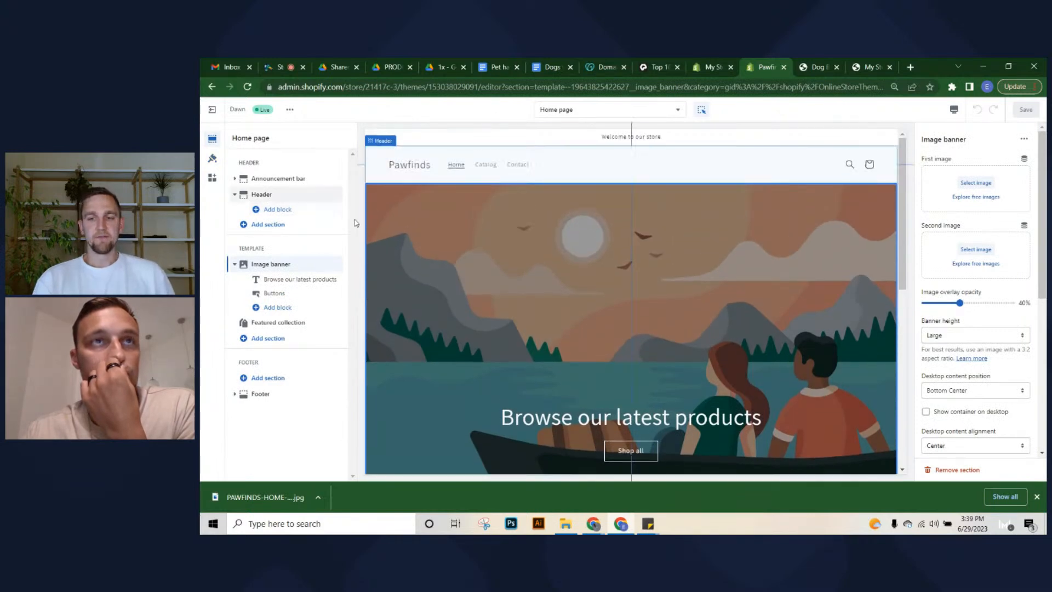
pyautogui.click(438, 169)
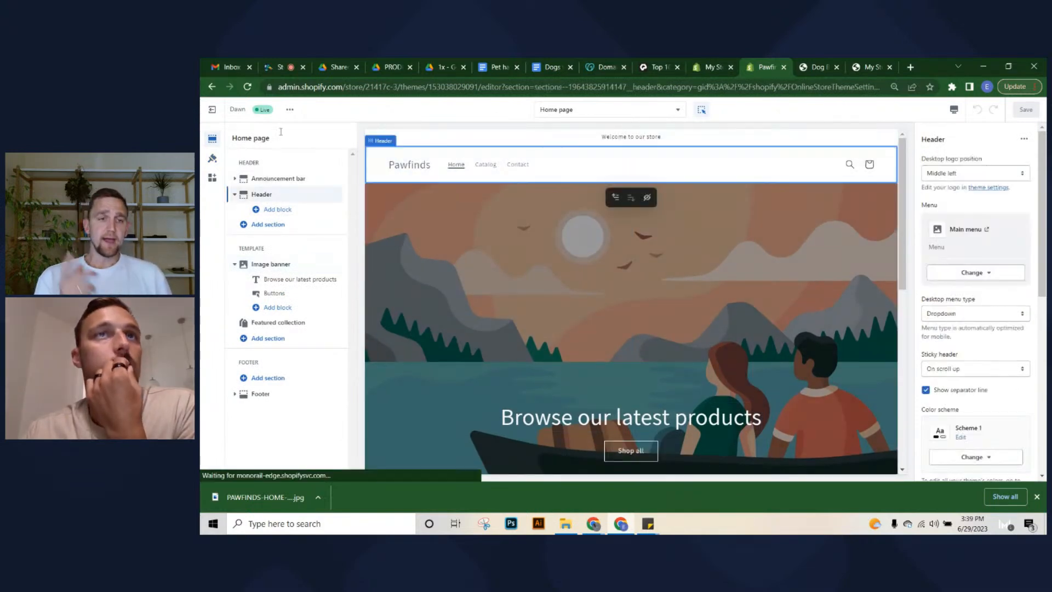
pyautogui.click(212, 158)
# In Drive, navigate from the hero images up to Designer pictures > ASSET PACK > WORDMARK > 1x
pyautogui.click(432, 64)
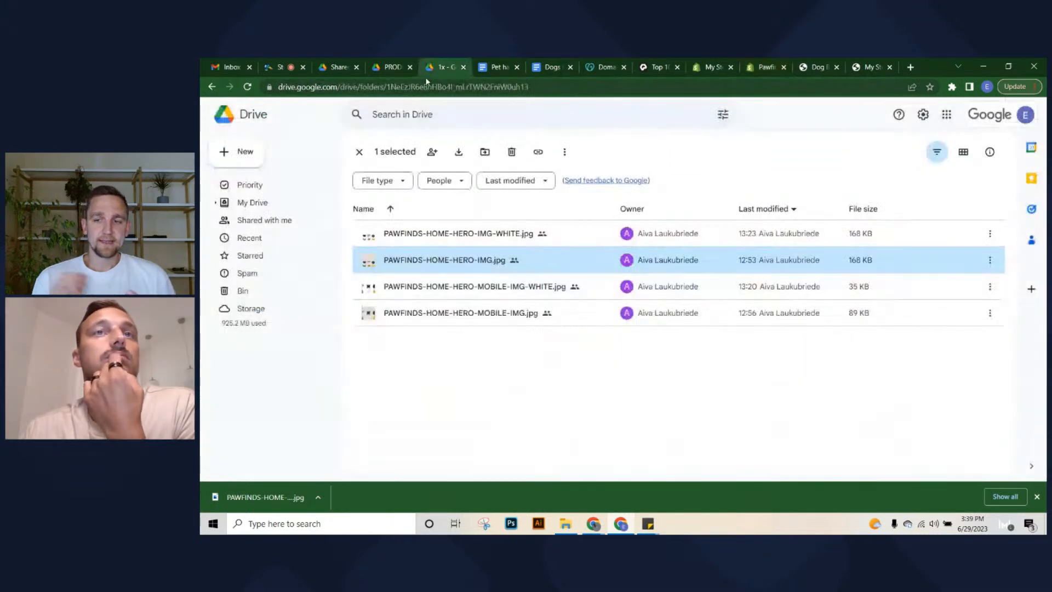
pyautogui.click(359, 152)
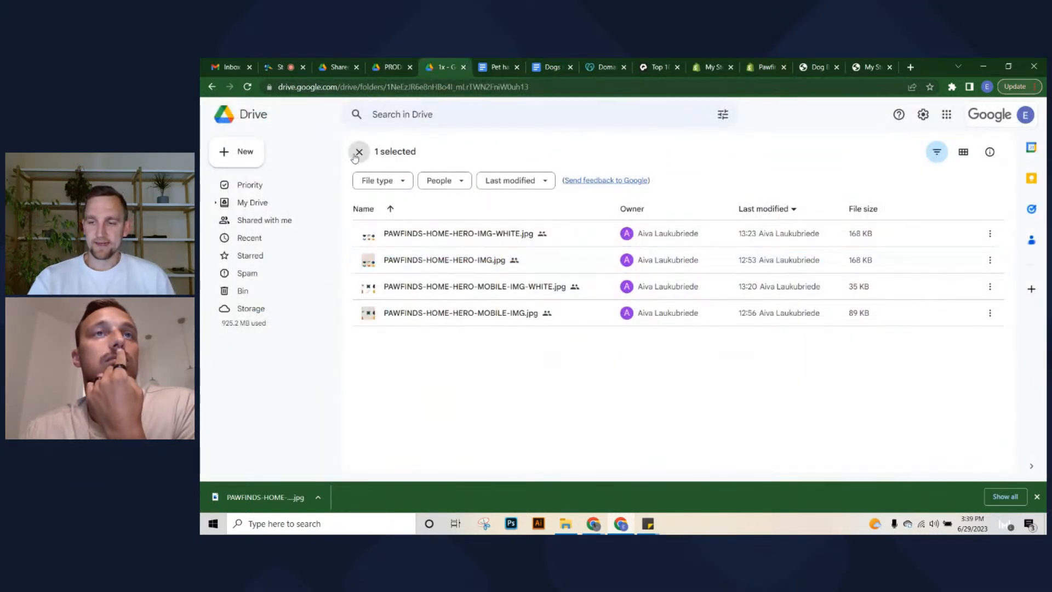
pyautogui.click(558, 156)
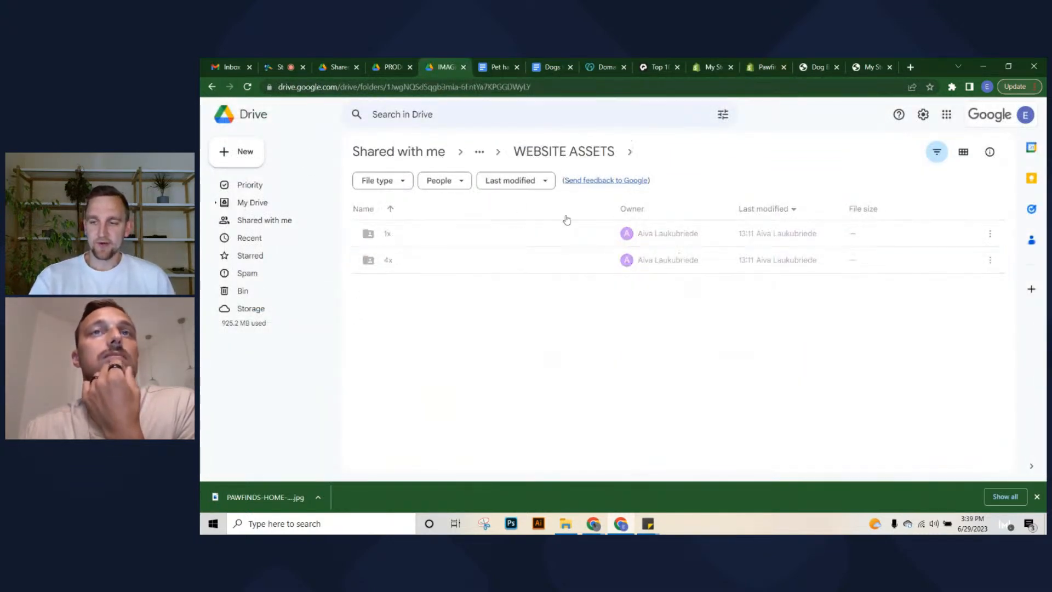
pyautogui.click(565, 152)
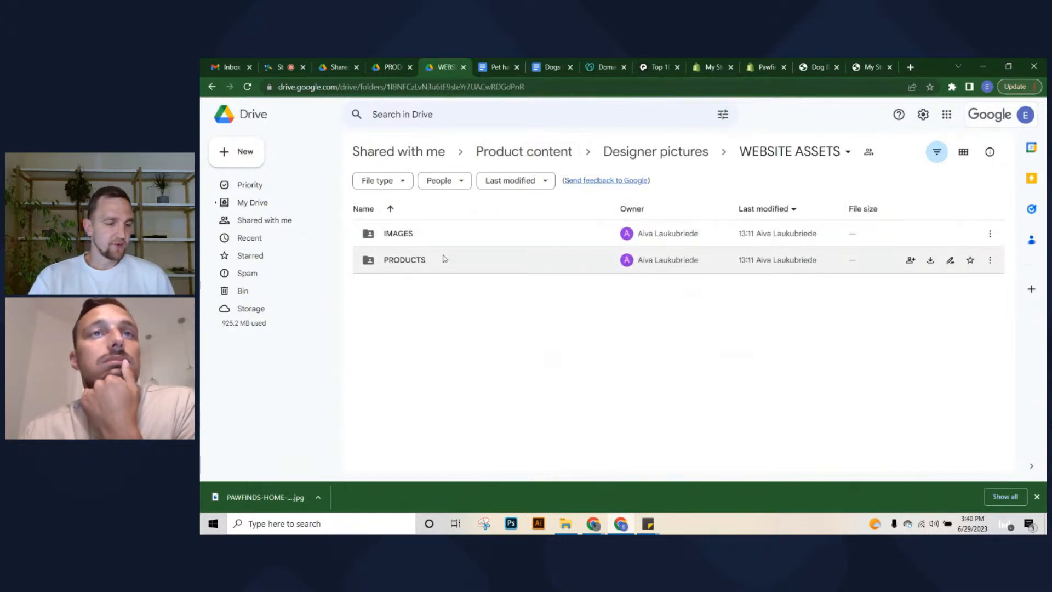
pyautogui.click(652, 152)
pyautogui.doubleClick(440, 290)
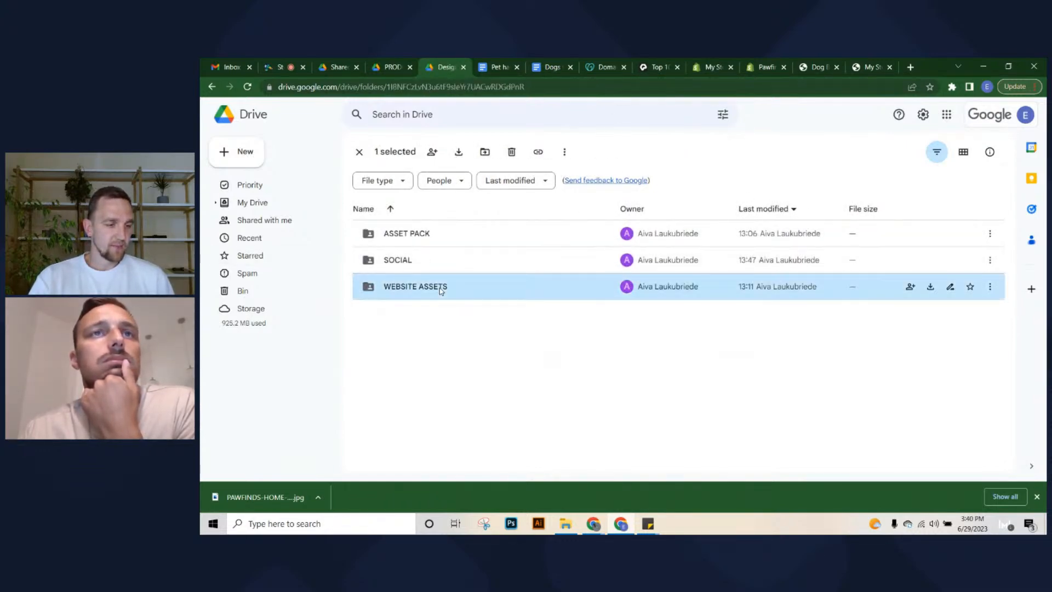
pyautogui.click(617, 166)
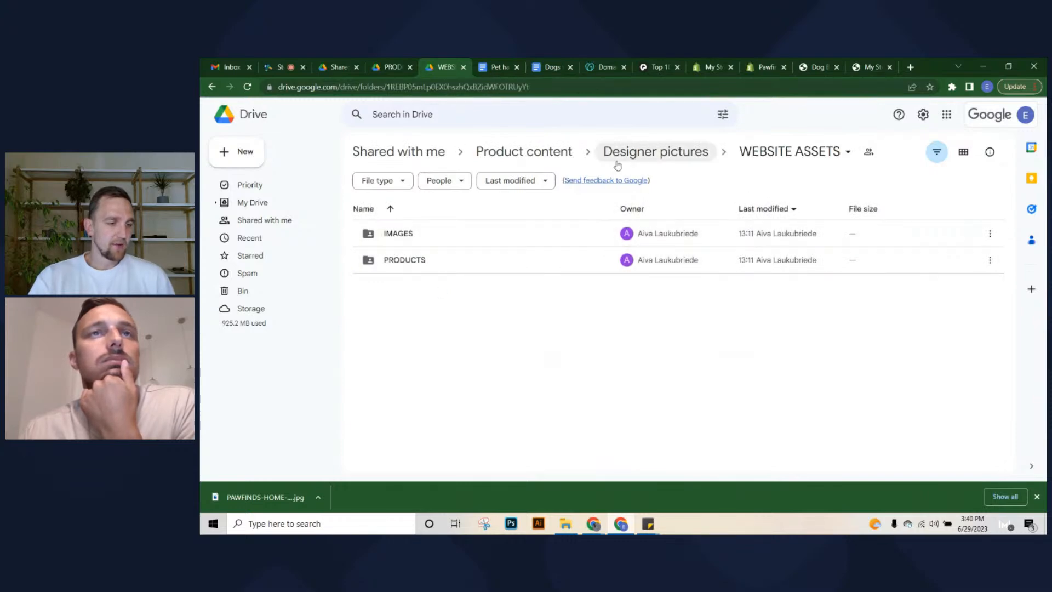
pyautogui.doubleClick(409, 234)
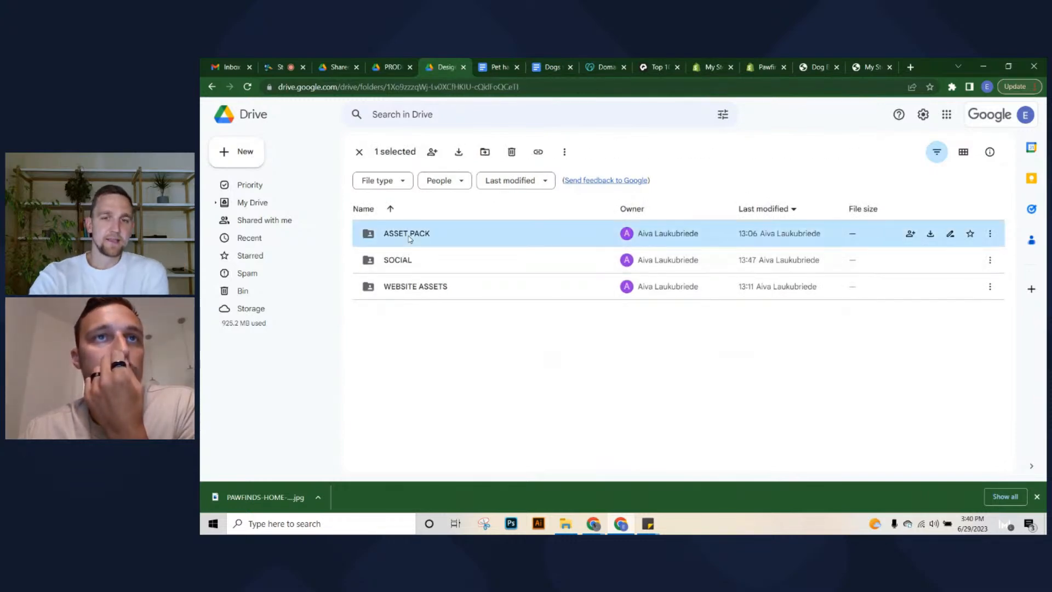
pyautogui.doubleClick(410, 235)
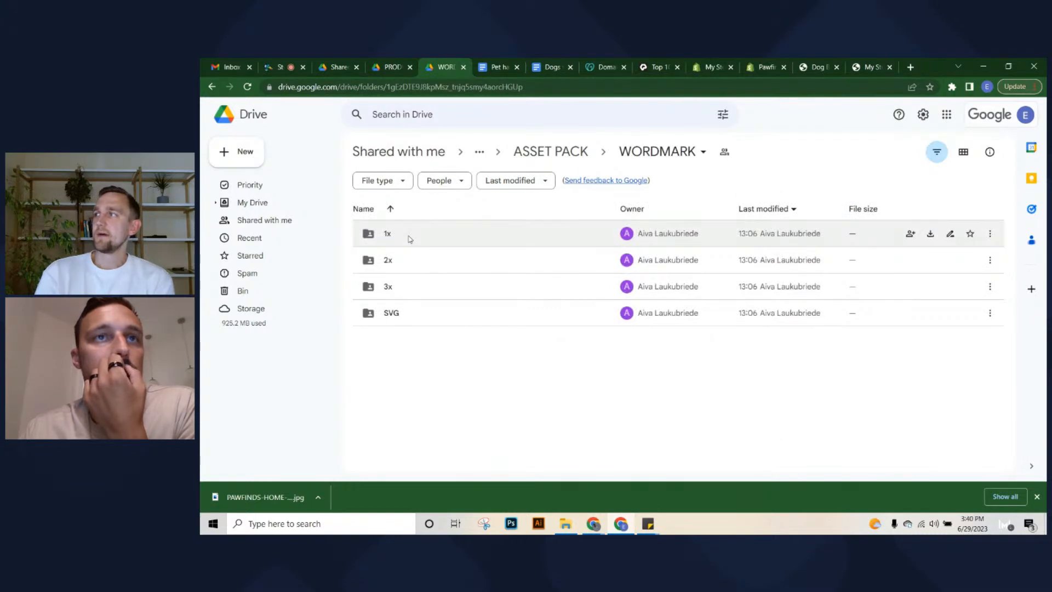
pyautogui.doubleClick(410, 236)
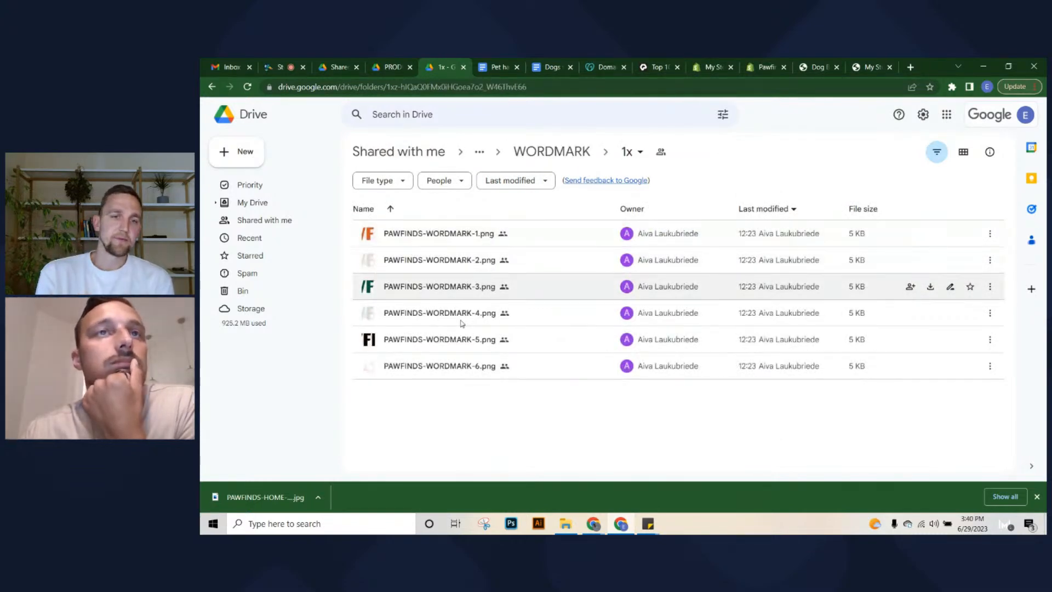
# Preview and compare the PAWFINDS-WORDMARK-2 and PAWFINDS-WORDMARK-3 logo files
pyautogui.click(404, 285)
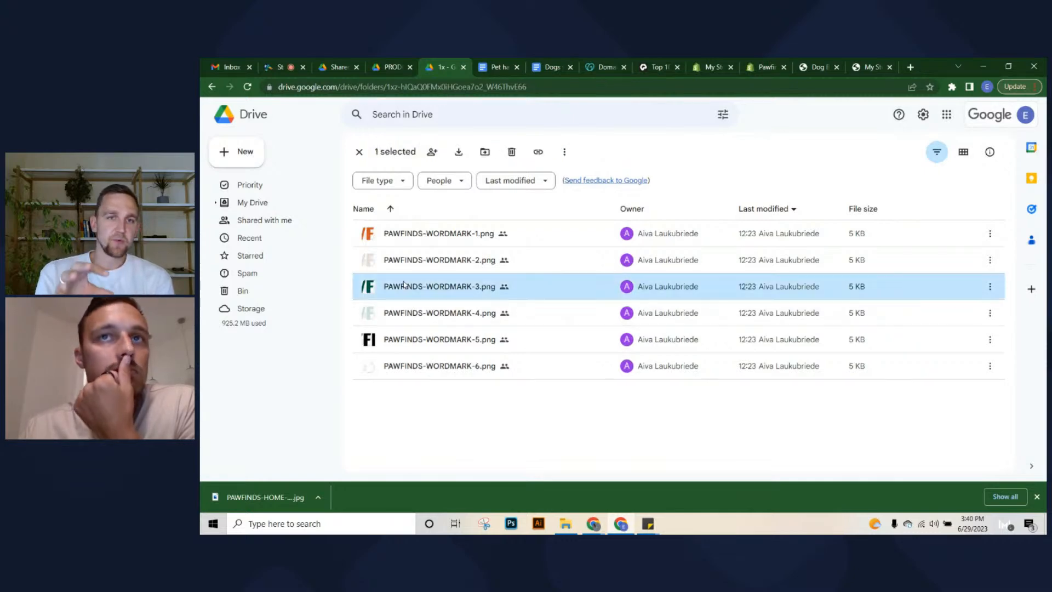
pyautogui.click(404, 284)
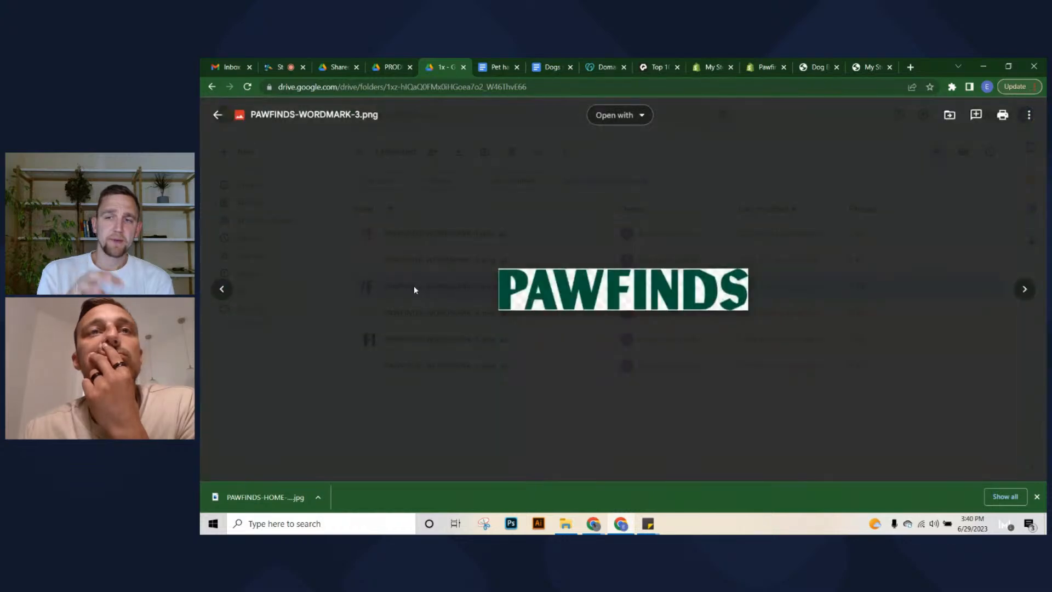
pyautogui.press('Escape')
pyautogui.doubleClick(417, 262)
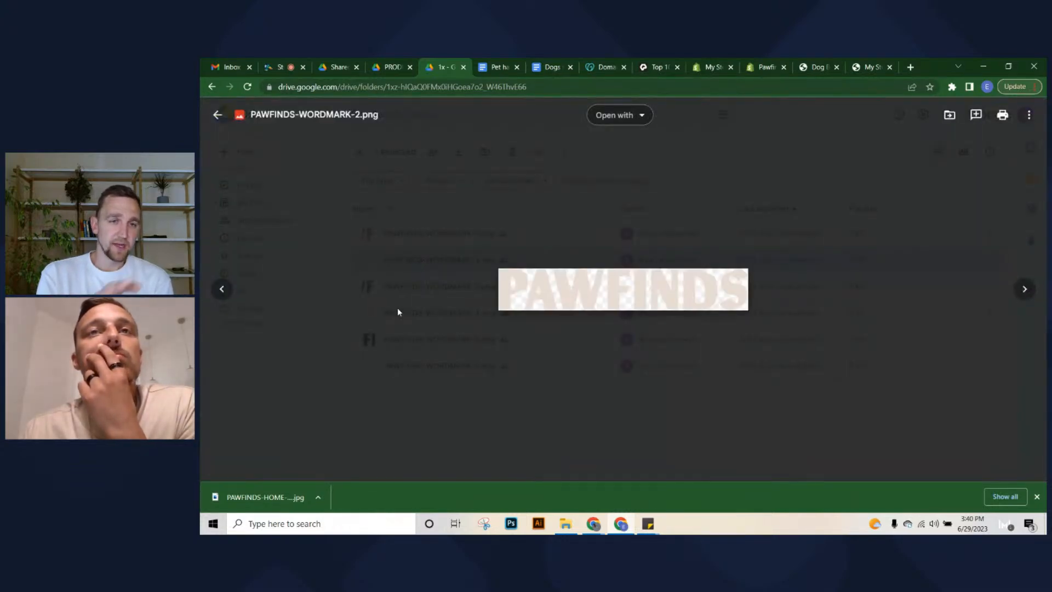
pyautogui.press('Escape')
pyautogui.doubleClick(439, 286)
pyautogui.press('Escape')
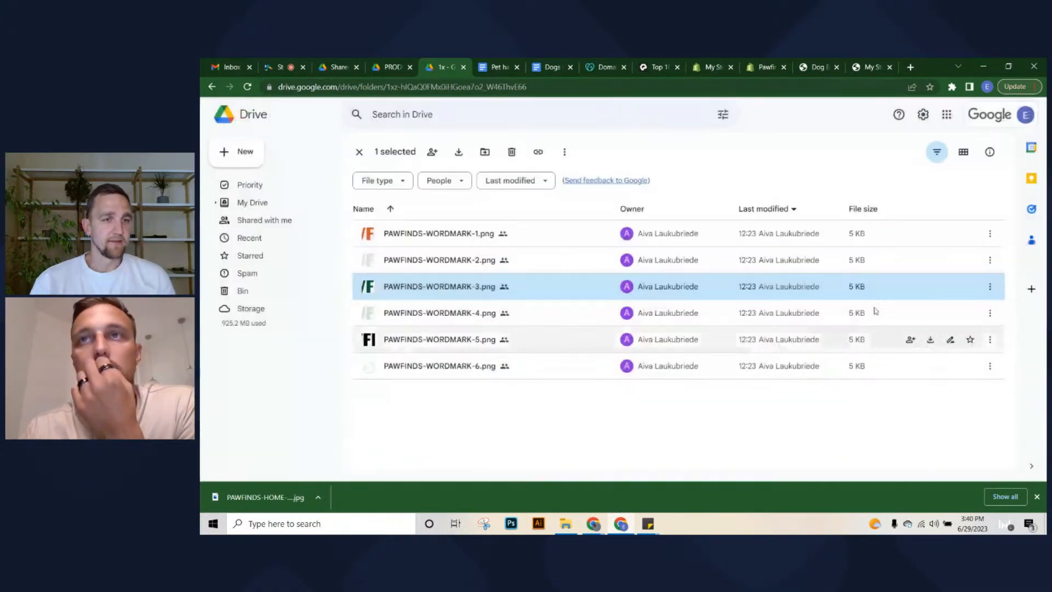
# Download PAWFINDS-WORDMARK-3.png and return to the Shopify theme editor
pyautogui.click(990, 286)
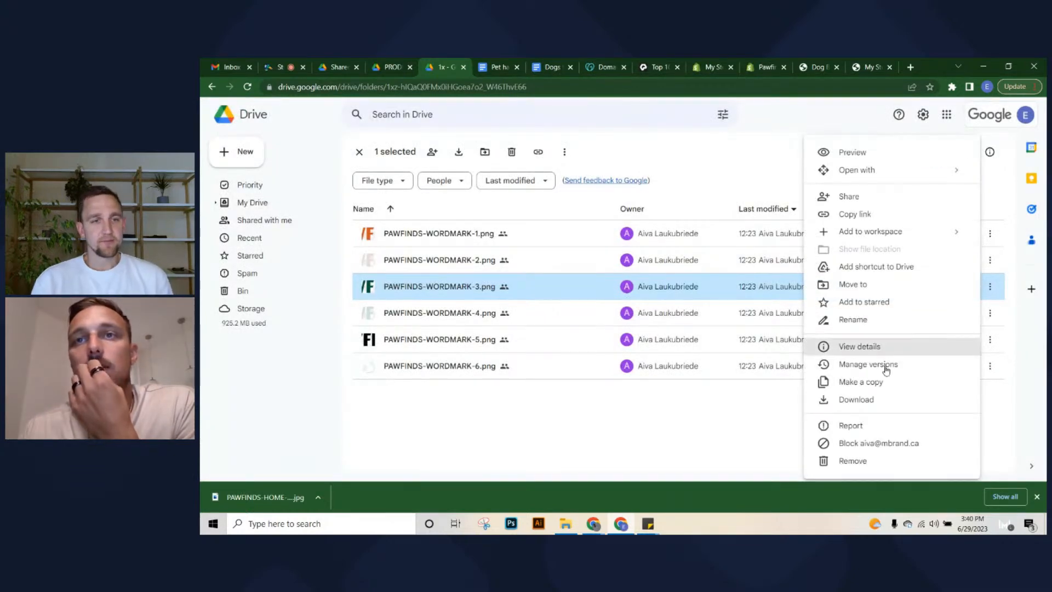
pyautogui.click(876, 403)
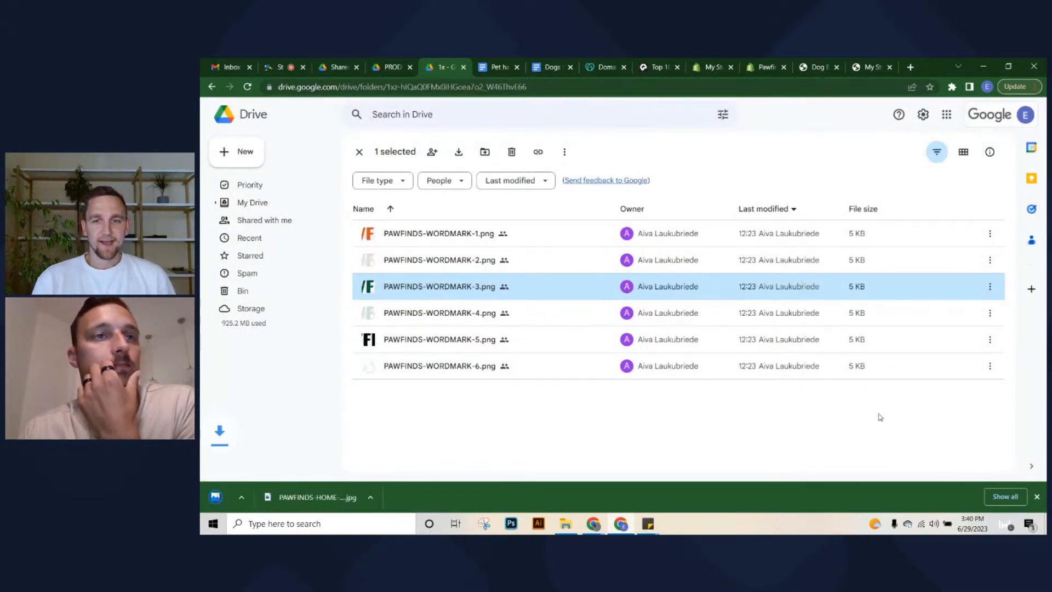
pyautogui.click(765, 67)
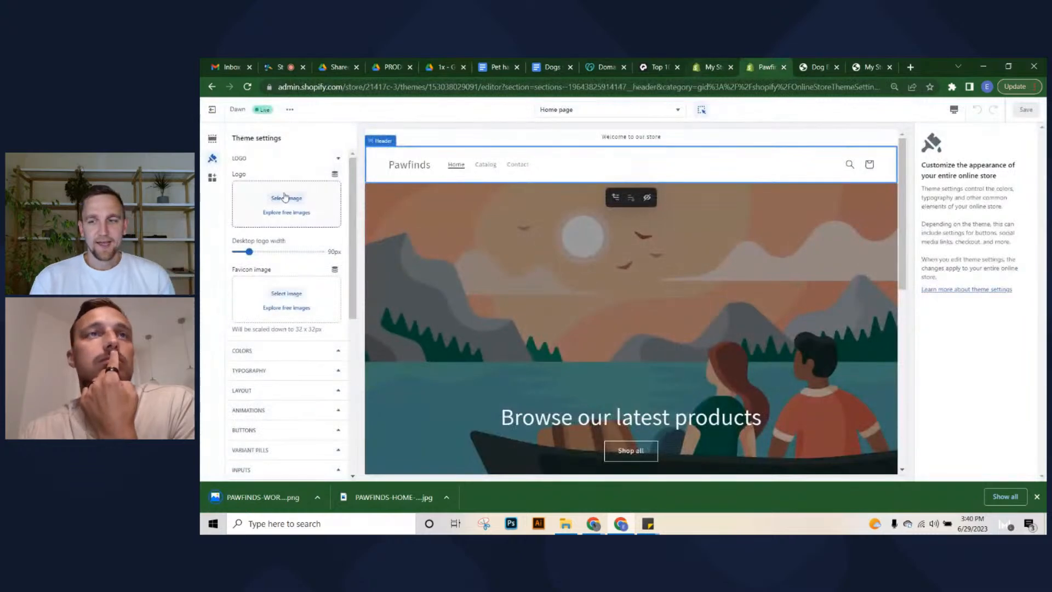
# Drop PAWFINDS-WORDMARK-3.png into both the Logo and Favicon image slots and save with Ctrl+S
pyautogui.moveTo(257, 497); pyautogui.dragTo(268, 193)
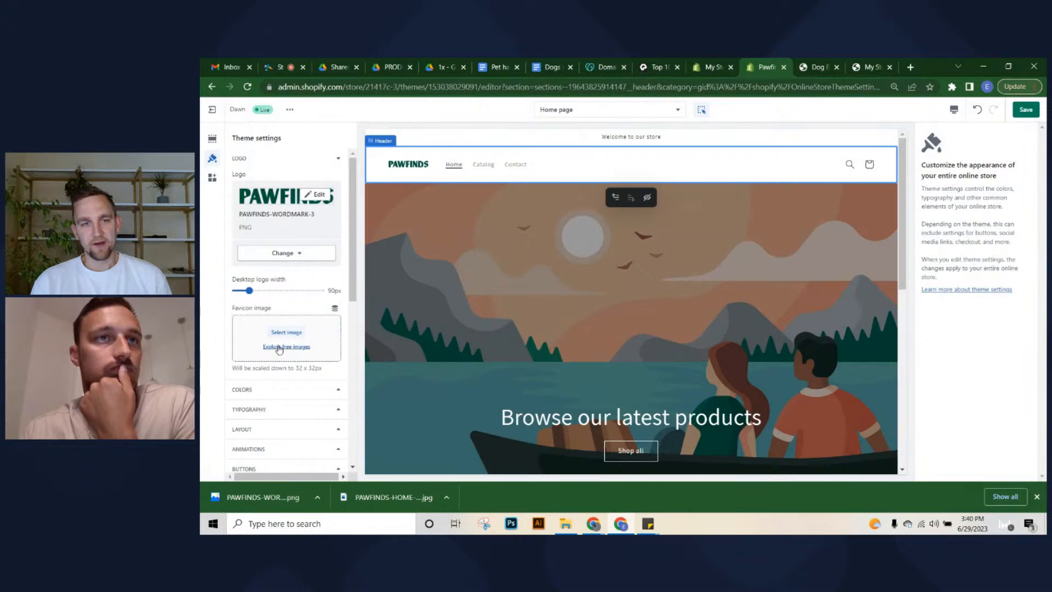
pyautogui.moveTo(257, 497); pyautogui.dragTo(289, 342)
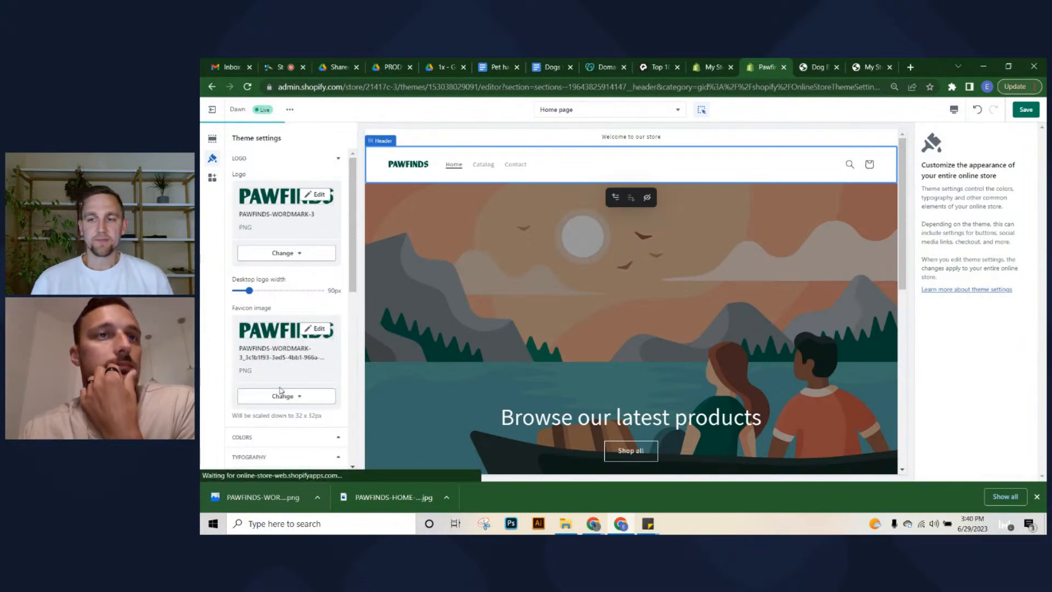
pyautogui.click(281, 394)
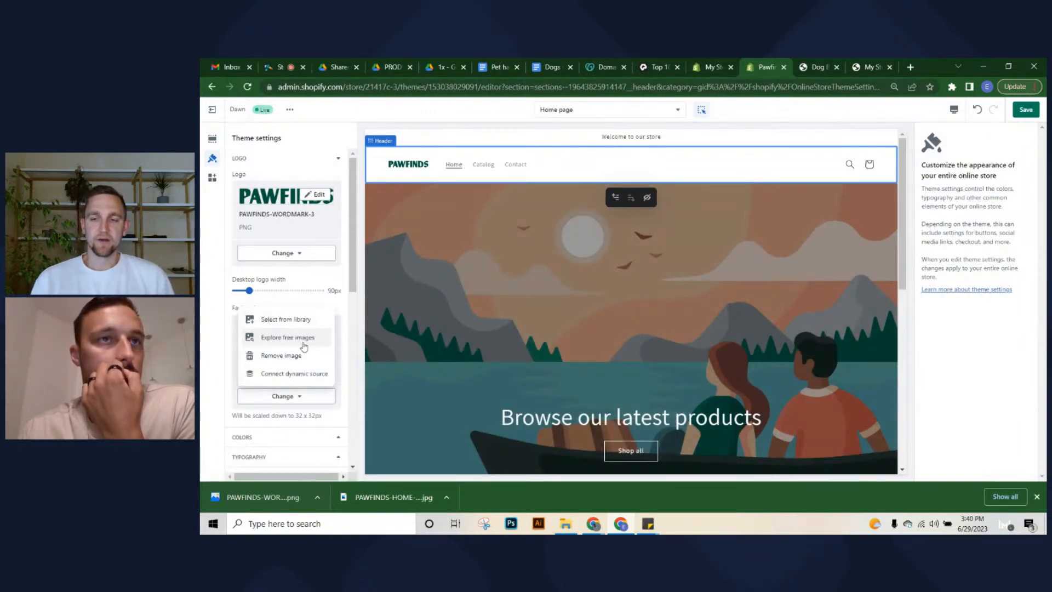
pyautogui.click(211, 321)
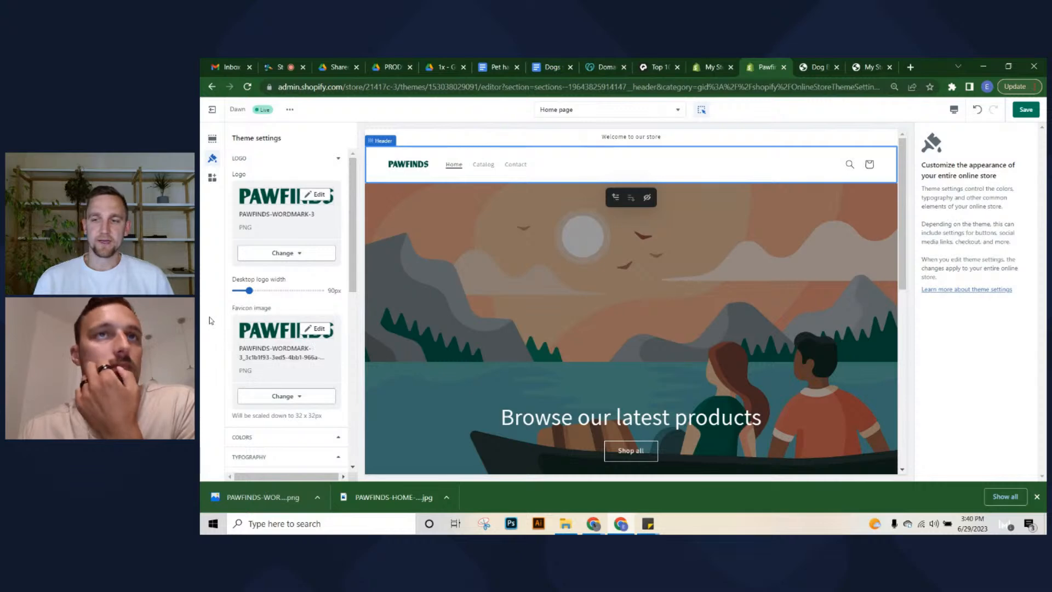
pyautogui.scroll(-3, 294, 357)
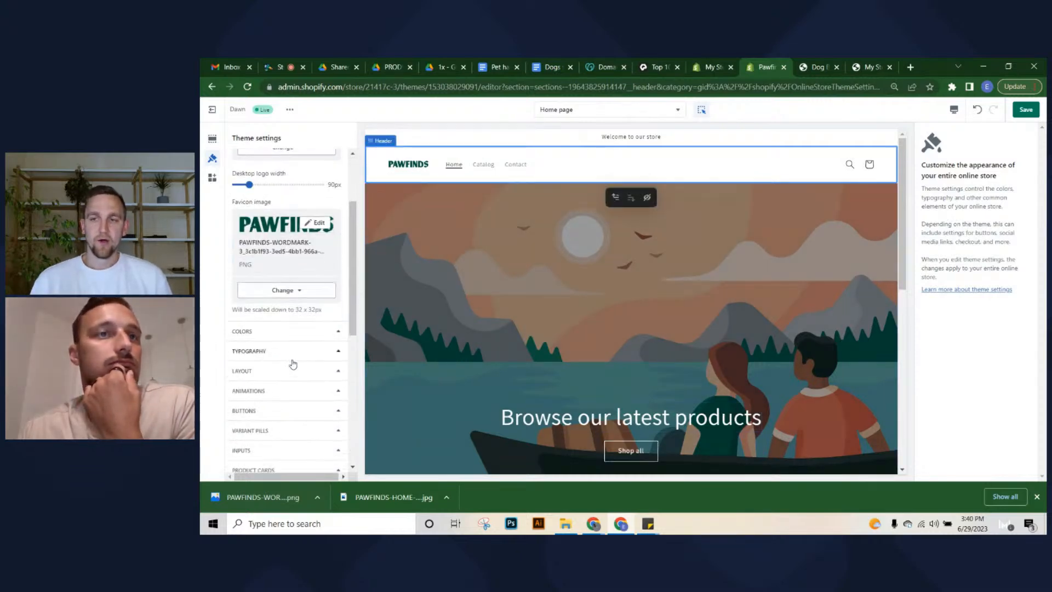
pyautogui.hotkey('ctrl', 's')
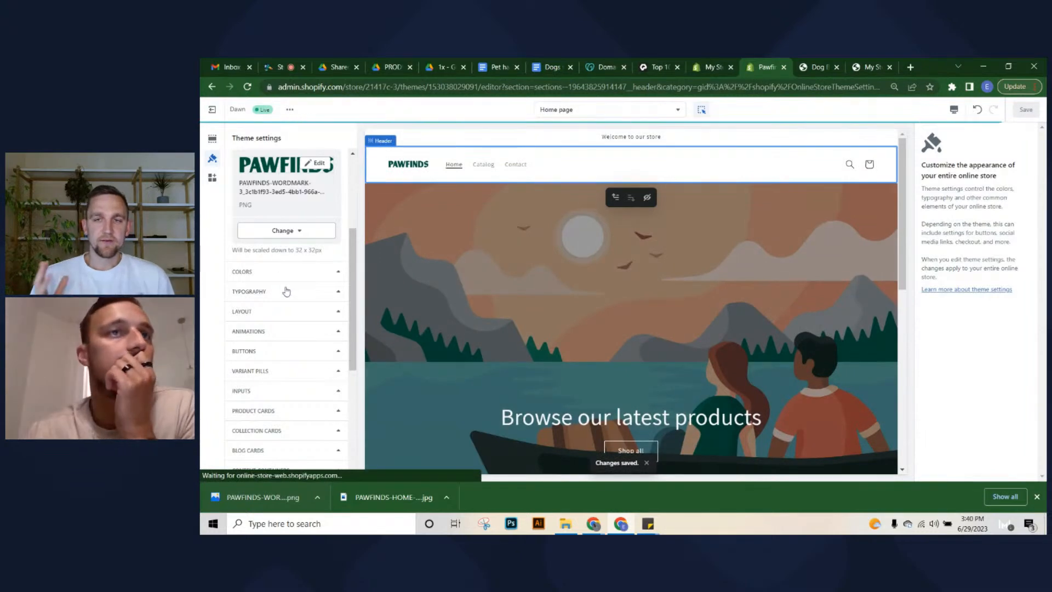
pyautogui.click(287, 291)
# Replace the Assistant body font with Poppins Regular, found by searching 'popp'
pyautogui.click(277, 278)
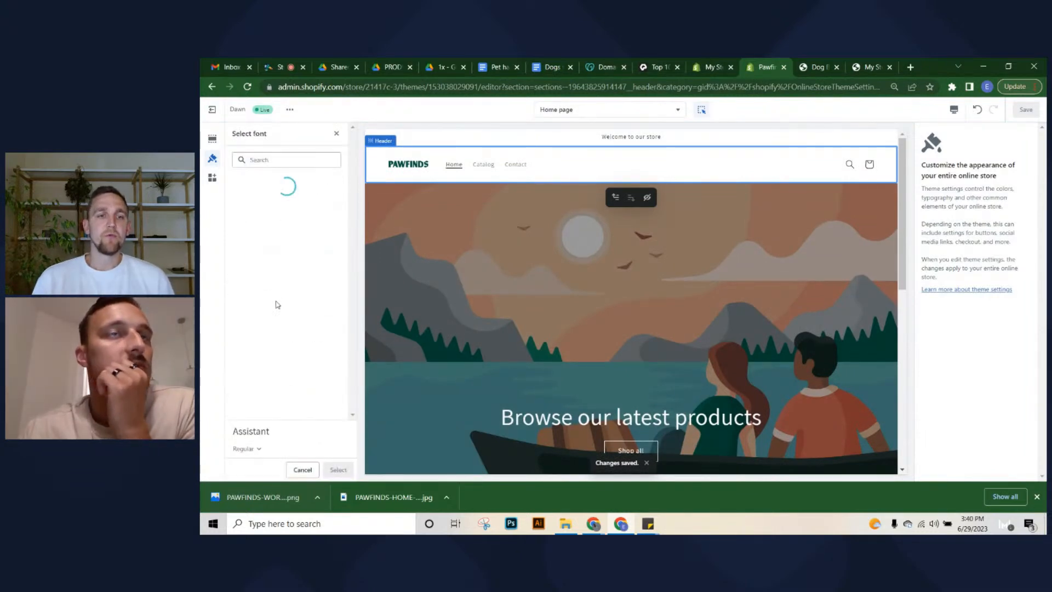
pyautogui.scroll(-1, 263, 367)
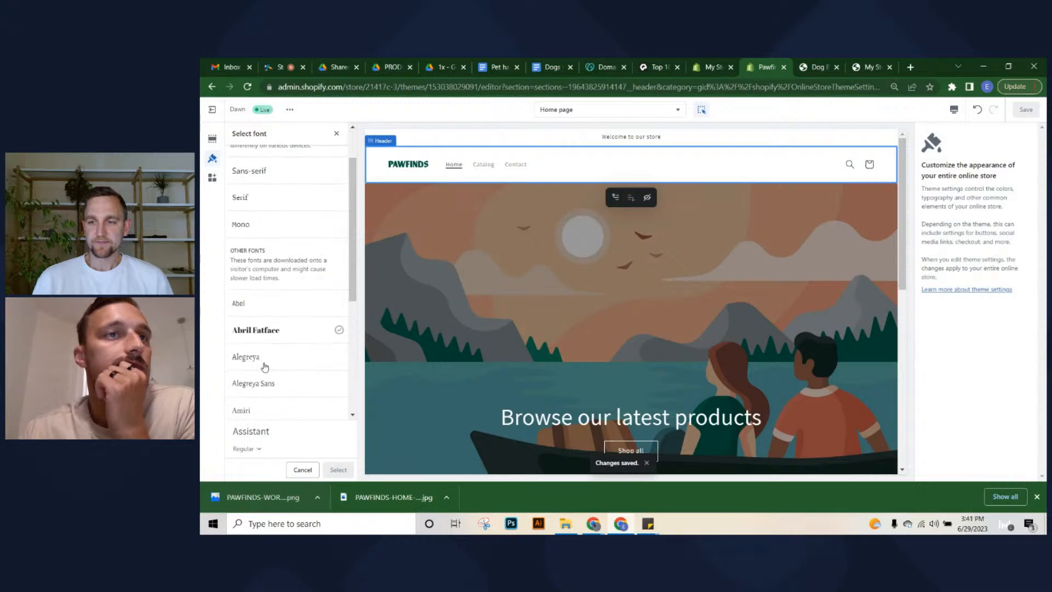
pyautogui.scroll(1, 300, 178)
pyautogui.click(300, 161)
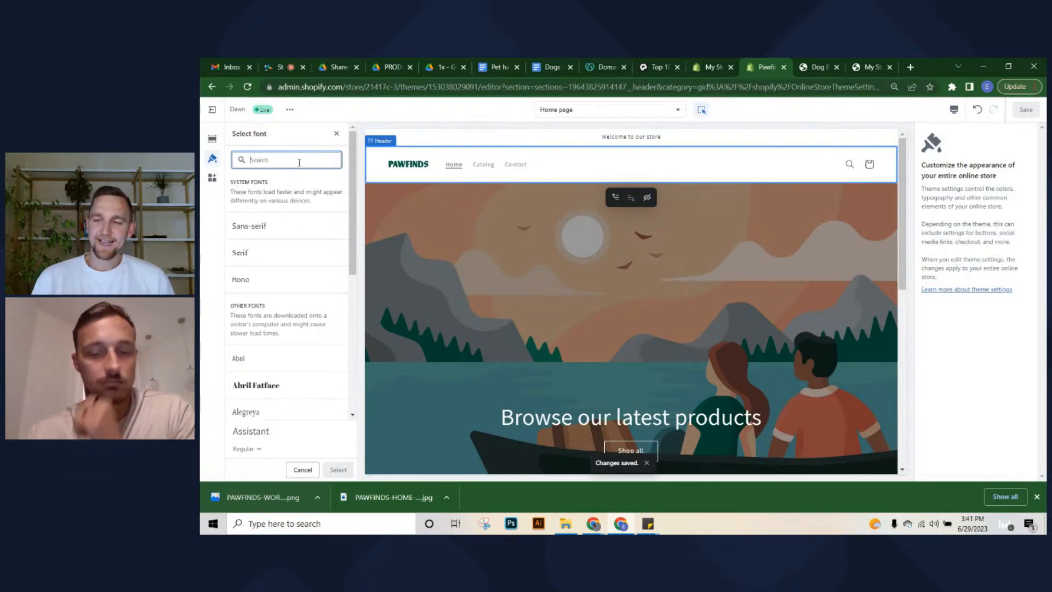
pyautogui.write('pop')
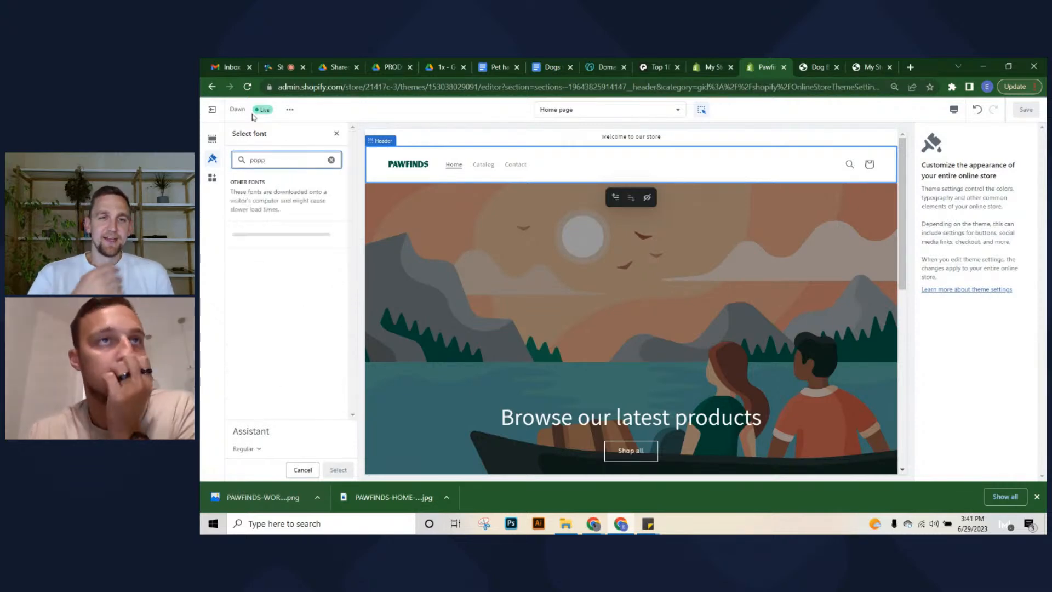
pyautogui.write('p')
pyautogui.click(258, 232)
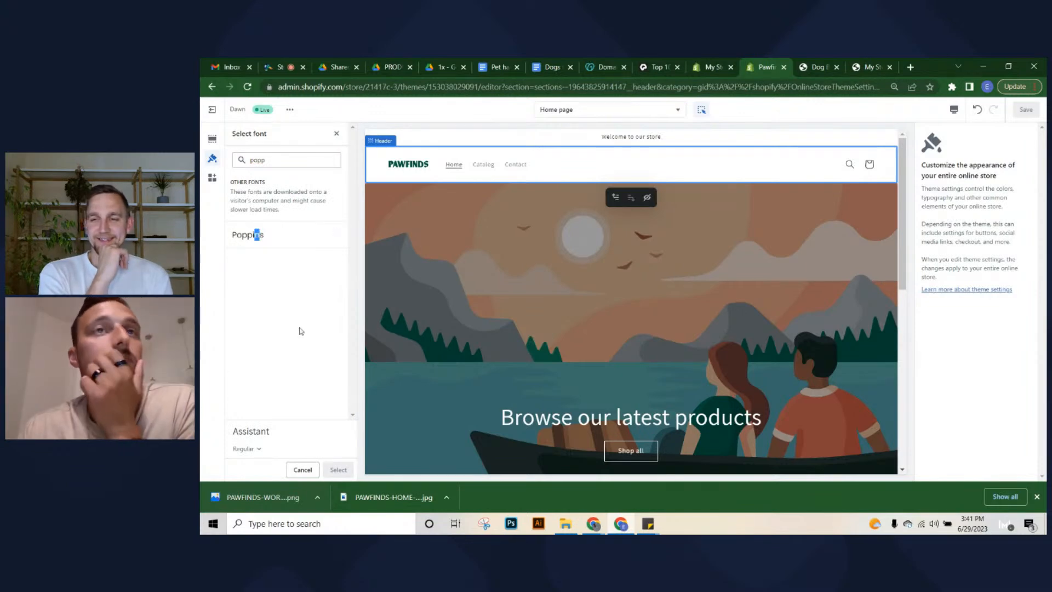
pyautogui.click(338, 236)
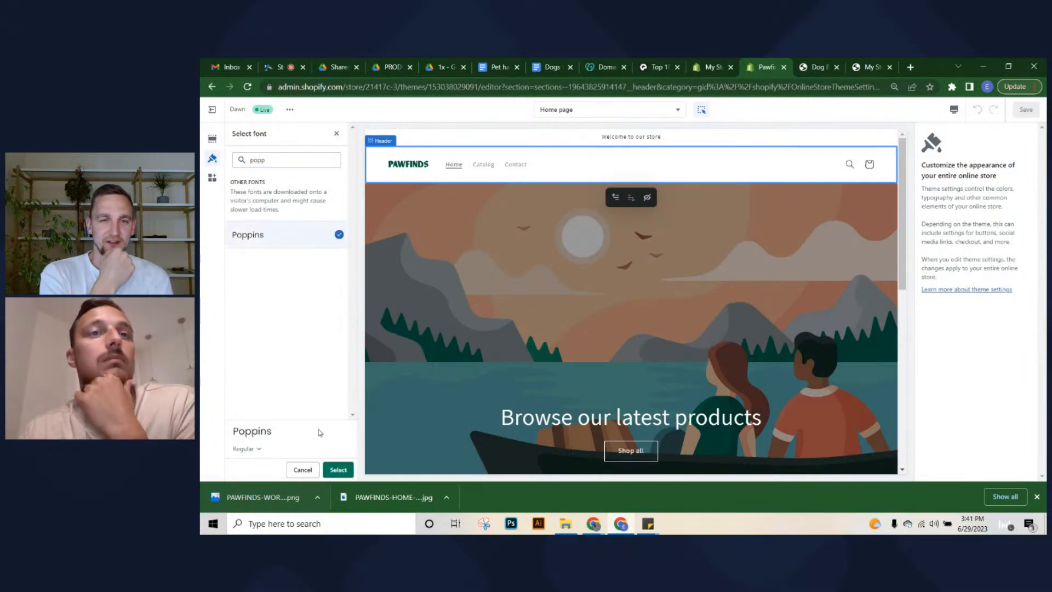
pyautogui.click(338, 470)
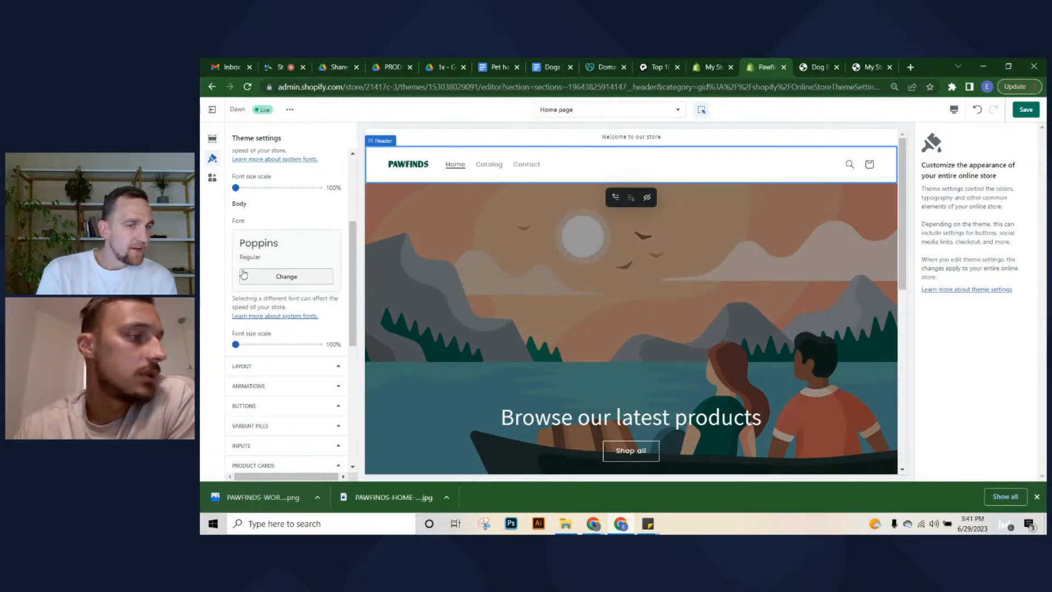
pyautogui.click(388, 65)
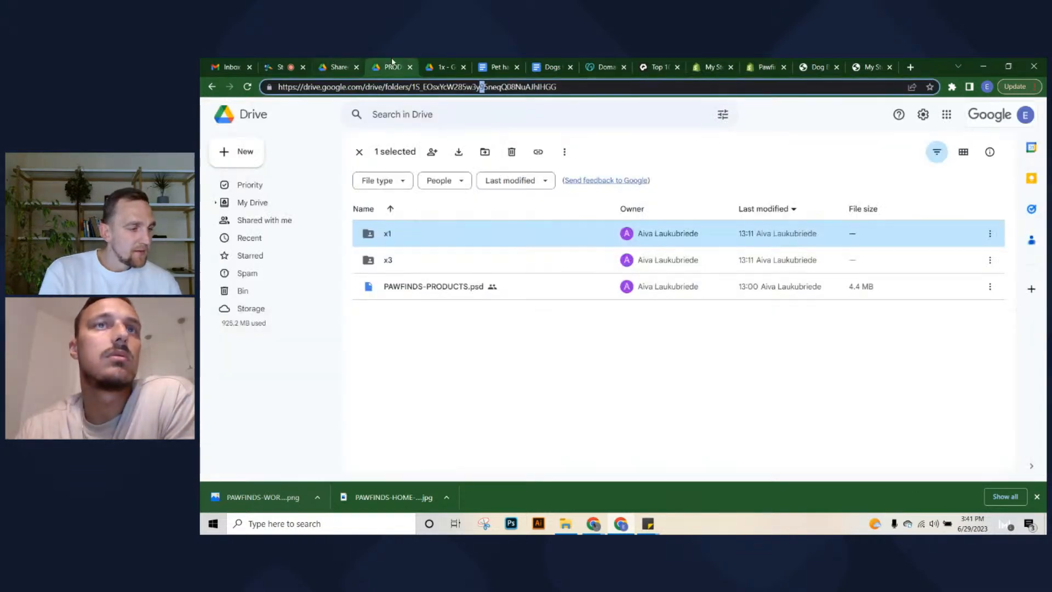
pyautogui.click(444, 67)
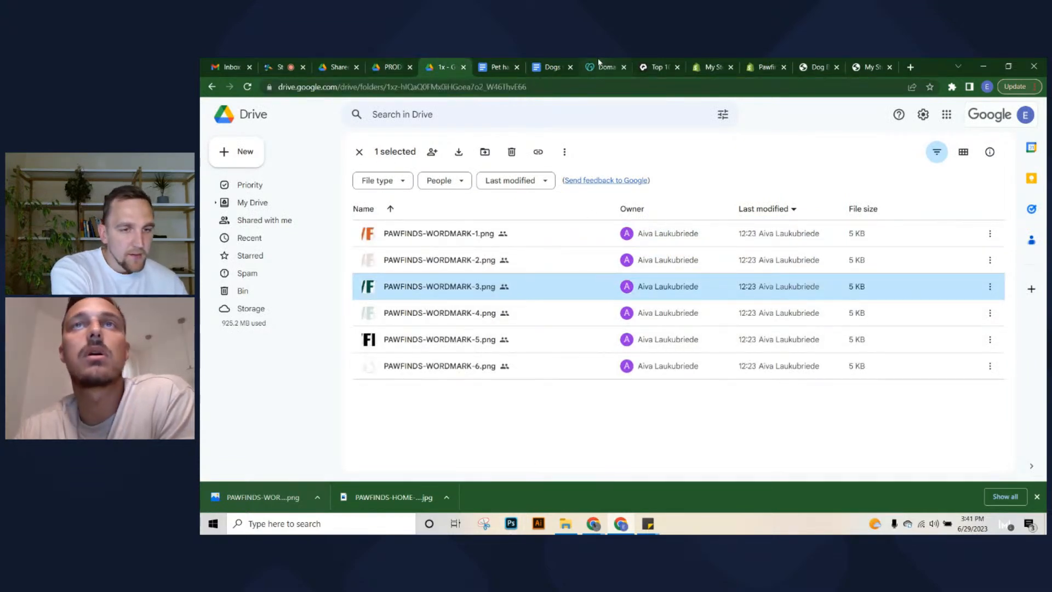
pyautogui.click(773, 65)
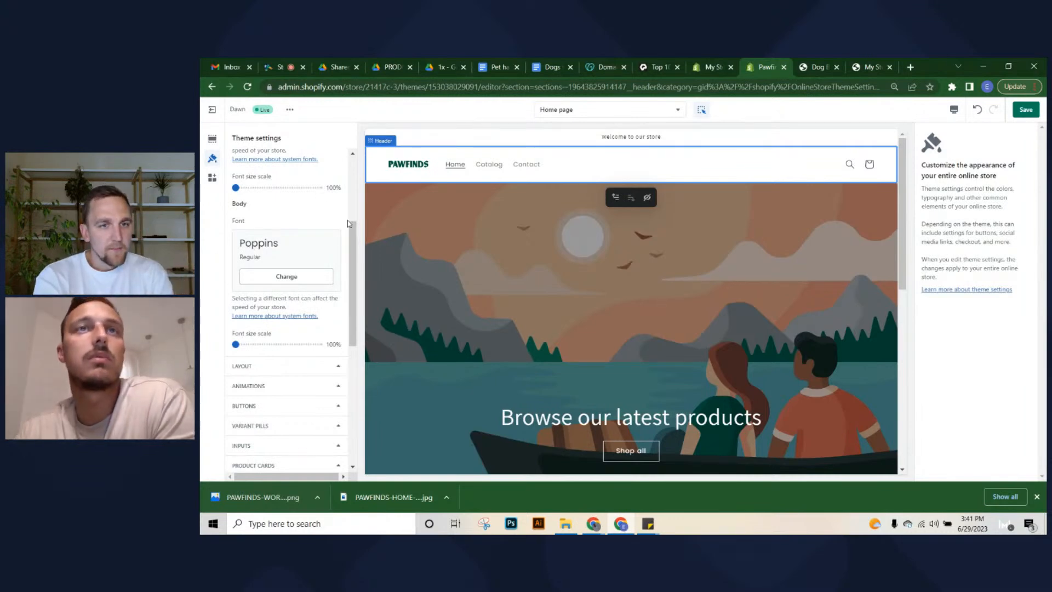
# Change the headings font to Poppins Regular
pyautogui.scroll(-1, 251, 362)
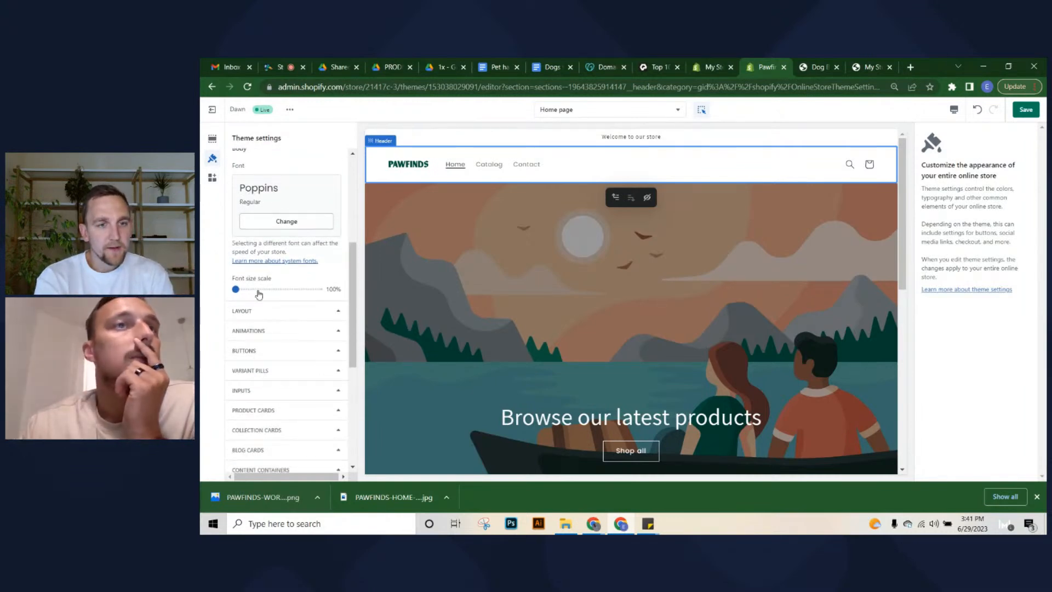
pyautogui.scroll(3, 274, 263)
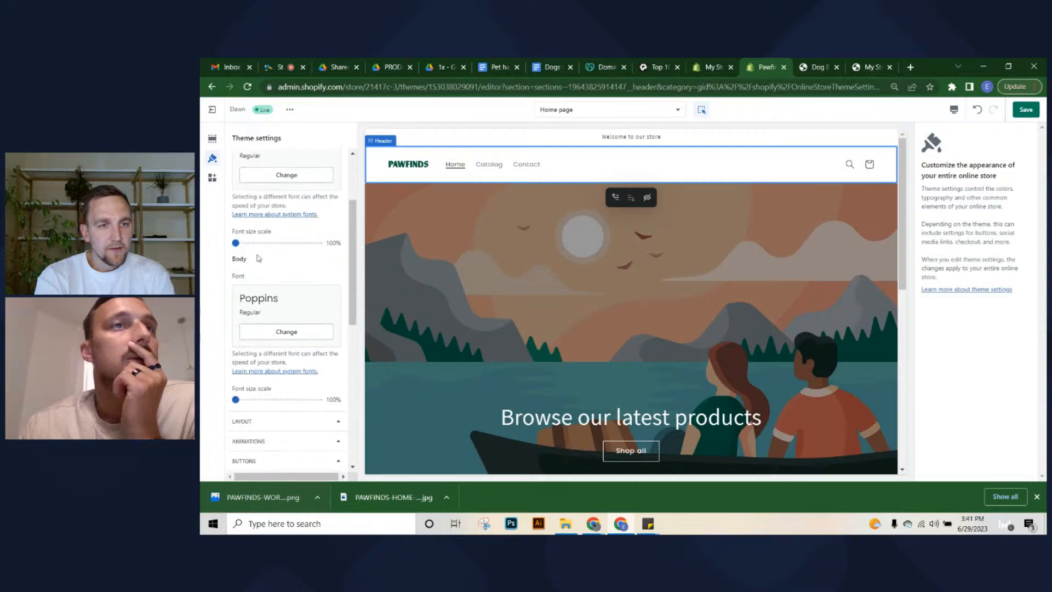
pyautogui.scroll(1, 305, 265)
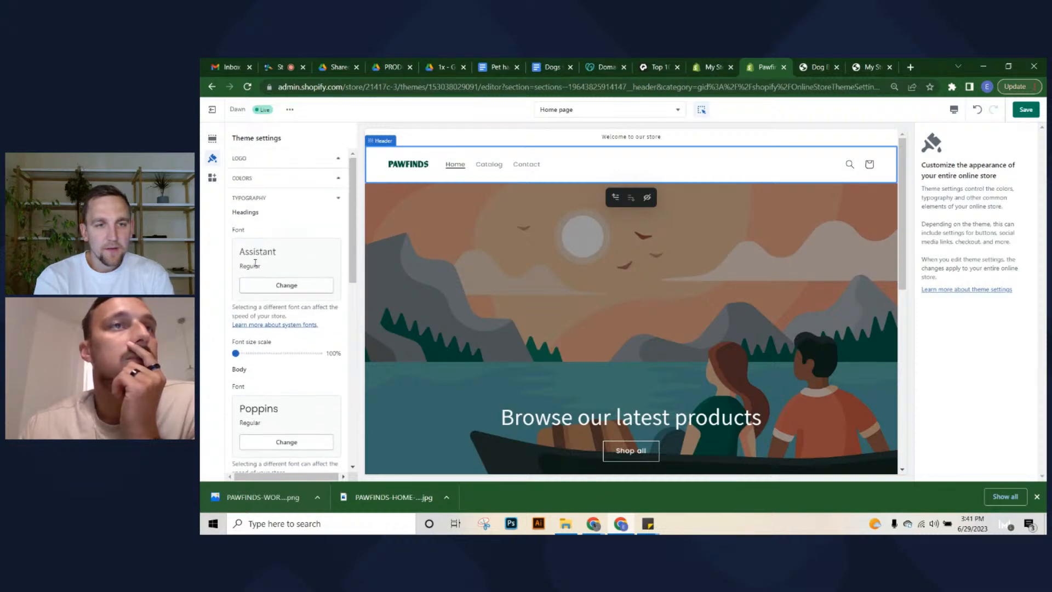
pyautogui.click(255, 285)
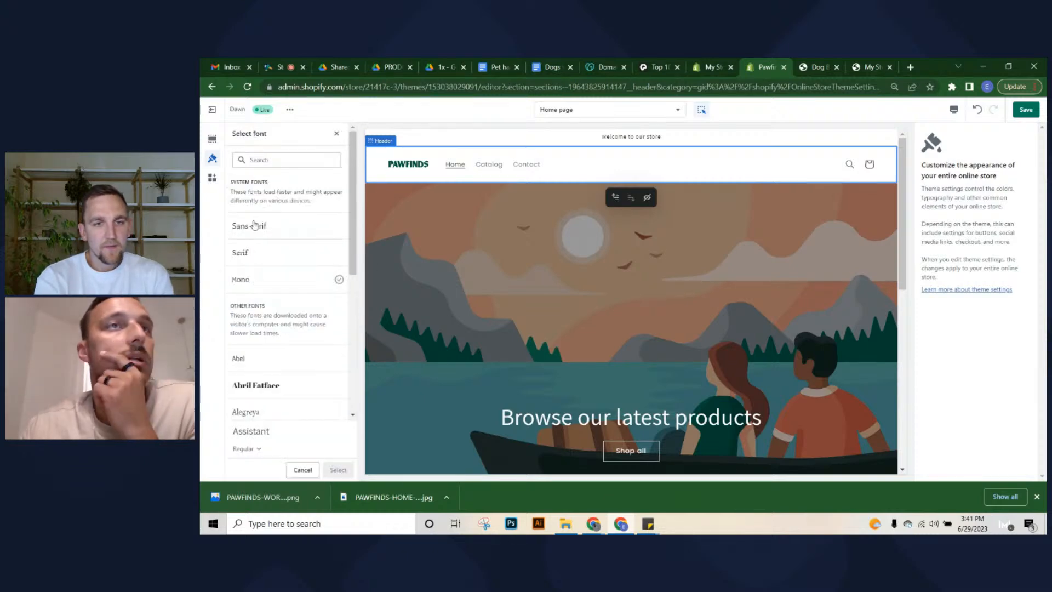
pyautogui.click(268, 160)
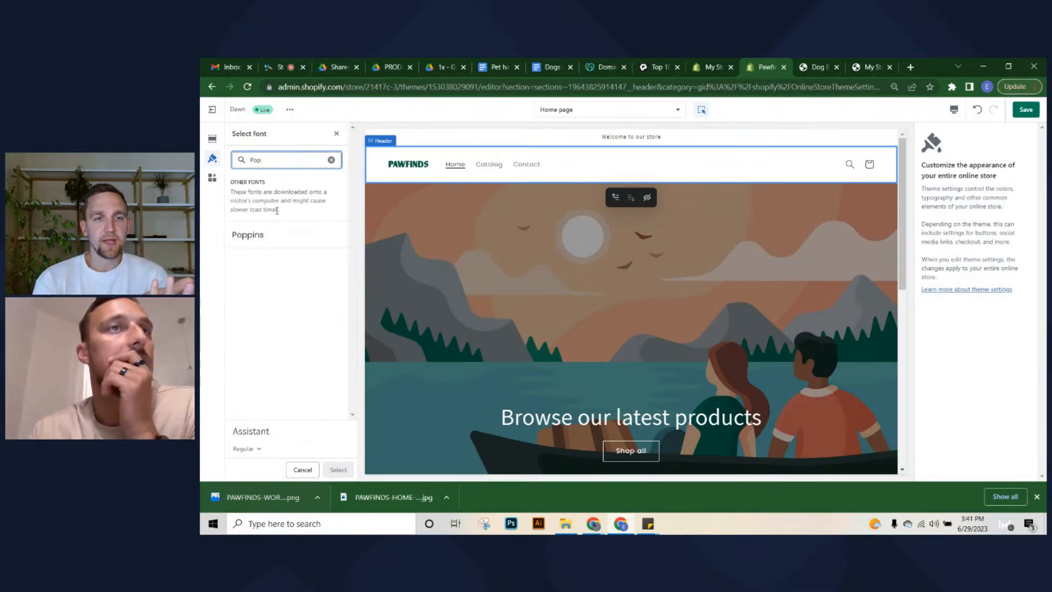
pyautogui.click(270, 233)
pyautogui.click(339, 470)
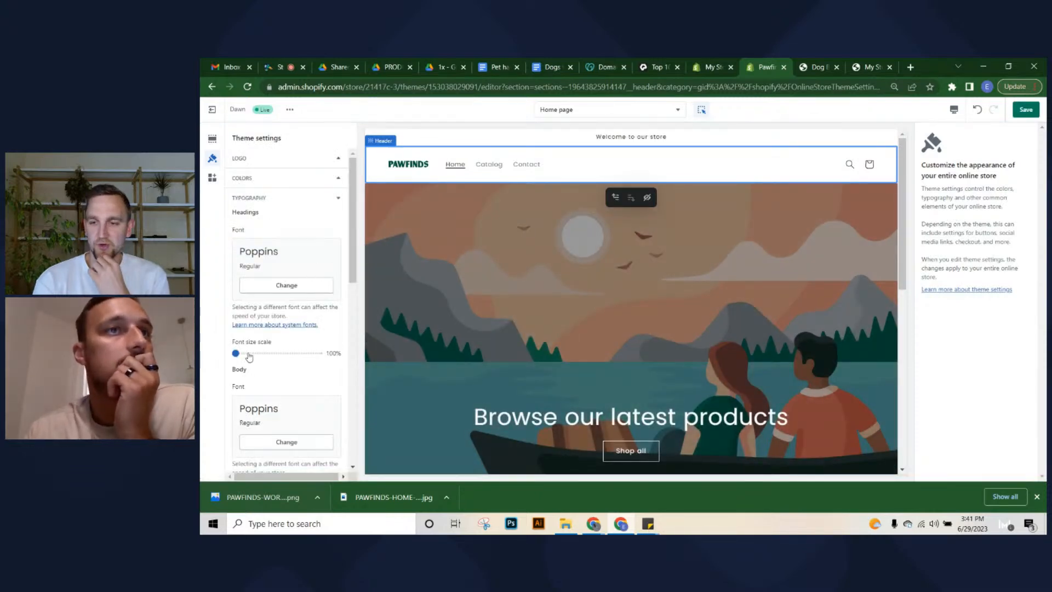
# Raise the heading font size scale to 105% and save the theme
pyautogui.moveTo(236, 352); pyautogui.dragTo(243, 354)
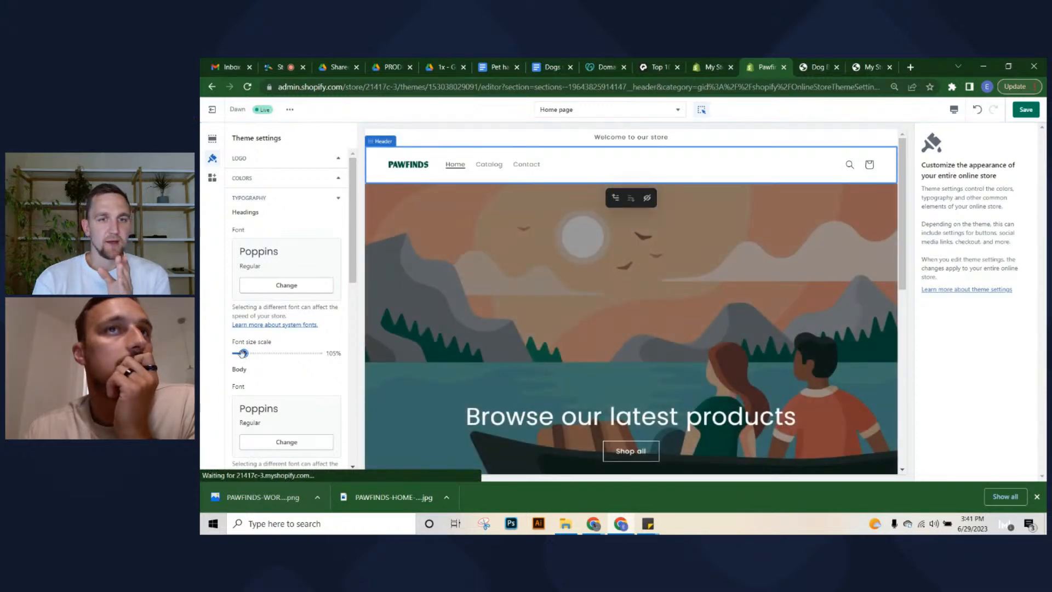
pyautogui.scroll(-1, 317, 345)
pyautogui.scroll(-2, 317, 344)
pyautogui.scroll(3, 312, 350)
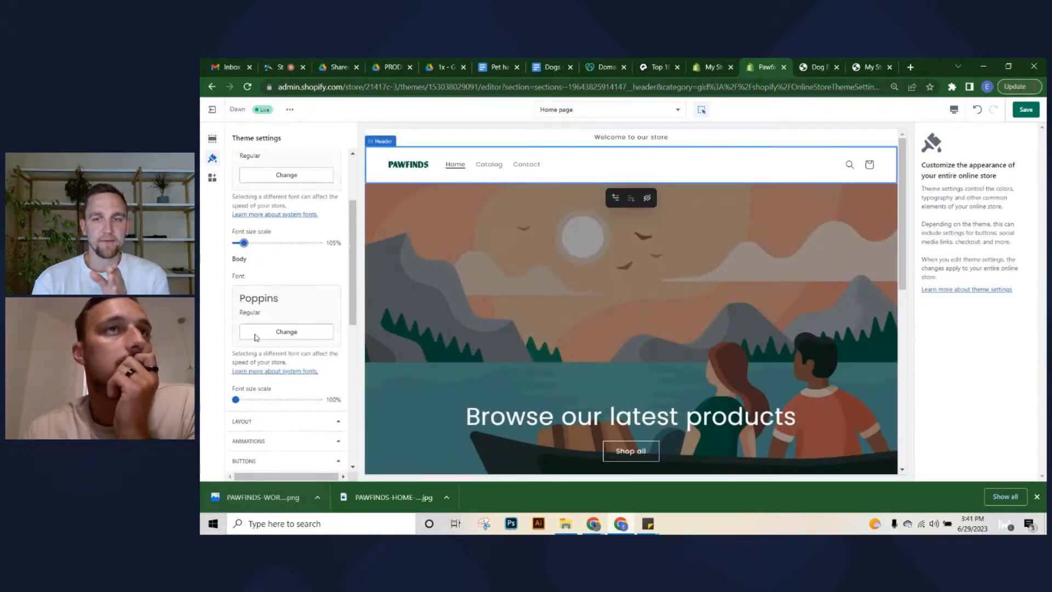
pyautogui.click(1015, 111)
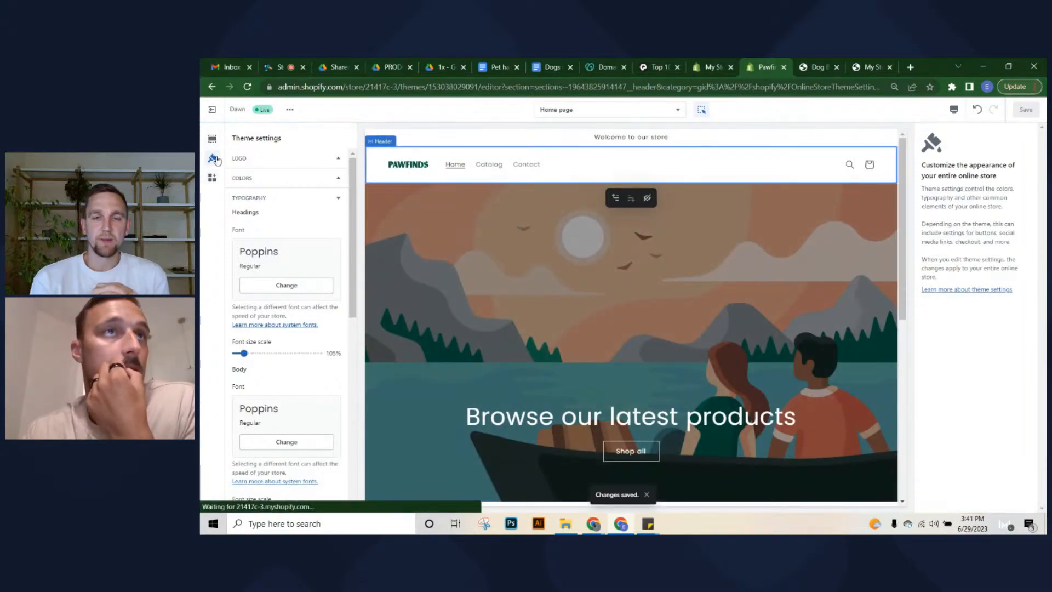
# In the Image banner section, upload PAWFINDS-HOME-HERO-IMG from Downloads as the first image and confirm with Done
pyautogui.click(212, 138)
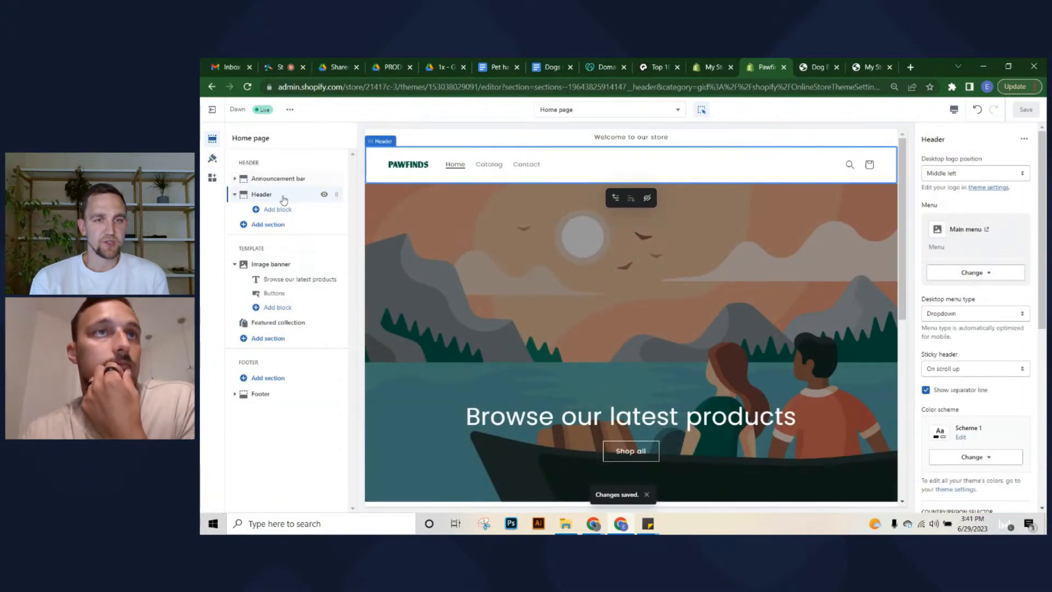
pyautogui.click(502, 312)
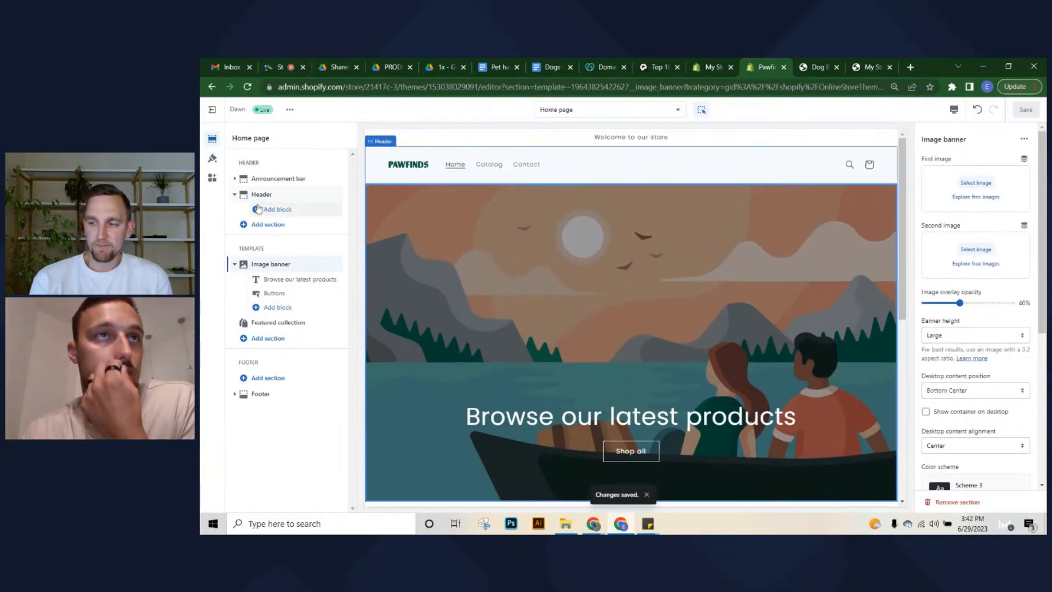
pyautogui.click(976, 183)
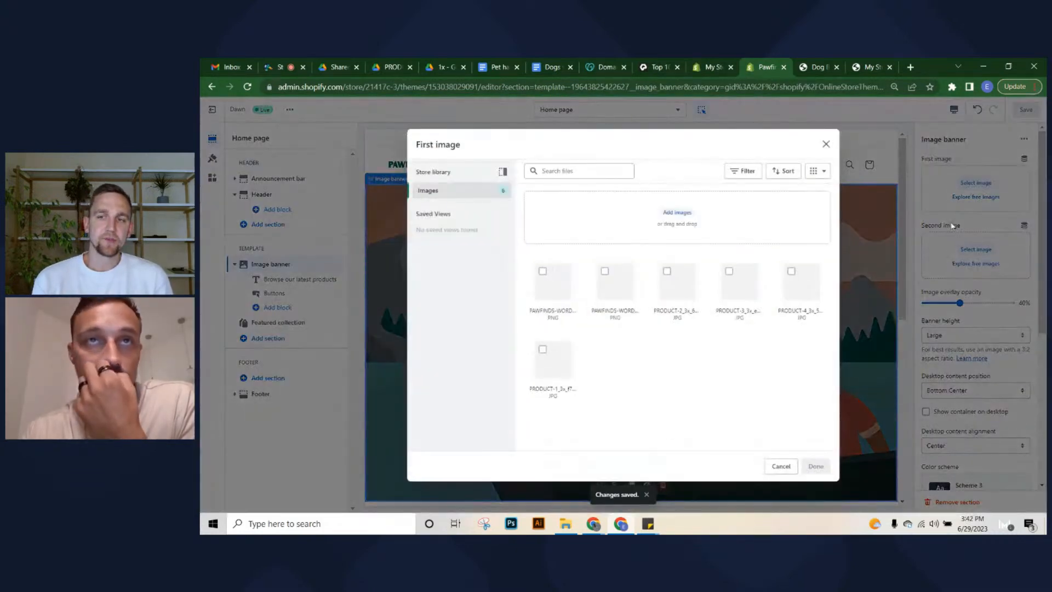
pyautogui.click(567, 523)
pyautogui.scroll(10, 411, 274)
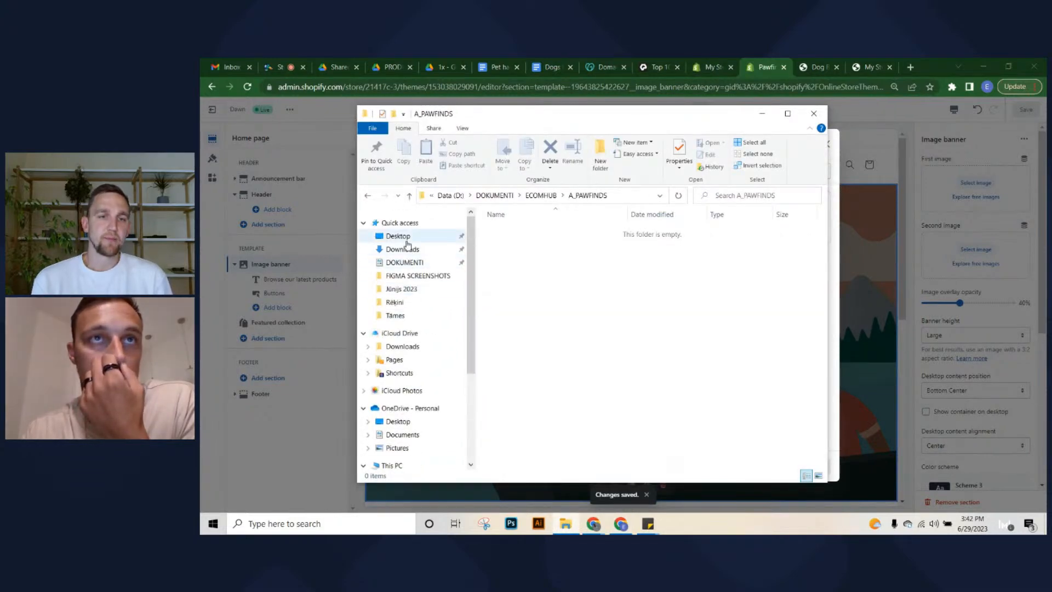
pyautogui.click(405, 248)
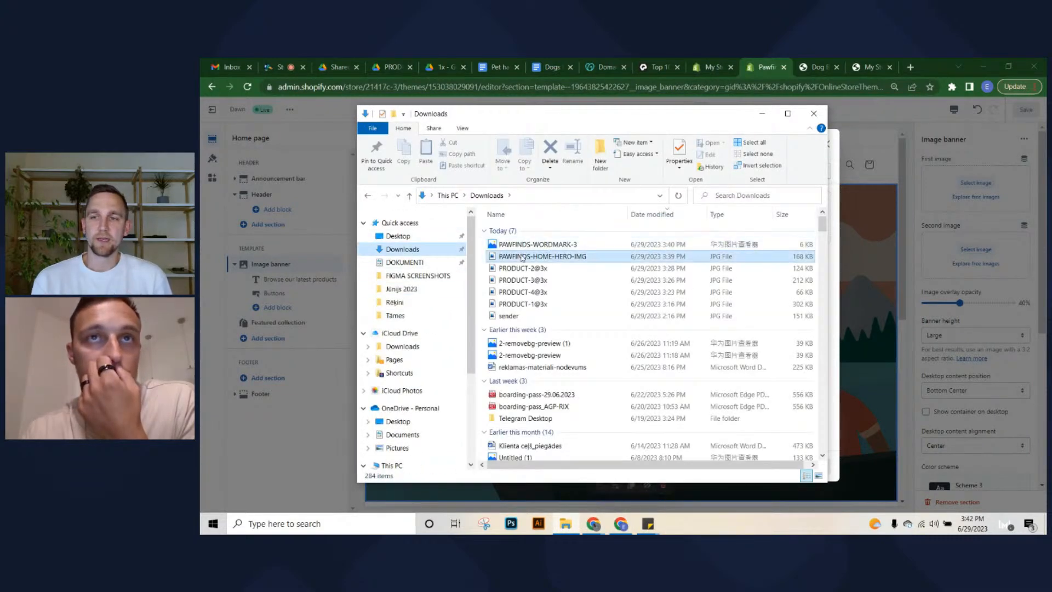
pyautogui.click(522, 258)
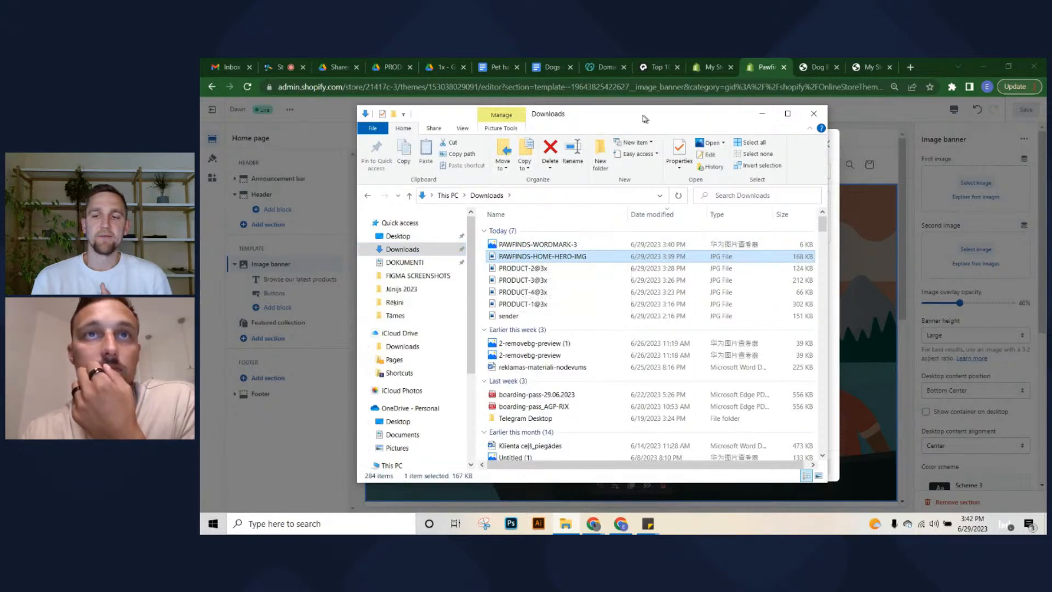
pyautogui.moveTo(645, 119); pyautogui.dragTo(343, 119)
pyautogui.moveTo(258, 256); pyautogui.dragTo(650, 216)
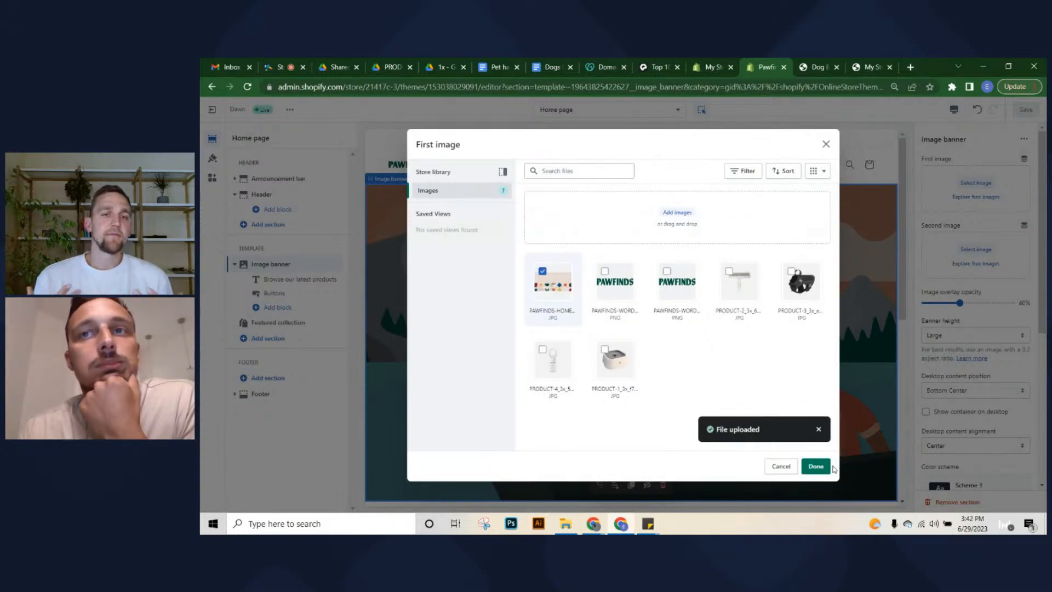
pyautogui.click(814, 467)
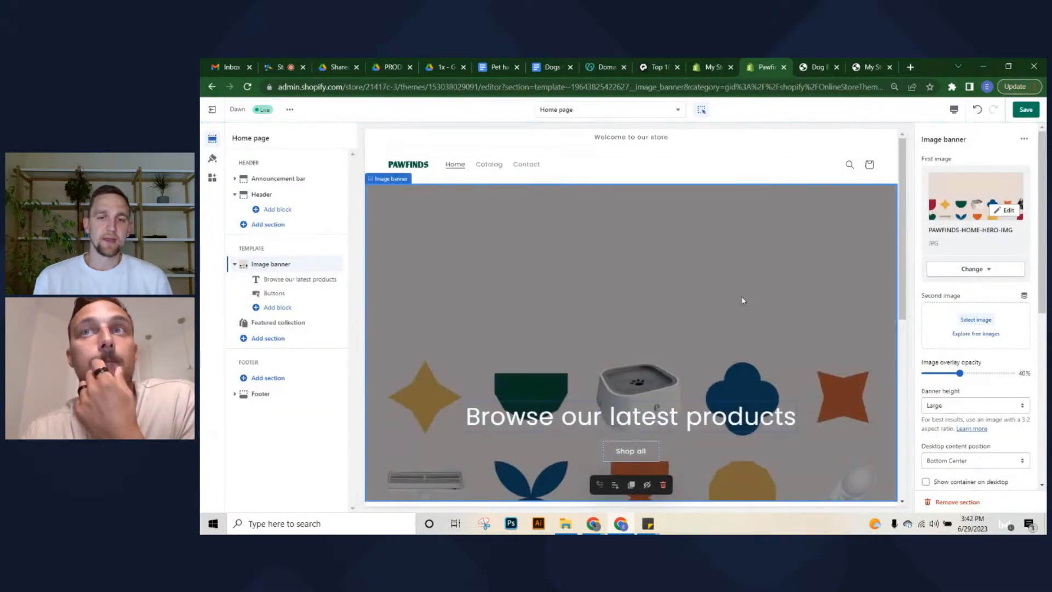
# Drag the banner's image overlay opacity down to 0% to remove the grey tint
pyautogui.scroll(-2, 702, 294)
pyautogui.scroll(2, 768, 323)
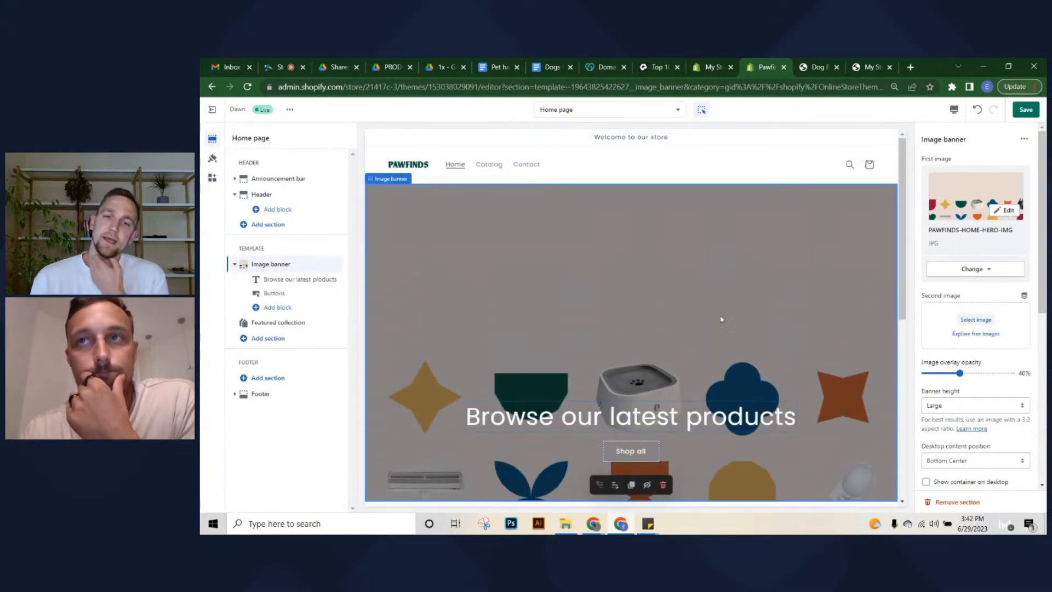
pyautogui.moveTo(958, 372); pyautogui.dragTo(925, 373)
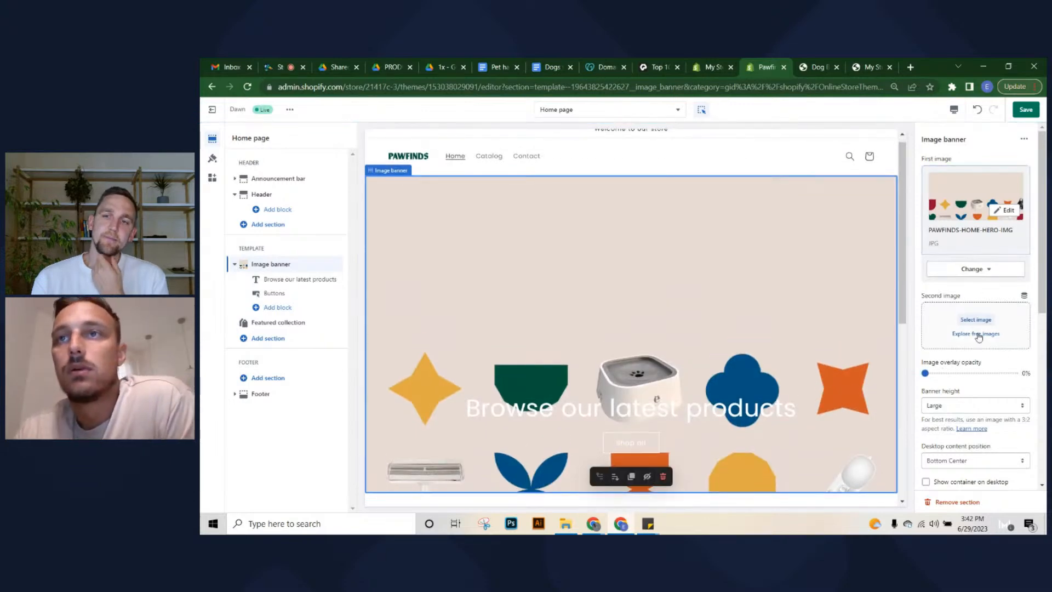
# Set desktop content position to Top Center, keeping desktop and mobile alignment Center
pyautogui.scroll(-1, 981, 362)
pyautogui.click(960, 412)
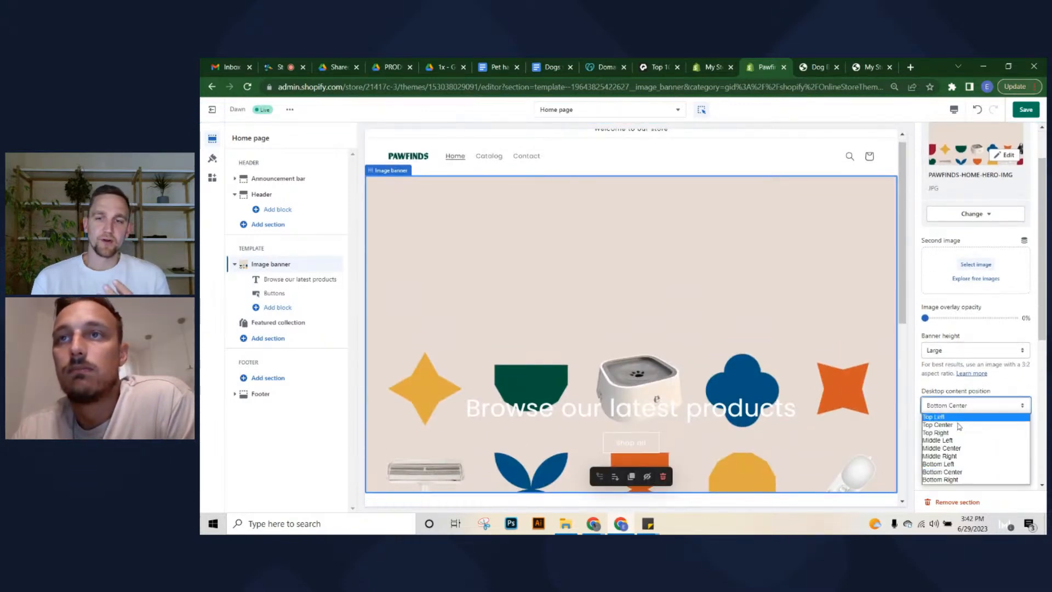
pyautogui.click(960, 426)
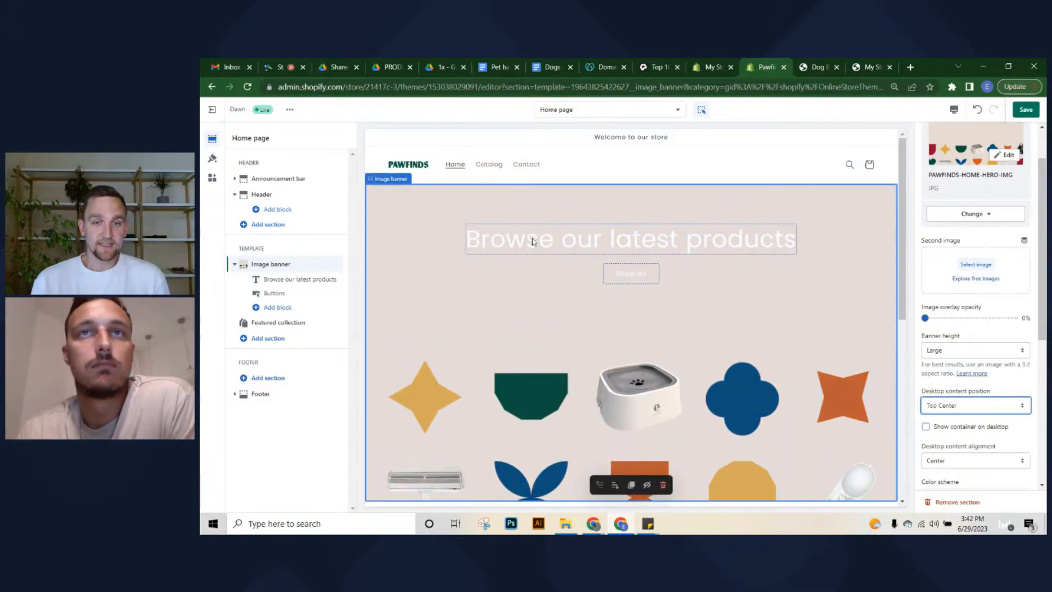
pyautogui.click(956, 461)
pyautogui.click(957, 462)
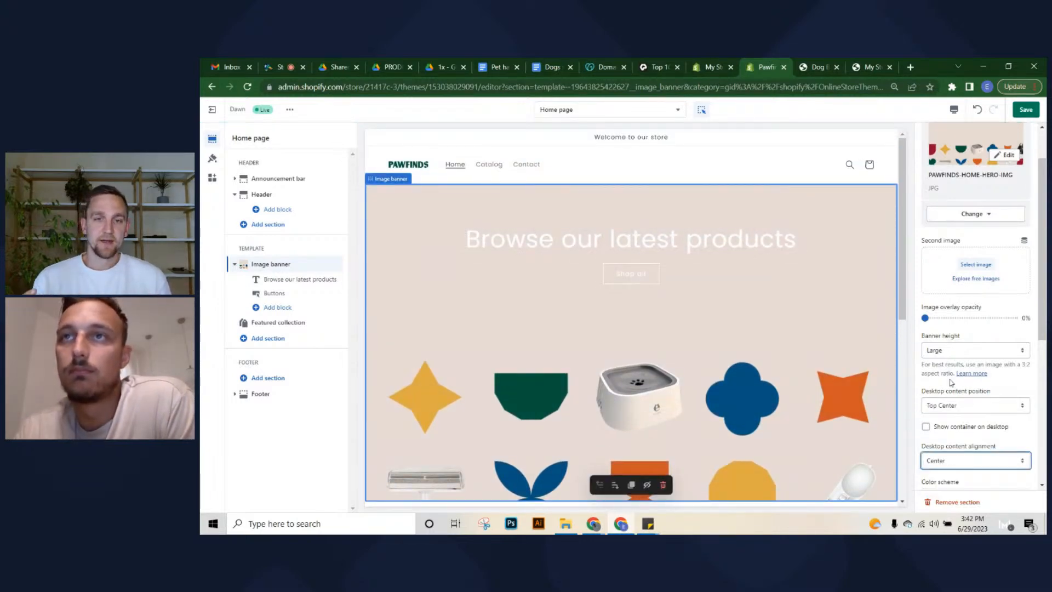
pyautogui.scroll(-5, 971, 367)
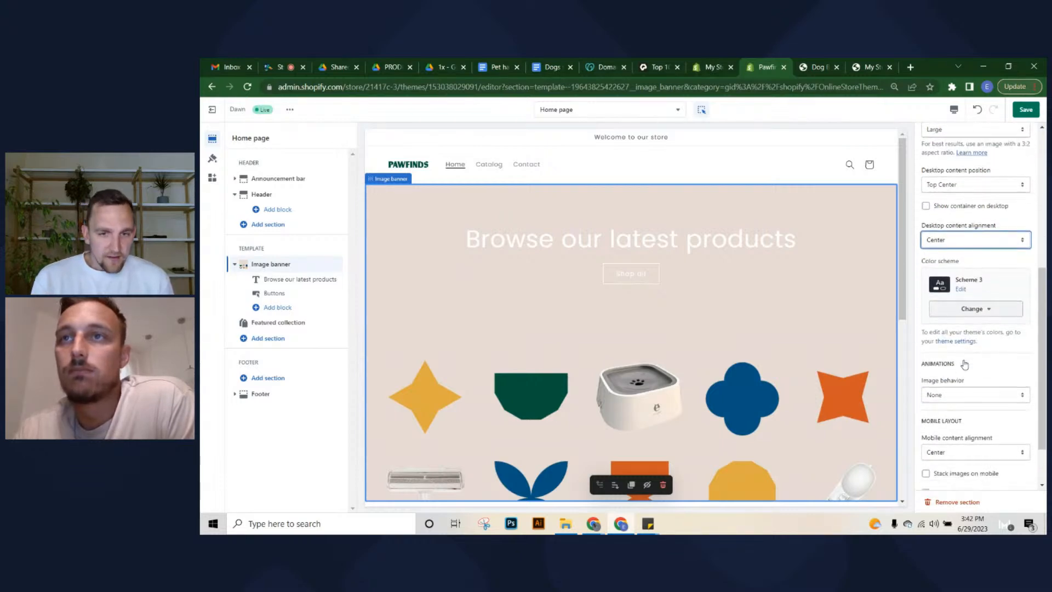
pyautogui.scroll(-1, 963, 378)
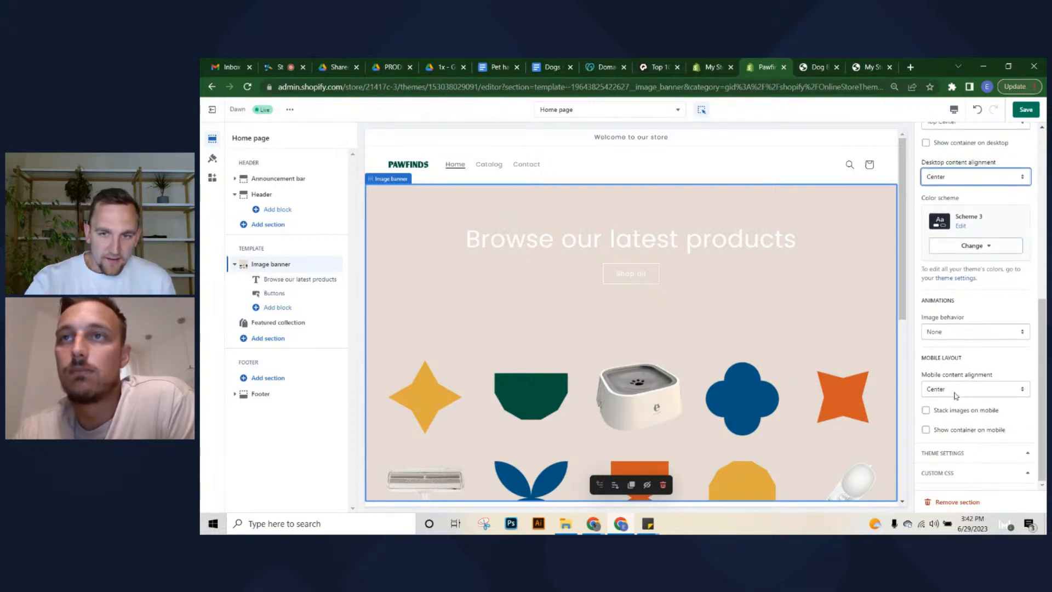
pyautogui.click(956, 390)
pyautogui.click(956, 408)
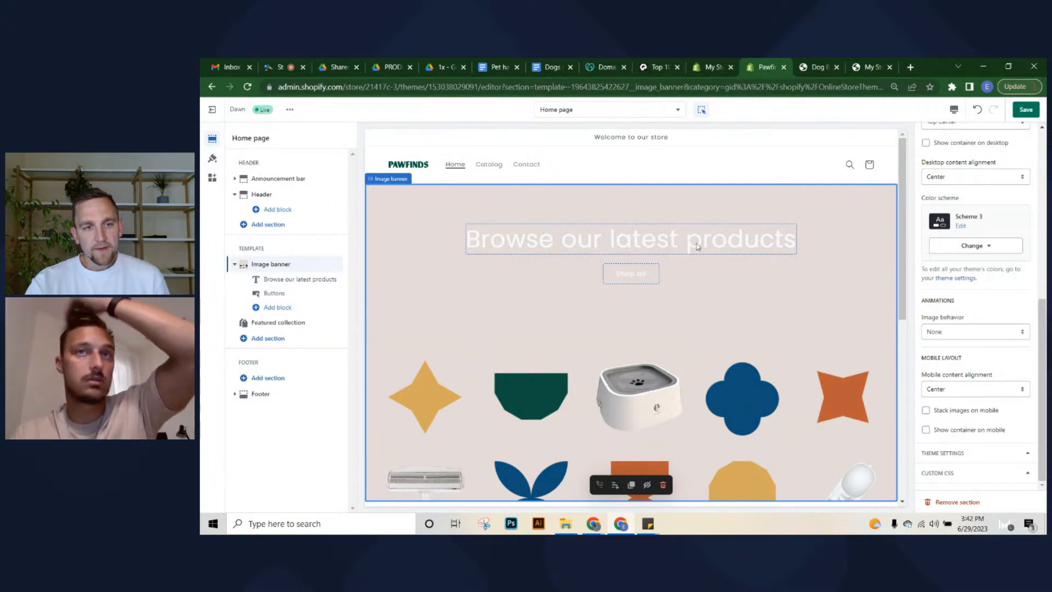
pyautogui.click(546, 239)
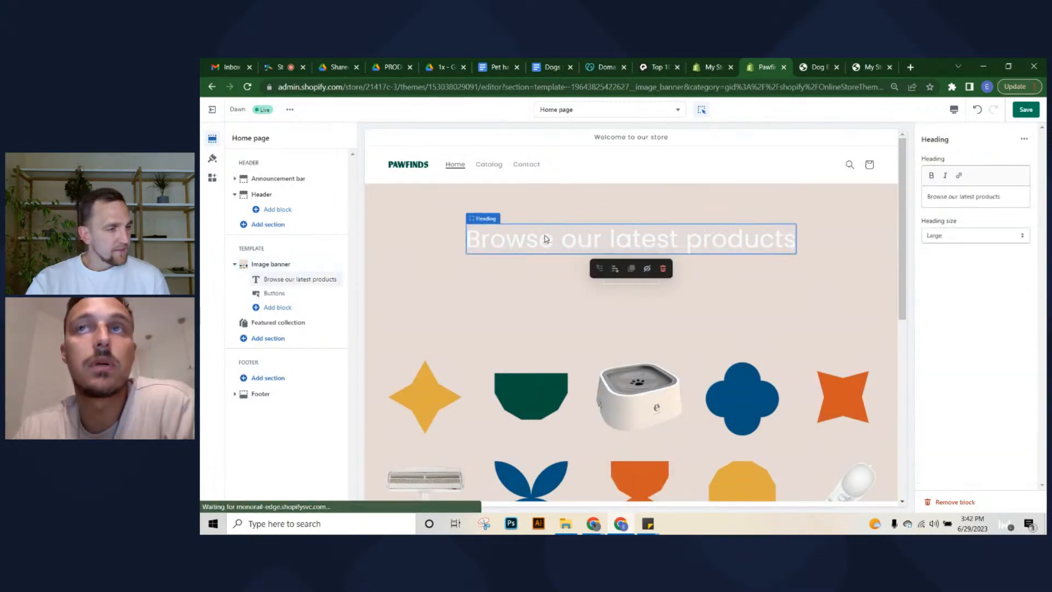
# Replace the banner heading text with 'Pet gadgets'
pyautogui.click(1014, 194)
pyautogui.hotkey('ctrl', 'a')
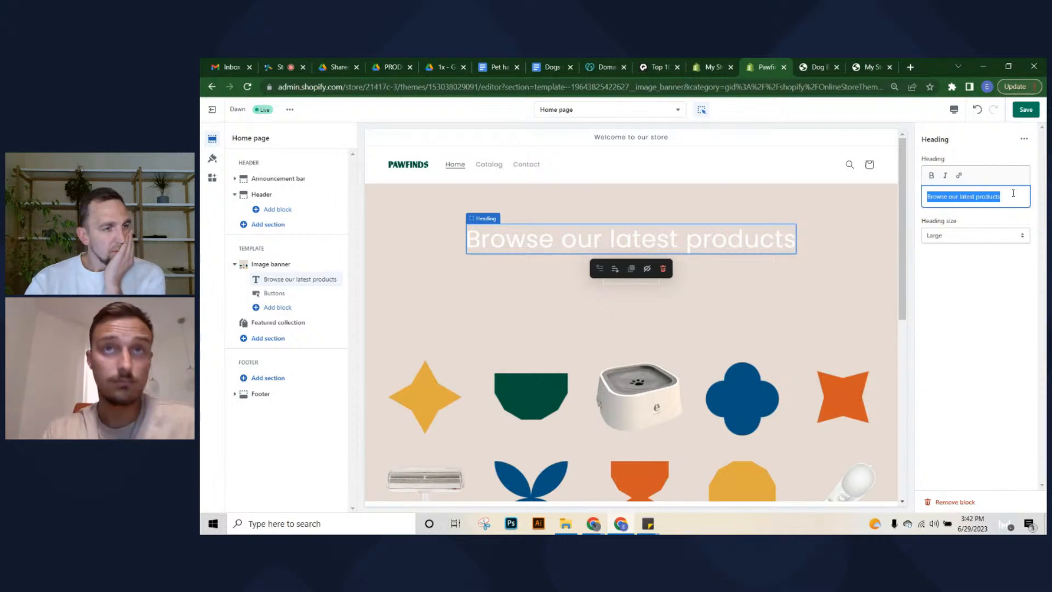
pyautogui.press('BackSpace')
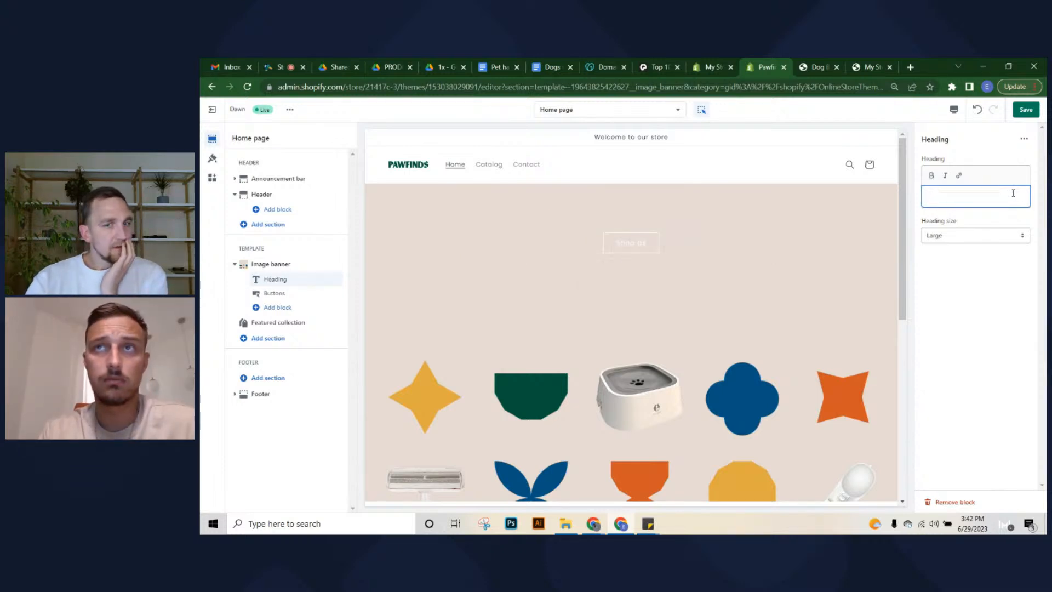
pyautogui.write('B')
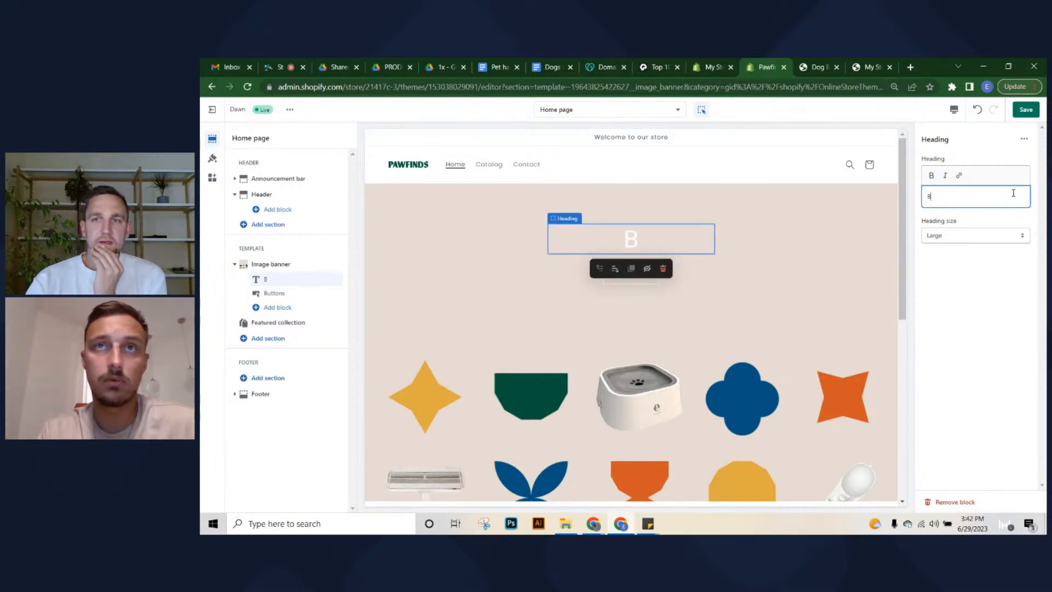
pyautogui.write('et')
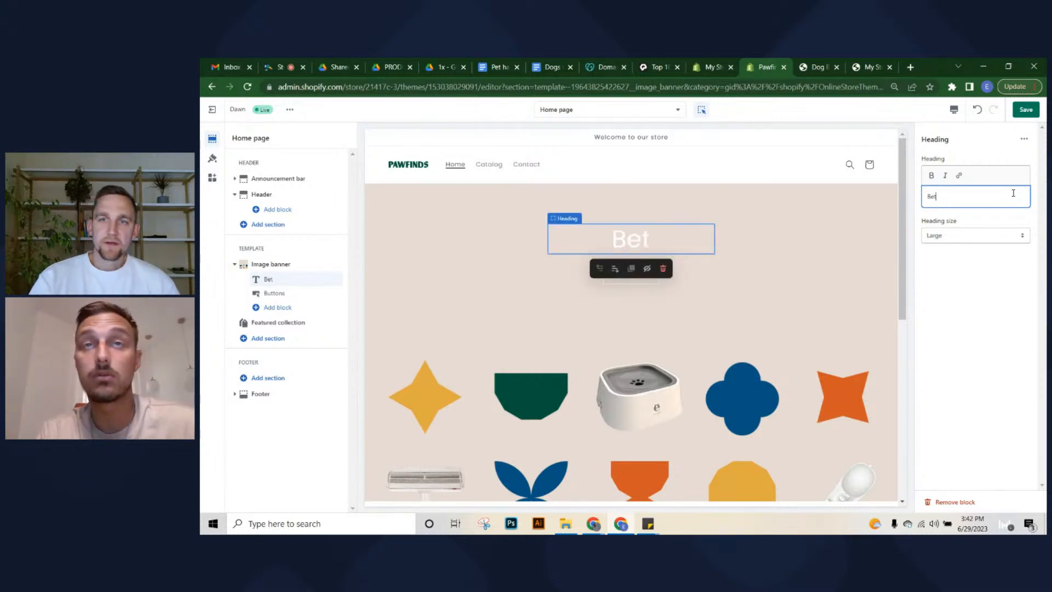
pyautogui.press('BackSpace')
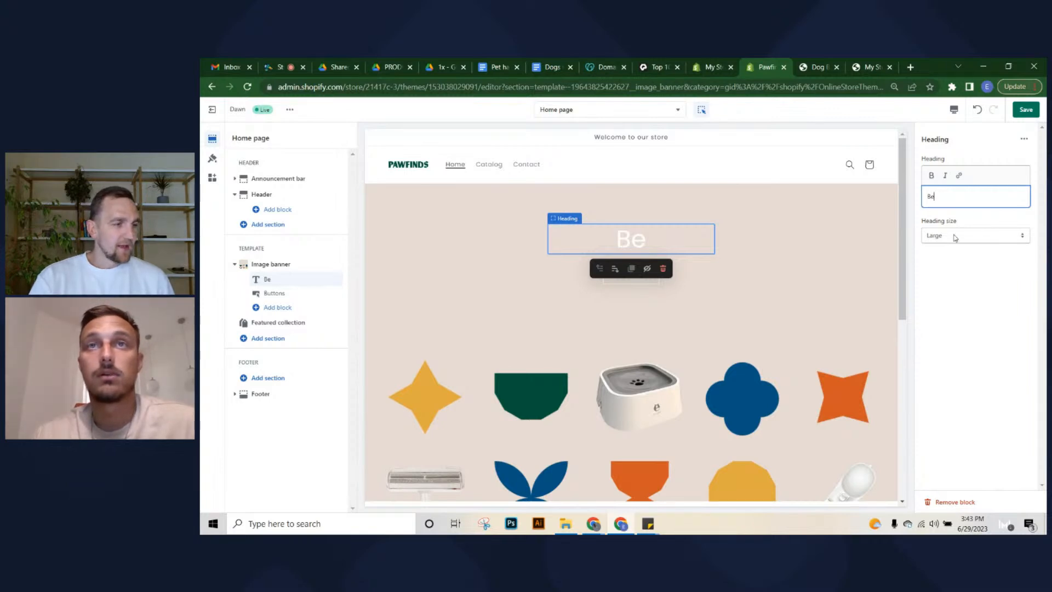
pyautogui.click(946, 295)
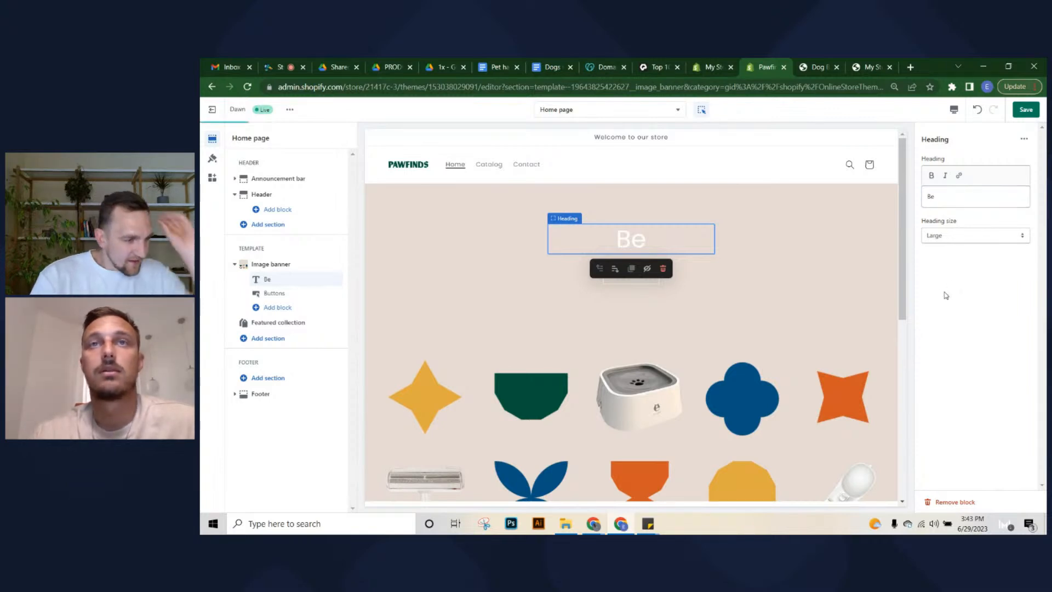
pyautogui.tripleClick(967, 200)
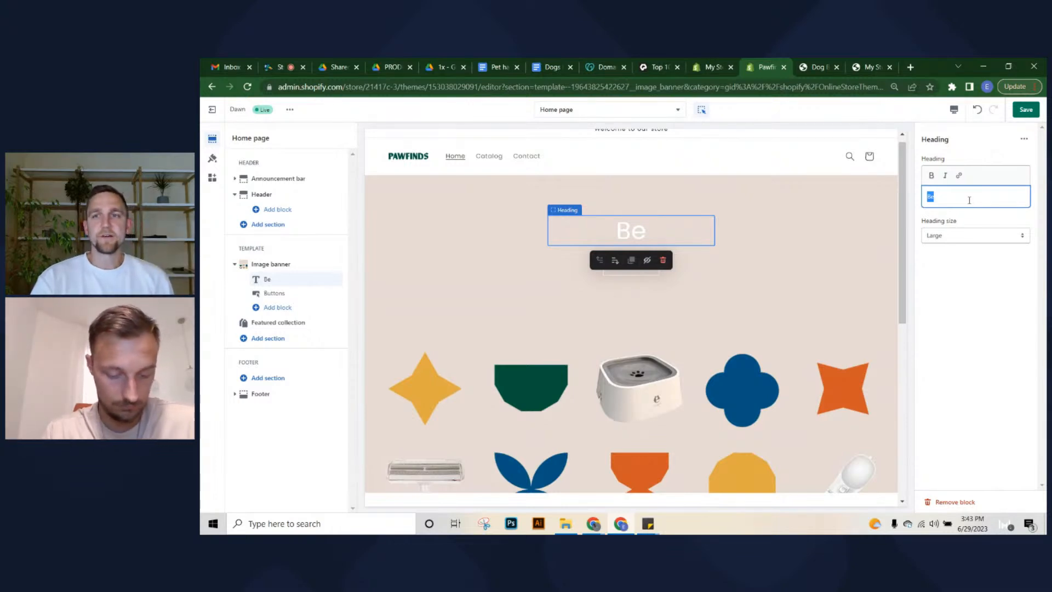
pyautogui.write('Pet gadgets')
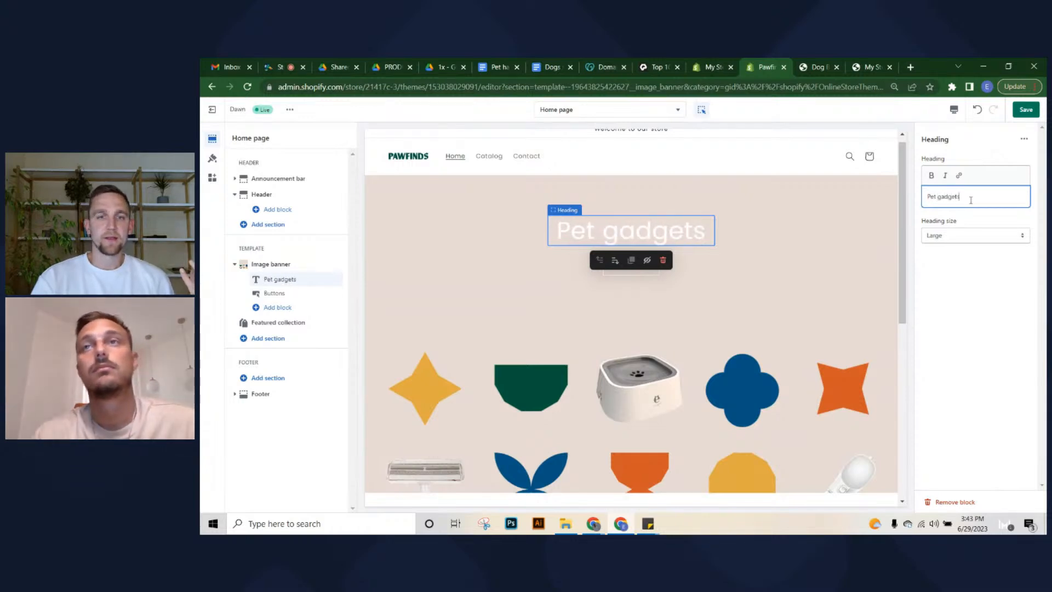
pyautogui.click(998, 282)
# Keep the heading size Large and the image banner's desktop content alignment Center
pyautogui.click(998, 235)
pyautogui.click(997, 235)
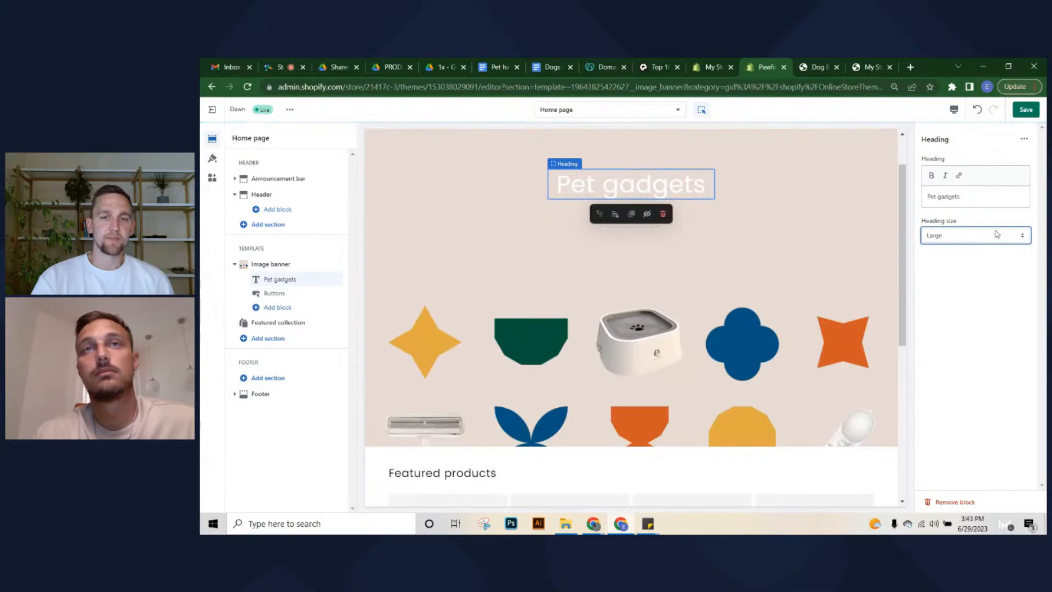
pyautogui.scroll(1, 795, 388)
pyautogui.click(923, 282)
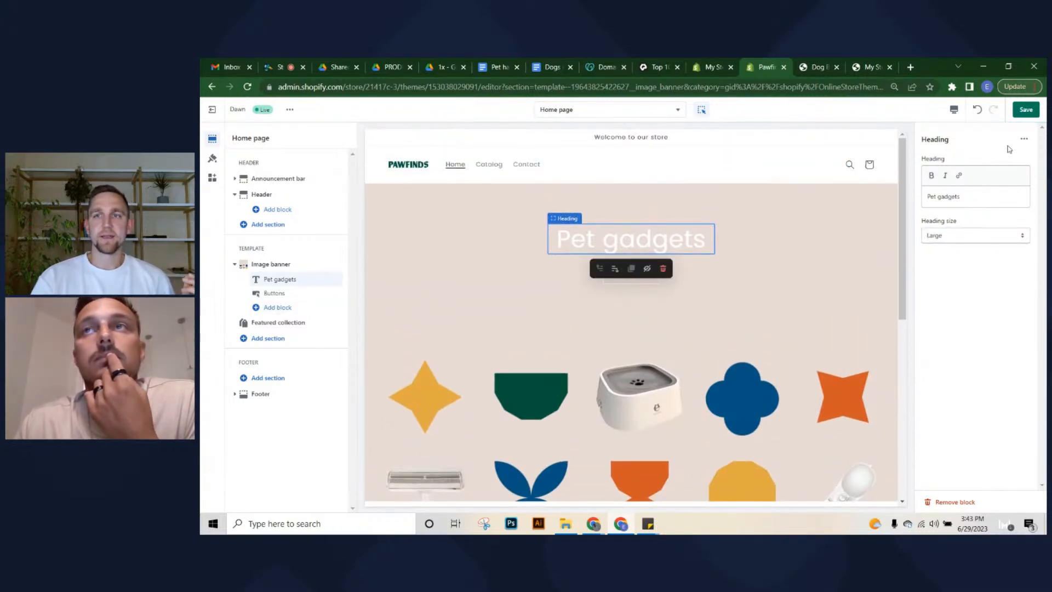
pyautogui.click(274, 265)
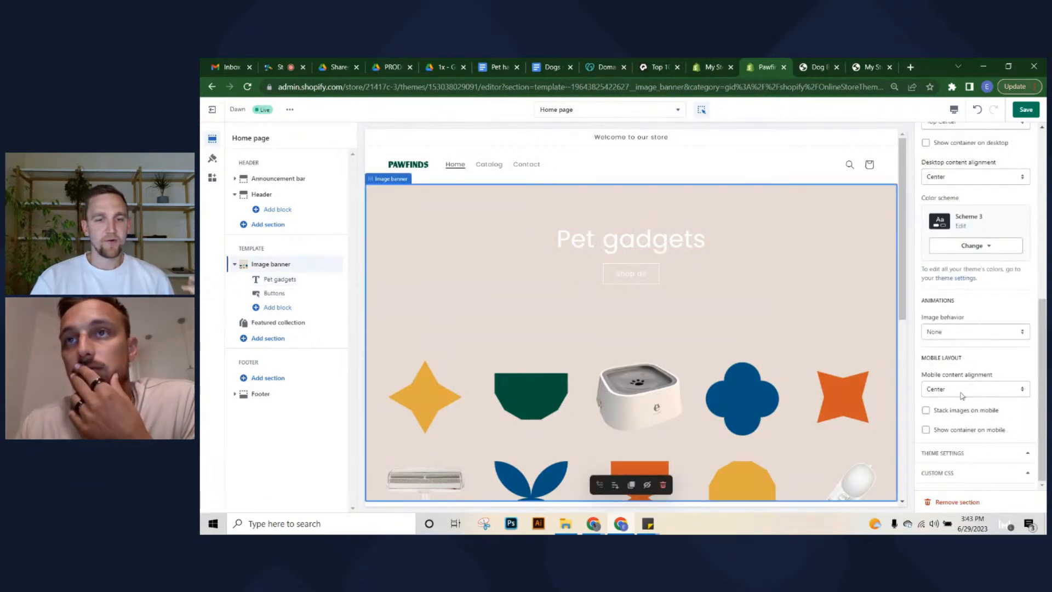
pyautogui.click(976, 177)
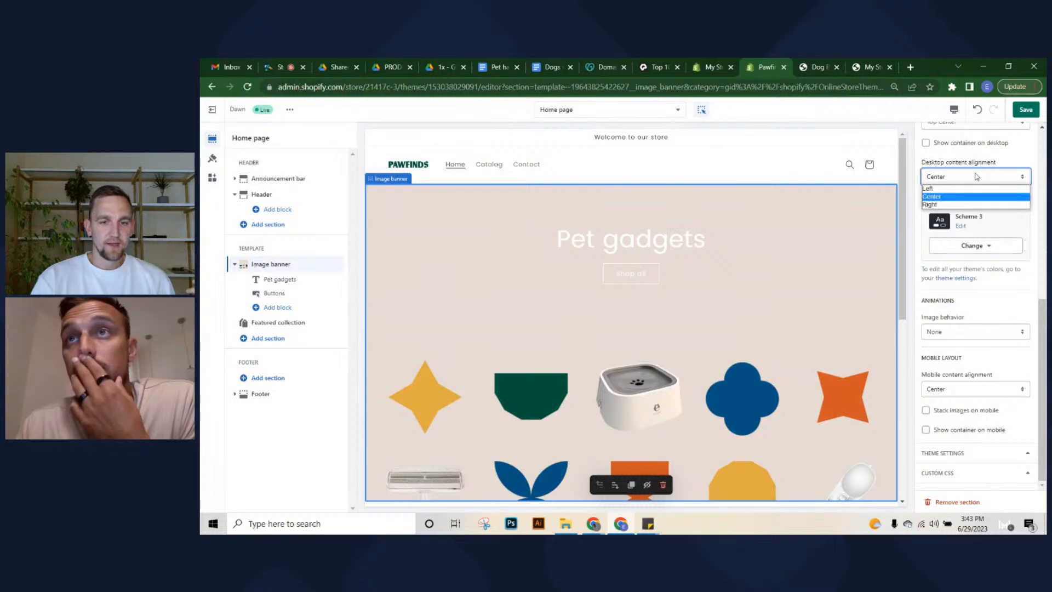
pyautogui.click(976, 176)
pyautogui.scroll(4, 967, 307)
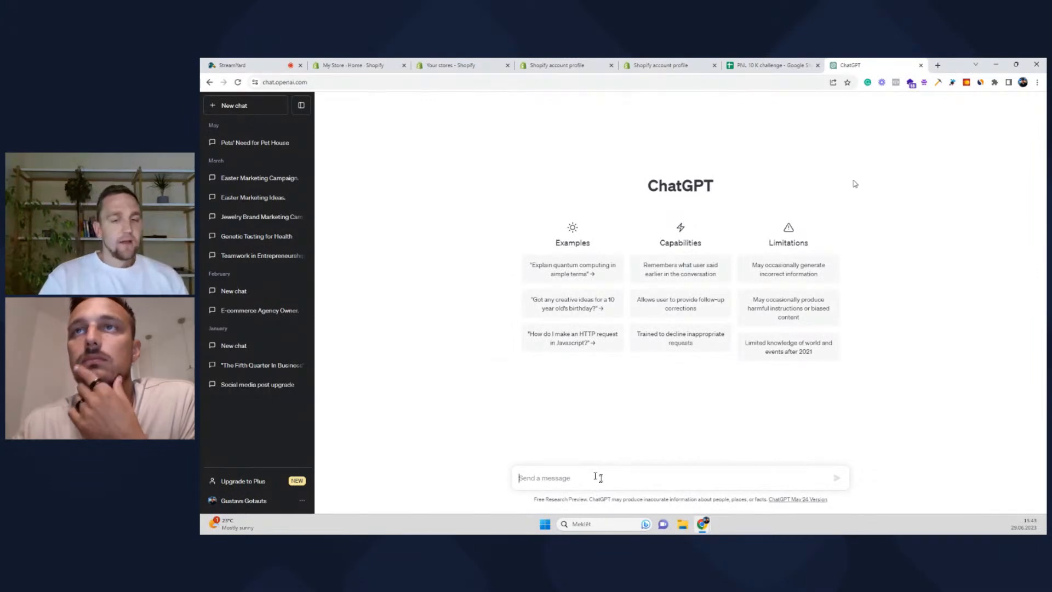
# Ask ChatGPT for a unique selling proposition for a pets online store
pyautogui.click(247, 65)
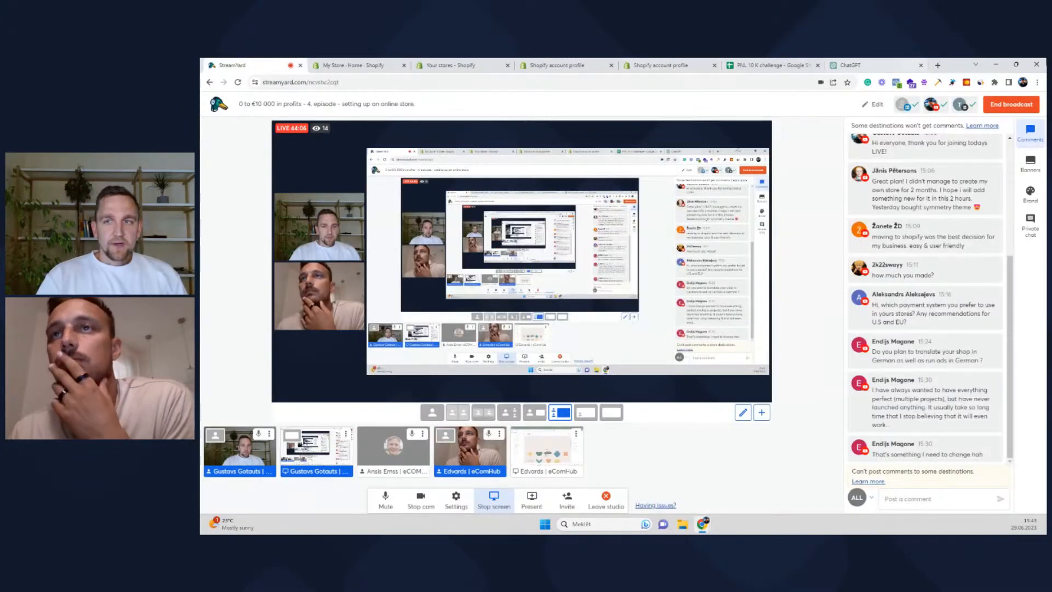
pyautogui.click(872, 65)
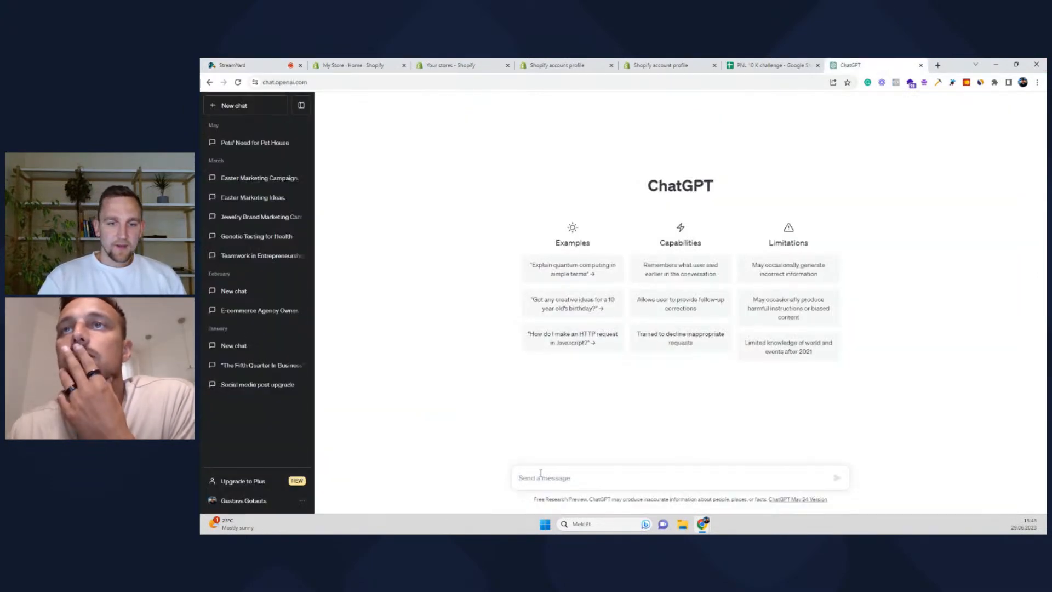
pyautogui.write('i')
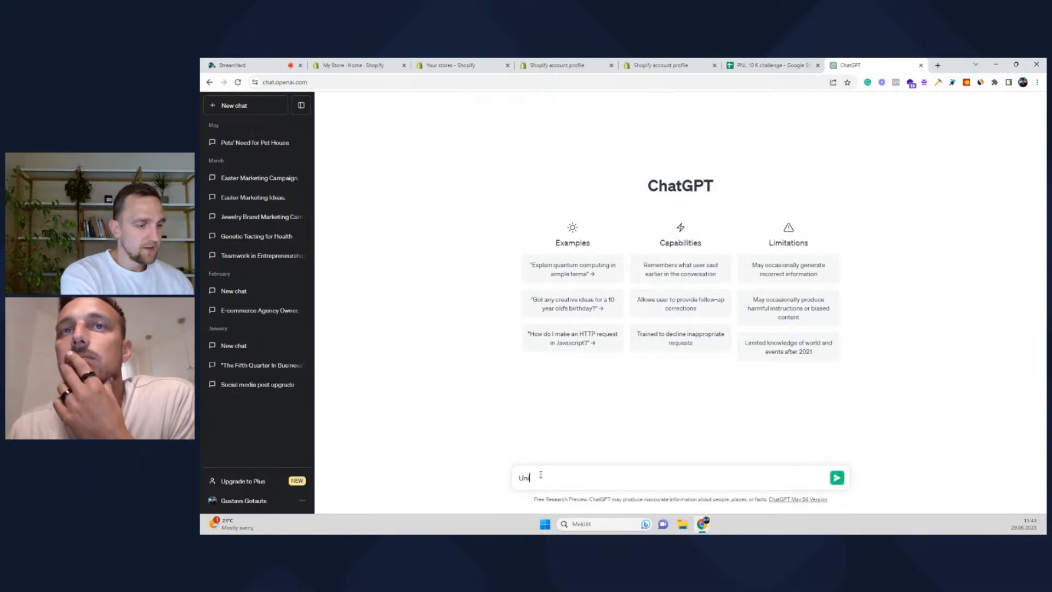
pyautogui.write('que sellin')
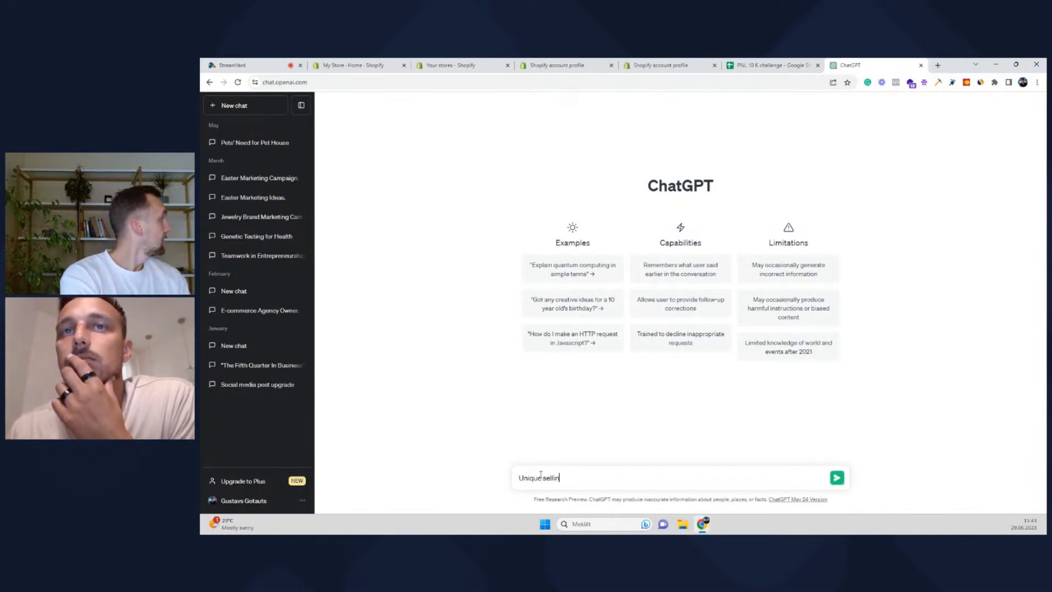
pyautogui.write('g propo')
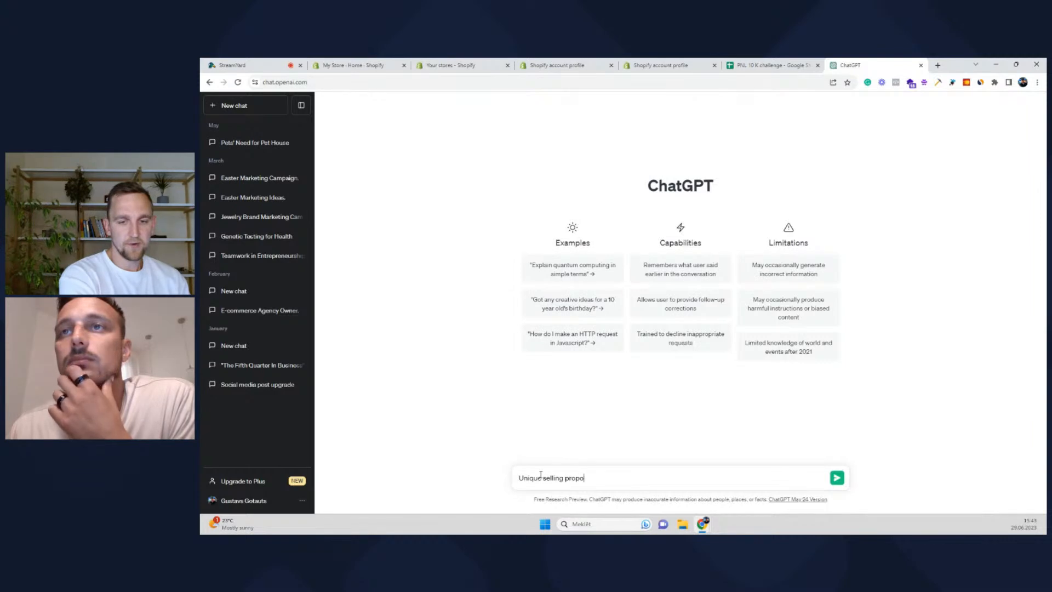
pyautogui.write('sition for')
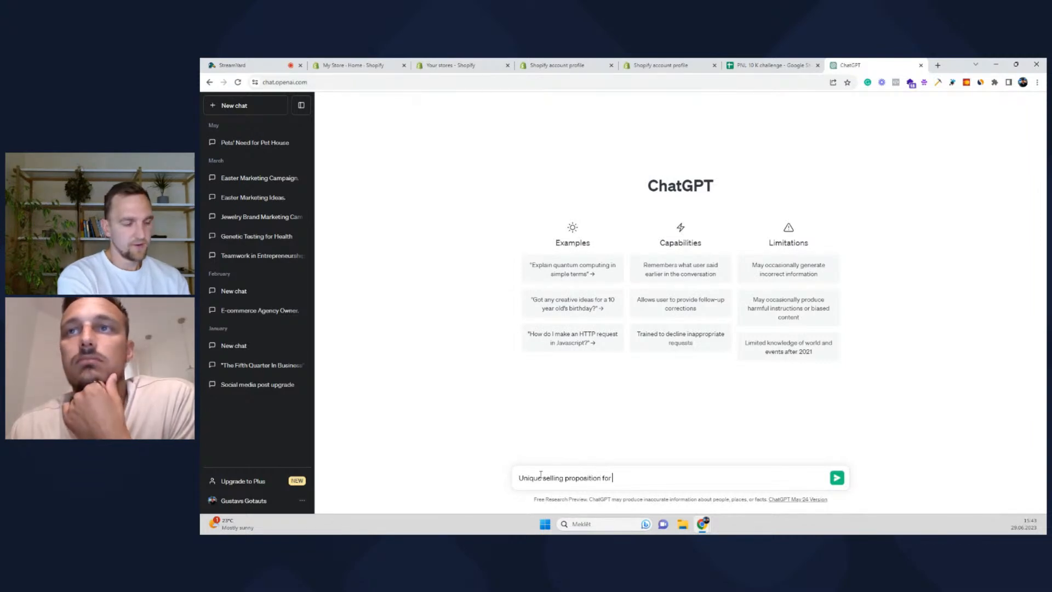
pyautogui.write(' pets ')
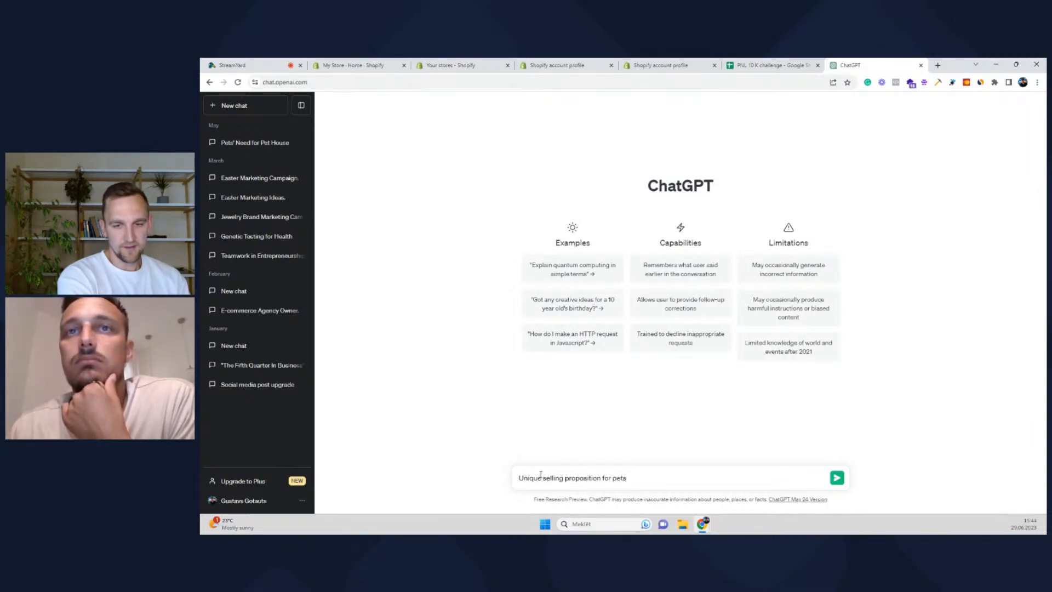
pyautogui.write('online store')
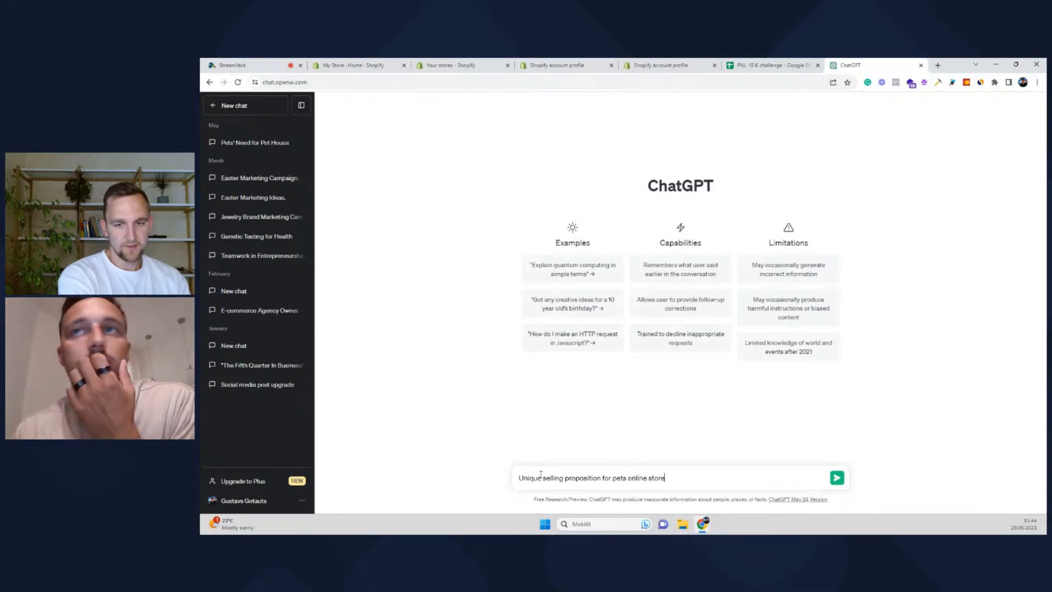
pyautogui.press('Return')
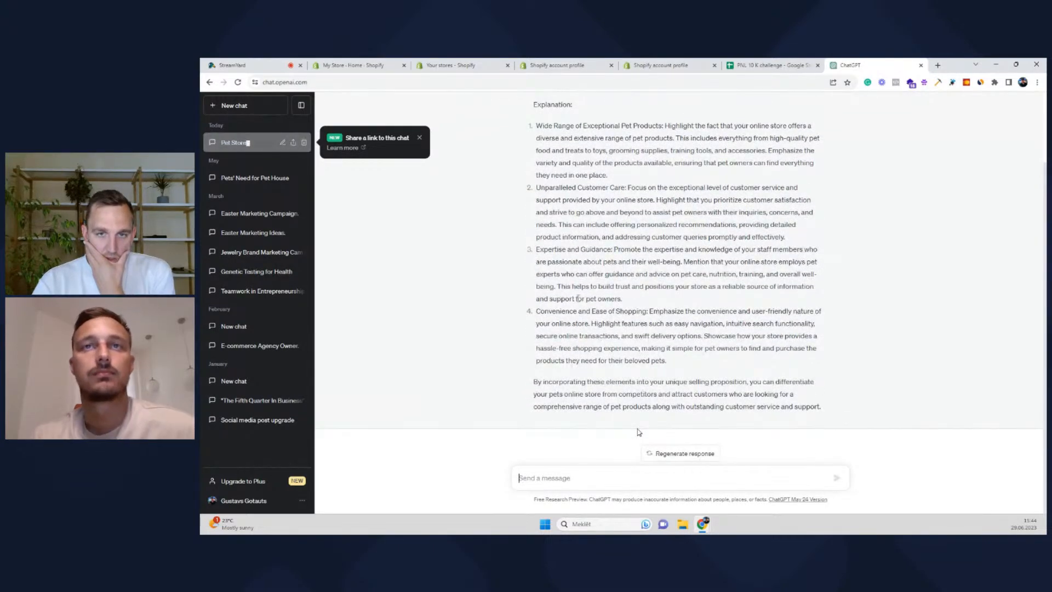
# Paste the Expertise and Guidance point and prefix 'I'm experienced pet owner and I want to make unique selling proposition from this'
pyautogui.scroll(1, 636, 417)
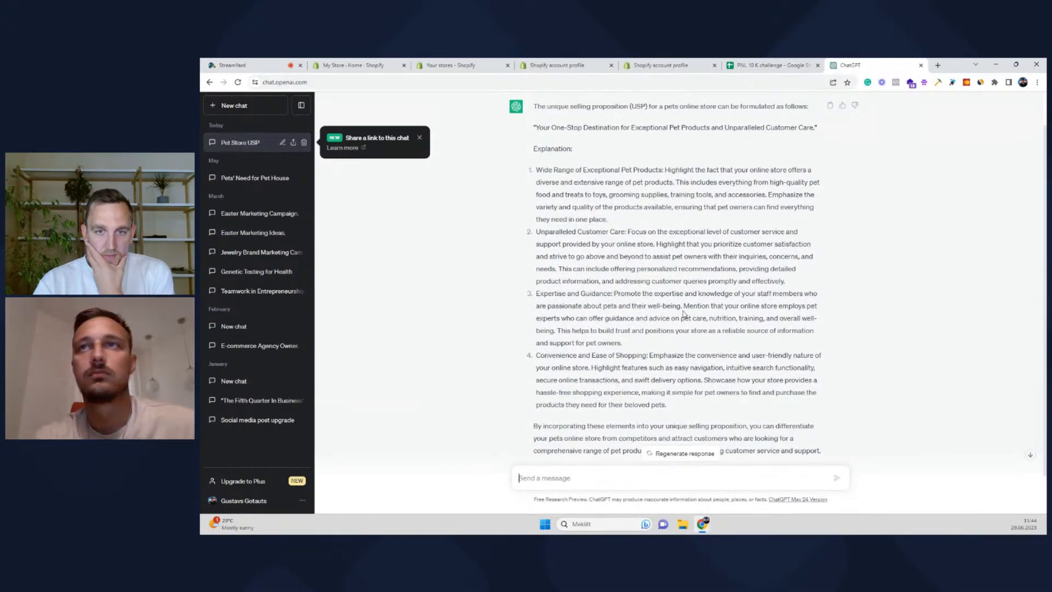
pyautogui.moveTo(535, 294); pyautogui.dragTo(643, 334)
pyautogui.hotkey('ctrl', 'c')
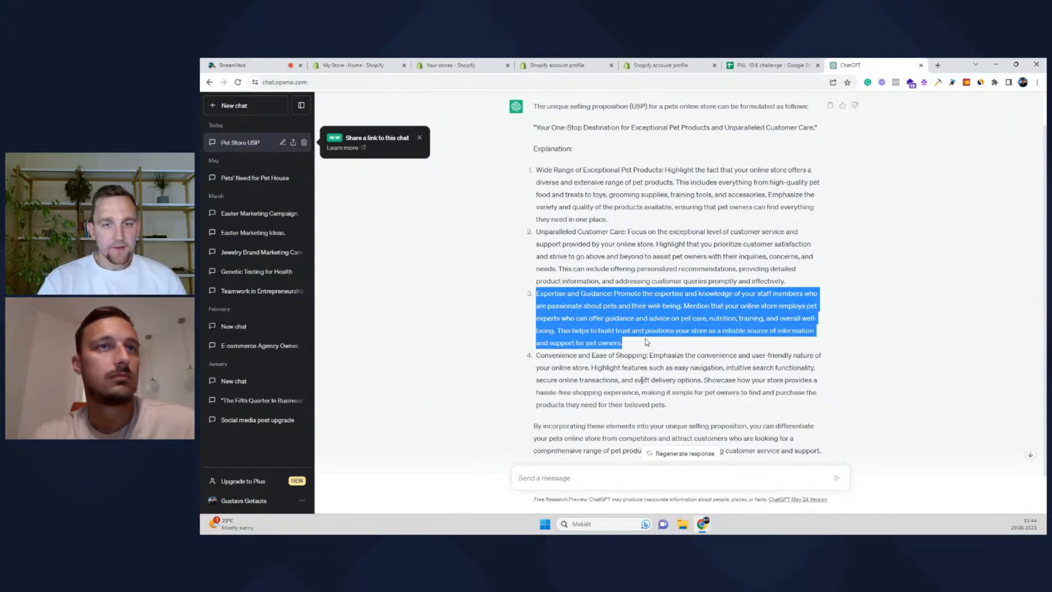
pyautogui.click(606, 477)
pyautogui.hotkey('ctrl', 'v')
pyautogui.scroll(1, 596, 455)
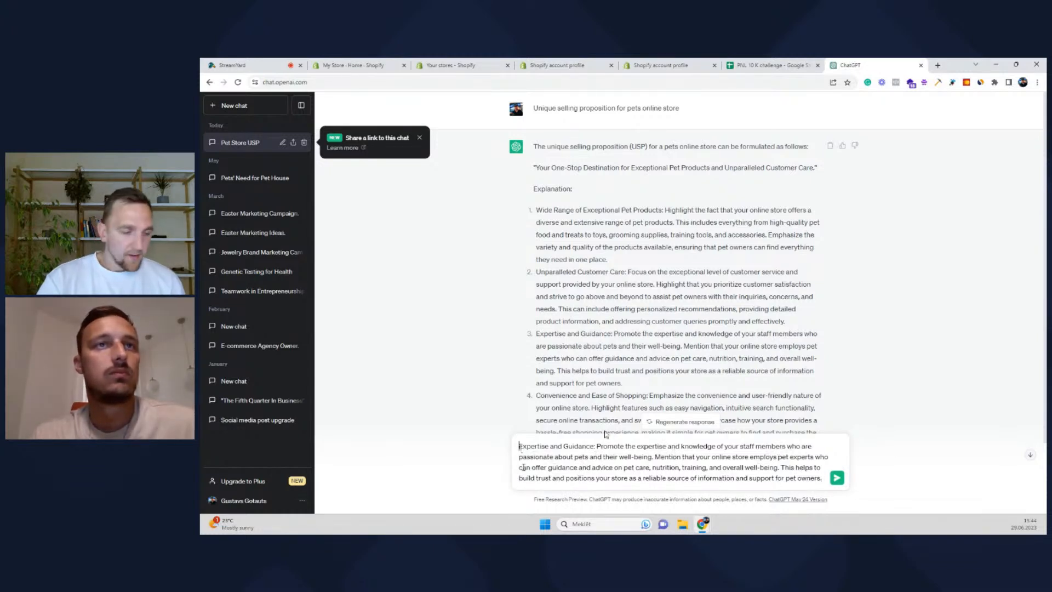
pyautogui.click(524, 448)
pyautogui.hotkey('ctrl', 'a')
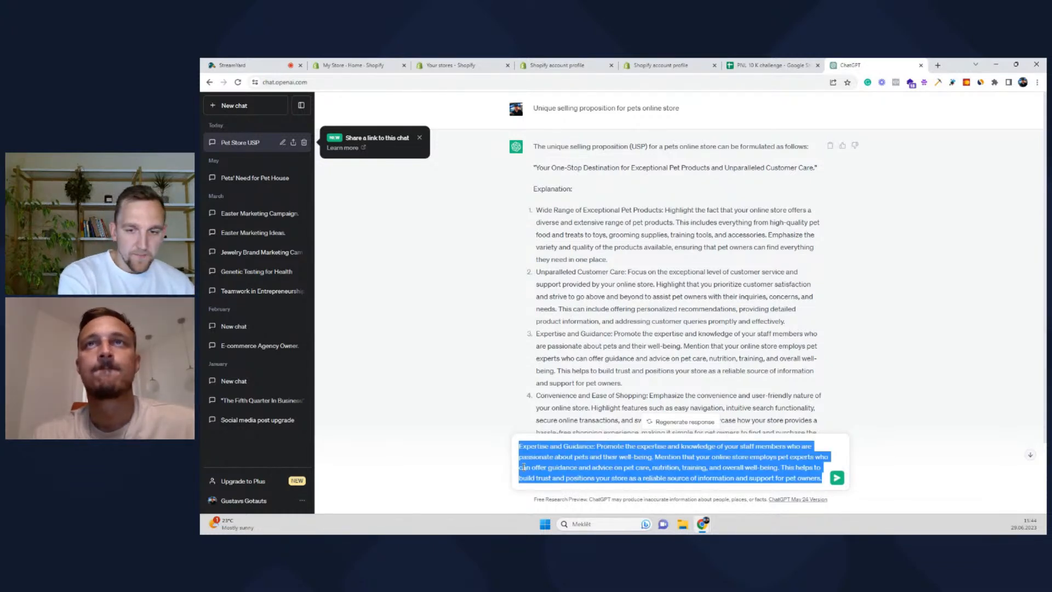
pyautogui.write('Create')
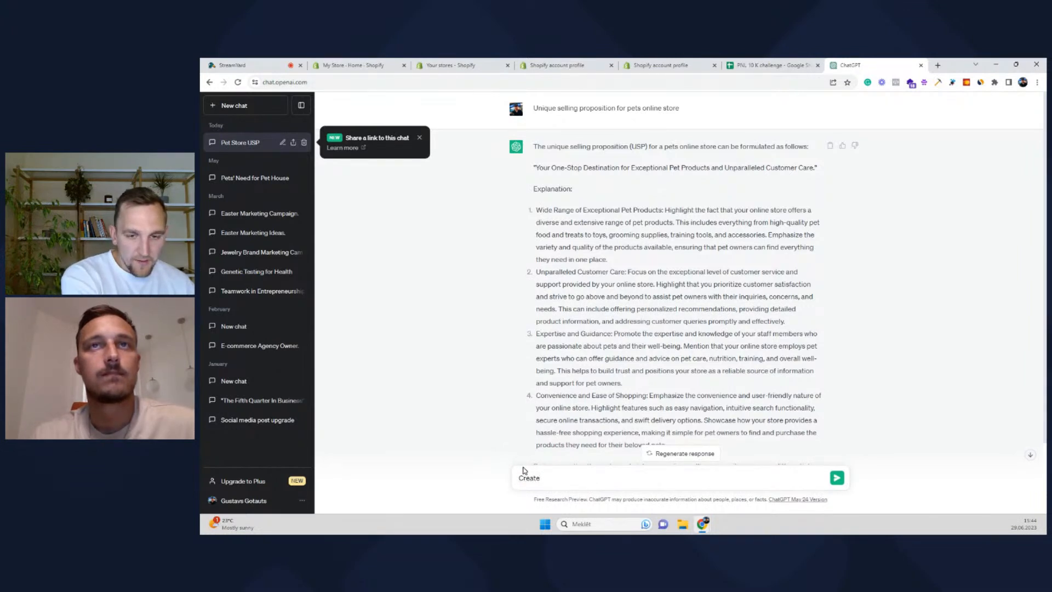
pyautogui.write(' uniqu')
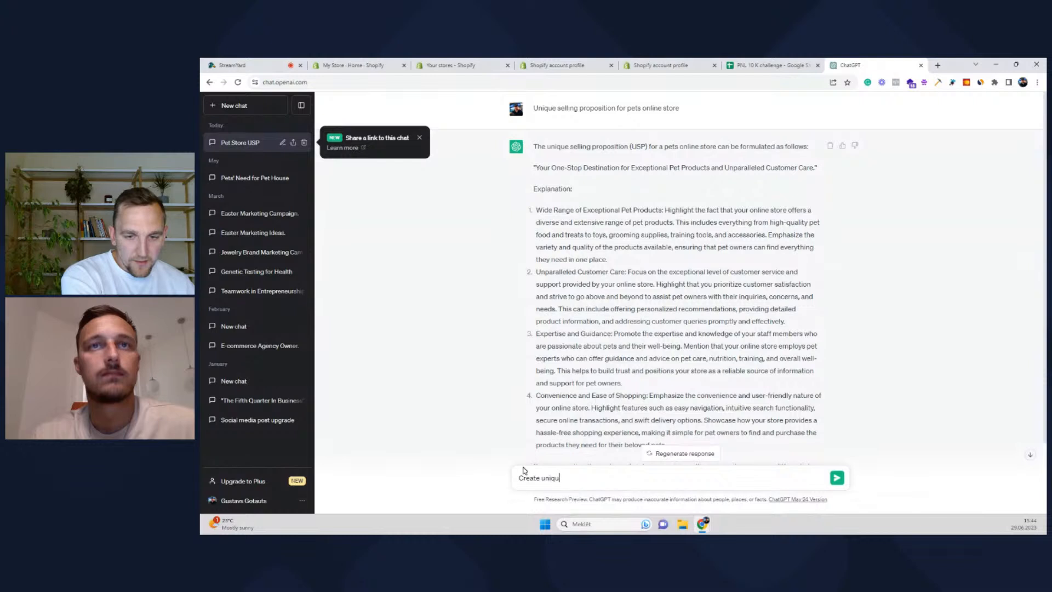
pyautogui.write('e selling proposition')
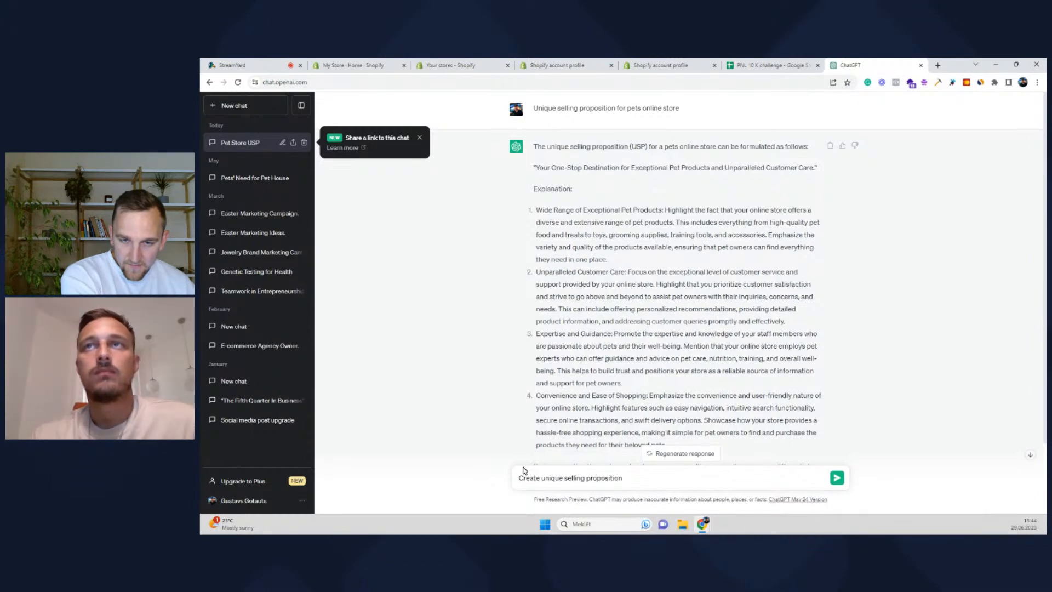
pyautogui.write('for ')
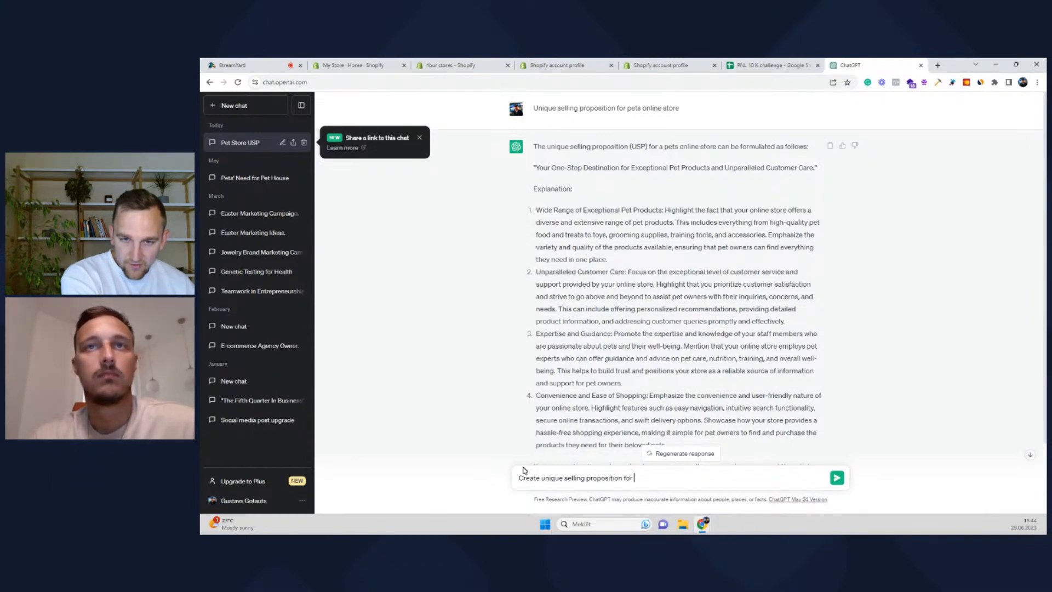
pyautogui.write('homepage')
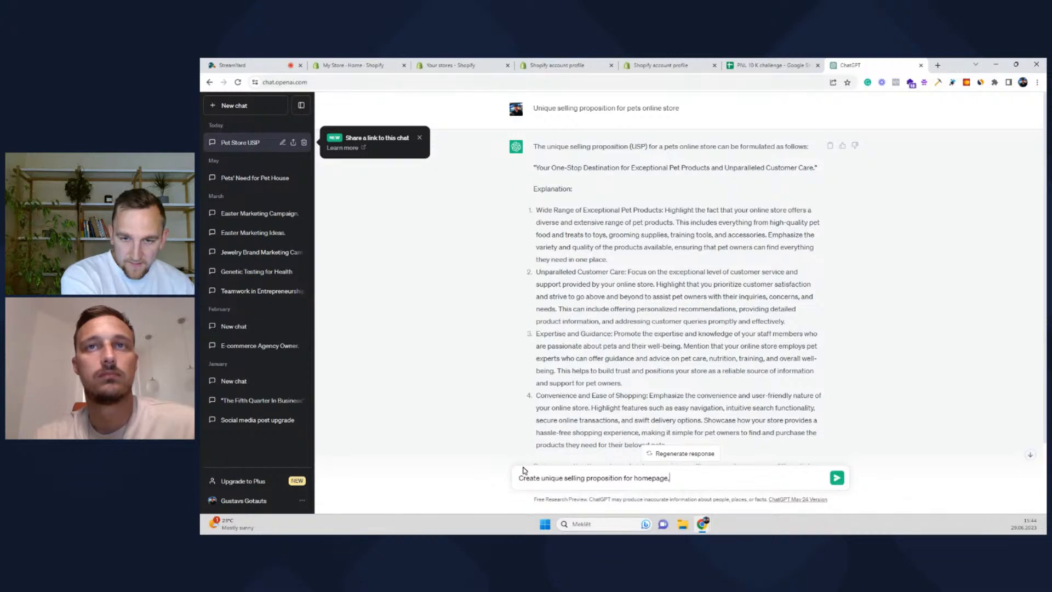
pyautogui.hotkey('ctrl', 'a')
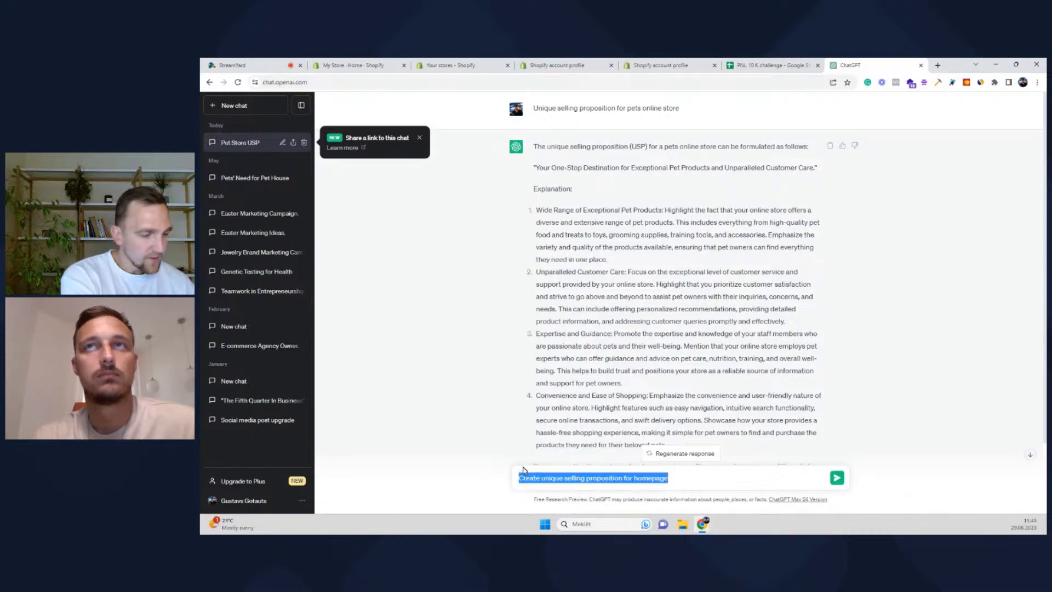
pyautogui.write("I'm")
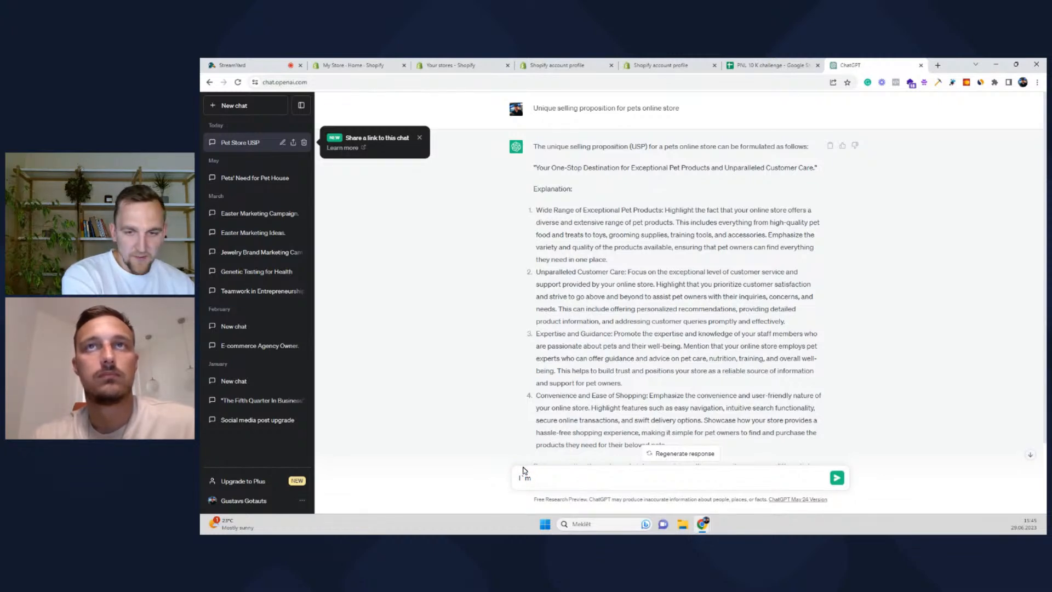
pyautogui.write(' experie')
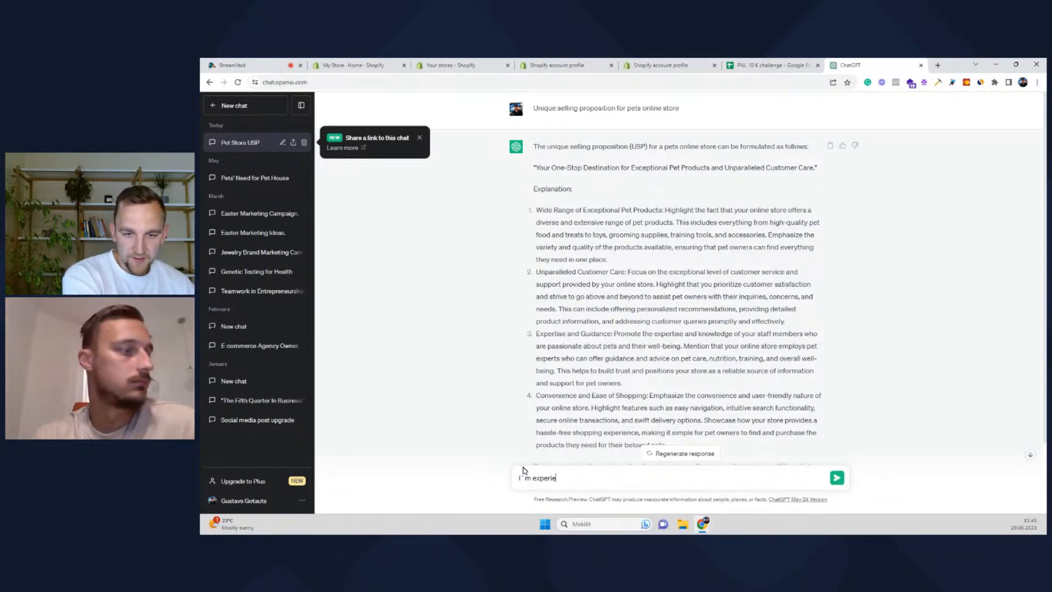
pyautogui.write('nced pet ow')
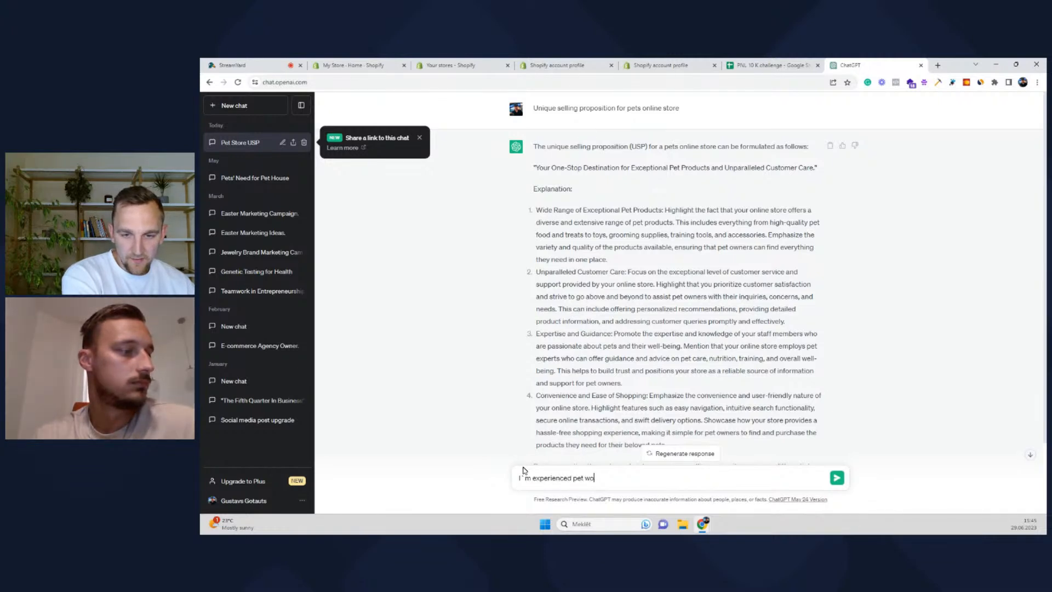
pyautogui.write('ner and I want')
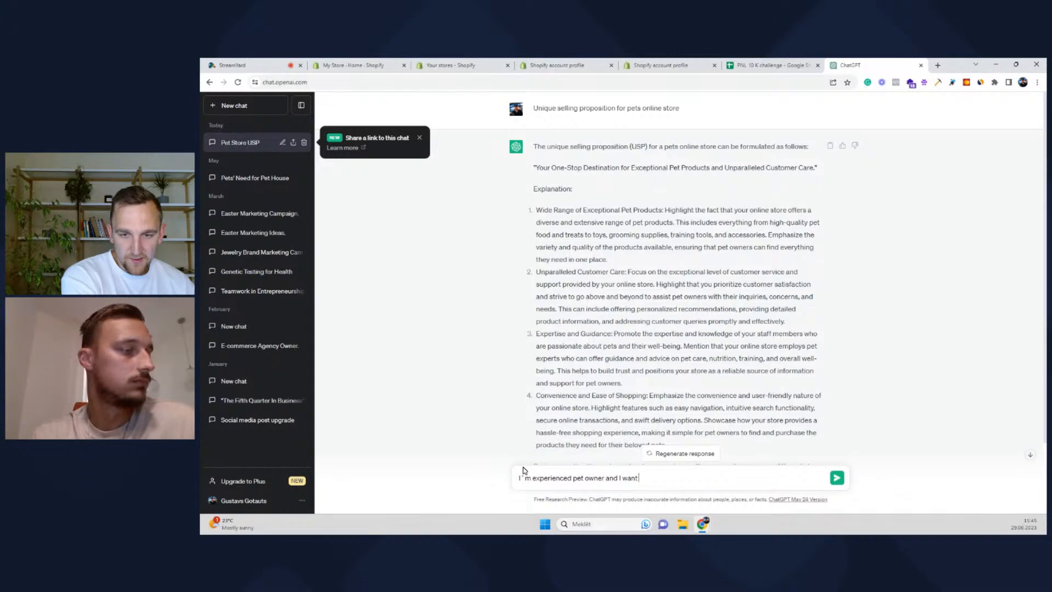
pyautogui.write(' to make un')
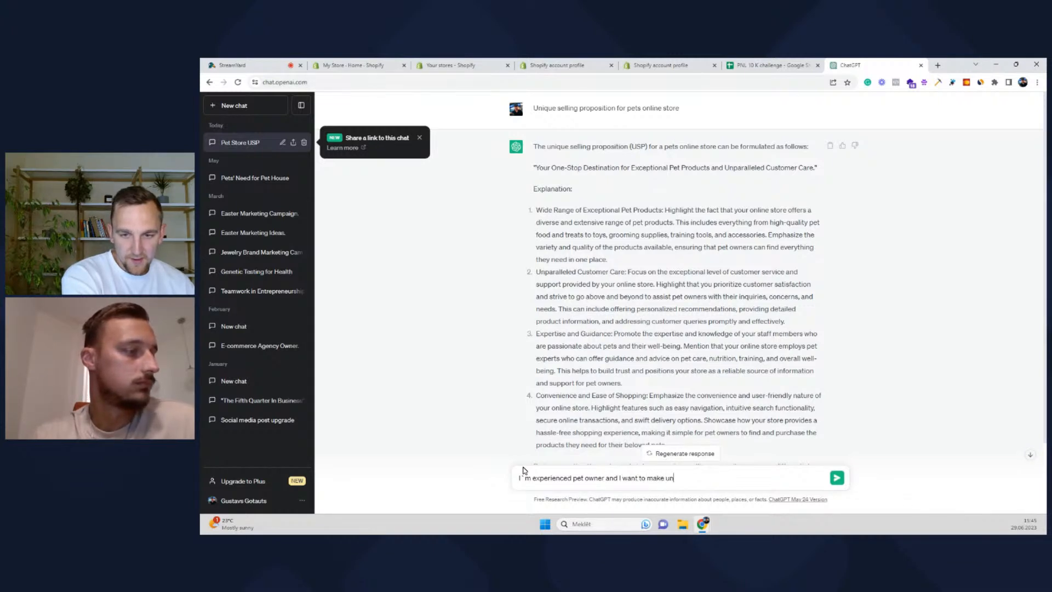
pyautogui.write('ique selling pro')
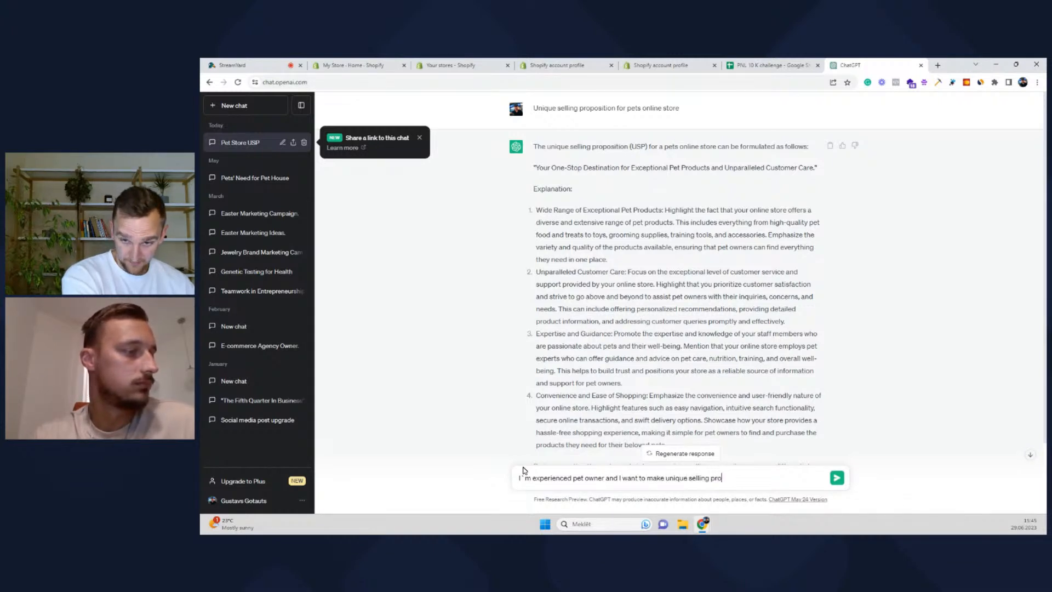
pyautogui.write('position from this, for')
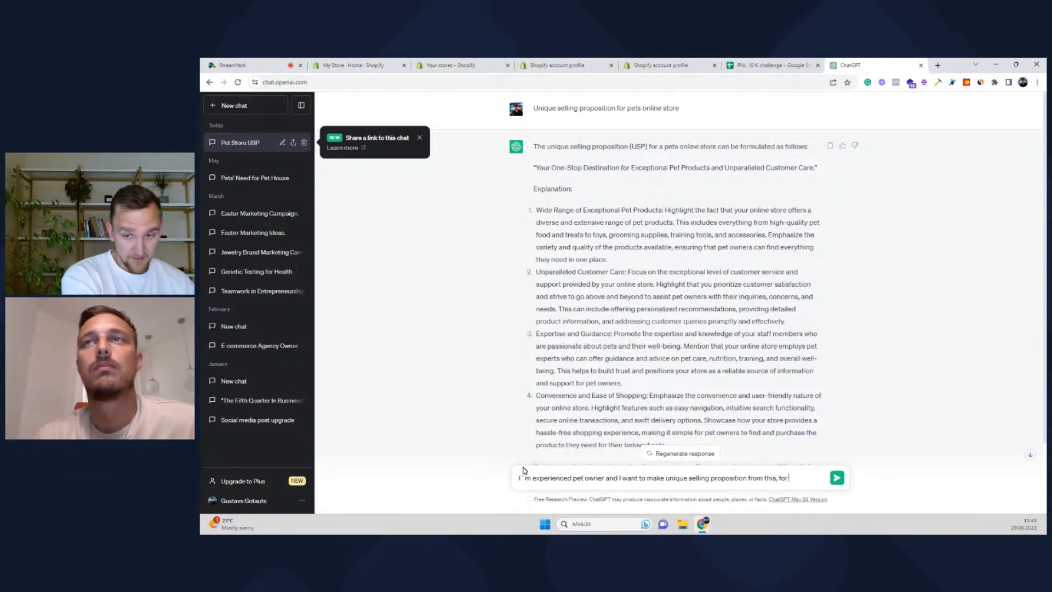
# Send the prompt ending ', for online store' and review the reply's points
pyautogui.write('online store')
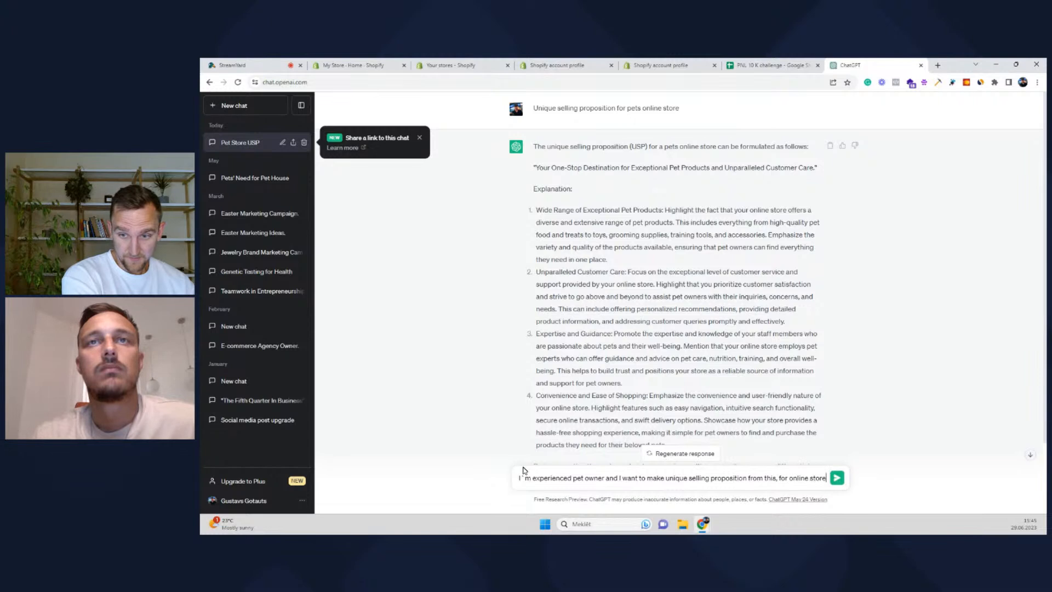
pyautogui.press('Return')
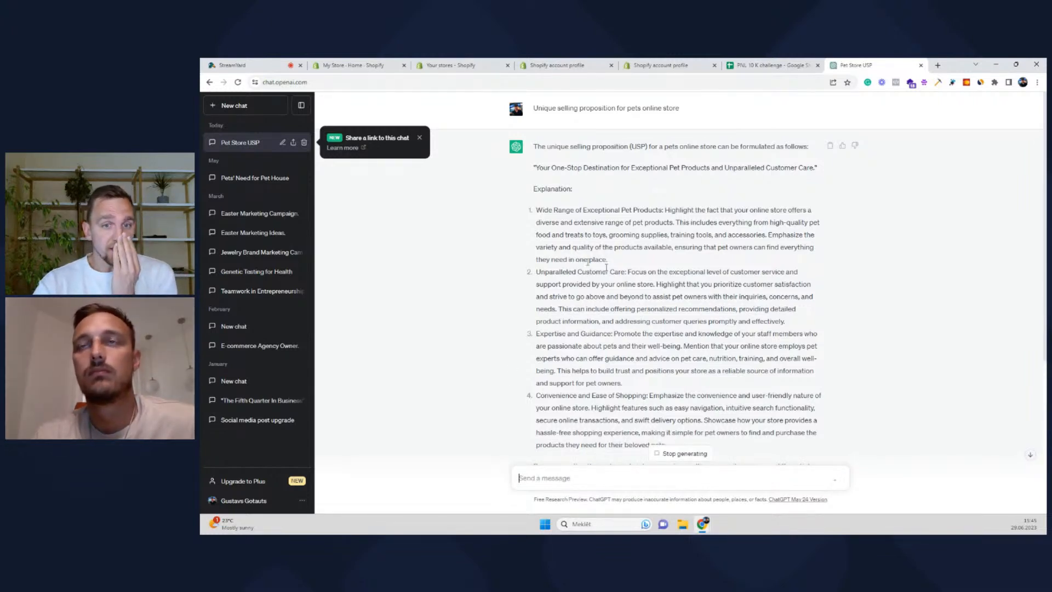
pyautogui.moveTo(536, 272); pyautogui.dragTo(563, 284)
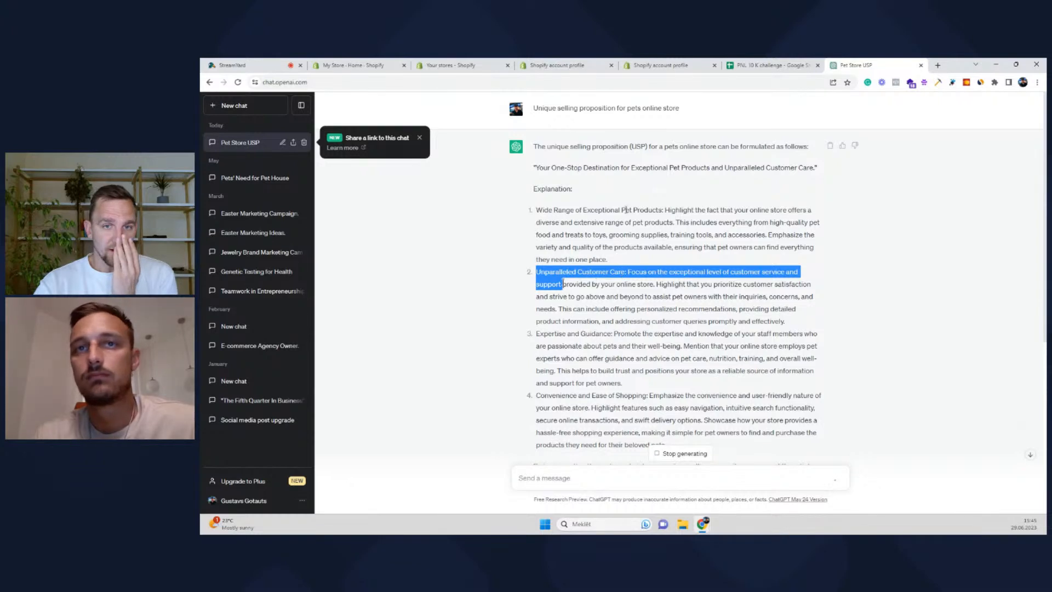
pyautogui.moveTo(624, 211); pyautogui.dragTo(543, 211)
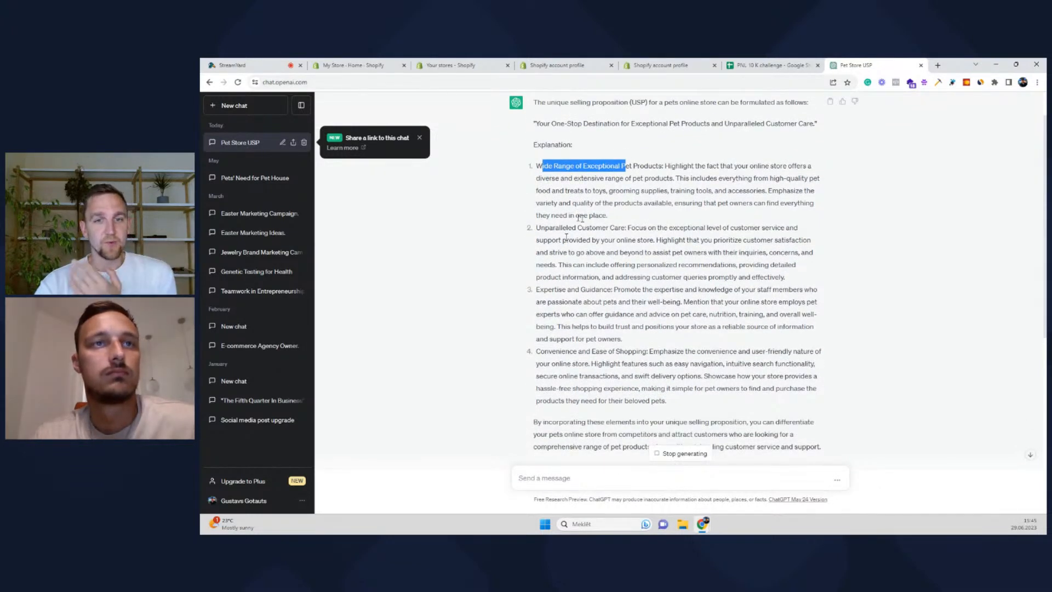
pyautogui.moveTo(617, 290); pyautogui.dragTo(530, 290)
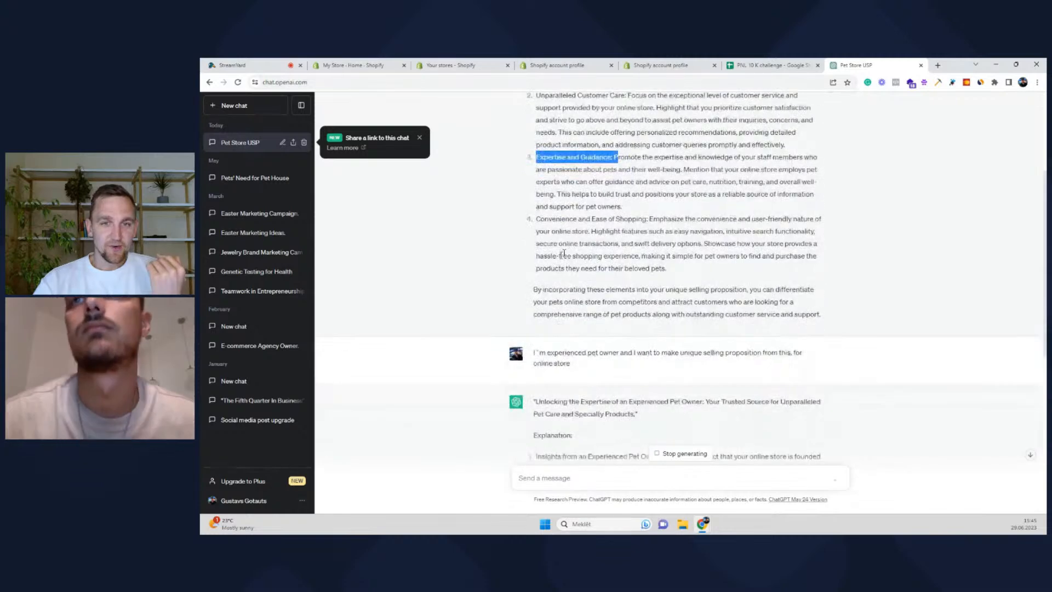
pyautogui.moveTo(540, 221); pyautogui.dragTo(643, 220)
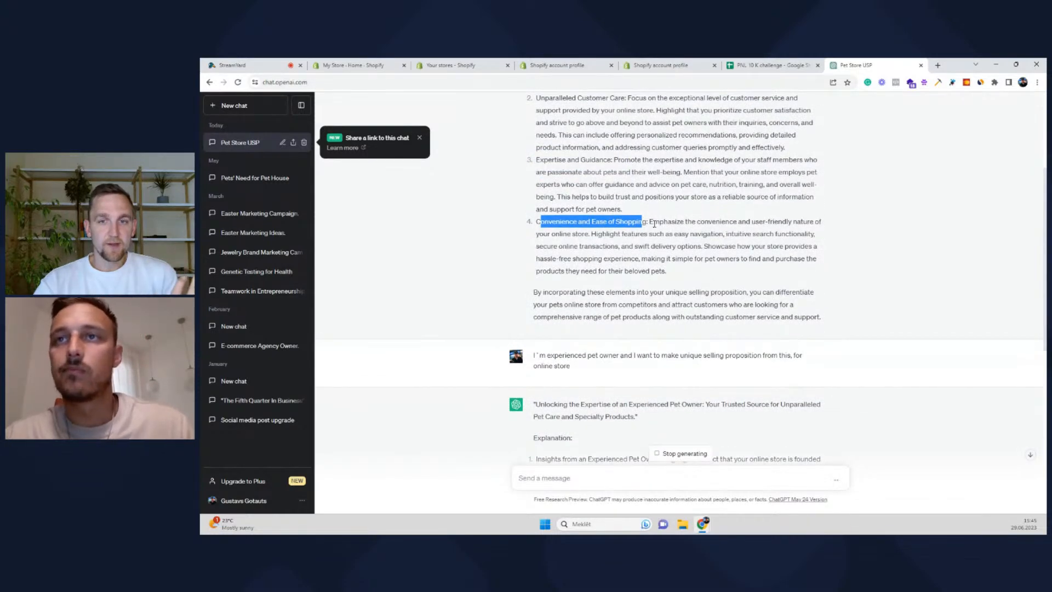
pyautogui.scroll(2, 654, 231)
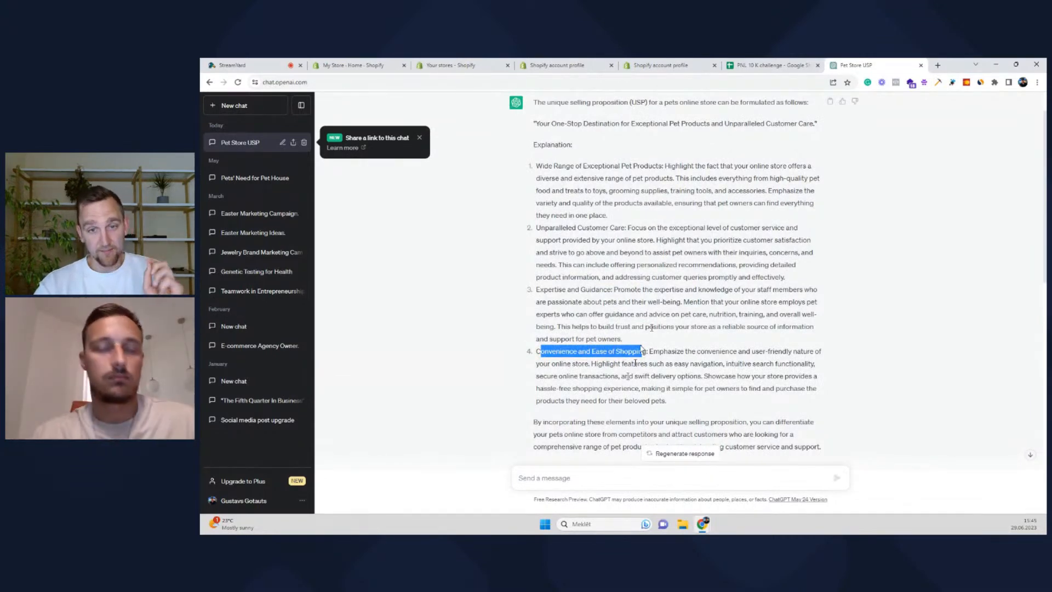
pyautogui.moveTo(614, 290); pyautogui.dragTo(537, 290)
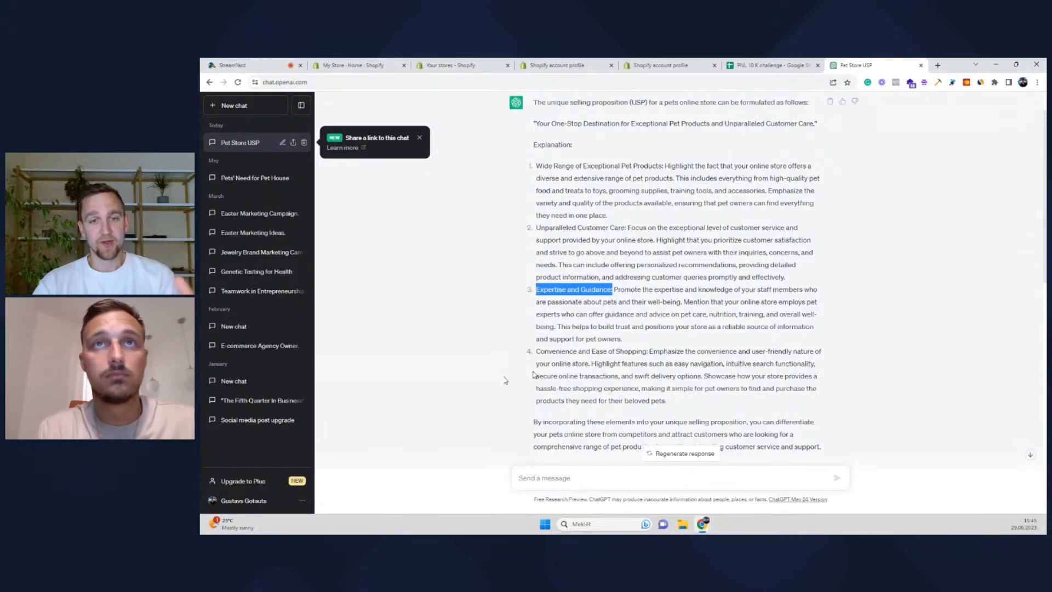
# Select the whole first point, 'Insights from an Experienced Pet Owner', for copying
pyautogui.scroll(-5, 619, 300)
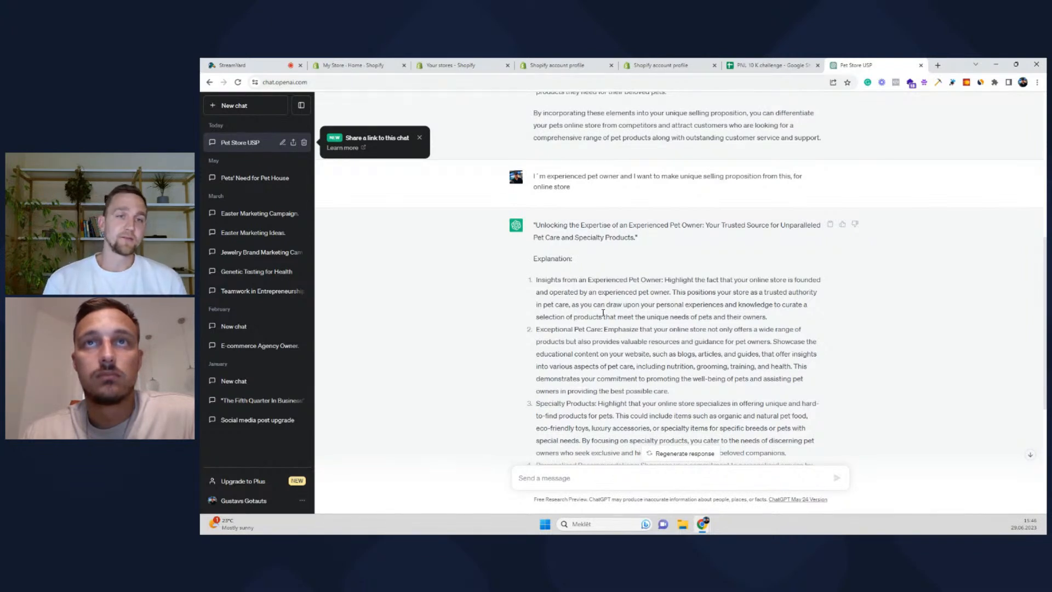
pyautogui.scroll(-2, 603, 313)
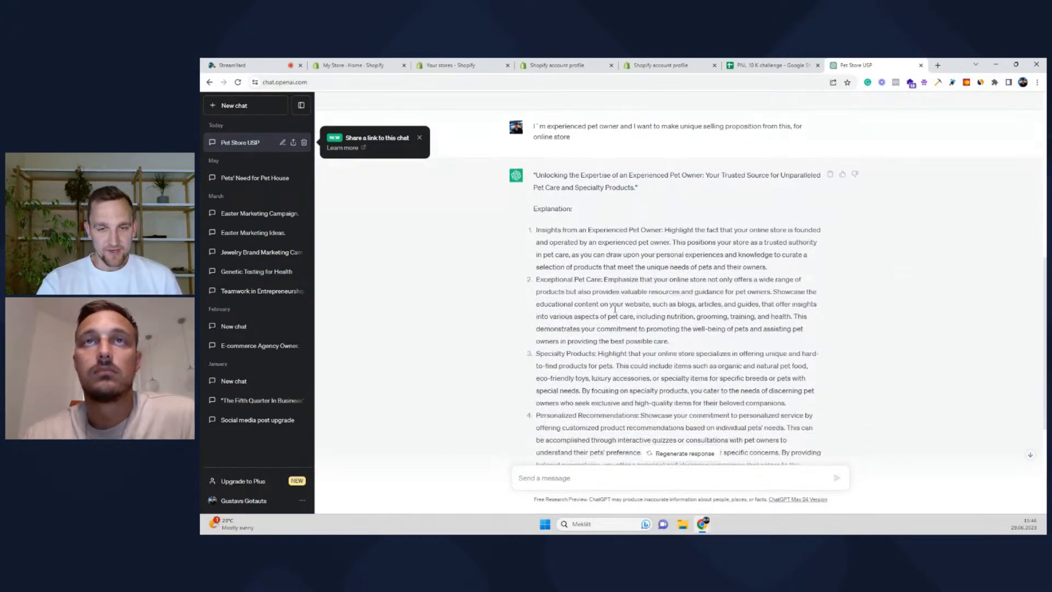
pyautogui.scroll(-3, 611, 313)
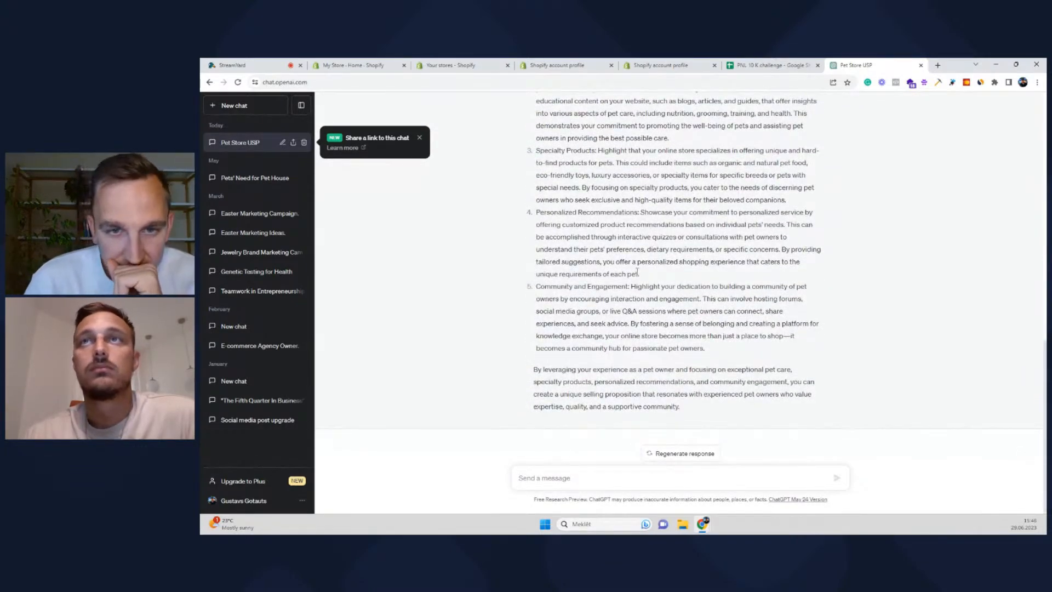
pyautogui.scroll(1, 630, 271)
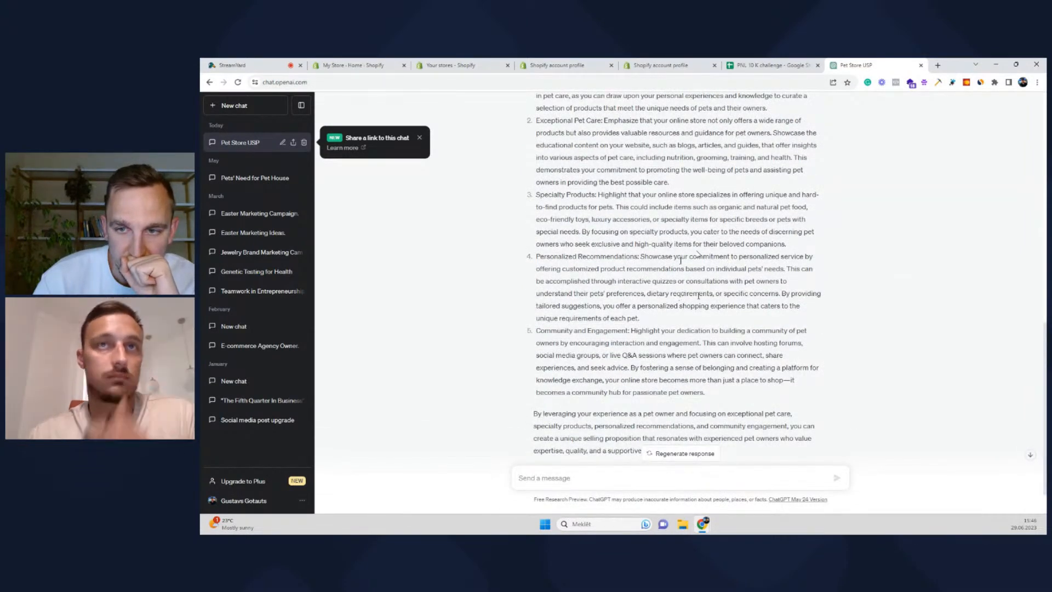
pyautogui.scroll(2, 565, 259)
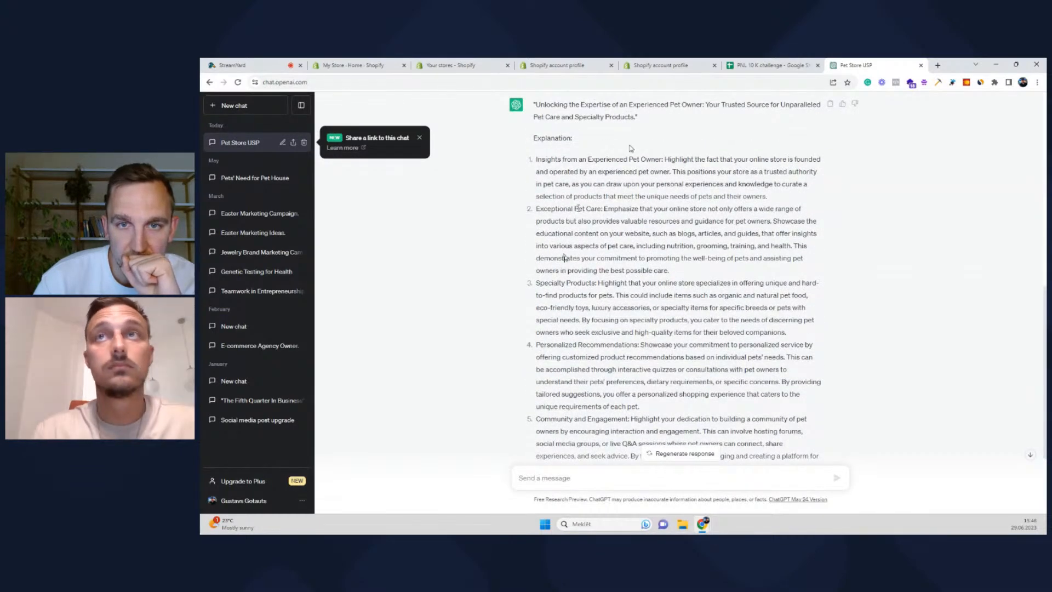
pyautogui.moveTo(664, 159); pyautogui.dragTo(536, 159)
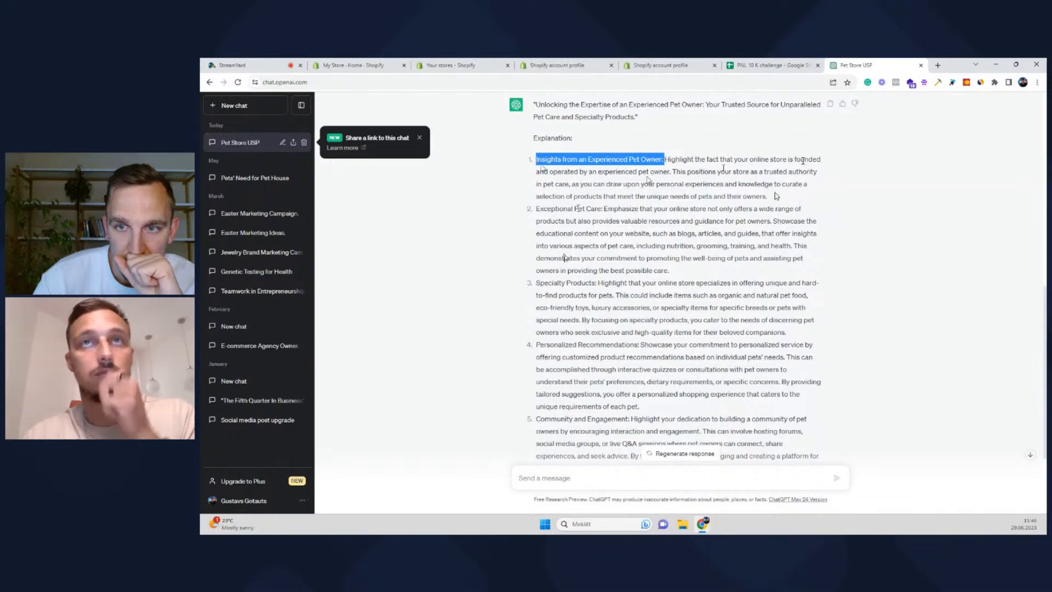
pyautogui.moveTo(777, 196); pyautogui.dragTo(535, 158)
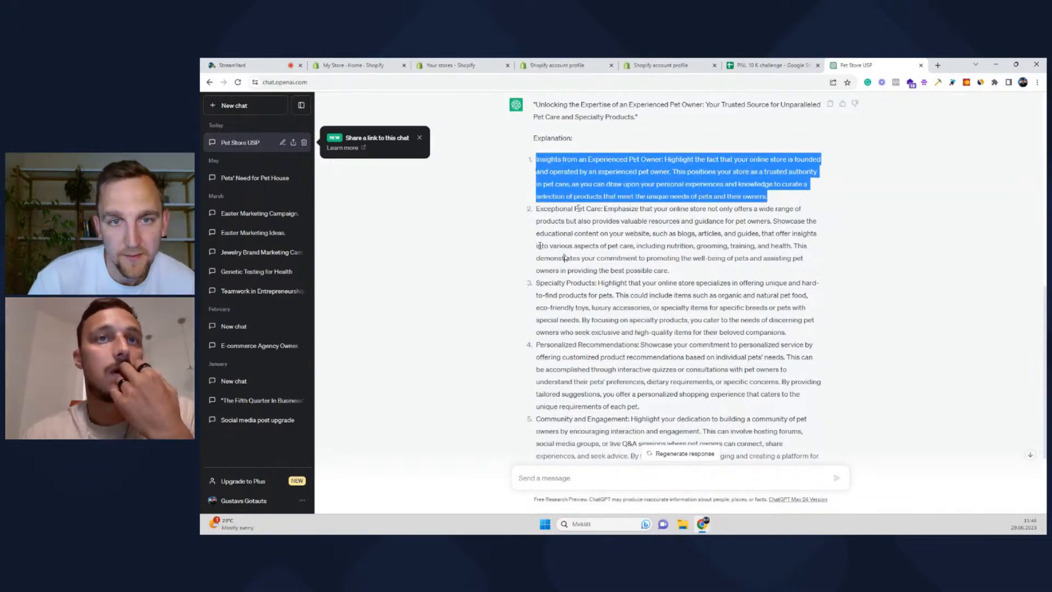
# Send 'Create short selling proposition from this -' followed by the pasted first point
pyautogui.click(557, 481)
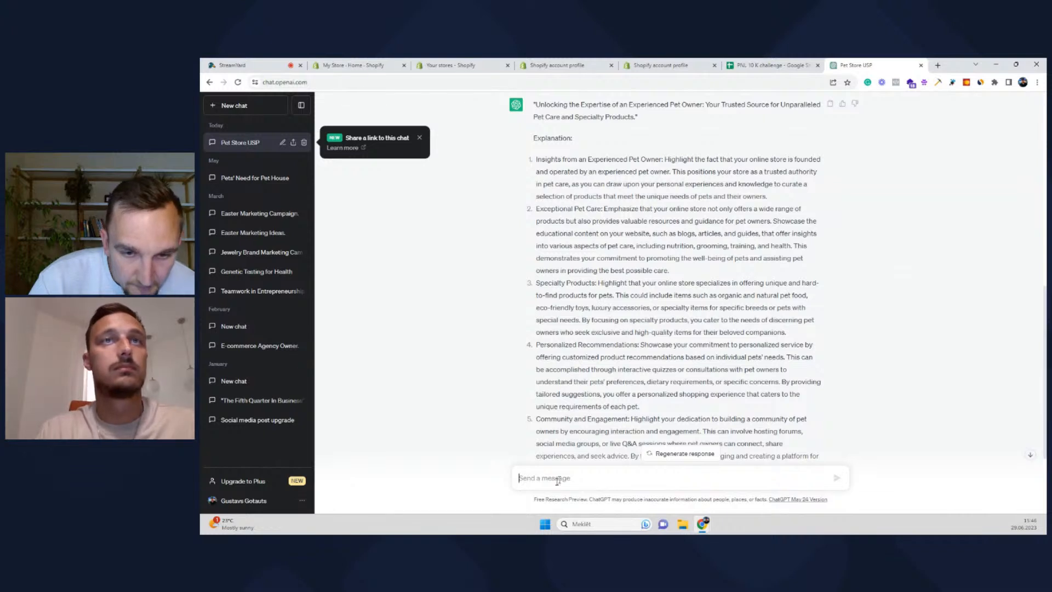
pyautogui.write('Cre')
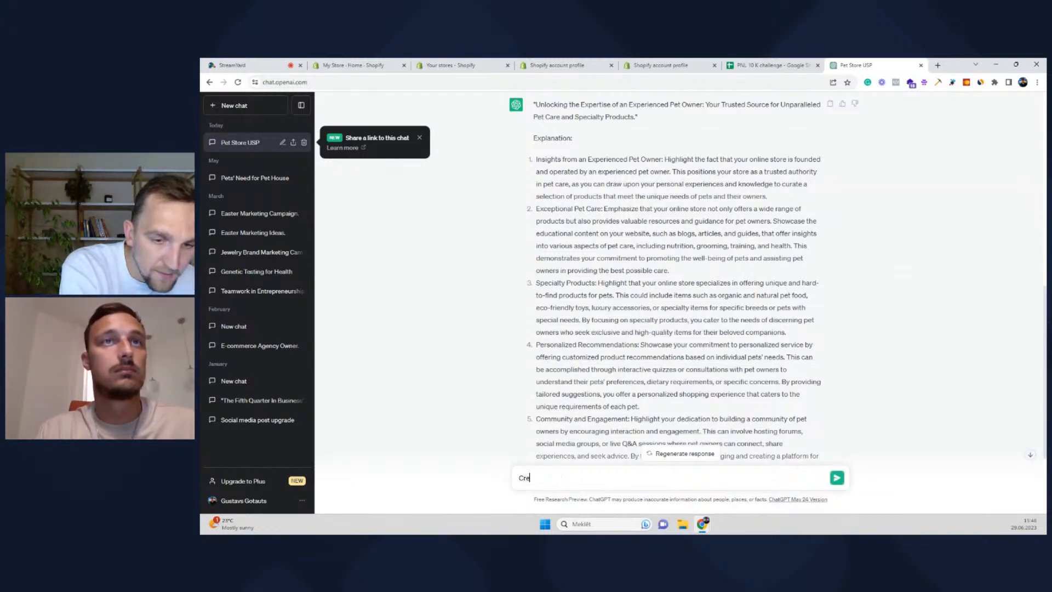
pyautogui.write('ate short')
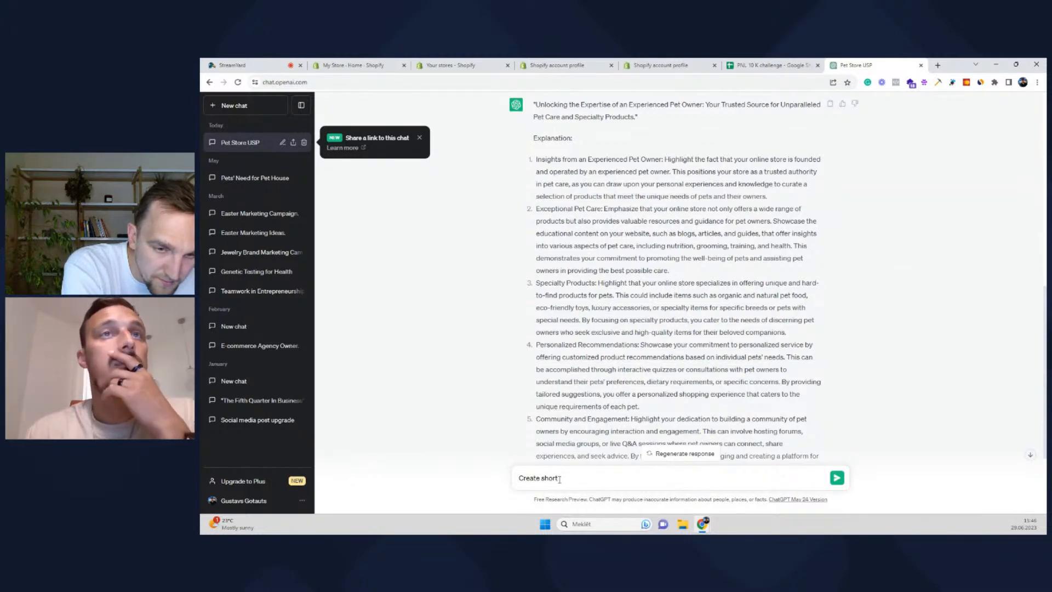
pyautogui.write(' selling prop')
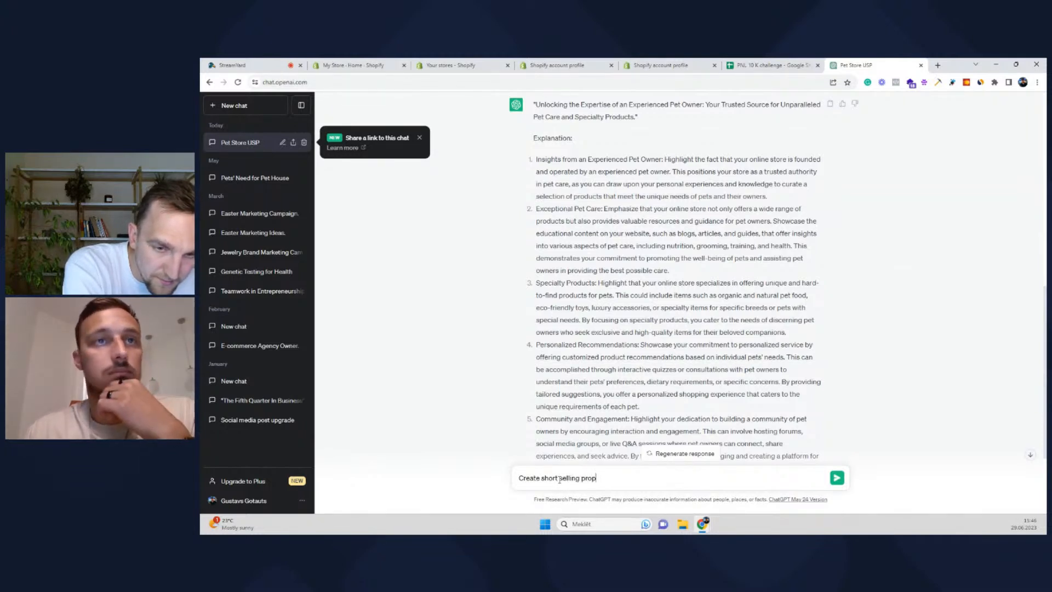
pyautogui.write('osition ')
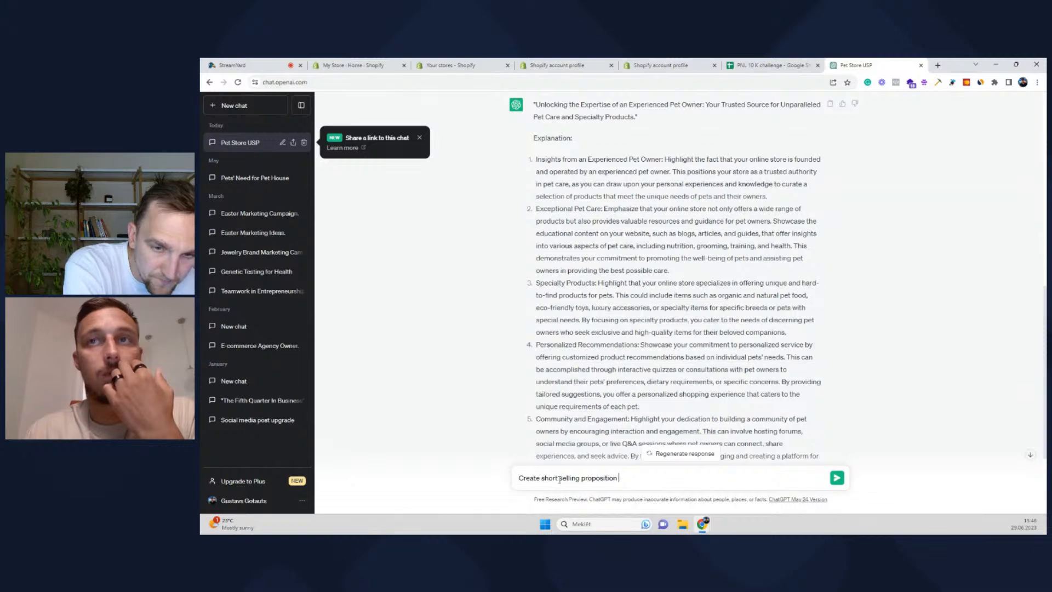
pyautogui.write('from this')
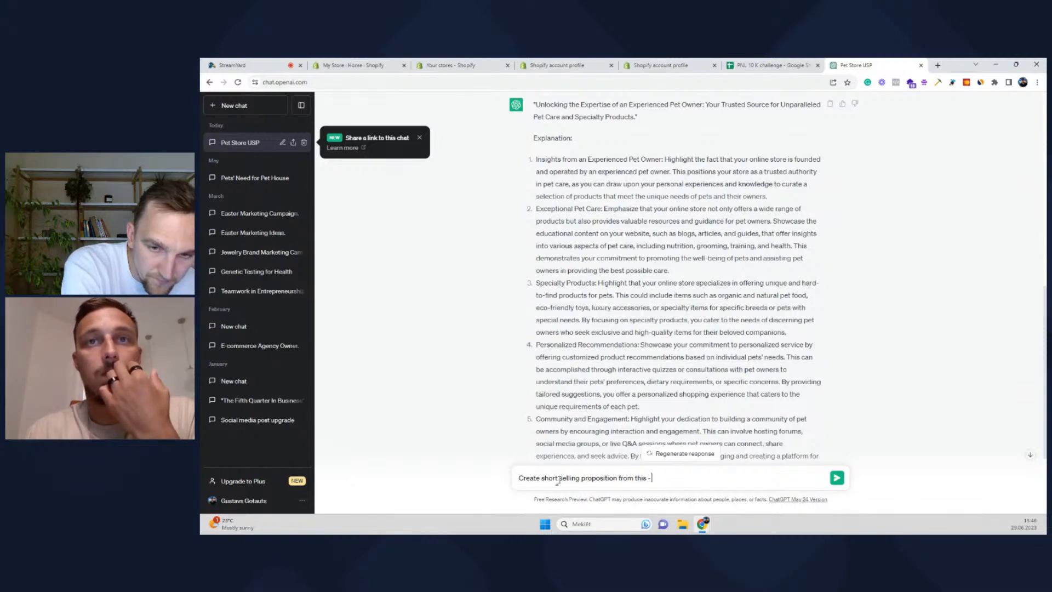
pyautogui.write(' -')
pyautogui.hotkey('ctrl', 'v')
pyautogui.press('Return')
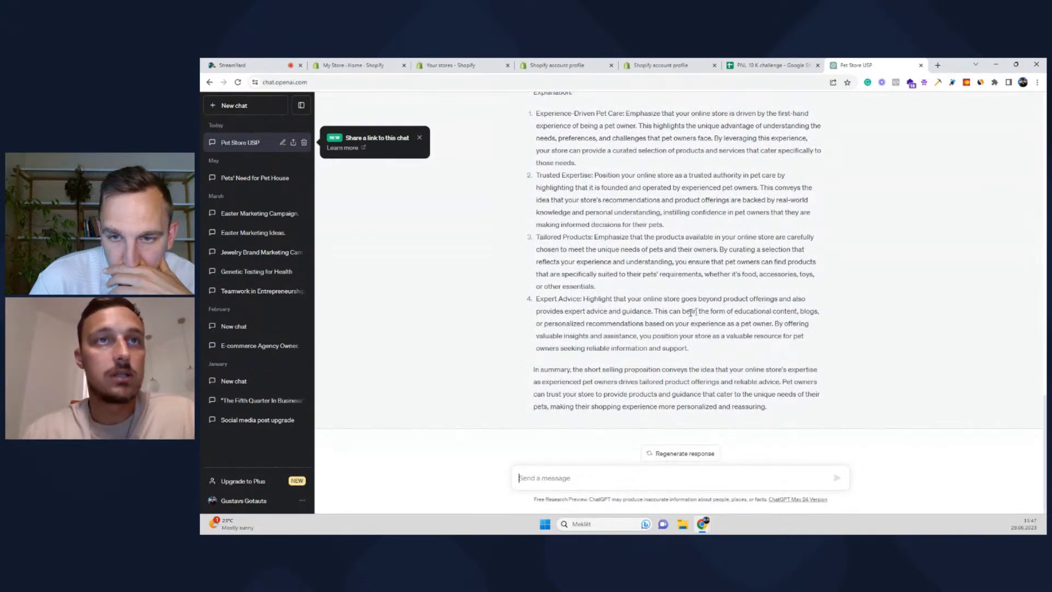
# Start a new message with the headline 'Experience-Driven Pet Products' on its first line
pyautogui.scroll(2, 691, 312)
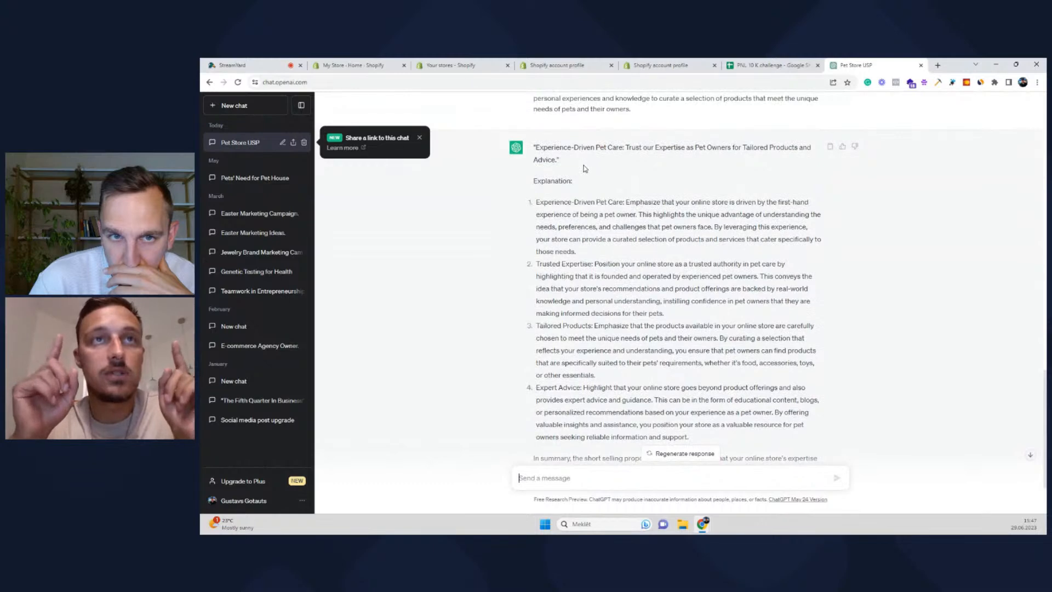
pyautogui.scroll(1, 584, 169)
pyautogui.moveTo(534, 192); pyautogui.dragTo(606, 191)
pyautogui.hotkey('ctrl', 'c')
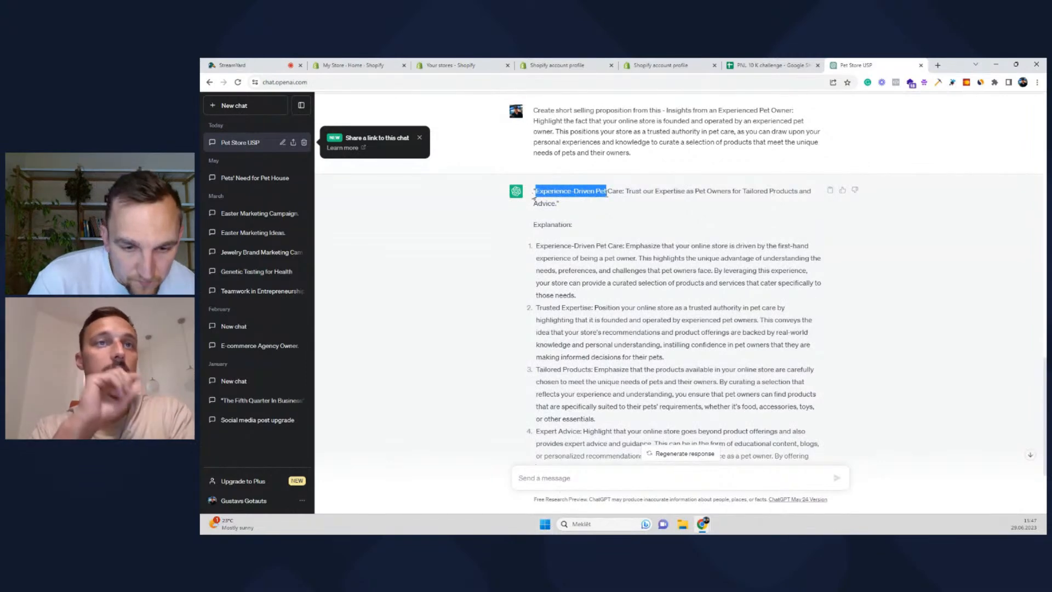
pyautogui.click(561, 483)
pyautogui.hotkey('ctrl', 'v')
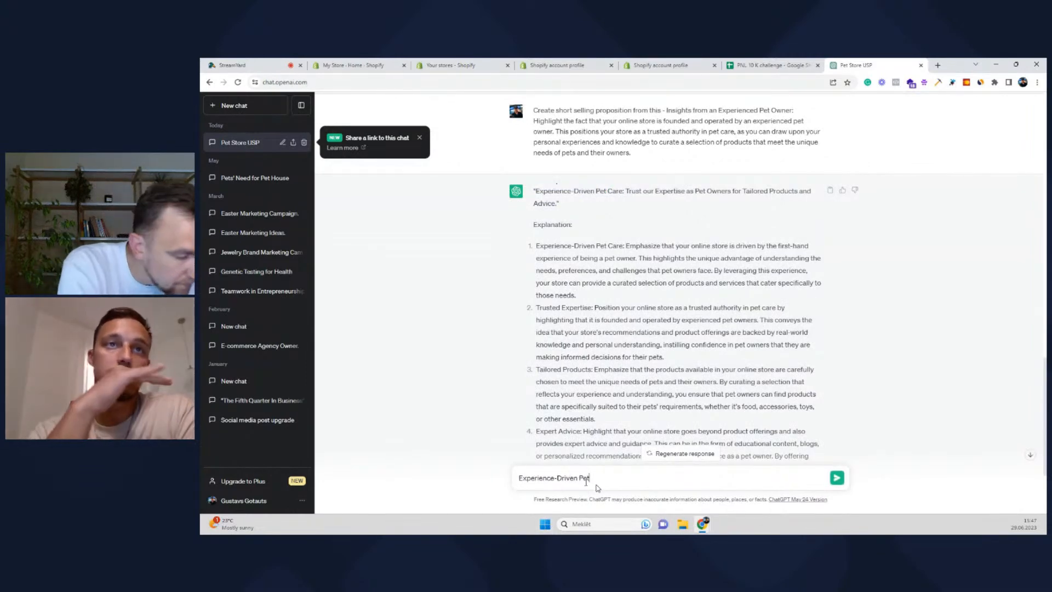
pyautogui.write('Products')
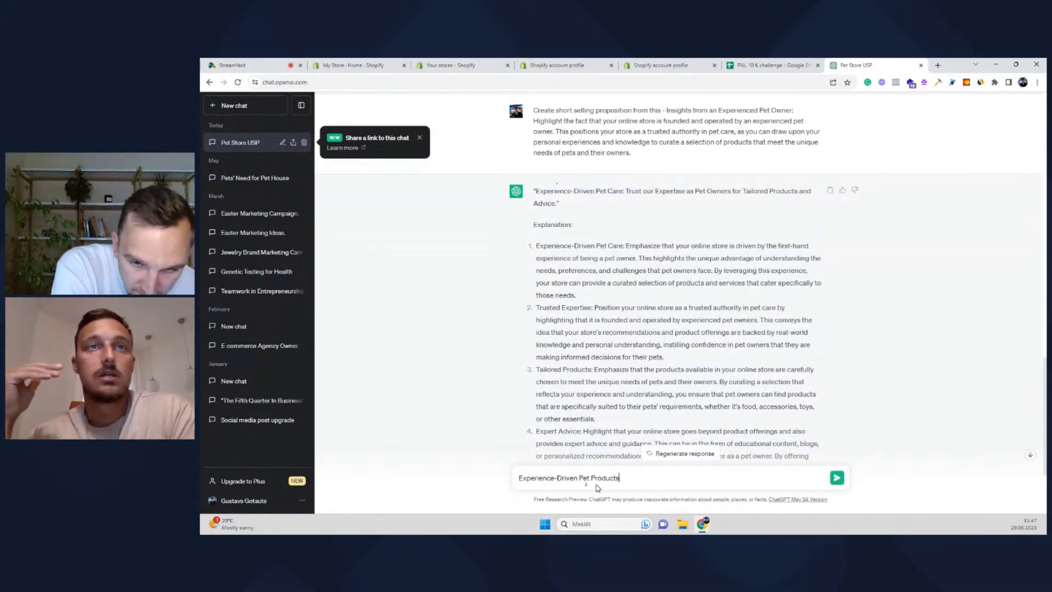
pyautogui.hotkey('ctrl', 'a')
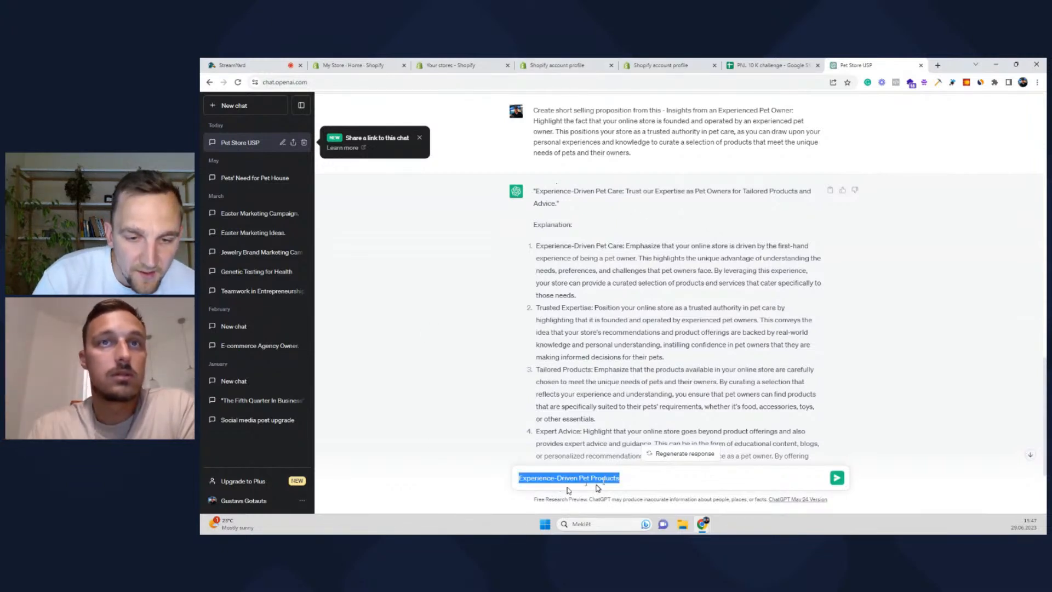
pyautogui.click(642, 478)
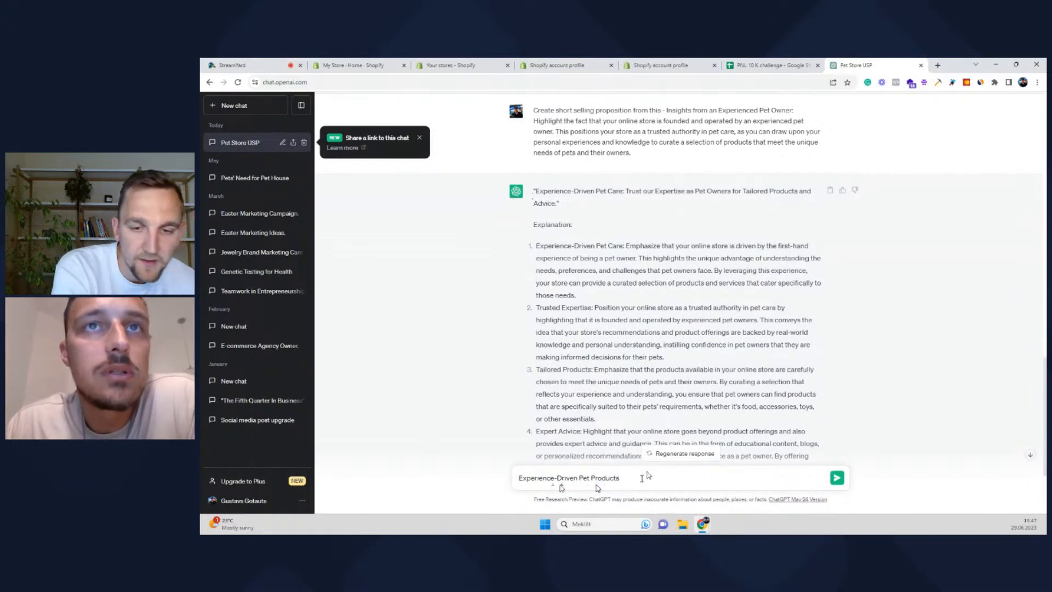
pyautogui.hotkey('shift', 'Return')
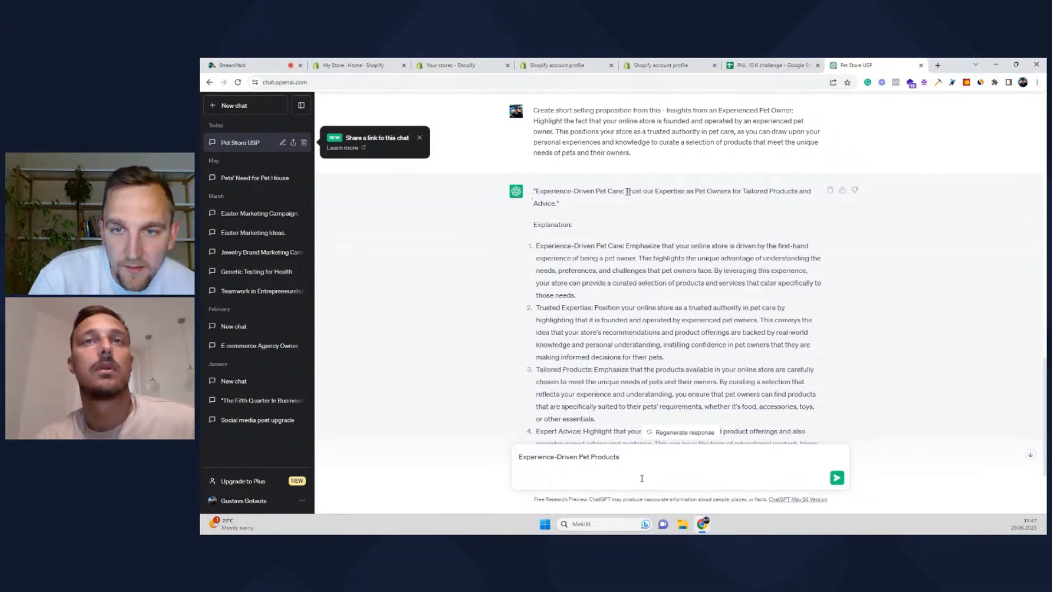
# Paste the slogan's second half and edit it to 'Trust my experience as Pet Owner'
pyautogui.moveTo(626, 191); pyautogui.dragTo(555, 205)
pyautogui.hotkey('ctrl', 'c')
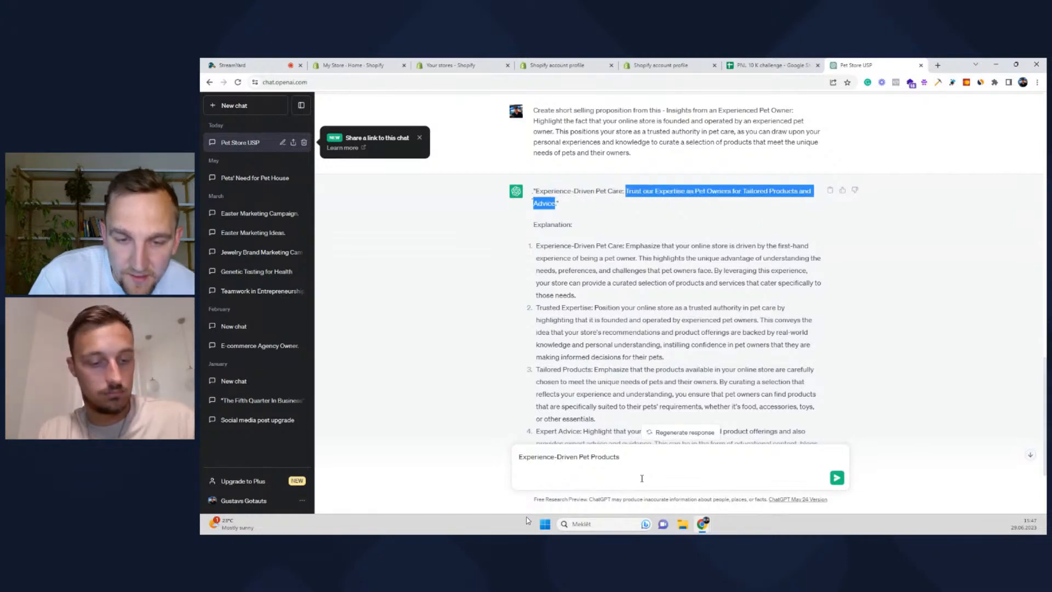
pyautogui.click(547, 478)
pyautogui.hotkey('ctrl', 'v')
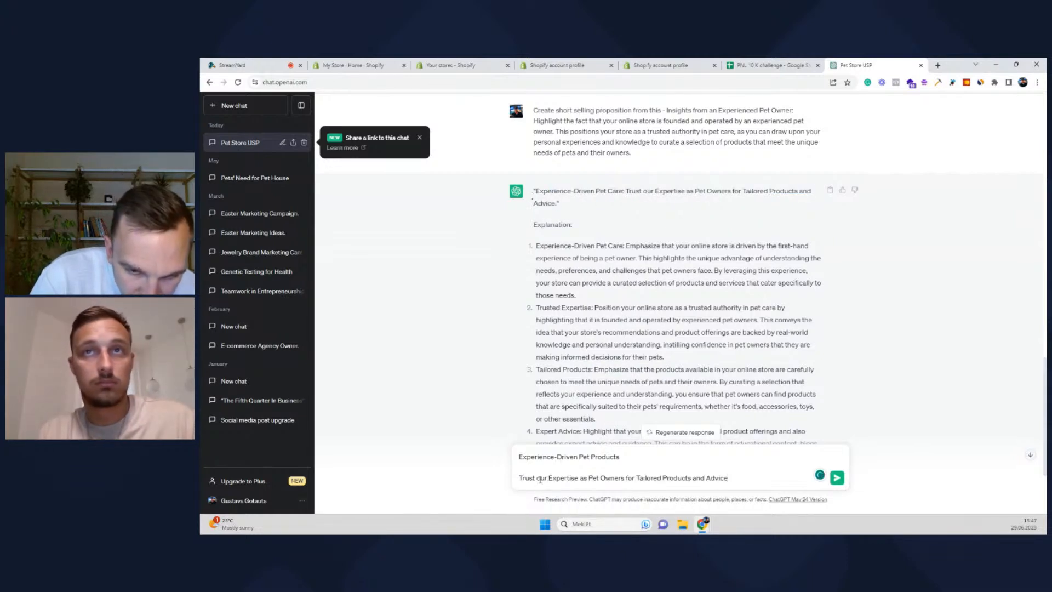
pyautogui.click(538, 478)
pyautogui.write('my')
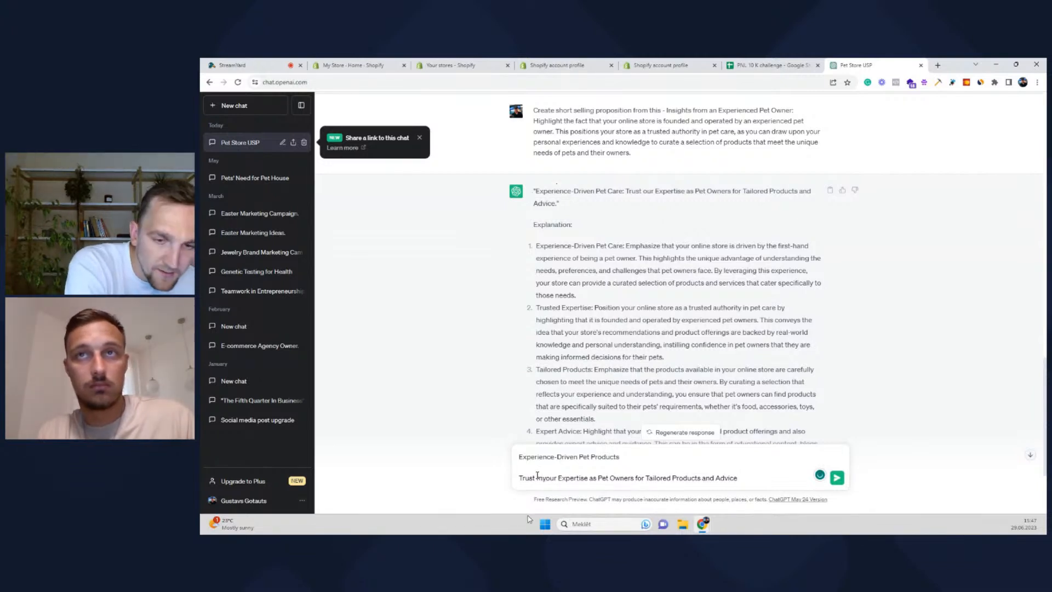
pyautogui.write(' experience')
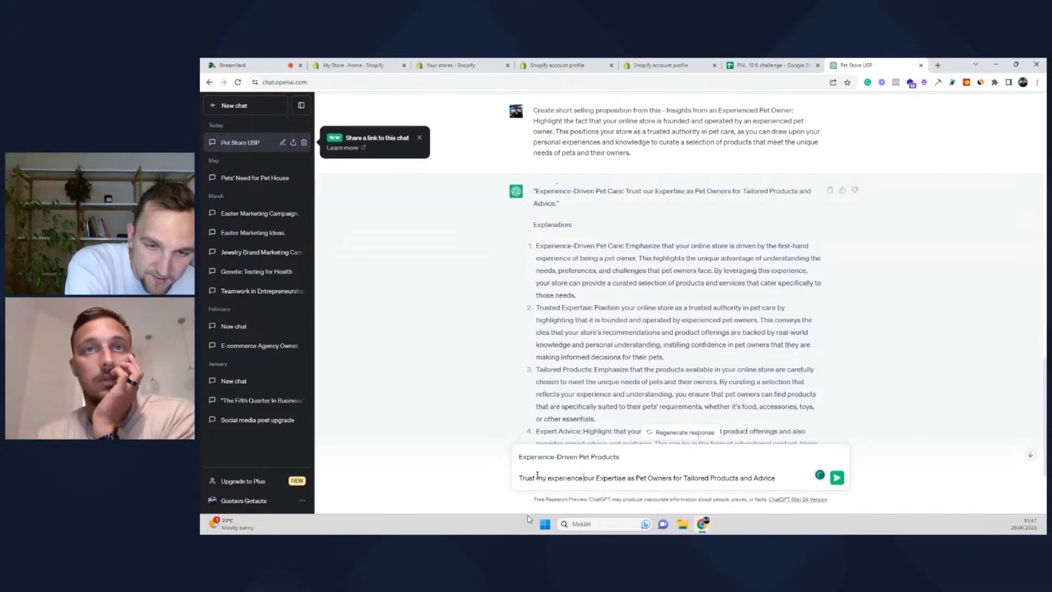
pyautogui.press('Delete')
pyautogui.press('Delete')
pyautogui.press('Delete')
pyautogui.press('Delete')
pyautogui.press('Delete')
pyautogui.press('Delete')
pyautogui.press('Delete')
pyautogui.press('Delete')
pyautogui.press('Delete')
pyautogui.press('Delete')
pyautogui.press('Delete')
pyautogui.press('Delete')
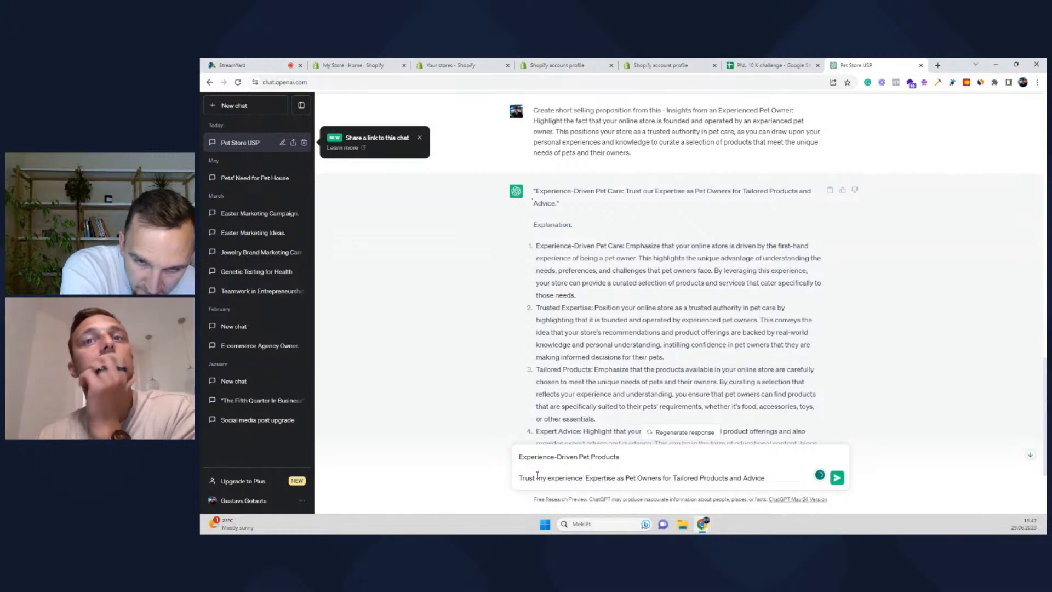
pyautogui.press('Delete')
pyautogui.press('Delete')
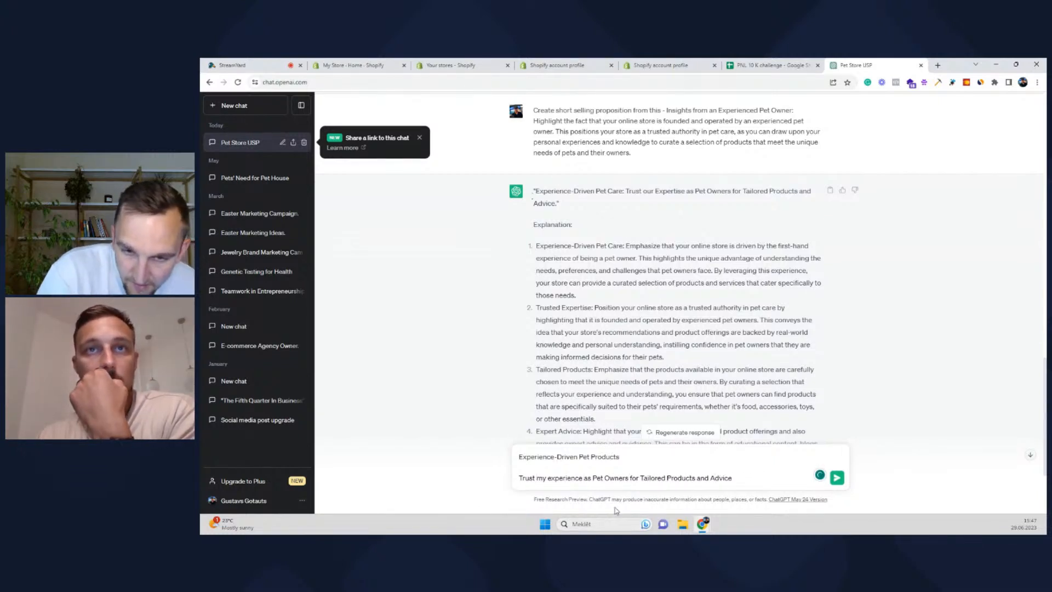
pyautogui.press('BackSpace')
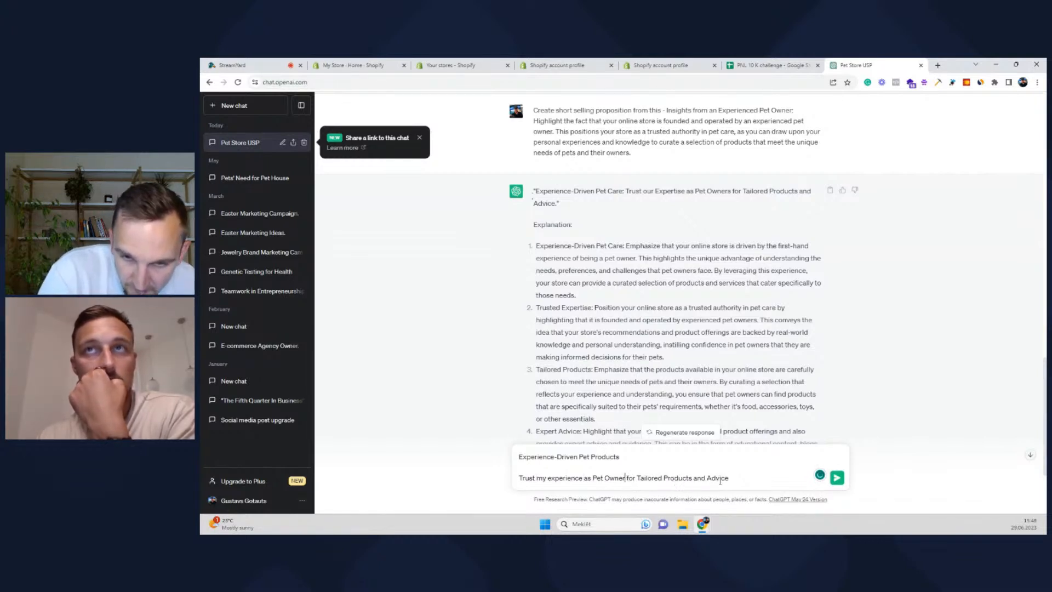
pyautogui.moveTo(729, 479); pyautogui.dragTo(623, 480)
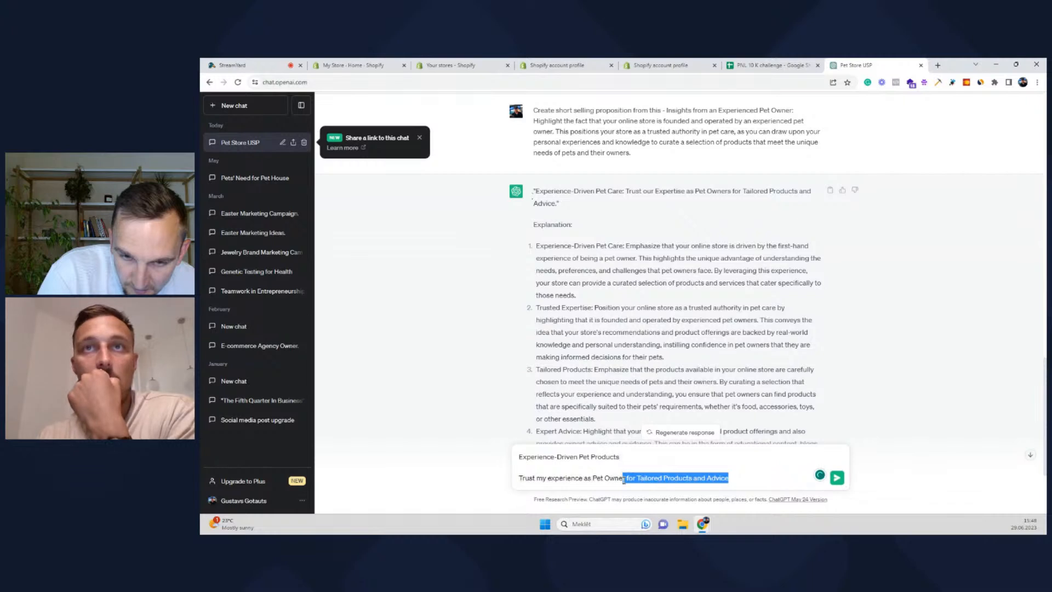
pyautogui.press('BackSpace')
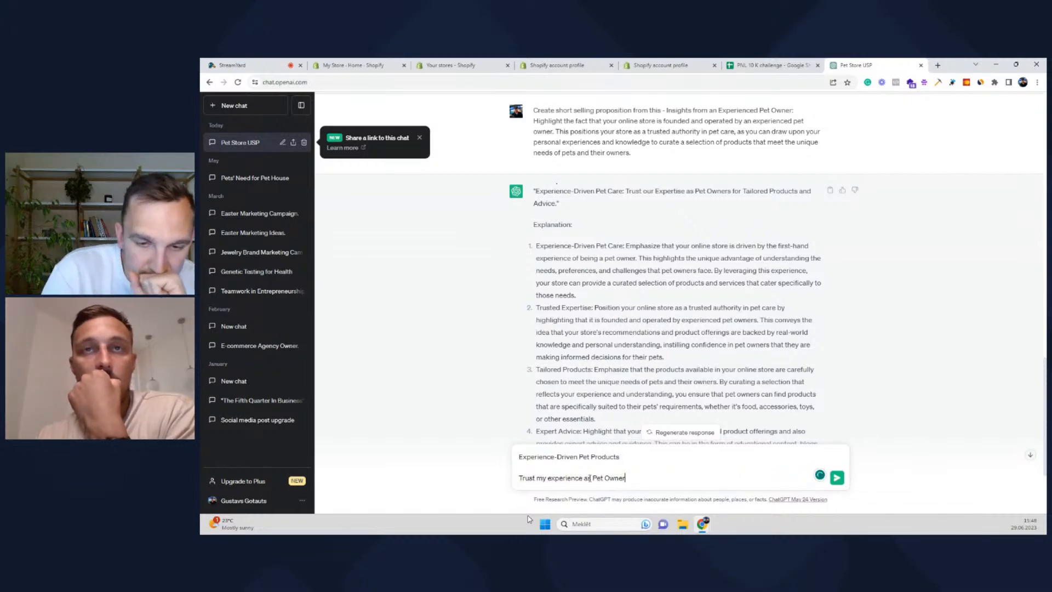
pyautogui.click(549, 476)
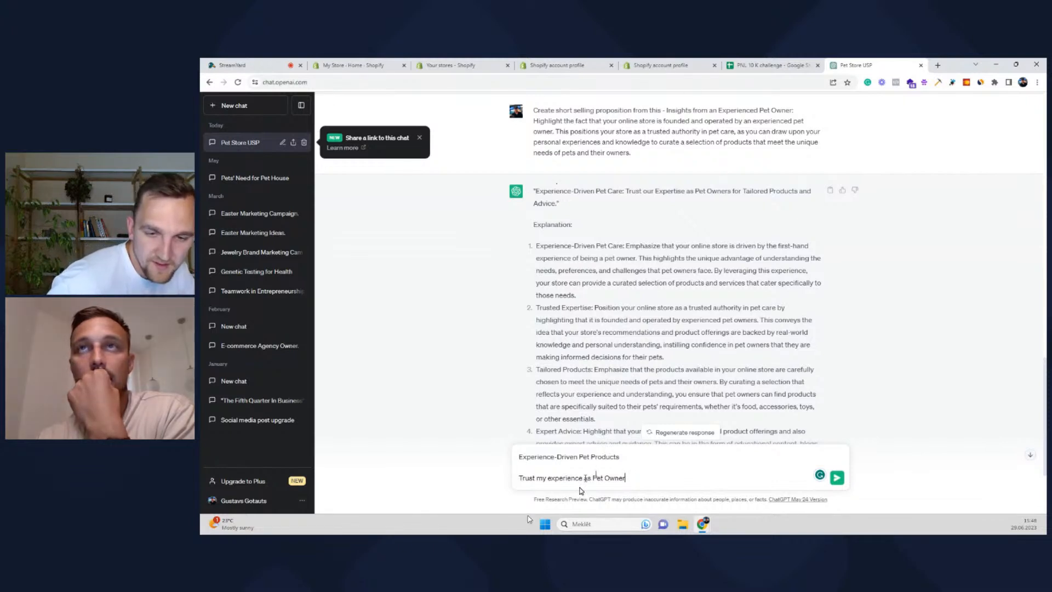
# Rewrite line two as 'As Pet Owner for 5 years, I have found products which are must-have for every pet owner'
pyautogui.moveTo(587, 478); pyautogui.dragTo(518, 478)
pyautogui.write('As Pet Owner')
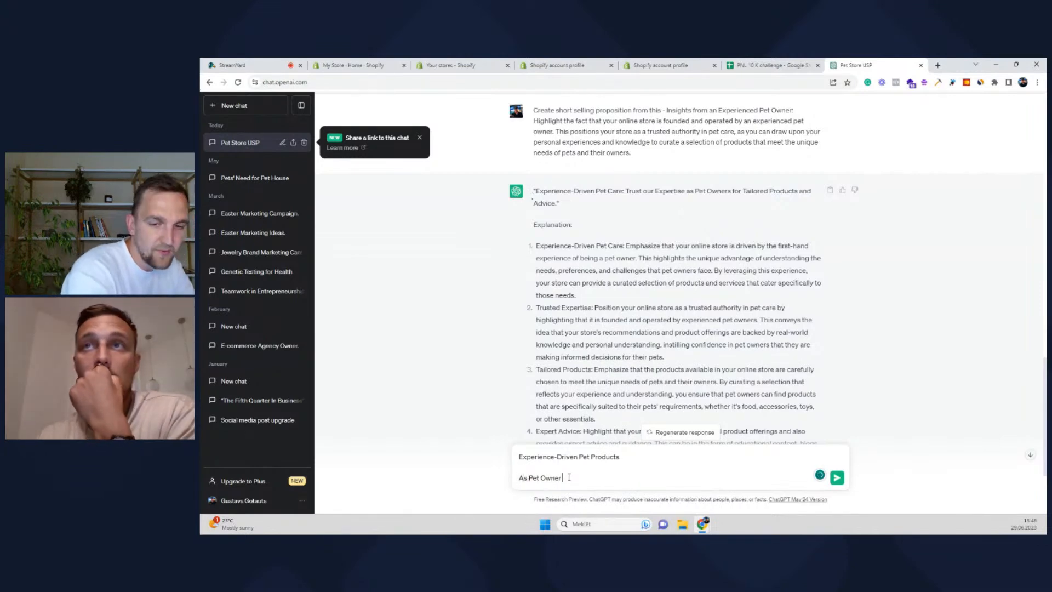
pyautogui.write(' for 5 years')
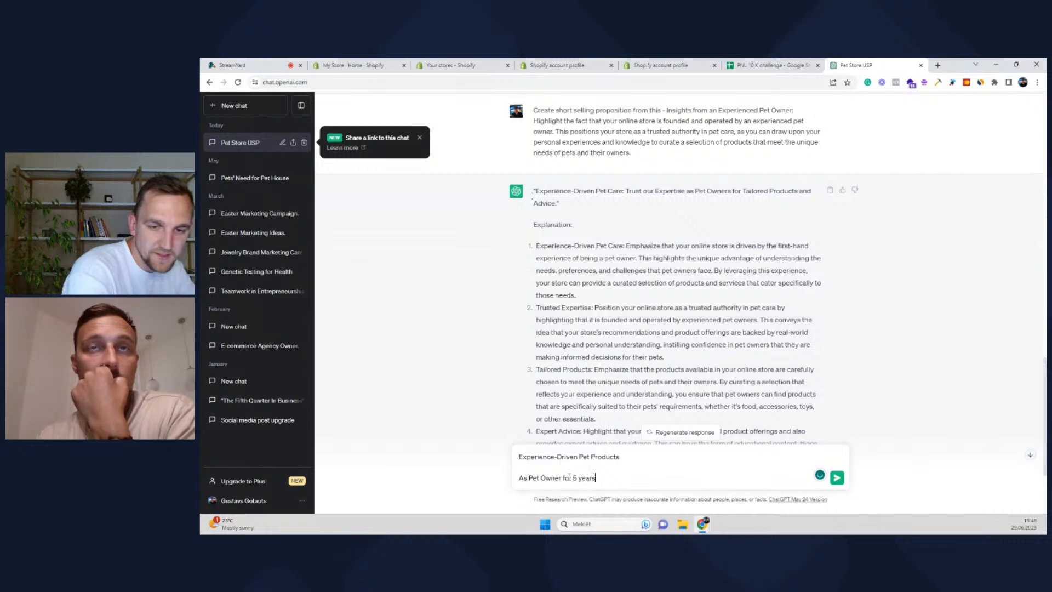
pyautogui.write(' I')
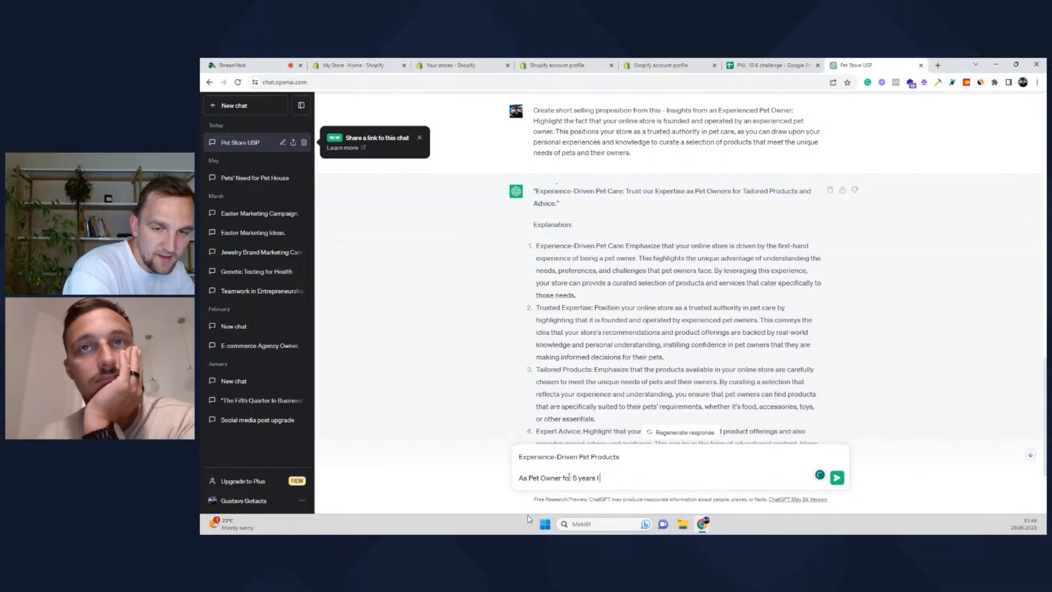
pyautogui.write(' have found products,')
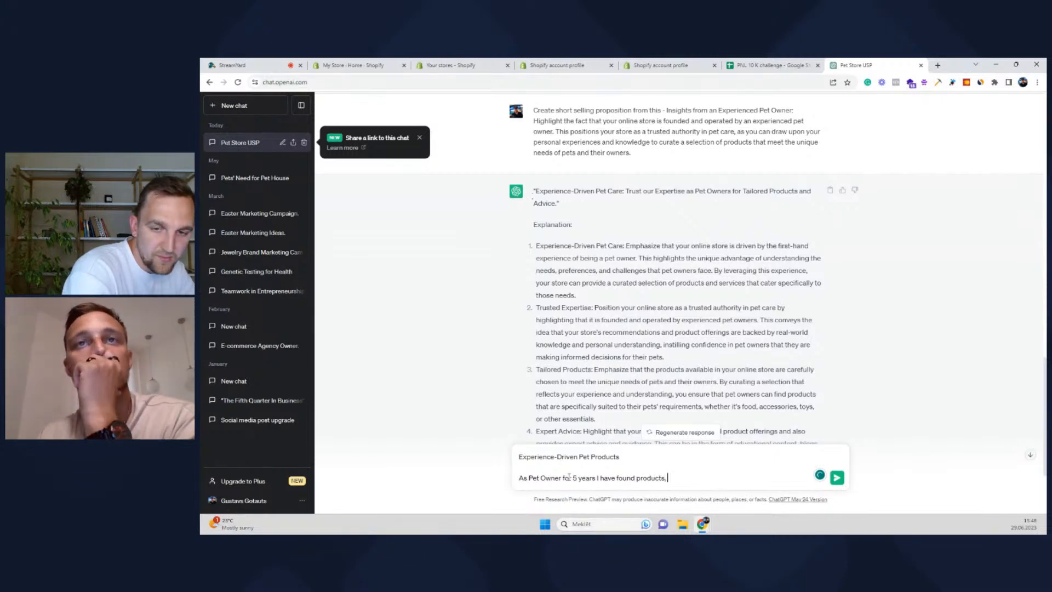
pyautogui.press('BackSpace')
pyautogui.press('BackSpace')
pyautogui.write('which is mus')
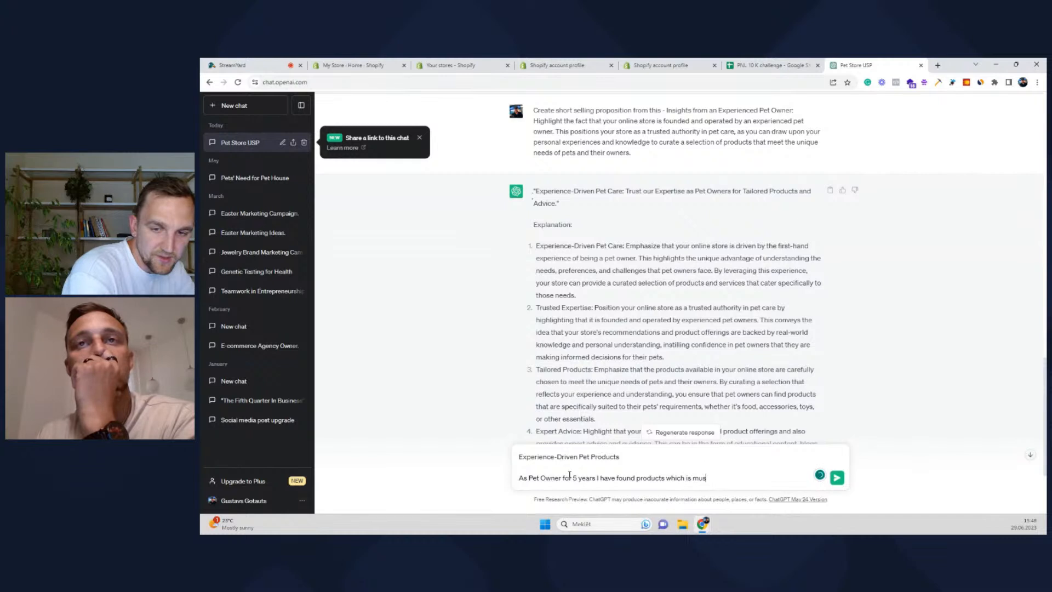
pyautogui.write('t have for ev')
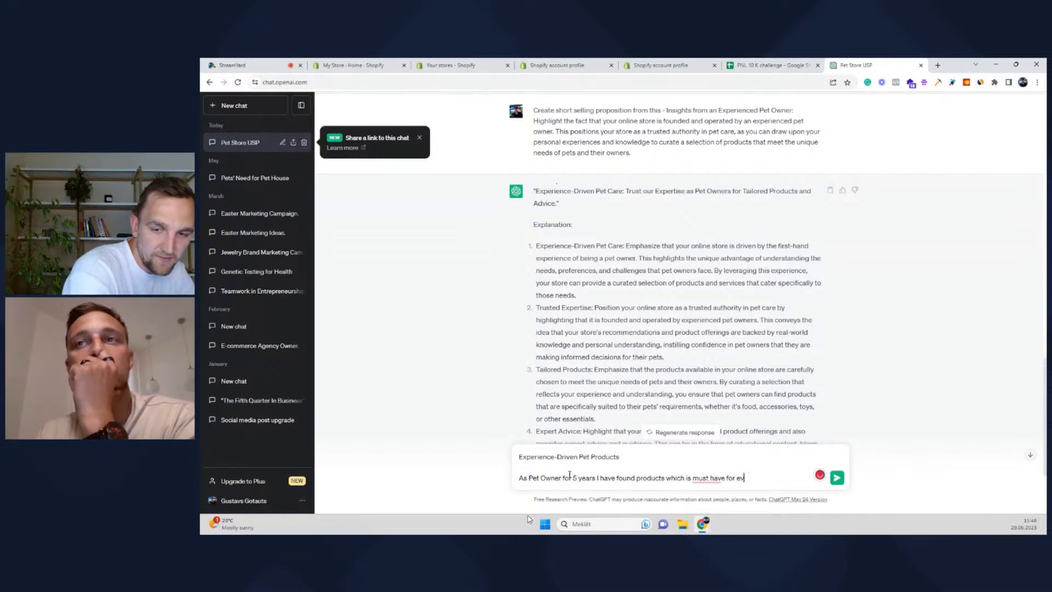
pyautogui.write('ery pet owner')
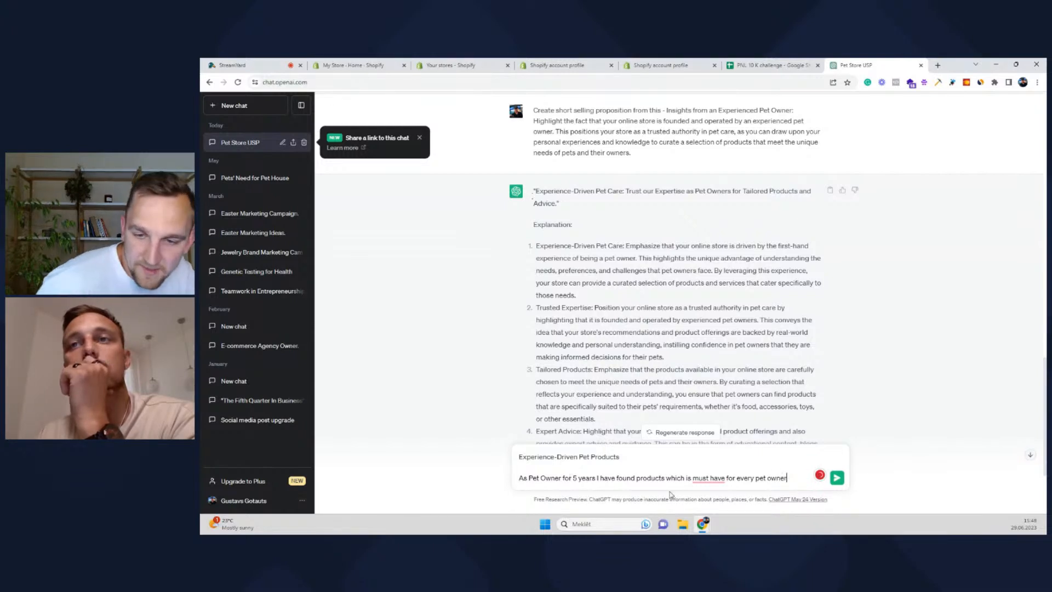
pyautogui.moveTo(718, 475)
pyautogui.click(711, 433)
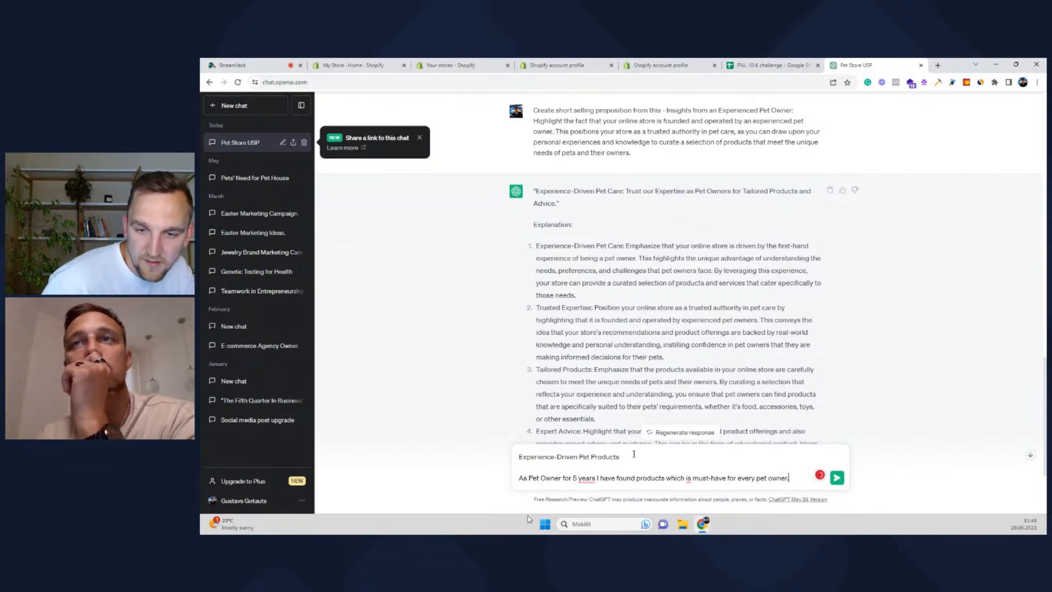
pyautogui.moveTo(586, 478)
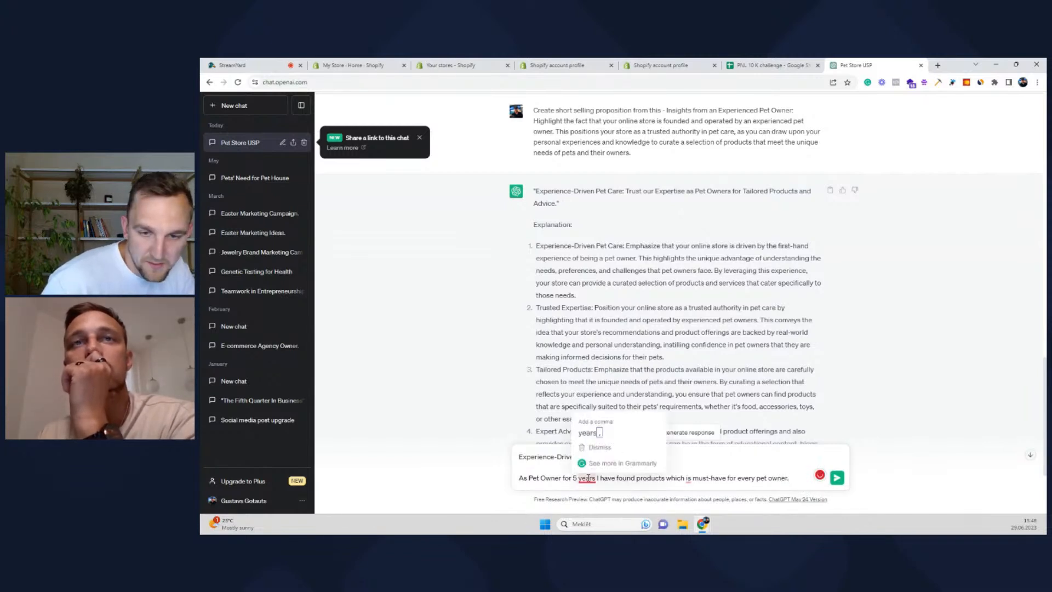
pyautogui.click(623, 433)
pyautogui.moveTo(690, 479)
pyautogui.click(692, 433)
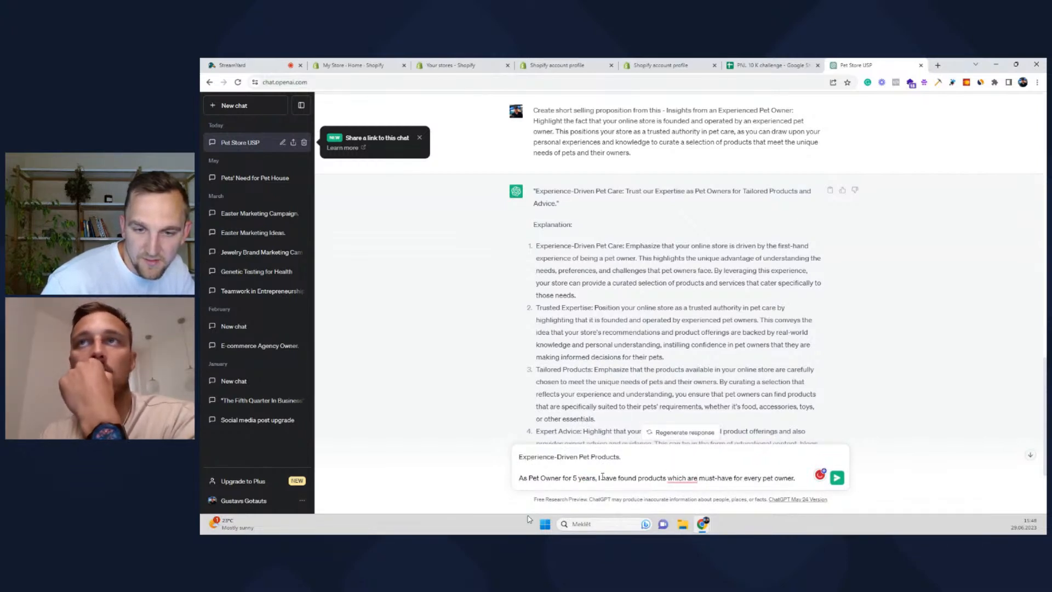
# Add 'Make this shorter' above the headline and send the request
pyautogui.click(520, 460)
pyautogui.hotkey('shift', 'Return')
pyautogui.hotkey('shift', 'Return')
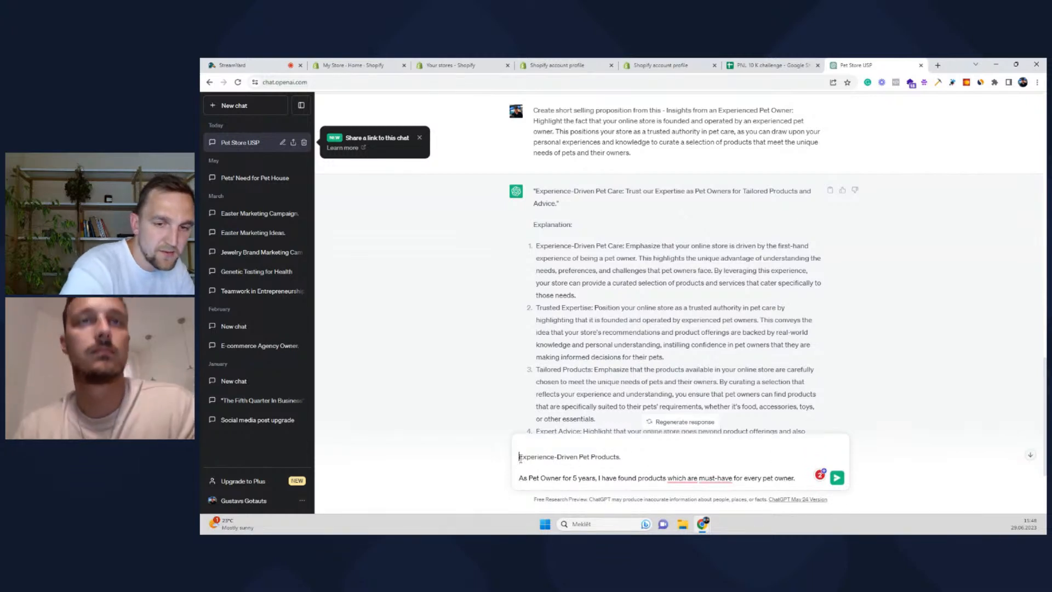
pyautogui.press('Up')
pyautogui.write('Make th')
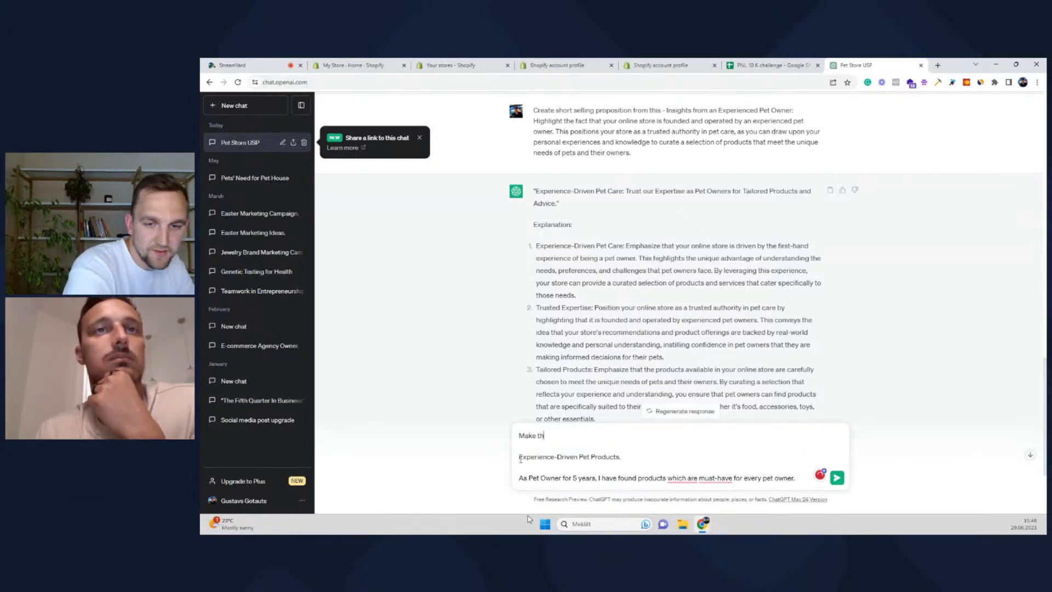
pyautogui.write('is shorter -')
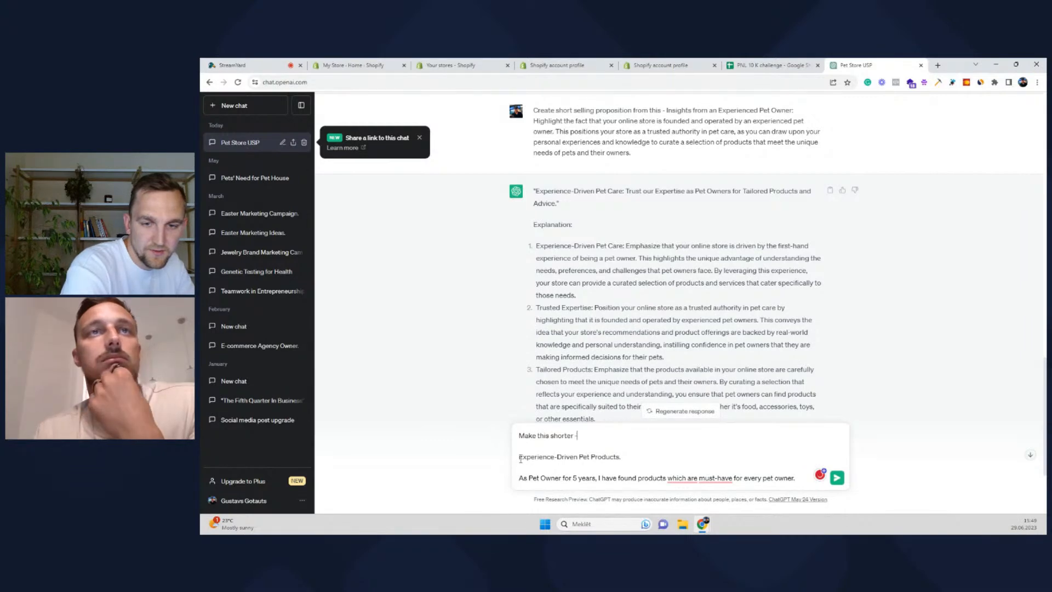
pyautogui.press('Return')
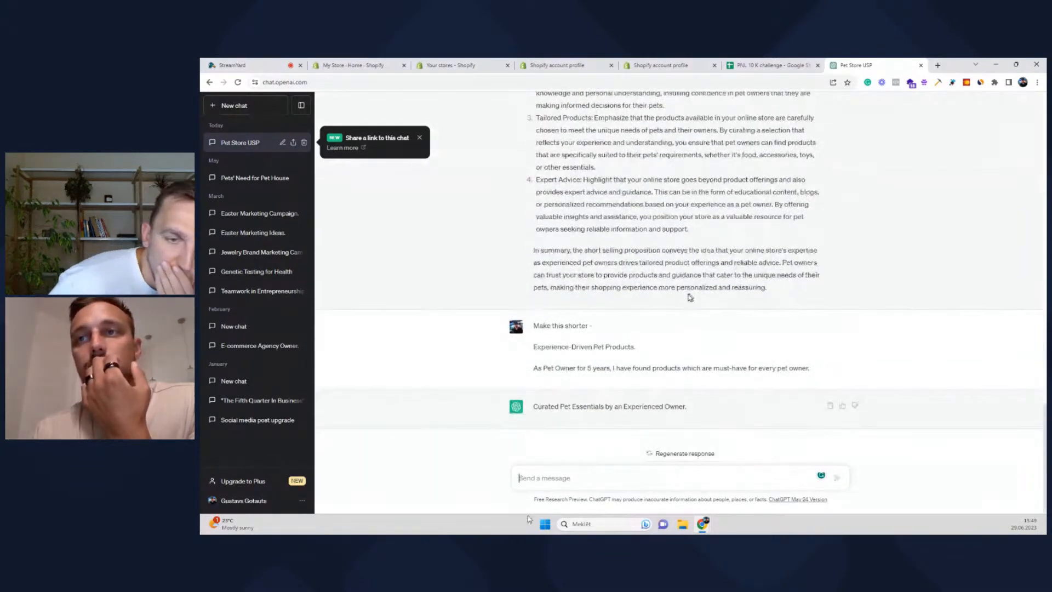
# Select the reply's tagline 'Curated Pet Essentials by an Experienced Owner.' for copying
pyautogui.moveTo(807, 369); pyautogui.dragTo(528, 355)
pyautogui.click(884, 399)
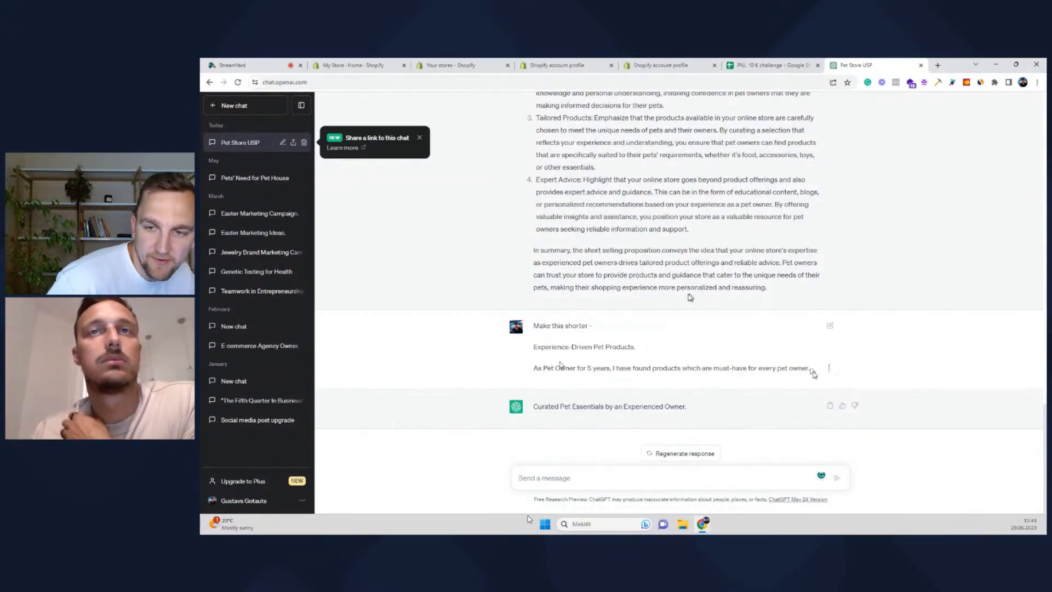
pyautogui.moveTo(813, 371); pyautogui.dragTo(534, 351)
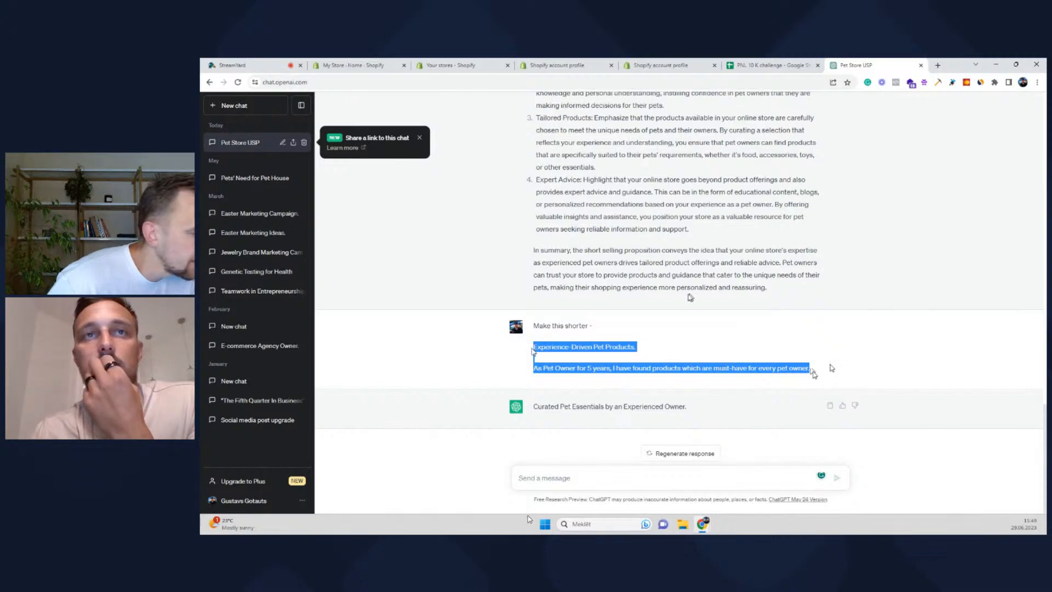
pyautogui.click(530, 519)
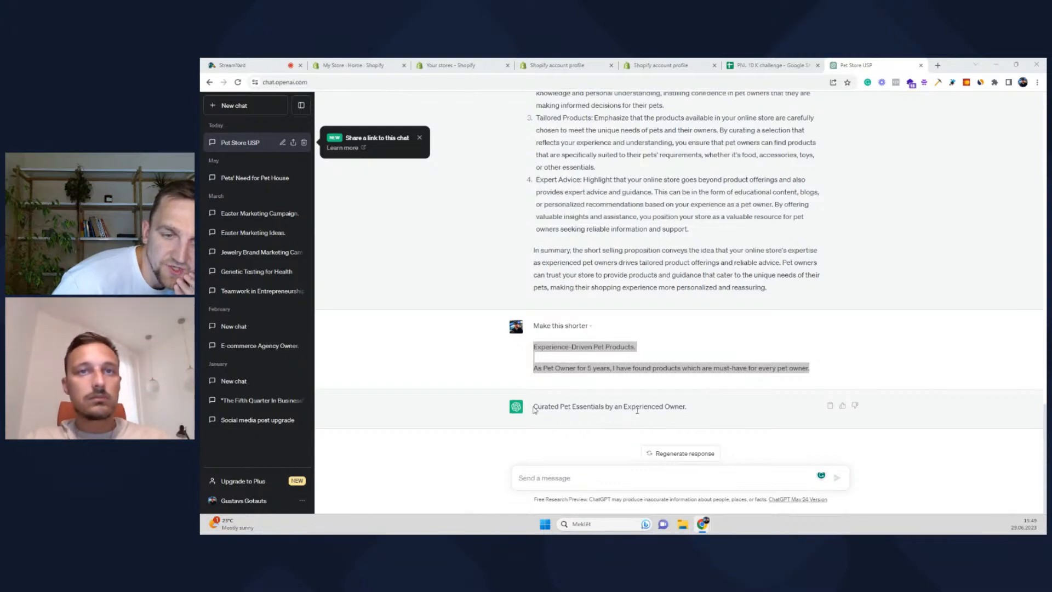
pyautogui.moveTo(534, 406); pyautogui.dragTo(687, 408)
pyautogui.hotkey('ctrl', 'c')
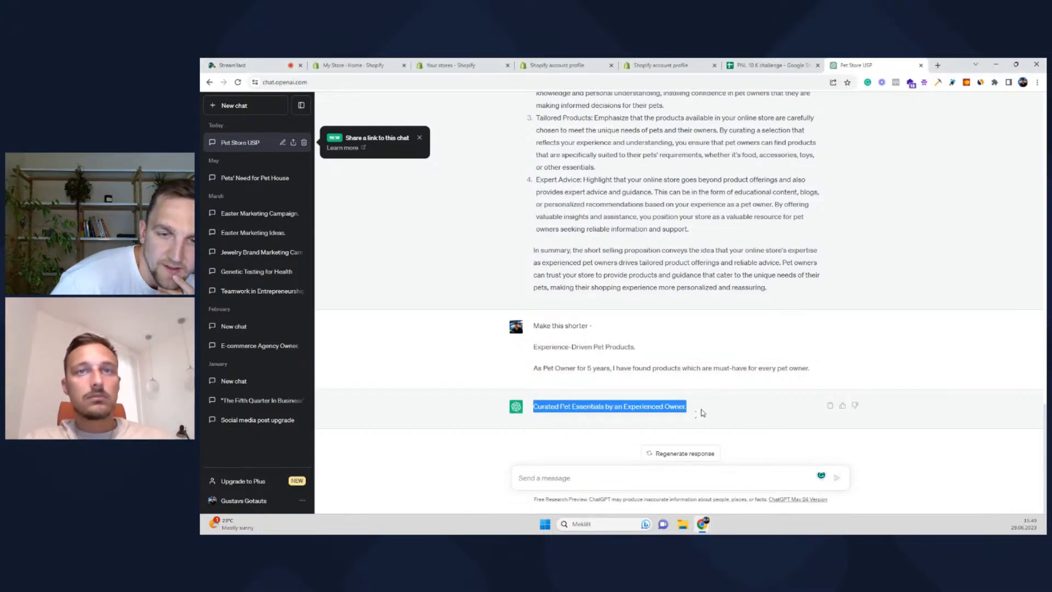
# Send 'Explain this to 5 years old -' followed by the pasted tagline
pyautogui.click(596, 481)
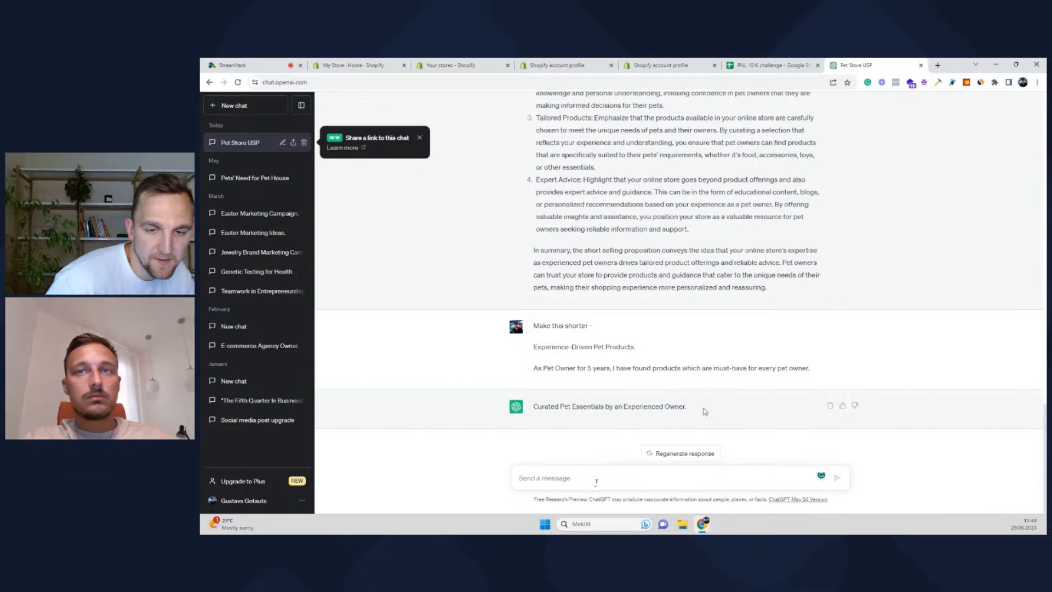
pyautogui.write('Explaing thi')
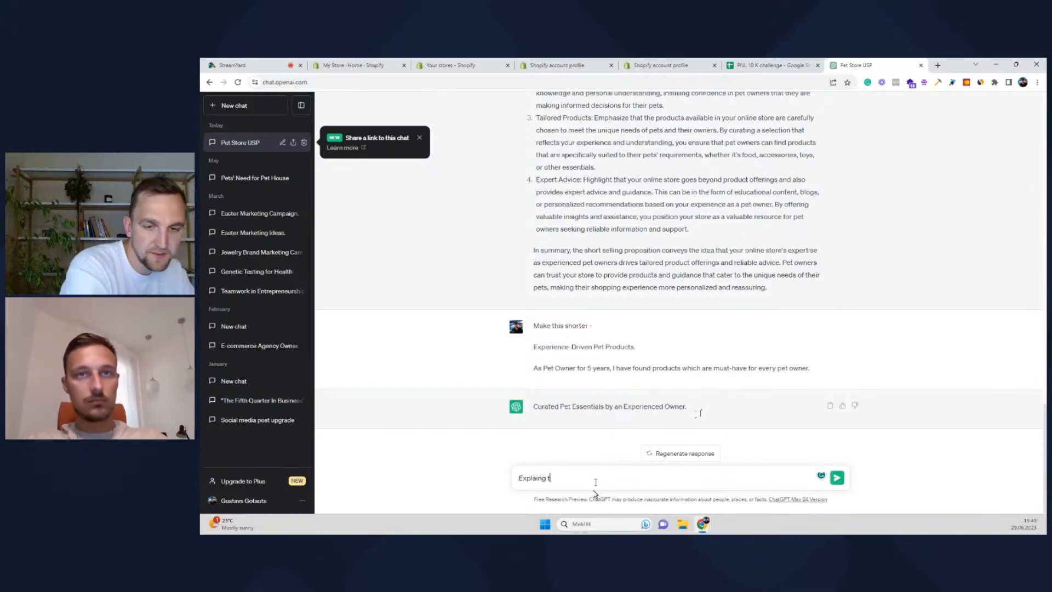
pyautogui.press('BackSpace')
pyautogui.press('BackSpace')
pyautogui.press('BackSpace')
pyautogui.press('BackSpace')
pyautogui.press('BackSpace')
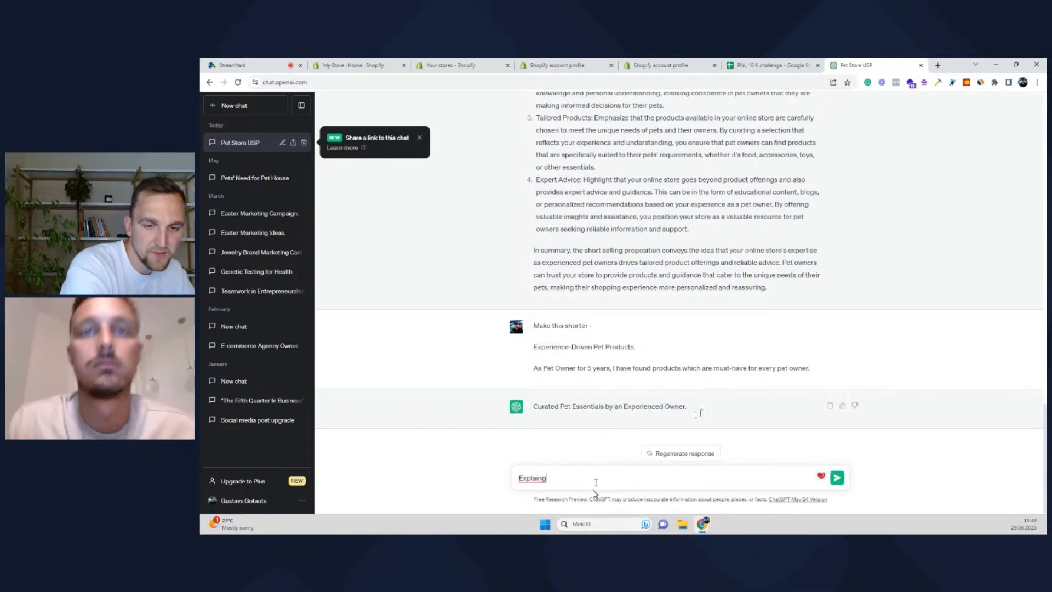
pyautogui.write('this to 5')
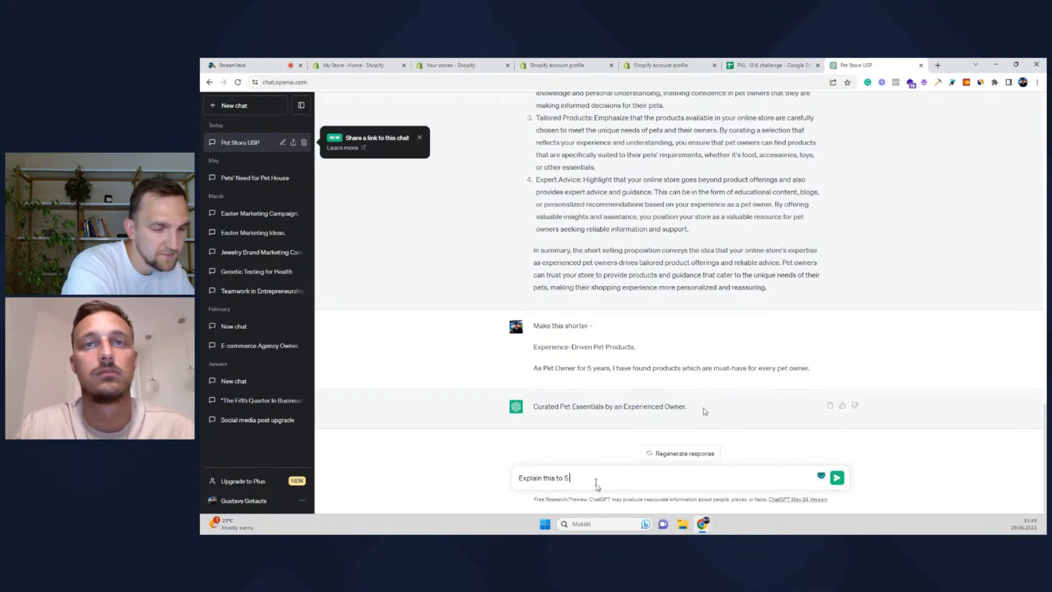
pyautogui.write(' years old -')
pyautogui.hotkey('ctrl', 'v')
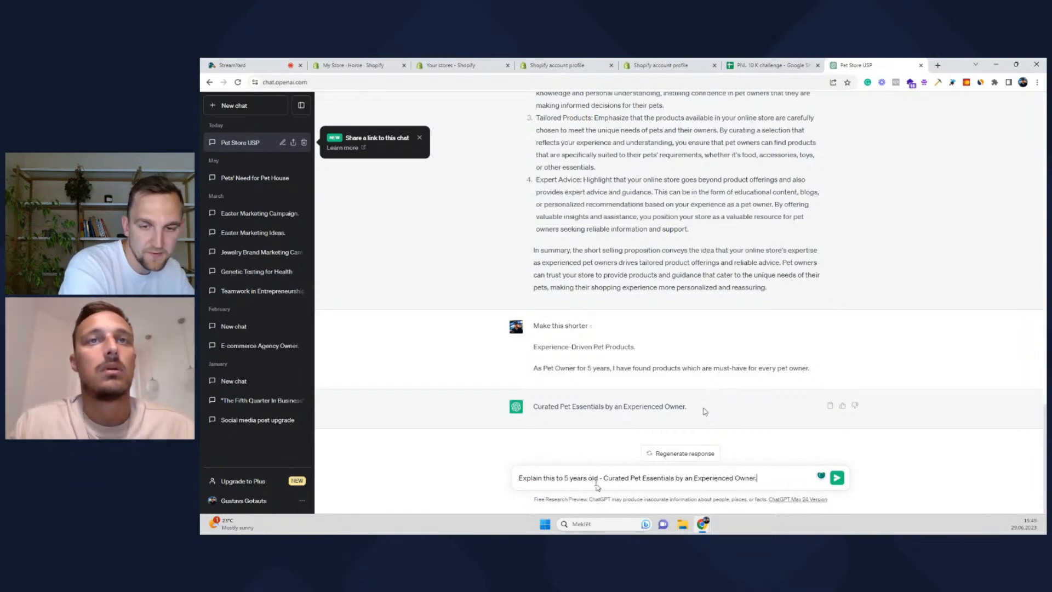
pyautogui.press('Return')
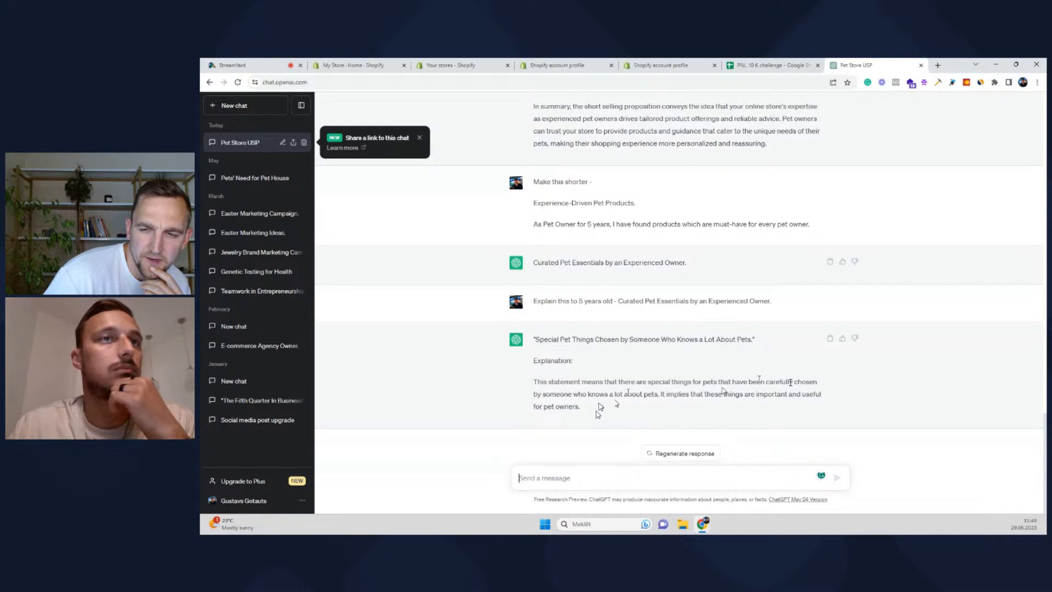
# Highlight the simplified explanation and the headline and five-year-owner lines, then go to StreamYard
pyautogui.moveTo(765, 382); pyautogui.dragTo(598, 415)
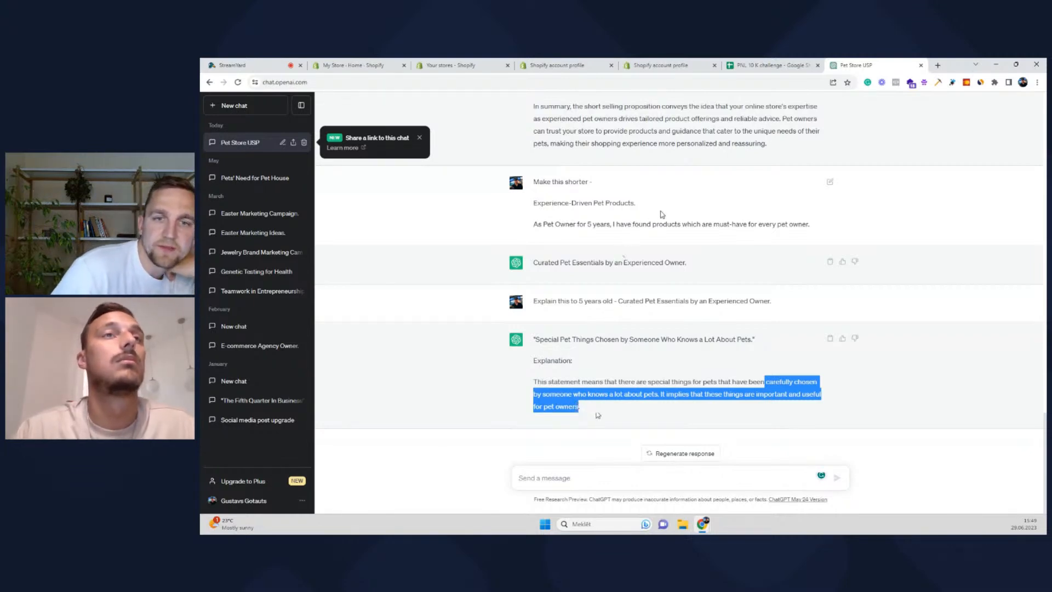
pyautogui.moveTo(817, 225); pyautogui.dragTo(531, 211)
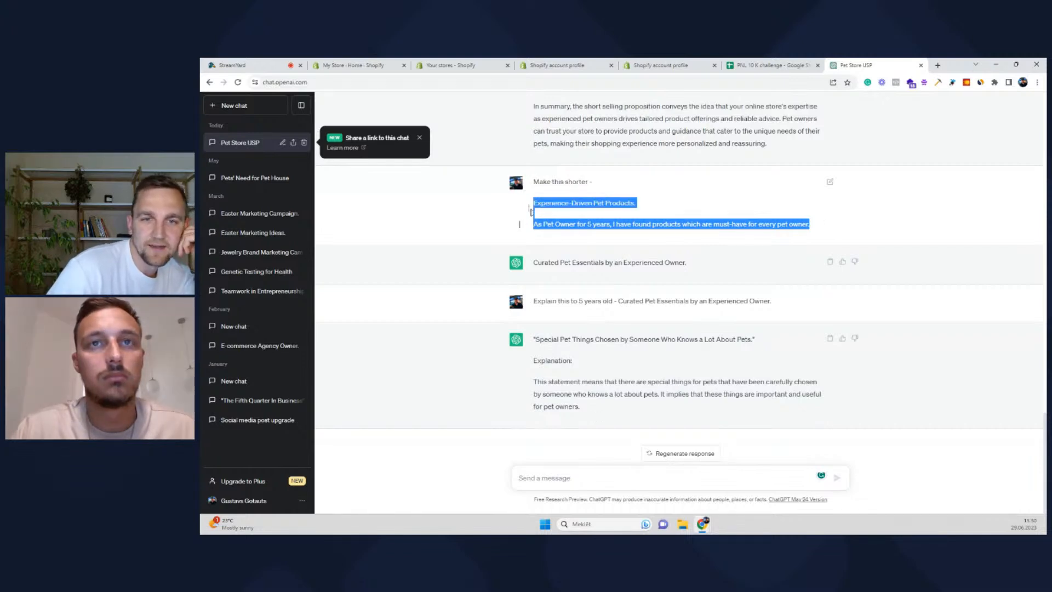
pyautogui.click(575, 203)
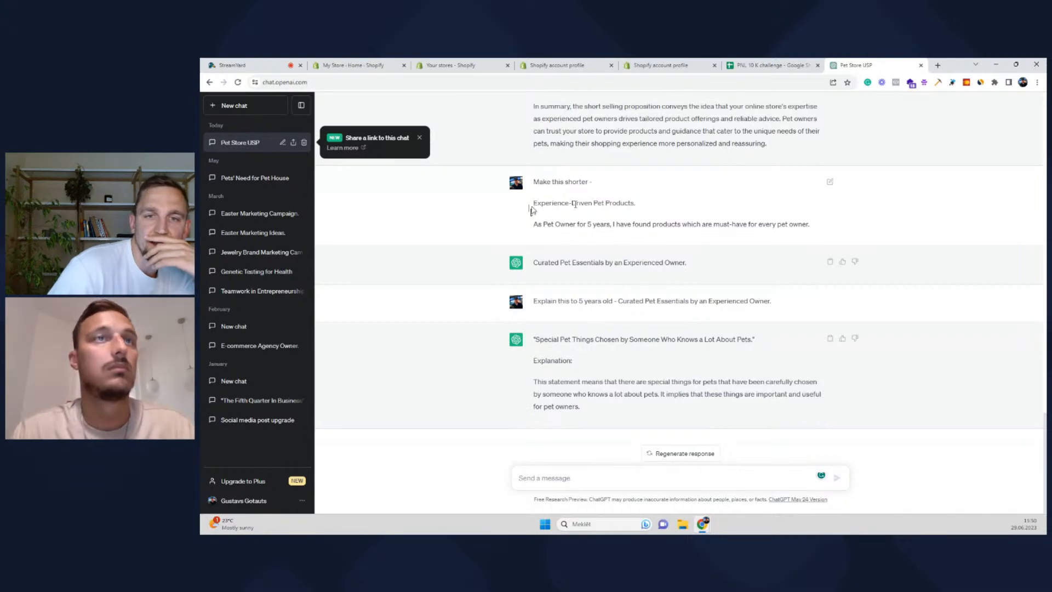
pyautogui.moveTo(534, 201); pyautogui.dragTo(637, 205)
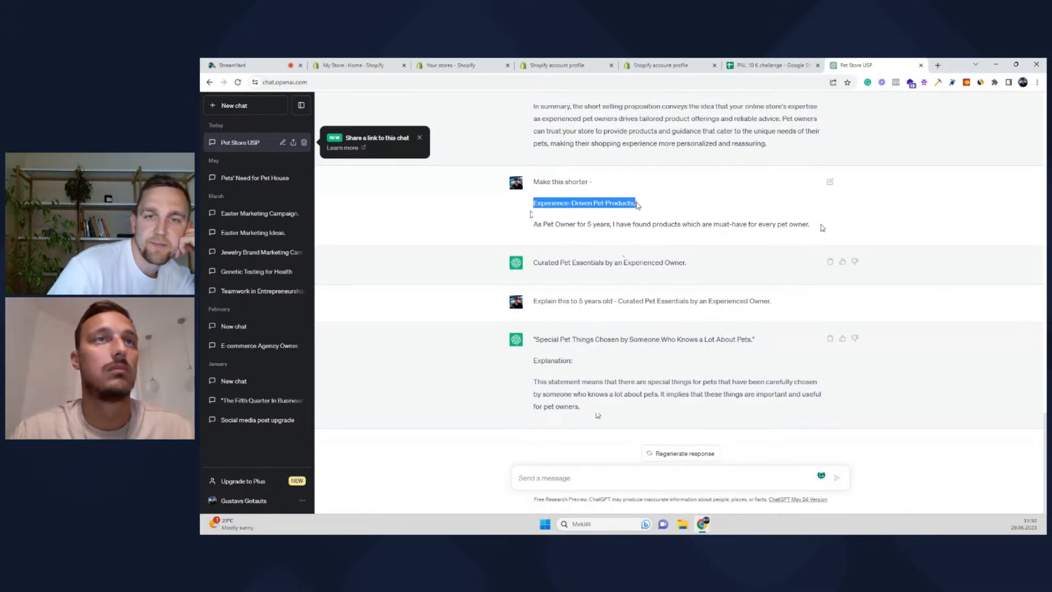
pyautogui.moveTo(533, 225); pyautogui.dragTo(832, 239)
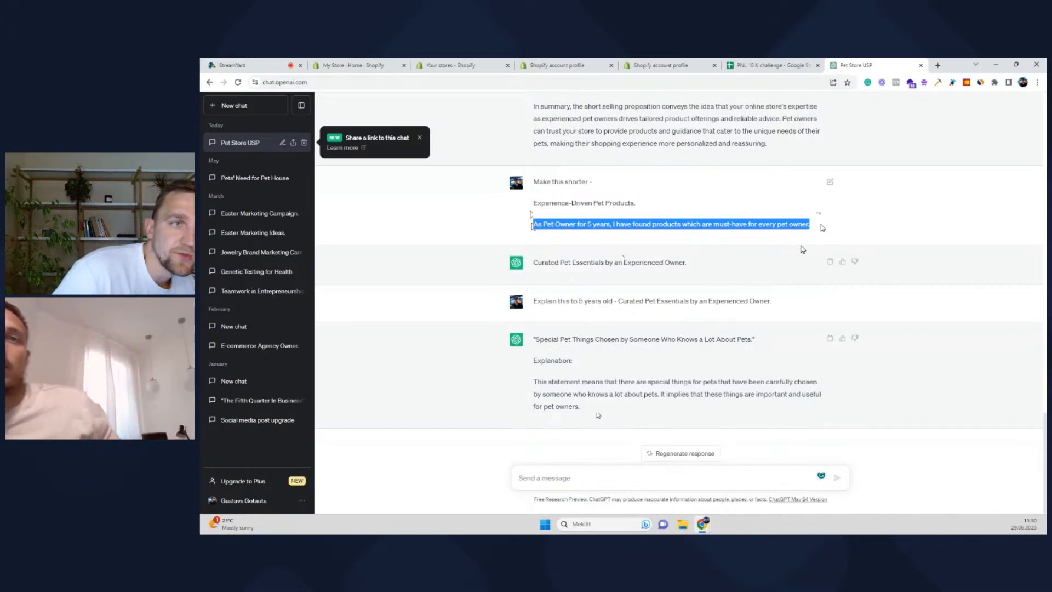
pyautogui.click(274, 63)
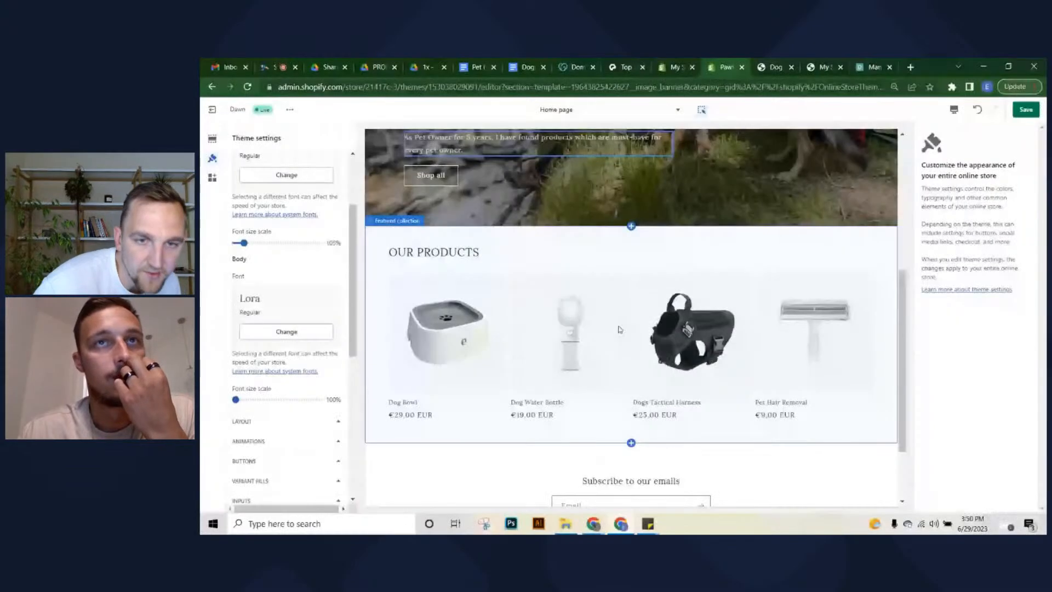
# Switch the theme editor preview to Fullscreen, hiding the editing panels
pyautogui.scroll(3, 617, 330)
pyautogui.scroll(-2, 617, 331)
pyautogui.scroll(4, 617, 331)
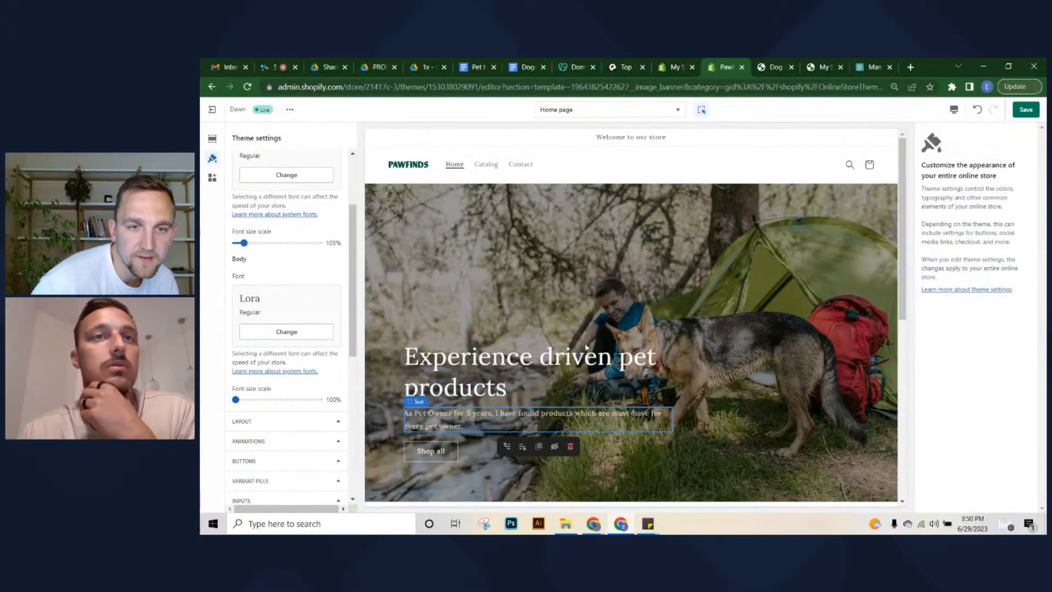
pyautogui.scroll(-1, 586, 347)
pyautogui.scroll(1, 735, 203)
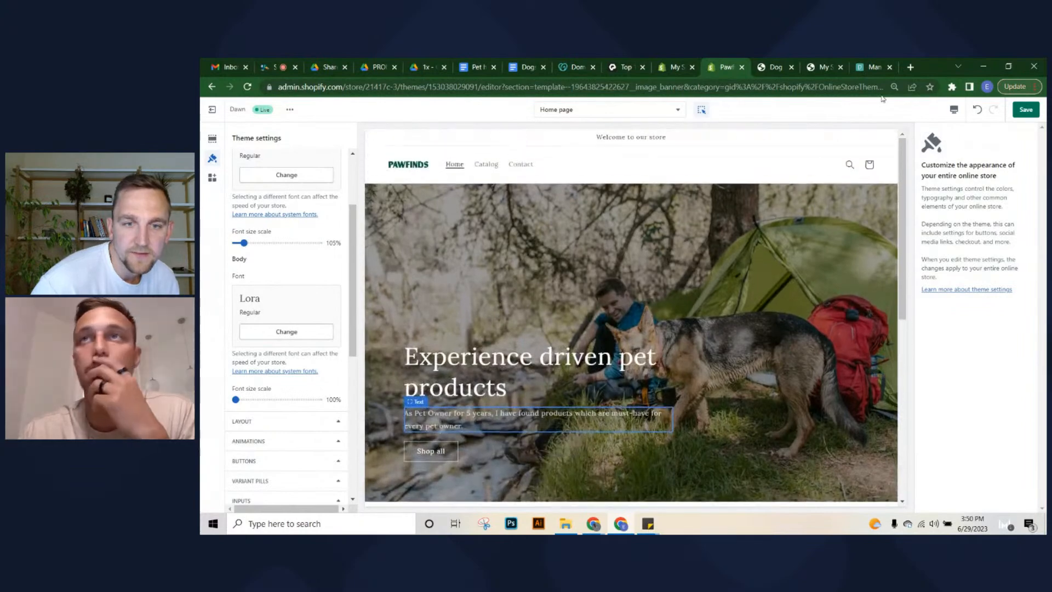
pyautogui.click(952, 112)
pyautogui.click(984, 173)
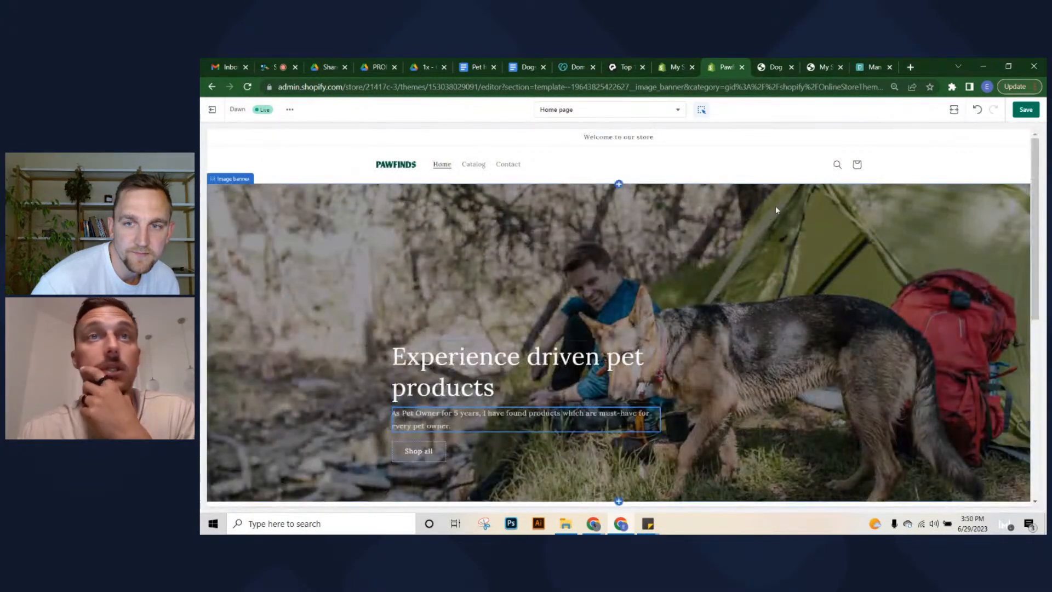
# Scroll the fullscreen preview to check the 'Experience driven pet products' banner and four products
pyautogui.scroll(-1, 797, 261)
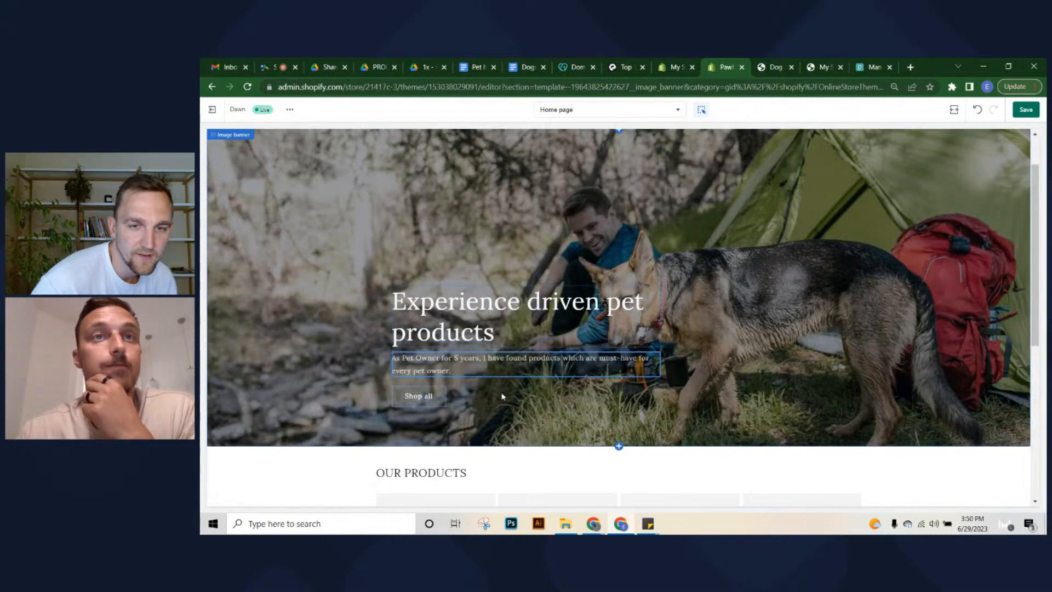
pyautogui.scroll(1, 501, 393)
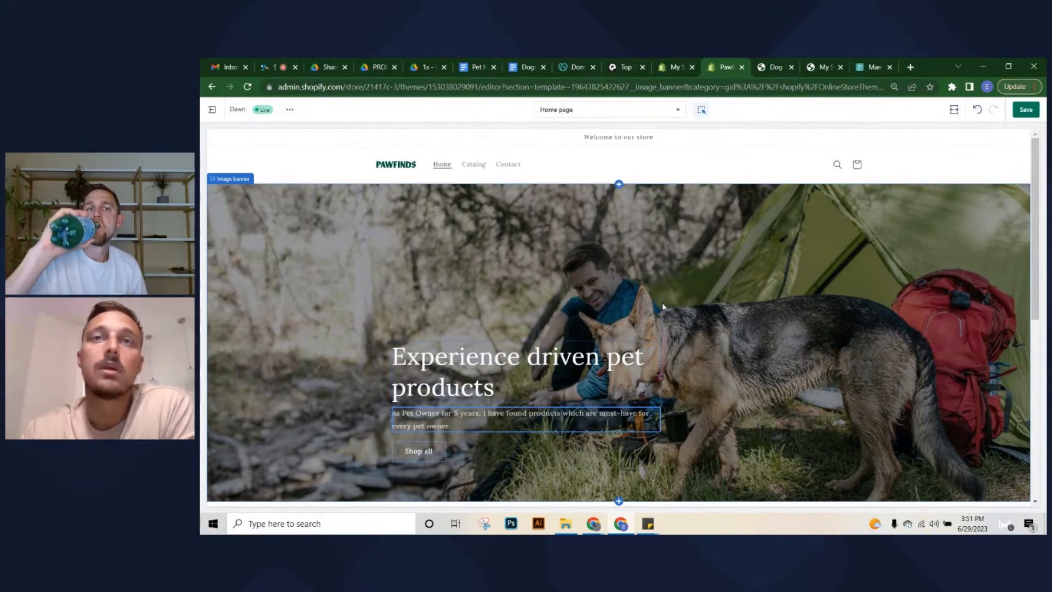
pyautogui.scroll(-2, 751, 233)
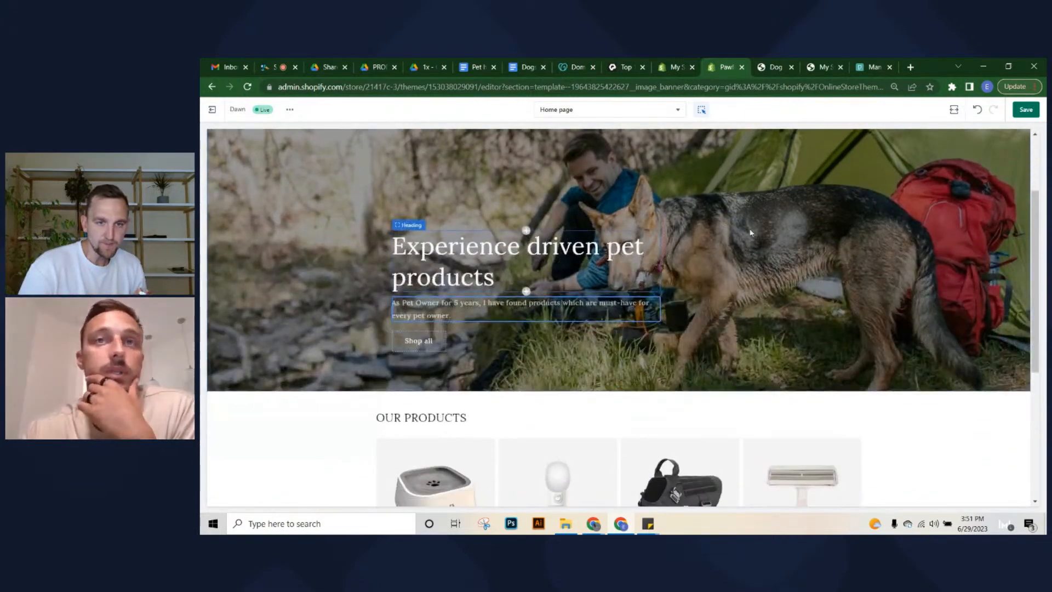
pyautogui.scroll(-1, 721, 226)
pyautogui.scroll(2, 742, 238)
pyautogui.scroll(-6, 736, 229)
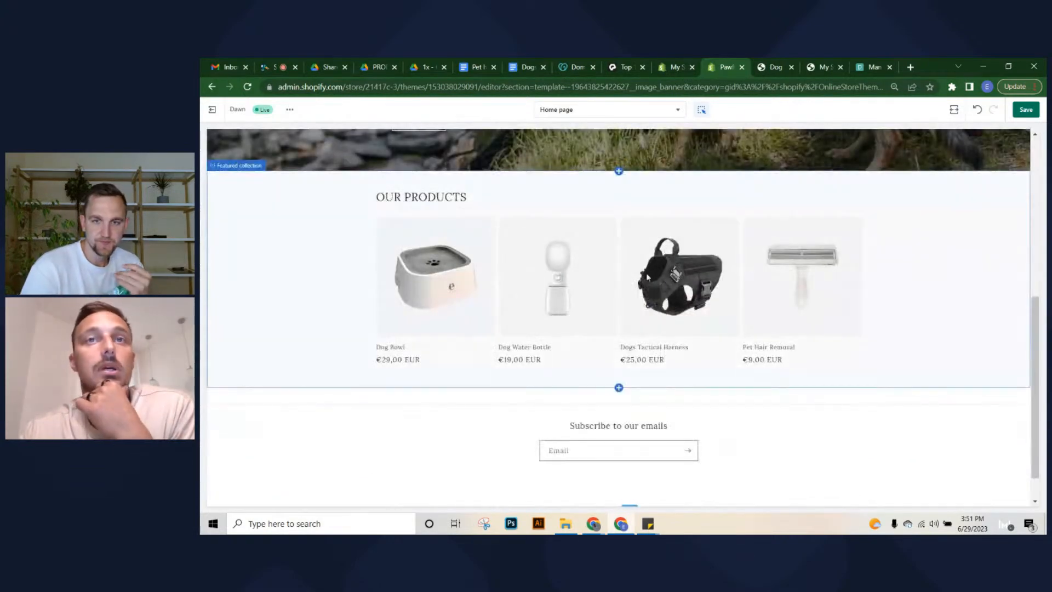
pyautogui.scroll(5, 648, 277)
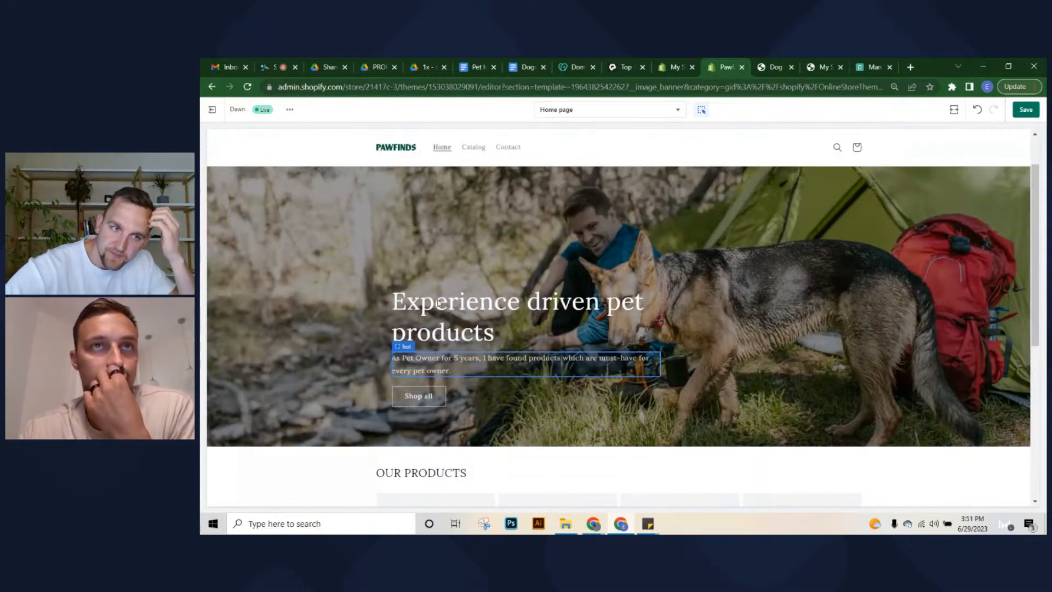
# Preview the homepage at Mobile width, then switch back to the Desktop preview
pyautogui.click(954, 109)
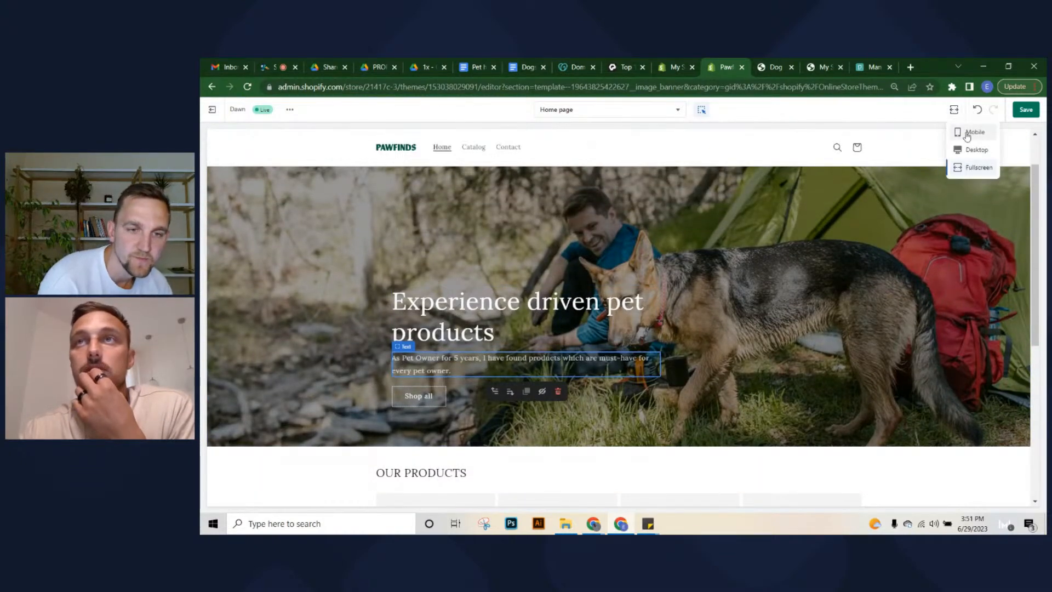
pyautogui.click(970, 132)
pyautogui.click(954, 109)
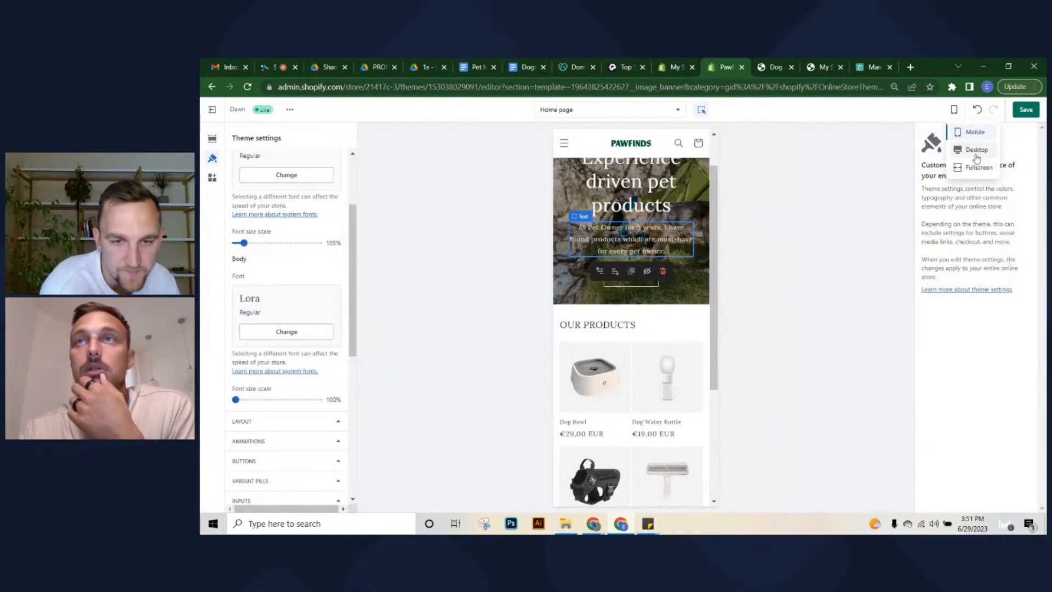
pyautogui.click(976, 150)
# Scroll the desktop preview to the four euro-priced products and 'Subscribe to our emails' signup
pyautogui.scroll(-4, 555, 276)
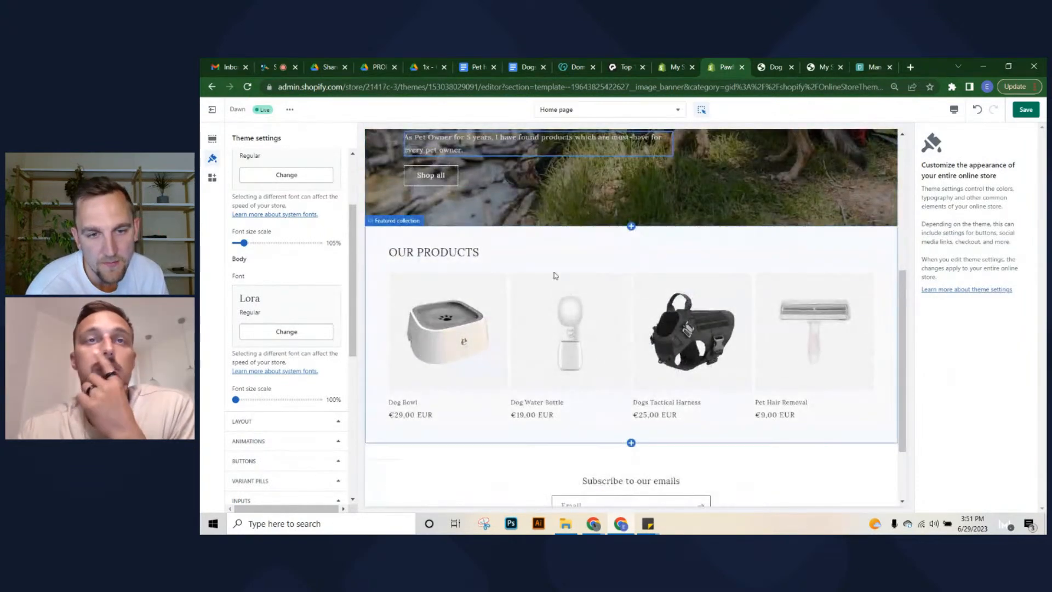
pyautogui.scroll(3, 536, 301)
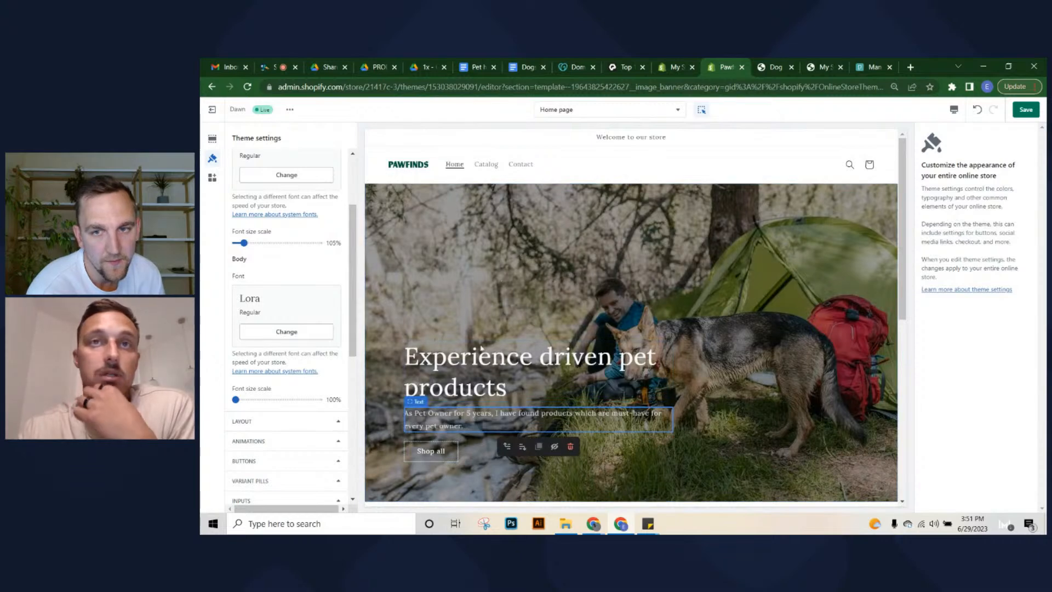
pyautogui.scroll(-4, 594, 308)
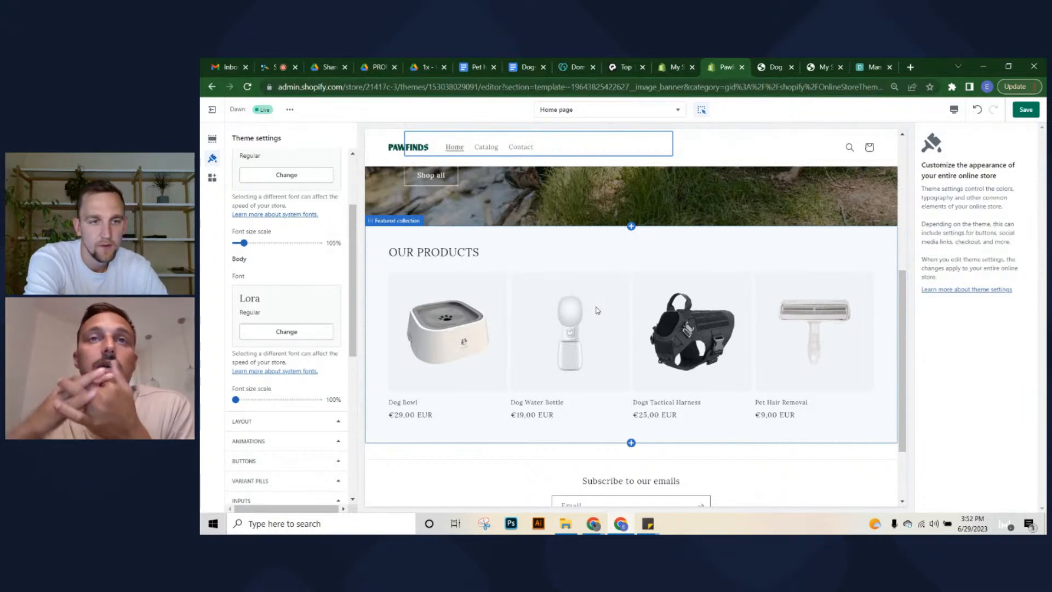
pyautogui.scroll(2, 570, 291)
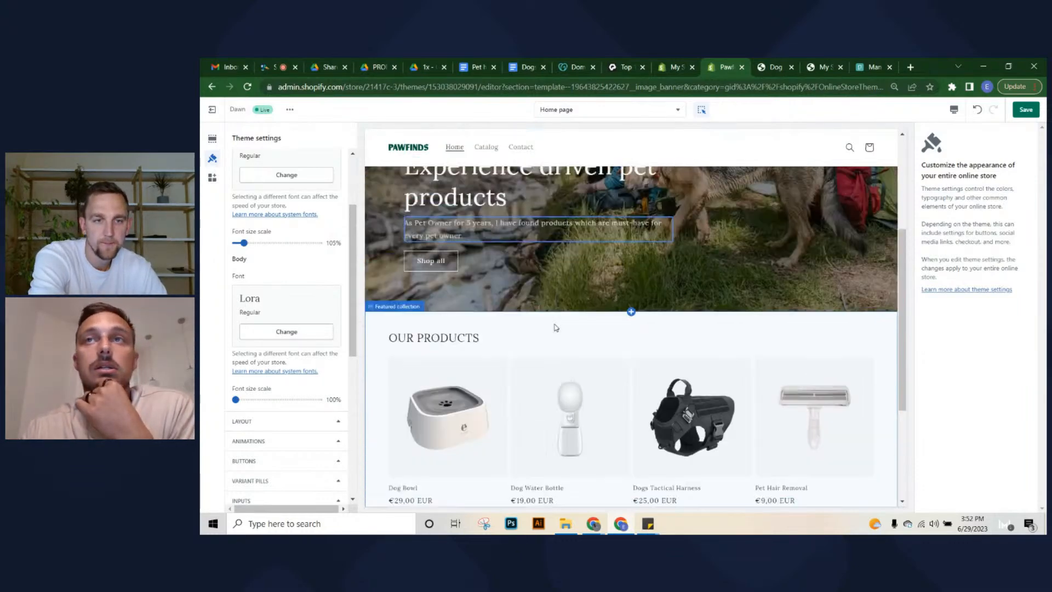
pyautogui.scroll(-4, 557, 327)
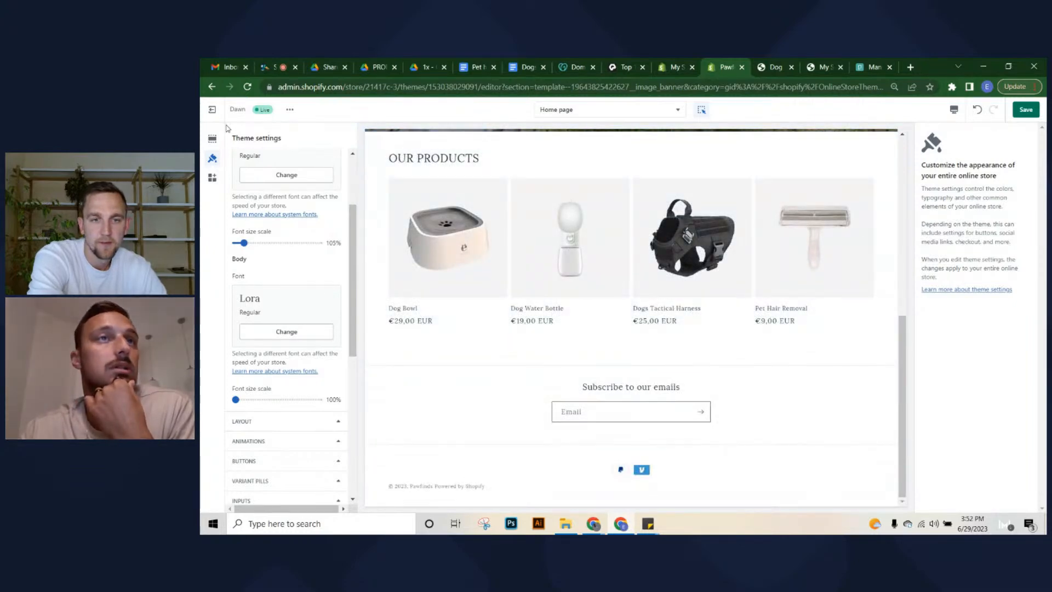
# Add an Image with text section after the product collection on the home page
pyautogui.click(212, 138)
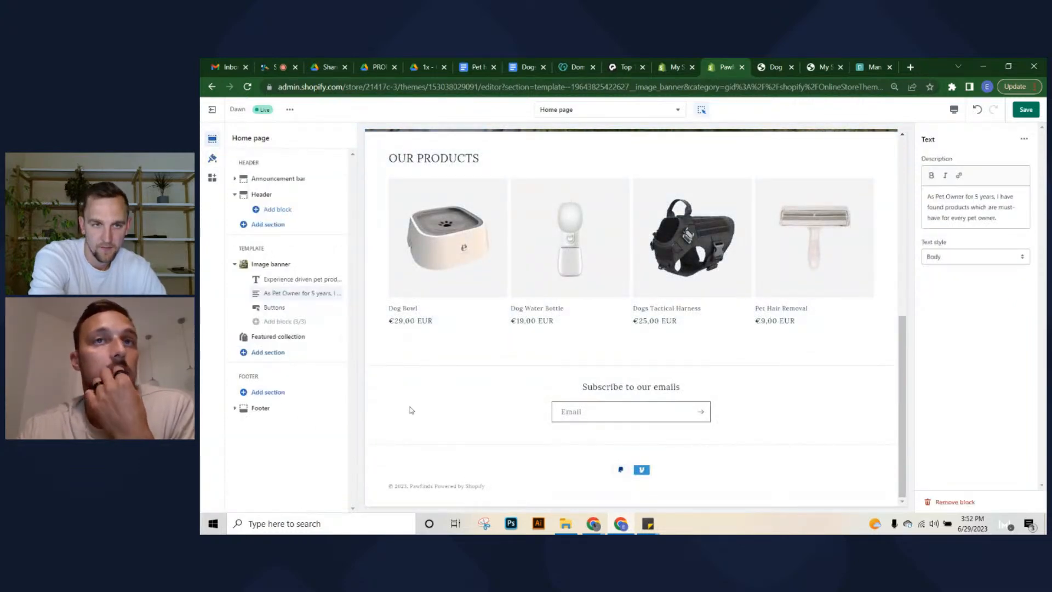
pyautogui.scroll(5, 609, 258)
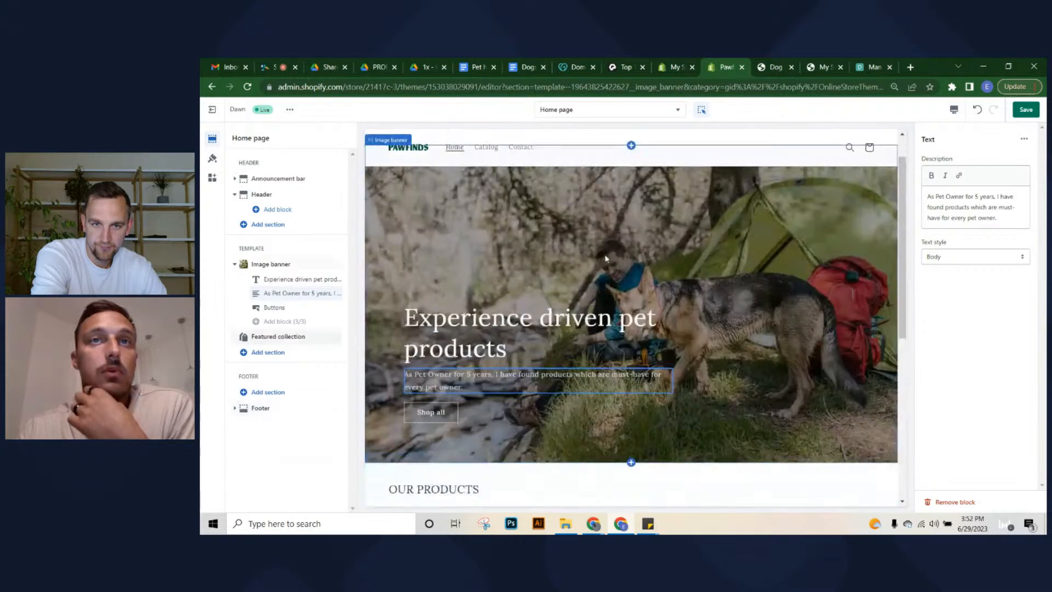
pyautogui.scroll(-5, 614, 268)
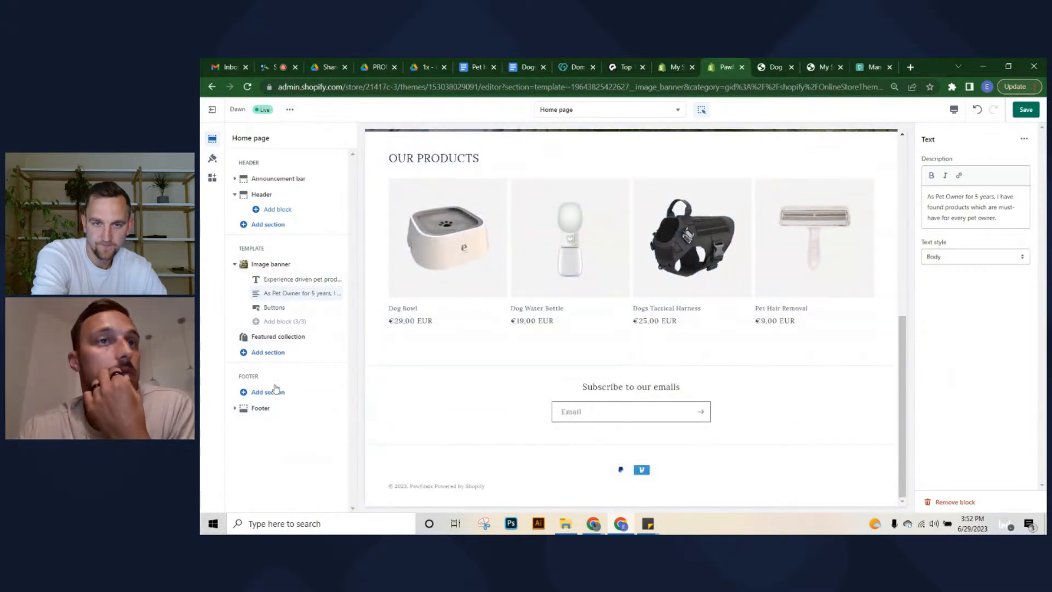
pyautogui.click(268, 351)
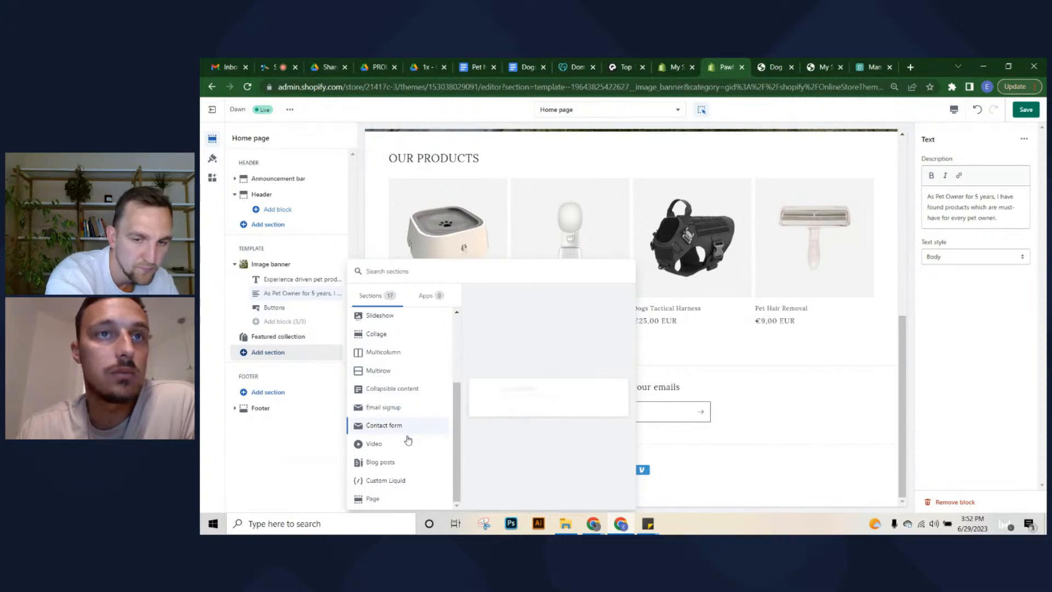
pyautogui.scroll(2, 407, 390)
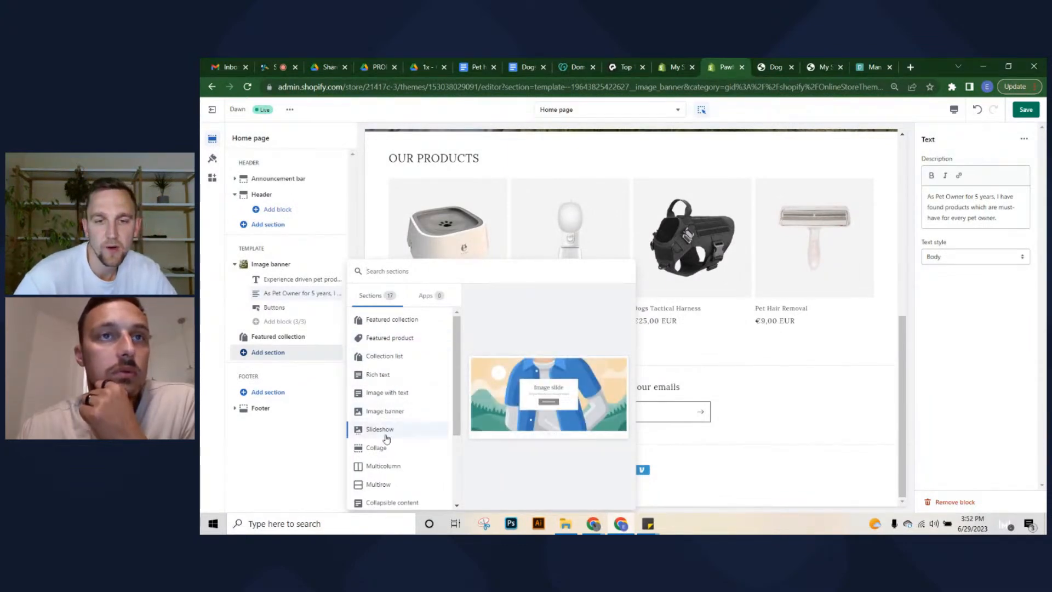
pyautogui.scroll(-1, 387, 439)
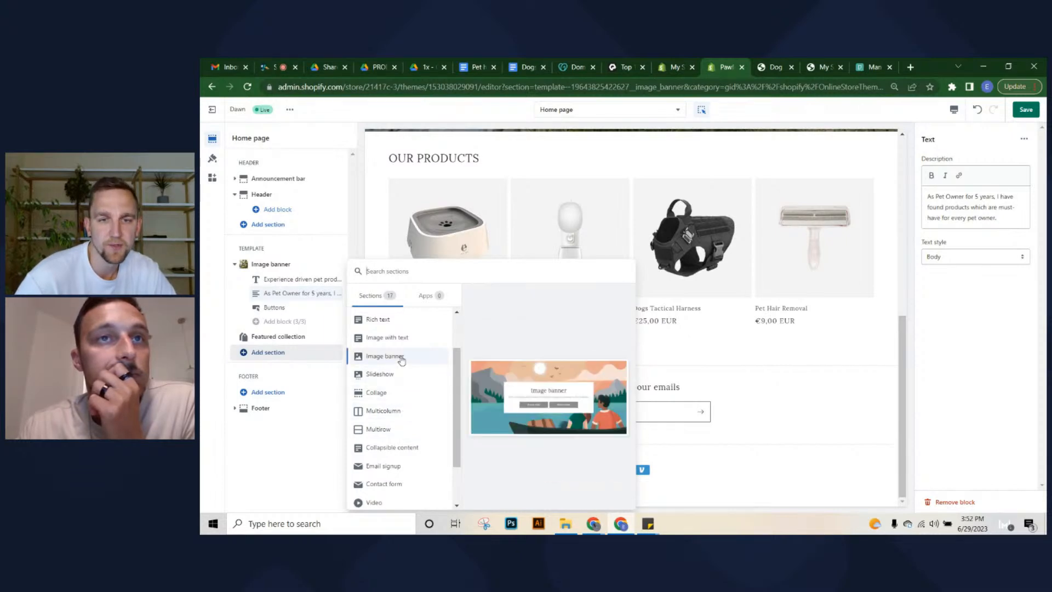
pyautogui.click(402, 337)
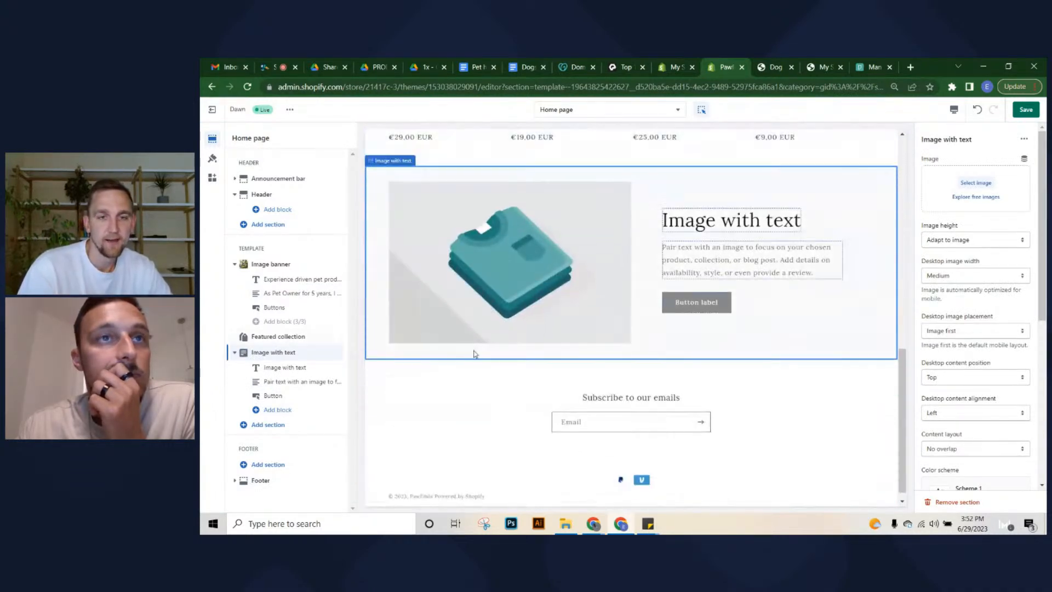
# Add a Multicolumn section directly below the Image with text section
pyautogui.click(269, 425)
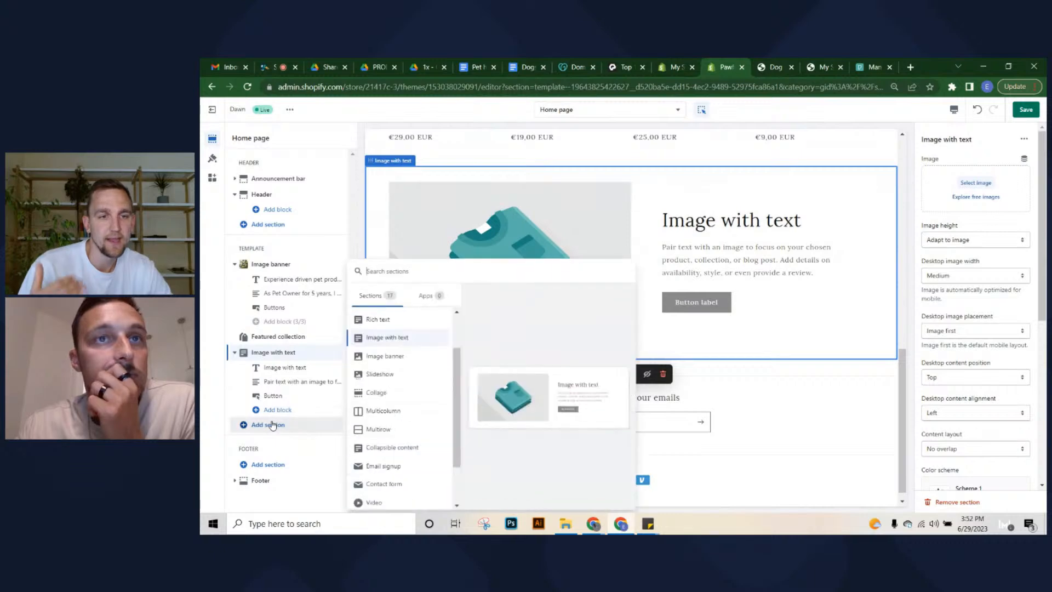
pyautogui.click(390, 410)
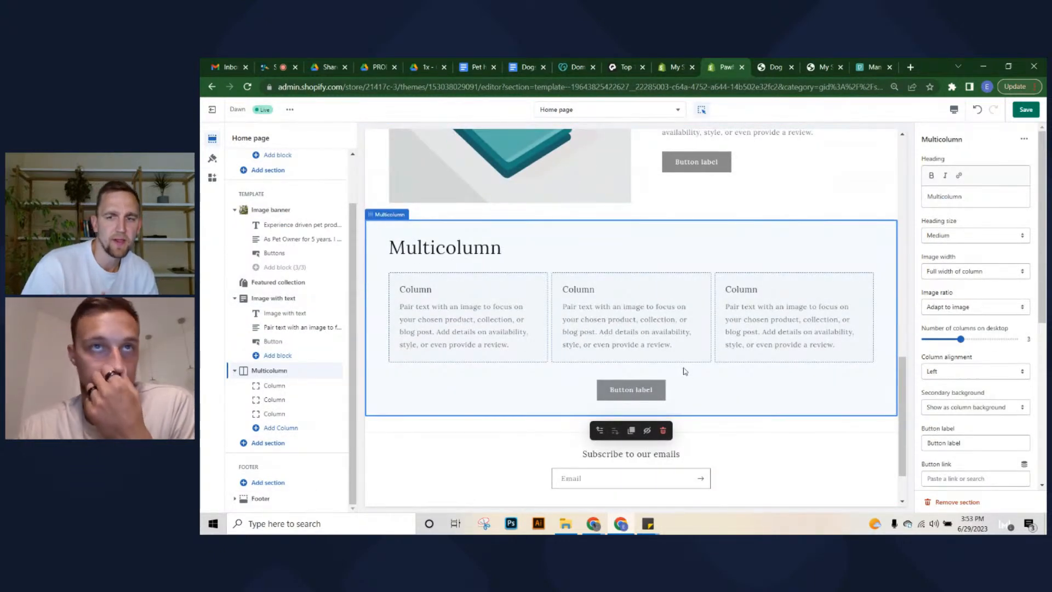
pyautogui.scroll(4, 684, 372)
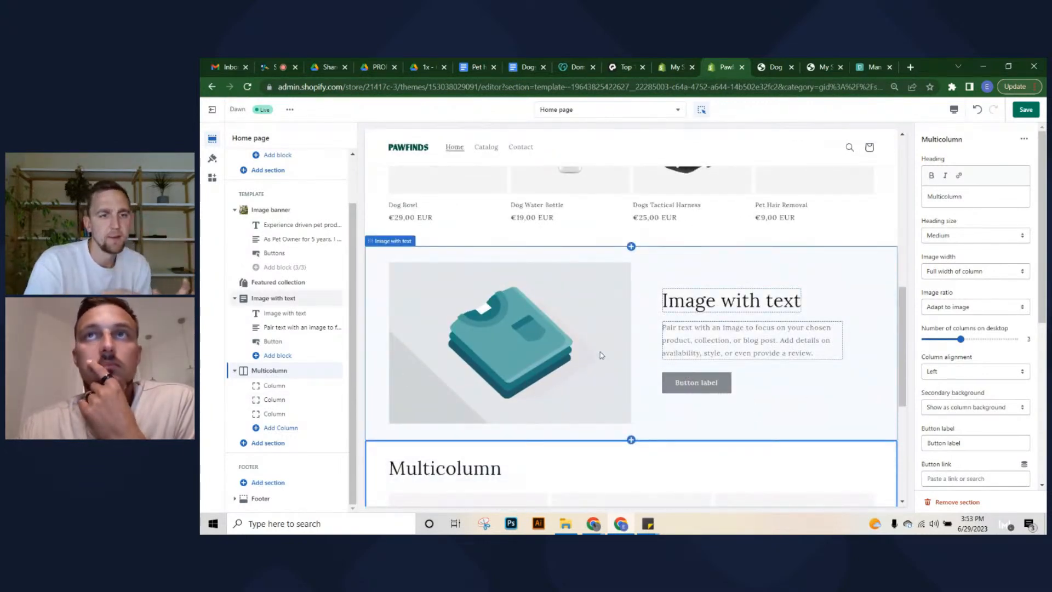
pyautogui.click(873, 67)
pyautogui.click(980, 199)
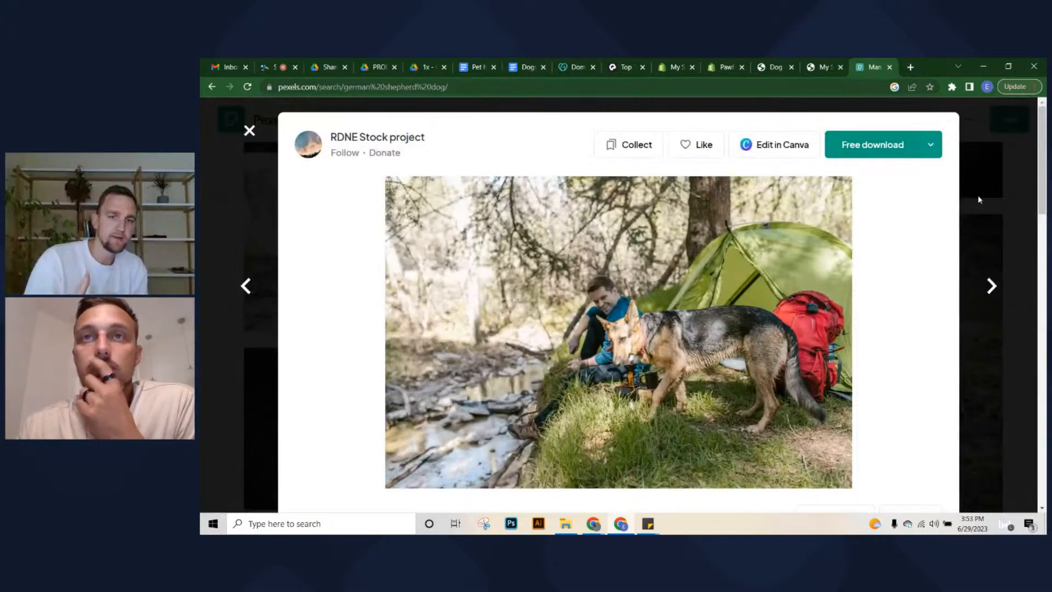
pyautogui.scroll(-5, 661, 349)
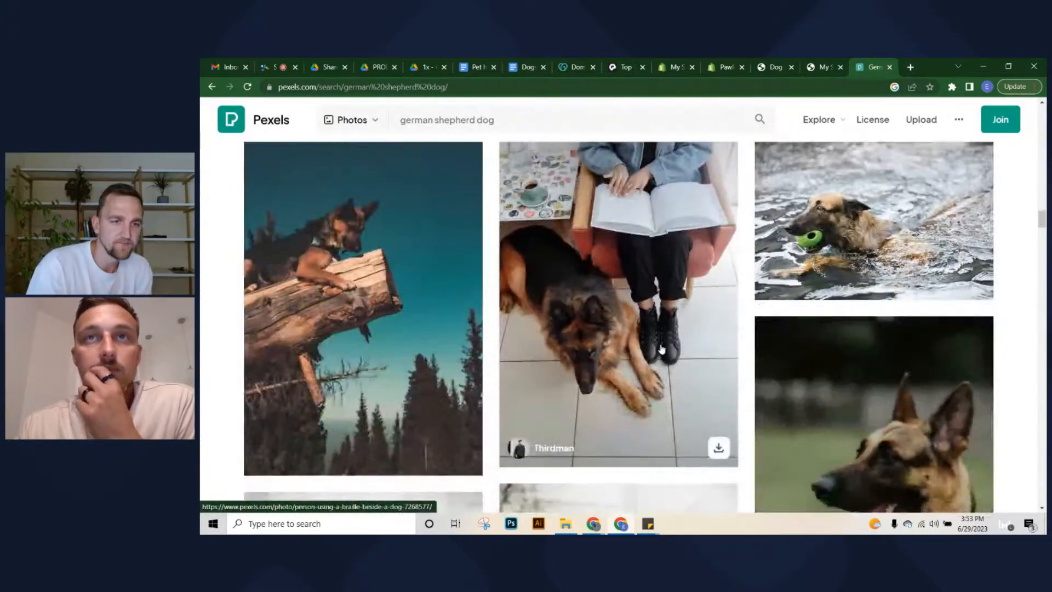
pyautogui.scroll(-8, 662, 349)
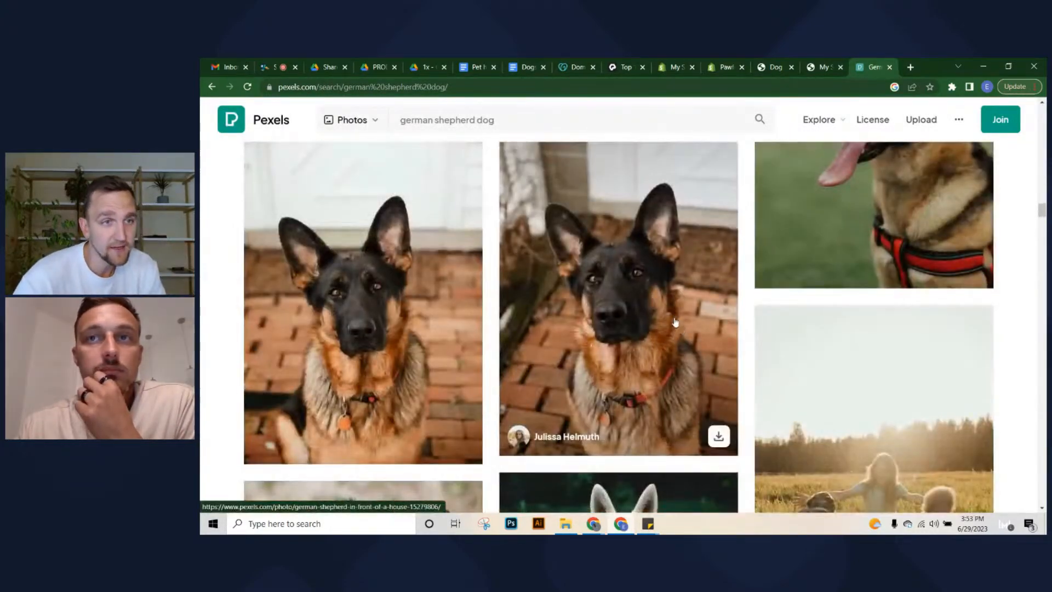
pyautogui.scroll(-5, 675, 322)
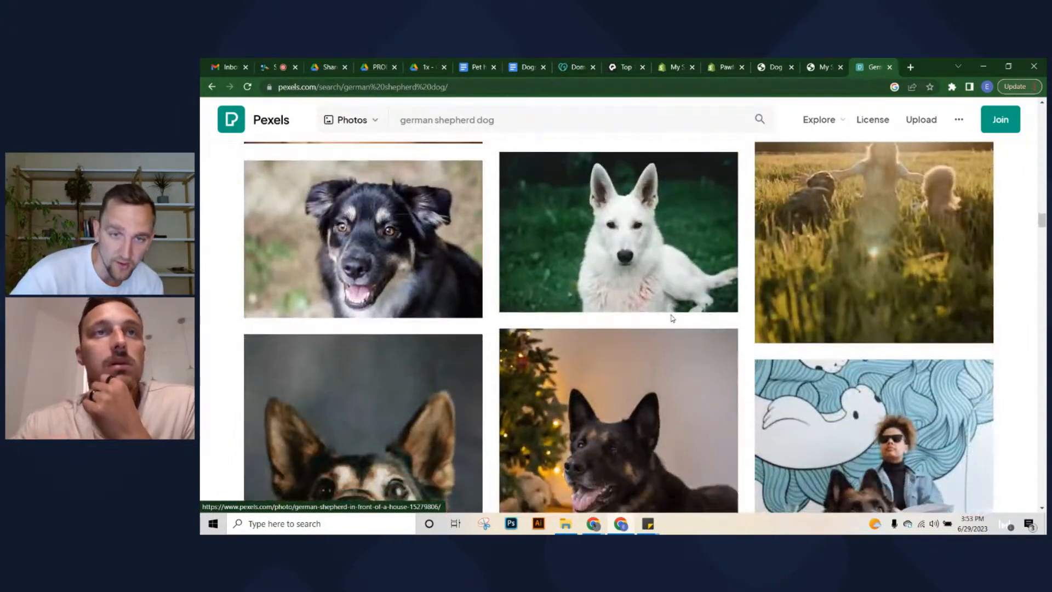
pyautogui.scroll(-10, 672, 318)
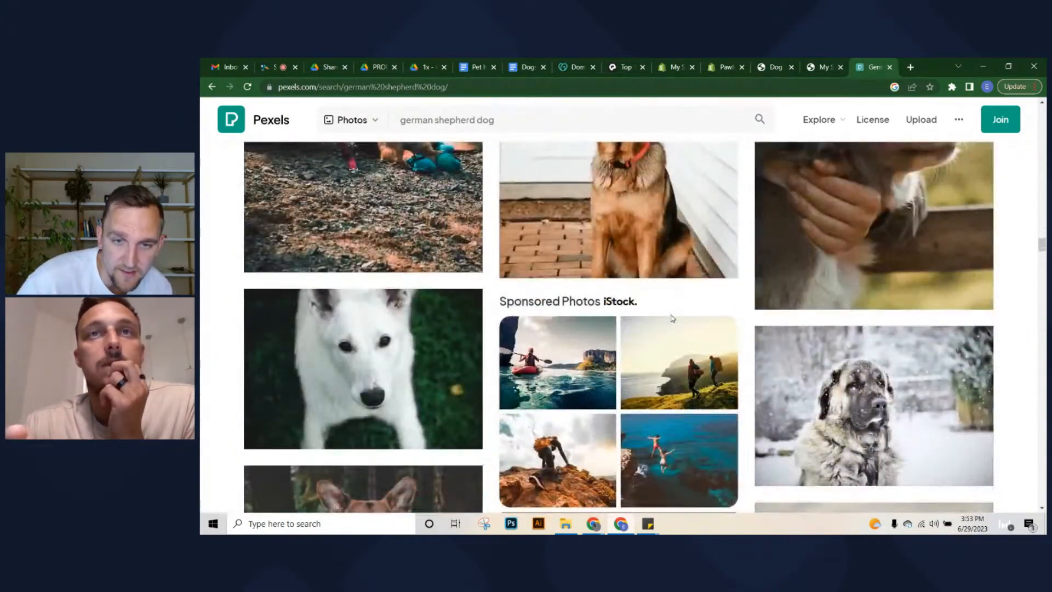
pyautogui.scroll(-8, 673, 319)
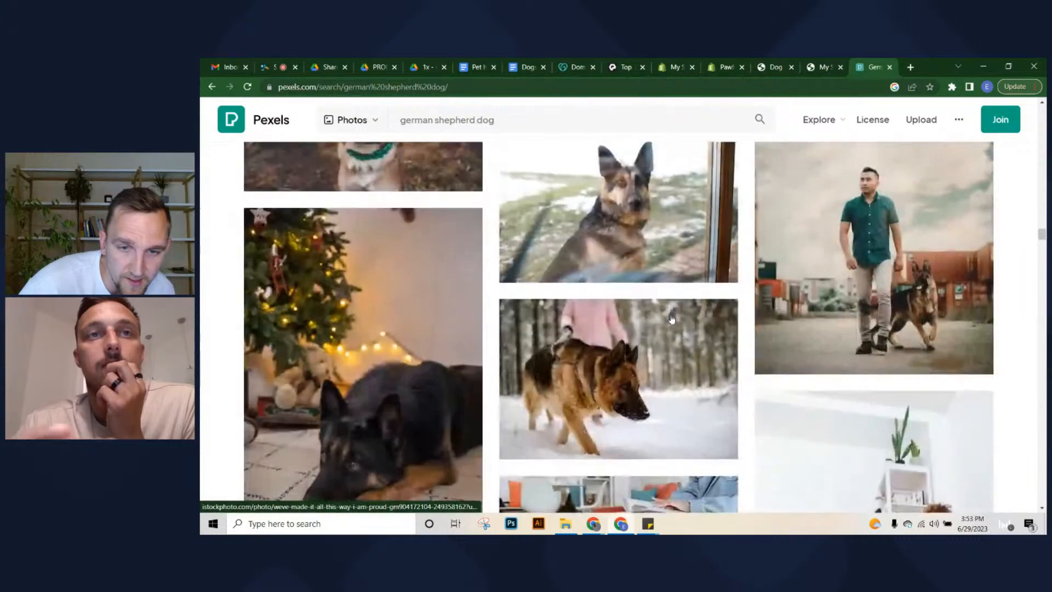
pyautogui.scroll(-4, 673, 318)
pyautogui.scroll(-9, 673, 318)
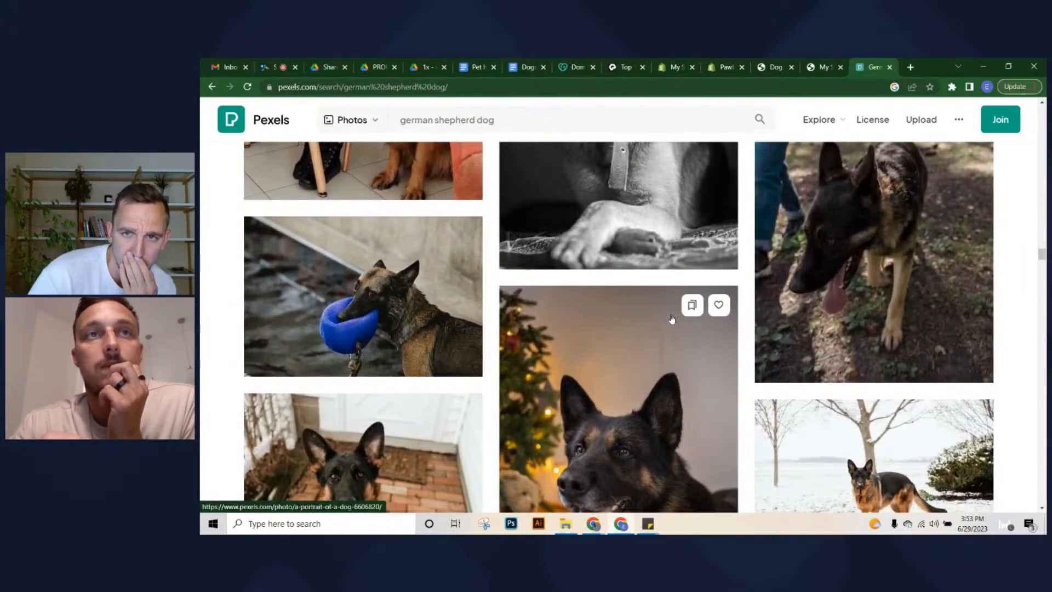
pyautogui.scroll(-5, 673, 319)
pyautogui.scroll(2, 673, 319)
pyautogui.scroll(-5, 672, 319)
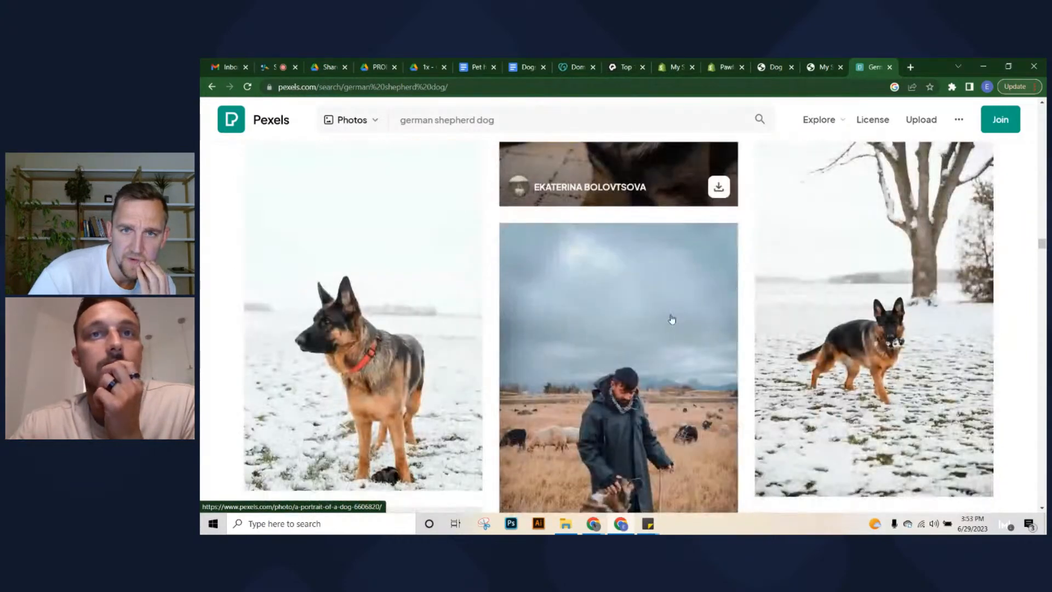
pyautogui.scroll(1, 673, 319)
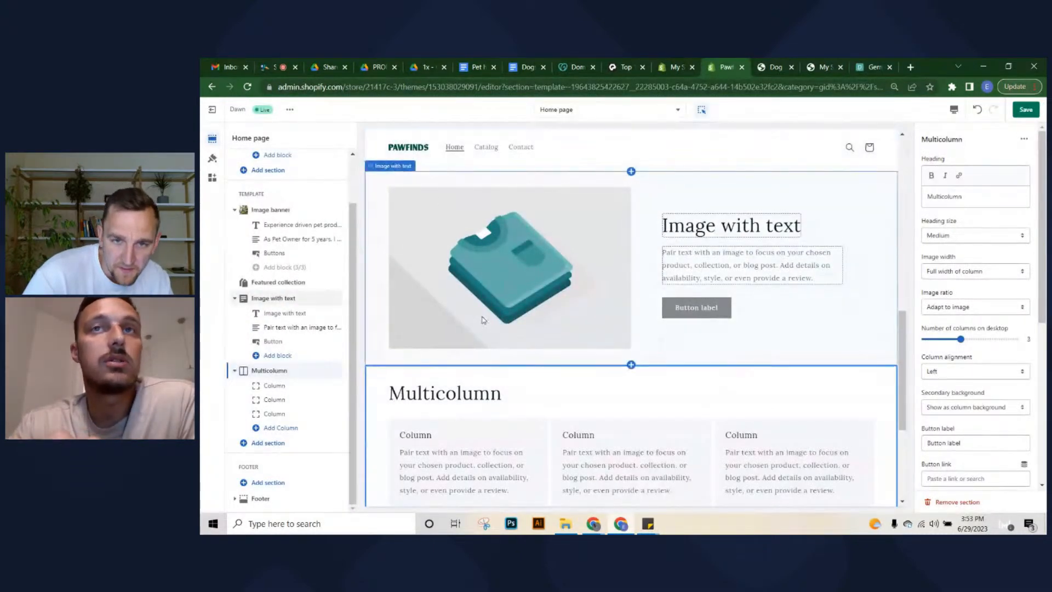
pyautogui.scroll(2, 483, 320)
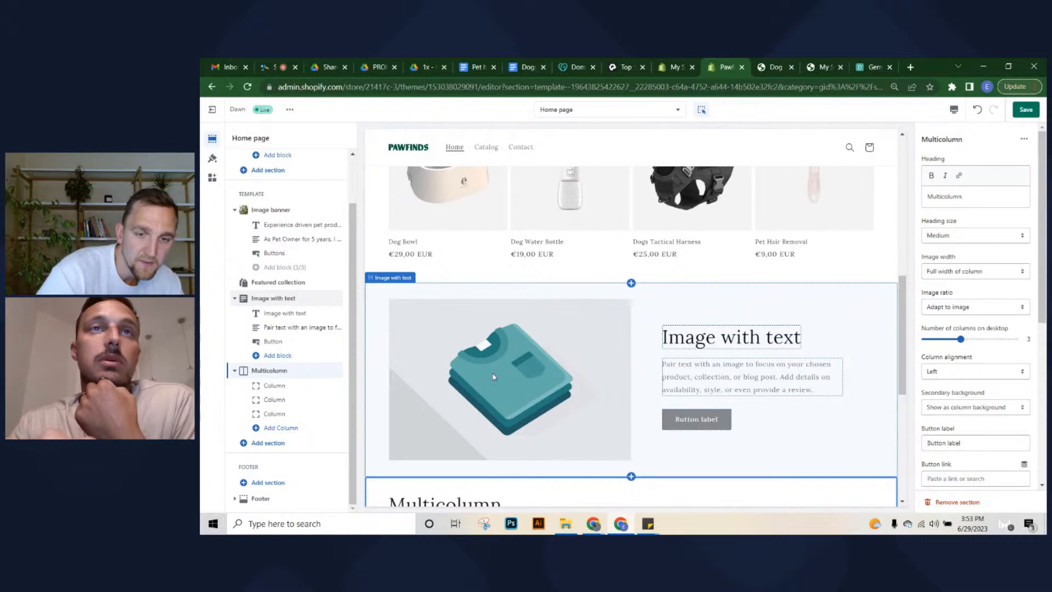
pyautogui.scroll(2, 494, 377)
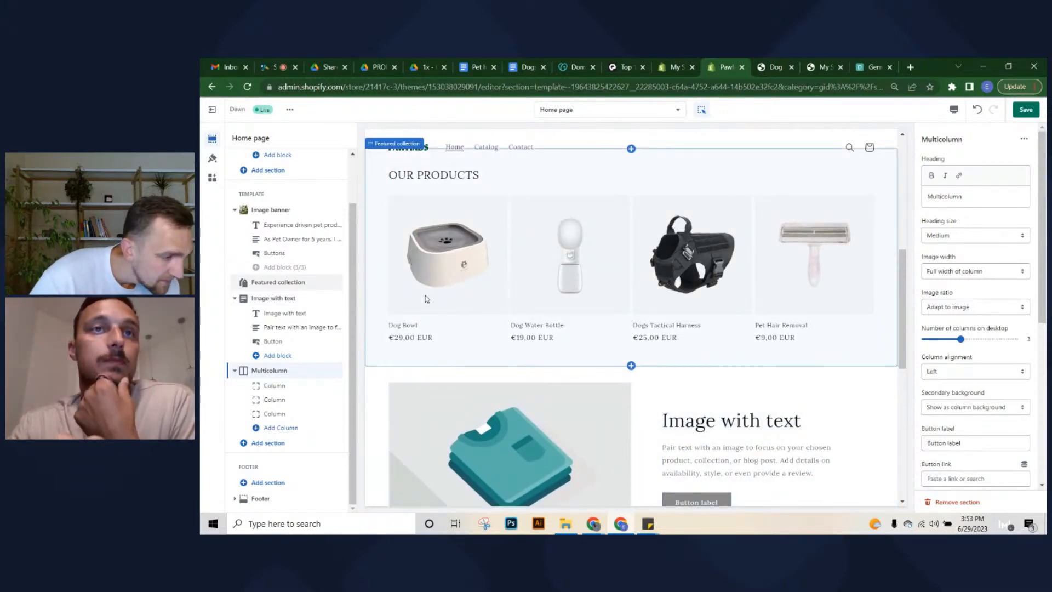
pyautogui.scroll(-2, 573, 425)
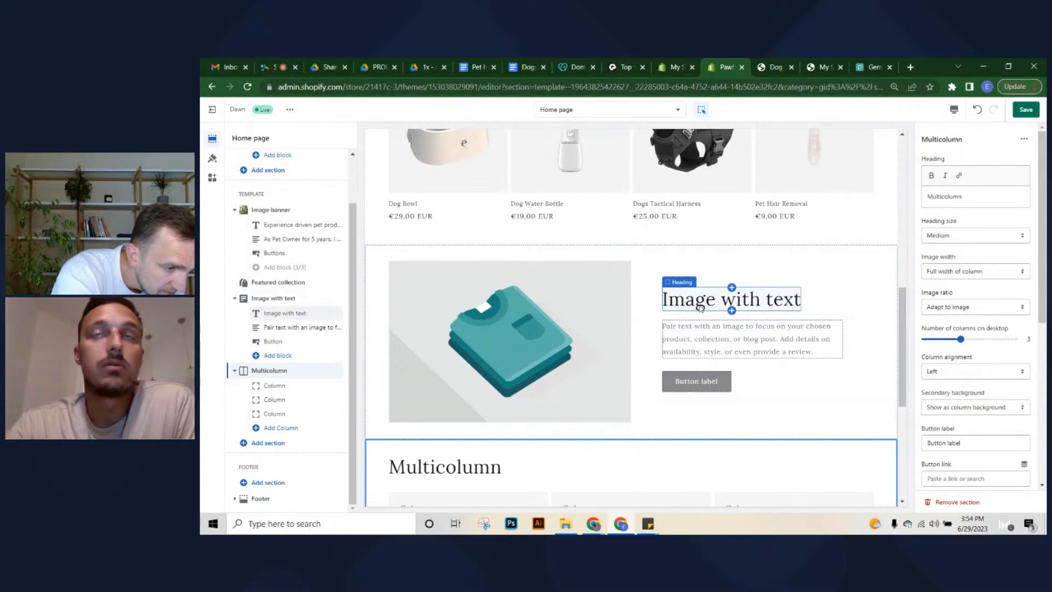
pyautogui.scroll(-4, 653, 331)
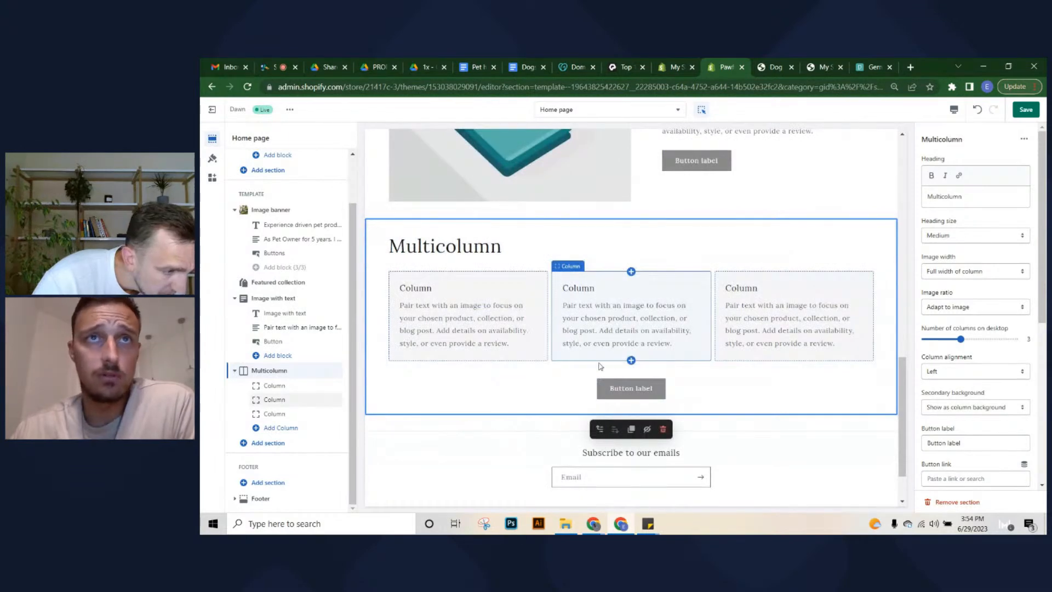
pyautogui.scroll(3, 601, 365)
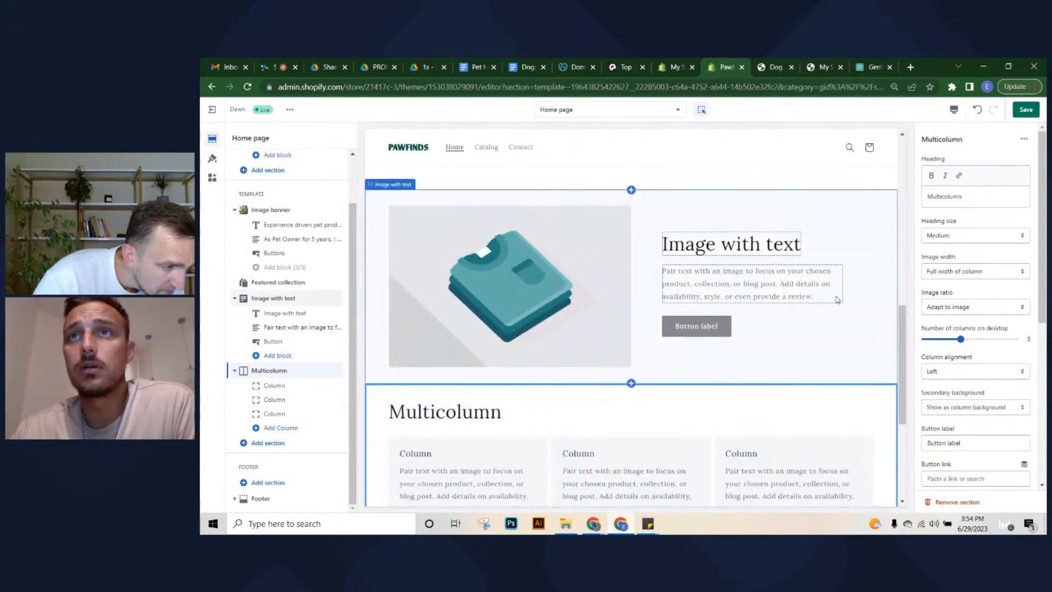
pyautogui.scroll(3, 837, 300)
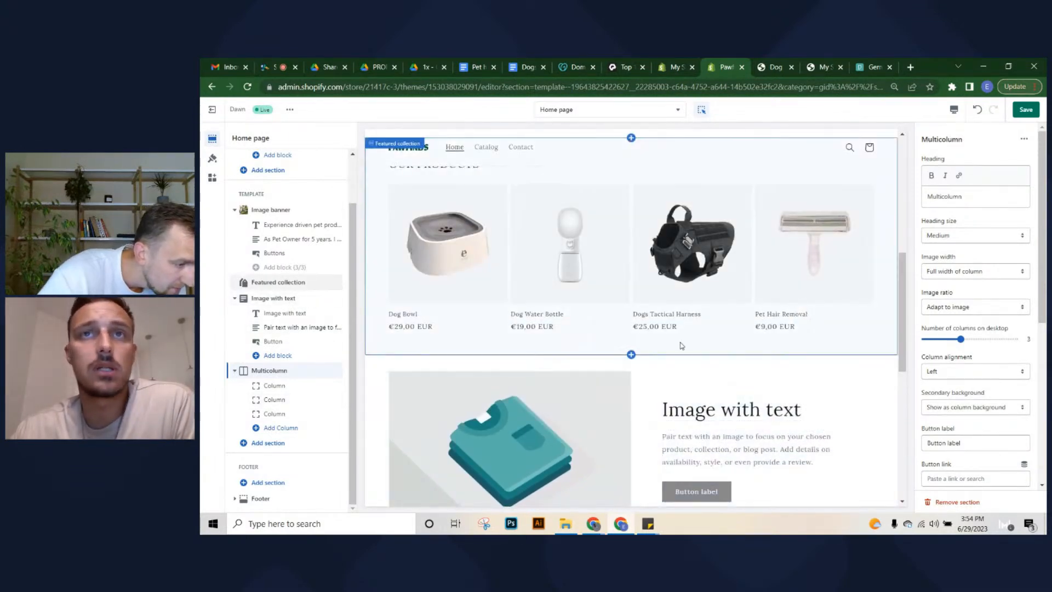
pyautogui.scroll(-2, 681, 345)
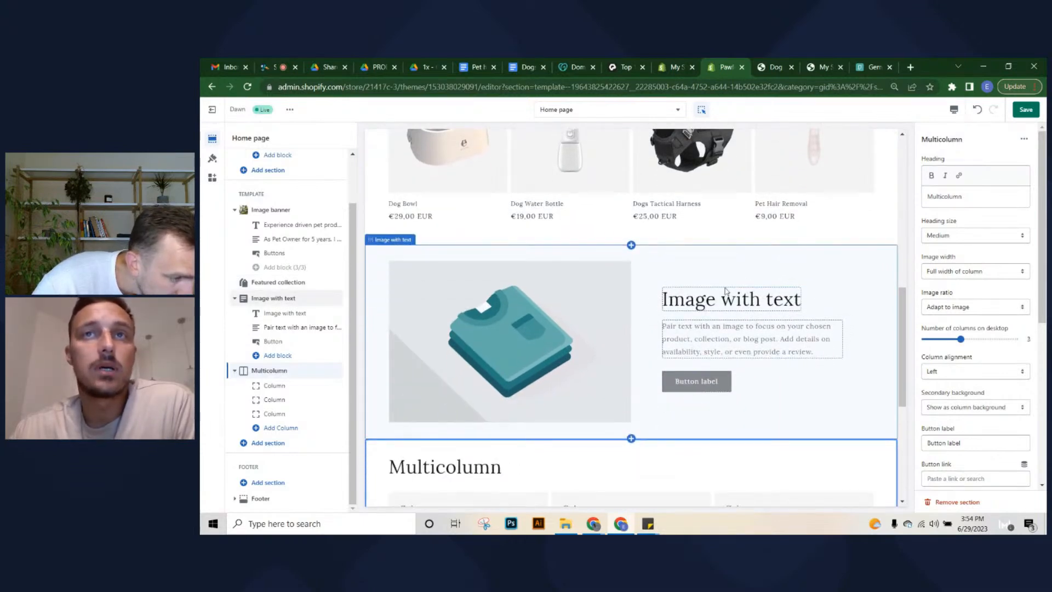
pyautogui.scroll(-4, 735, 287)
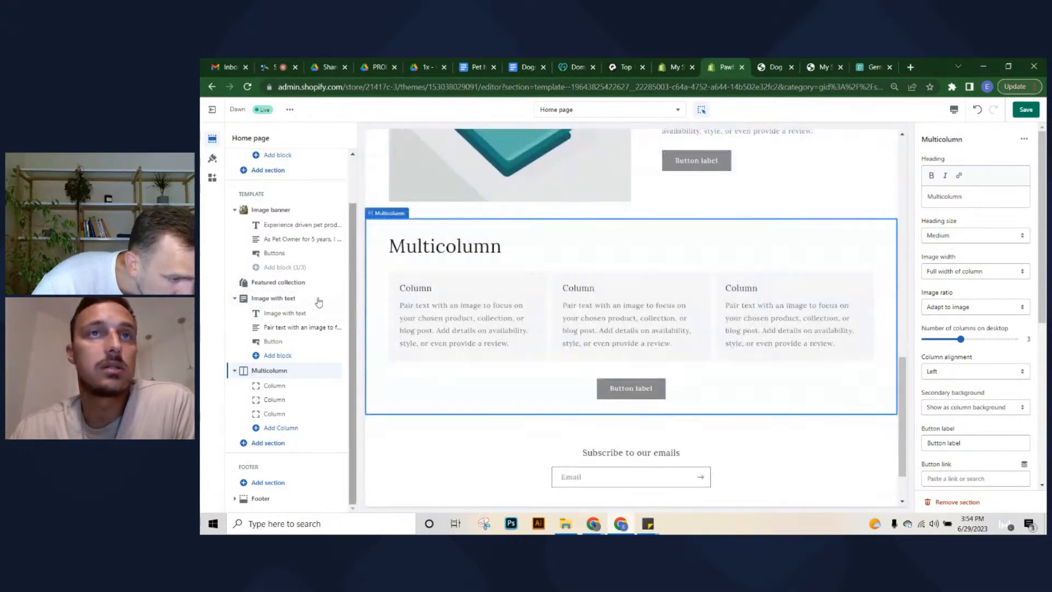
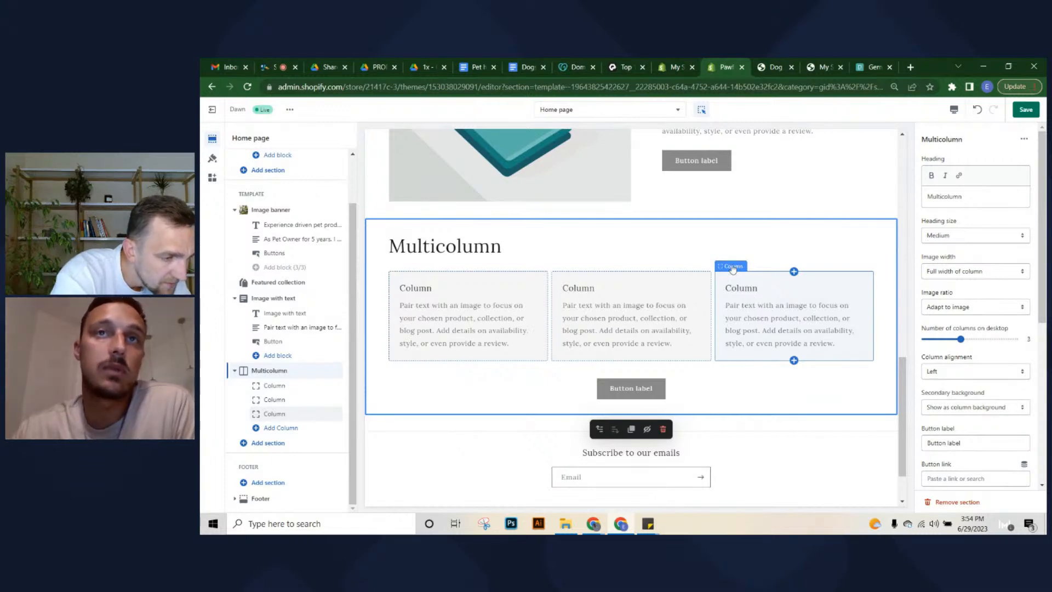
# Copy the Tried and Tested Recommendations message from WhatsApp, then go back to the Shopify theme editor
pyautogui.scroll(3, 543, 305)
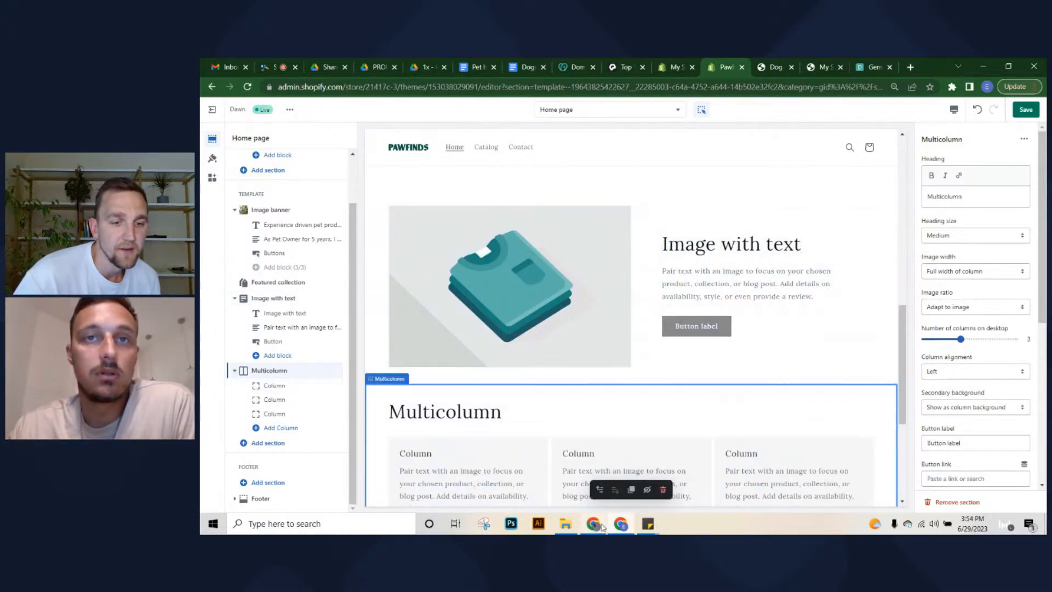
pyautogui.click(570, 437)
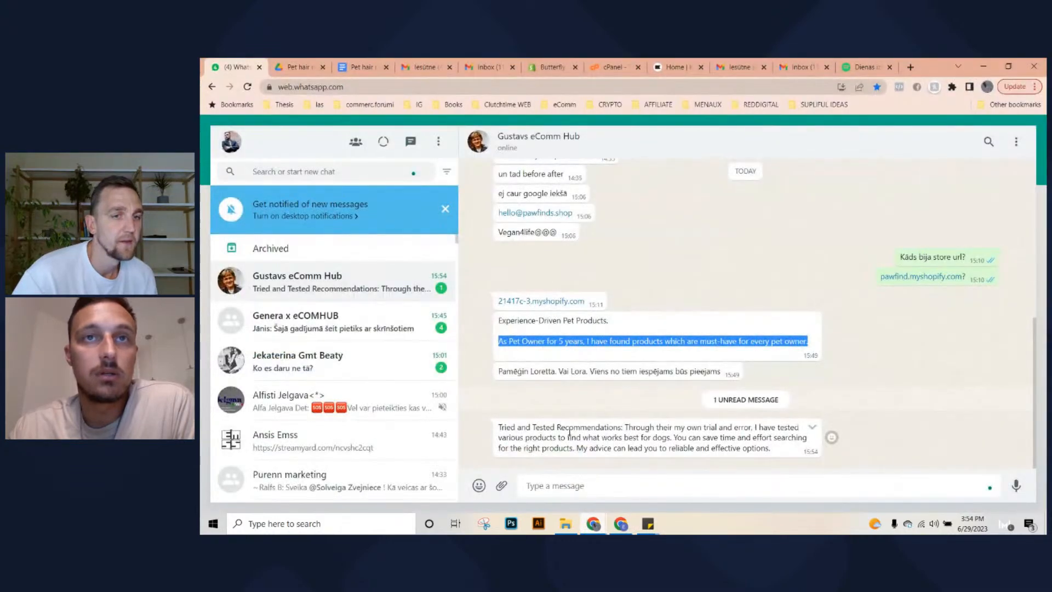
pyautogui.tripleClick(571, 437)
pyautogui.hotkey('ctrl', 'c')
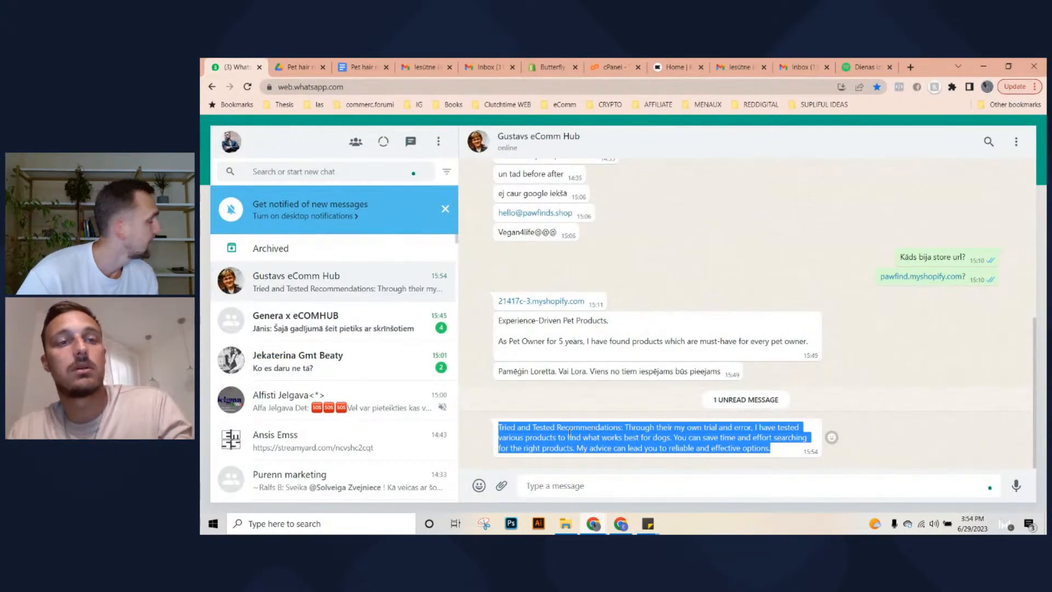
pyautogui.hotkey('alt', 'Tab')
pyautogui.scroll(-1, 580, 407)
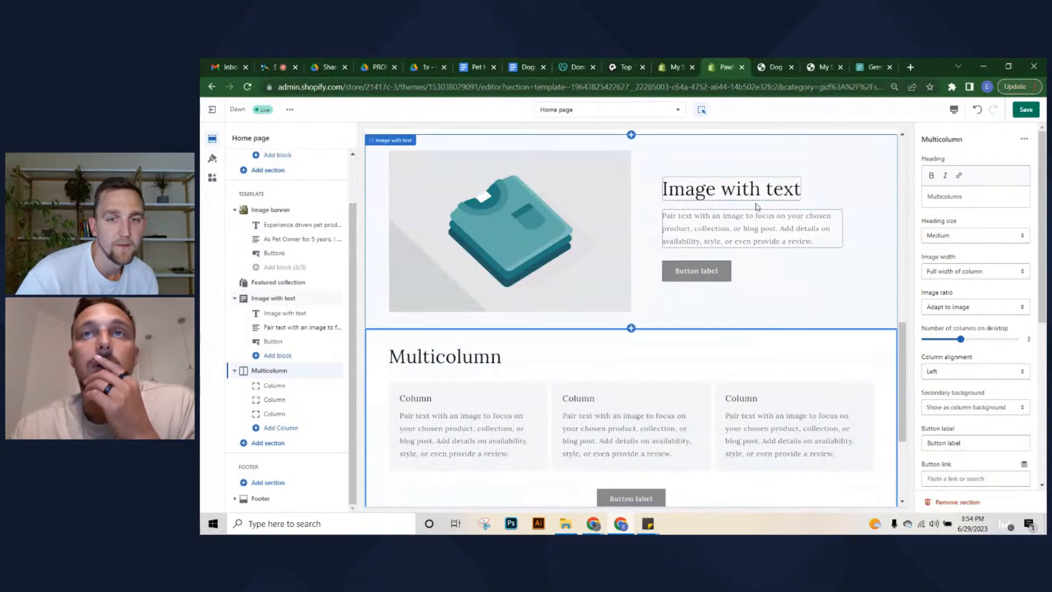
# Replace the Image with text body with the recommendations copy, split into paragraphs with lowercase 'recommendations'
pyautogui.click(607, 316)
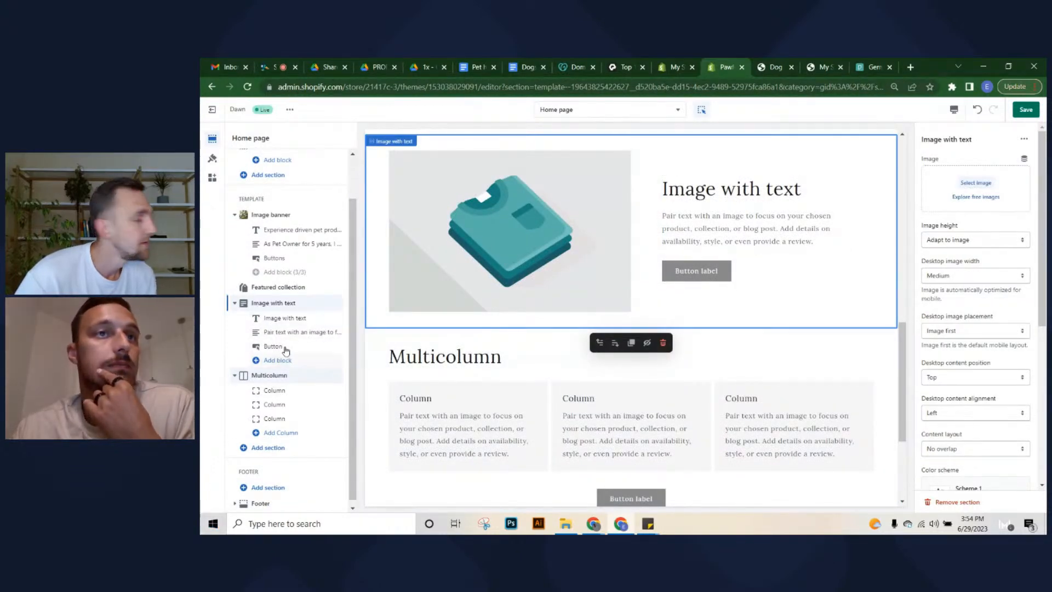
pyautogui.click(284, 318)
pyautogui.click(283, 332)
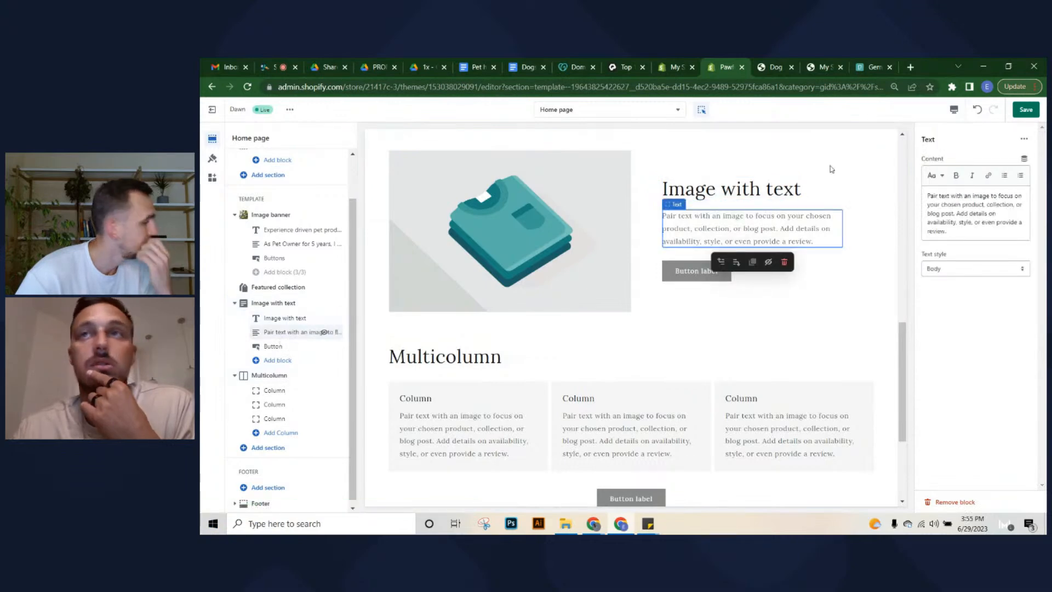
pyautogui.tripleClick(941, 224)
pyautogui.hotkey('ctrl', 'v')
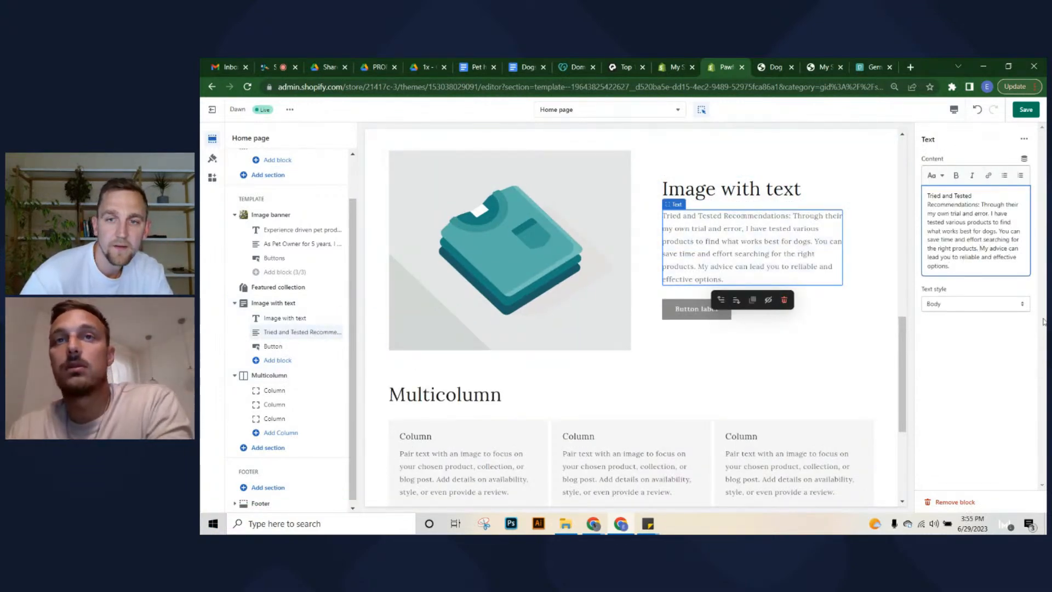
pyautogui.press('Return')
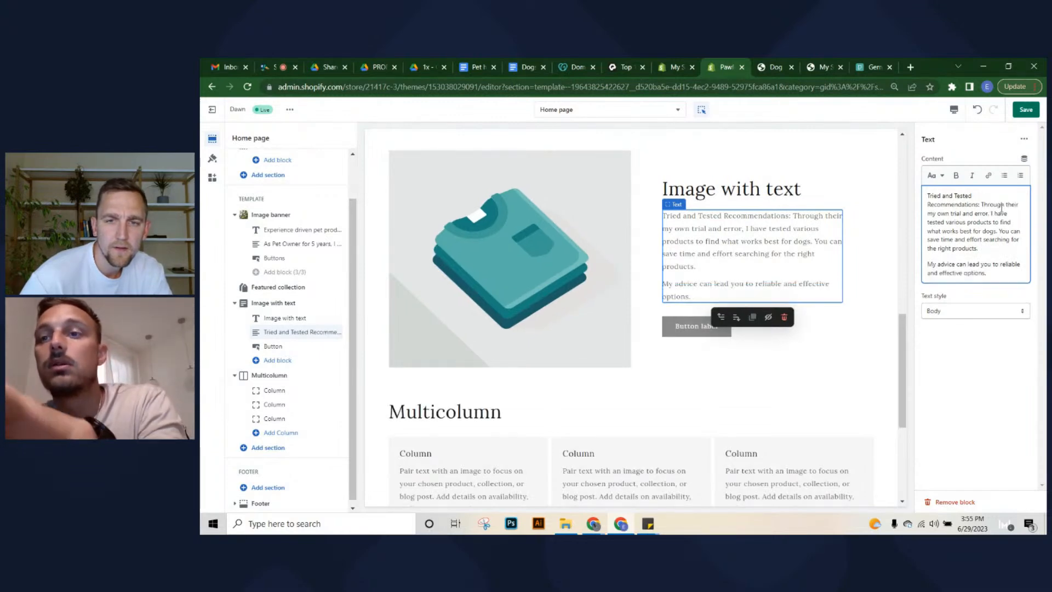
pyautogui.press('Delete')
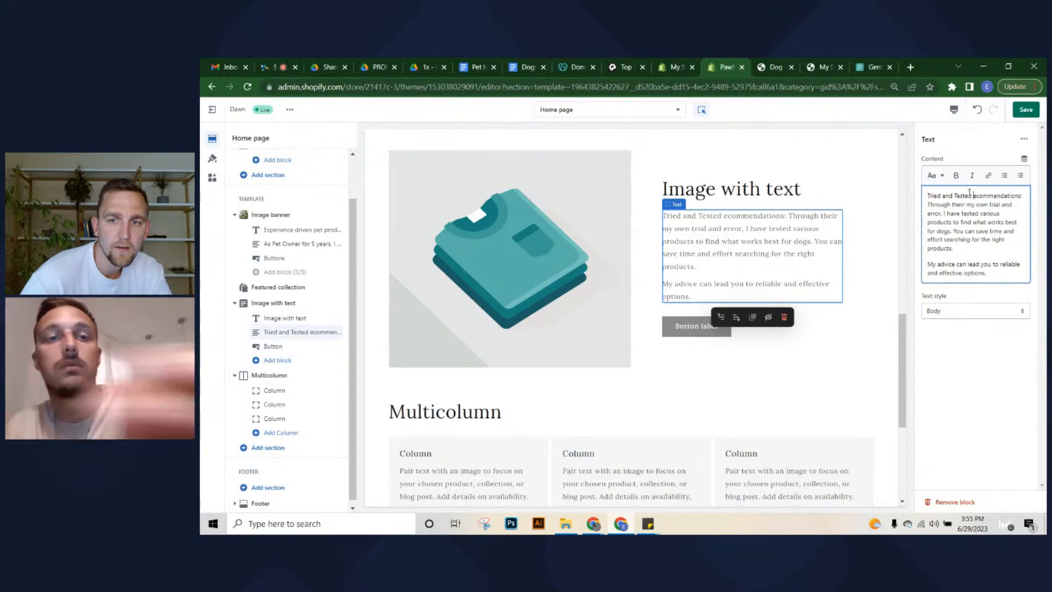
pyautogui.write('r')
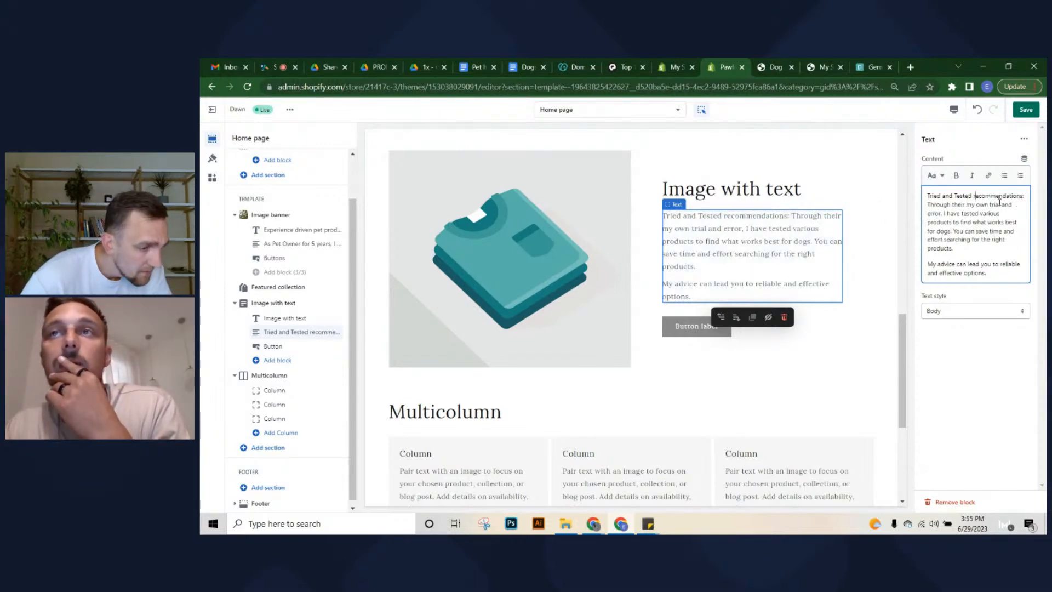
pyautogui.click(927, 204)
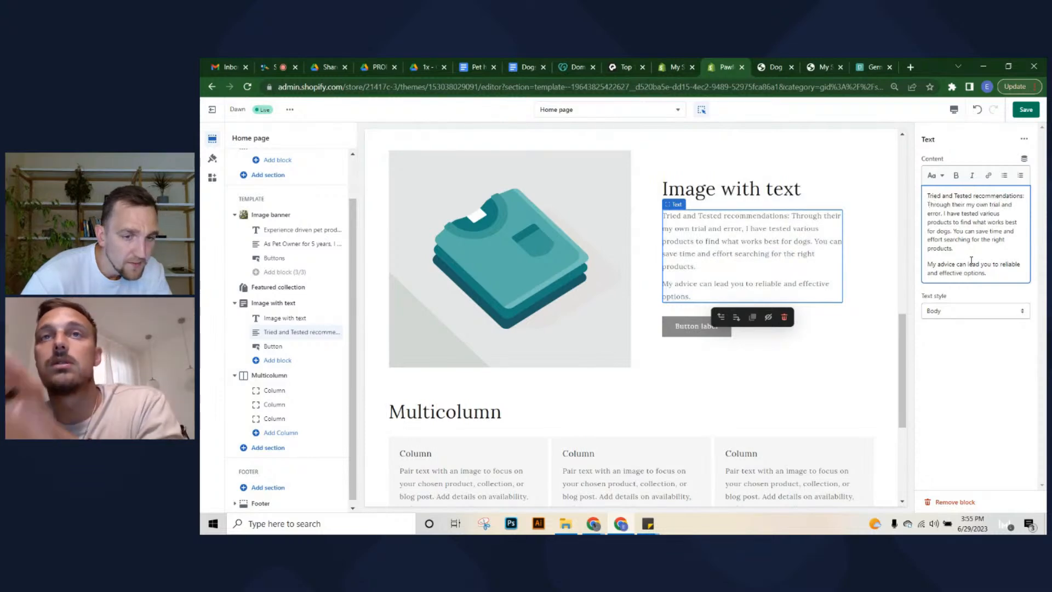
pyautogui.press('Return')
# Delete the section's button and move 'Tried and Tested recommendations:' from the body into the heading
pyautogui.click(707, 330)
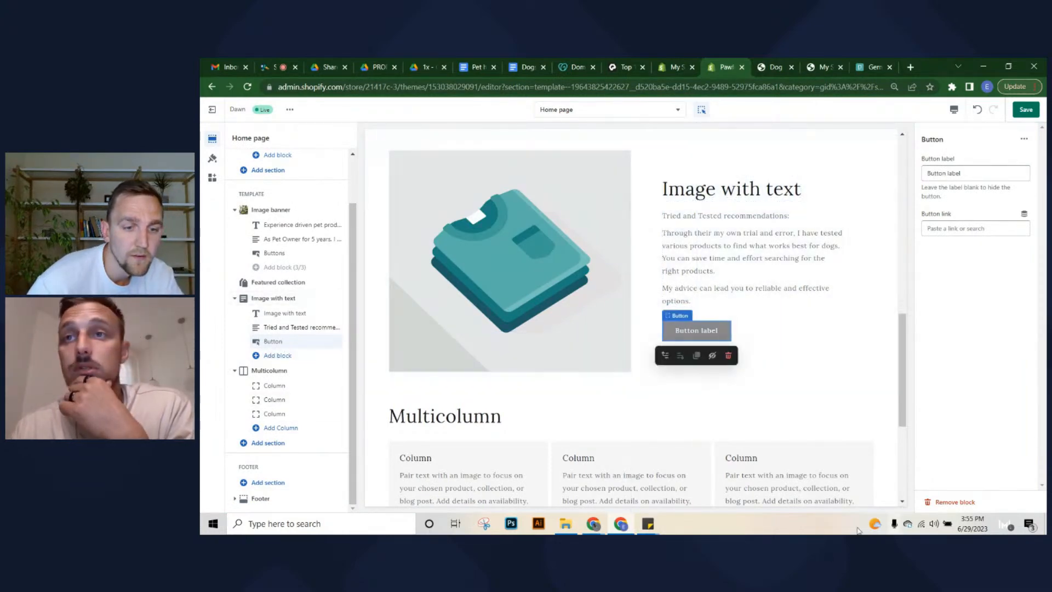
pyautogui.click(938, 502)
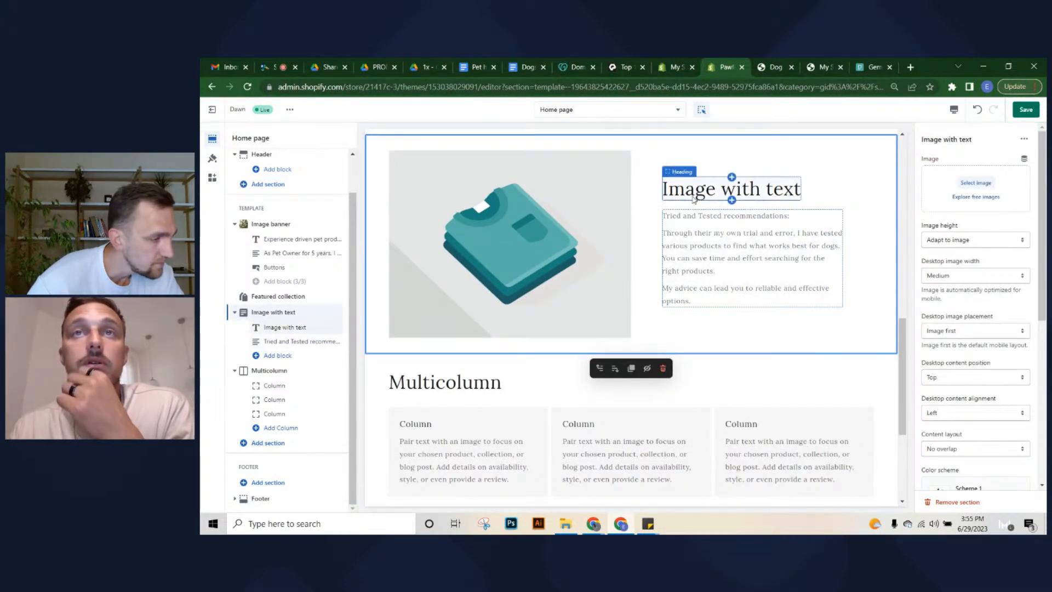
pyautogui.click(694, 199)
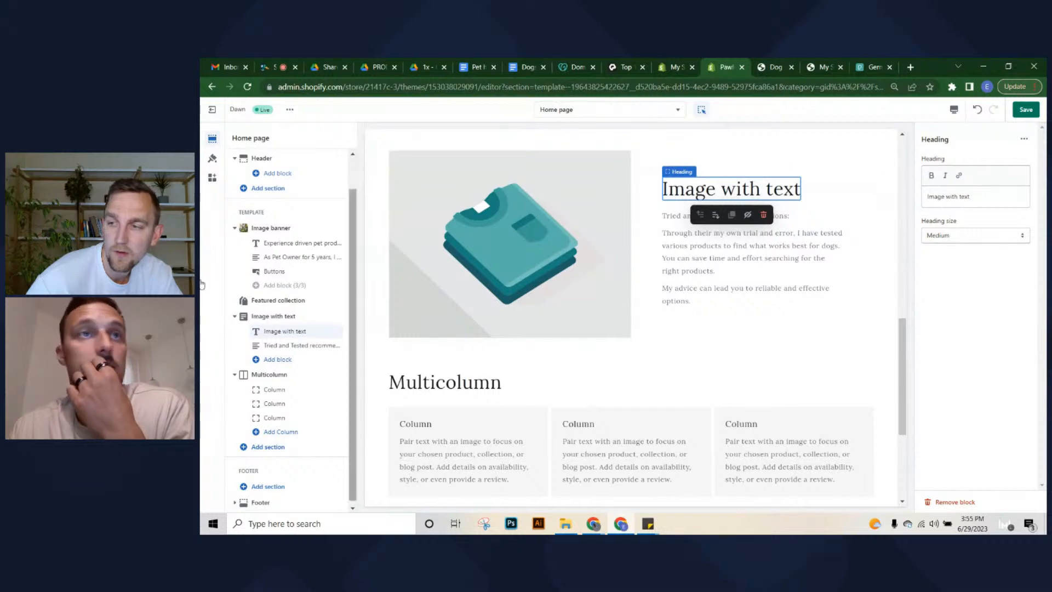
pyautogui.click(810, 223)
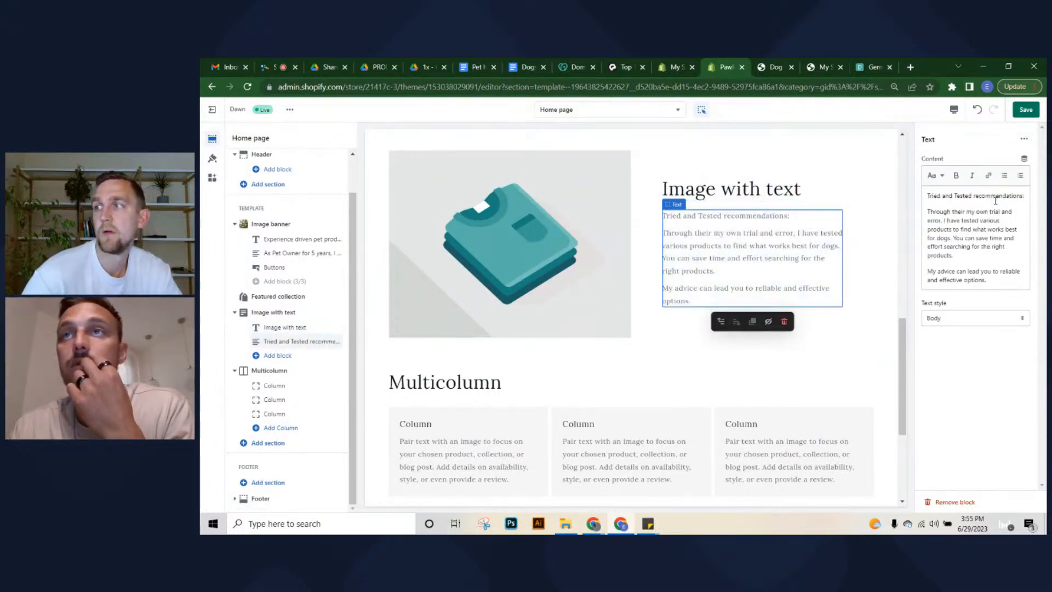
pyautogui.moveTo(1022, 193); pyautogui.dragTo(927, 196)
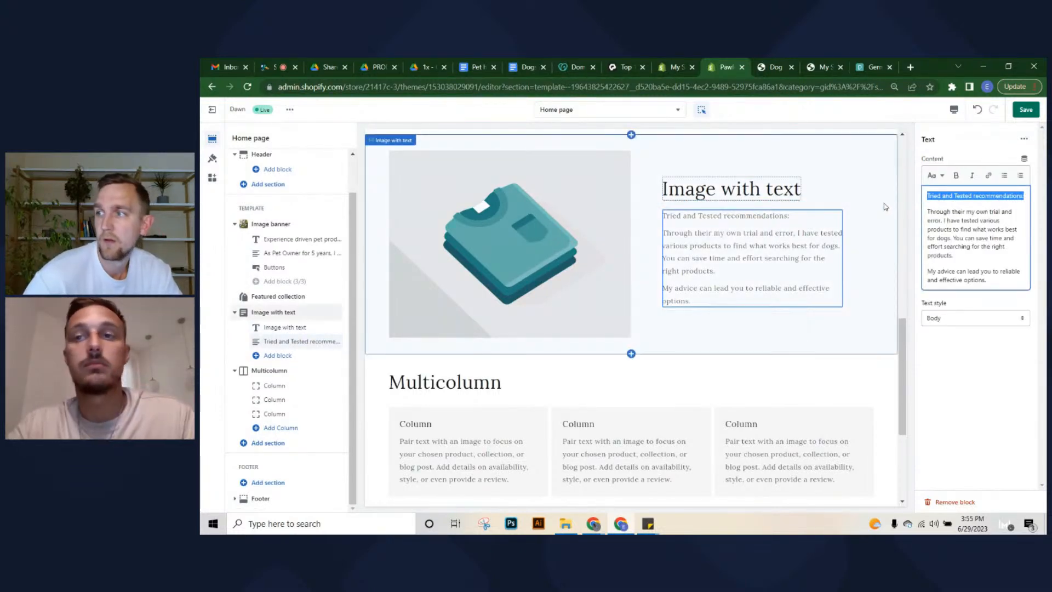
pyautogui.press('BackSpace')
pyautogui.press('BackSpace')
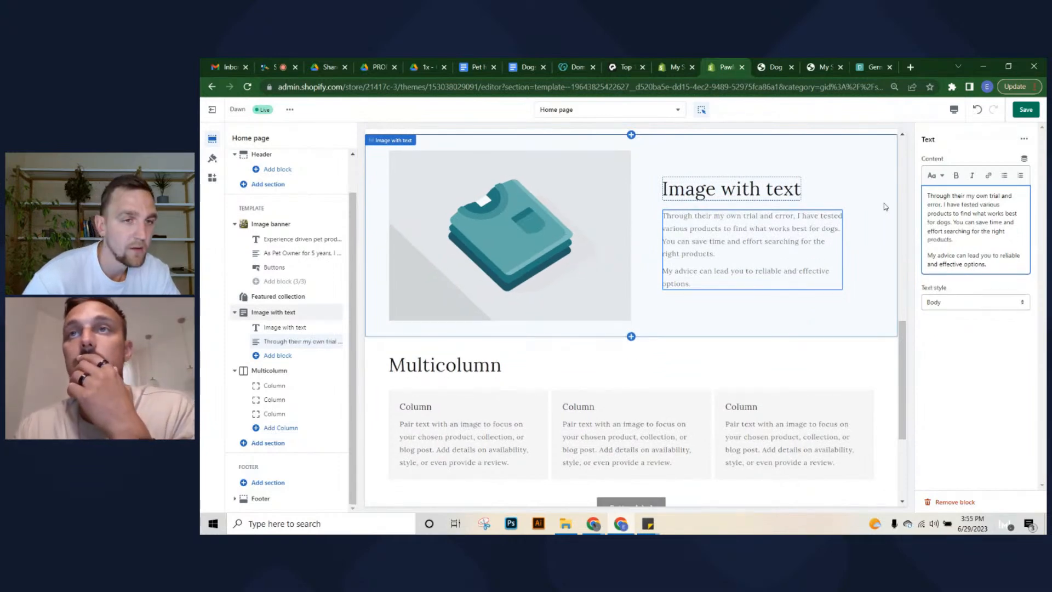
pyautogui.click(742, 193)
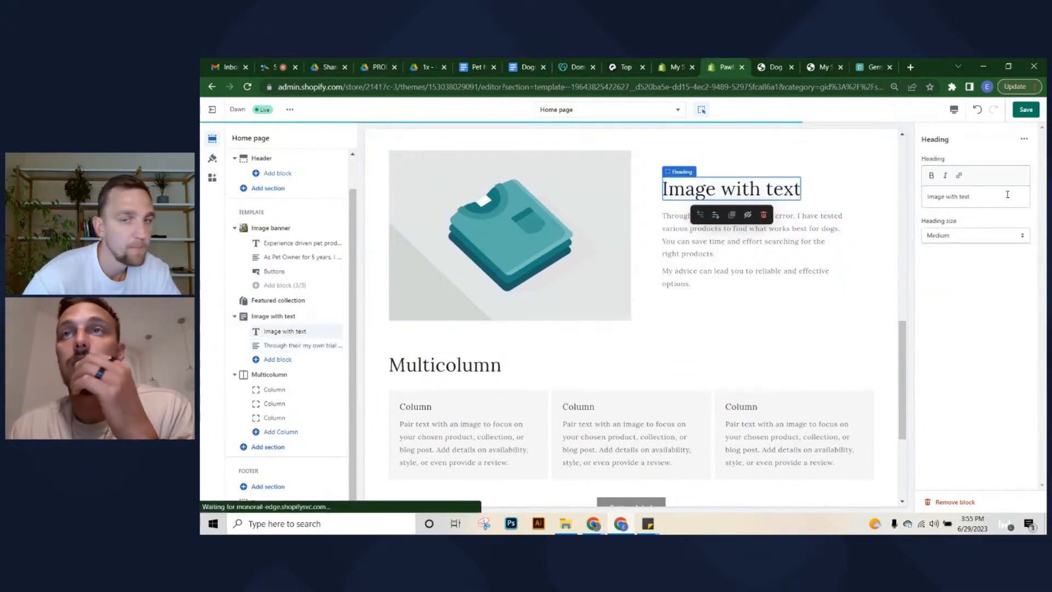
pyautogui.click(991, 204)
pyautogui.hotkey('ctrl', 'a')
pyautogui.write('Tried and Tested recommendations:')
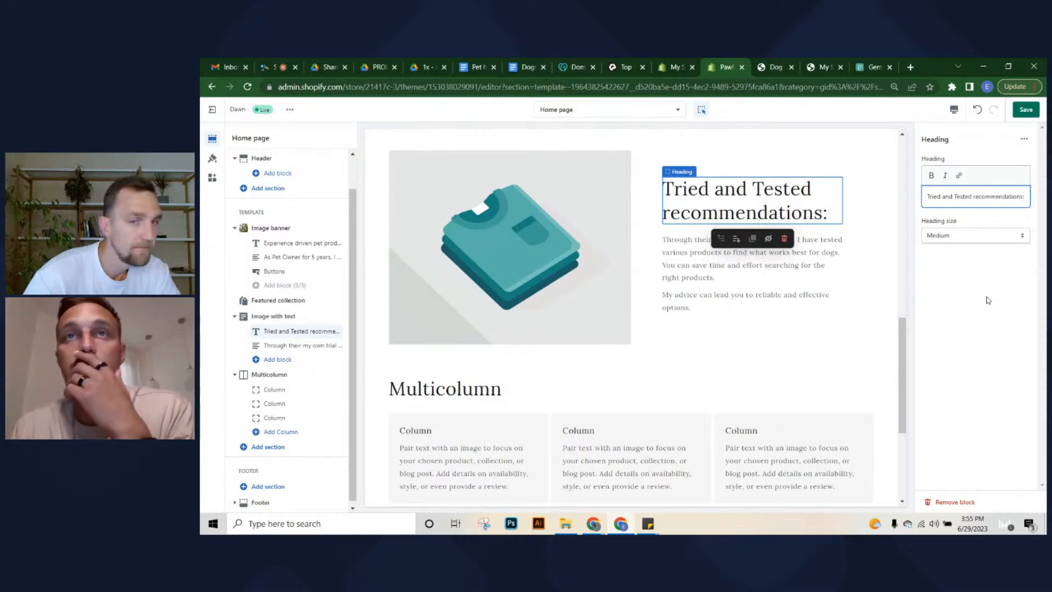
# Download the German shepherd on brick steps photo from Pexels
pyautogui.click(870, 64)
pyautogui.scroll(3, 406, 384)
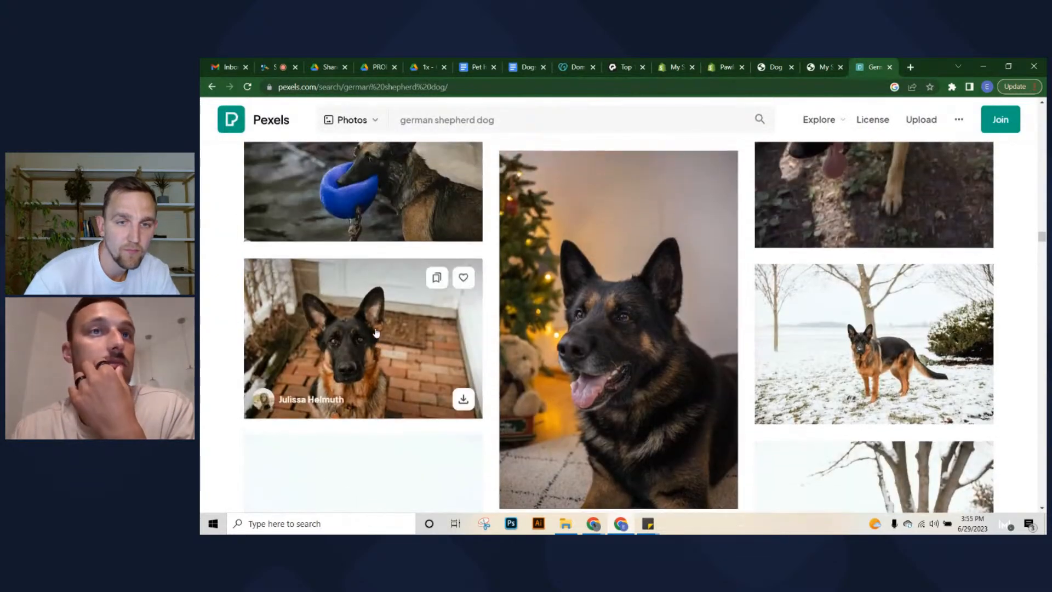
pyautogui.click(362, 368)
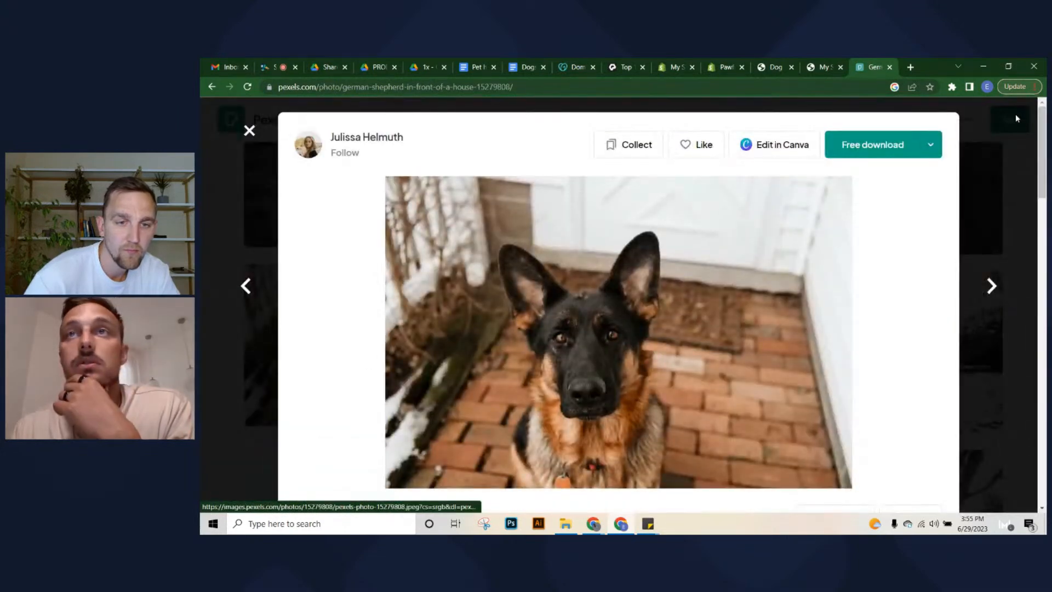
pyautogui.click(874, 147)
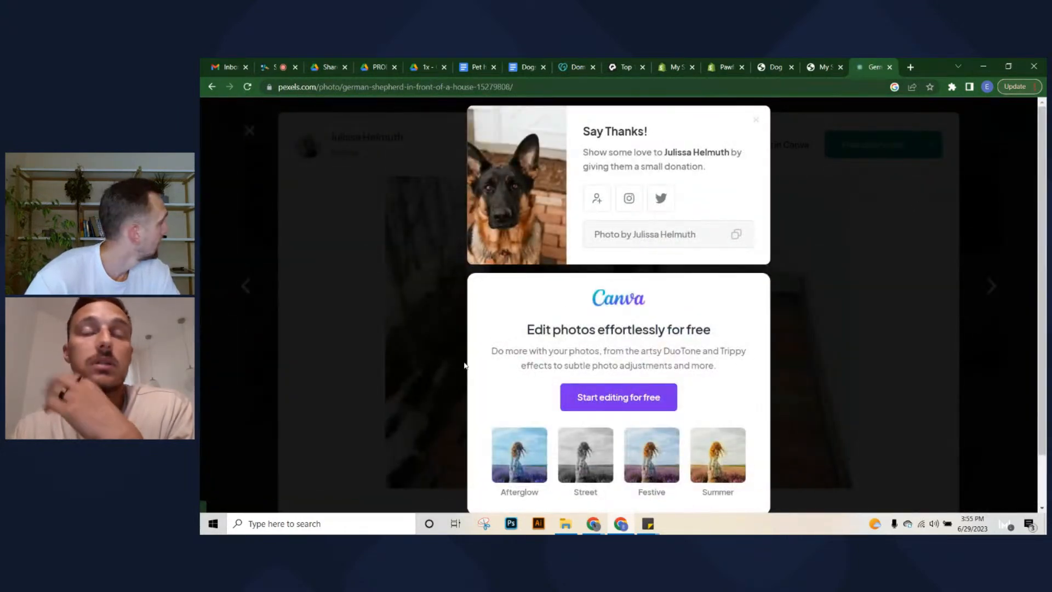
pyautogui.click(724, 67)
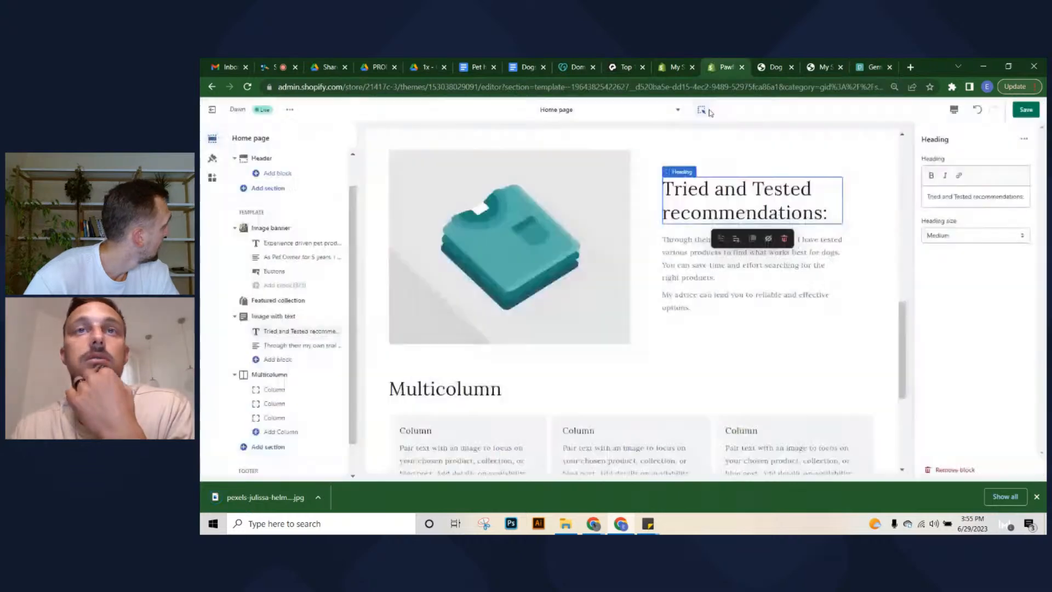
pyautogui.click(484, 184)
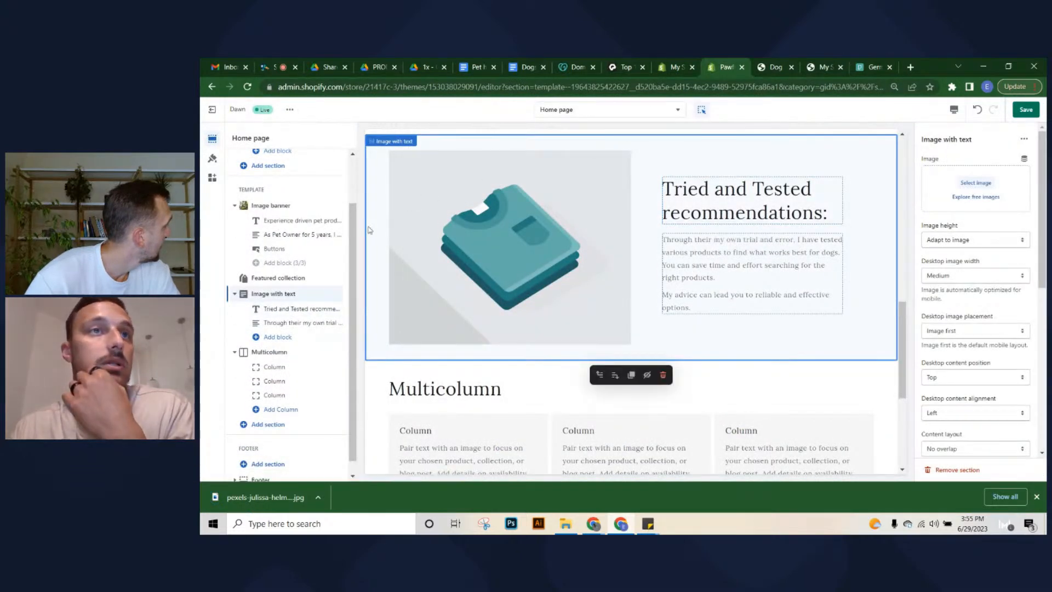
pyautogui.moveTo(259, 496); pyautogui.dragTo(981, 186)
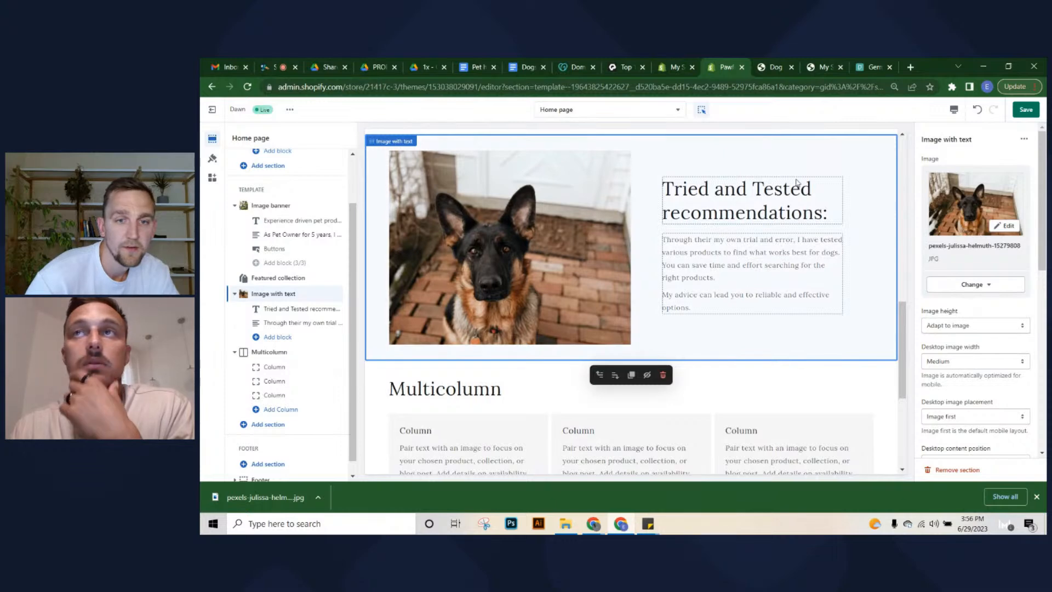
pyautogui.click(1025, 112)
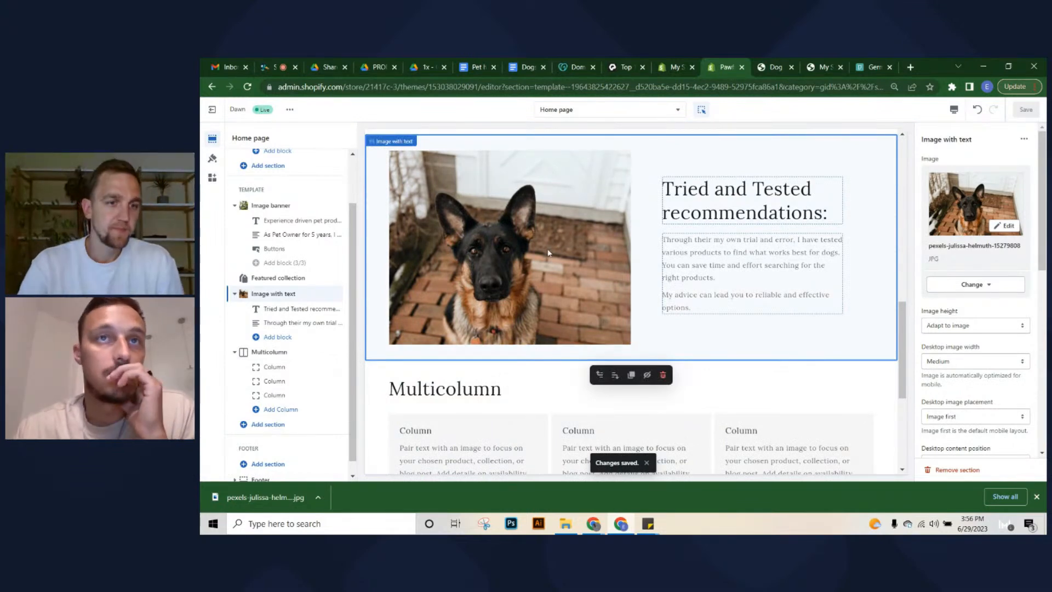
pyautogui.scroll(2, 549, 252)
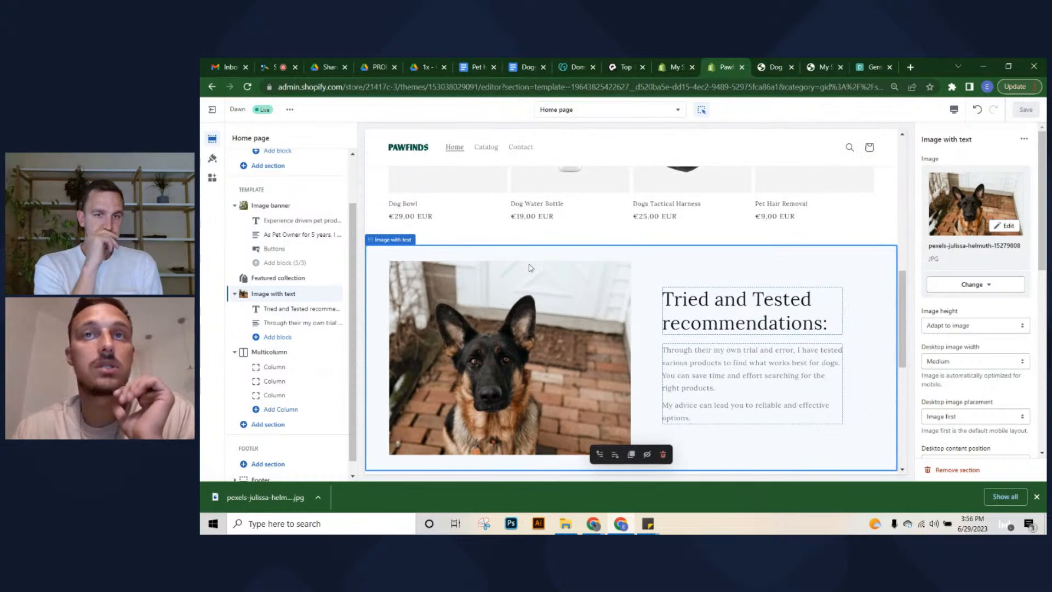
pyautogui.scroll(-2, 530, 268)
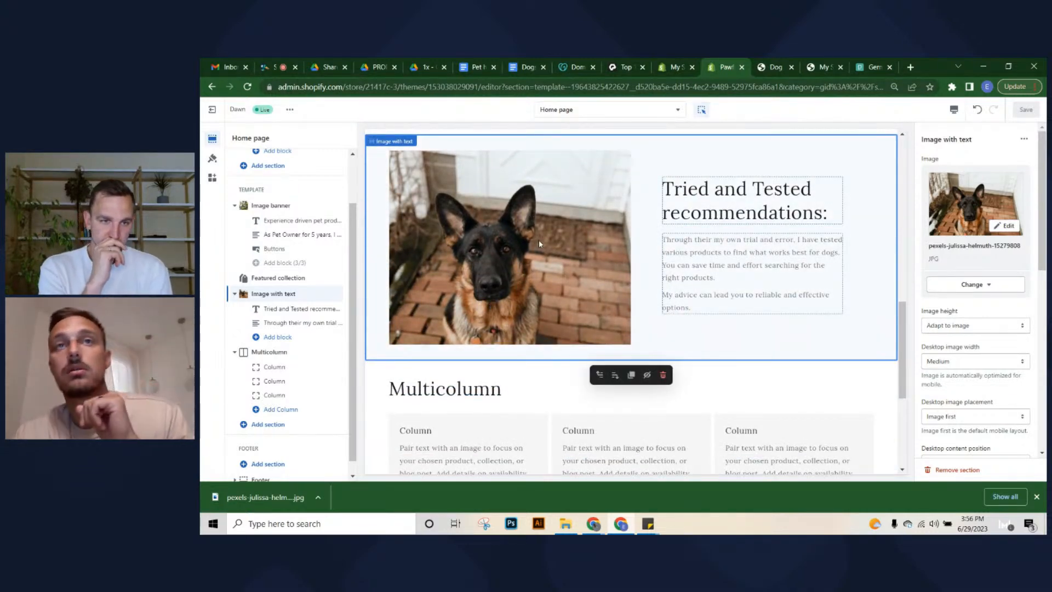
pyautogui.scroll(4, 560, 263)
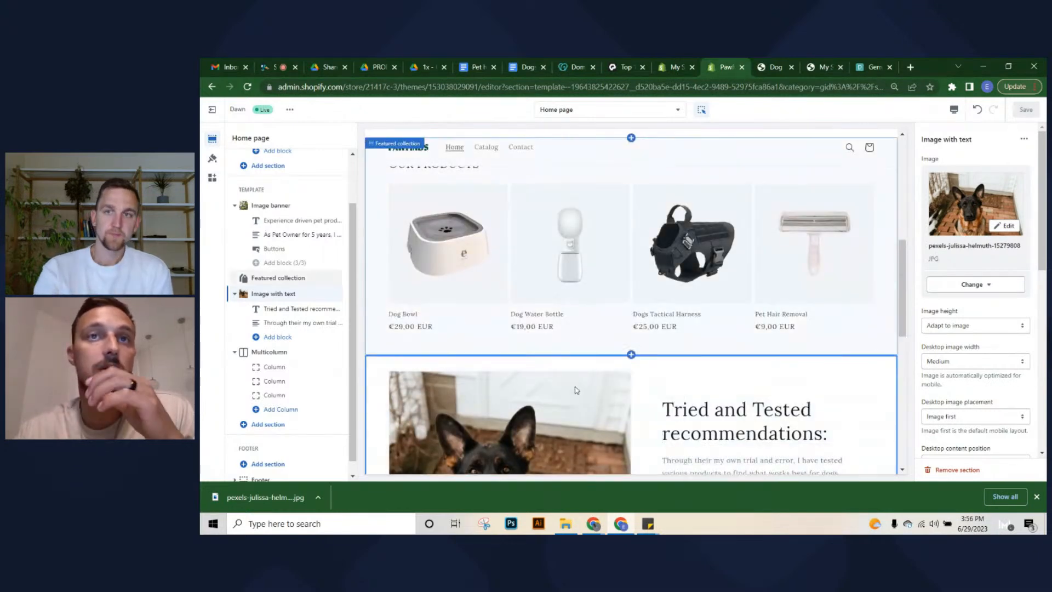
pyautogui.scroll(-1, 566, 351)
pyautogui.scroll(-1, 535, 428)
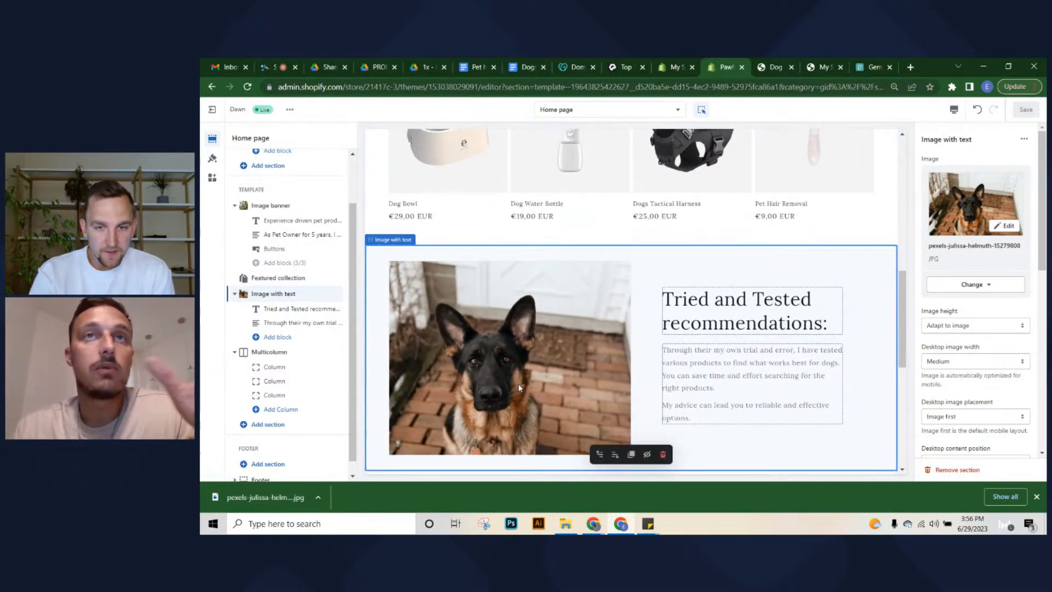
pyautogui.scroll(2, 534, 399)
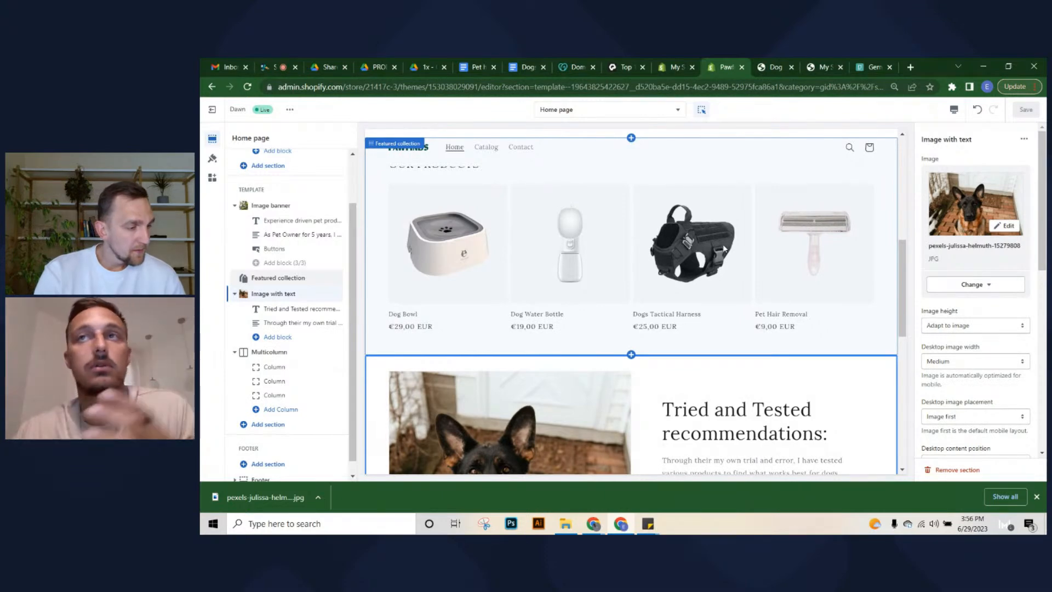
pyautogui.scroll(-2, 545, 291)
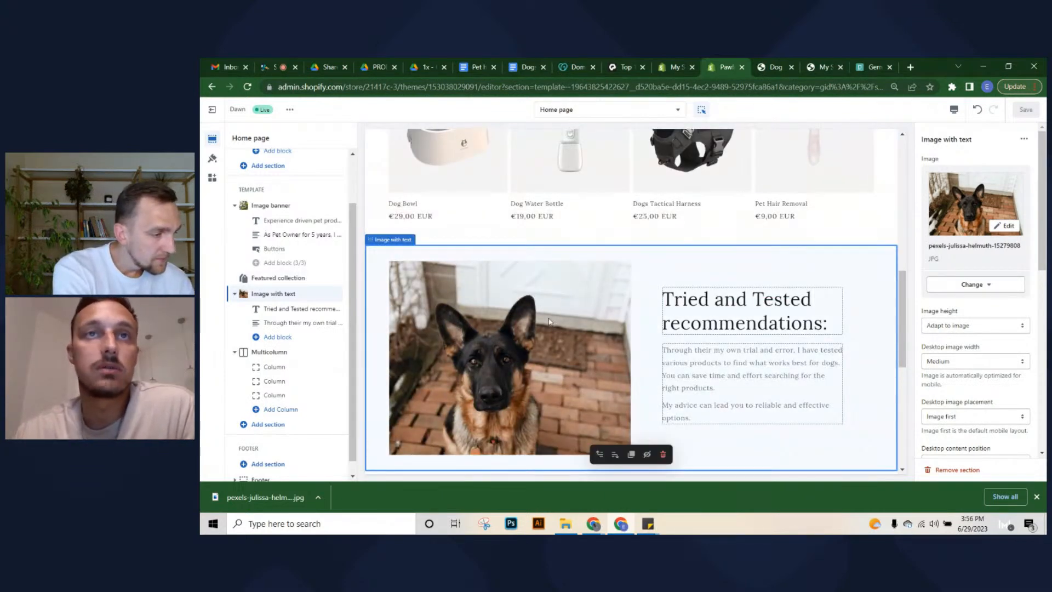
pyautogui.scroll(-1, 551, 322)
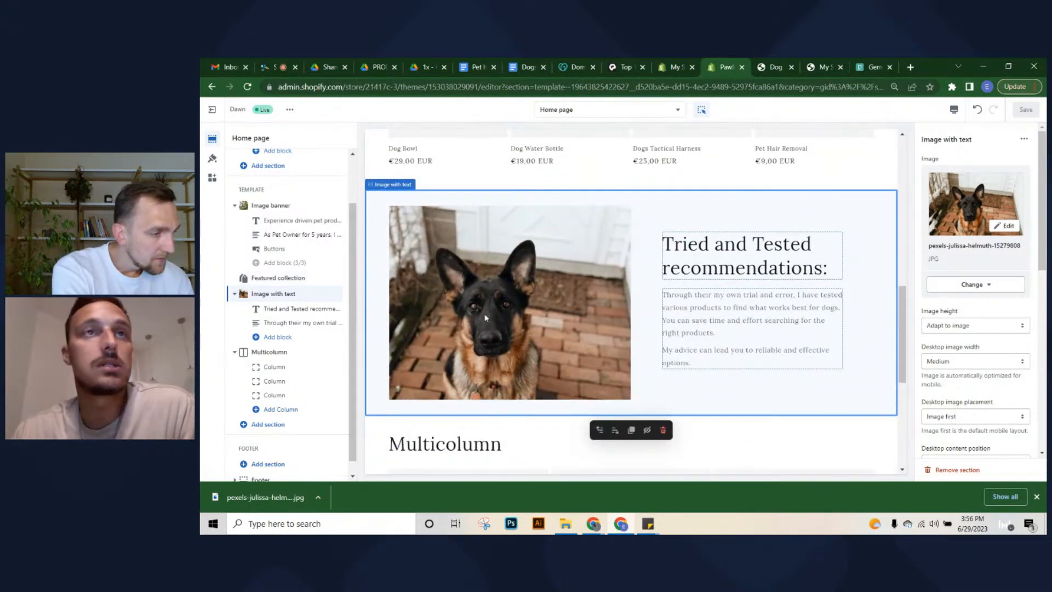
pyautogui.scroll(-1, 526, 322)
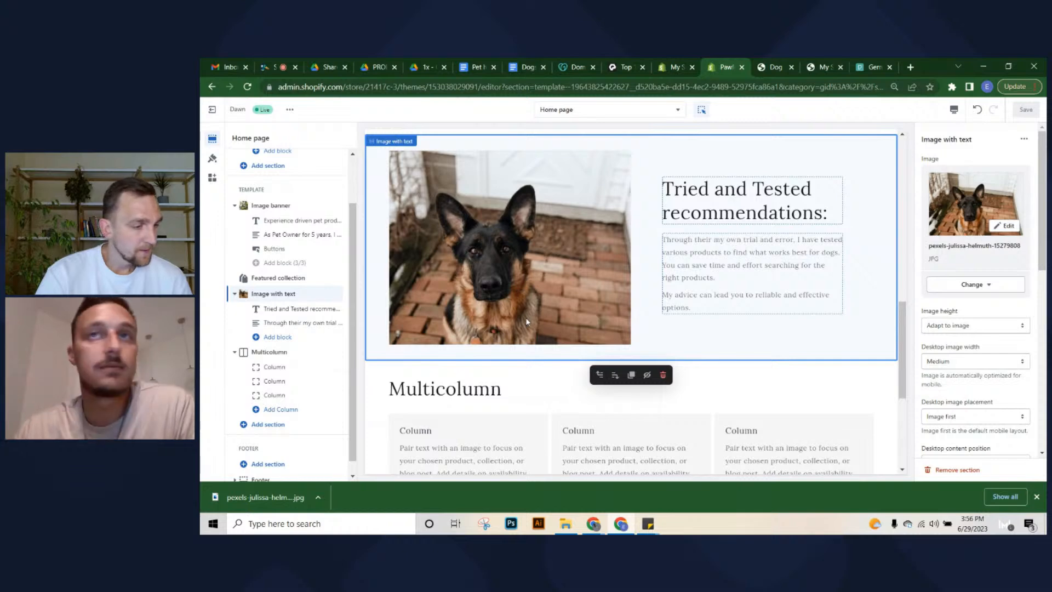
pyautogui.scroll(-3, 756, 347)
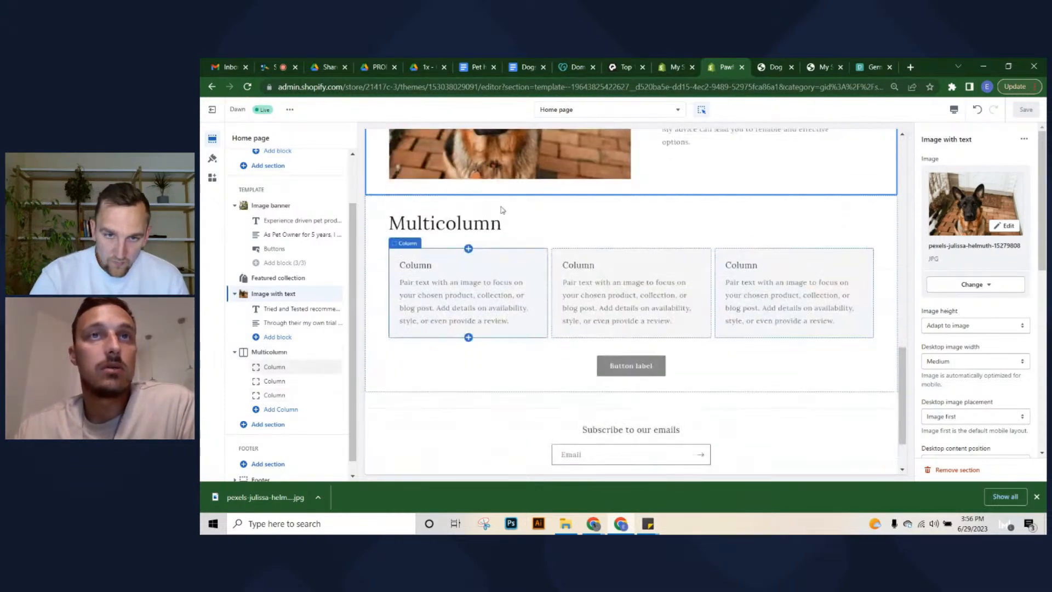
# Replace the Multicolumn heading with 'Why Pawfinds', correcting the typos and capital P
pyautogui.click(502, 210)
pyautogui.scroll(5, 691, 271)
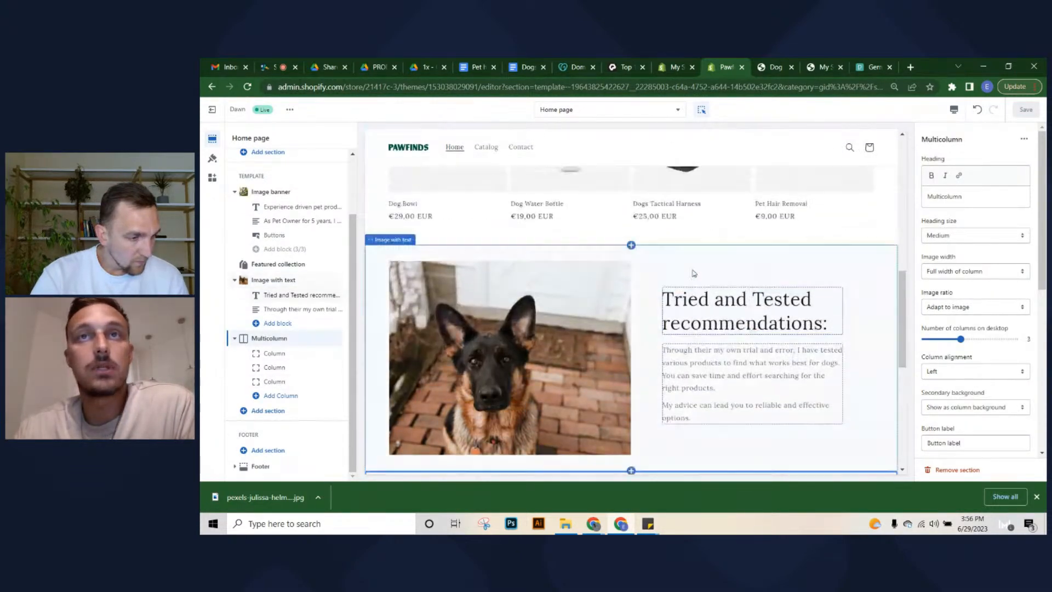
pyautogui.scroll(-3, 692, 277)
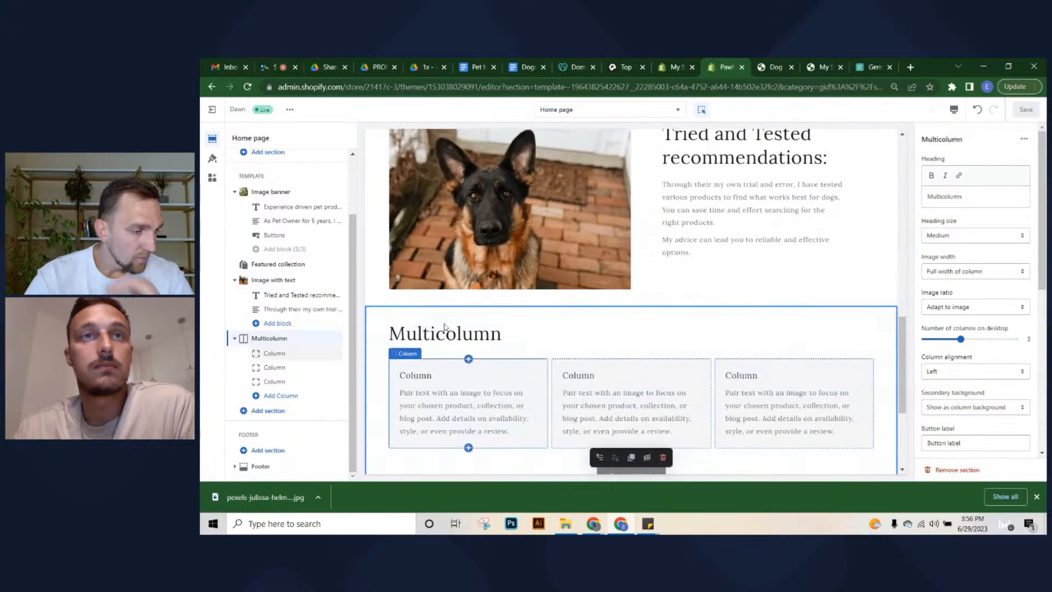
pyautogui.doubleClick(951, 197)
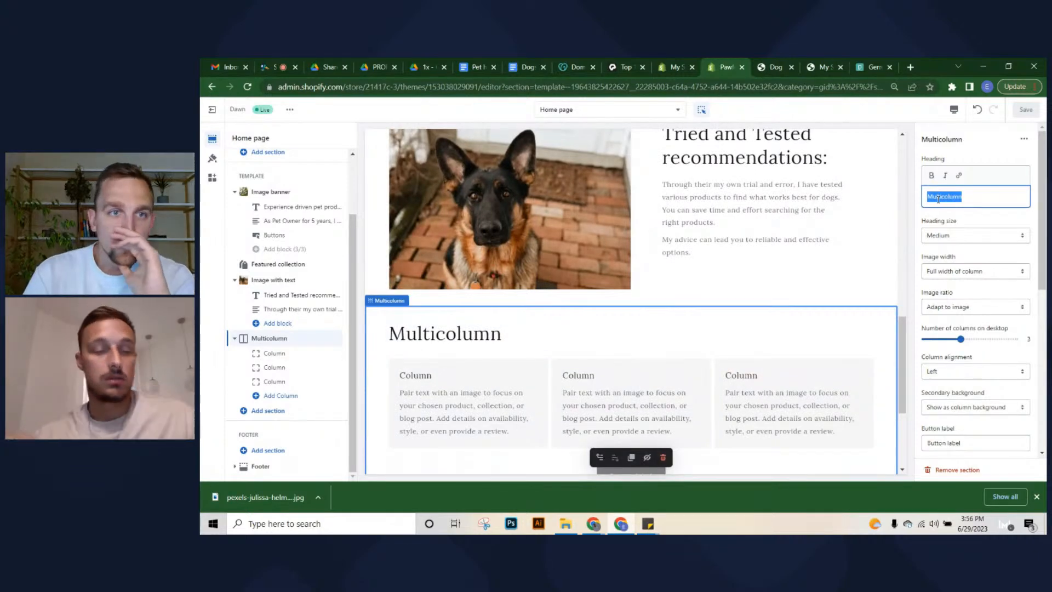
pyautogui.write('WShy')
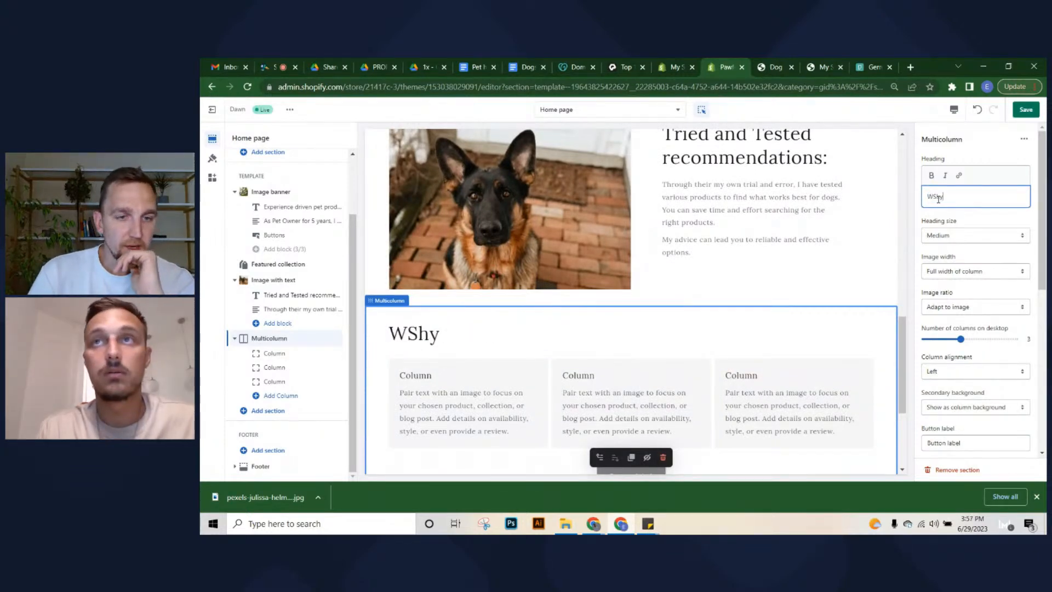
pyautogui.press('BackSpace')
pyautogui.press('BackSpace')
pyautogui.press('BackSpace')
pyautogui.press('BackSpace')
pyautogui.write('Why')
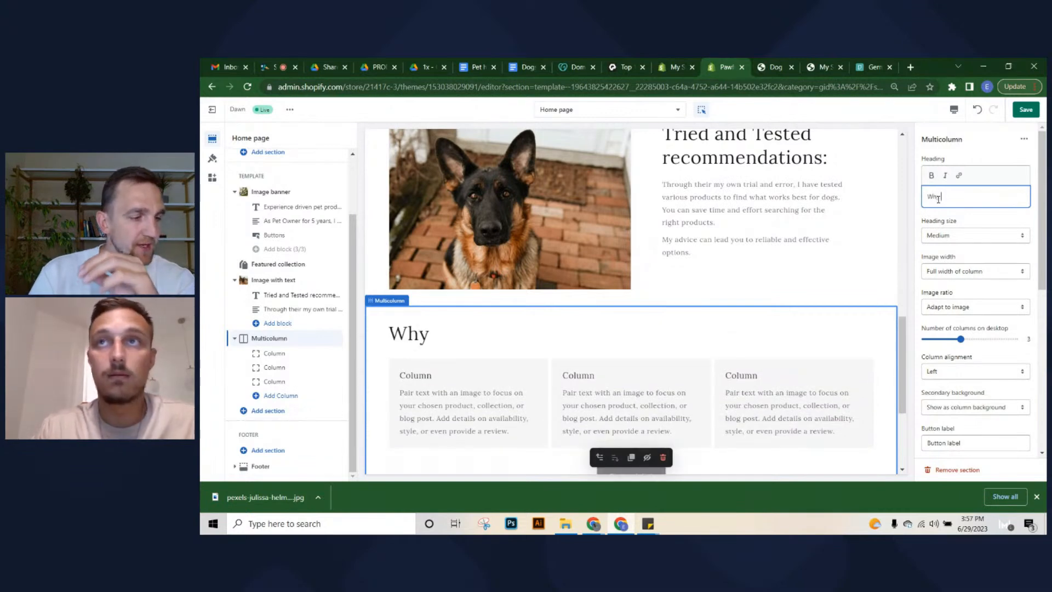
pyautogui.write(' pawfinds')
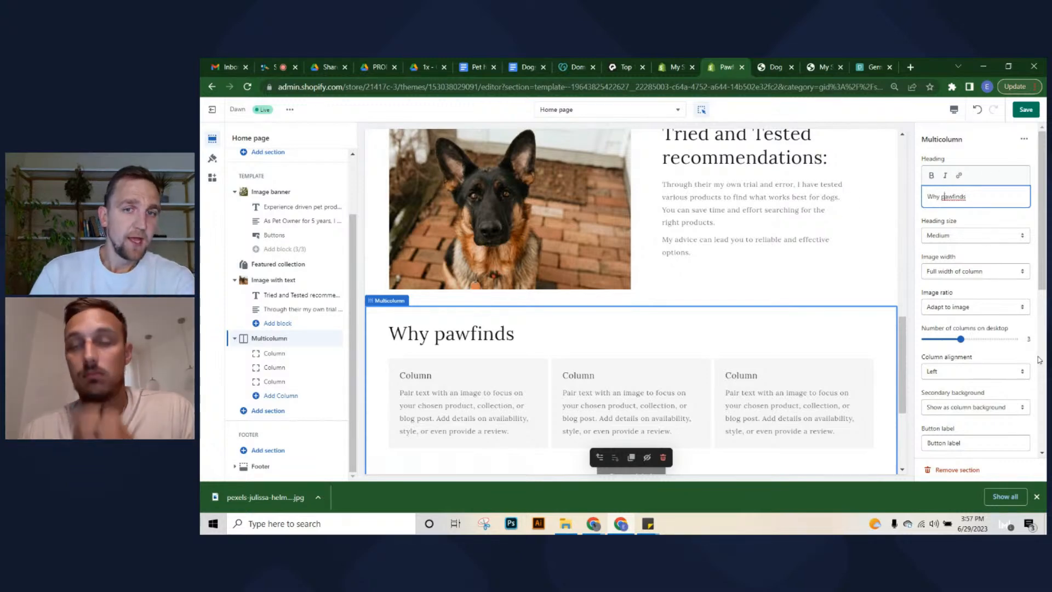
pyautogui.press('BackSpace')
pyautogui.write('P')
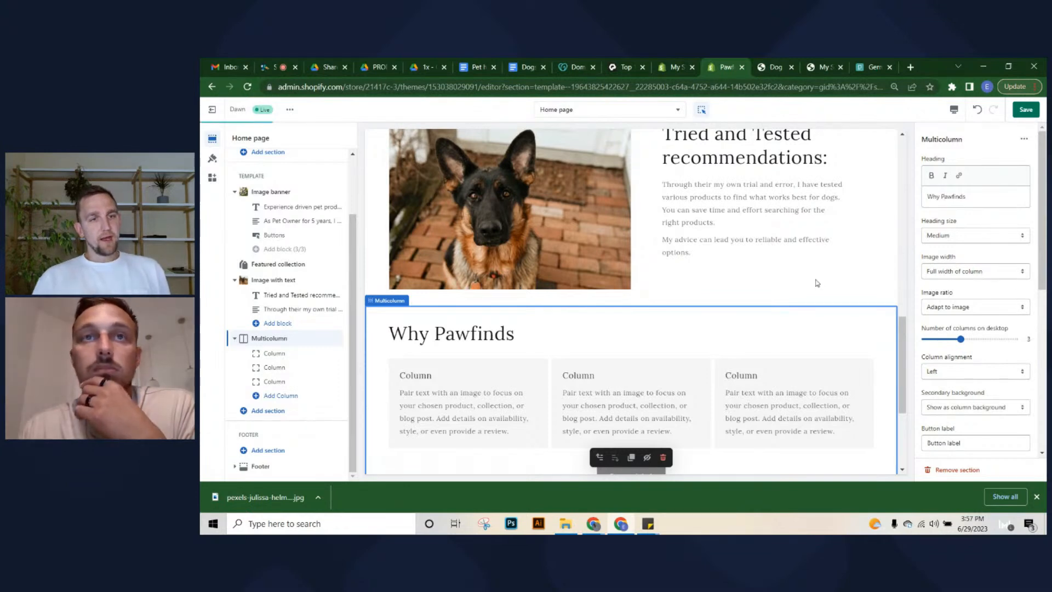
pyautogui.scroll(-3, 501, 305)
pyautogui.click(442, 200)
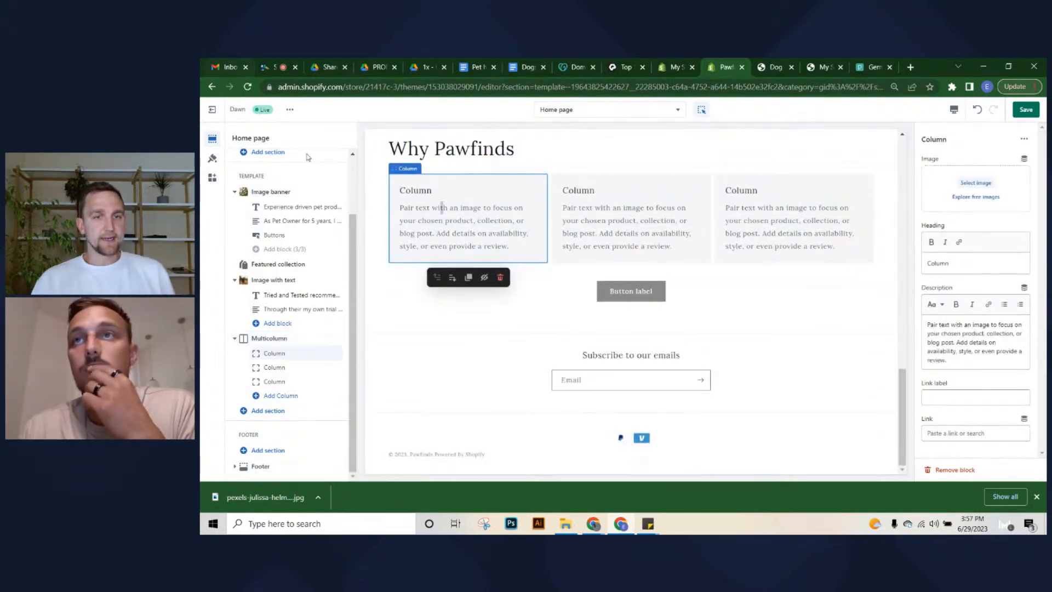
# Head the first Why Pawfinds column 'Quality'
pyautogui.click(973, 254)
pyautogui.doubleClick(967, 269)
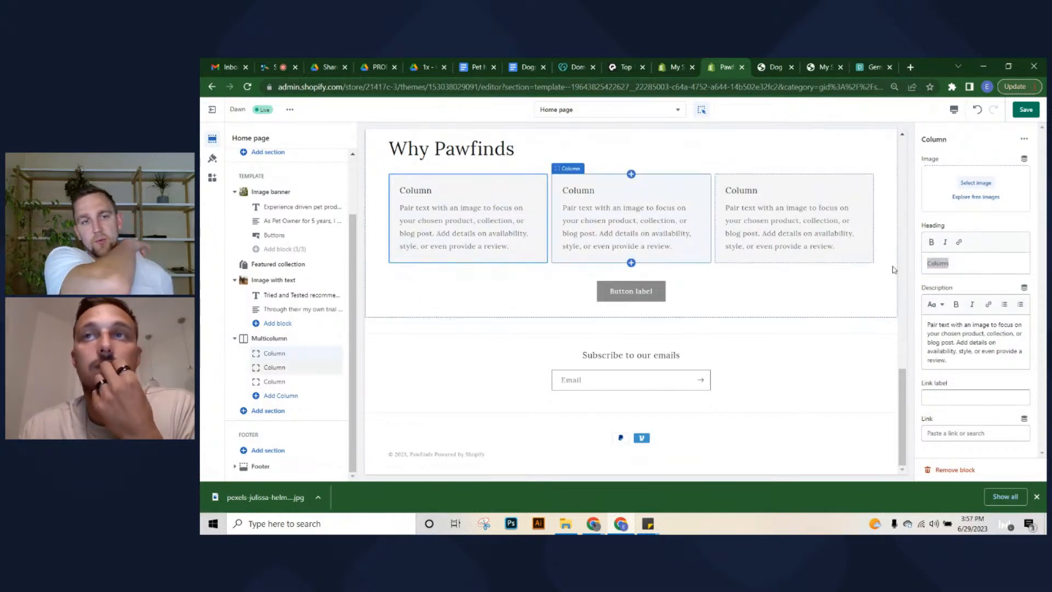
pyautogui.doubleClick(986, 269)
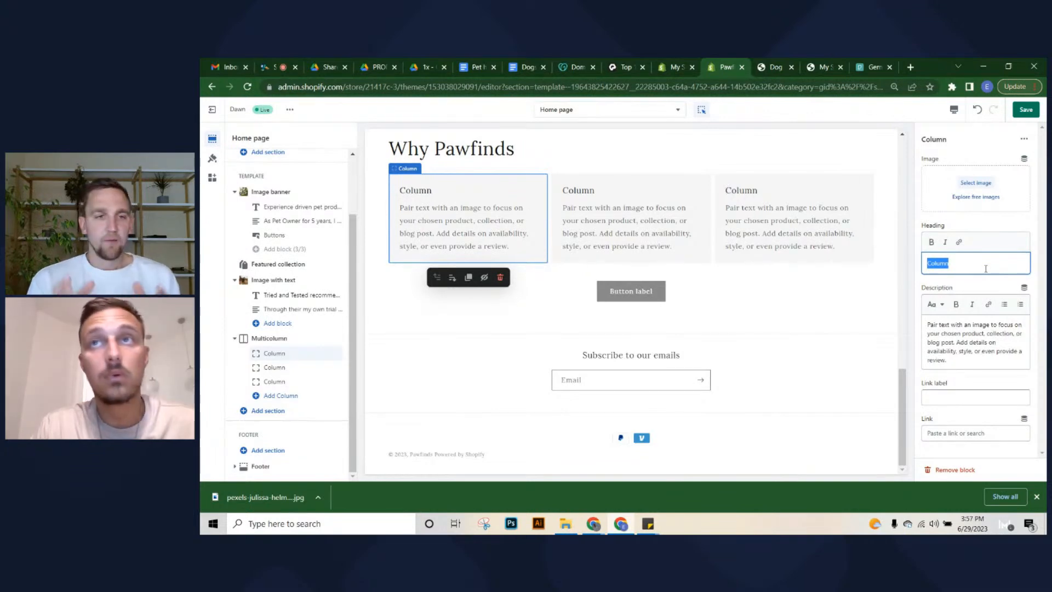
pyautogui.write('T')
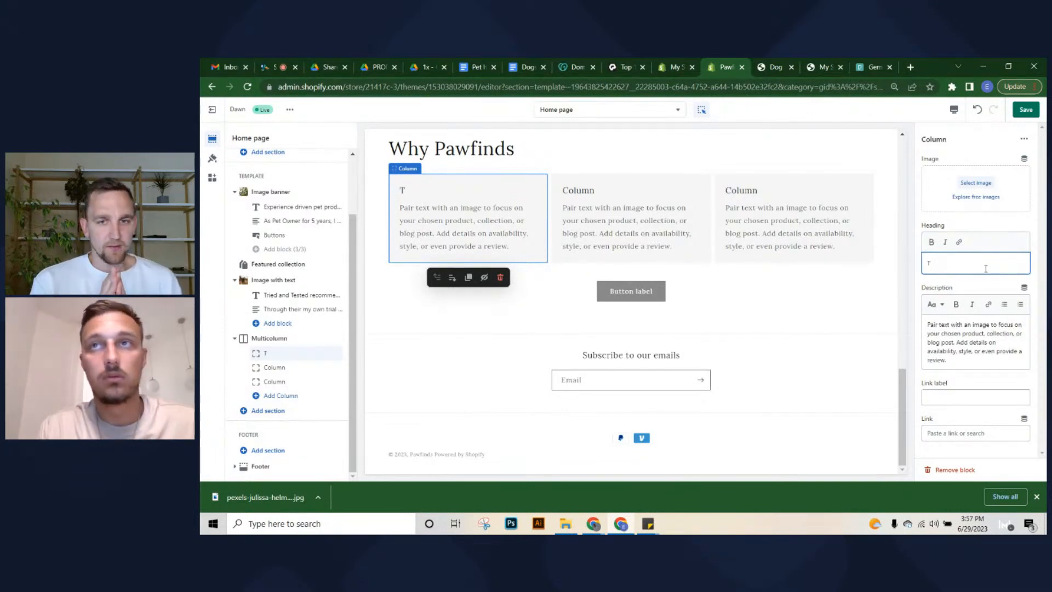
pyautogui.press('BackSpace')
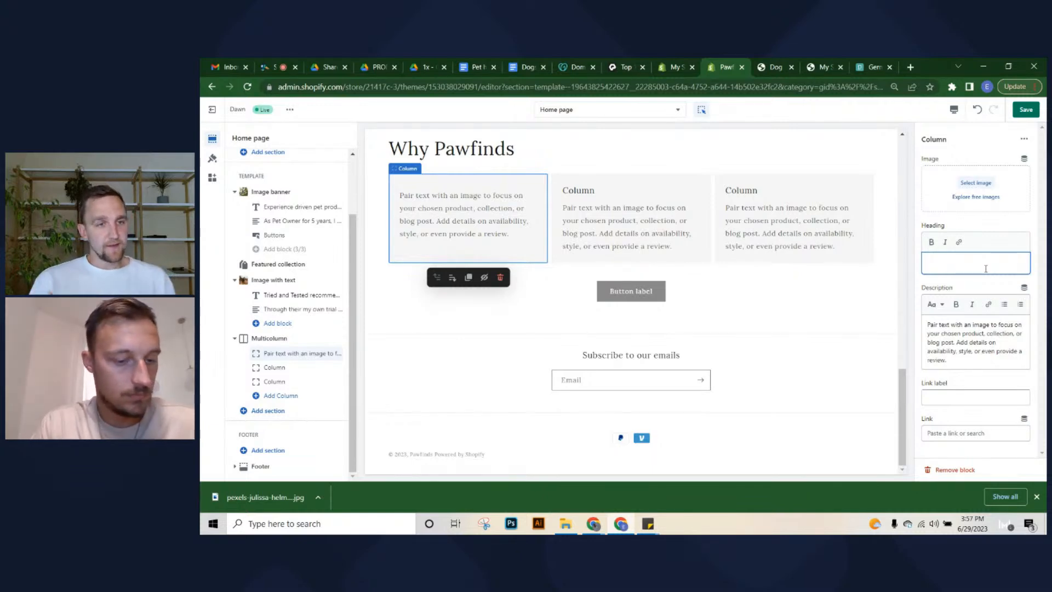
pyautogui.write('Teste')
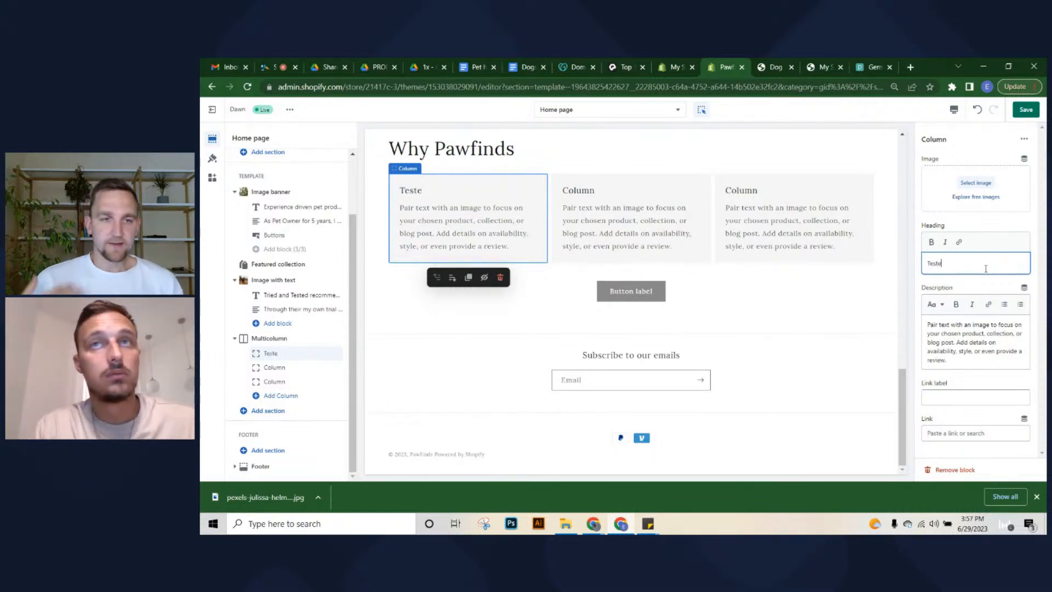
pyautogui.press('BackSpace')
pyautogui.press('BackSpace')
pyautogui.press('BackSpace')
pyautogui.write('Quality')
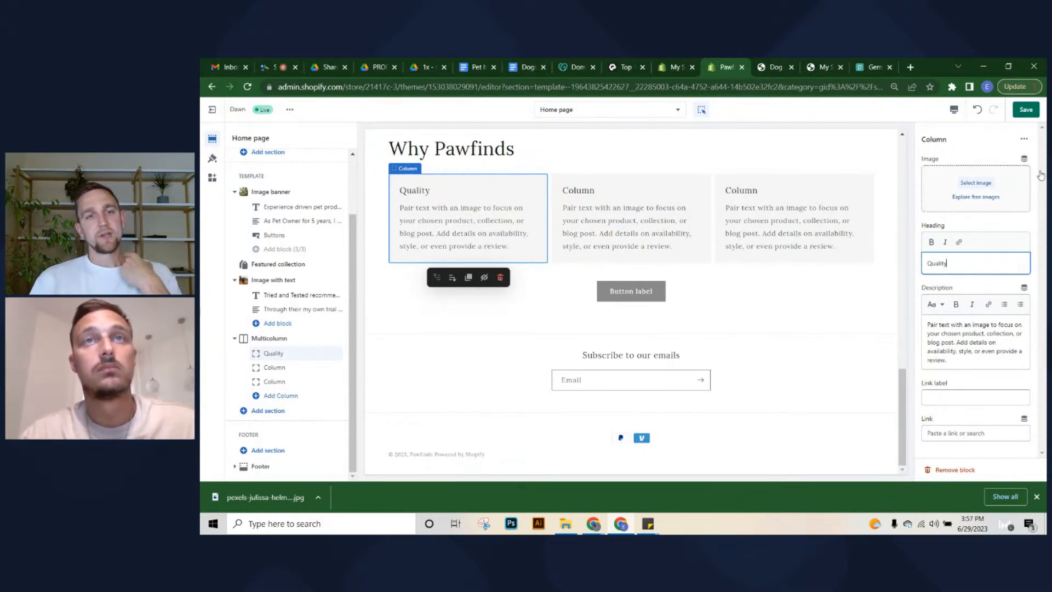
# Head the second and third columns 'Reliable shipping' and 'Money back guarantee'
pyautogui.click(586, 242)
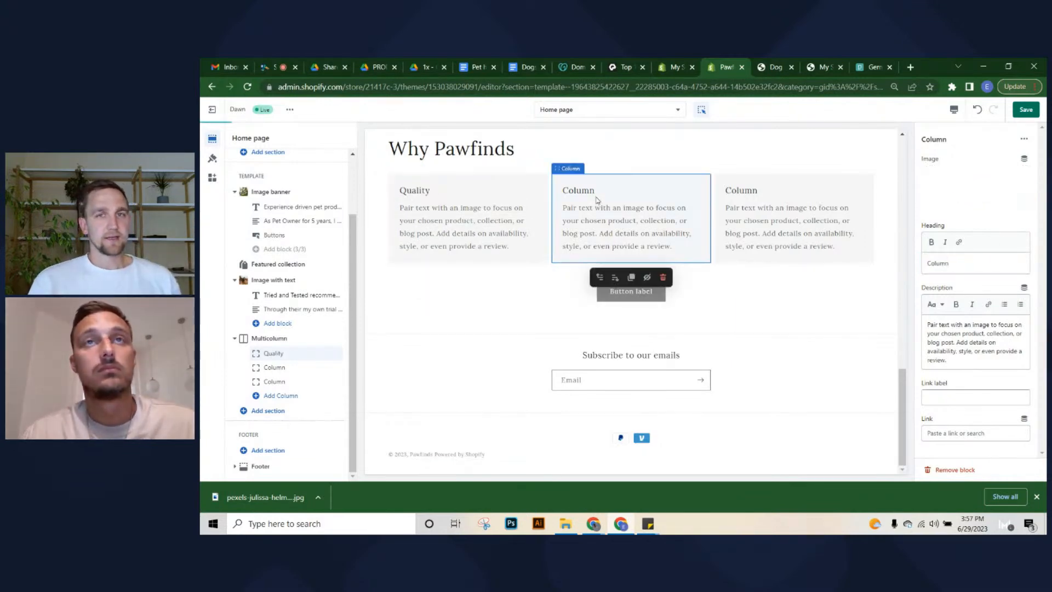
pyautogui.click(947, 264)
pyautogui.doubleClick(946, 265)
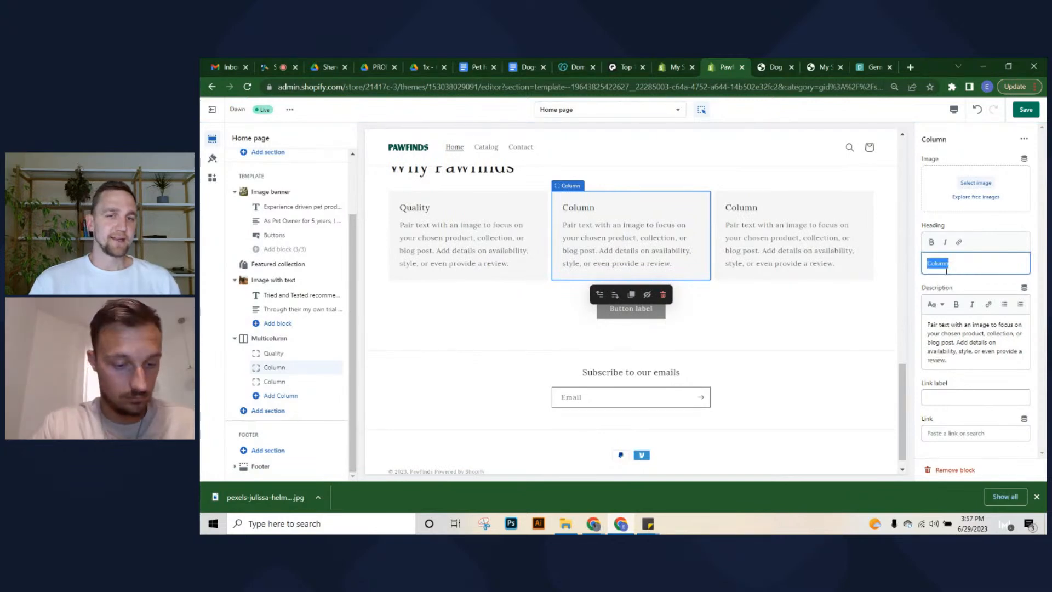
pyautogui.write('Reliab')
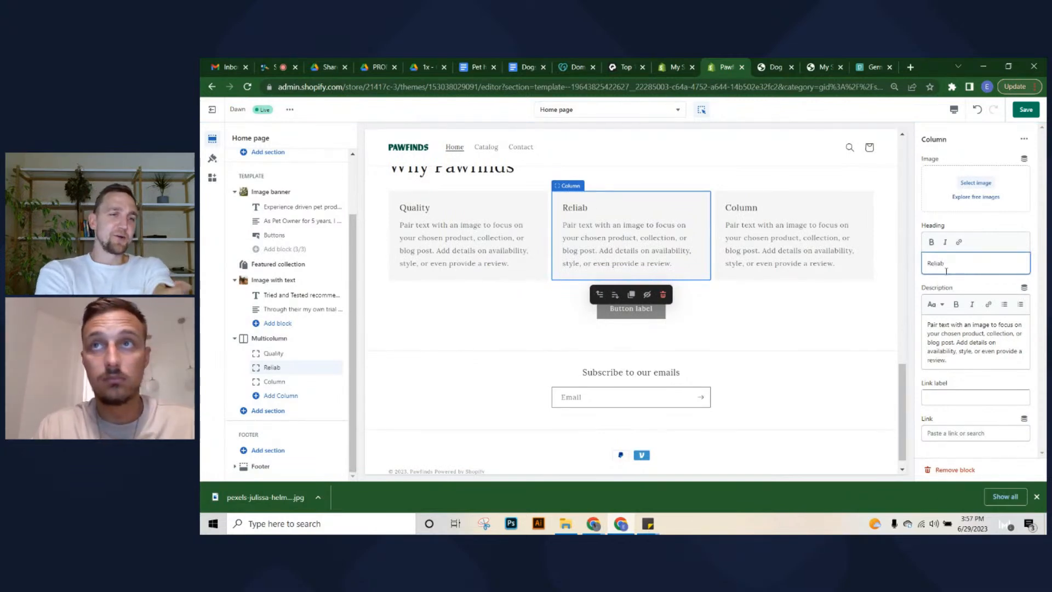
pyautogui.write('le shippi')
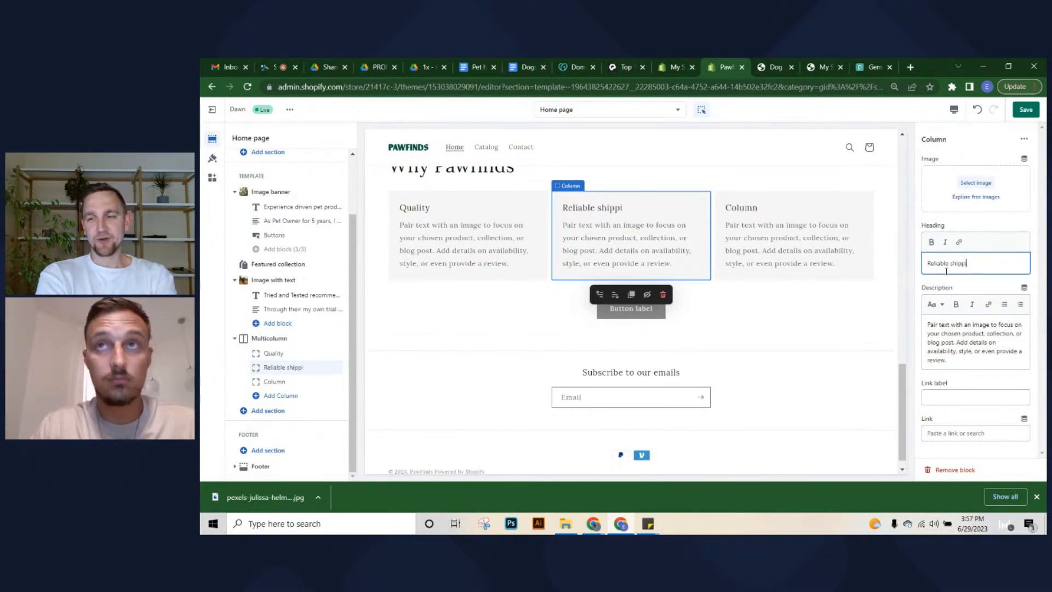
pyautogui.write('ng')
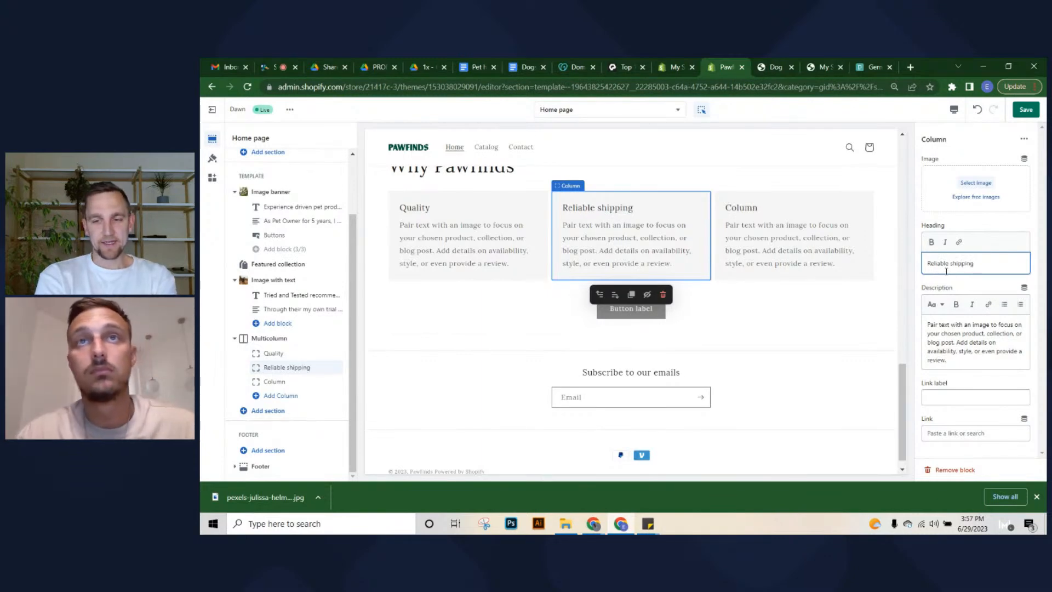
pyautogui.click(738, 224)
pyautogui.doubleClick(953, 263)
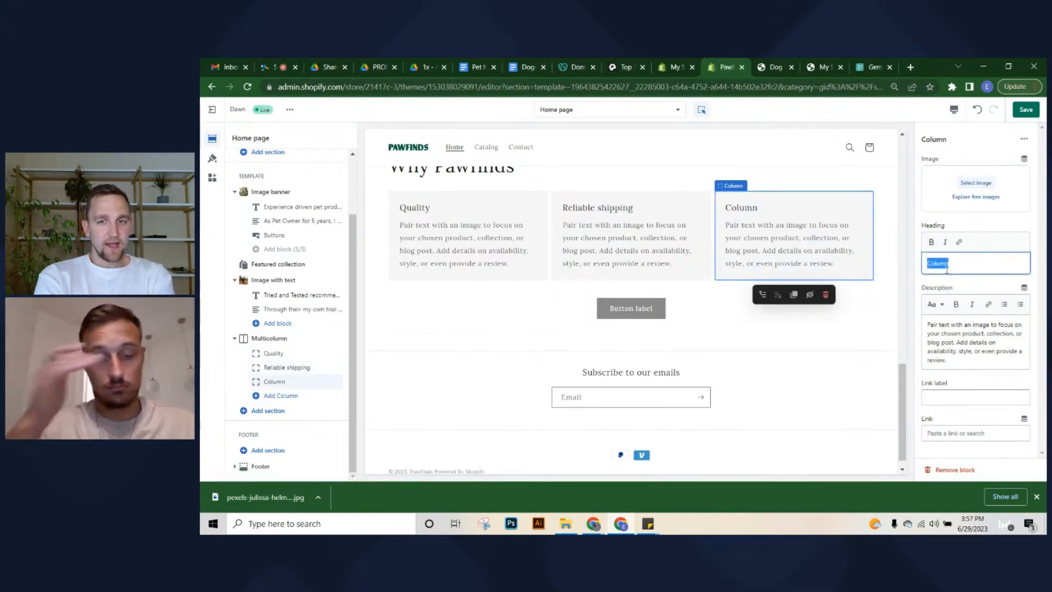
pyautogui.write('Return poli')
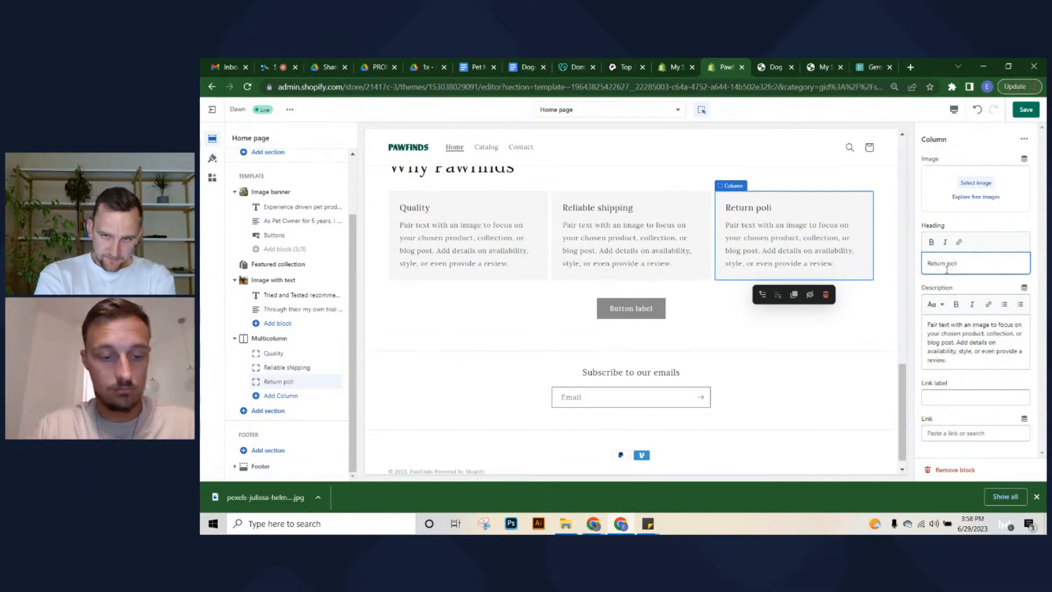
pyautogui.press('BackSpace')
pyautogui.press('BackSpace')
pyautogui.press('BackSpace')
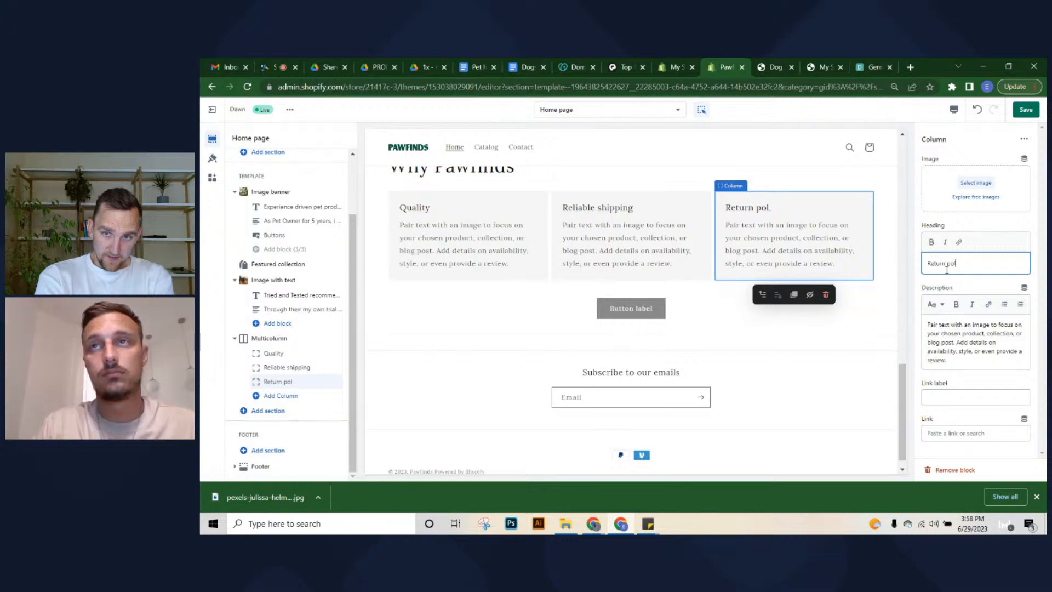
pyautogui.press('BackSpace')
pyautogui.press('BackSpace')
pyautogui.press('BackSpace')
pyautogui.press('BackSpace')
pyautogui.press('BackSpace')
pyautogui.press('BackSpace')
pyautogui.press('BackSpace')
pyautogui.press('BackSpace')
pyautogui.press('BackSpace')
pyautogui.press('BackSpace')
pyautogui.write('M')
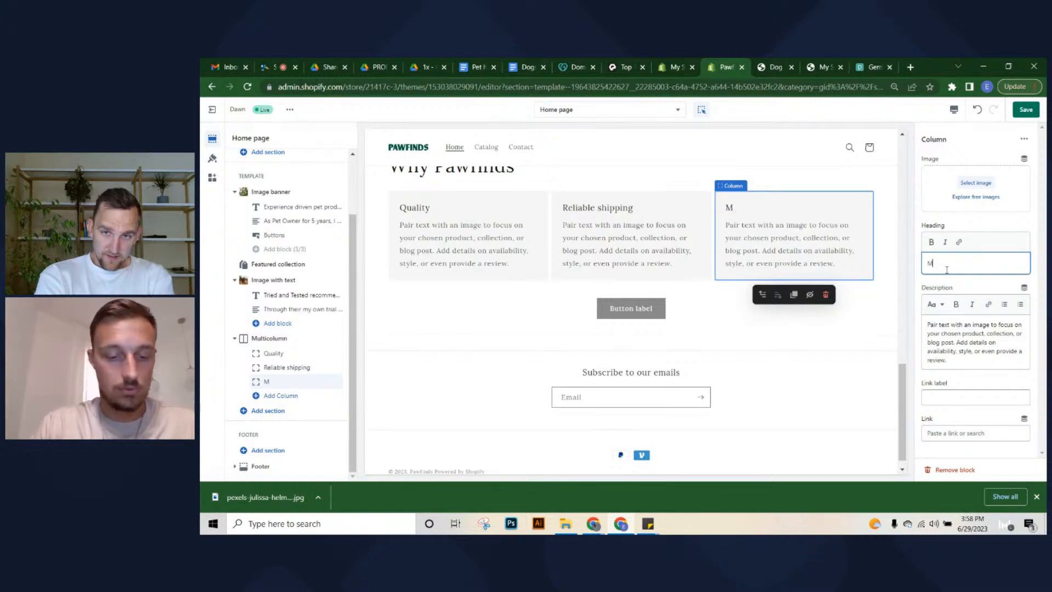
pyautogui.write('oney back')
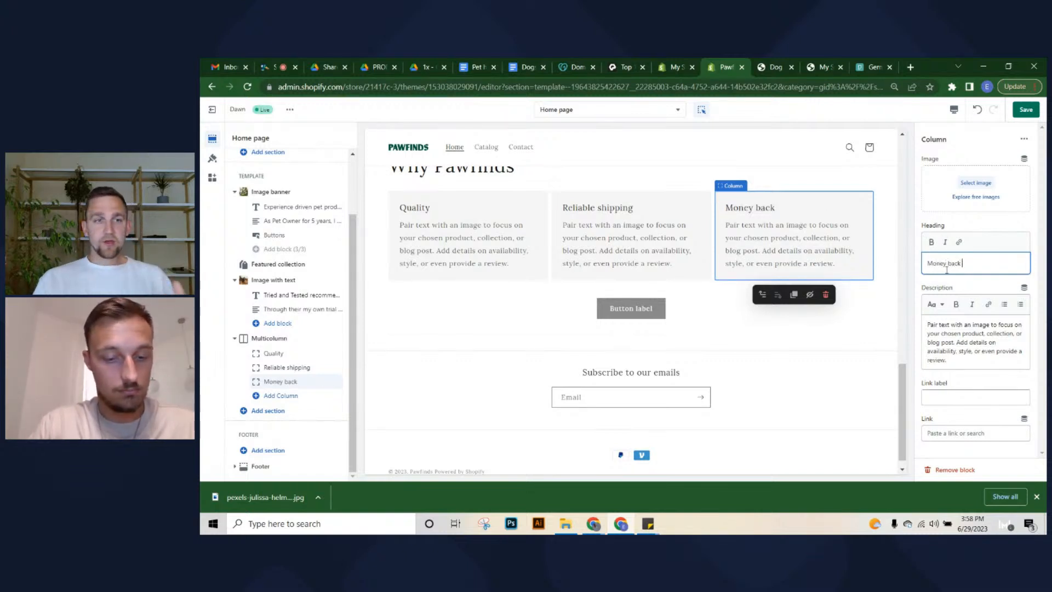
pyautogui.write(' guarantee')
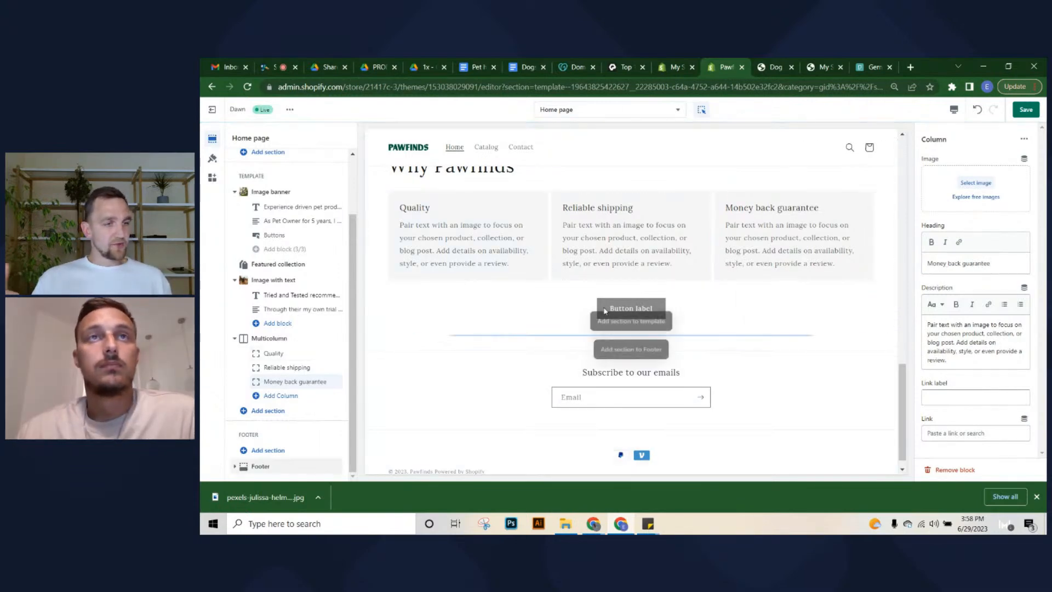
pyautogui.scroll(-1, 605, 311)
# Change the Why Pawfinds button label to 'Learn more' and save the home page
pyautogui.click(668, 296)
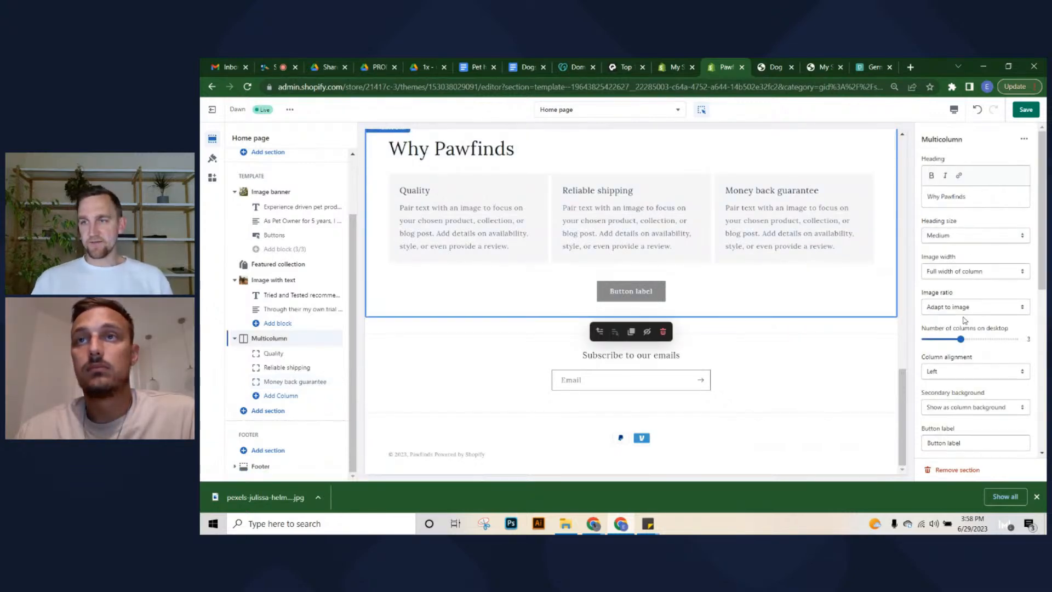
pyautogui.scroll(-2, 968, 425)
pyautogui.tripleClick(980, 332)
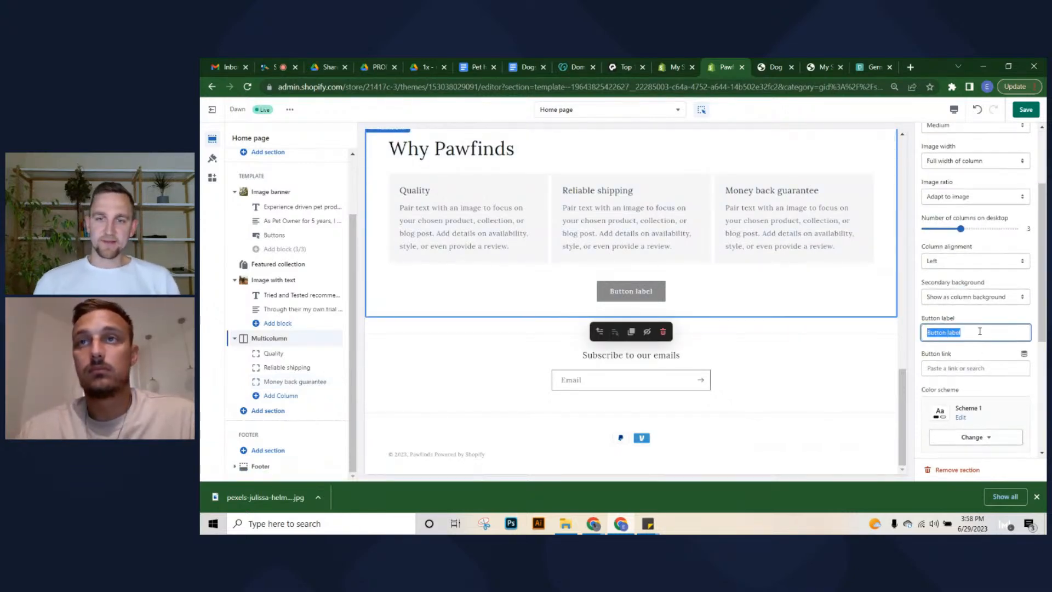
pyautogui.press('BackSpace')
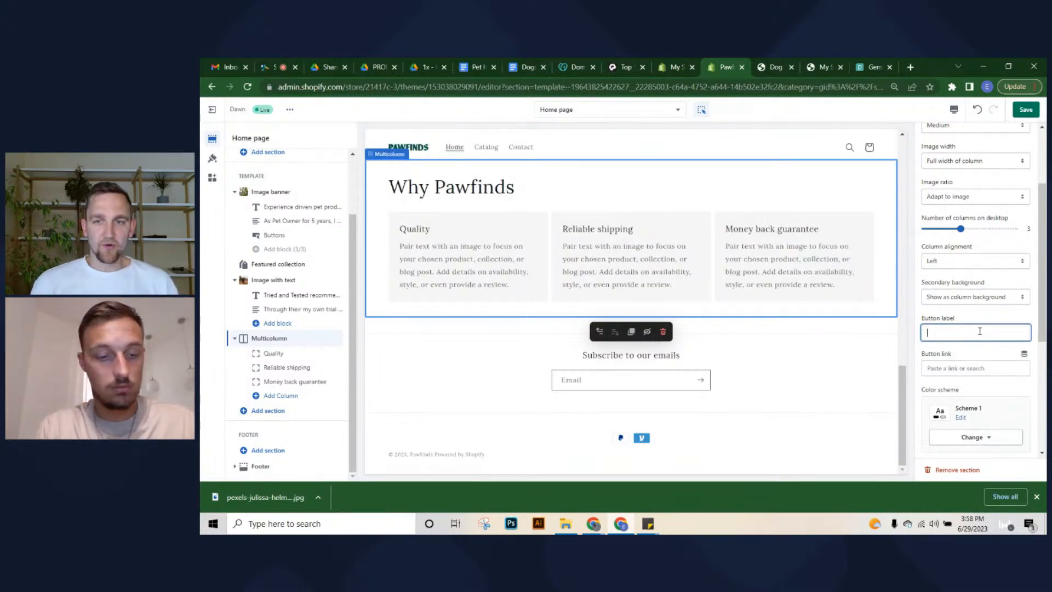
pyautogui.write('Le')
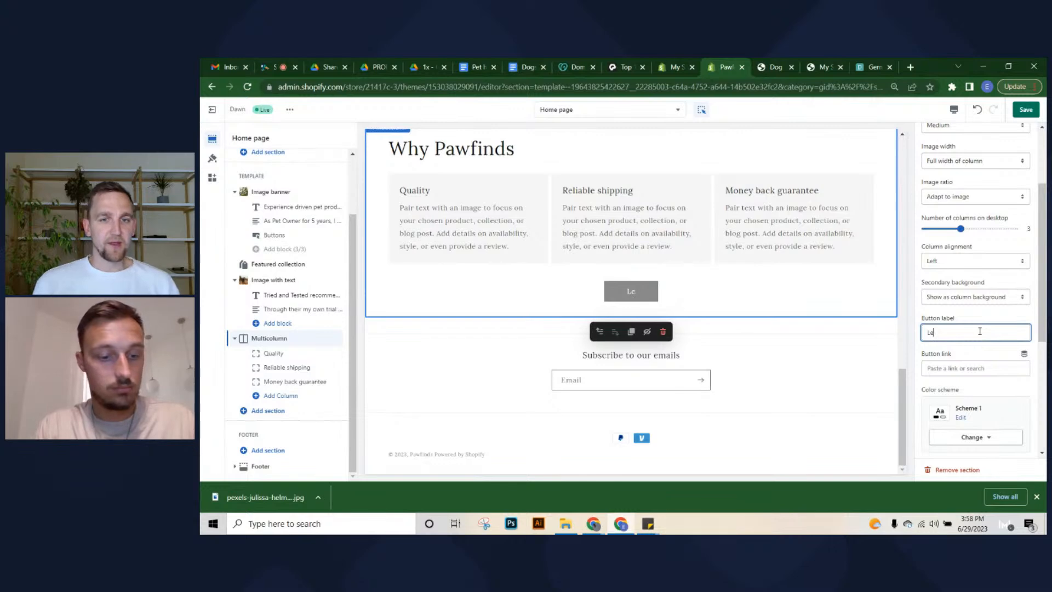
pyautogui.write('arn more')
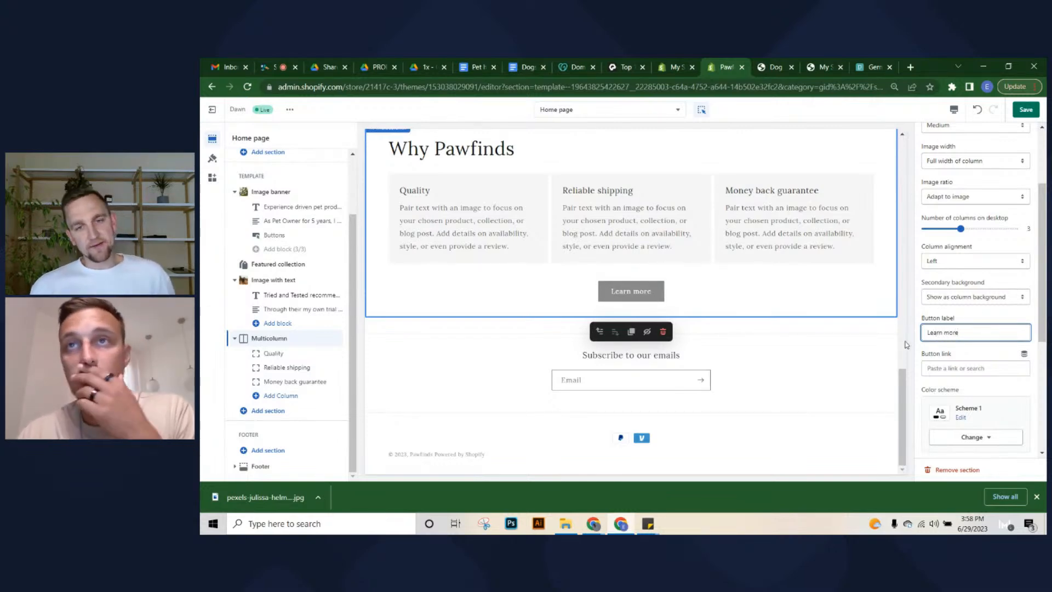
pyautogui.click(961, 317)
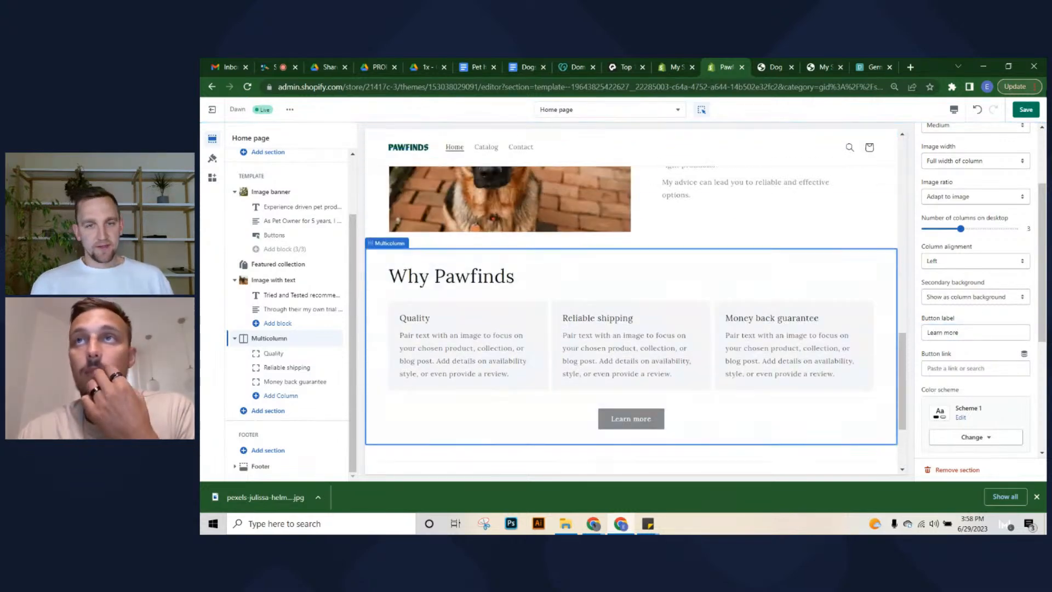
pyautogui.click(1027, 110)
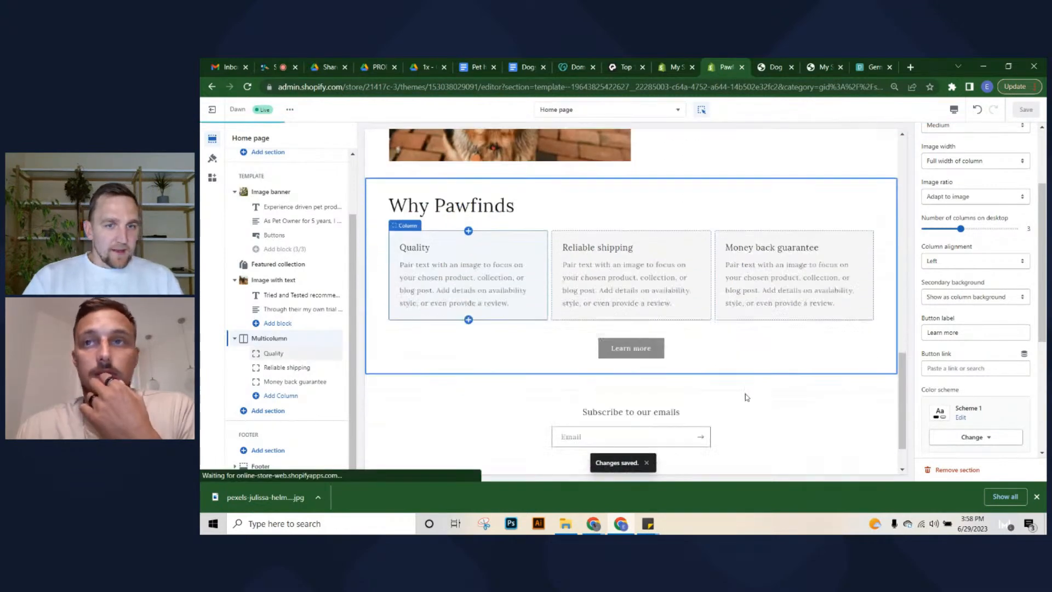
pyautogui.click(1037, 496)
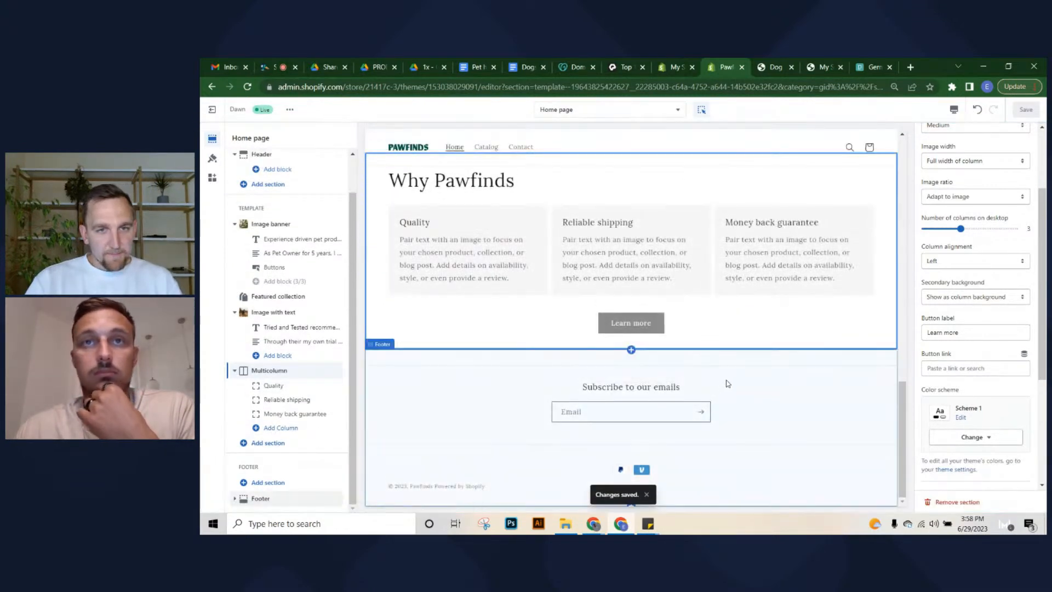
pyautogui.scroll(4, 746, 379)
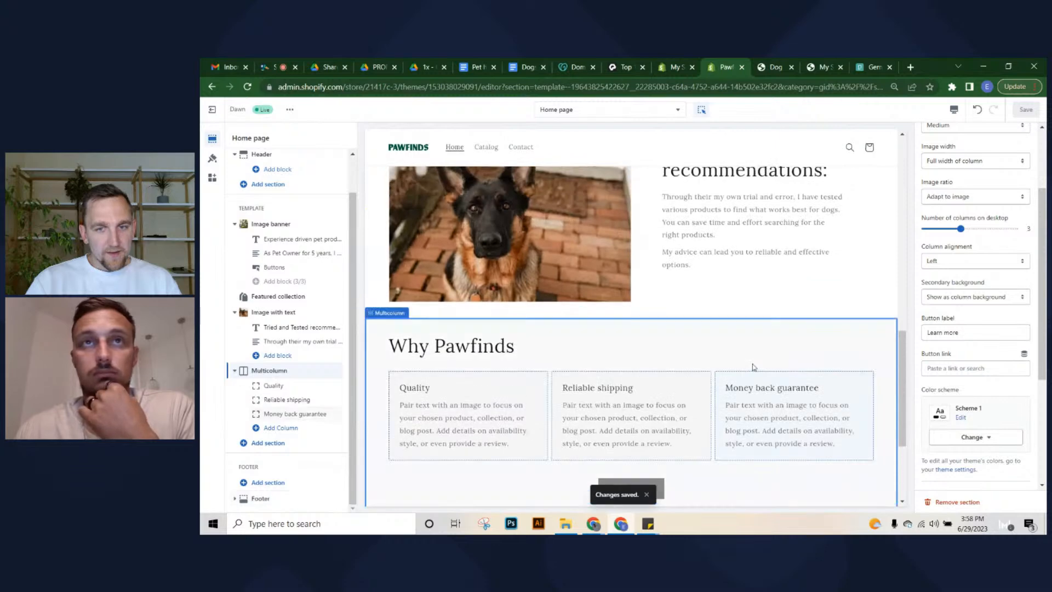
pyautogui.scroll(10, 754, 367)
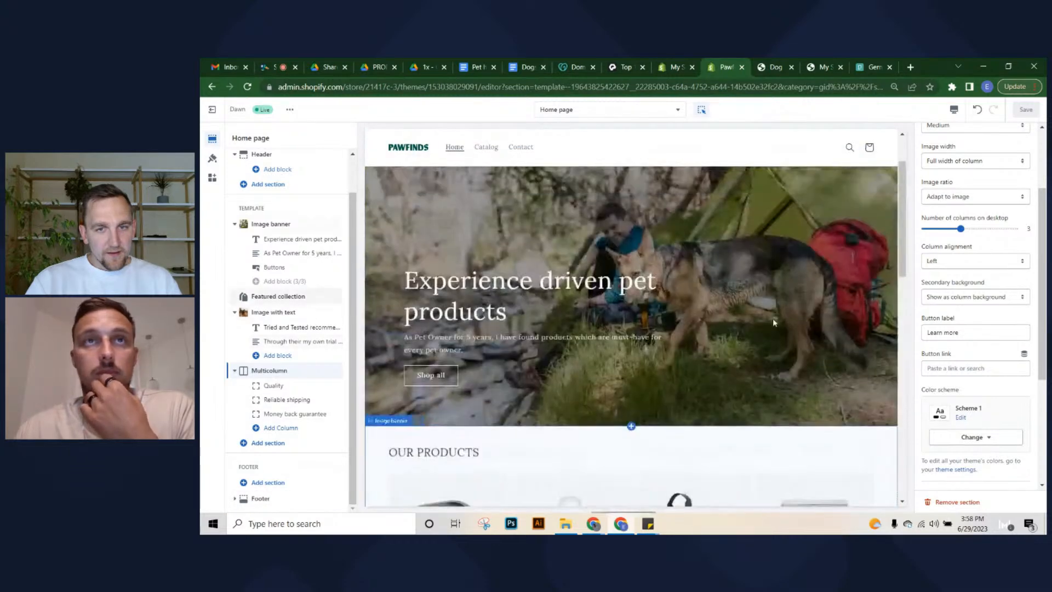
pyautogui.scroll(-12, 601, 308)
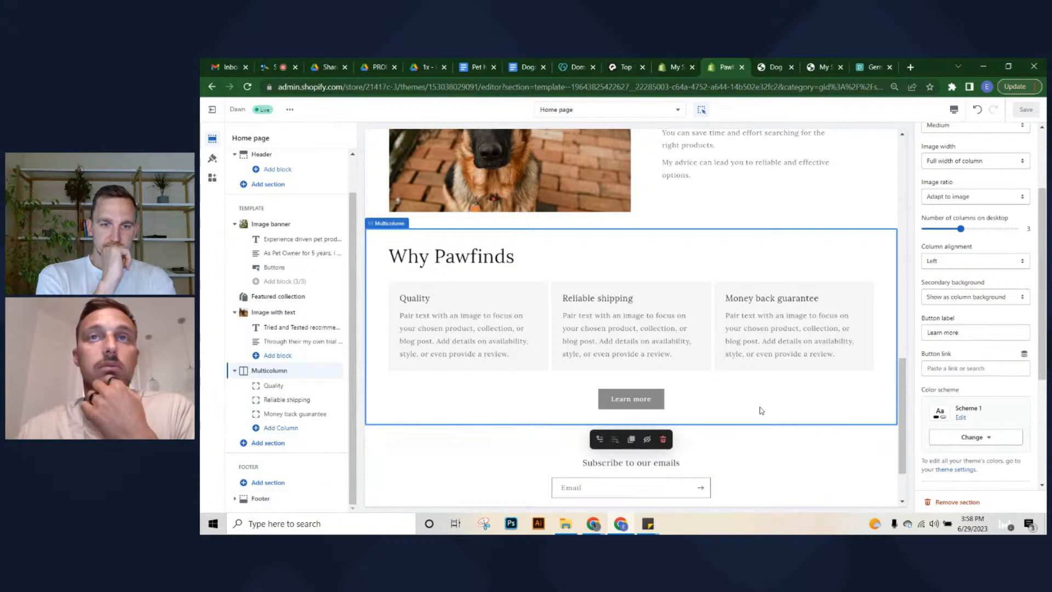
pyautogui.scroll(3, 751, 394)
pyautogui.scroll(4, 741, 380)
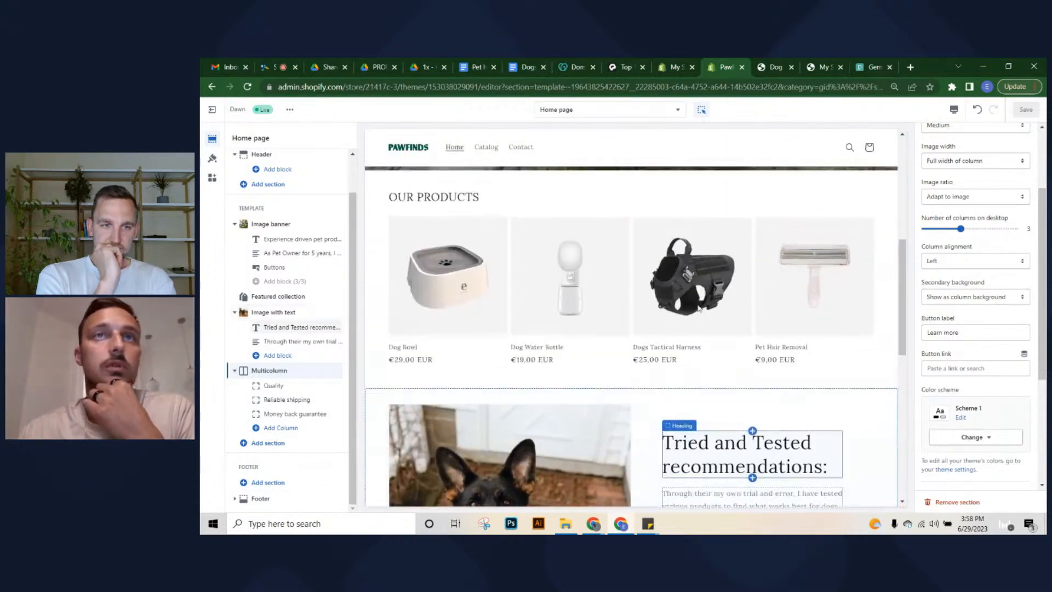
pyautogui.scroll(5, 769, 333)
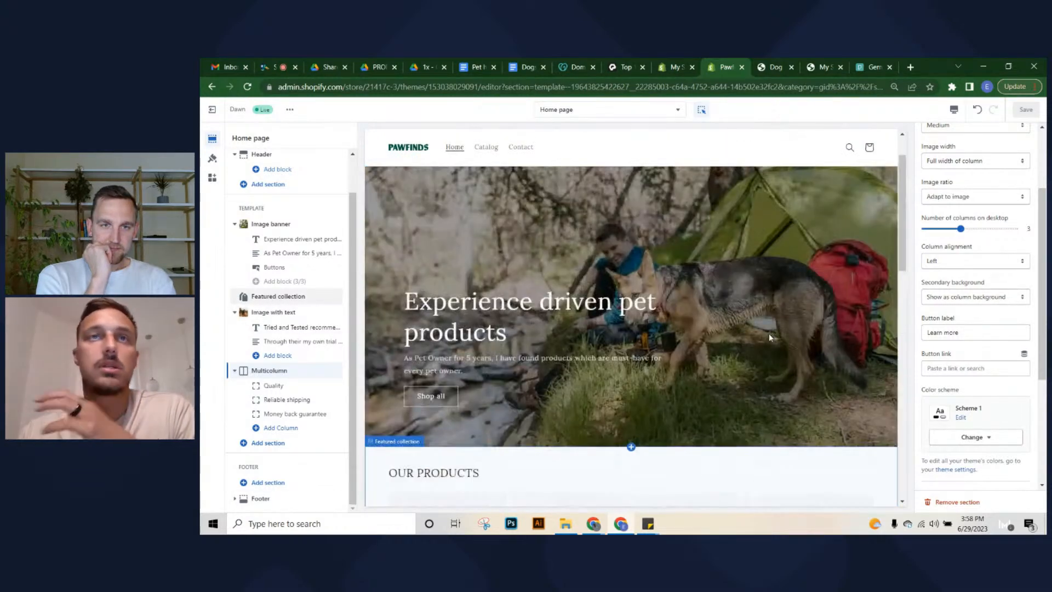
pyautogui.scroll(-15, 769, 333)
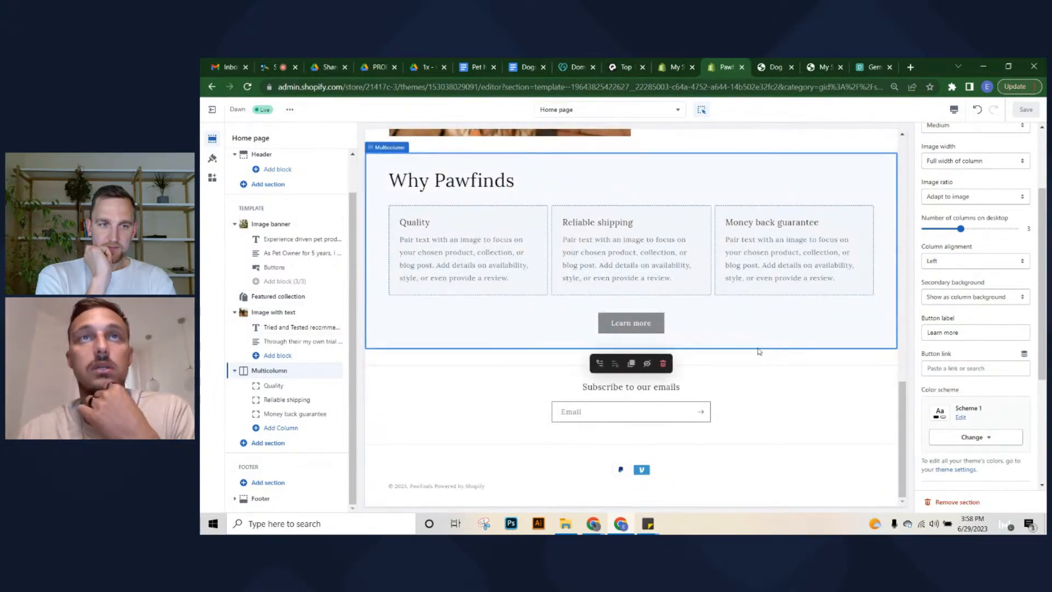
pyautogui.scroll(15, 759, 350)
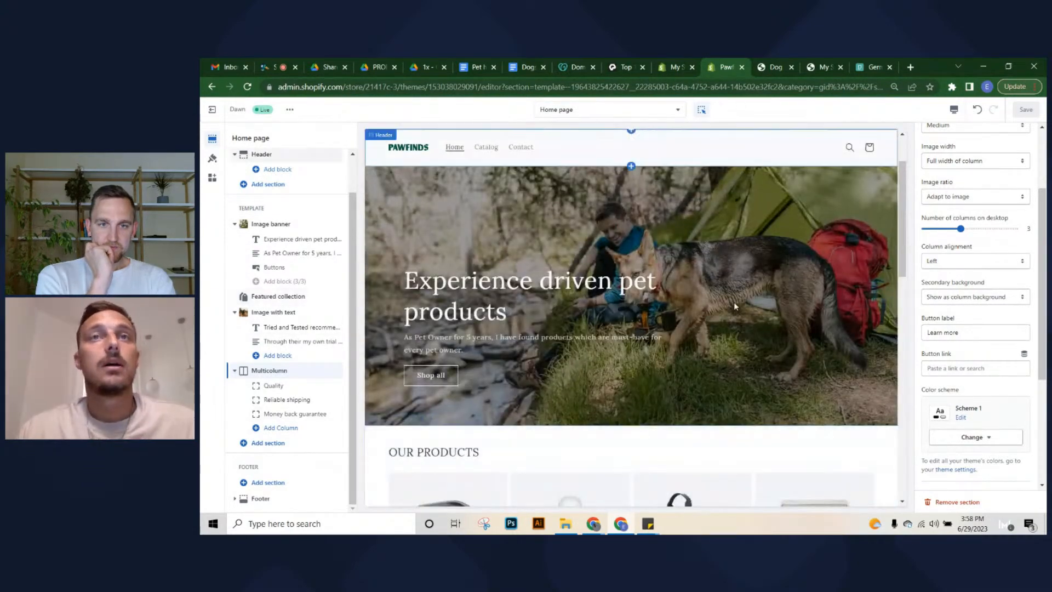
pyautogui.scroll(1, 735, 306)
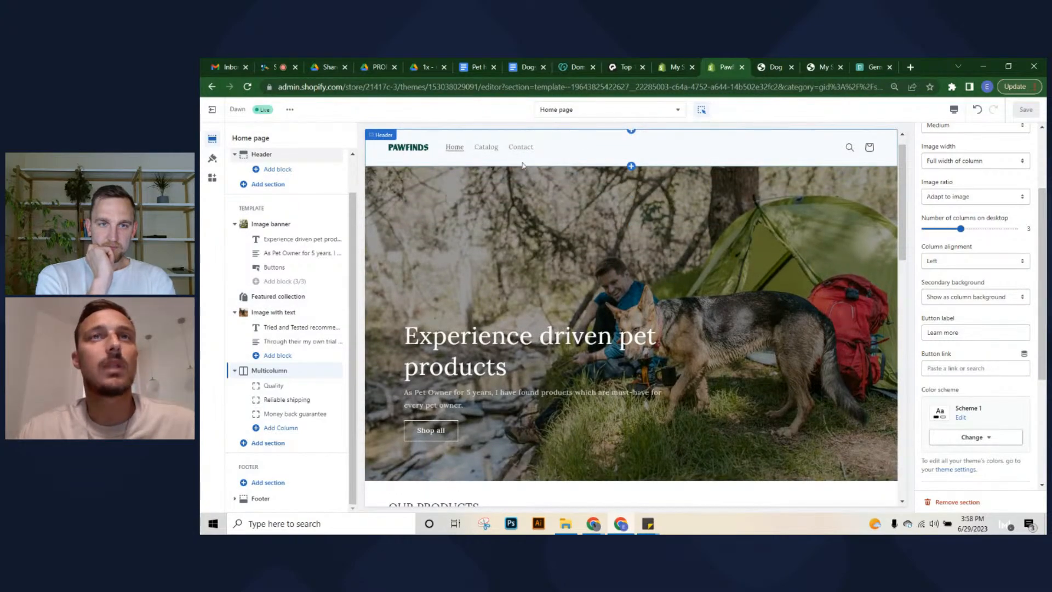
pyautogui.scroll(-15, 761, 377)
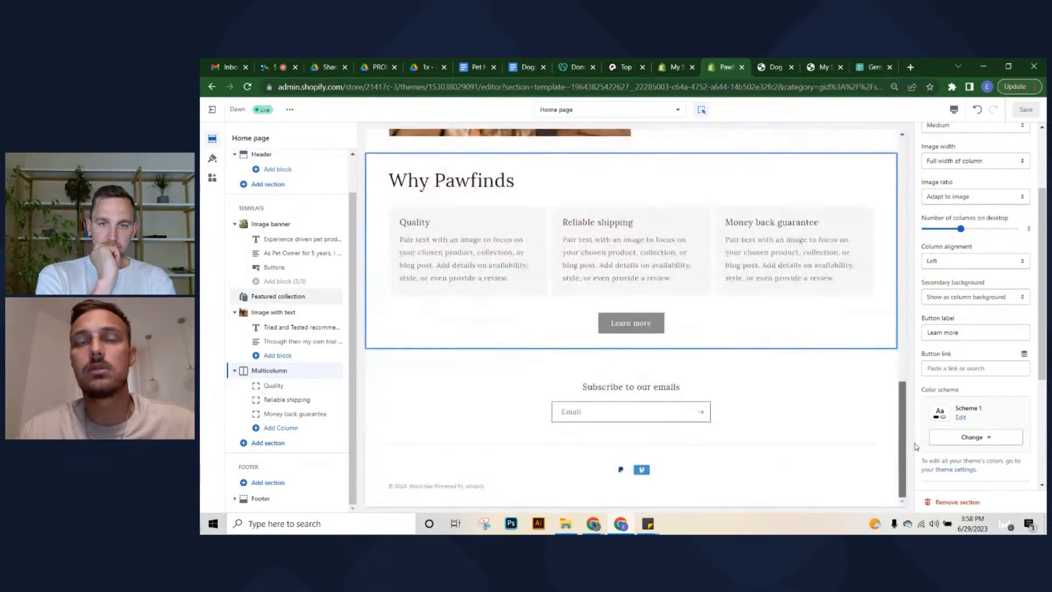
pyautogui.click(675, 65)
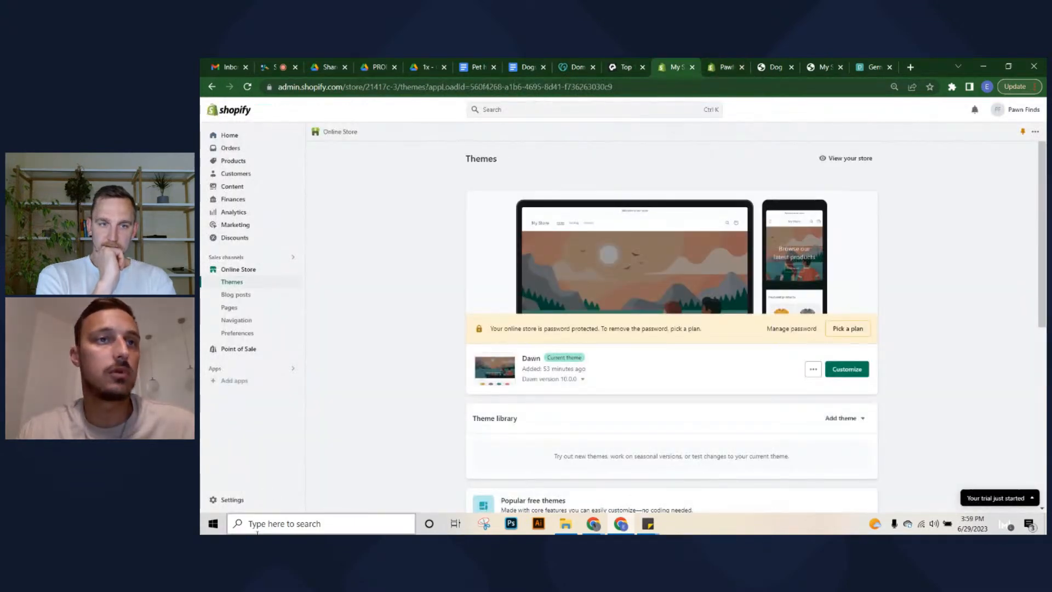
pyautogui.click(229, 500)
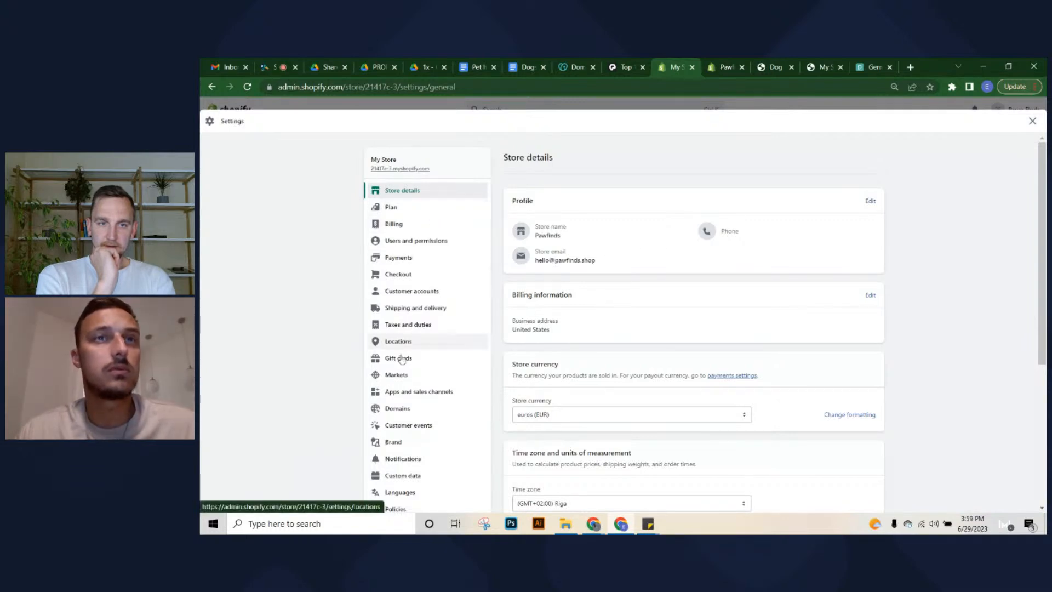
pyautogui.scroll(-2, 463, 419)
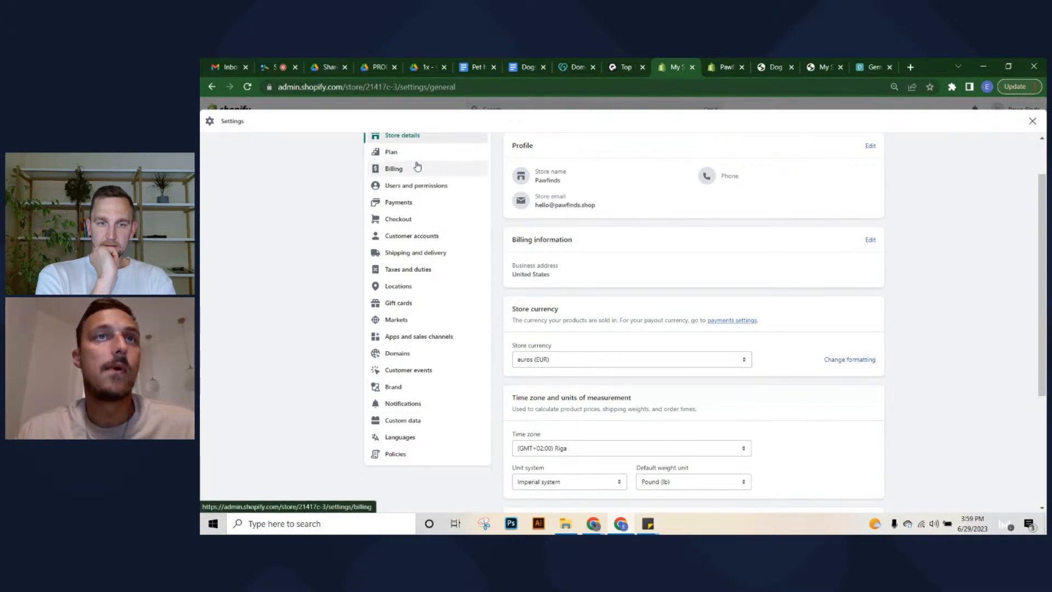
pyautogui.click(398, 453)
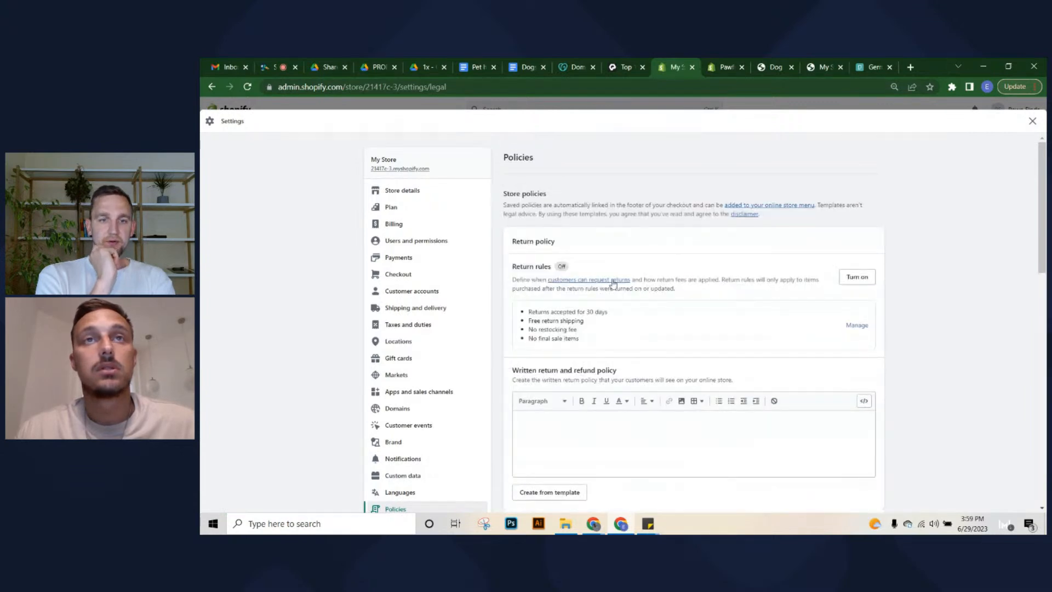
pyautogui.scroll(-1, 537, 322)
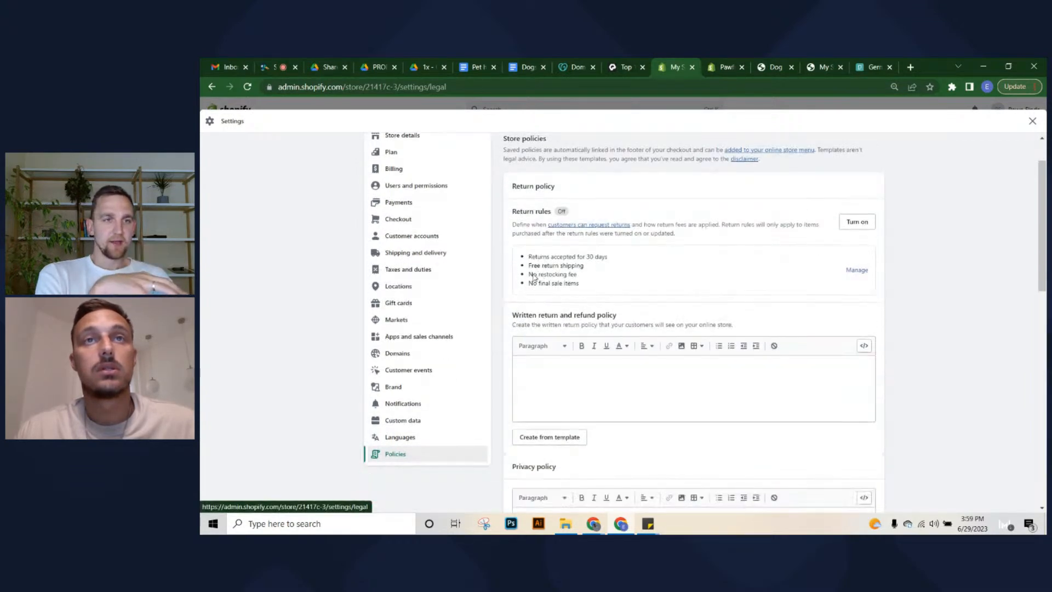
pyautogui.scroll(-1, 603, 374)
pyautogui.scroll(-4, 603, 374)
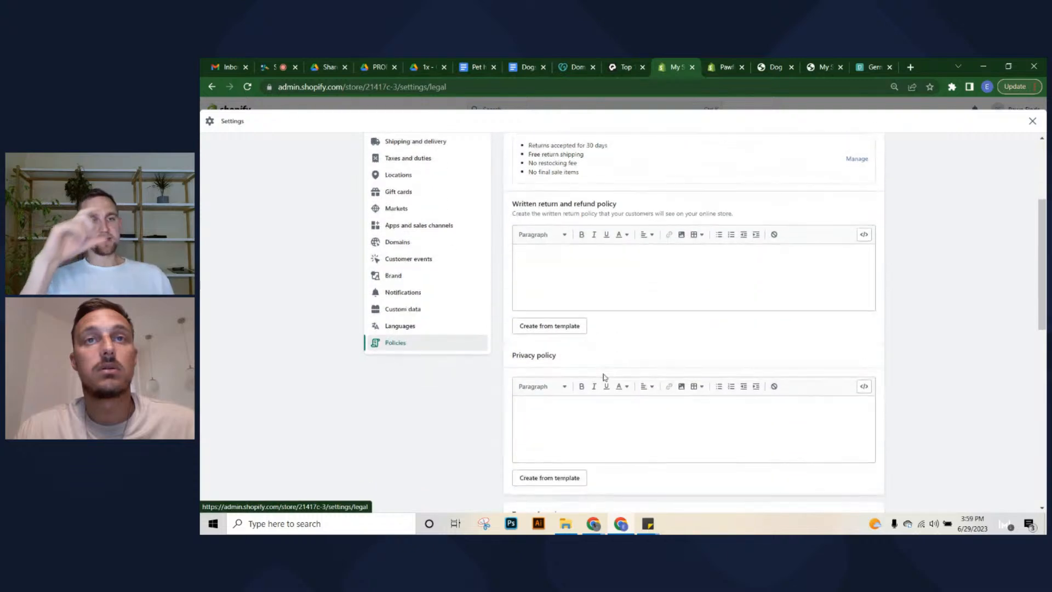
pyautogui.scroll(2, 553, 376)
pyautogui.scroll(1, 553, 376)
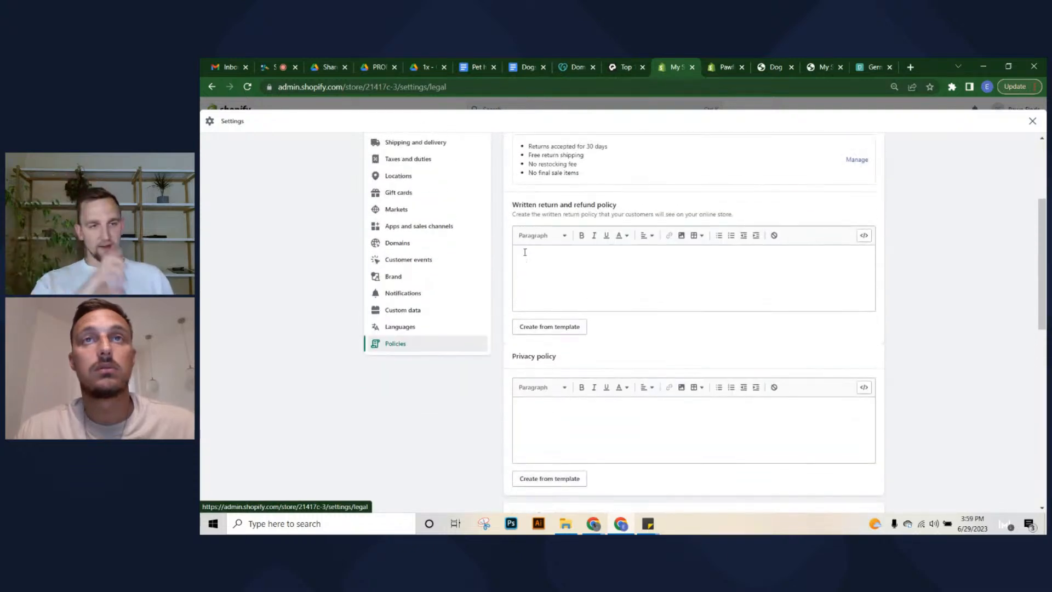
pyautogui.click(724, 67)
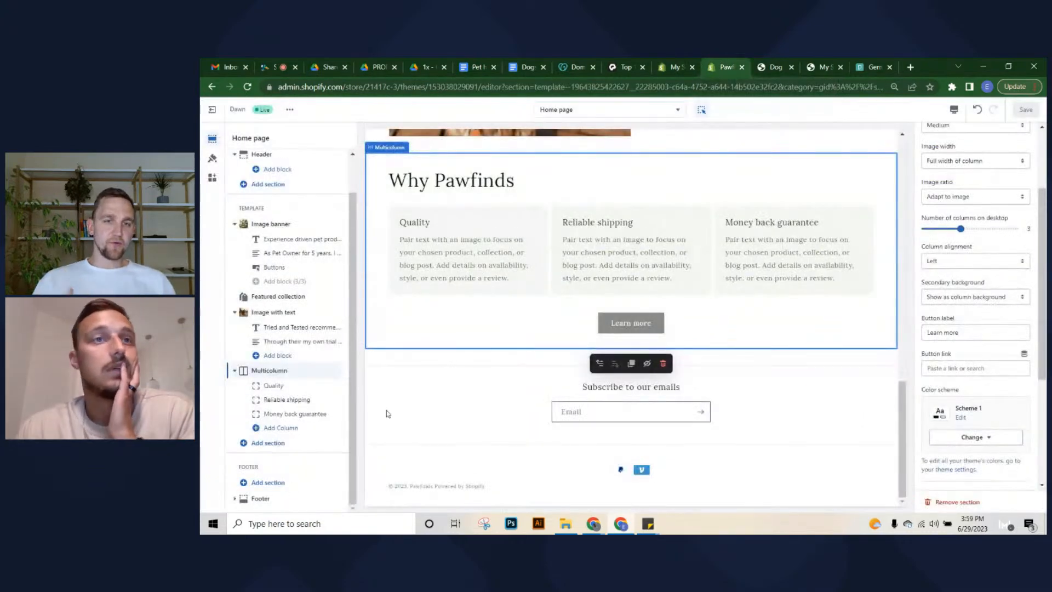
# Select the Footer section and scroll down through its settings
pyautogui.click(258, 498)
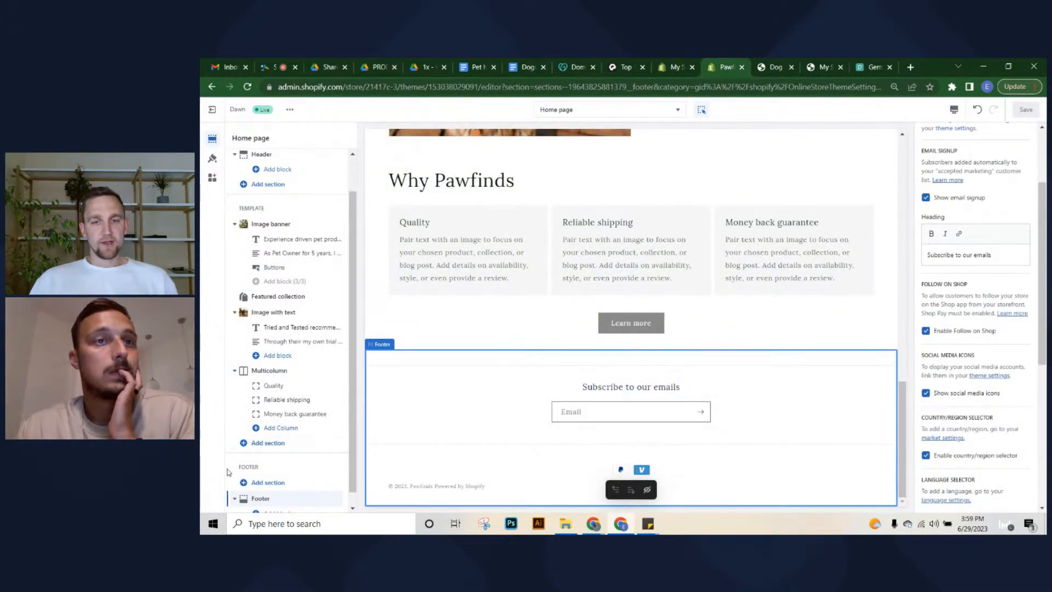
pyautogui.scroll(-1, 268, 429)
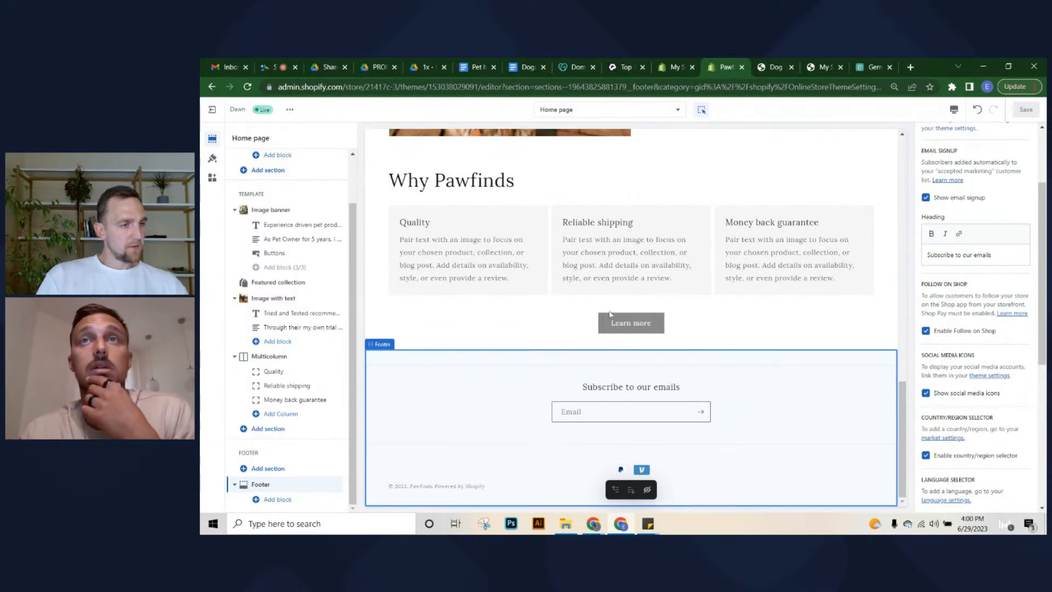
# Scroll through the blank return, privacy and terms of service policy fields, then open a new browser tab
pyautogui.click(678, 67)
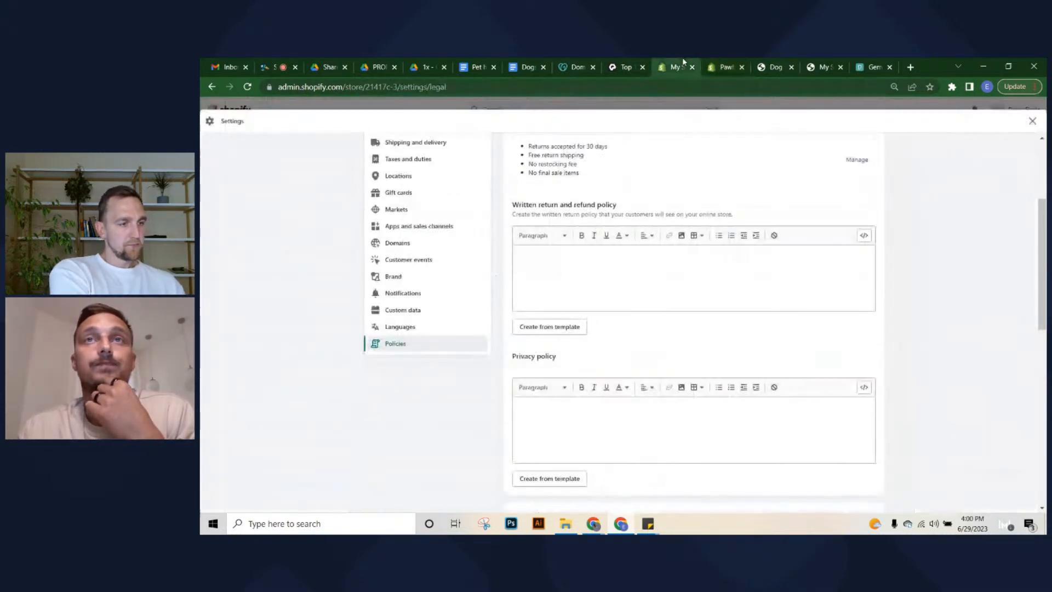
pyautogui.scroll(-1, 538, 436)
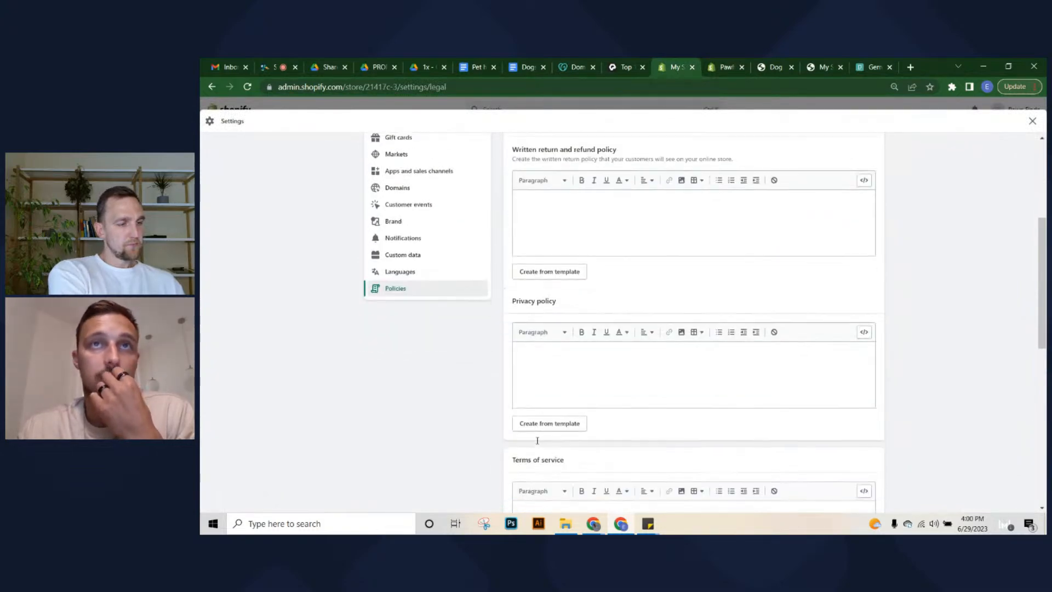
pyautogui.scroll(-1, 523, 323)
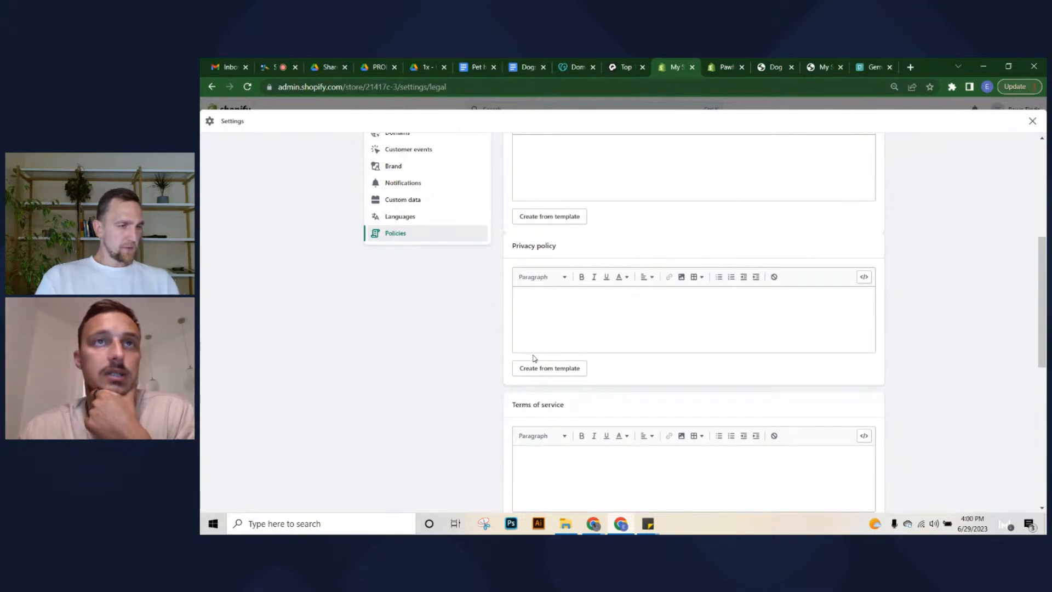
pyautogui.scroll(-1, 535, 359)
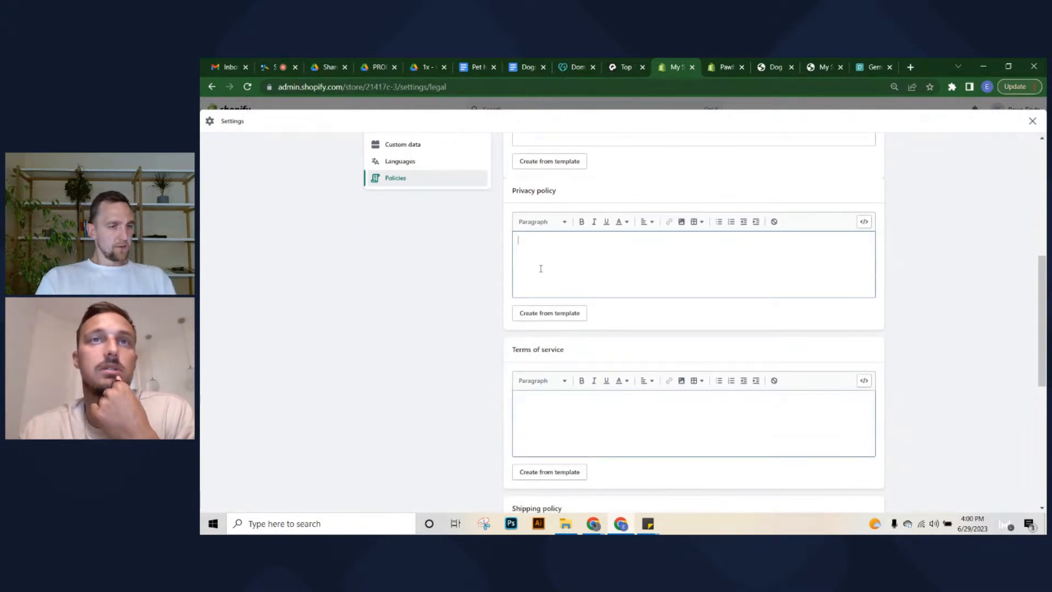
pyautogui.scroll(-1, 535, 303)
pyautogui.scroll(-3, 535, 303)
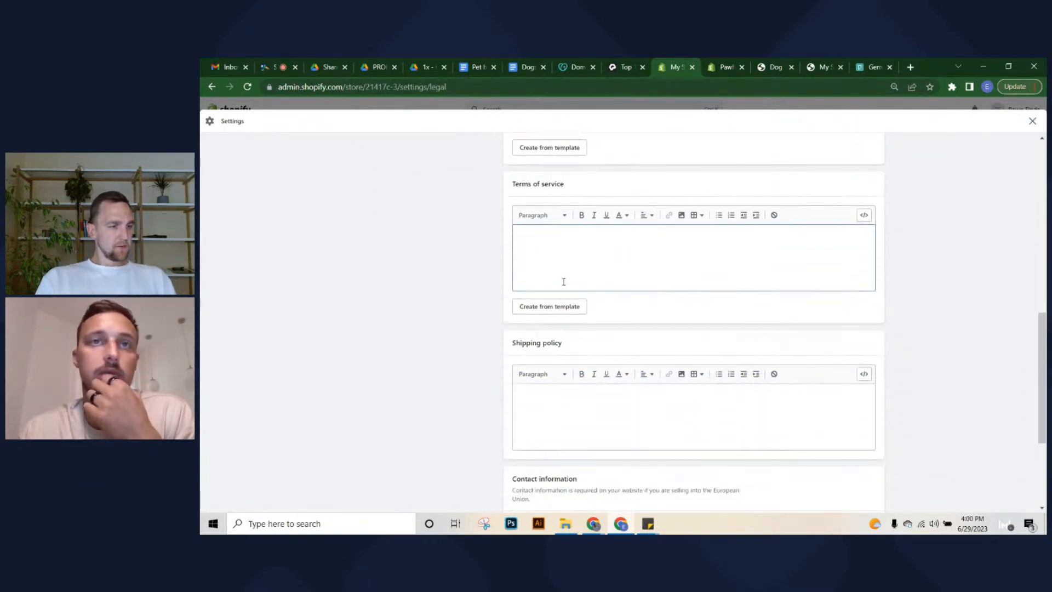
pyautogui.scroll(-2, 551, 291)
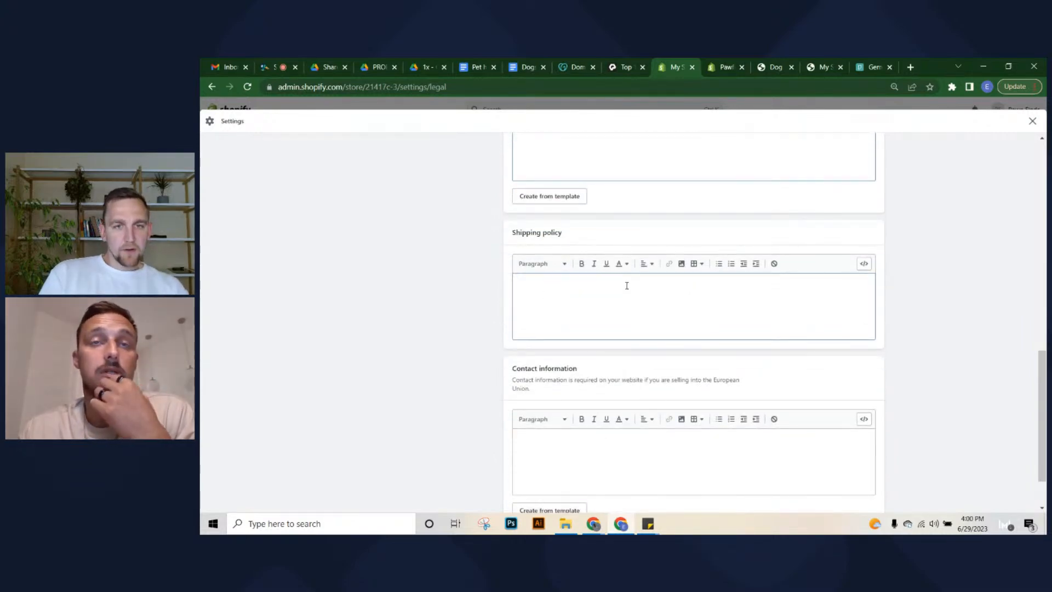
pyautogui.scroll(-1, 627, 285)
pyautogui.scroll(3, 550, 388)
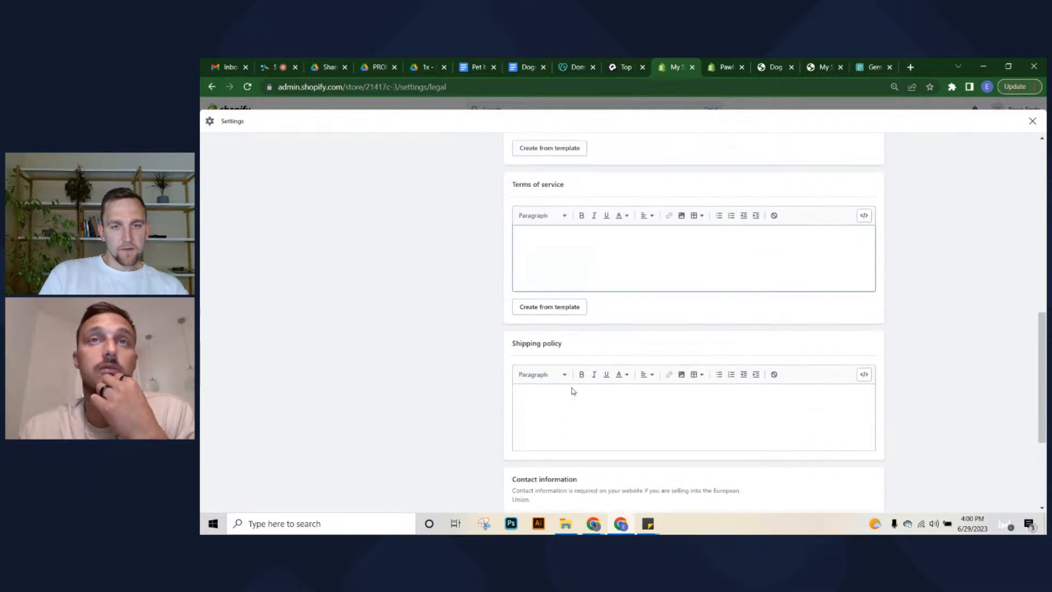
pyautogui.scroll(5, 573, 391)
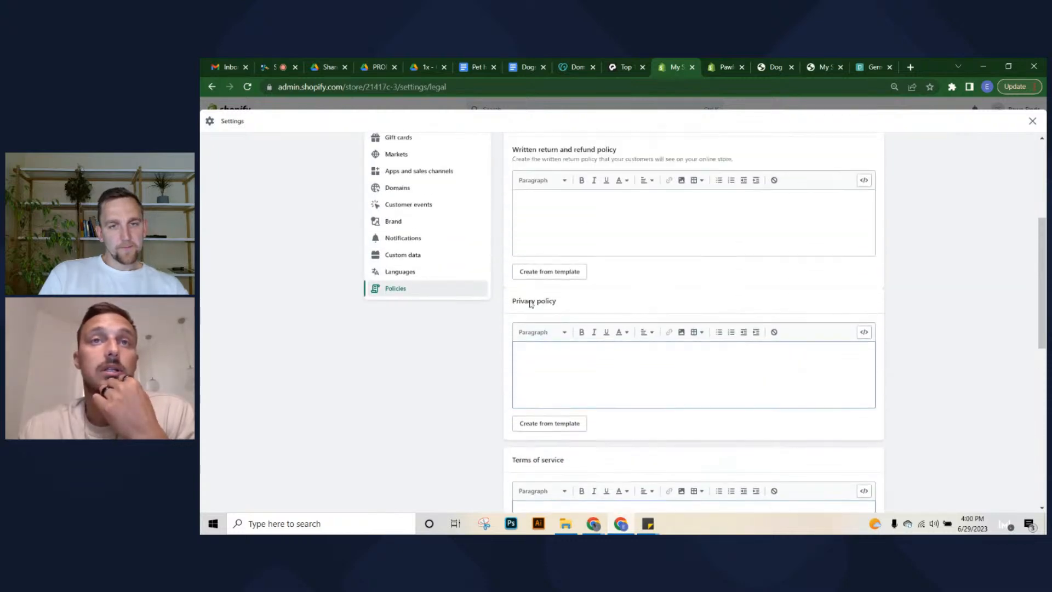
pyautogui.scroll(-2, 531, 296)
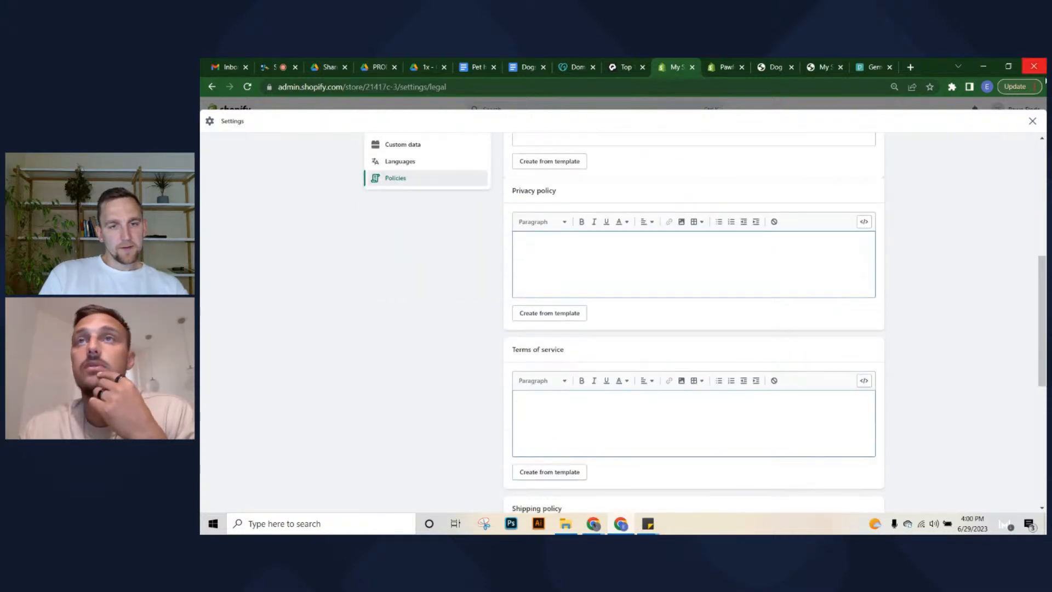
pyautogui.click(911, 67)
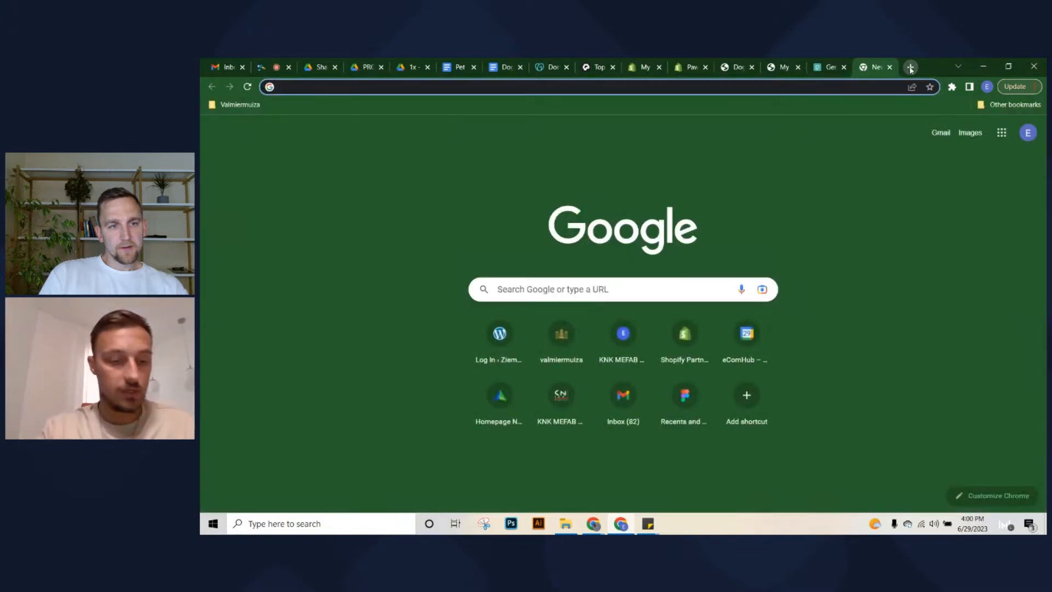
# Search Google for 'shopify terms and conditions generator' and open Shopify's Reliable Terms of Service Generator result
pyautogui.write('shopify terms')
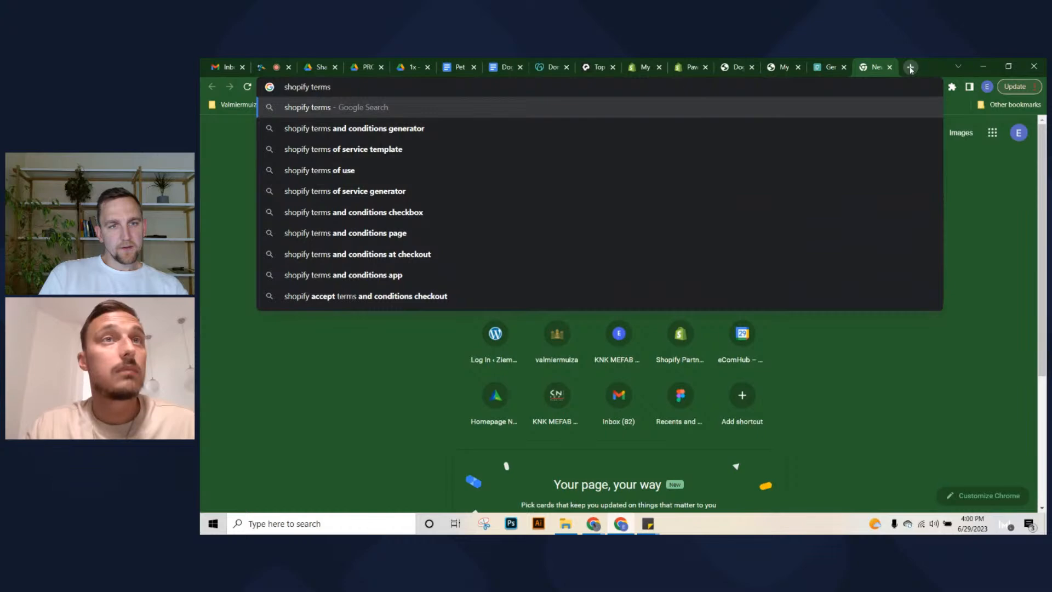
pyautogui.press('Down')
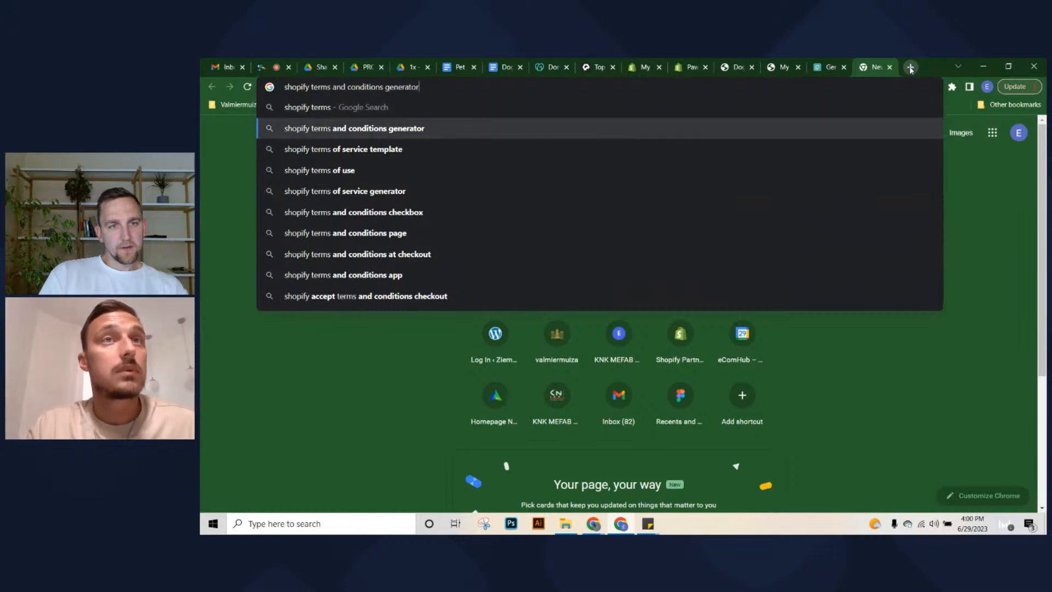
pyautogui.press('Return')
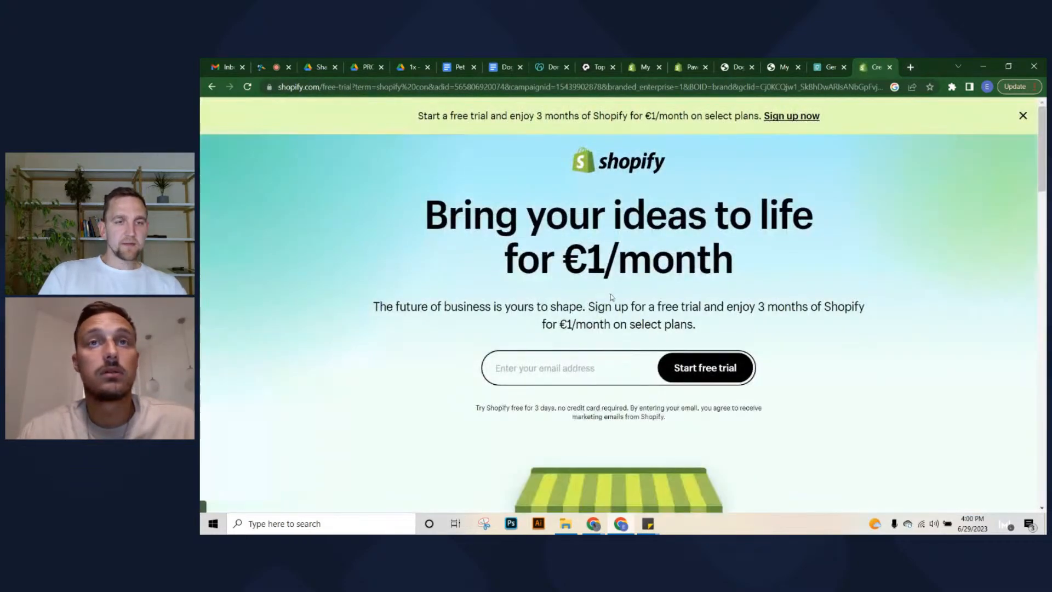
pyautogui.click(1023, 117)
pyautogui.scroll(-15, 957, 206)
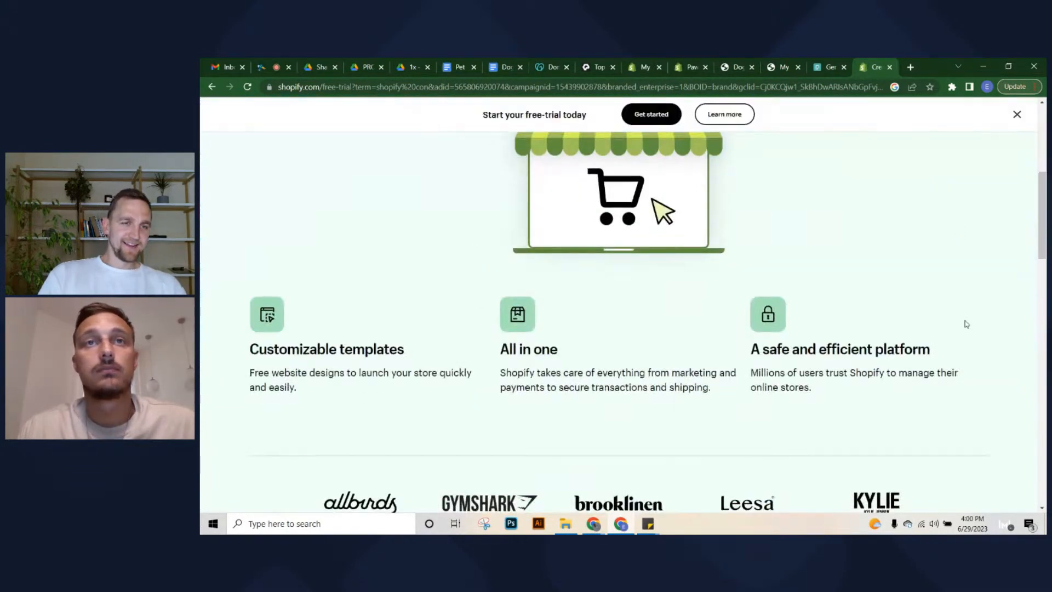
pyautogui.scroll(-4, 907, 170)
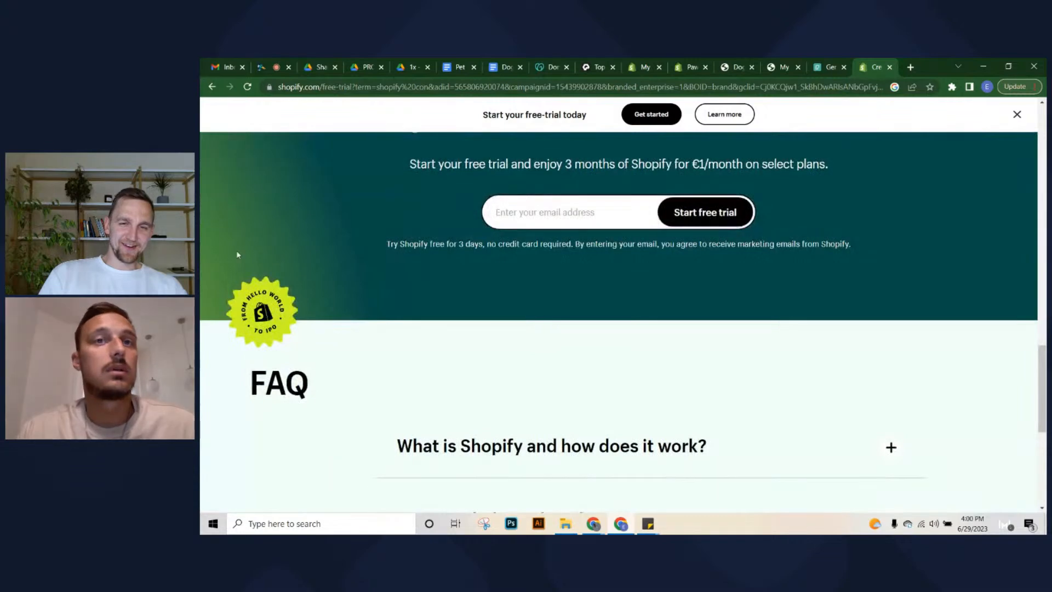
pyautogui.scroll(-1, 236, 250)
pyautogui.click(212, 84)
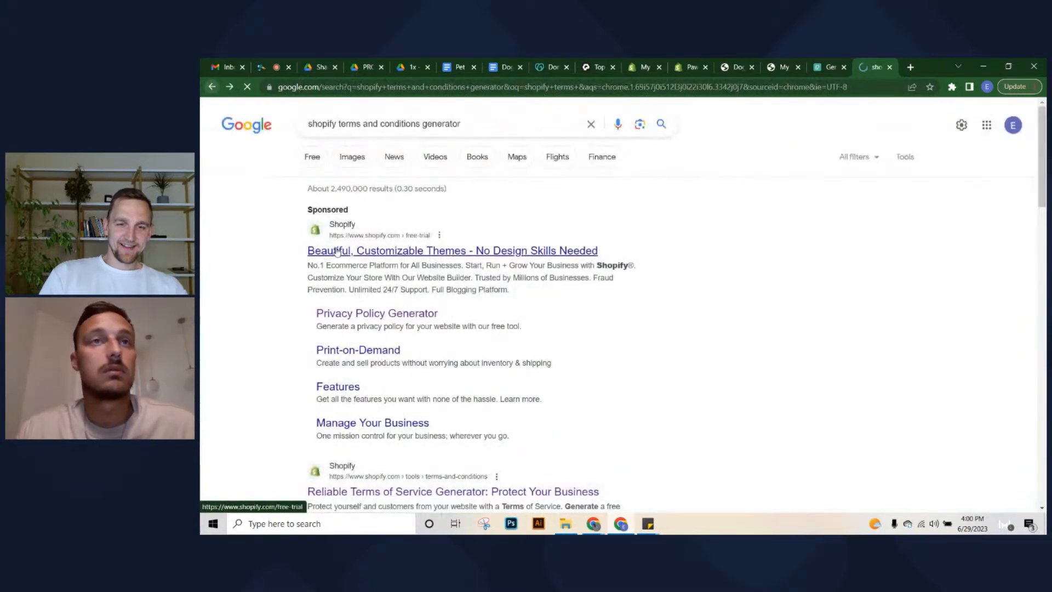
pyautogui.scroll(-2, 321, 253)
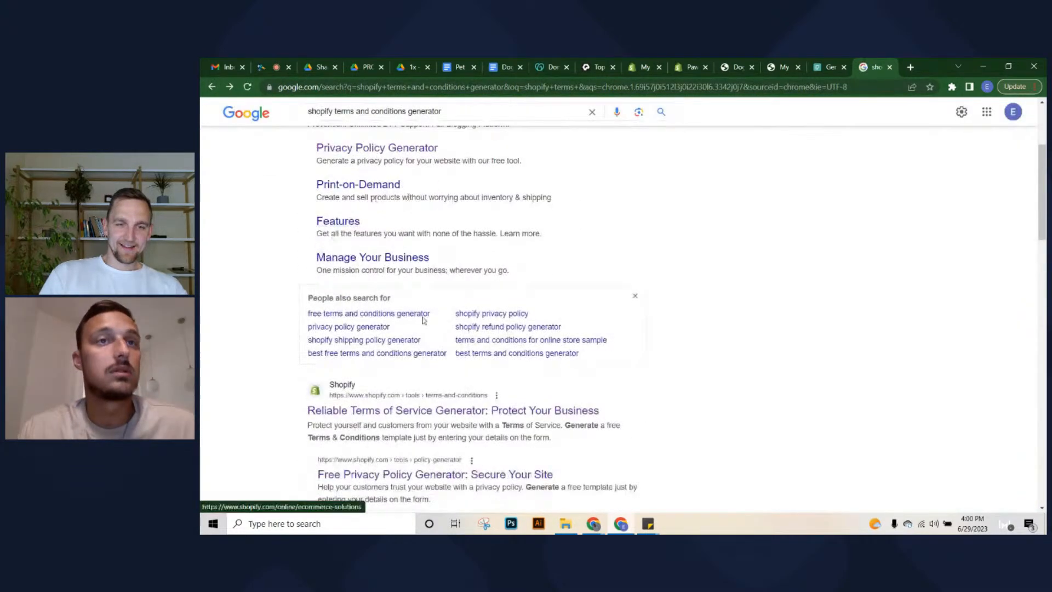
pyautogui.middleClick(401, 410)
pyautogui.click(891, 62)
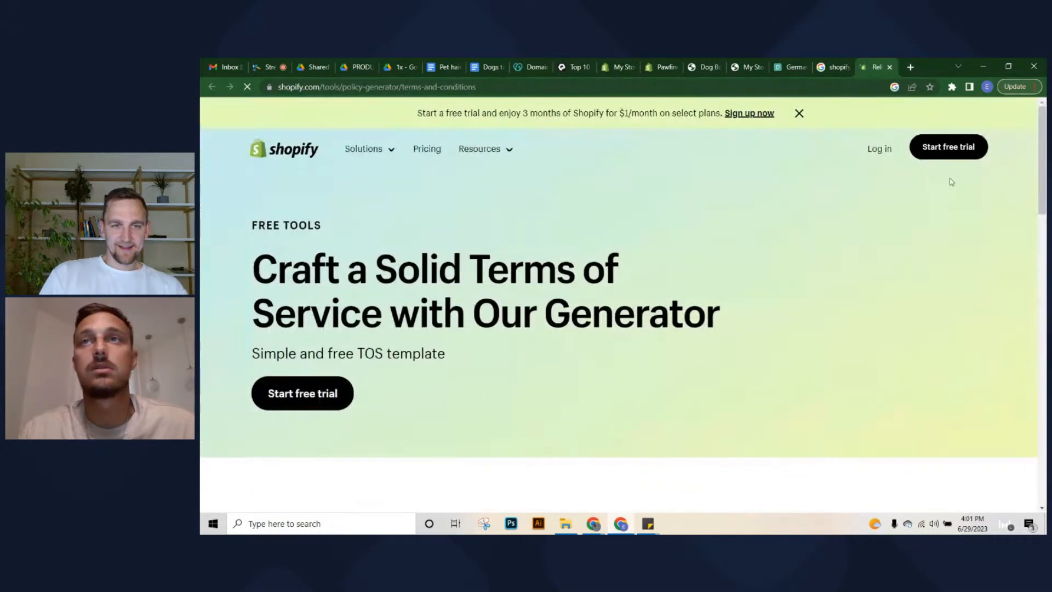
# Enter the company name Pawfinds and the store's e-mail address in the generator form
pyautogui.click(799, 115)
pyautogui.scroll(-5, 483, 278)
pyautogui.scroll(-8, 483, 278)
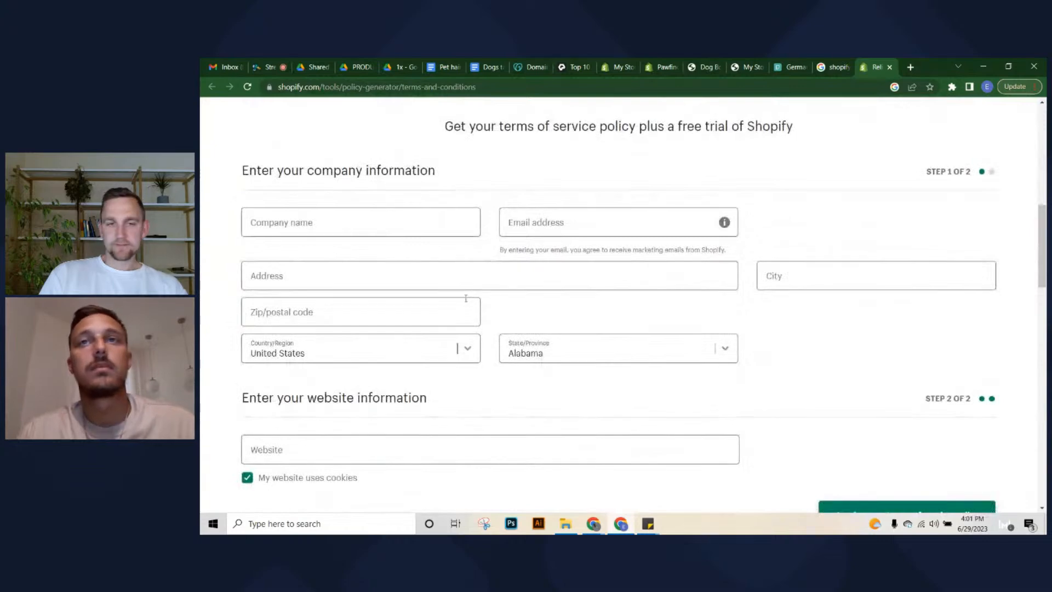
pyautogui.scroll(3, 463, 312)
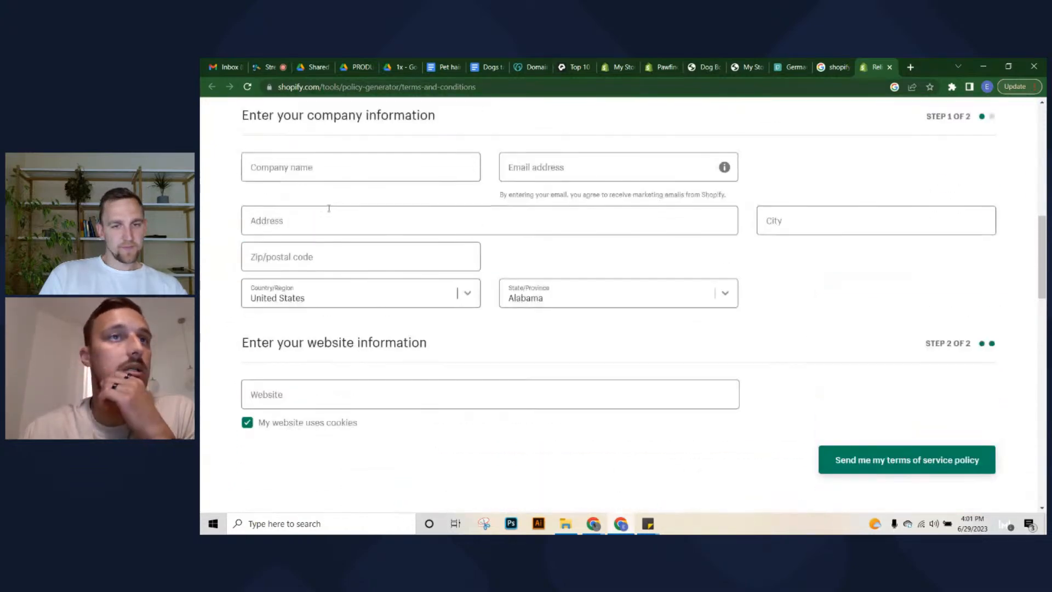
pyautogui.click(355, 174)
pyautogui.write('Paw')
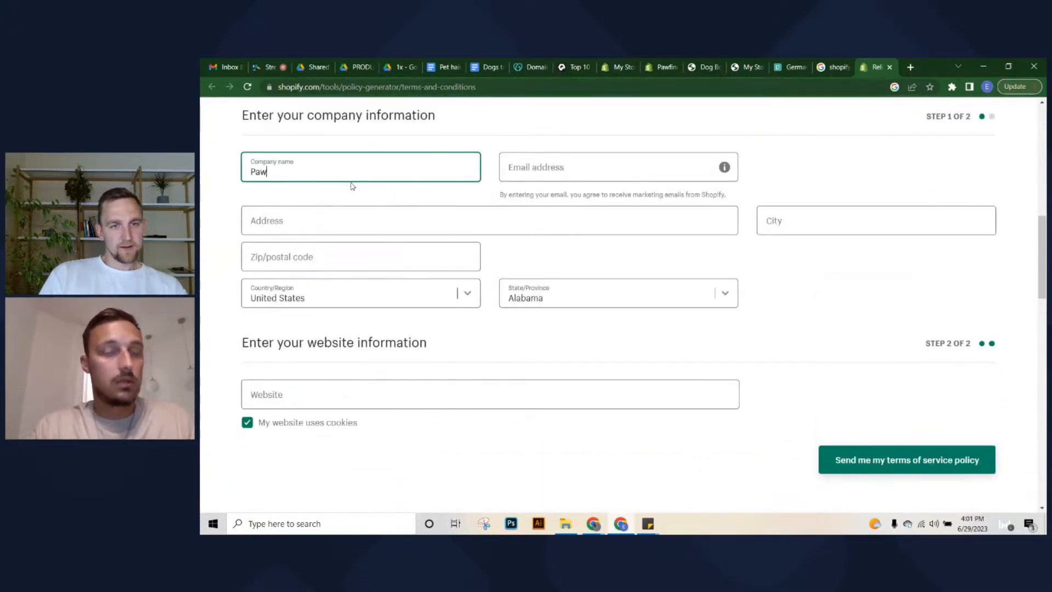
pyautogui.write('finds')
pyautogui.press('Tab')
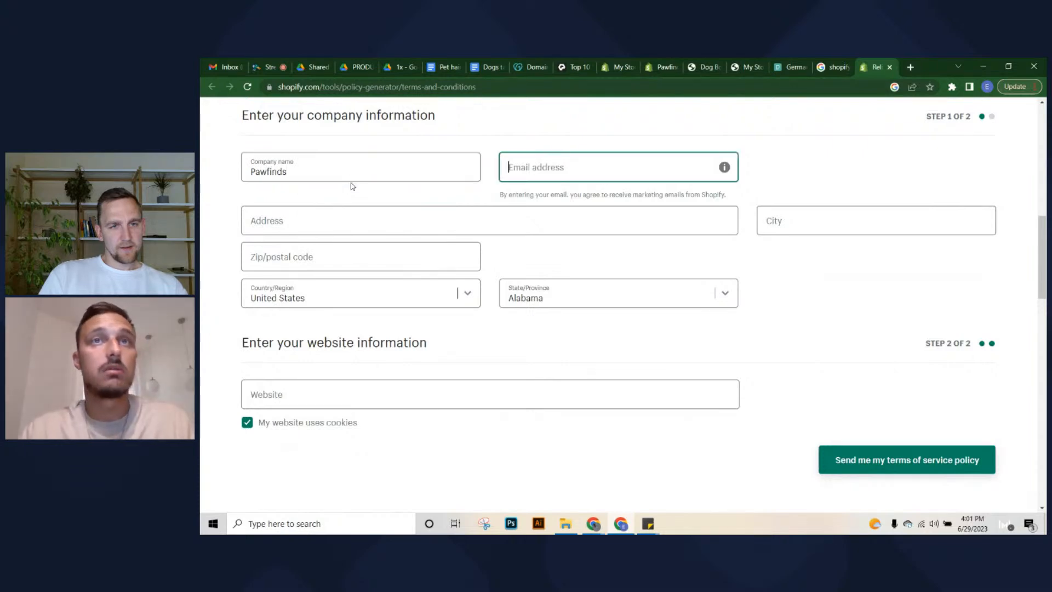
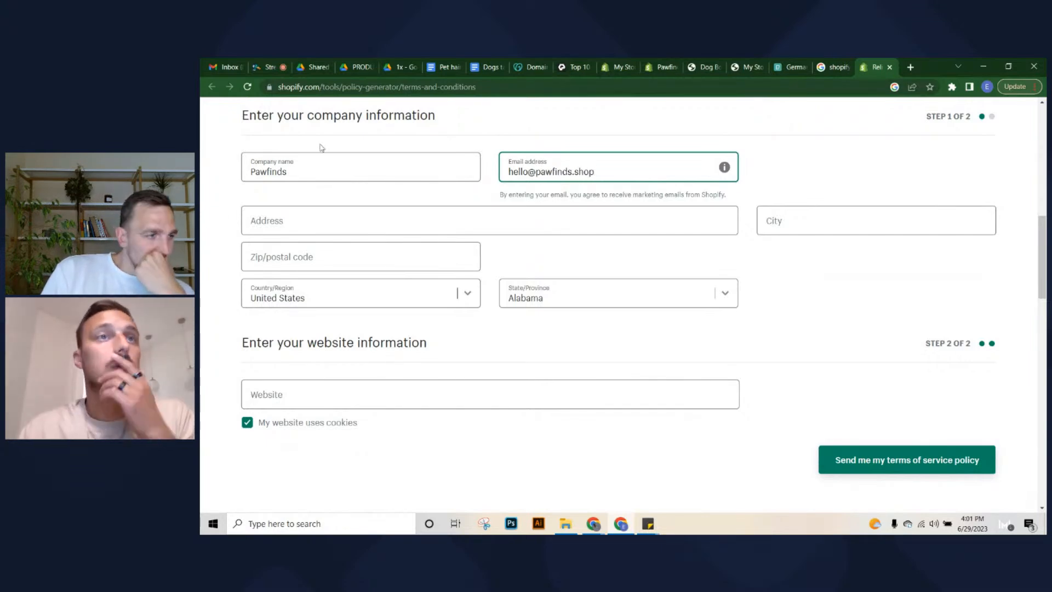
# Fill in the business address from a saved autofill entry
pyautogui.click(349, 213)
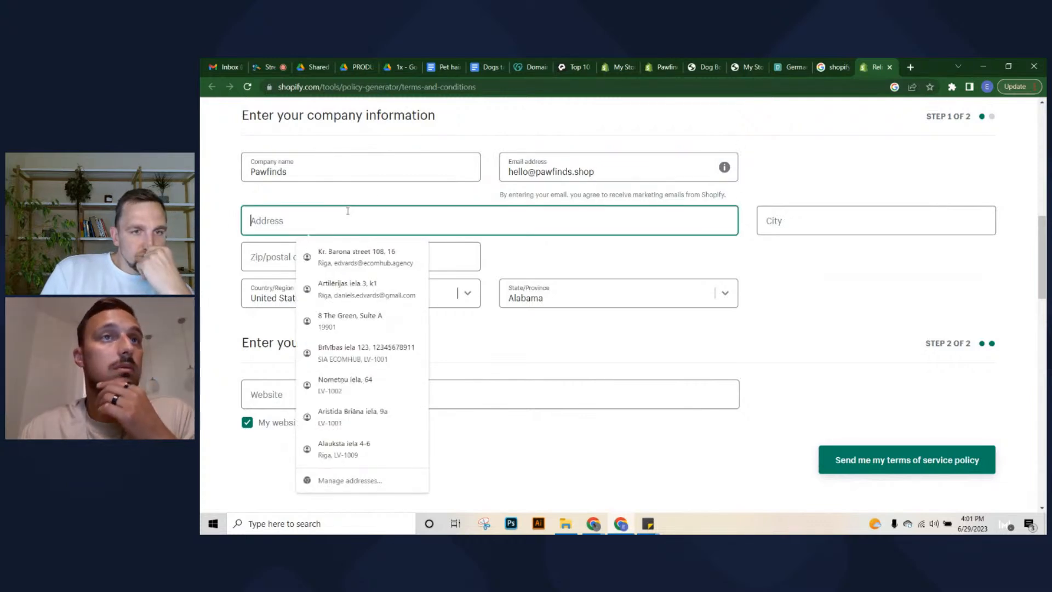
pyautogui.click(266, 196)
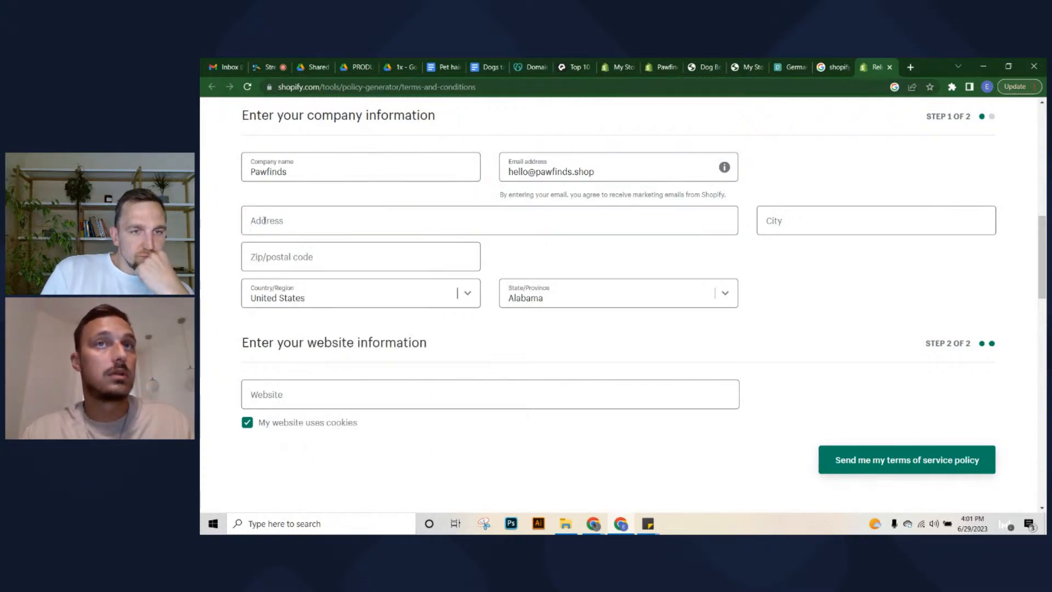
pyautogui.click(477, 214)
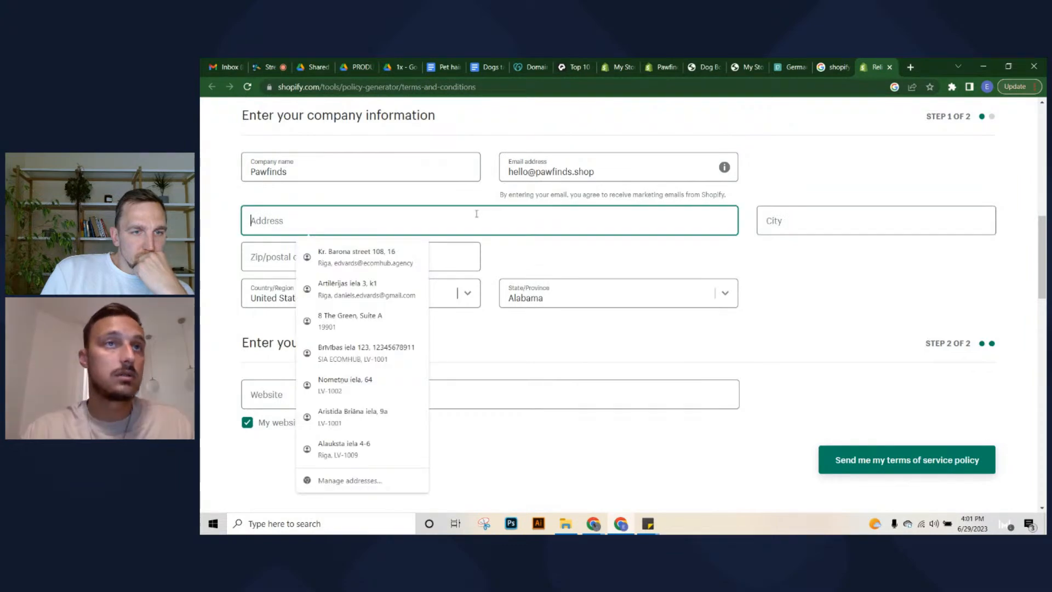
pyautogui.click(430, 201)
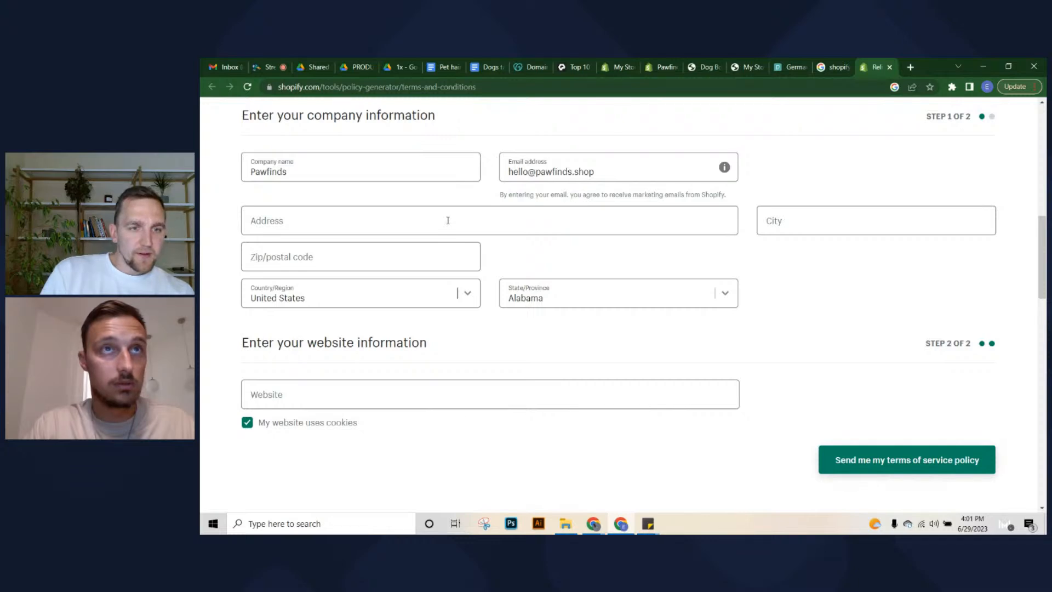
pyautogui.click(448, 220)
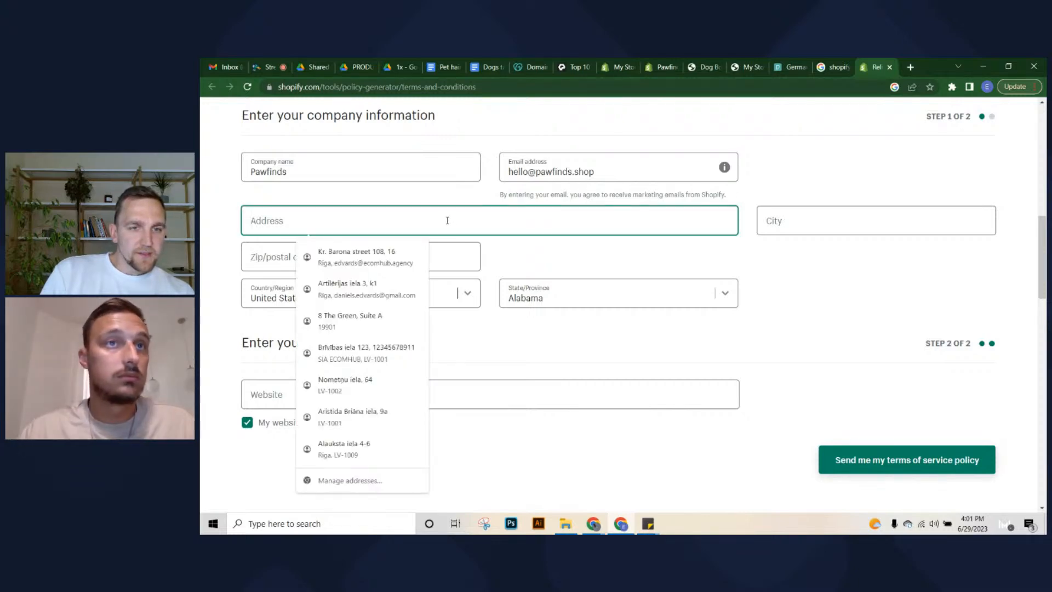
pyautogui.click(343, 319)
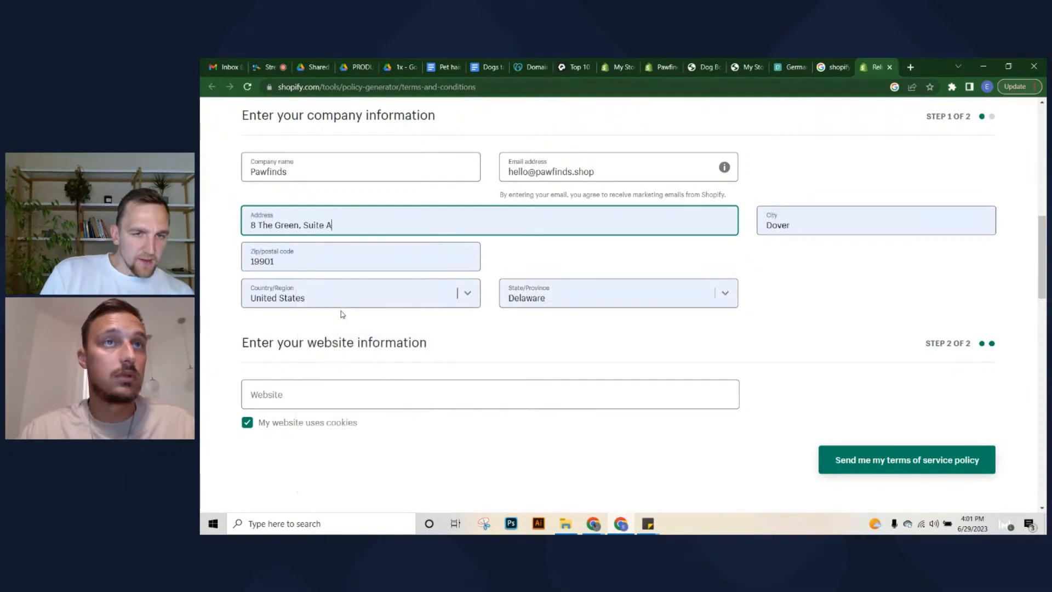
pyautogui.click(314, 401)
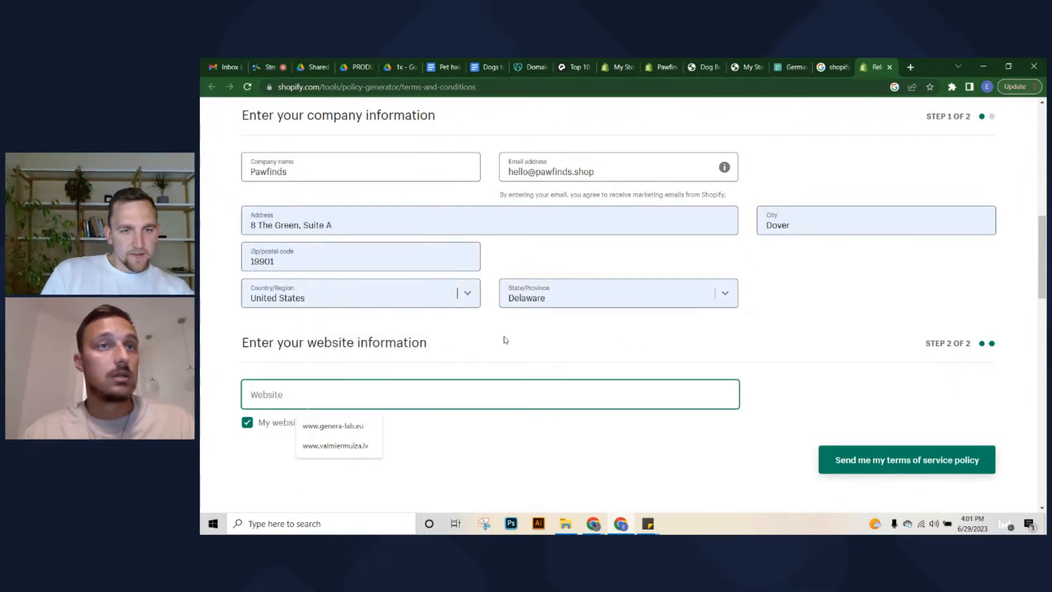
pyautogui.click(474, 358)
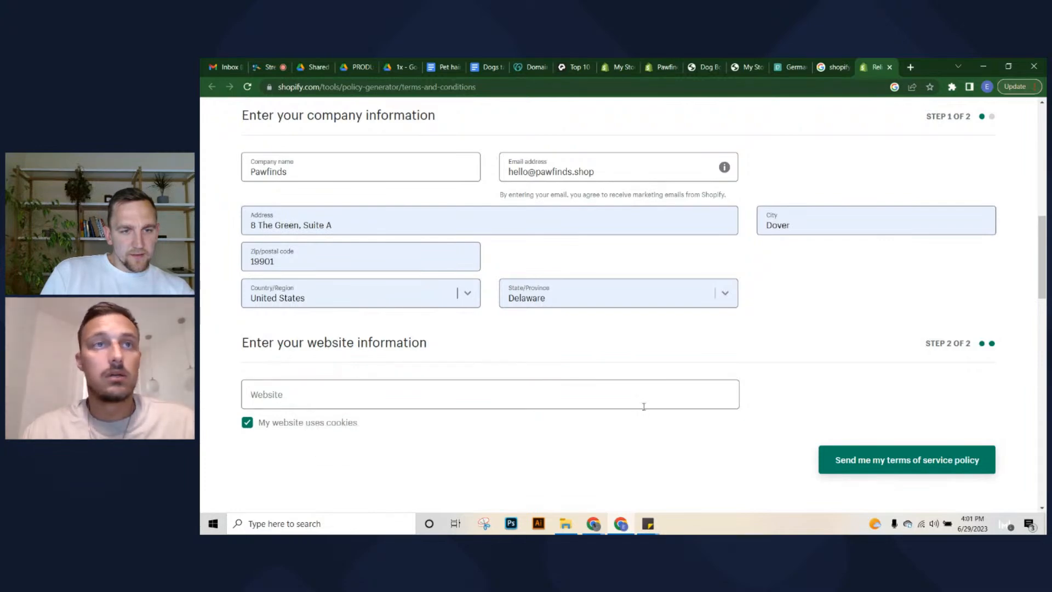
pyautogui.click(660, 67)
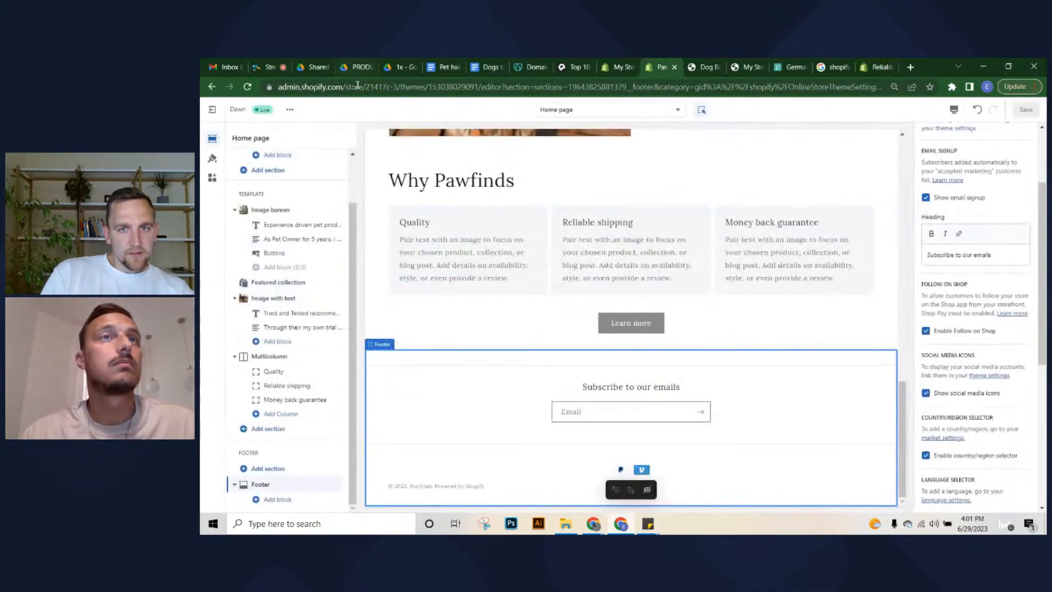
pyautogui.click(630, 66)
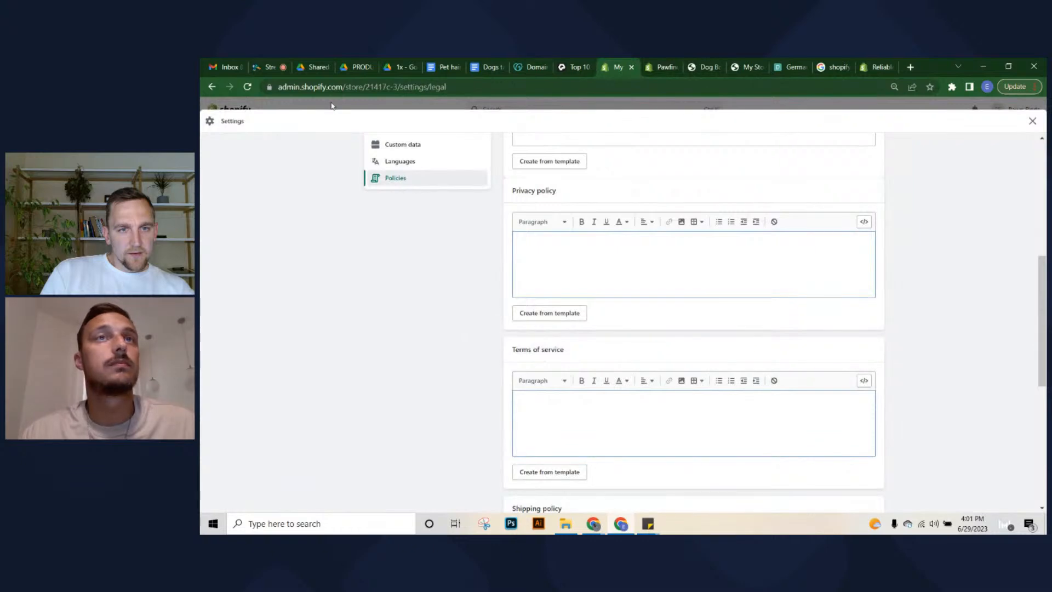
pyautogui.click(881, 64)
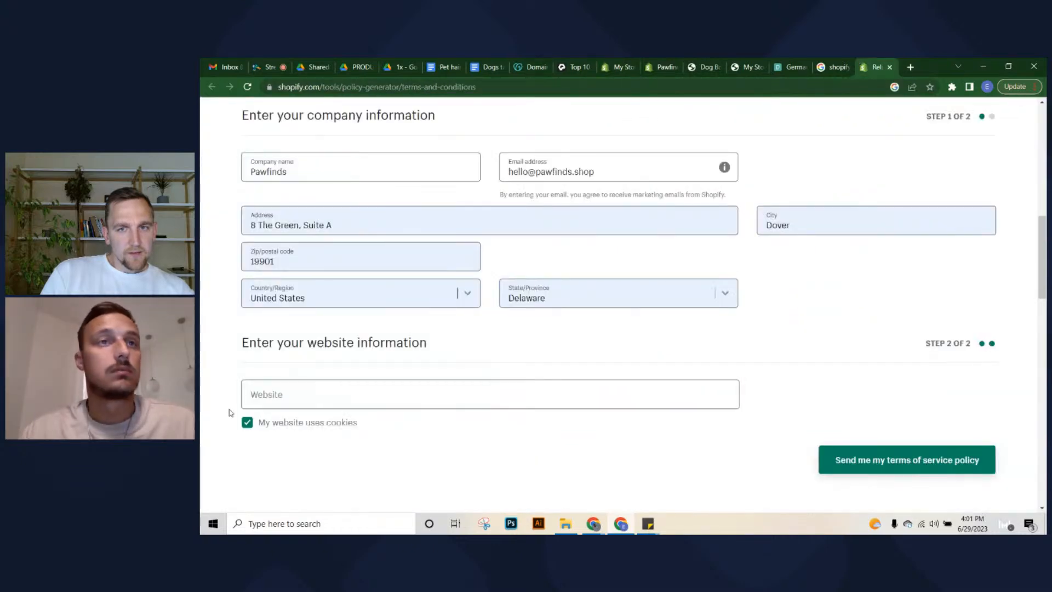
pyautogui.click(286, 395)
pyautogui.write('ww')
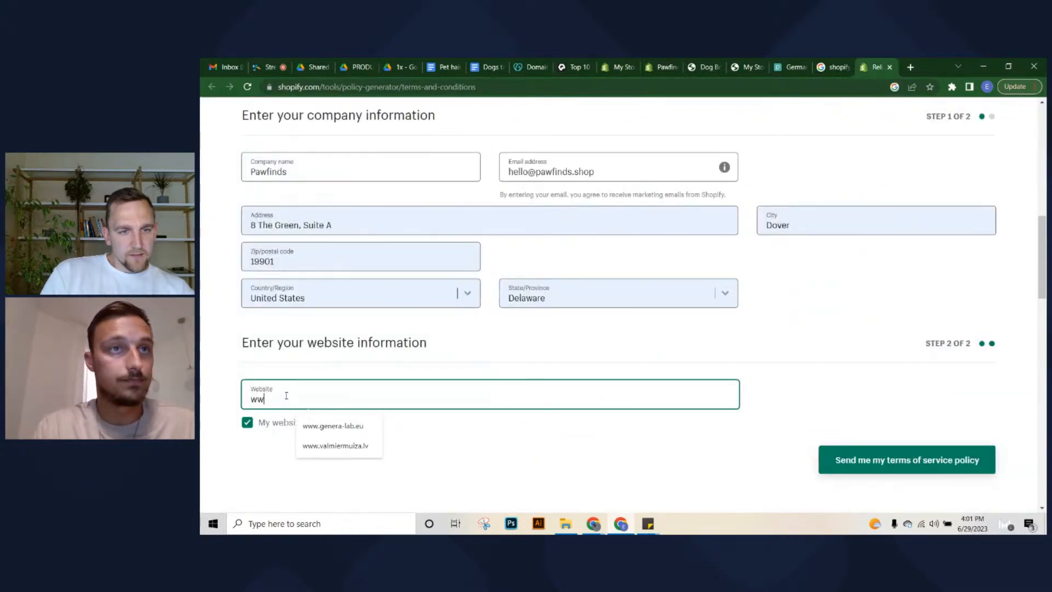
pyautogui.write('w.pawfind')
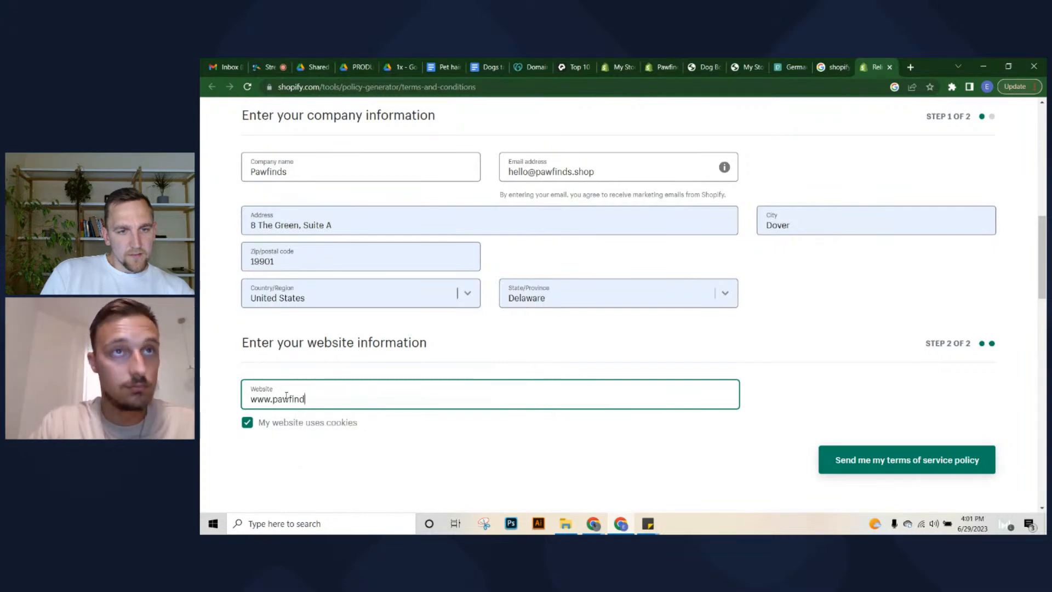
pyautogui.write('s.shop')
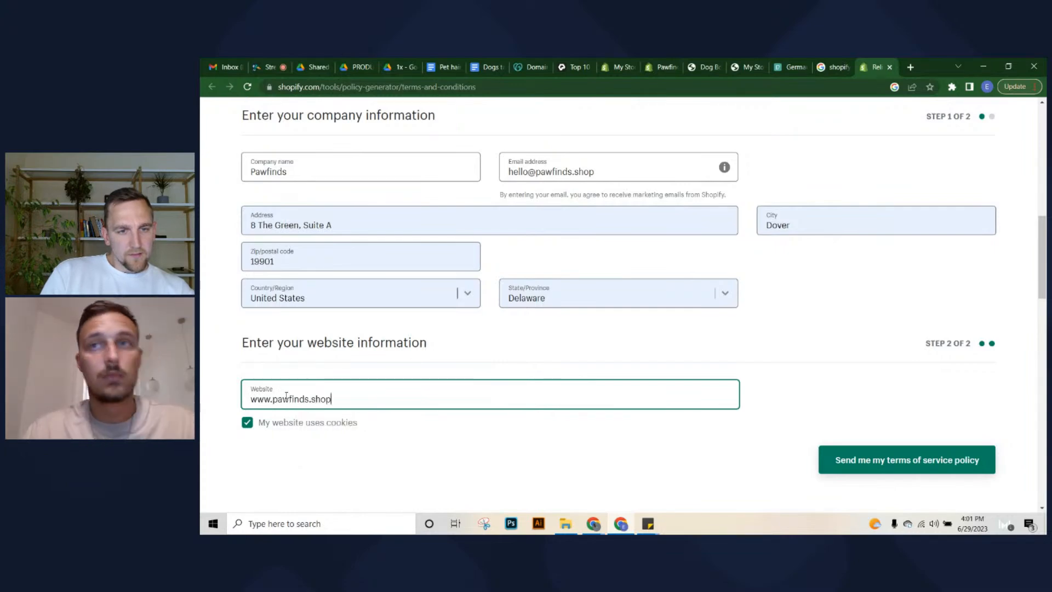
pyautogui.click(925, 470)
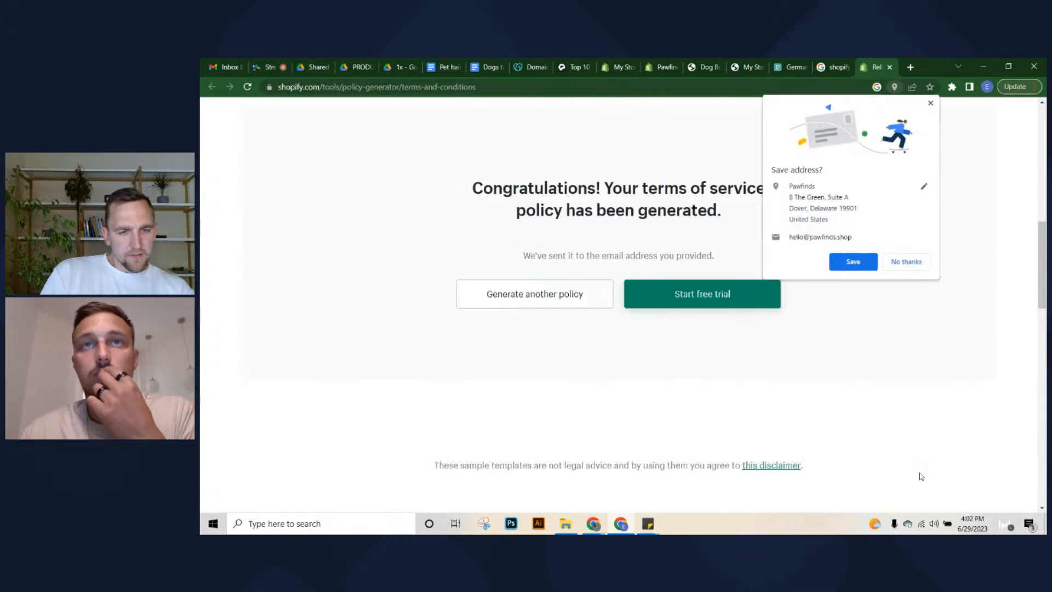
# Decline saving the address, restore the filled policy form and resubmit it
pyautogui.click(913, 265)
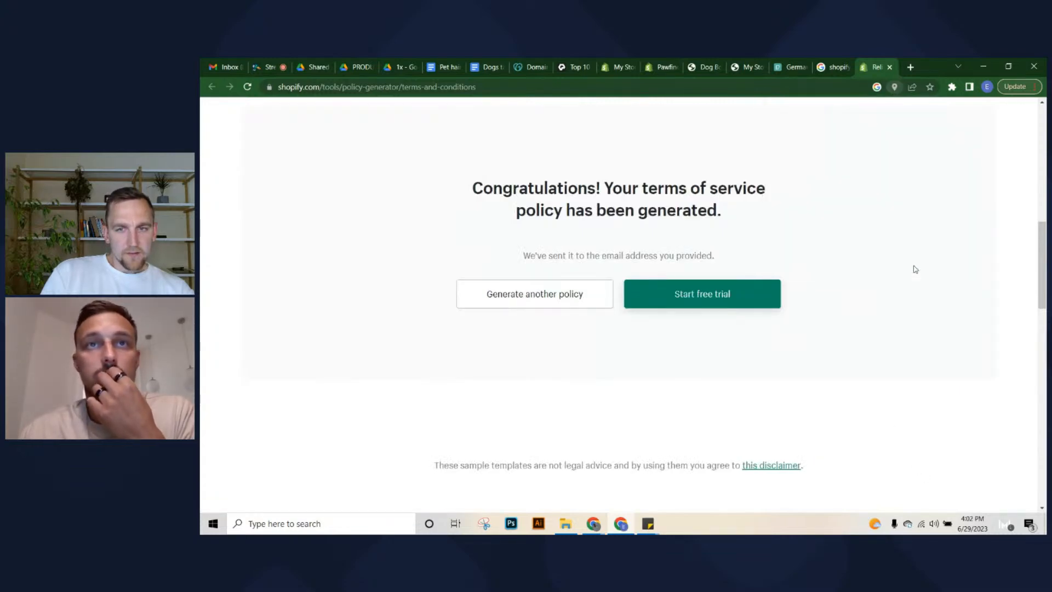
pyautogui.click(533, 293)
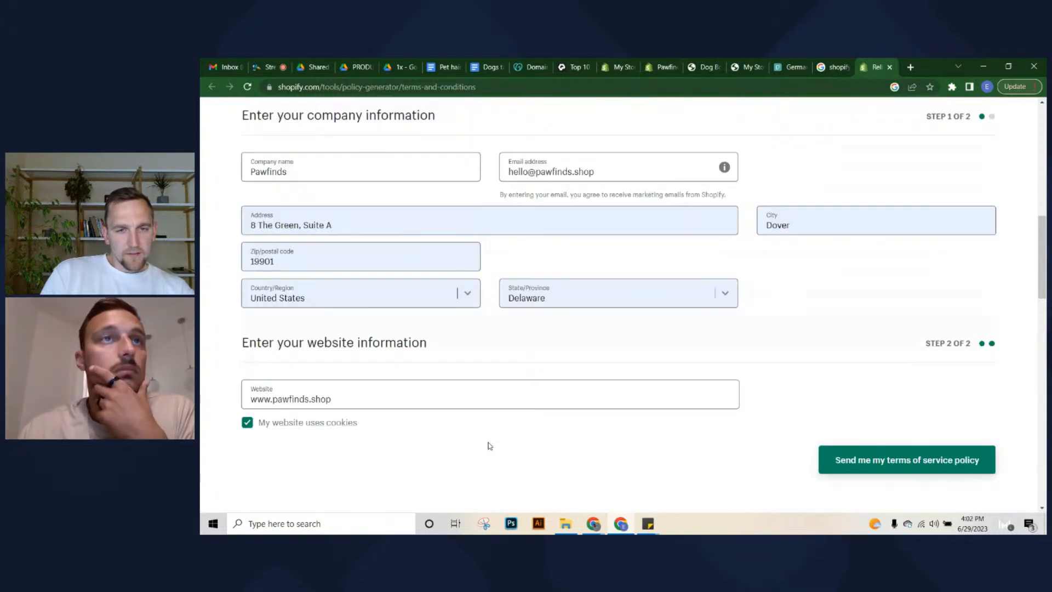
pyautogui.scroll(5, 512, 386)
pyautogui.scroll(-1, 553, 363)
pyautogui.scroll(4, 775, 287)
pyautogui.scroll(-8, 477, 294)
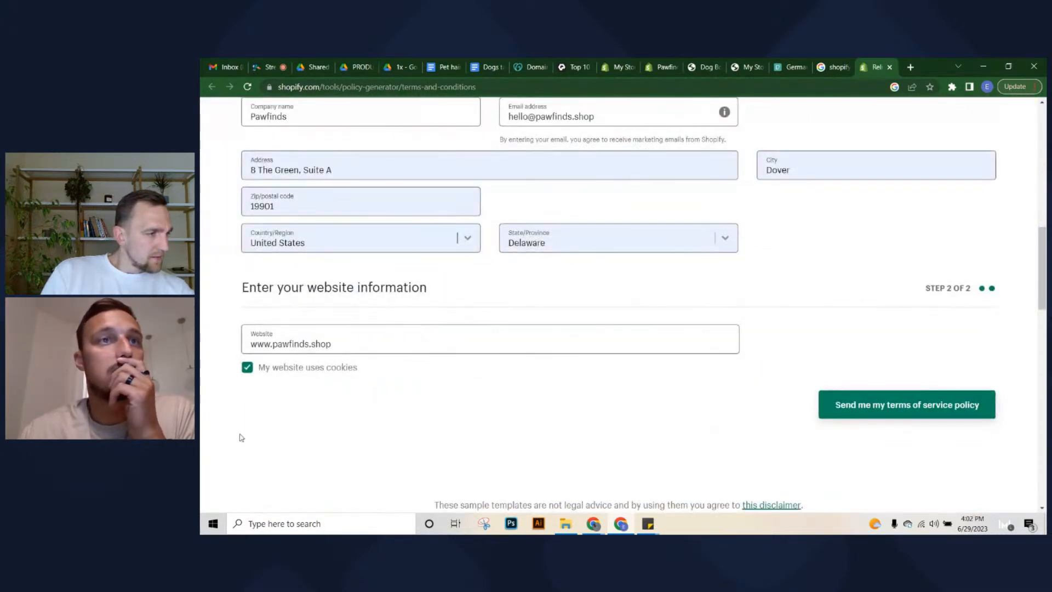
pyautogui.scroll(4, 328, 397)
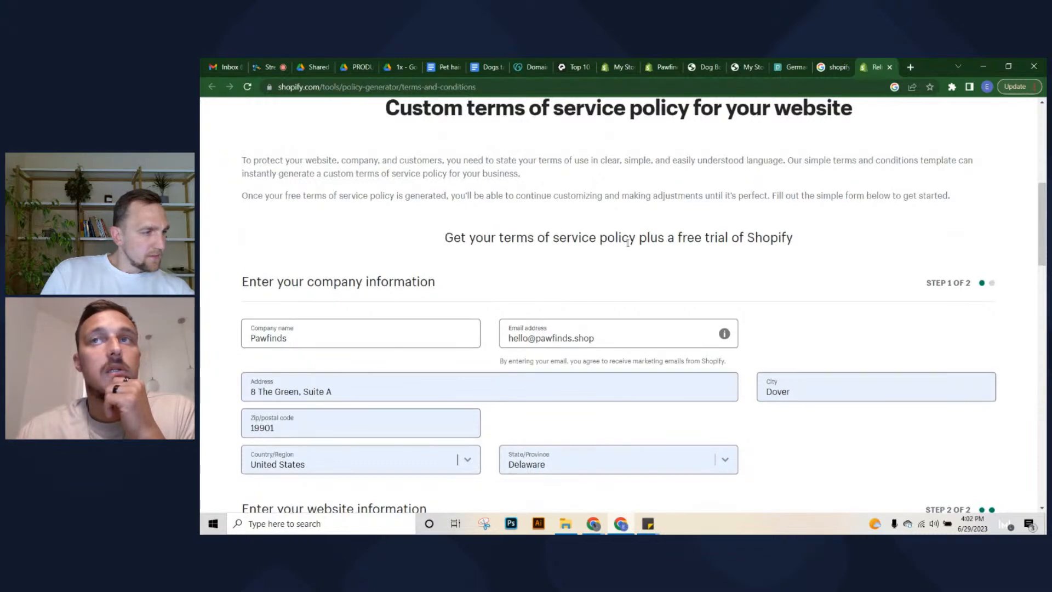
pyautogui.scroll(2, 805, 296)
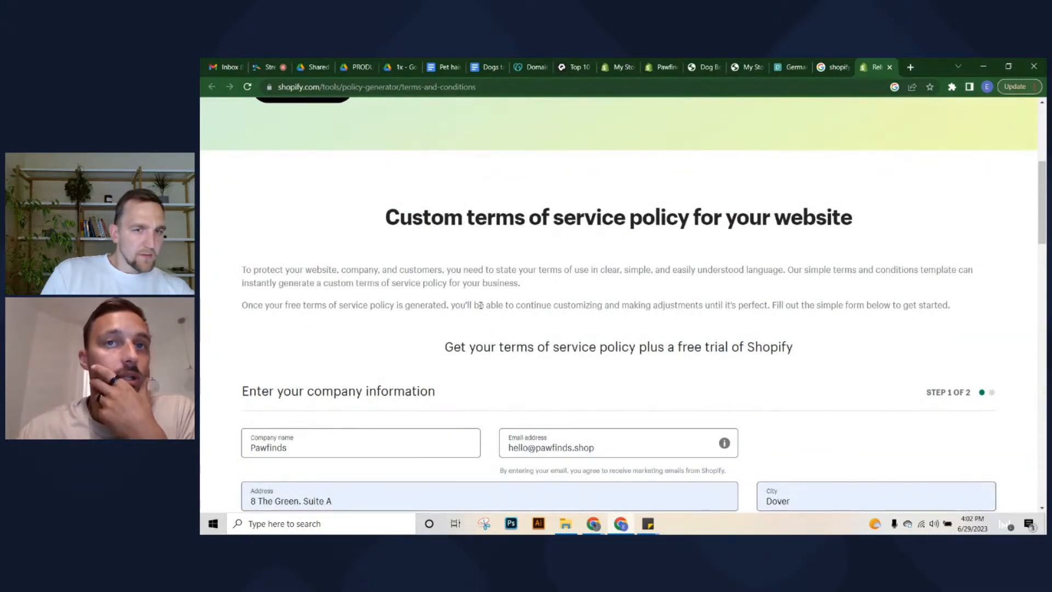
pyautogui.scroll(-1, 477, 307)
pyautogui.moveTo(726, 388)
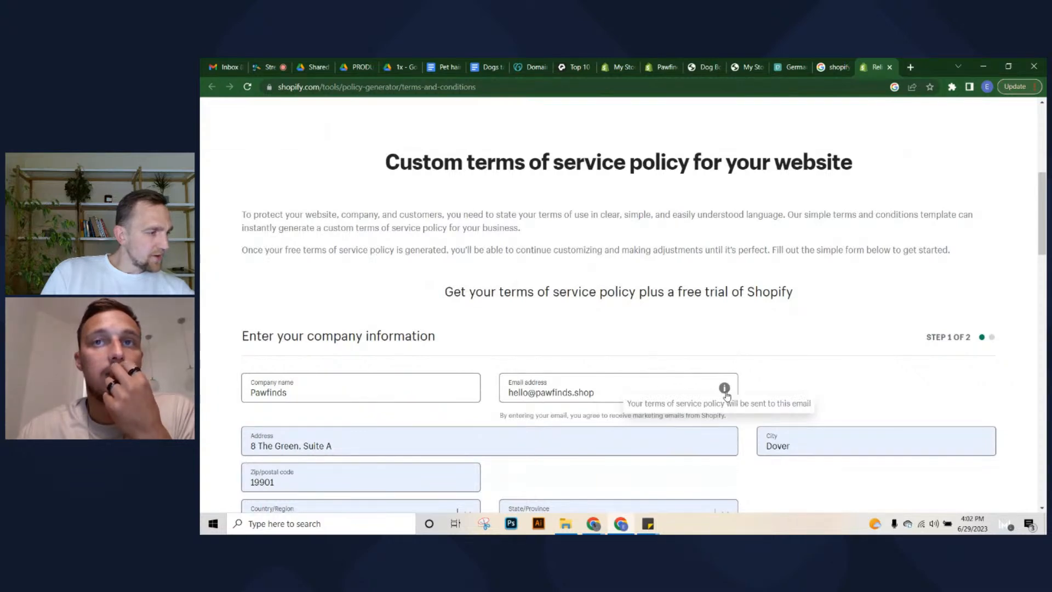
pyautogui.scroll(-6, 763, 364)
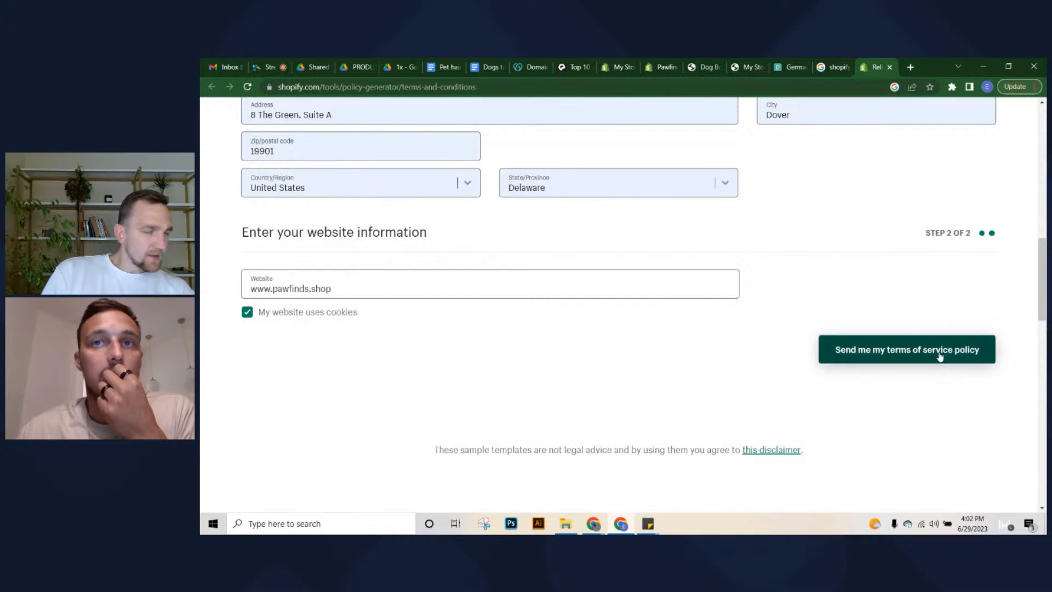
pyautogui.scroll(13, 940, 357)
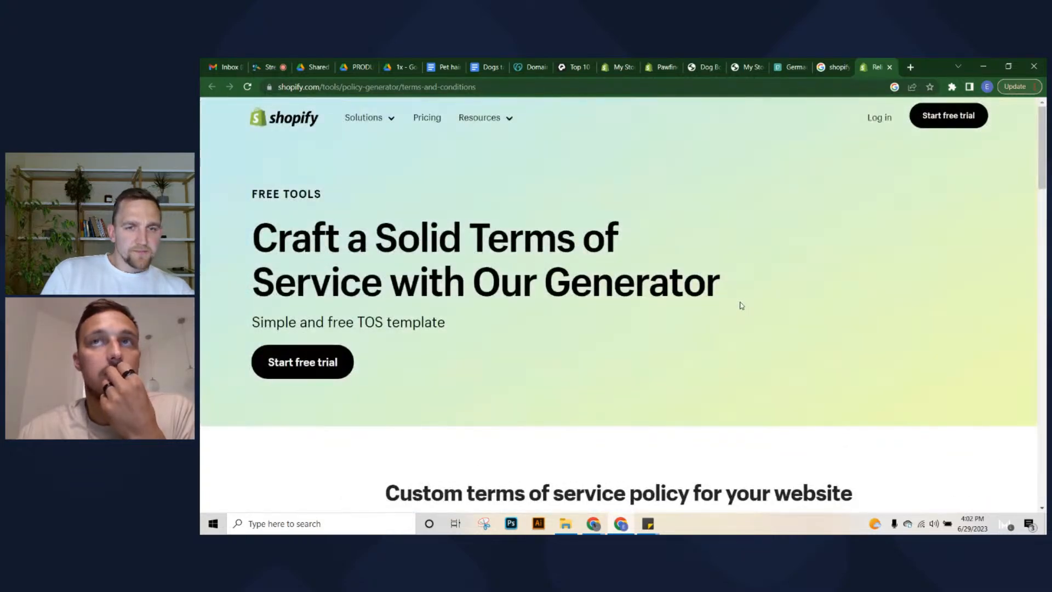
pyautogui.scroll(-13, 742, 305)
pyautogui.click(850, 291)
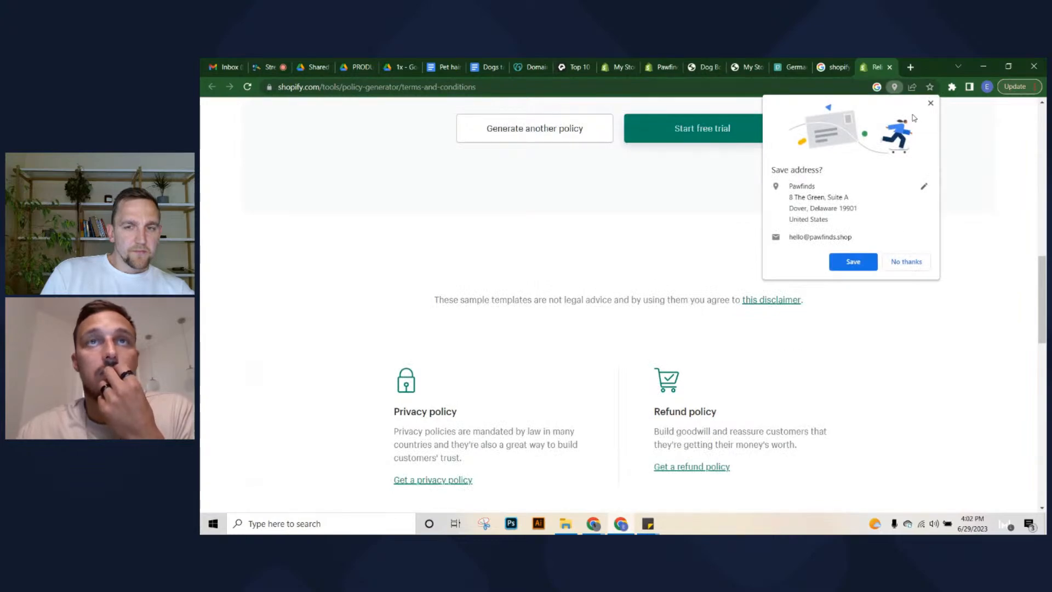
# Dismiss the save-address prompt, review the policy-generated and emailed confirmation, then restore the form
pyautogui.click(931, 104)
pyautogui.scroll(5, 629, 325)
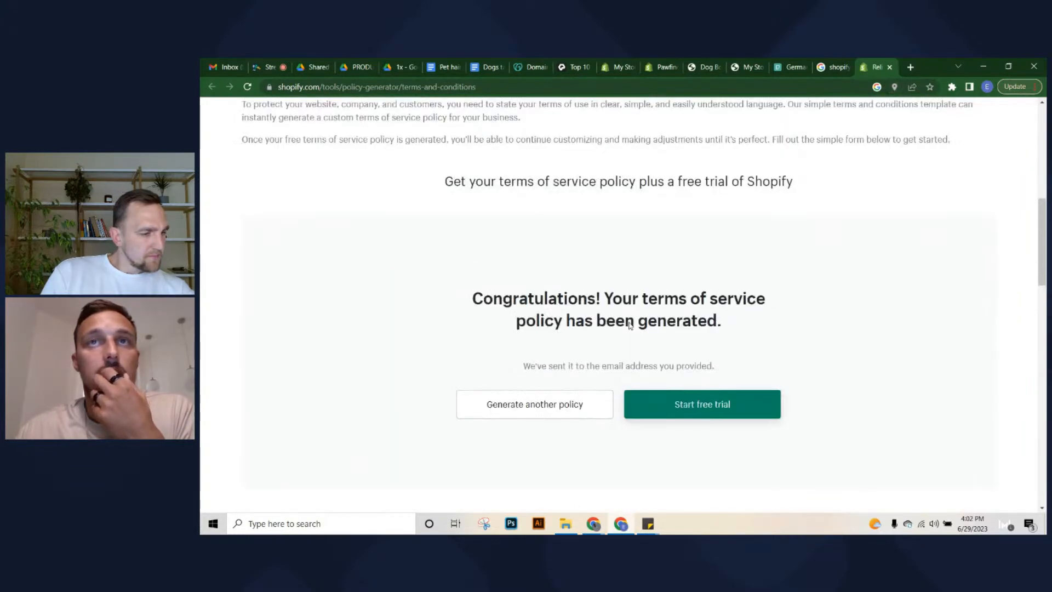
pyautogui.moveTo(626, 289); pyautogui.dragTo(757, 325)
pyautogui.click(756, 325)
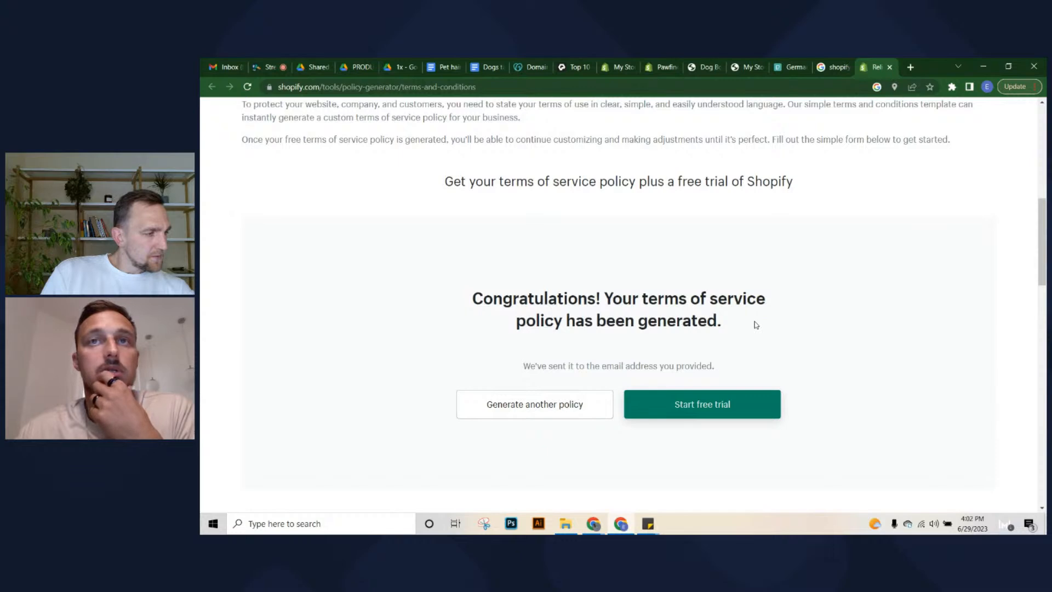
pyautogui.moveTo(537, 365); pyautogui.dragTo(590, 370)
pyautogui.click(589, 371)
pyautogui.scroll(-6, 778, 344)
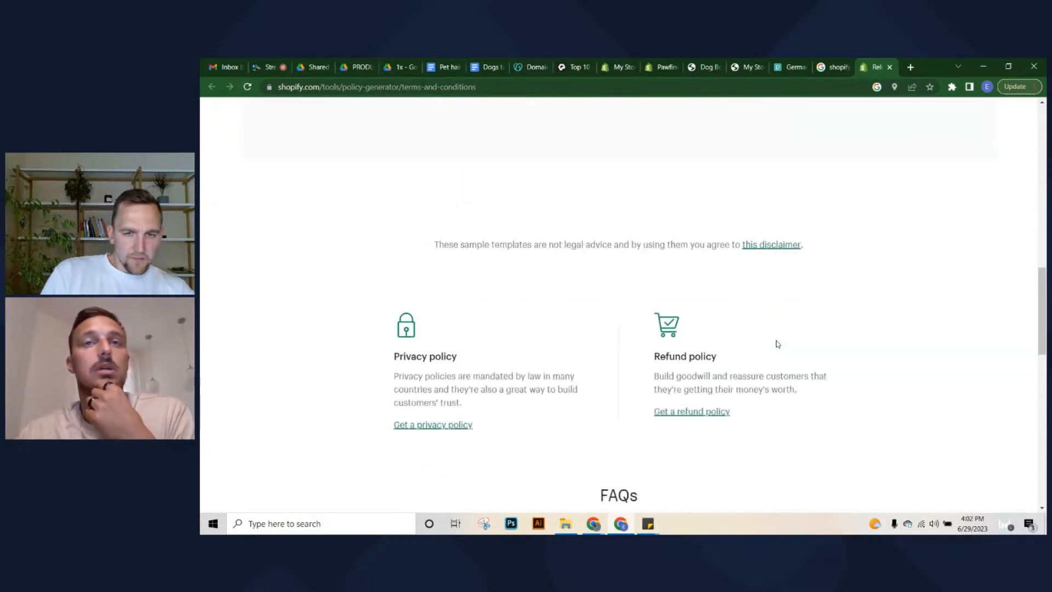
pyautogui.scroll(-7, 780, 344)
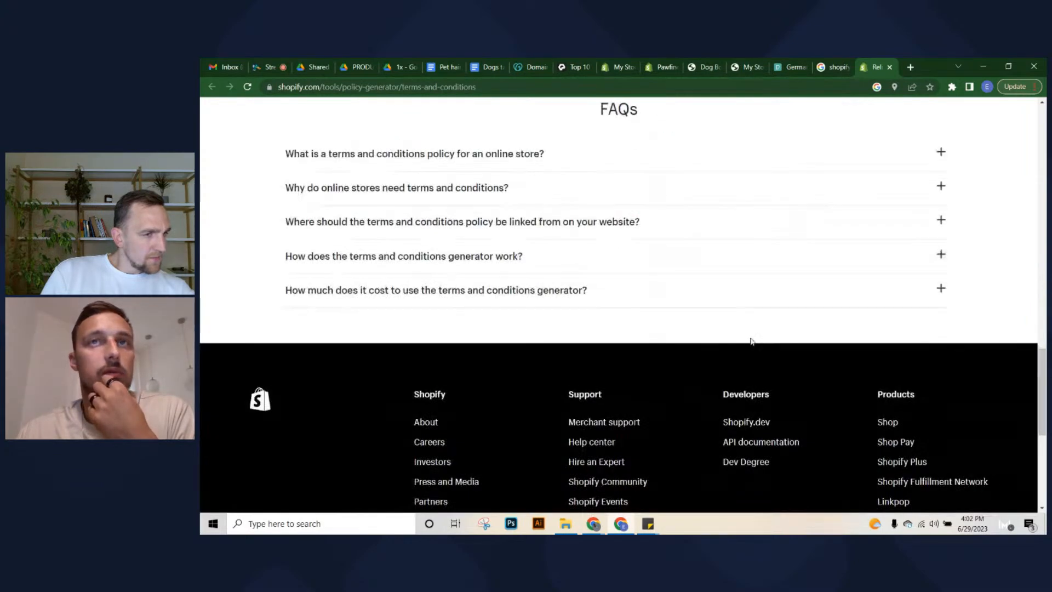
pyautogui.scroll(8, 750, 343)
pyautogui.scroll(10, 494, 334)
pyautogui.scroll(-5, 496, 332)
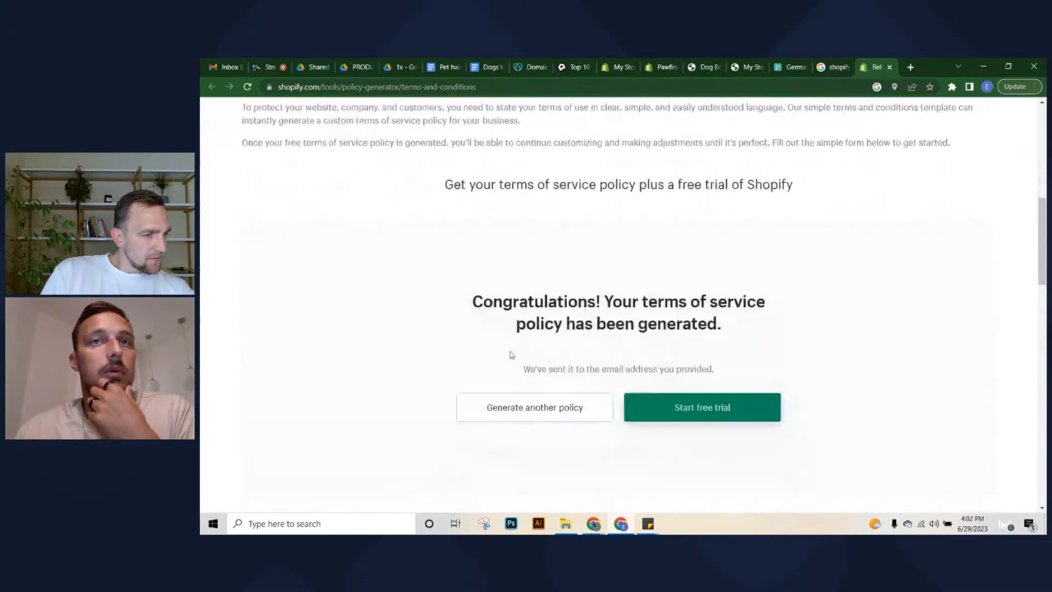
pyautogui.click(529, 396)
pyautogui.scroll(-2, 576, 329)
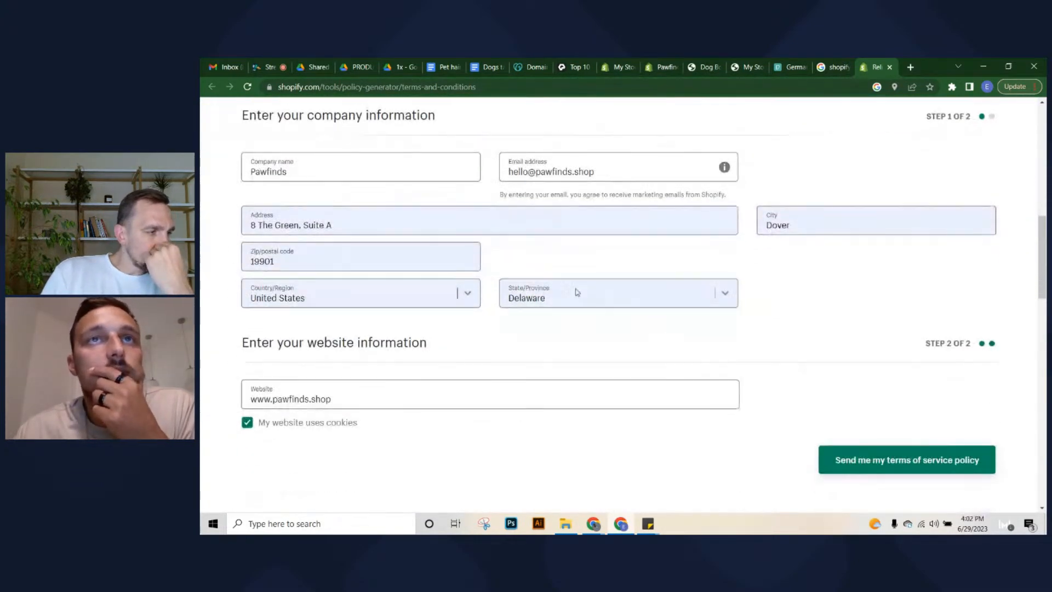
# Check the e-mail address entered in the restored generator form
pyautogui.moveTo(509, 172); pyautogui.dragTo(603, 166)
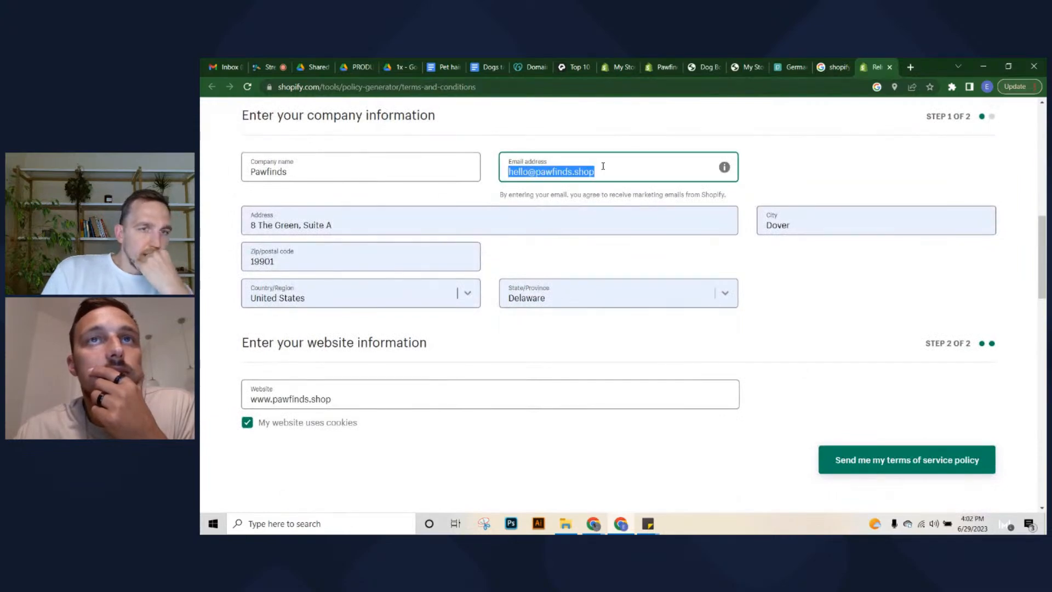
pyautogui.click(604, 178)
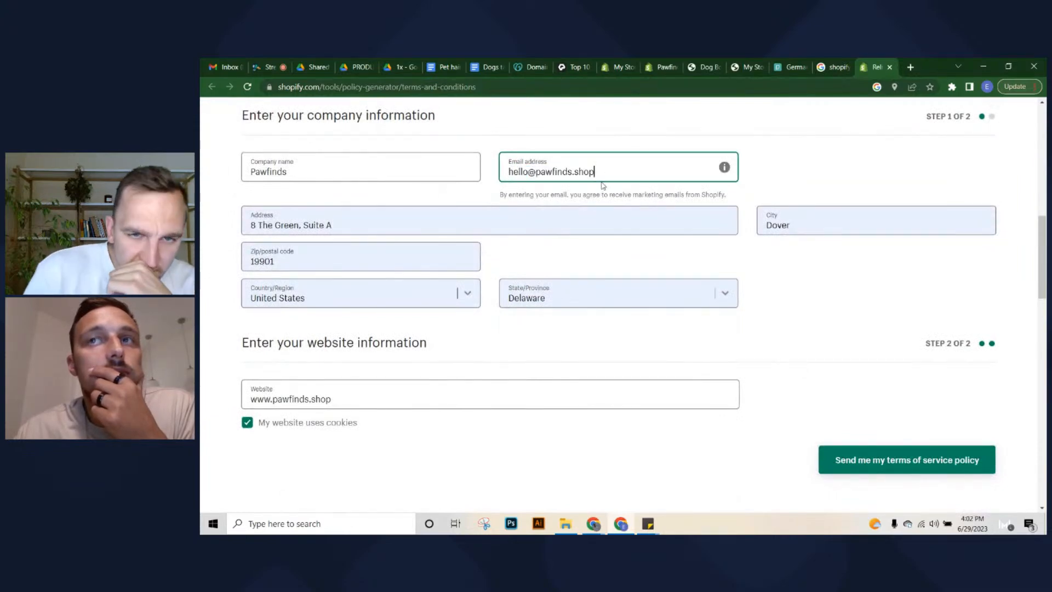
pyautogui.scroll(-2, 670, 376)
pyautogui.scroll(-4, 669, 379)
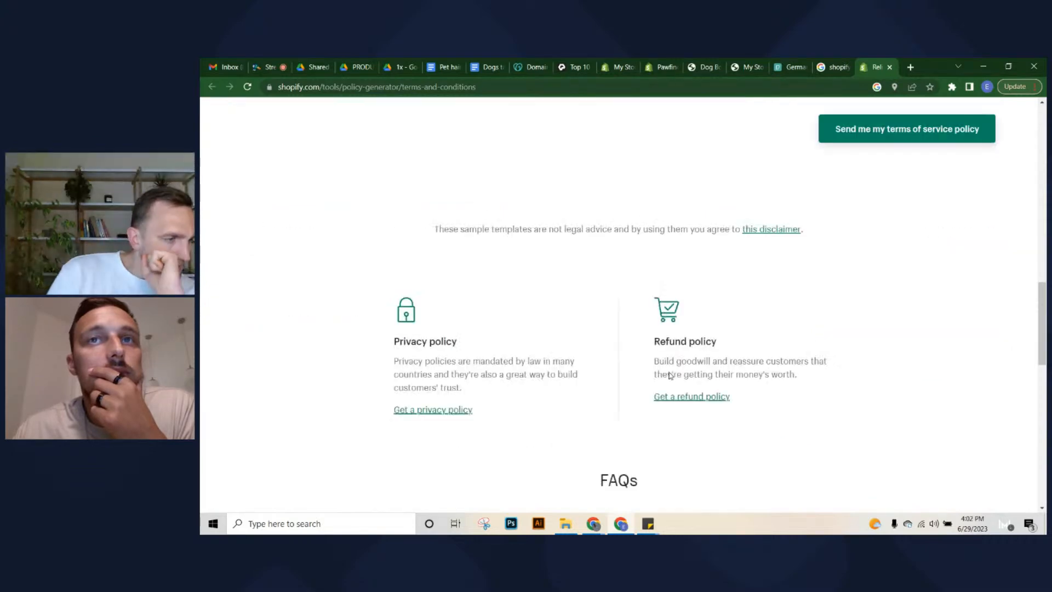
pyautogui.scroll(7, 672, 371)
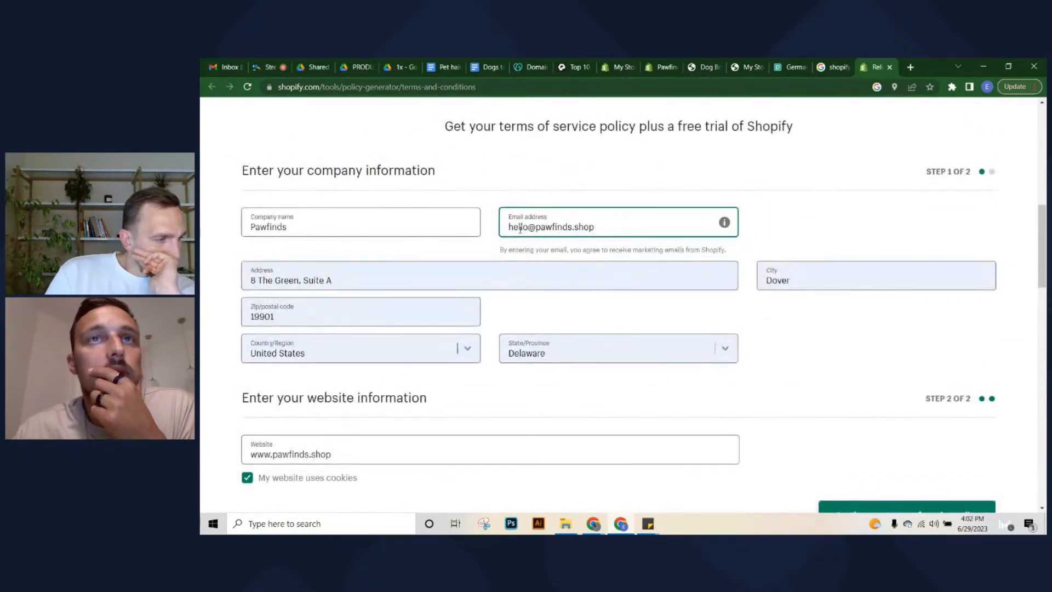
pyautogui.moveTo(520, 229)
pyautogui.mouseDown()
pyautogui.moveTo(657, 230)
pyautogui.moveTo(503, 228)
pyautogui.mouseUp()
pyautogui.click(503, 228)
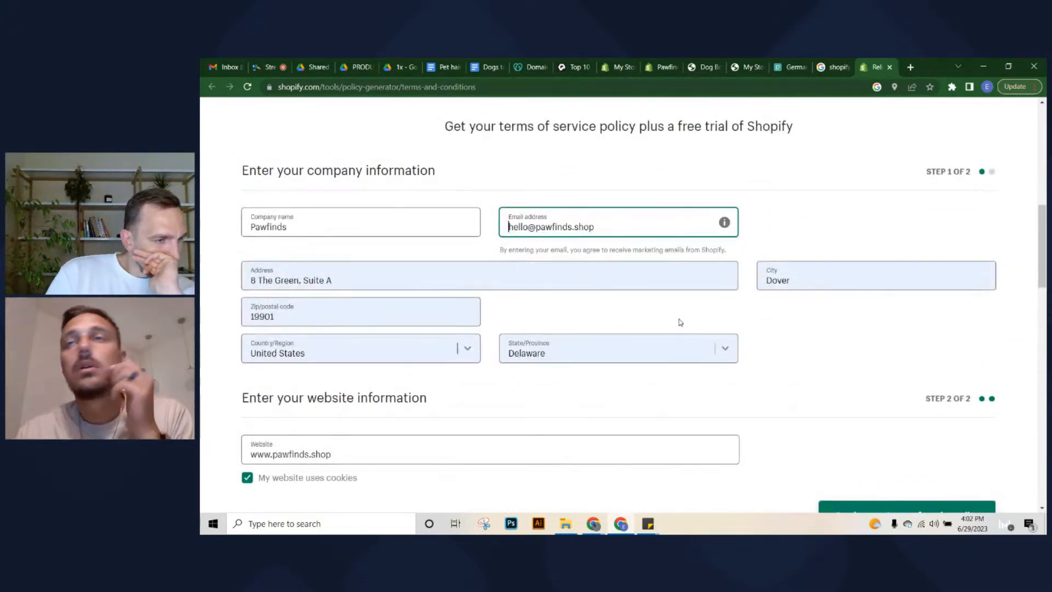
pyautogui.scroll(5, 681, 322)
pyautogui.scroll(6, 670, 327)
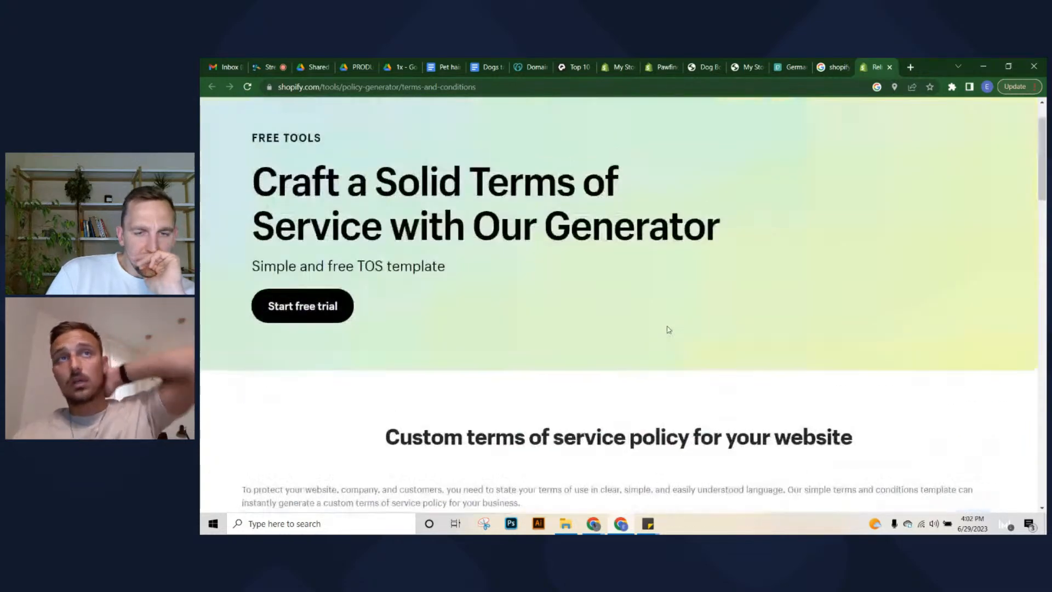
pyautogui.scroll(1, 668, 329)
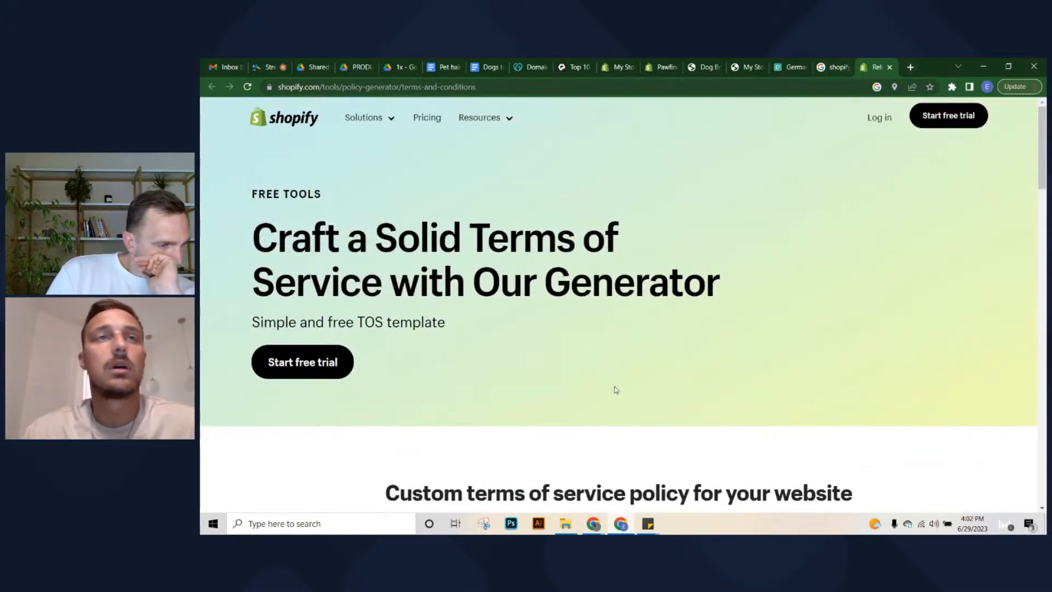
pyautogui.scroll(-9, 616, 390)
pyautogui.scroll(7, 546, 279)
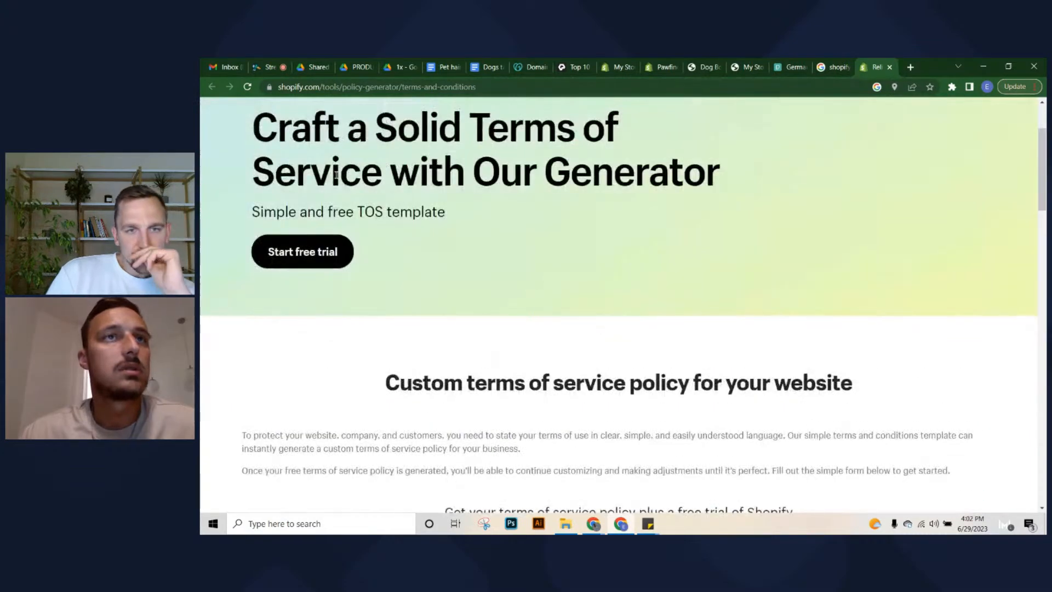
pyautogui.scroll(-3, 569, 228)
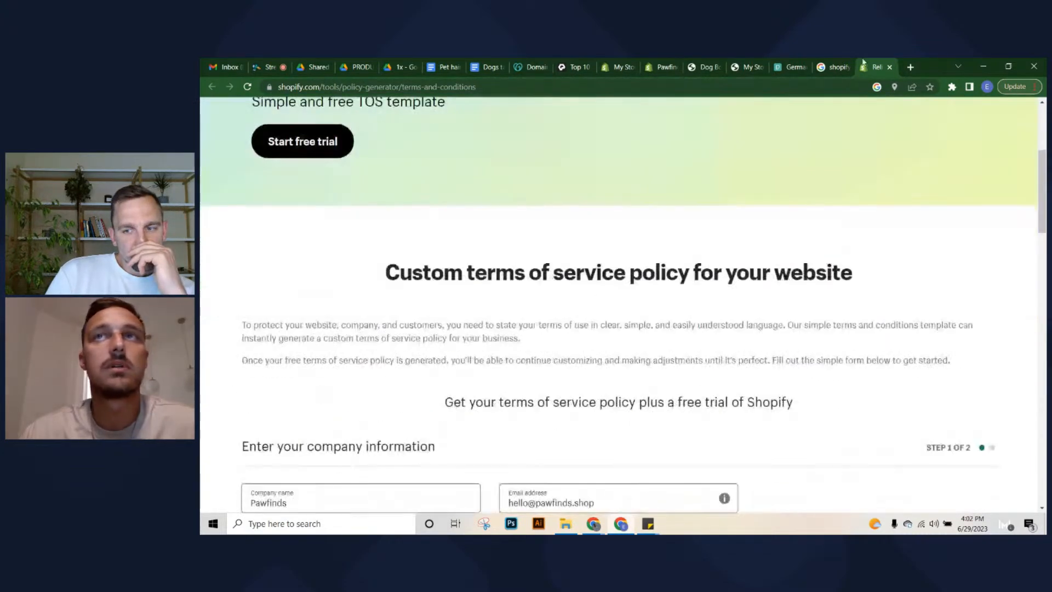
# Reopen the Free Privacy Policy Generator from the search results and scroll to its form
pyautogui.click(833, 67)
pyautogui.scroll(-3, 372, 374)
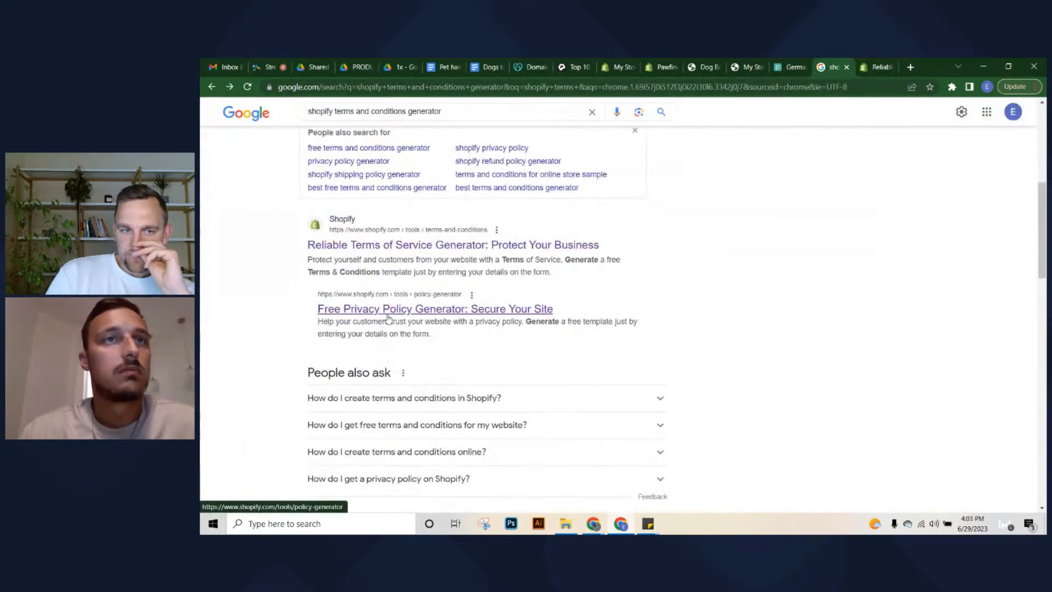
pyautogui.click(463, 311)
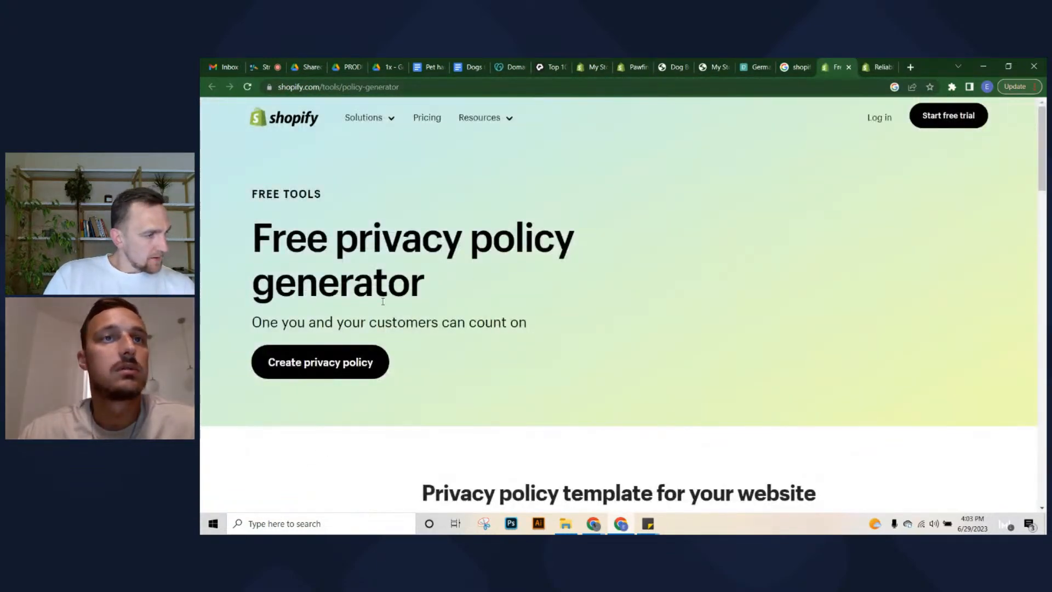
pyautogui.scroll(-2, 291, 257)
pyautogui.scroll(-5, 439, 340)
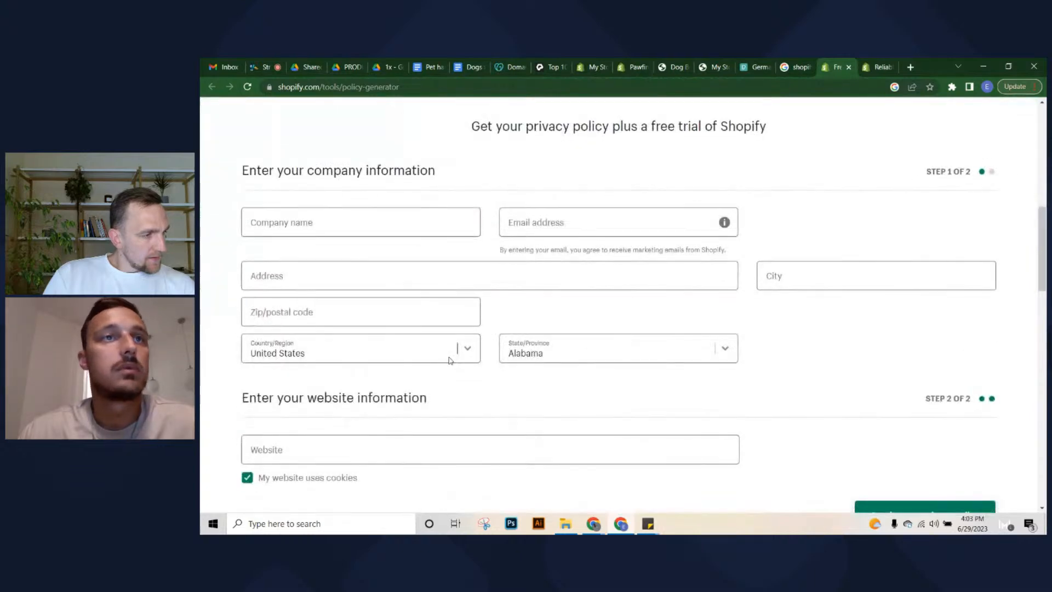
pyautogui.click(345, 224)
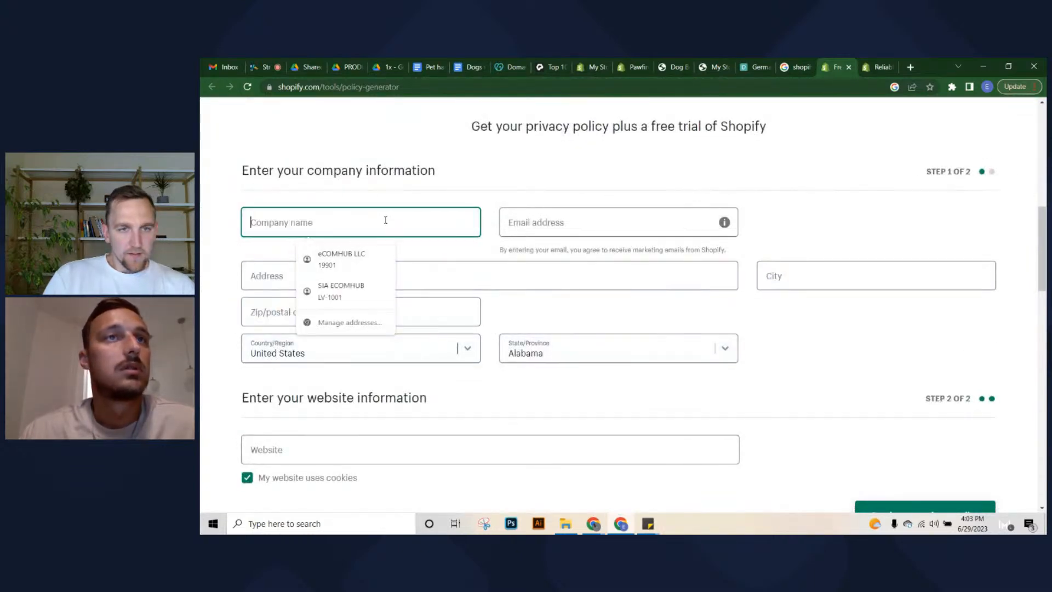
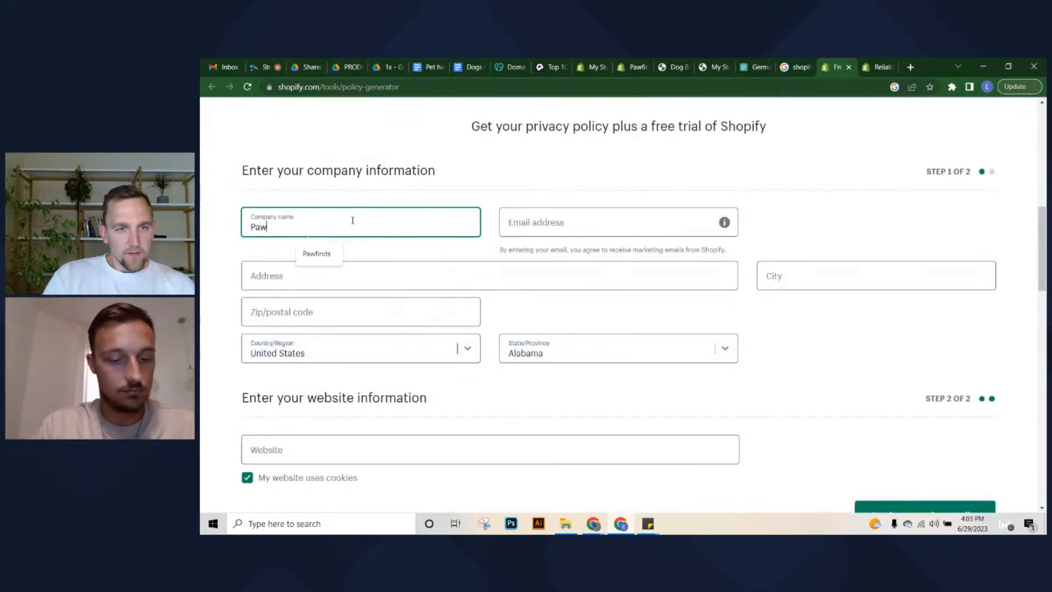
pyautogui.press('Tab')
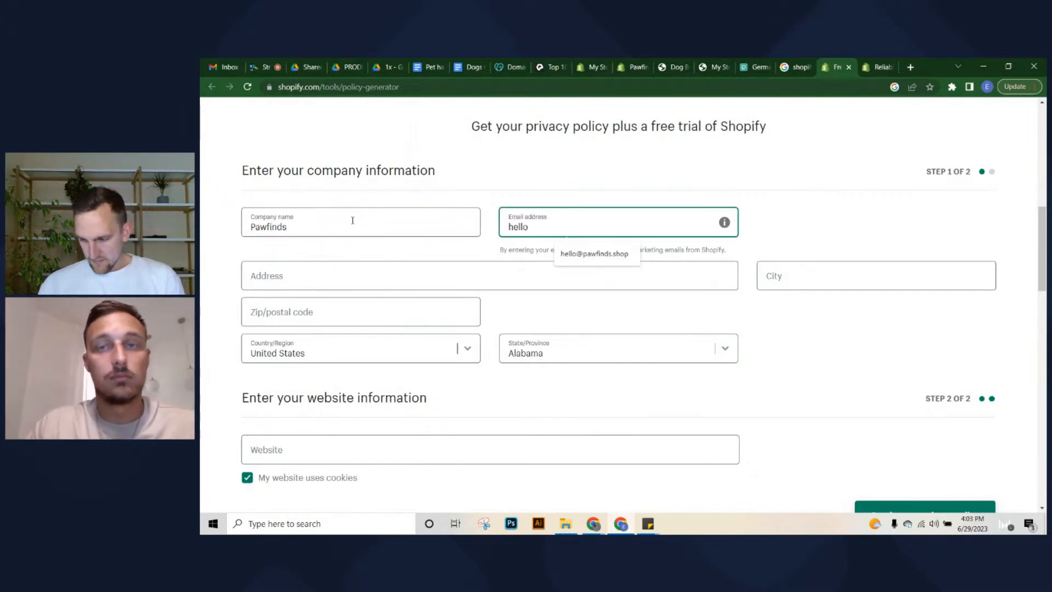
pyautogui.press('Down')
pyautogui.press('Return')
pyautogui.press('Tab')
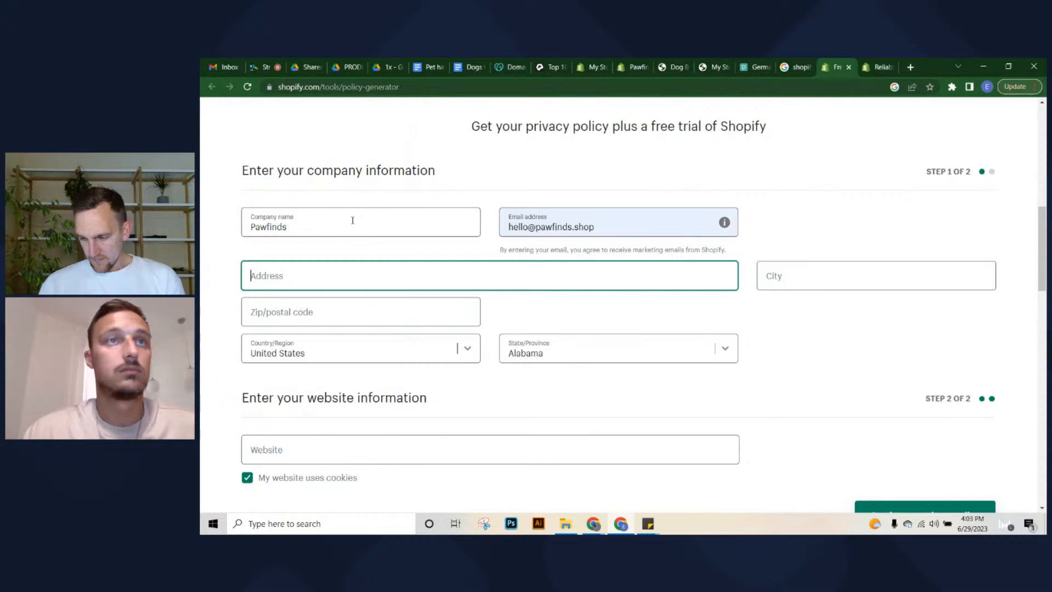
pyautogui.click(302, 276)
pyautogui.click(795, 277)
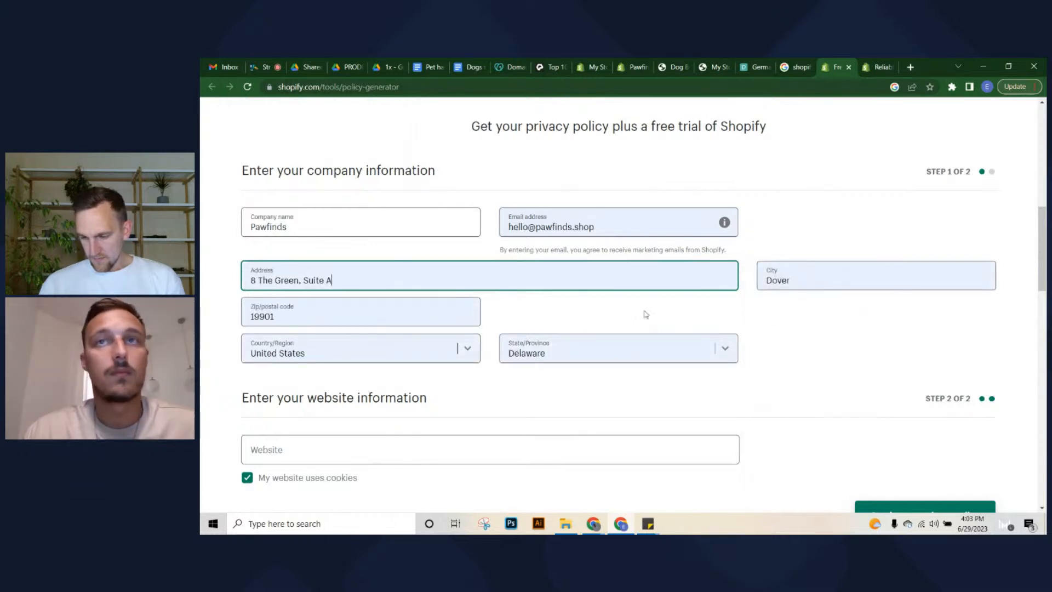
pyautogui.scroll(-1, 384, 393)
pyautogui.click(350, 393)
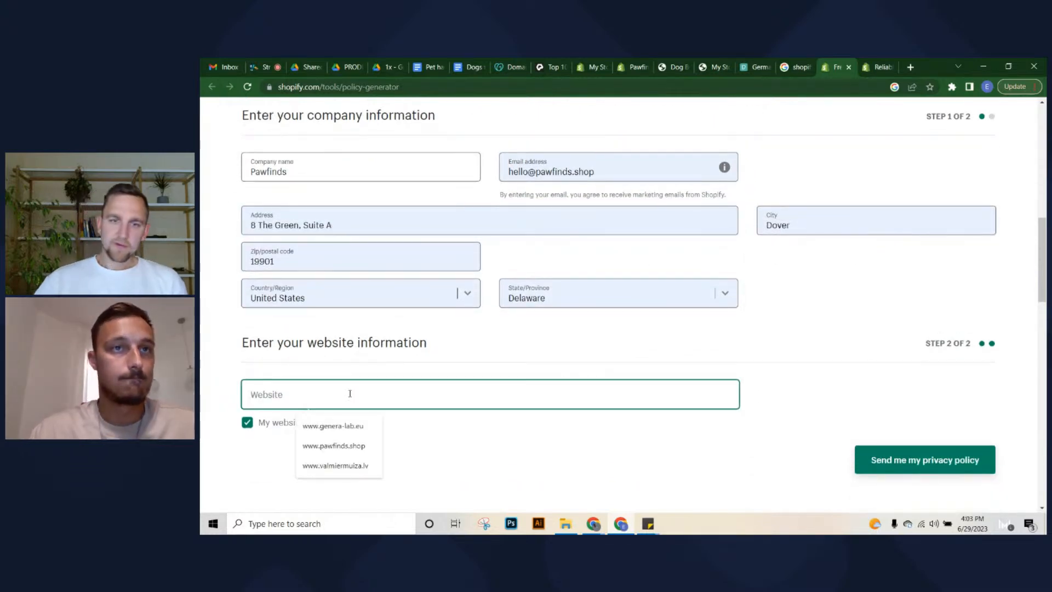
pyautogui.click(334, 446)
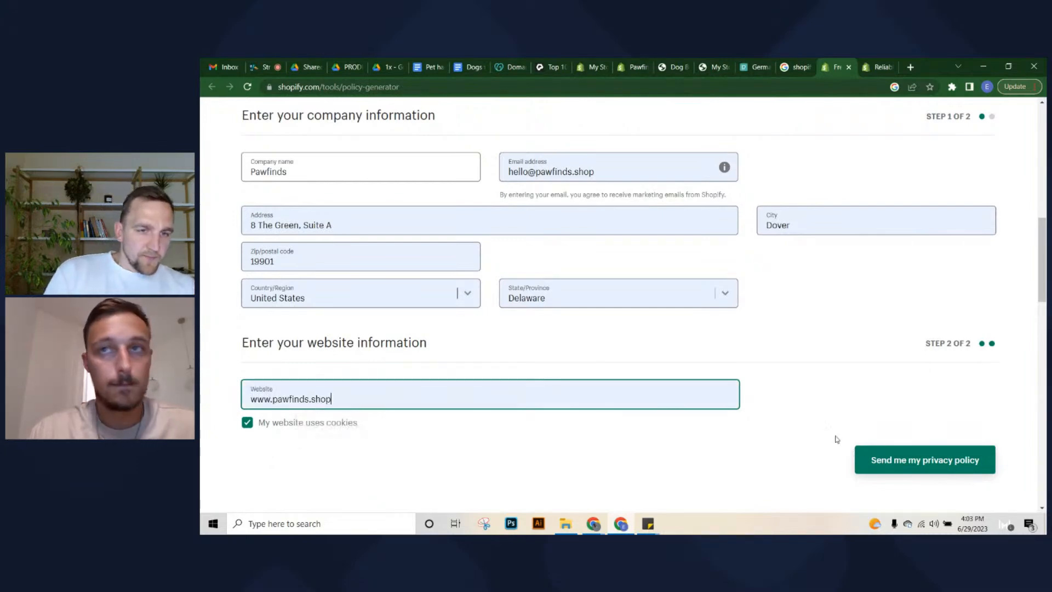
# Generate the privacy policy, dismiss the save-address prompt, and return to the Pawfinds theme editor
pyautogui.click(898, 474)
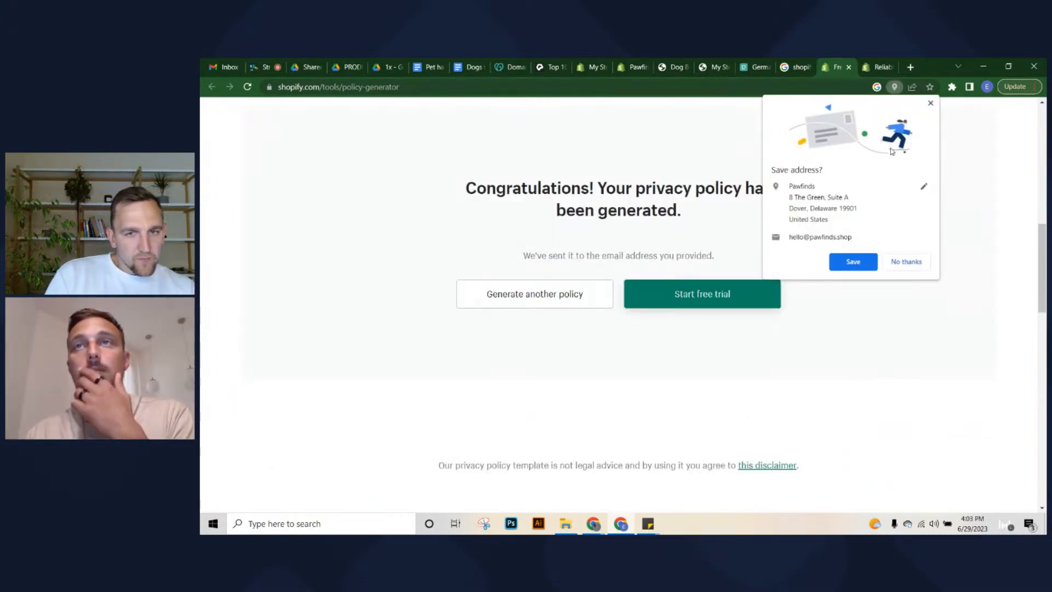
pyautogui.click(930, 103)
pyautogui.scroll(5, 564, 302)
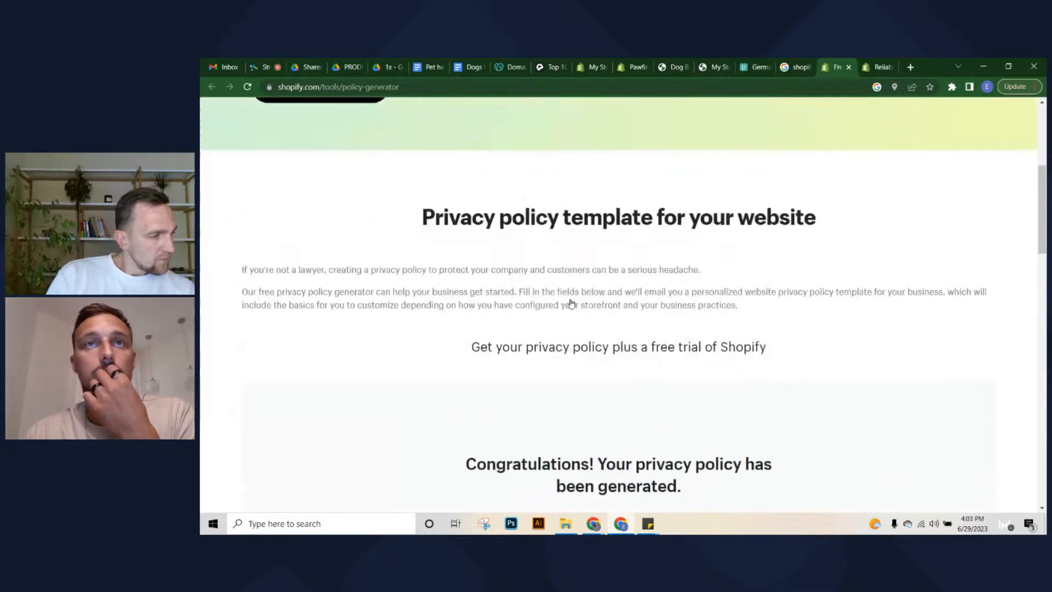
pyautogui.scroll(5, 729, 253)
pyautogui.scroll(-8, 718, 282)
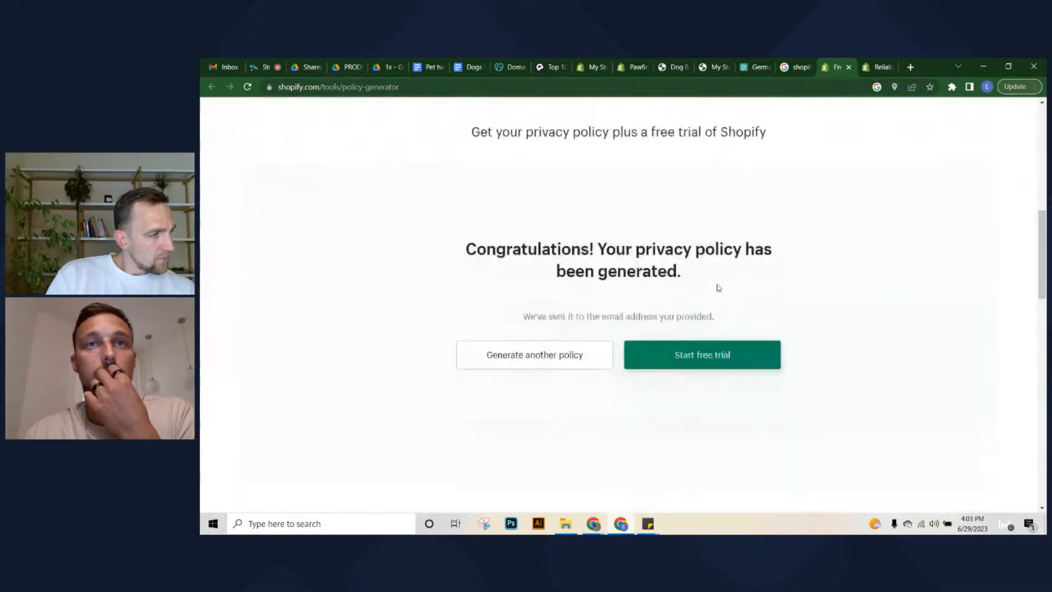
pyautogui.click(535, 237)
pyautogui.scroll(10, 570, 296)
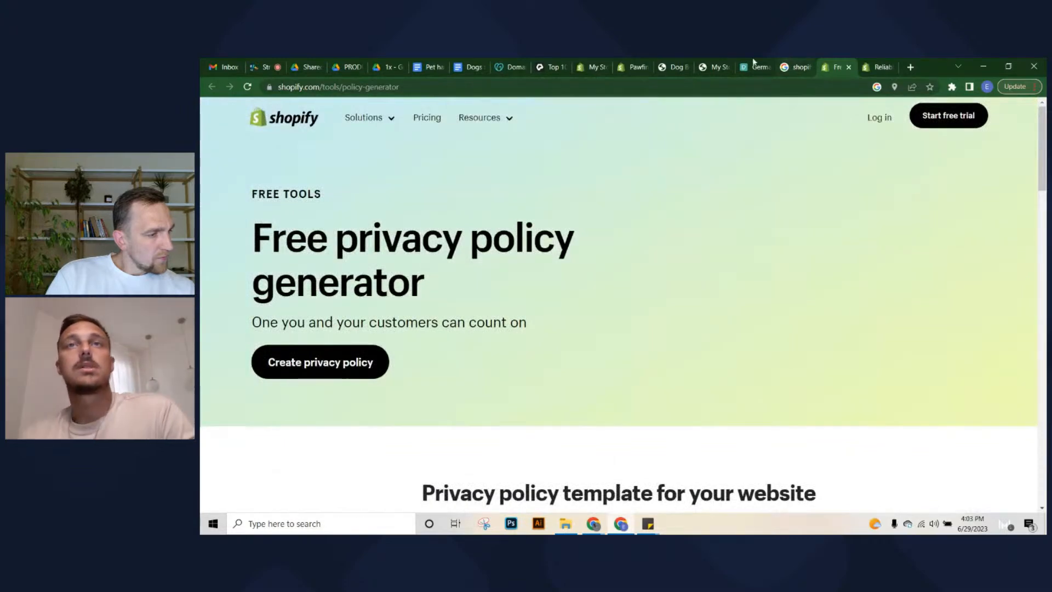
pyautogui.click(633, 67)
pyautogui.click(794, 65)
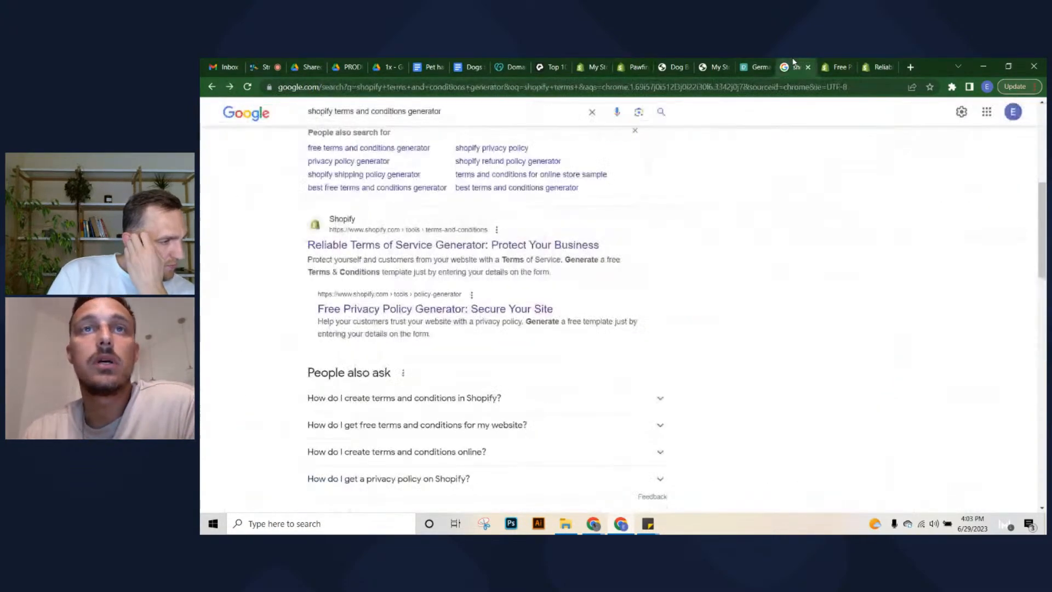
pyautogui.click(837, 65)
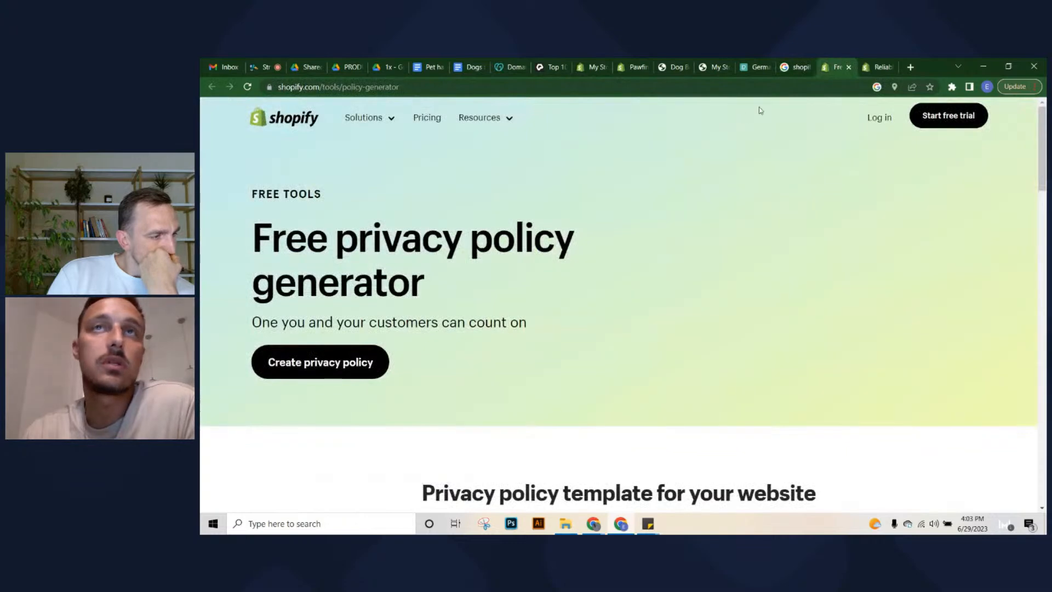
pyautogui.click(639, 66)
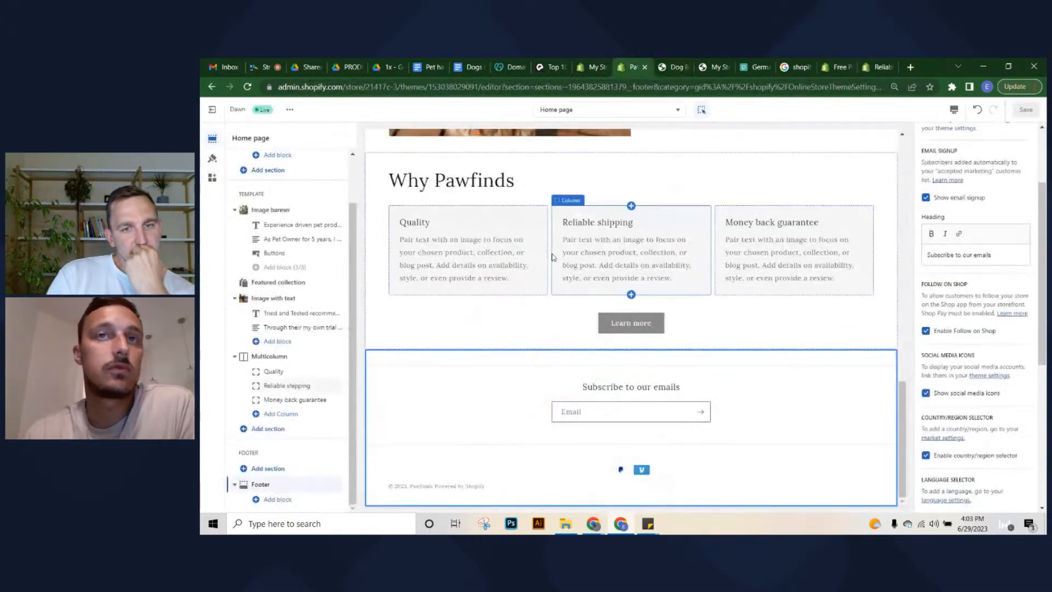
# On the Policies settings page, draft shipping policy text about shipping information and delivery zones
pyautogui.click(592, 66)
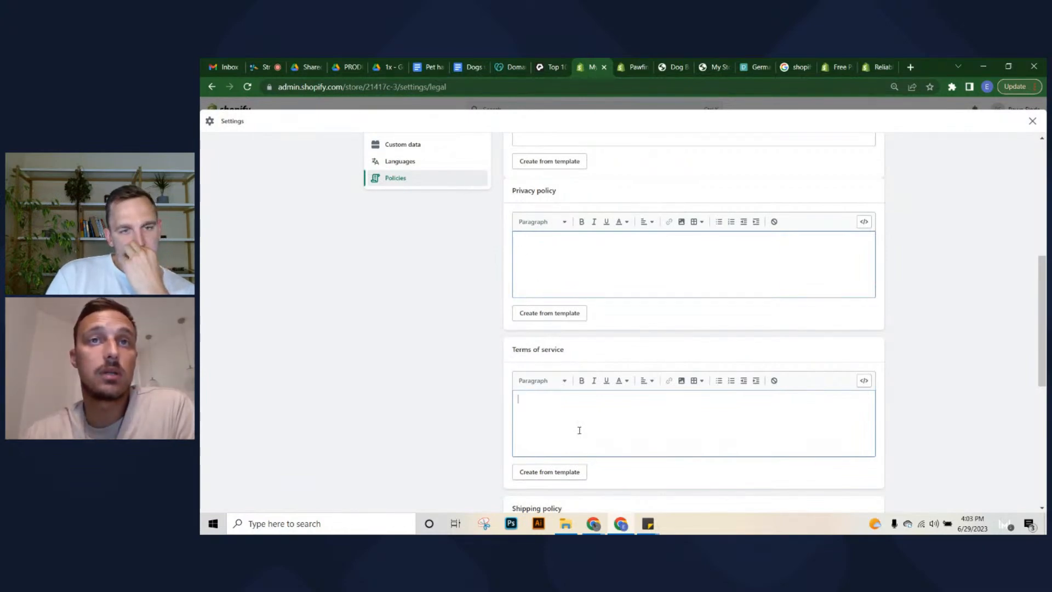
pyautogui.scroll(-6, 579, 430)
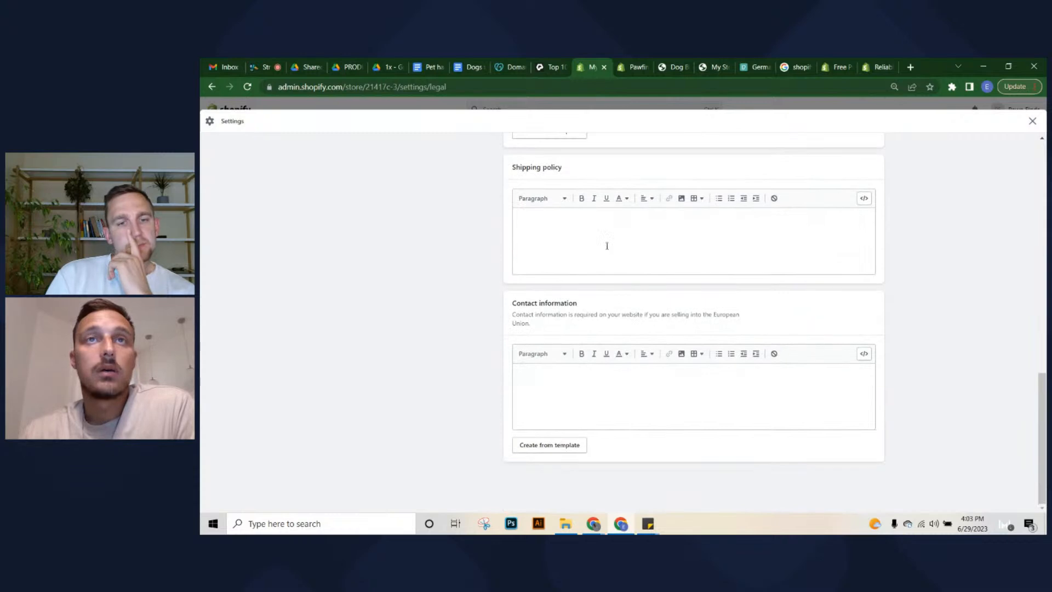
pyautogui.click(608, 236)
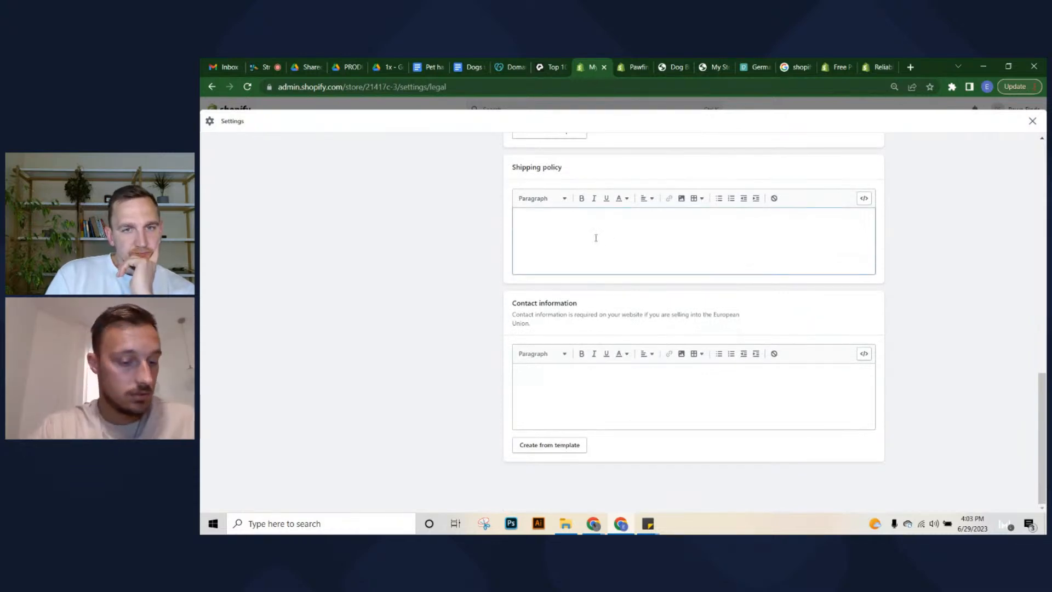
pyautogui.write('will')
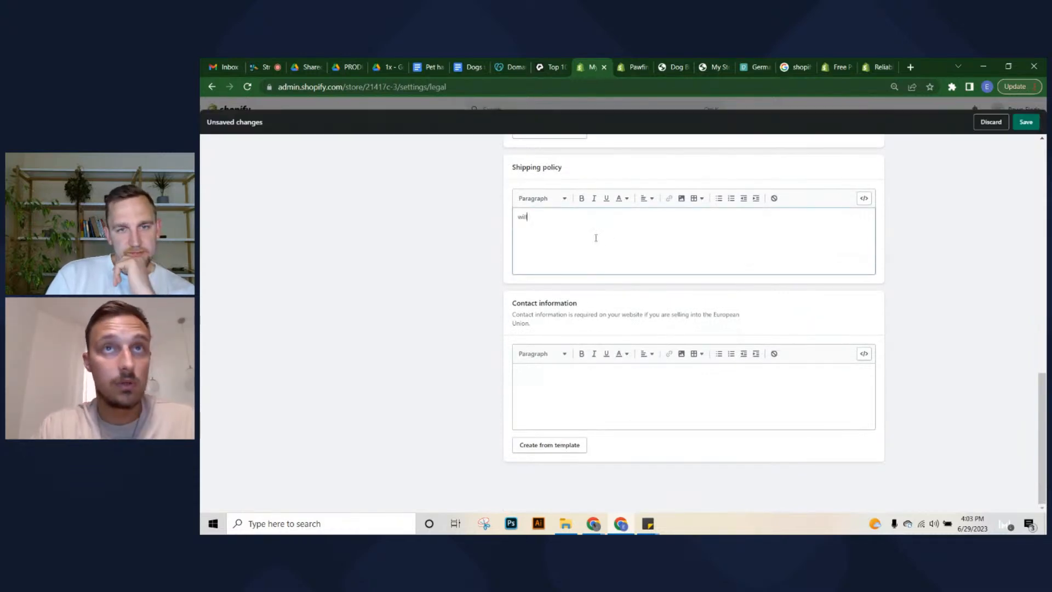
pyautogui.press('BackSpace')
pyautogui.press('BackSpace')
pyautogui.press('BackSpace')
pyautogui.press('BackSpace')
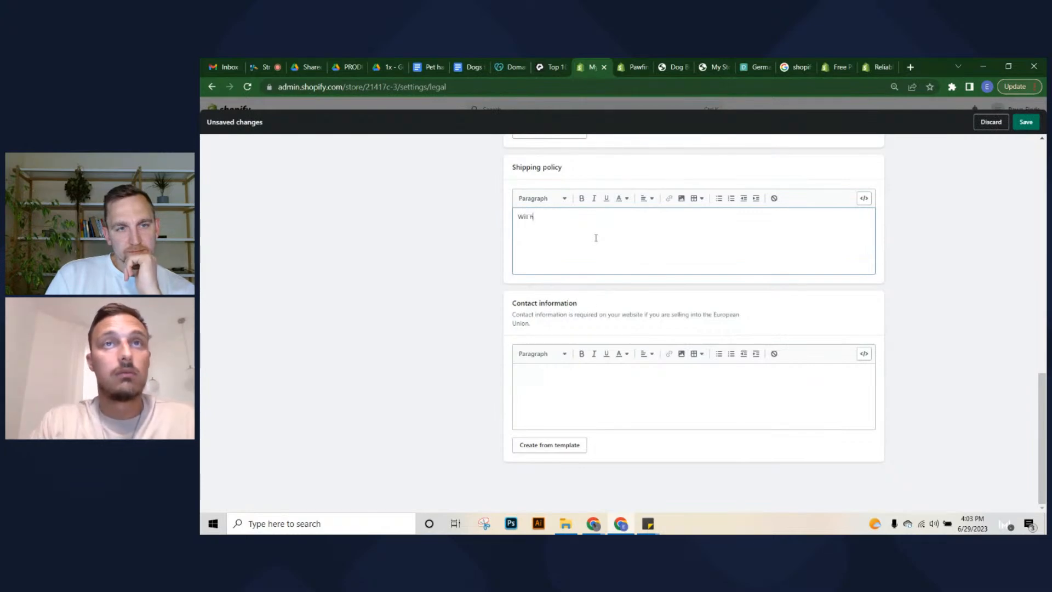
pyautogui.write('aev')
pyautogui.press('BackSpace')
pyautogui.press('BackSpace')
pyautogui.press('BackSpace')
pyautogui.write('ve sssom')
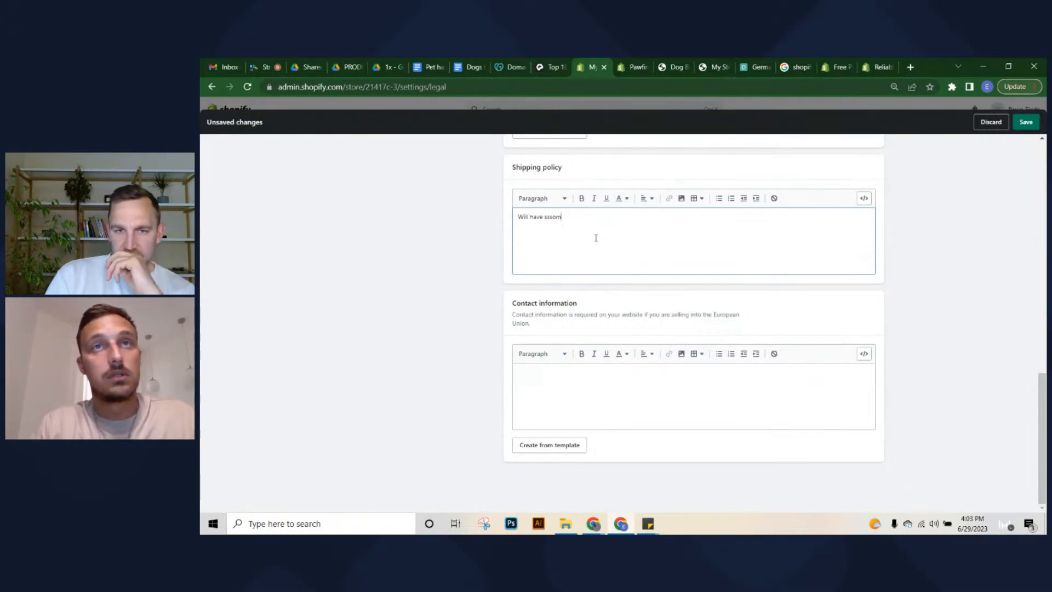
pyautogui.press('BackSpace')
pyautogui.press('BackSpace')
pyautogui.press('BackSpace')
pyautogui.press('BackSpace')
pyautogui.write('ome in')
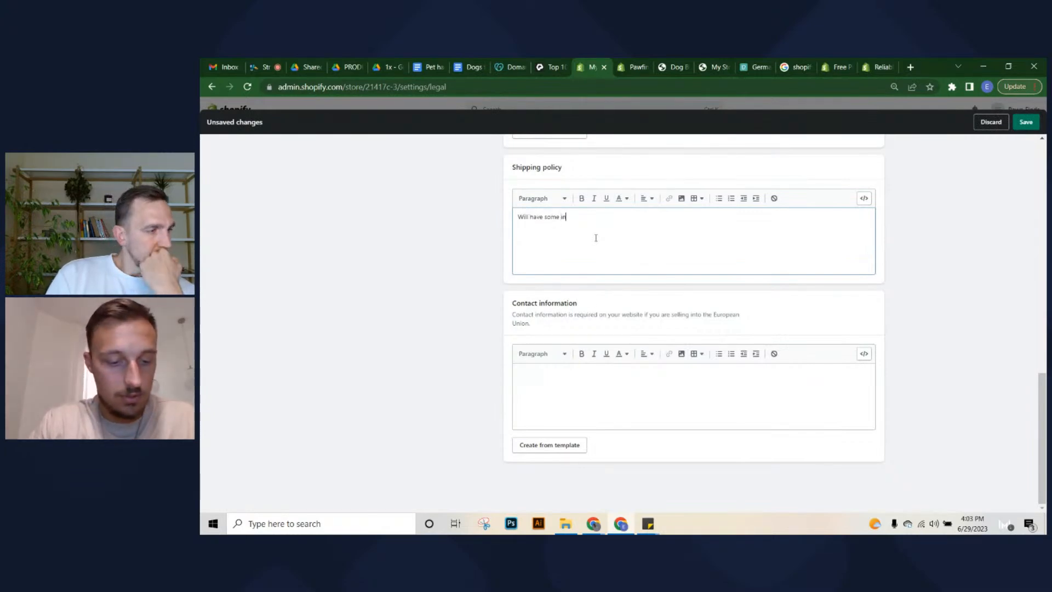
pyautogui.write('formatio')
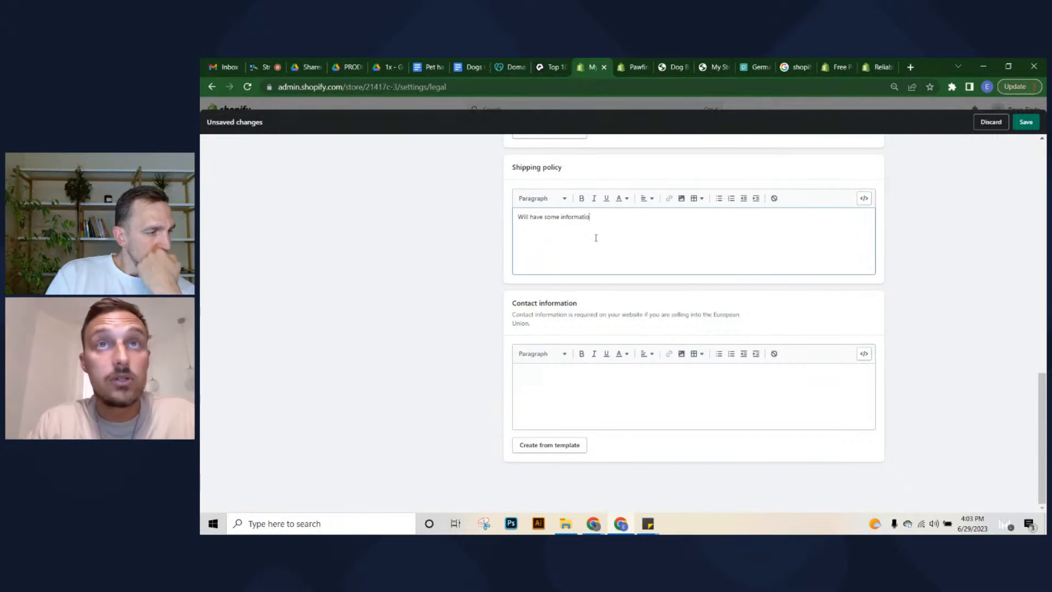
pyautogui.write('n about shi')
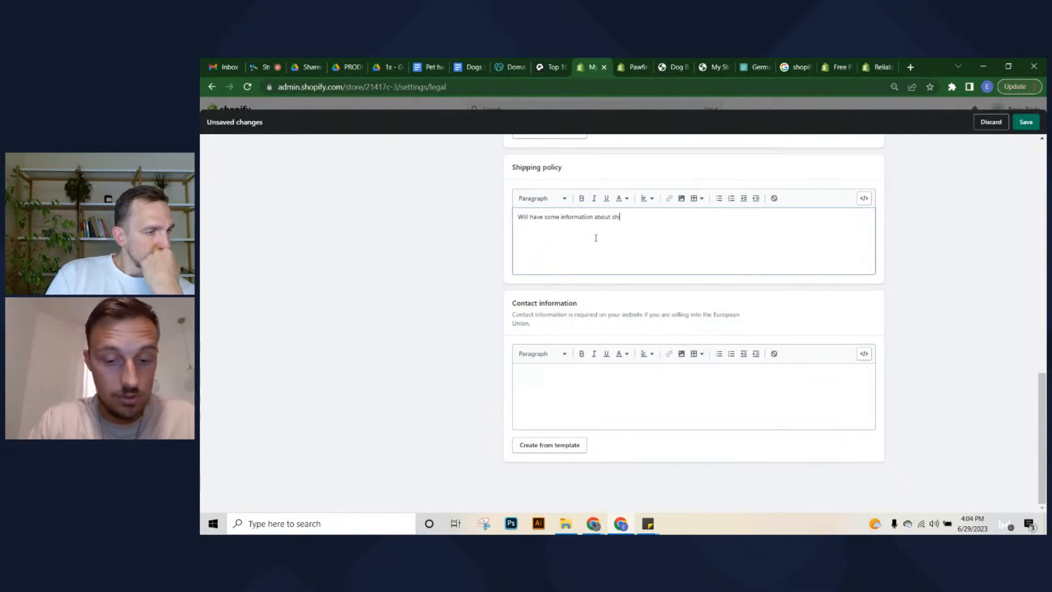
pyautogui.write('.')
pyautogui.press('Return')
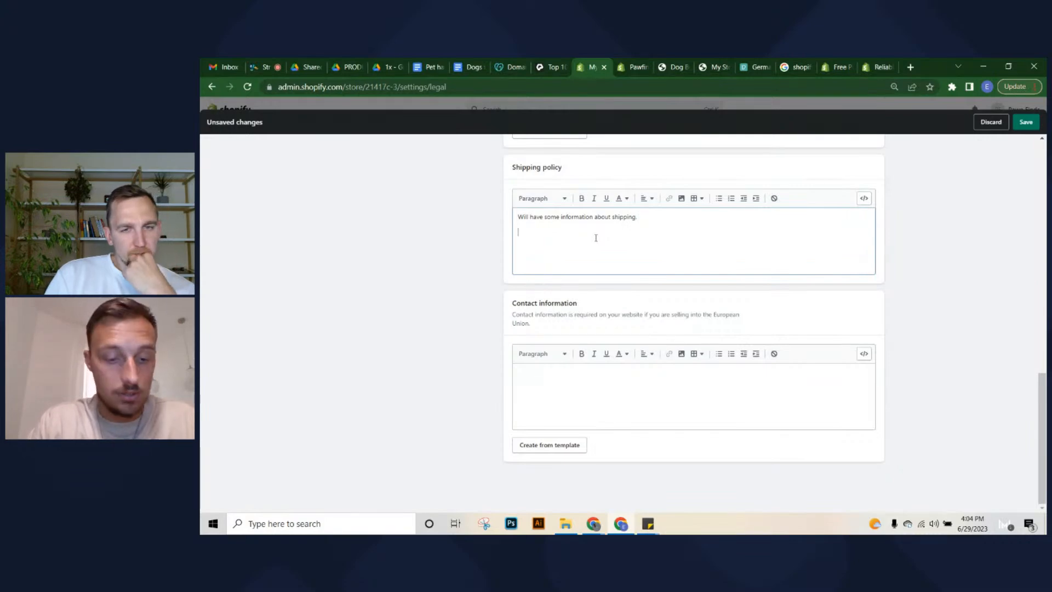
pyautogui.write('Shipping options.')
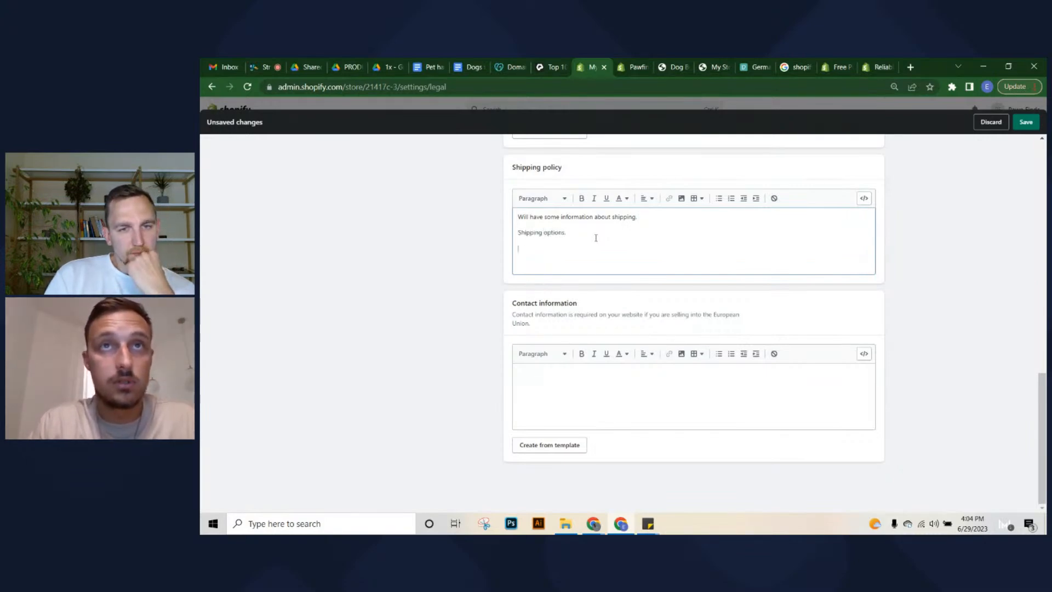
pyautogui.press('BackSpace')
pyautogui.press('BackSpace')
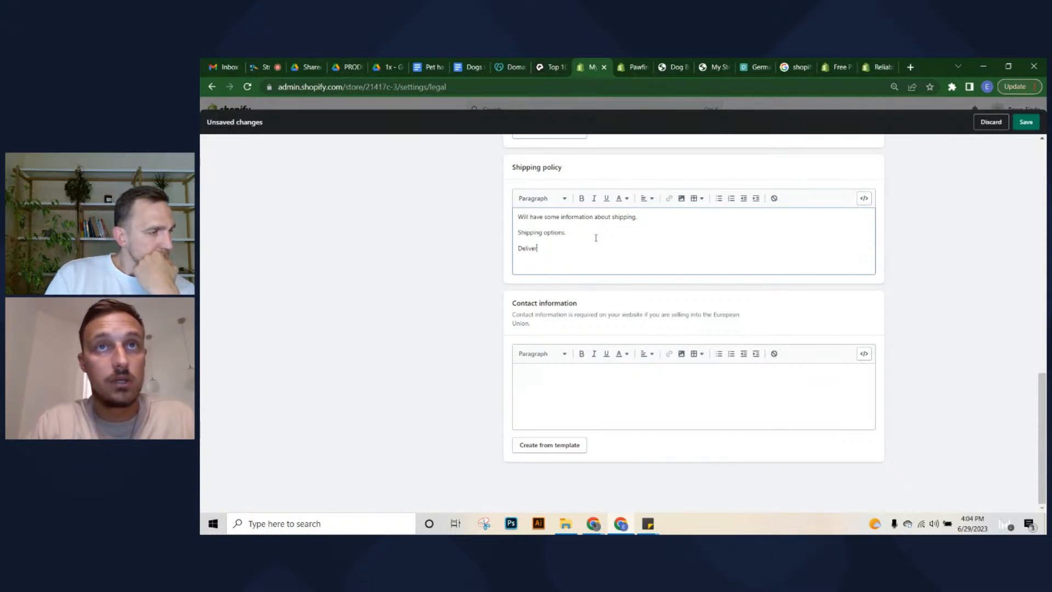
pyautogui.write('y ')
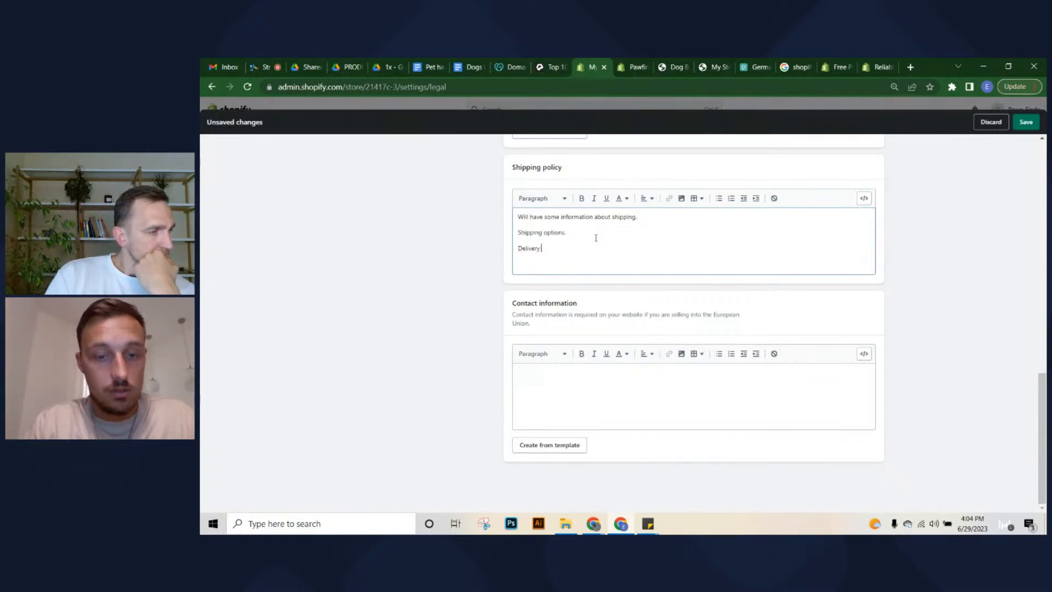
pyautogui.write('zones and times etc')
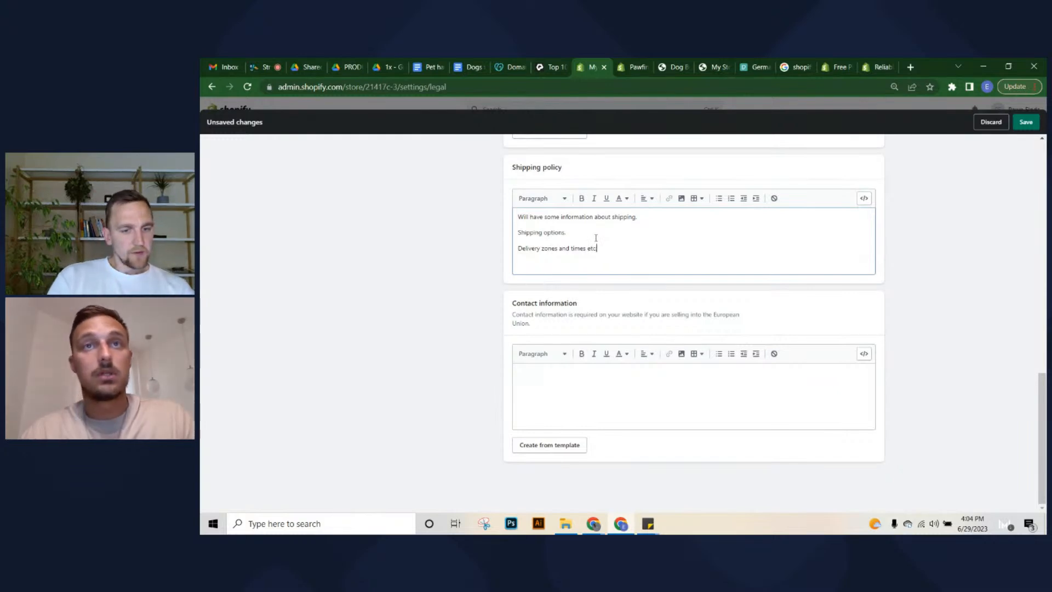
# Enter the store's contact e-mail under Contact information and save the policies
pyautogui.click(612, 370)
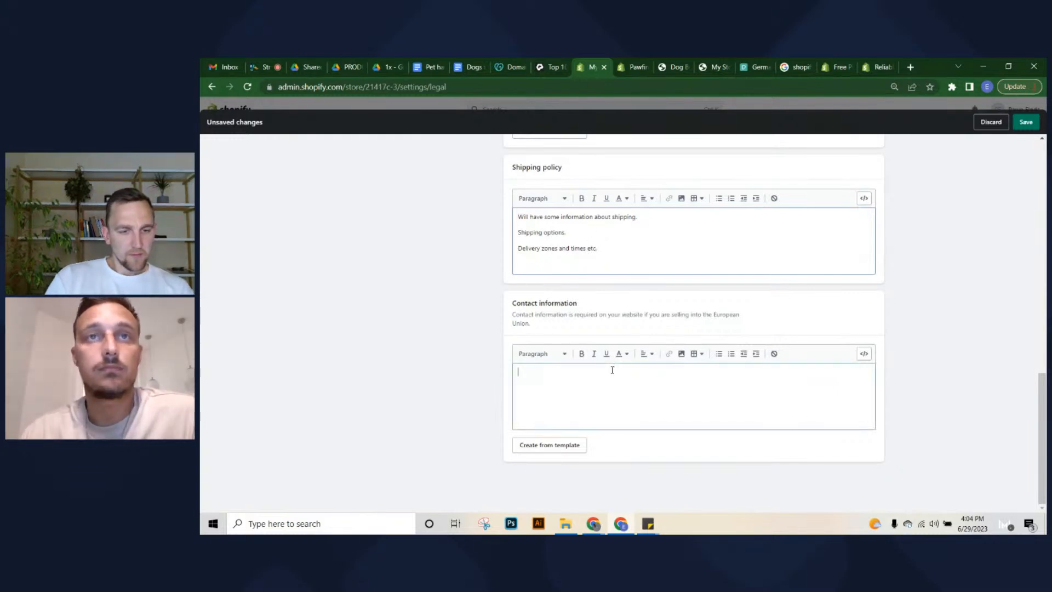
pyautogui.write('je')
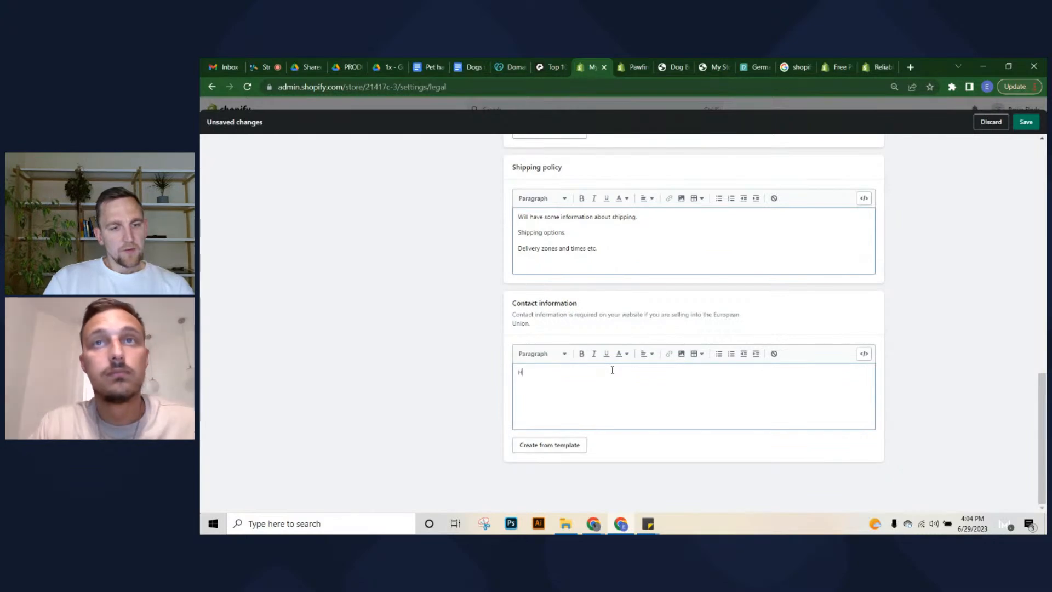
pyautogui.press('BackSpace')
pyautogui.press('BackSpace')
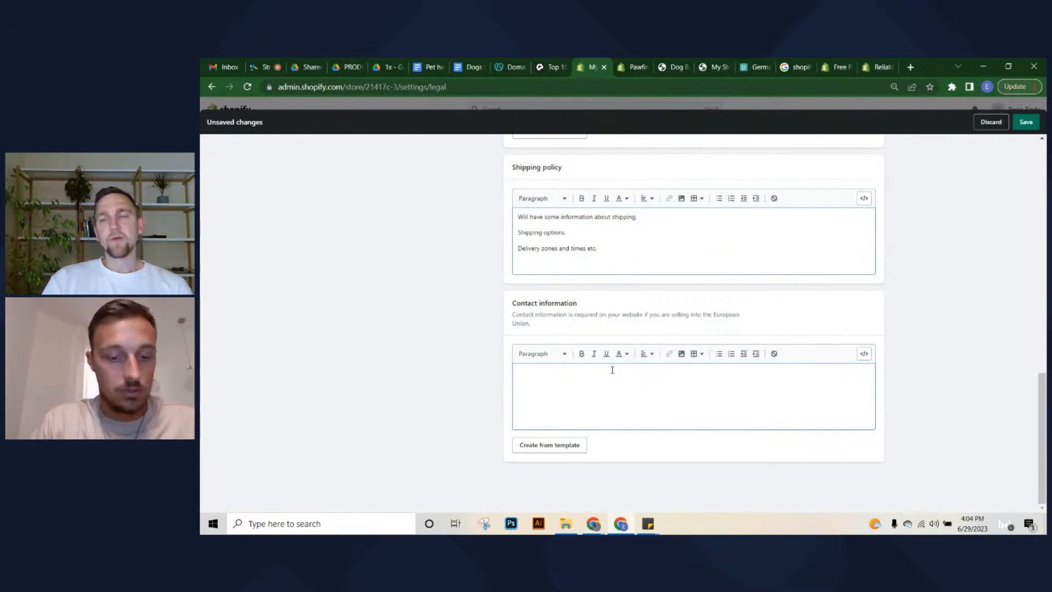
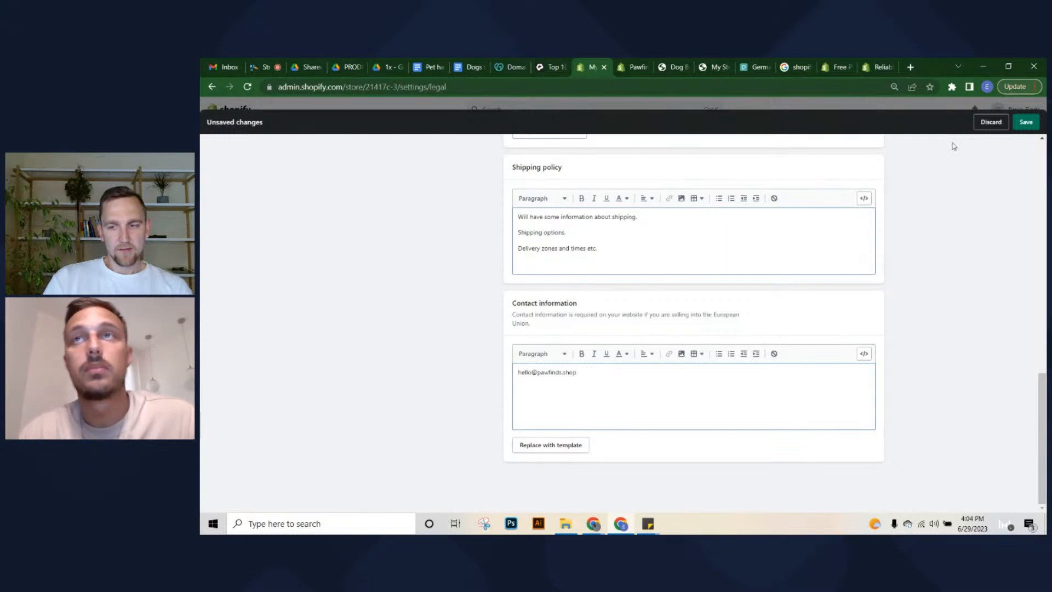
pyautogui.click(1027, 122)
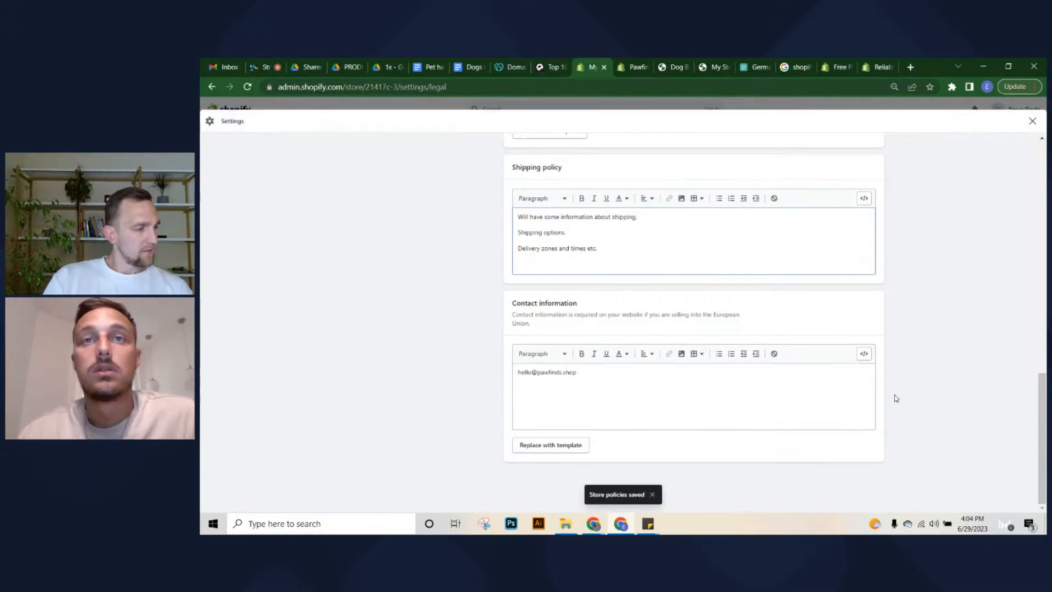
pyautogui.scroll(4, 700, 404)
# Type short placeholder text into the Terms of service and Privacy policy
pyautogui.click(564, 294)
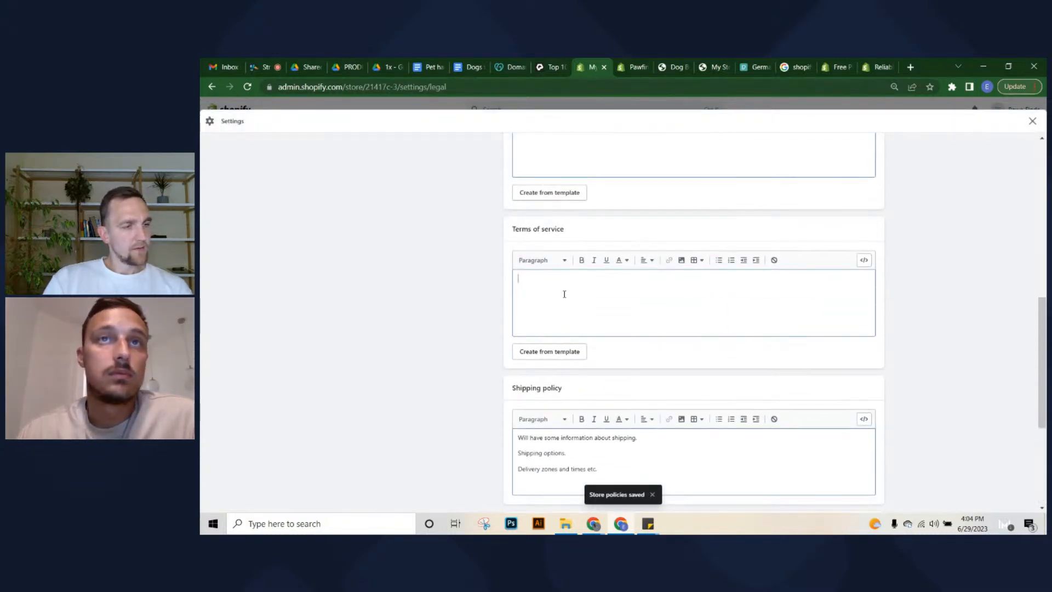
pyautogui.write('T')
pyautogui.press('BackSpace')
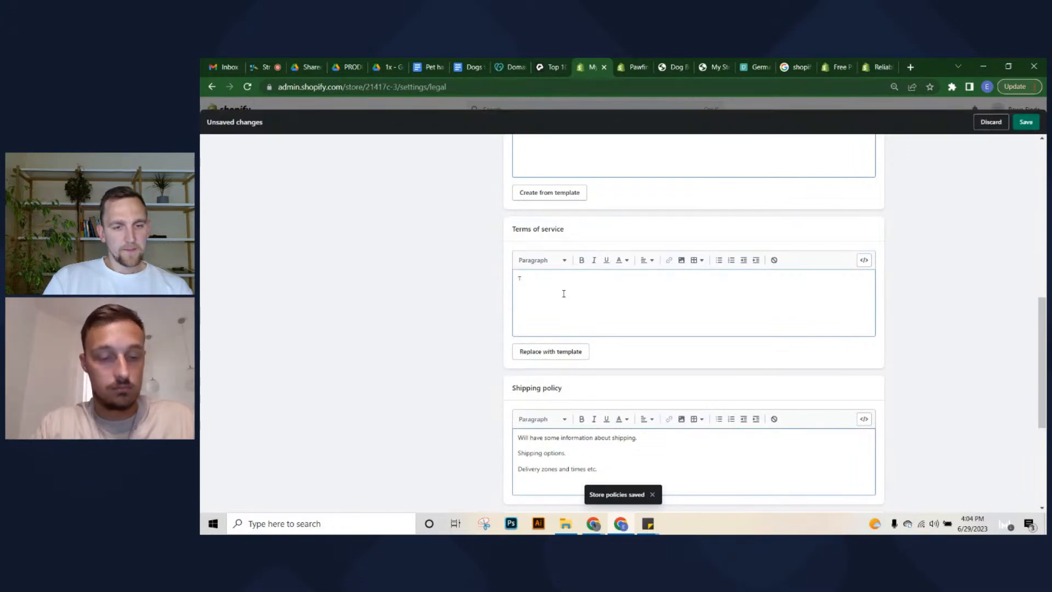
pyautogui.write('Some')
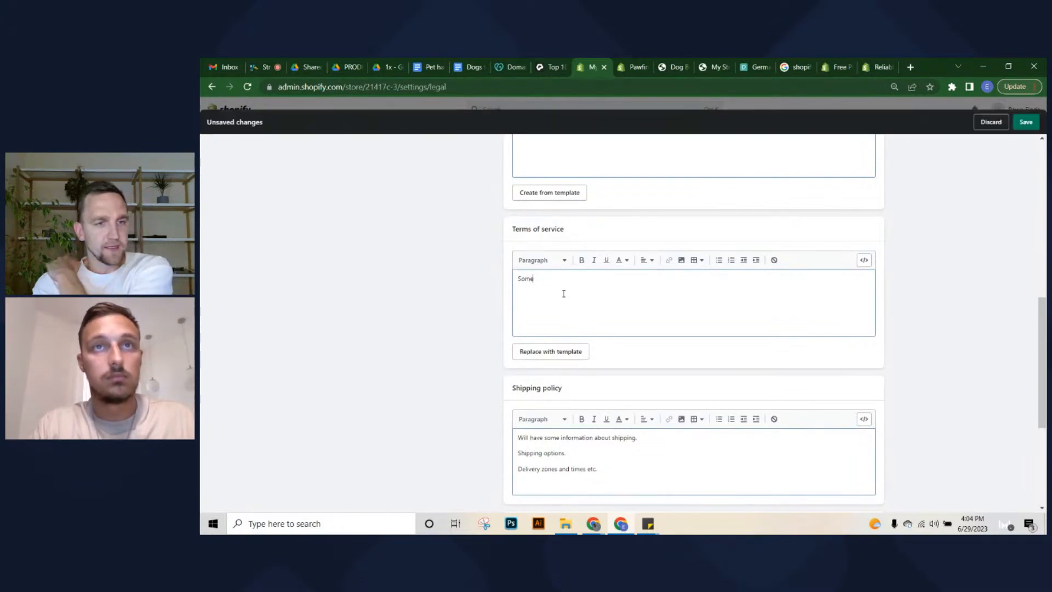
pyautogui.write(' terms of service.')
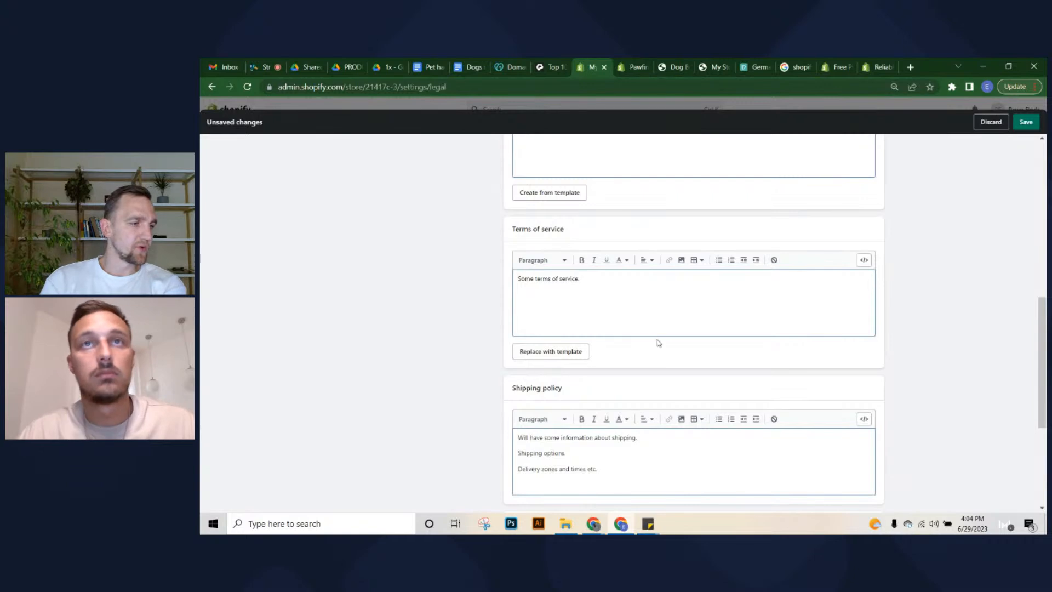
pyautogui.scroll(2, 659, 340)
pyautogui.click(639, 278)
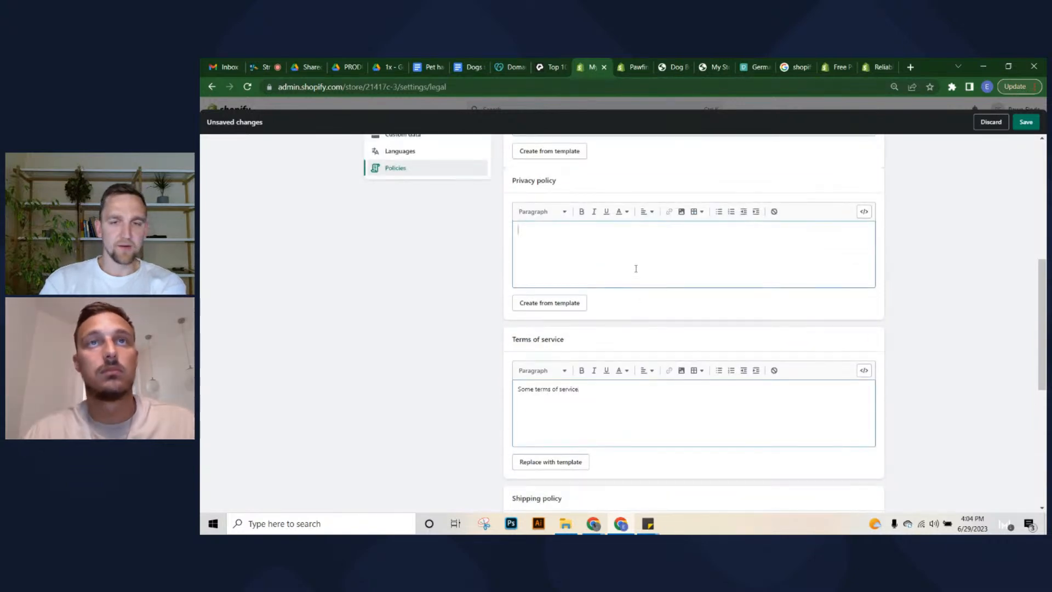
pyautogui.write('Privacy policy goes here.')
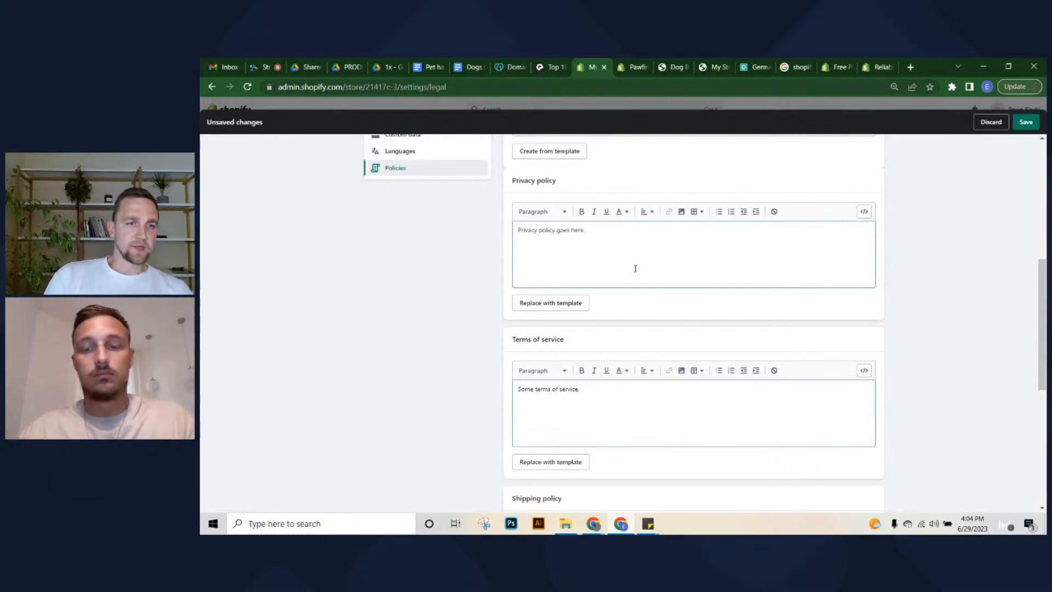
# Set the return and refund policy to 'Refund policy here.' and save the policies
pyautogui.scroll(4, 725, 349)
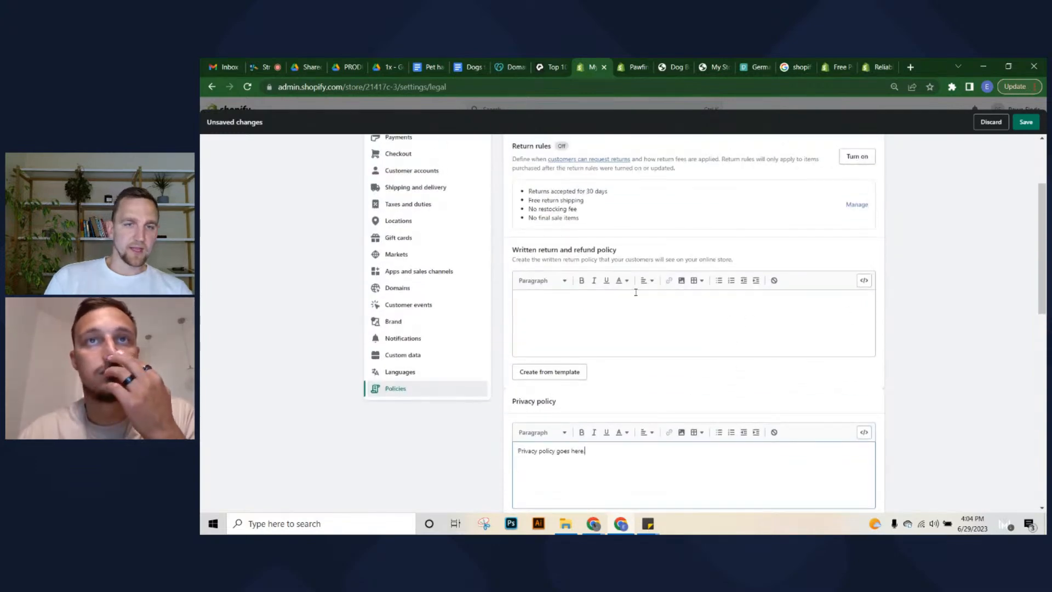
pyautogui.click(626, 321)
pyautogui.write('Reg')
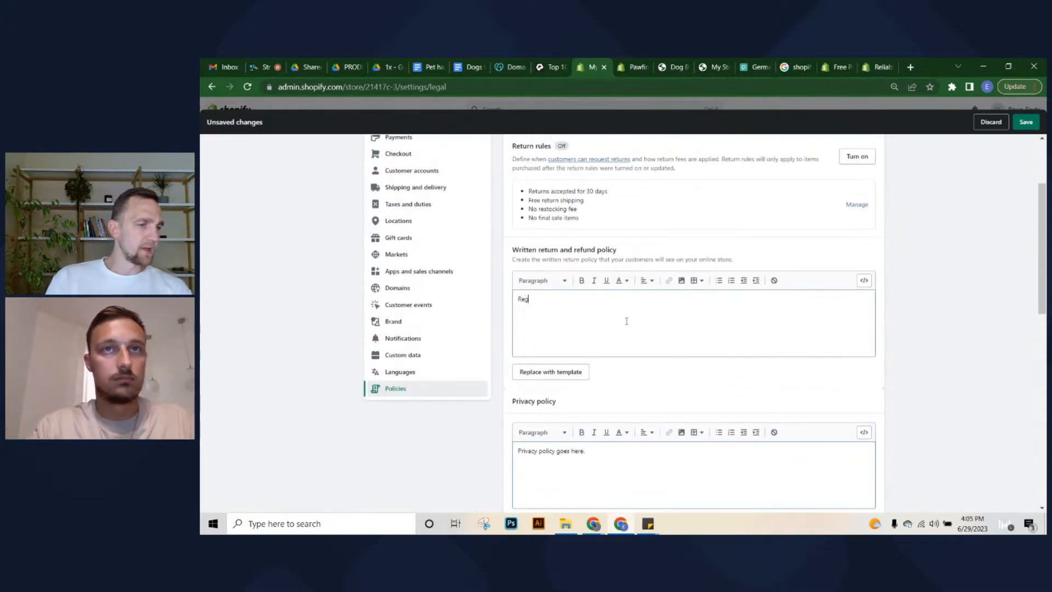
pyautogui.write('und policy h')
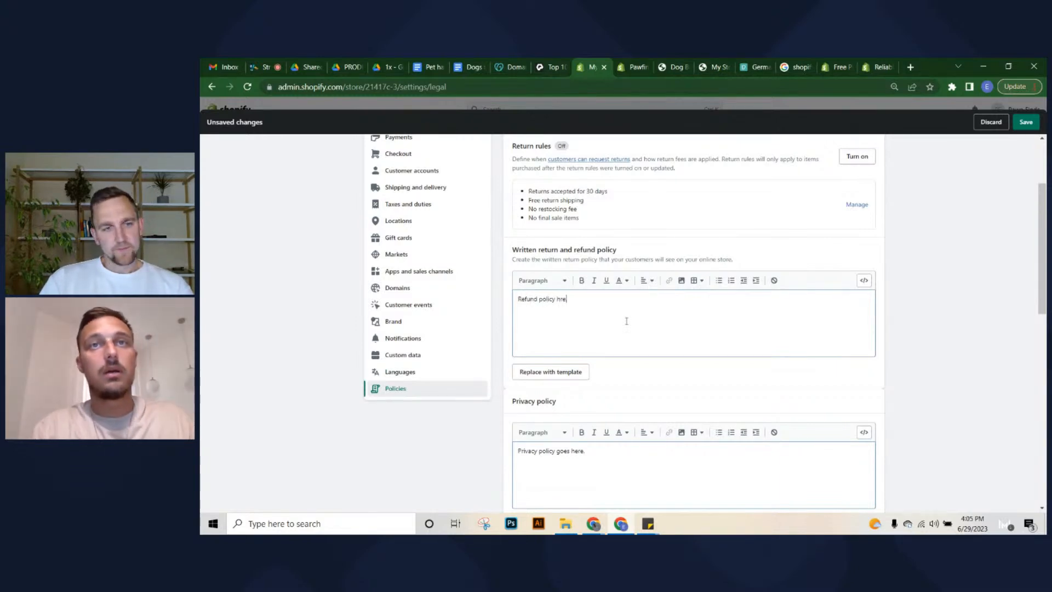
pyautogui.write('re')
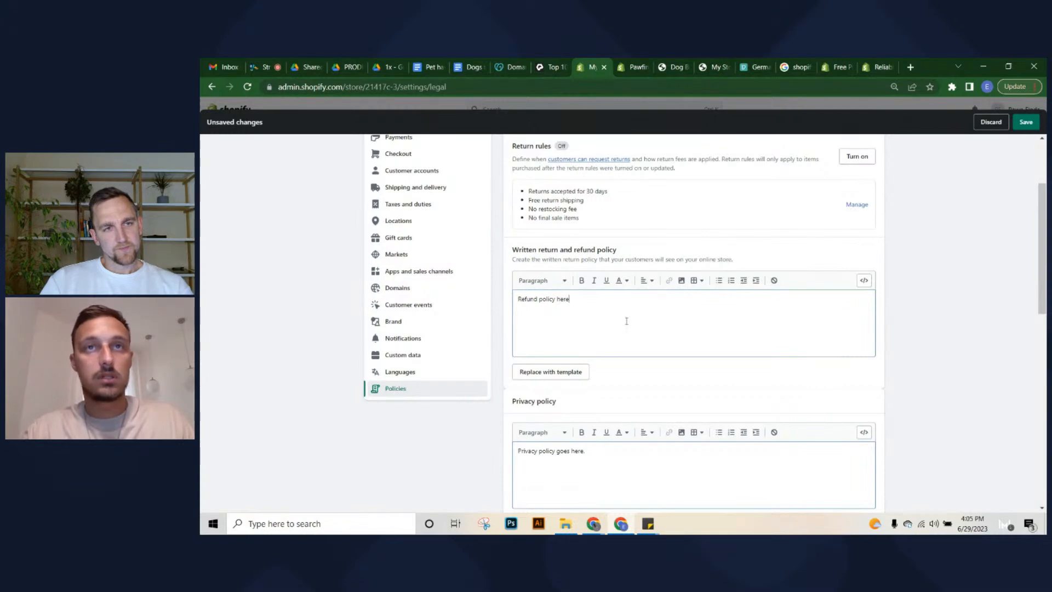
pyautogui.write('.')
pyautogui.click(1026, 122)
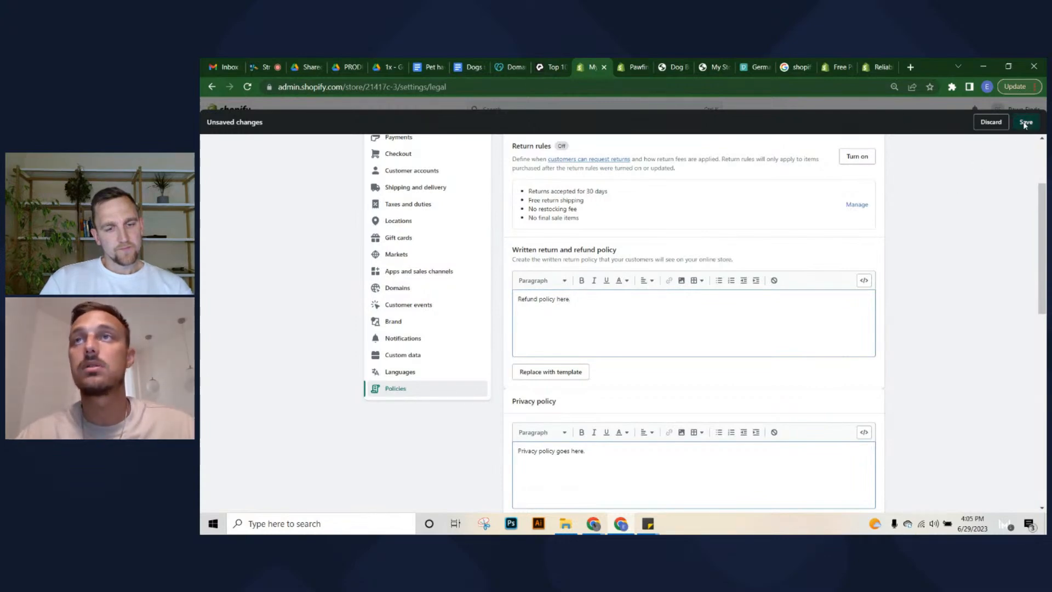
pyautogui.scroll(-5, 702, 297)
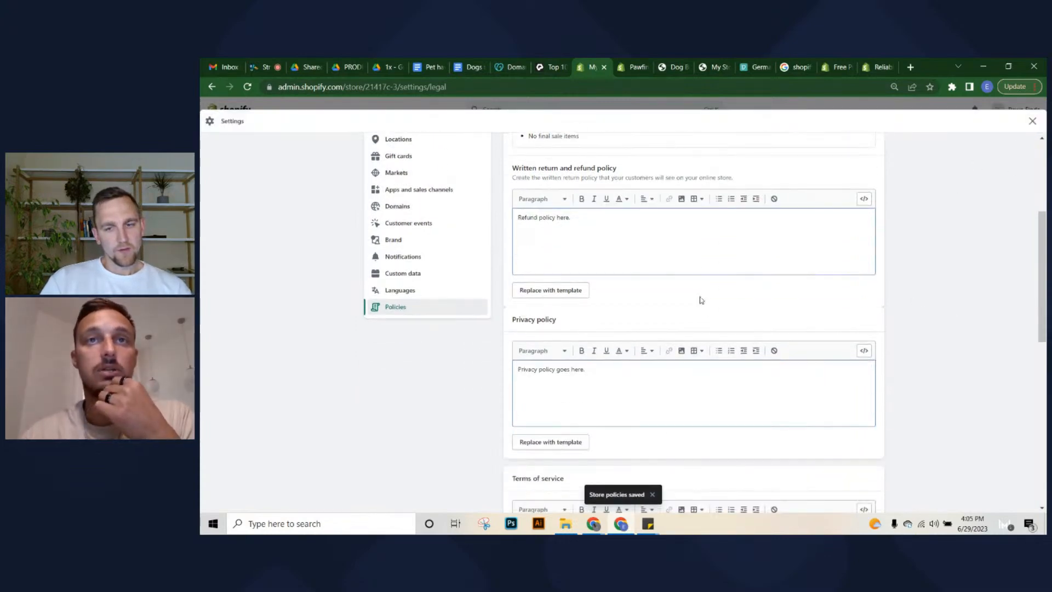
pyautogui.scroll(7, 965, 159)
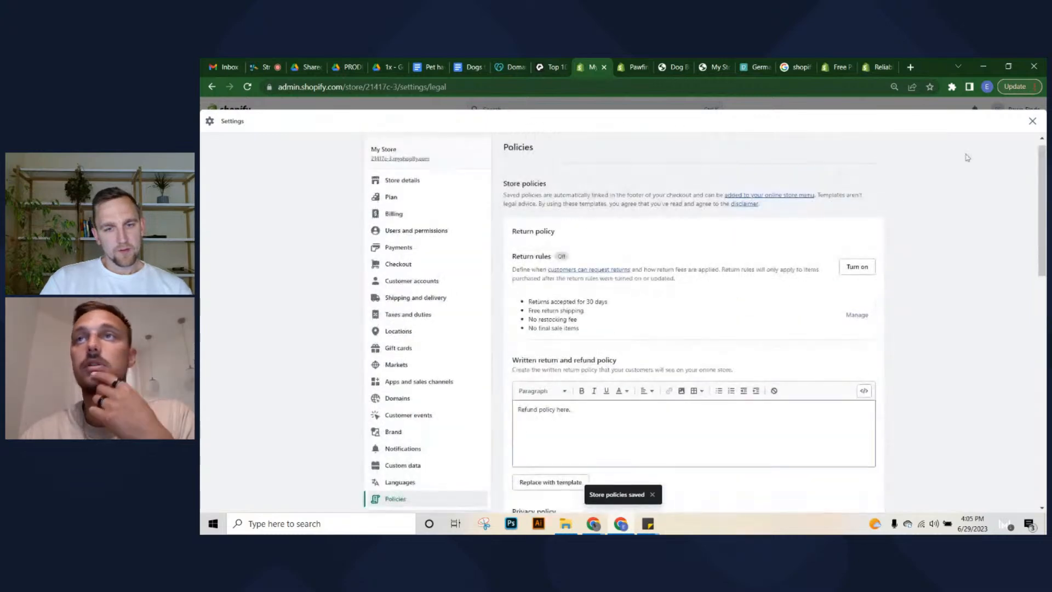
# Open the Footer menu from Online Store navigation
pyautogui.click(1030, 125)
pyautogui.click(263, 268)
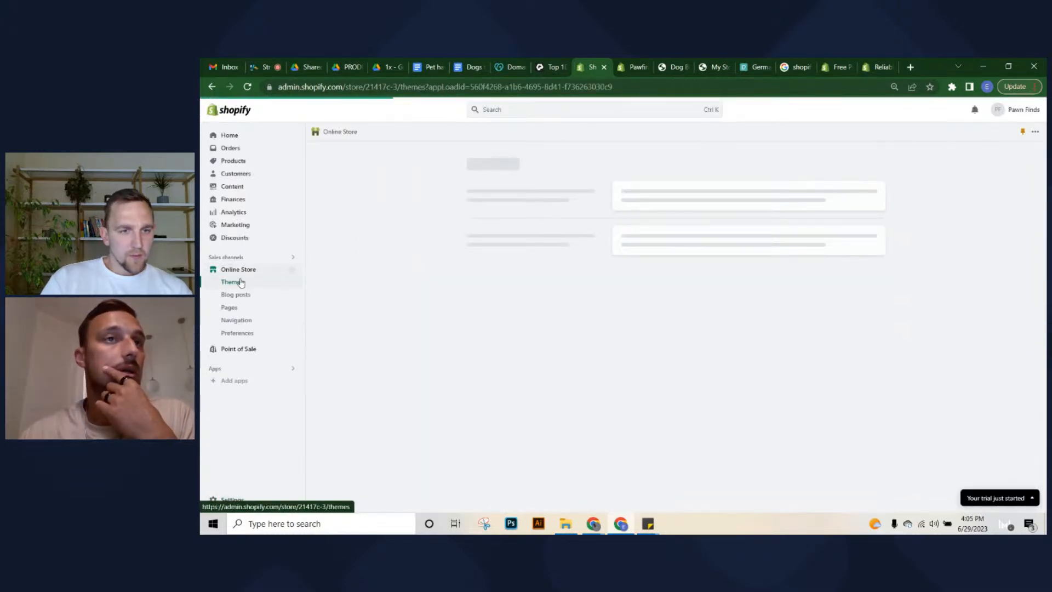
pyautogui.click(245, 325)
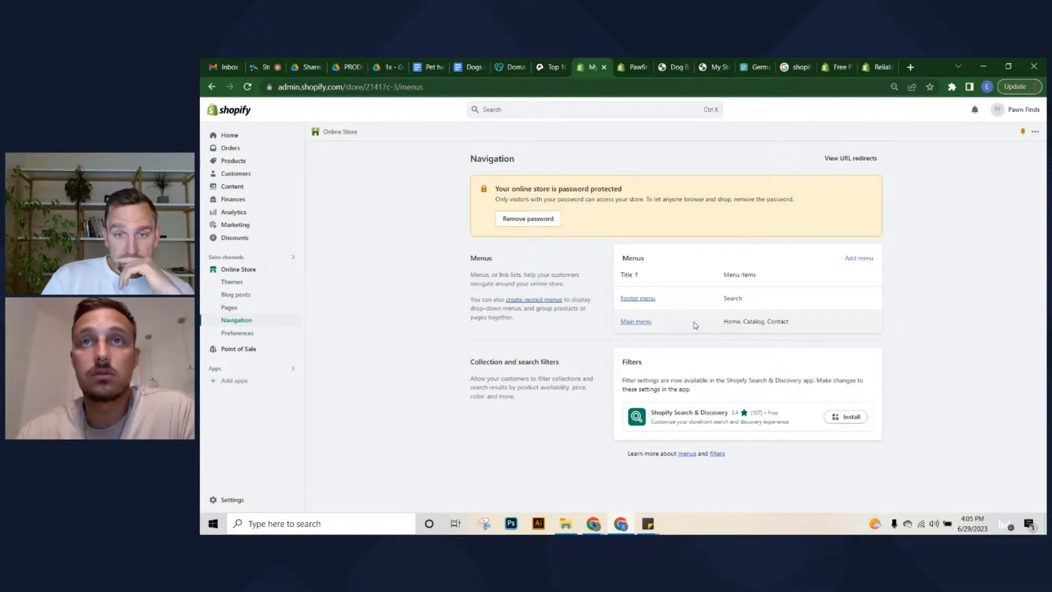
pyautogui.moveTo(694, 324); pyautogui.dragTo(743, 322)
pyautogui.click(743, 323)
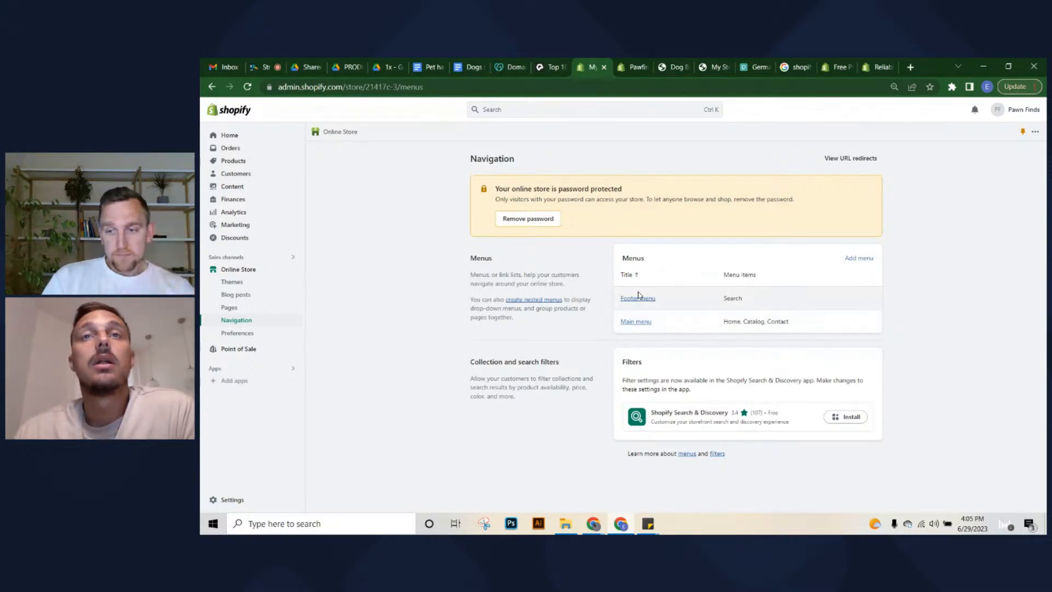
pyautogui.click(634, 301)
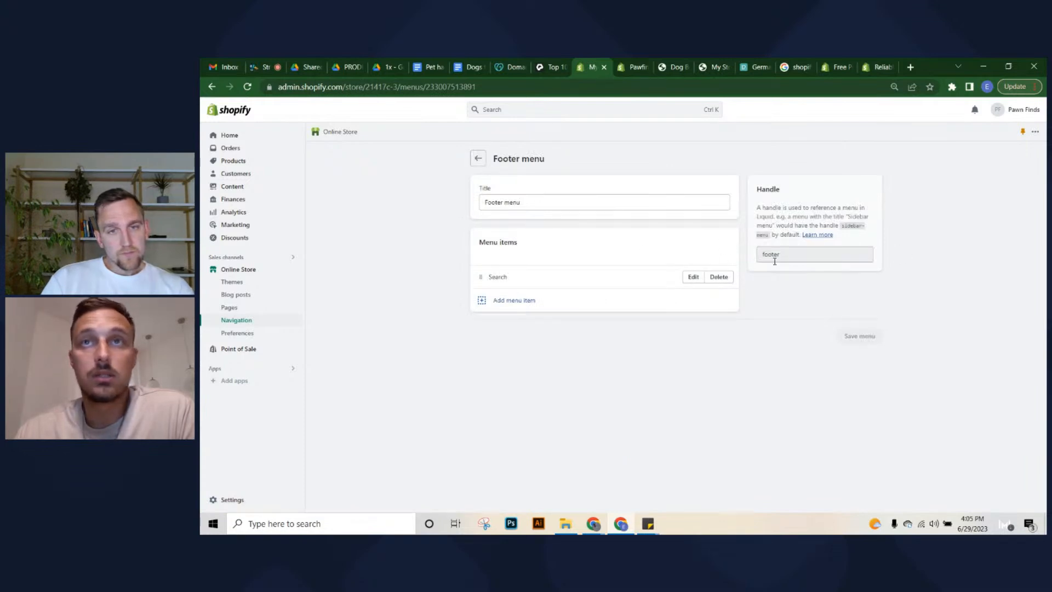
# Add Privacy Policy and Refund Policy links to the Footer menu
pyautogui.click(521, 303)
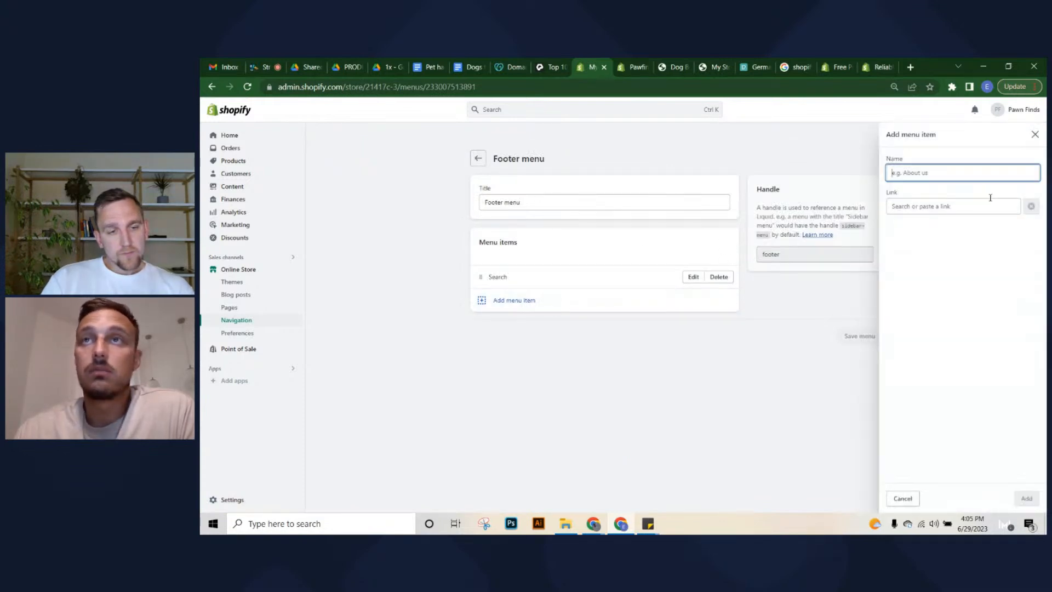
pyautogui.click(930, 206)
pyautogui.click(920, 350)
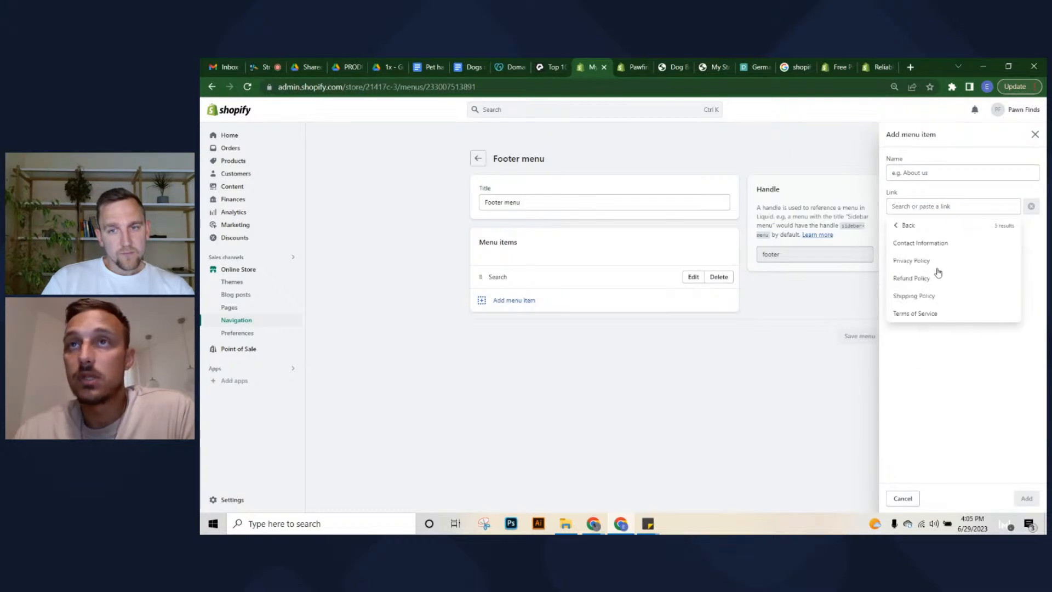
pyautogui.click(927, 260)
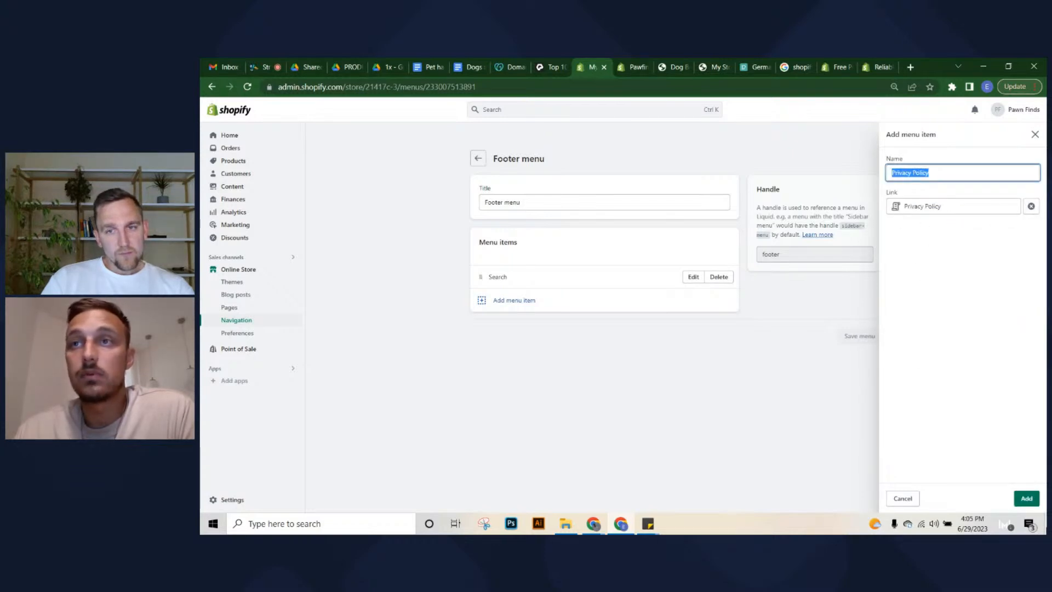
pyautogui.click(1028, 498)
pyautogui.click(566, 326)
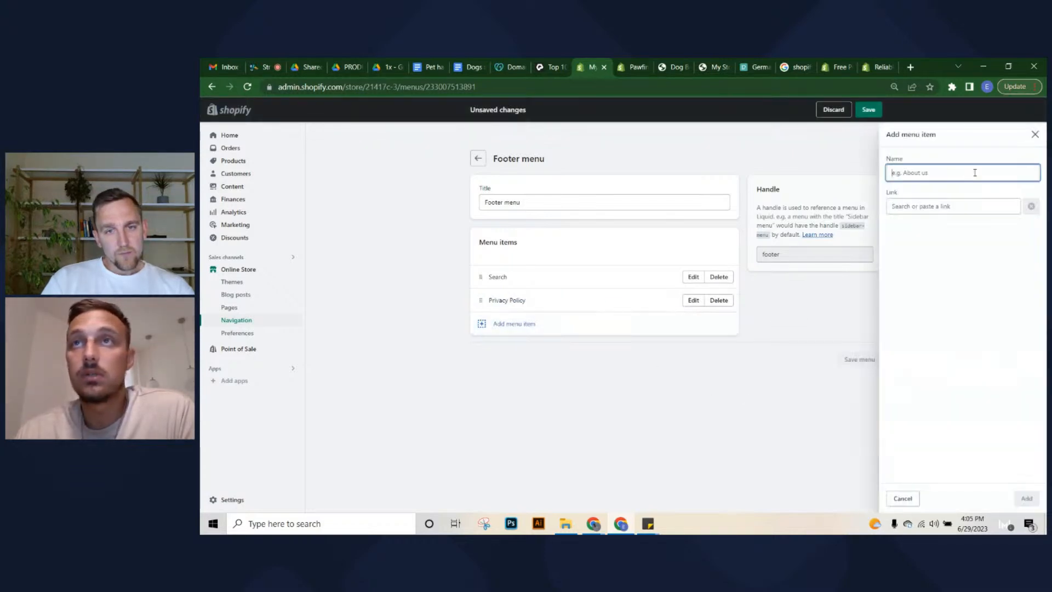
pyautogui.click(932, 206)
pyautogui.click(919, 349)
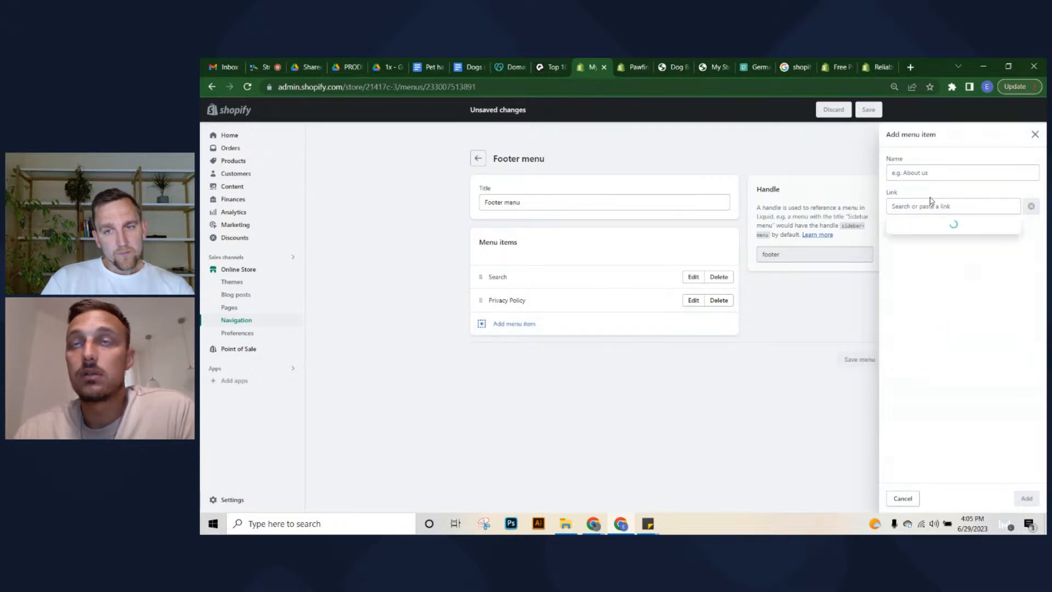
pyautogui.click(925, 276)
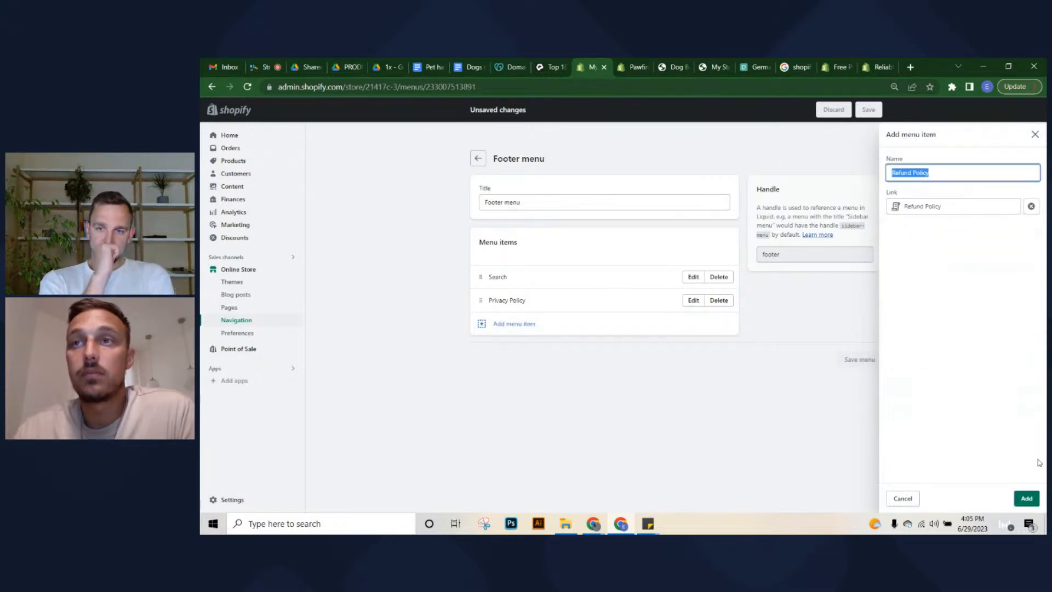
pyautogui.click(1028, 498)
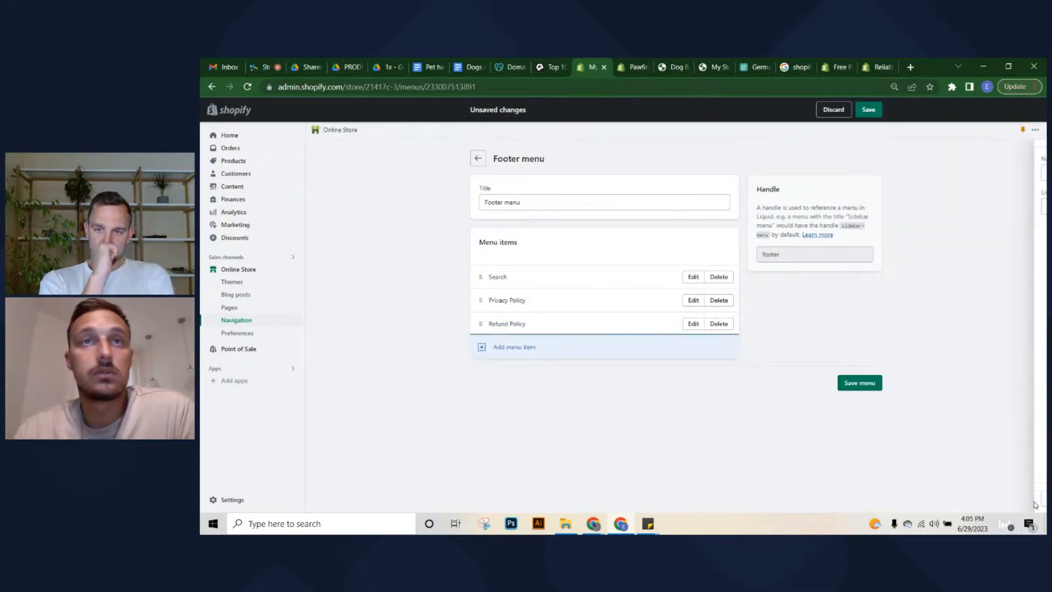
# Add Shipping Policy and Terms of Service links to the Footer menu
pyautogui.click(511, 351)
pyautogui.click(931, 206)
pyautogui.click(921, 351)
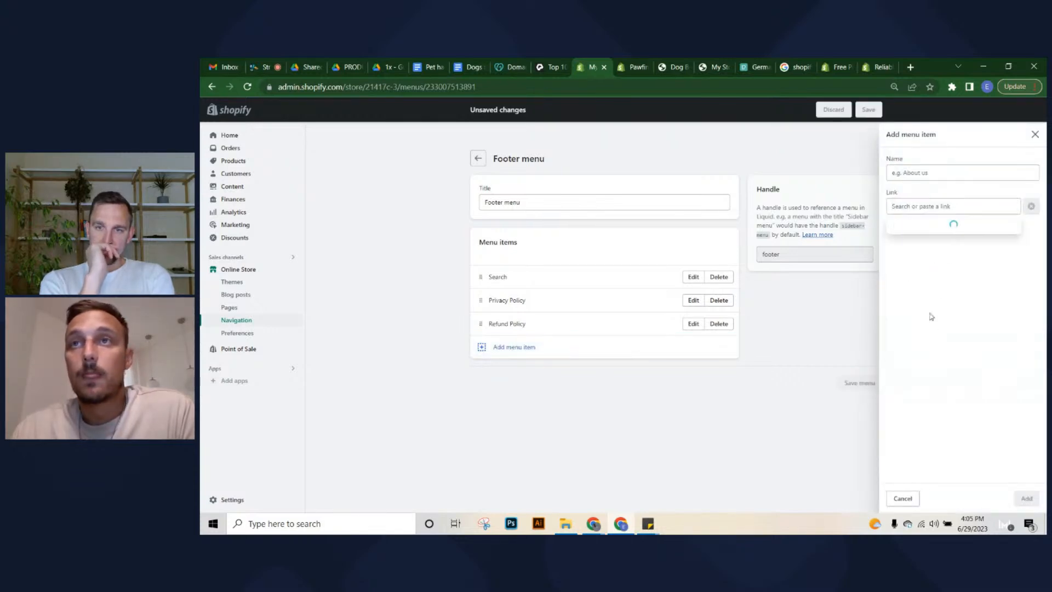
pyautogui.click(942, 296)
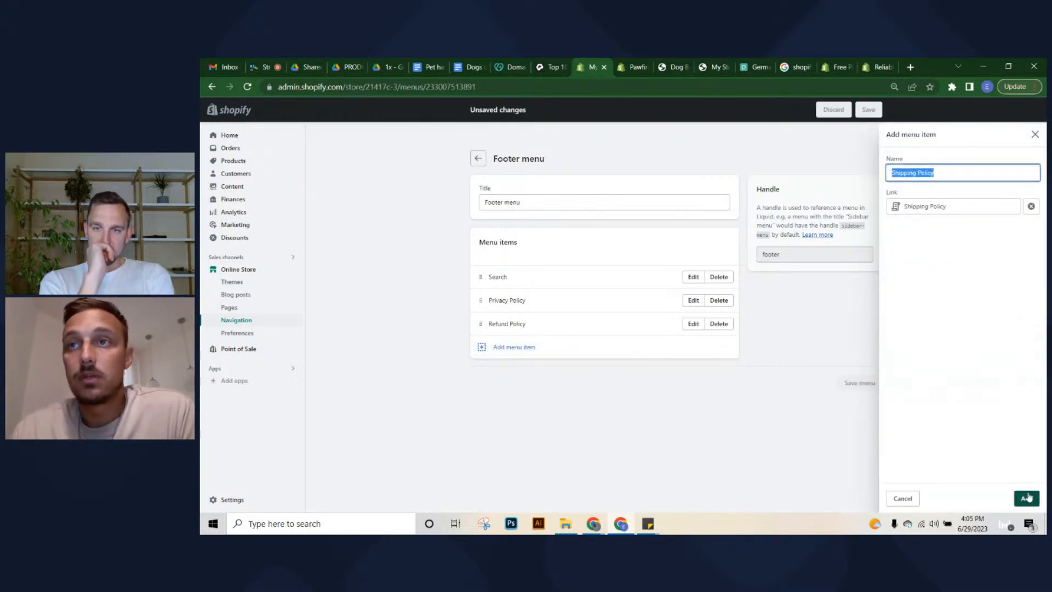
pyautogui.click(1027, 498)
pyautogui.click(555, 376)
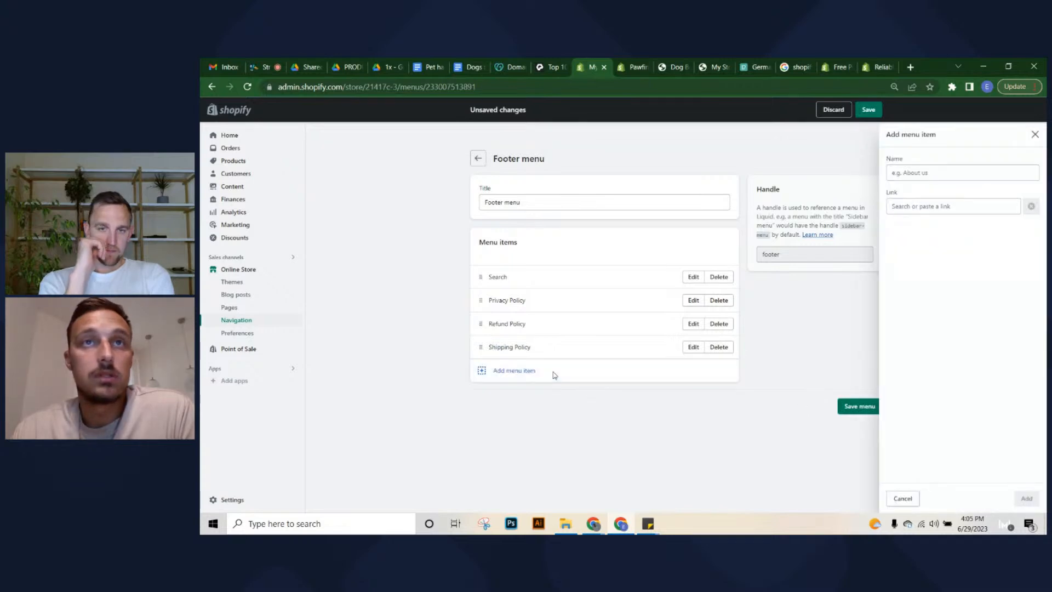
pyautogui.click(963, 206)
pyautogui.click(916, 351)
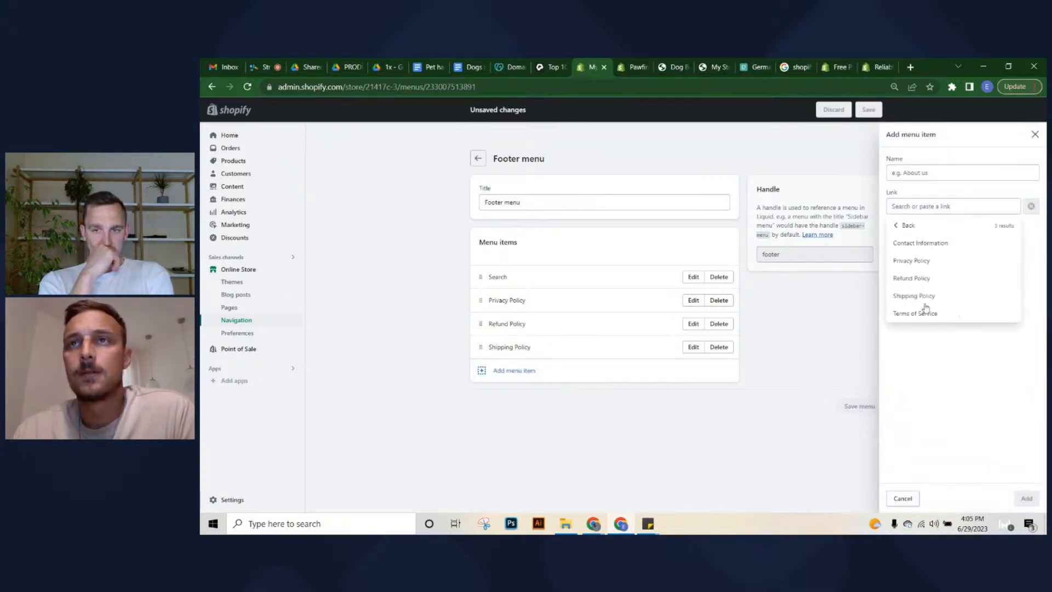
pyautogui.click(927, 311)
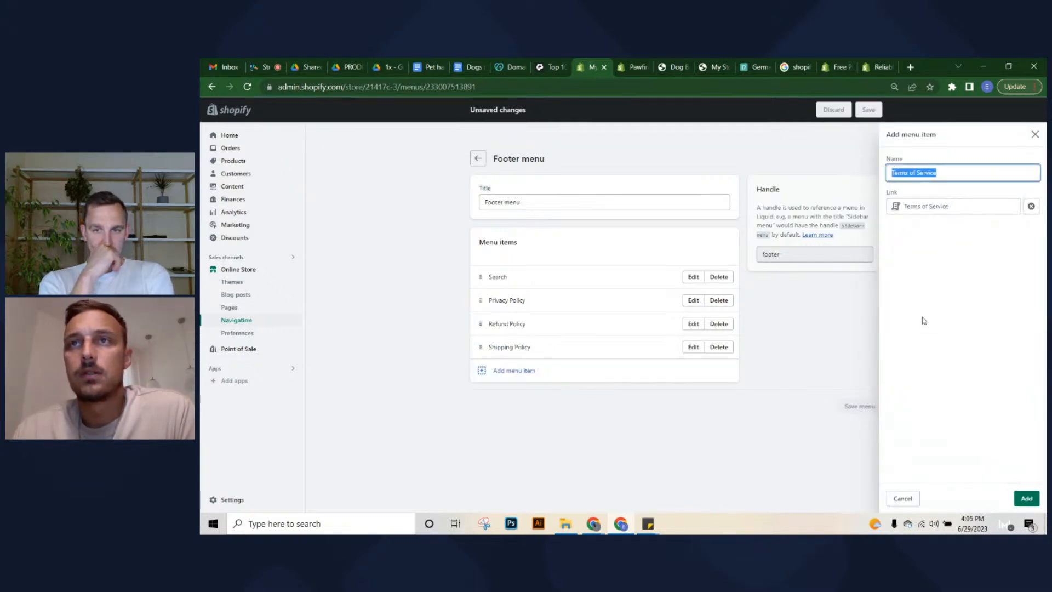
pyautogui.click(1031, 499)
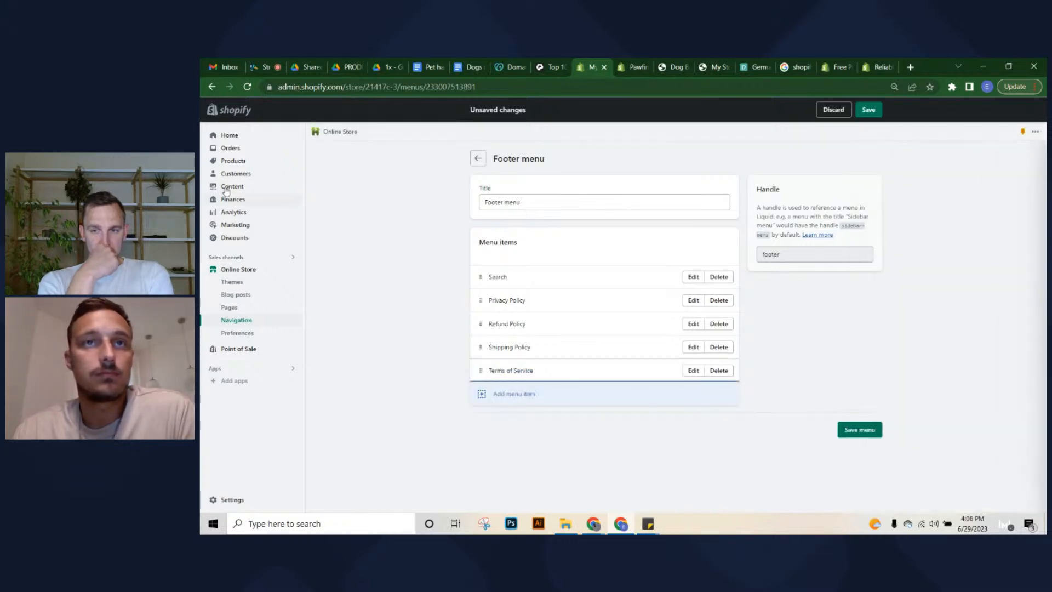
# Delete Search, move Shipping Policy to the top and Refund above Privacy, then save
pyautogui.click(712, 280)
pyautogui.click(724, 332)
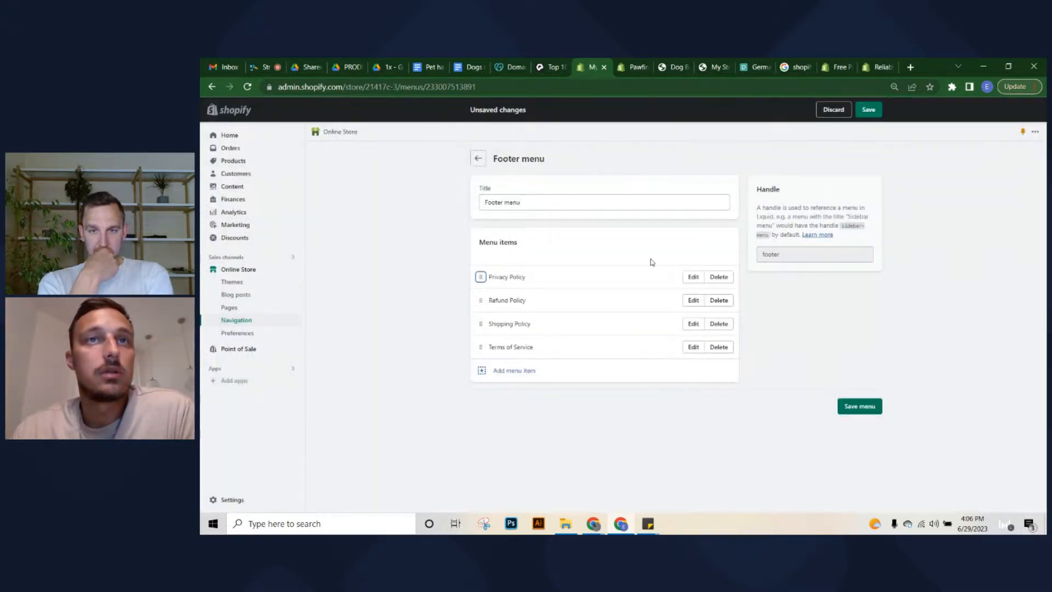
pyautogui.moveTo(481, 324); pyautogui.dragTo(481, 293)
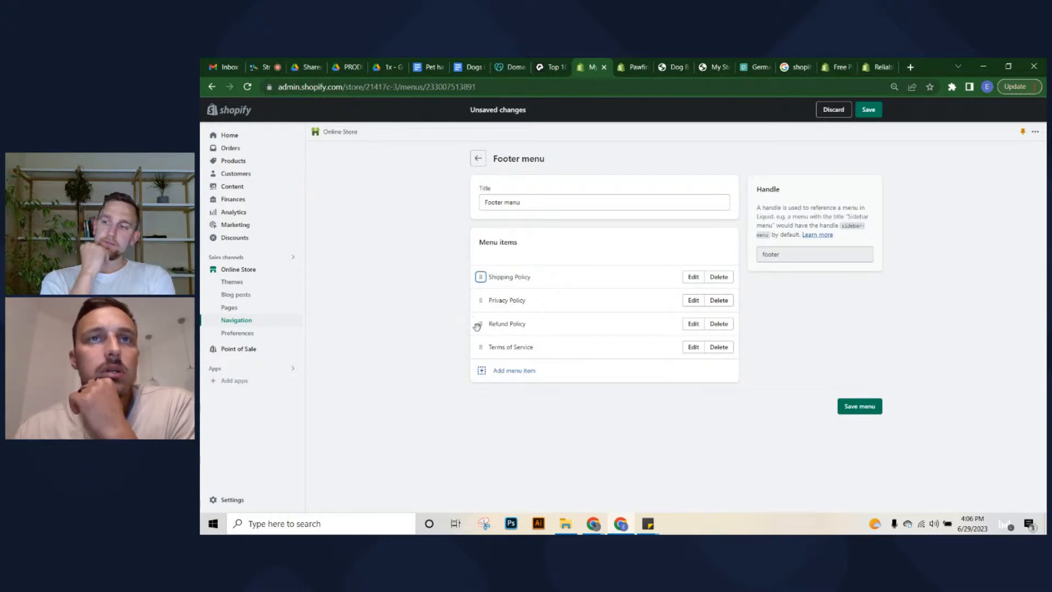
pyautogui.moveTo(481, 324); pyautogui.dragTo(491, 296)
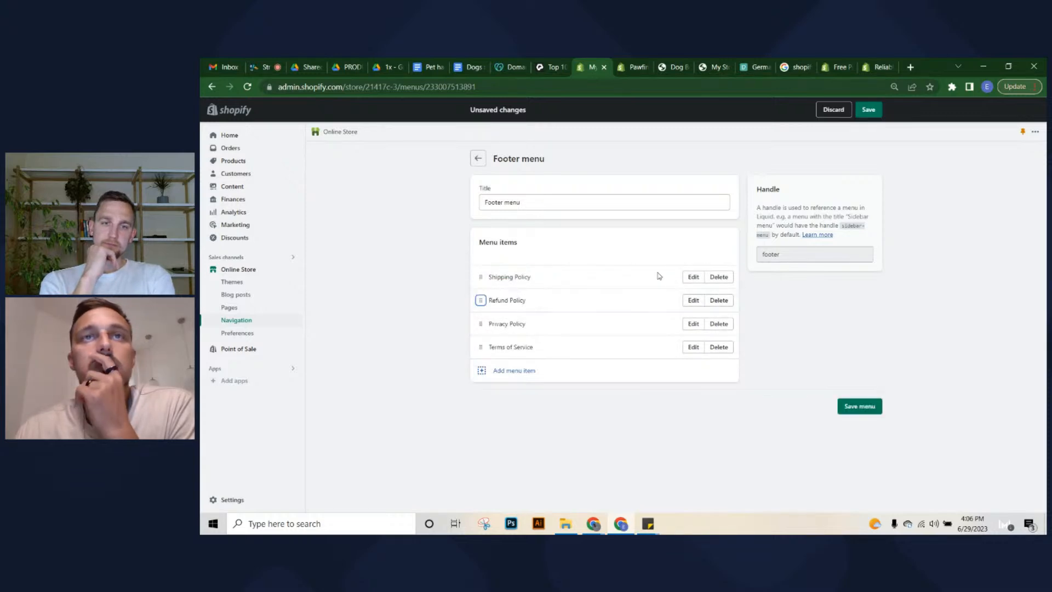
pyautogui.click(859, 406)
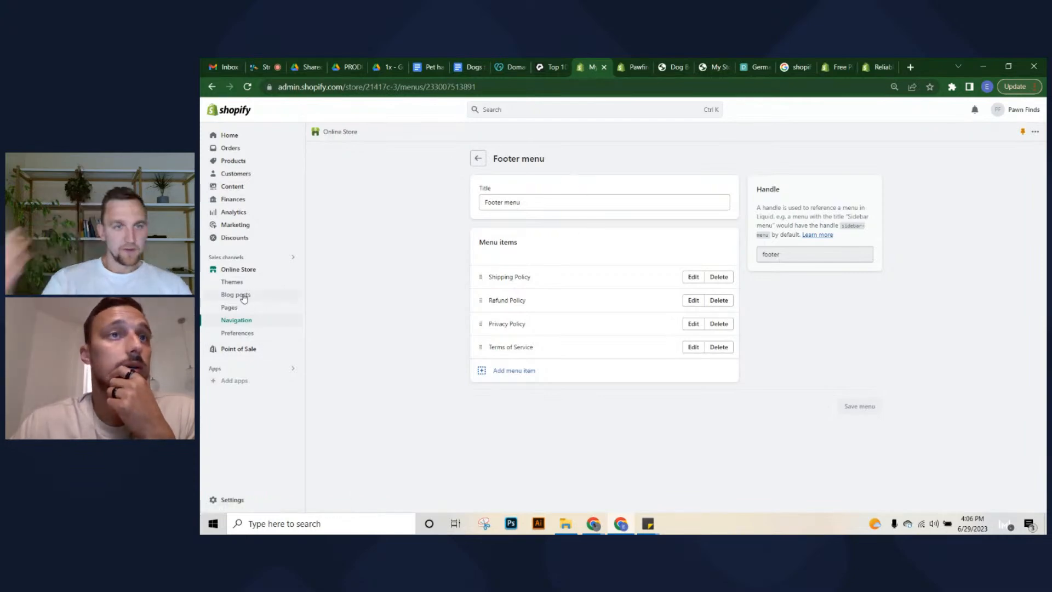
# Open the Dawn theme in the customiser and select its Footer section
pyautogui.click(232, 282)
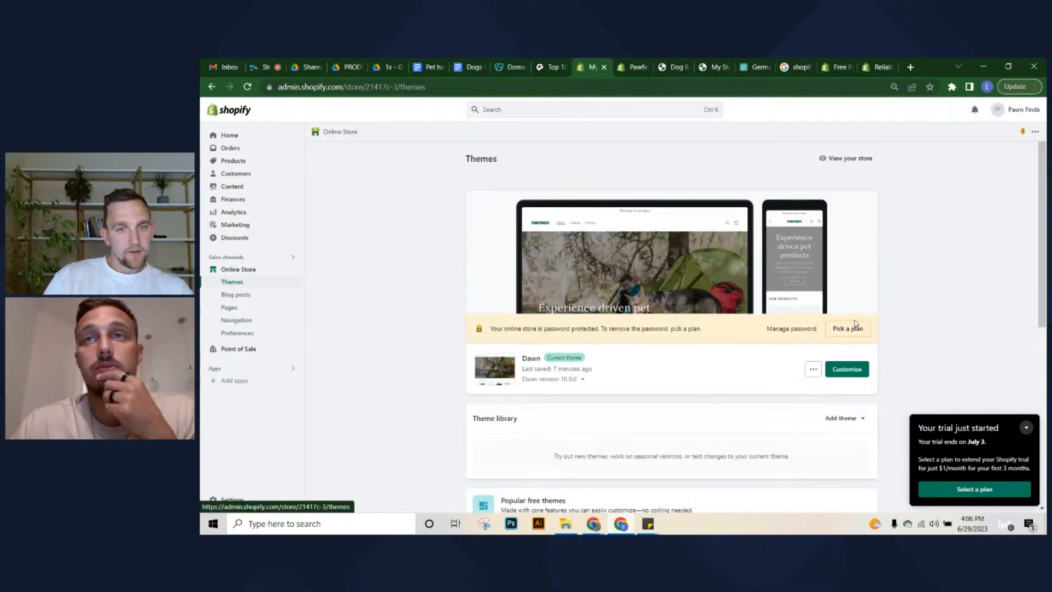
pyautogui.click(847, 369)
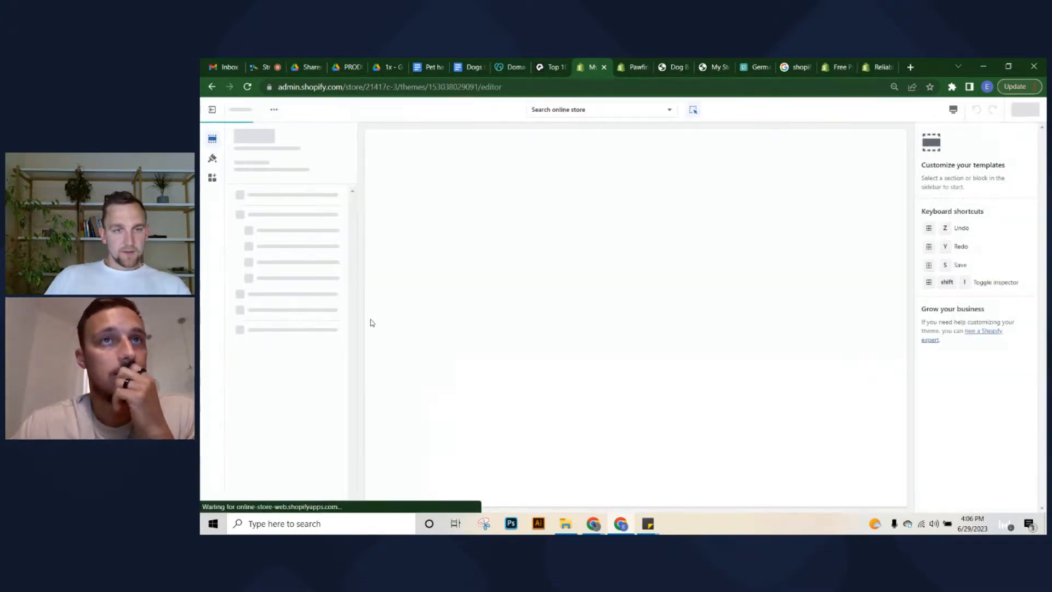
pyautogui.scroll(-5, 868, 186)
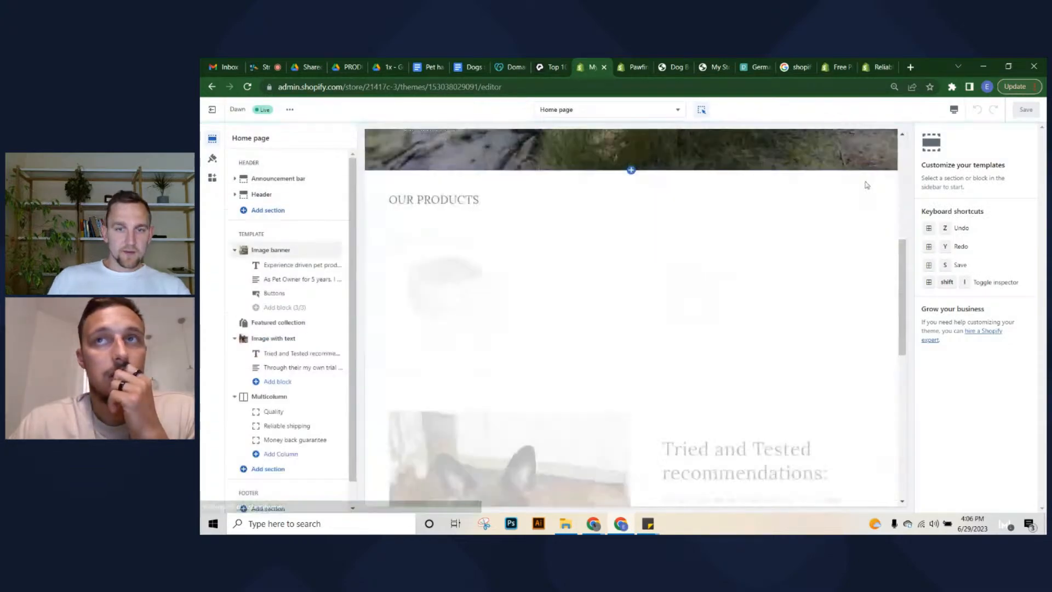
pyautogui.scroll(-10, 872, 274)
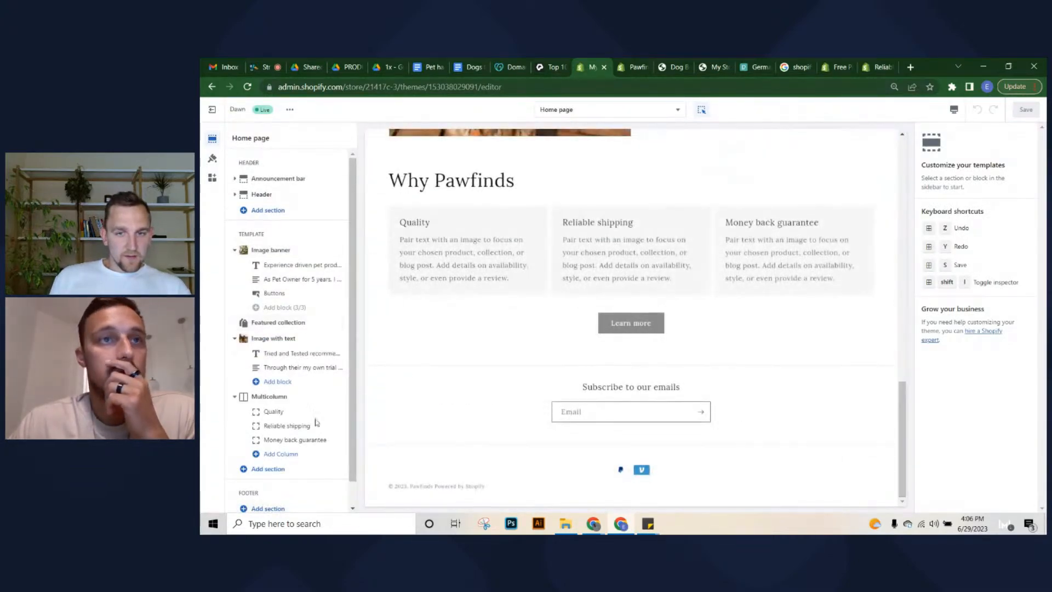
pyautogui.scroll(-1, 274, 502)
pyautogui.click(271, 483)
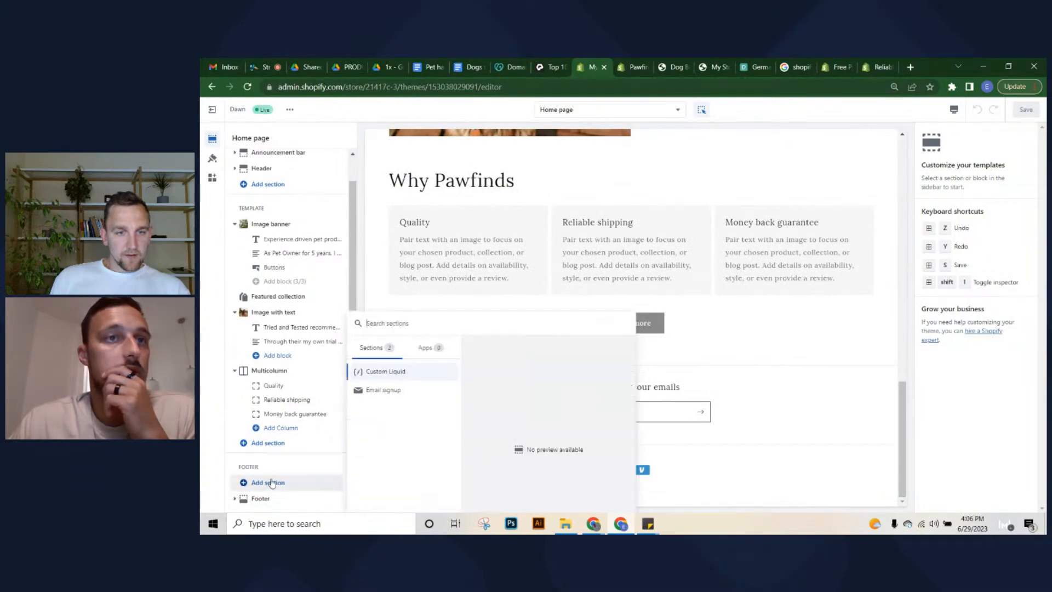
pyautogui.click(268, 497)
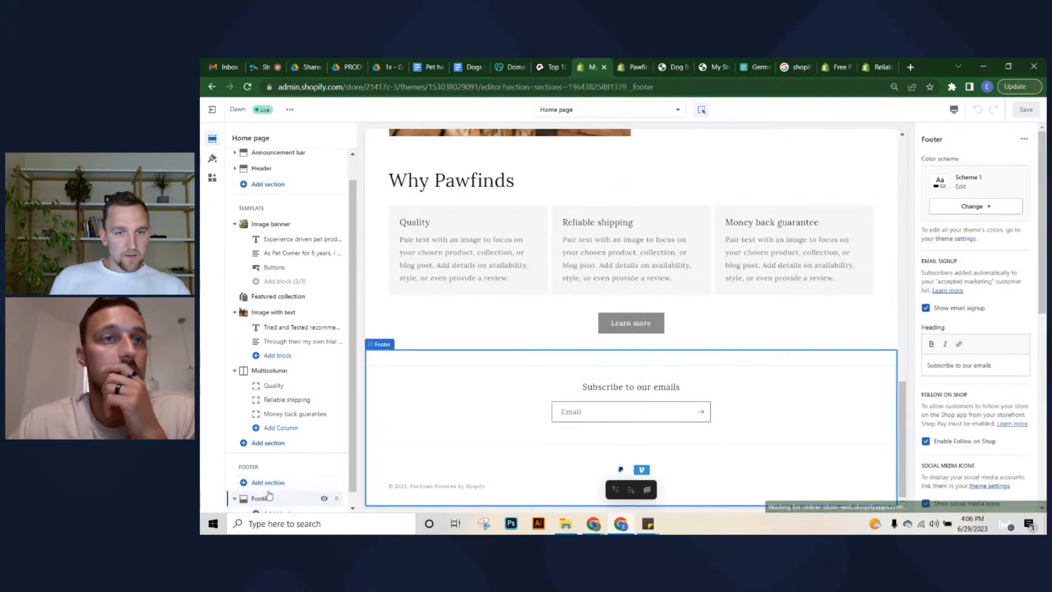
# Add a menu block showing the footer menu, headed 'Useful', and save the theme
pyautogui.scroll(-1, 276, 475)
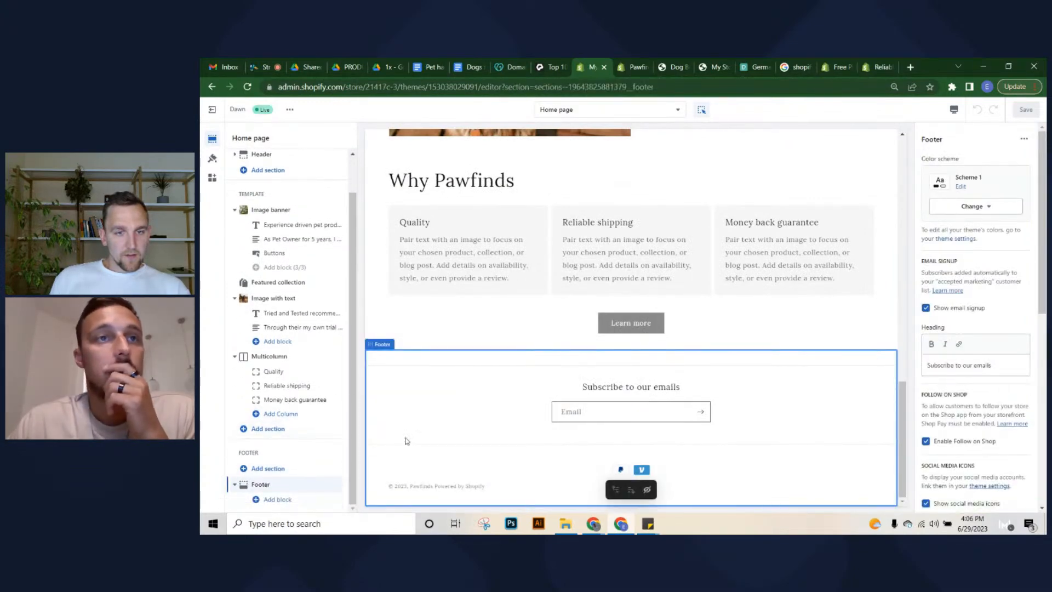
pyautogui.click(264, 501)
pyautogui.click(394, 369)
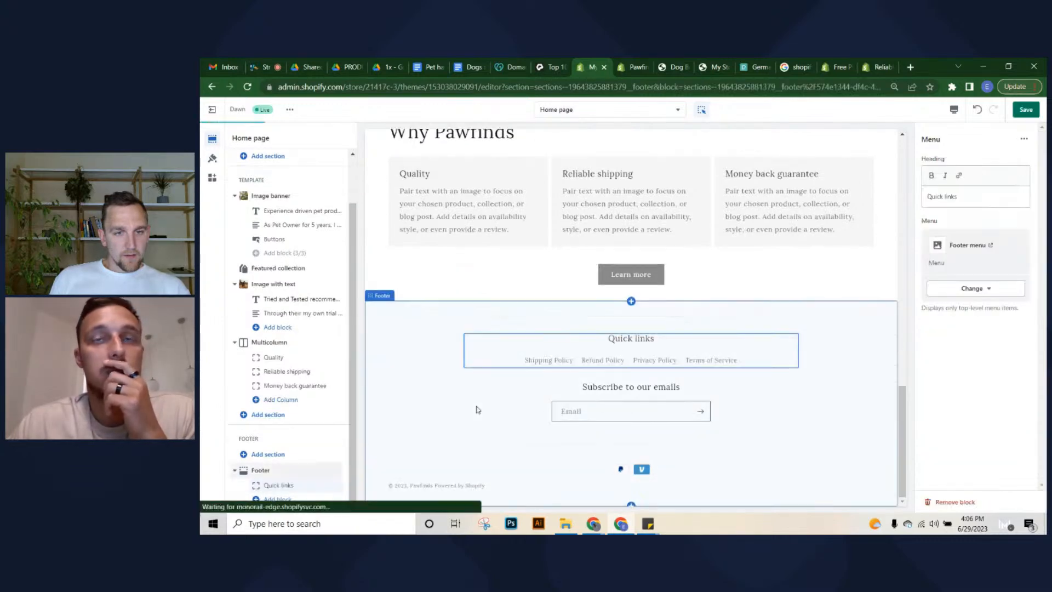
pyautogui.click(946, 290)
pyautogui.click(942, 292)
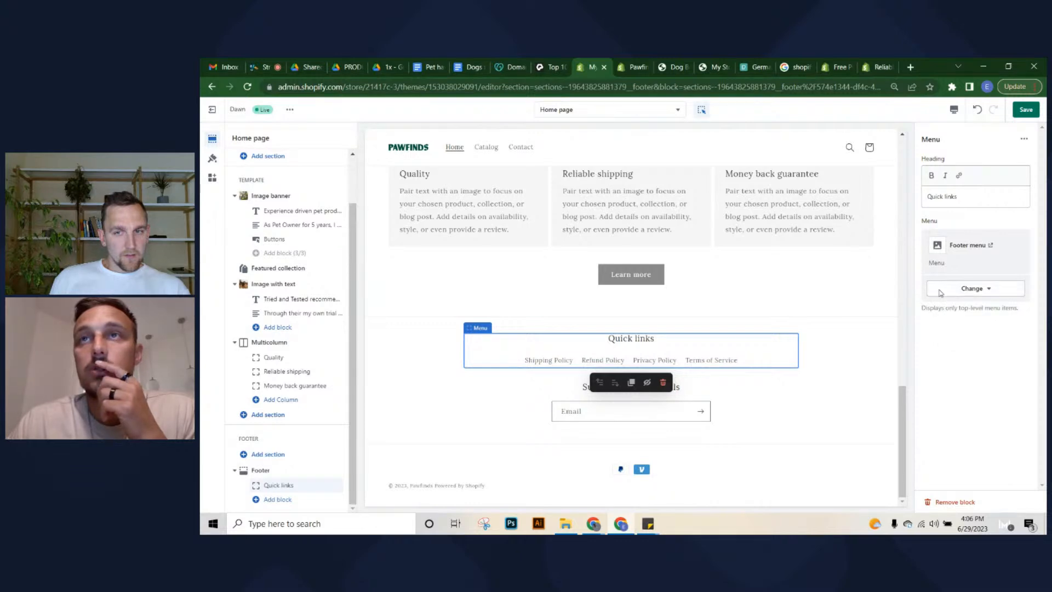
pyautogui.tripleClick(990, 192)
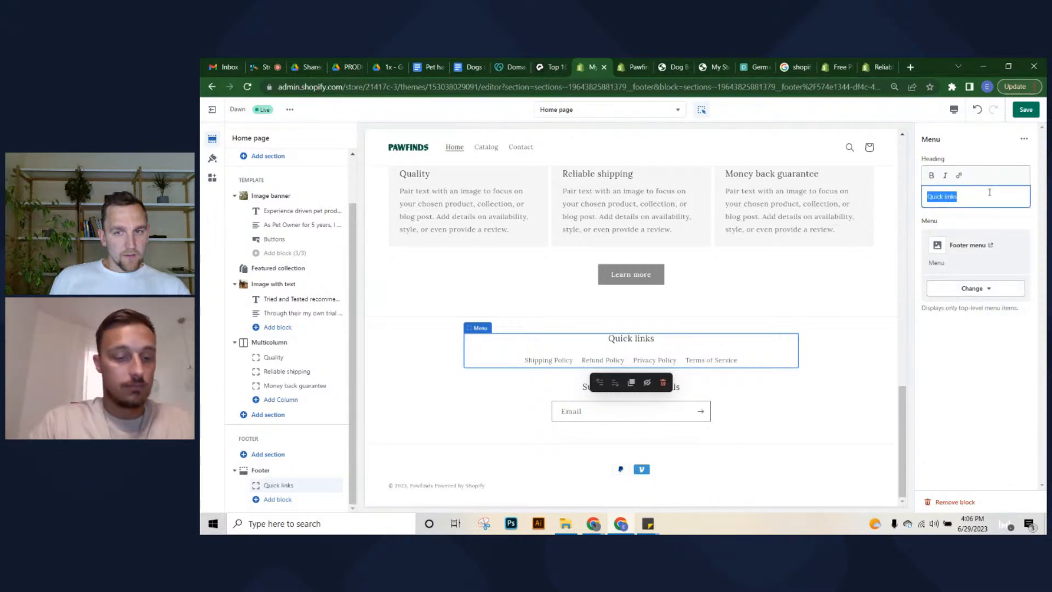
pyautogui.write('Usegu')
pyautogui.press('BackSpace')
pyautogui.press('BackSpace')
pyautogui.write('ful')
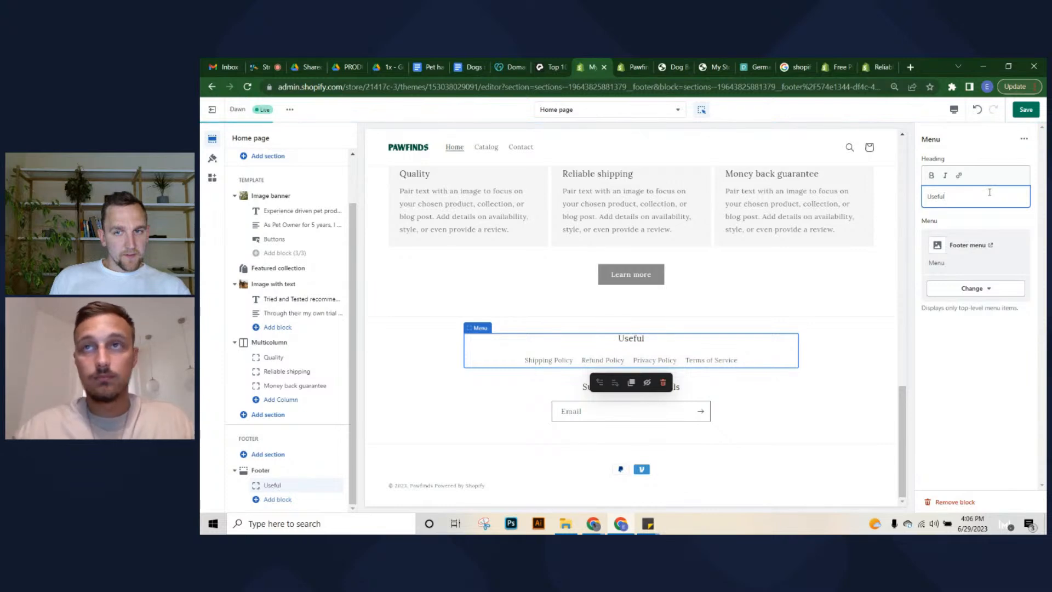
pyautogui.click(983, 399)
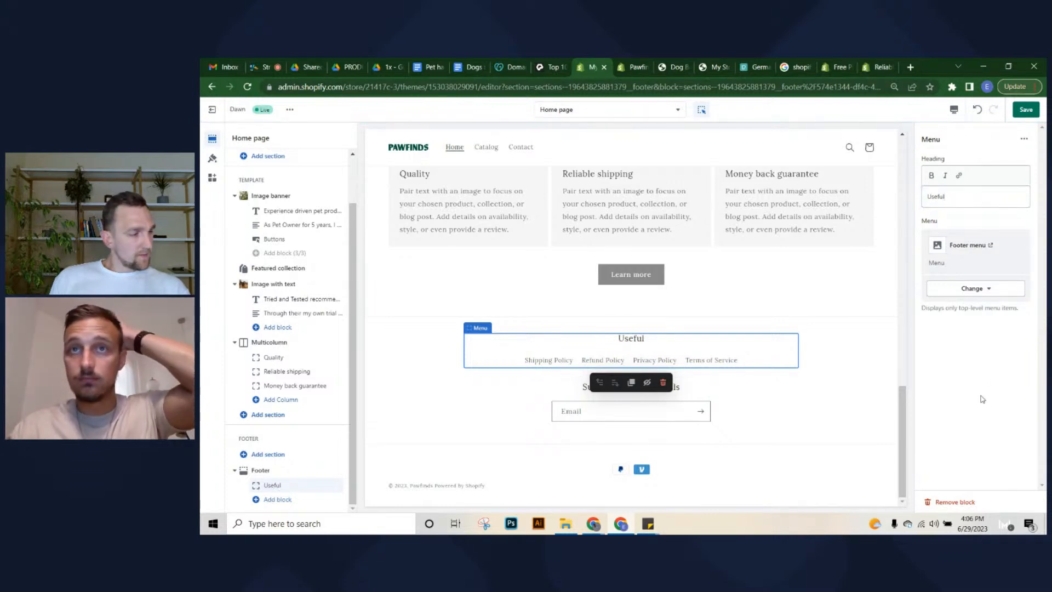
pyautogui.hotkey('ctrl', 's')
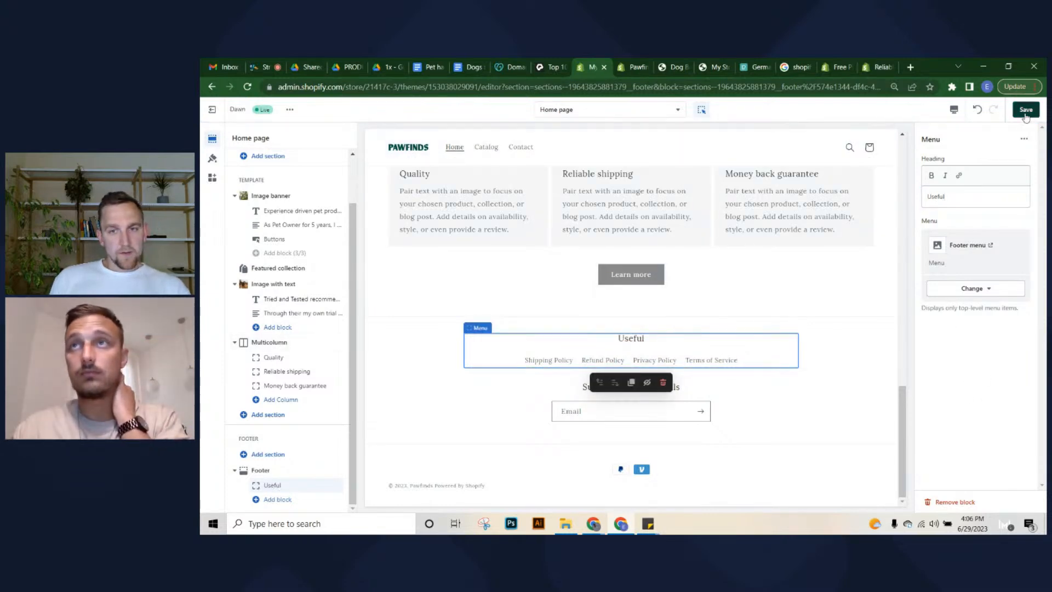
# Switch the footer's colour scheme to the dark Scheme 3
pyautogui.click(261, 470)
pyautogui.click(1003, 212)
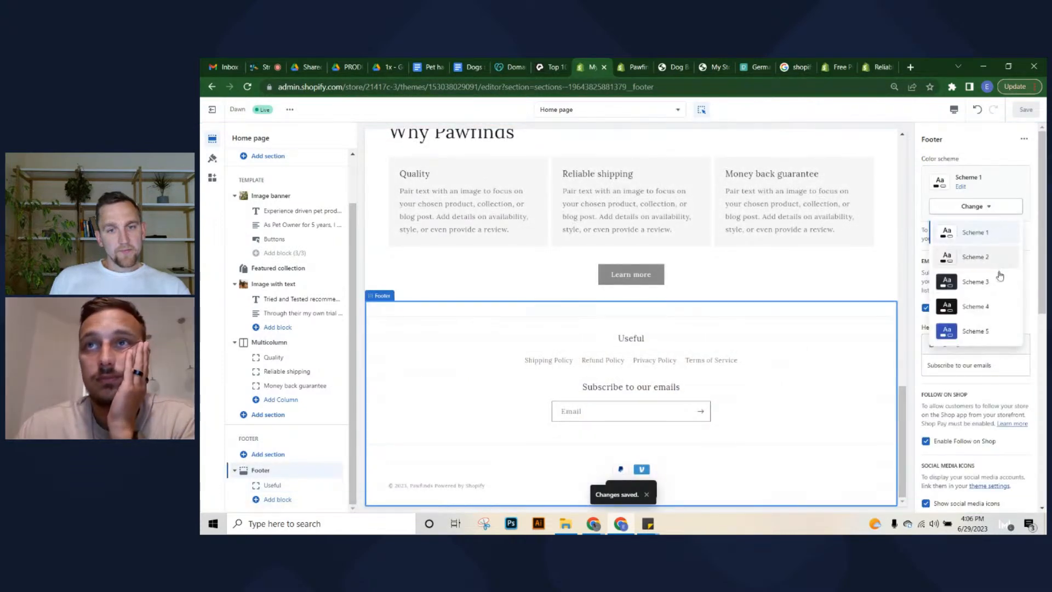
pyautogui.click(993, 287)
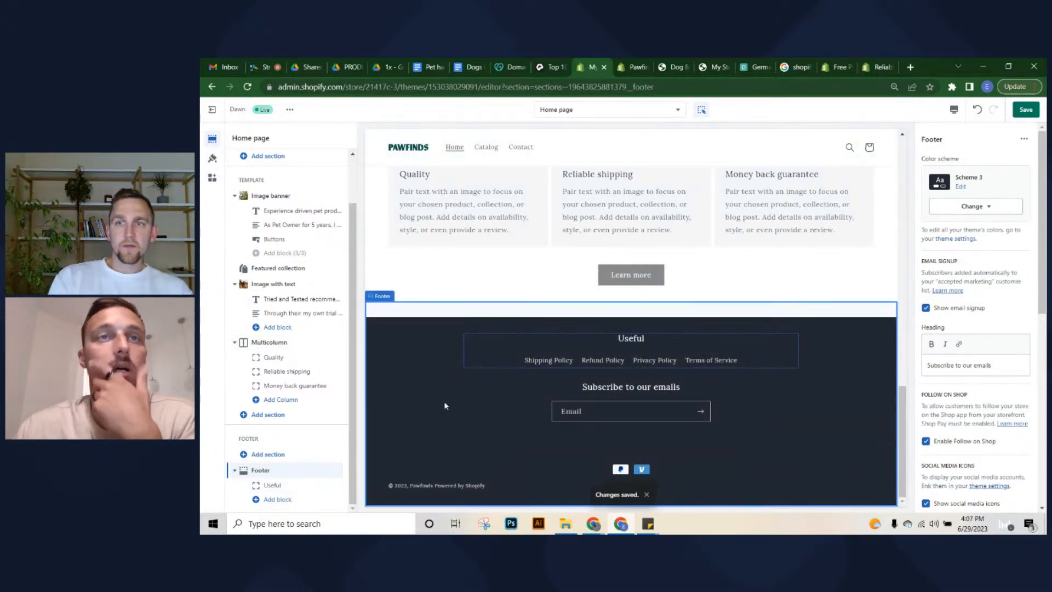
pyautogui.scroll(1, 458, 445)
pyautogui.scroll(-1, 458, 430)
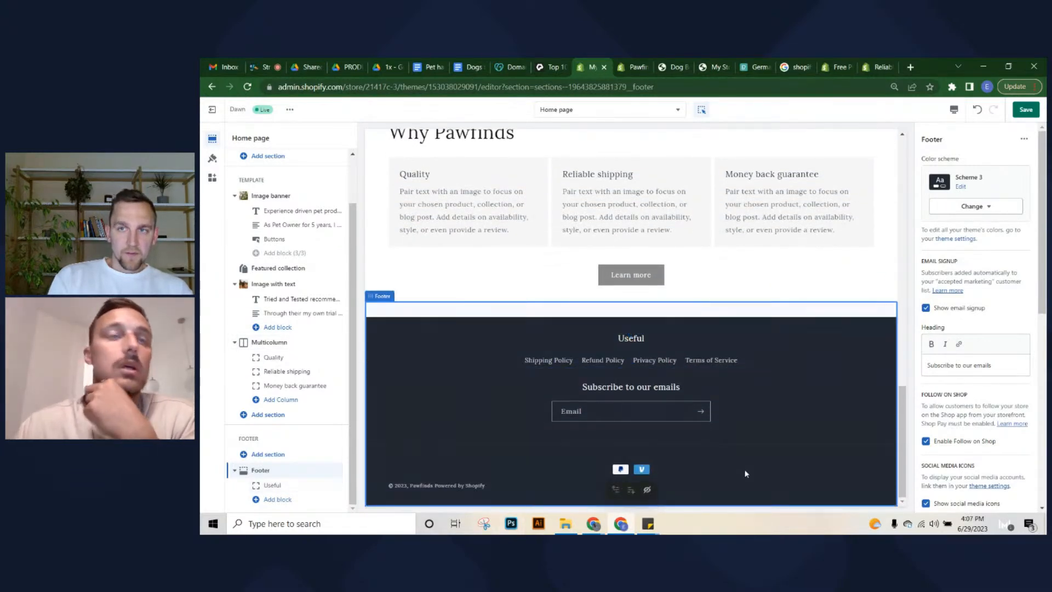
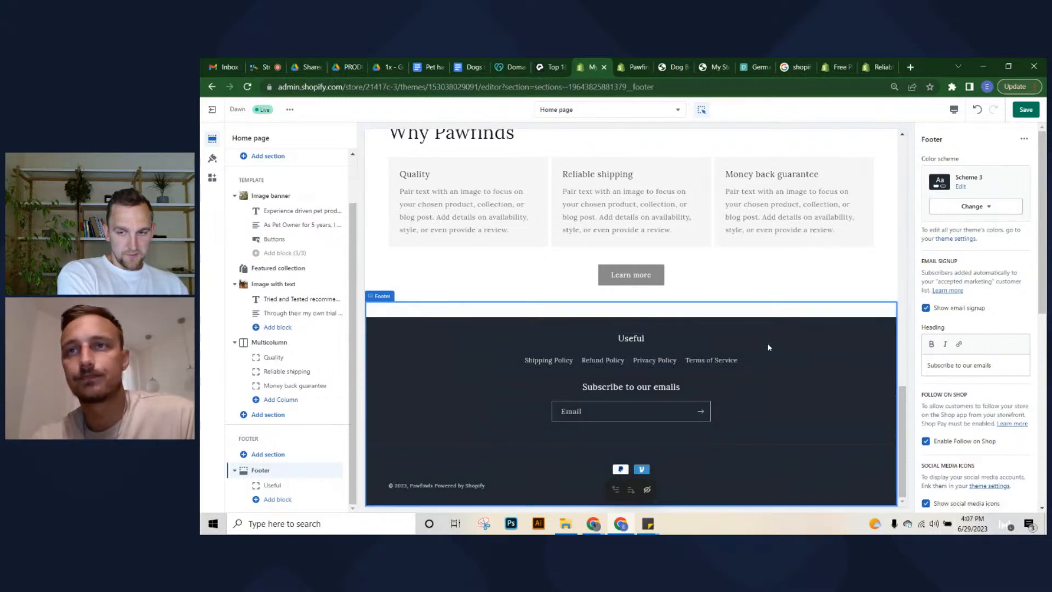
# Save the footer changes in the theme editor
pyautogui.scroll(-1, 968, 432)
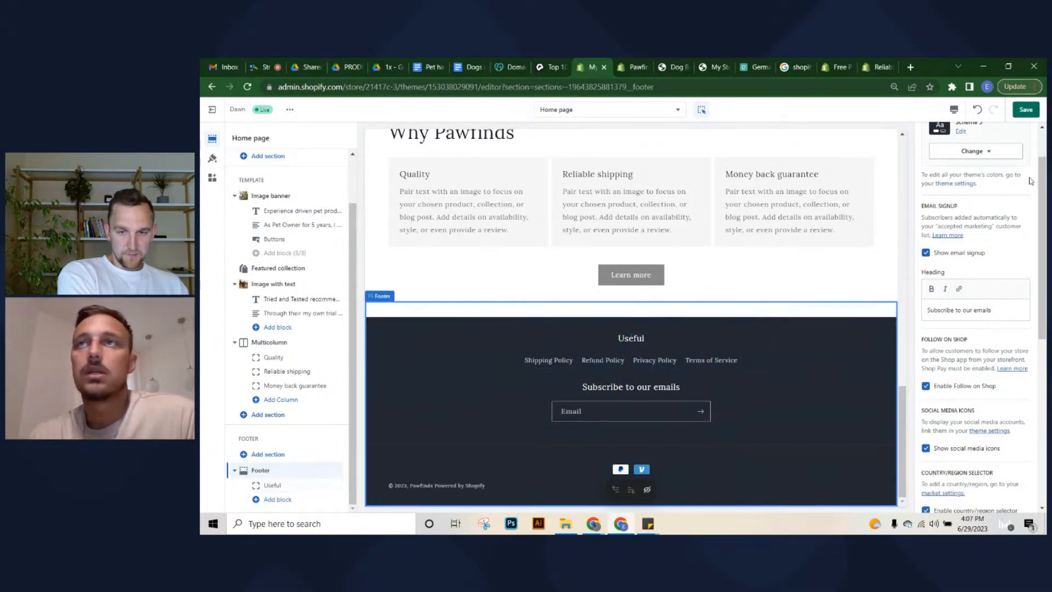
pyautogui.hotkey('ctrl', 's')
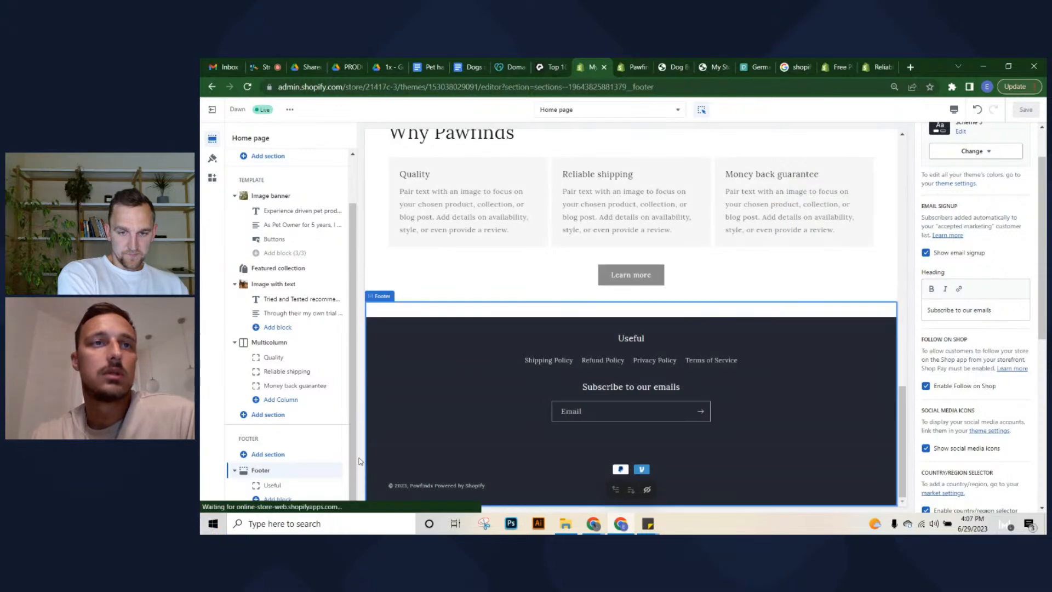
pyautogui.scroll(12, 505, 356)
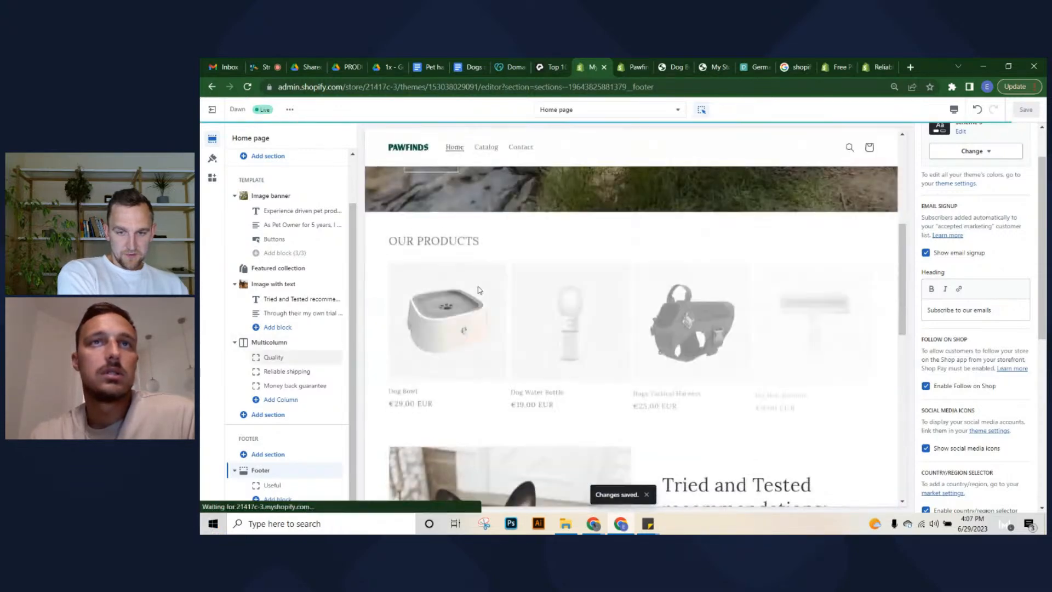
# Preview the Default collection template in the theme editor
pyautogui.click(574, 116)
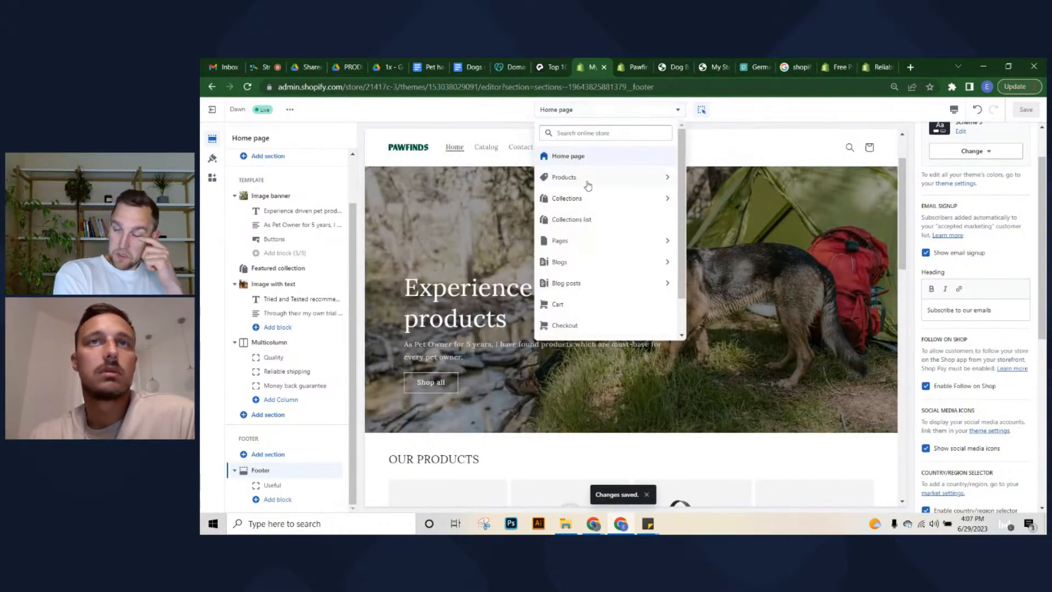
pyautogui.click(587, 199)
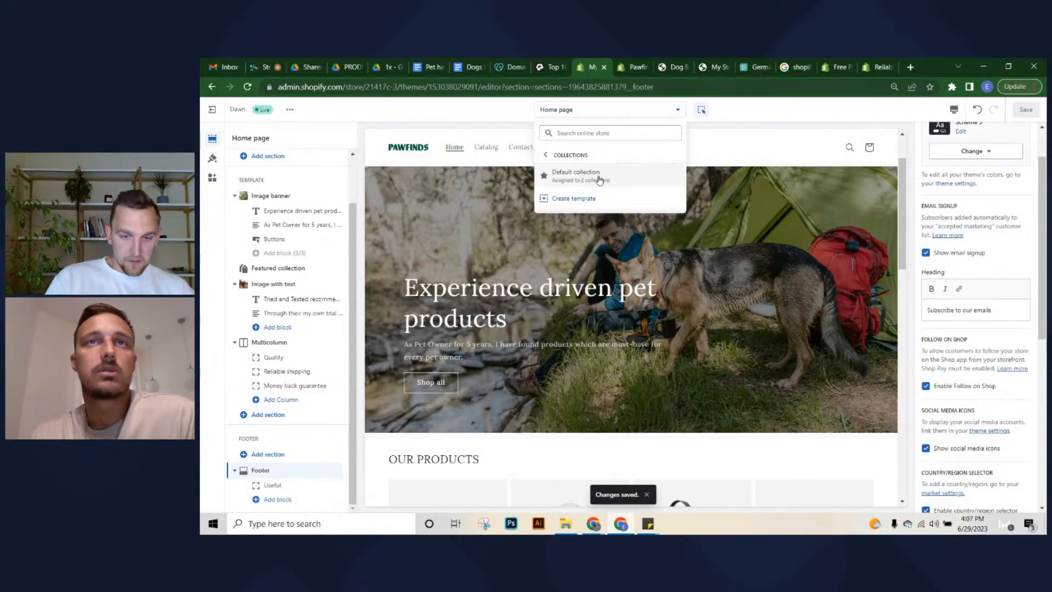
pyautogui.click(597, 175)
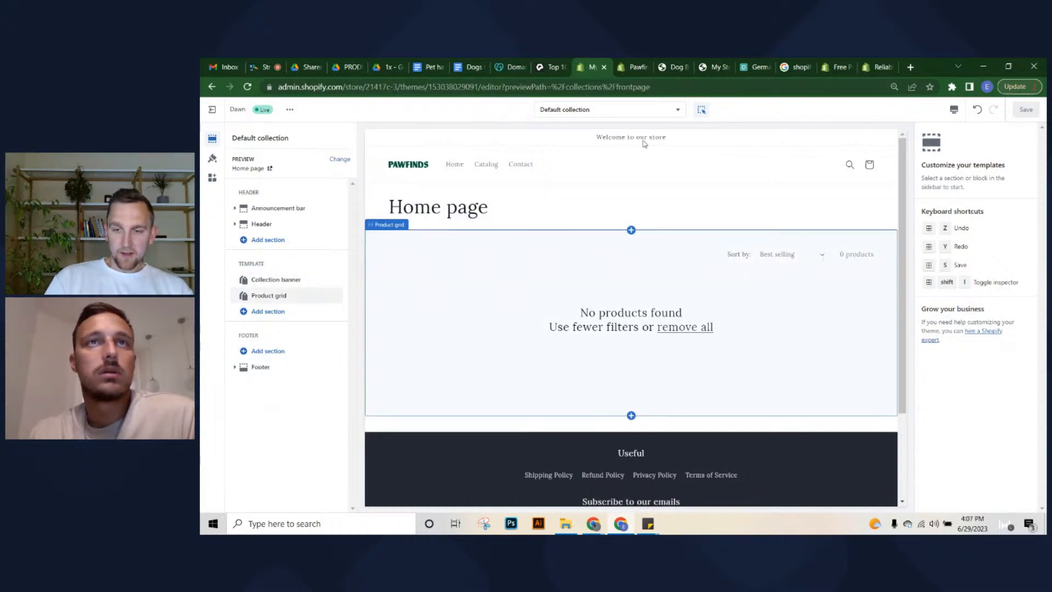
pyautogui.scroll(-1, 540, 356)
pyautogui.scroll(1, 539, 356)
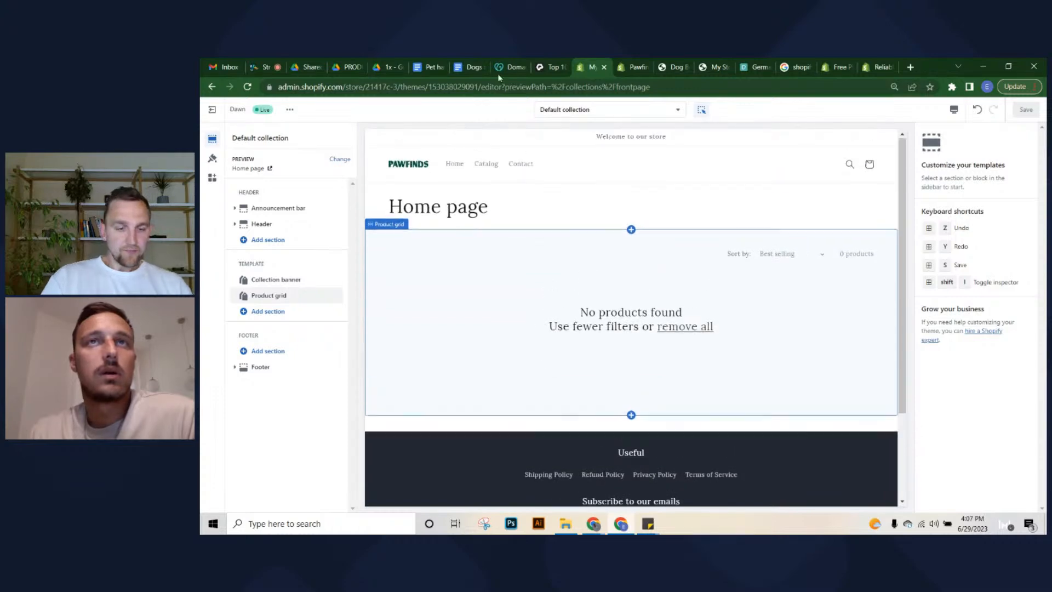
# Exit the theme editor back to the Online Store themes list
pyautogui.click(551, 67)
pyautogui.click(581, 68)
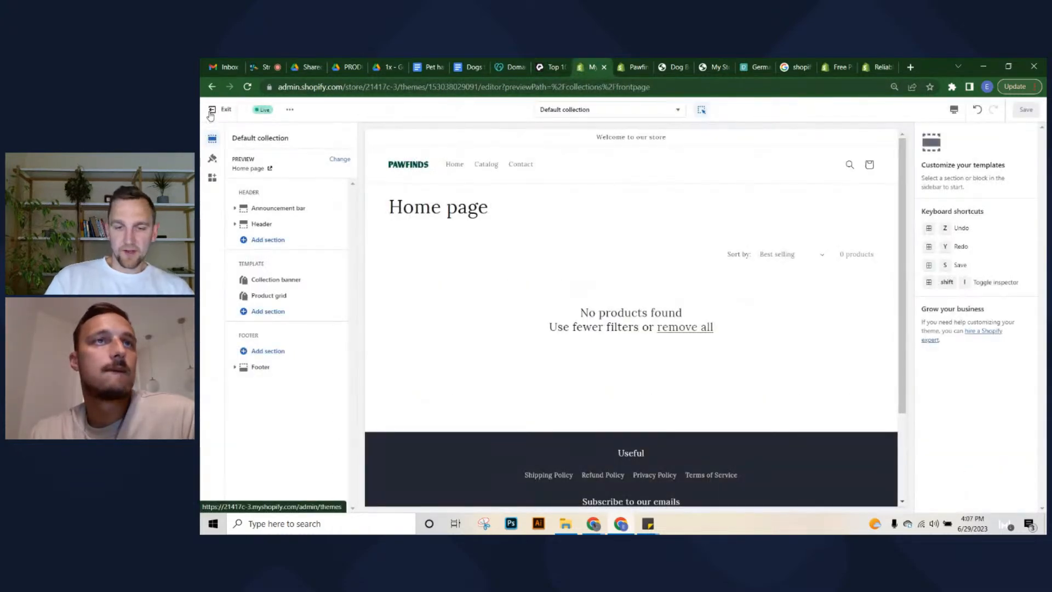
pyautogui.click(212, 111)
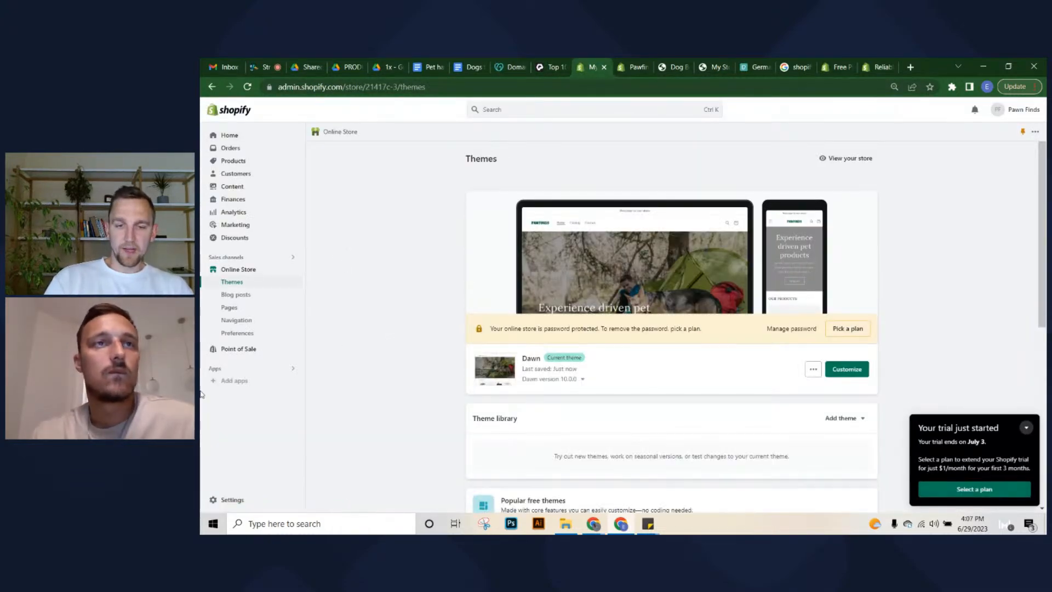
# Rename the Main menu's Catalog item to 'Shop now' and link it to the PAWFINDS collection
pyautogui.click(236, 320)
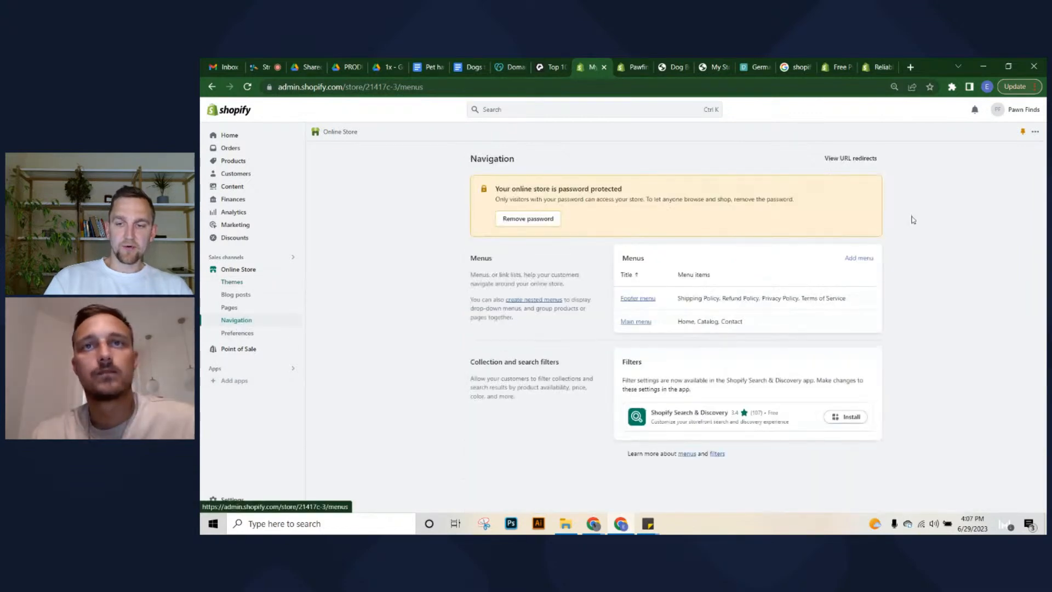
pyautogui.click(646, 326)
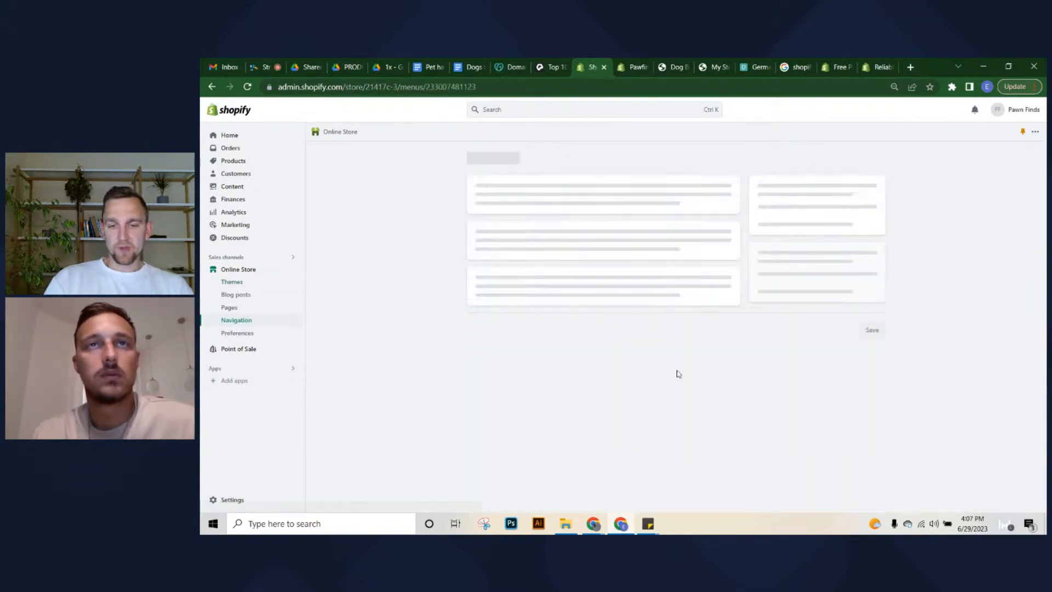
pyautogui.click(693, 300)
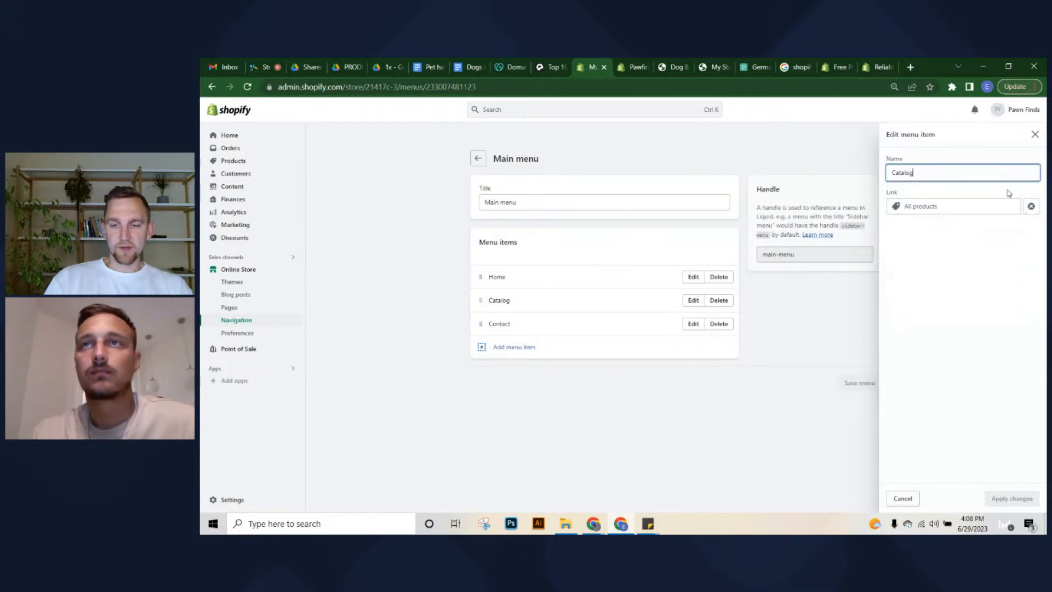
pyautogui.doubleClick(965, 166)
pyautogui.write('Shop now')
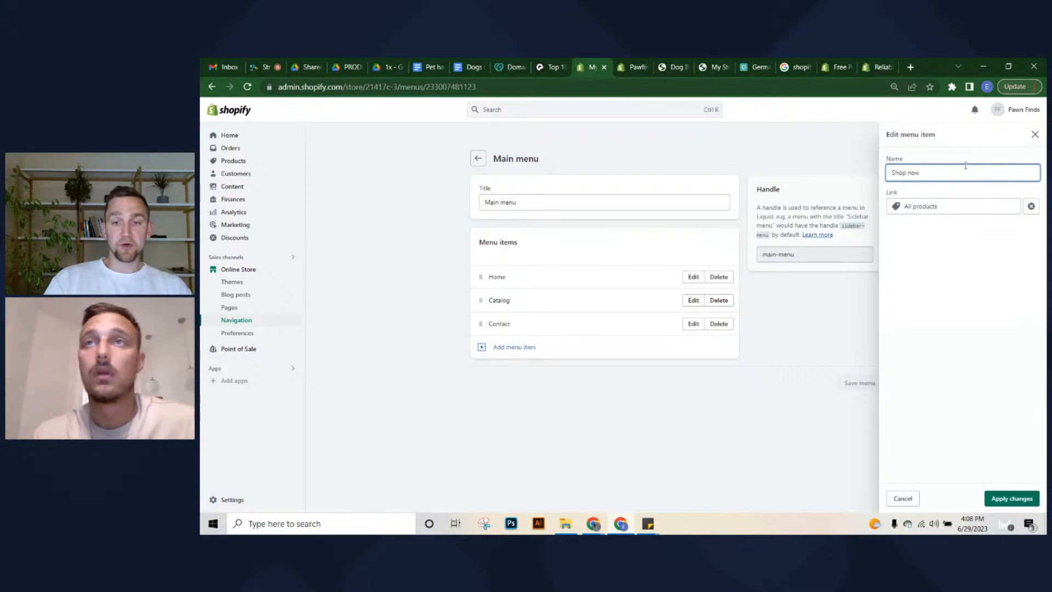
pyautogui.click(965, 206)
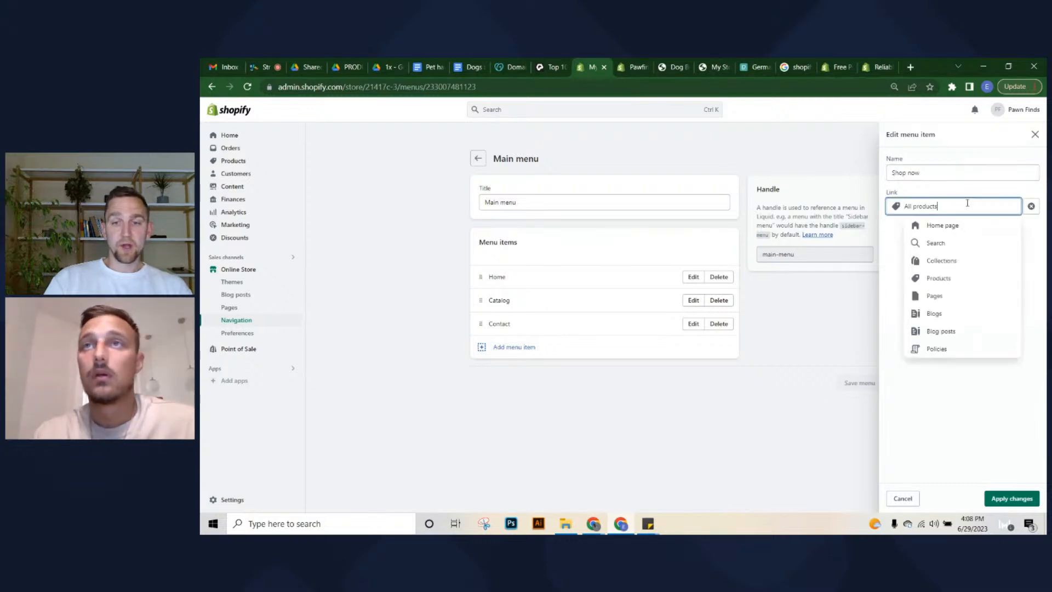
pyautogui.click(938, 265)
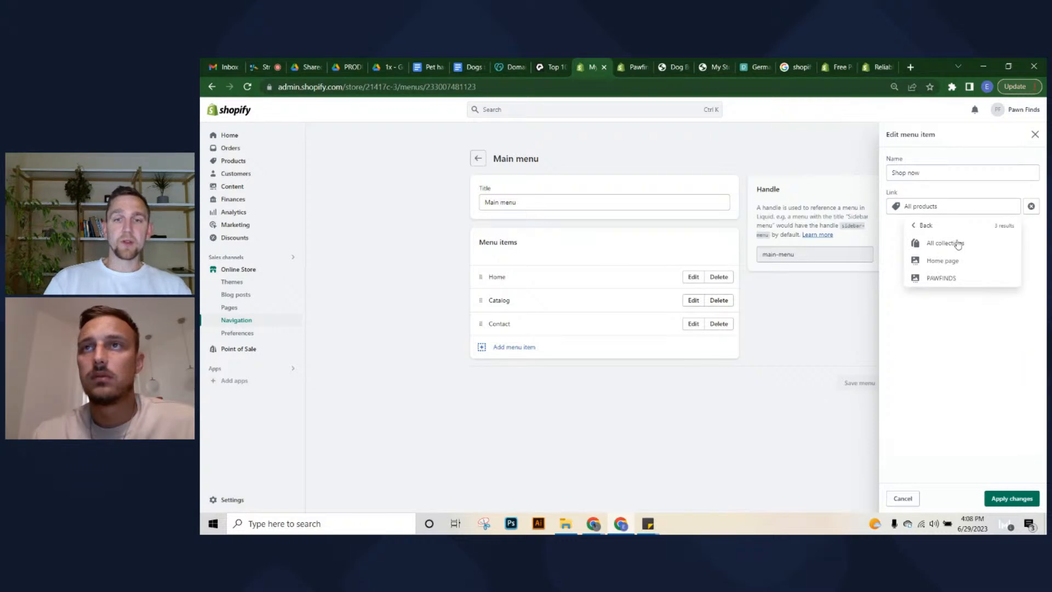
pyautogui.click(952, 279)
pyautogui.click(989, 499)
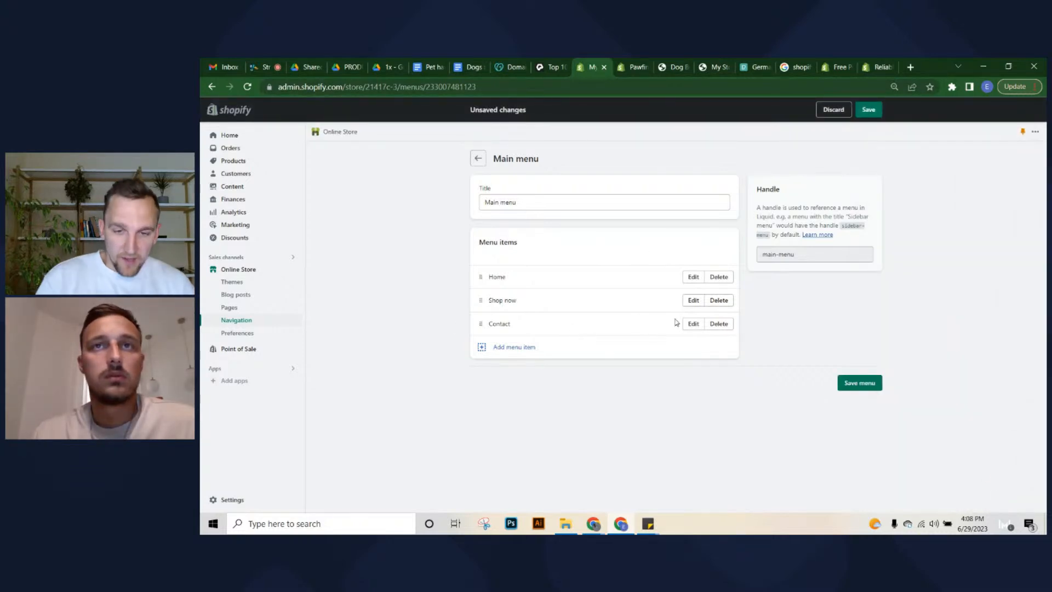
# Discard the extra menu item that was started and save the Main menu
pyautogui.click(500, 351)
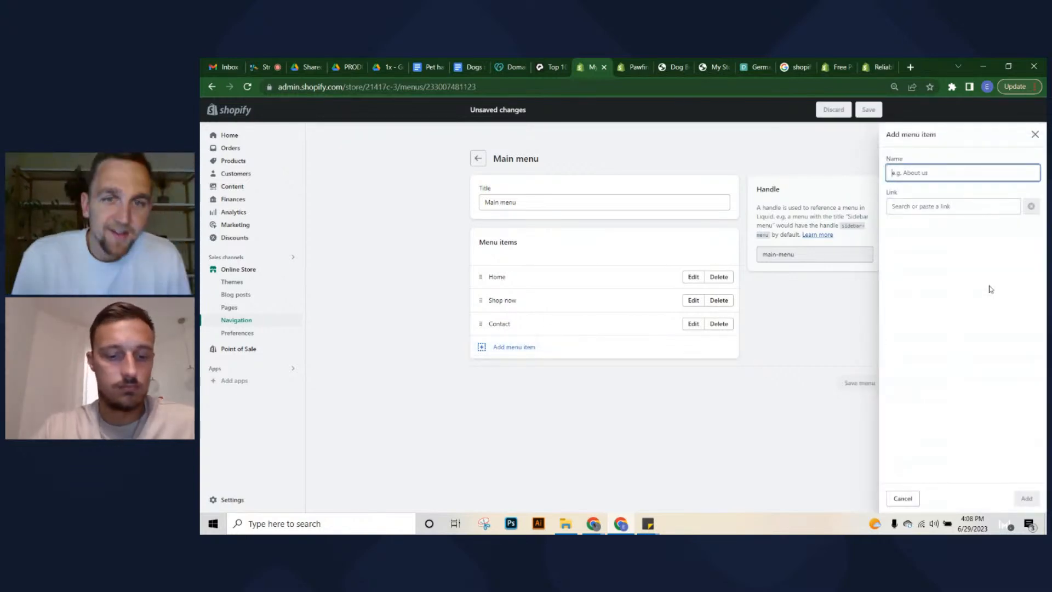
pyautogui.click(1036, 134)
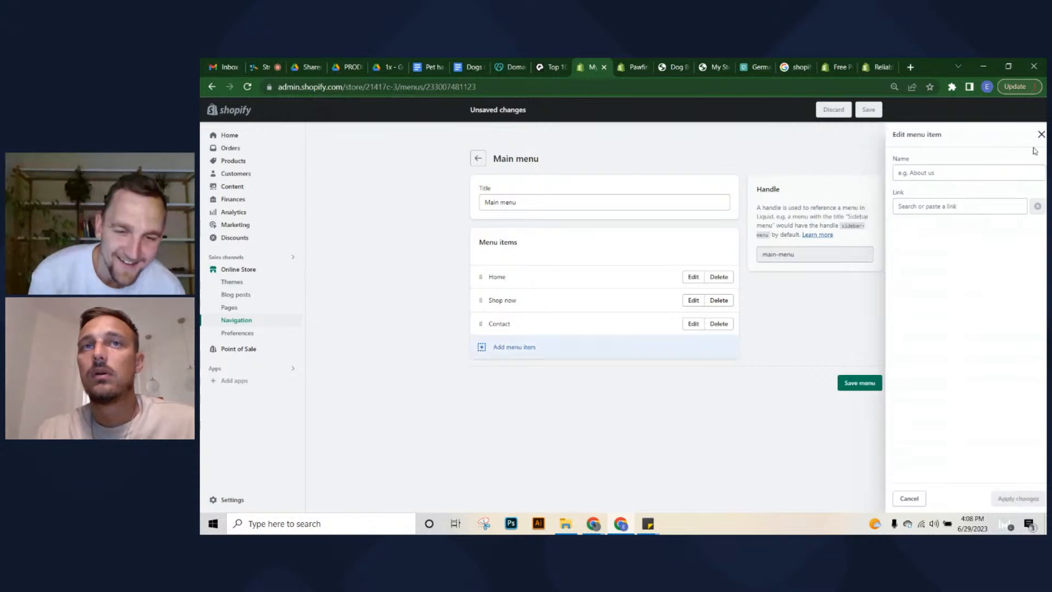
pyautogui.click(877, 380)
# View the live Pawfinds storefront in a new tab and scroll through it
pyautogui.click(630, 66)
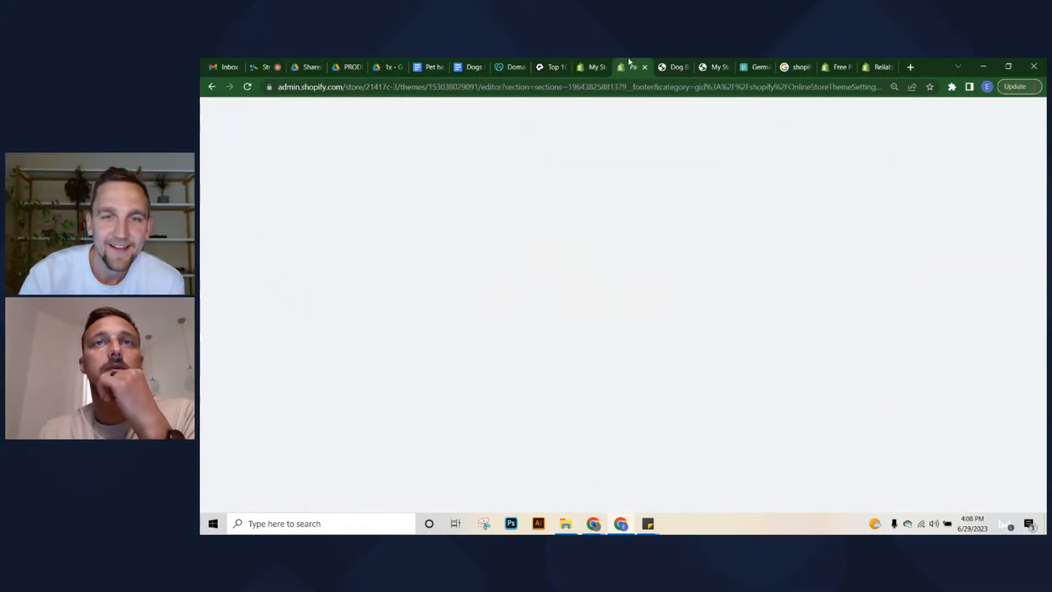
pyautogui.click(289, 109)
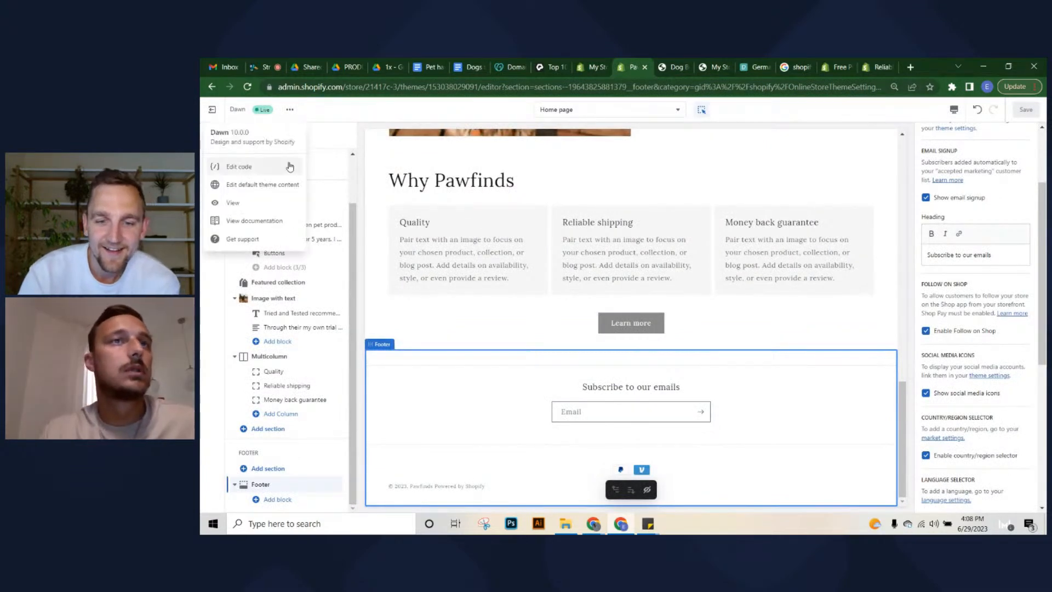
pyautogui.click(232, 202)
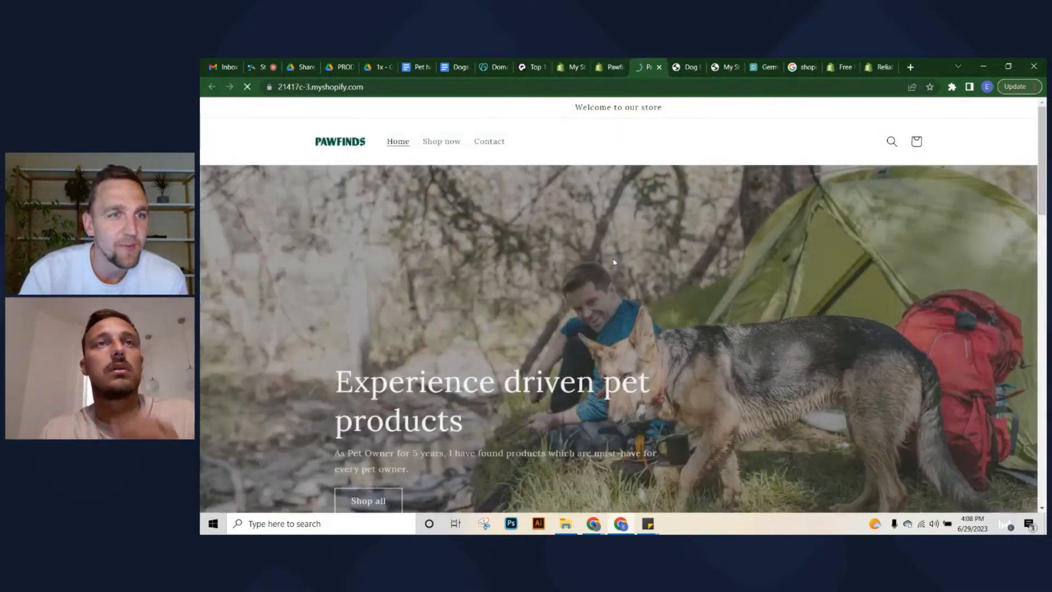
pyautogui.scroll(-15, 603, 236)
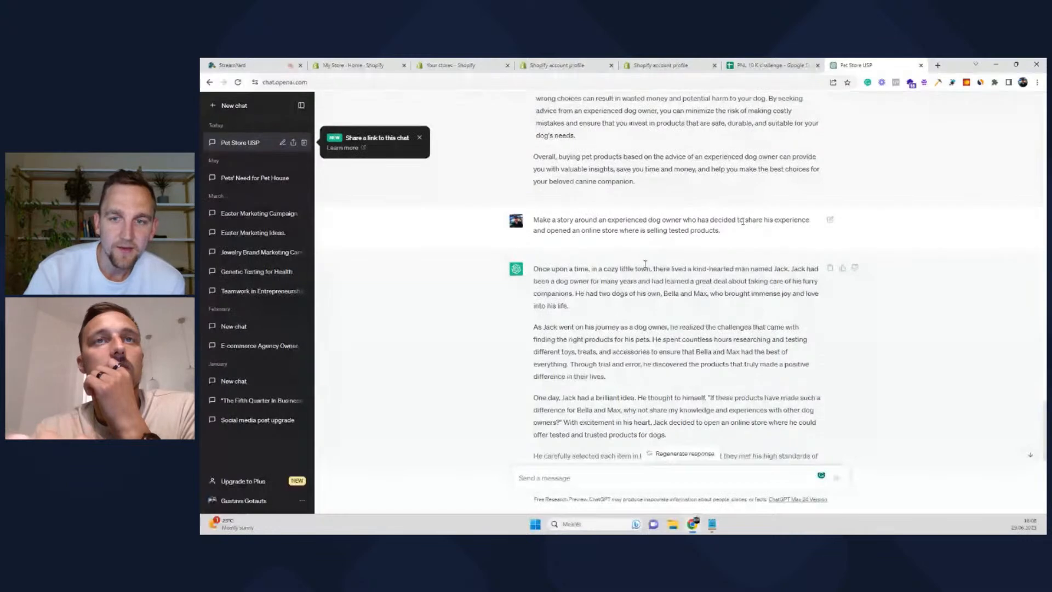
# Ask ChatGPT to 'Make it shorter' for the dog-owner store story
pyautogui.moveTo(732, 231); pyautogui.dragTo(529, 219)
pyautogui.scroll(-6, 528, 219)
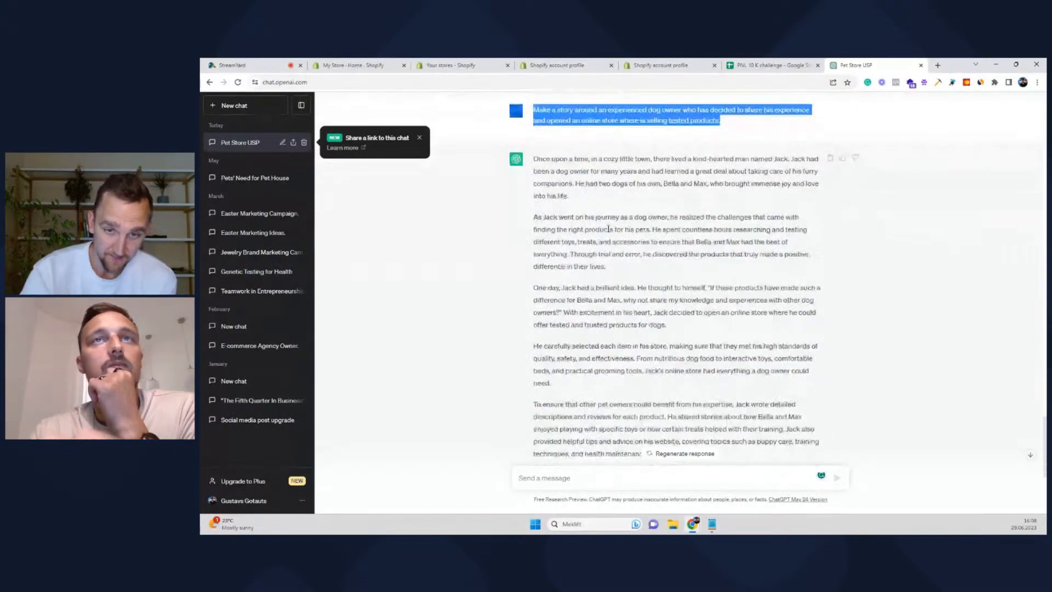
pyautogui.scroll(6, 627, 228)
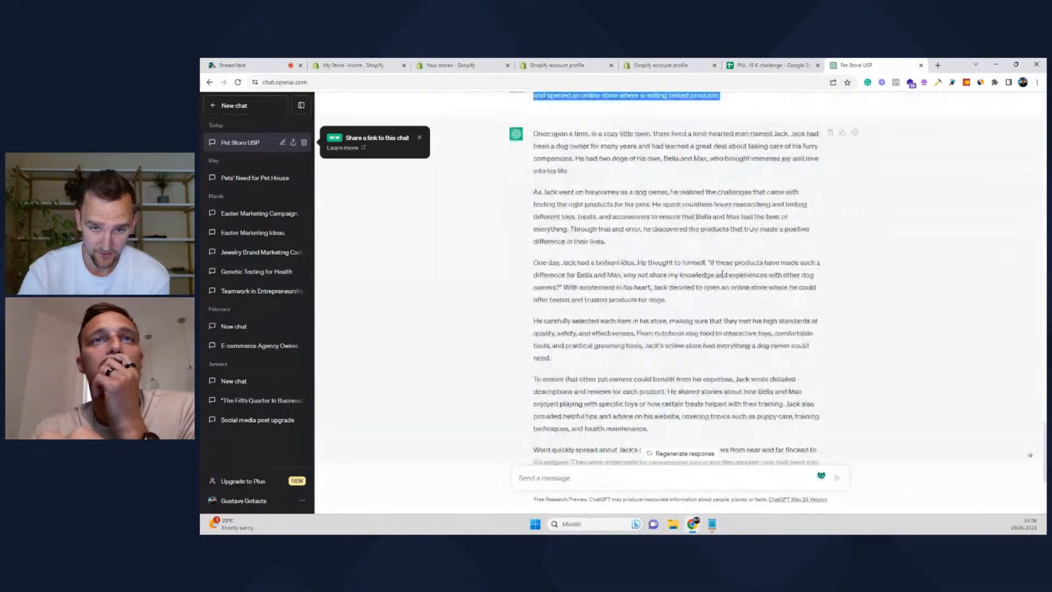
pyautogui.scroll(-6, 627, 227)
pyautogui.click(566, 477)
pyautogui.write('Make')
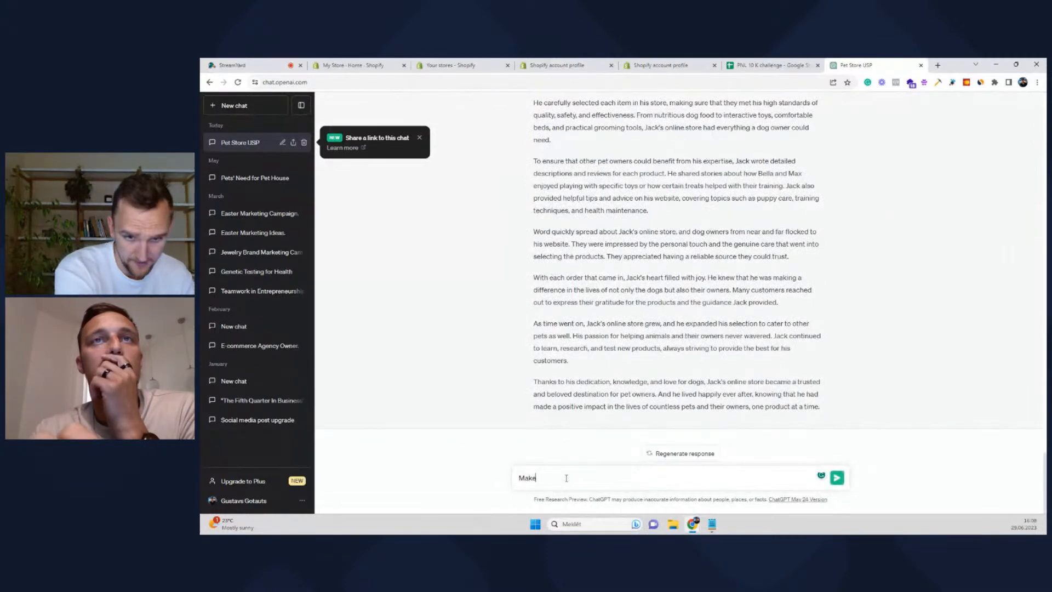
pyautogui.write(' it shorter')
pyautogui.press('Return')
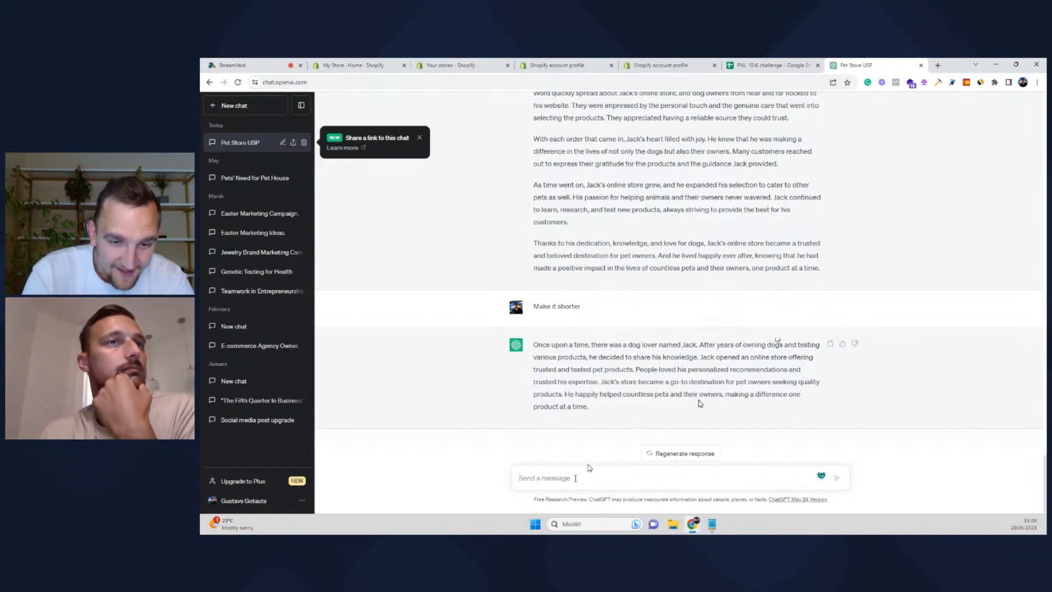
# Copy the shortened story reply into the ChatGPT message box
pyautogui.moveTo(609, 408); pyautogui.dragTo(539, 344)
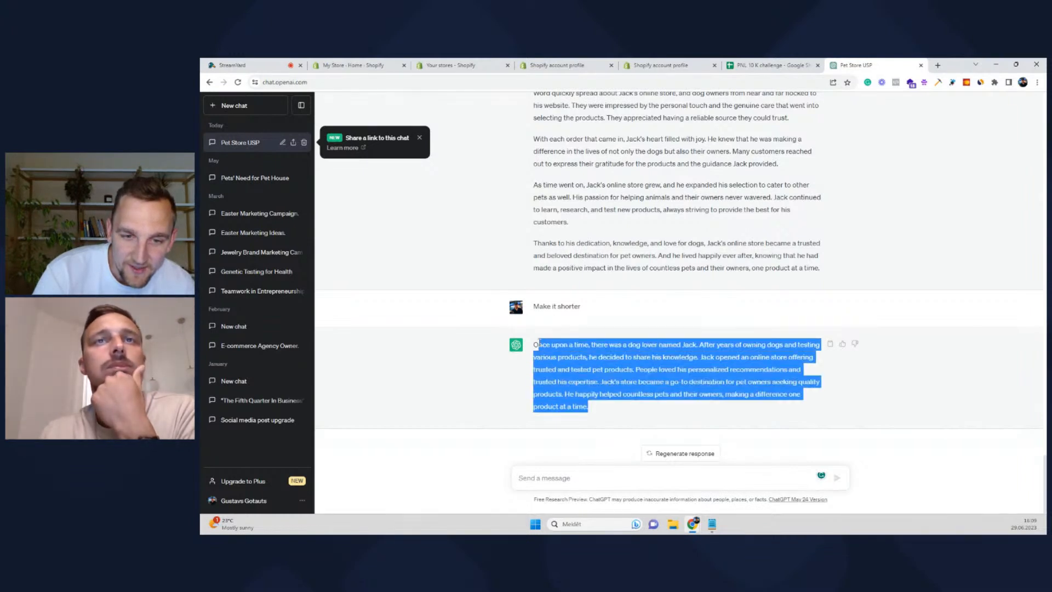
pyautogui.hotkey('ctrl', 'c')
pyautogui.click(543, 478)
pyautogui.hotkey('ctrl', 'v')
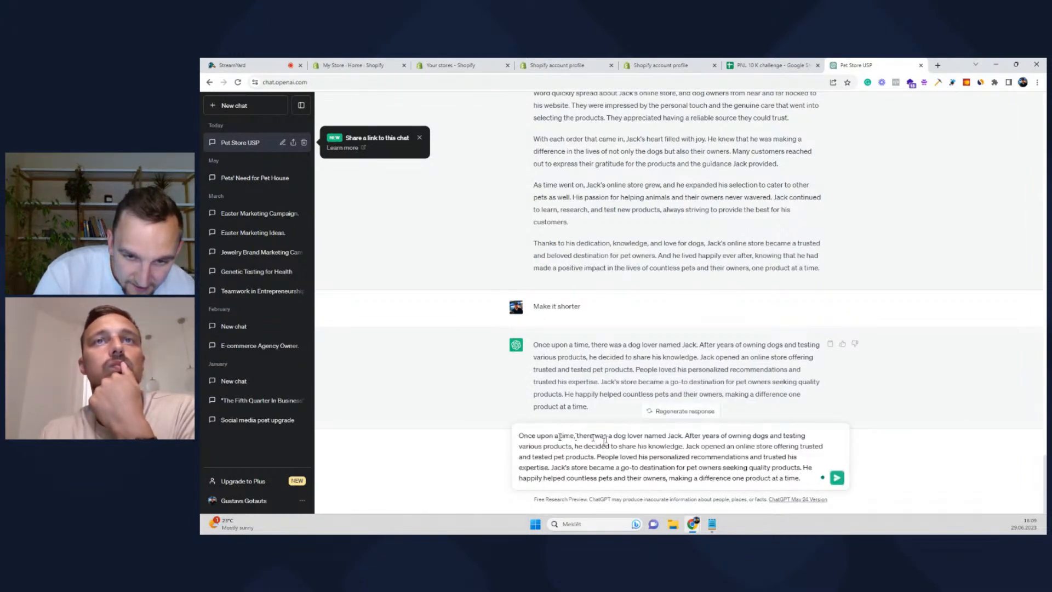
# Rewrite the story's opening in first person, starting 'I am' and adding 'owner for many years'
pyautogui.moveTo(596, 439); pyautogui.dragTo(510, 443)
pyautogui.press('BackSpace')
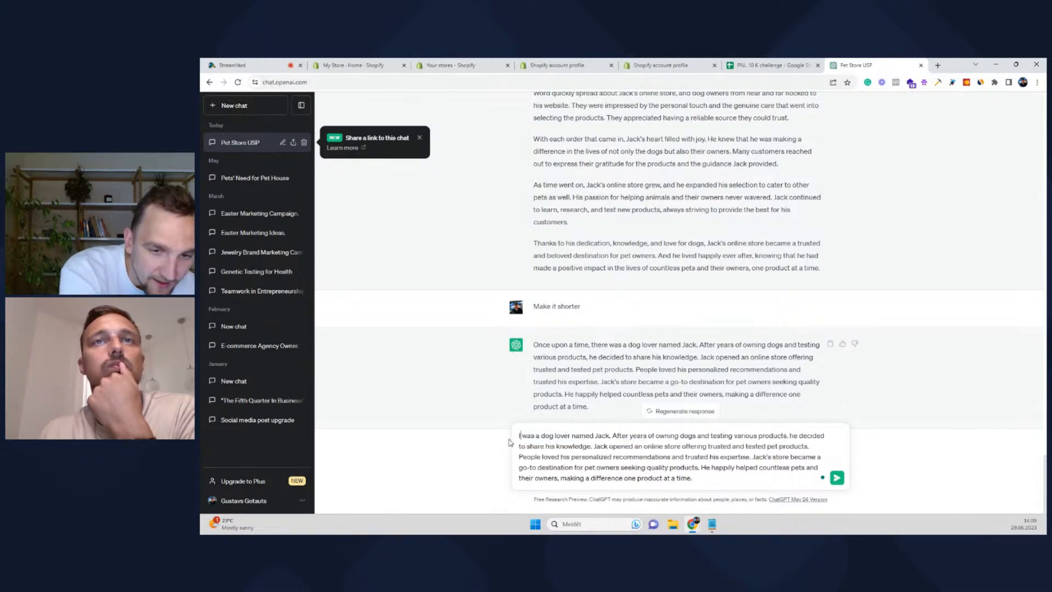
pyautogui.write('I am')
pyautogui.press('Delete')
pyautogui.press('Delete')
pyautogui.press('Delete')
pyautogui.press('Delete')
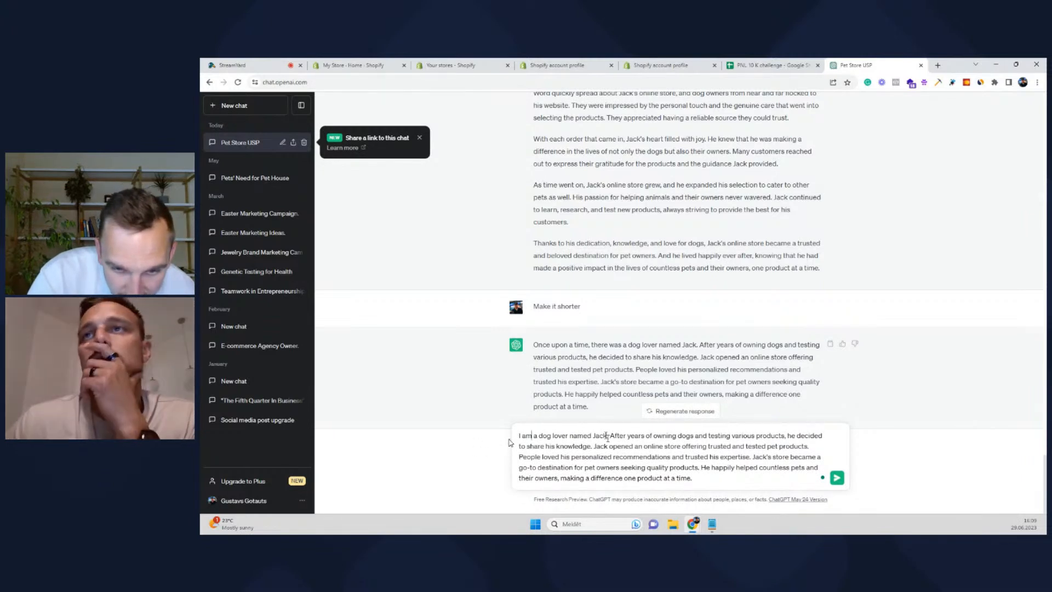
pyautogui.click(554, 435)
pyautogui.write('owner ')
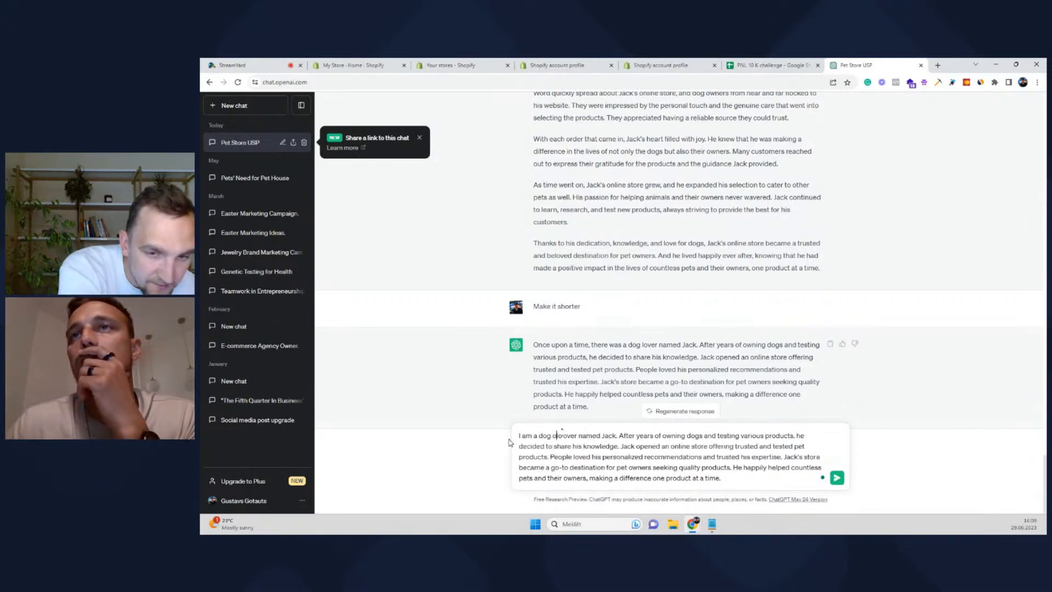
pyautogui.write('for ma')
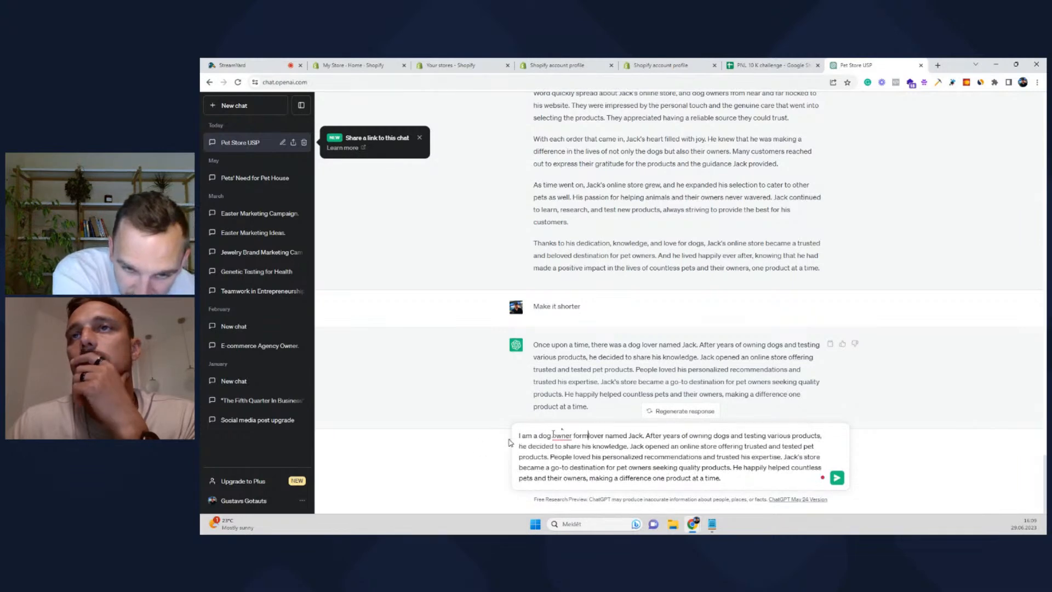
pyautogui.write('ny years')
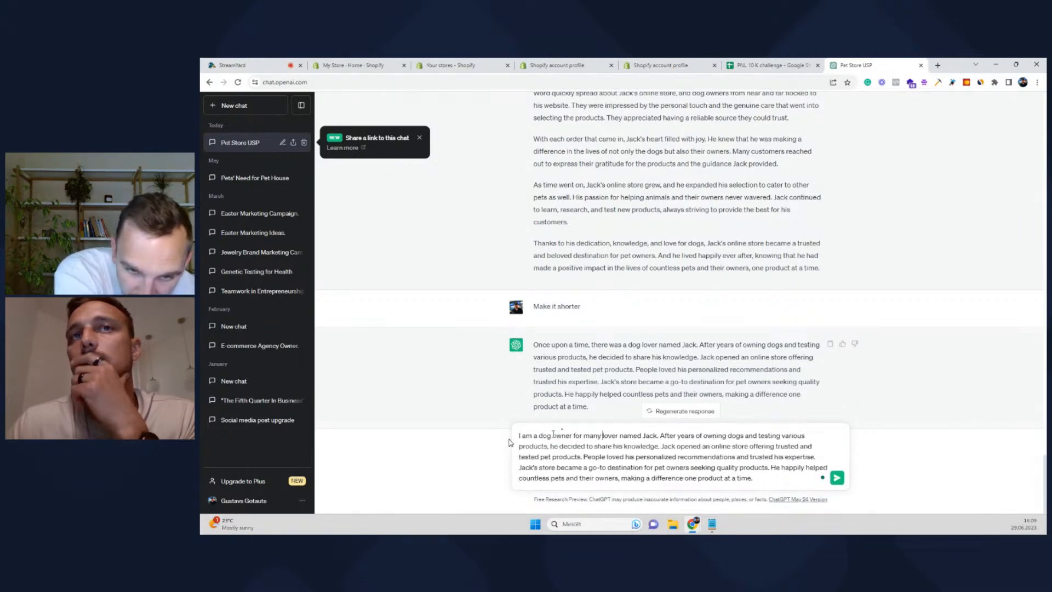
pyautogui.press('Delete')
pyautogui.press('Delete')
pyautogui.press('Delete')
pyautogui.press('Delete')
pyautogui.press('Delete')
pyautogui.press('Delete')
pyautogui.press('Delete')
pyautogui.press('Delete')
pyautogui.press('Delete')
pyautogui.press('Delete')
pyautogui.press('Delete')
pyautogui.press('Delete')
pyautogui.press('Delete')
pyautogui.press('Delete')
pyautogui.press('Delete')
pyautogui.press('Delete')
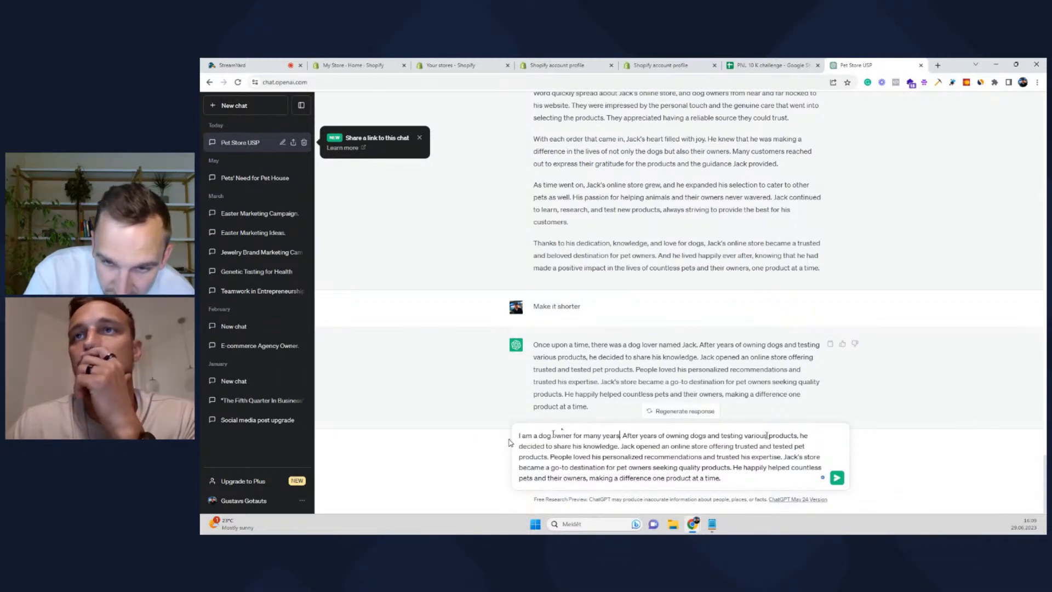
pyautogui.click(620, 435)
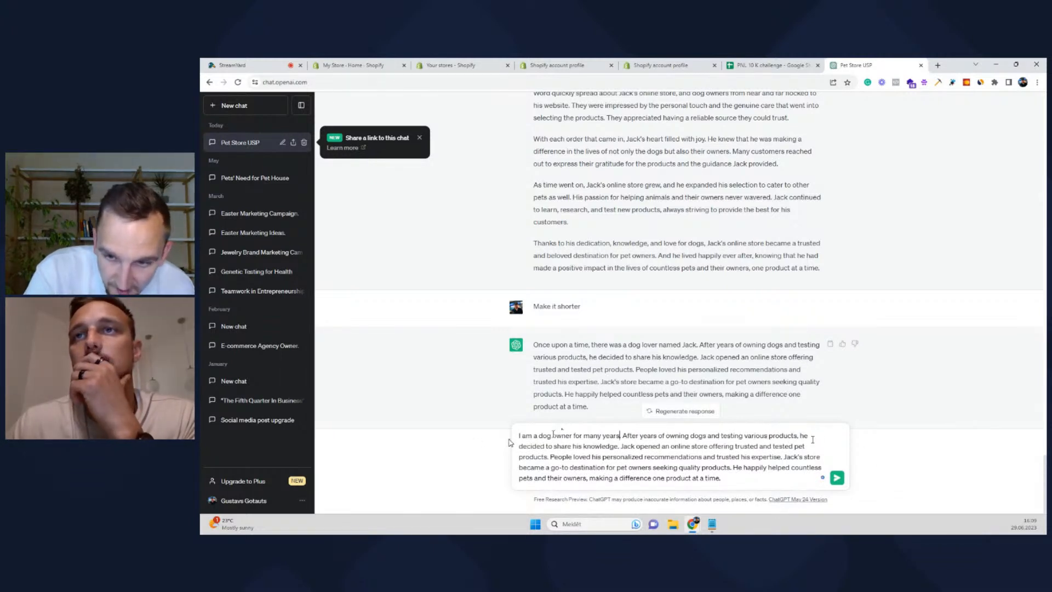
pyautogui.write('I')
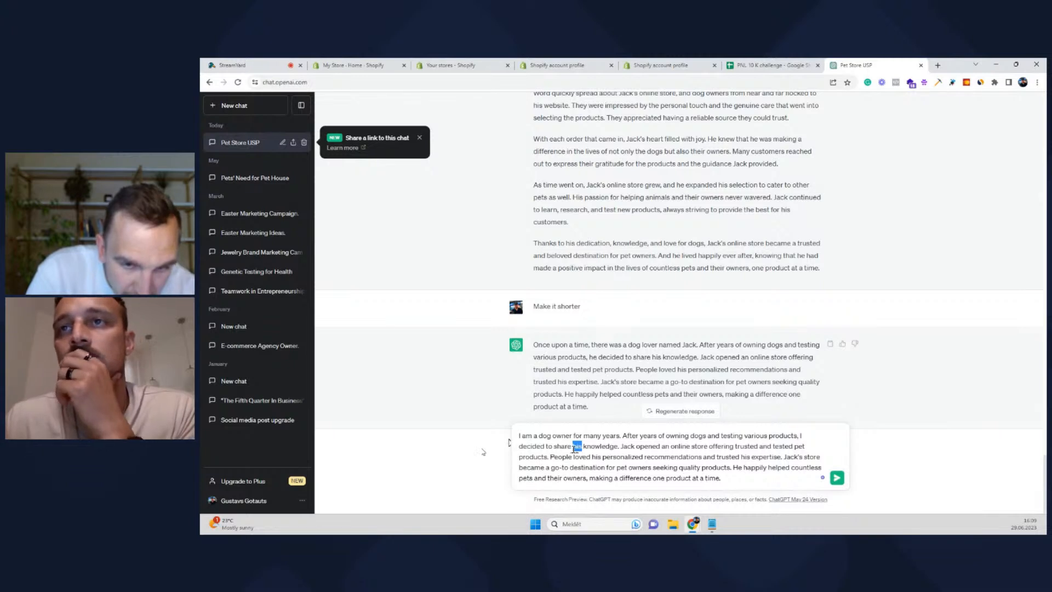
pyautogui.press('BackSpace')
pyautogui.write('my')
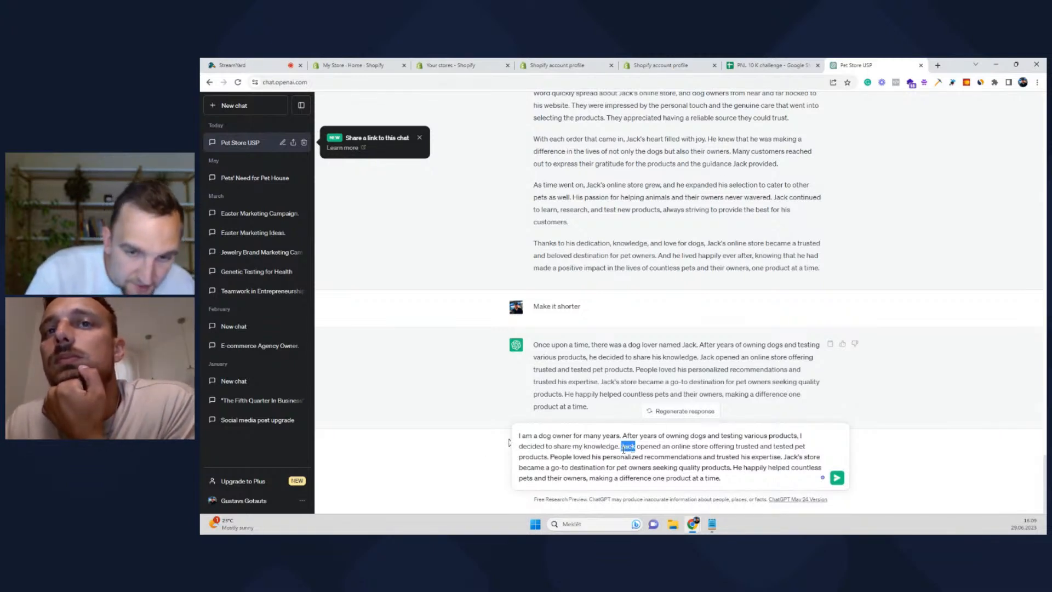
pyautogui.write('And')
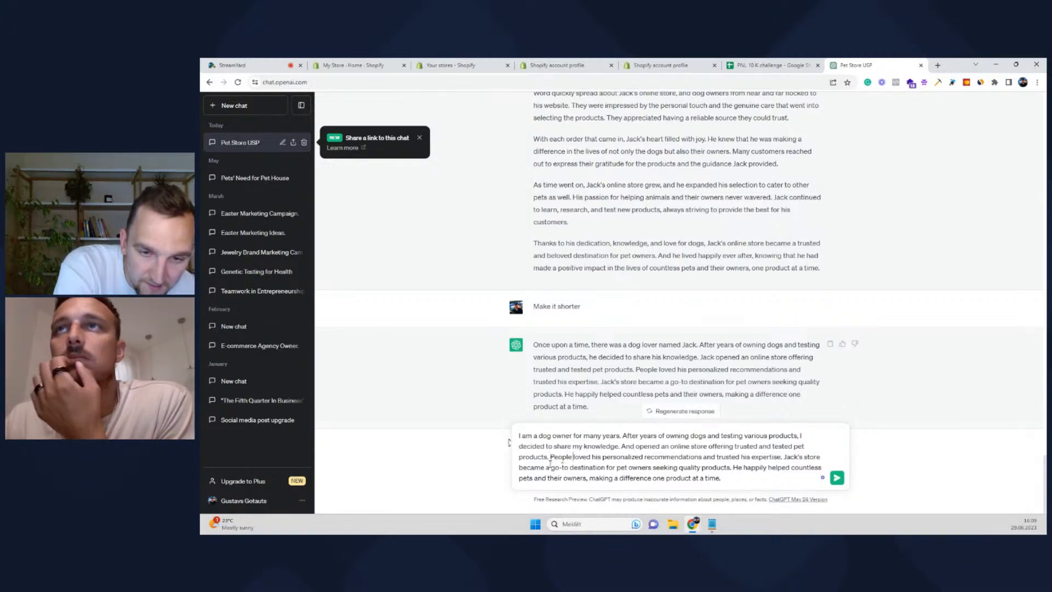
# Rework the middle into 'Friends…', 'my' recommendations, 'I decided other people should love it too', 'So I want to create a' store
pyautogui.write('Friends')
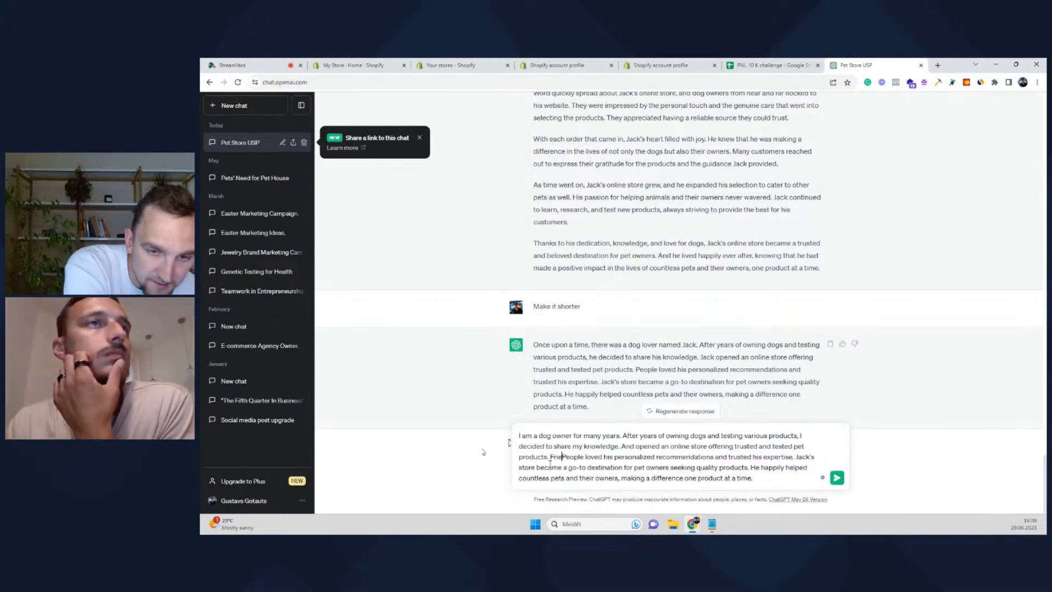
pyautogui.press('Delete')
pyautogui.press('Delete')
pyautogui.press('Delete')
pyautogui.press('Delete')
pyautogui.press('Delete')
pyautogui.press('Delete')
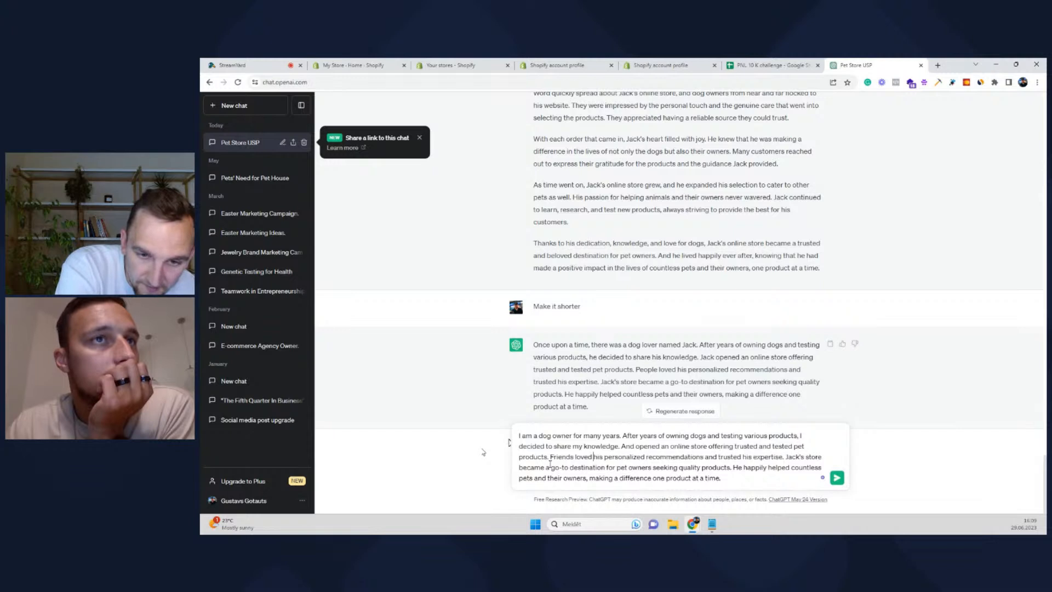
pyautogui.write('my')
pyautogui.press('Delete')
pyautogui.press('Delete')
pyautogui.press('Delete')
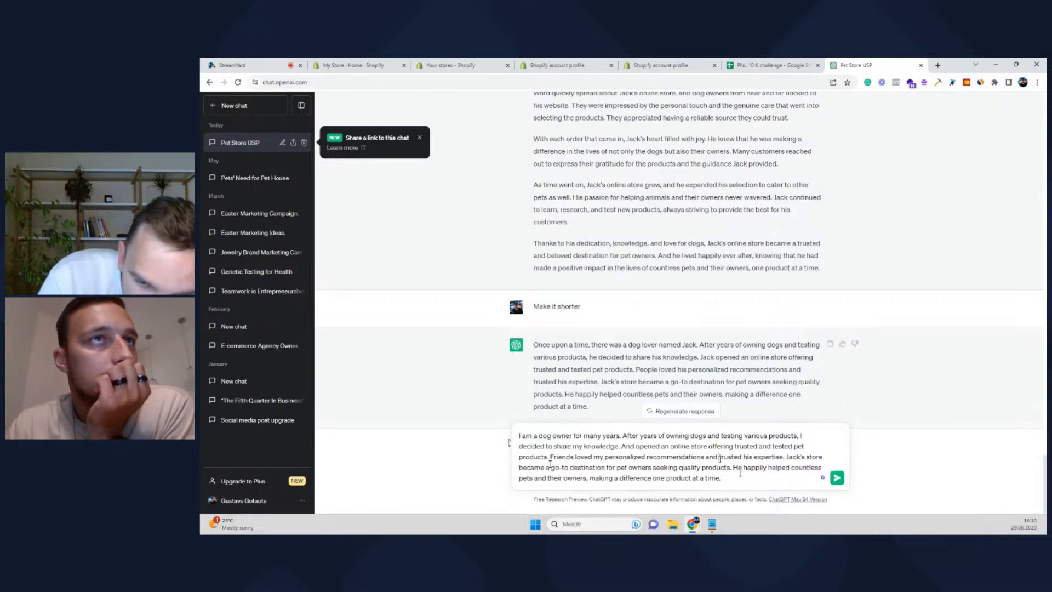
pyautogui.write('I decided')
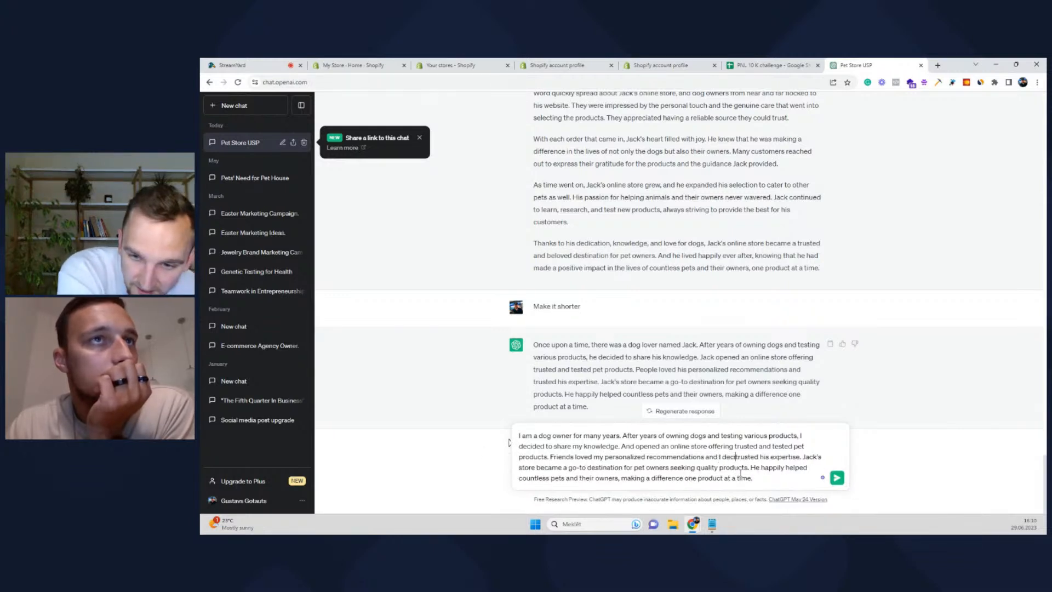
pyautogui.write(' other pe')
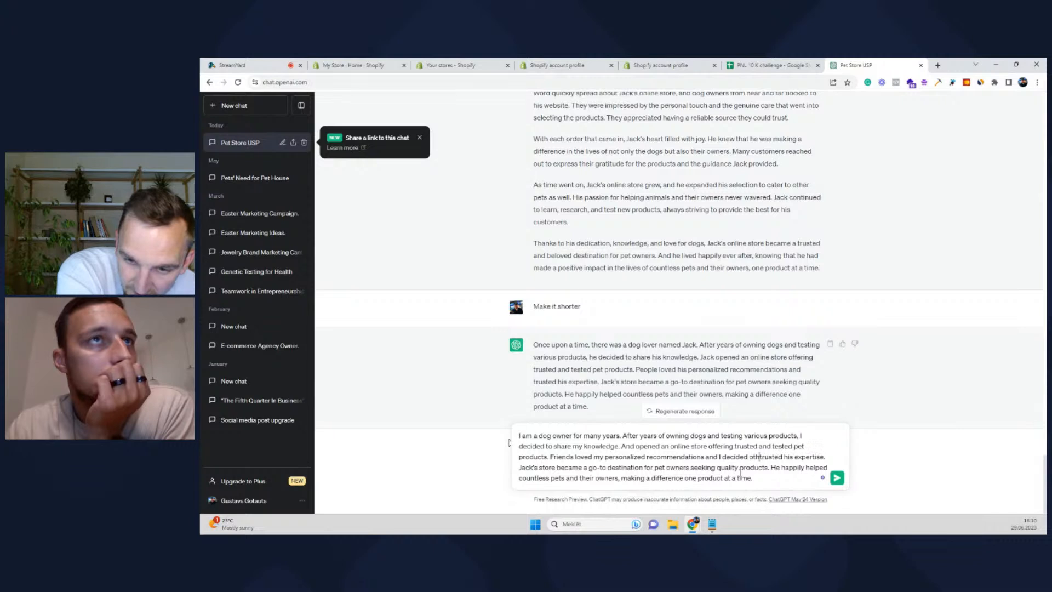
pyautogui.write('ople should ')
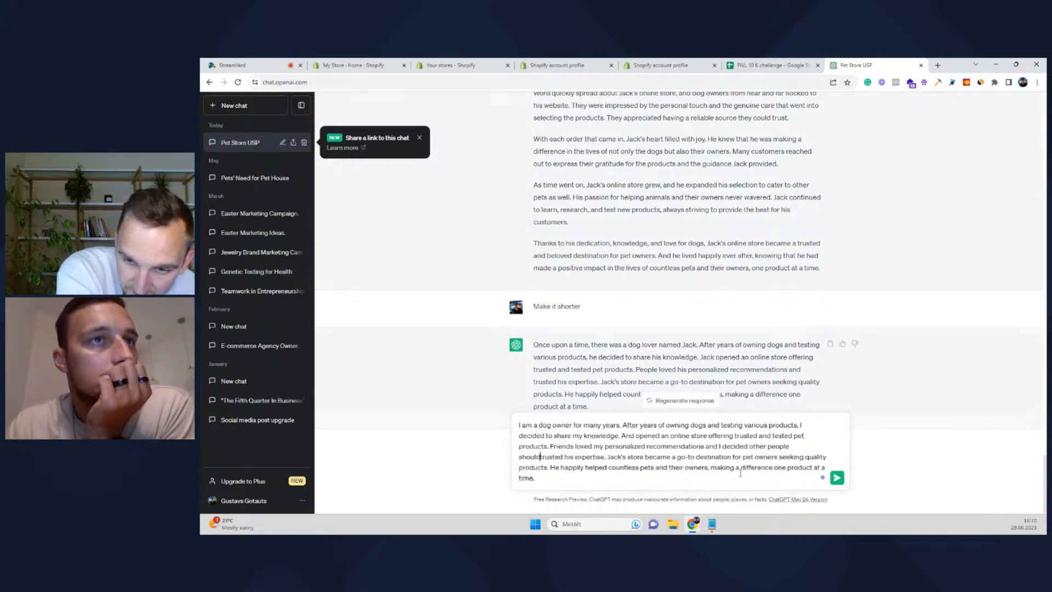
pyautogui.write('lov')
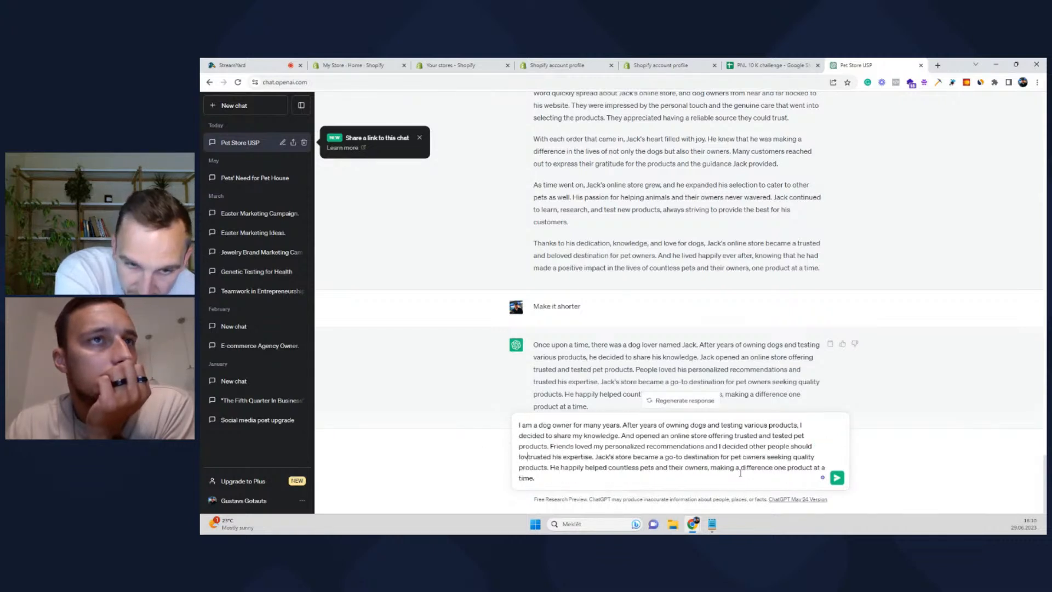
pyautogui.write('e it too')
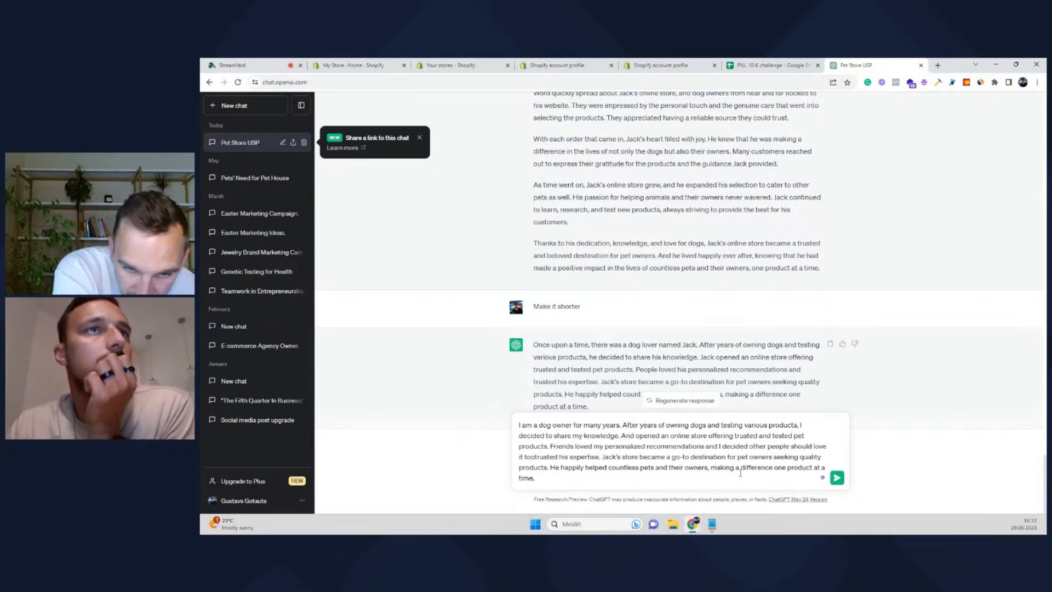
pyautogui.press('Delete')
pyautogui.press('Delete')
pyautogui.press('Delete')
pyautogui.press('Delete')
pyautogui.press('Delete')
pyautogui.press('Delete')
pyautogui.press('Delete')
pyautogui.press('Delete')
pyautogui.press('Delete')
pyautogui.press('Delete')
pyautogui.press('Delete')
pyautogui.press('Delete')
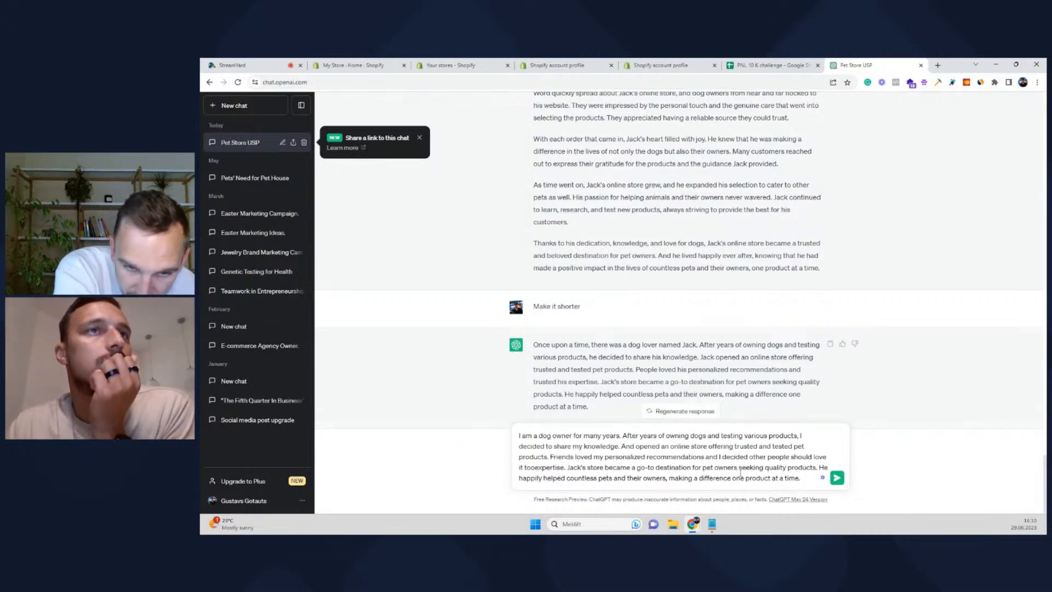
pyautogui.press('Delete')
pyautogui.press('Delete')
pyautogui.press('Delete')
pyautogui.press('Delete')
pyautogui.press('Delete')
pyautogui.press('Delete')
pyautogui.press('Delete')
pyautogui.press('Delete')
pyautogui.press('Delete')
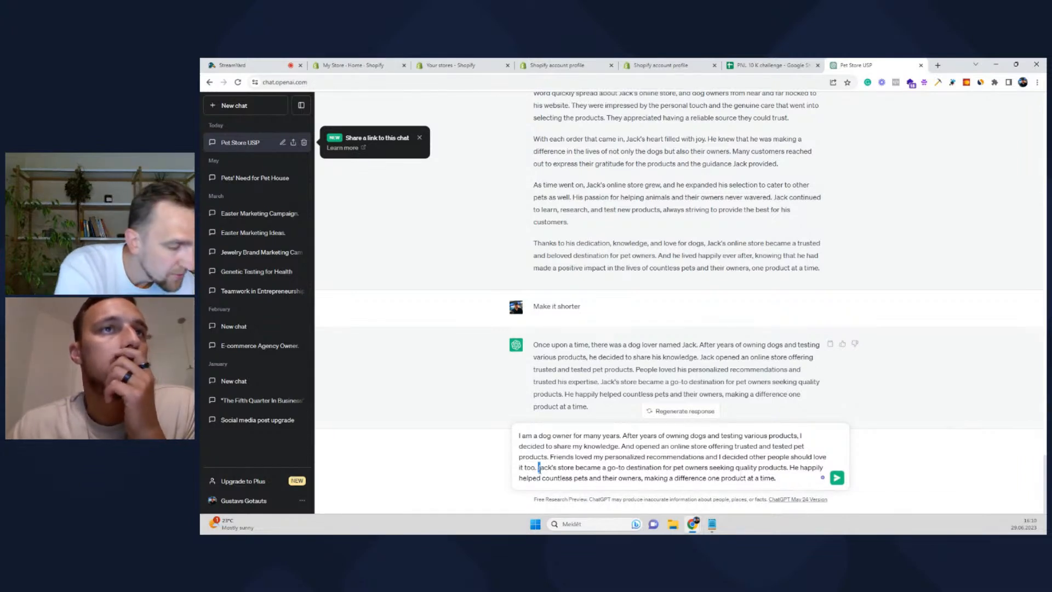
pyautogui.write('So I want to create')
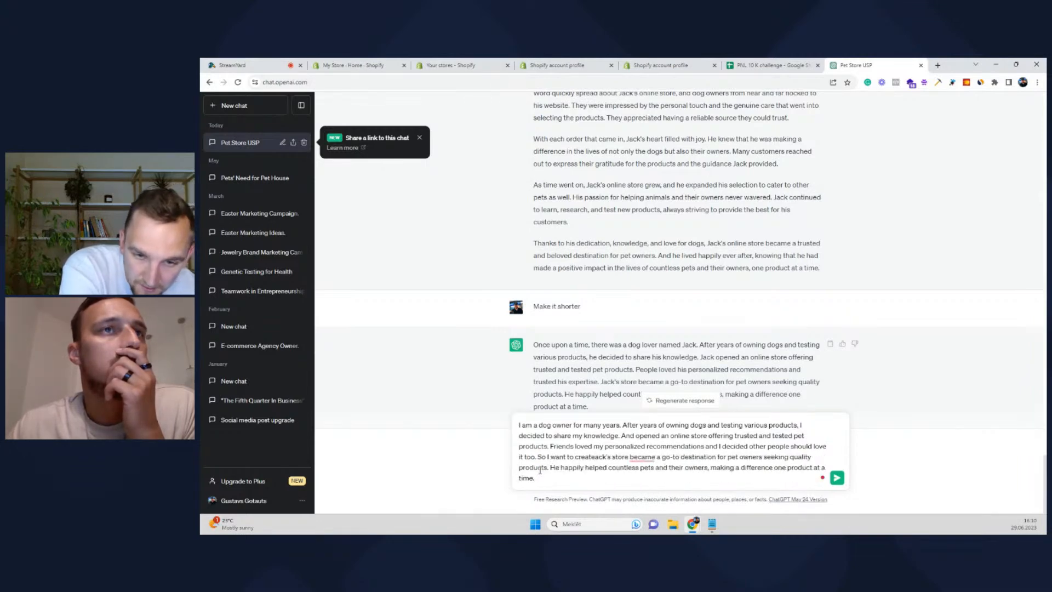
pyautogui.press('Delete')
pyautogui.press('Delete')
pyautogui.press('Delete')
pyautogui.press('Delete')
pyautogui.press('Delete')
pyautogui.write('a')
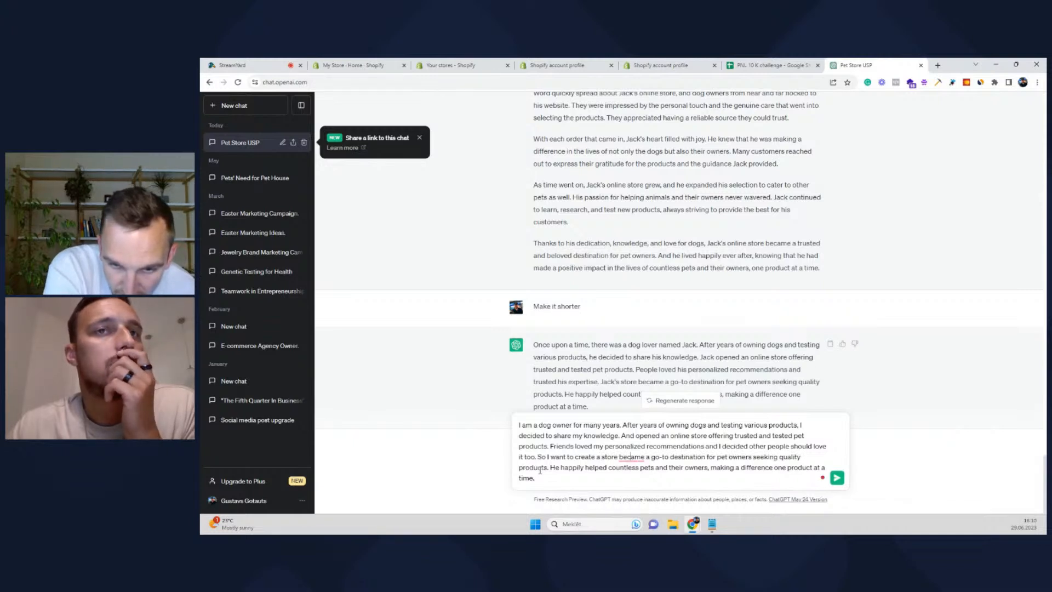
pyautogui.press('Delete')
pyautogui.press('Delete')
pyautogui.press('Delete')
pyautogui.press('Delete')
pyautogui.press('Delete')
pyautogui.press('Delete')
pyautogui.press('Delete')
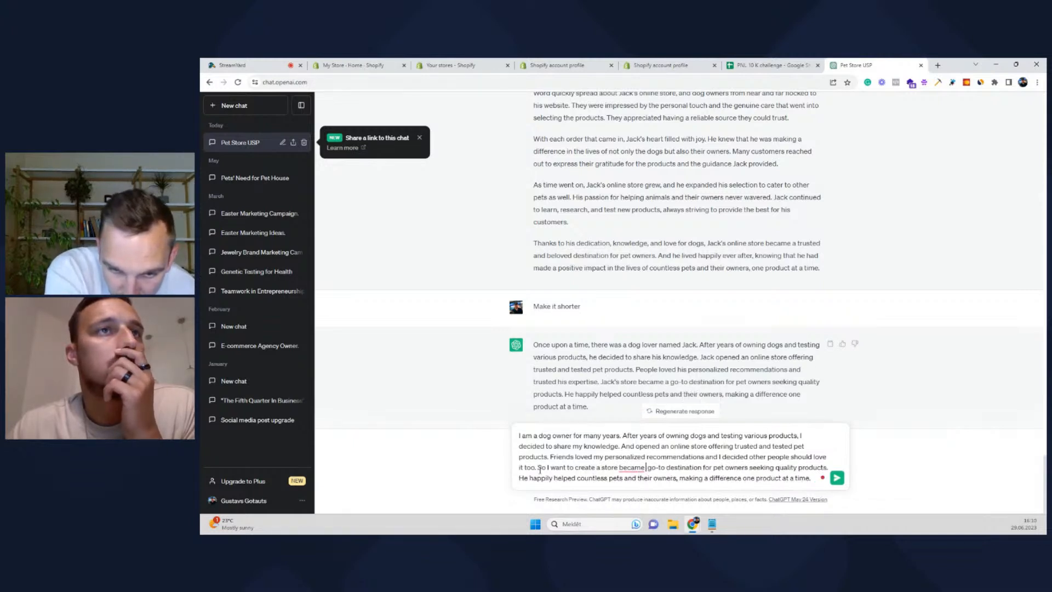
pyautogui.press('BackSpace')
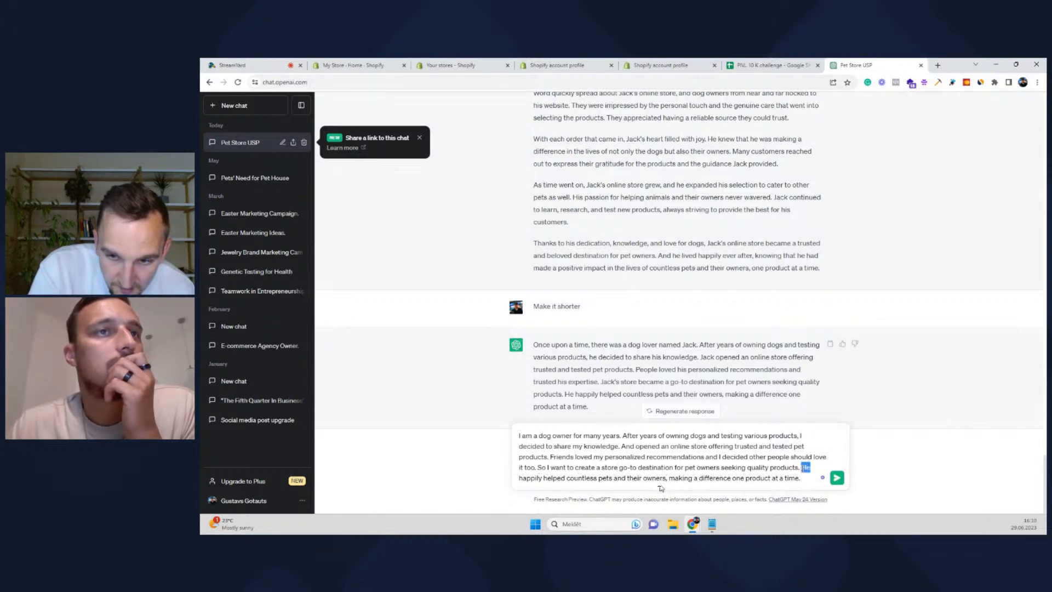
# End the story with 'I want to help many pets and their owners', accepting the Grammarly fix
pyautogui.write('I w')
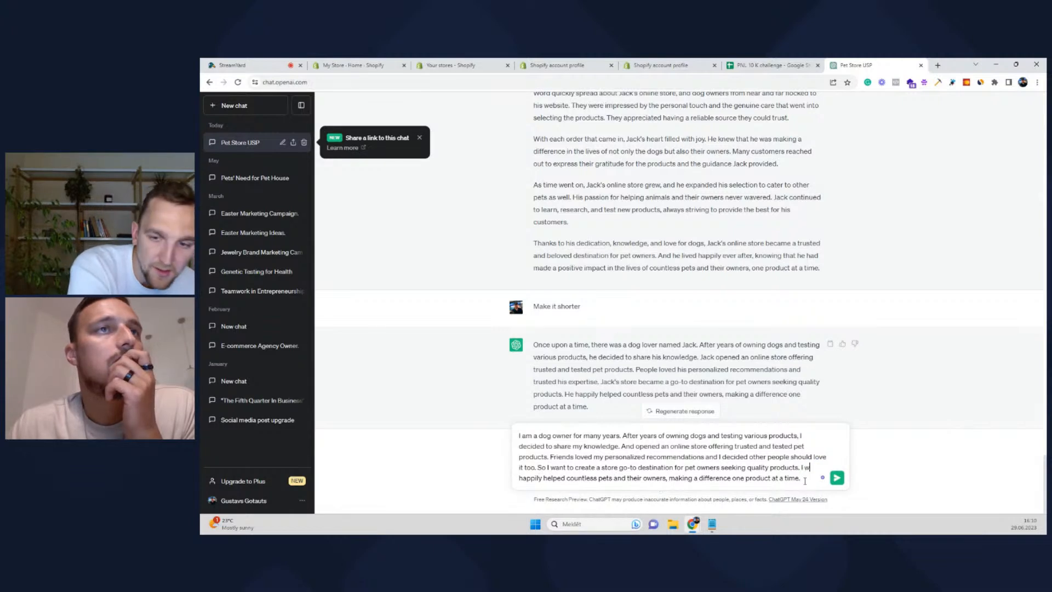
pyautogui.write('ant')
pyautogui.write(' help ')
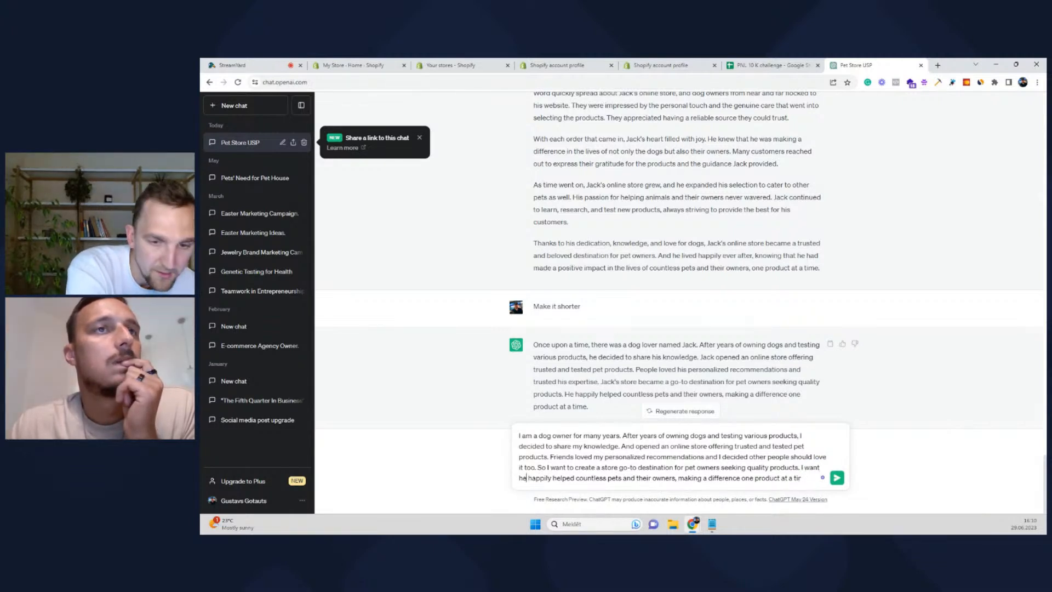
pyautogui.write('many')
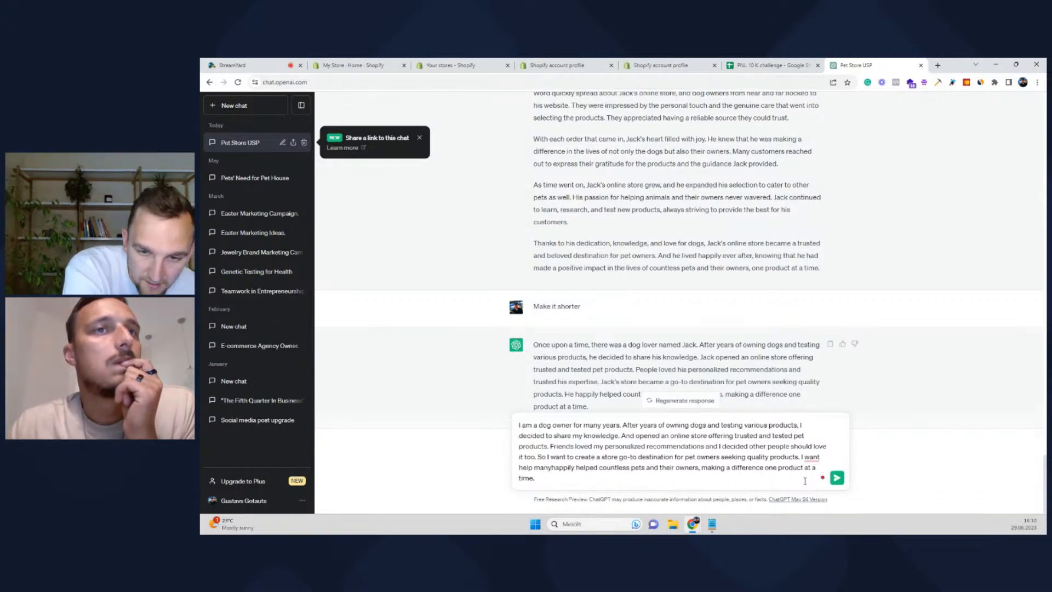
pyautogui.press('Delete')
pyautogui.press('Delete')
pyautogui.press('Delete')
pyautogui.press('Delete')
pyautogui.press('Delete')
pyautogui.press('Delete')
pyautogui.press('Delete')
pyautogui.press('Delete')
pyautogui.press('Delete')
pyautogui.press('Delete')
pyautogui.press('Delete')
pyautogui.press('Delete')
pyautogui.press('Delete')
pyautogui.press('Delete')
pyautogui.press('Delete')
pyautogui.press('Delete')
pyautogui.press('Delete')
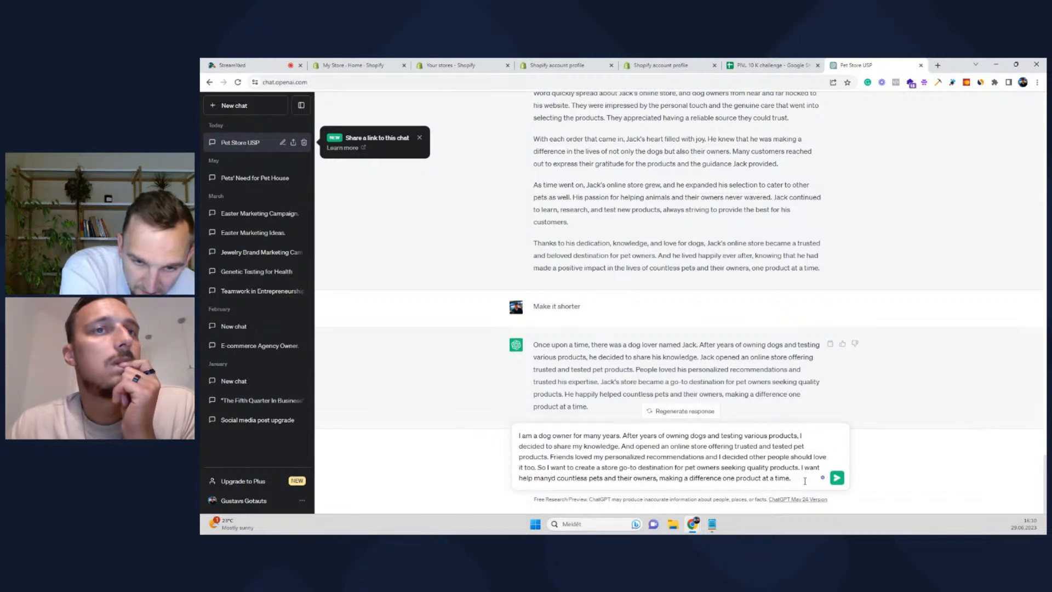
pyautogui.press('Delete')
pyautogui.press('Delete')
pyautogui.press('Delete')
pyautogui.press('Delete')
pyautogui.press('Delete')
pyautogui.press('Delete')
pyautogui.press('Delete')
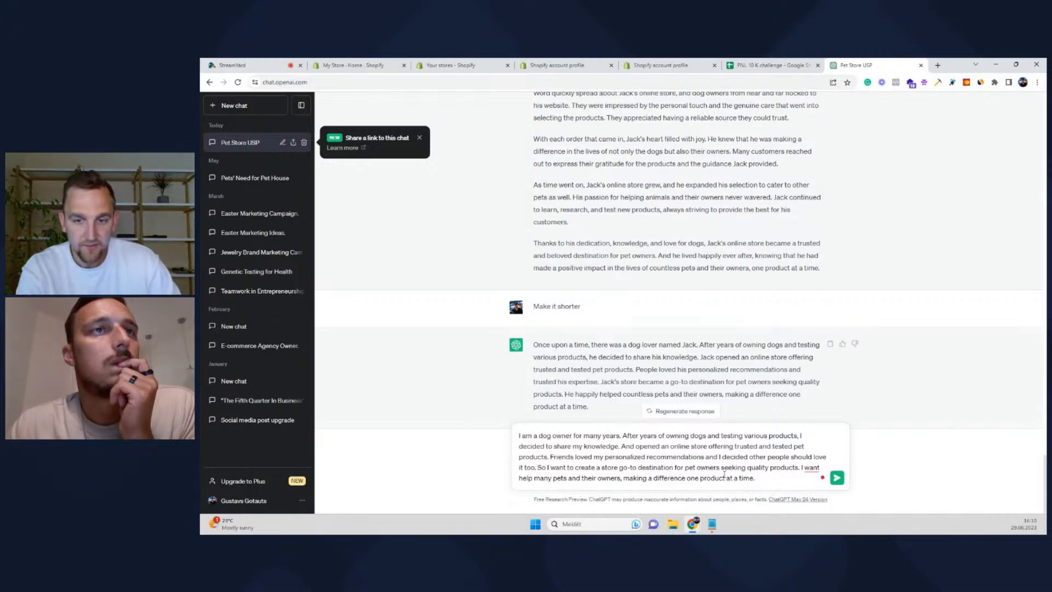
pyautogui.moveTo(815, 468)
pyautogui.click(831, 424)
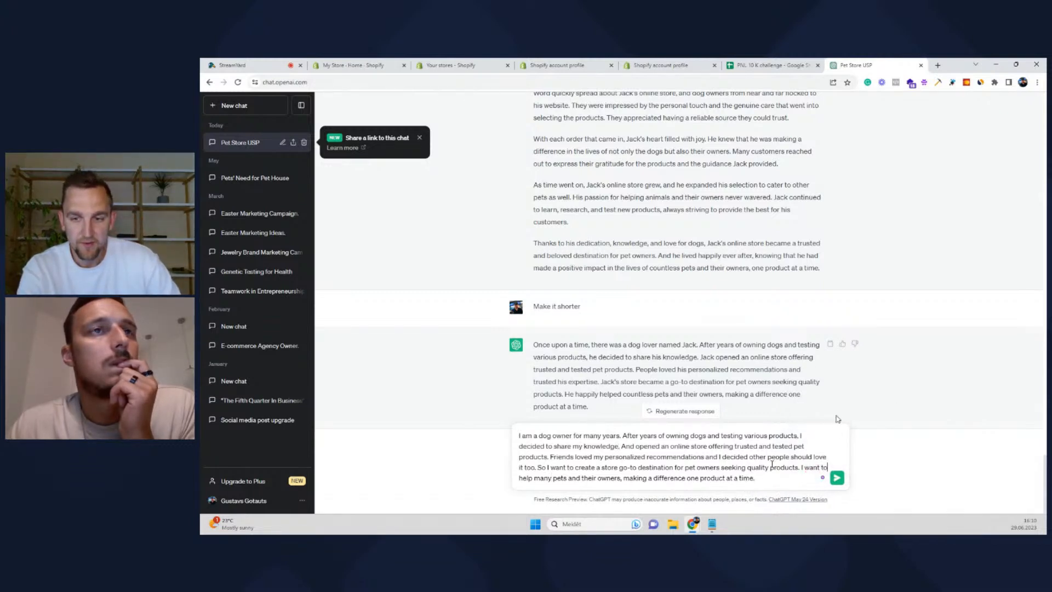
pyautogui.hotkey('ctrl', 'a')
pyautogui.hotkey('ctrl', 'c')
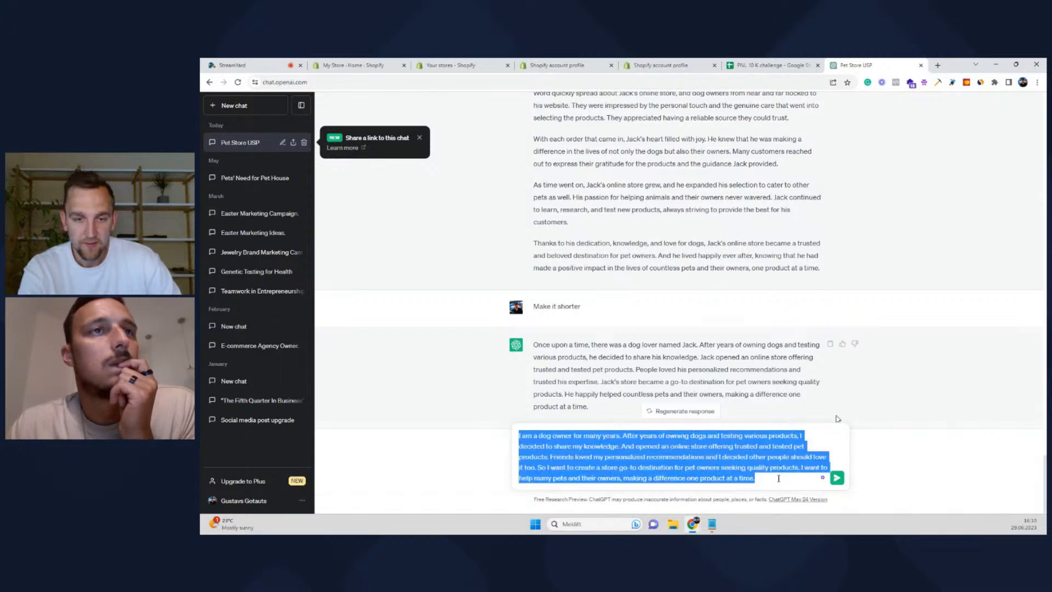
pyautogui.click(540, 468)
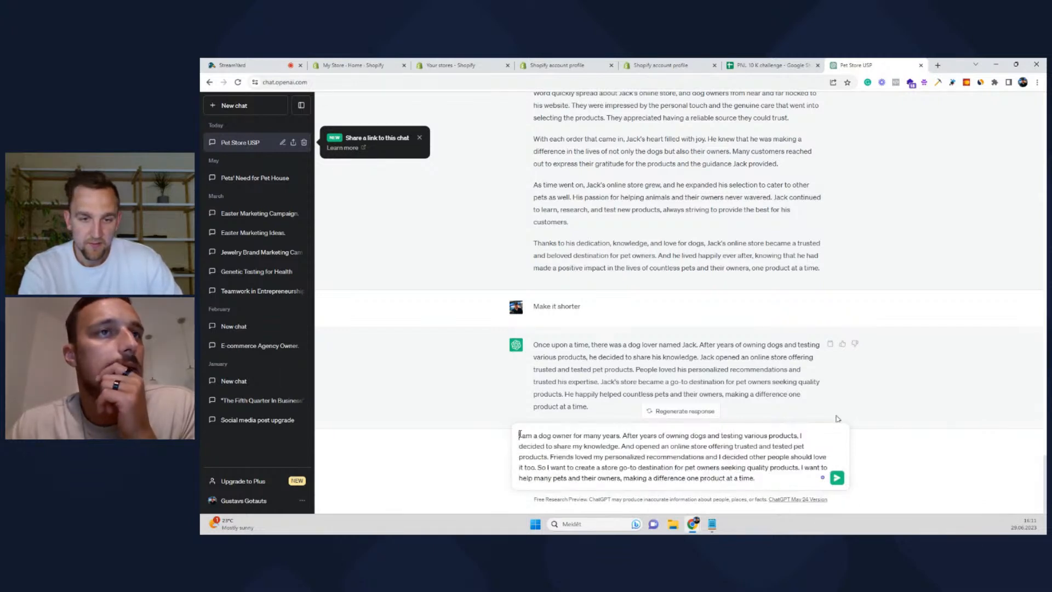
# Send 'Make this longer', paste the first-person story back, then return to the StreamYard studio
pyautogui.write('Make this lon')
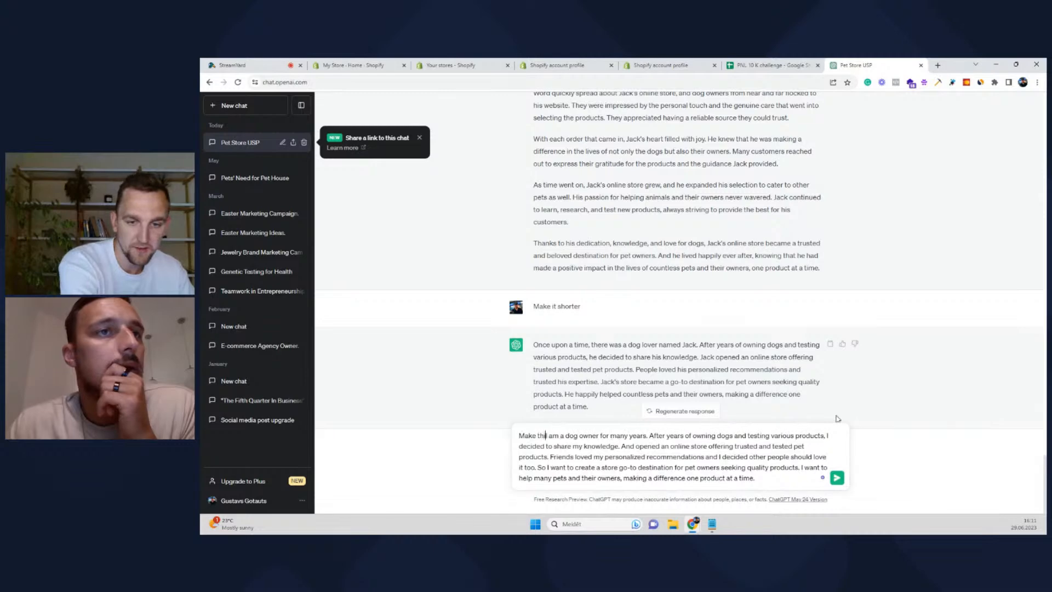
pyautogui.write('ger -')
pyautogui.press('Return')
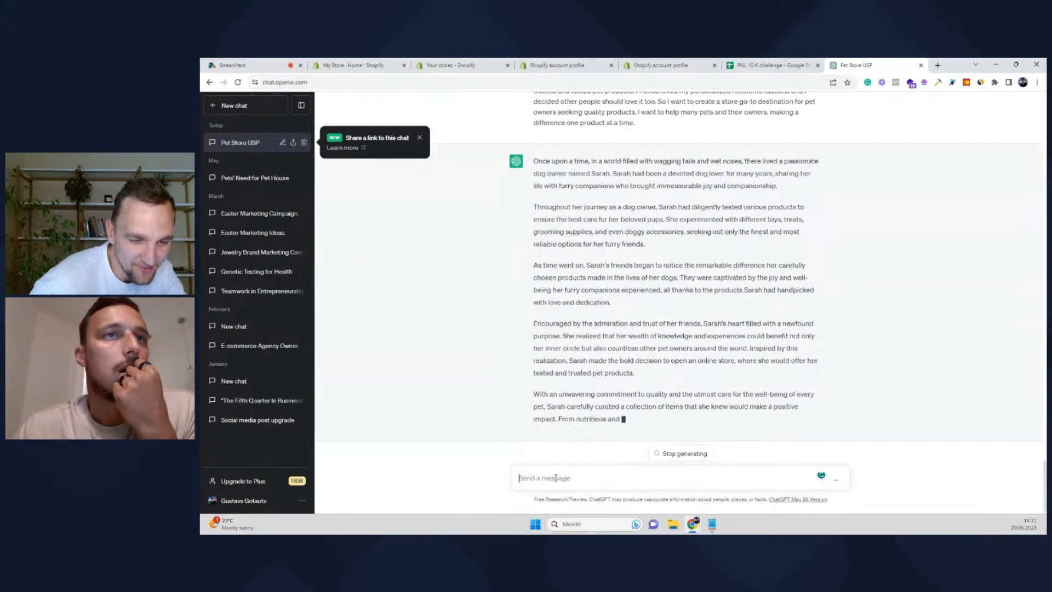
pyautogui.hotkey('ctrl', 'v')
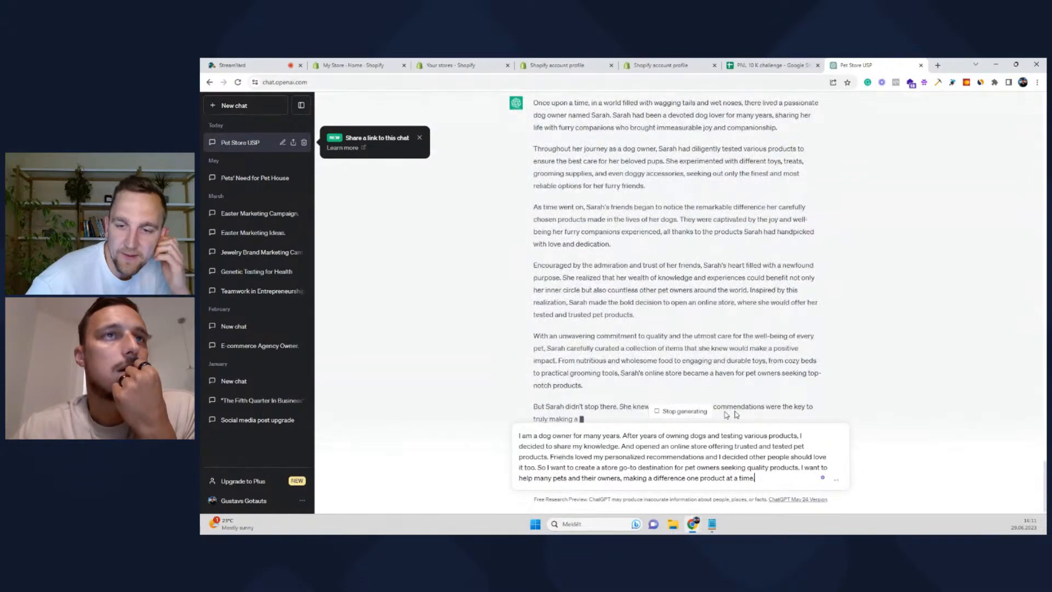
pyautogui.moveTo(762, 475); pyautogui.dragTo(529, 426)
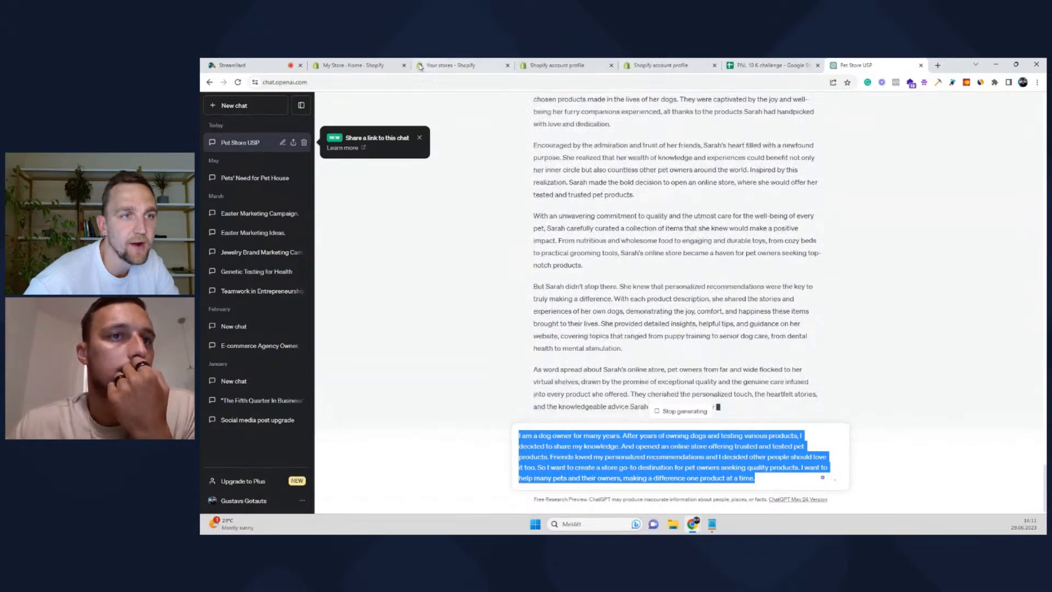
pyautogui.click(247, 65)
# Put the co-host's Shopify screen share on the broadcast and remove your own shared screen
pyautogui.click(476, 454)
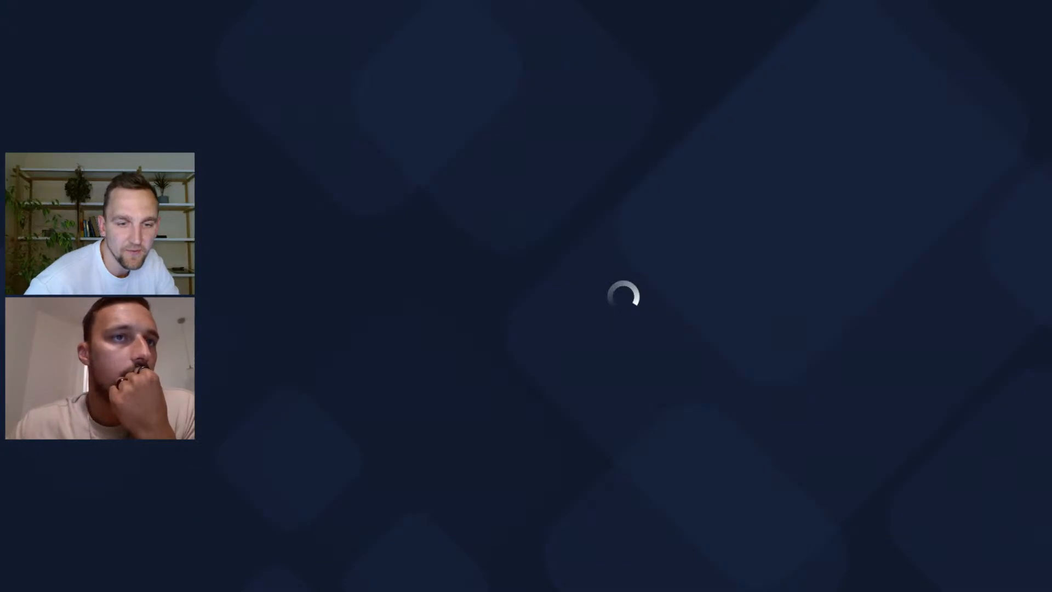
pyautogui.click(316, 452)
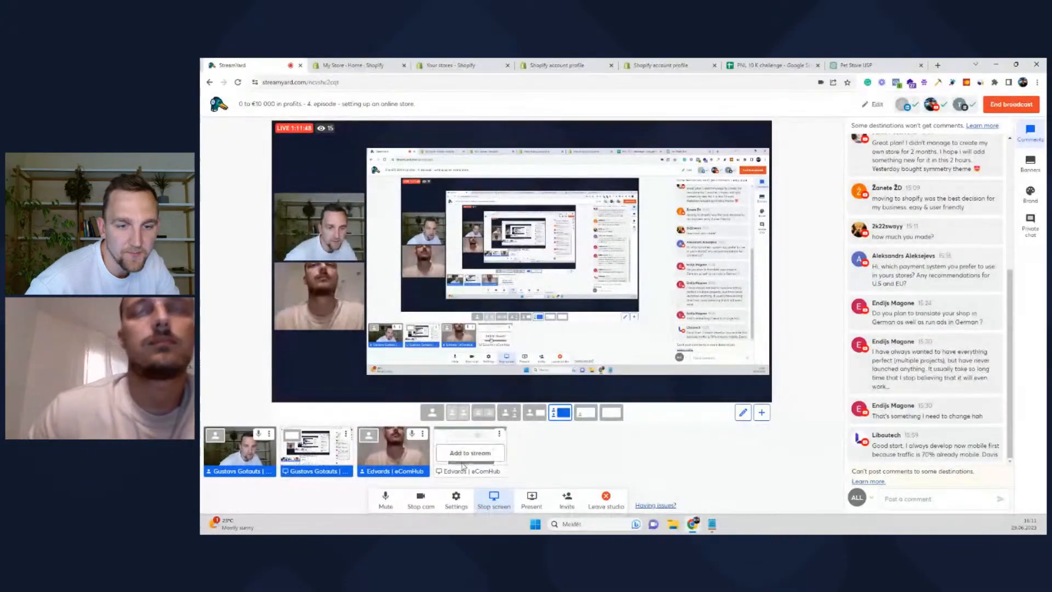
pyautogui.click(317, 452)
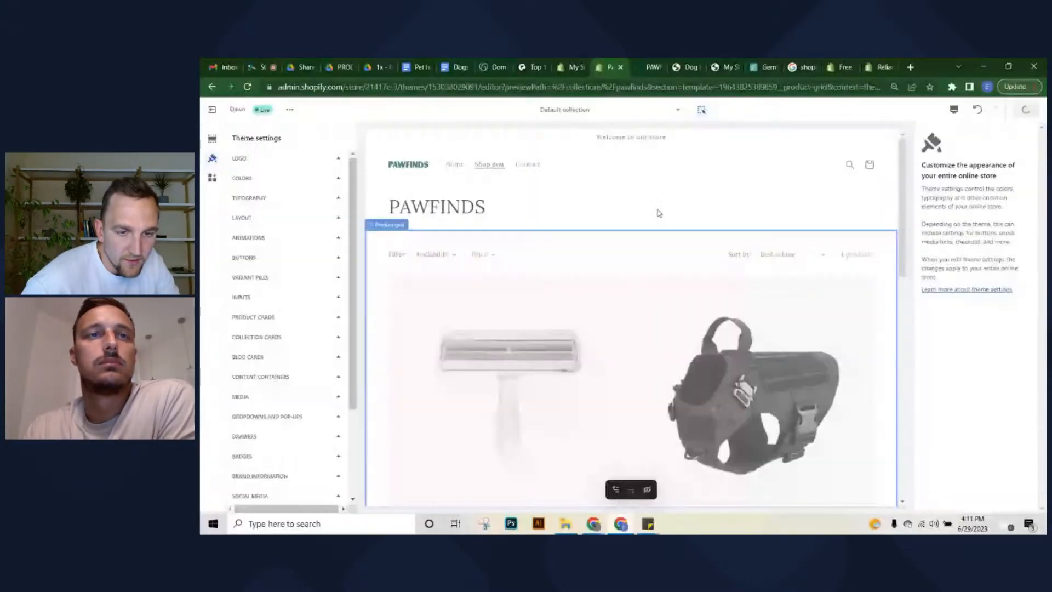
# Preview the Dog Bowl in the Default product template and open its Product information settings
pyautogui.click(595, 110)
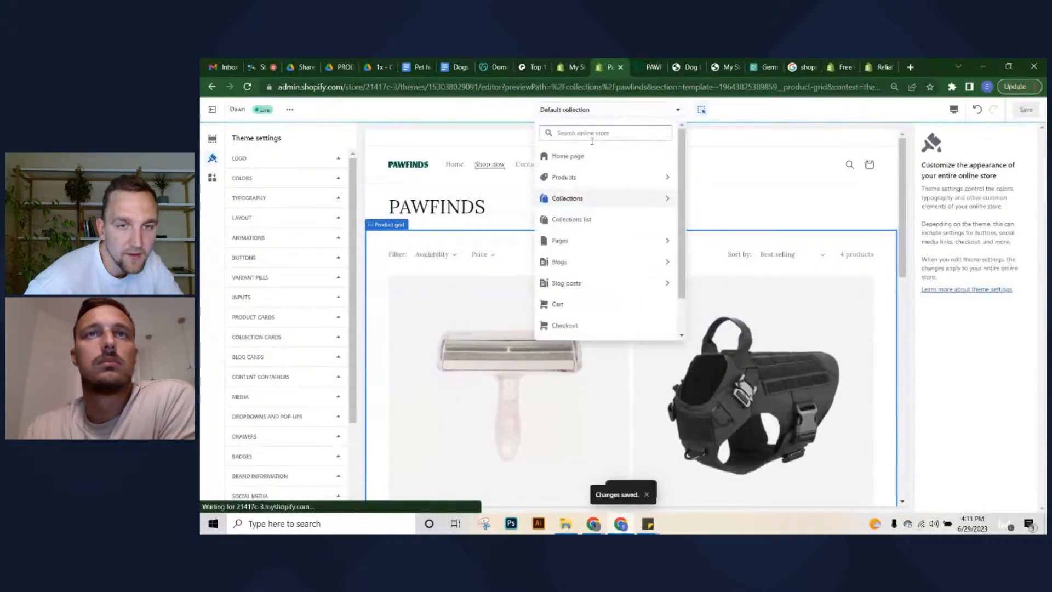
pyautogui.click(589, 179)
pyautogui.click(575, 182)
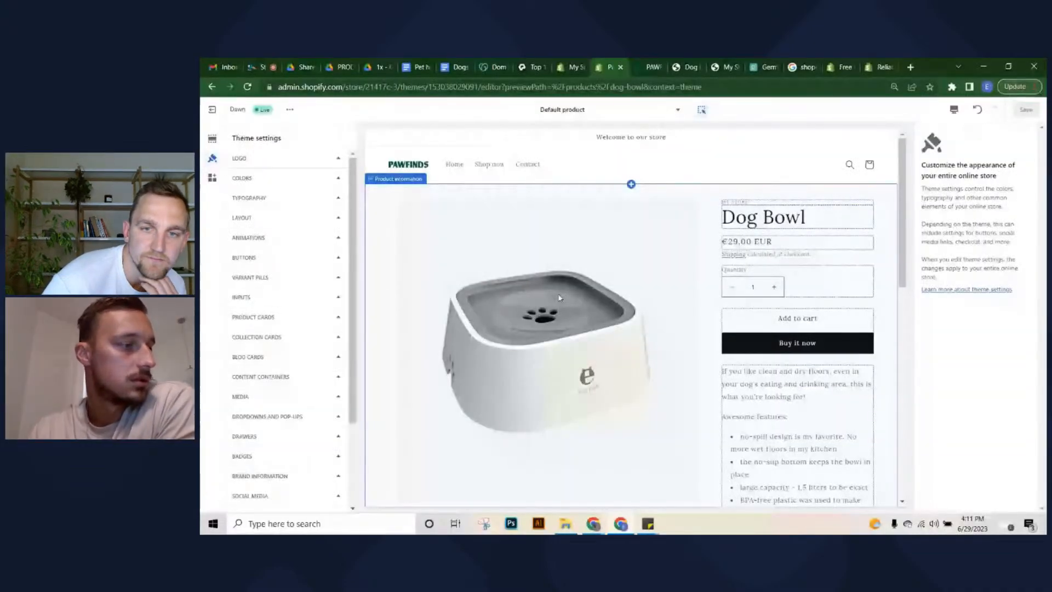
pyautogui.scroll(-2, 744, 252)
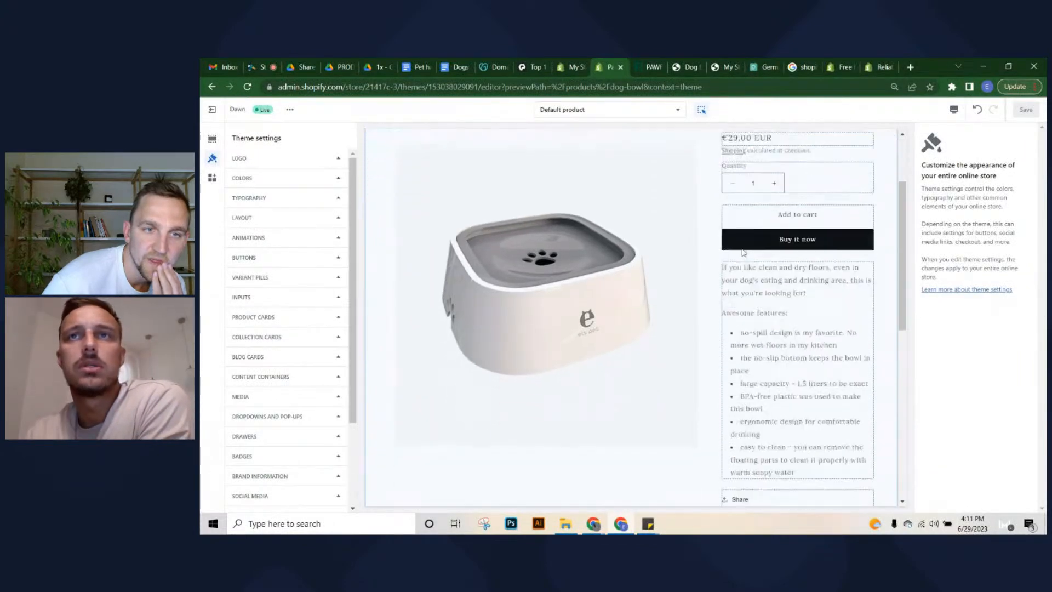
pyautogui.scroll(-3, 744, 252)
pyautogui.scroll(6, 740, 247)
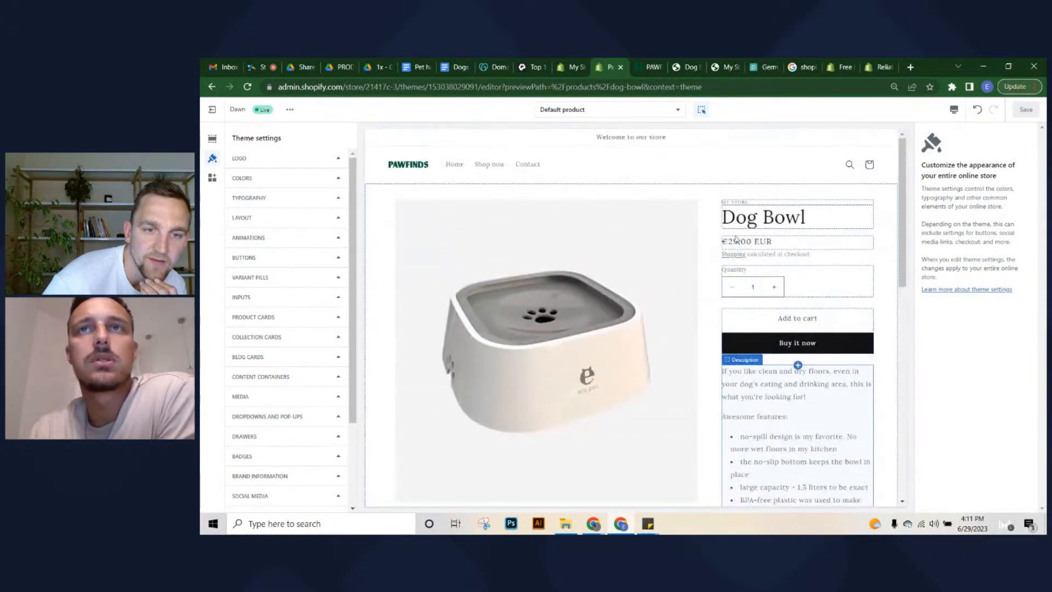
pyautogui.click(693, 254)
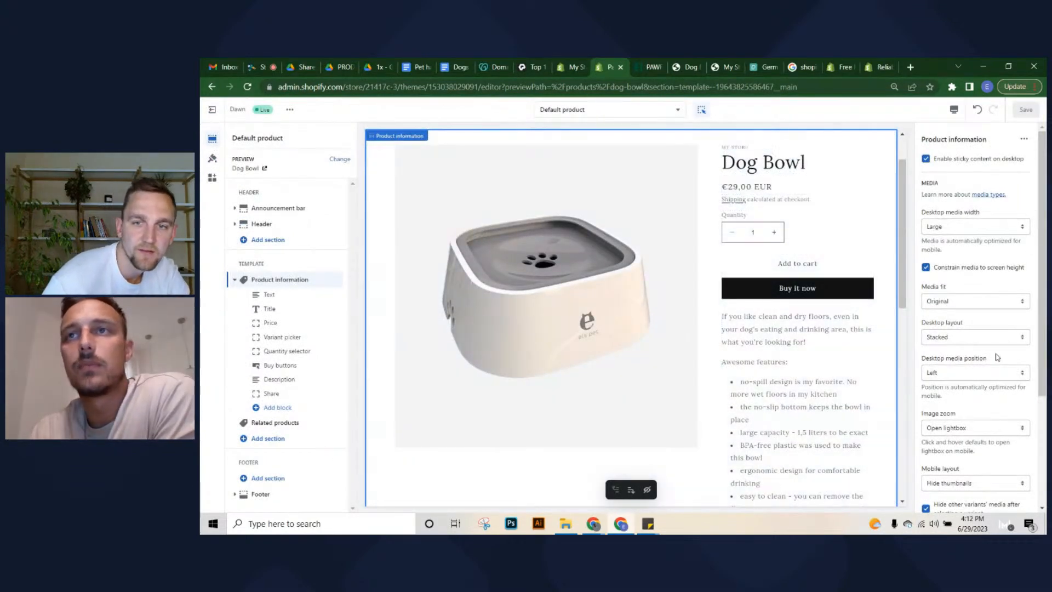
# Change the Product information Desktop media width from Large to Medium
pyautogui.scroll(-2, 995, 359)
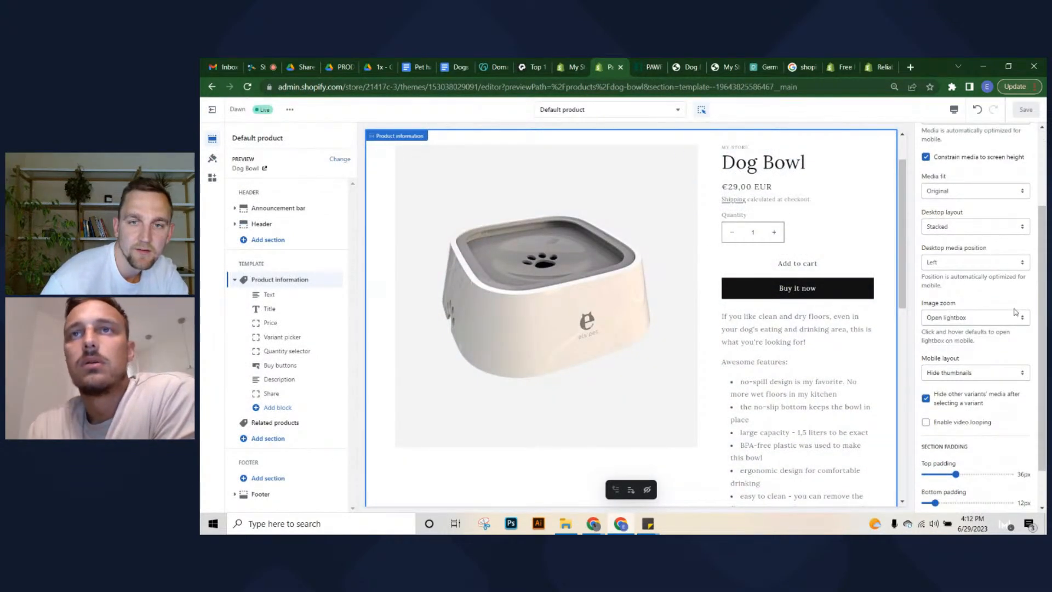
pyautogui.scroll(-1, 998, 355)
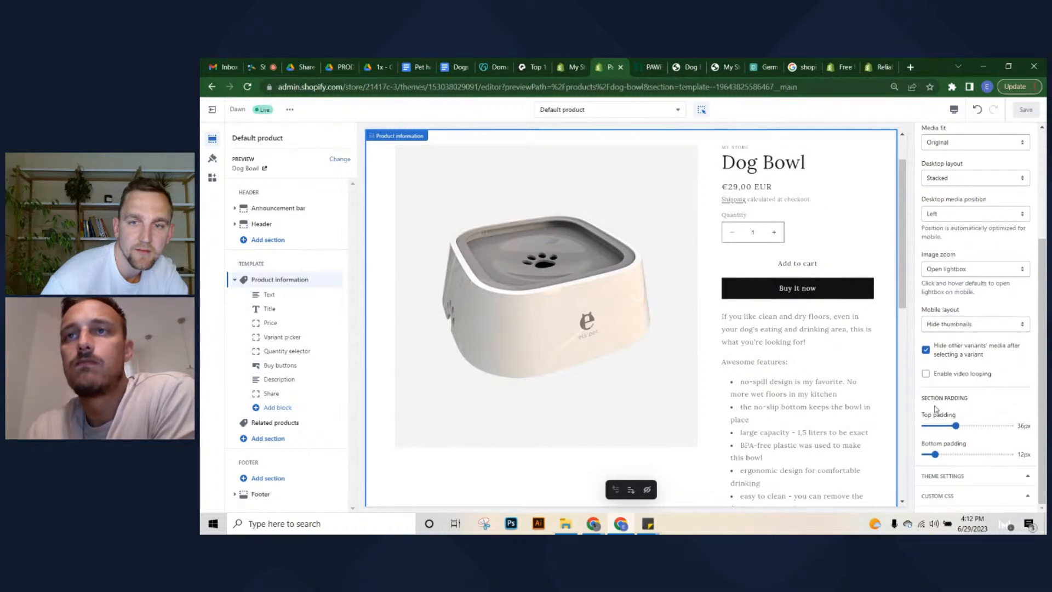
pyautogui.scroll(3, 960, 200)
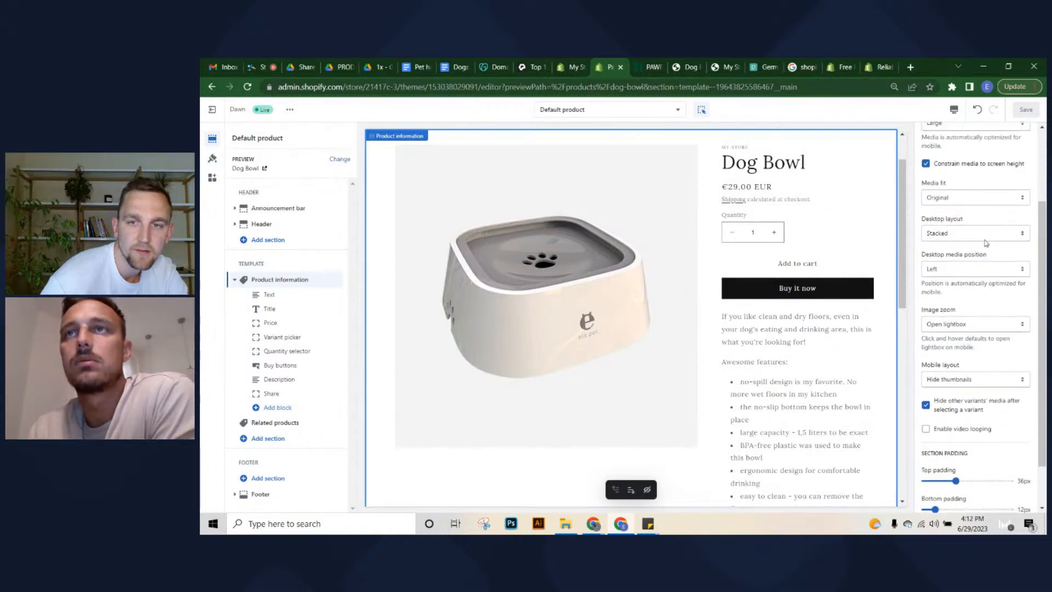
pyautogui.click(966, 231)
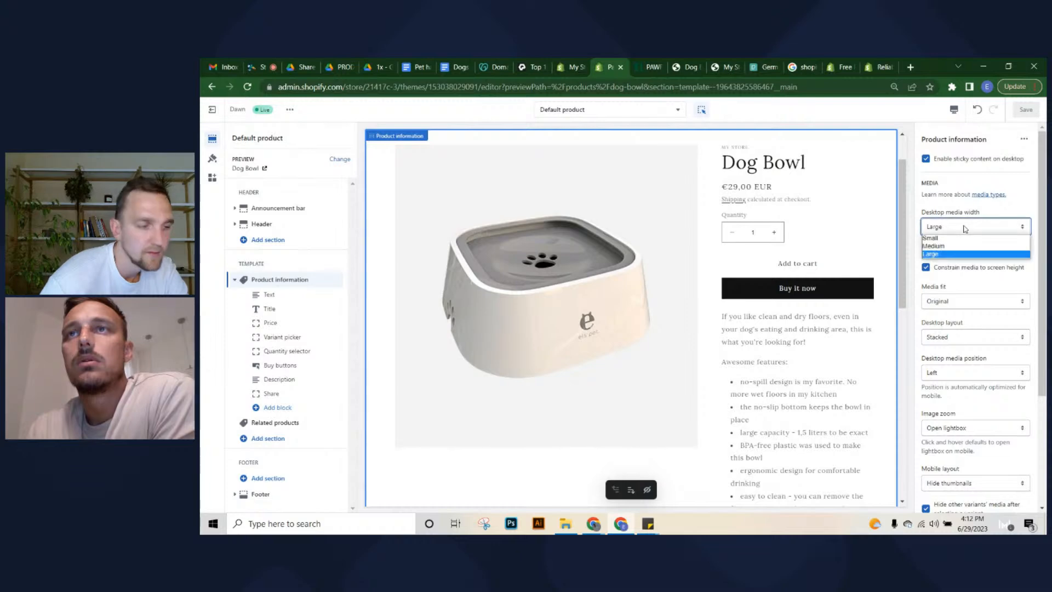
pyautogui.click(937, 244)
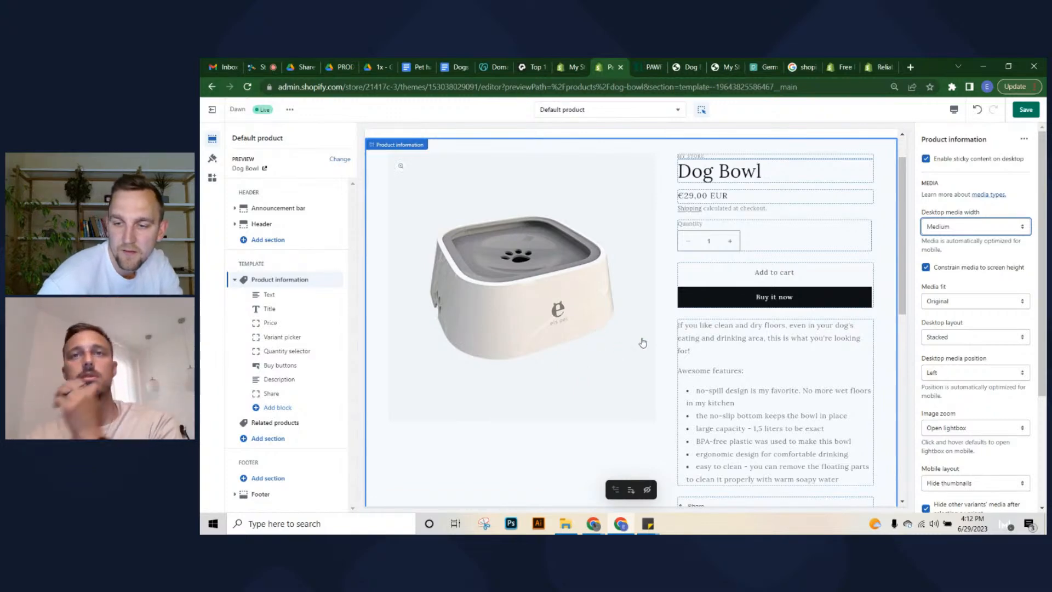
pyautogui.scroll(-3, 614, 344)
pyautogui.scroll(5, 542, 252)
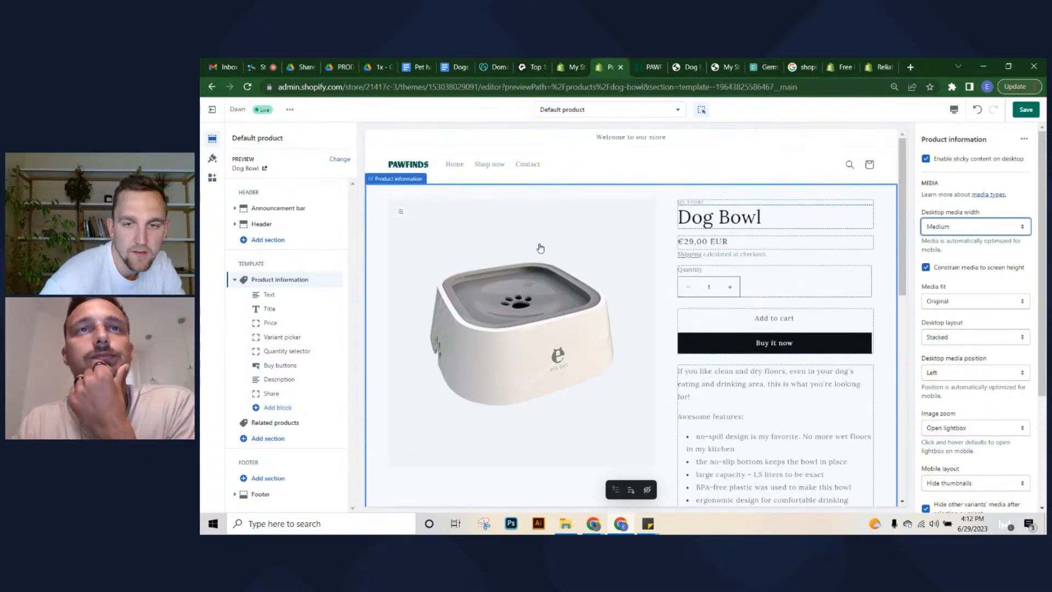
pyautogui.scroll(-3, 540, 248)
pyautogui.scroll(3, 493, 250)
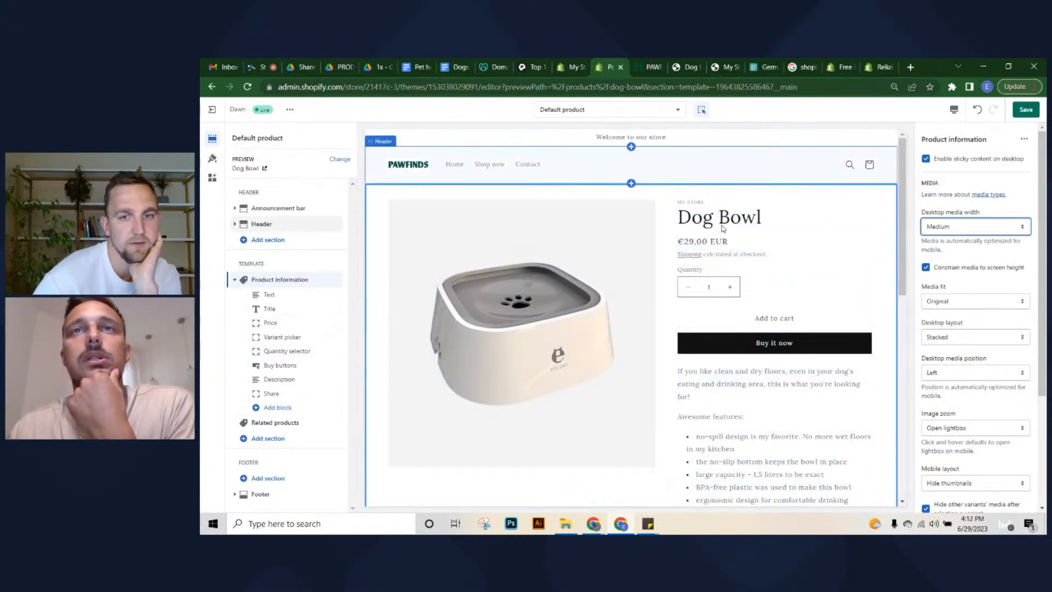
# Remove the vendor text block above the Dog Bowl title, then inspect the Buy buttons and Description blocks
pyautogui.click(728, 203)
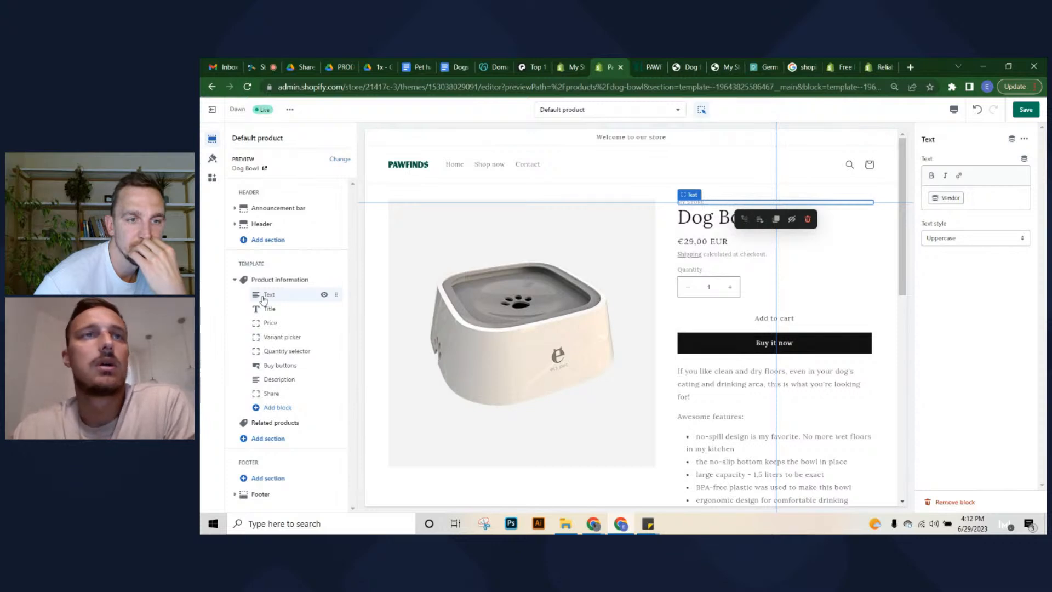
pyautogui.click(943, 501)
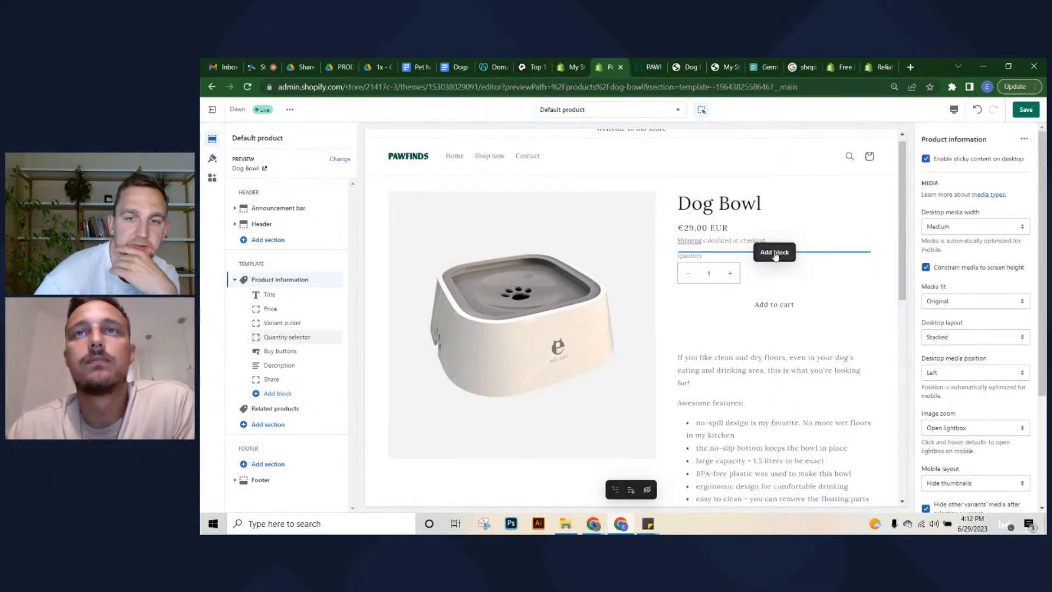
pyautogui.click(765, 337)
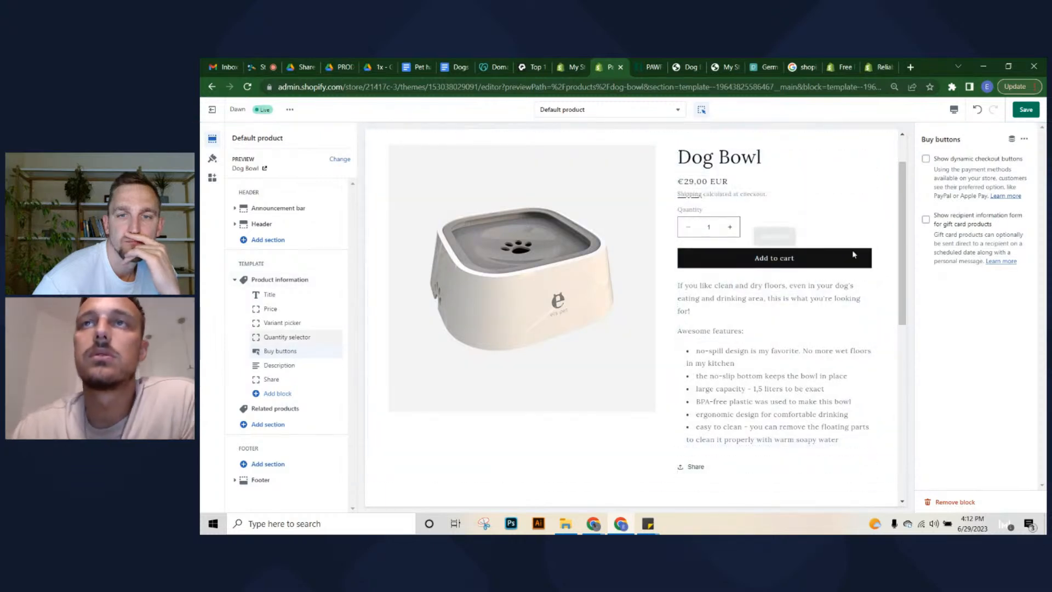
pyautogui.click(786, 333)
pyautogui.scroll(1, 780, 328)
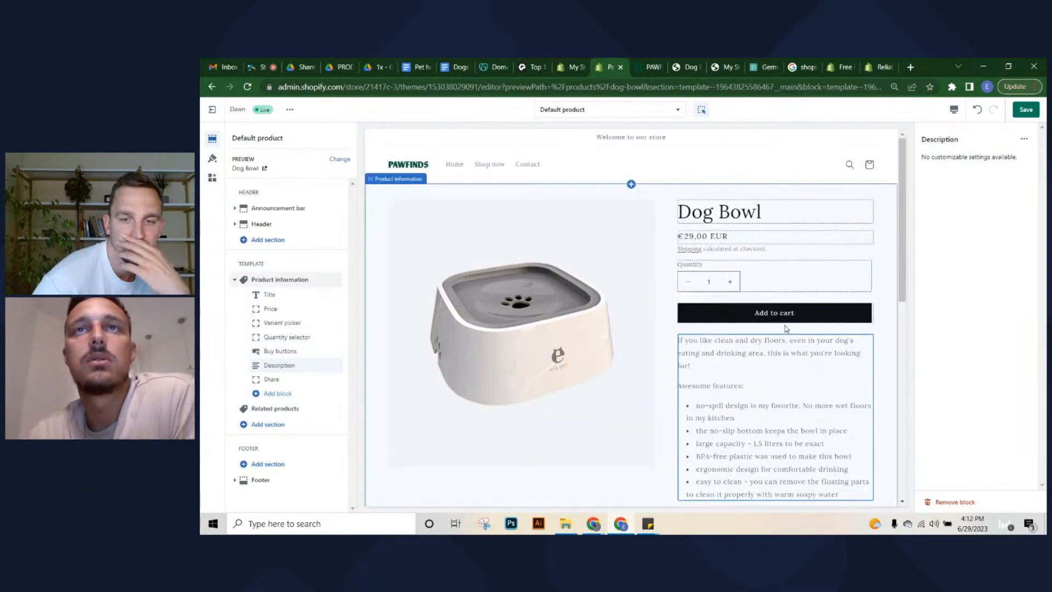
pyautogui.scroll(-6, 651, 287)
pyautogui.scroll(3, 702, 296)
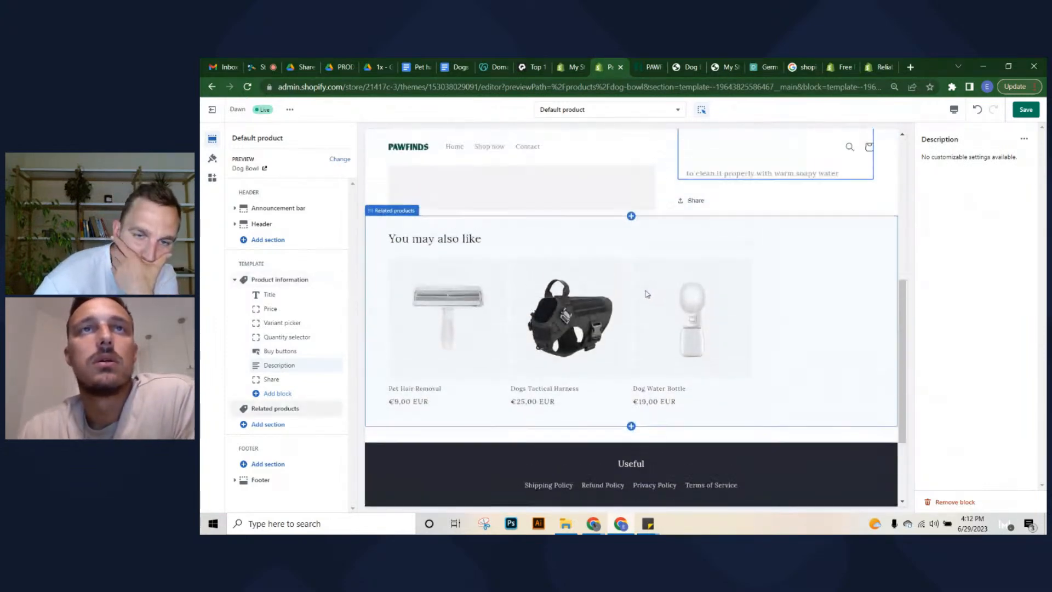
pyautogui.scroll(5, 702, 296)
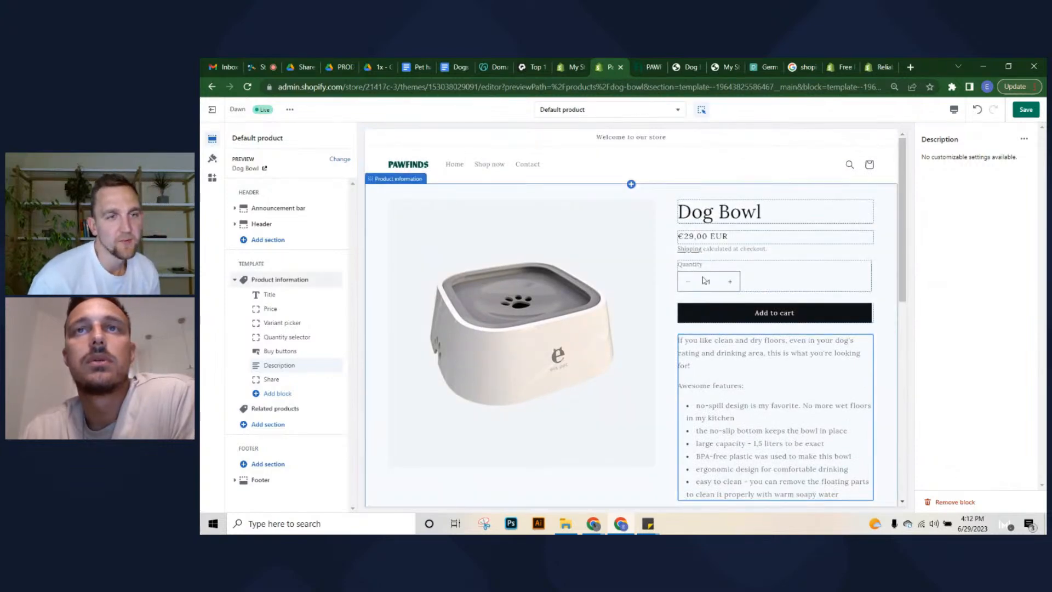
# Save the Dog Bowl template and review its preview down to the three related products
pyautogui.hotkey('ctrl', 's')
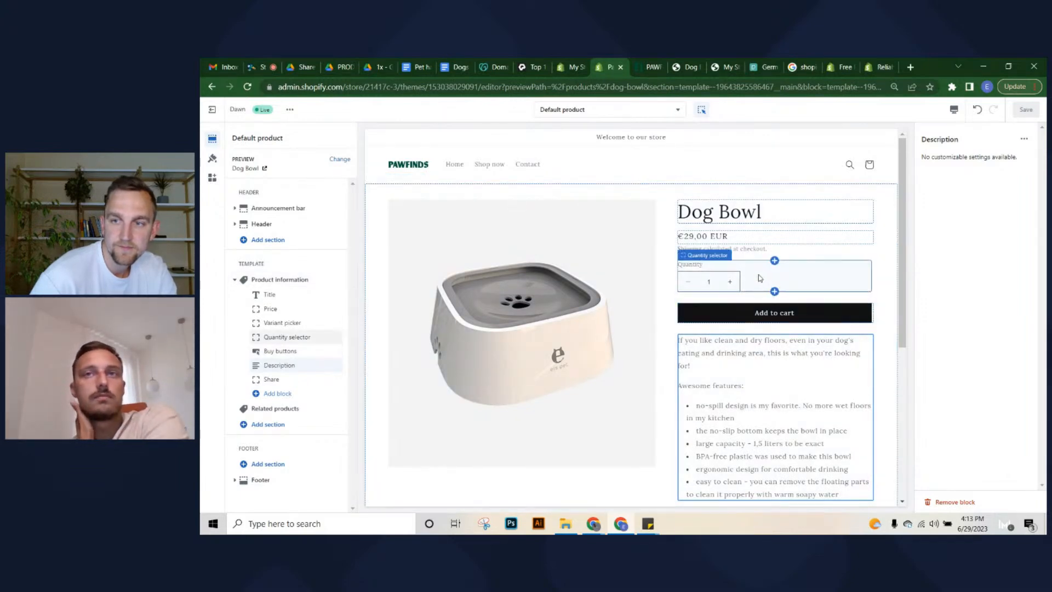
pyautogui.scroll(-4, 759, 277)
pyautogui.scroll(-3, 732, 289)
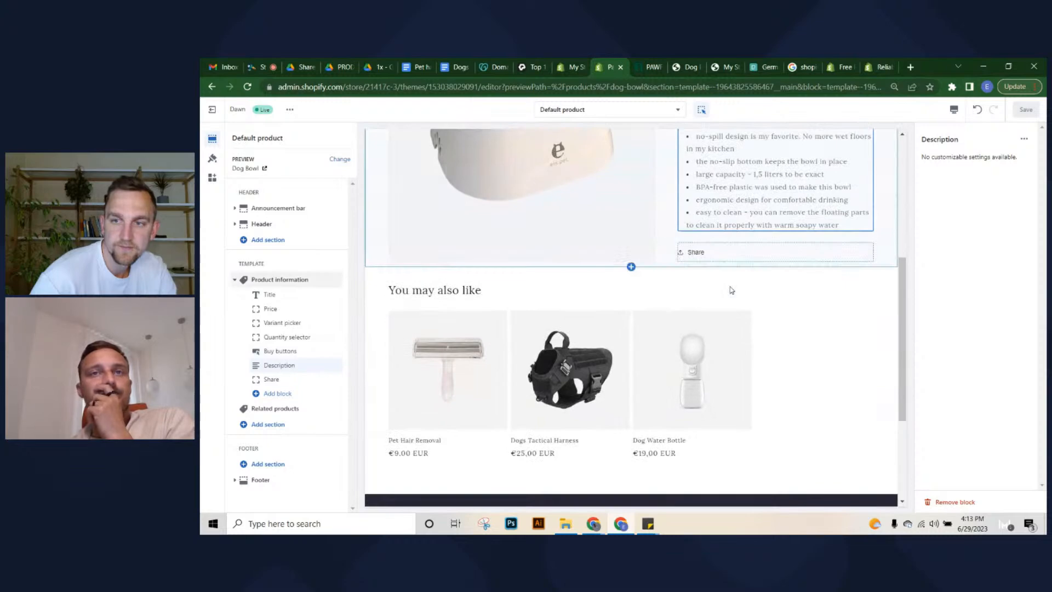
pyautogui.scroll(5, 789, 288)
pyautogui.scroll(-5, 770, 304)
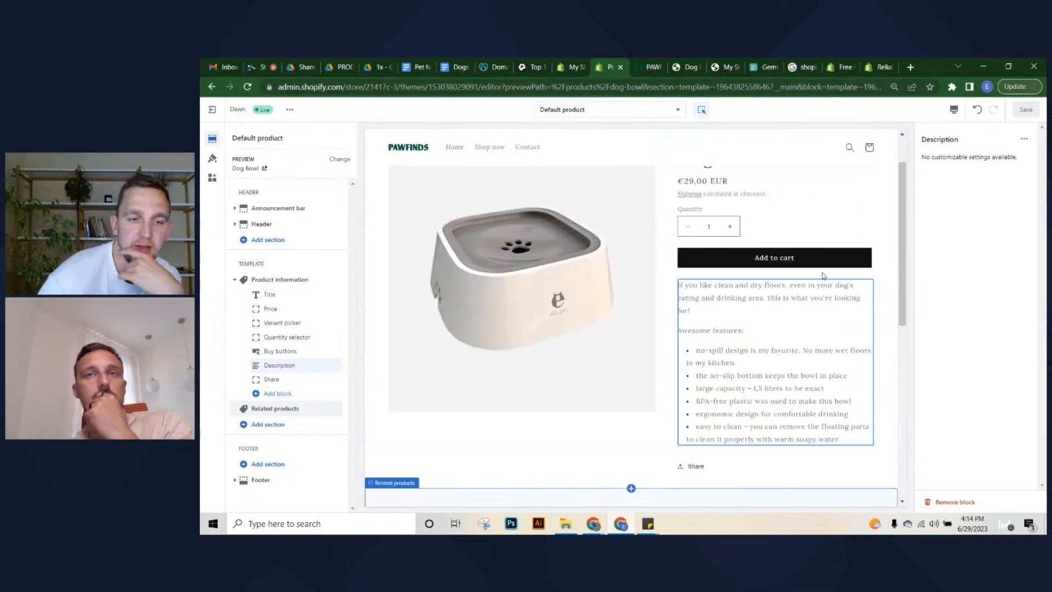
pyautogui.scroll(5, 838, 248)
pyautogui.scroll(-1, 854, 302)
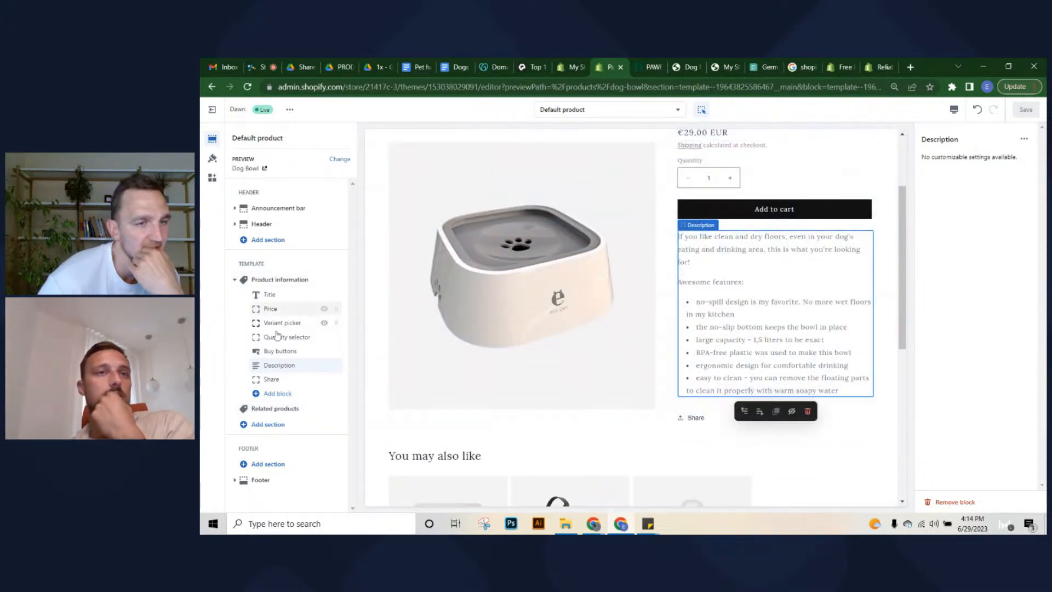
pyautogui.click(261, 425)
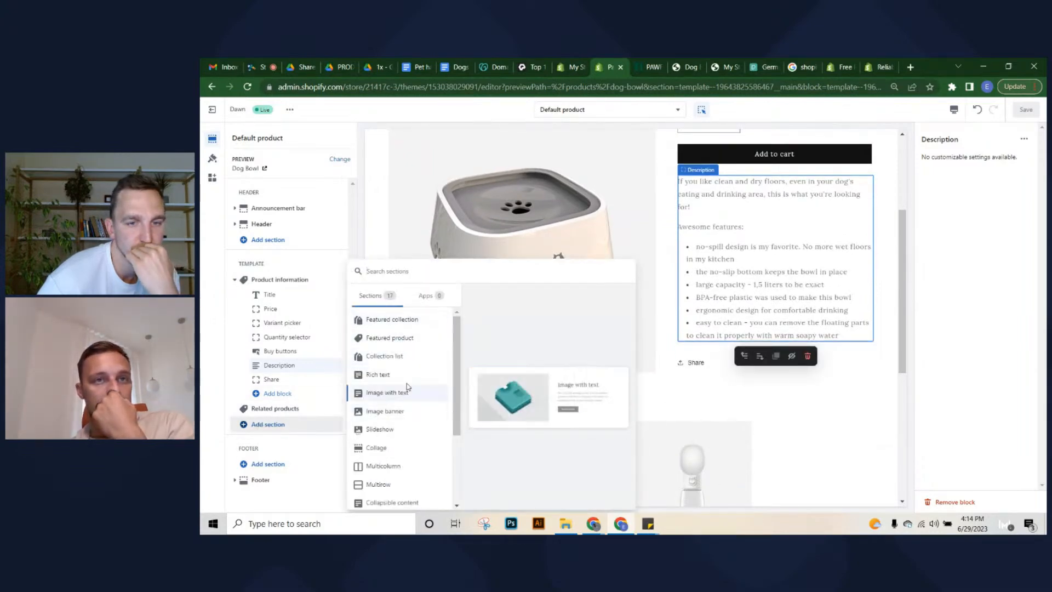
pyautogui.click(405, 485)
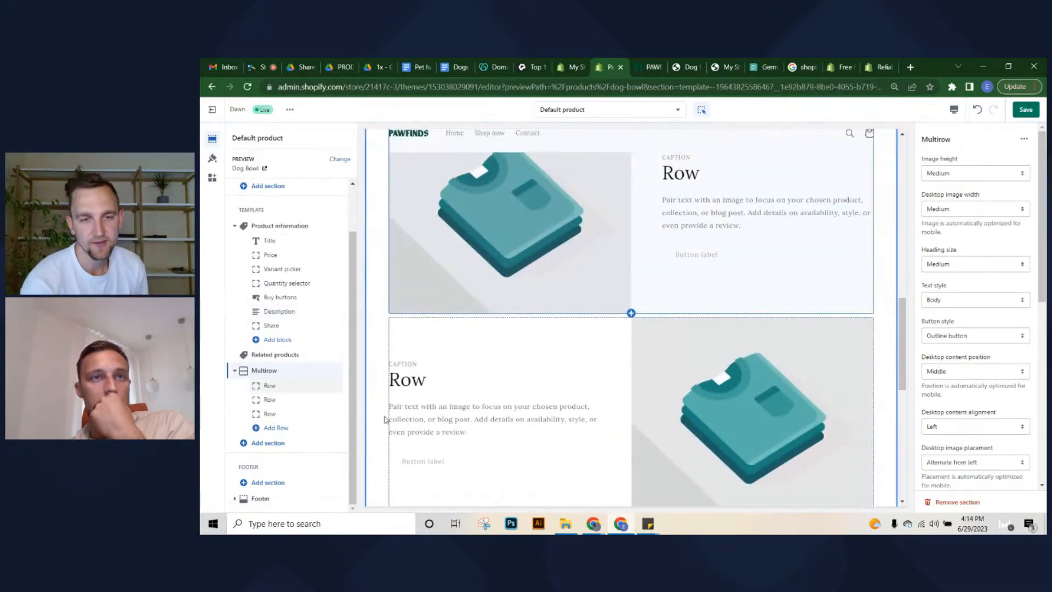
pyautogui.moveTo(337, 371)
pyautogui.mouseDown()
pyautogui.moveTo(331, 351)
pyautogui.moveTo(327, 362)
pyautogui.mouseUp()
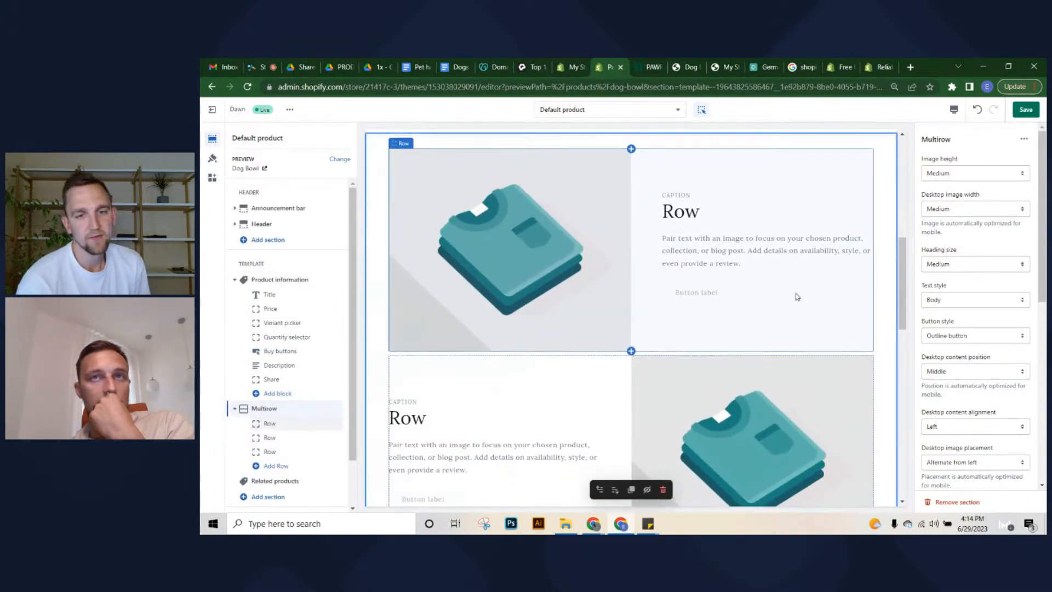
pyautogui.scroll(-15, 766, 351)
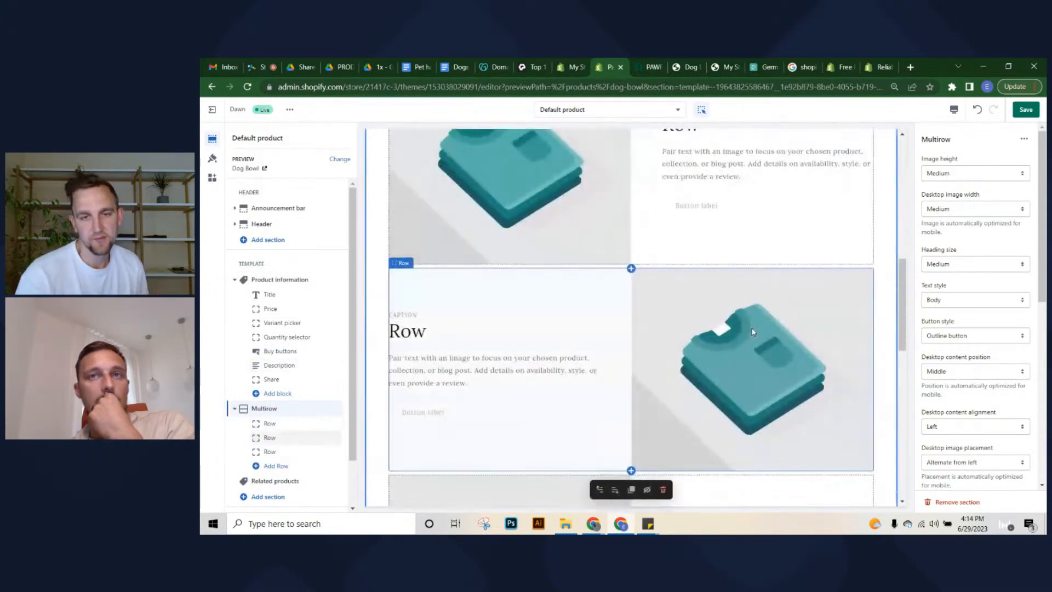
pyautogui.scroll(8, 753, 332)
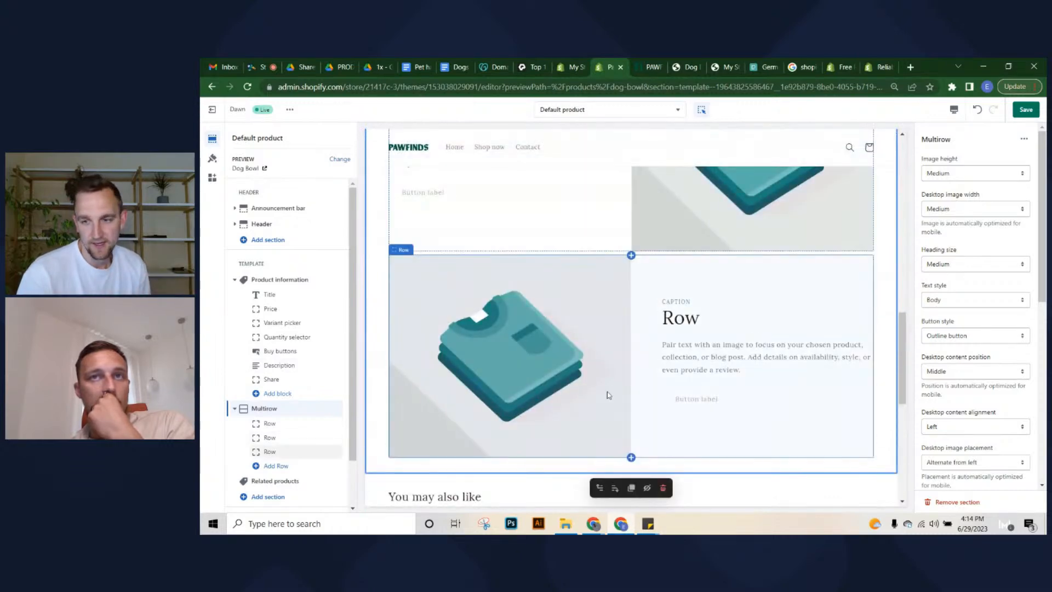
pyautogui.scroll(2, 497, 418)
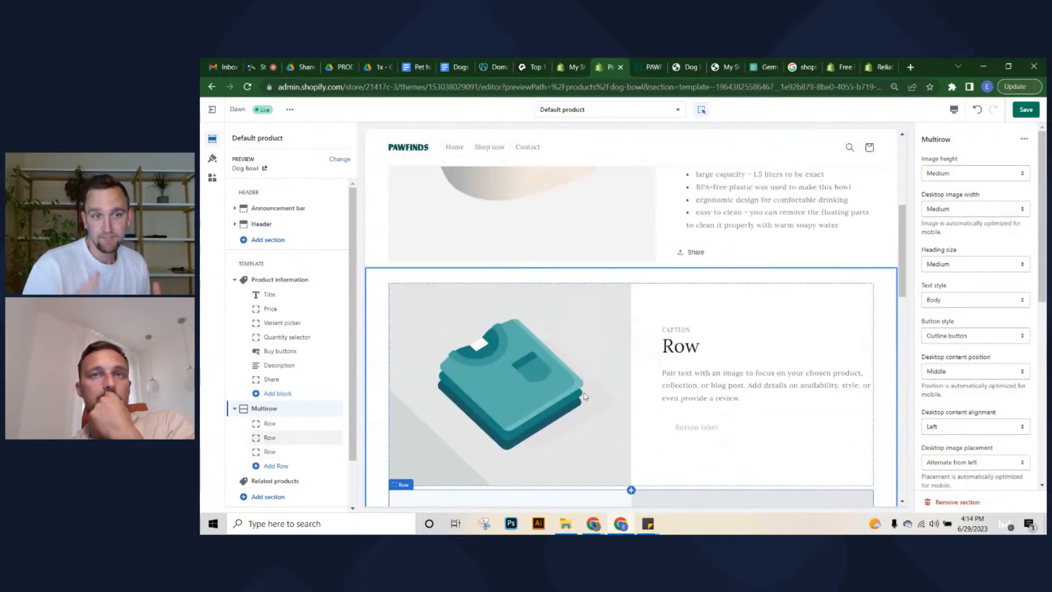
pyautogui.scroll(3, 746, 356)
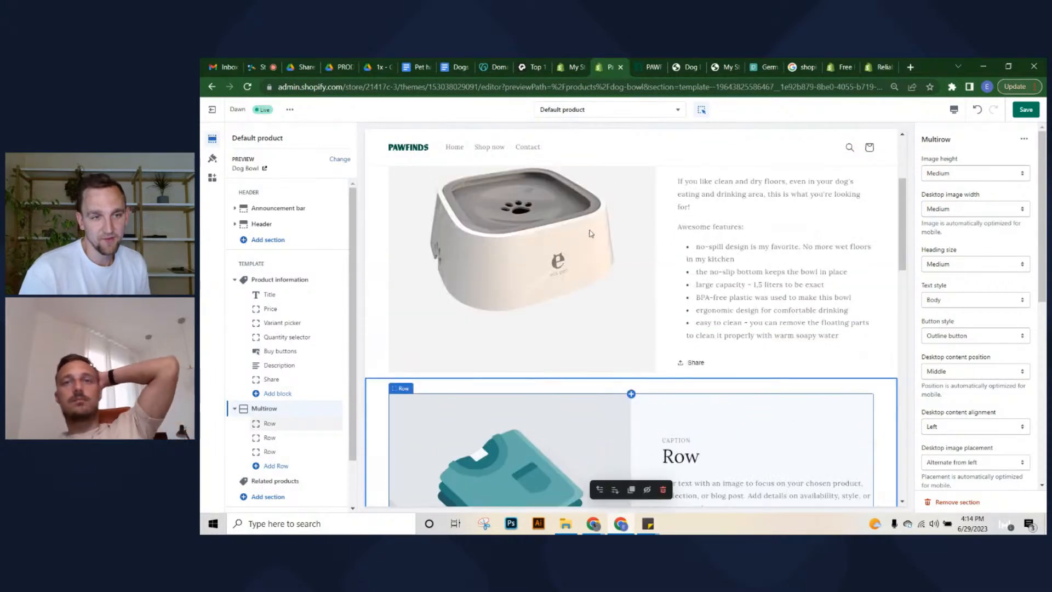
pyautogui.scroll(3, 647, 433)
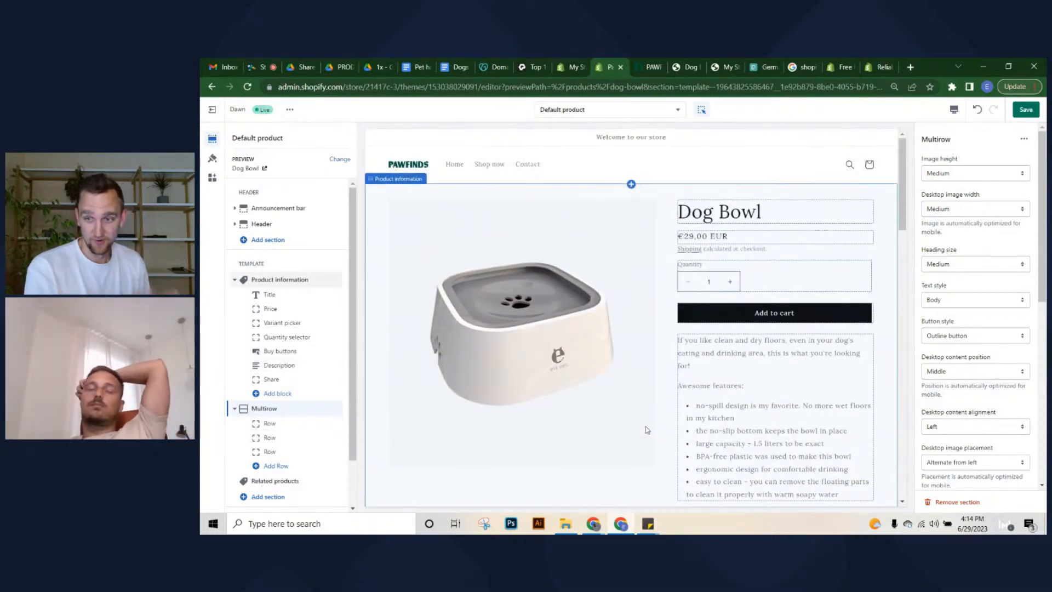
pyautogui.scroll(-6, 655, 321)
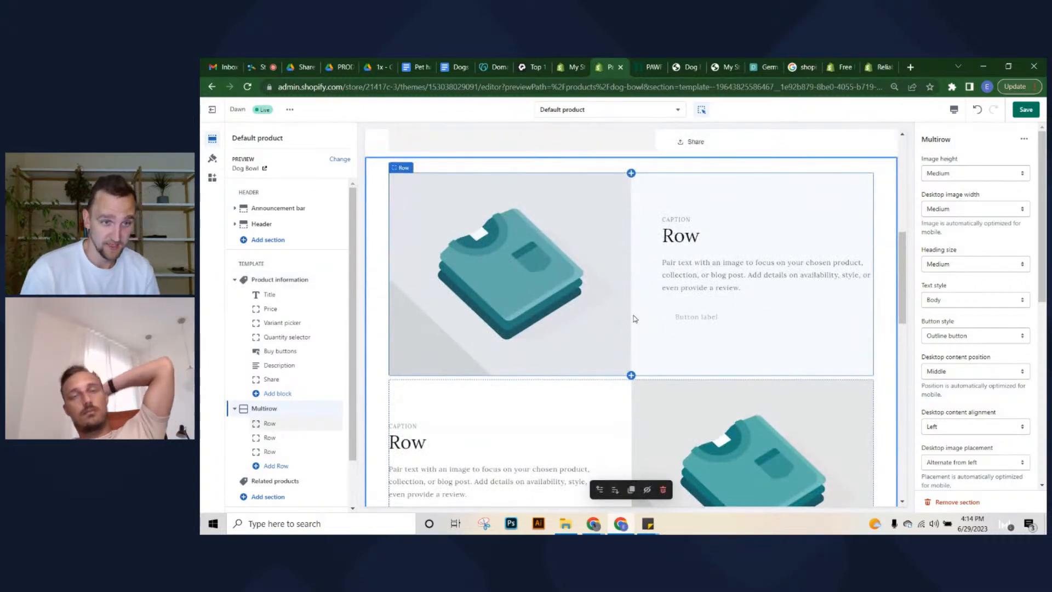
pyautogui.scroll(6, 636, 317)
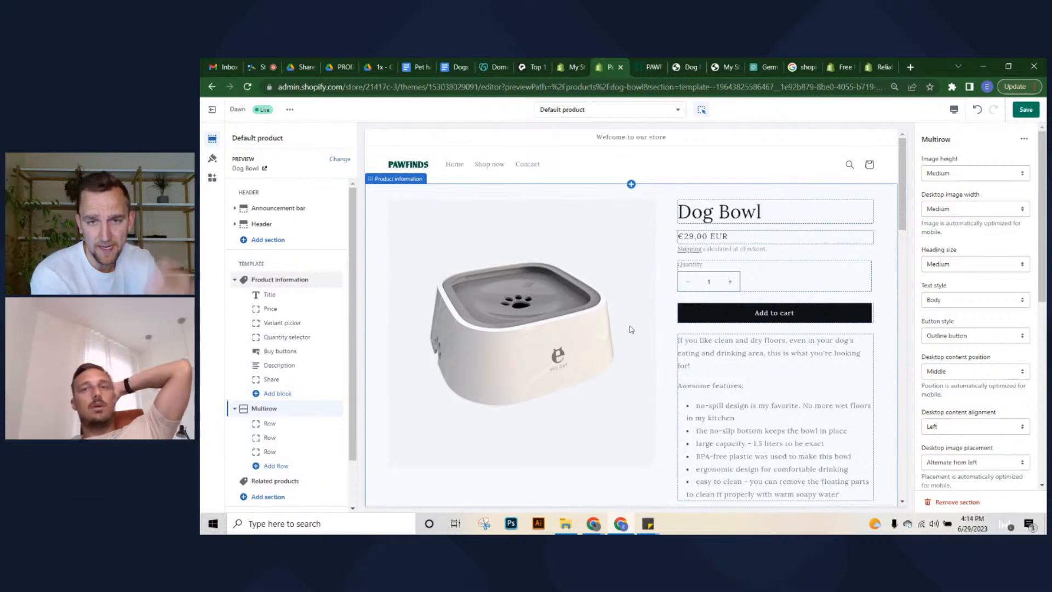
pyautogui.scroll(-2, 633, 318)
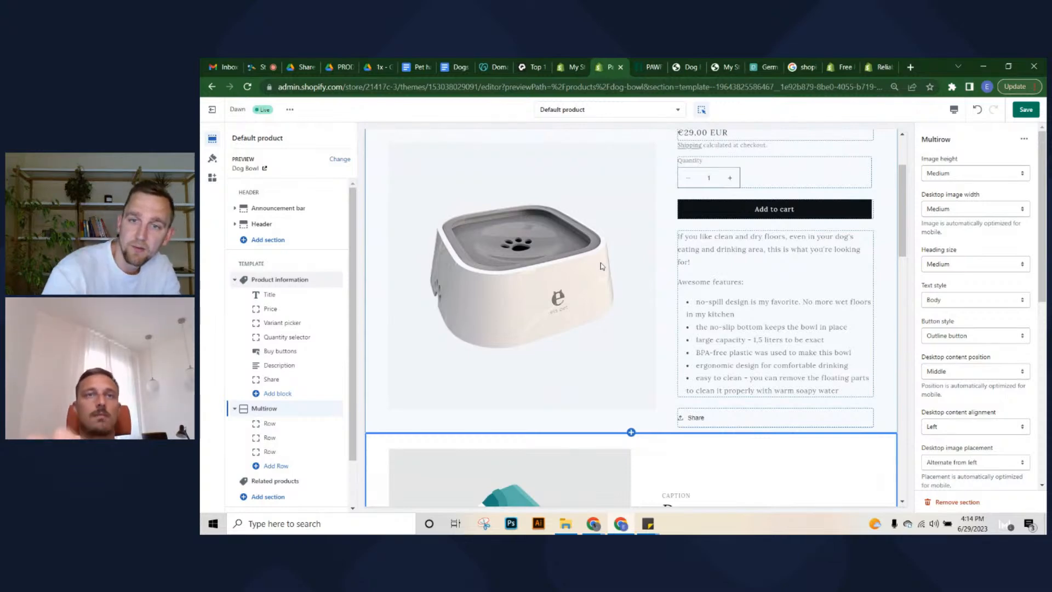
pyautogui.scroll(-10, 683, 398)
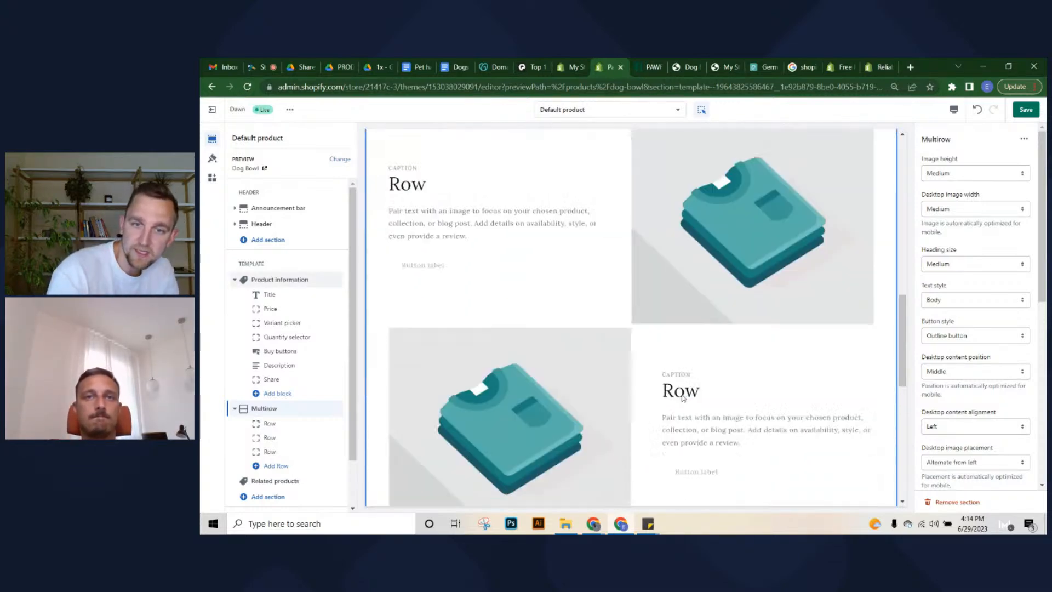
pyautogui.scroll(-10, 683, 398)
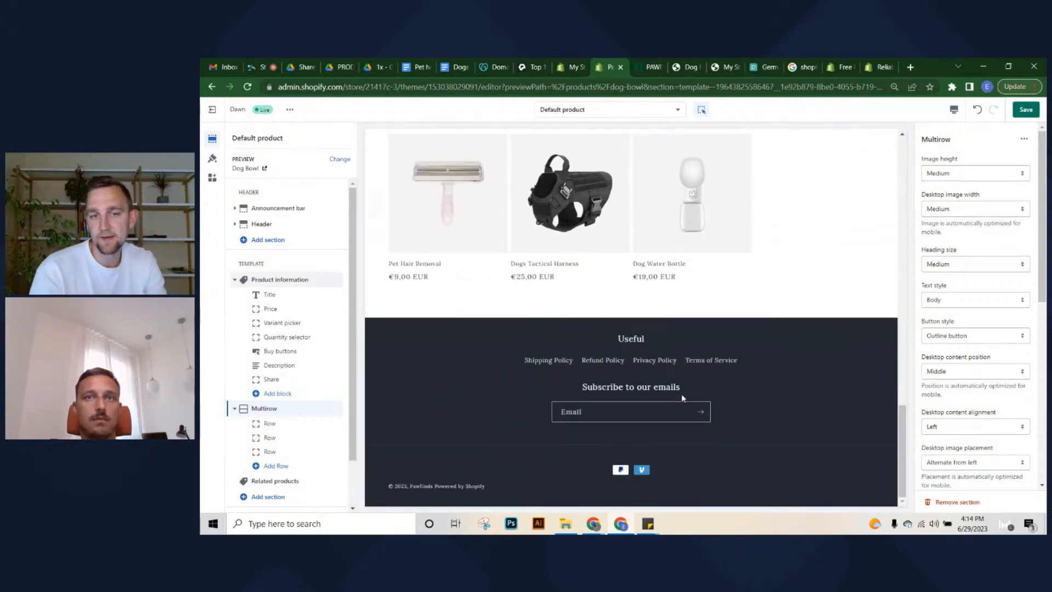
pyautogui.scroll(8, 682, 397)
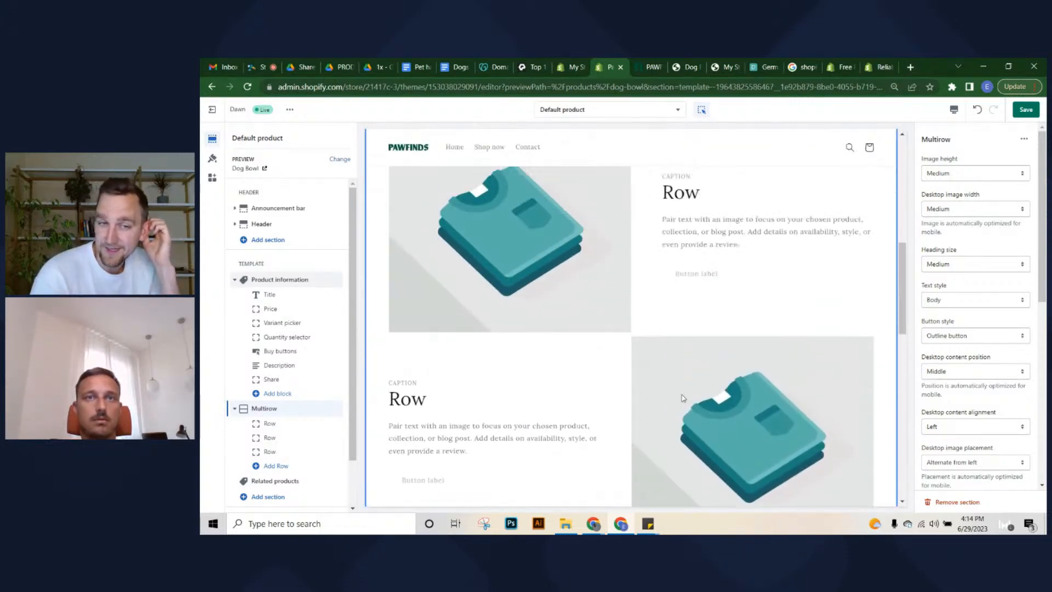
pyautogui.scroll(2, 682, 397)
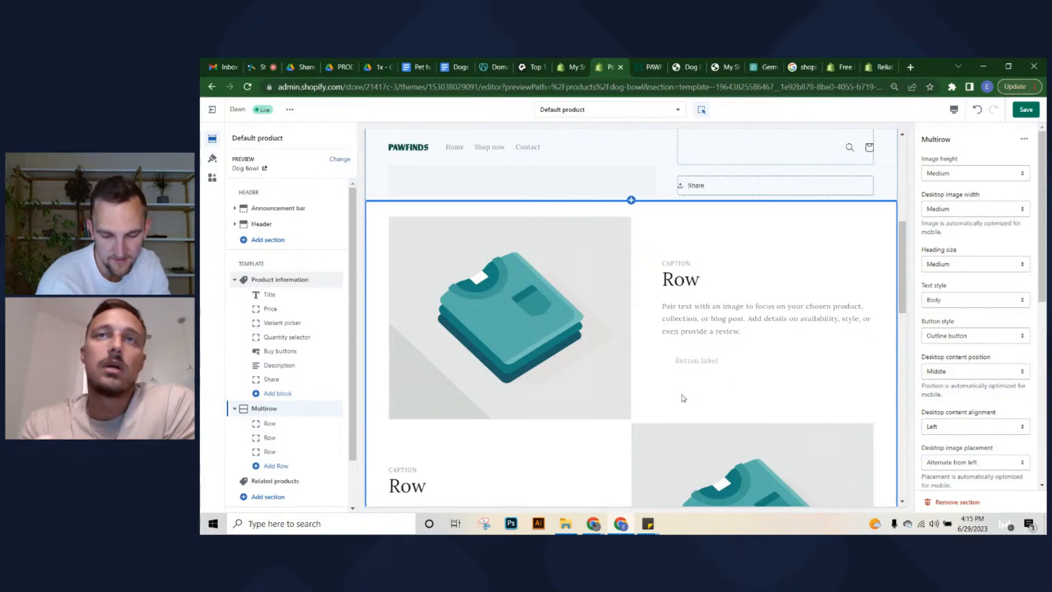
pyautogui.scroll(4, 684, 398)
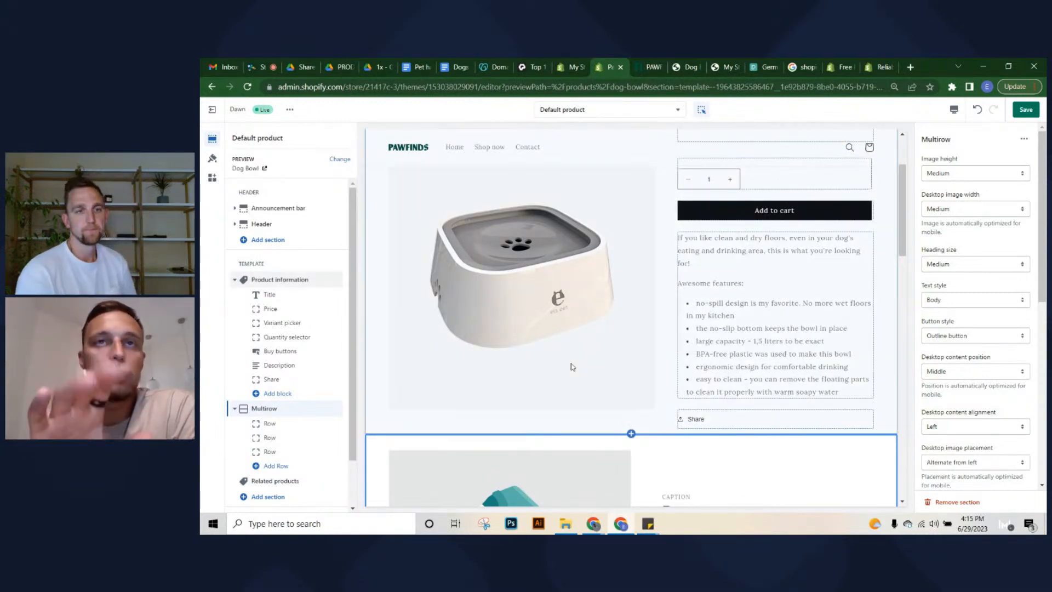
pyautogui.scroll(3, 573, 366)
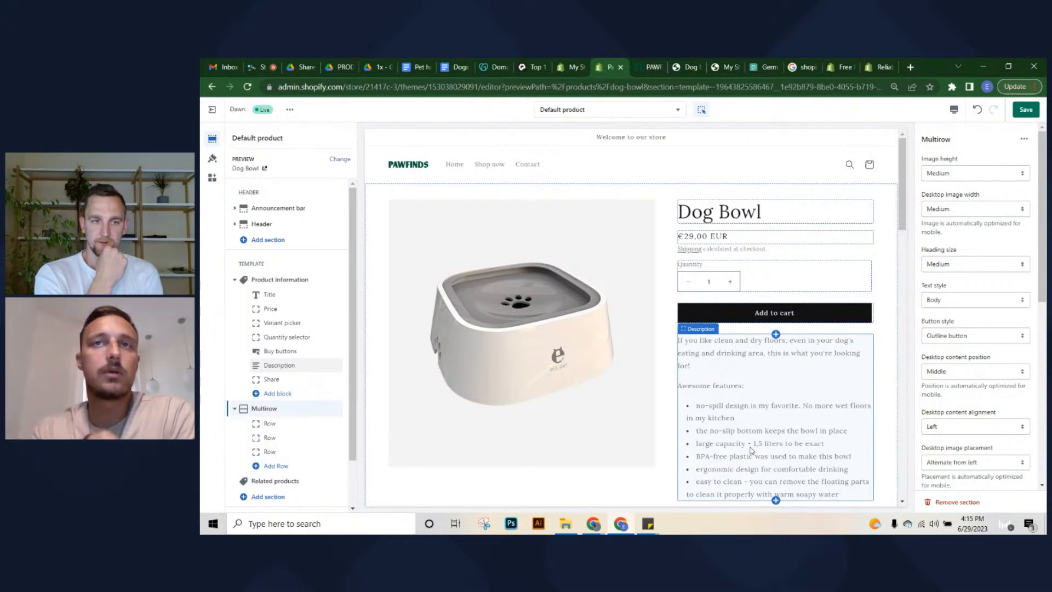
pyautogui.scroll(-1, 751, 450)
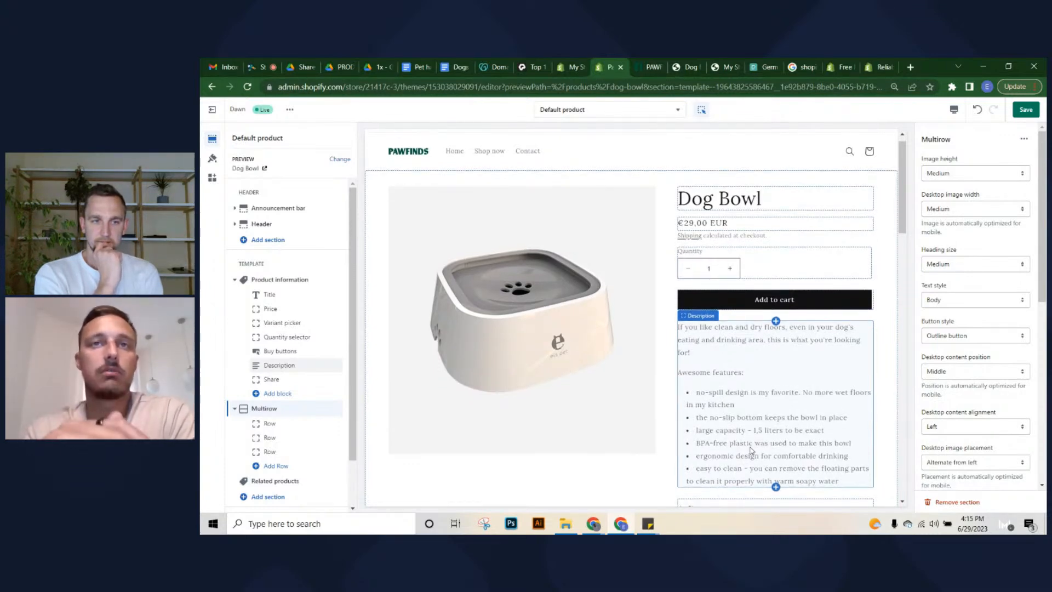
pyautogui.scroll(-3, 751, 450)
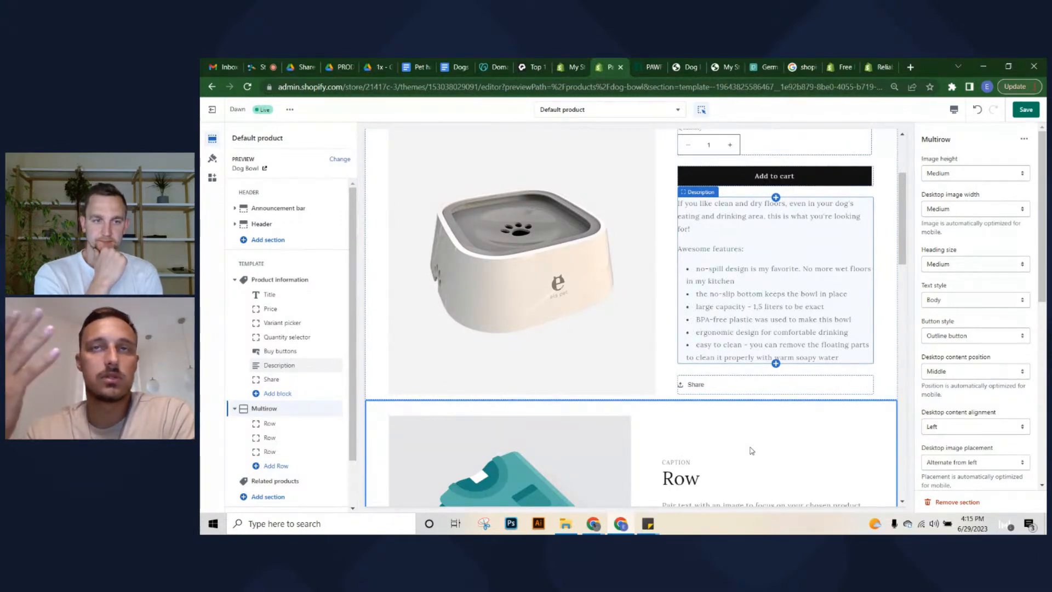
pyautogui.scroll(-2, 752, 451)
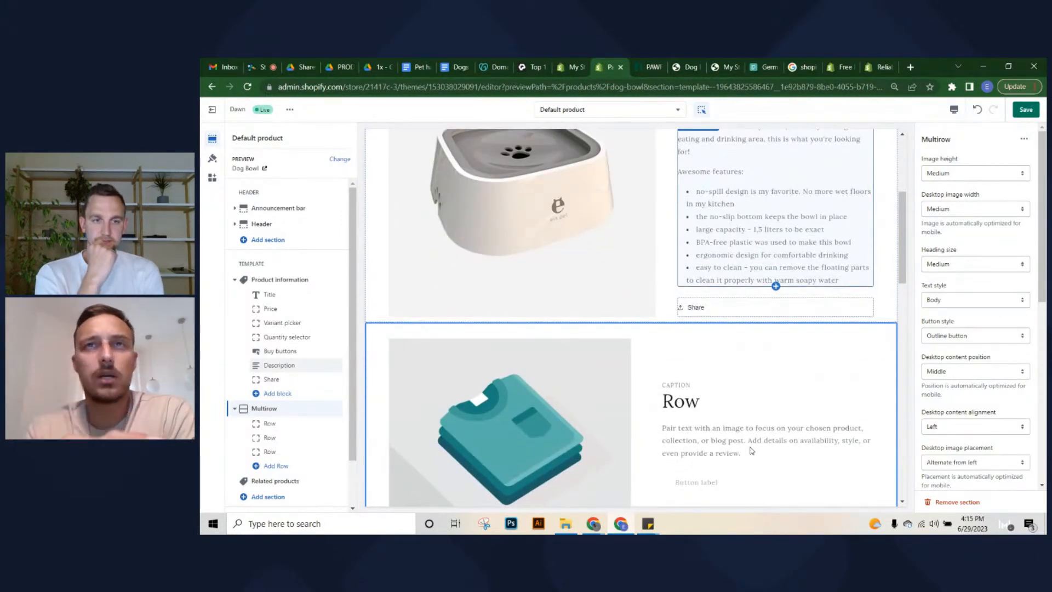
pyautogui.scroll(3, 752, 450)
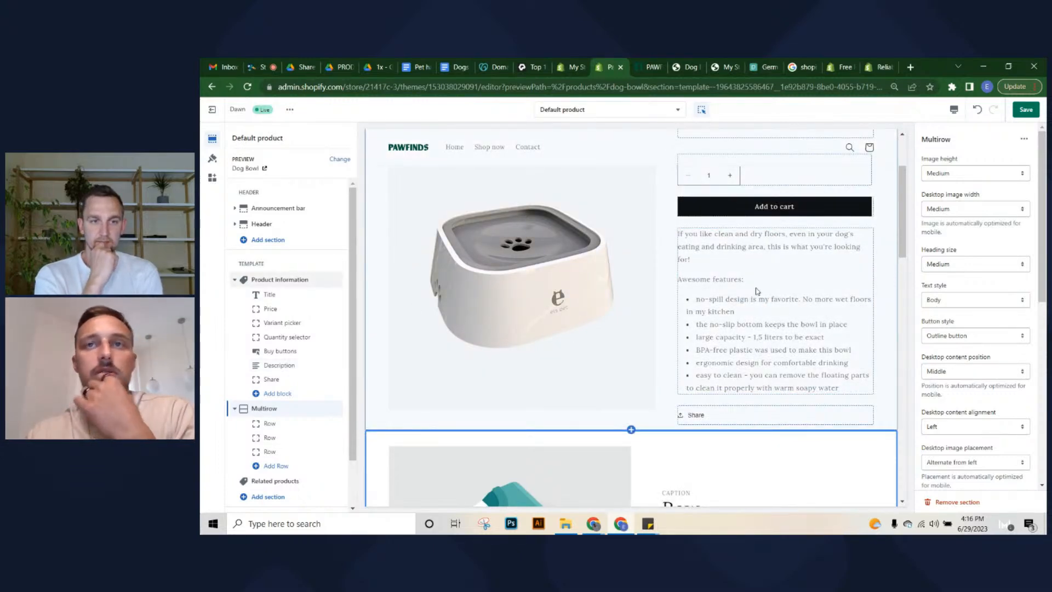
pyautogui.scroll(-1, 761, 302)
pyautogui.scroll(-1, 710, 313)
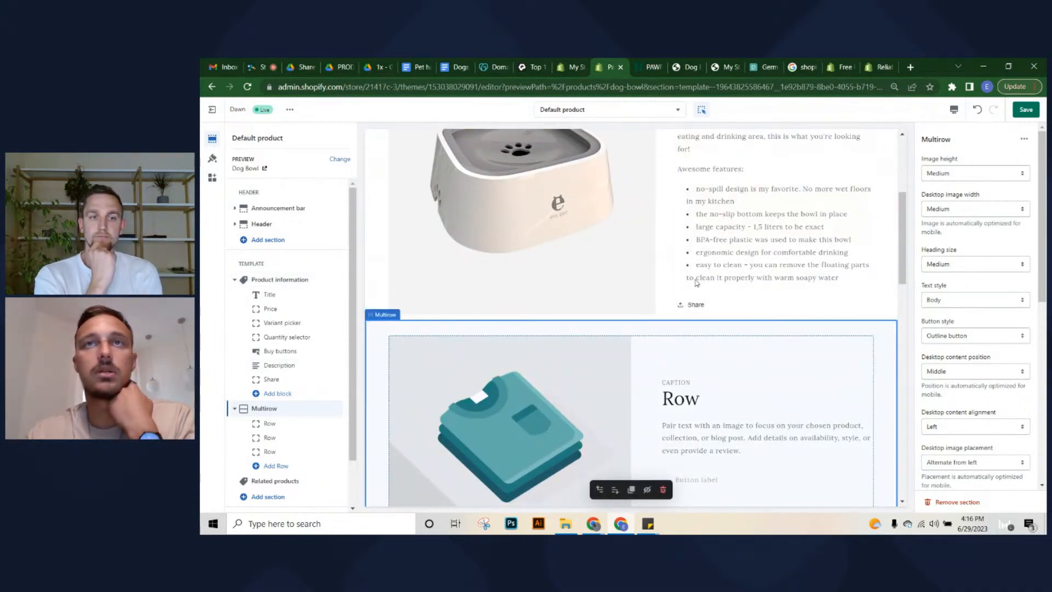
pyautogui.scroll(1, 546, 269)
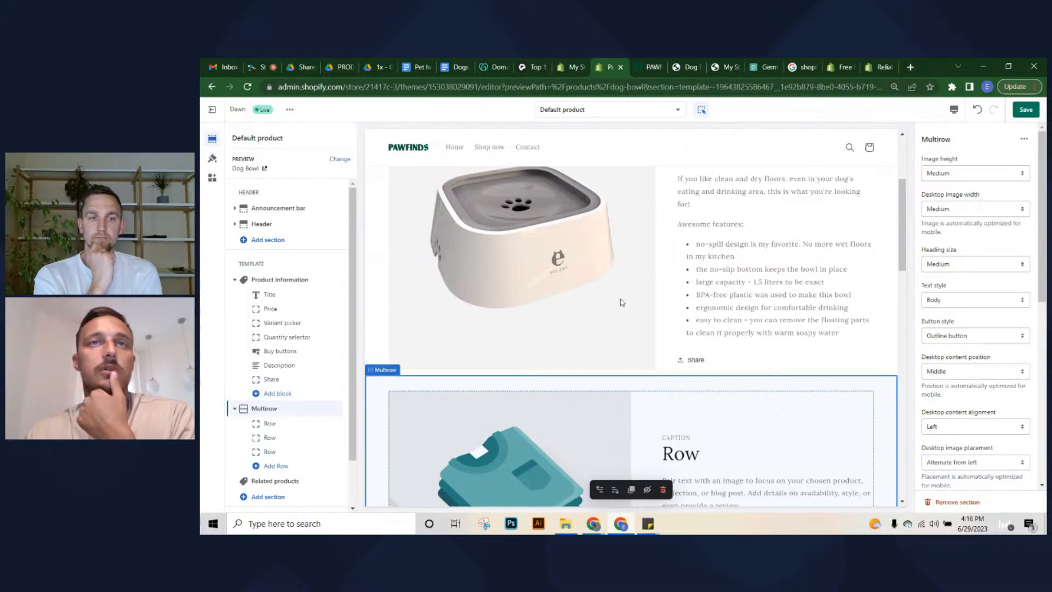
pyautogui.scroll(1, 570, 299)
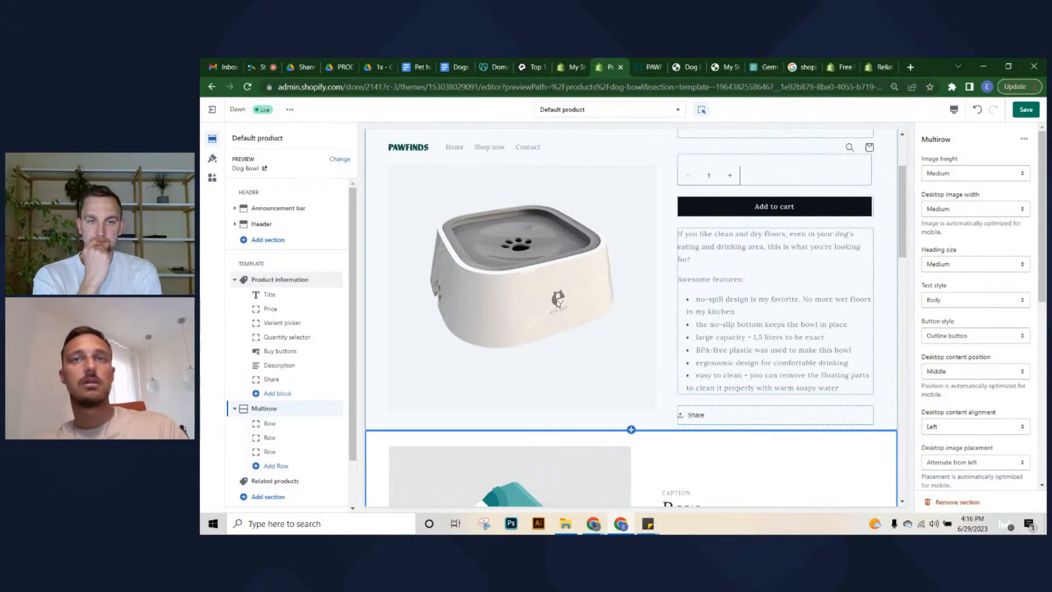
pyautogui.scroll(-3, 707, 360)
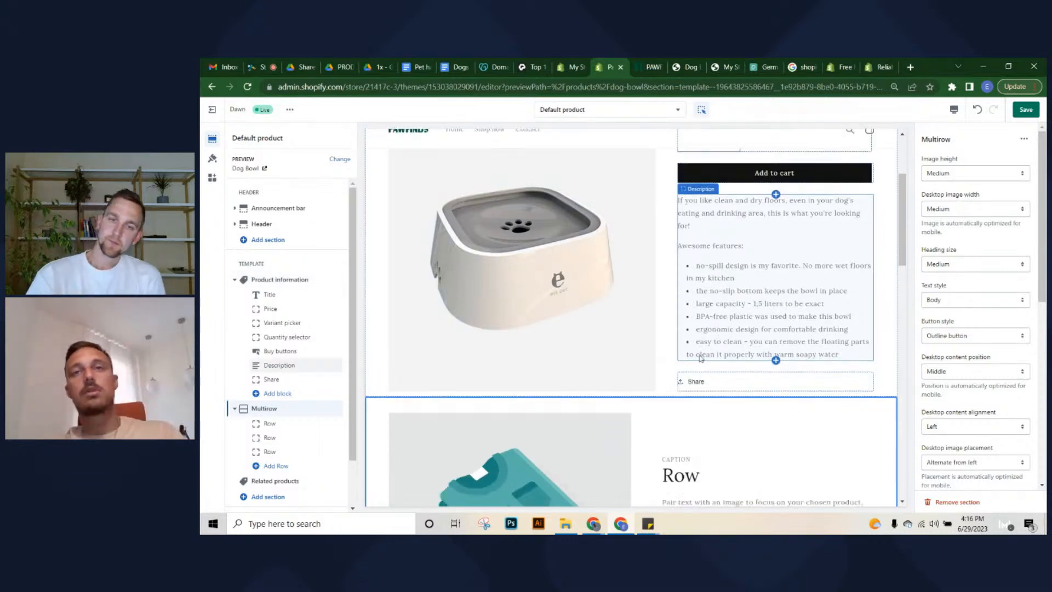
pyautogui.scroll(-1, 723, 282)
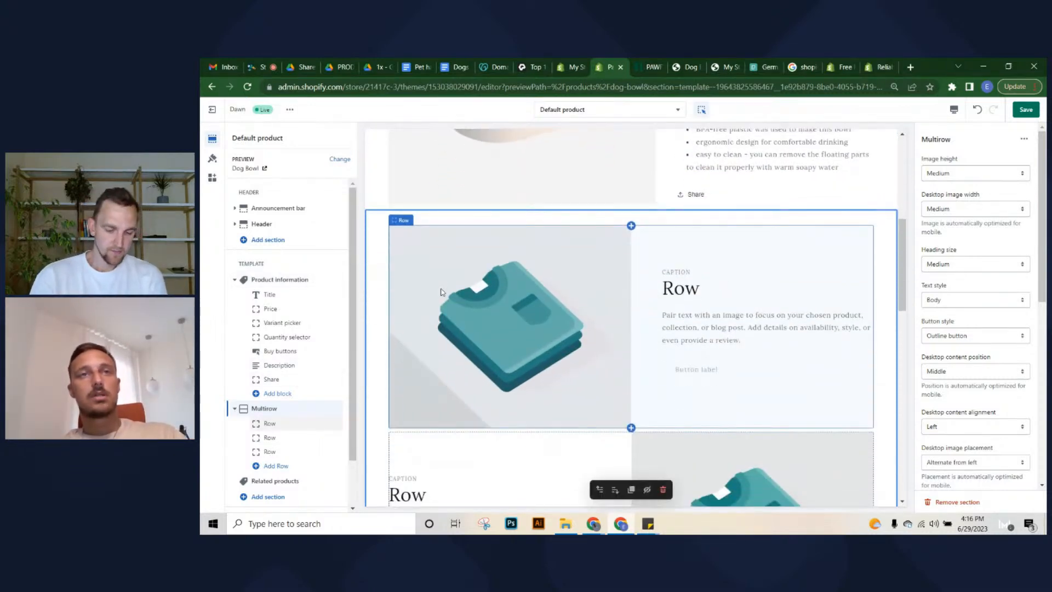
pyautogui.click(268, 498)
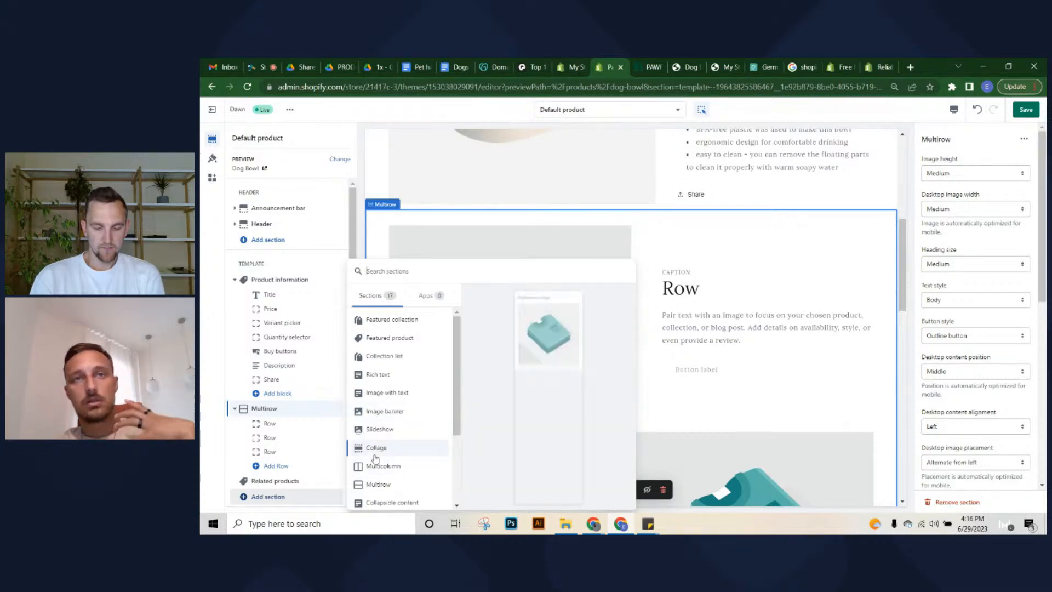
pyautogui.click(224, 435)
pyautogui.scroll(-4, 775, 301)
pyautogui.scroll(3, 631, 301)
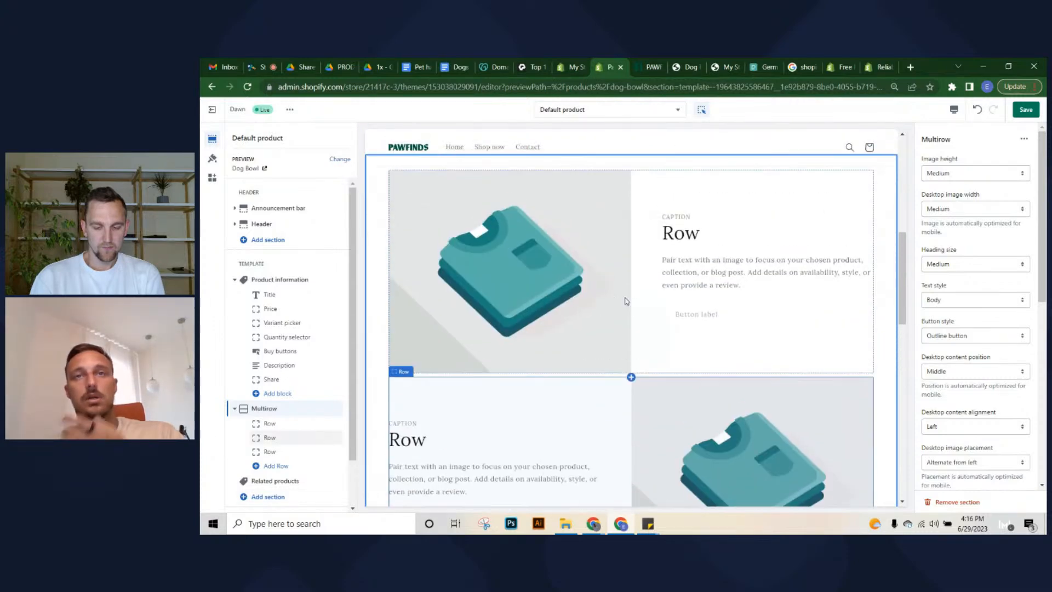
pyautogui.scroll(3, 604, 298)
pyautogui.scroll(-2, 599, 336)
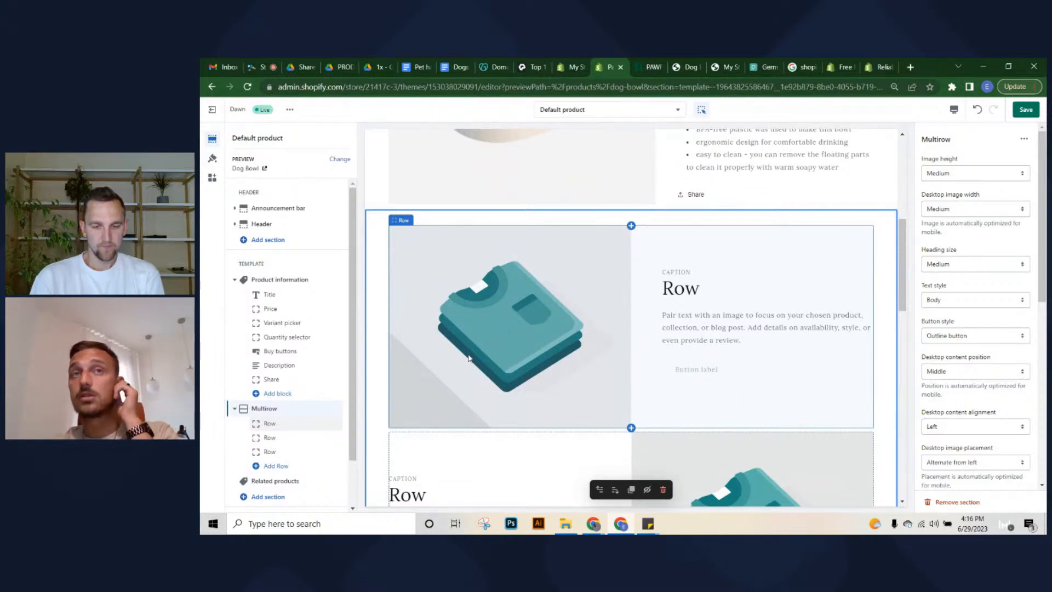
pyautogui.scroll(4, 468, 359)
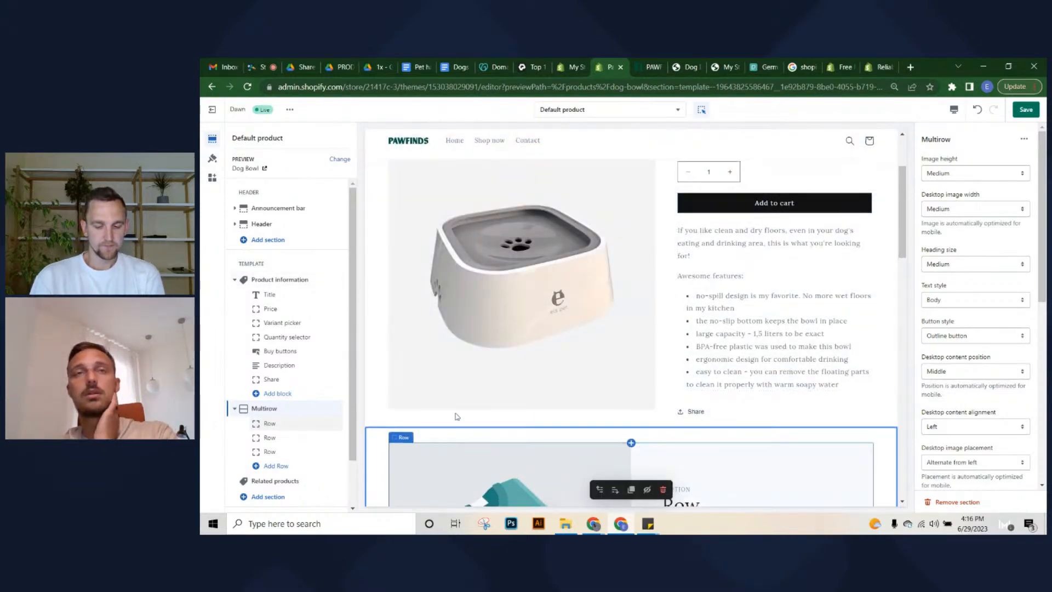
pyautogui.scroll(-2, 457, 416)
pyautogui.scroll(1, 546, 212)
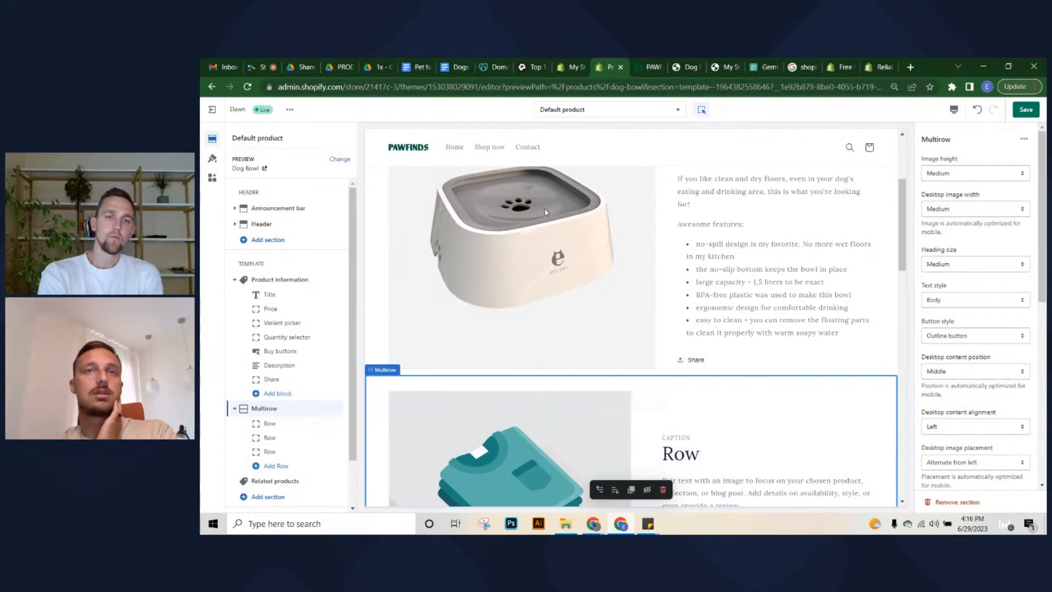
pyautogui.scroll(-2, 507, 393)
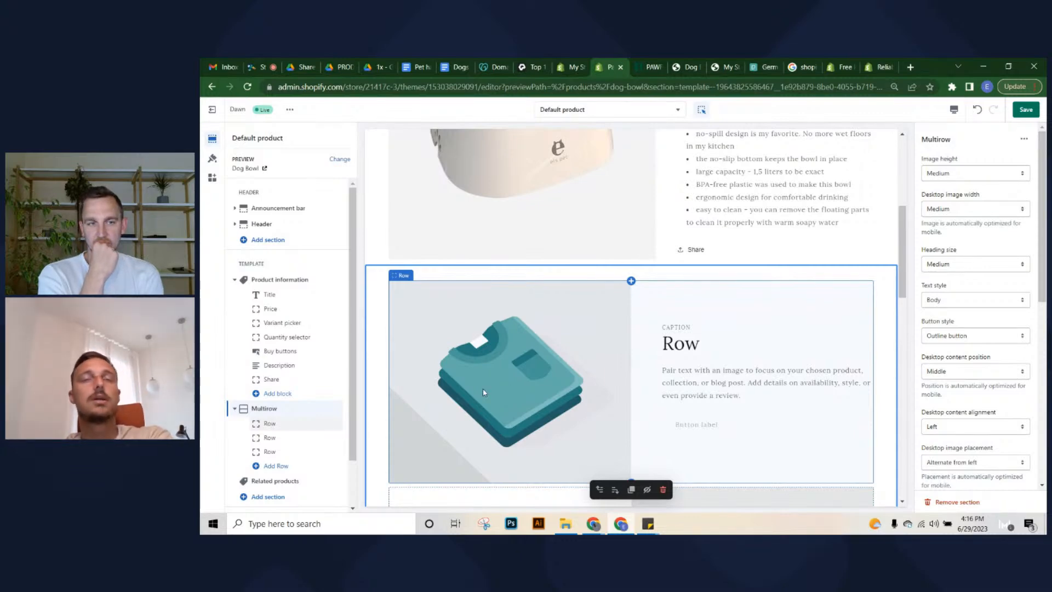
pyautogui.scroll(2, 482, 388)
pyautogui.scroll(1, 469, 343)
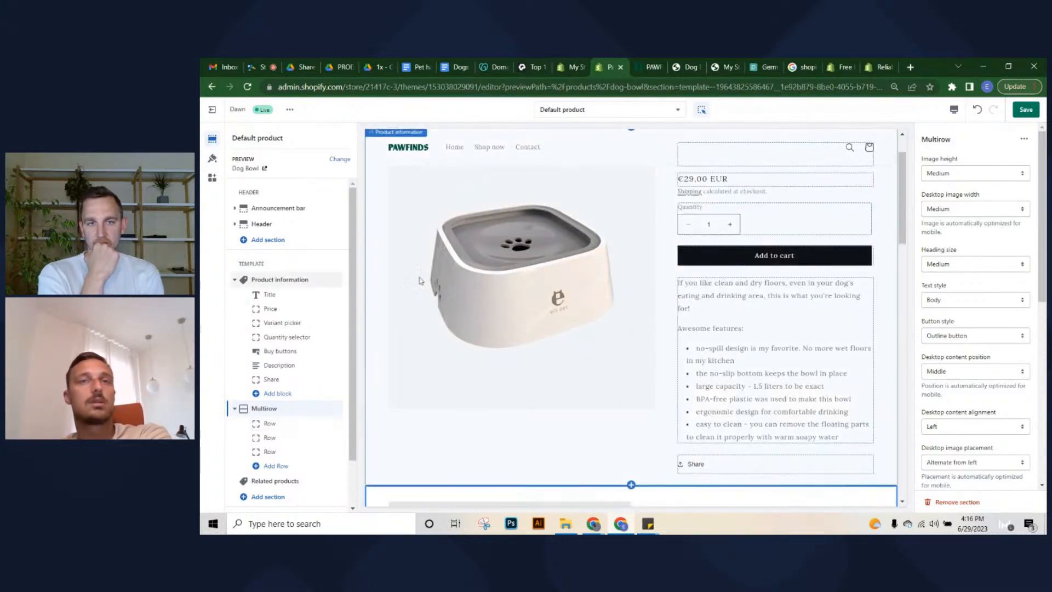
pyautogui.scroll(-4, 536, 293)
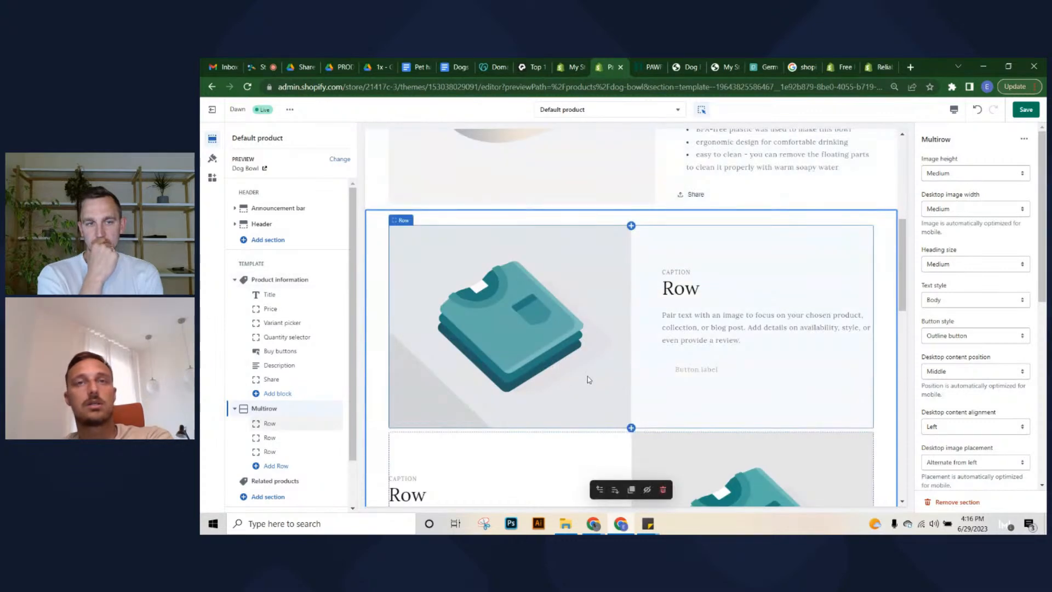
pyautogui.scroll(-4, 534, 249)
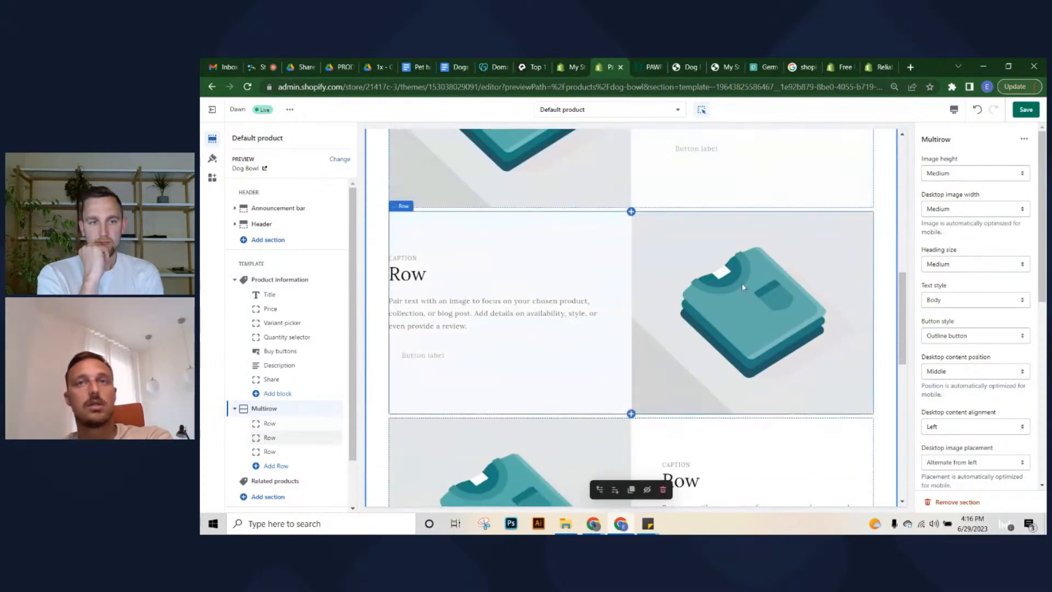
pyautogui.scroll(-1, 721, 269)
pyautogui.scroll(3, 535, 253)
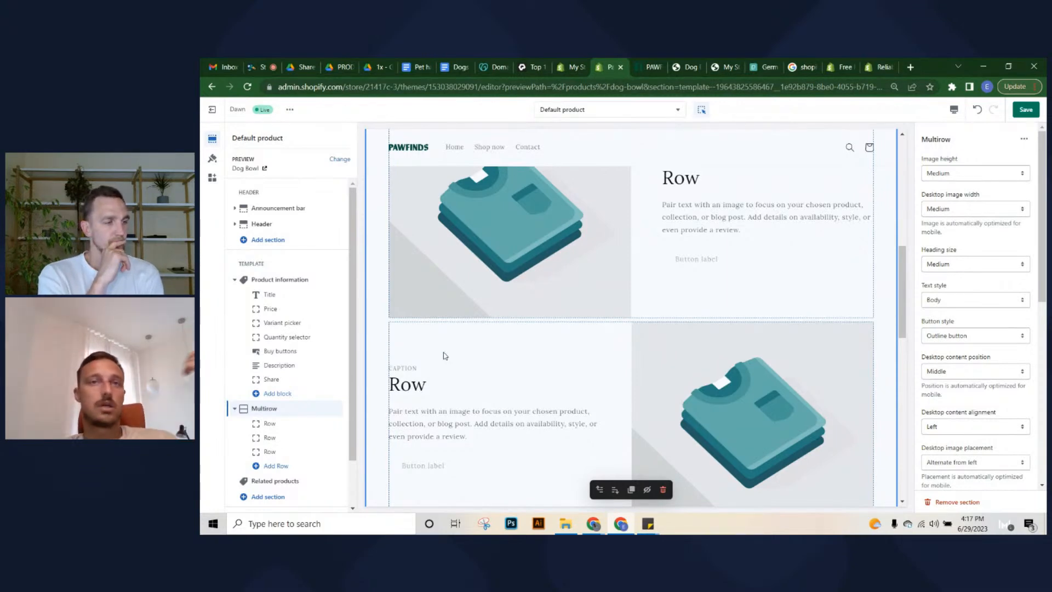
pyautogui.scroll(-3, 630, 307)
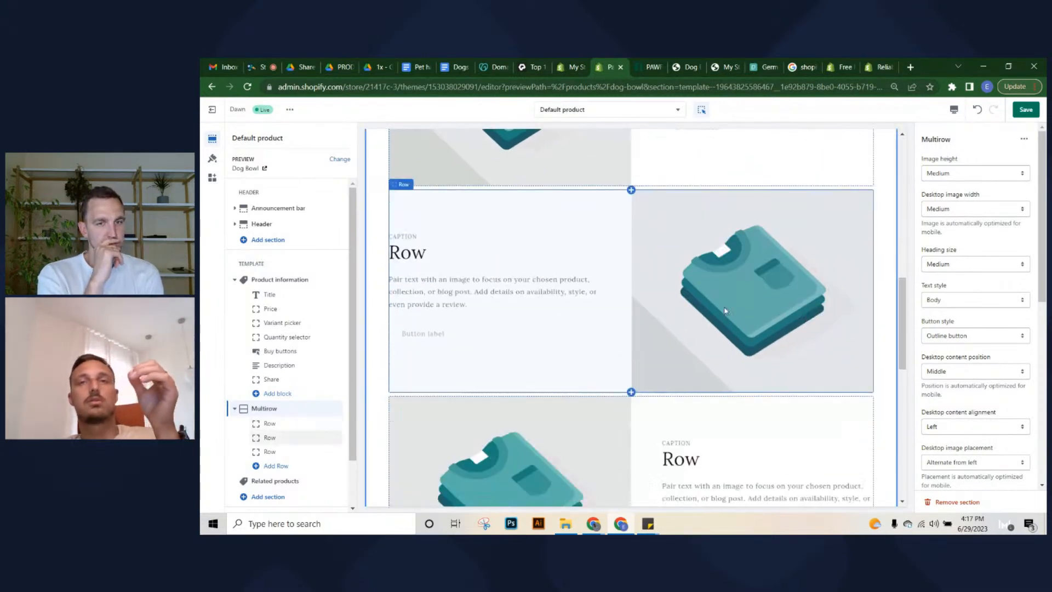
pyautogui.scroll(-2, 725, 311)
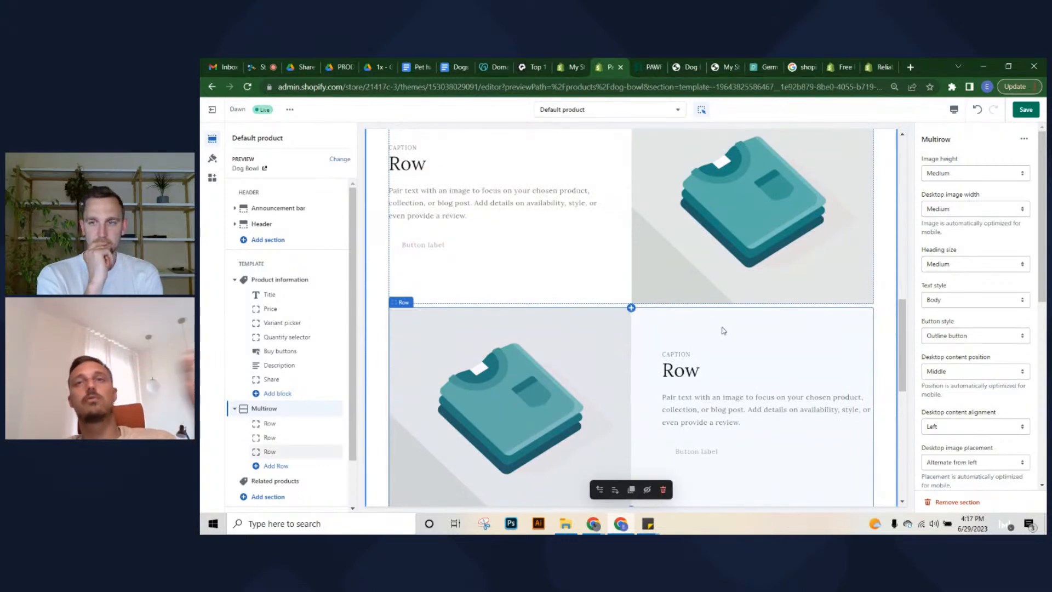
pyautogui.scroll(-1, 718, 332)
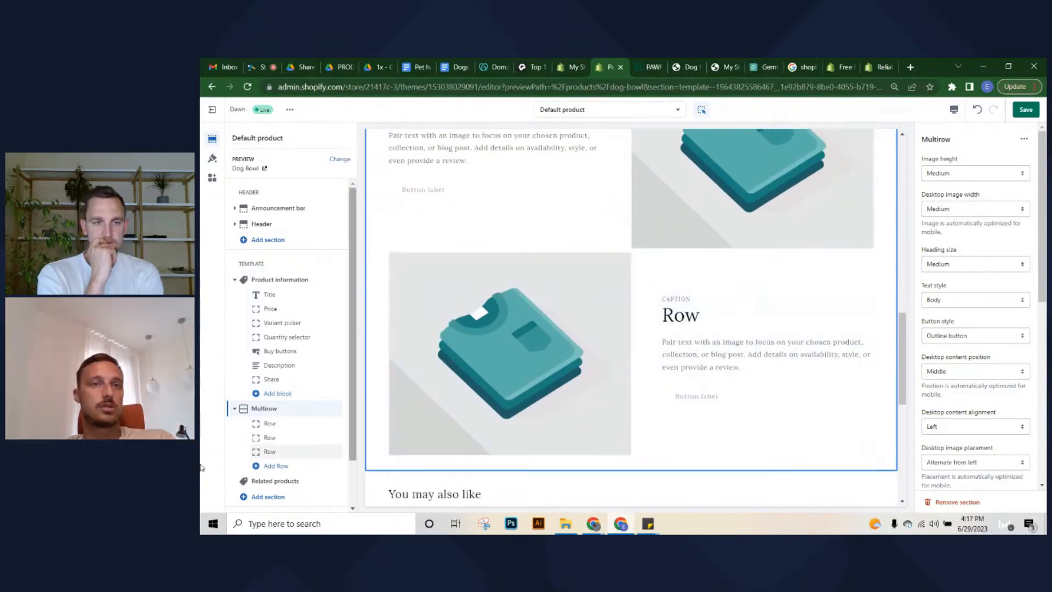
# Delete the third Row block from the Dog Bowl Multirow section
pyautogui.click(273, 453)
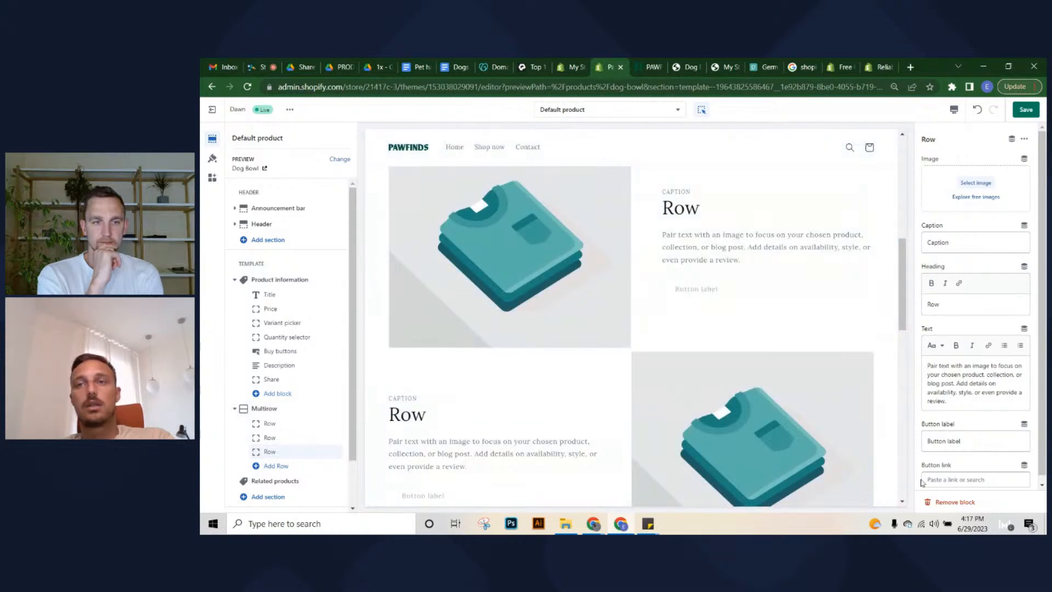
pyautogui.click(955, 503)
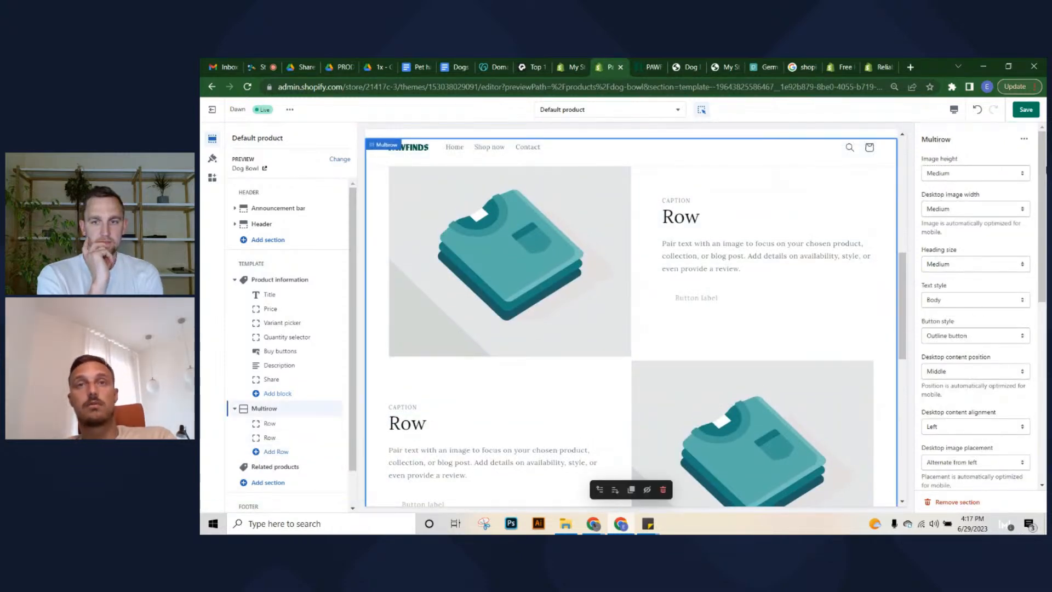
pyautogui.scroll(7, 721, 306)
pyautogui.scroll(-2, 721, 306)
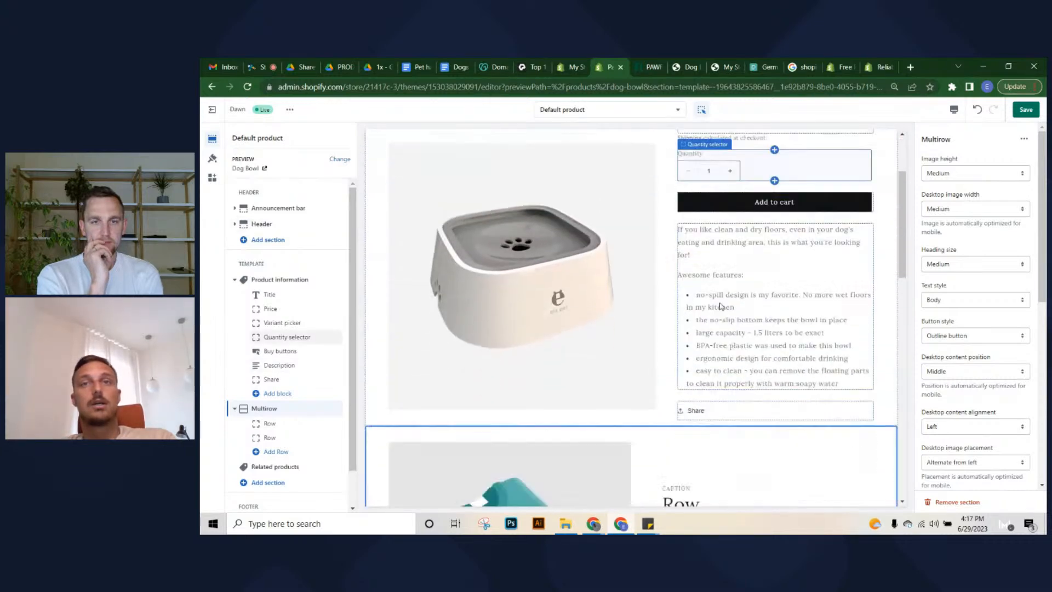
pyautogui.scroll(-10, 721, 306)
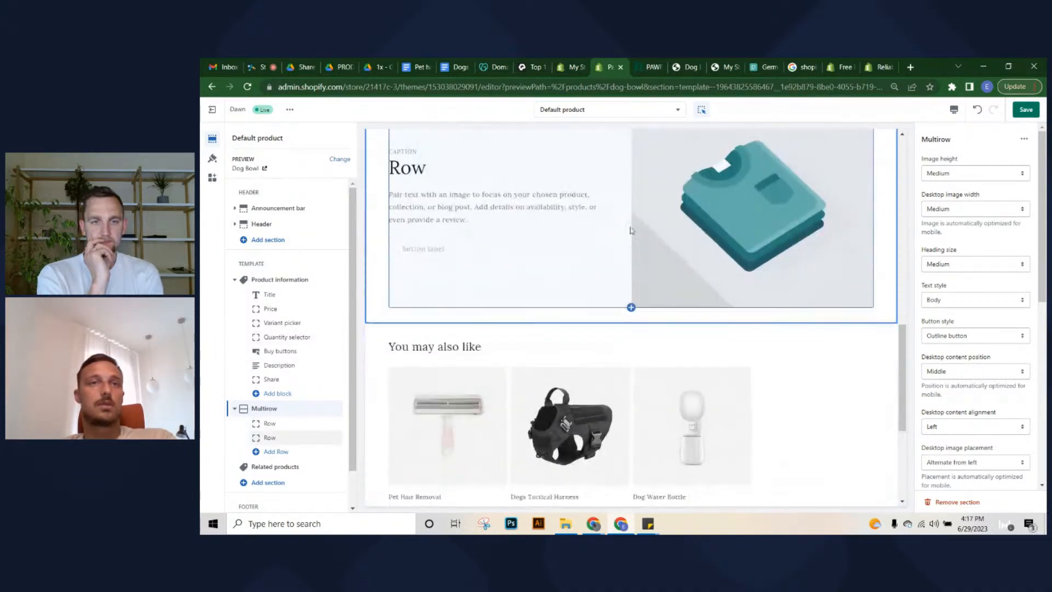
# Scroll the preview to confirm two Multirow rows remain above Related products
pyautogui.scroll(-2, 535, 322)
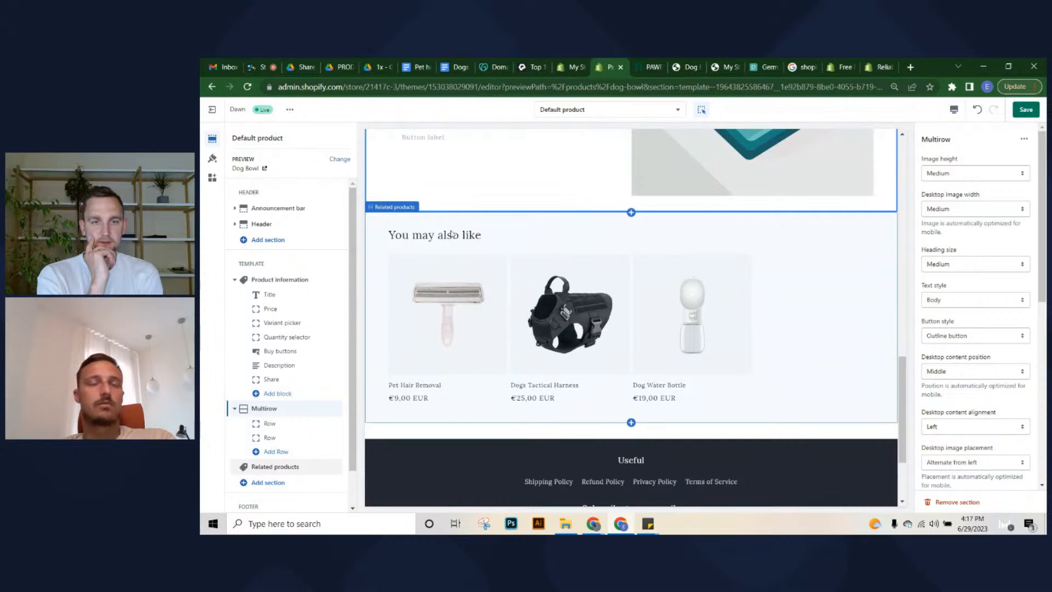
pyautogui.scroll(1, 493, 305)
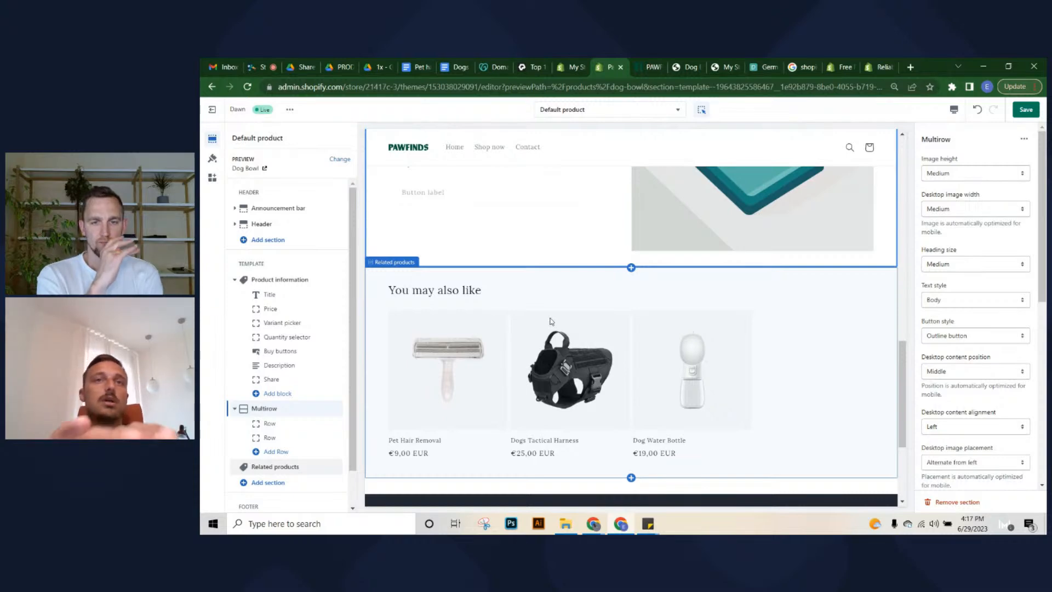
pyautogui.scroll(13, 552, 322)
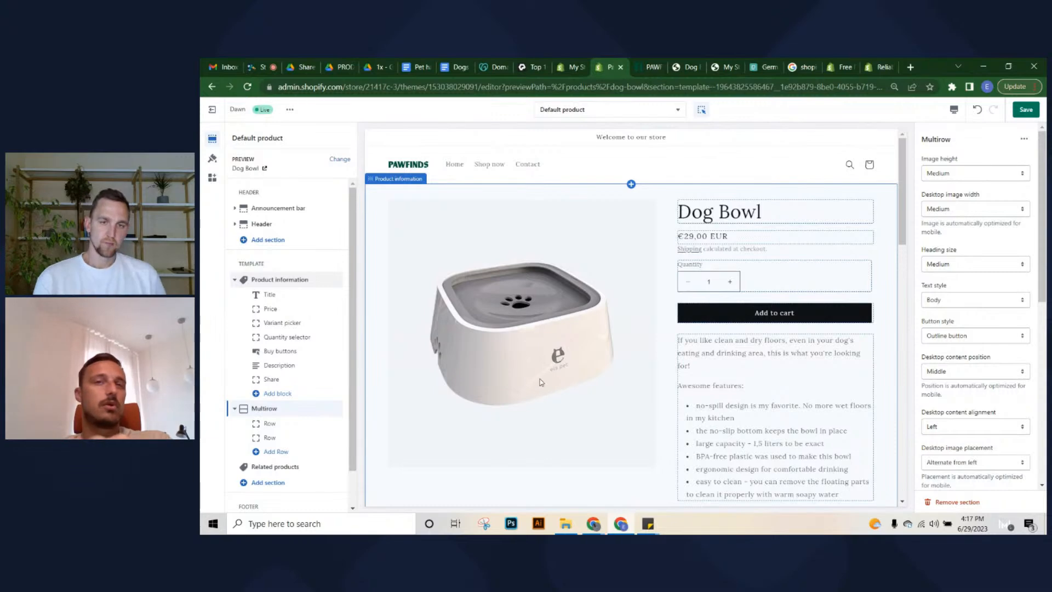
pyautogui.scroll(-12, 541, 382)
pyautogui.scroll(3, 540, 379)
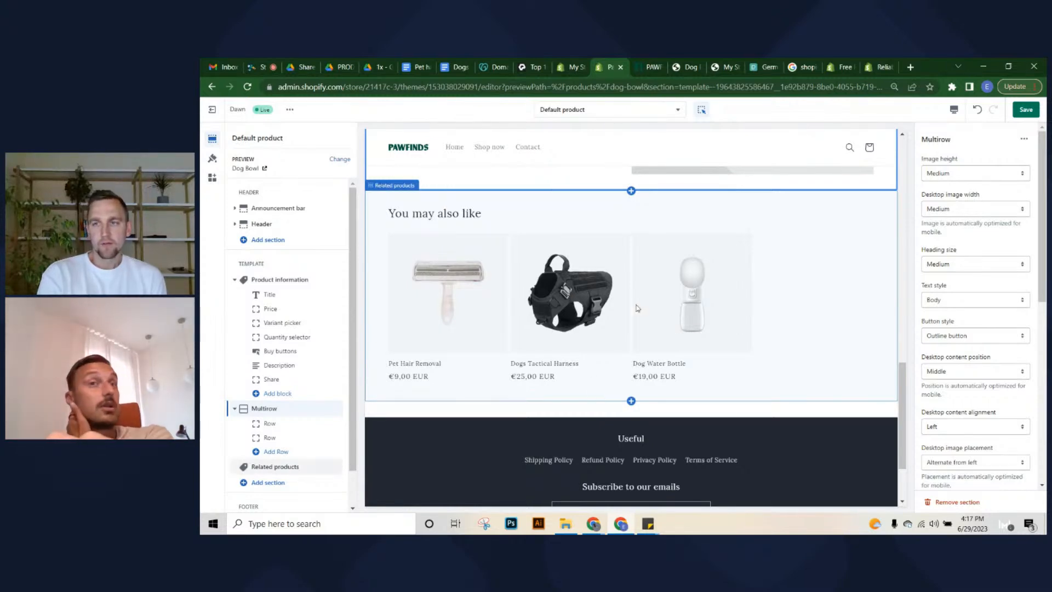
pyautogui.scroll(15, 704, 302)
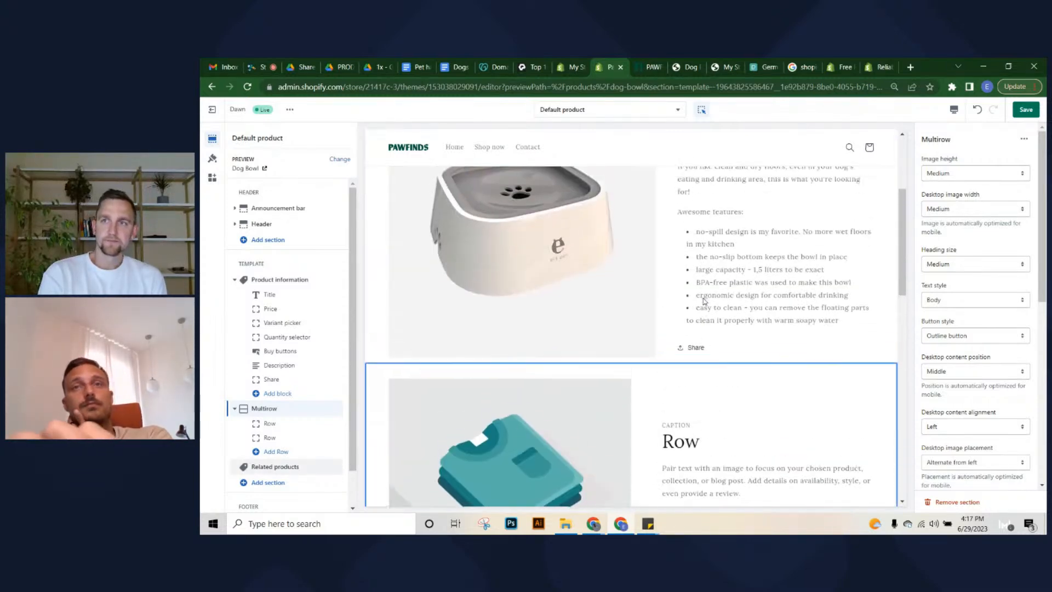
pyautogui.scroll(-9, 705, 302)
pyautogui.scroll(9, 705, 301)
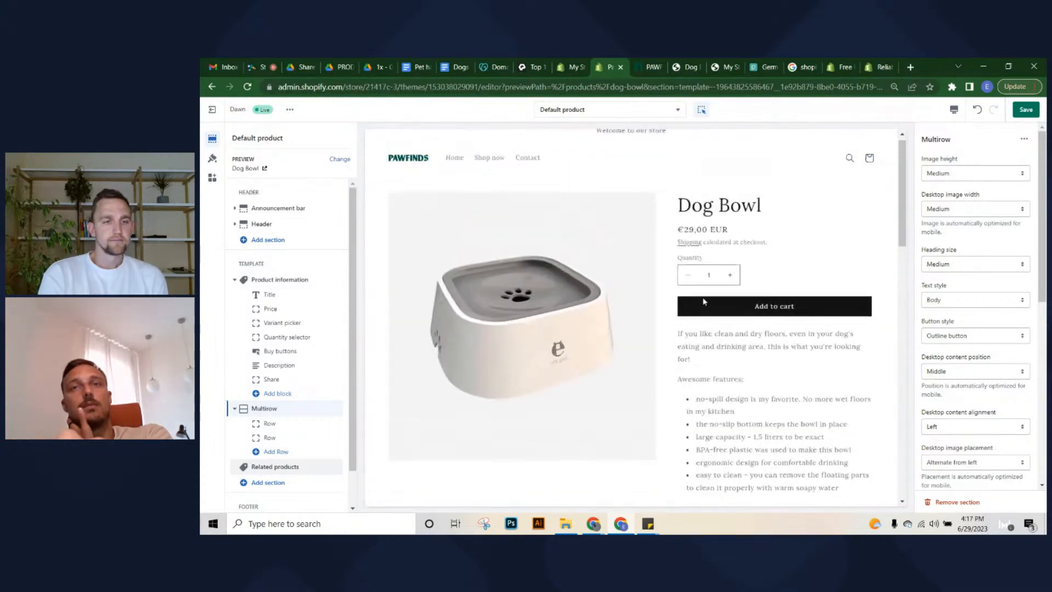
pyautogui.scroll(-11, 705, 302)
pyautogui.scroll(-8, 705, 302)
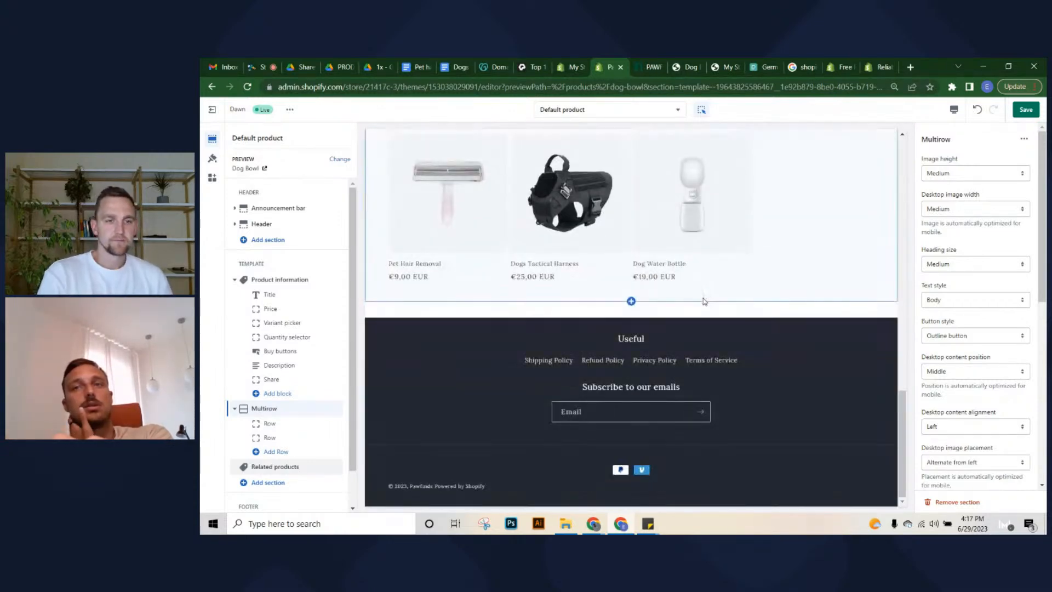
pyautogui.scroll(20, 833, 262)
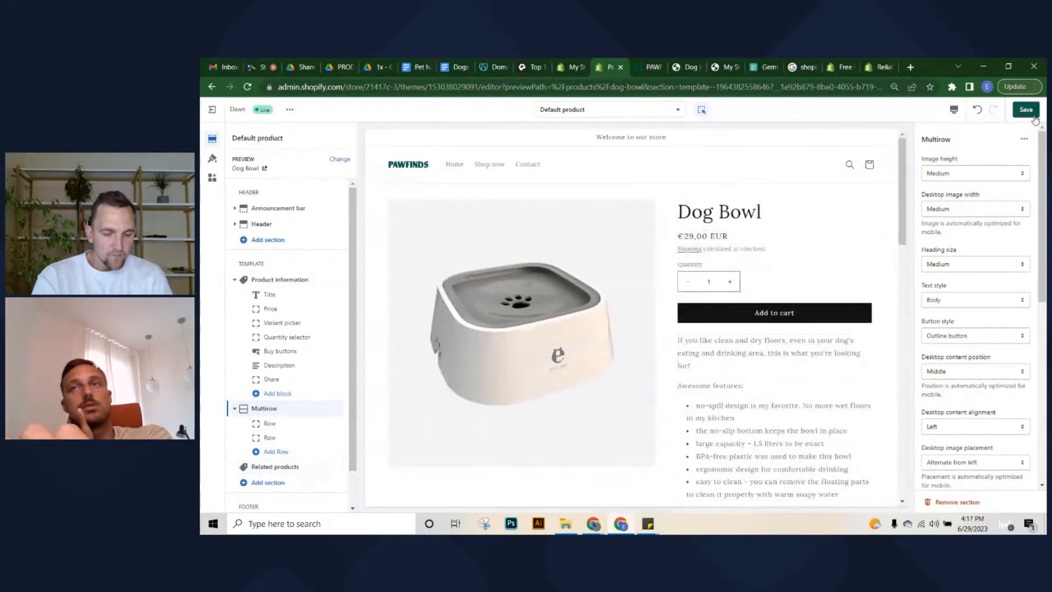
# Save the Dog Bowl template, then glance at the template list without choosing one
pyautogui.click(1033, 115)
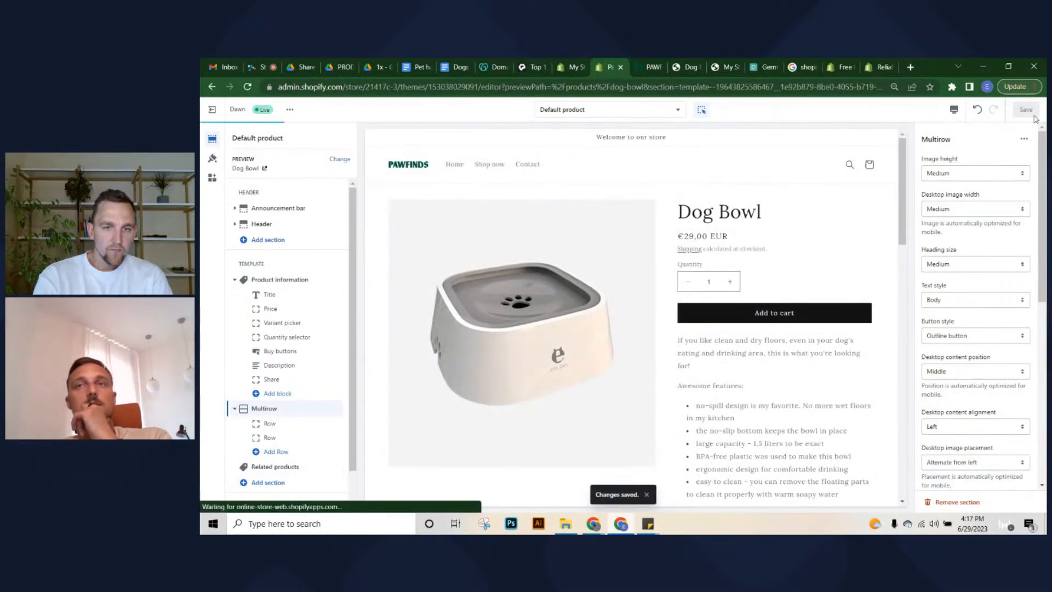
pyautogui.click(631, 109)
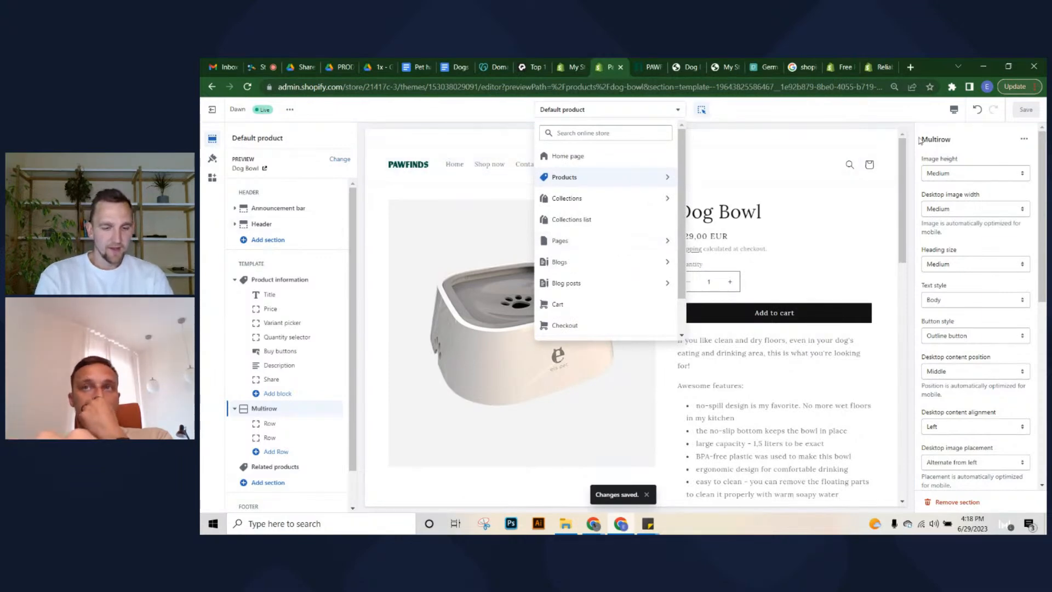
pyautogui.click(905, 116)
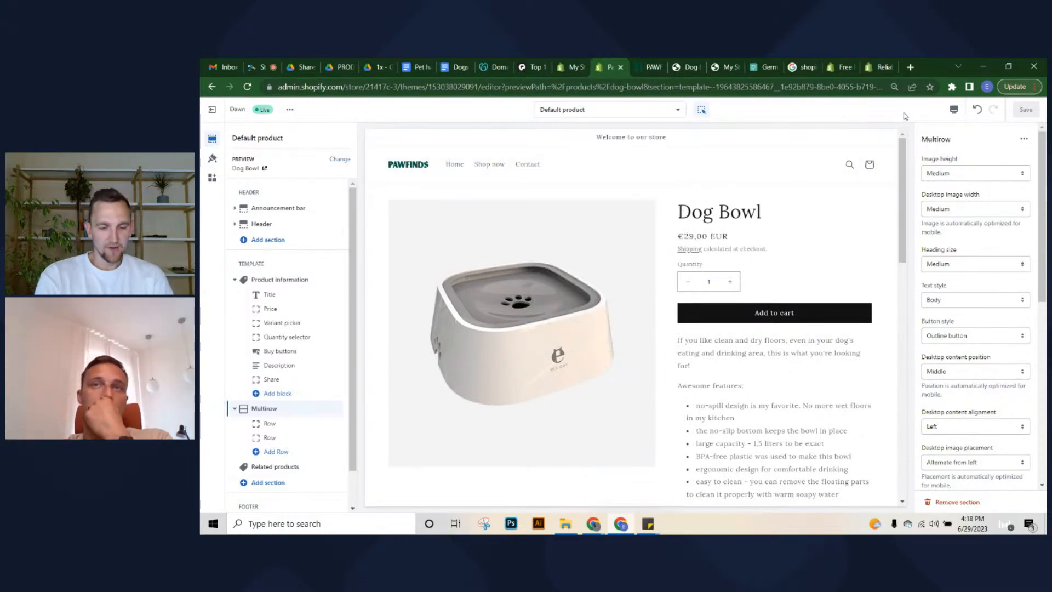
pyautogui.scroll(-10, 758, 290)
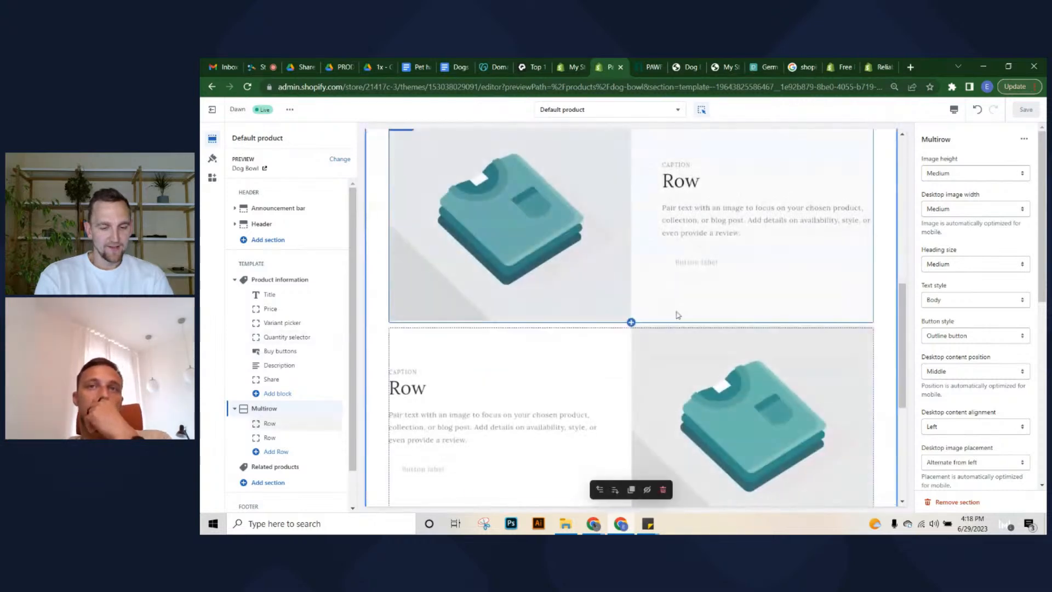
pyautogui.scroll(10, 685, 303)
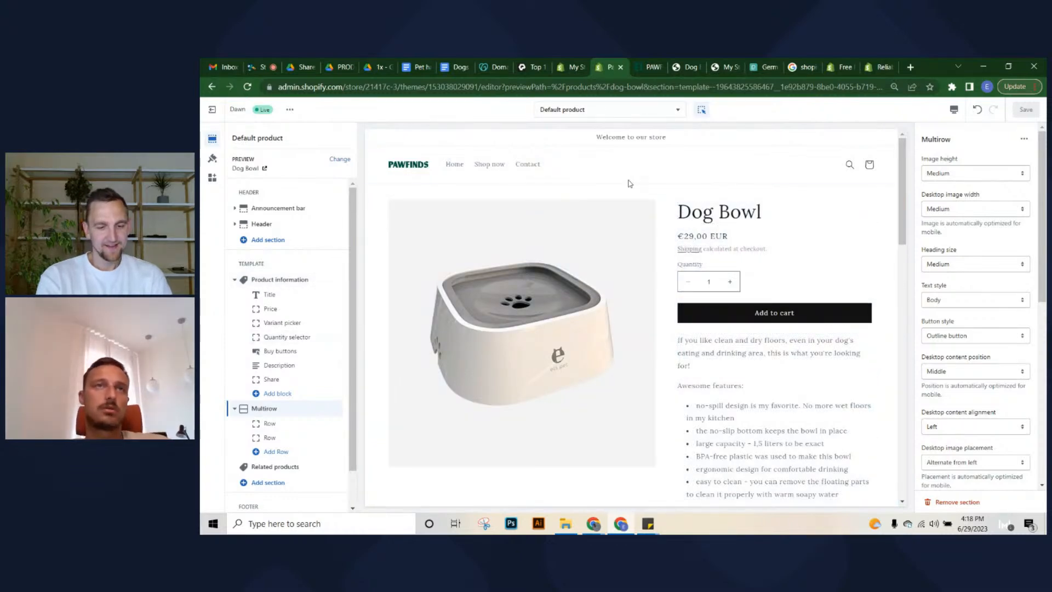
pyautogui.scroll(-5, 741, 264)
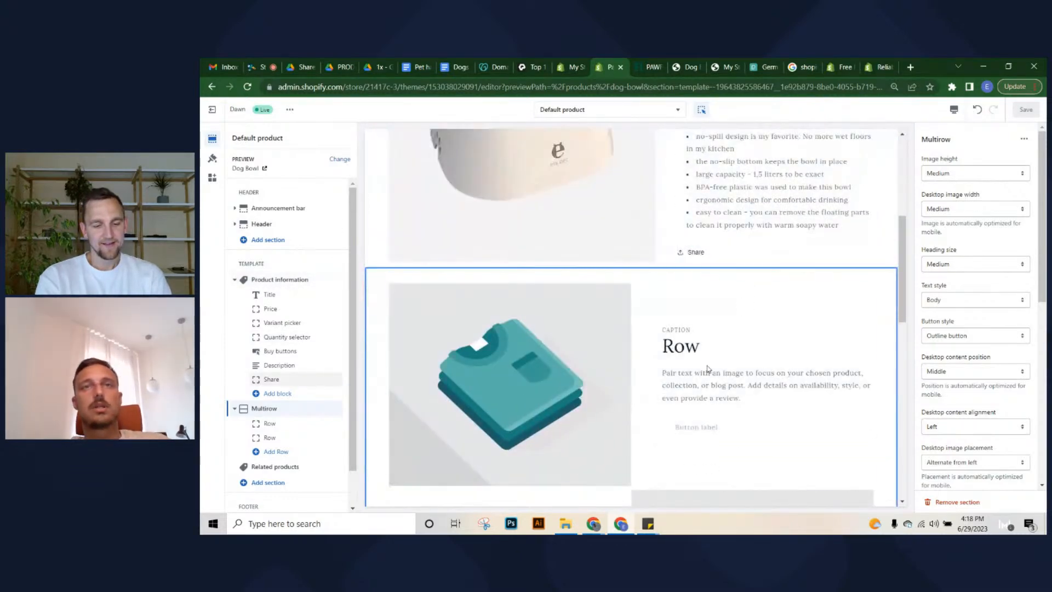
pyautogui.scroll(4, 707, 363)
# Look through the available product templates, then review the two Multirow rows below the description
pyautogui.click(618, 111)
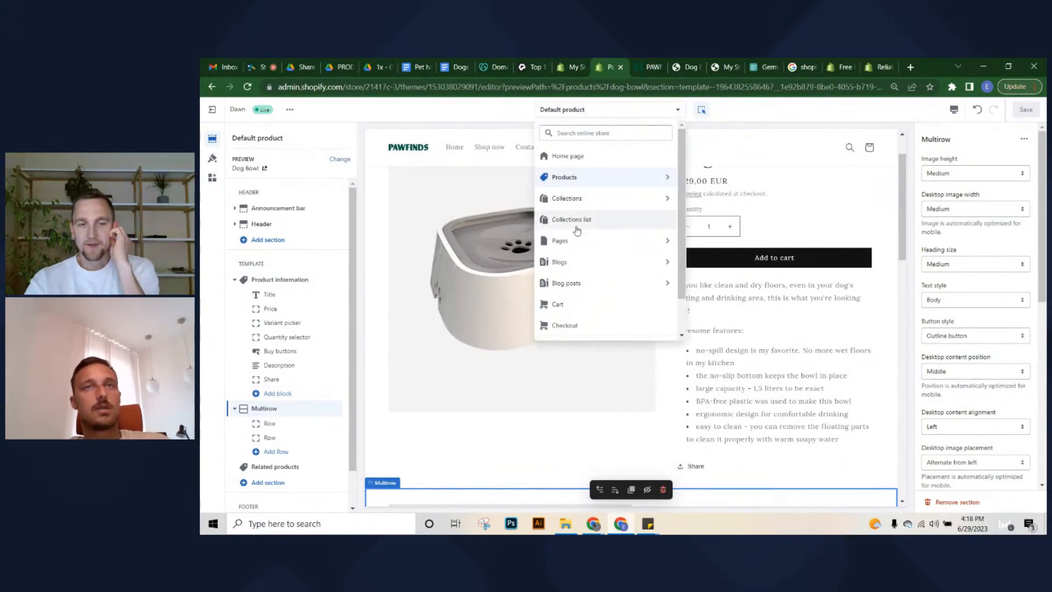
pyautogui.click(606, 178)
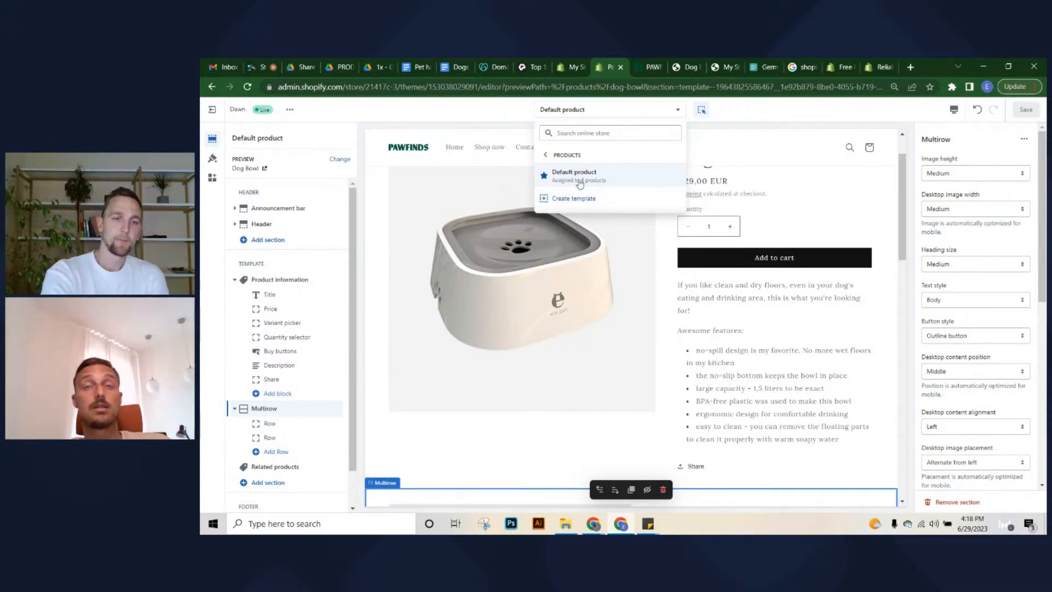
pyautogui.scroll(-1, 725, 272)
pyautogui.scroll(2, 737, 274)
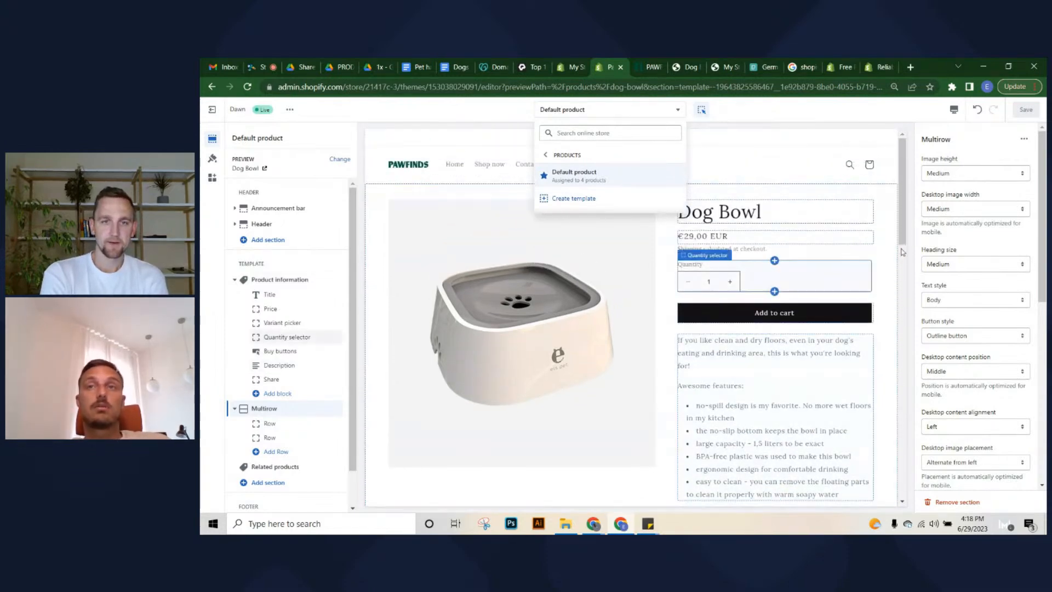
pyautogui.click(910, 207)
pyautogui.scroll(-1, 855, 221)
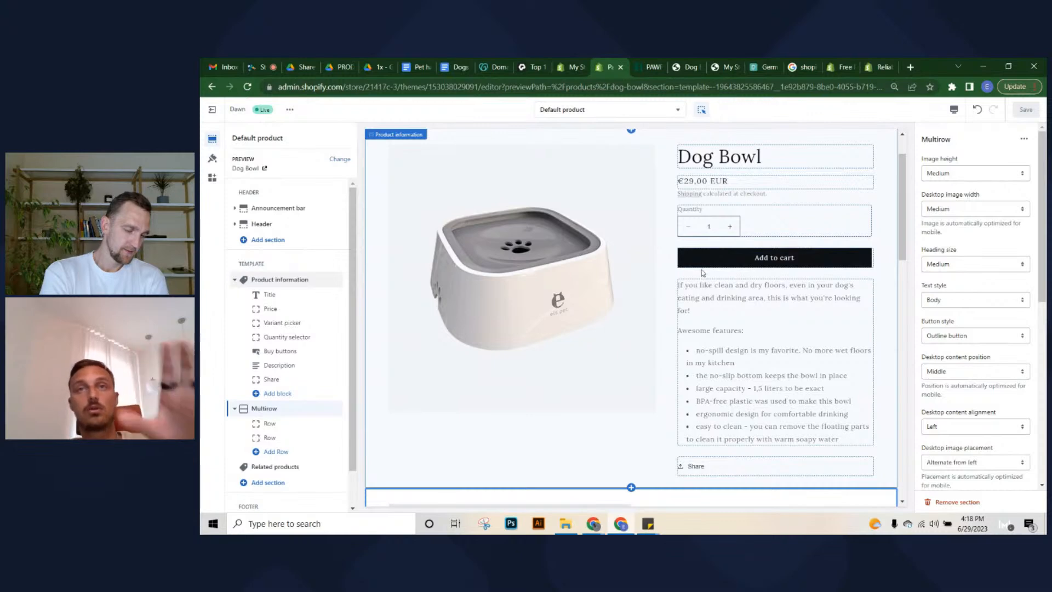
pyautogui.scroll(-6, 673, 259)
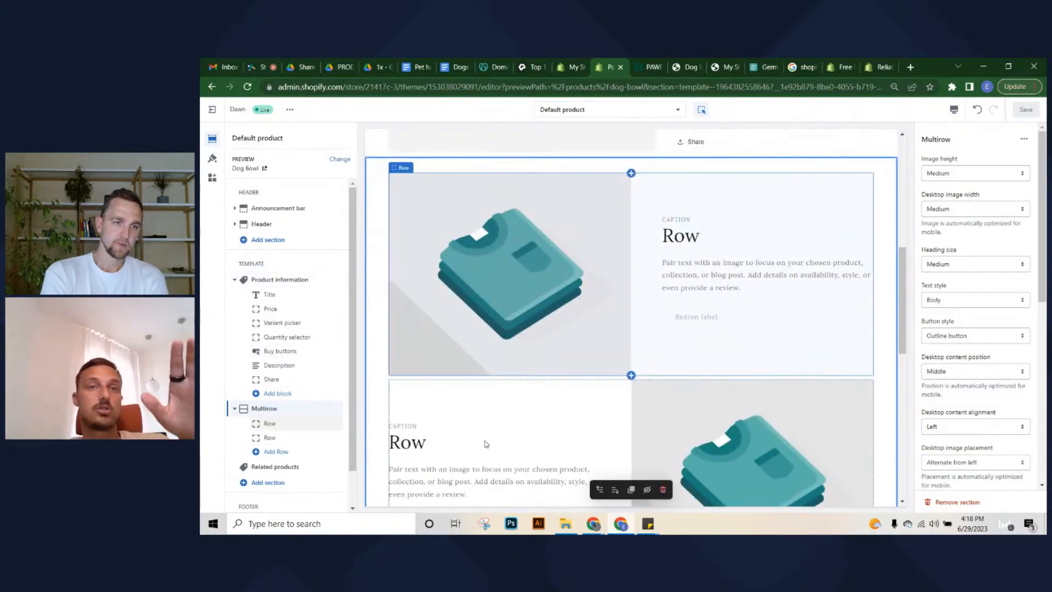
pyautogui.scroll(-3, 646, 263)
pyautogui.scroll(3, 528, 329)
pyautogui.scroll(7, 528, 330)
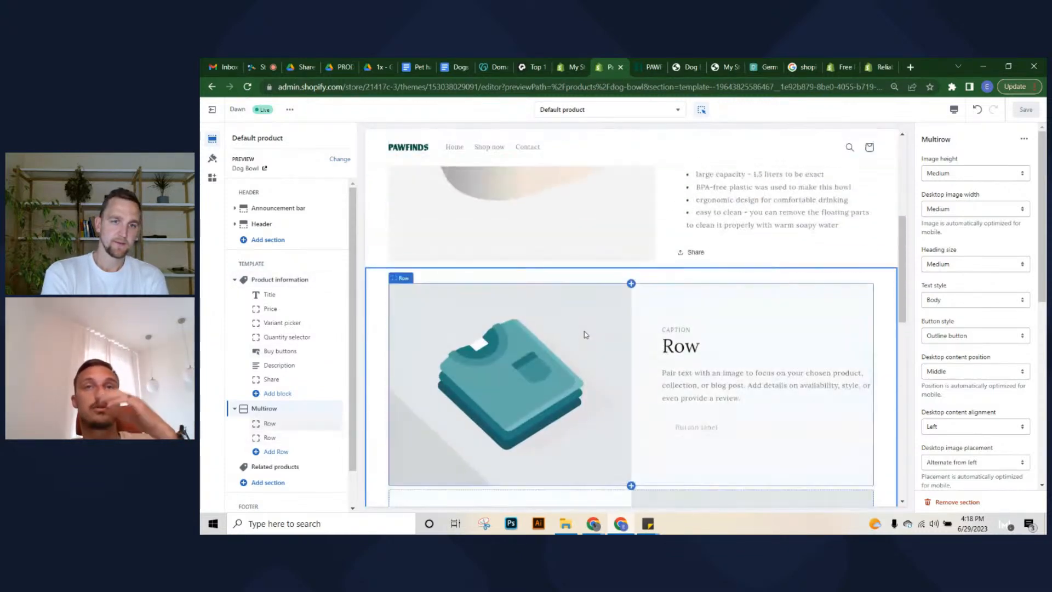
# Under Products > Create template, add a 'Water bottle' template based on Default product
pyautogui.click(658, 109)
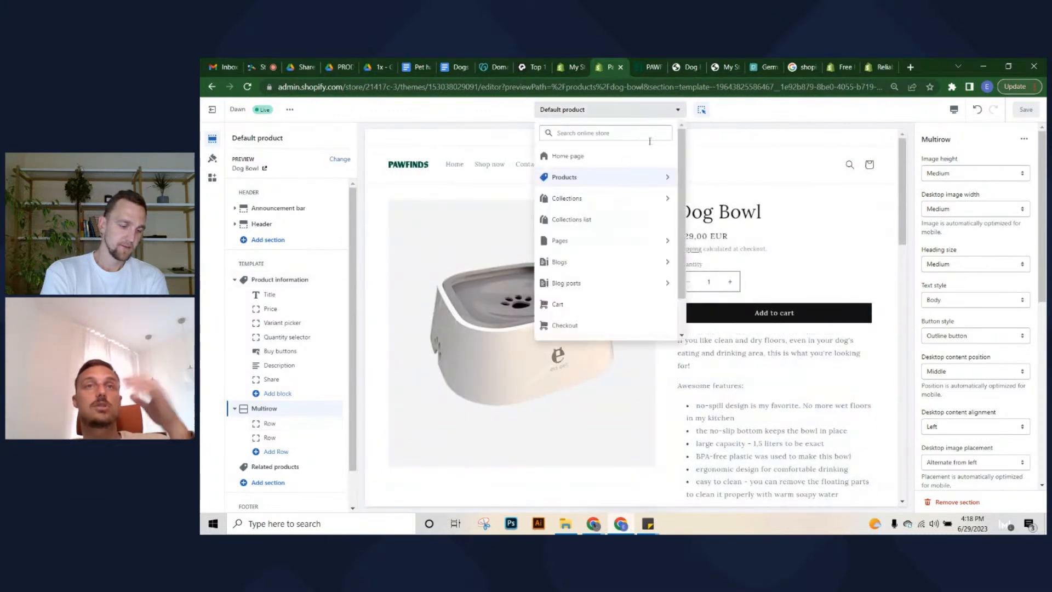
pyautogui.click(607, 176)
pyautogui.click(588, 205)
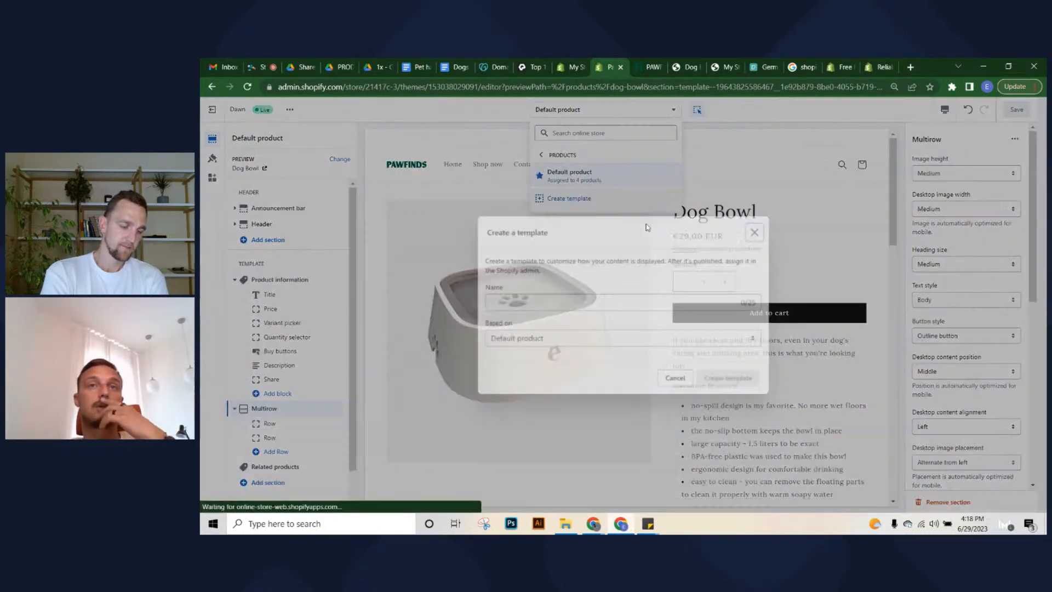
pyautogui.click(535, 309)
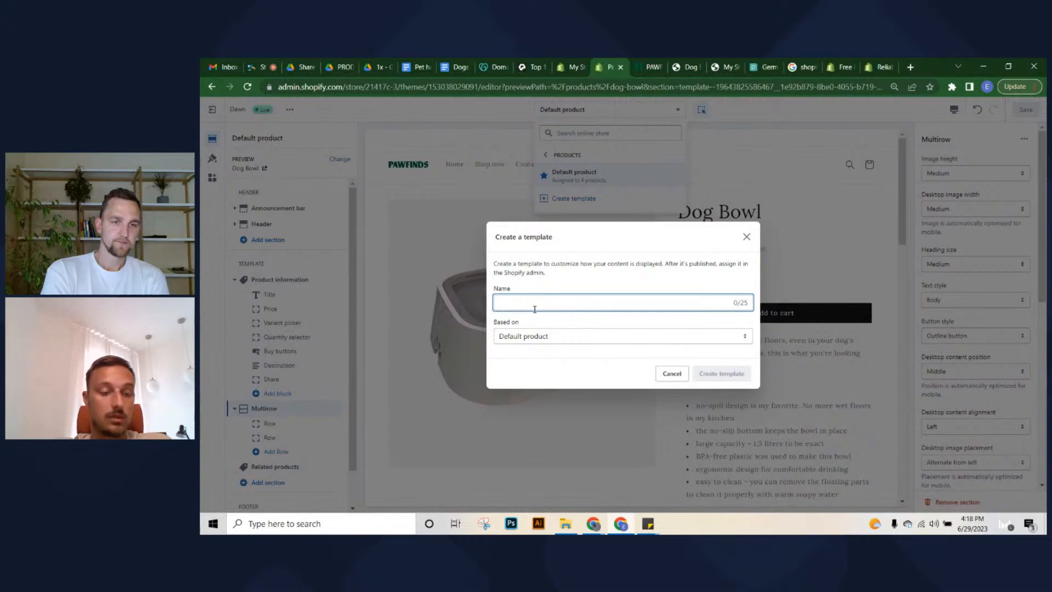
pyautogui.write('Water bottle')
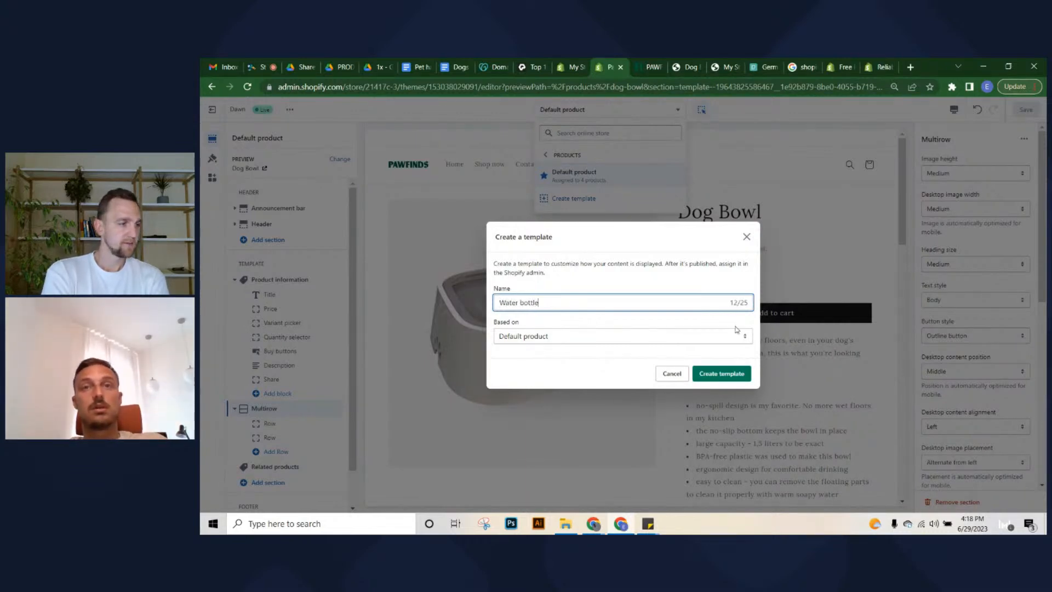
pyautogui.moveTo(492, 324); pyautogui.dragTo(603, 327)
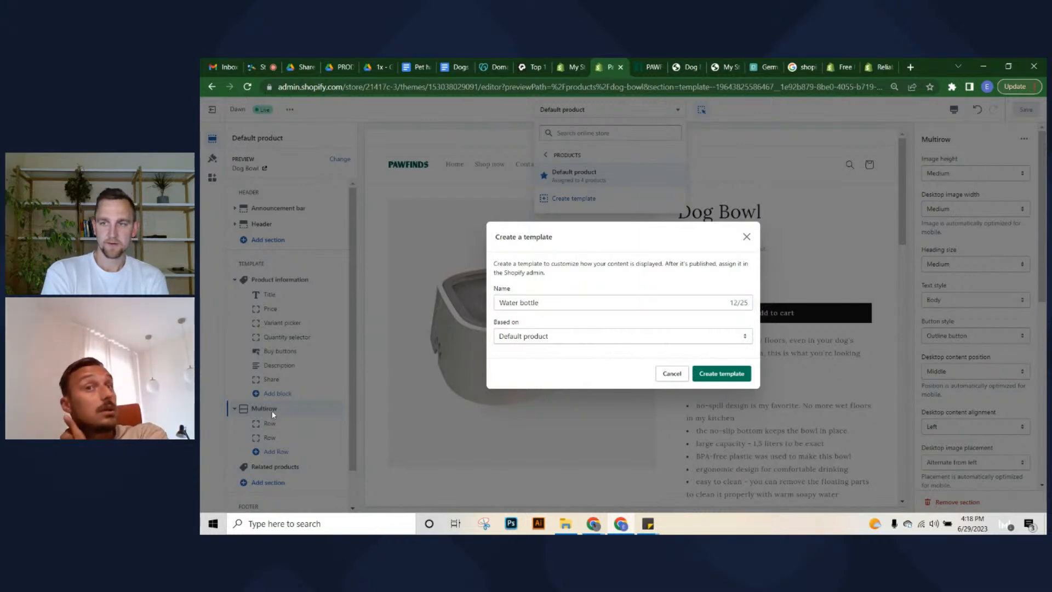
pyautogui.click(728, 375)
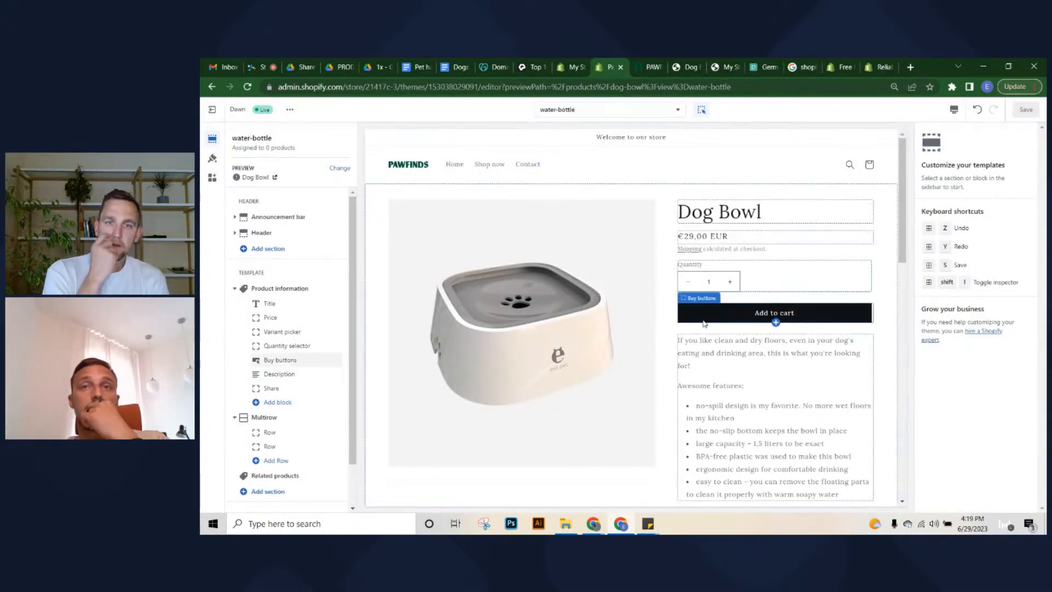
# Add a Rich text section above Multirow in water-bottle, save, and return to the admin
pyautogui.scroll(-7, 713, 274)
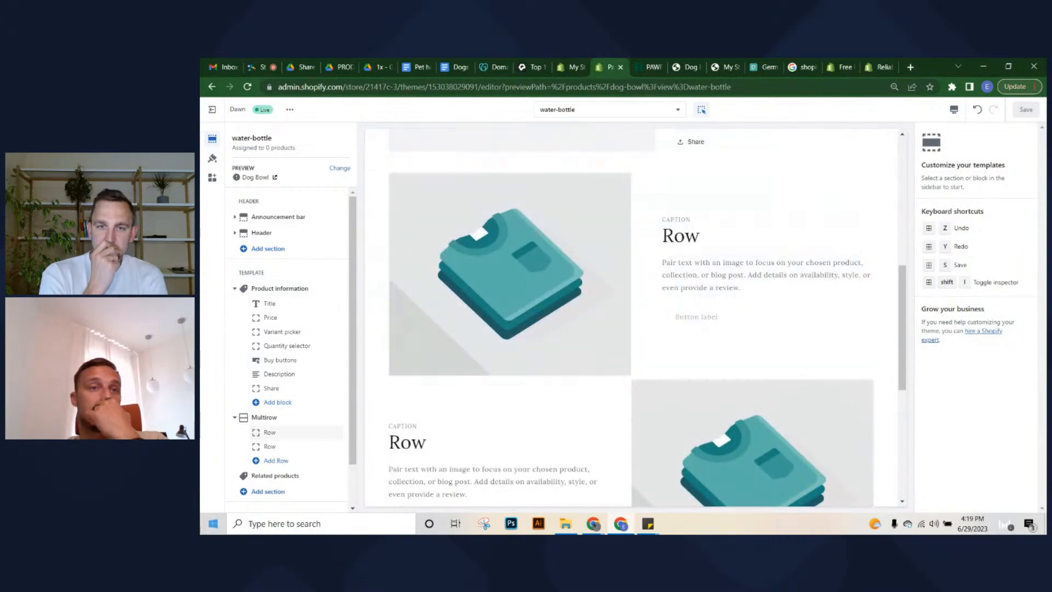
pyautogui.click(275, 491)
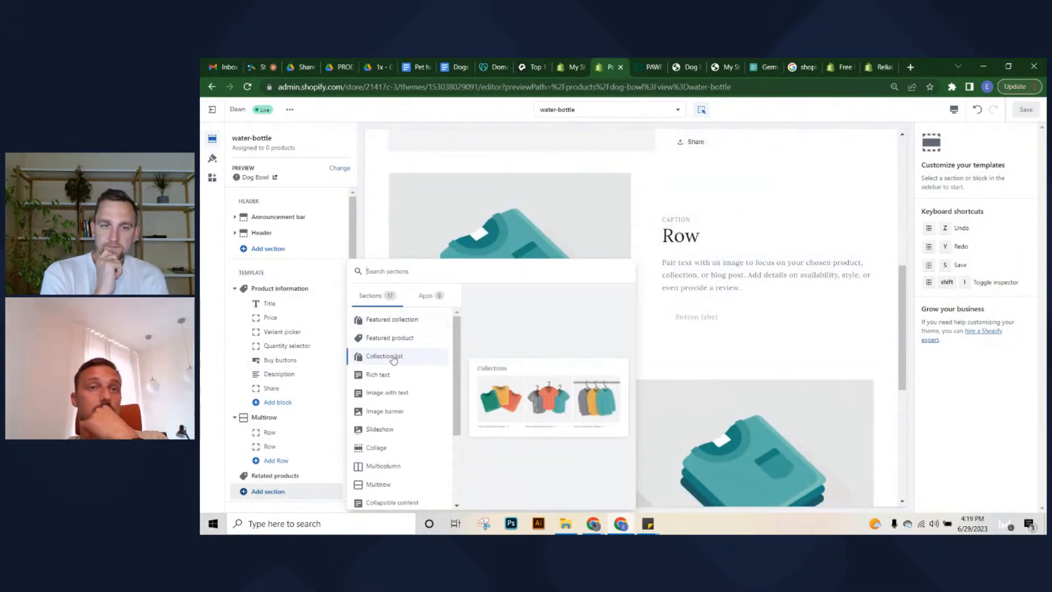
pyautogui.click(393, 377)
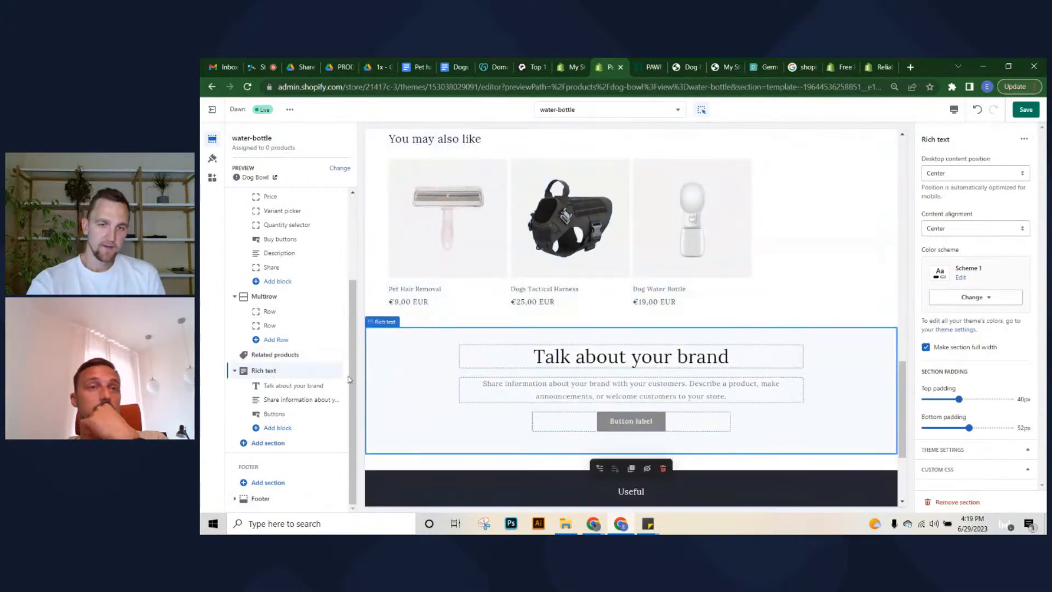
pyautogui.moveTo(334, 369)
pyautogui.mouseDown()
pyautogui.moveTo(329, 389)
pyautogui.moveTo(331, 354)
pyautogui.mouseUp()
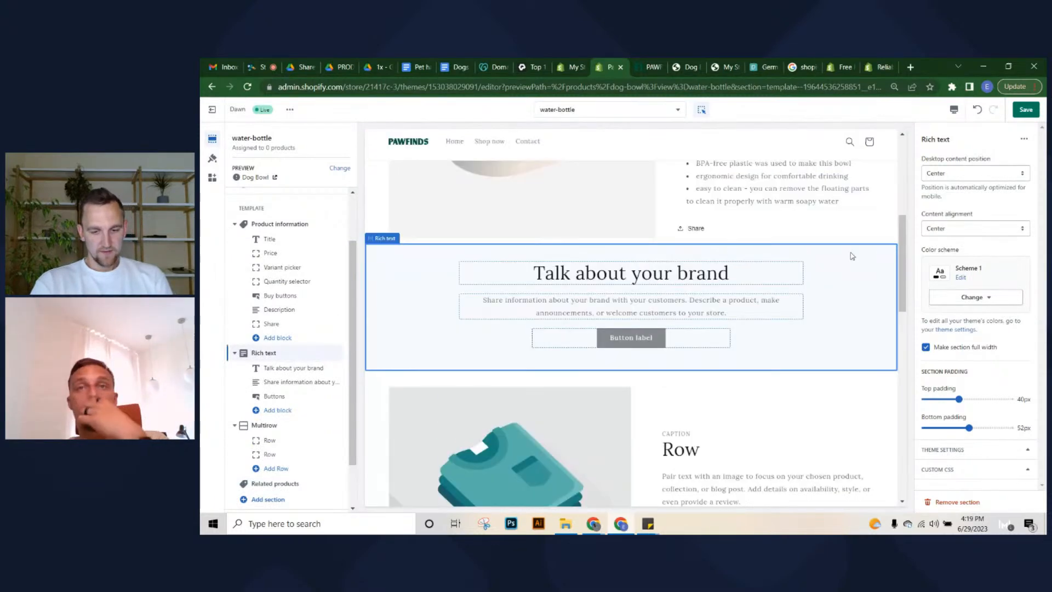
pyautogui.click(1024, 110)
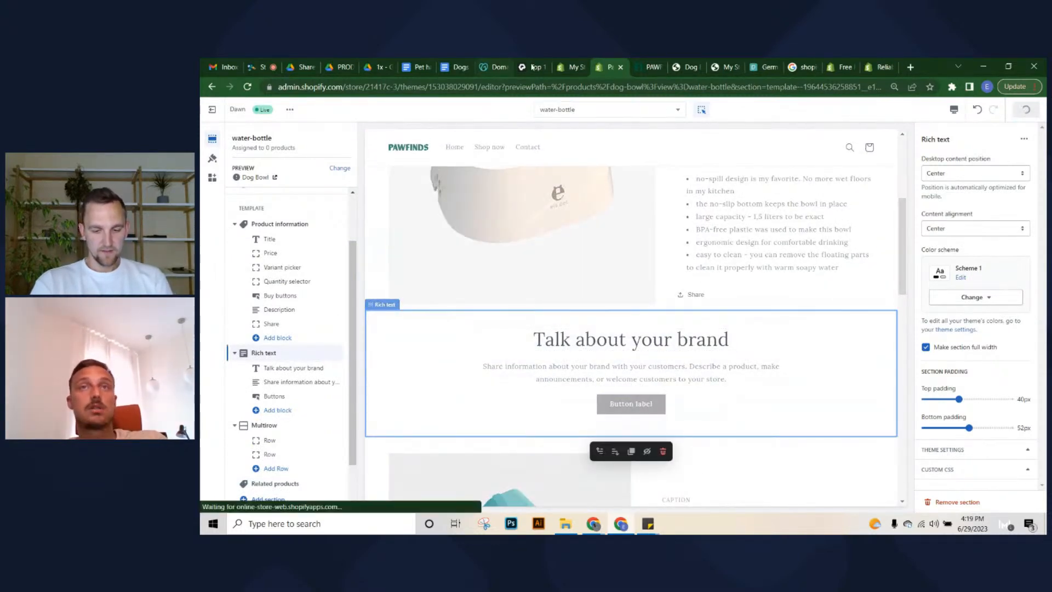
pyautogui.click(568, 62)
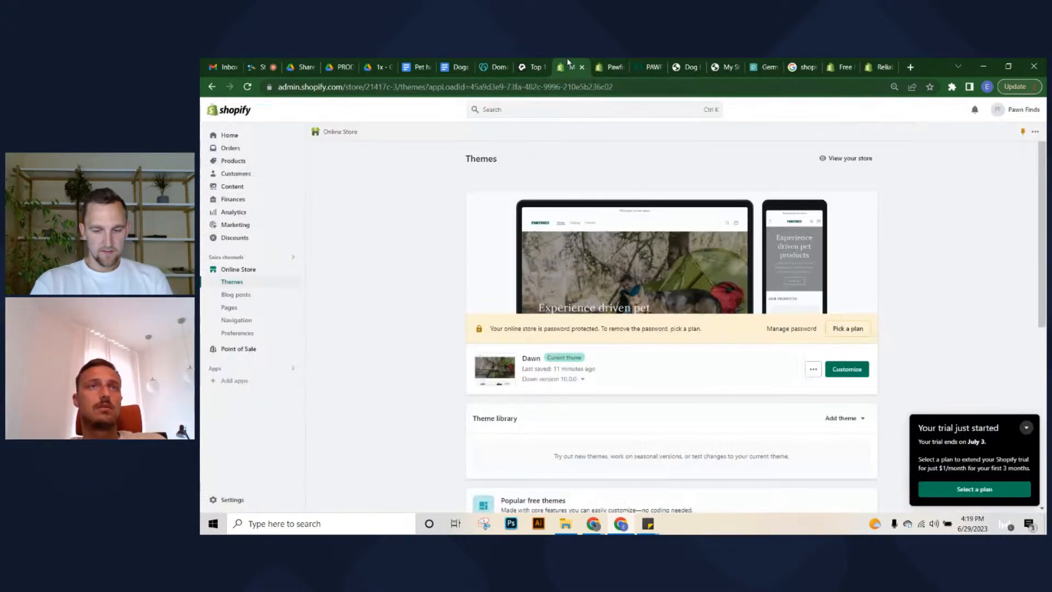
# Set Dog Water Bottle's theme template to water-bottle, save, and preview it on the storefront
pyautogui.click(228, 173)
pyautogui.click(225, 164)
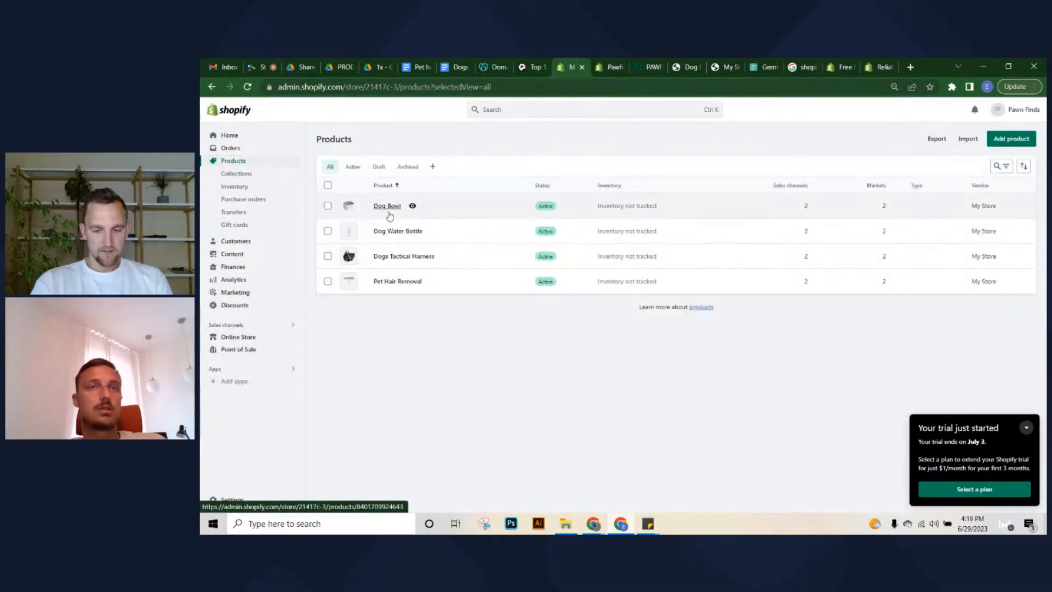
pyautogui.click(398, 230)
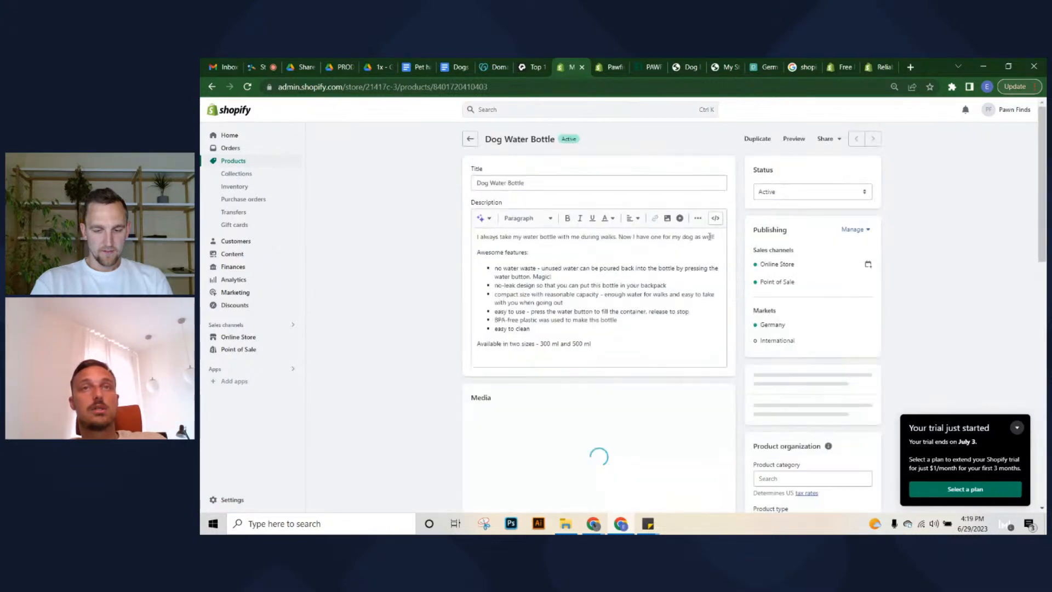
pyautogui.scroll(-5, 769, 305)
pyautogui.scroll(-2, 769, 305)
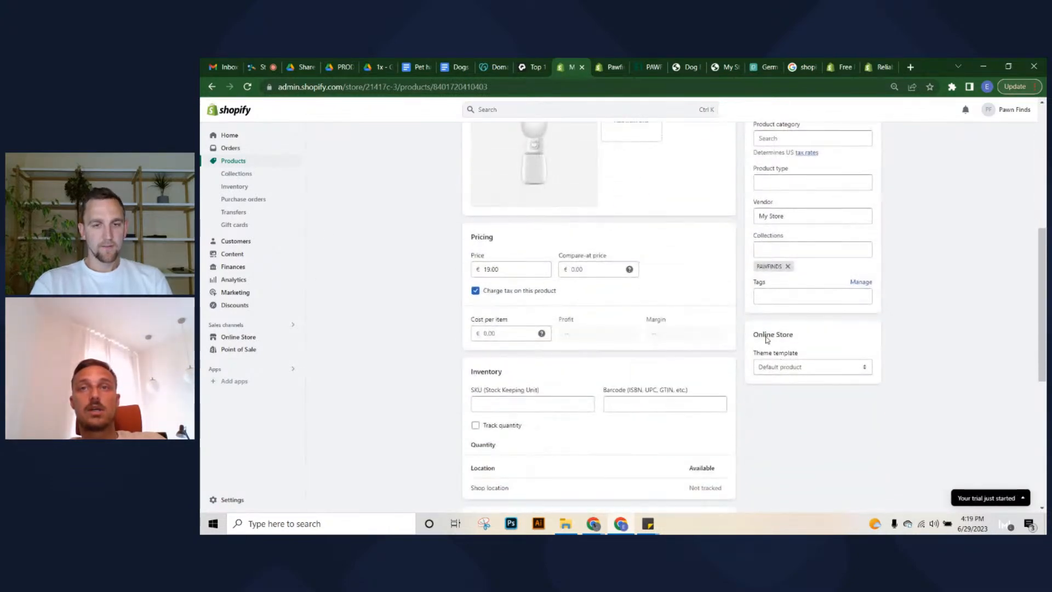
pyautogui.click(824, 366)
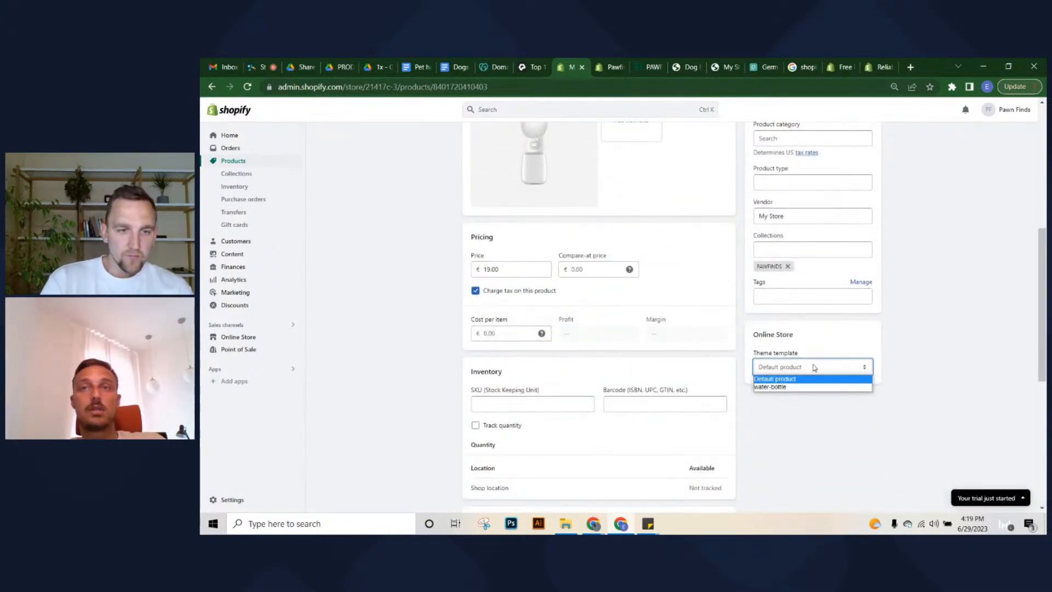
pyautogui.click(775, 387)
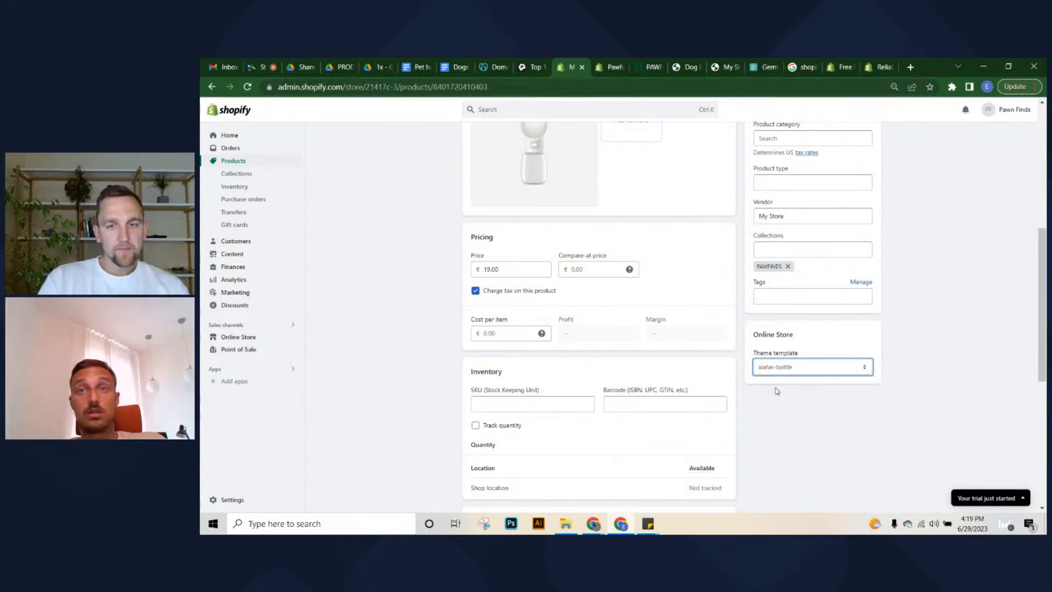
pyautogui.click(865, 110)
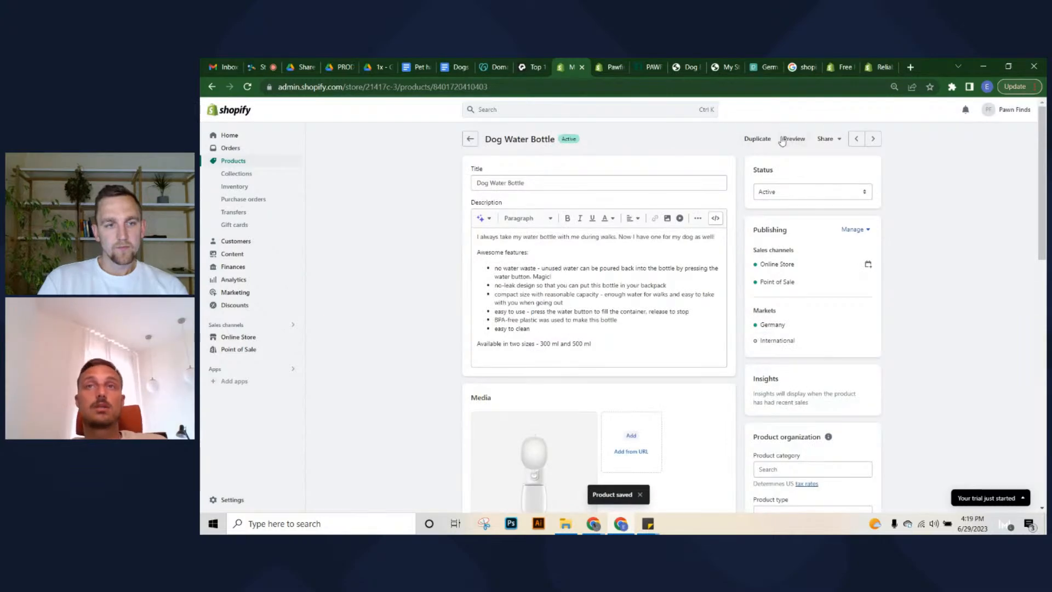
pyautogui.click(794, 139)
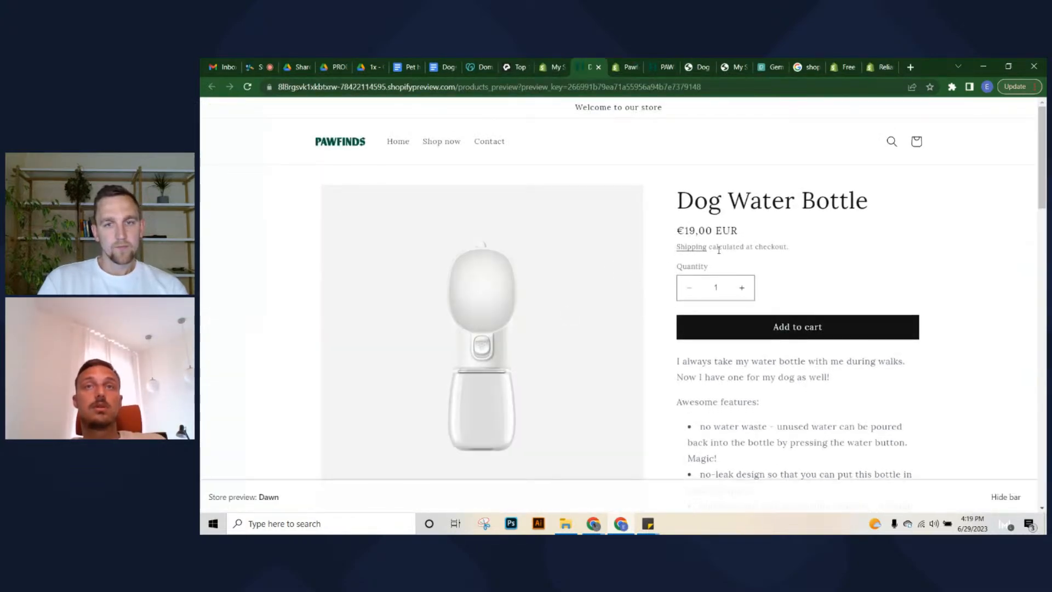
# Scroll the water bottle preview to check the Rich text brand section
pyautogui.scroll(-10, 719, 250)
pyautogui.moveTo(475, 189); pyautogui.dragTo(757, 286)
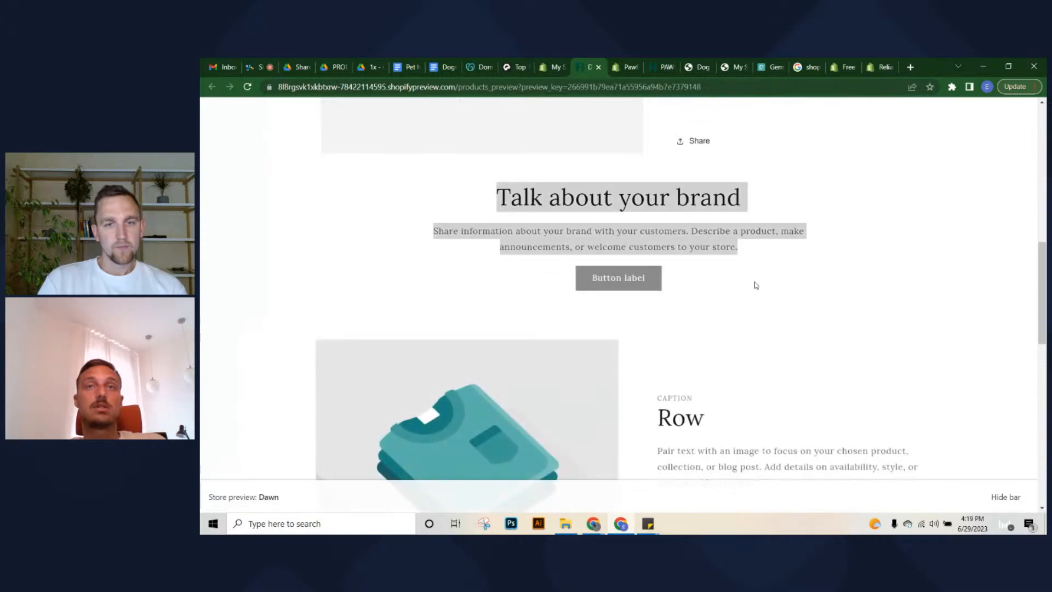
pyautogui.click(805, 309)
pyautogui.scroll(5, 627, 296)
pyautogui.scroll(-5, 564, 291)
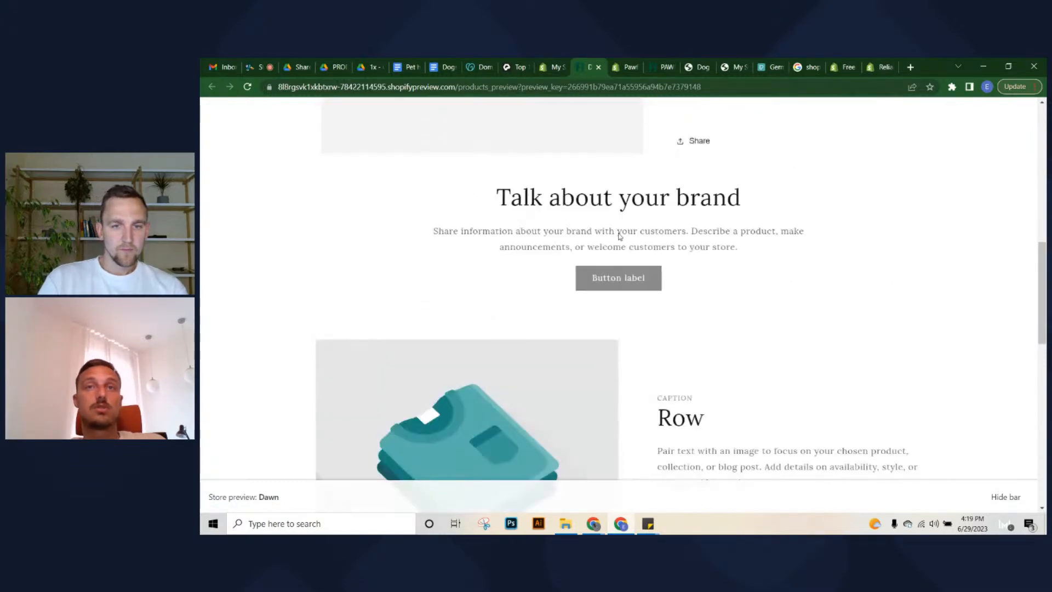
pyautogui.moveTo(620, 236); pyautogui.dragTo(756, 258)
pyautogui.click(722, 274)
pyautogui.scroll(10, 620, 231)
# Browse the Shop now collection to the Dog Bowl page at €29,00 EUR and scroll it
pyautogui.click(458, 145)
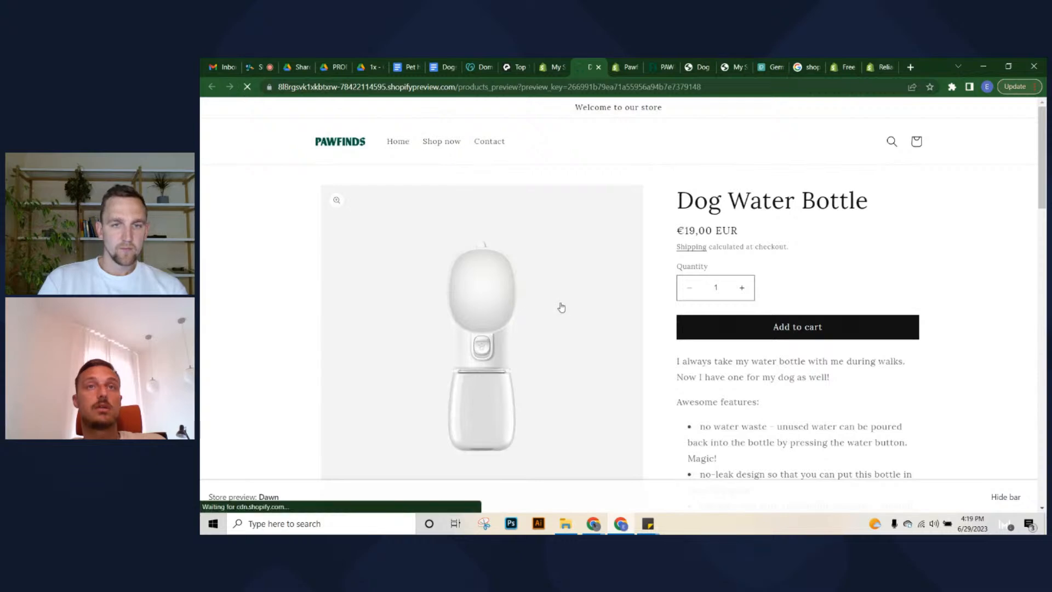
pyautogui.scroll(-5, 384, 356)
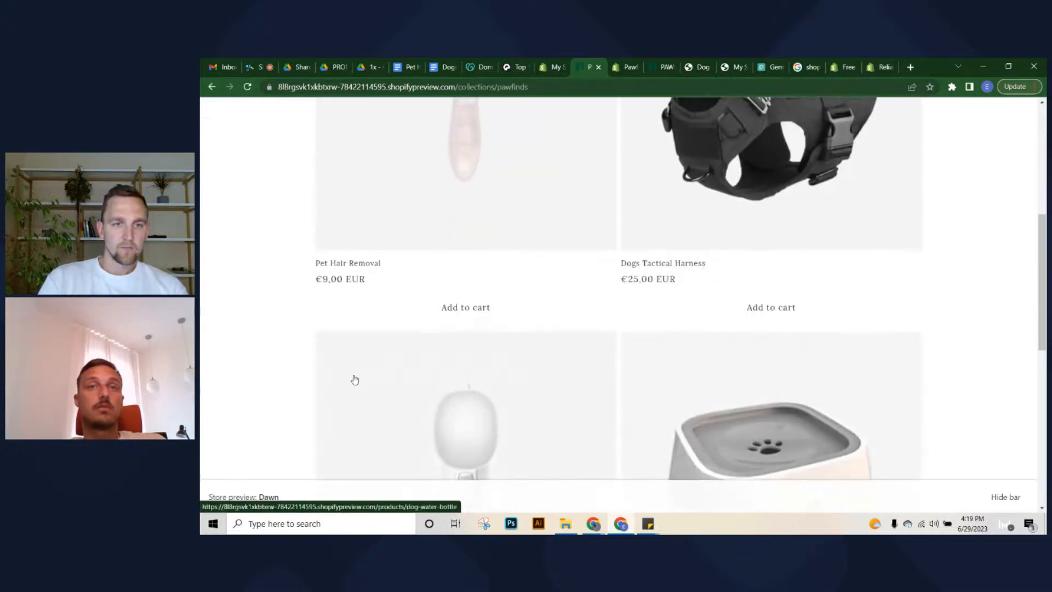
pyautogui.scroll(-3, 355, 380)
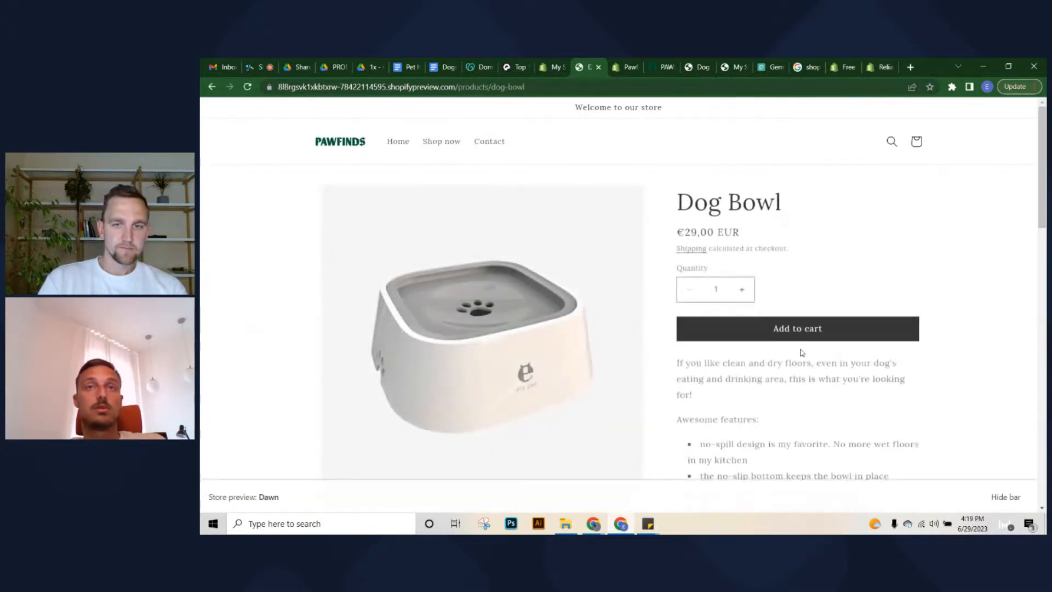
pyautogui.scroll(-10, 729, 223)
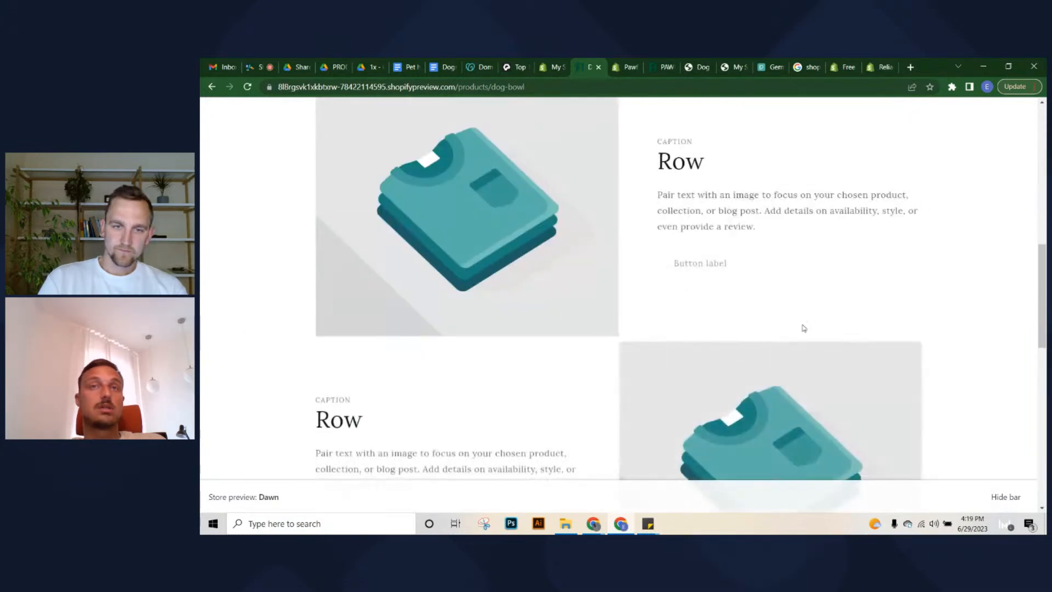
pyautogui.scroll(2, 731, 285)
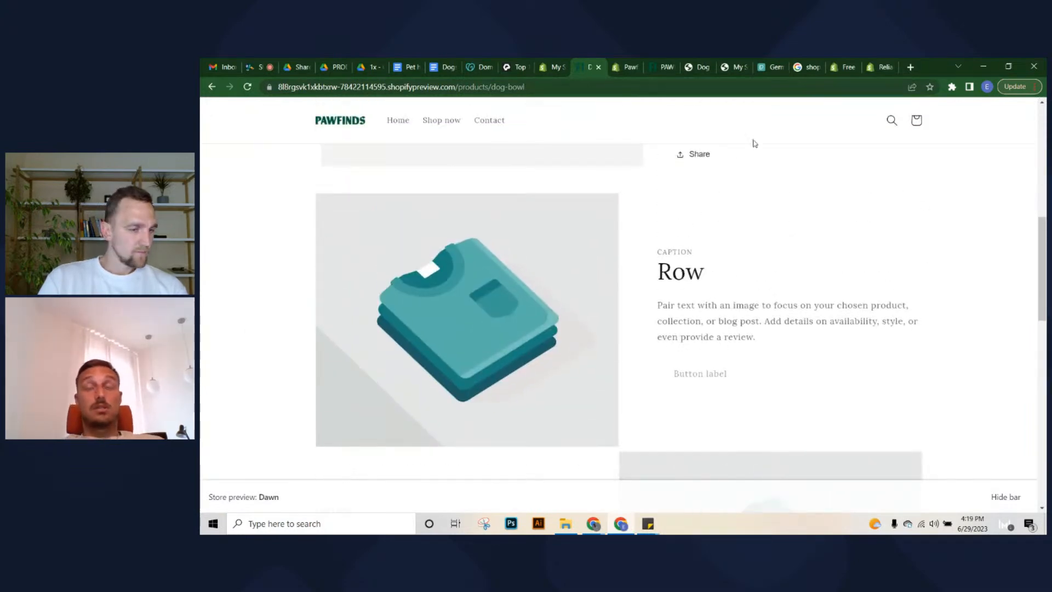
pyautogui.scroll(3, 890, 272)
pyautogui.scroll(-2, 666, 327)
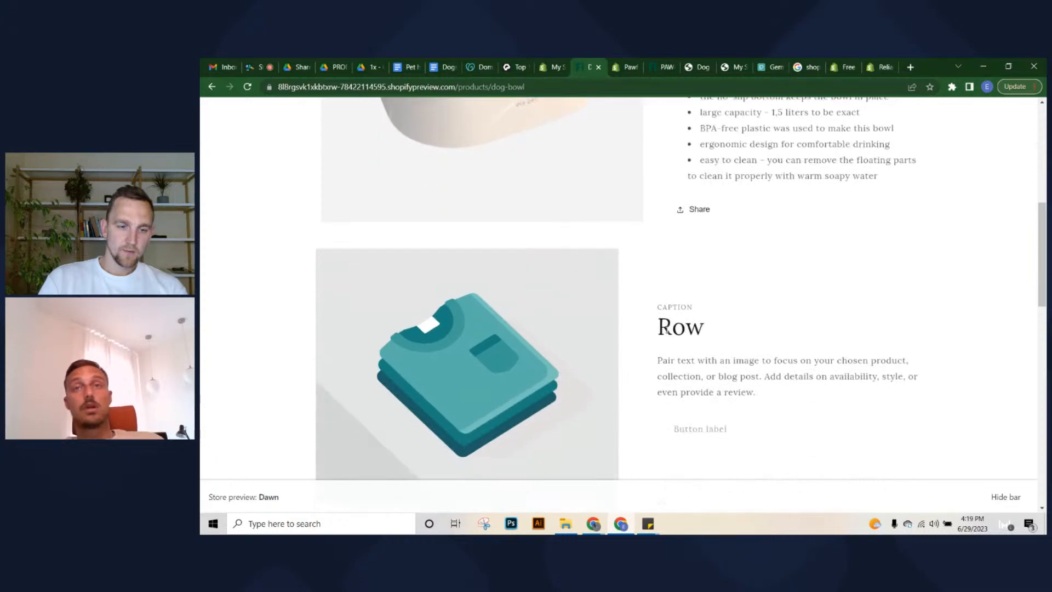
pyautogui.scroll(7, 652, 384)
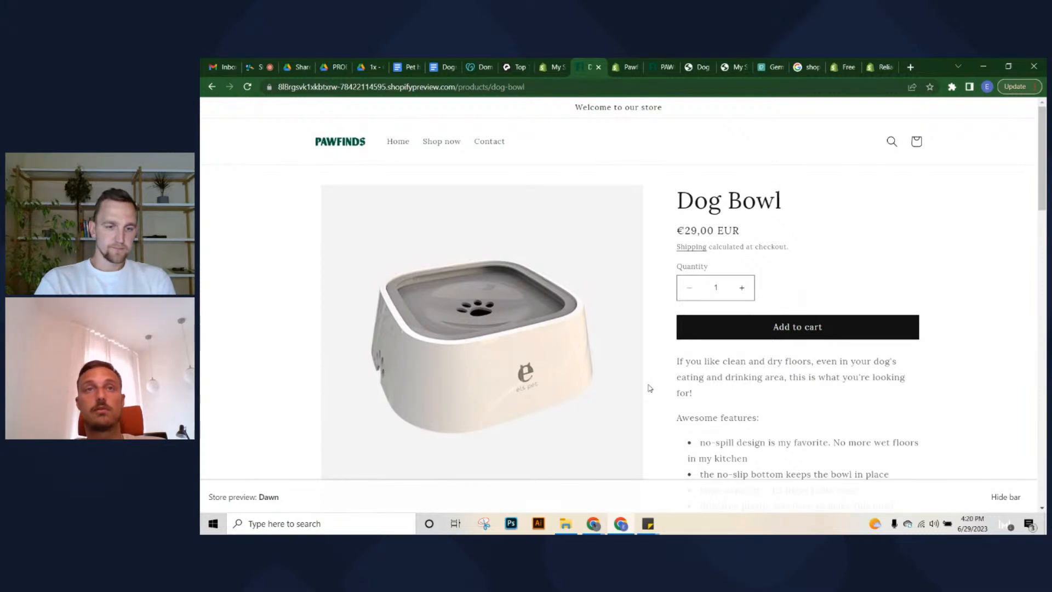
pyautogui.scroll(-10, 650, 388)
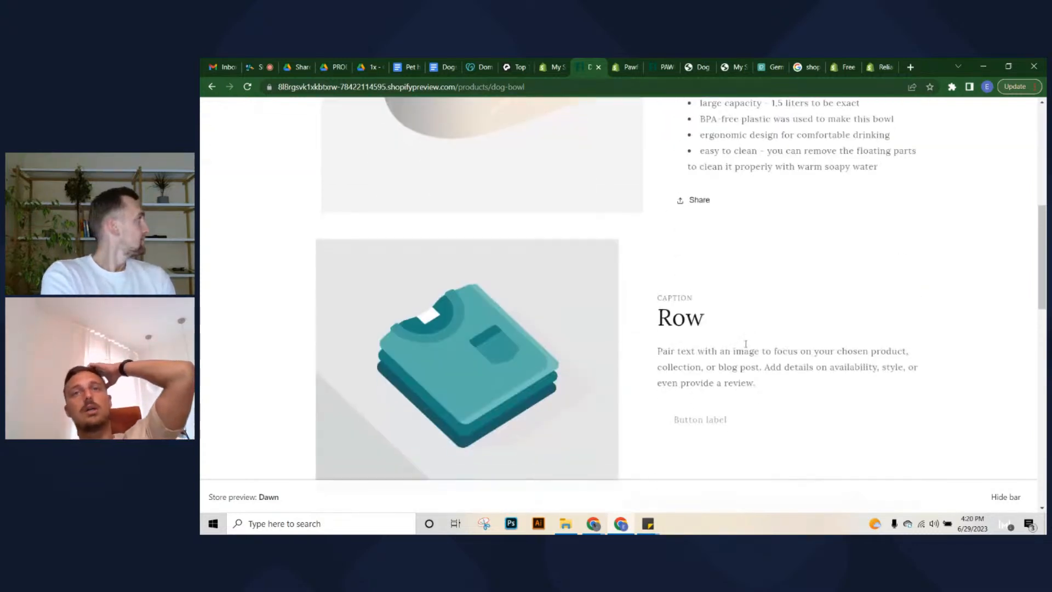
pyautogui.scroll(-5, 712, 329)
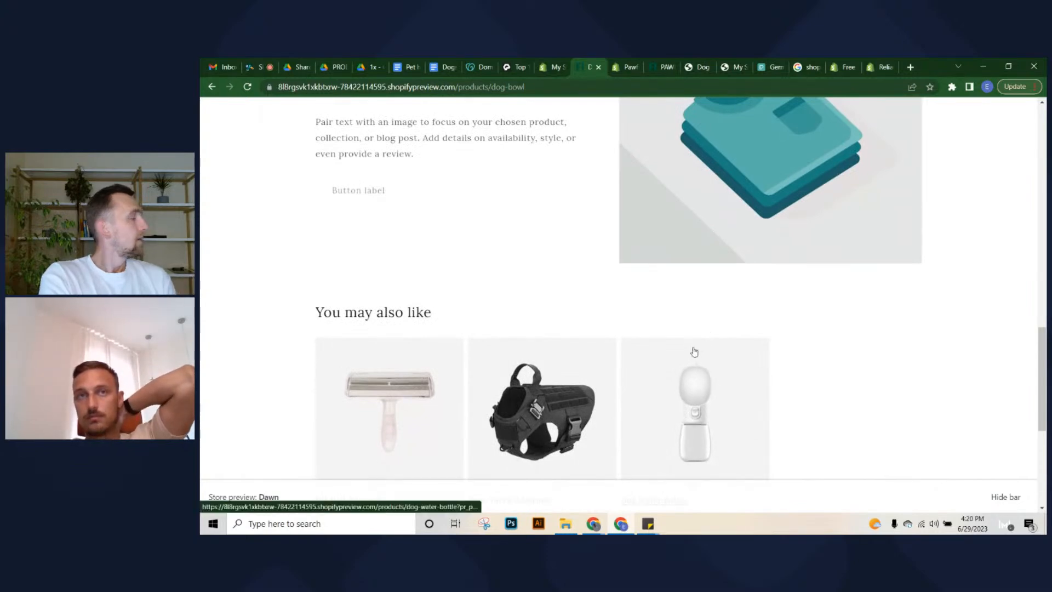
pyautogui.scroll(2, 693, 350)
pyautogui.scroll(-5, 693, 350)
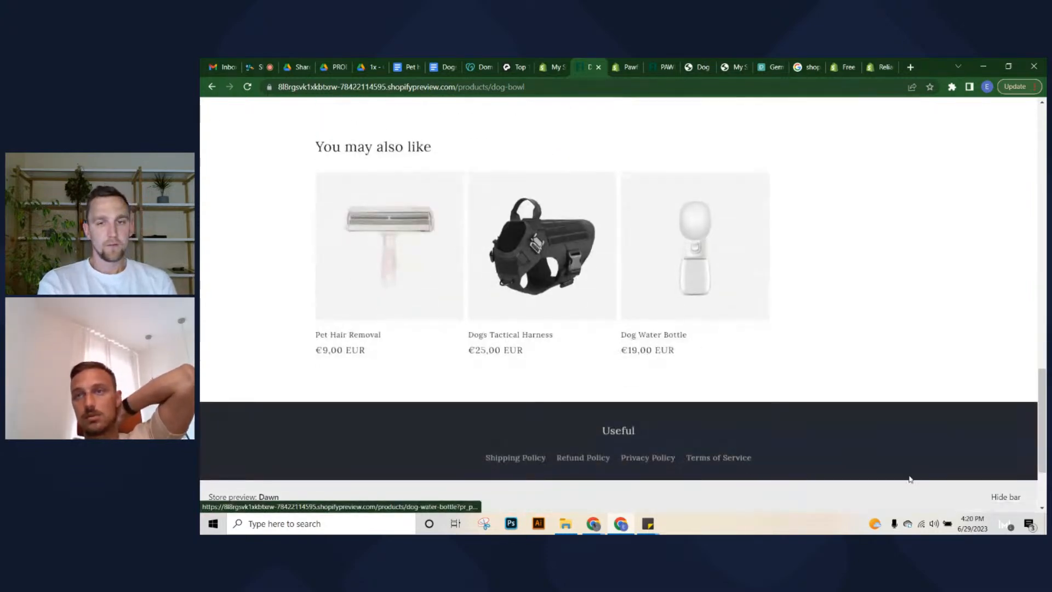
pyautogui.click(1005, 497)
pyautogui.scroll(-2, 975, 453)
pyautogui.moveTo(1041, 415); pyautogui.dragTo(1013, 125)
pyautogui.scroll(-8, 723, 302)
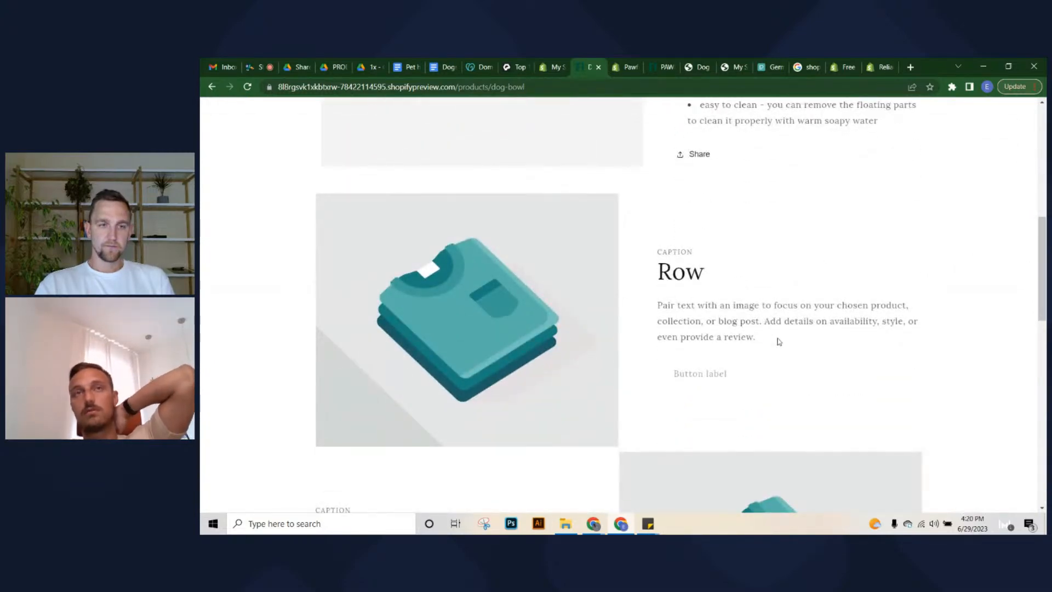
pyautogui.scroll(8, 779, 341)
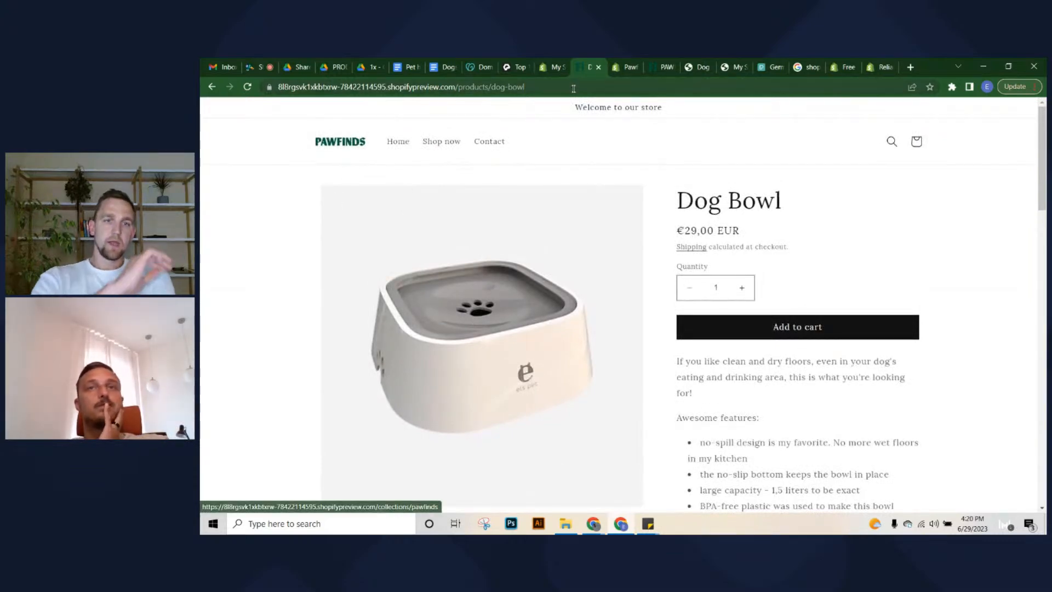
# Add the Dog Water Bottle to the cart from the Shop now collection
pyautogui.click(916, 141)
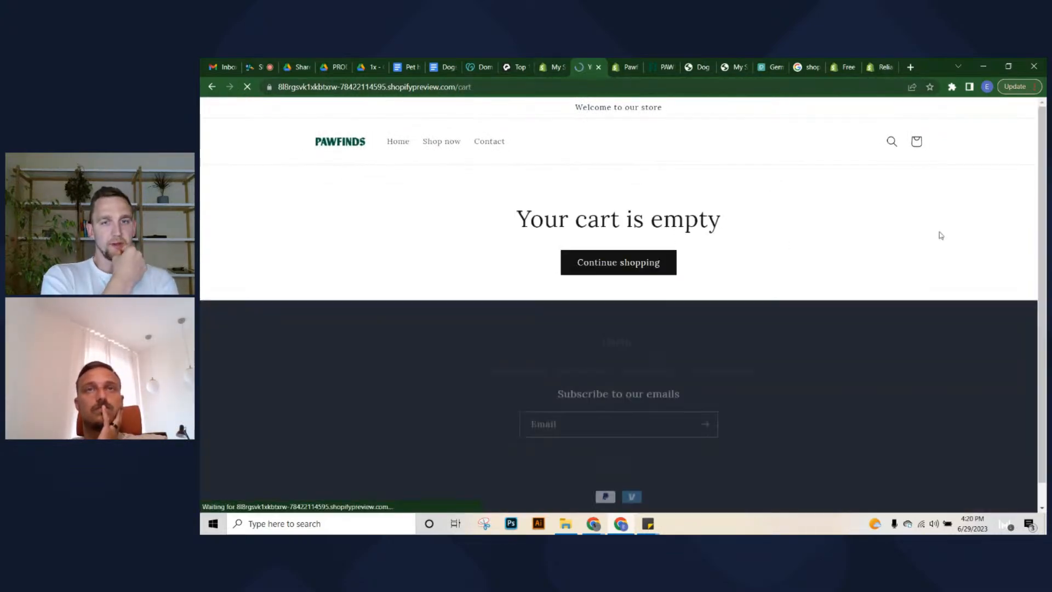
pyautogui.click(1018, 497)
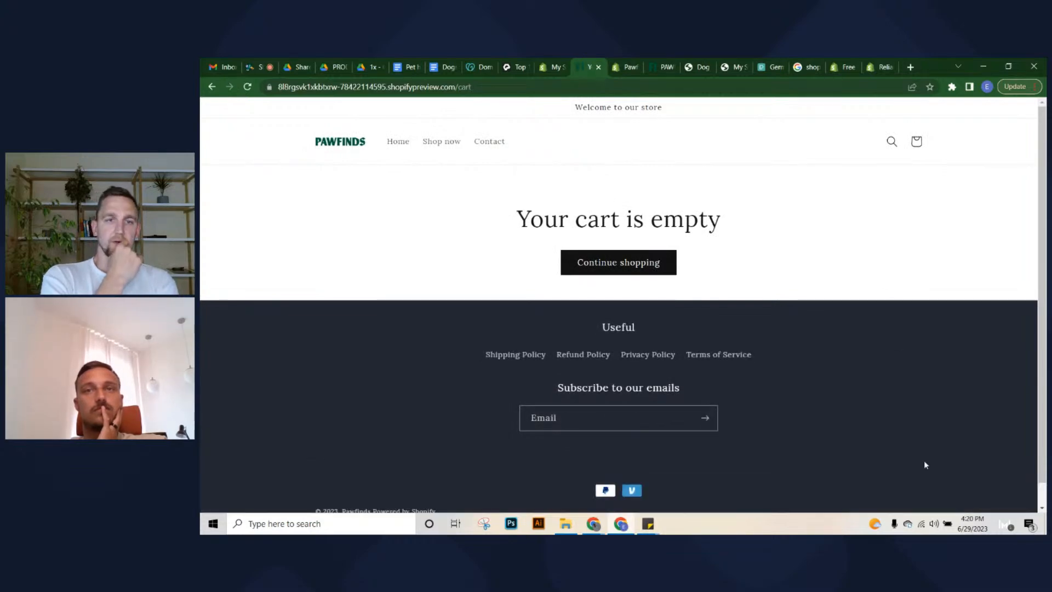
pyautogui.click(442, 145)
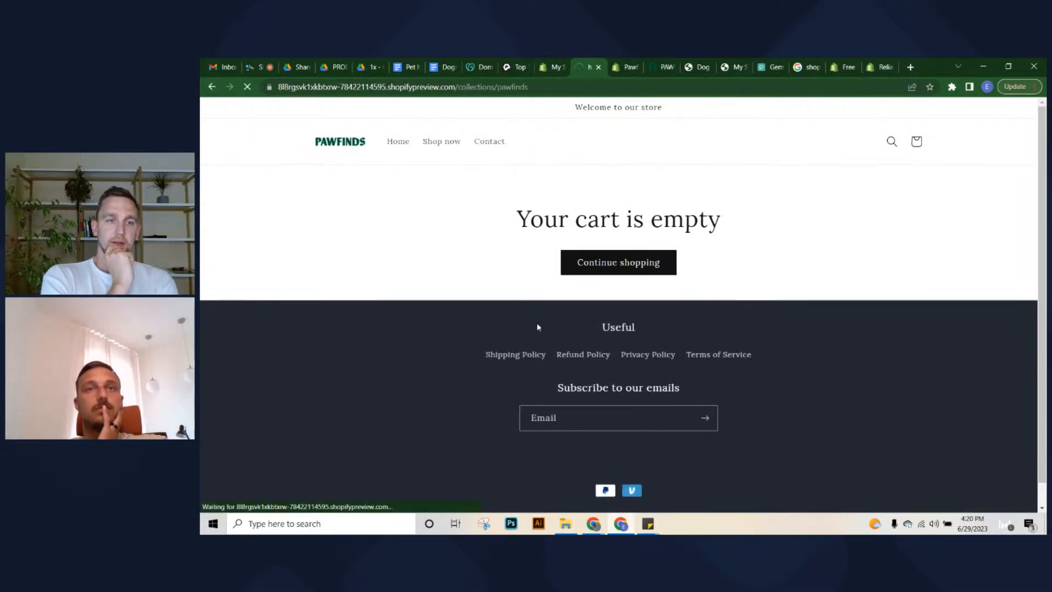
pyautogui.scroll(-10, 576, 318)
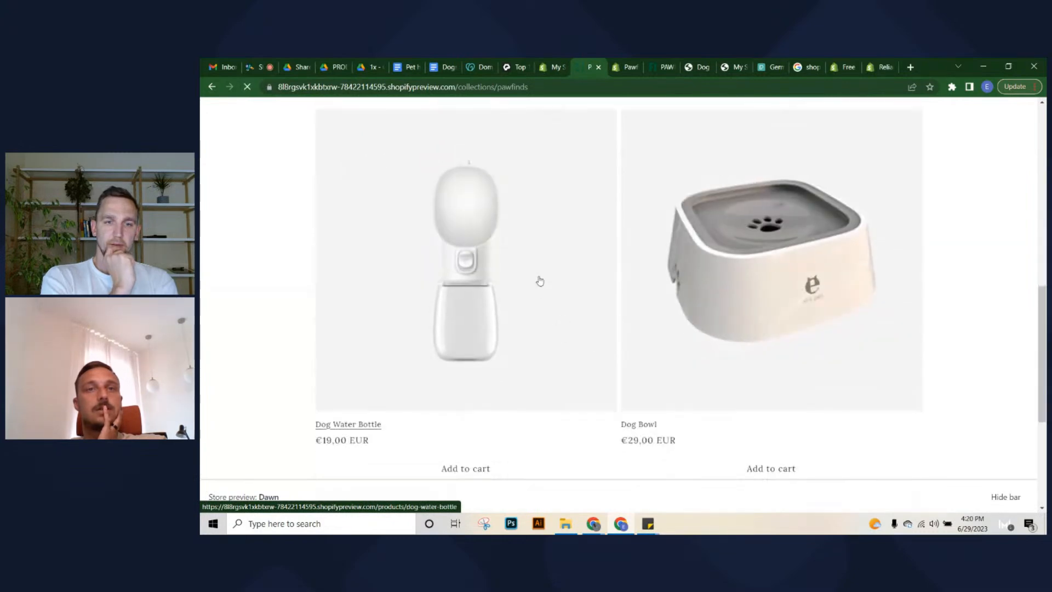
pyautogui.click(587, 406)
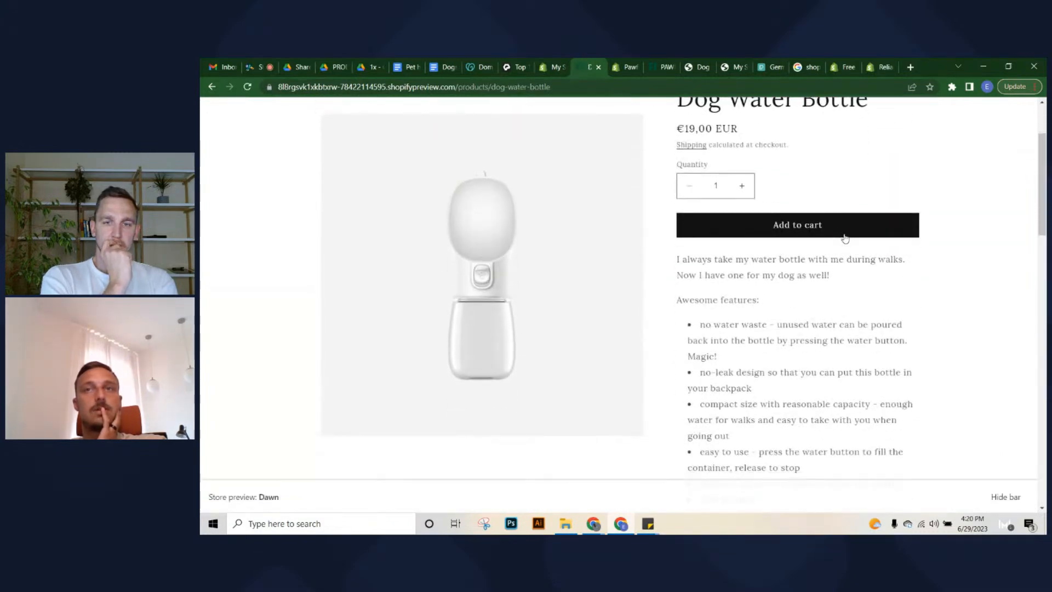
pyautogui.click(845, 238)
# Attempt checkout from the cart and return to the home page when it's unavailable
pyautogui.scroll(2, 670, 257)
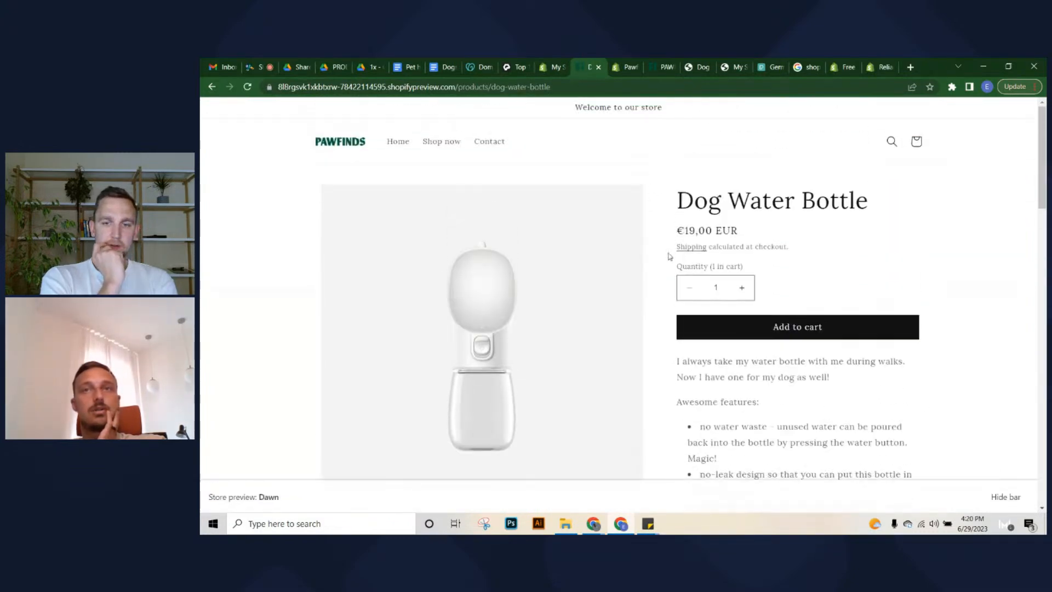
pyautogui.click(1006, 496)
pyautogui.scroll(-3, 832, 400)
pyautogui.scroll(3, 832, 399)
pyautogui.click(917, 142)
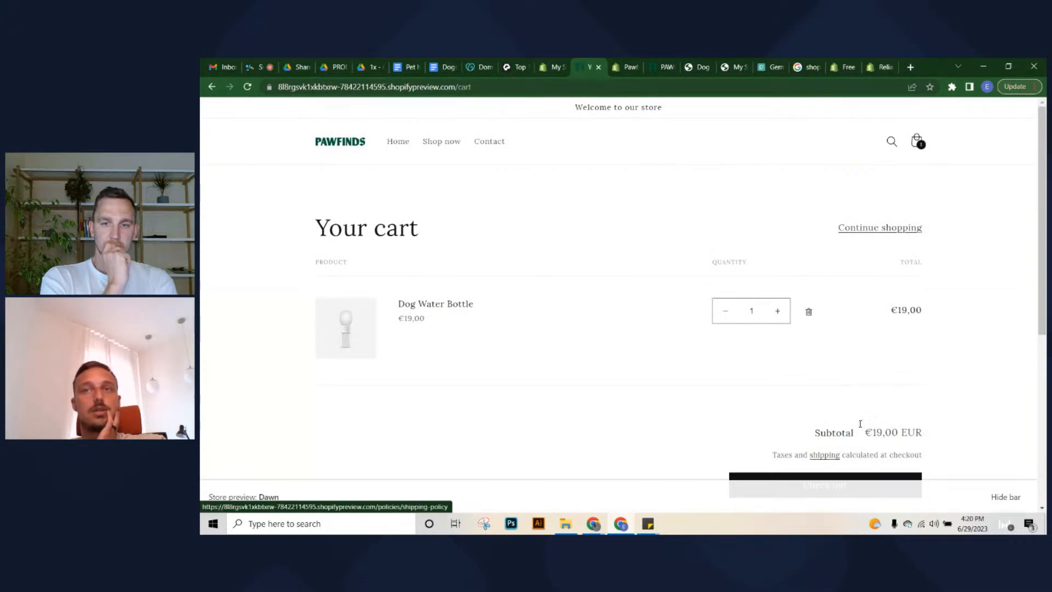
pyautogui.scroll(-3, 876, 416)
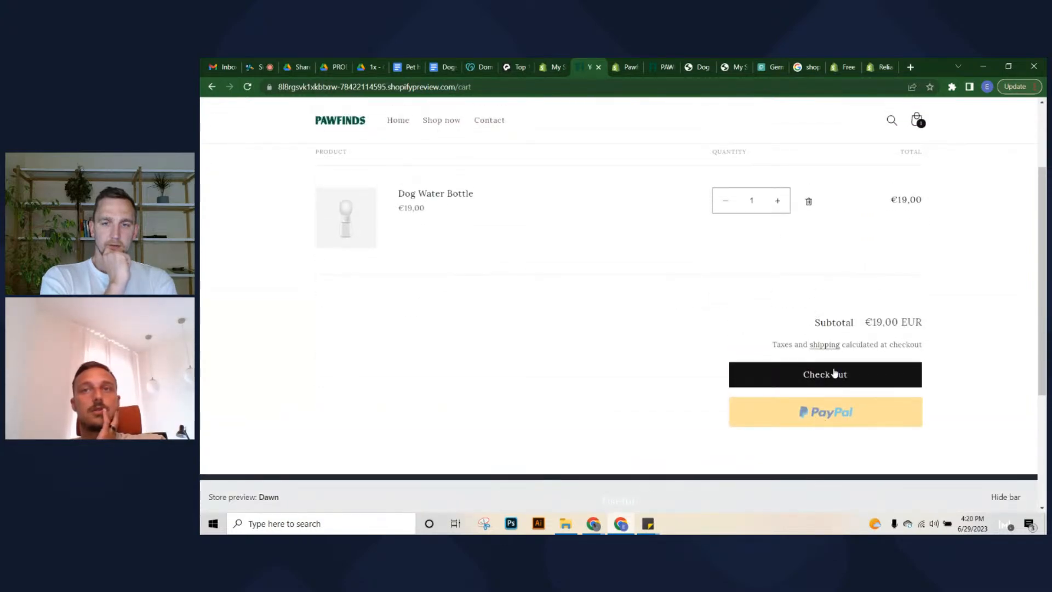
pyautogui.scroll(3, 834, 376)
pyautogui.scroll(-3, 803, 384)
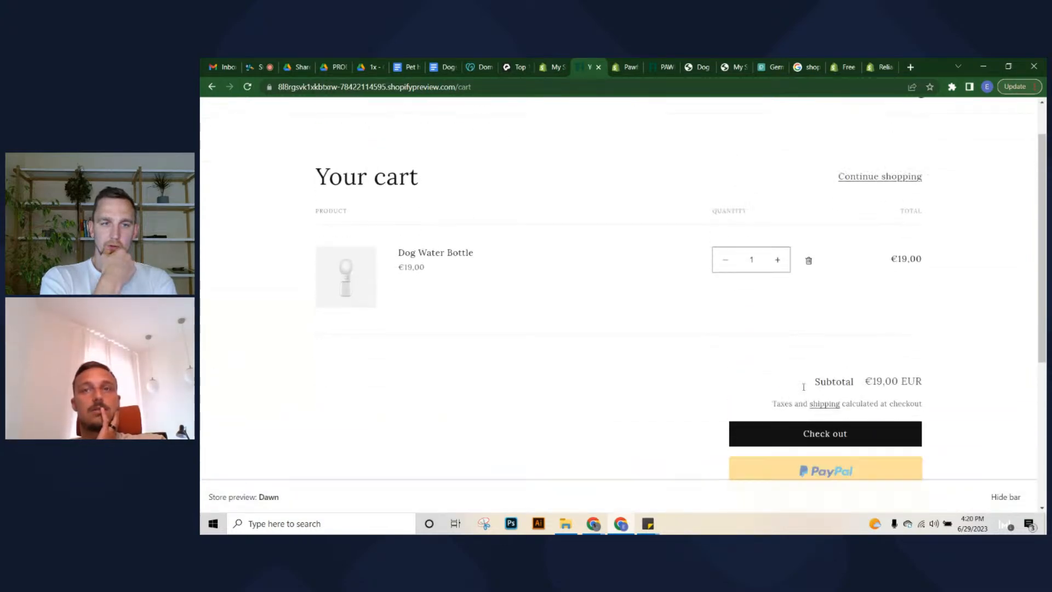
pyautogui.click(803, 379)
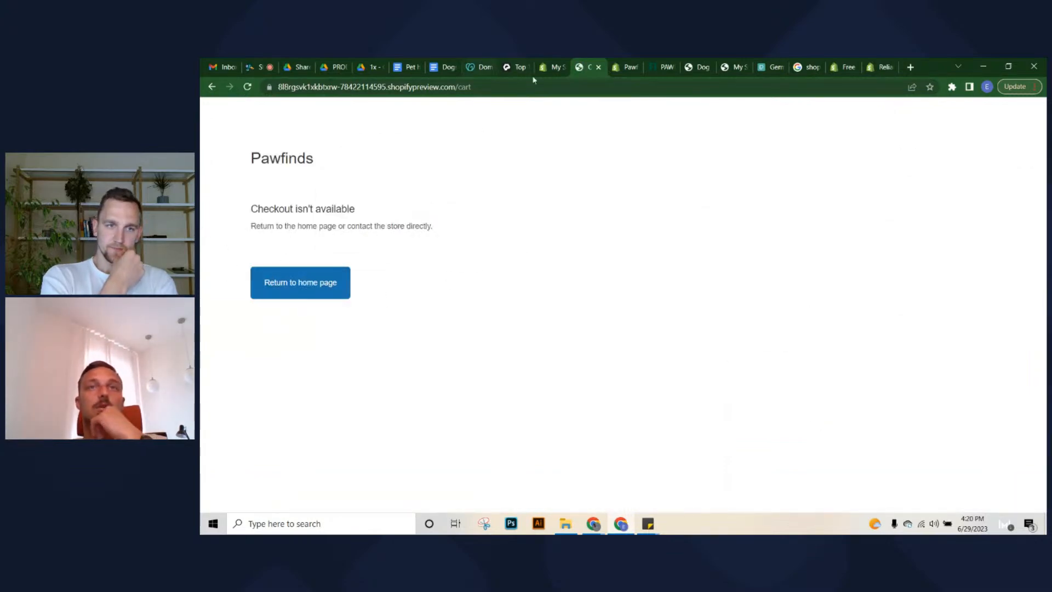
pyautogui.click(328, 297)
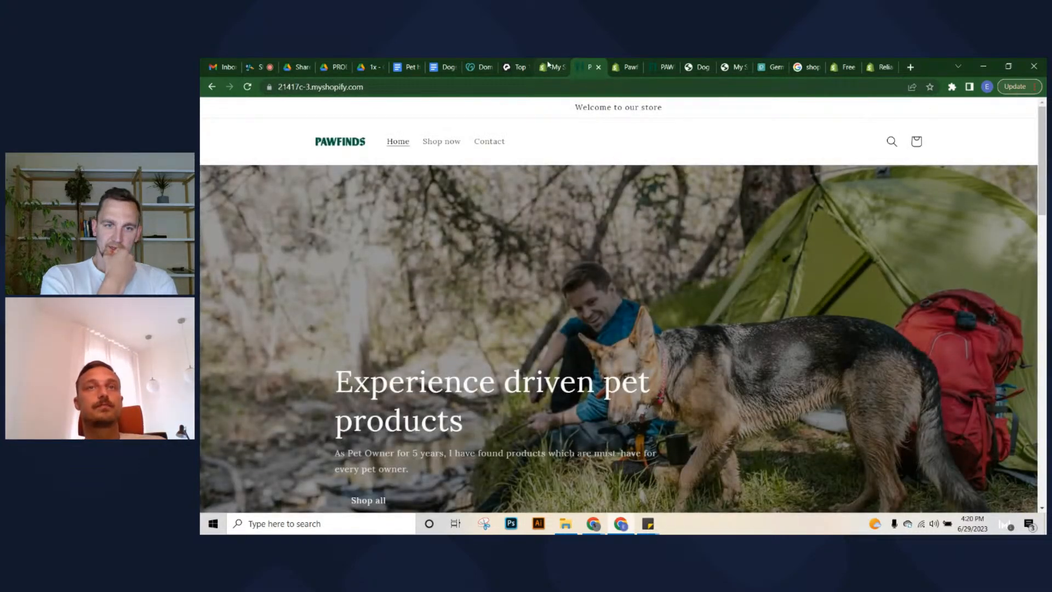
# Go to Online Store > Pages in the store admin
pyautogui.click(549, 66)
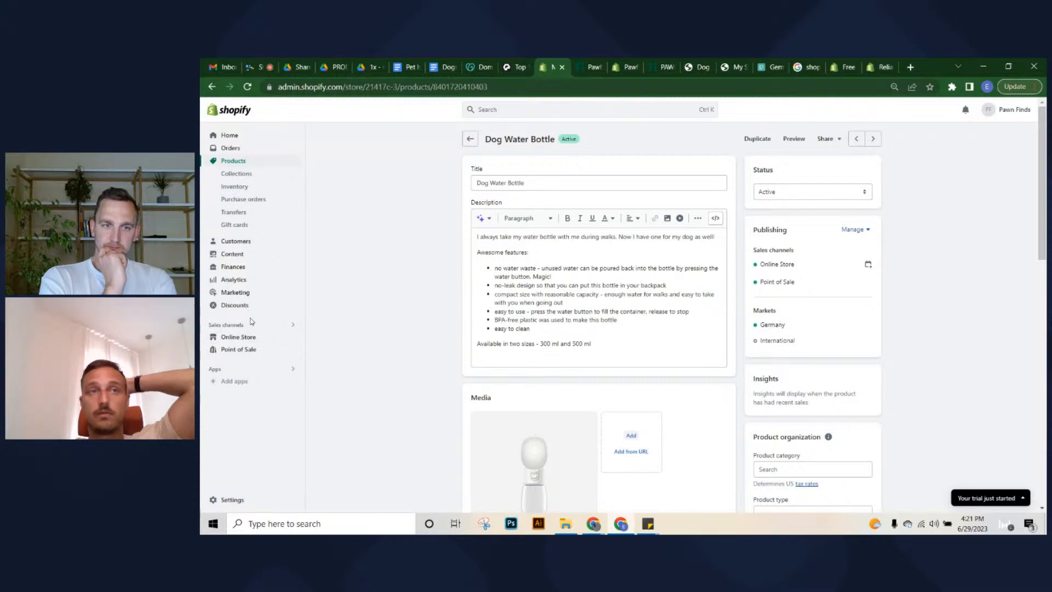
pyautogui.click(215, 324)
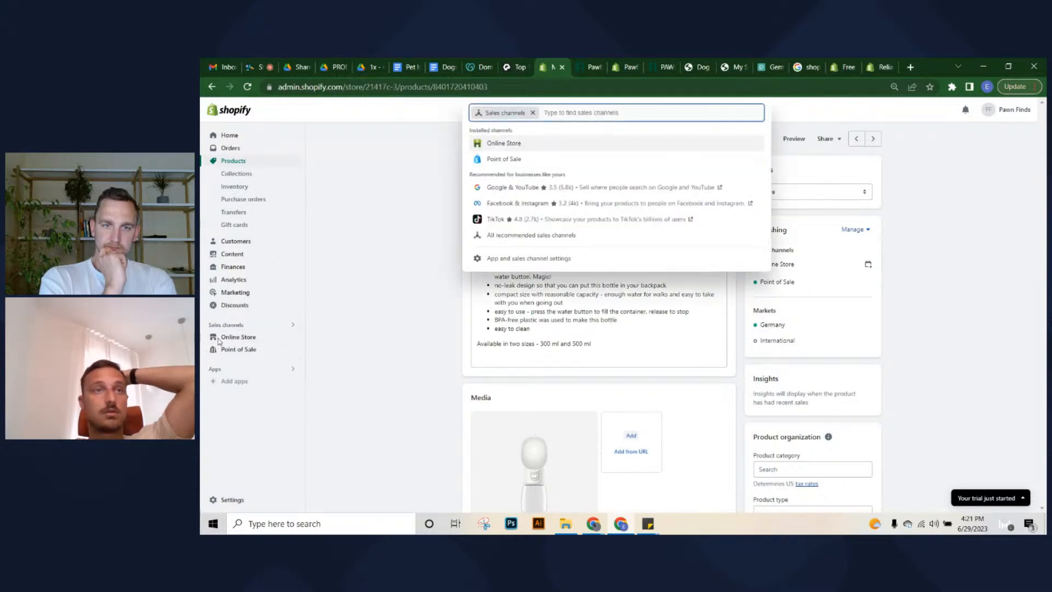
pyautogui.click(236, 330)
pyautogui.click(238, 336)
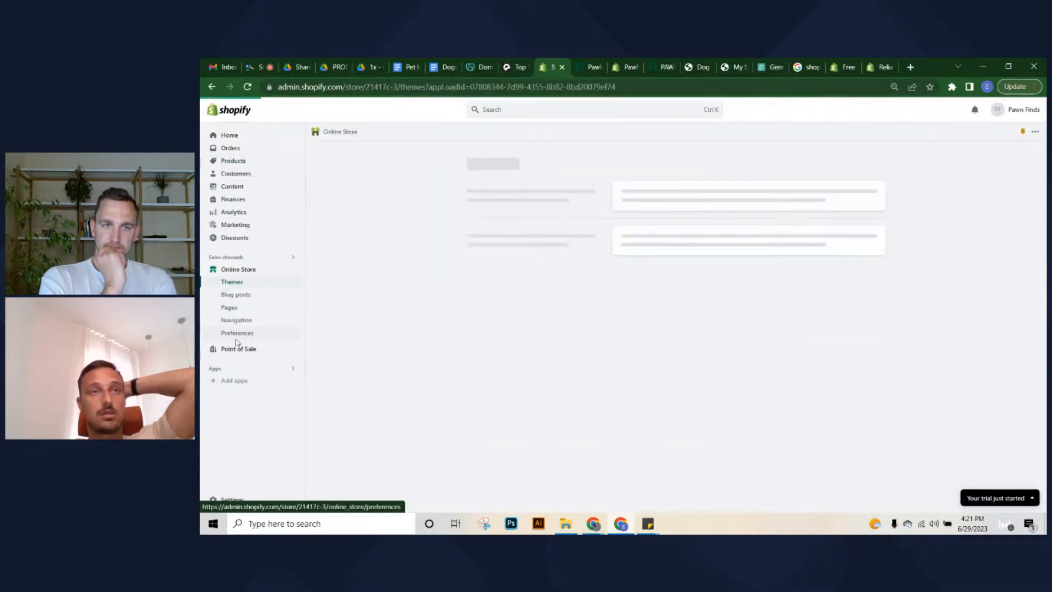
pyautogui.click(252, 307)
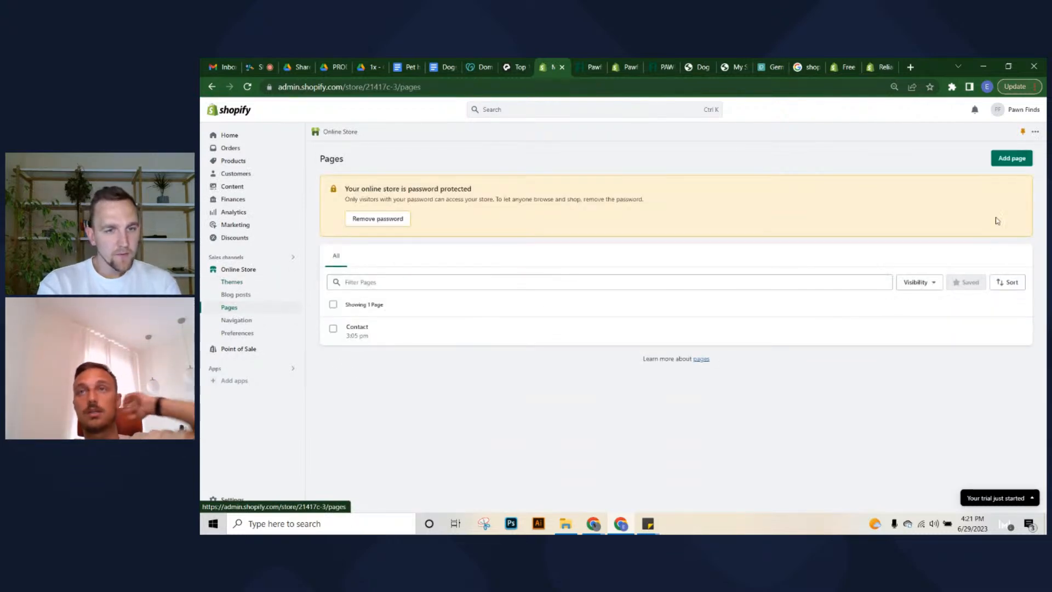
# Add a page titled 'About Us' with the Default page template and save it
pyautogui.click(1015, 159)
pyautogui.click(552, 209)
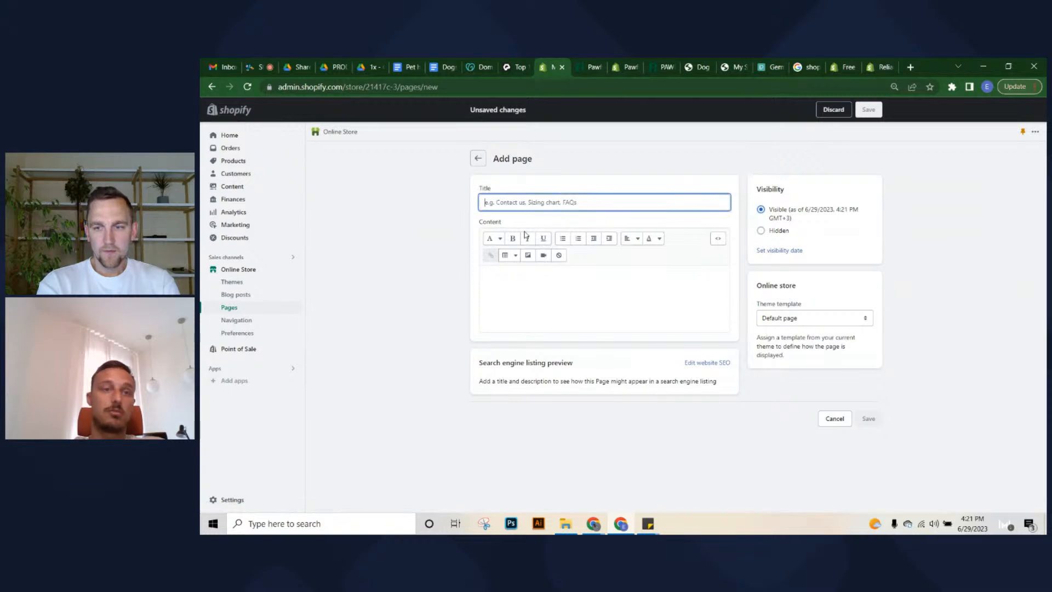
pyautogui.write('About Us')
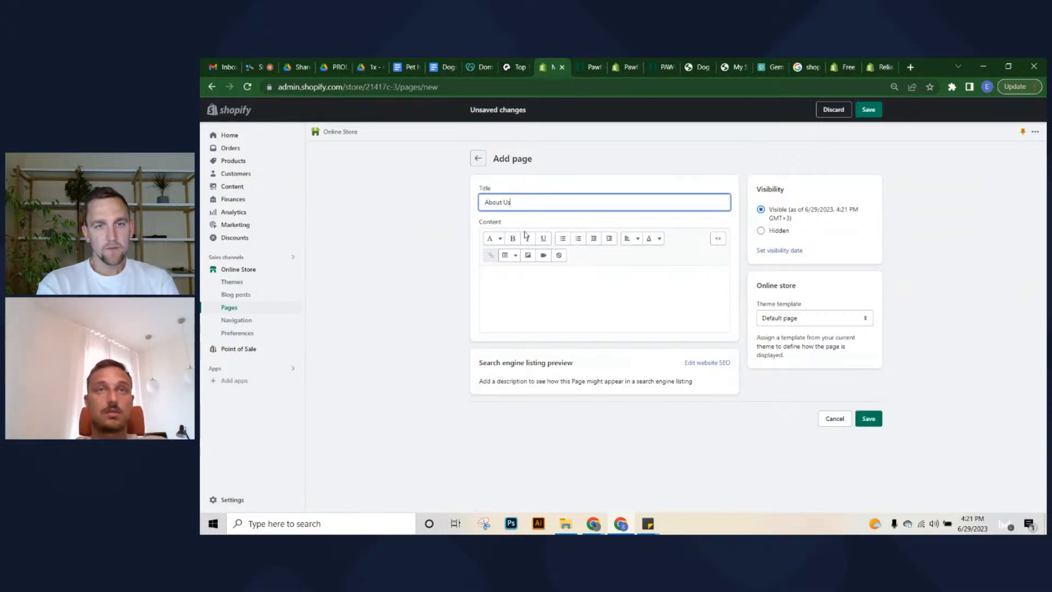
pyautogui.click(944, 253)
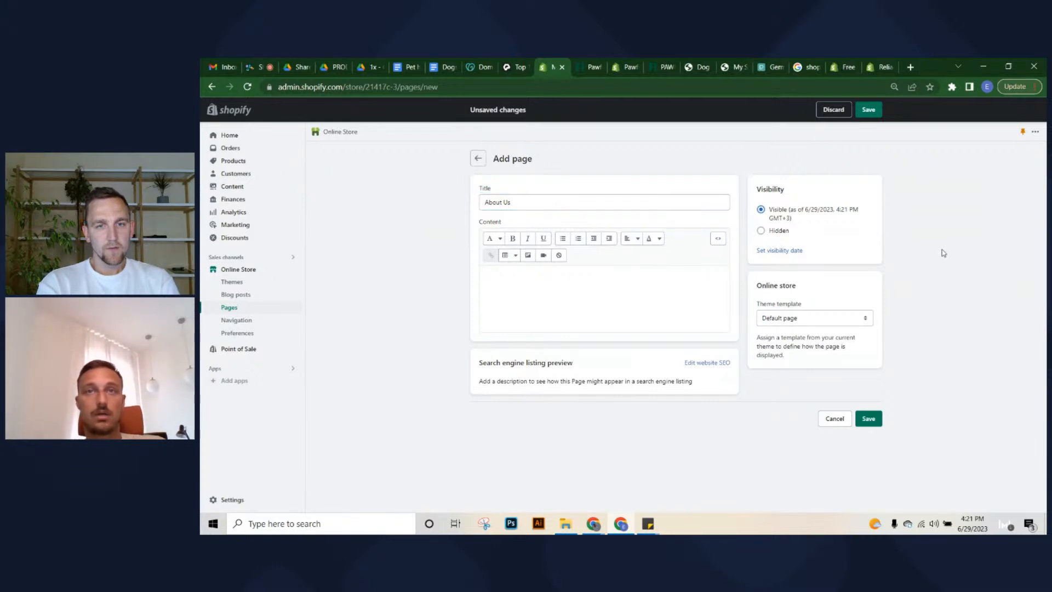
pyautogui.click(772, 326)
pyautogui.click(773, 327)
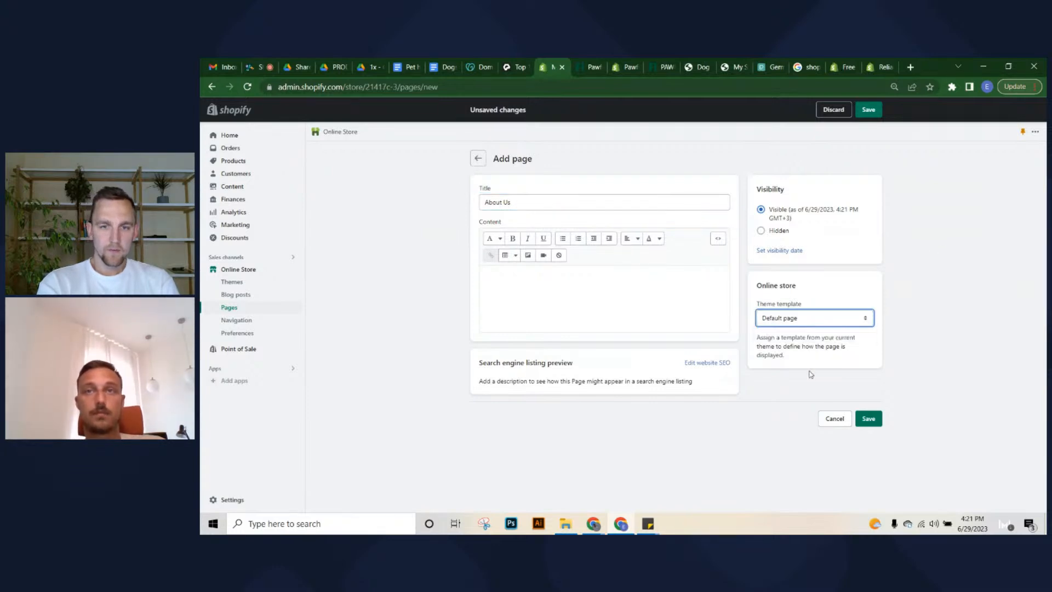
pyautogui.click(869, 418)
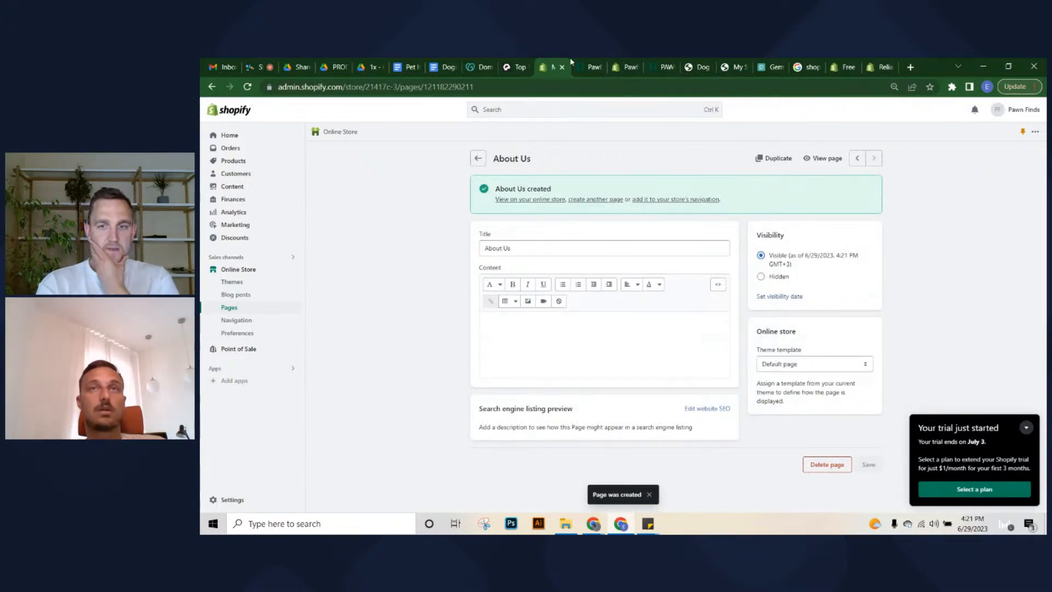
# In the theme editor, create a page template named 'About Us' from Default page
pyautogui.click(623, 66)
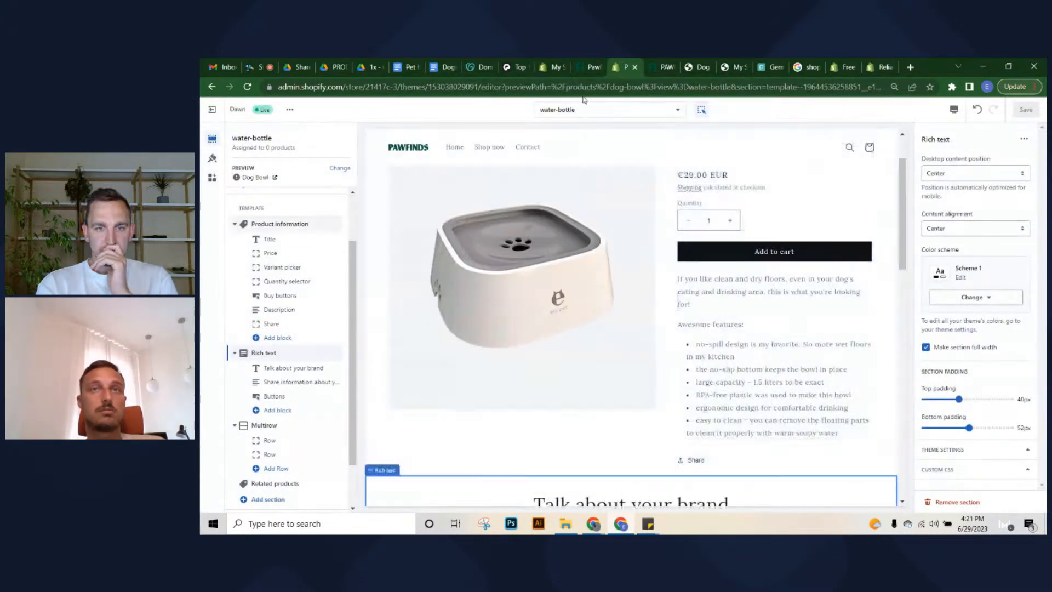
pyautogui.click(586, 112)
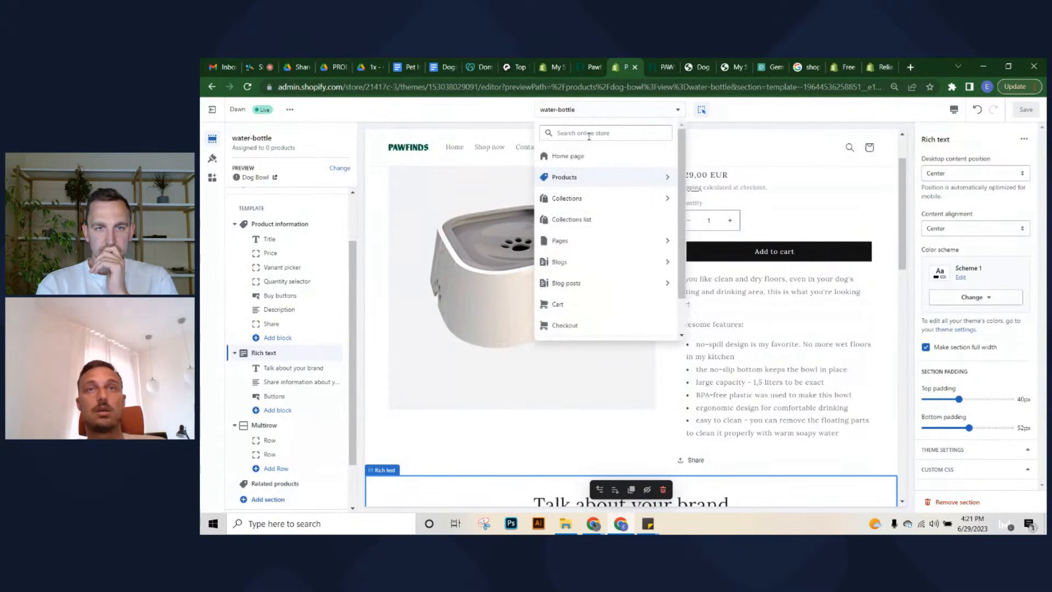
pyautogui.click(599, 242)
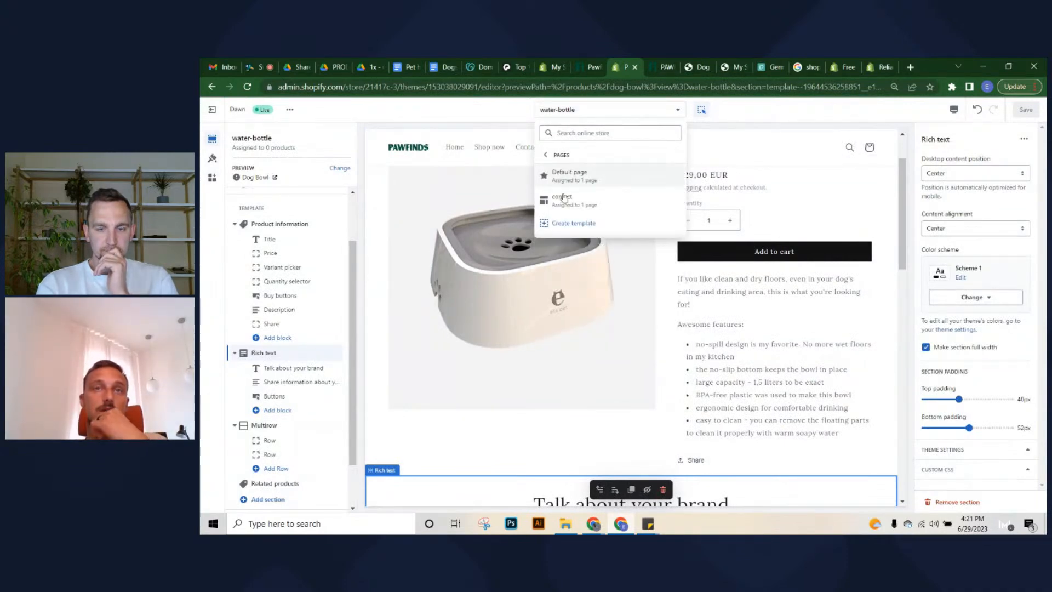
pyautogui.click(572, 225)
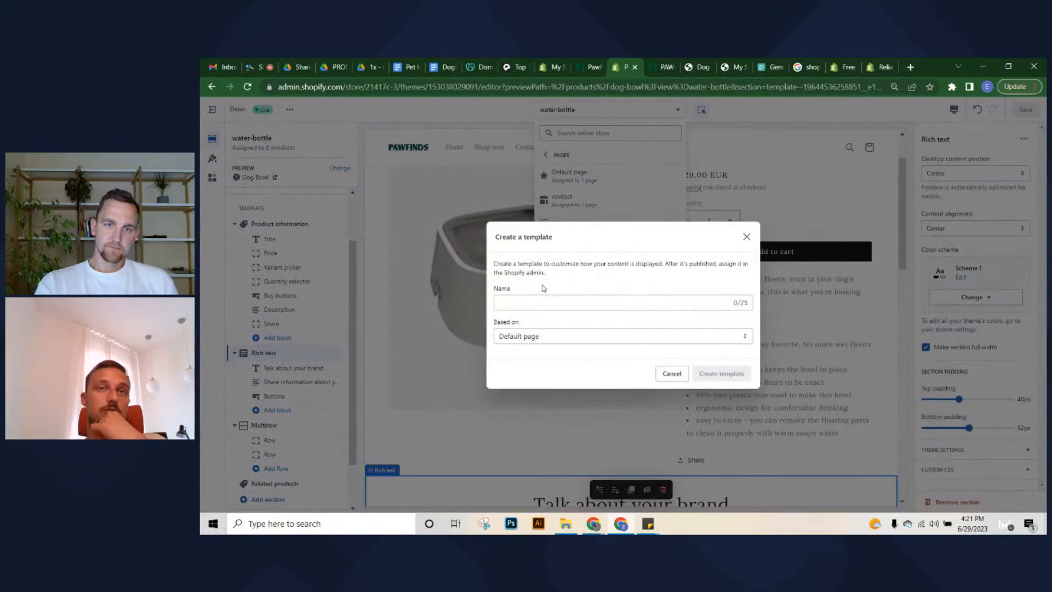
pyautogui.click(537, 302)
pyautogui.write('Abo')
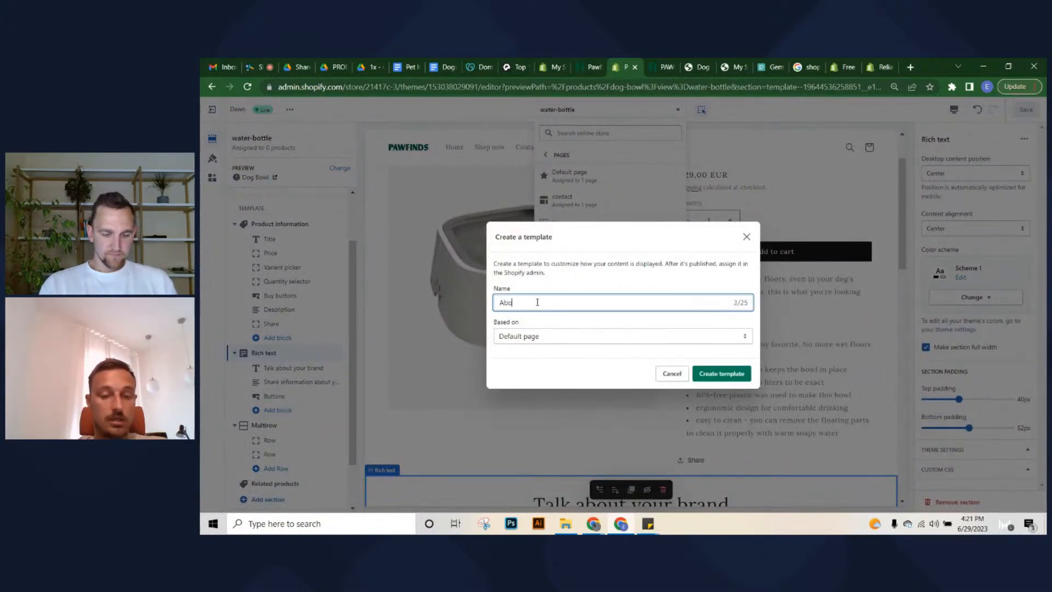
pyautogui.write('ut Us')
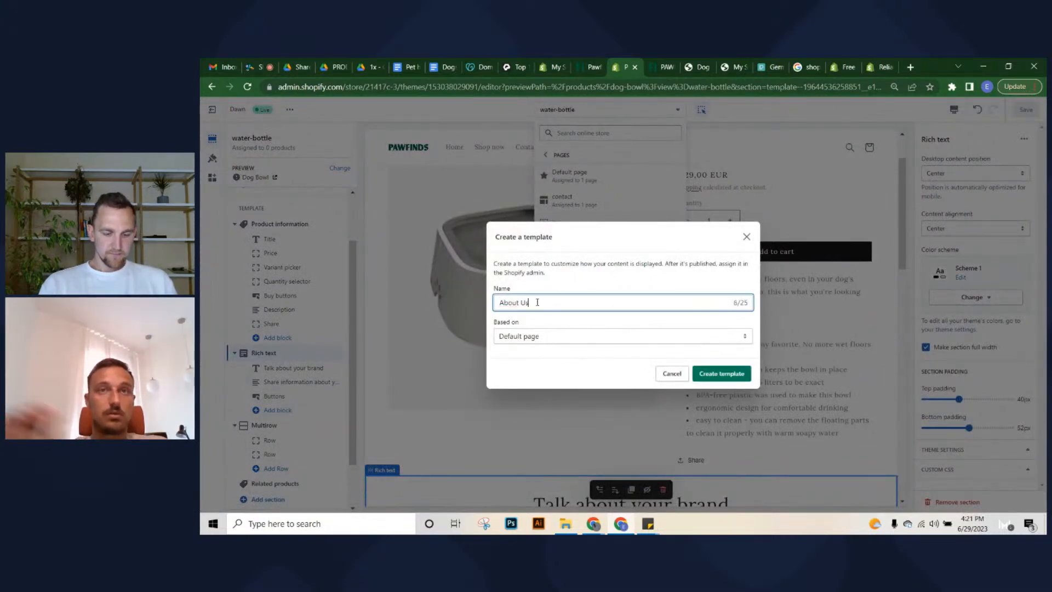
pyautogui.click(737, 373)
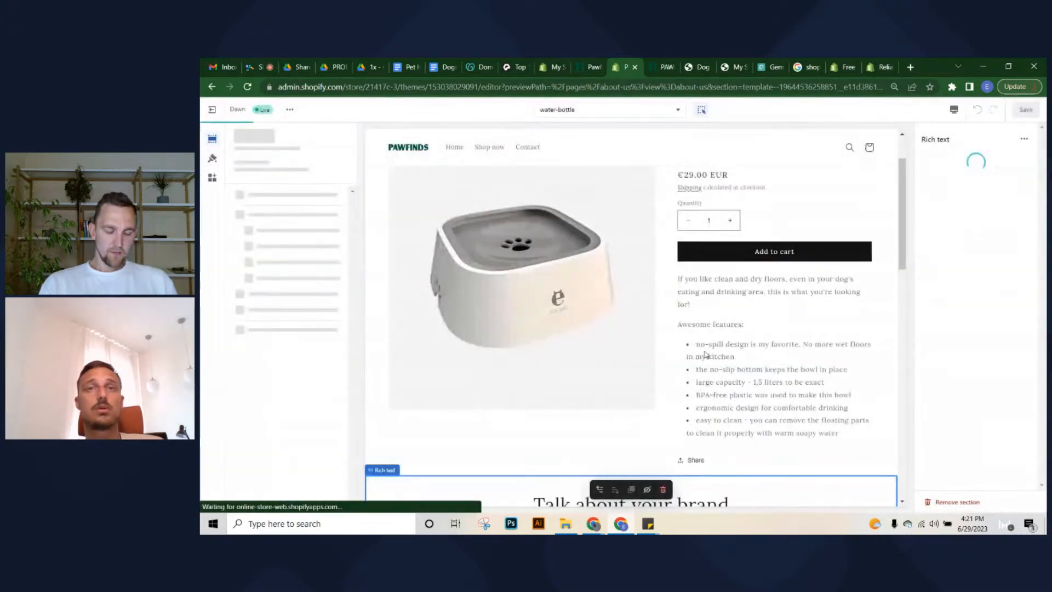
# Enter 'Some content here.' as the About Us page body and save it
pyautogui.click(553, 67)
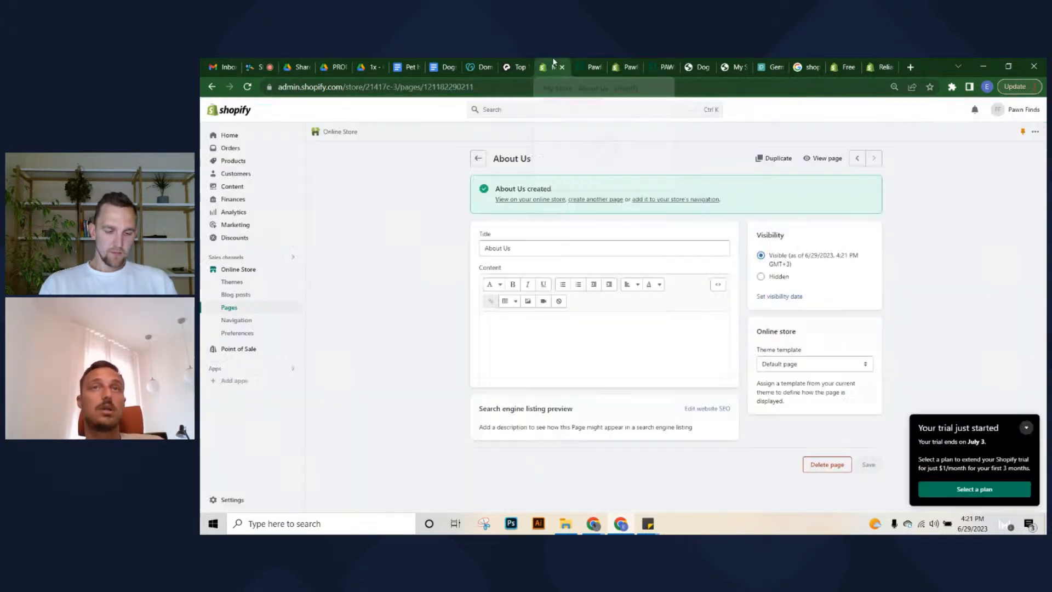
pyautogui.click(551, 366)
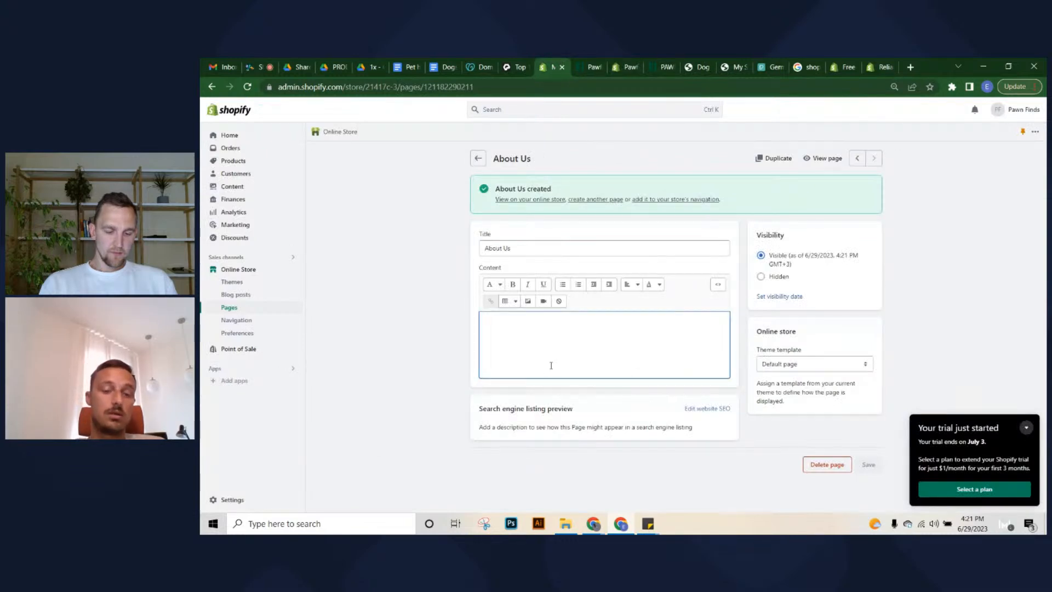
pyautogui.write('Some ')
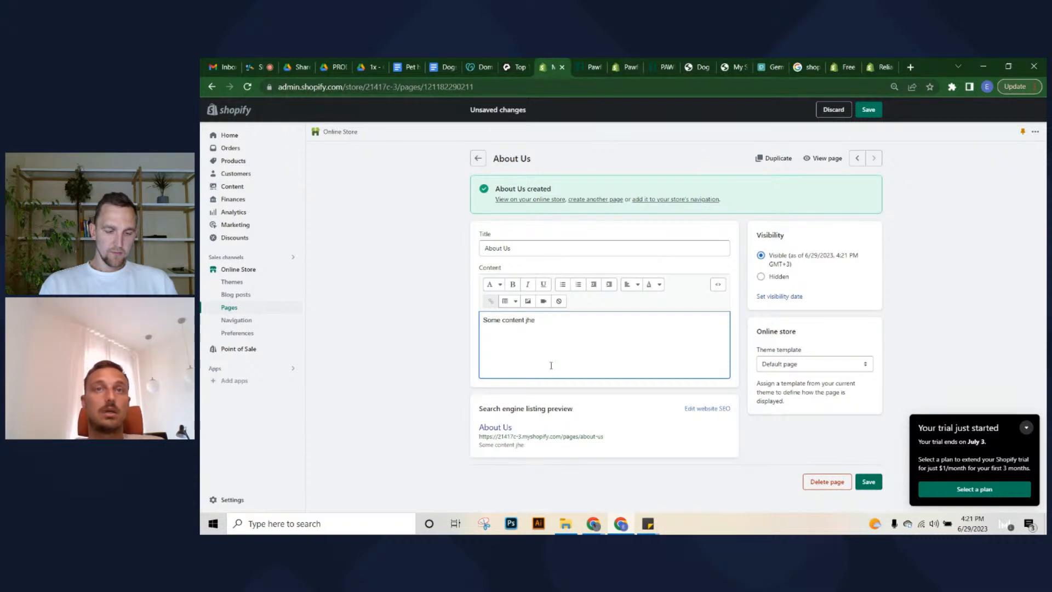
pyautogui.write('content her')
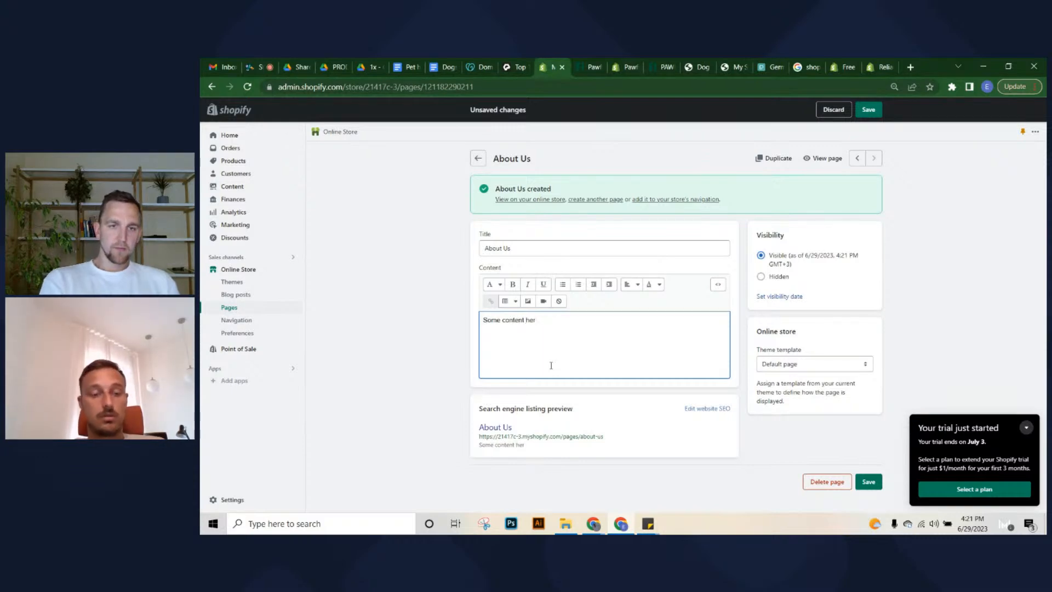
pyautogui.write('e')
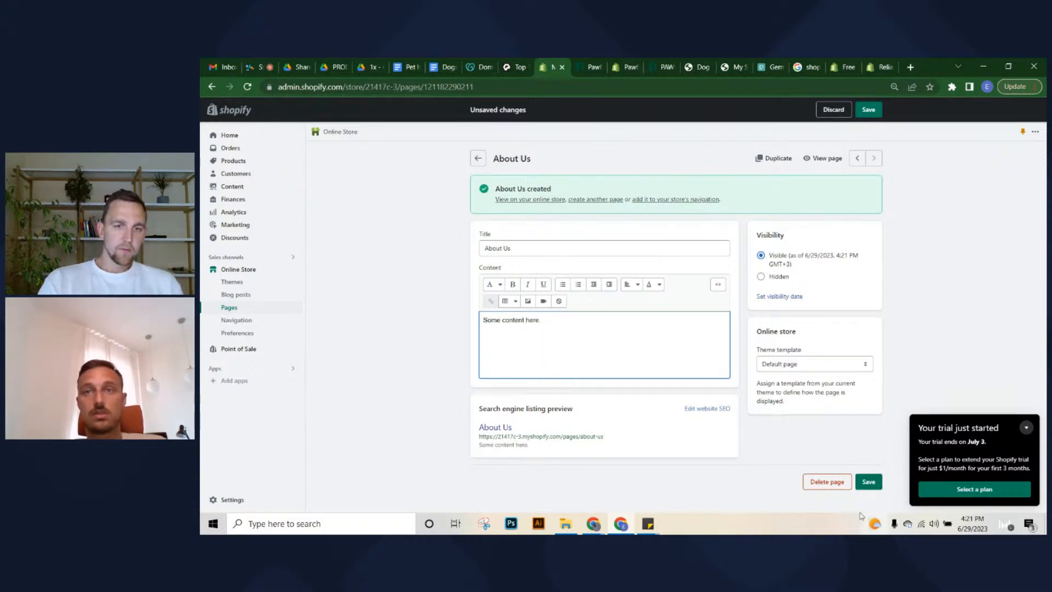
pyautogui.click(869, 482)
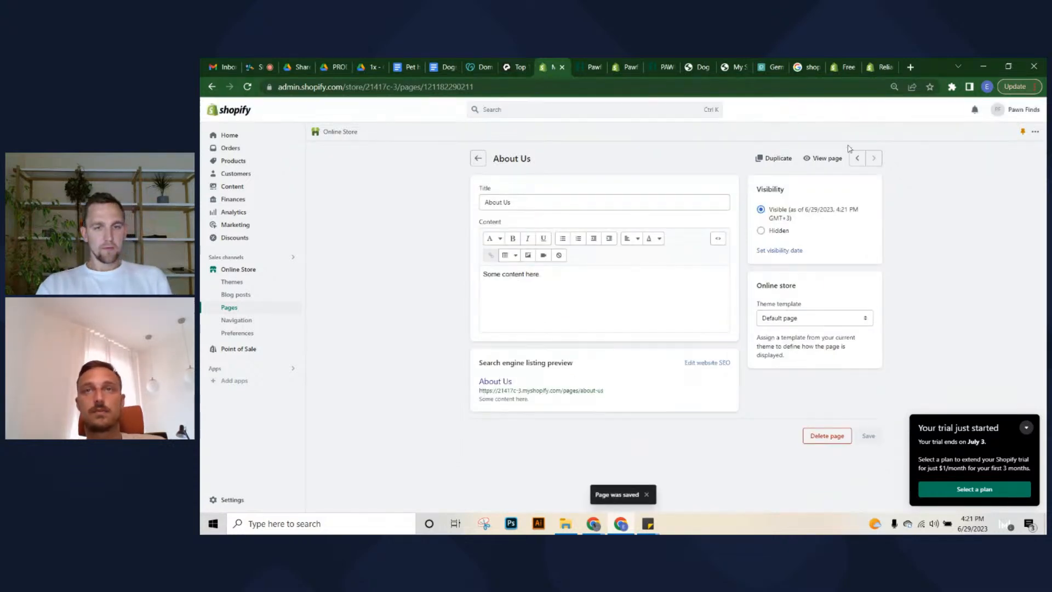
# Check the live About Us page showing the new text, then open the about-us template
pyautogui.click(824, 158)
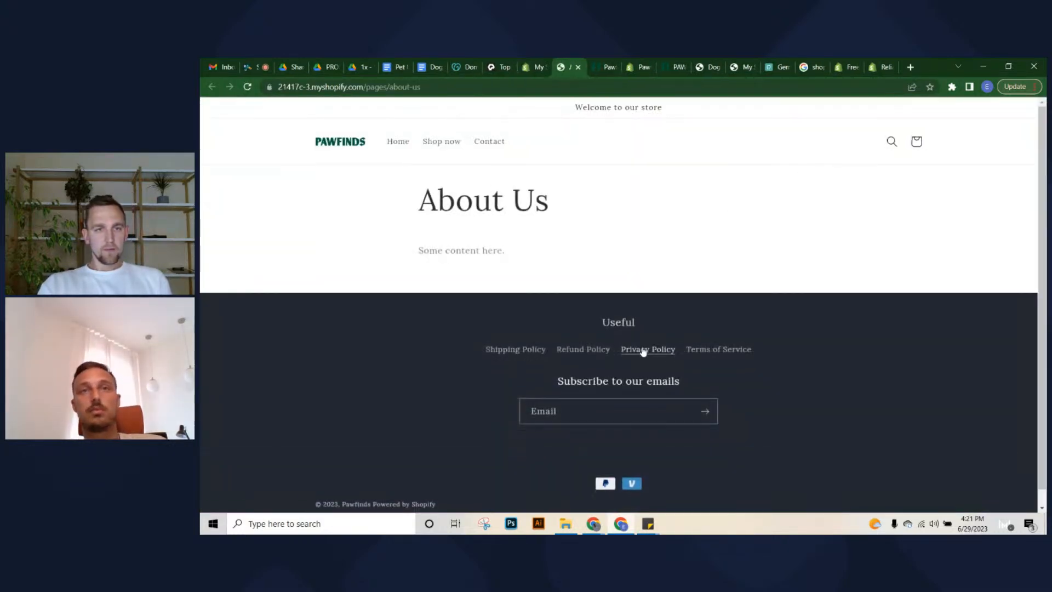
pyautogui.moveTo(401, 204); pyautogui.dragTo(555, 226)
pyautogui.click(557, 236)
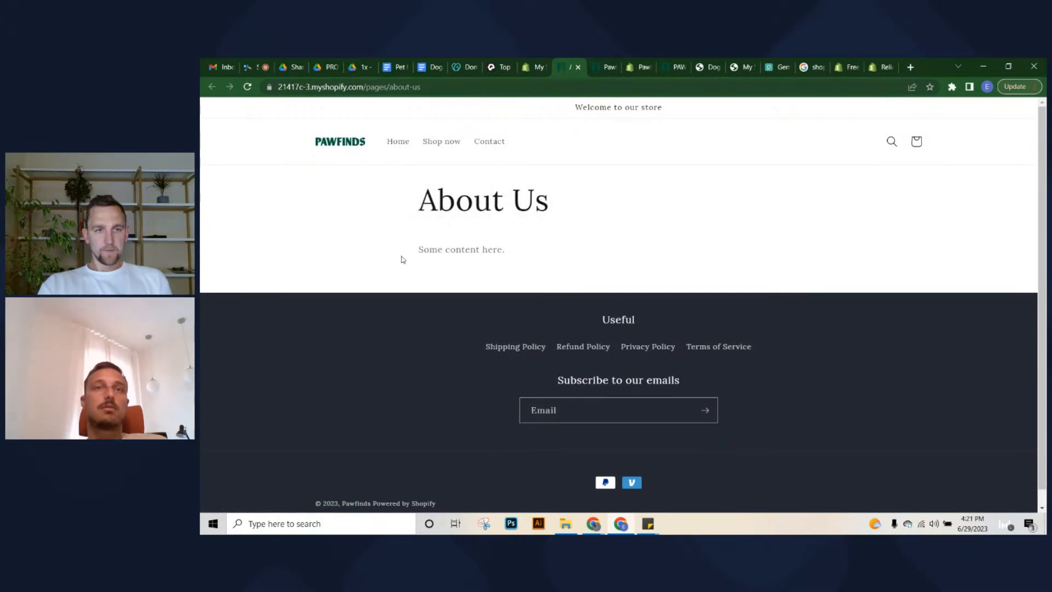
pyautogui.moveTo(403, 259); pyautogui.dragTo(599, 245)
pyautogui.click(517, 261)
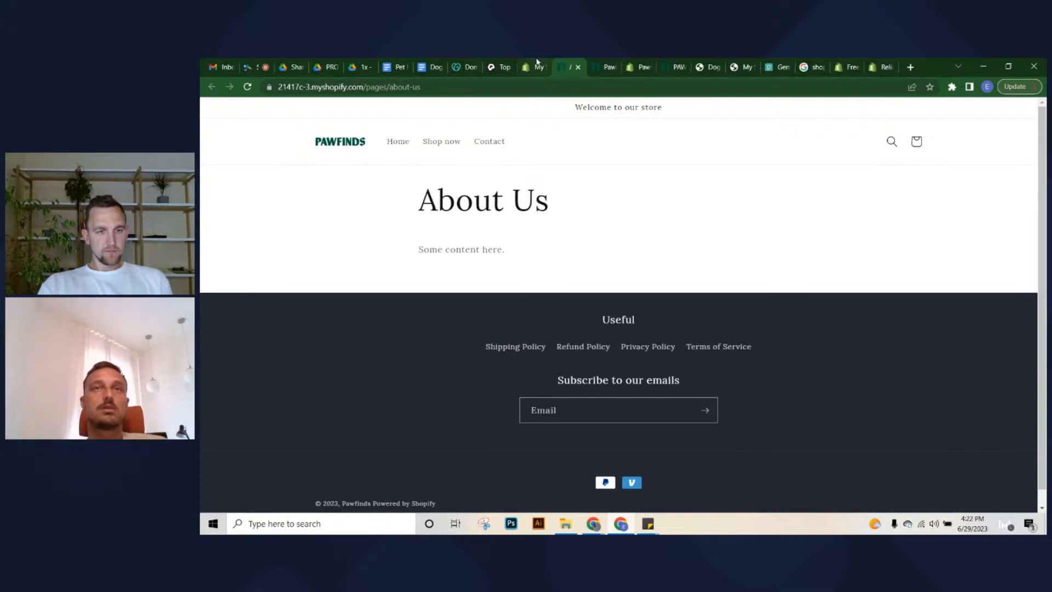
pyautogui.click(610, 68)
pyautogui.click(645, 68)
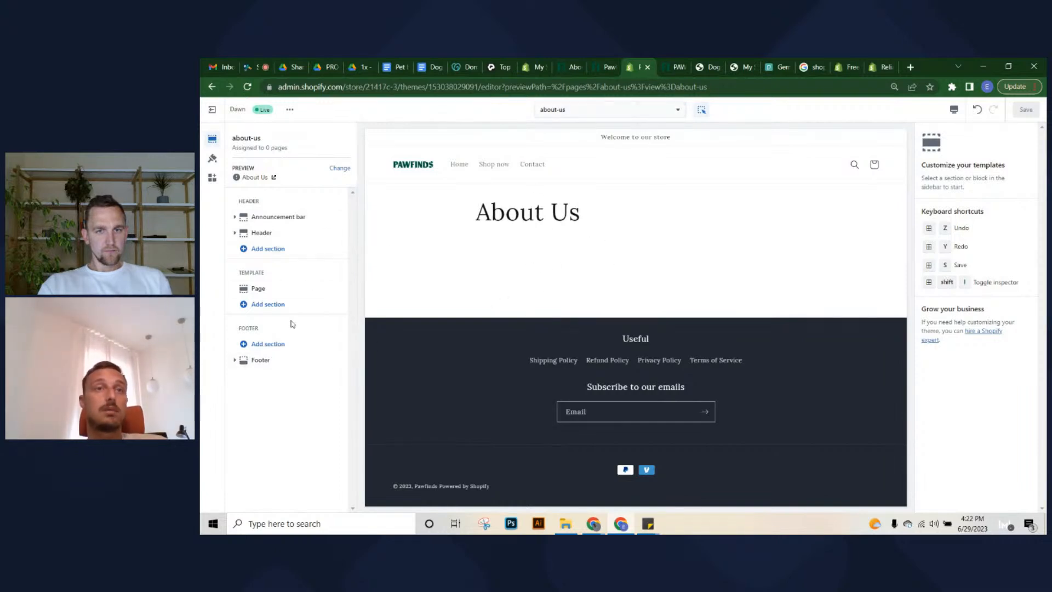
# Add Image with text, Slideshow and Collapsible content sections under the Page section
pyautogui.click(268, 305)
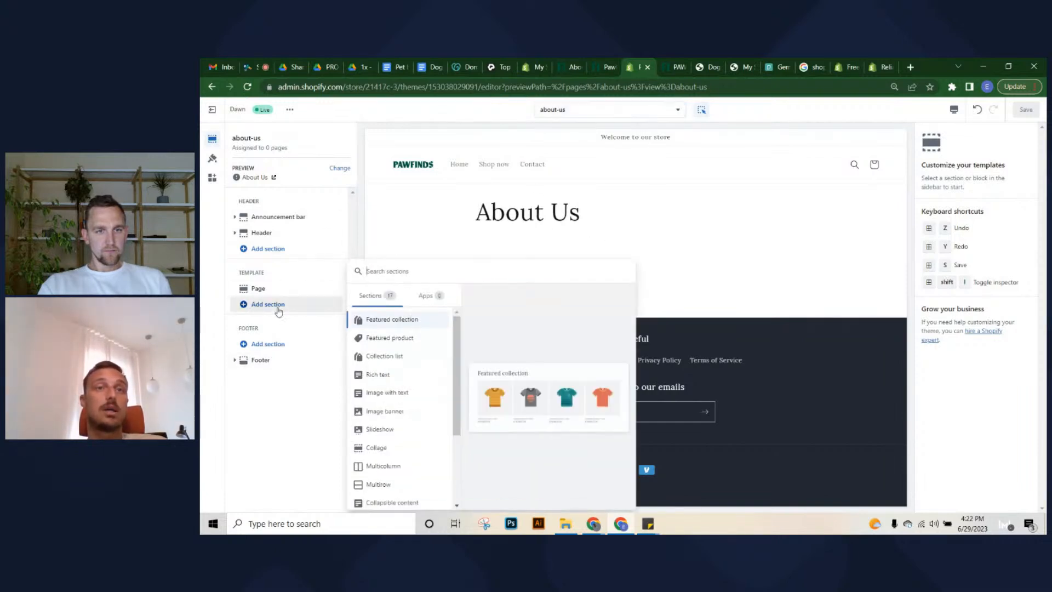
pyautogui.click(384, 393)
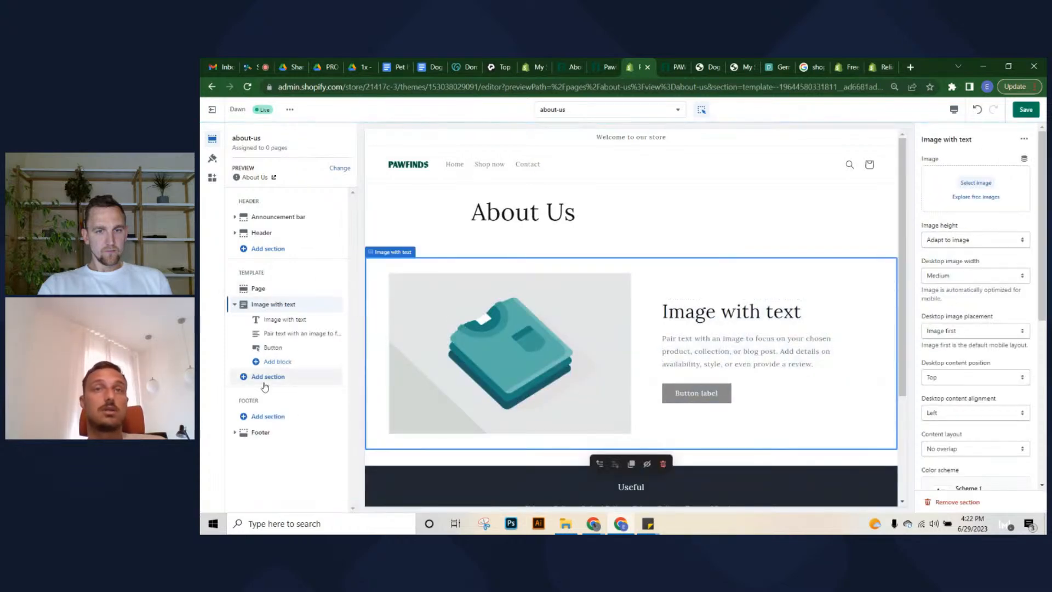
pyautogui.click(264, 380)
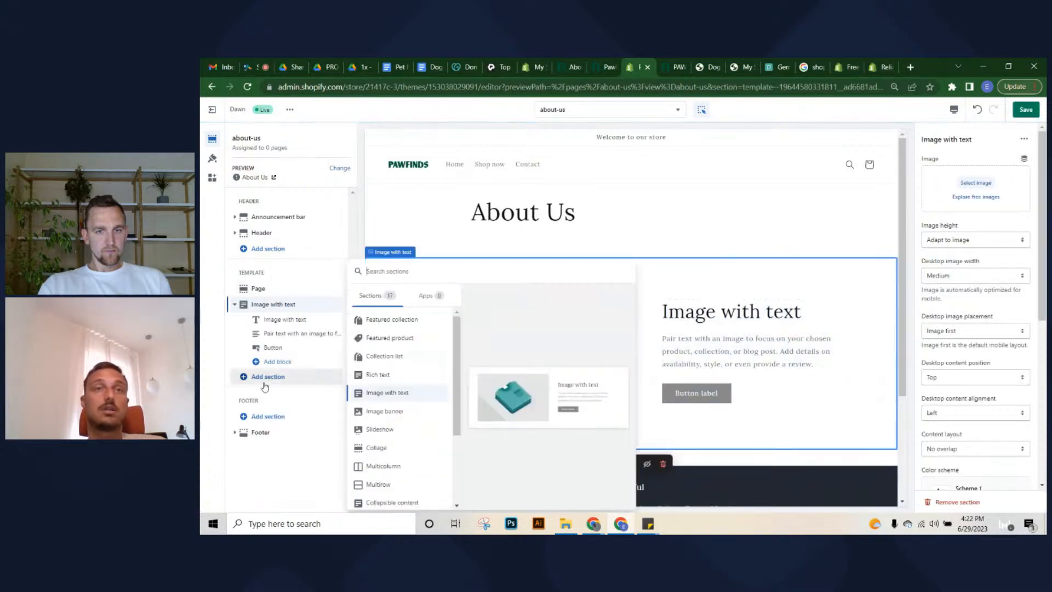
pyautogui.click(404, 433)
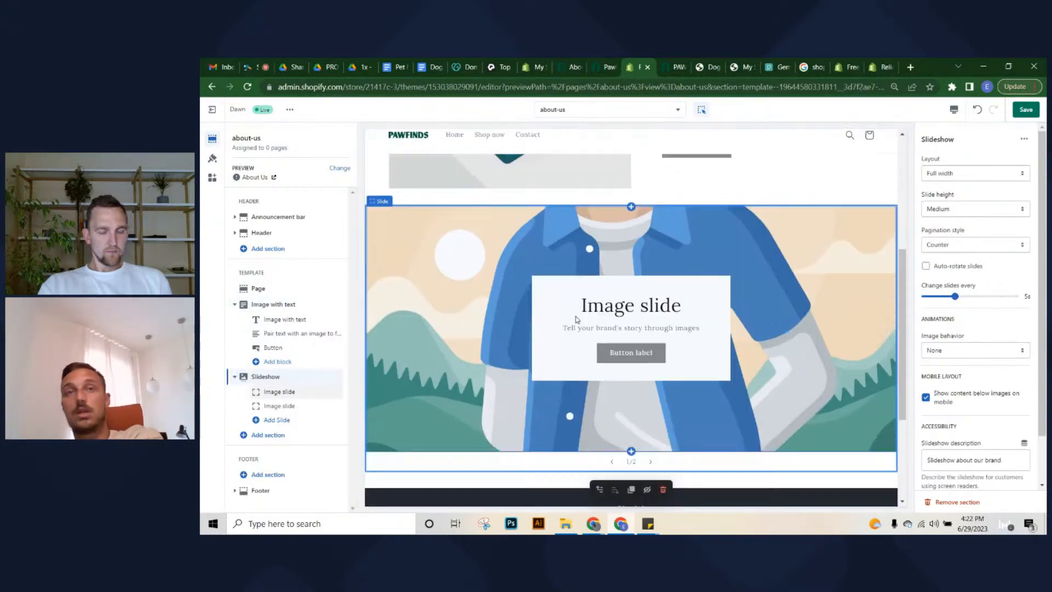
pyautogui.click(255, 435)
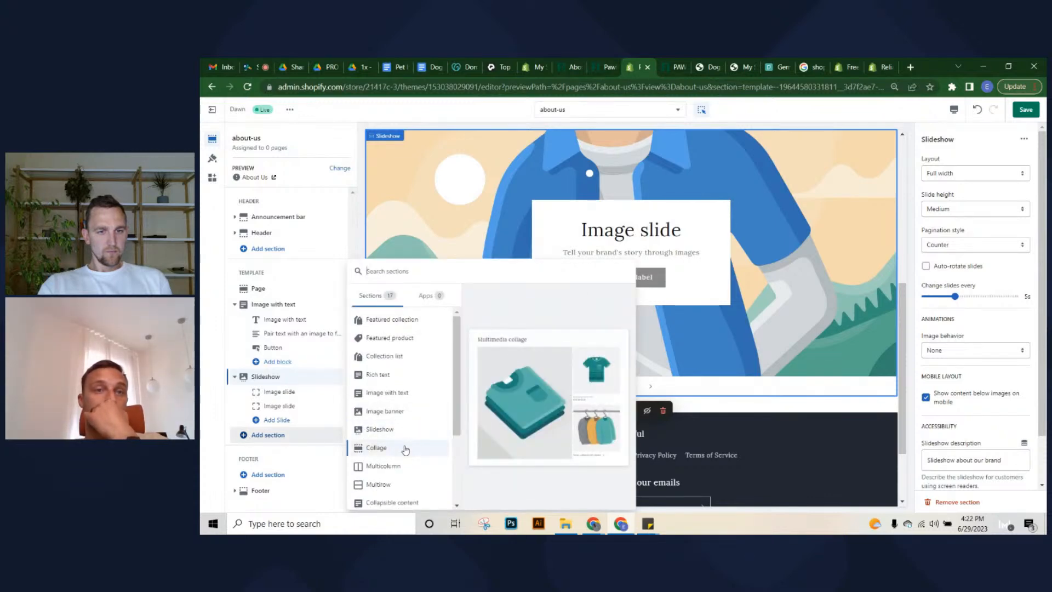
pyautogui.scroll(-1, 387, 438)
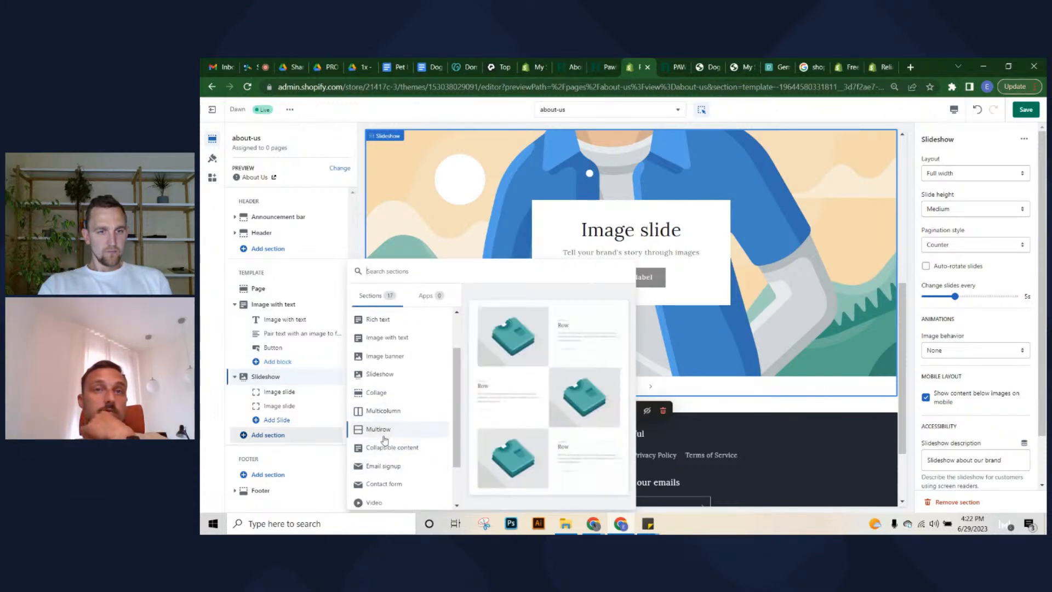
pyautogui.click(385, 453)
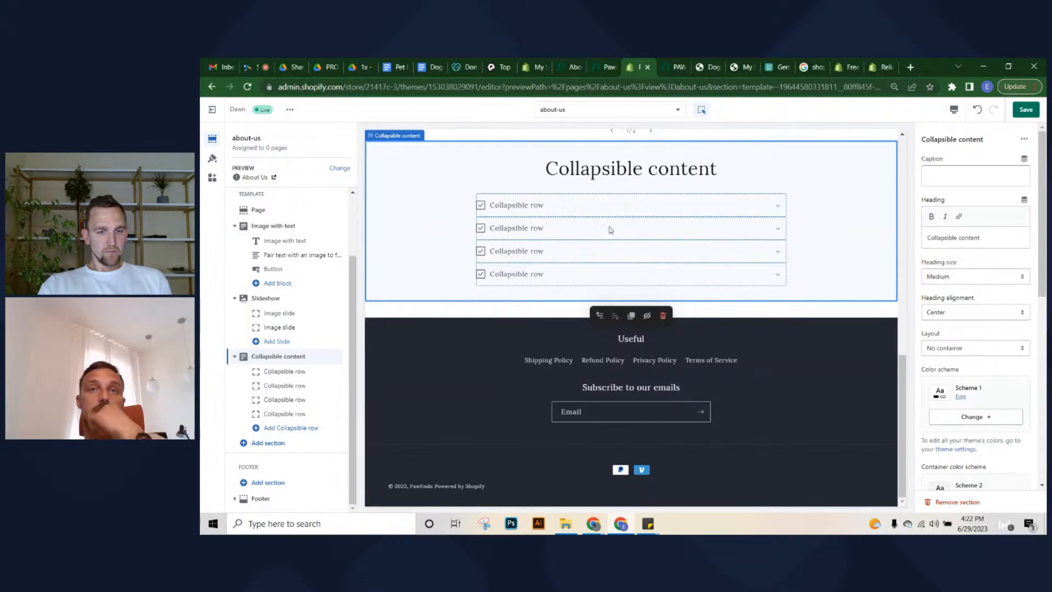
# Look over the first collapsible row's settings, then save the about-us template
pyautogui.click(611, 230)
pyautogui.click(295, 372)
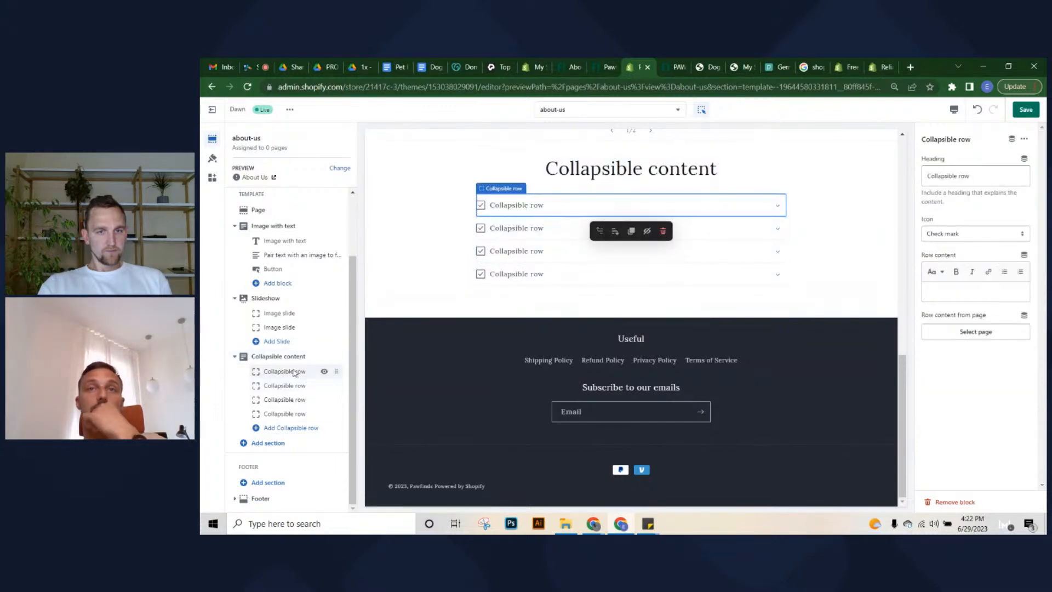
pyautogui.scroll(10, 553, 283)
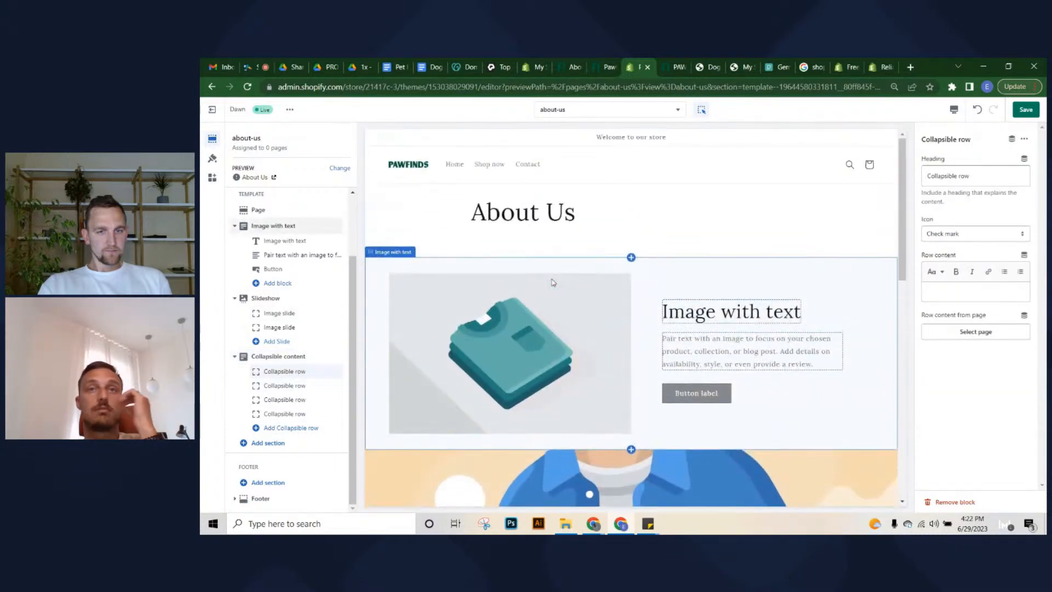
pyautogui.scroll(-2, 553, 283)
pyautogui.scroll(1, 581, 269)
pyautogui.scroll(-1, 587, 274)
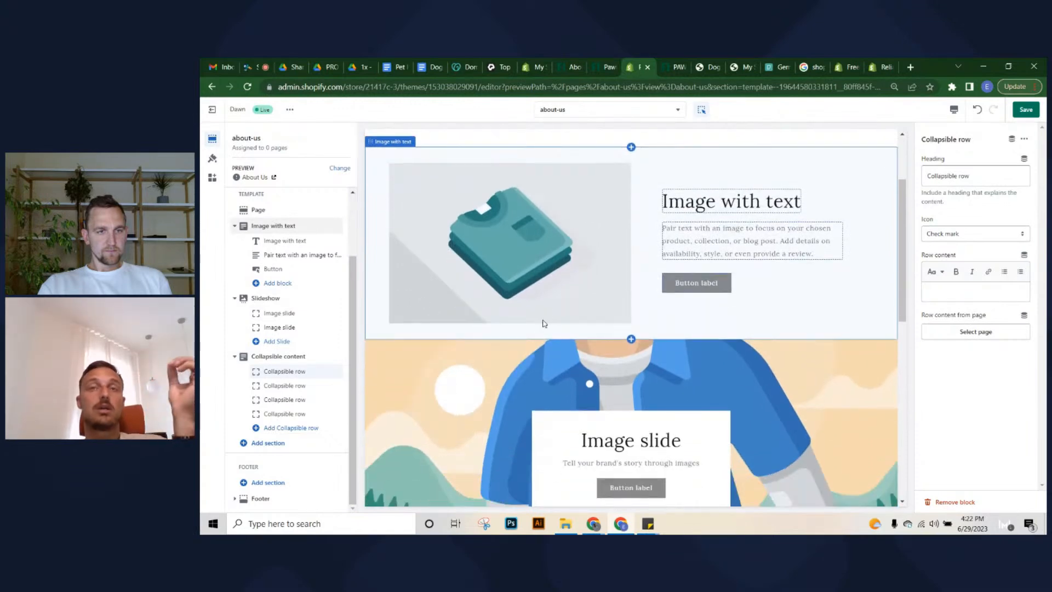
pyautogui.scroll(-1, 524, 290)
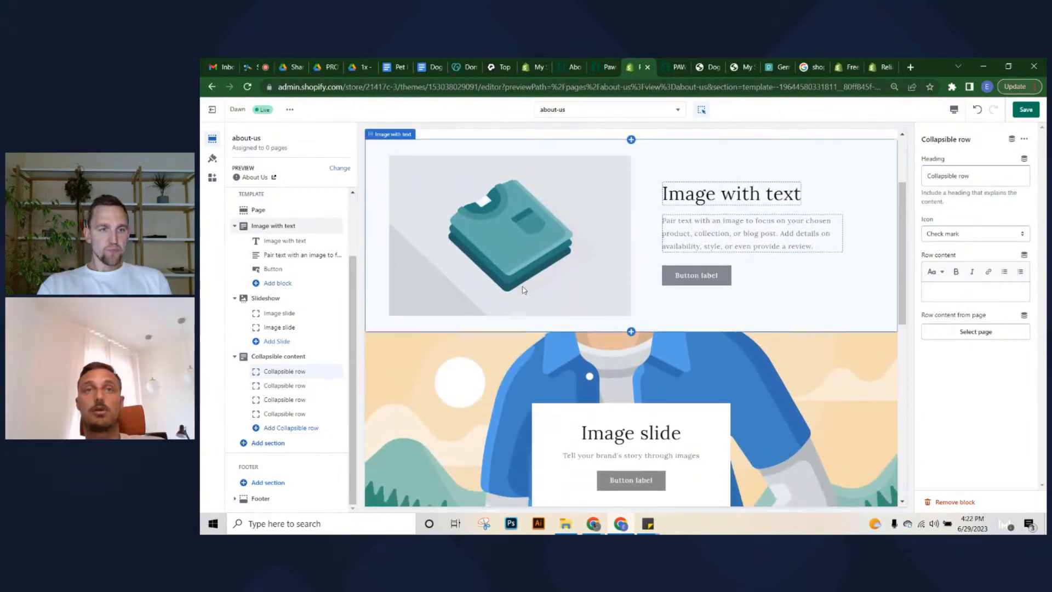
pyautogui.scroll(-4, 592, 290)
pyautogui.scroll(-3, 666, 312)
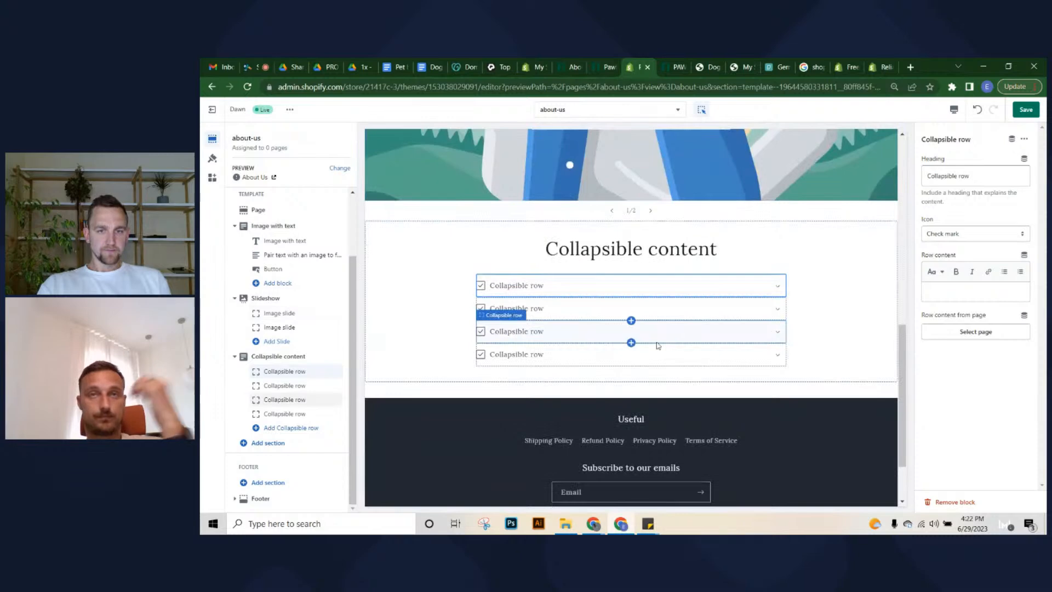
pyautogui.scroll(4, 659, 344)
pyautogui.click(1031, 110)
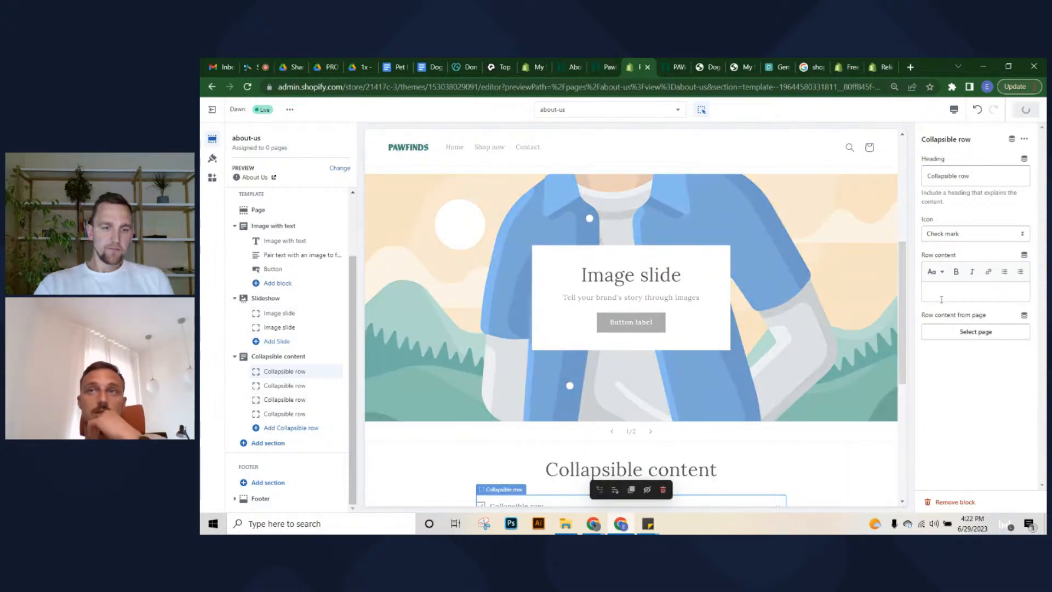
# Reload the About Us page, choose the about-us theme template, and save the page
pyautogui.click(534, 67)
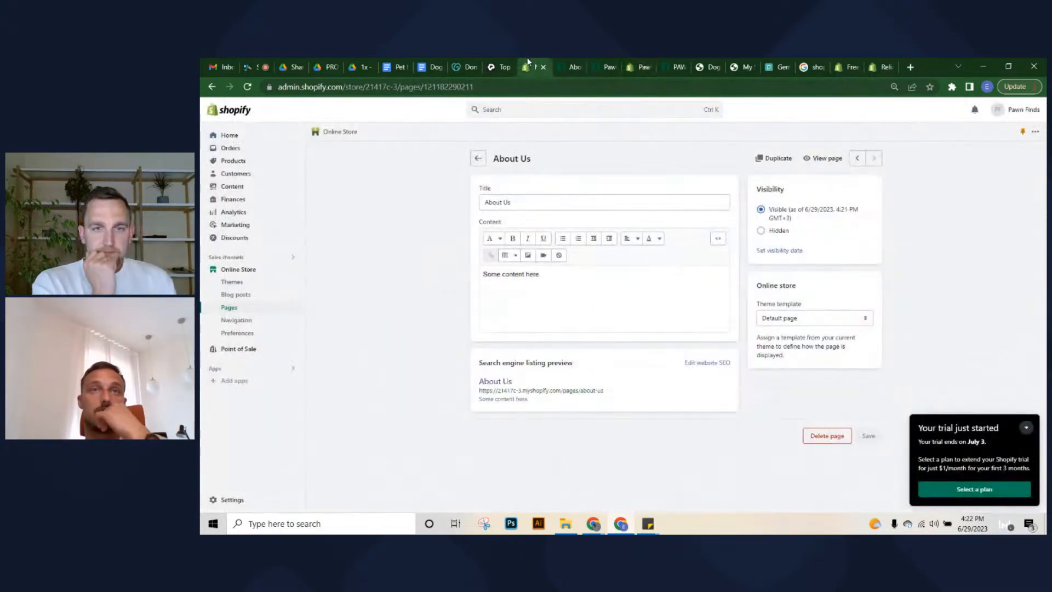
pyautogui.click(247, 87)
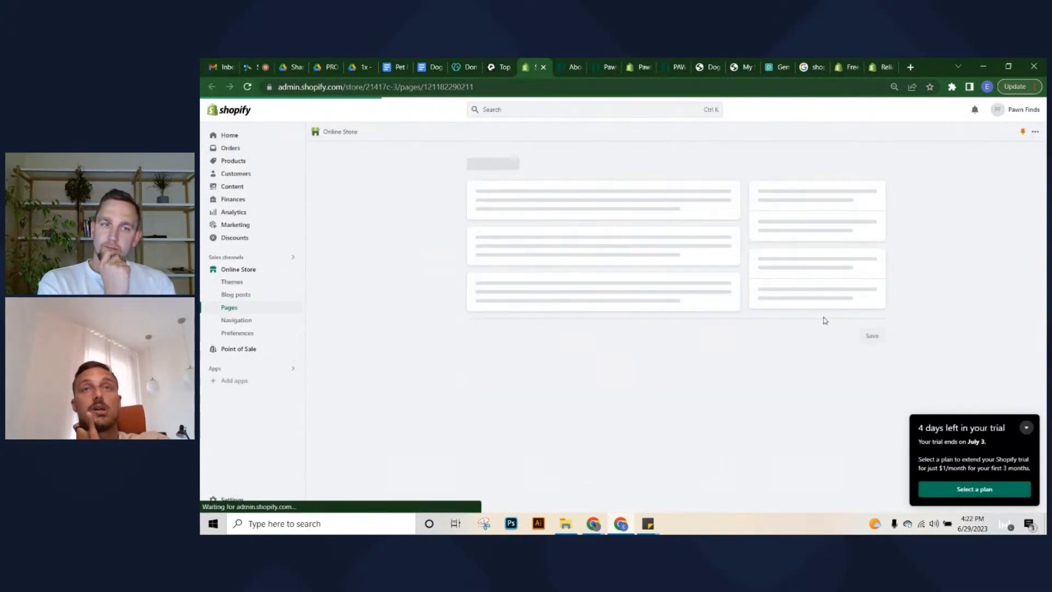
pyautogui.click(863, 318)
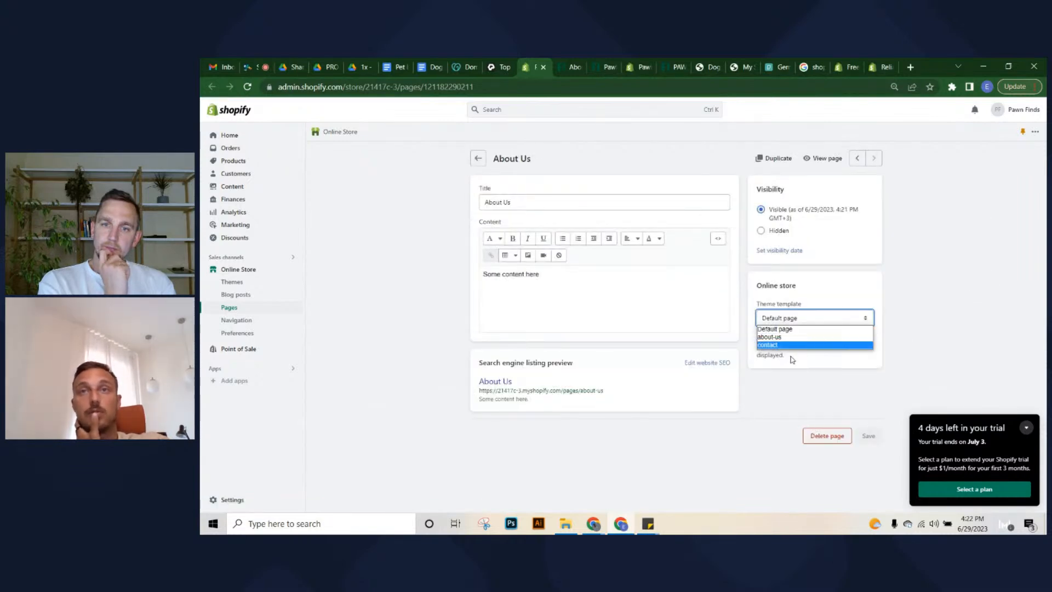
pyautogui.click(785, 338)
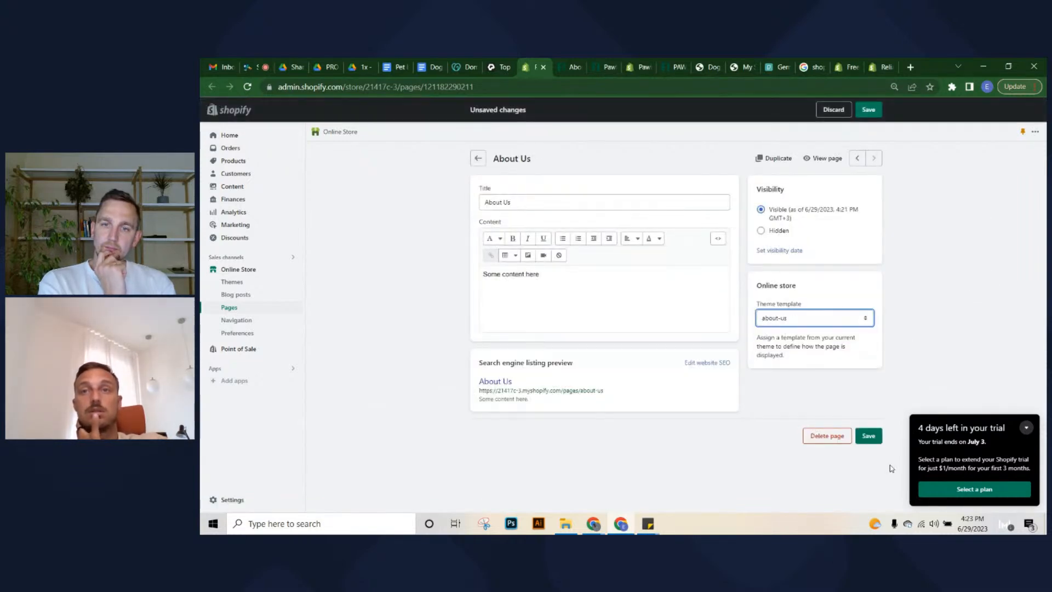
pyautogui.click(870, 435)
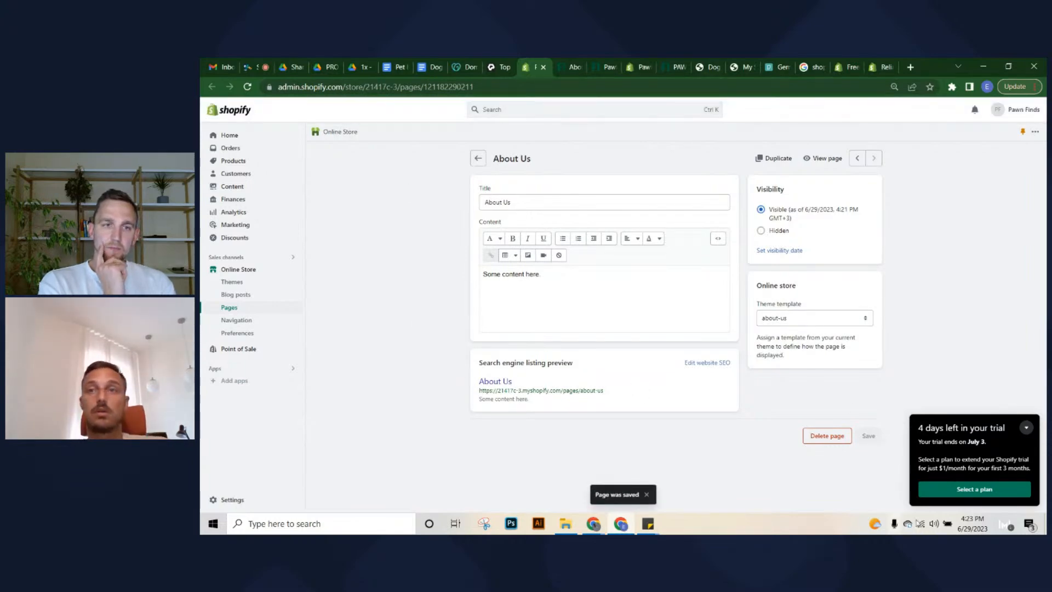
# Open the Main menu in the store's Navigation settings
pyautogui.click(232, 322)
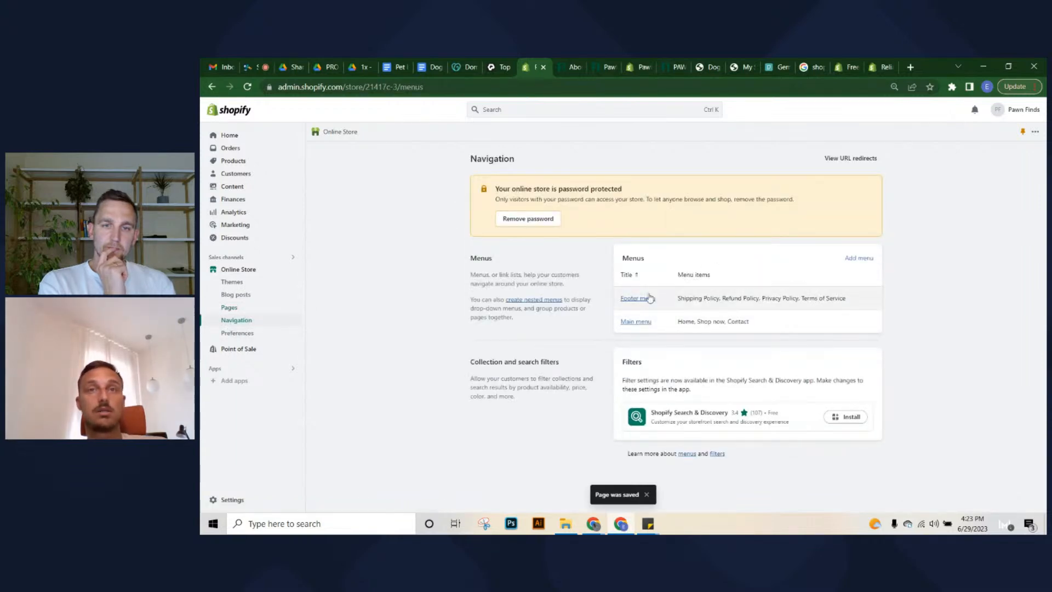
pyautogui.click(647, 299)
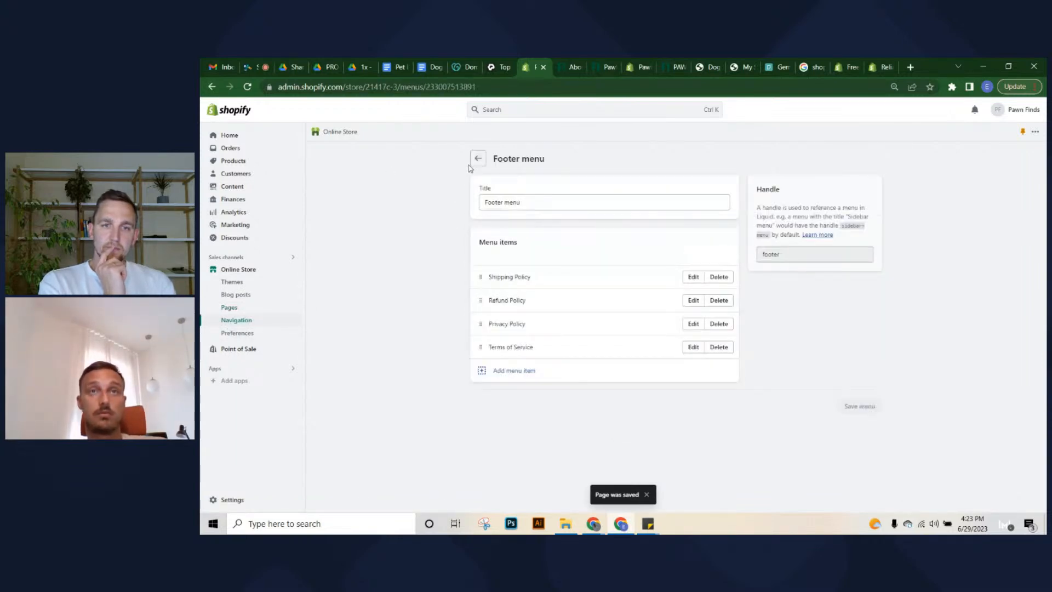
pyautogui.click(477, 159)
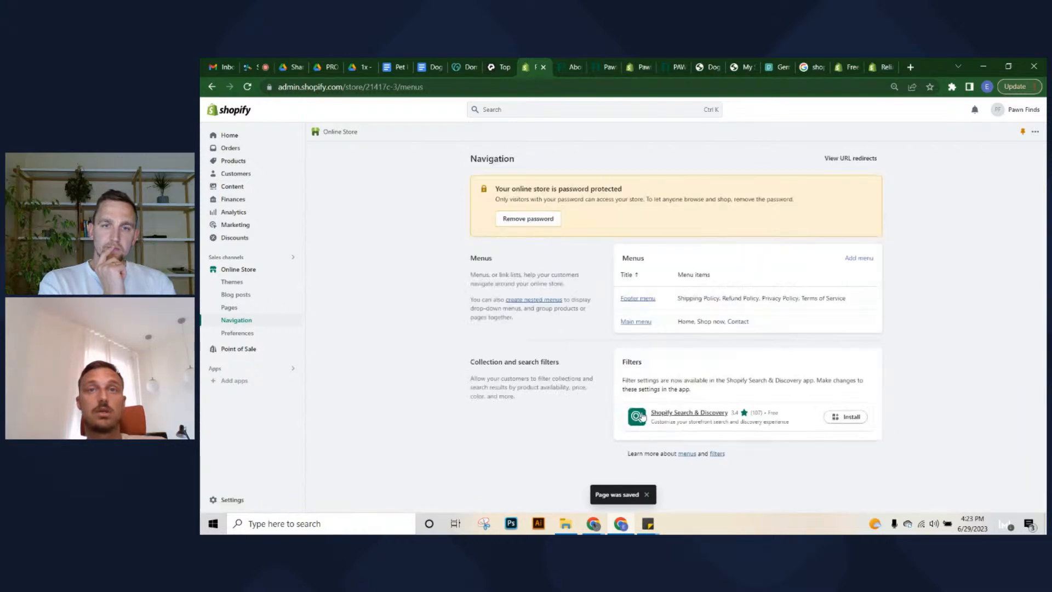
pyautogui.click(637, 323)
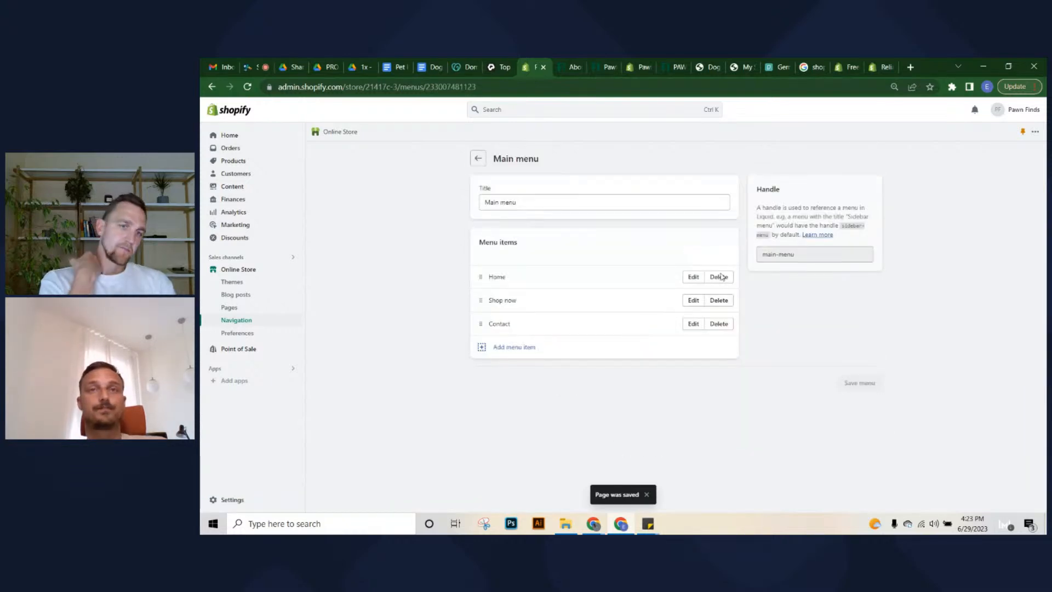
# Add an About Us item linked to Pages > About Us, place it above Contact, and save
pyautogui.click(514, 347)
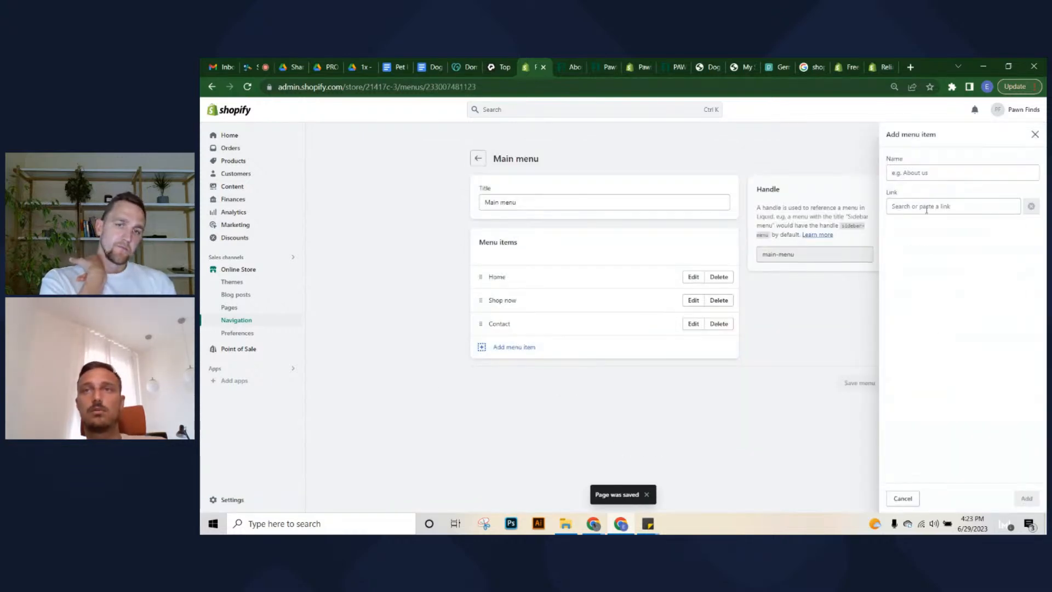
pyautogui.click(926, 207)
pyautogui.click(925, 297)
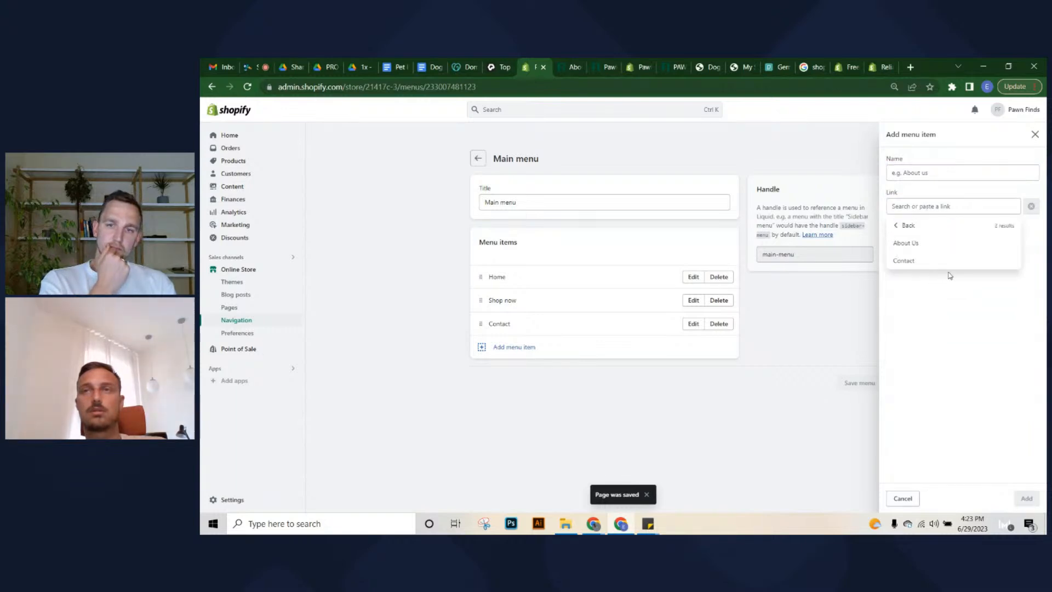
pyautogui.click(944, 246)
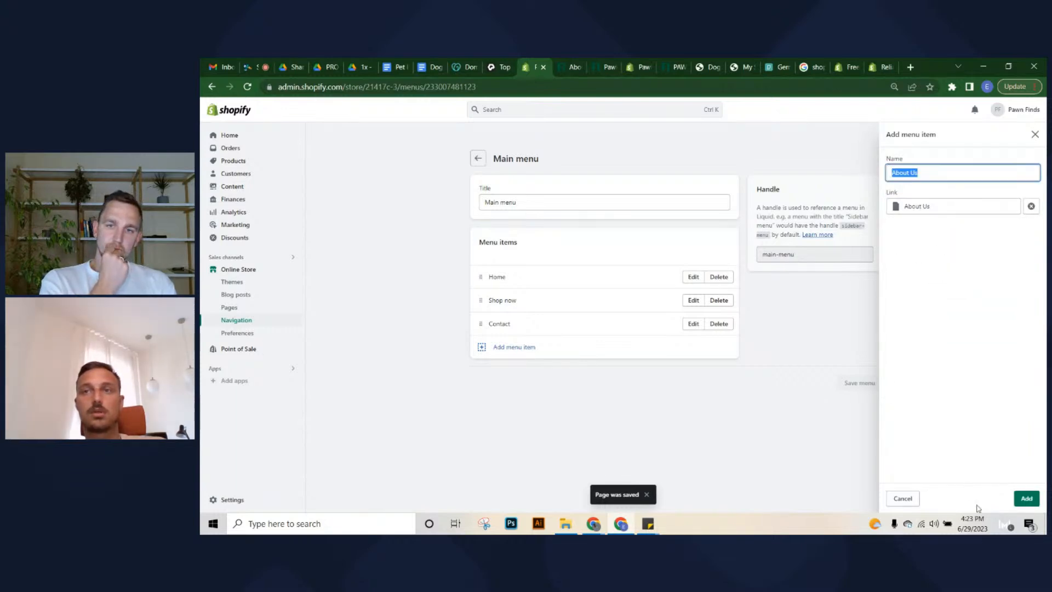
pyautogui.click(1026, 498)
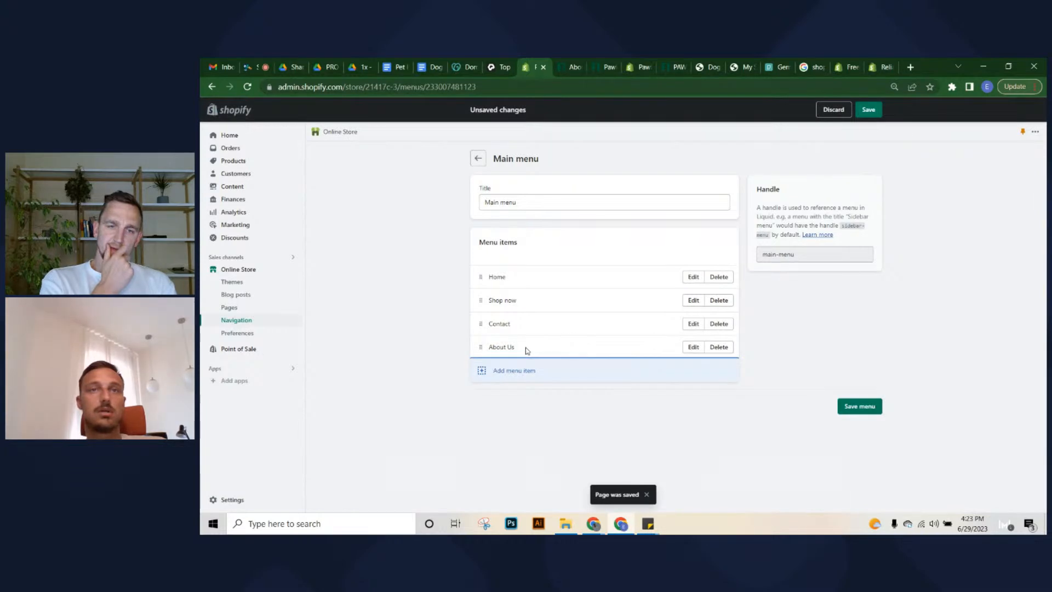
pyautogui.moveTo(486, 347); pyautogui.dragTo(485, 322)
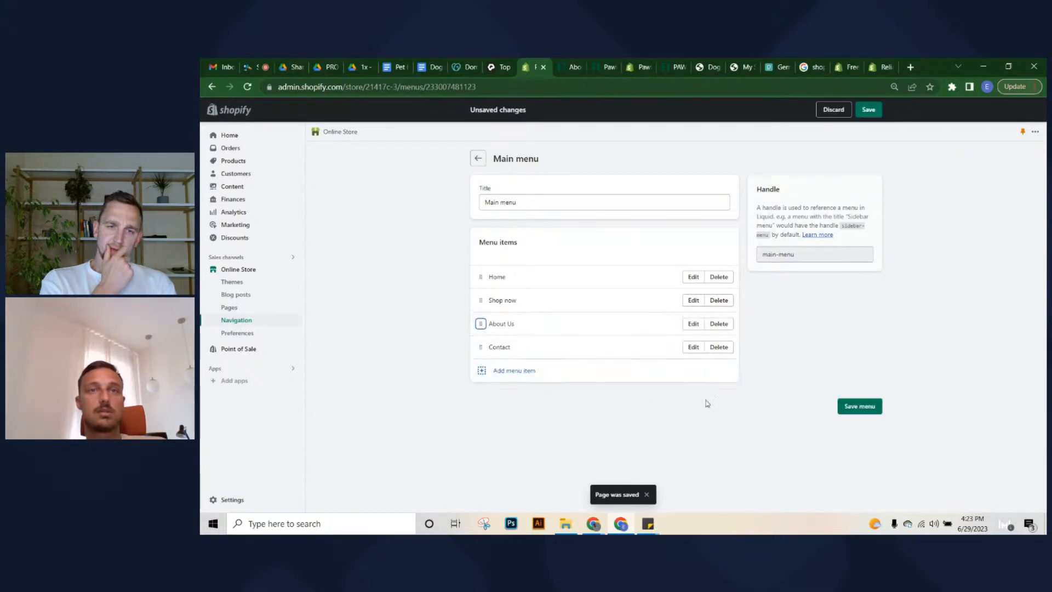
pyautogui.click(860, 405)
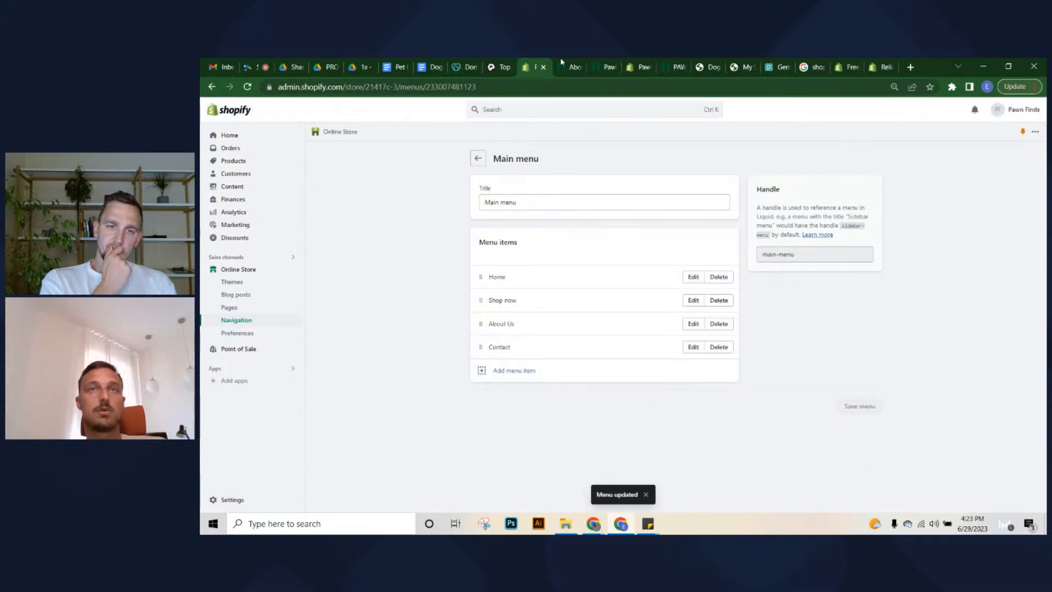
pyautogui.click(570, 61)
# Browse the live About Us page and its slideshow, then return to the admin Main menu
pyautogui.click(355, 143)
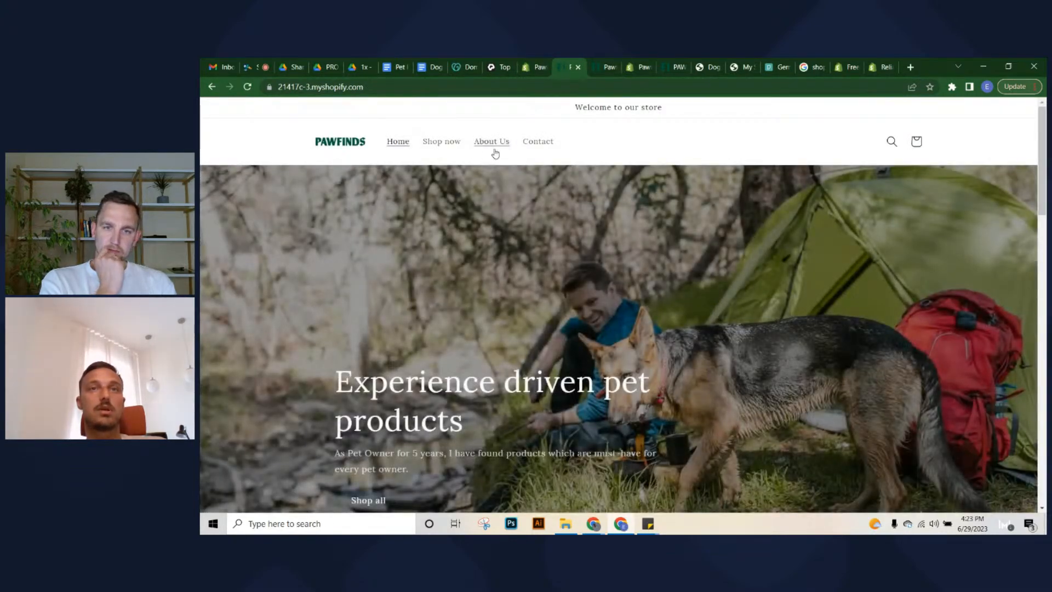
pyautogui.click(500, 160)
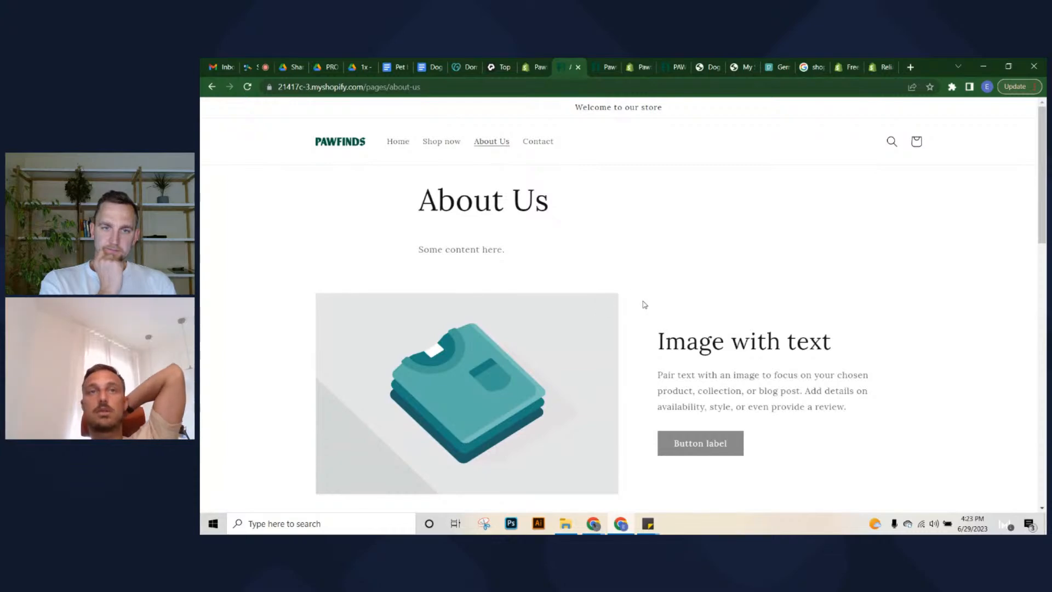
pyautogui.scroll(-1, 425, 242)
pyautogui.scroll(-10, 425, 241)
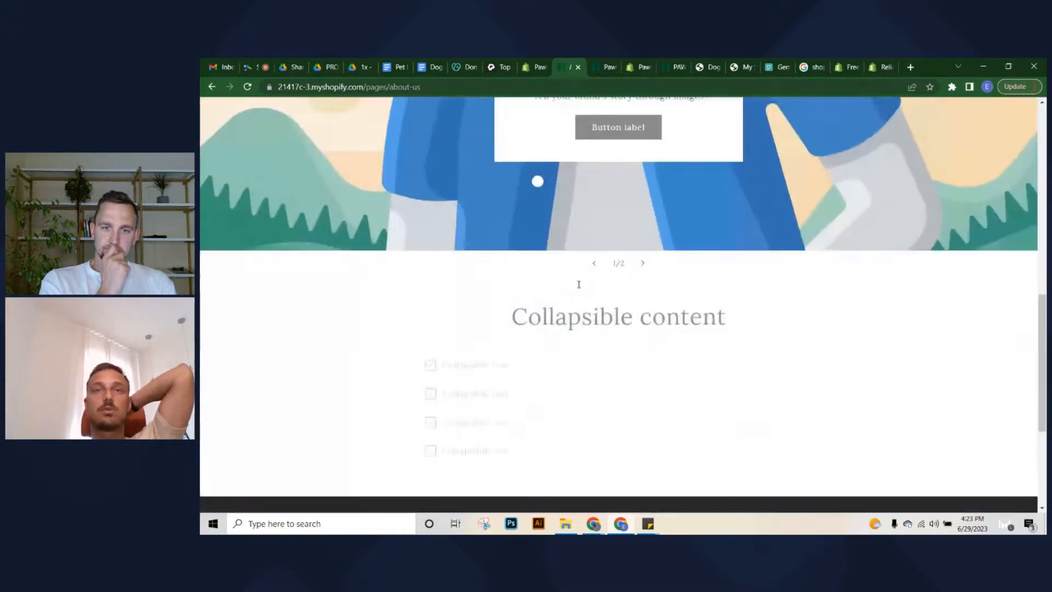
pyautogui.click(643, 230)
pyautogui.scroll(10, 644, 233)
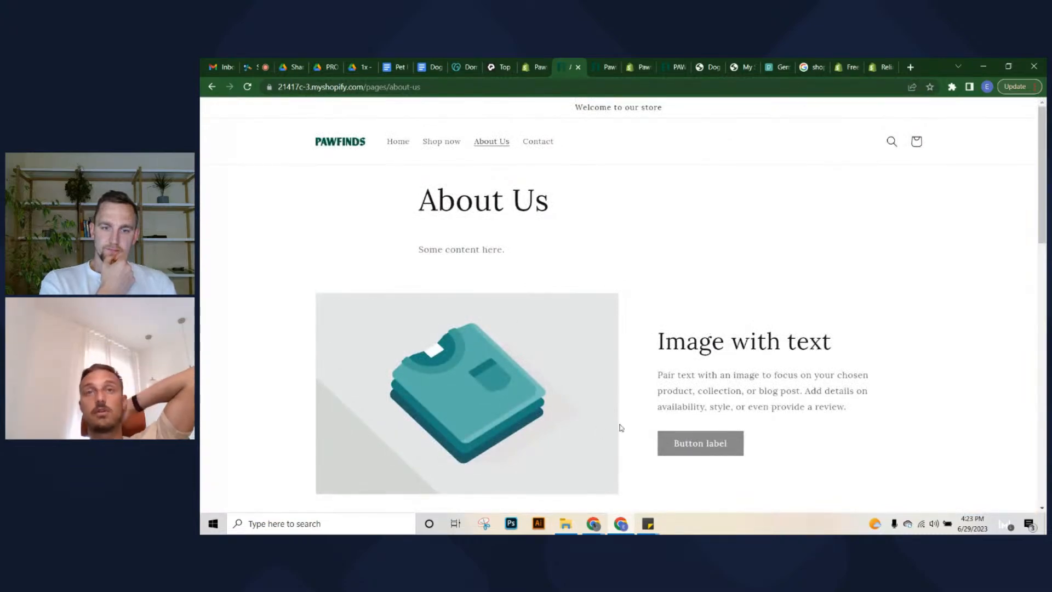
pyautogui.moveTo(647, 359); pyautogui.dragTo(877, 392)
pyautogui.click(877, 398)
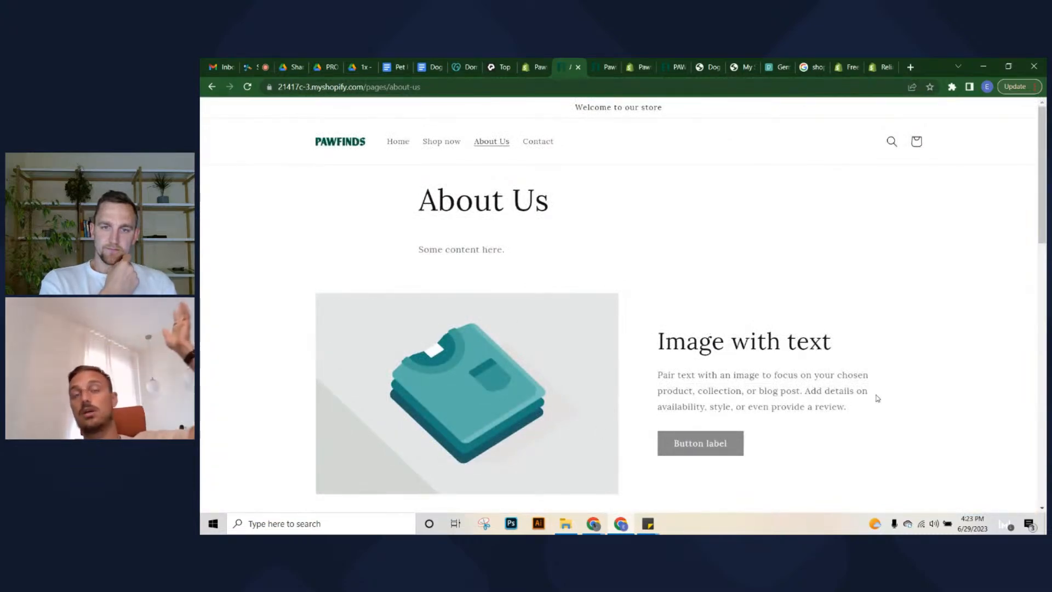
pyautogui.scroll(-6, 713, 296)
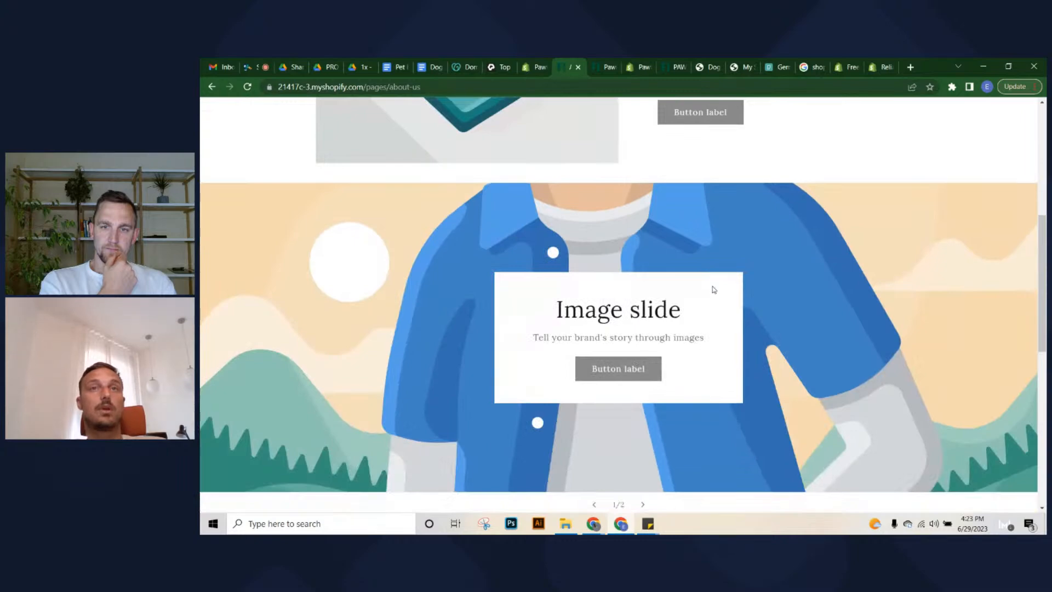
pyautogui.scroll(6, 716, 285)
pyautogui.click(530, 65)
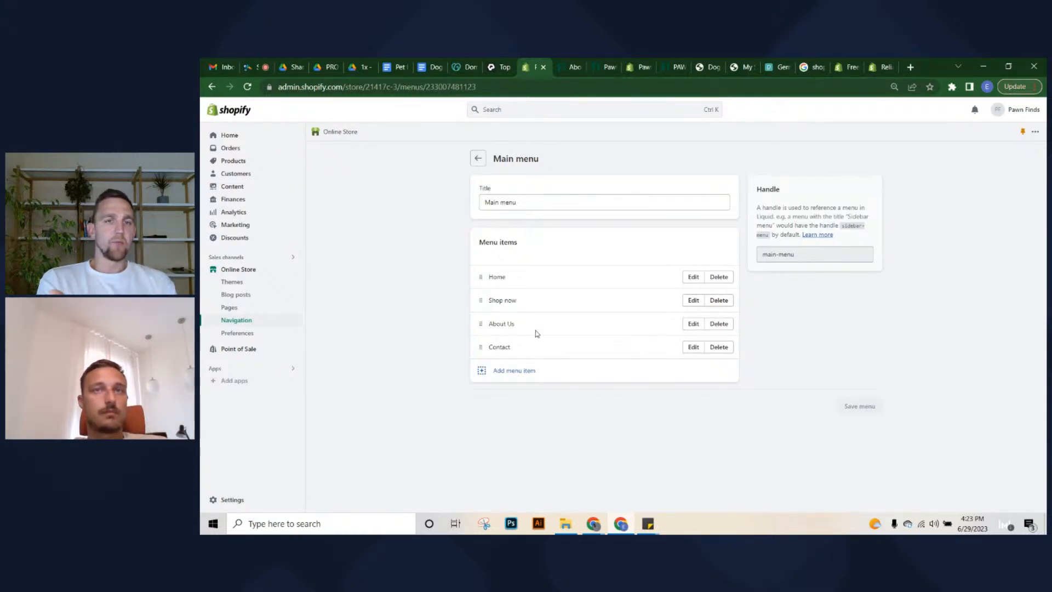
# From the admin home, minimize the trial reminder and use the setup guide's Add domain link
pyautogui.click(231, 500)
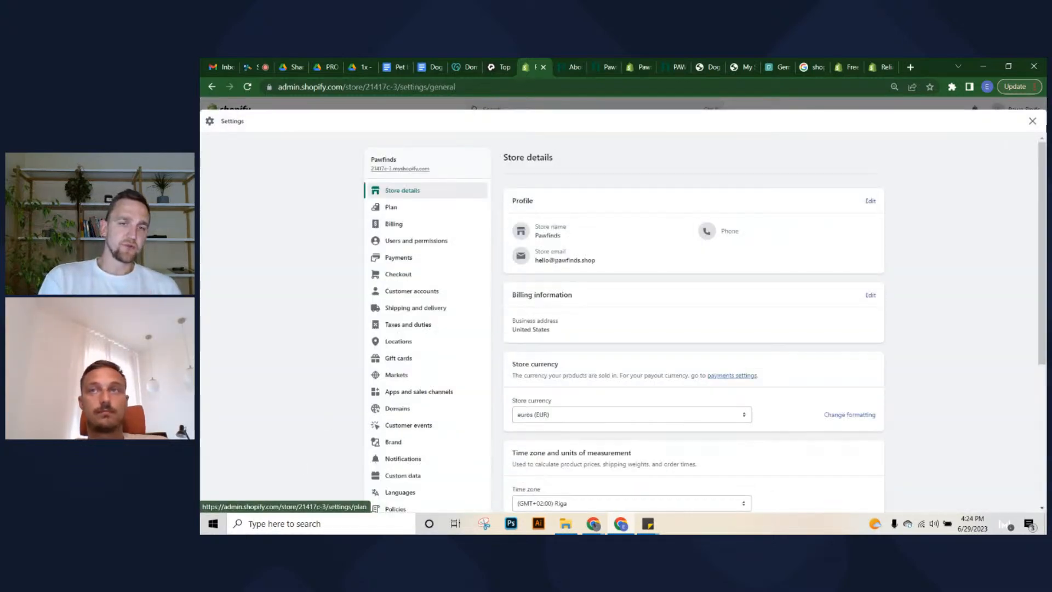
pyautogui.click(1033, 122)
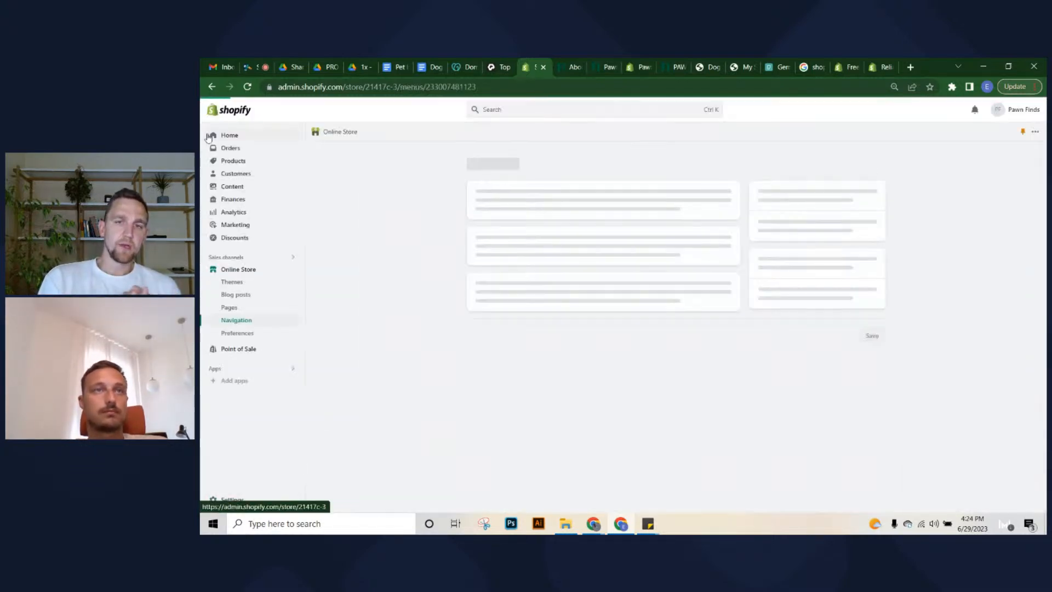
pyautogui.click(250, 141)
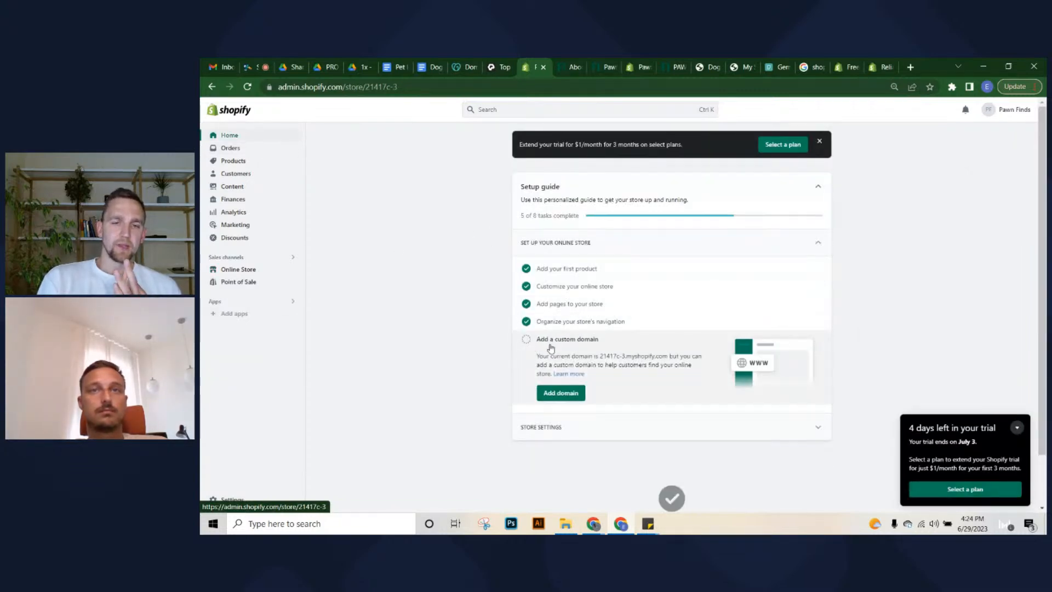
pyautogui.click(1018, 427)
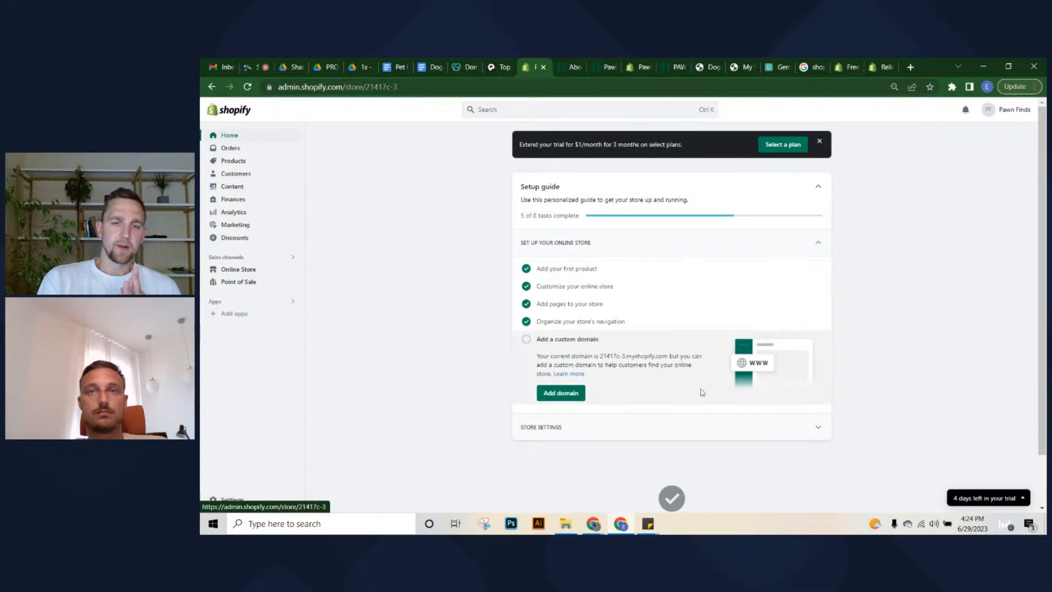
pyautogui.click(561, 394)
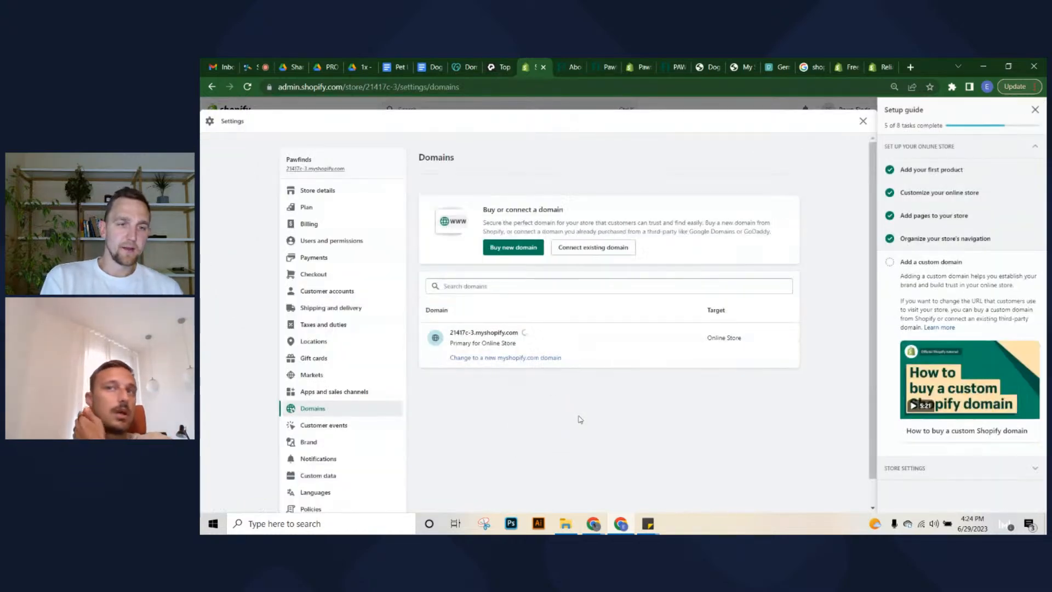
pyautogui.click(1035, 110)
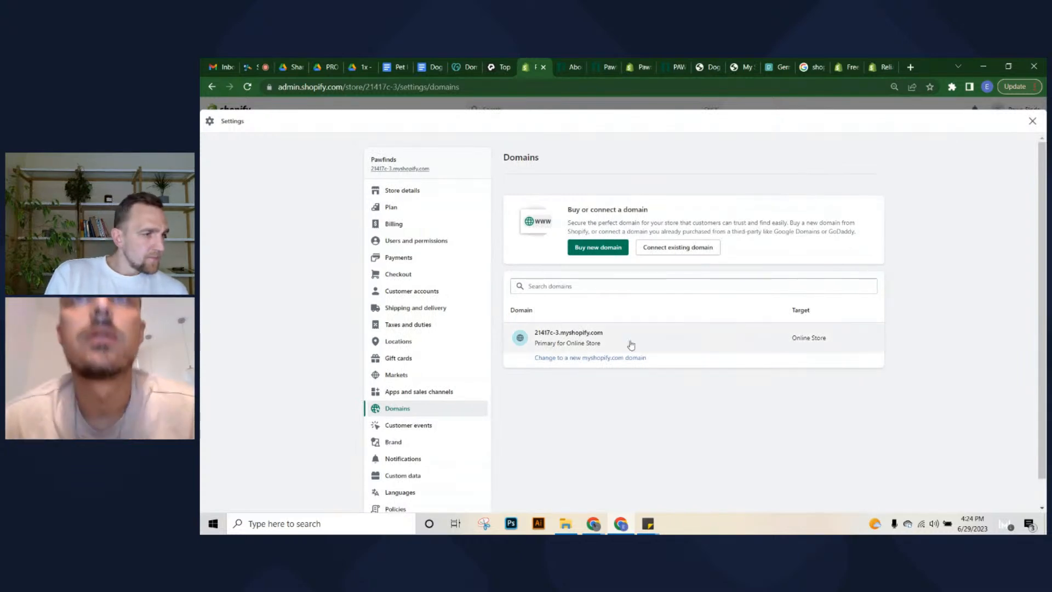
# Enter pawfinds.shop under Connect existing domain, submit it, and open the setup instructions
pyautogui.click(696, 252)
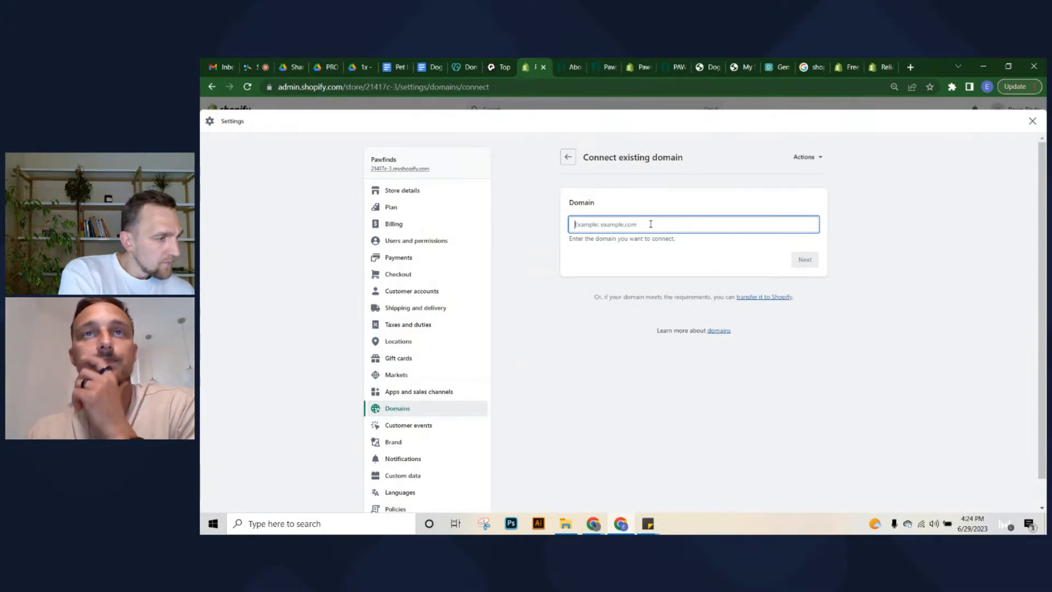
pyautogui.write('pa')
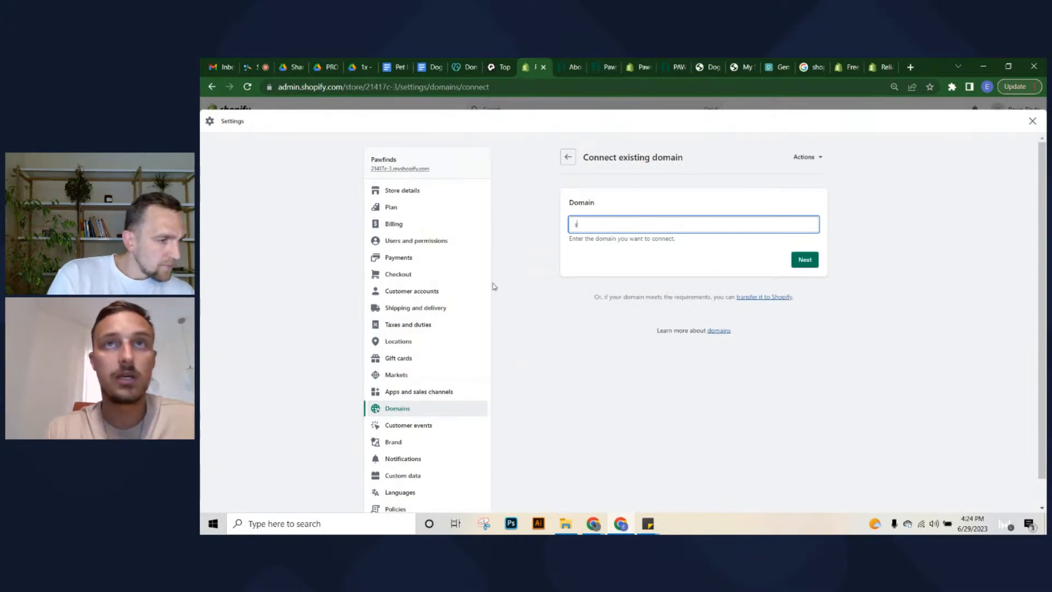
pyautogui.press('BackSpace')
pyautogui.press('BackSpace')
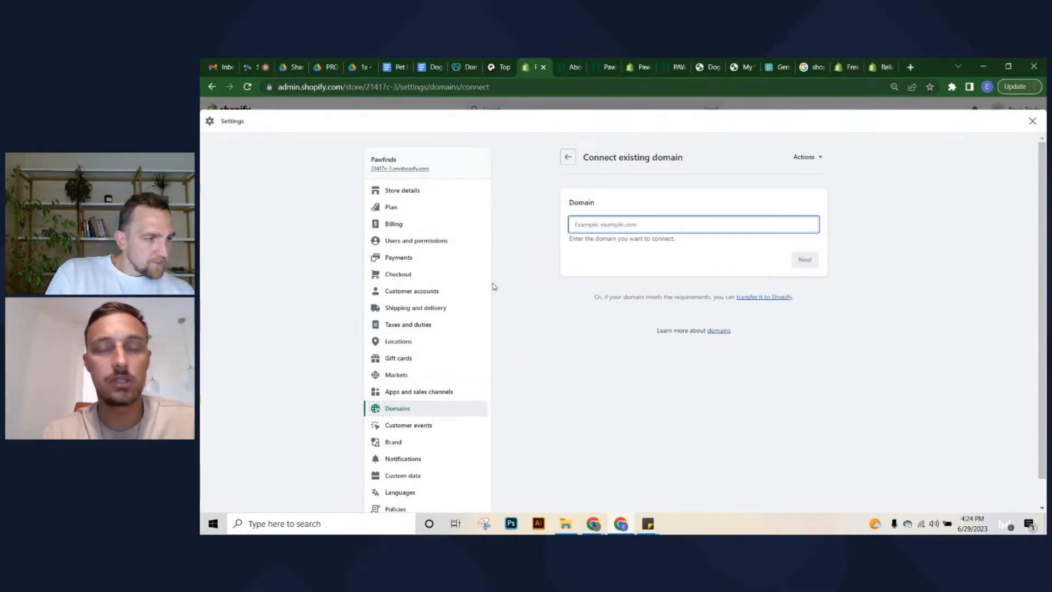
pyautogui.write('paw')
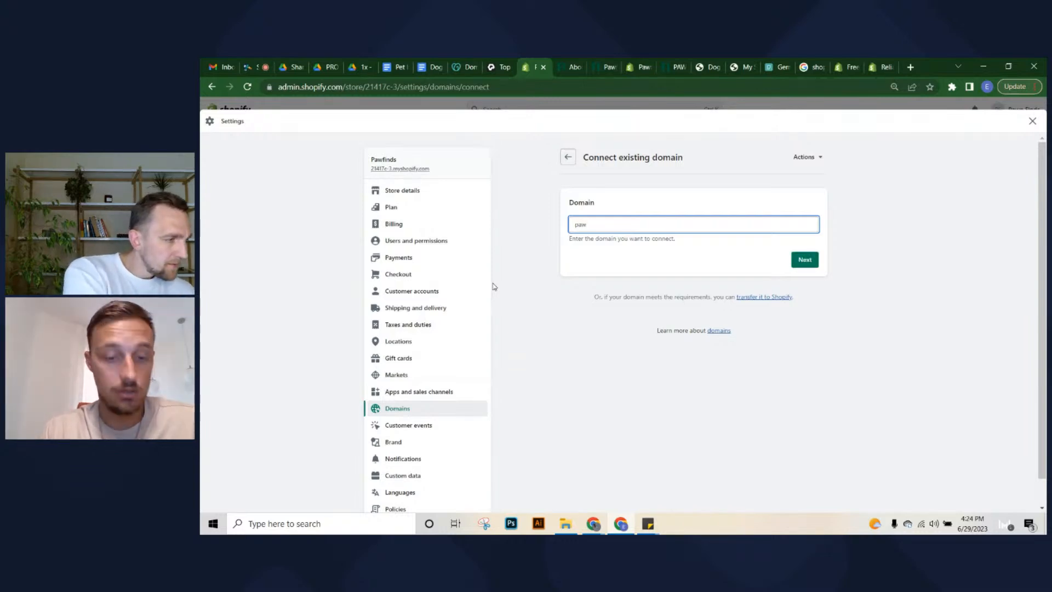
pyautogui.write('s')
pyautogui.press('BackSpace')
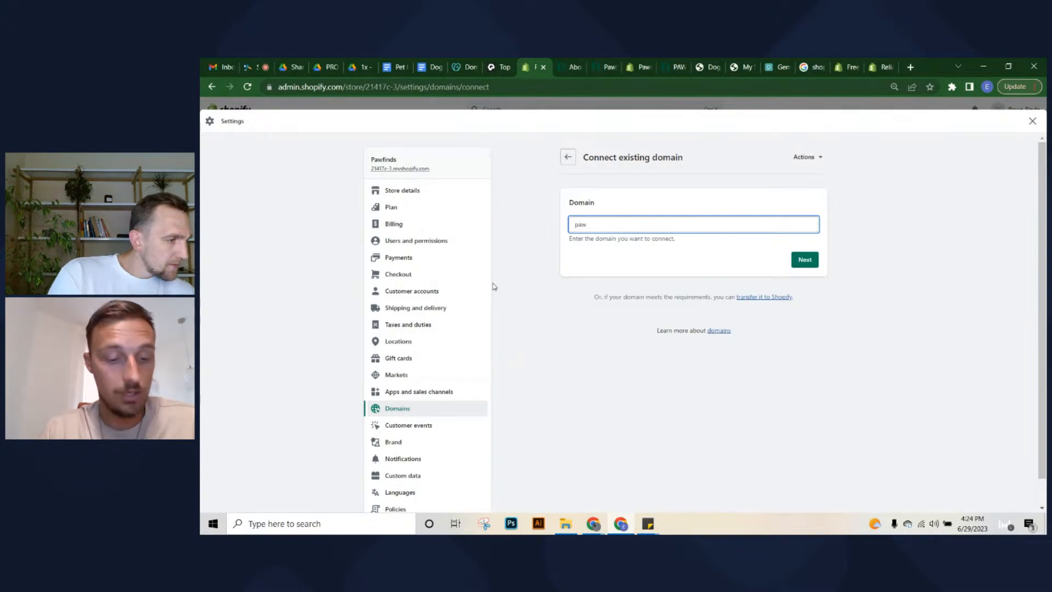
pyautogui.write('find')
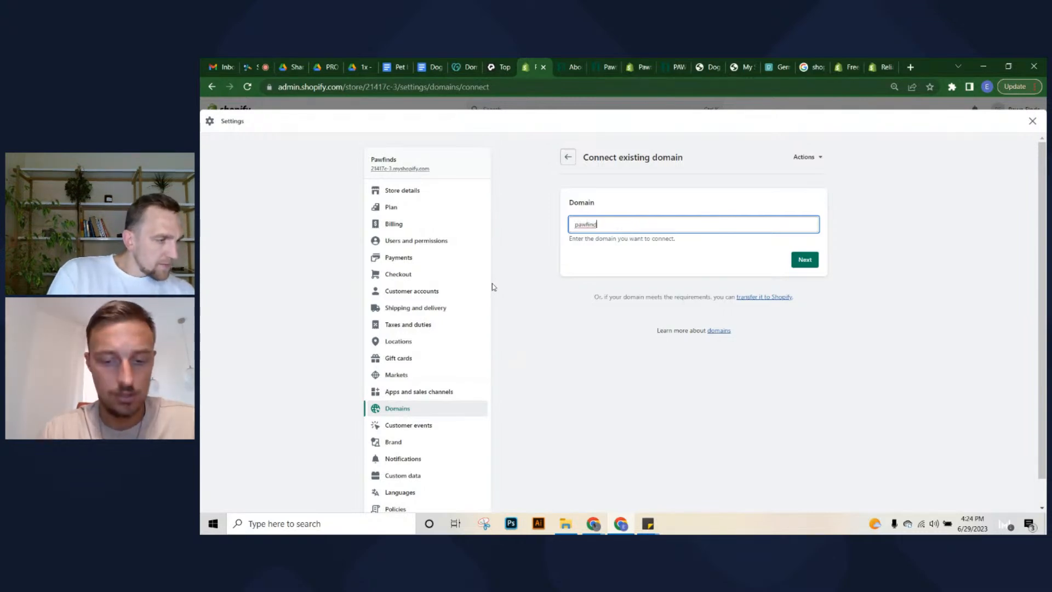
pyautogui.write('.shop')
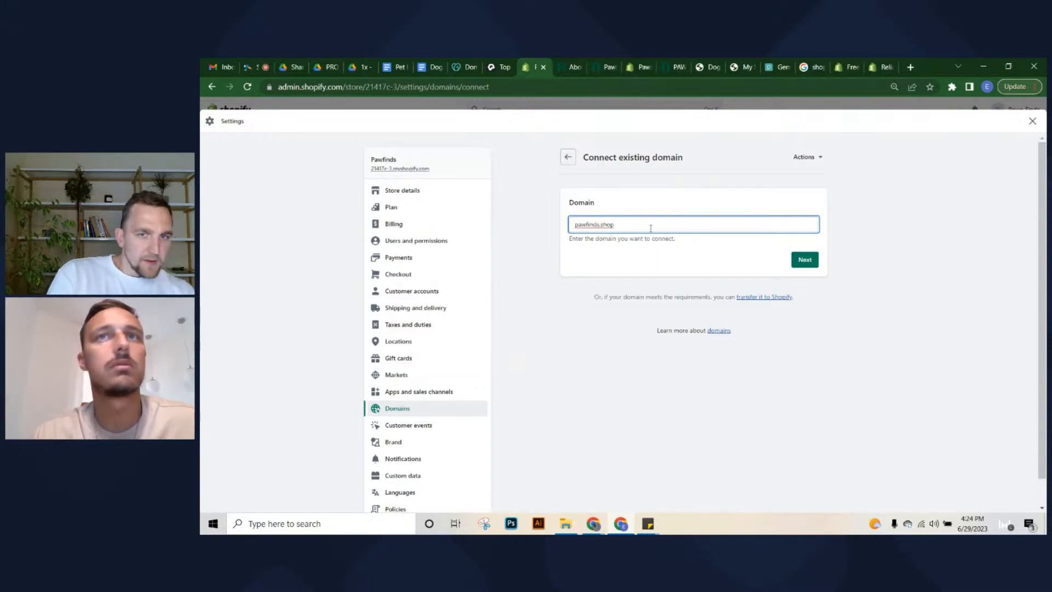
pyautogui.click(803, 265)
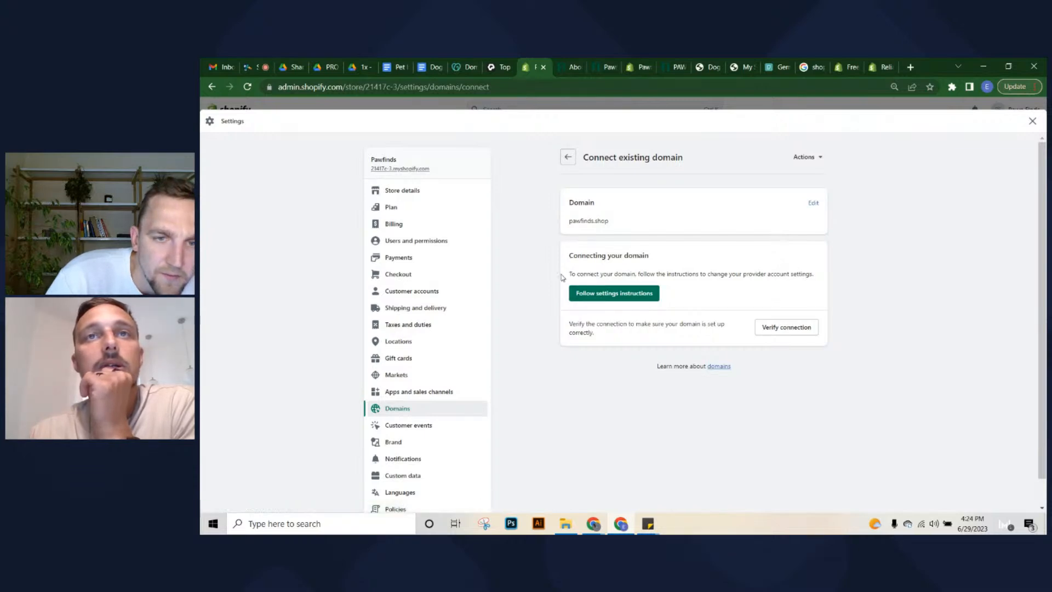
pyautogui.click(582, 294)
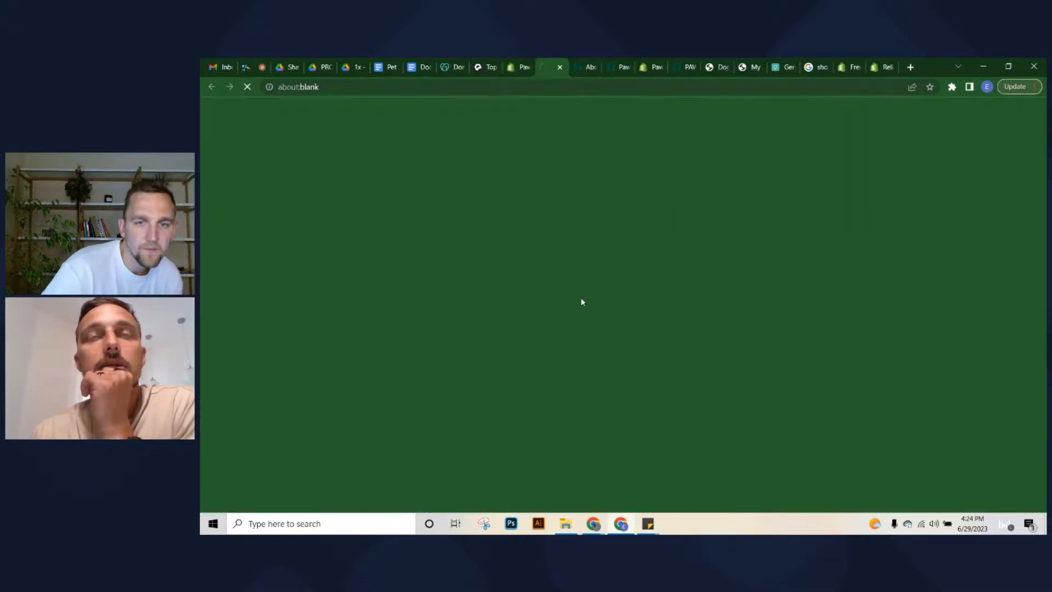
# Skim the help article on connecting a third-party domain, then return to the admin tab
pyautogui.scroll(-5, 636, 241)
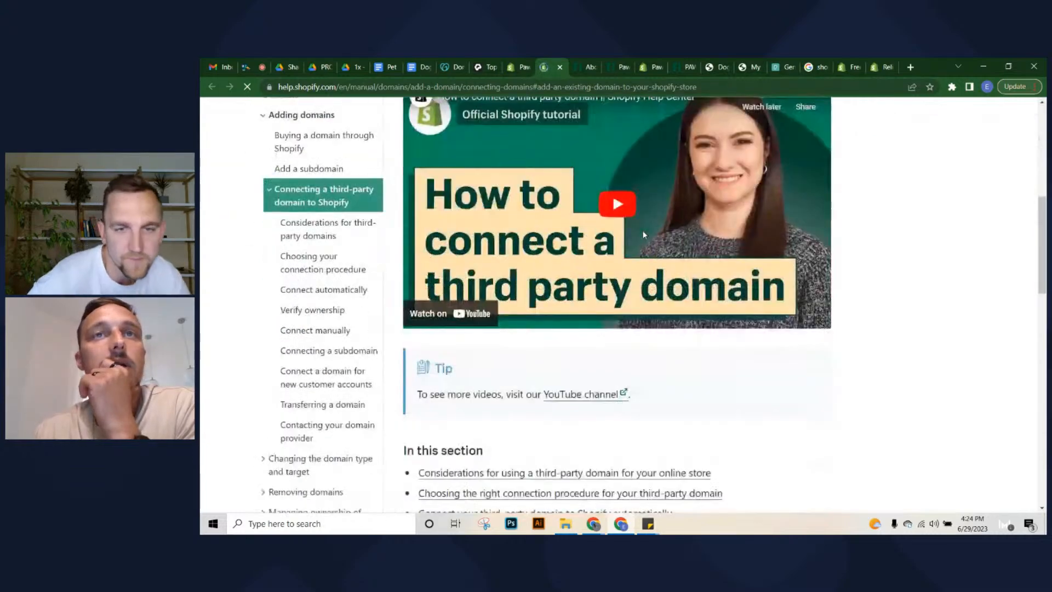
pyautogui.scroll(-1, 630, 256)
pyautogui.scroll(7, 623, 285)
pyautogui.click(517, 66)
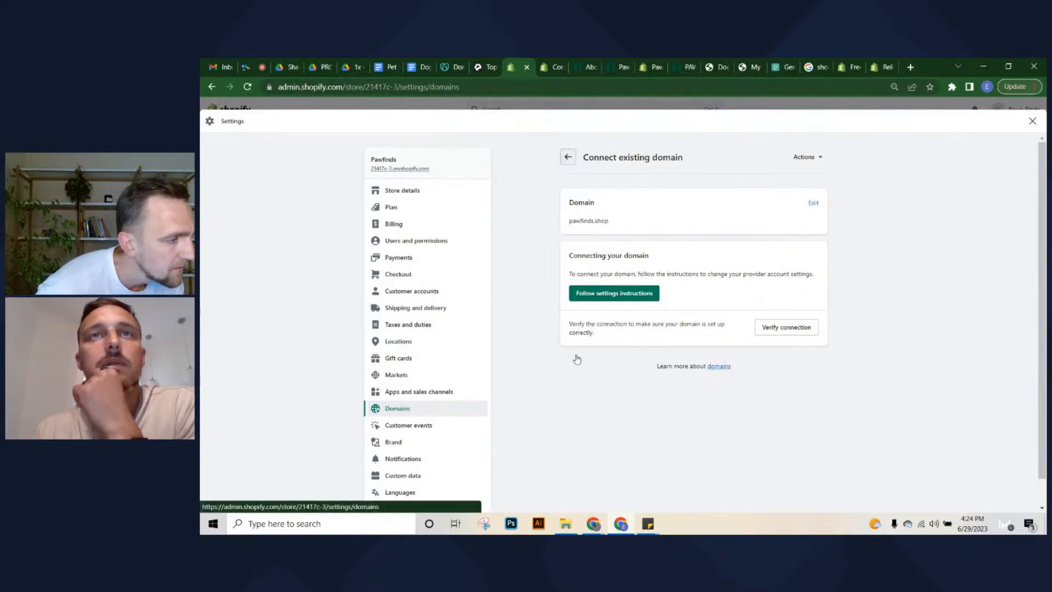
# Go back to Domains, re-enter pawfinds.shop as an existing domain, and open its instructions
pyautogui.click(568, 158)
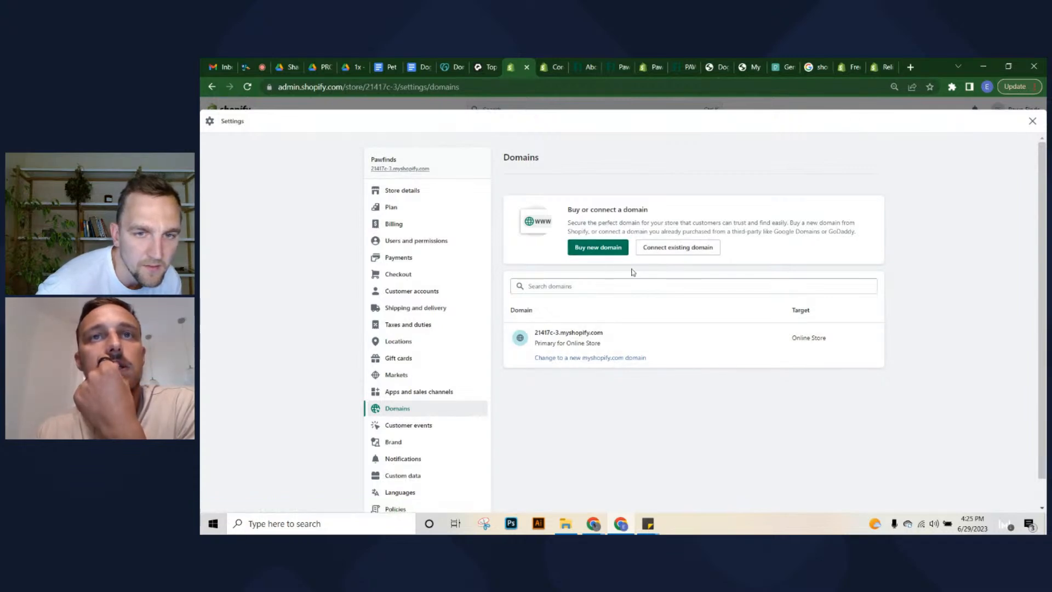
pyautogui.click(661, 251)
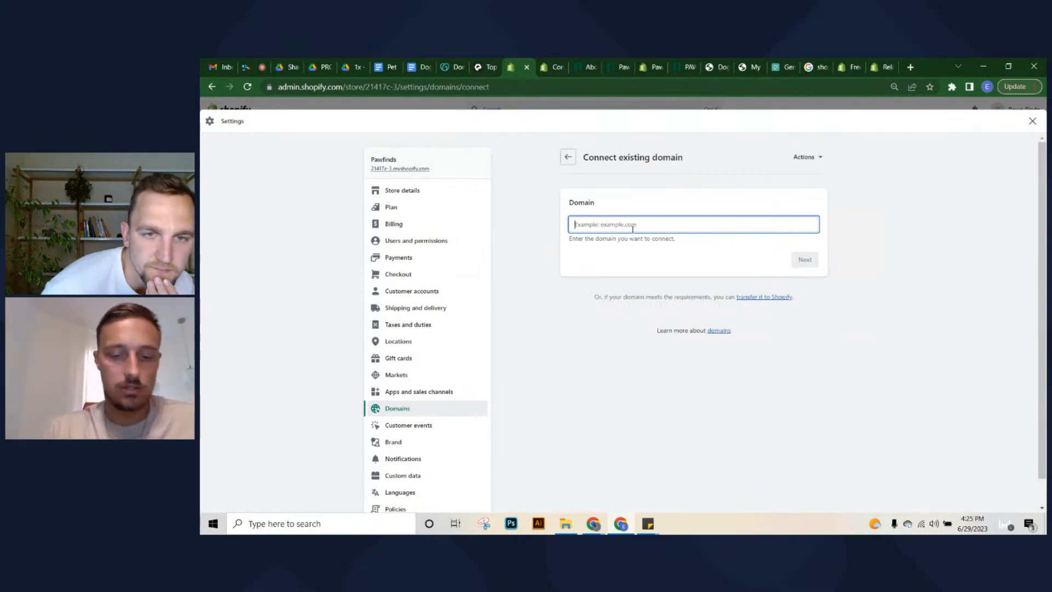
pyautogui.write('pawfinds.shop')
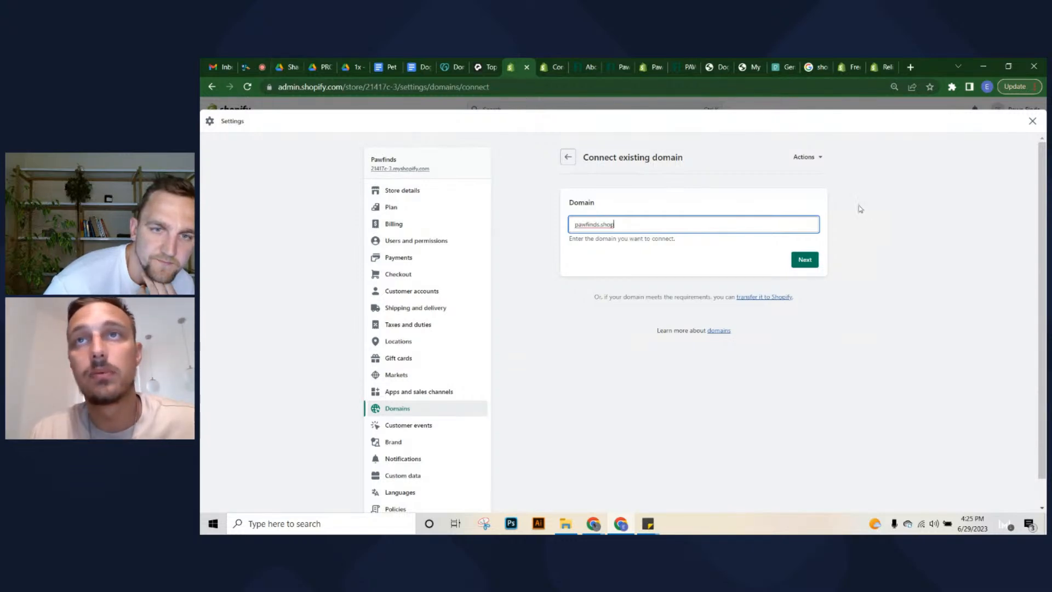
pyautogui.press('Return')
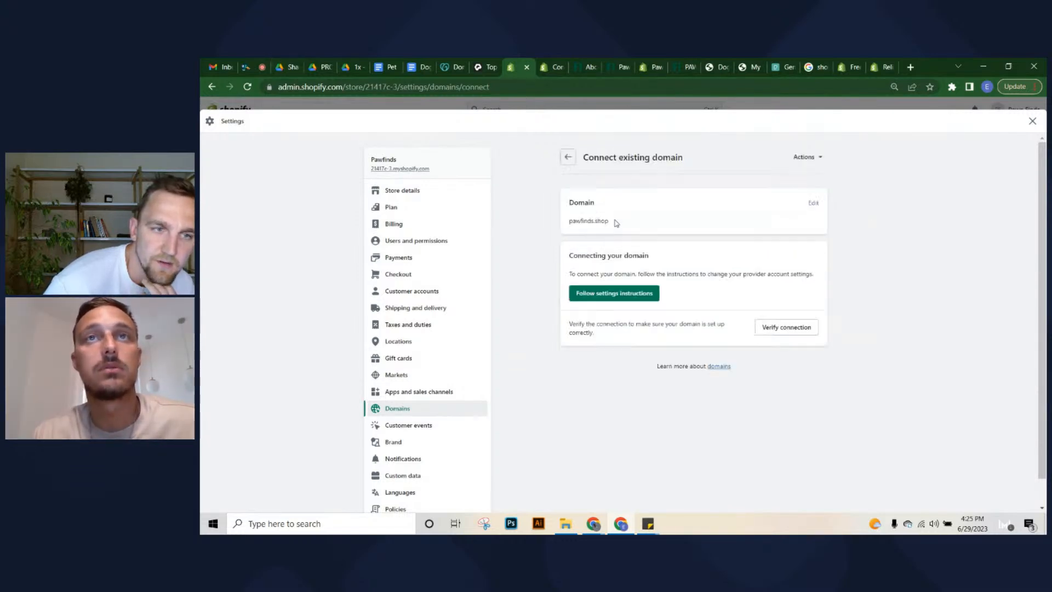
pyautogui.click(633, 296)
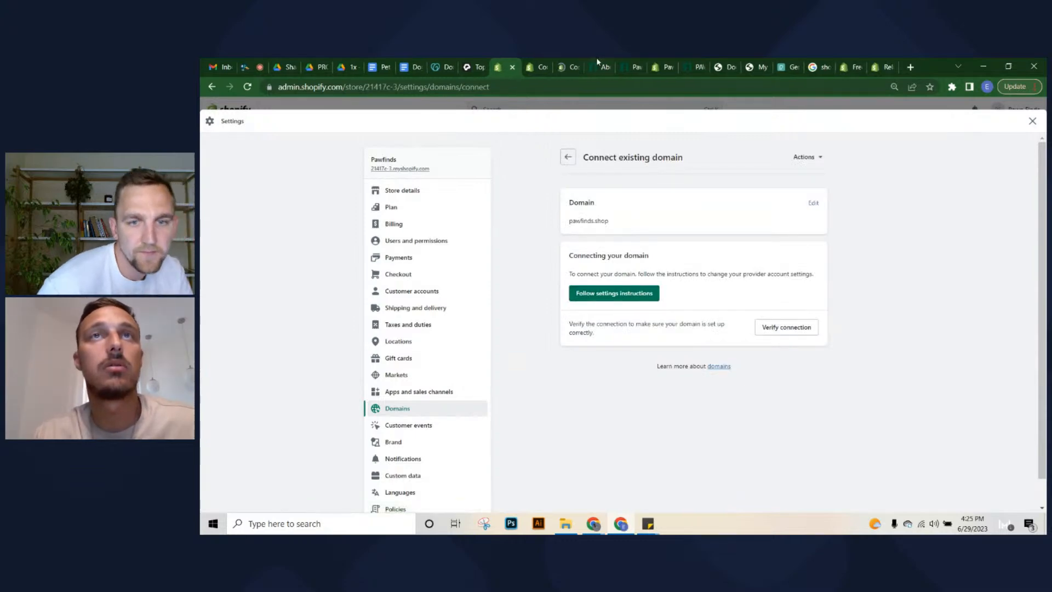
# Play the help article's tutorial video muted, skip ahead to 0:45, then pause it
pyautogui.click(574, 66)
pyautogui.scroll(-2, 425, 242)
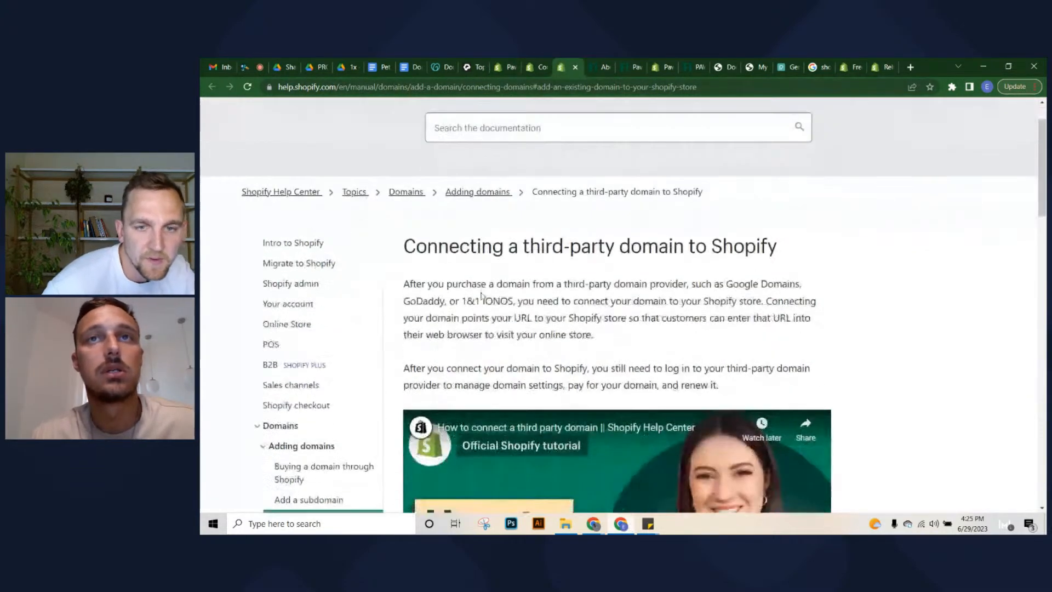
pyautogui.scroll(-10, 425, 242)
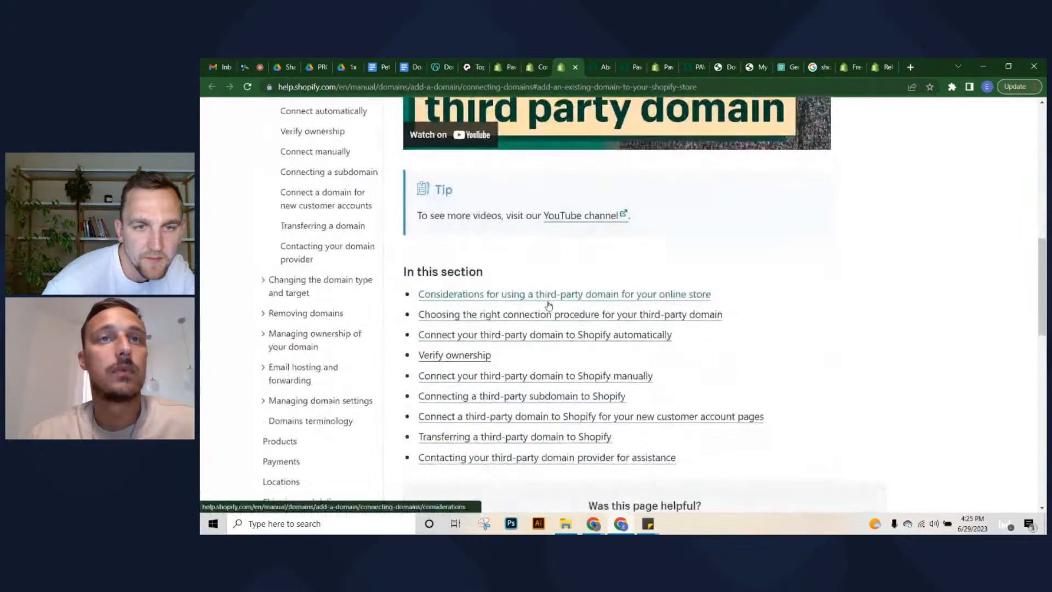
pyautogui.scroll(8, 542, 301)
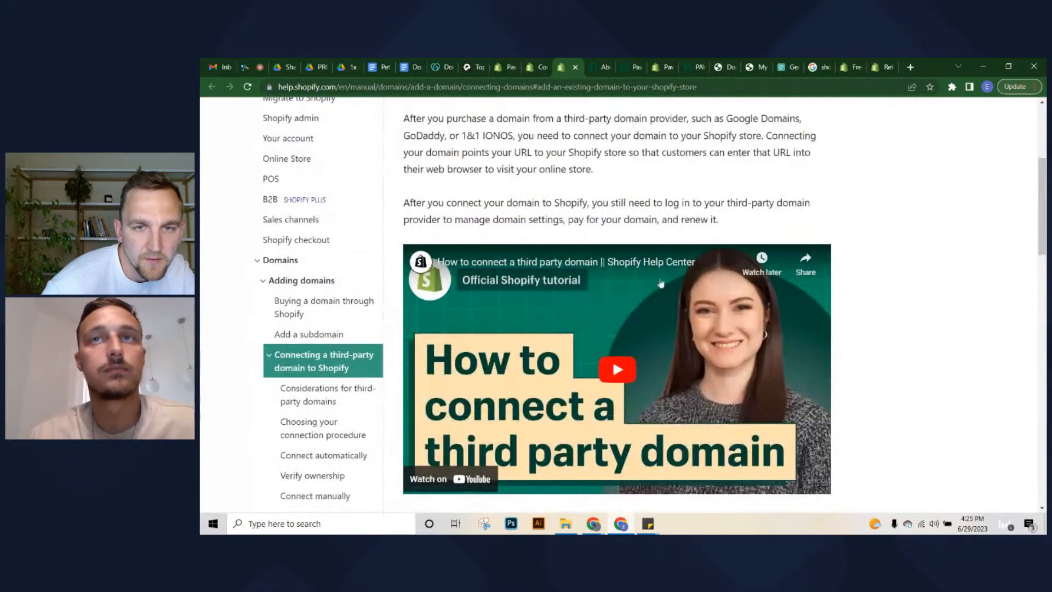
pyautogui.click(611, 394)
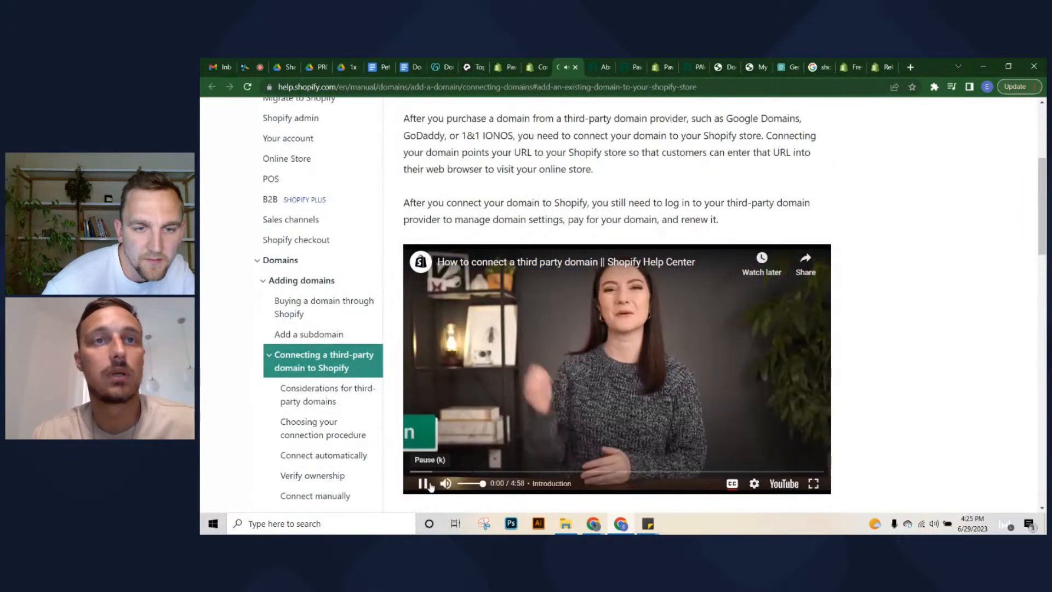
pyautogui.click(423, 483)
pyautogui.click(446, 483)
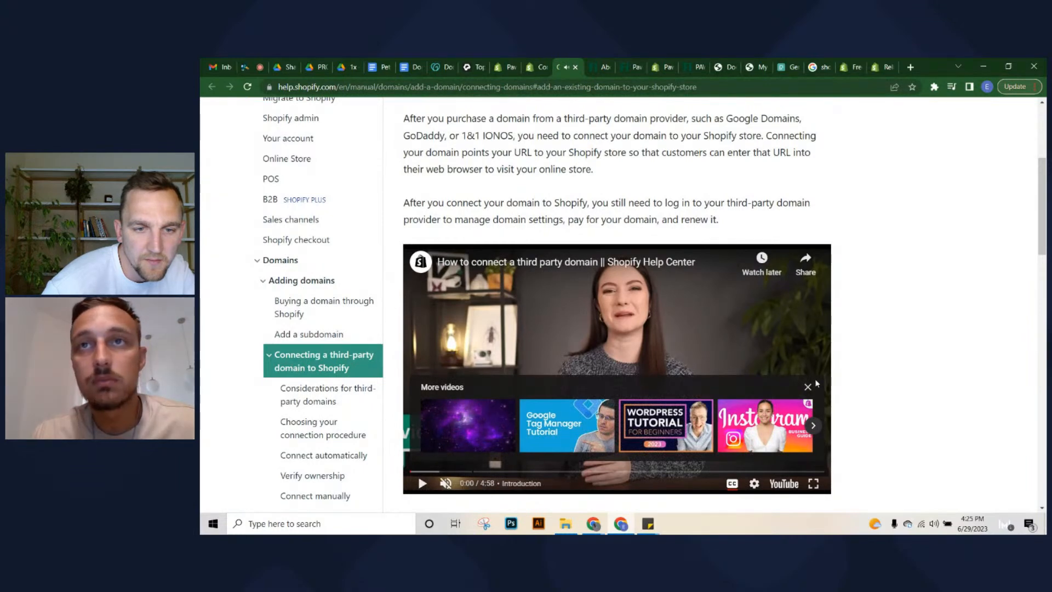
pyautogui.moveTo(476, 470); pyautogui.dragTo(473, 472)
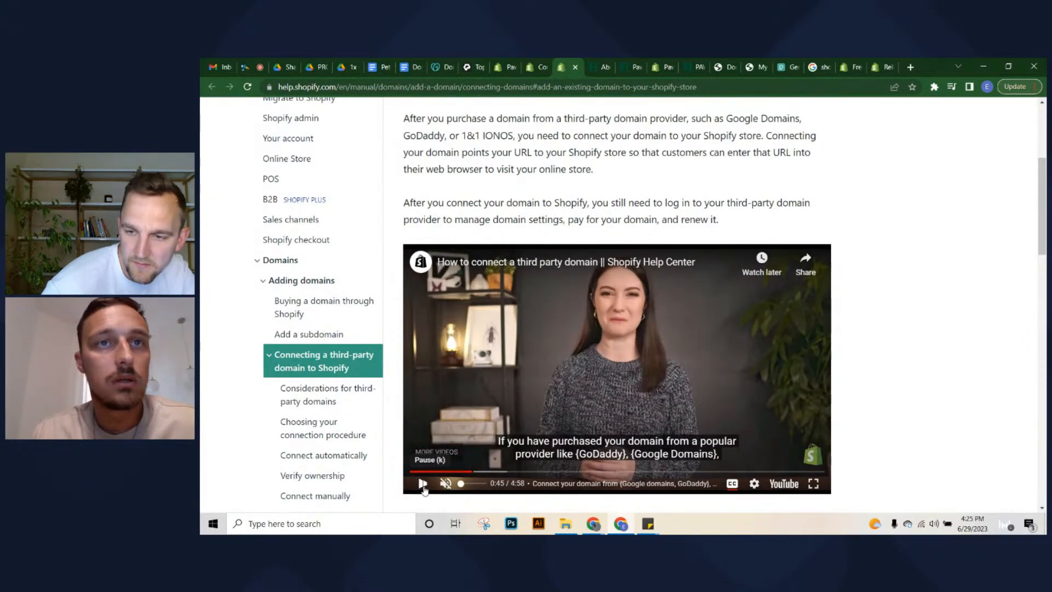
pyautogui.click(423, 483)
pyautogui.click(423, 485)
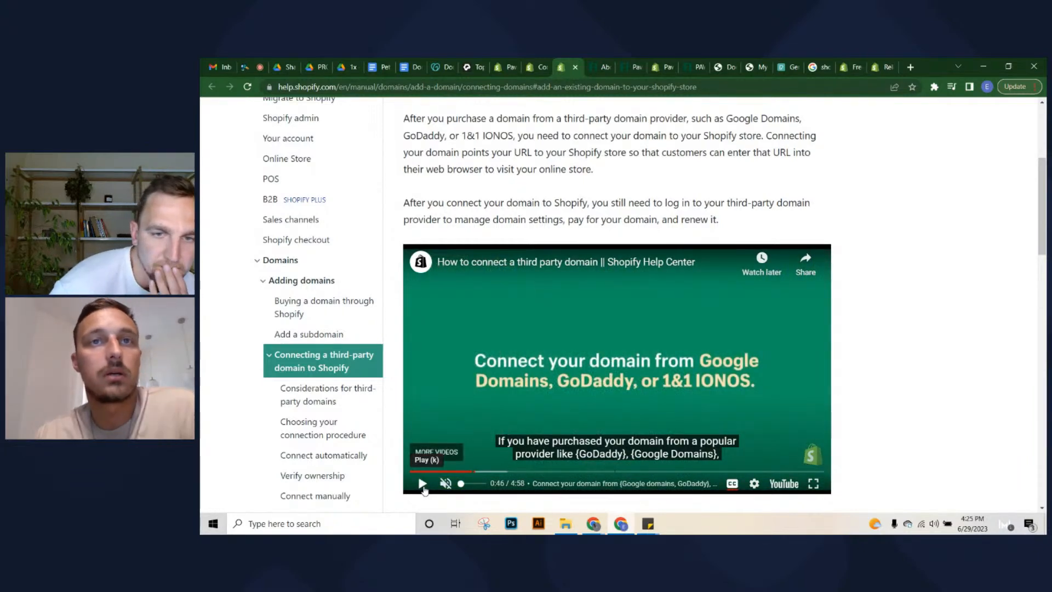
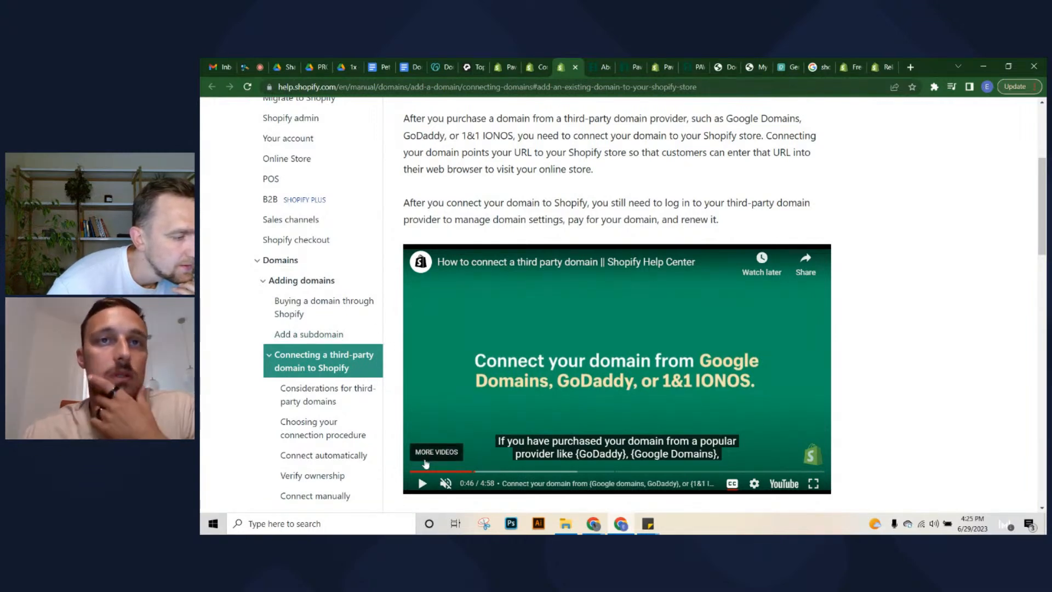
# Play the help video, skip ahead to the GoDaddy sign-in step and pause at 1:39, then go to the theme editor tab
pyautogui.click(424, 485)
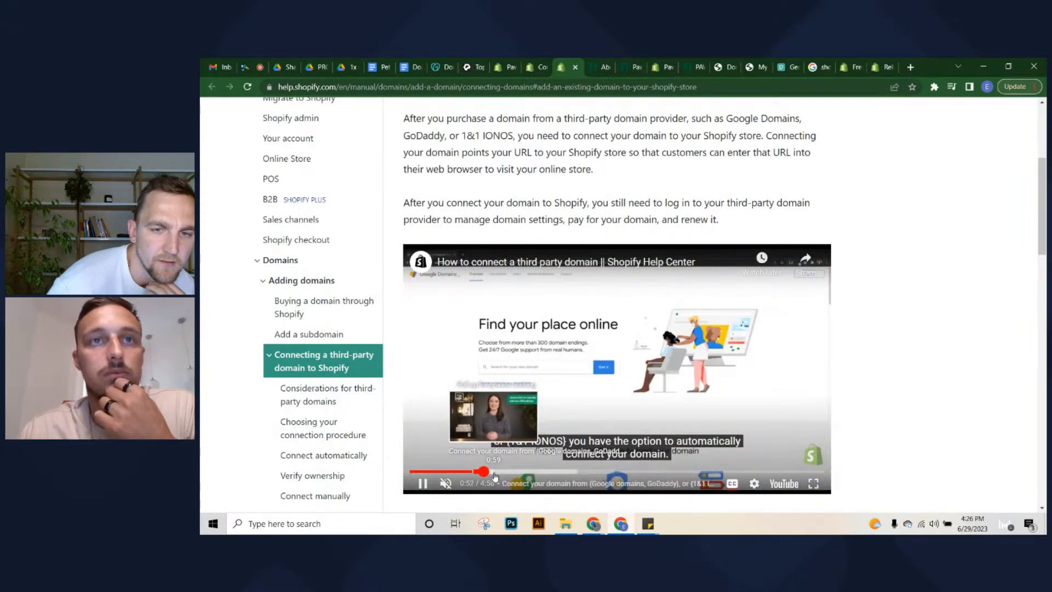
pyautogui.click(494, 473)
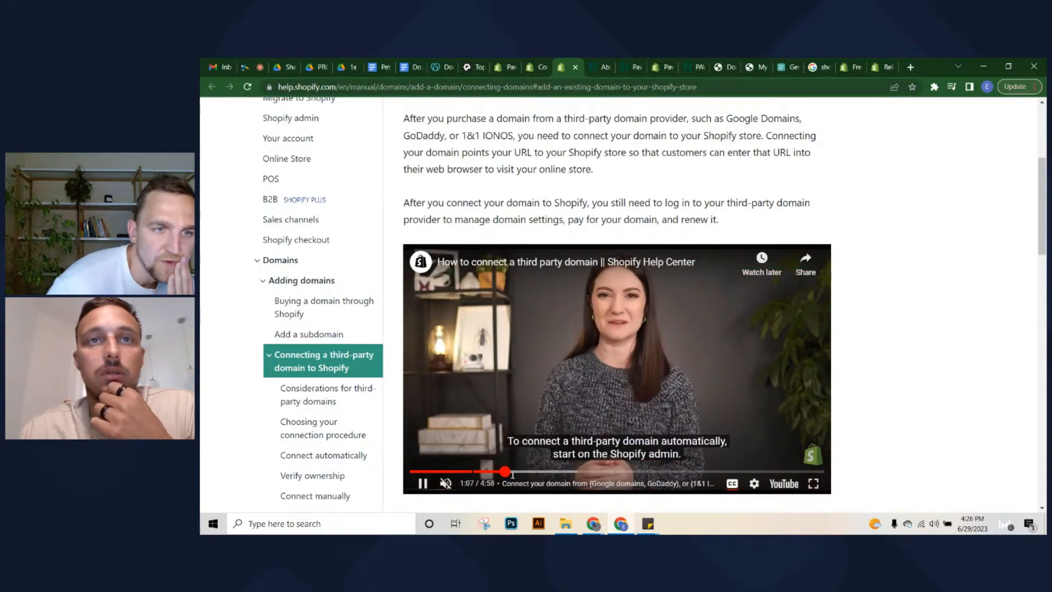
pyautogui.click(514, 473)
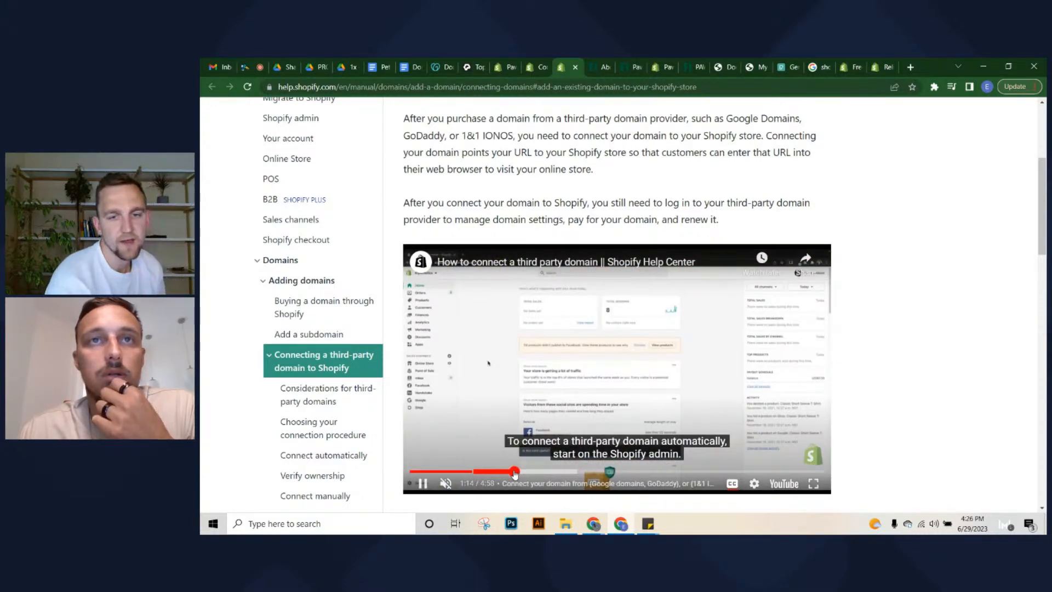
pyautogui.click(524, 472)
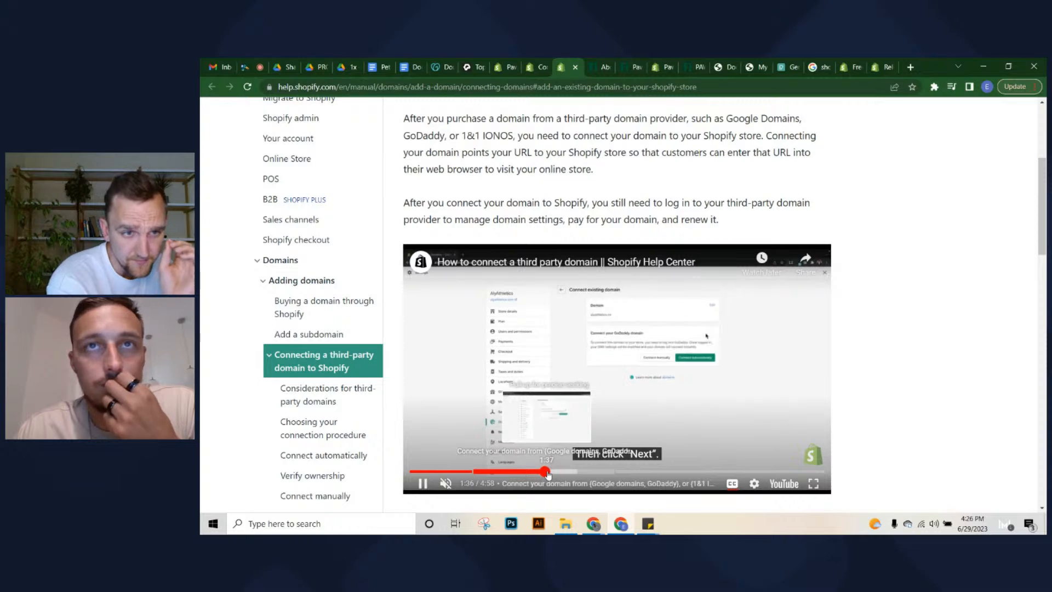
pyautogui.click(666, 381)
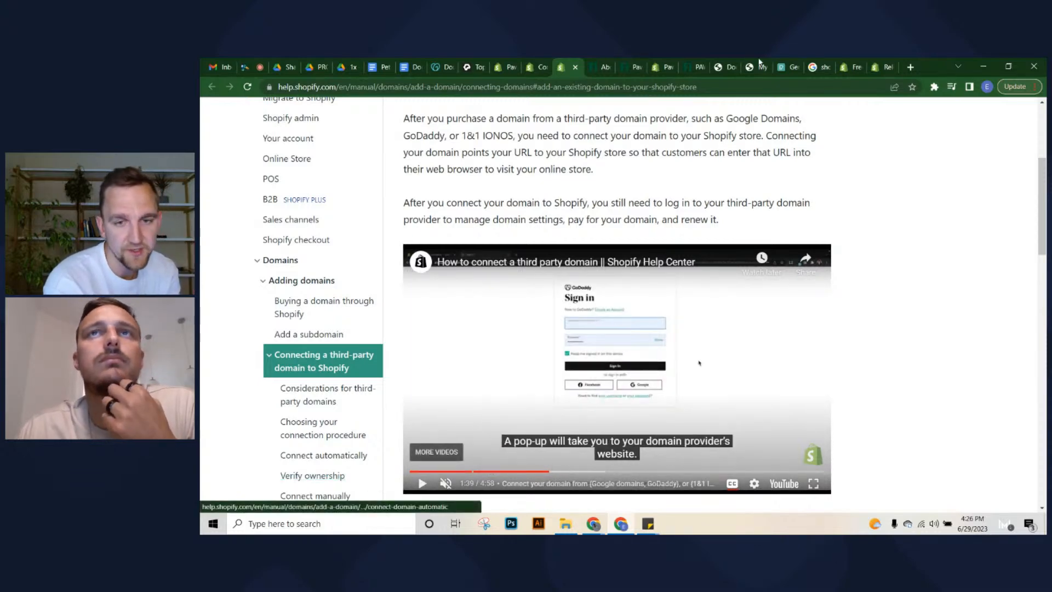
pyautogui.click(666, 64)
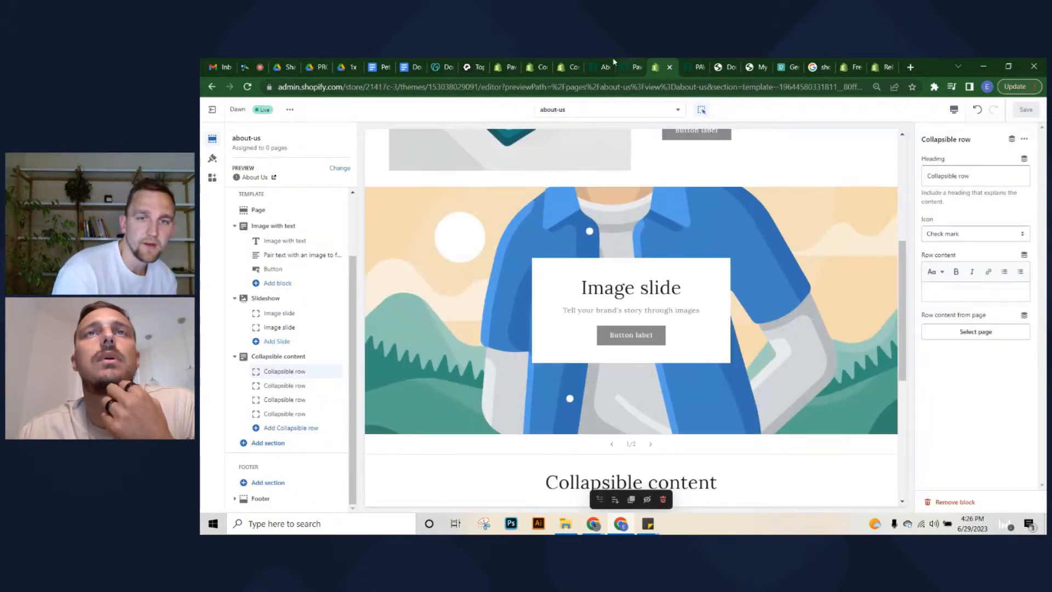
# Glance at pawfinds.shop's Connect existing domain page, then return to the help article's 'In this section' links
pyautogui.click(567, 64)
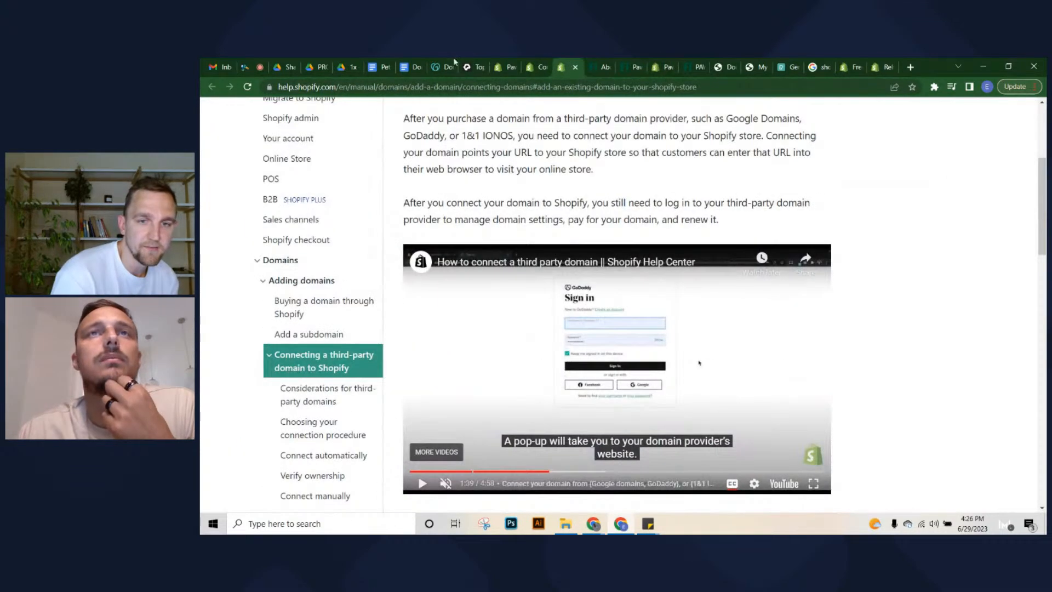
pyautogui.click(509, 66)
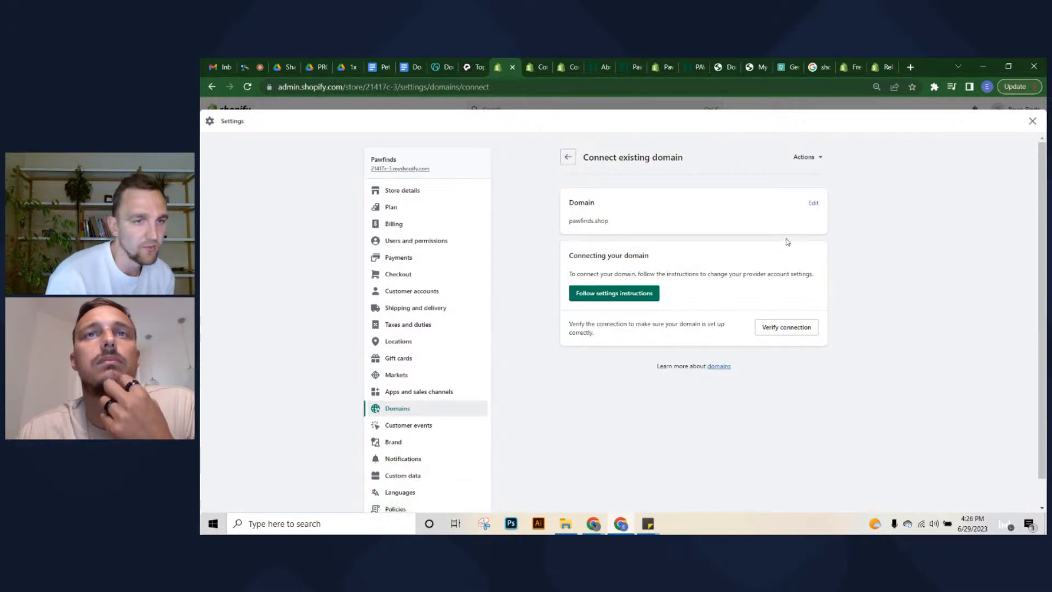
pyautogui.click(567, 67)
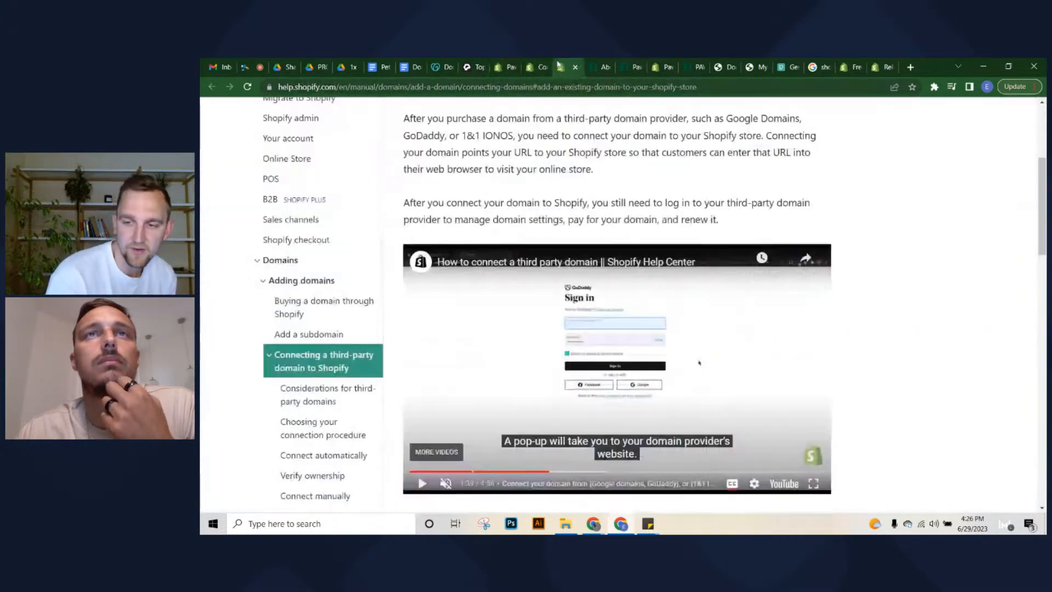
pyautogui.scroll(-7, 559, 379)
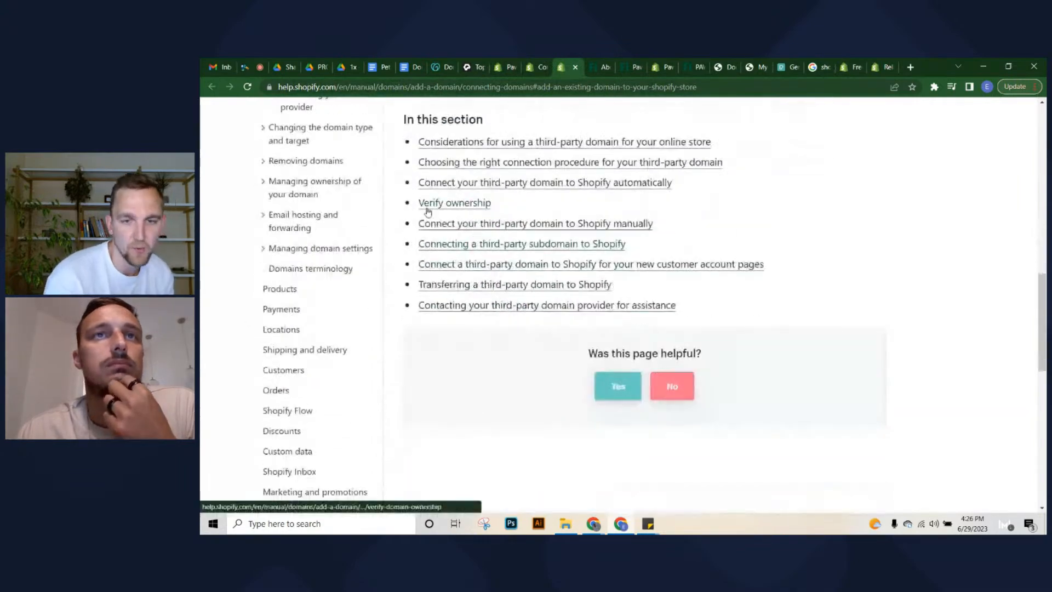
pyautogui.scroll(4, 481, 216)
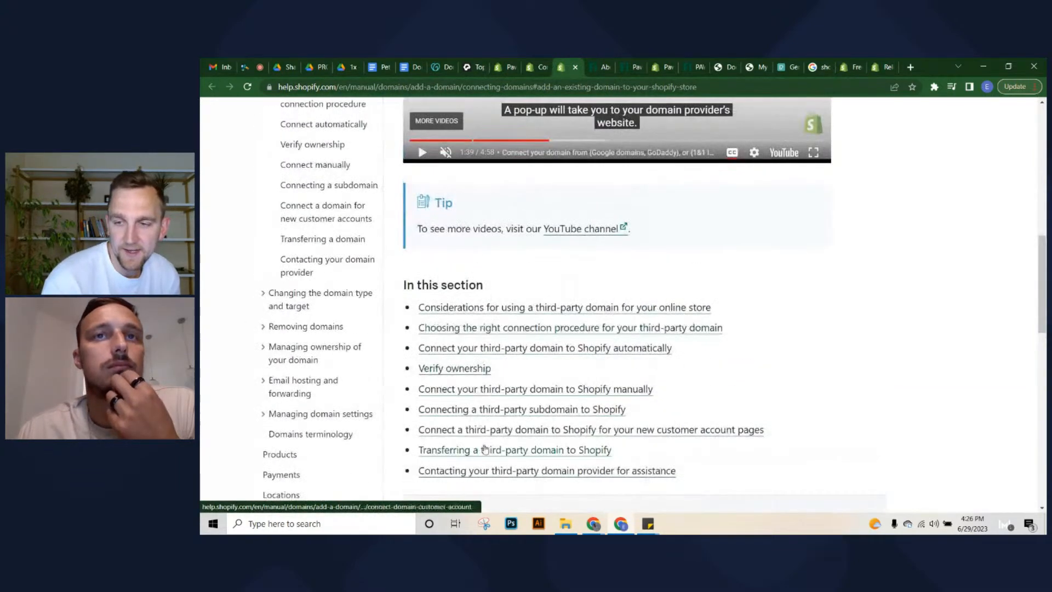
# Open the manual connection article and highlight IP 23.227.38.65 and the www CNAME shops.myshopify.com
pyautogui.click(465, 390)
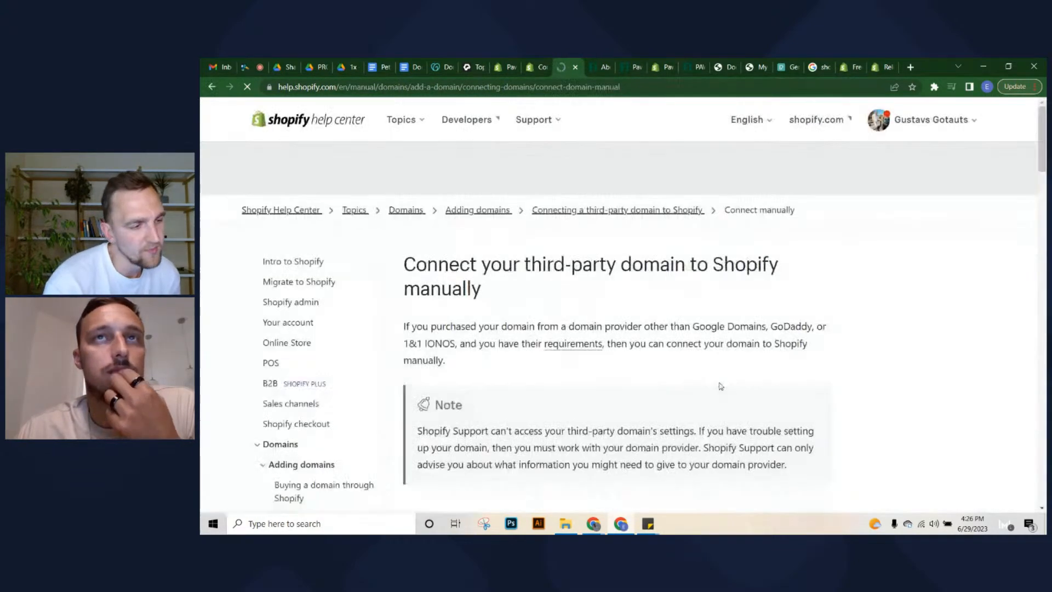
pyautogui.scroll(-12, 642, 390)
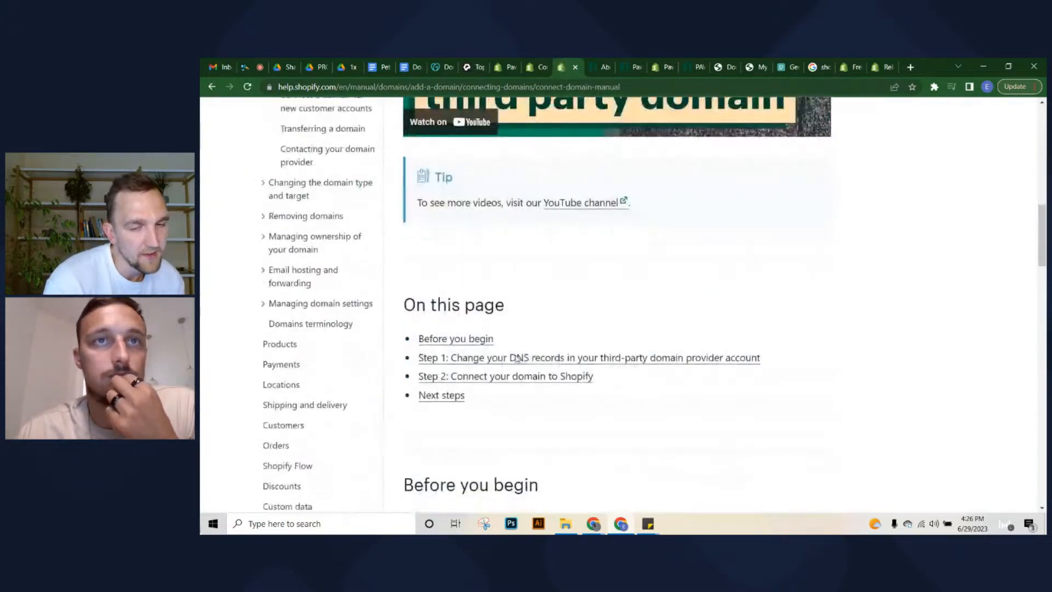
pyautogui.scroll(-3, 516, 359)
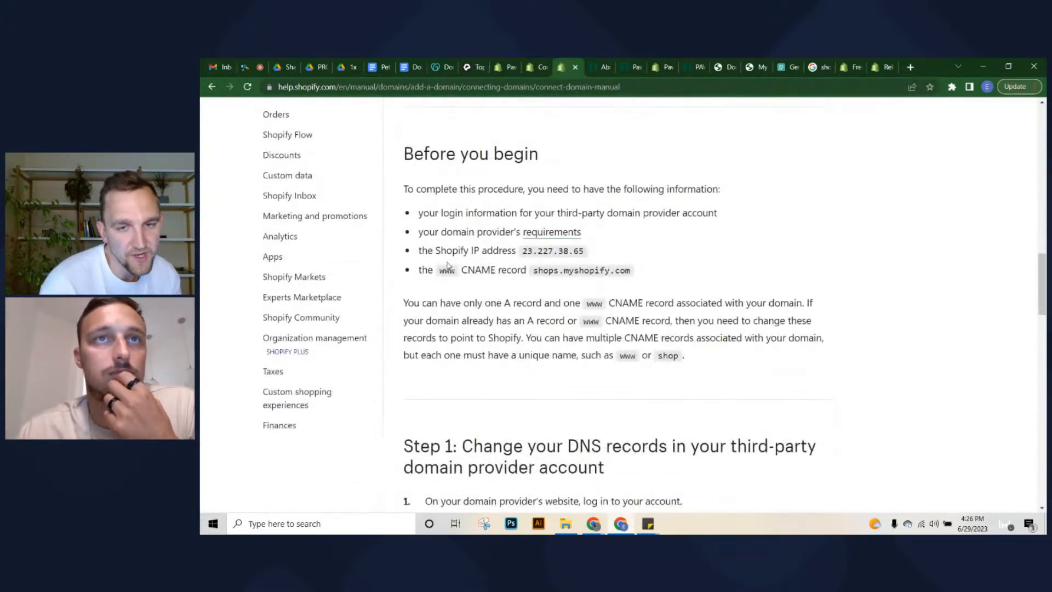
pyautogui.moveTo(425, 267); pyautogui.dragTo(669, 273)
pyautogui.click(675, 272)
pyautogui.click(677, 273)
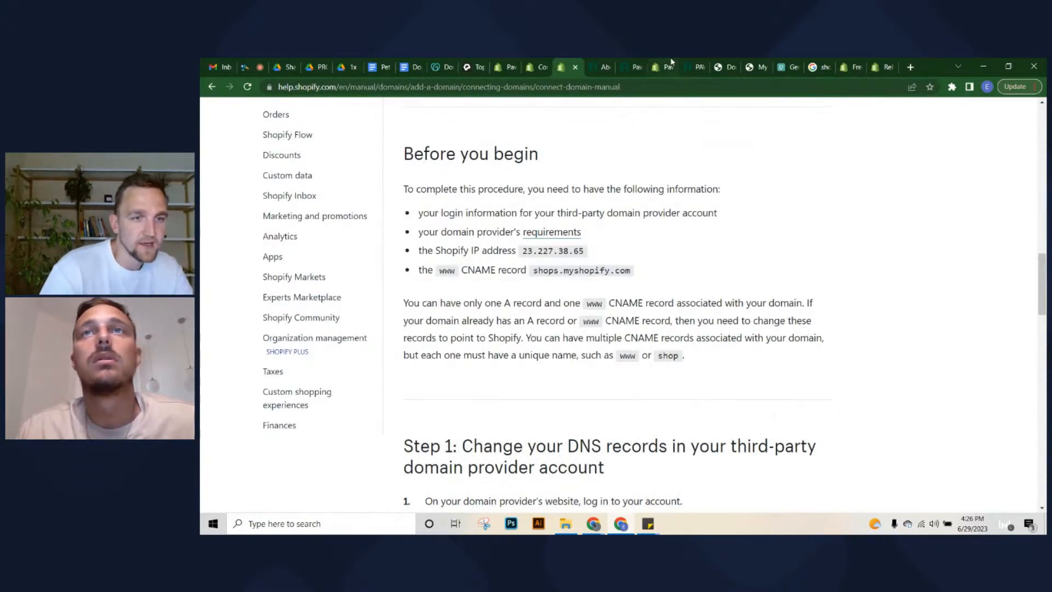
# Switch to the GoDaddy tab and show the account menu with My Products, Renewals & Billing and Account Settings
pyautogui.click(781, 64)
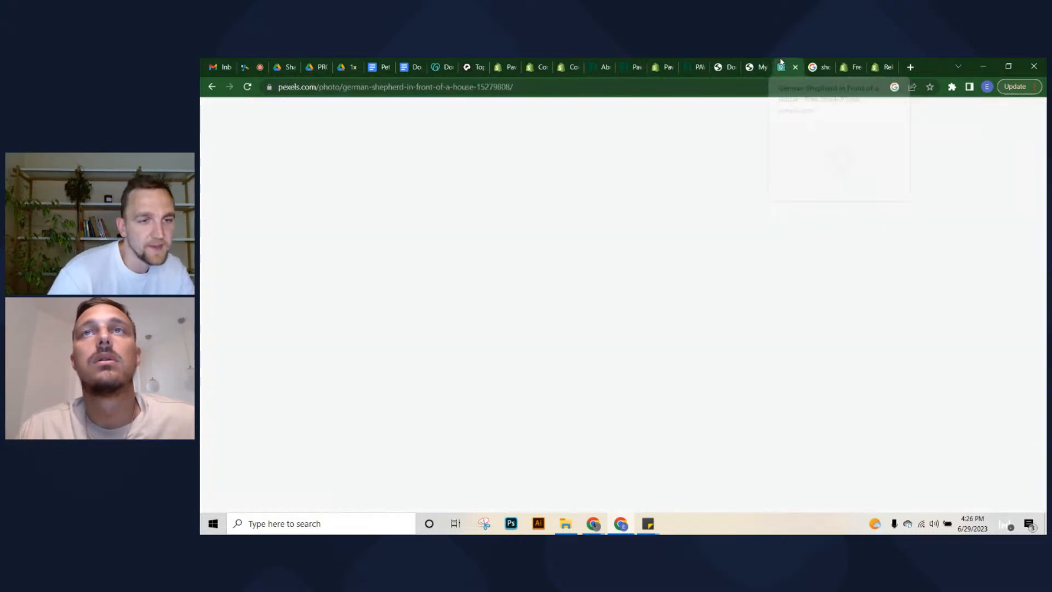
pyautogui.click(731, 62)
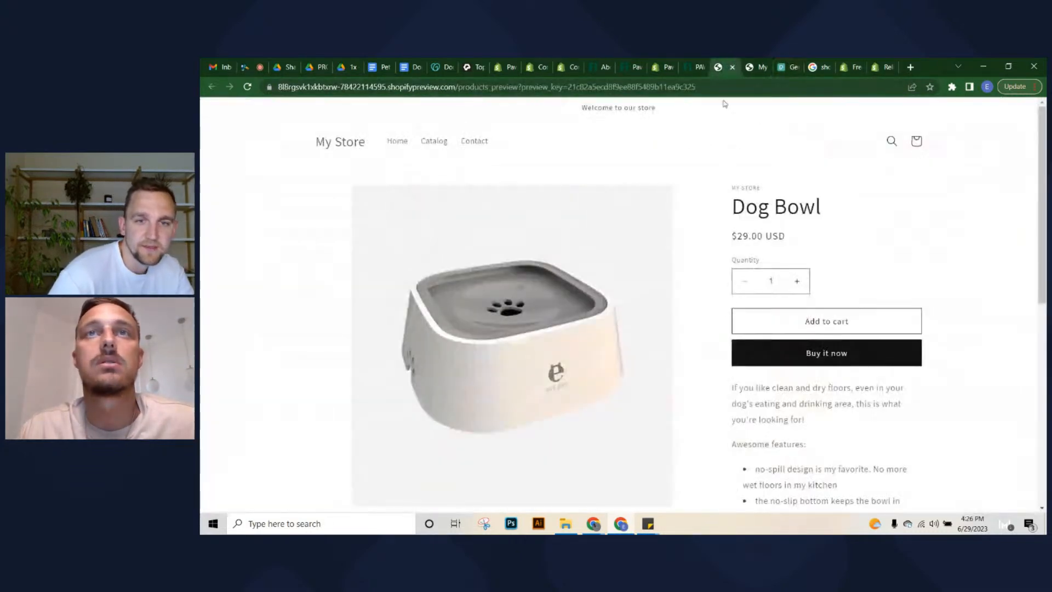
pyautogui.click(439, 67)
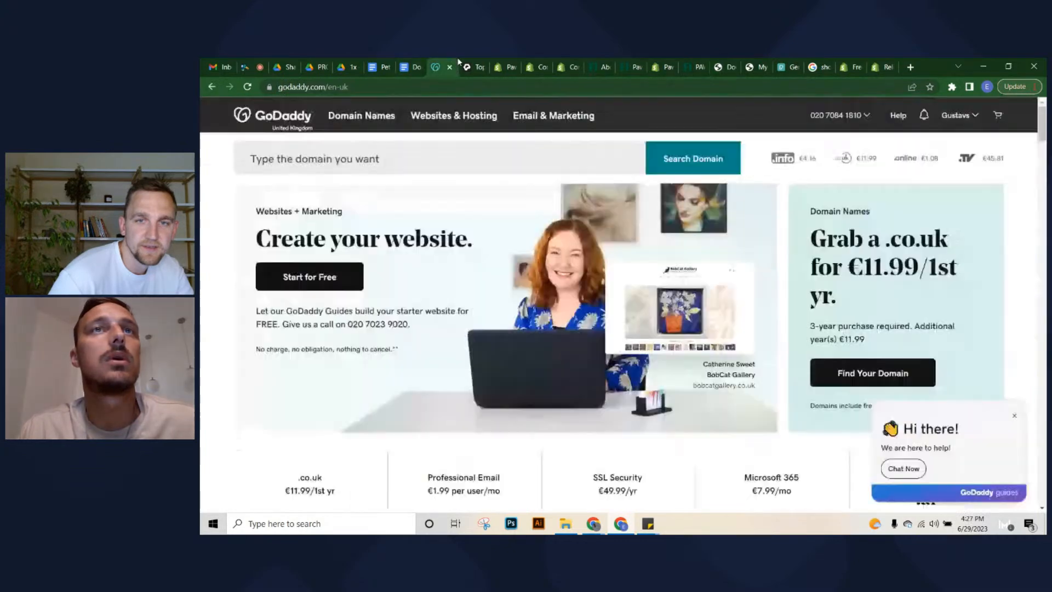
pyautogui.click(972, 118)
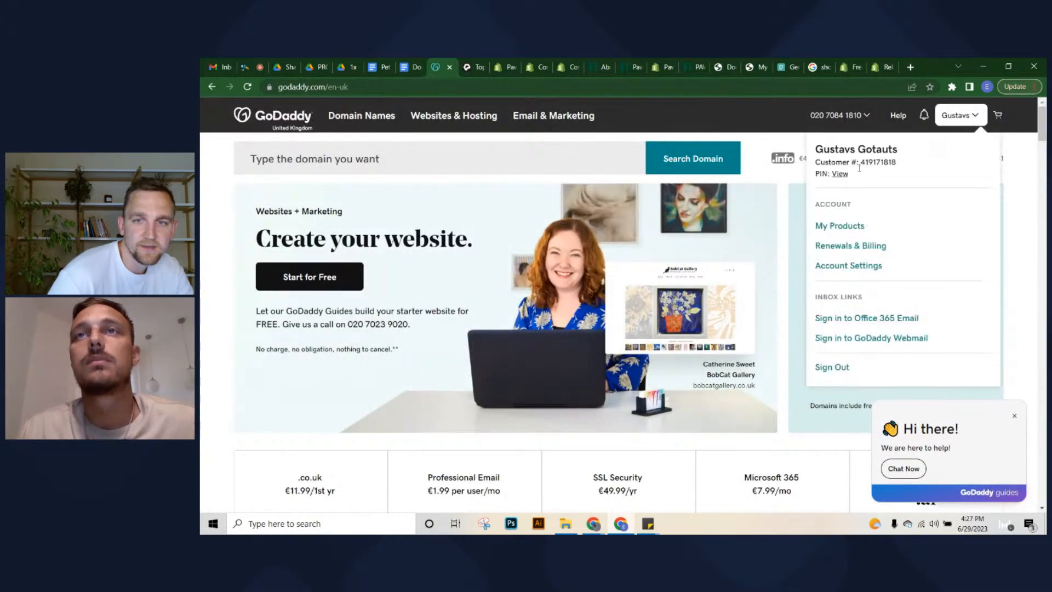
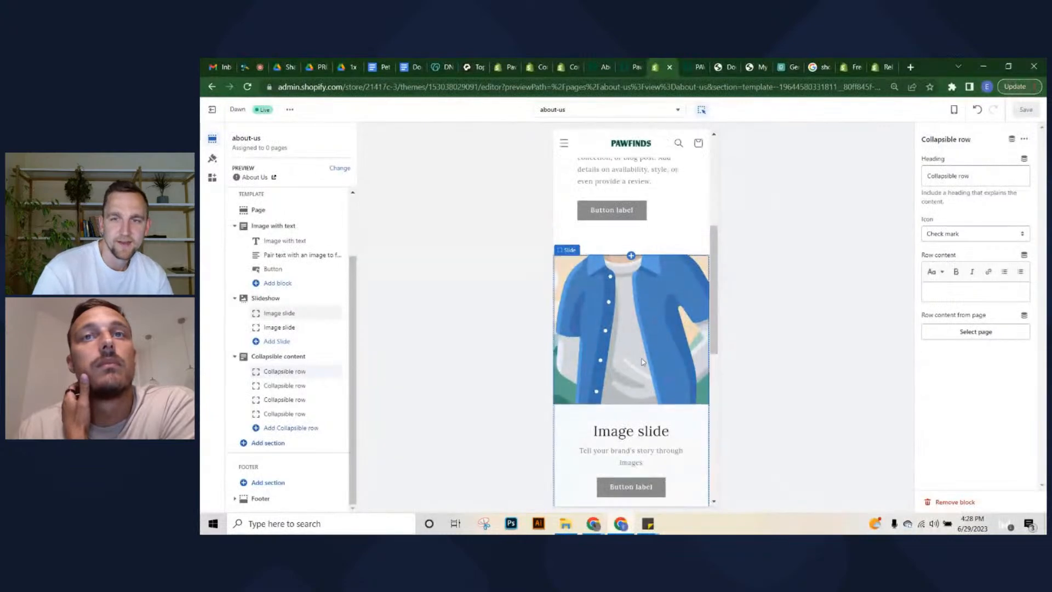
# Scroll through the about-us page template preview and its placeholder sections
pyautogui.scroll(-2, 616, 472)
pyautogui.scroll(-1, 643, 362)
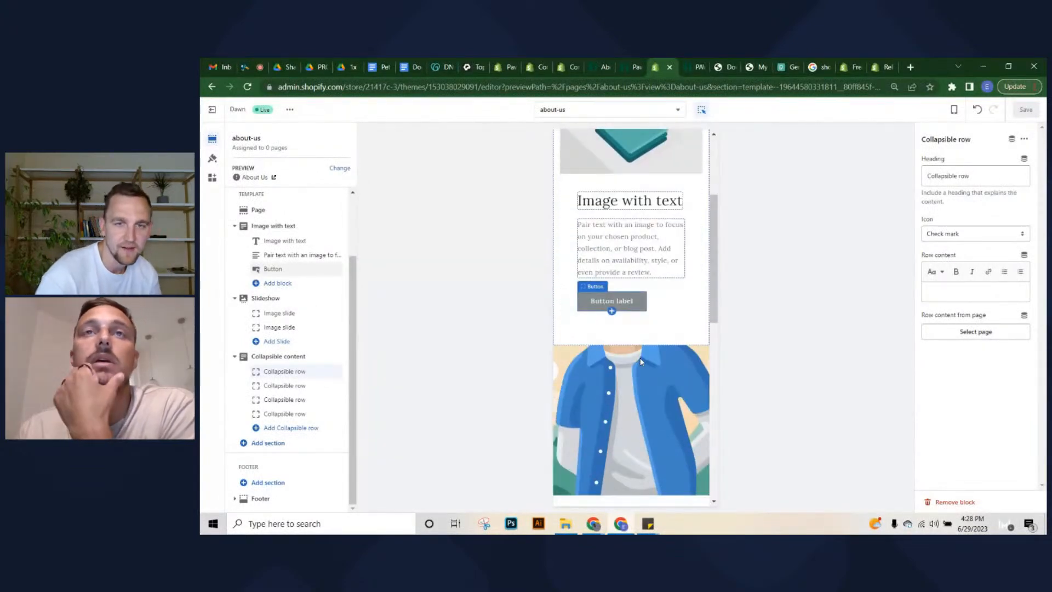
pyautogui.scroll(-9, 642, 362)
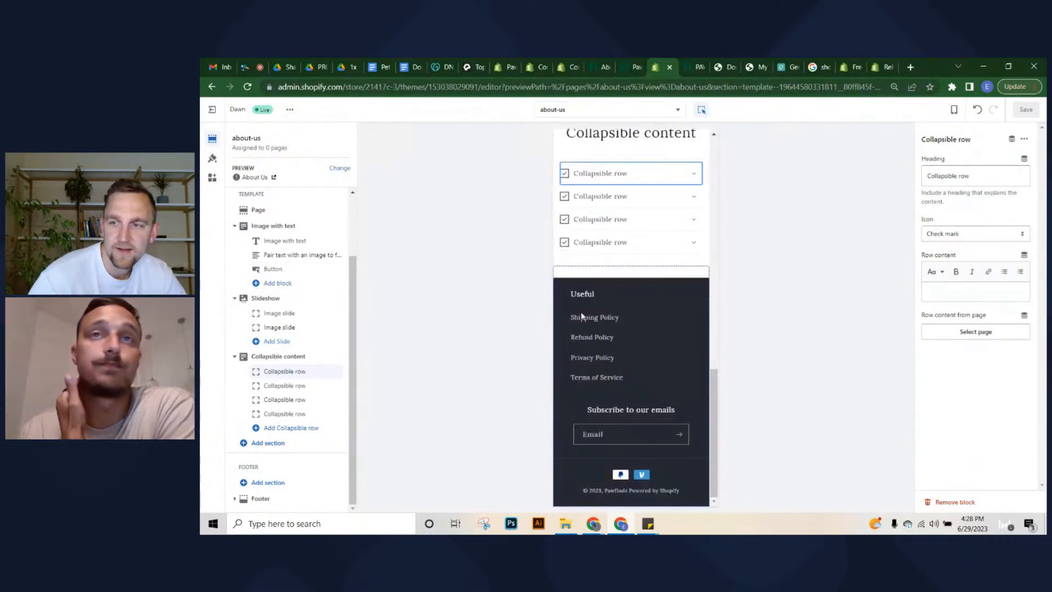
pyautogui.scroll(2, 652, 294)
pyautogui.scroll(4, 643, 298)
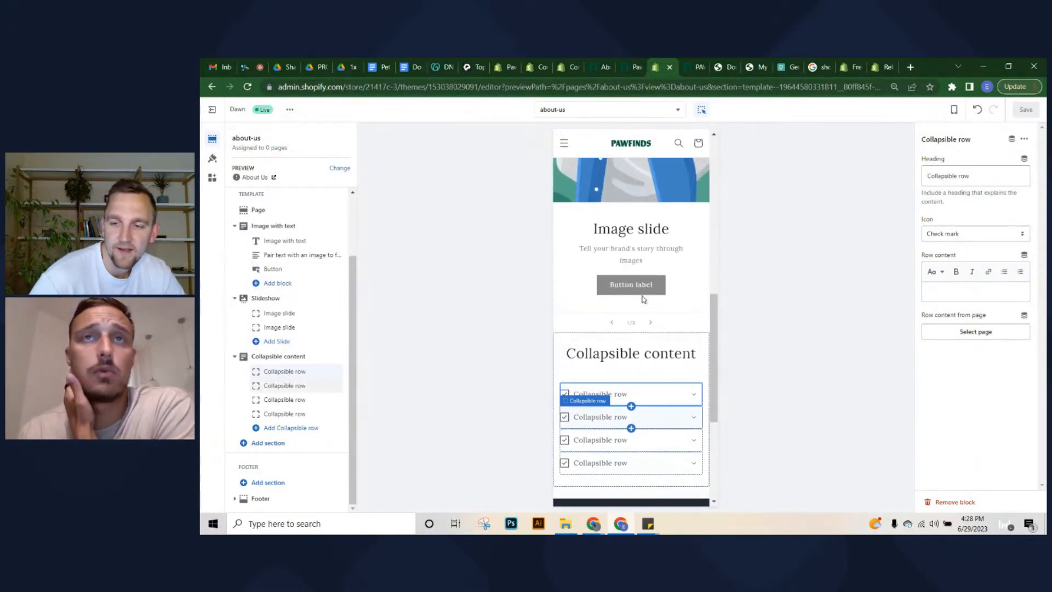
pyautogui.scroll(5, 613, 313)
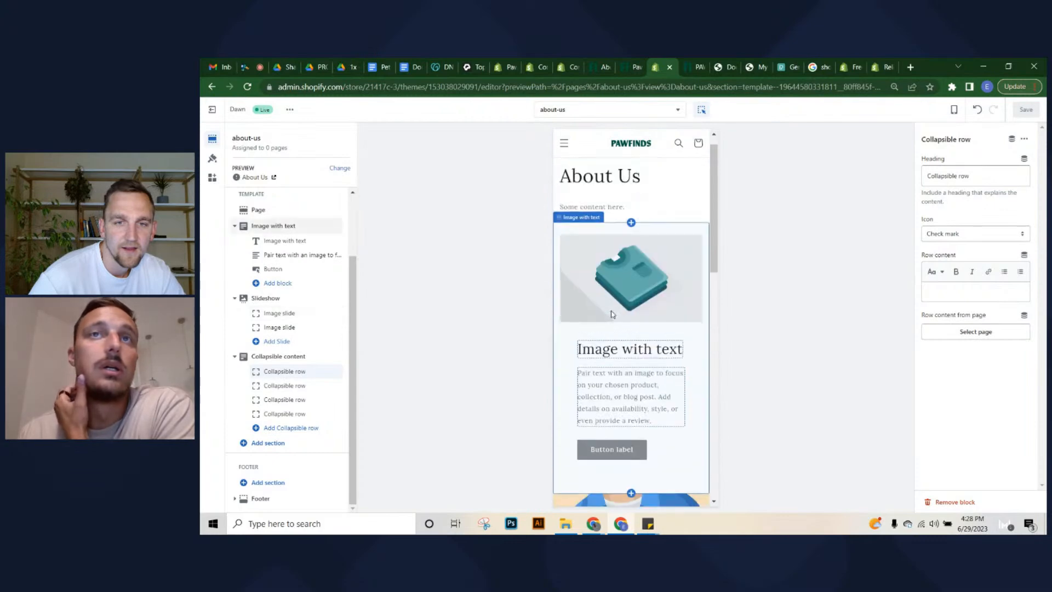
pyautogui.scroll(-1, 608, 304)
pyautogui.scroll(-10, 607, 303)
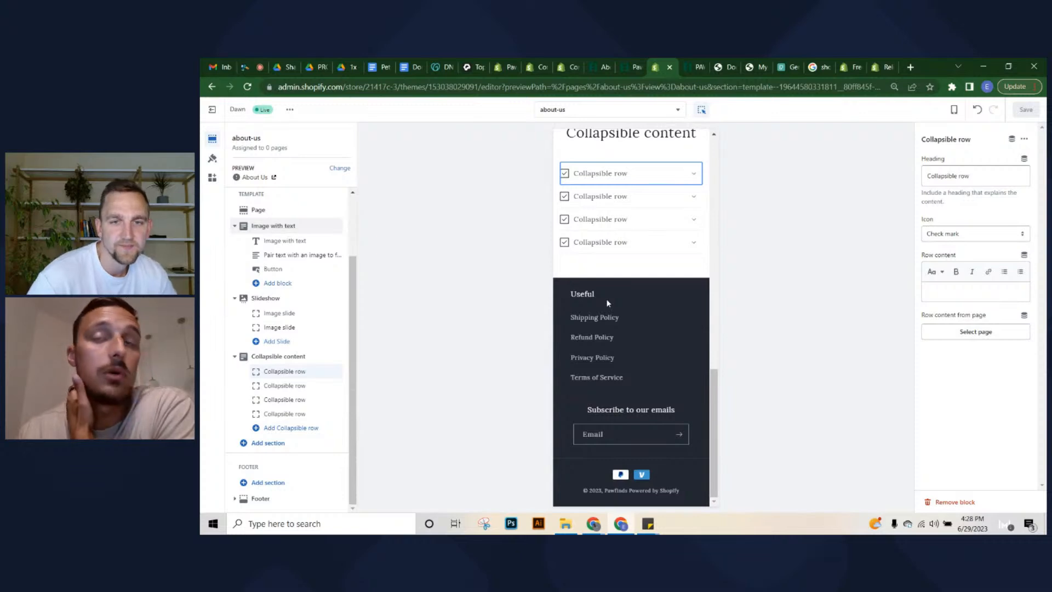
pyautogui.scroll(10, 607, 303)
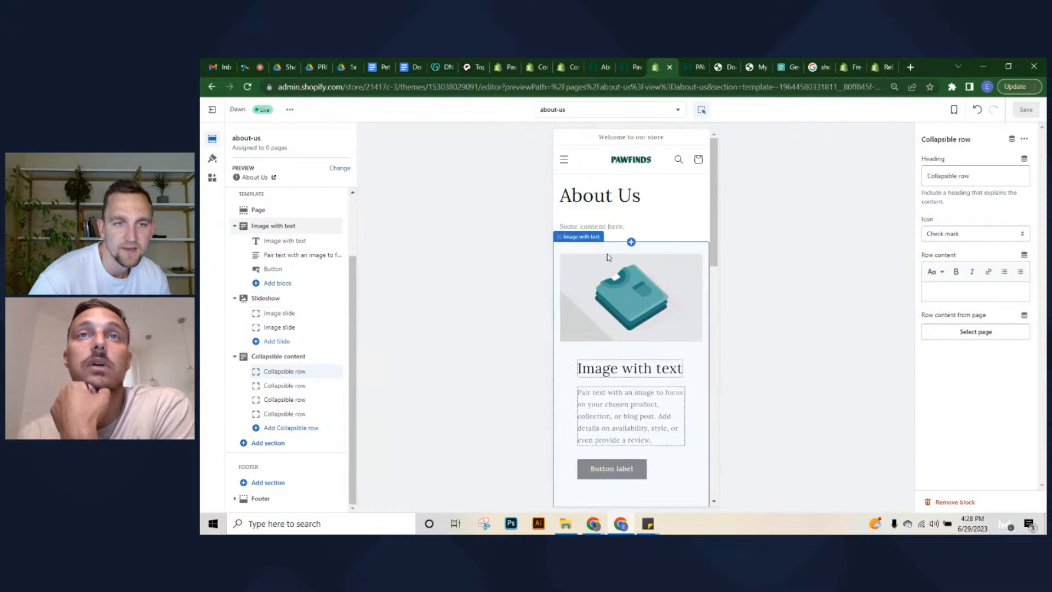
pyautogui.scroll(-2, 608, 252)
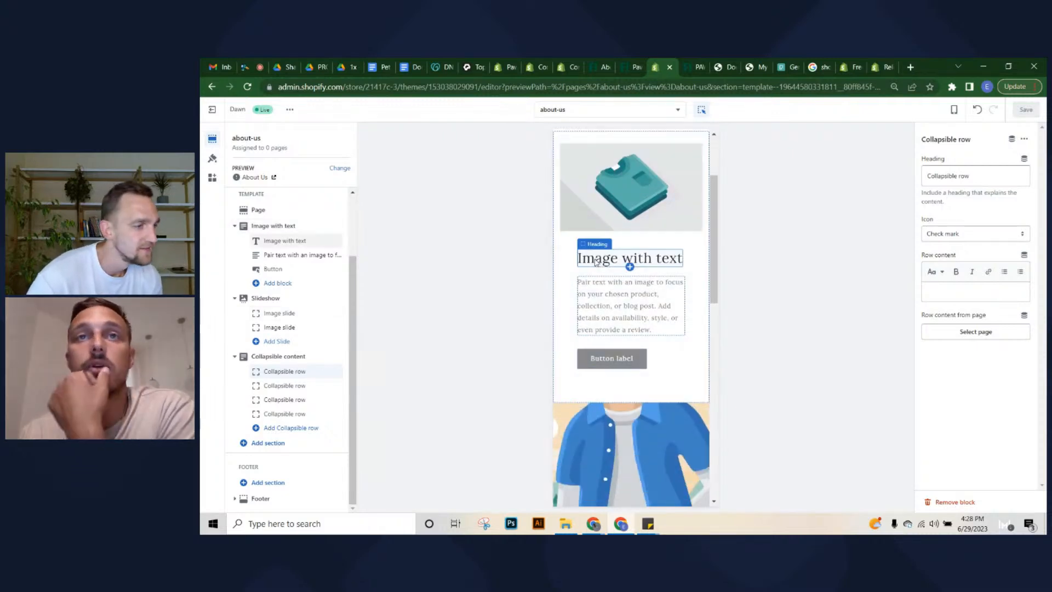
pyautogui.scroll(-1, 603, 307)
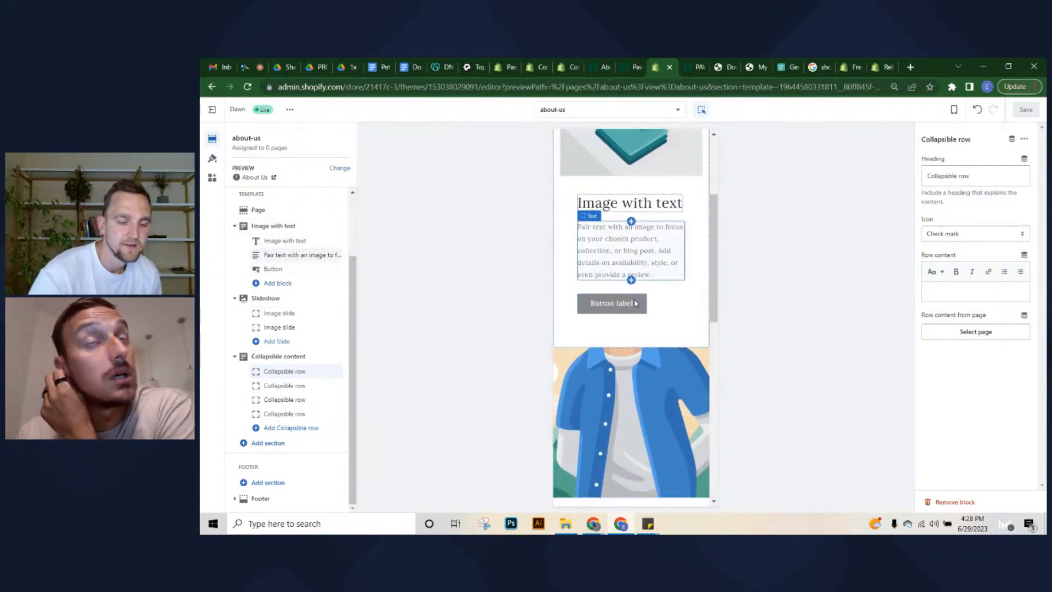
pyautogui.scroll(-3, 665, 303)
pyautogui.scroll(-8, 657, 299)
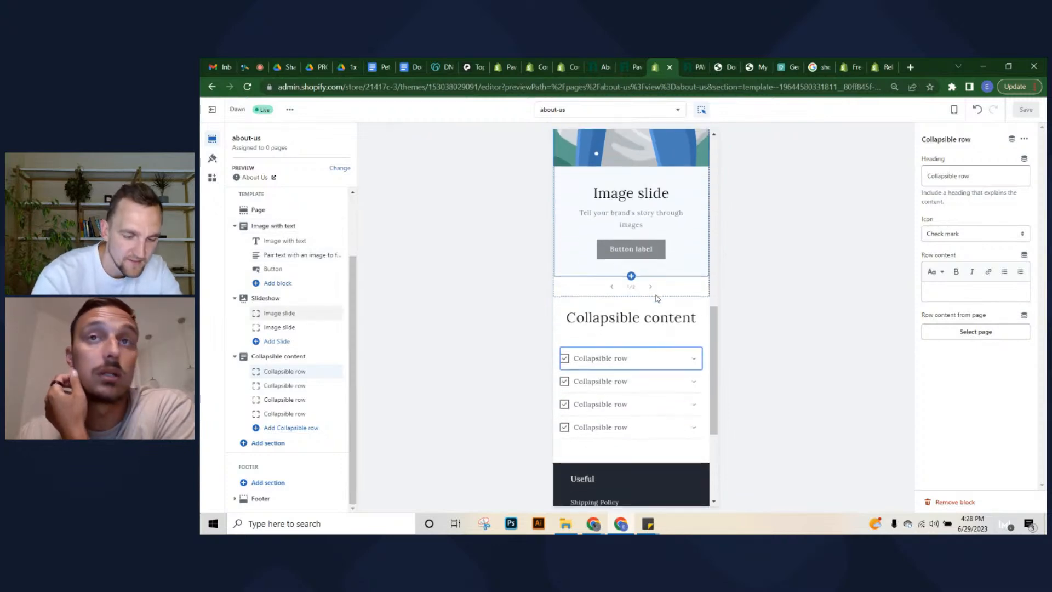
pyautogui.scroll(8, 656, 291)
pyautogui.scroll(10, 654, 286)
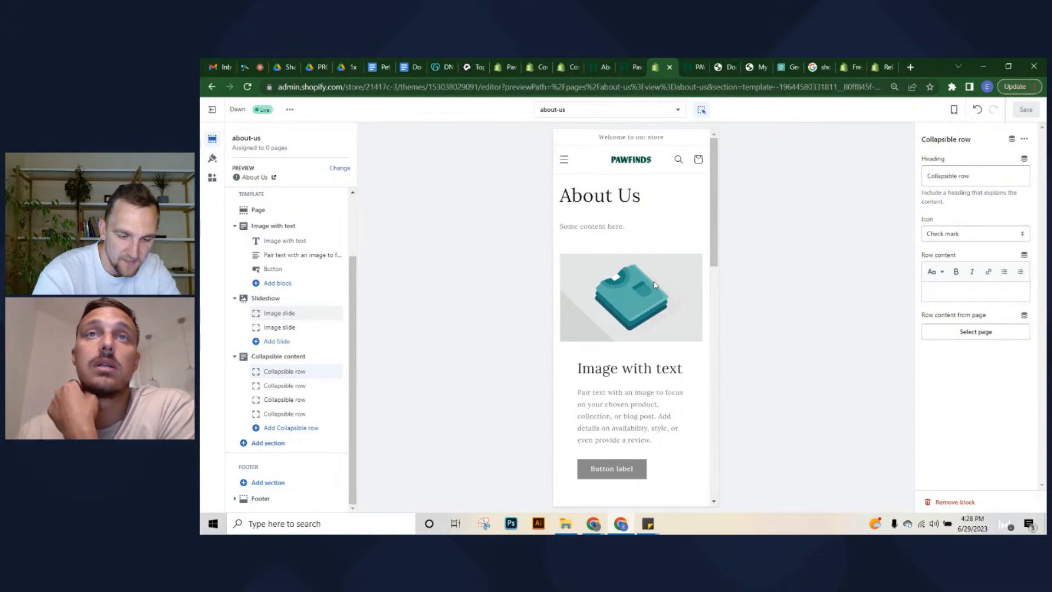
pyautogui.scroll(-1, 654, 285)
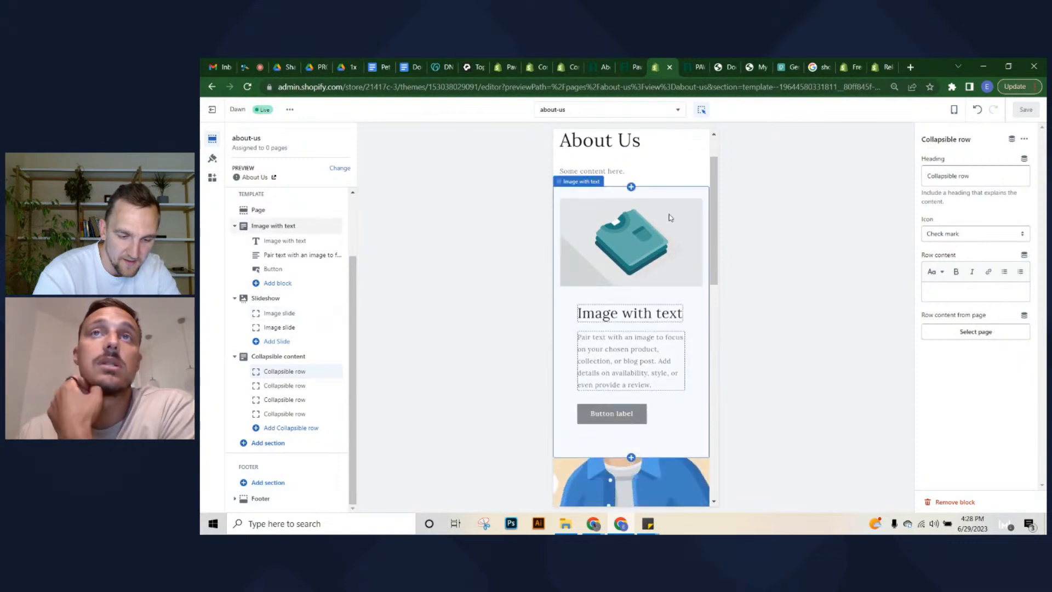
# Preview the about-us template in Desktop view, then switch back to Mobile
pyautogui.click(954, 109)
pyautogui.click(968, 157)
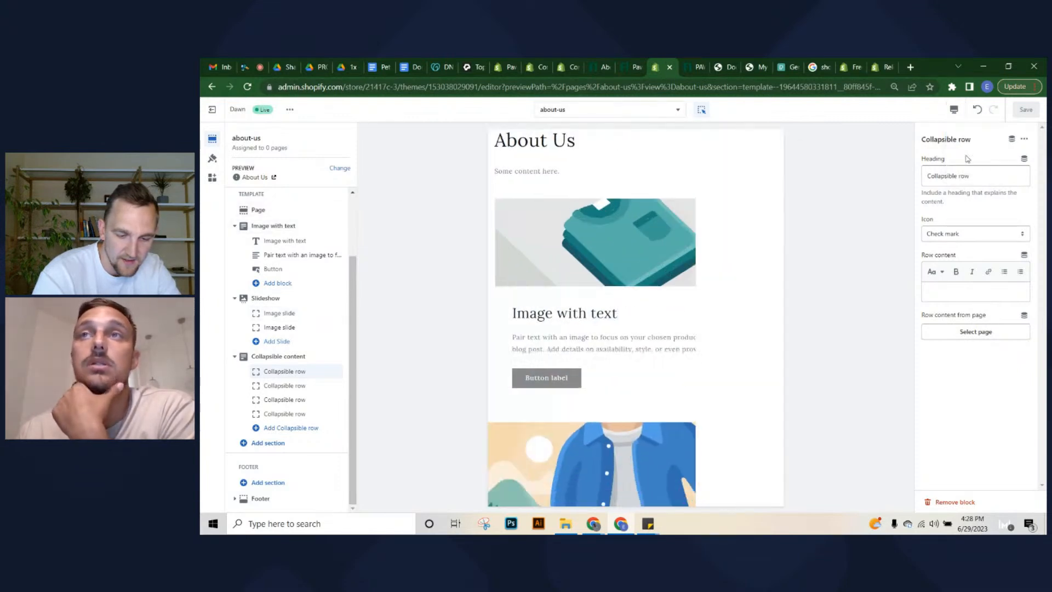
pyautogui.scroll(-3, 631, 252)
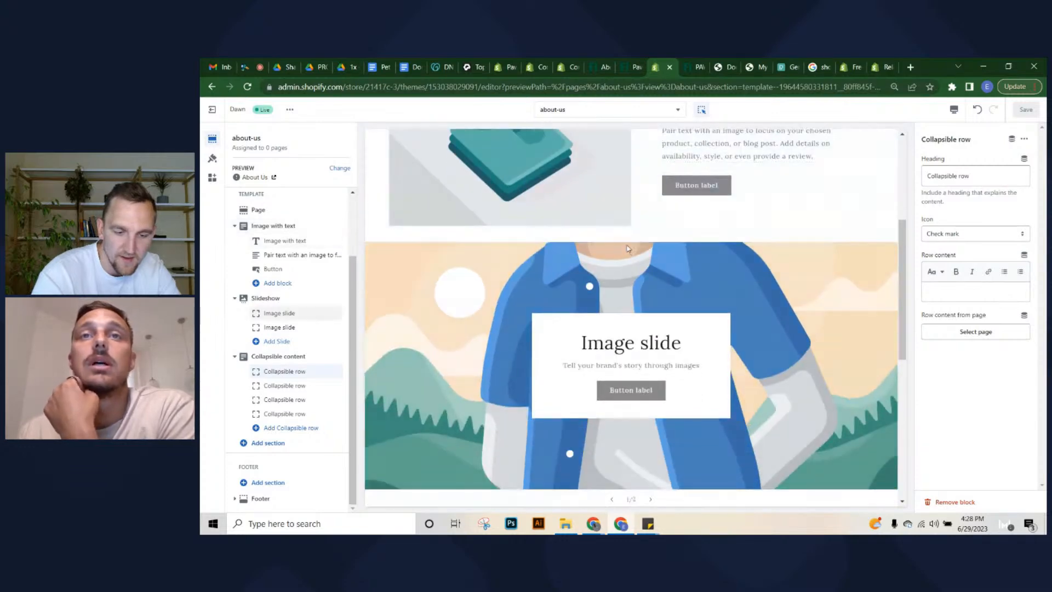
pyautogui.scroll(4, 666, 236)
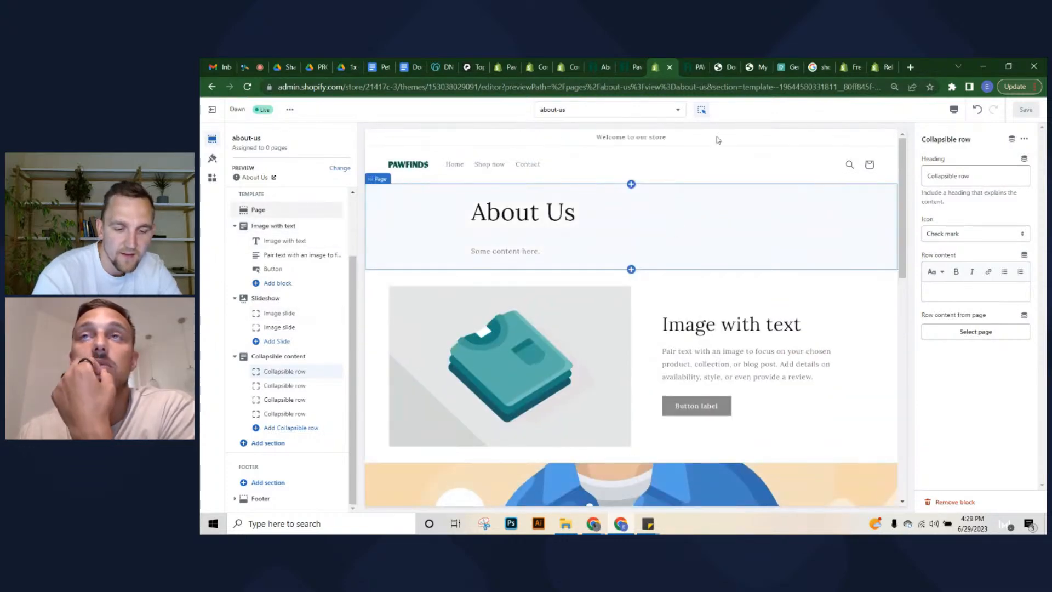
pyautogui.click(954, 110)
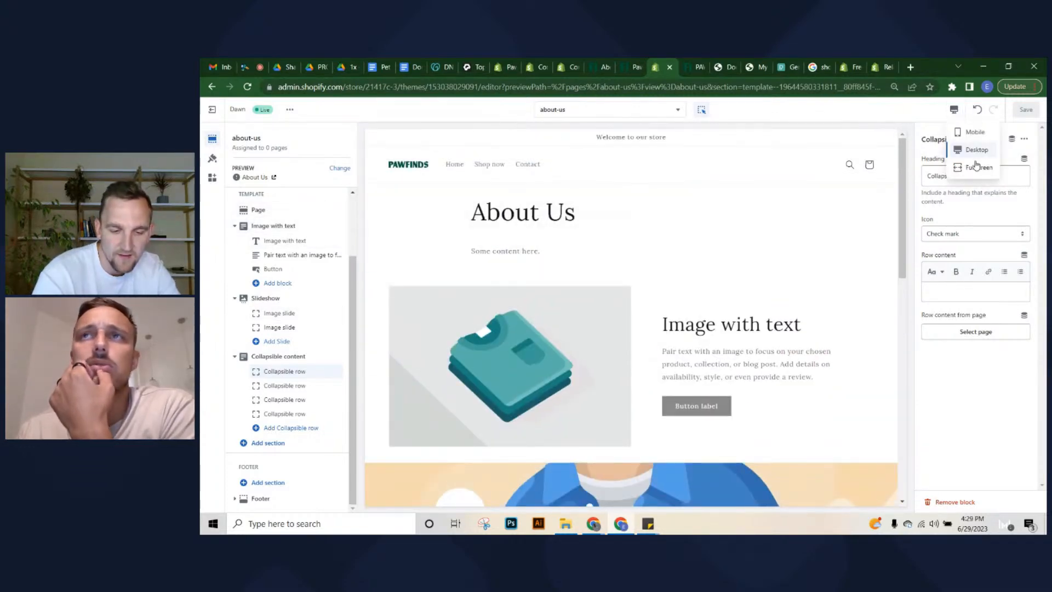
pyautogui.click(975, 133)
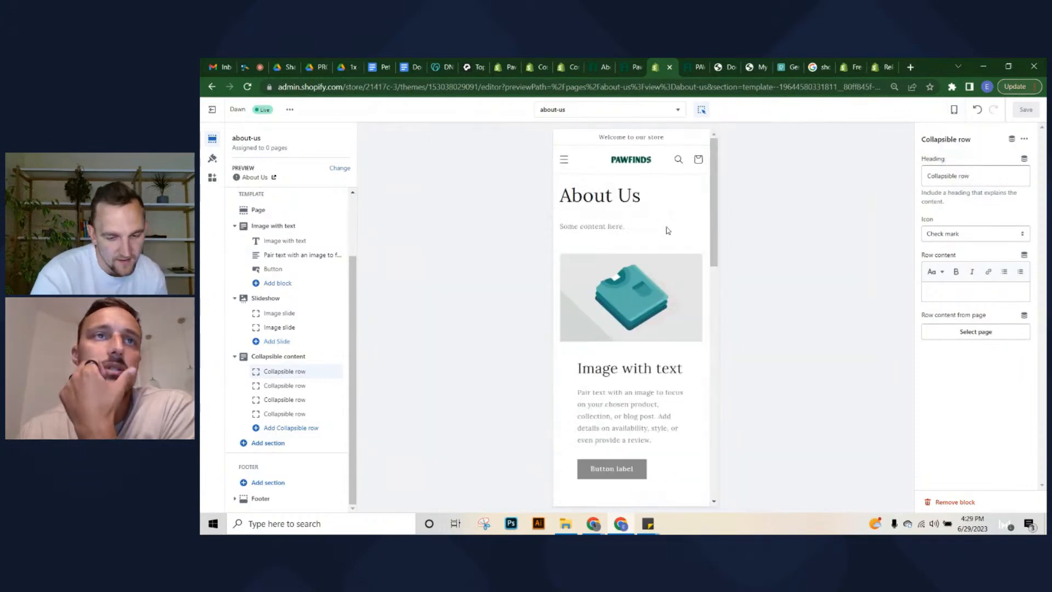
# Select the Image with text section and look over its settings
pyautogui.click(661, 269)
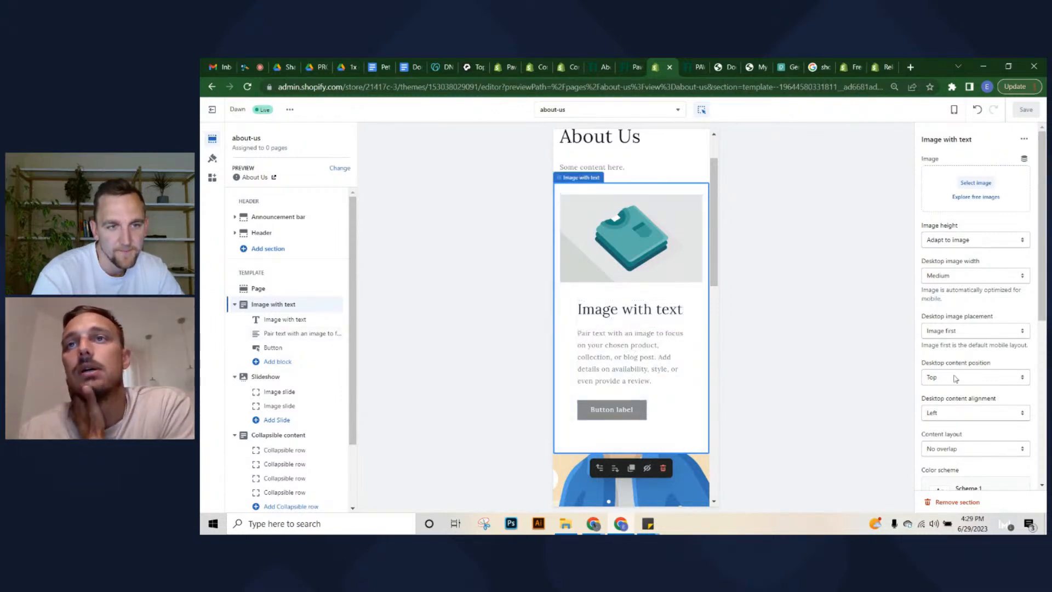
pyautogui.scroll(-2, 956, 378)
pyautogui.scroll(-6, 686, 323)
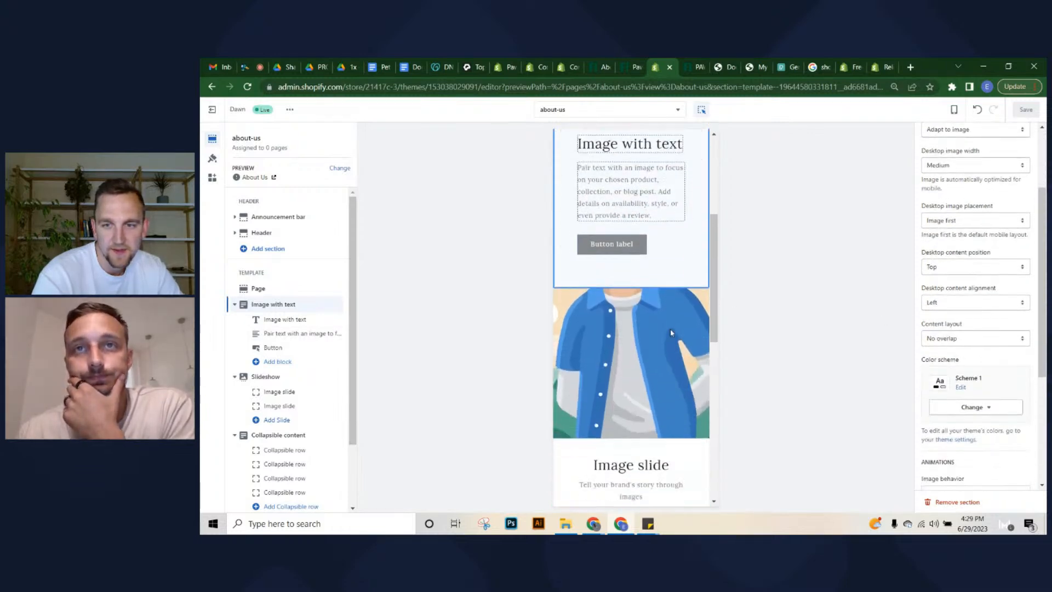
pyautogui.scroll(-4, 650, 352)
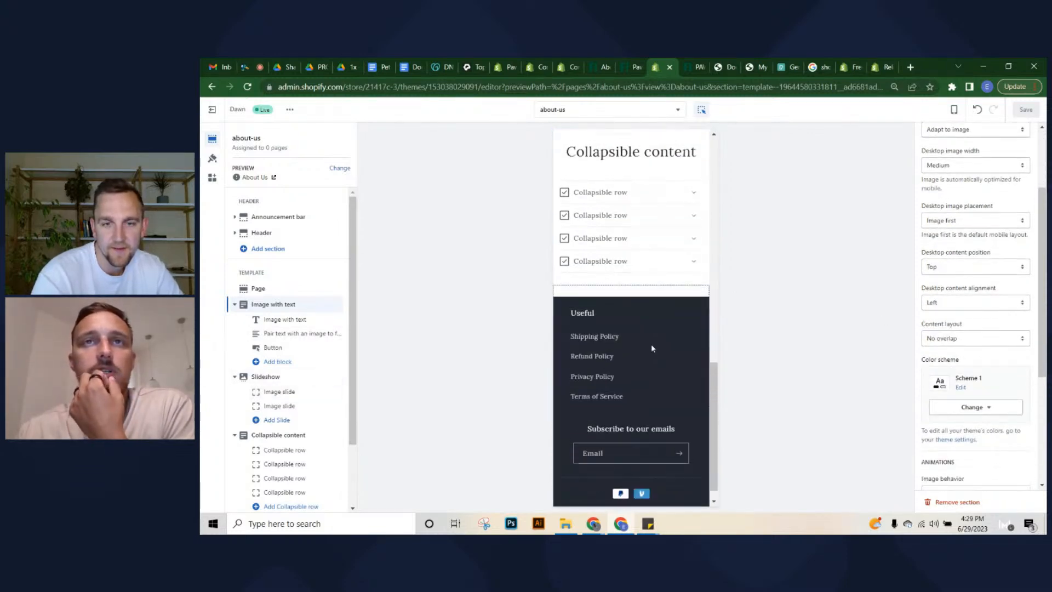
pyautogui.scroll(3, 652, 349)
pyautogui.scroll(1, 653, 348)
pyautogui.scroll(-1, 651, 348)
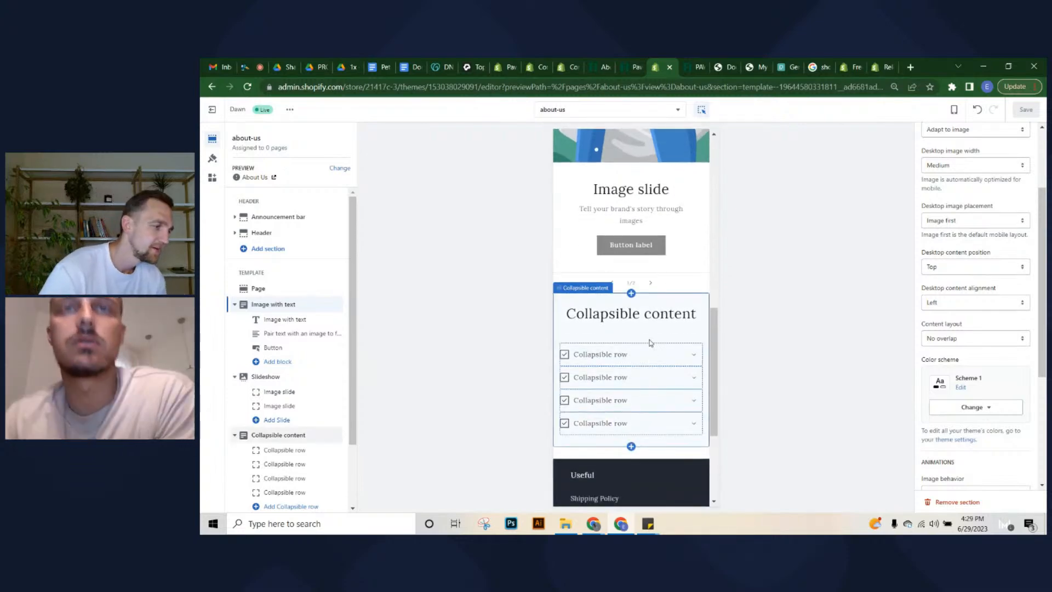
pyautogui.scroll(7, 650, 345)
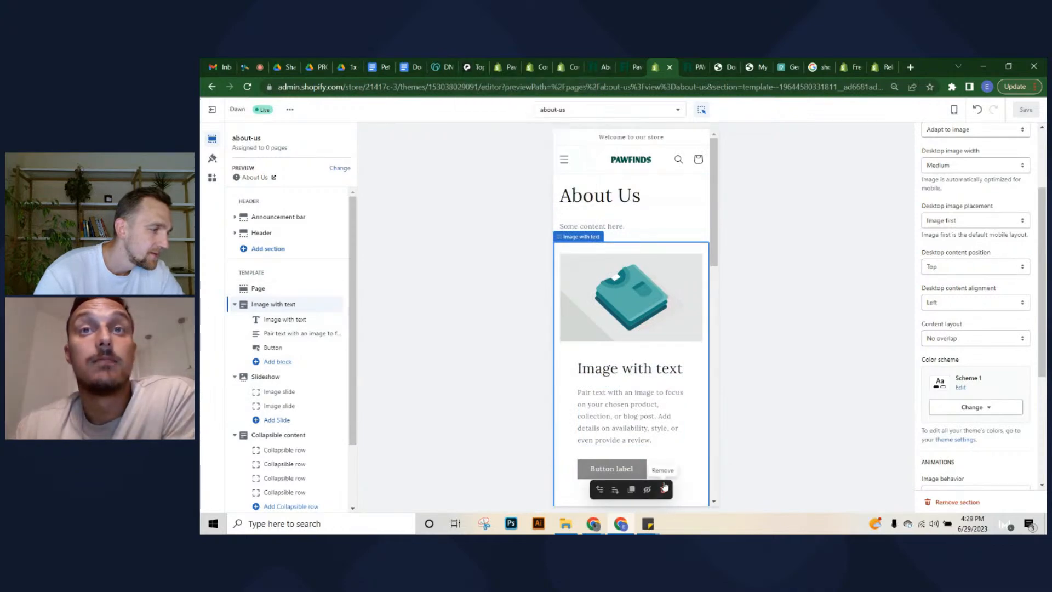
# Review the pawfinds.shop DNS records in GoDaddy, then return to Shopify's domain connection pages
pyautogui.click(476, 66)
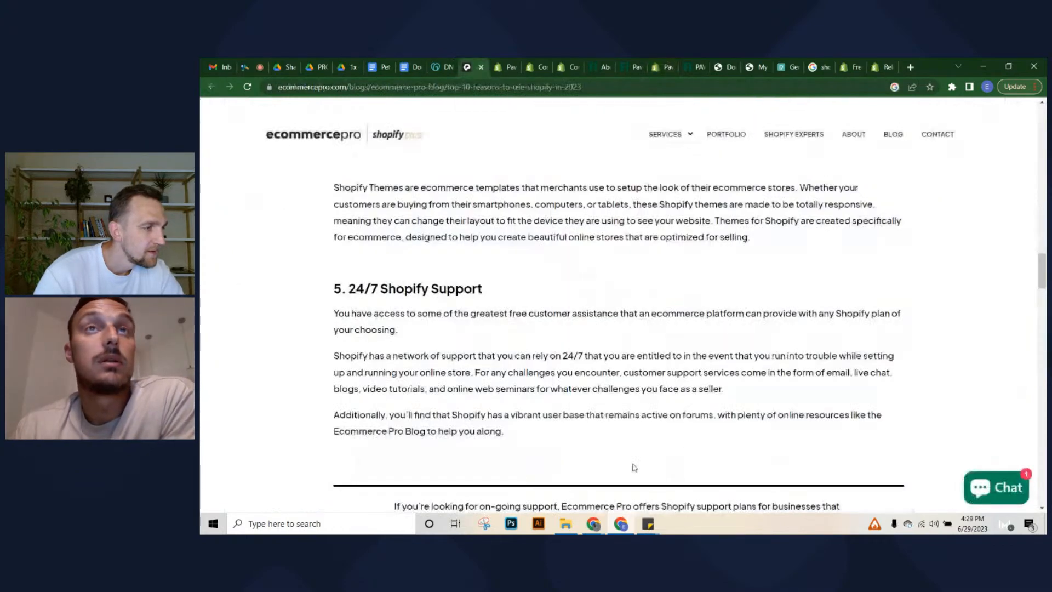
pyautogui.scroll(4, 548, 302)
pyautogui.click(441, 66)
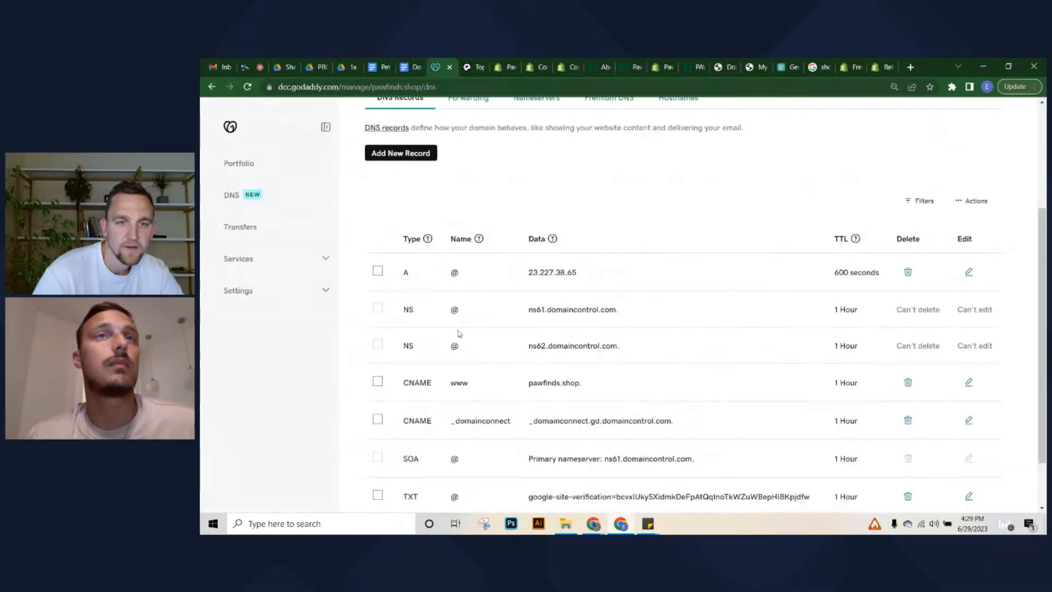
pyautogui.scroll(3, 534, 237)
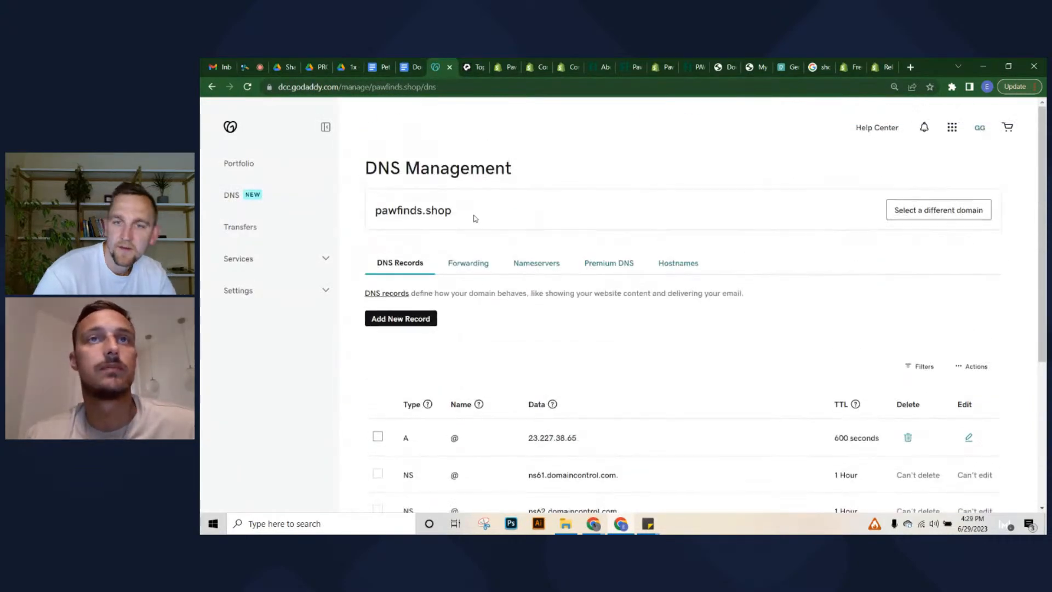
pyautogui.scroll(-2, 483, 381)
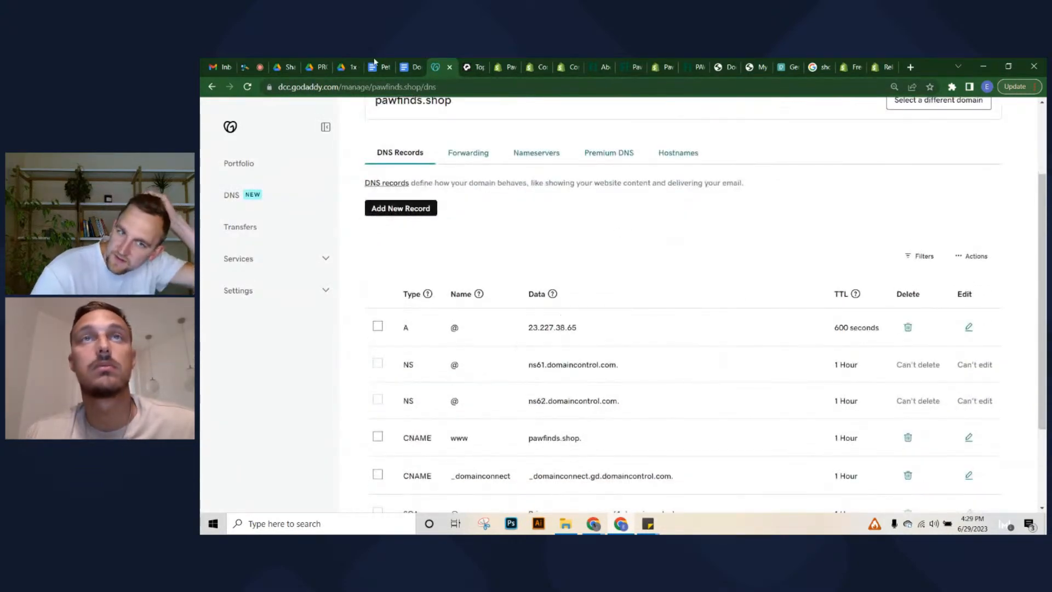
pyautogui.click(503, 67)
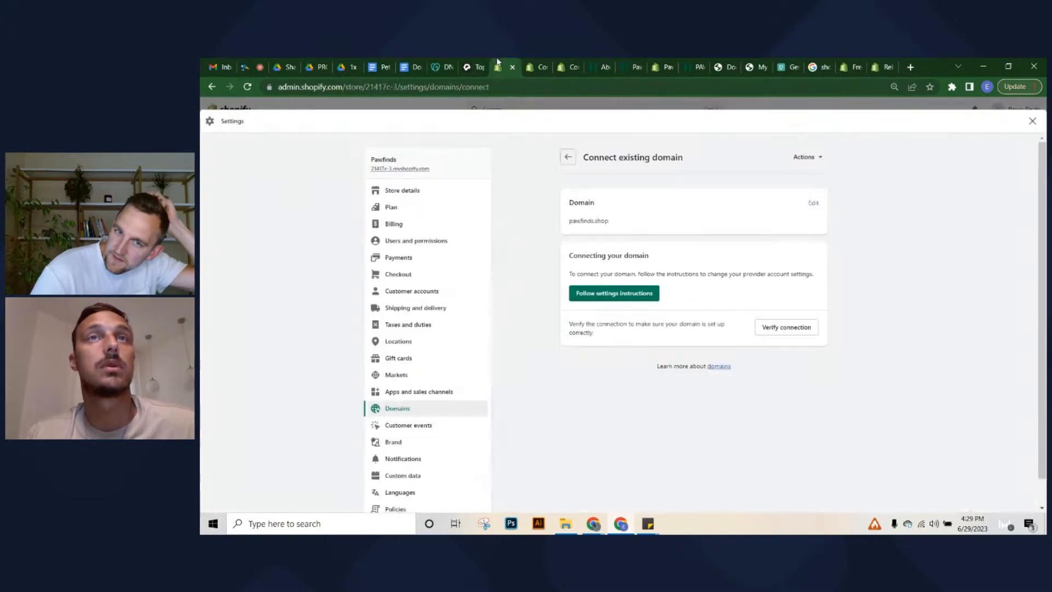
pyautogui.click(565, 67)
pyautogui.scroll(-10, 549, 302)
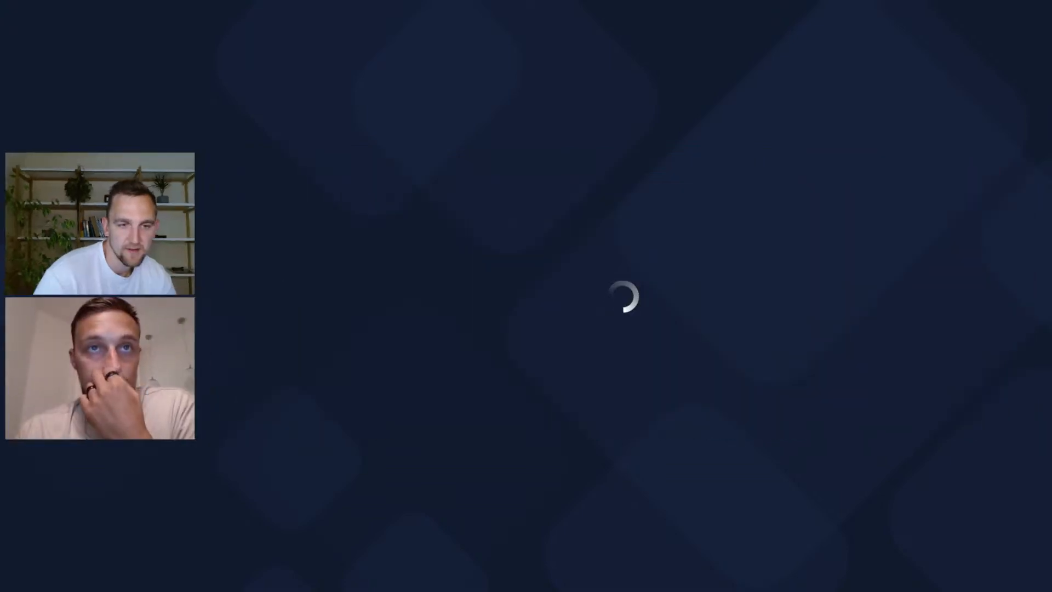
# Open the trial store's Plan details and go to Choose plan
pyautogui.press('Return')
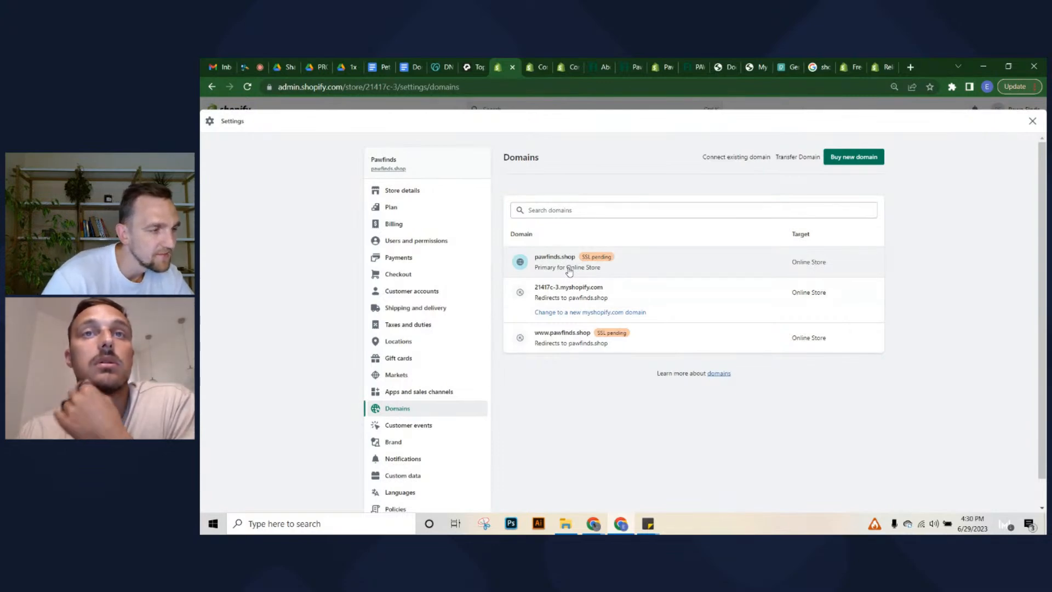
pyautogui.click(391, 206)
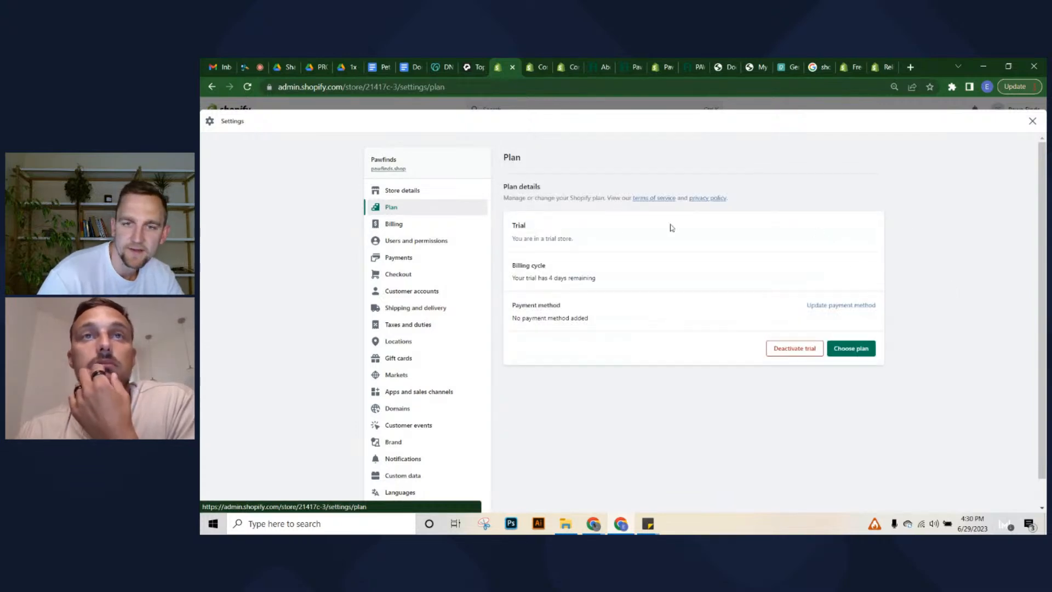
pyautogui.click(853, 349)
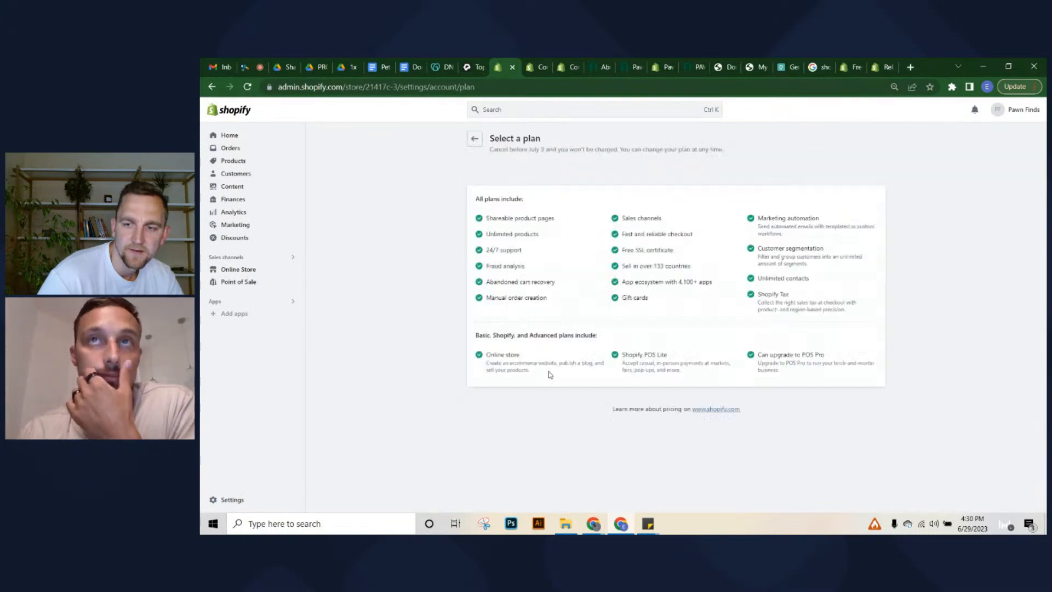
pyautogui.scroll(-3, 542, 236)
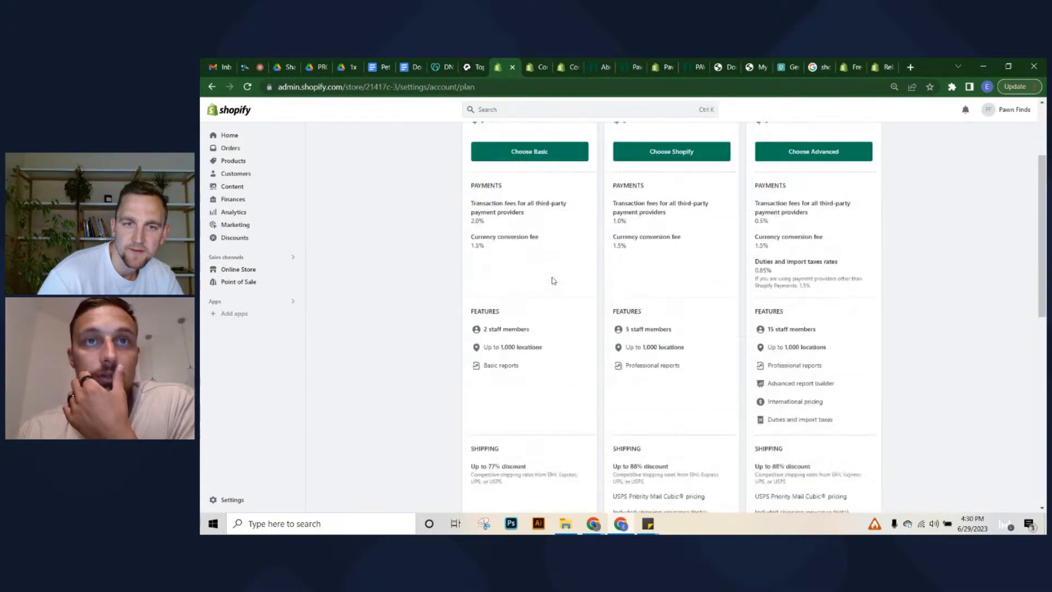
pyautogui.scroll(3, 552, 277)
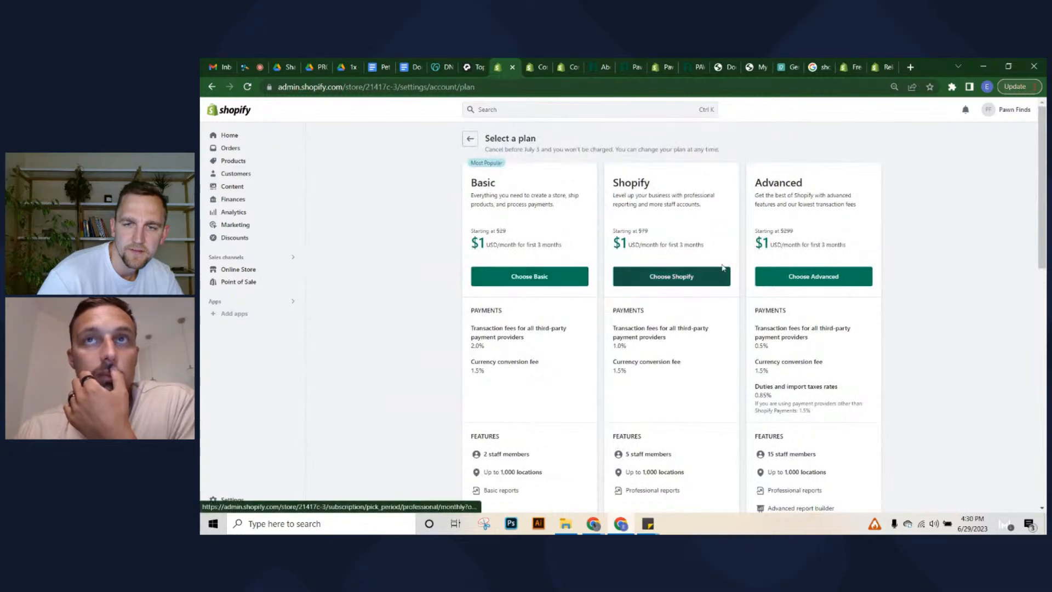
pyautogui.scroll(-10, 709, 261)
pyautogui.scroll(-3, 544, 322)
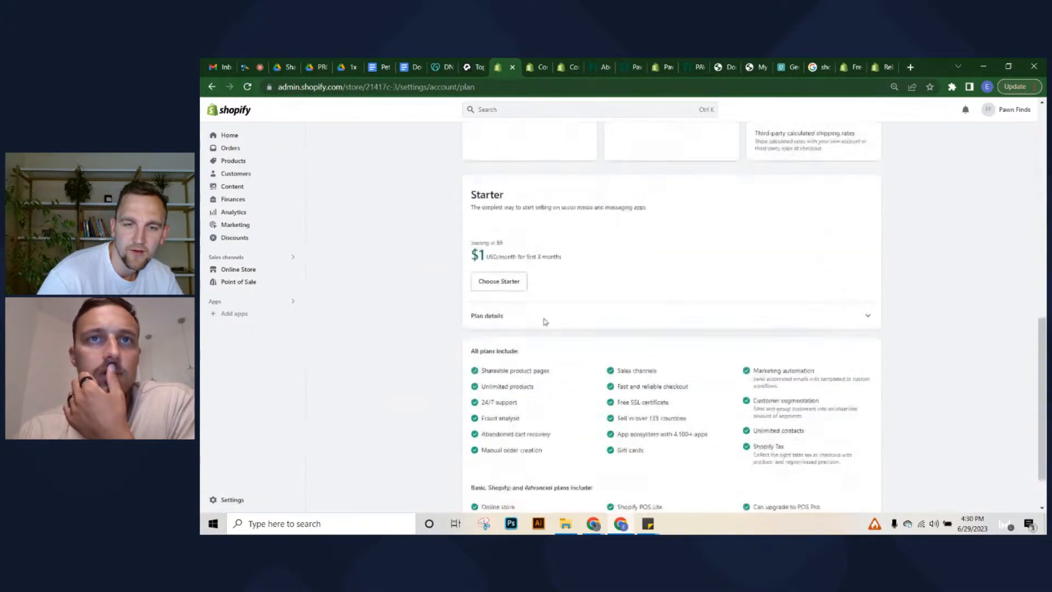
pyautogui.scroll(12, 529, 336)
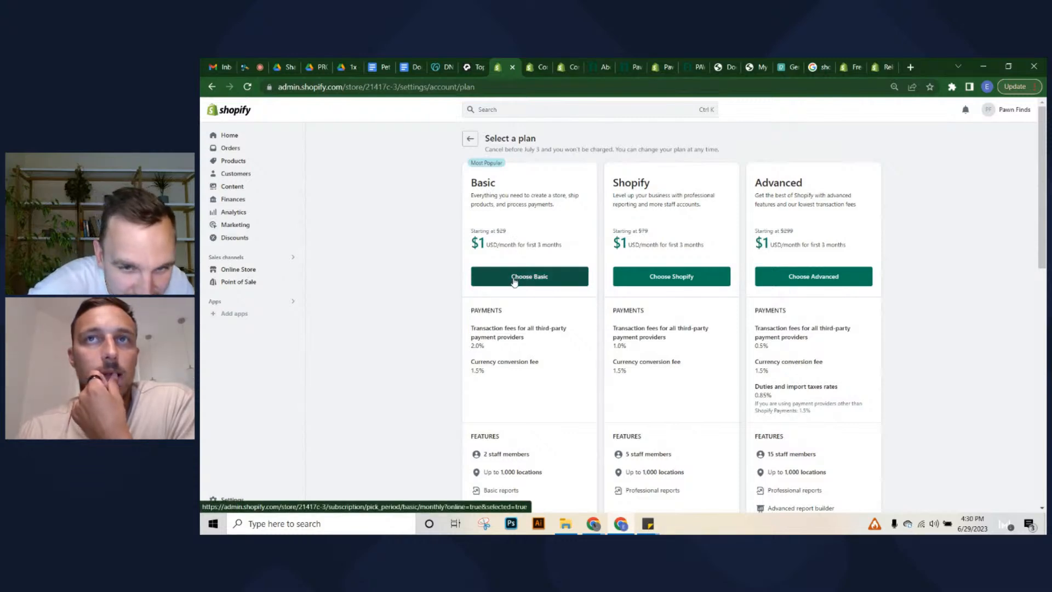
pyautogui.scroll(-2, 713, 351)
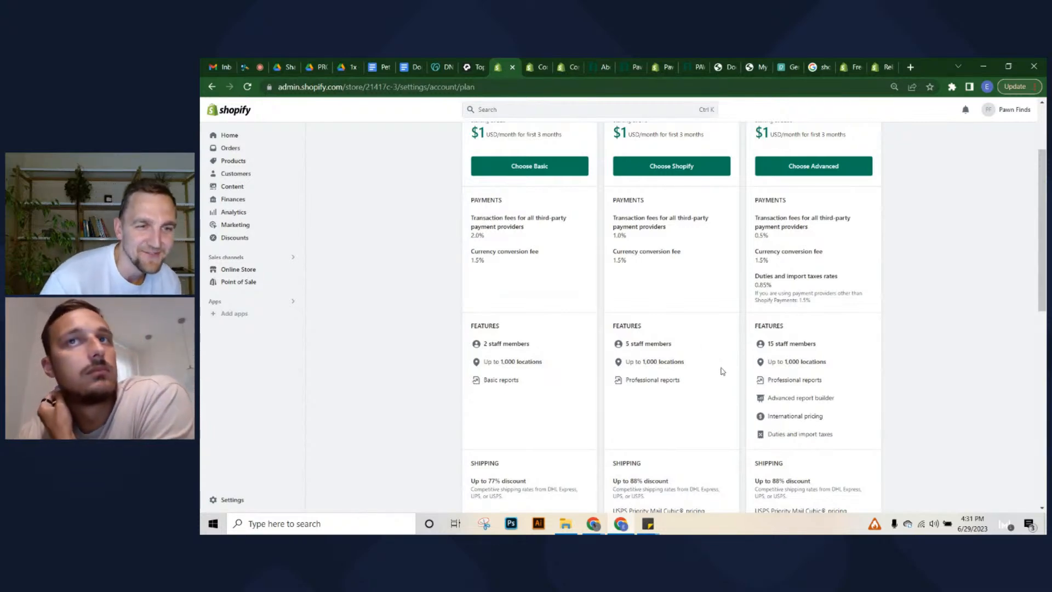
pyautogui.scroll(-2, 723, 371)
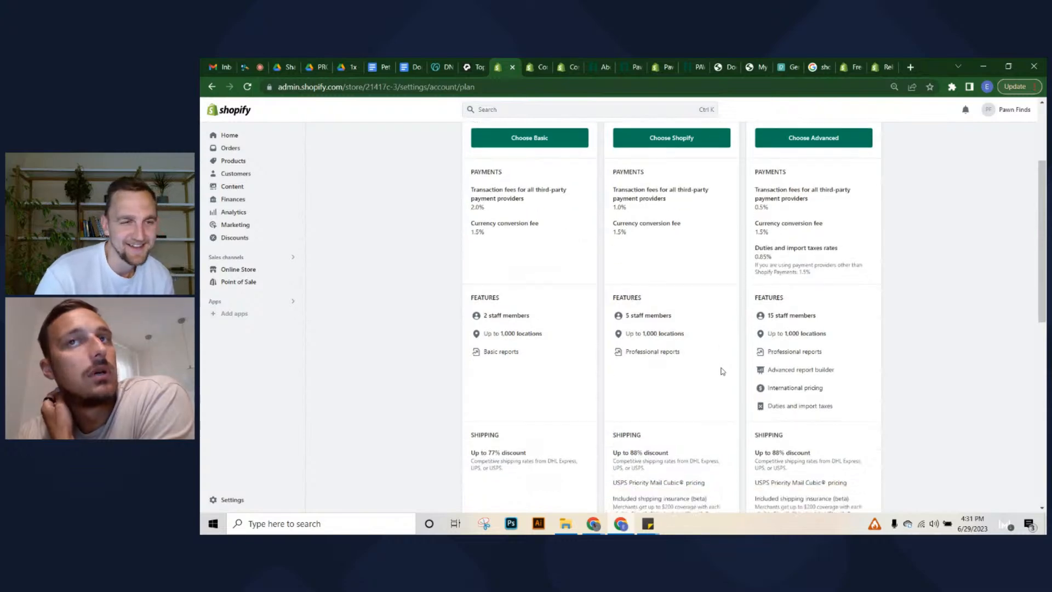
pyautogui.scroll(-1, 830, 347)
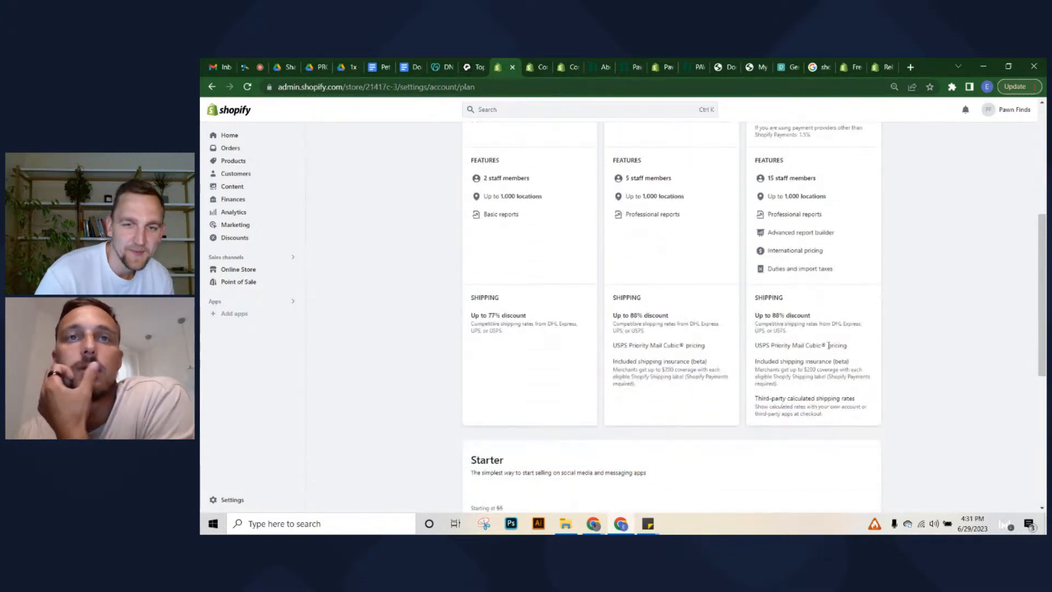
pyautogui.scroll(6, 828, 346)
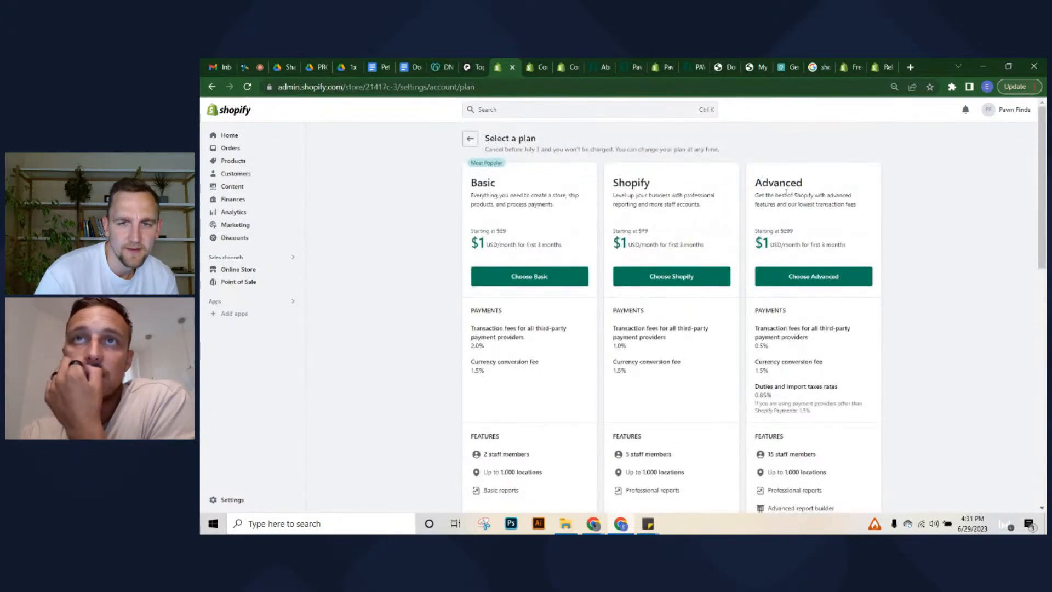
pyautogui.moveTo(751, 181); pyautogui.dragTo(865, 216)
pyautogui.click(871, 215)
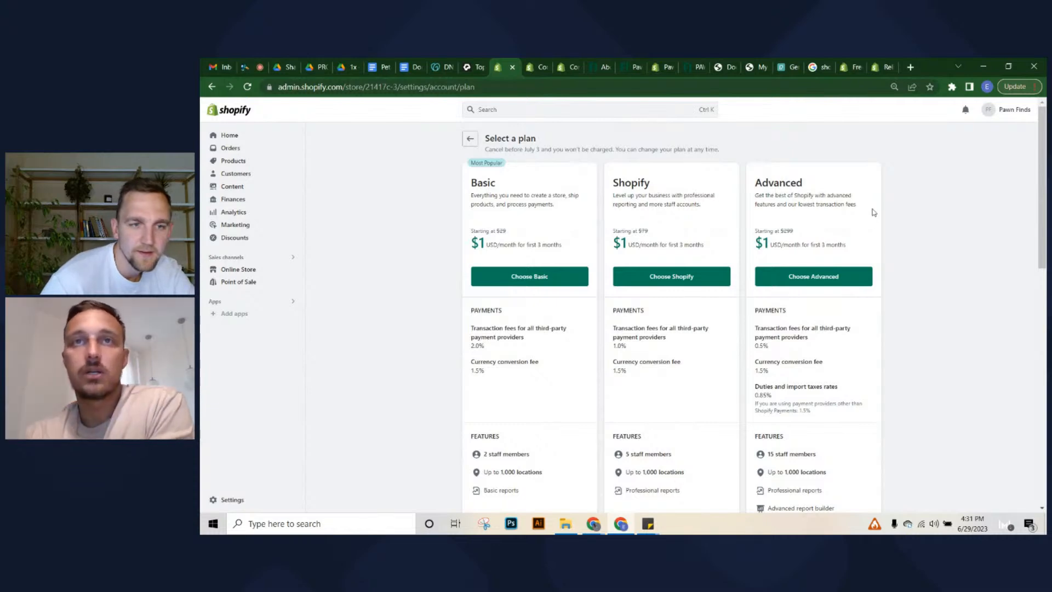
pyautogui.scroll(-3, 877, 370)
pyautogui.scroll(2, 766, 402)
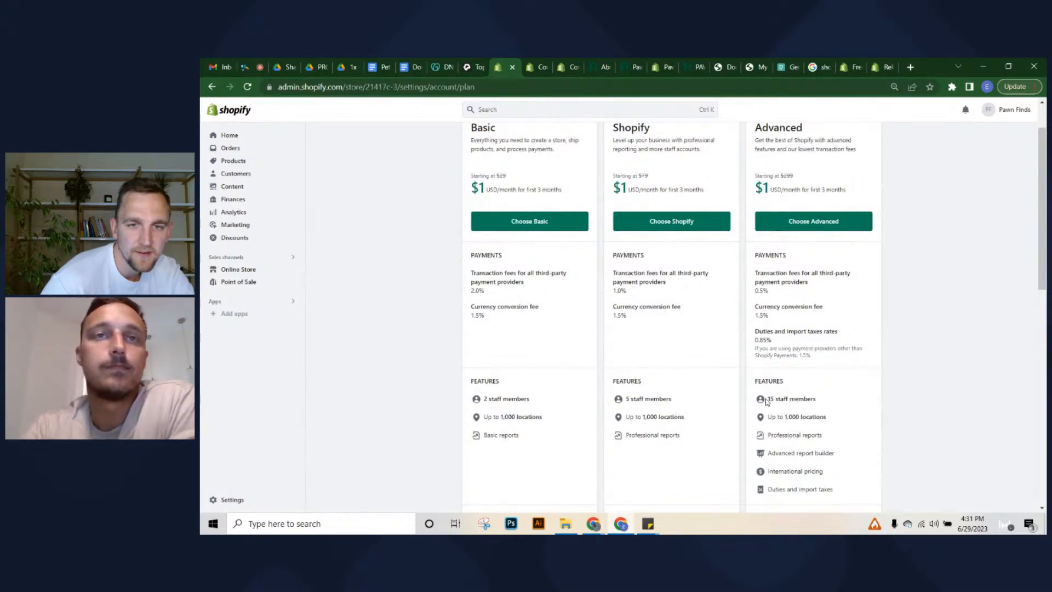
pyautogui.scroll(-1, 767, 401)
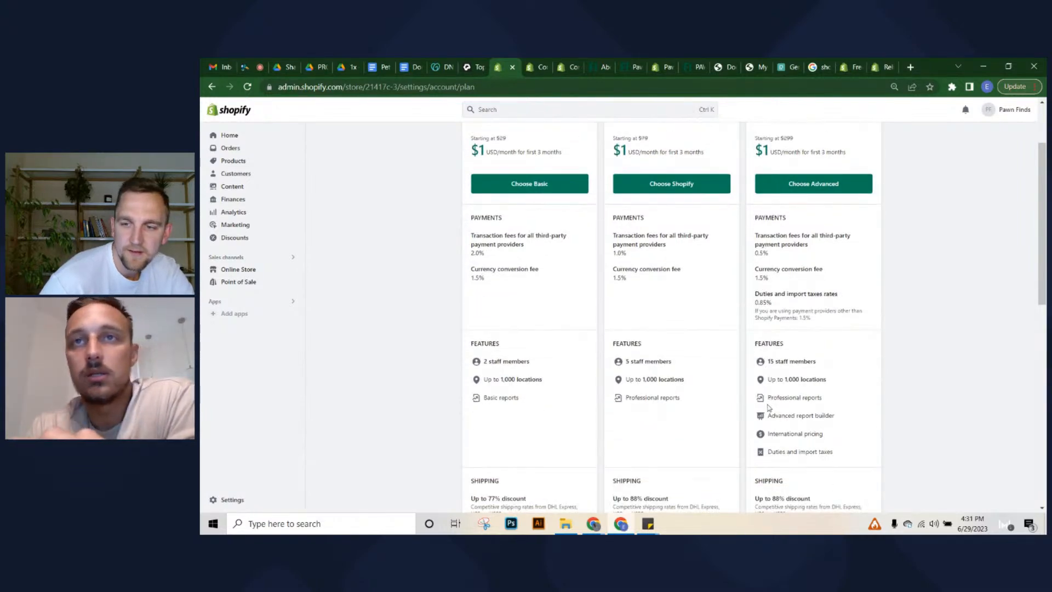
pyautogui.moveTo(770, 411); pyautogui.dragTo(762, 434)
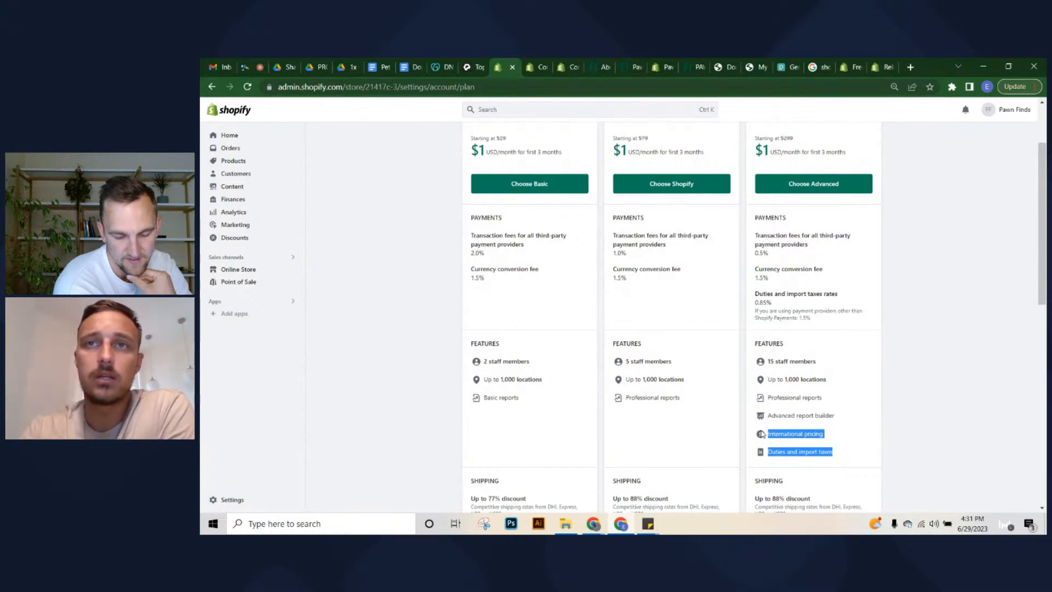
pyautogui.click(814, 442)
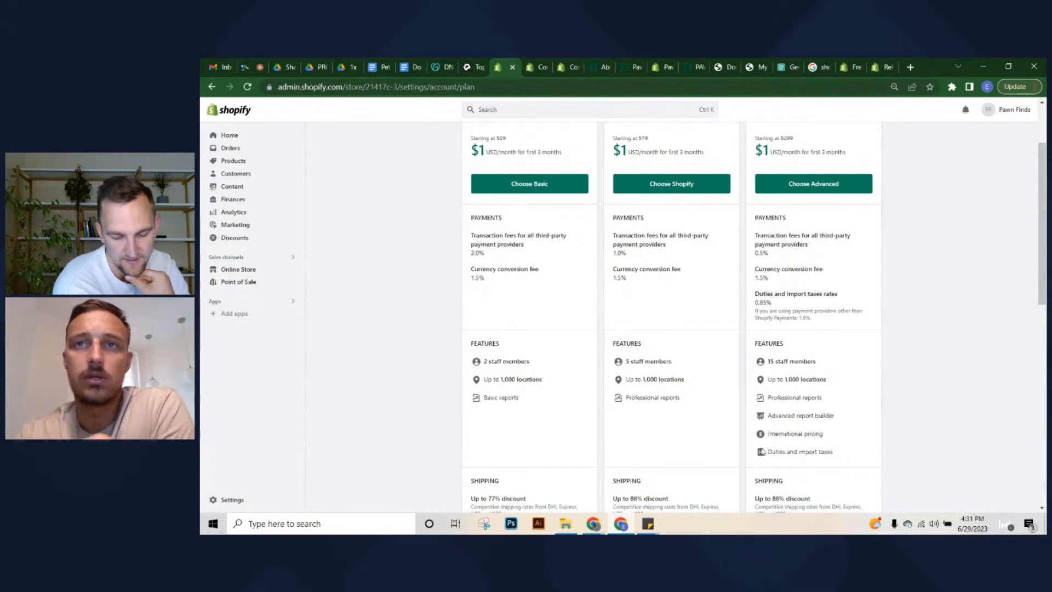
pyautogui.moveTo(764, 453); pyautogui.dragTo(841, 454)
pyautogui.click(840, 456)
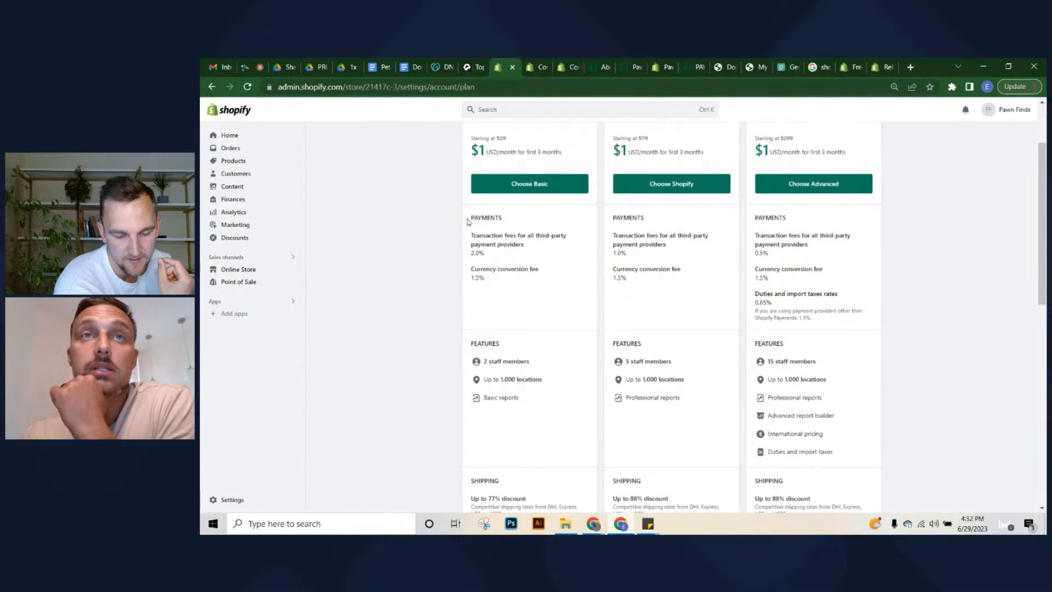
pyautogui.moveTo(469, 219); pyautogui.dragTo(822, 281)
pyautogui.click(821, 282)
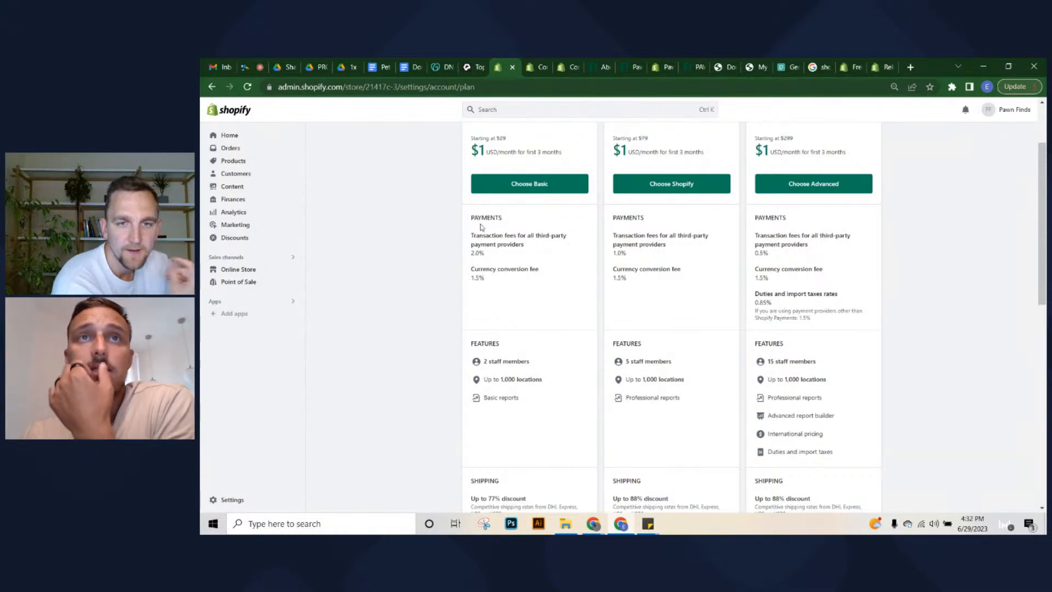
pyautogui.scroll(2, 481, 226)
pyautogui.scroll(-1, 479, 263)
pyautogui.moveTo(471, 281); pyautogui.dragTo(484, 290)
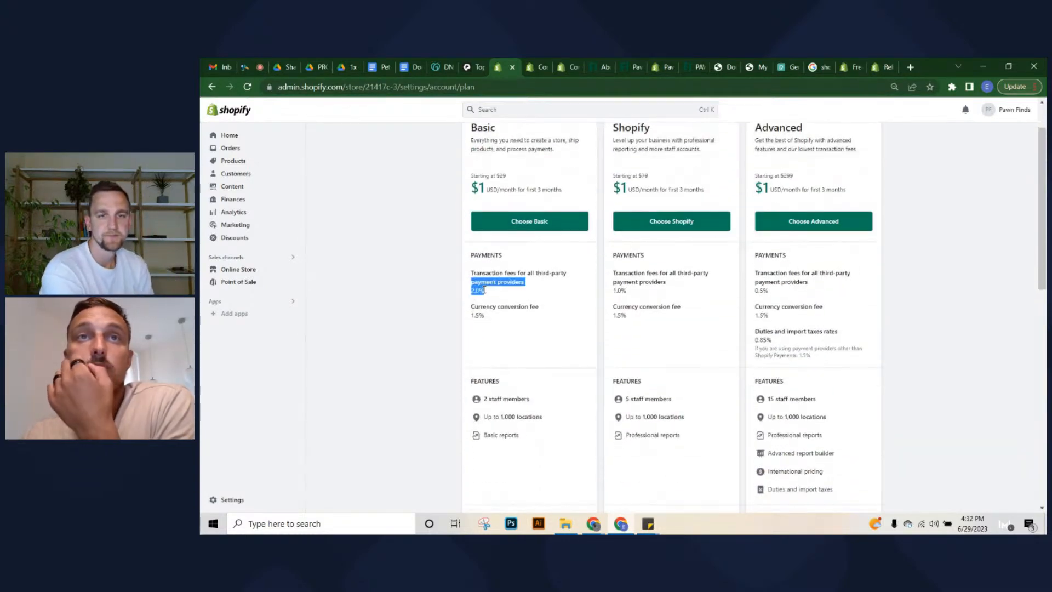
pyautogui.click(474, 294)
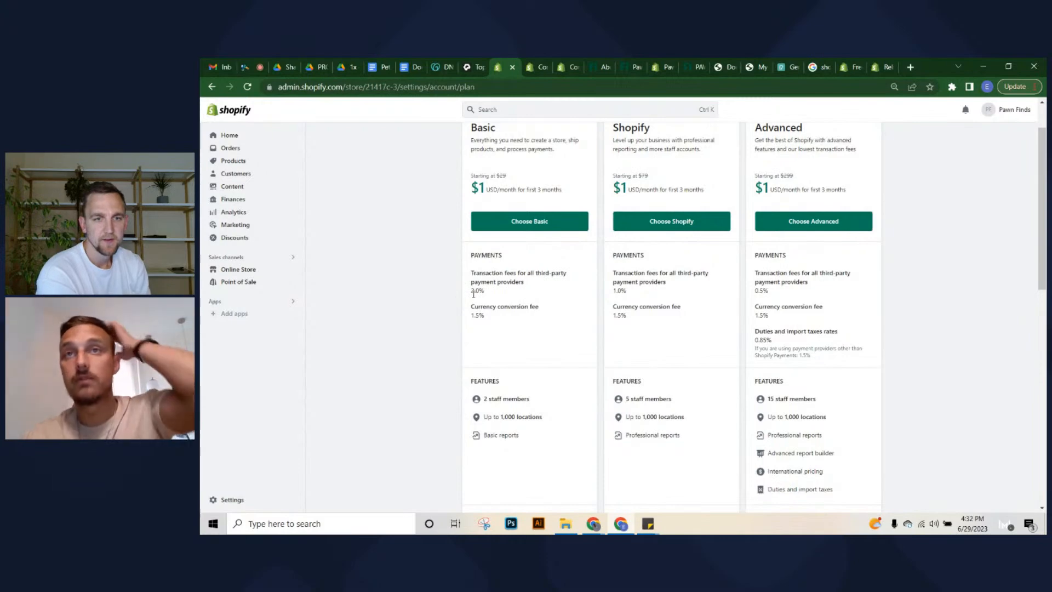
pyautogui.moveTo(474, 294); pyautogui.dragTo(482, 300)
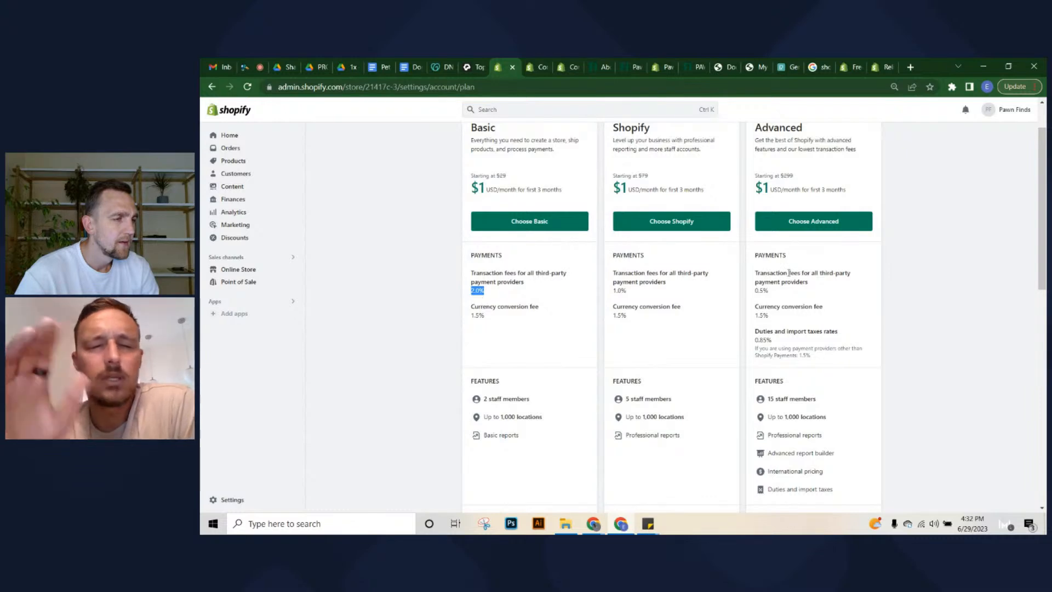
pyautogui.moveTo(752, 286); pyautogui.dragTo(798, 302)
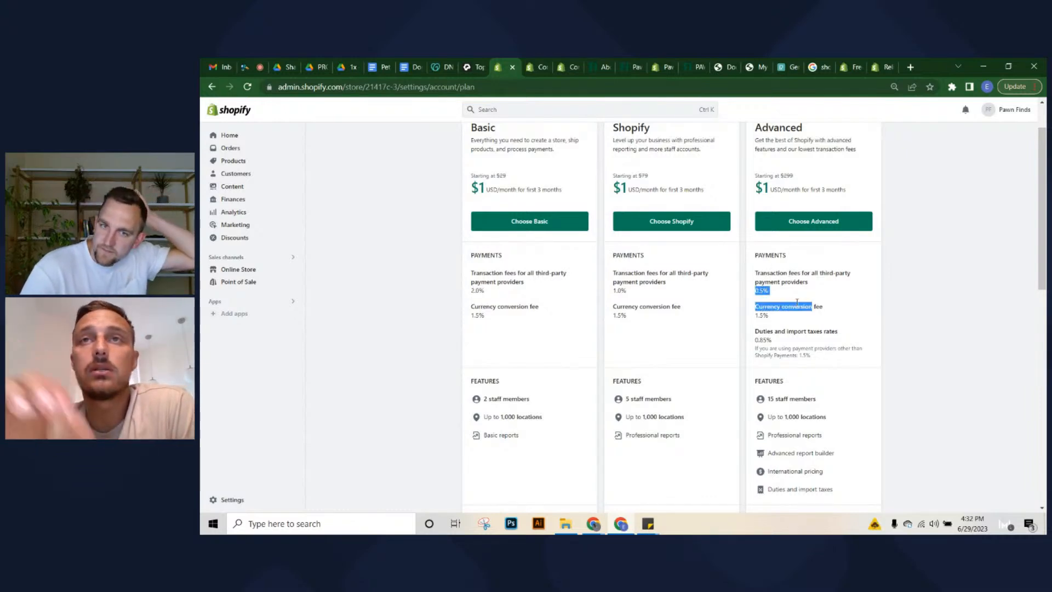
pyautogui.click(781, 283)
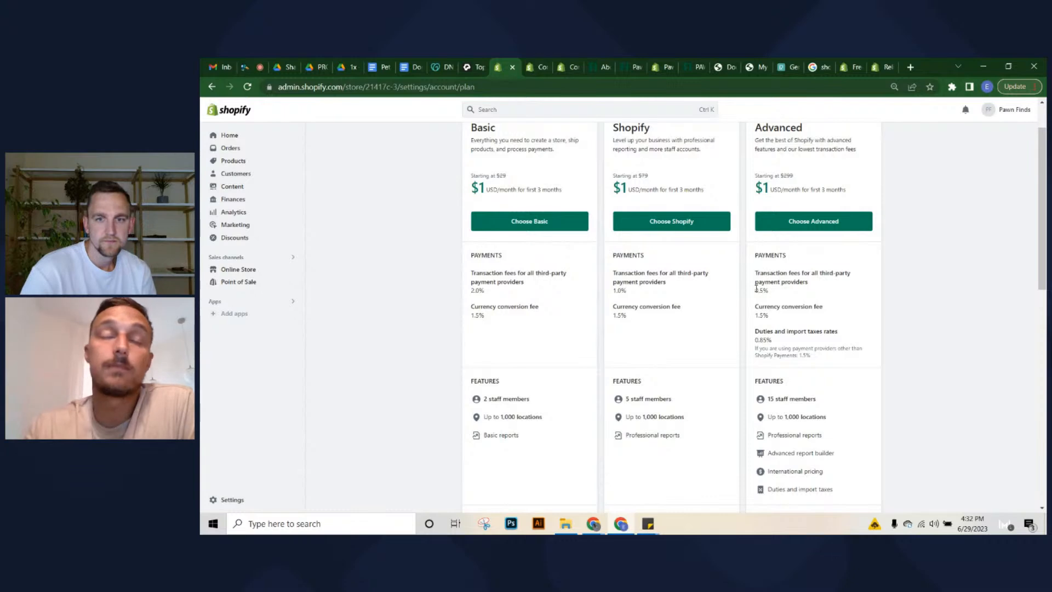
pyautogui.scroll(1, 757, 288)
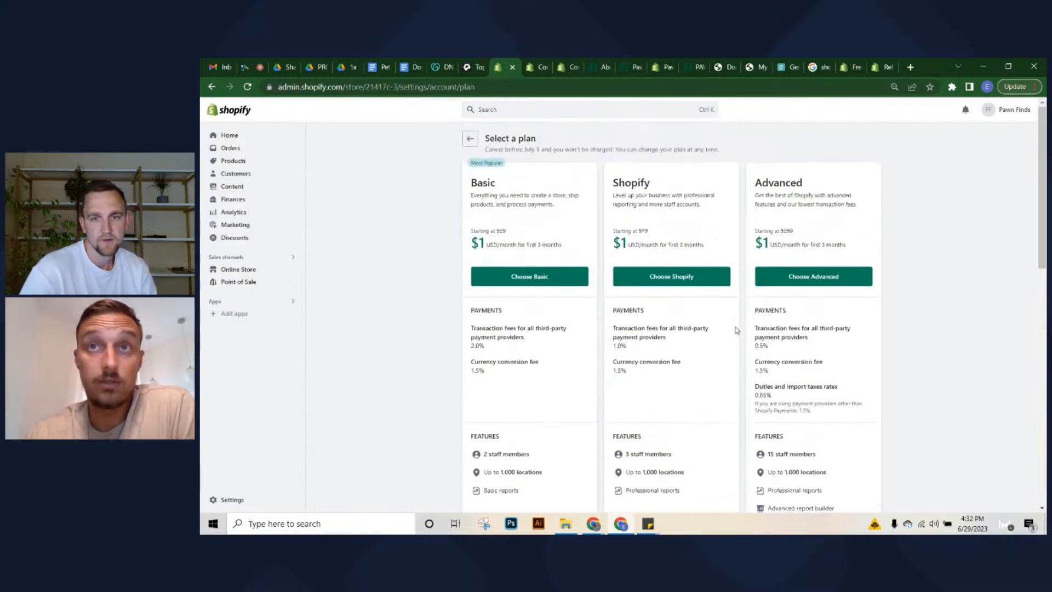
pyautogui.moveTo(753, 346)
pyautogui.mouseDown()
pyautogui.moveTo(770, 362)
pyautogui.moveTo(758, 345)
pyautogui.moveTo(768, 347)
pyautogui.mouseUp()
pyautogui.click(770, 353)
pyautogui.click(769, 347)
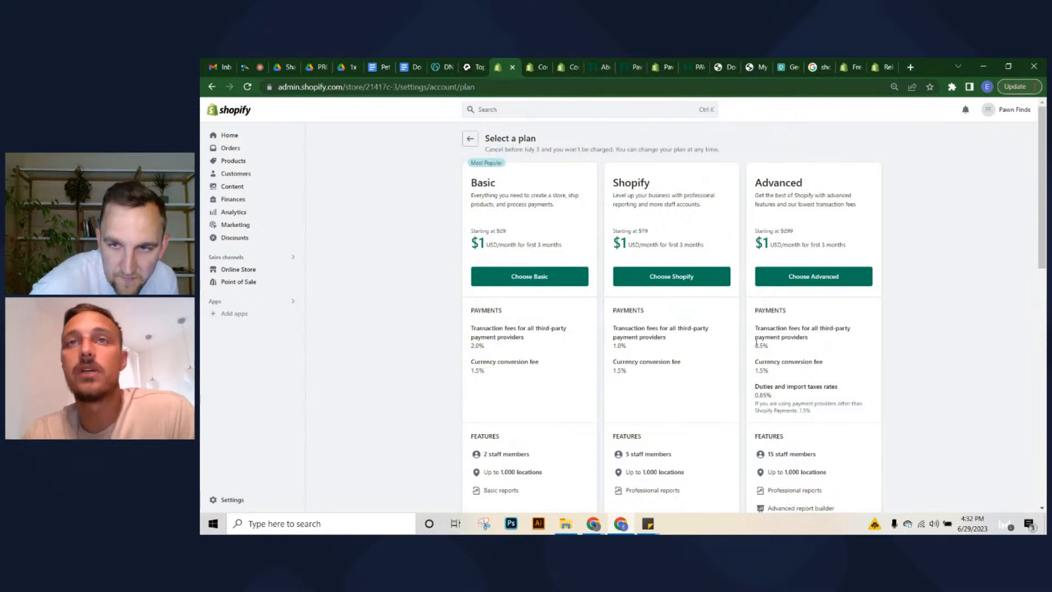
pyautogui.moveTo(752, 185); pyautogui.dragTo(815, 187)
pyautogui.click(816, 187)
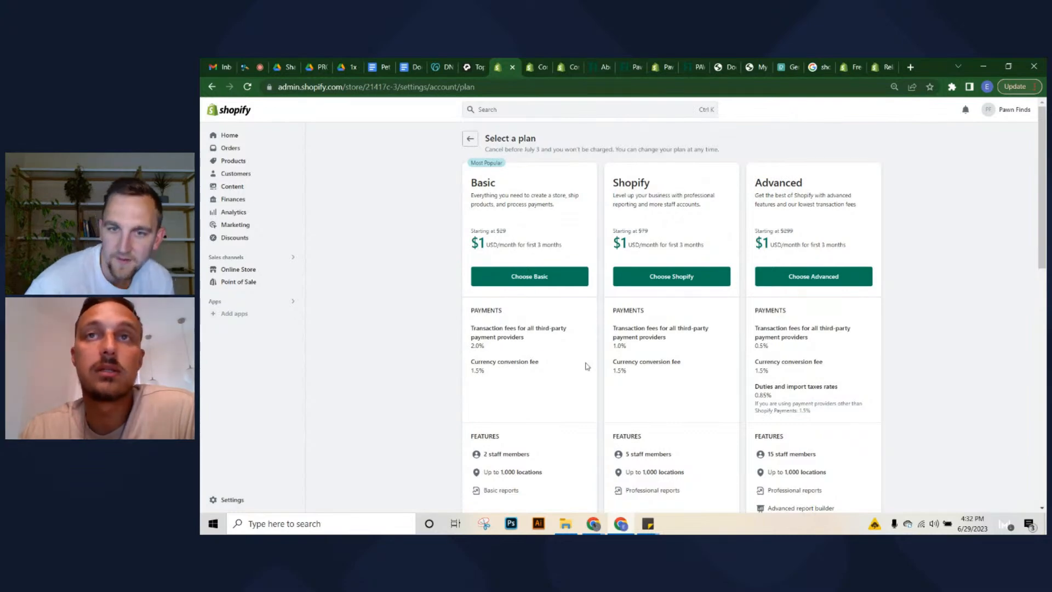
pyautogui.moveTo(753, 347); pyautogui.dragTo(773, 348)
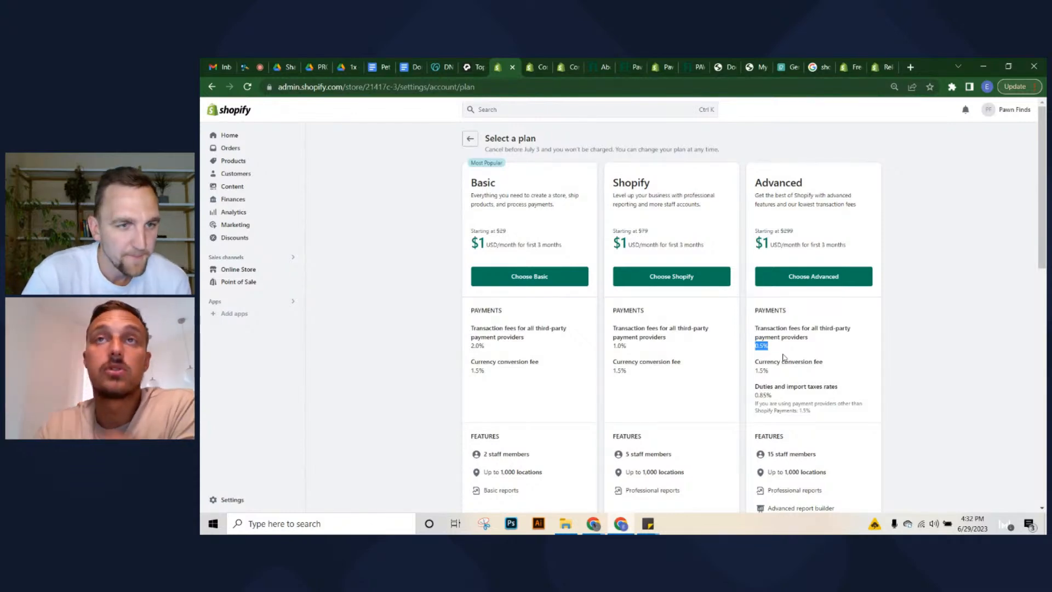
pyautogui.moveTo(783, 226)
pyautogui.mouseDown()
pyautogui.moveTo(795, 231)
pyautogui.moveTo(789, 247)
pyautogui.moveTo(799, 232)
pyautogui.mouseUp()
pyautogui.click(795, 230)
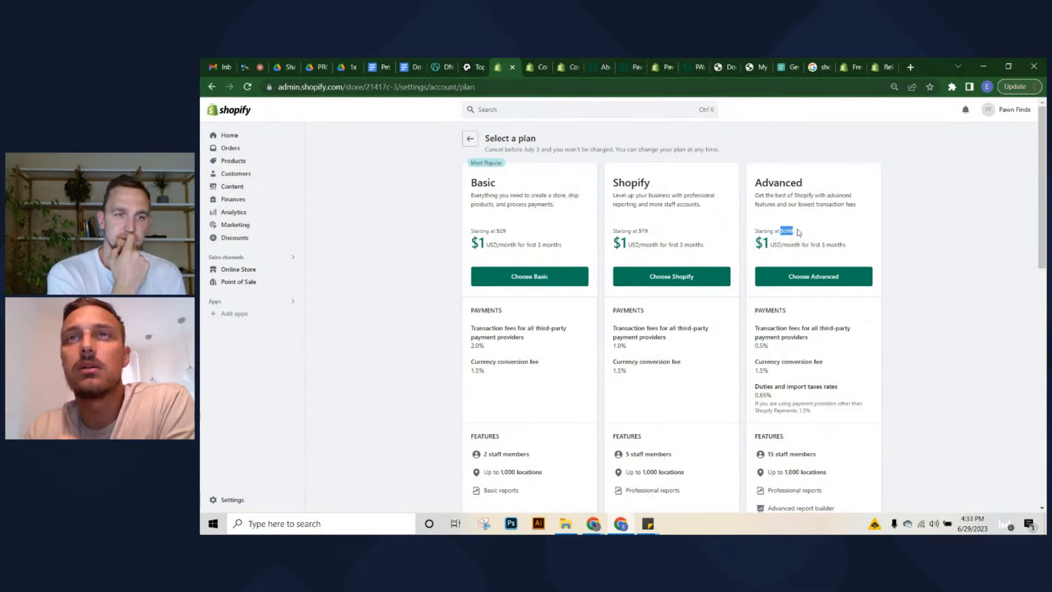
pyautogui.click(782, 229)
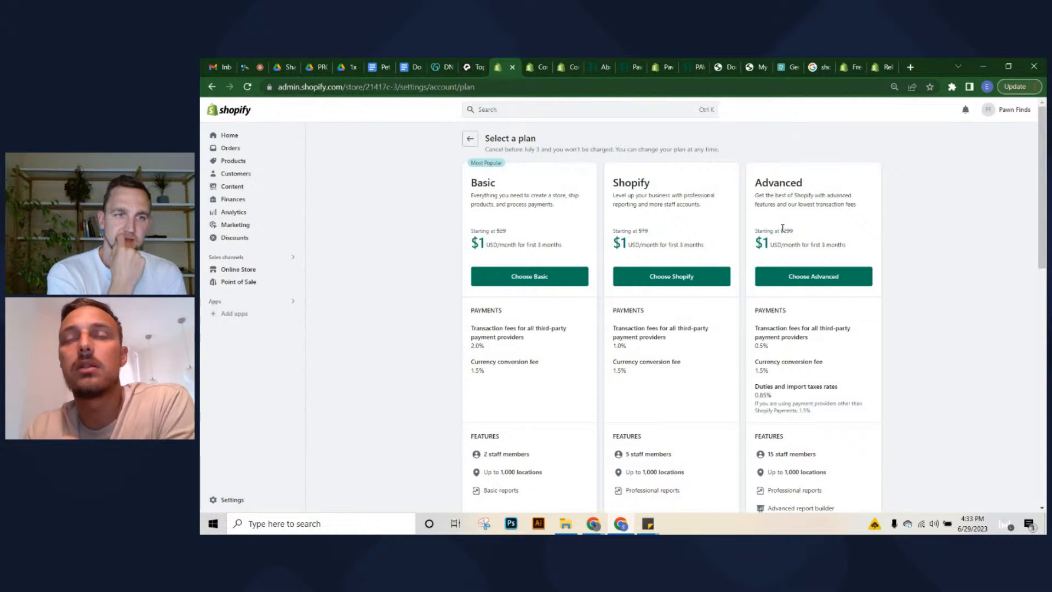
pyautogui.moveTo(782, 229); pyautogui.dragTo(797, 232)
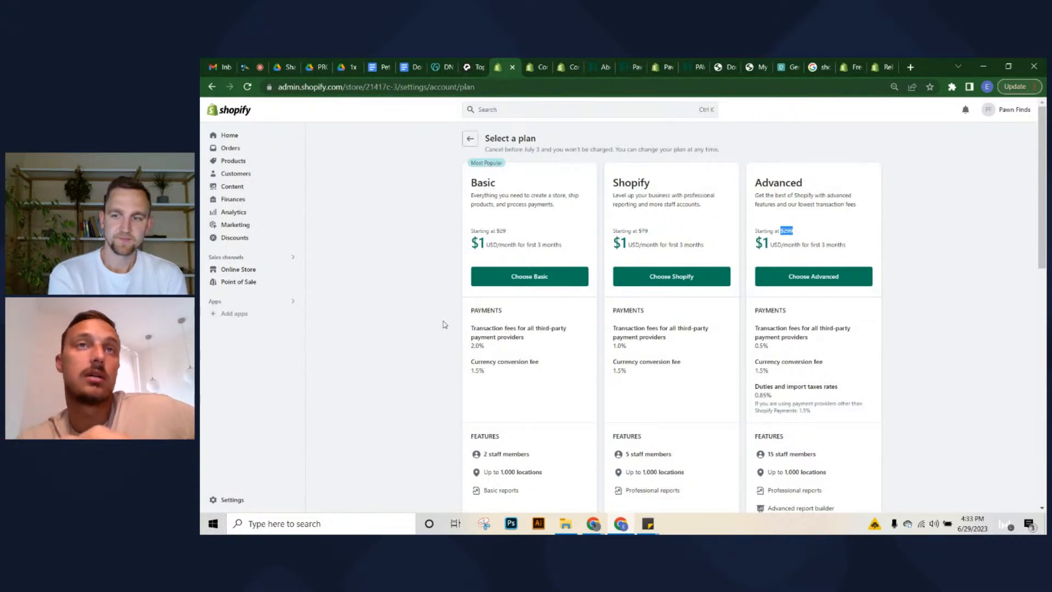
pyautogui.click(474, 342)
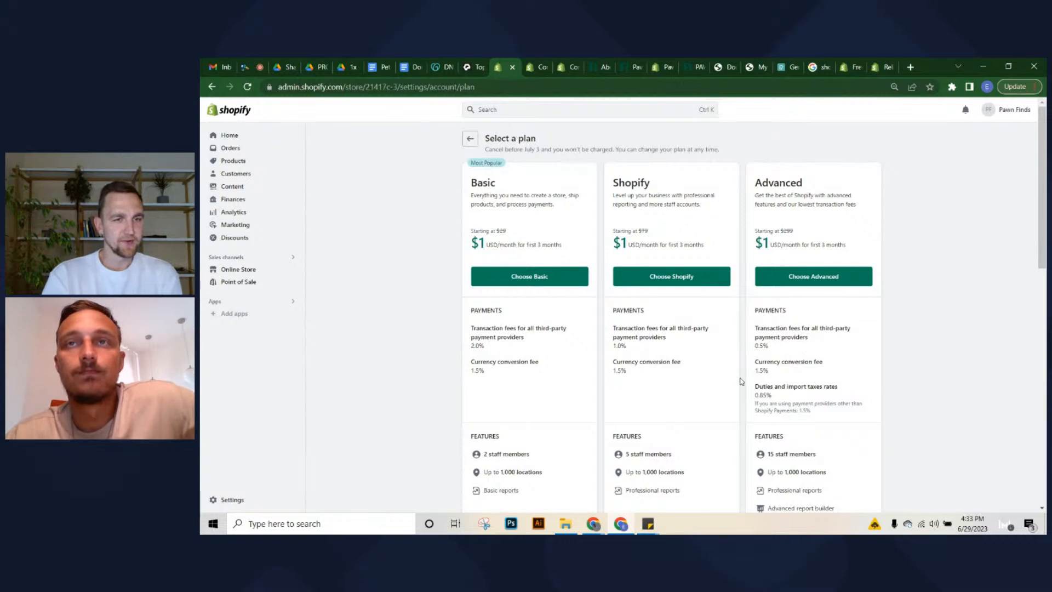
pyautogui.moveTo(755, 310); pyautogui.dragTo(816, 412)
pyautogui.click(816, 411)
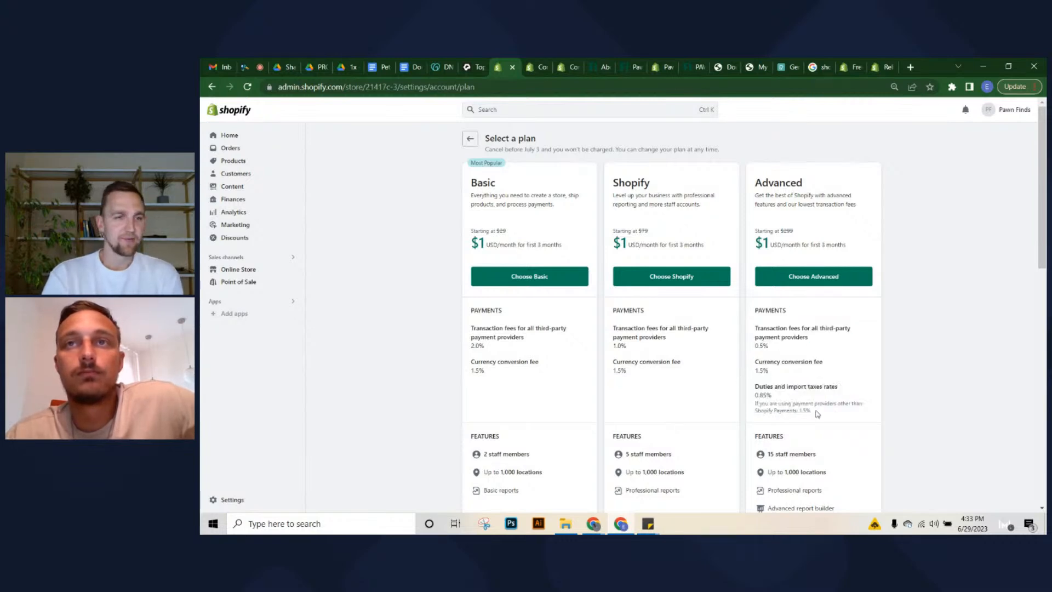
pyautogui.scroll(-3, 815, 413)
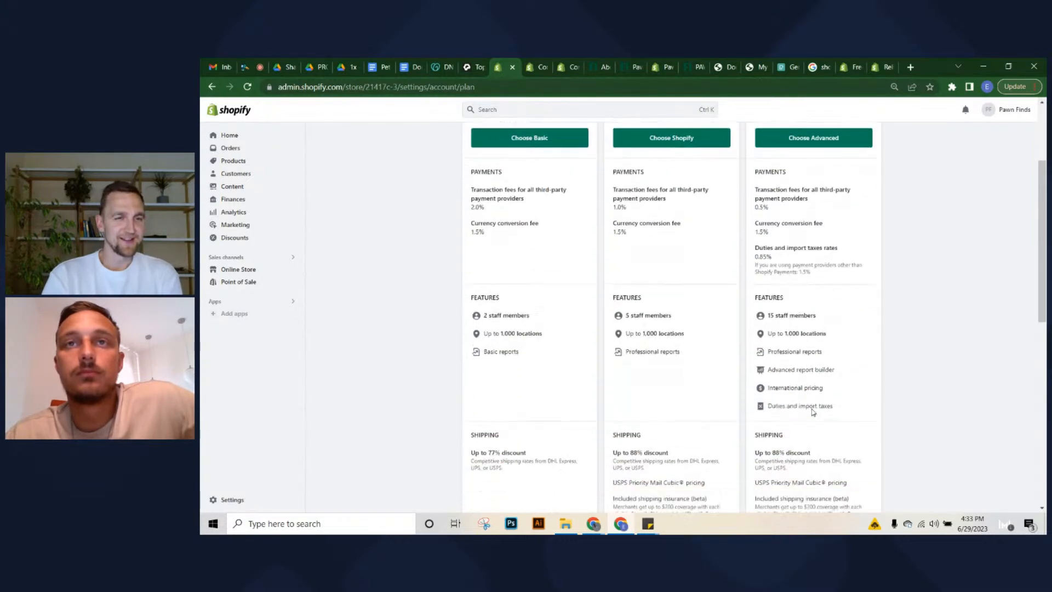
pyautogui.scroll(-2, 813, 412)
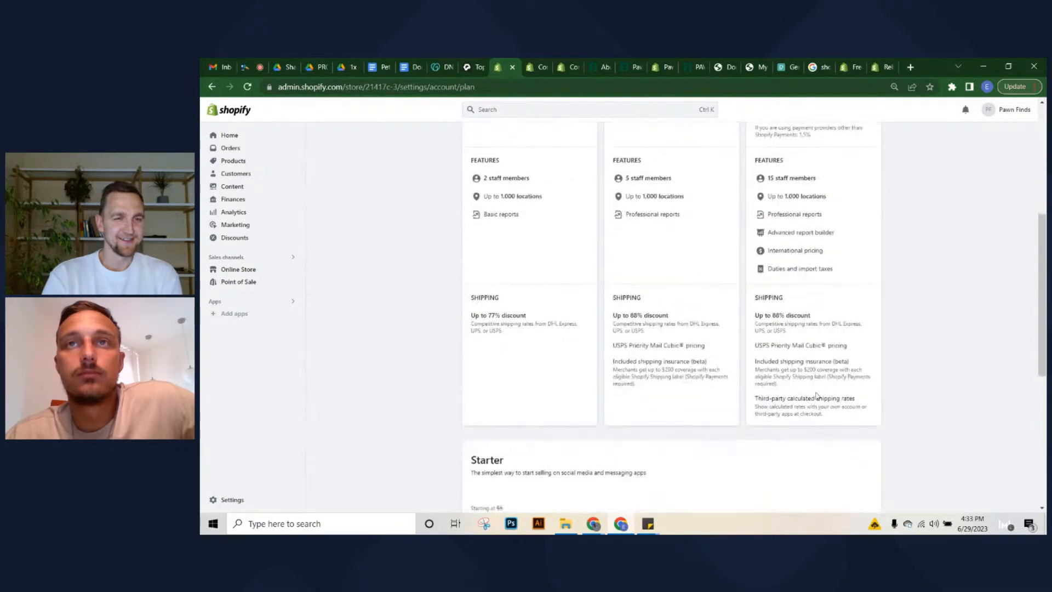
pyautogui.scroll(-1, 839, 394)
pyautogui.scroll(2, 817, 381)
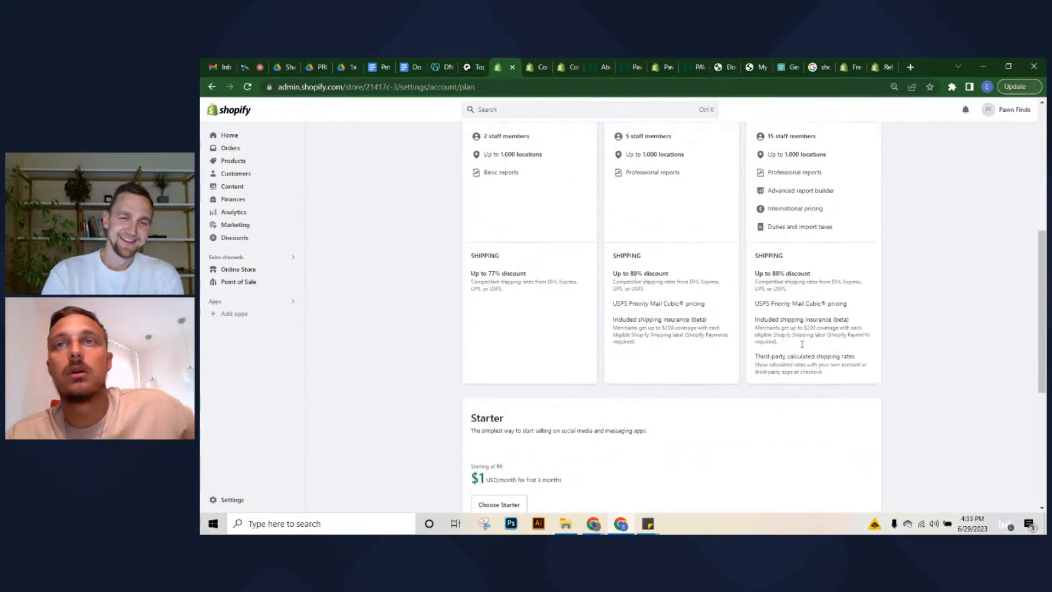
pyautogui.scroll(1, 797, 334)
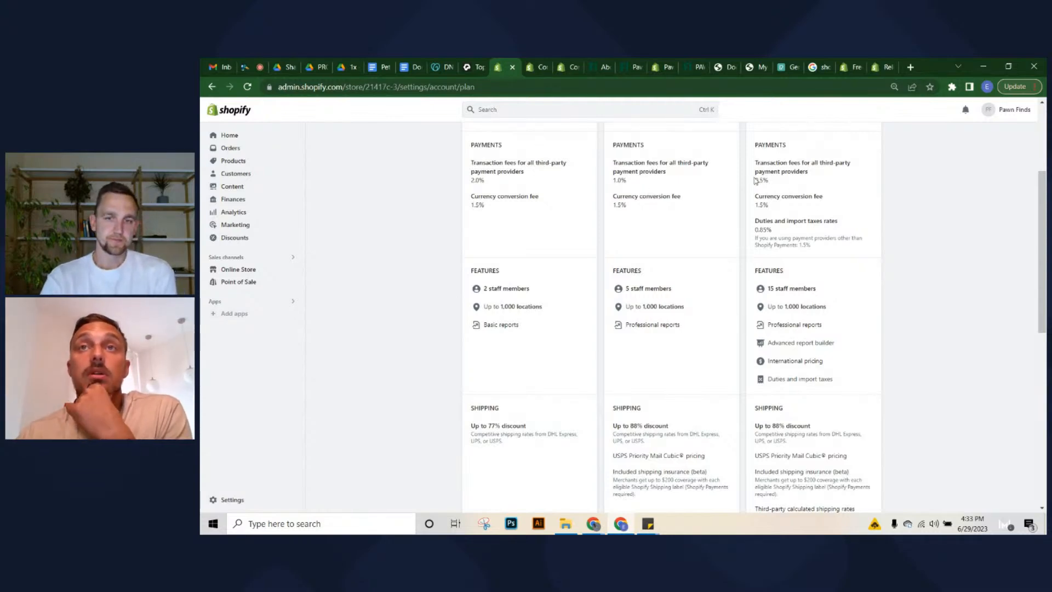
pyautogui.scroll(2, 757, 181)
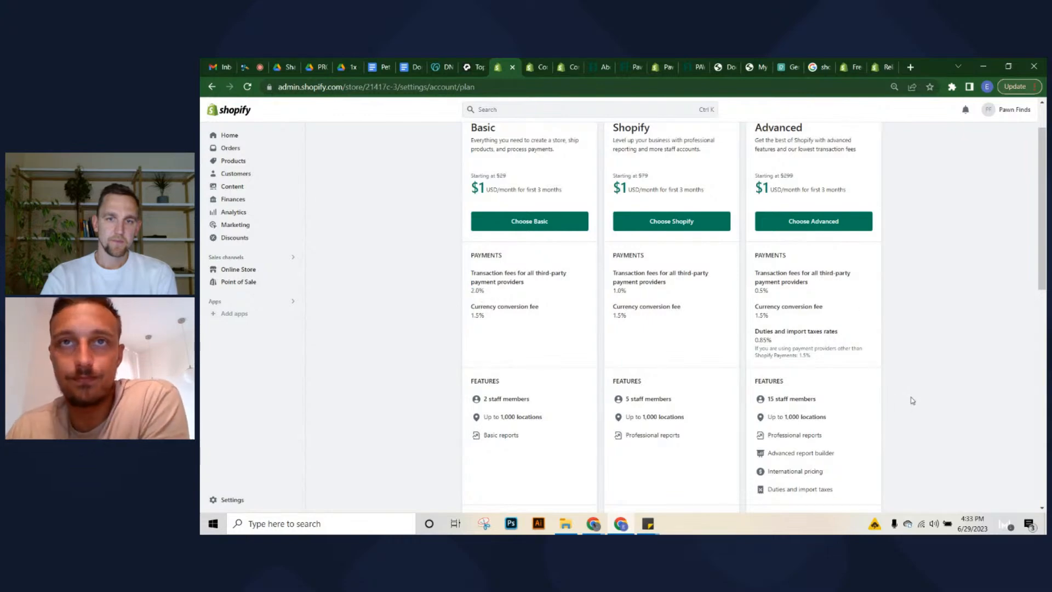
pyautogui.scroll(-1, 877, 398)
pyautogui.scroll(-1, 838, 406)
pyautogui.scroll(-4, 810, 409)
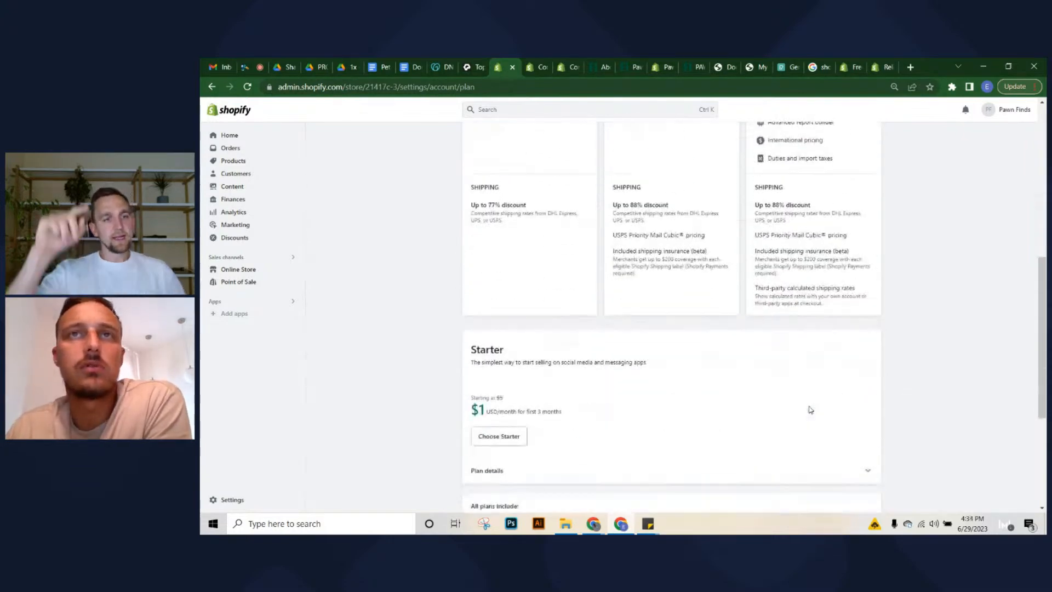
pyautogui.scroll(1, 812, 410)
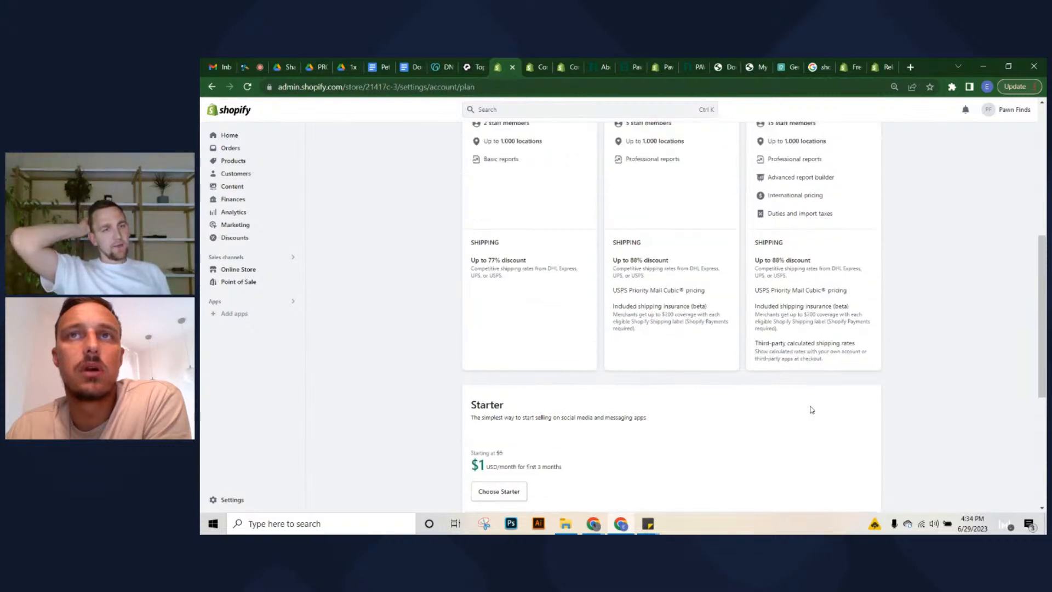
pyautogui.scroll(-2, 812, 410)
pyautogui.scroll(3, 811, 410)
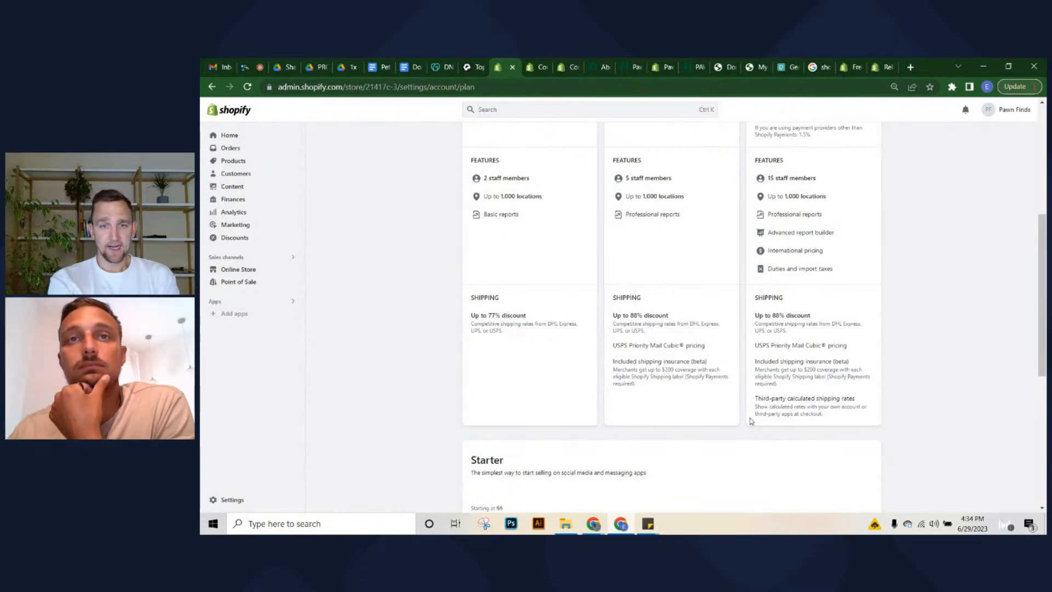
pyautogui.scroll(-3, 653, 423)
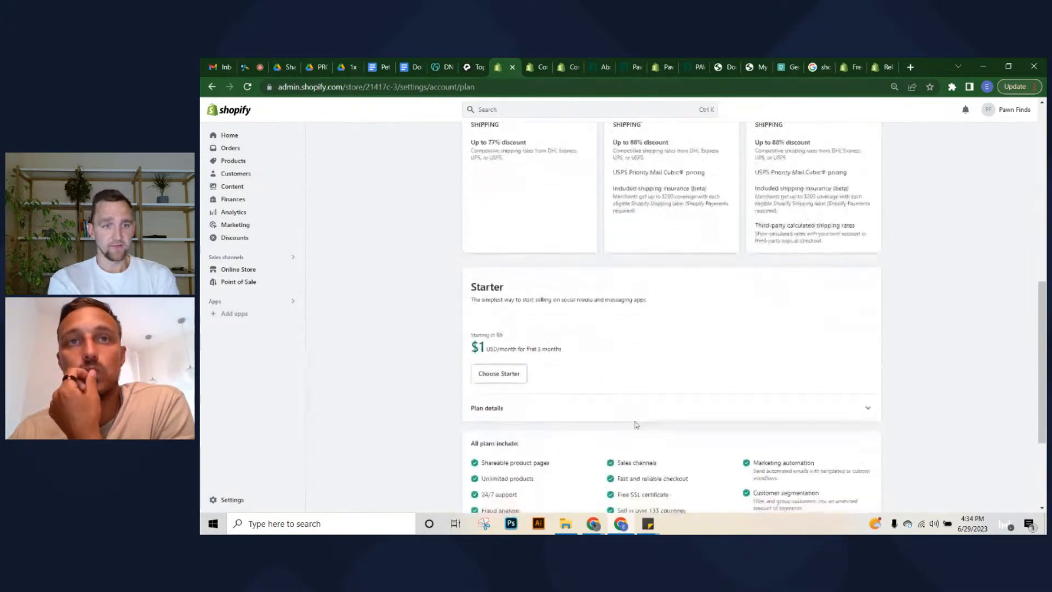
pyautogui.scroll(8, 635, 424)
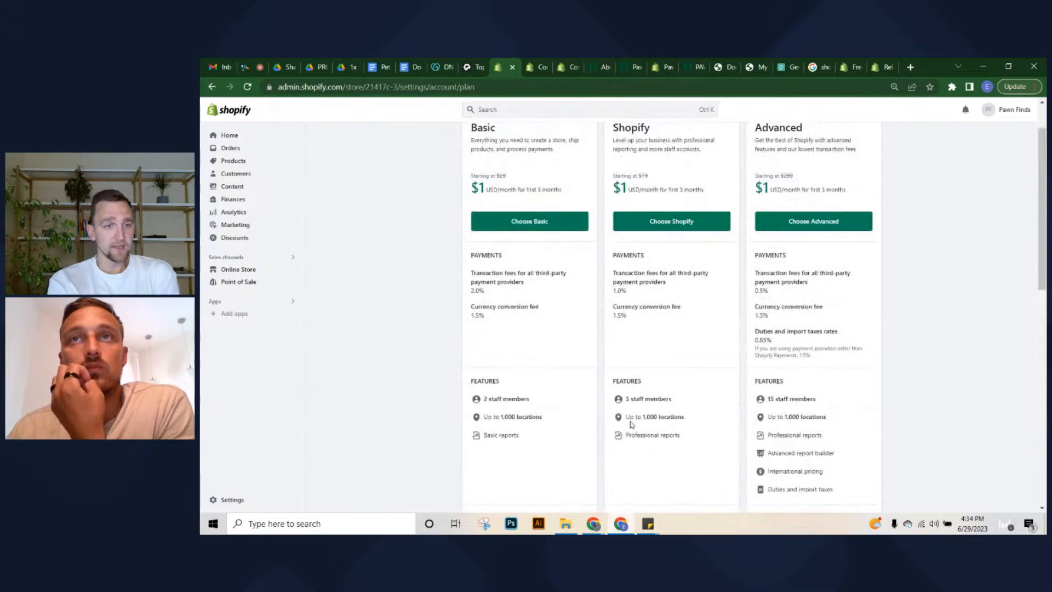
pyautogui.scroll(1, 631, 424)
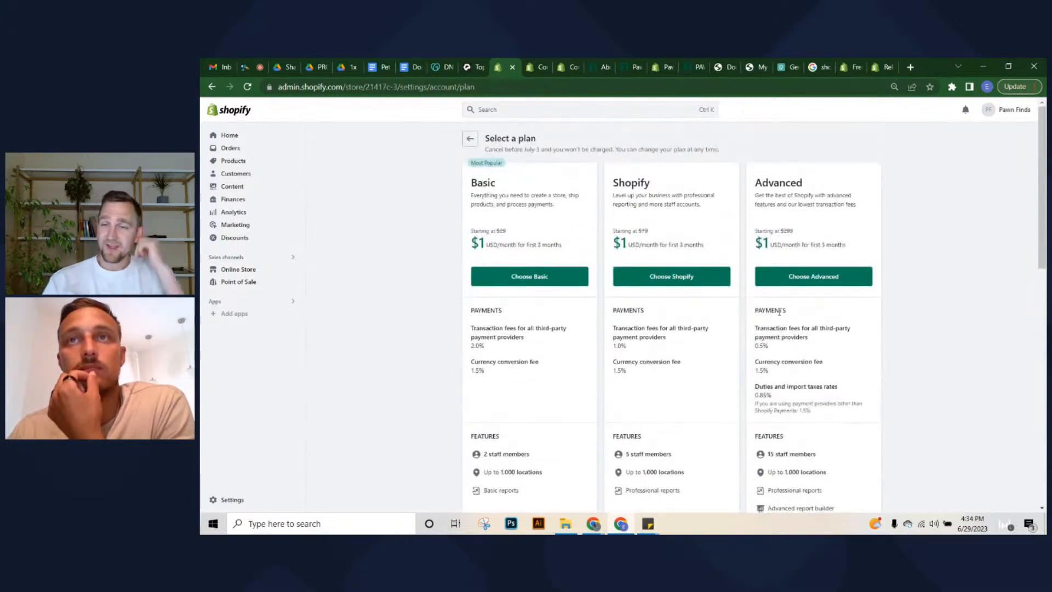
# Choose the Advanced plan and look over the Confirm Advanced Shopify plan page
pyautogui.click(814, 276)
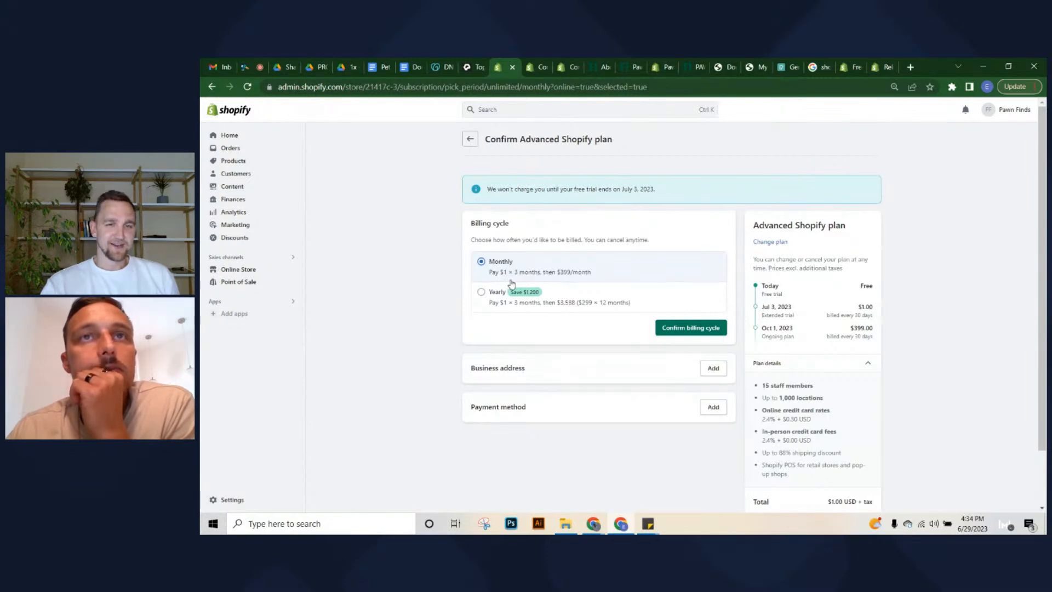
pyautogui.scroll(-2, 758, 266)
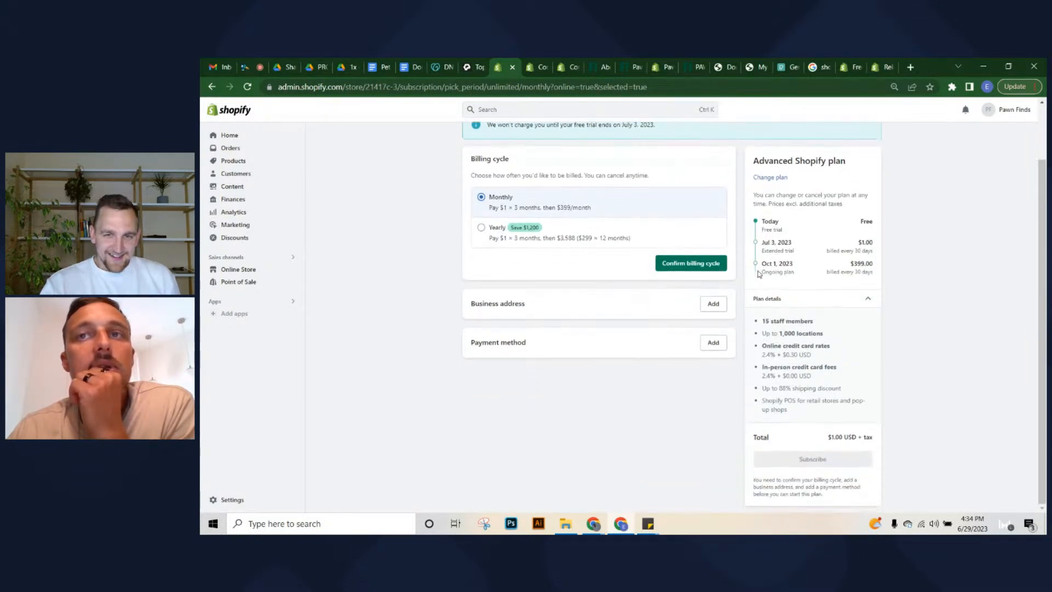
pyautogui.scroll(2, 759, 274)
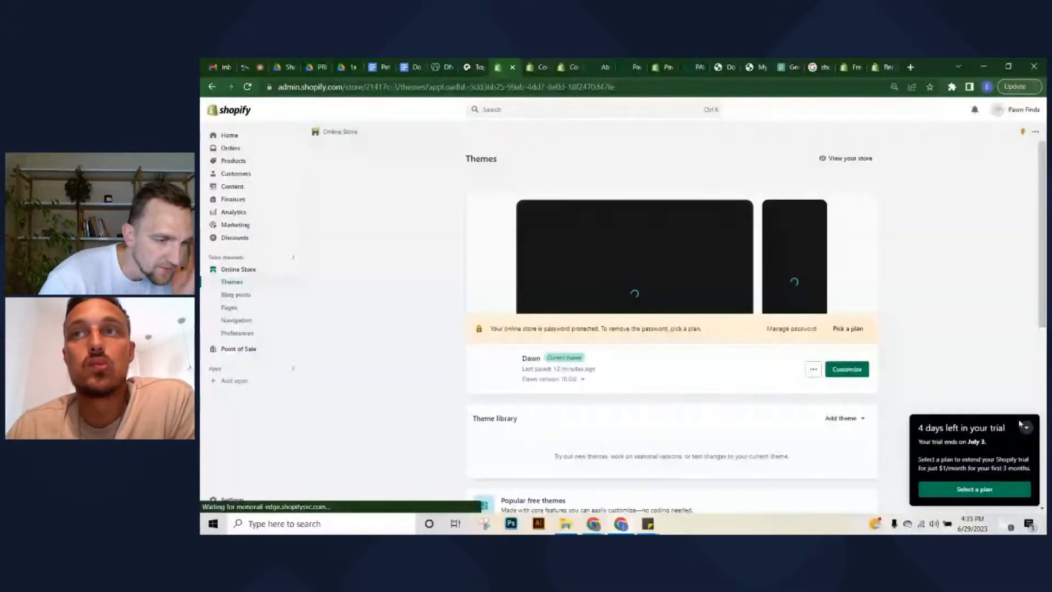
# Customize the Dawn theme and switch the editor preview to the Checkout page
pyautogui.click(848, 372)
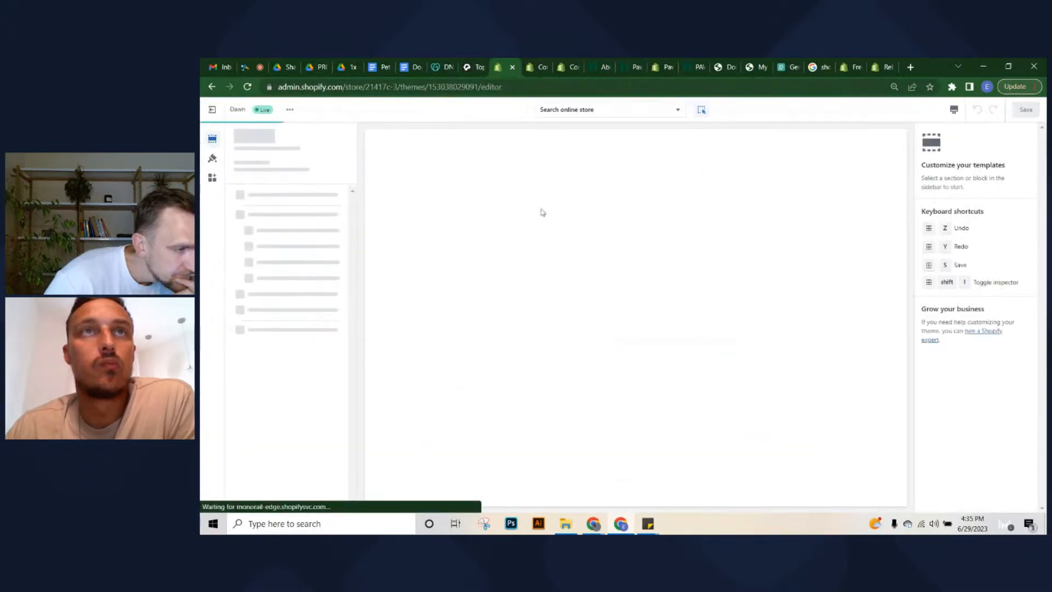
pyautogui.click(587, 111)
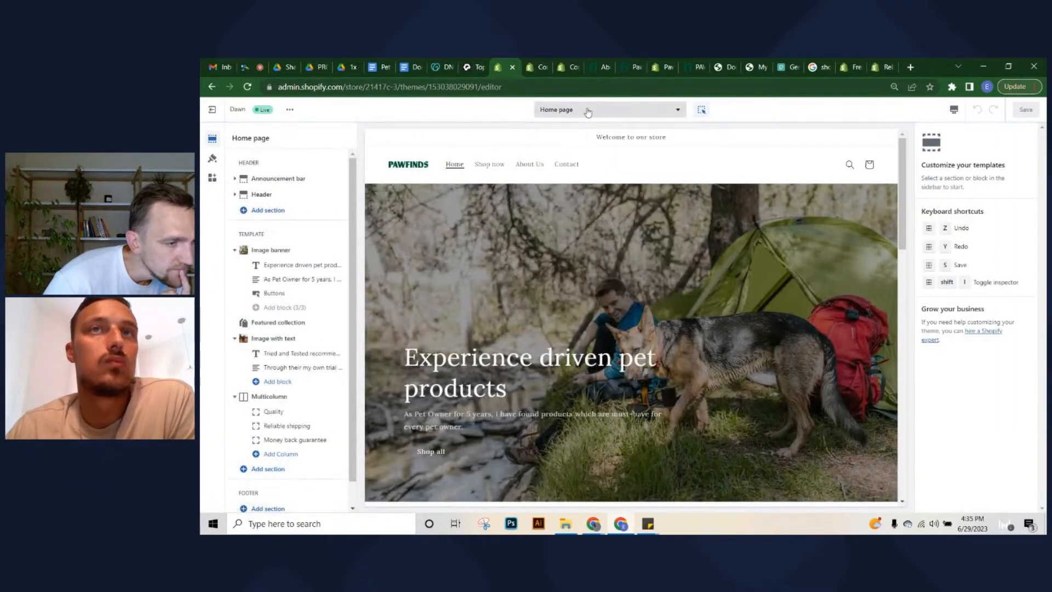
pyautogui.click(587, 111)
pyautogui.click(587, 327)
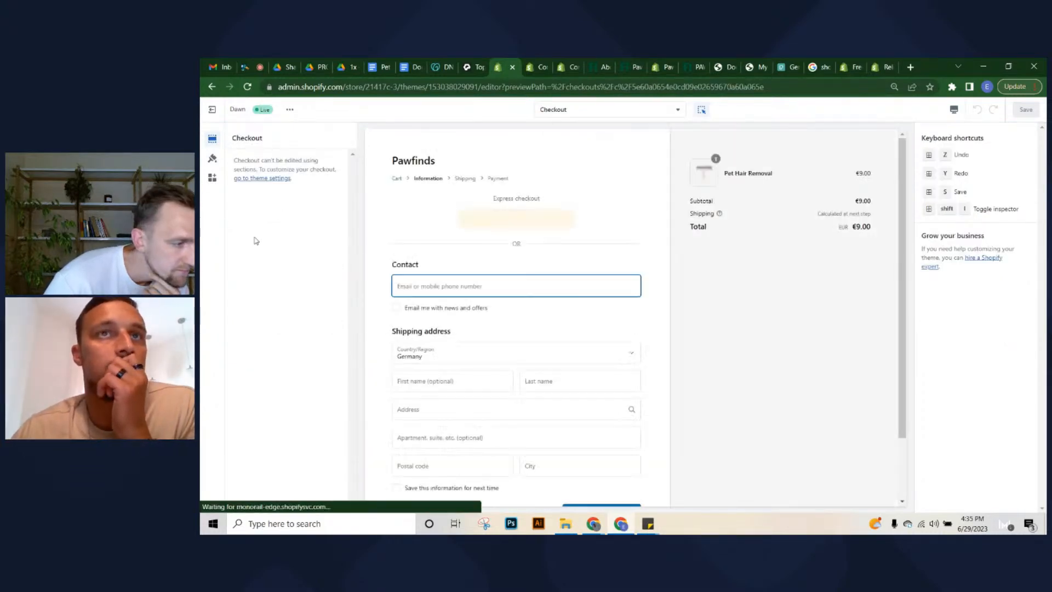
# Review the checkout preview's contact and shipping form with the €9.00 order
pyautogui.scroll(-1, 471, 317)
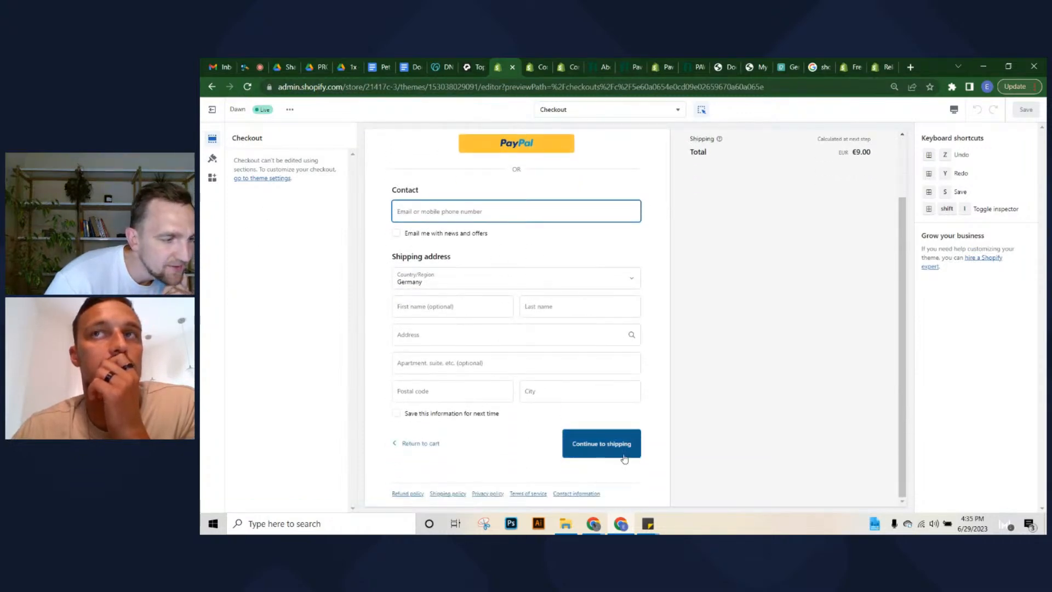
pyautogui.scroll(1, 625, 461)
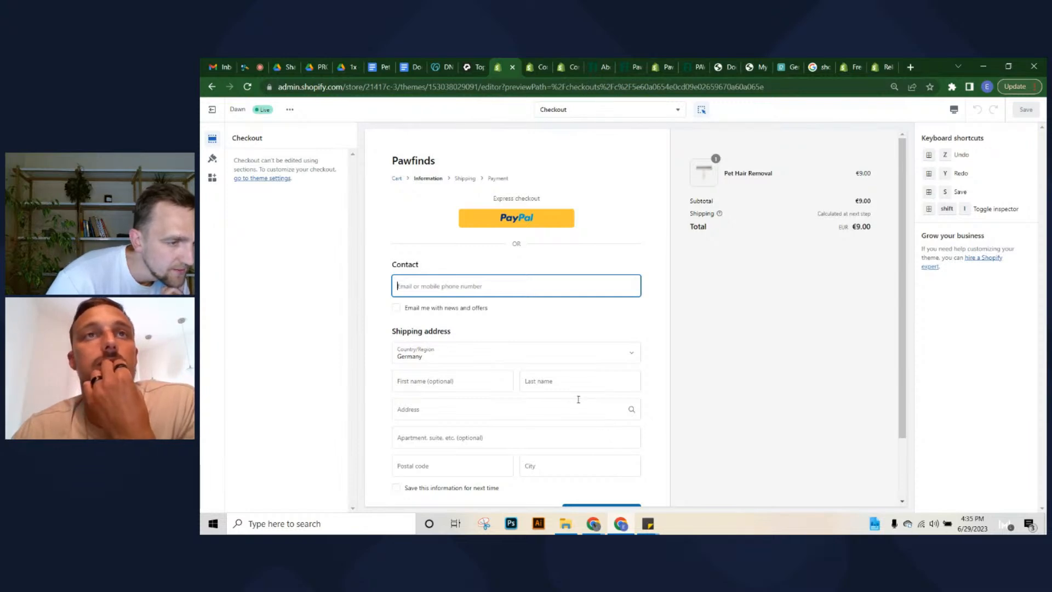
pyautogui.click(395, 266)
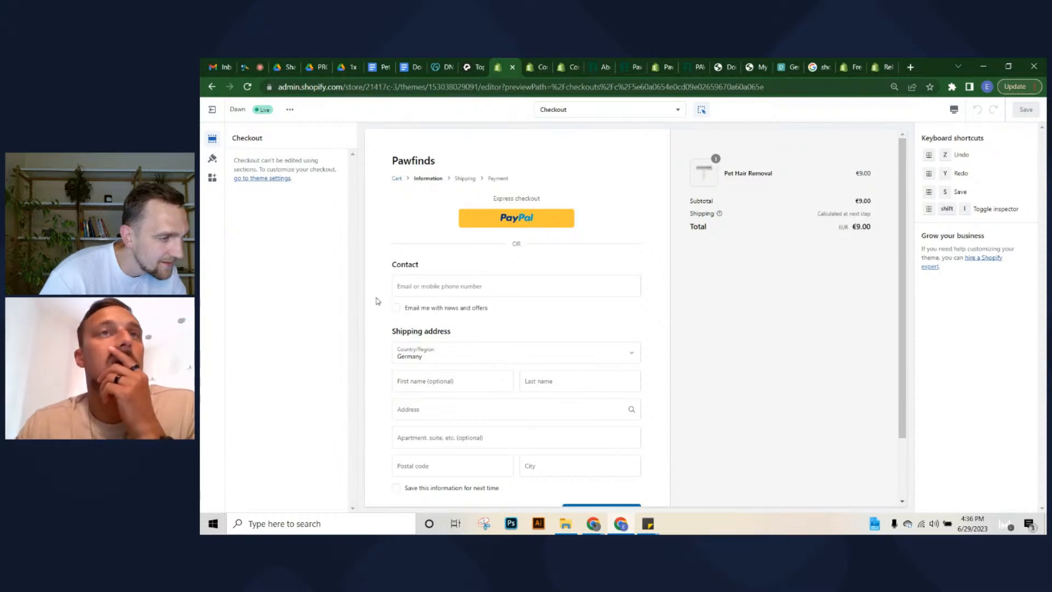
pyautogui.scroll(-2, 467, 260)
pyautogui.scroll(2, 520, 345)
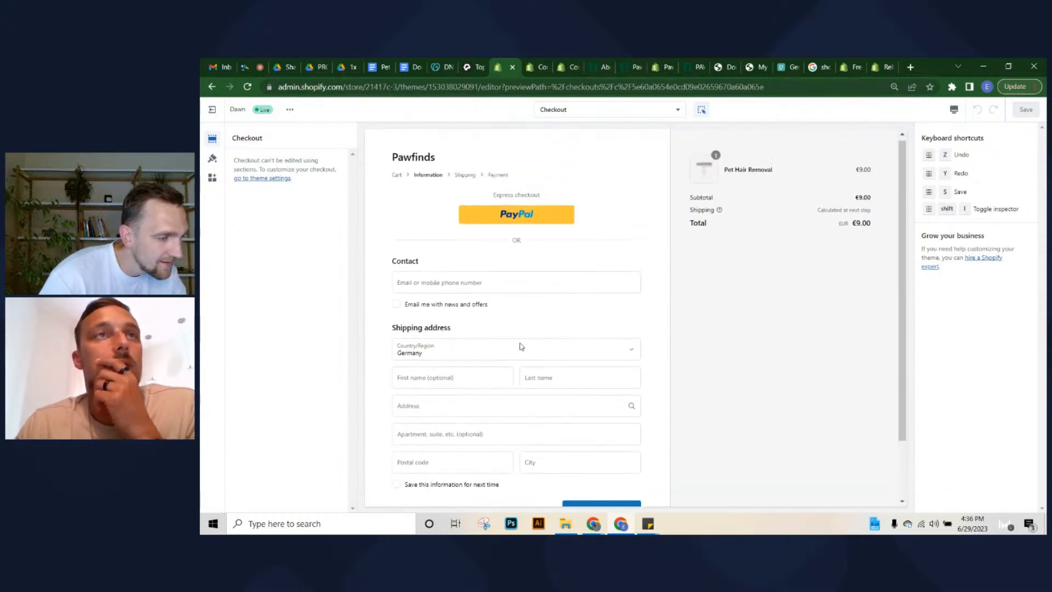
# In theme settings' Checkout branding, set the logo to the PAWFINDS wordmark PNG
pyautogui.click(212, 159)
pyautogui.scroll(-2, 299, 419)
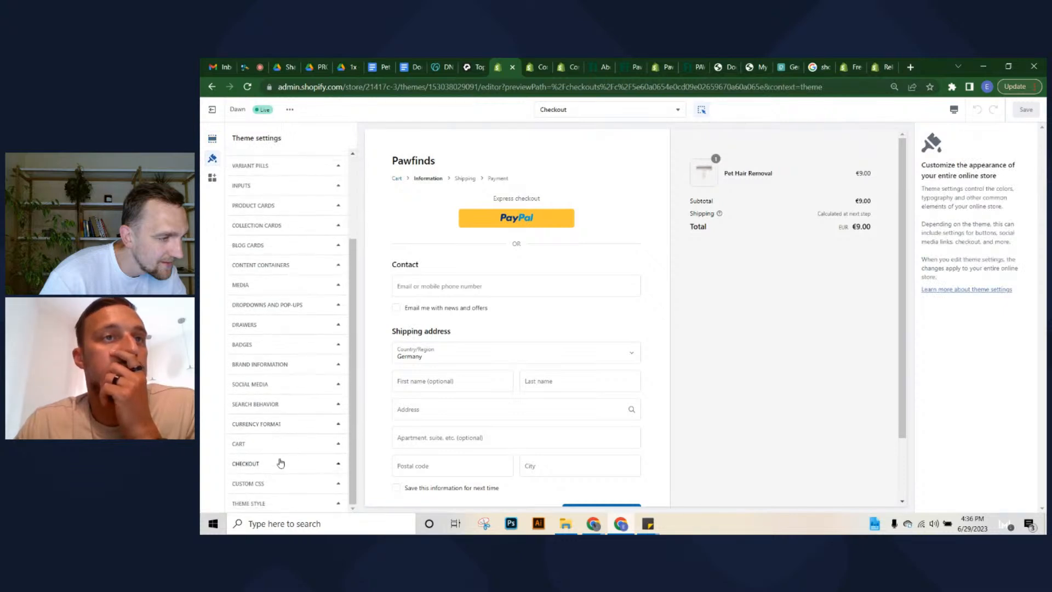
pyautogui.click(261, 469)
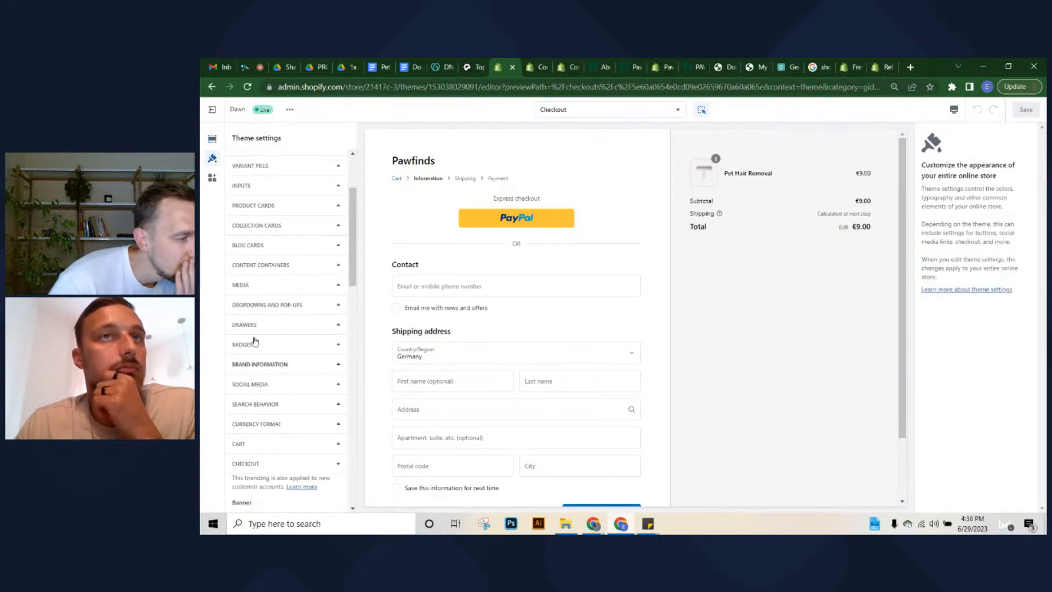
pyautogui.scroll(-2, 272, 362)
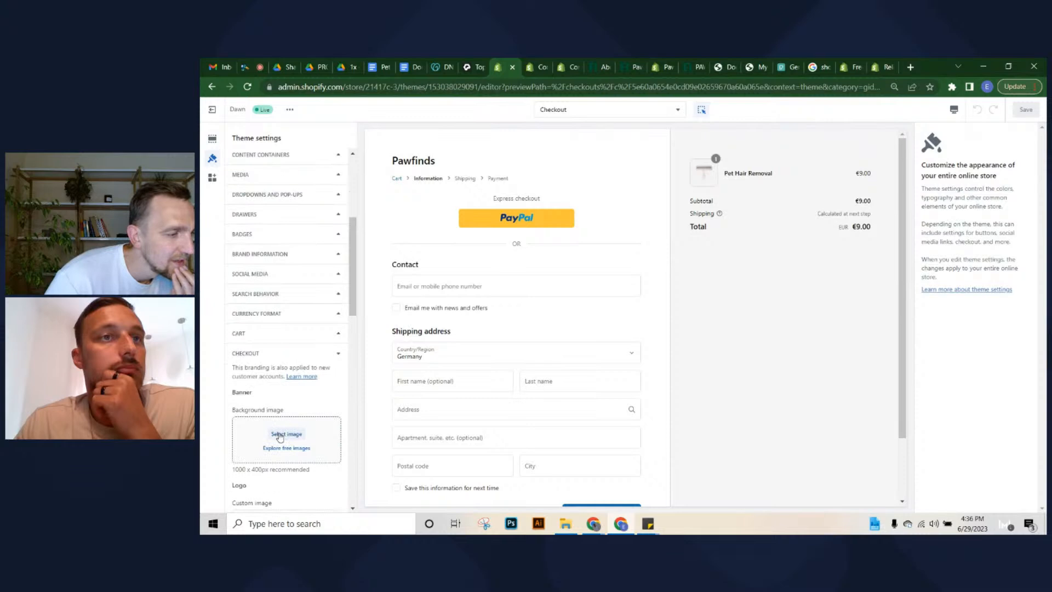
pyautogui.scroll(-3, 272, 433)
pyautogui.click(279, 361)
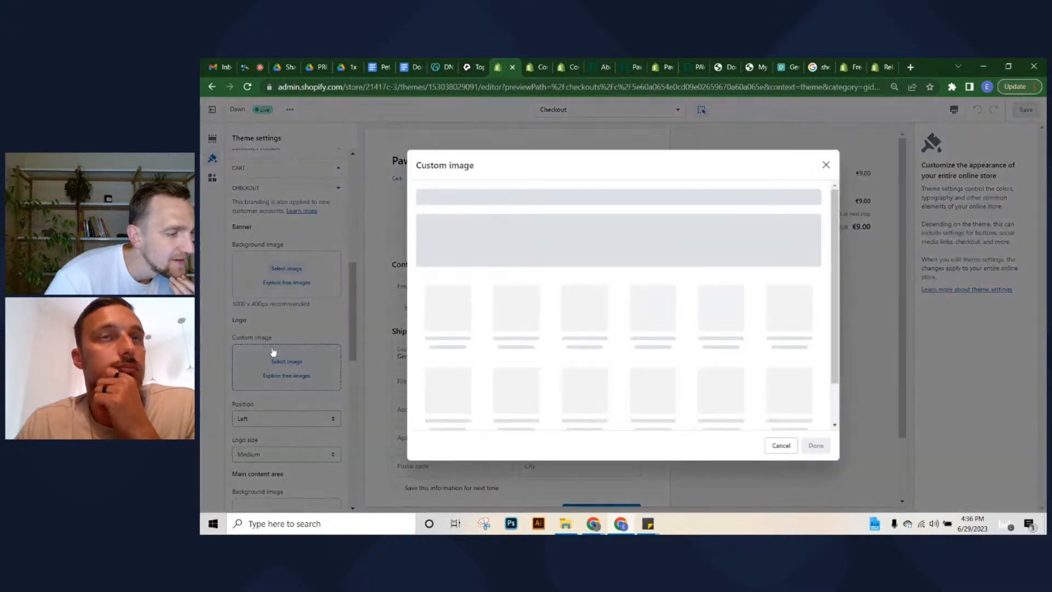
pyautogui.click(746, 289)
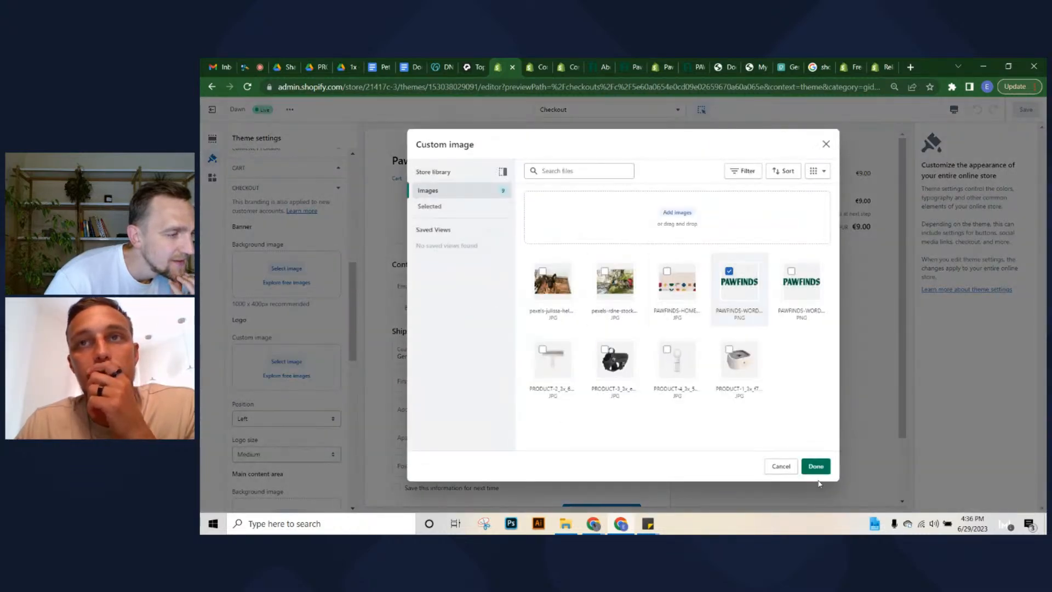
pyautogui.click(816, 466)
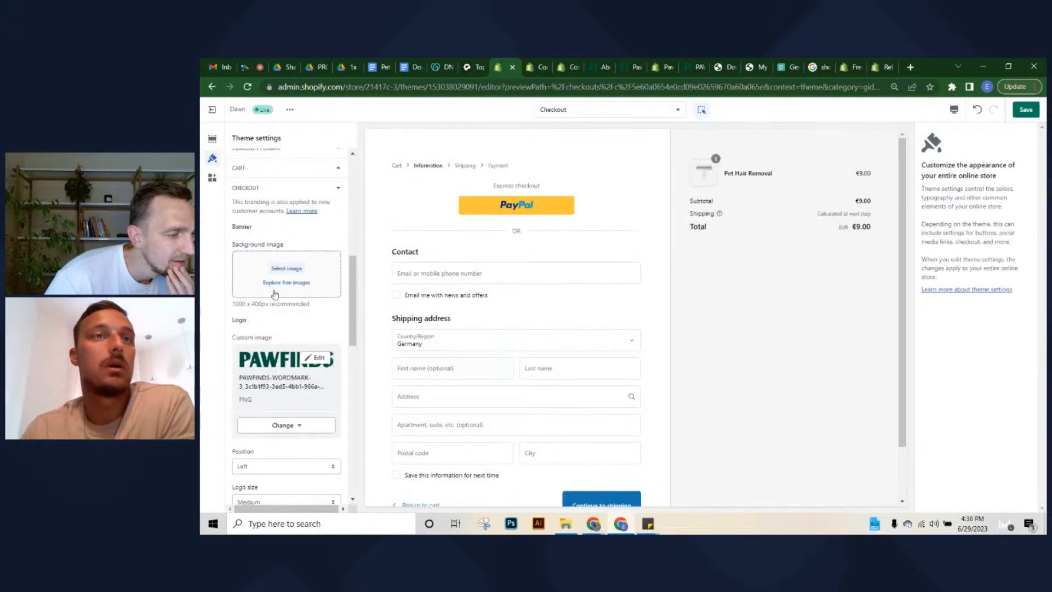
# Review the checkout logo settings, positioned Left at Medium size
pyautogui.scroll(-3, 264, 433)
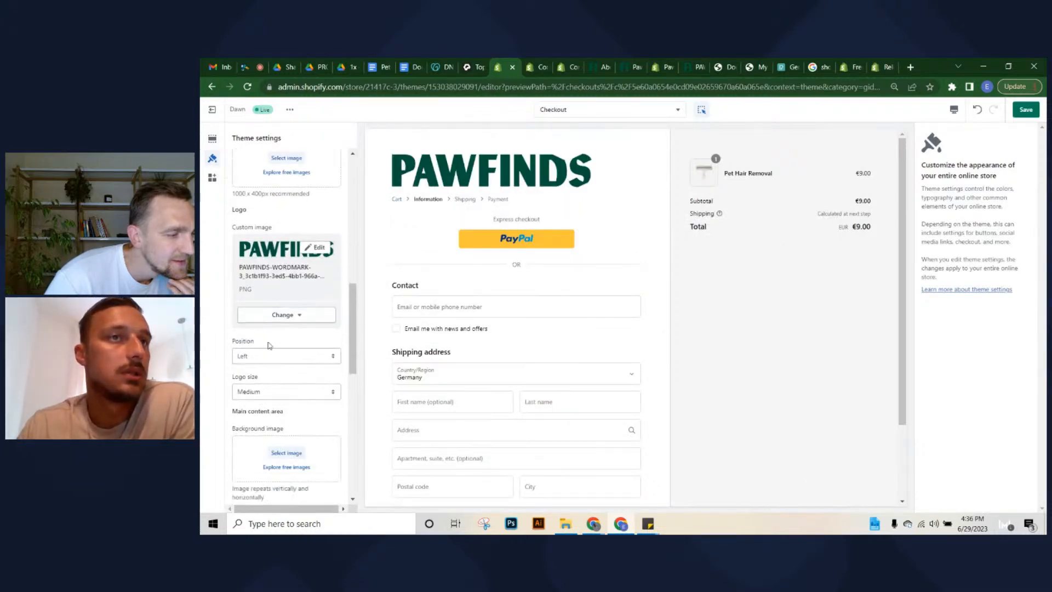
pyautogui.scroll(-2, 489, 296)
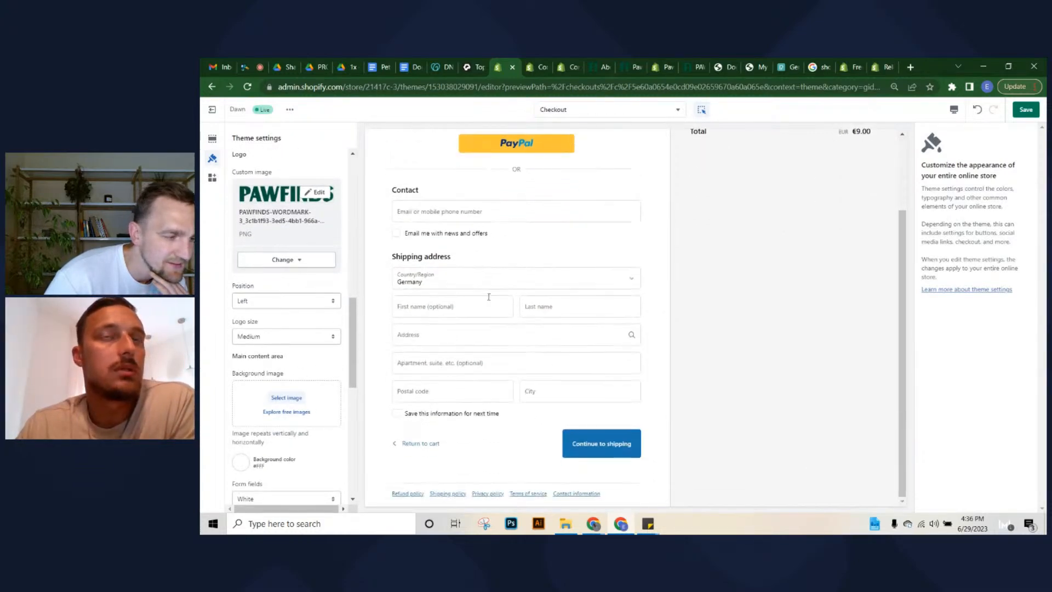
pyautogui.scroll(2, 500, 294)
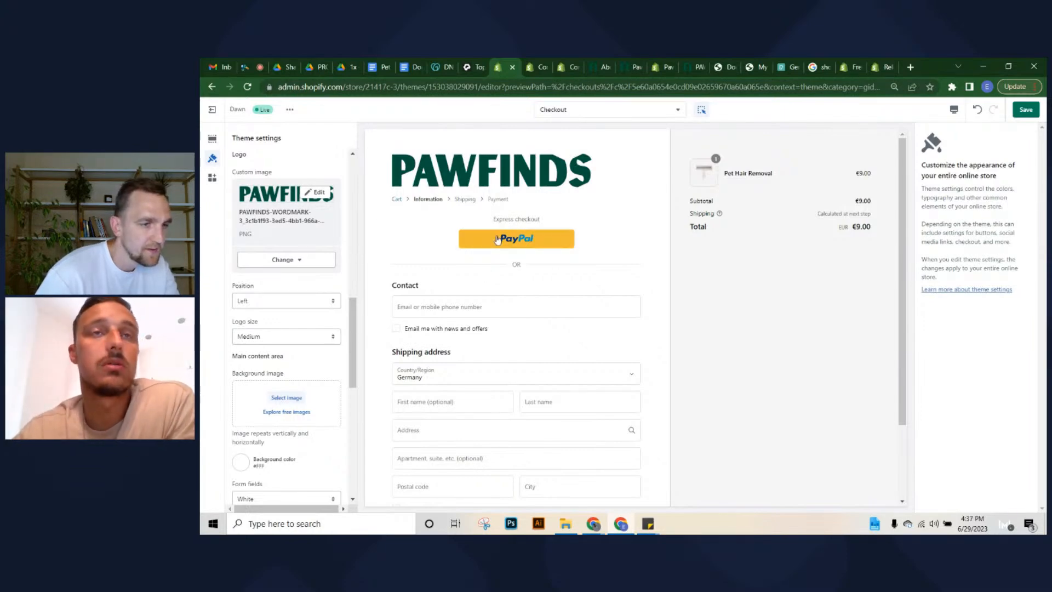
pyautogui.scroll(-1, 447, 337)
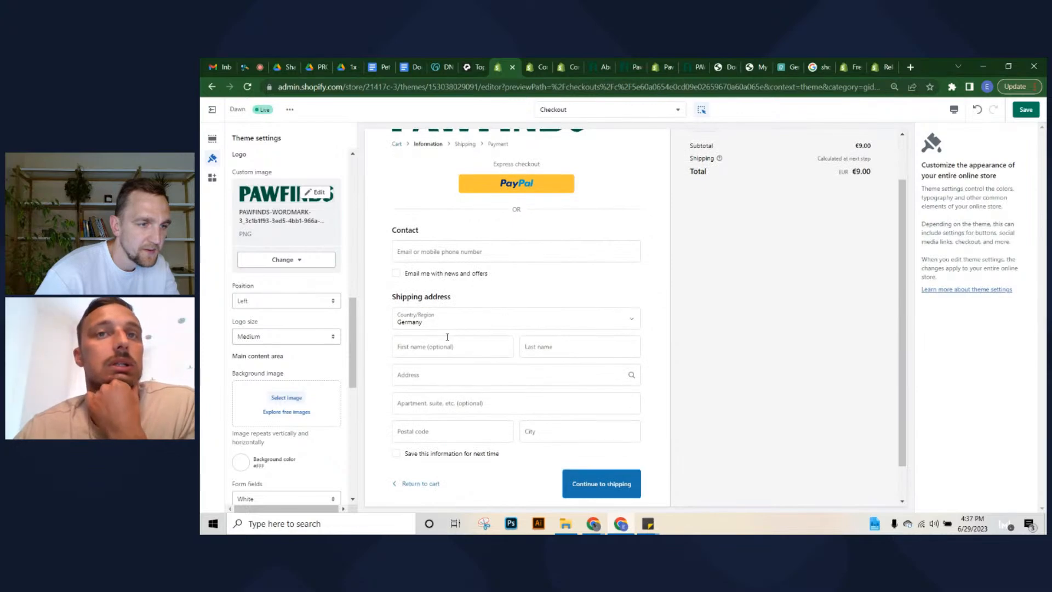
pyautogui.scroll(1, 446, 236)
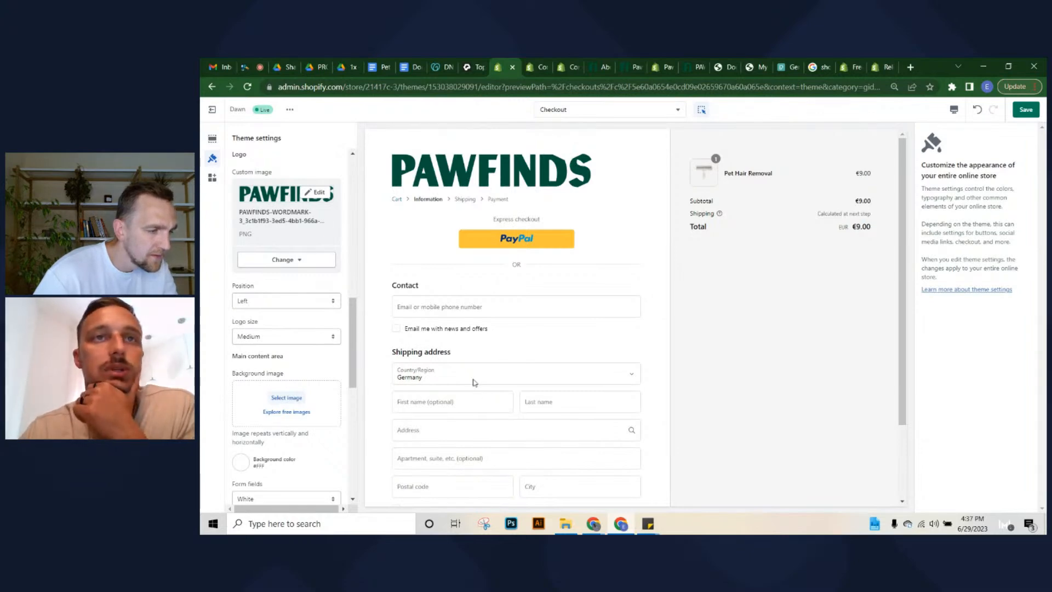
pyautogui.scroll(-1, 475, 382)
pyautogui.scroll(1, 498, 202)
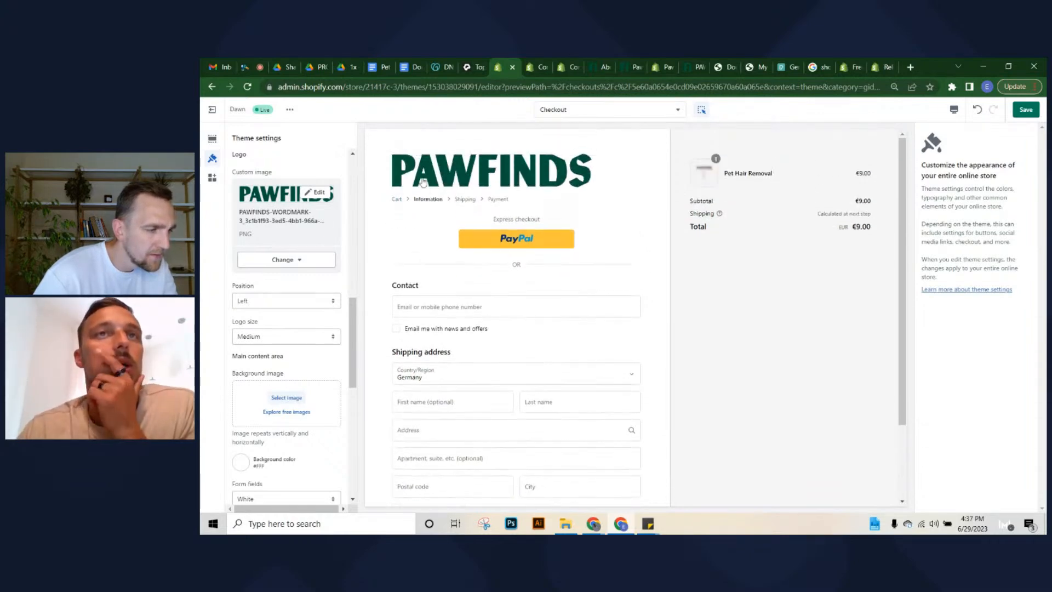
pyautogui.scroll(-1, 463, 219)
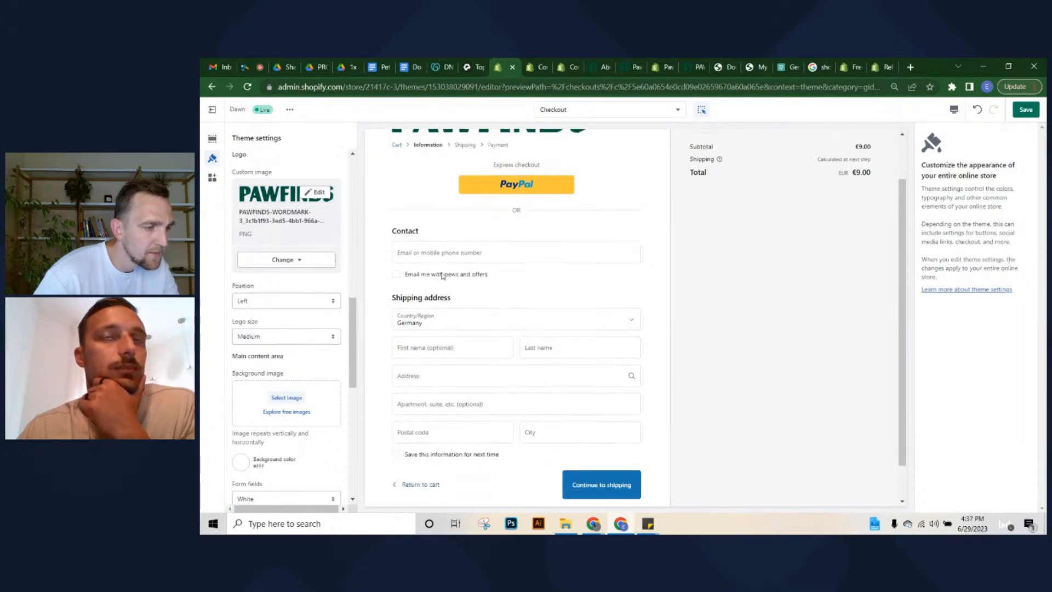
pyautogui.scroll(1, 494, 209)
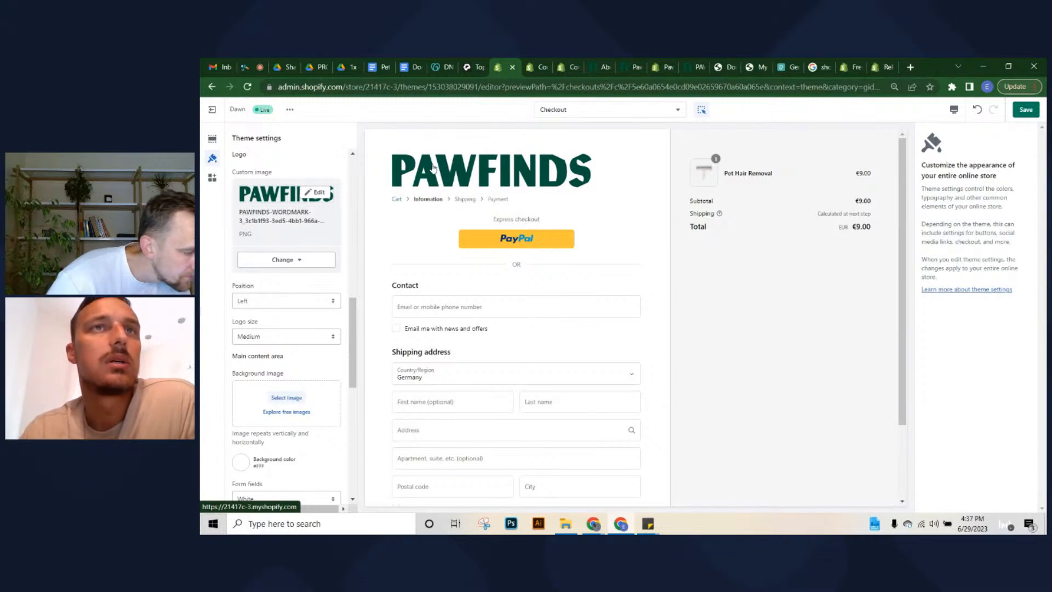
pyautogui.scroll(-2, 266, 350)
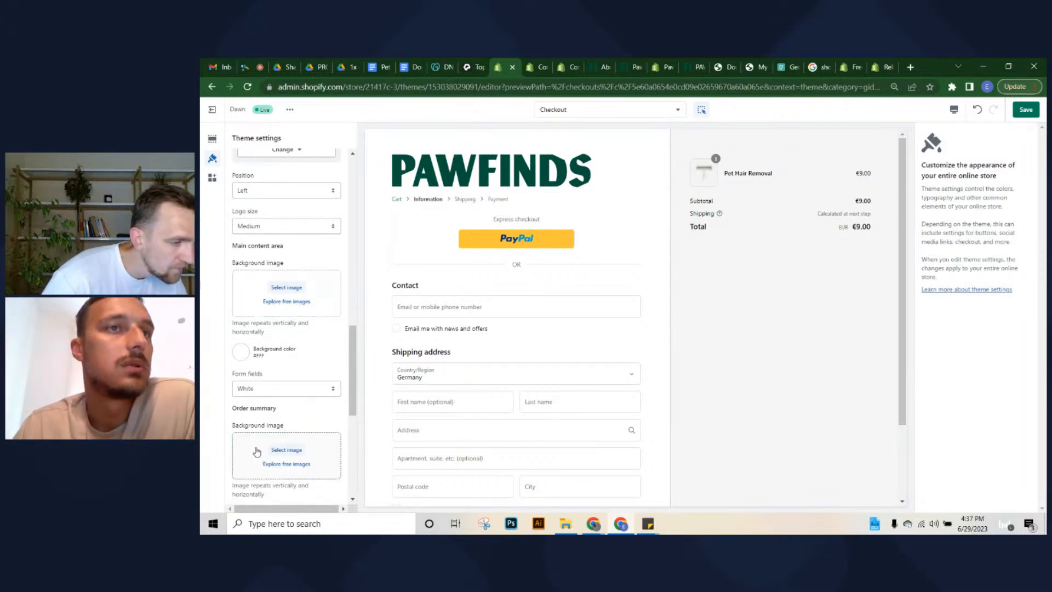
pyautogui.scroll(5, 257, 452)
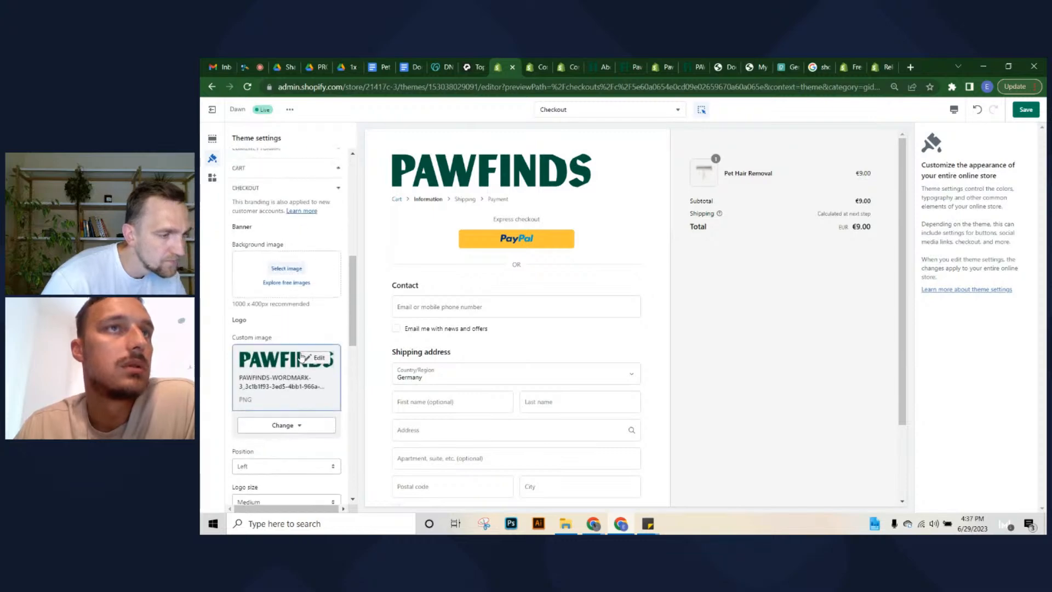
pyautogui.scroll(-5, 266, 433)
pyautogui.scroll(5, 273, 408)
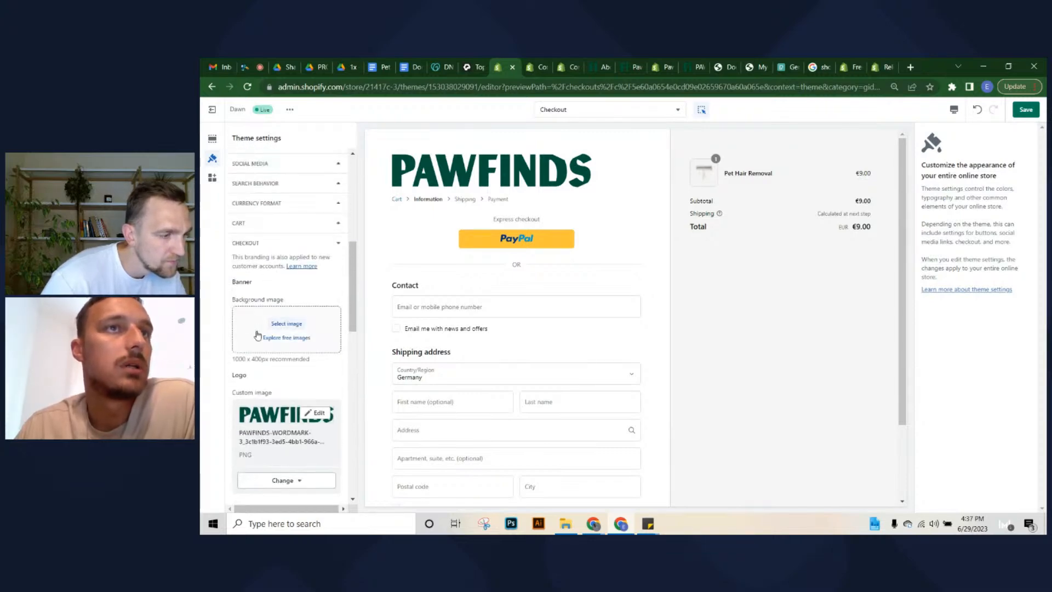
# Set the Banner background image to the PAWFINDS-HOME-HERO-IMG pattern and review the result
pyautogui.click(260, 336)
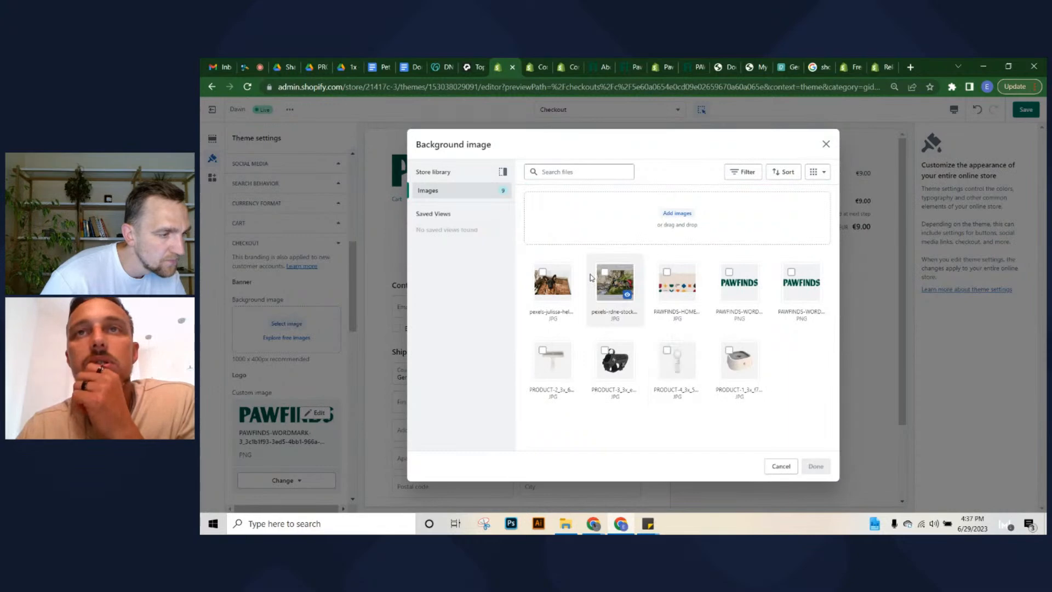
pyautogui.click(677, 282)
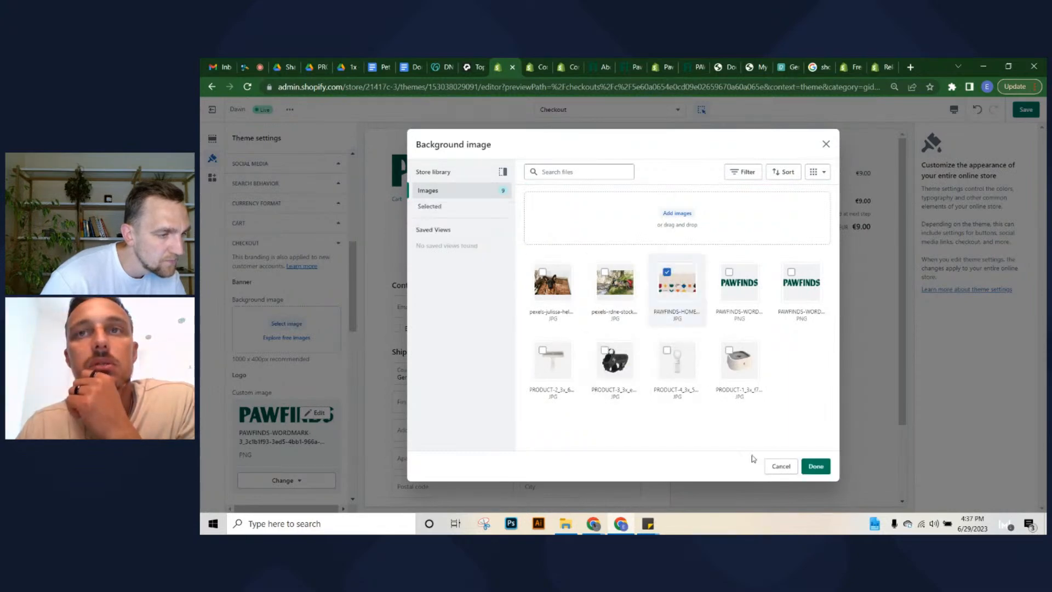
pyautogui.click(816, 466)
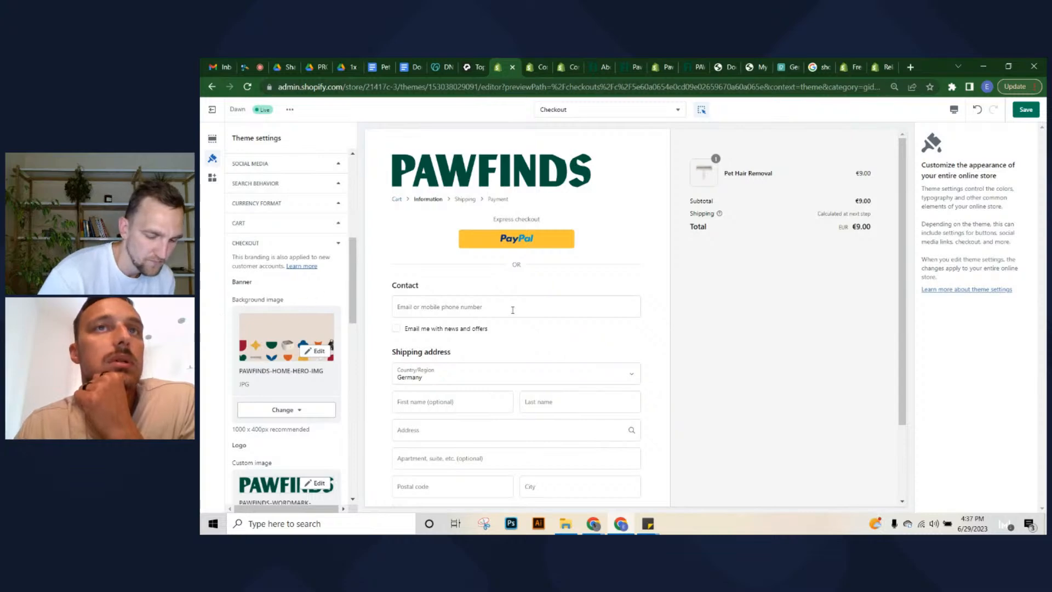
pyautogui.scroll(4, 296, 382)
pyautogui.scroll(3, 296, 382)
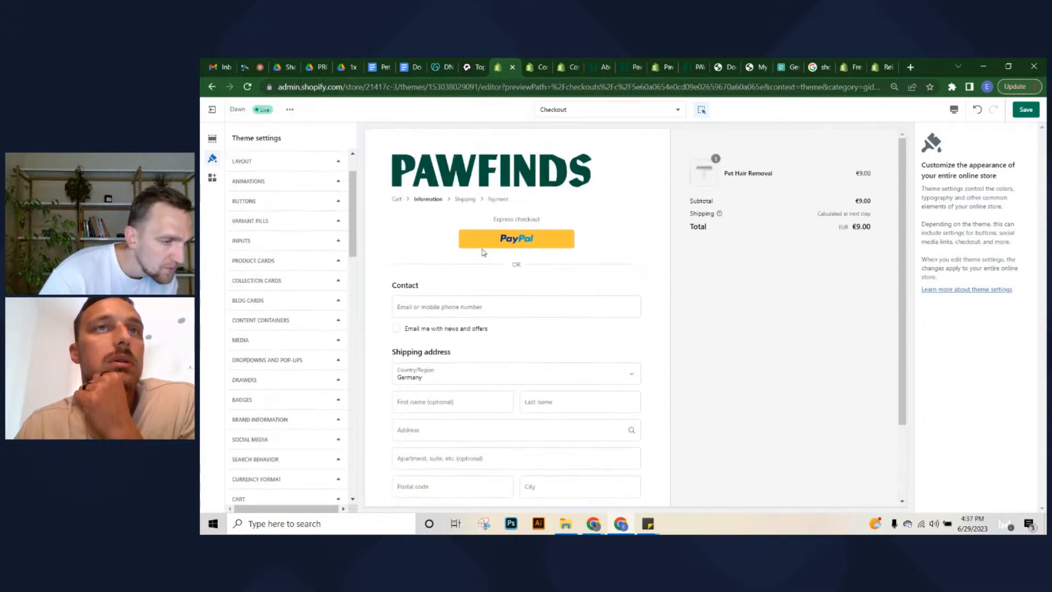
pyautogui.scroll(-10, 300, 330)
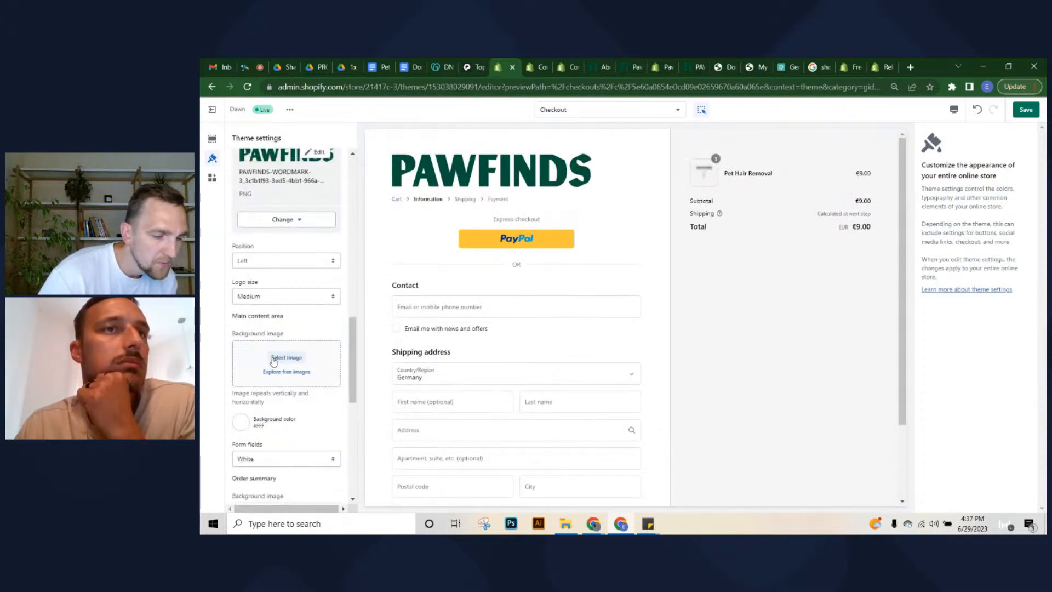
pyautogui.scroll(-3, 277, 359)
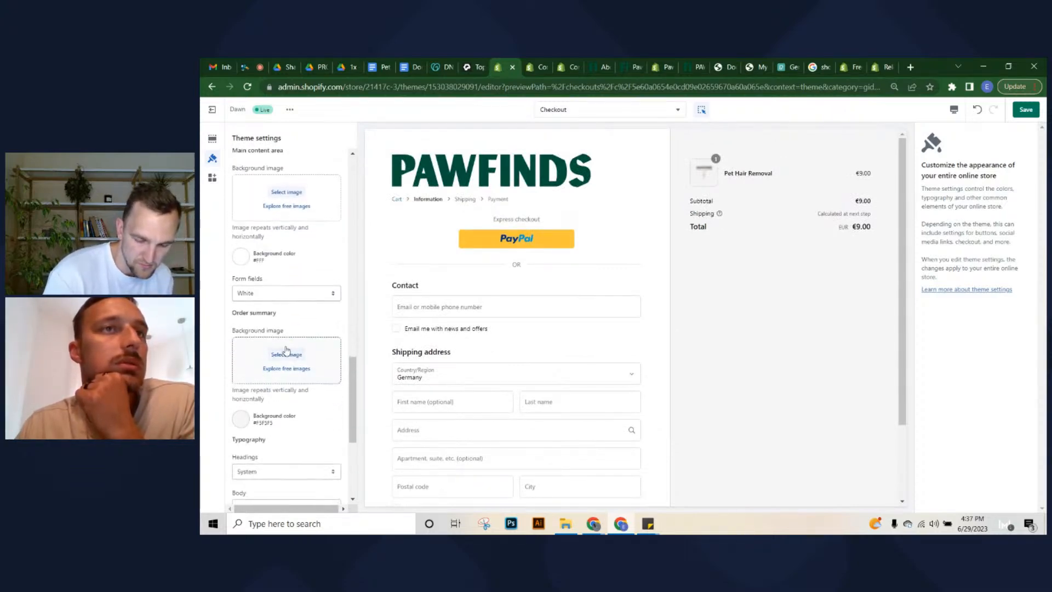
pyautogui.scroll(-5, 286, 351)
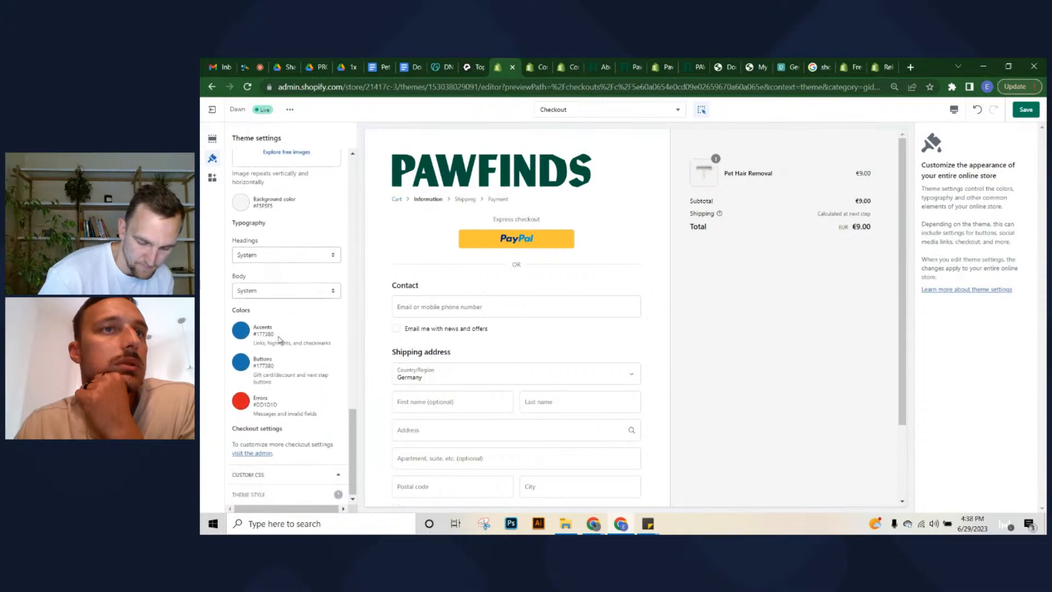
pyautogui.scroll(3, 280, 340)
# Apply the PAWFINDS-HOME hero pattern as the order summary background and save
pyautogui.click(286, 303)
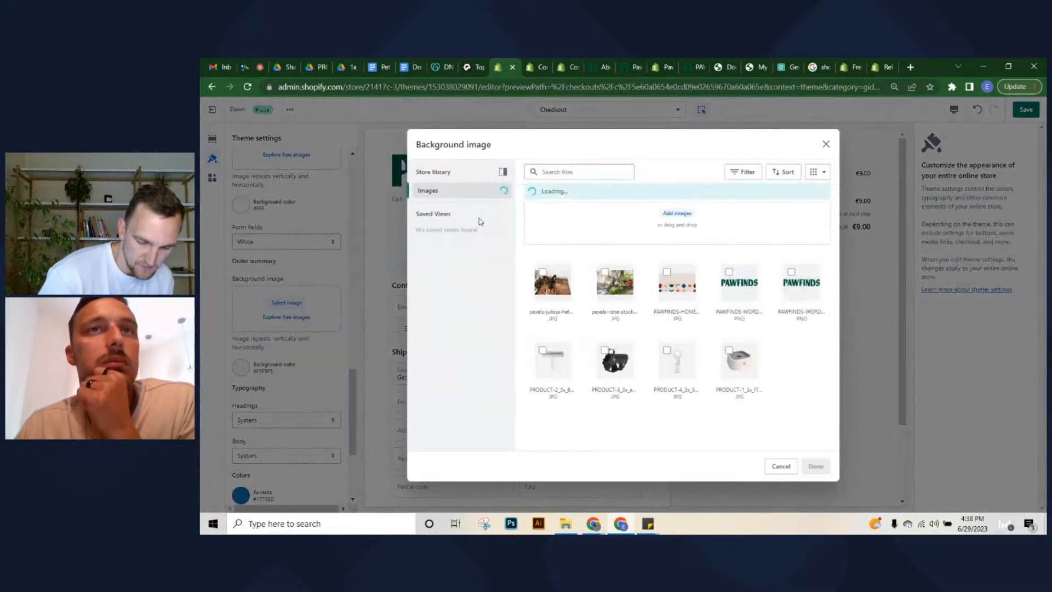
pyautogui.click(663, 285)
pyautogui.click(815, 465)
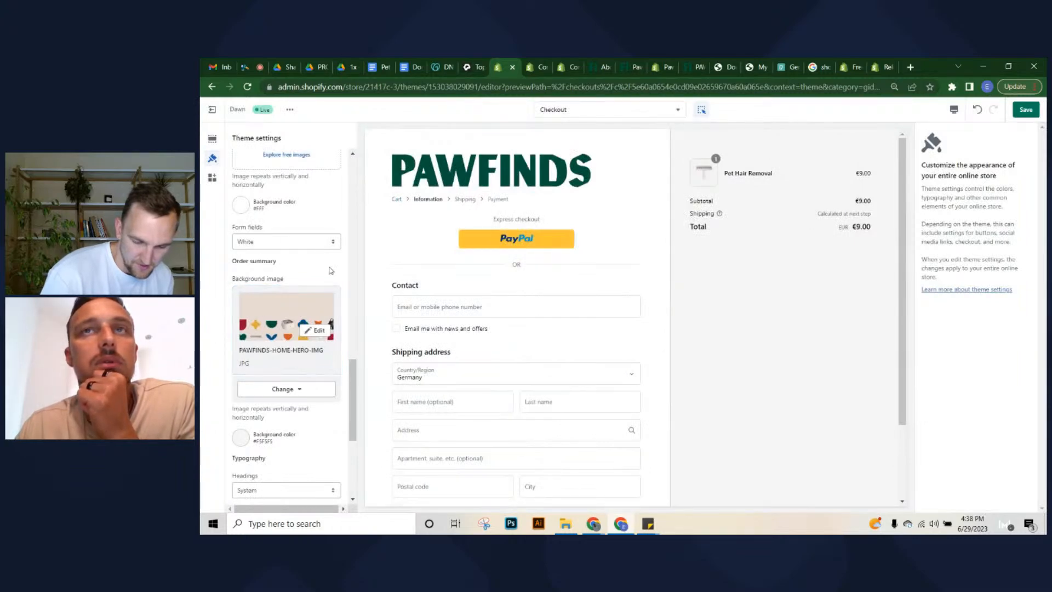
pyautogui.scroll(-2, 271, 395)
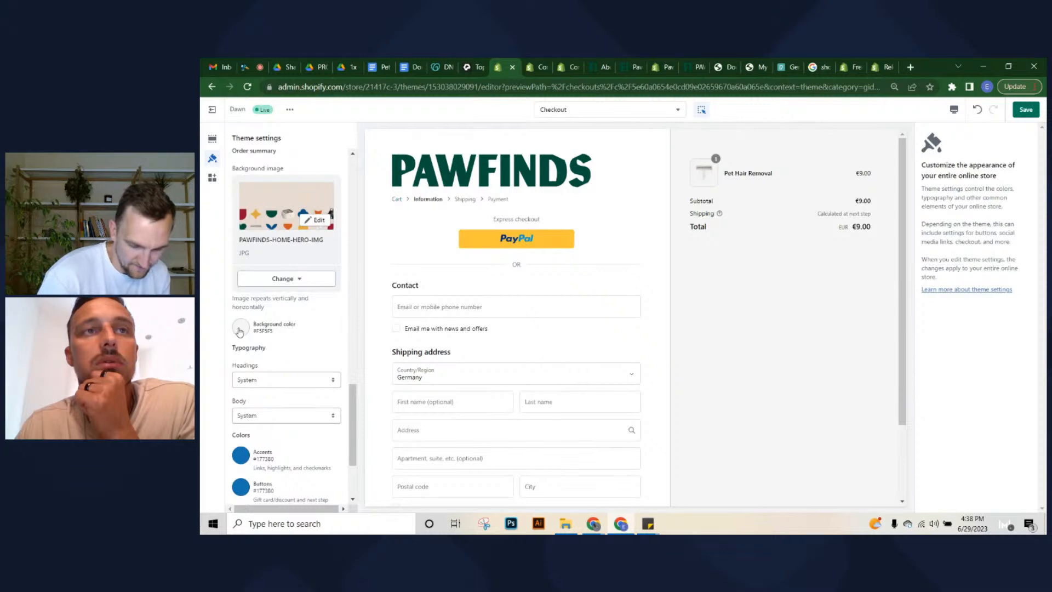
pyautogui.scroll(-3, 239, 333)
pyautogui.scroll(5, 285, 329)
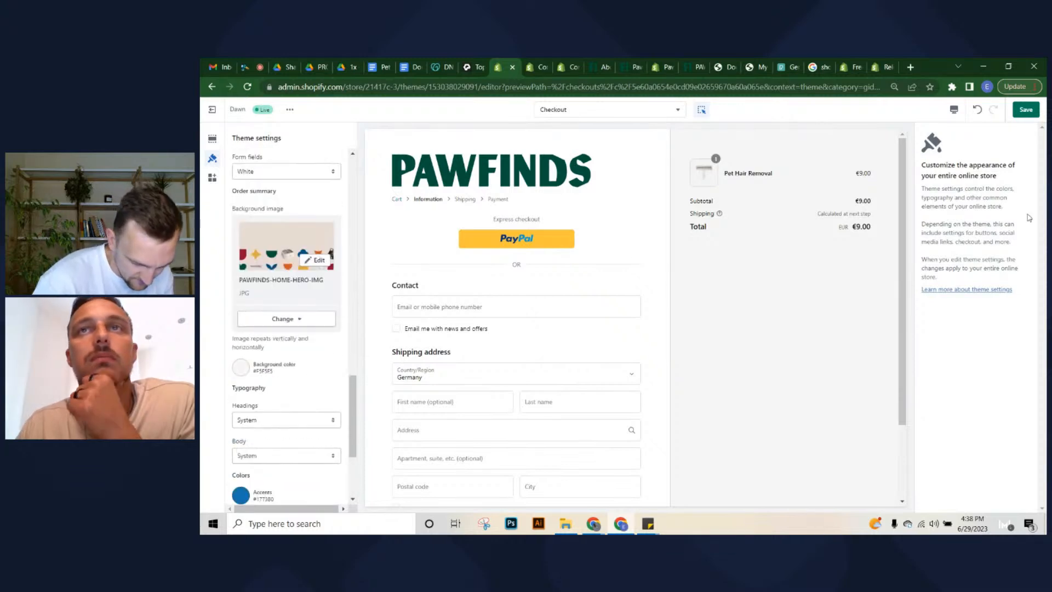
pyautogui.click(1026, 109)
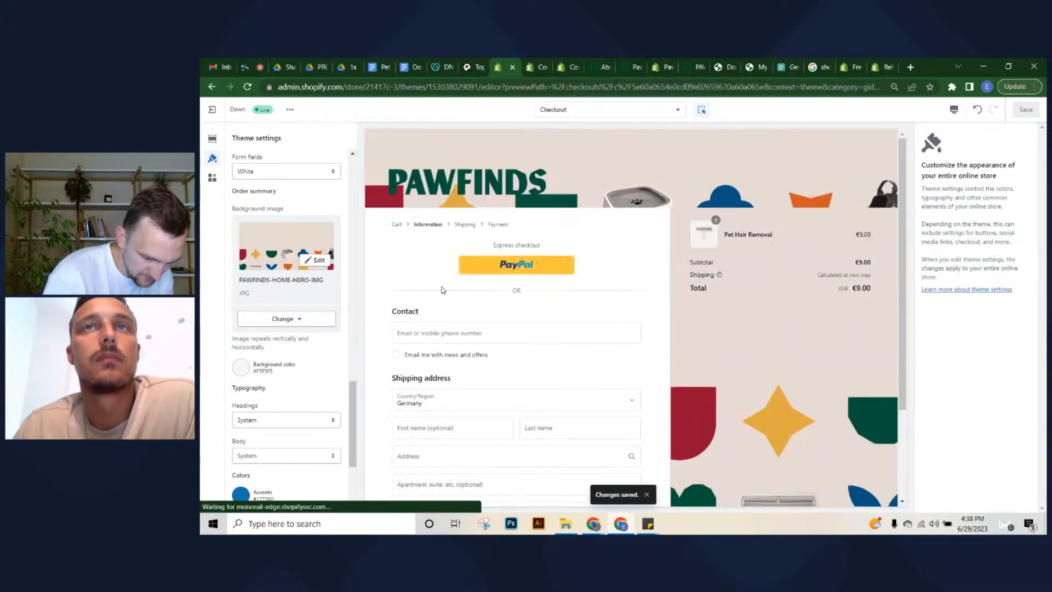
# Remove the order summary background image using Change > Remove image
pyautogui.scroll(-3, 466, 299)
pyautogui.scroll(3, 855, 338)
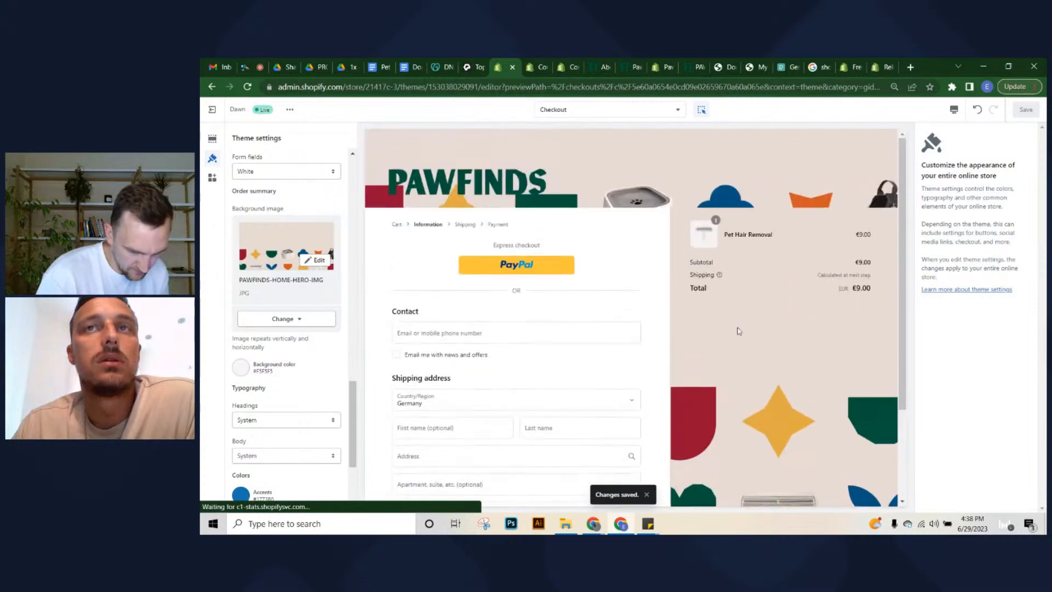
pyautogui.scroll(-2, 735, 312)
pyautogui.scroll(1, 324, 302)
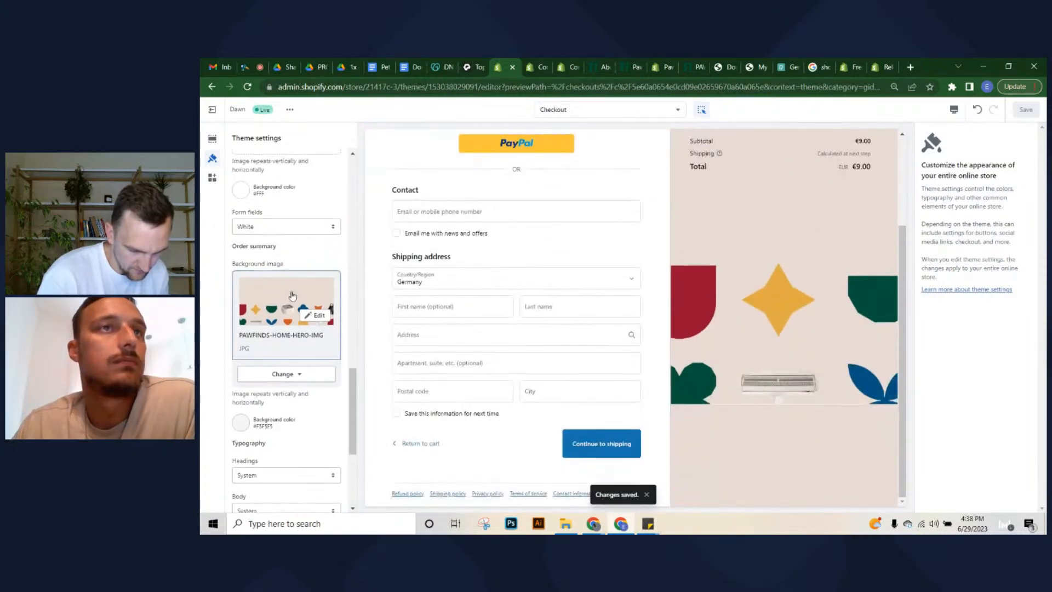
pyautogui.click(290, 292)
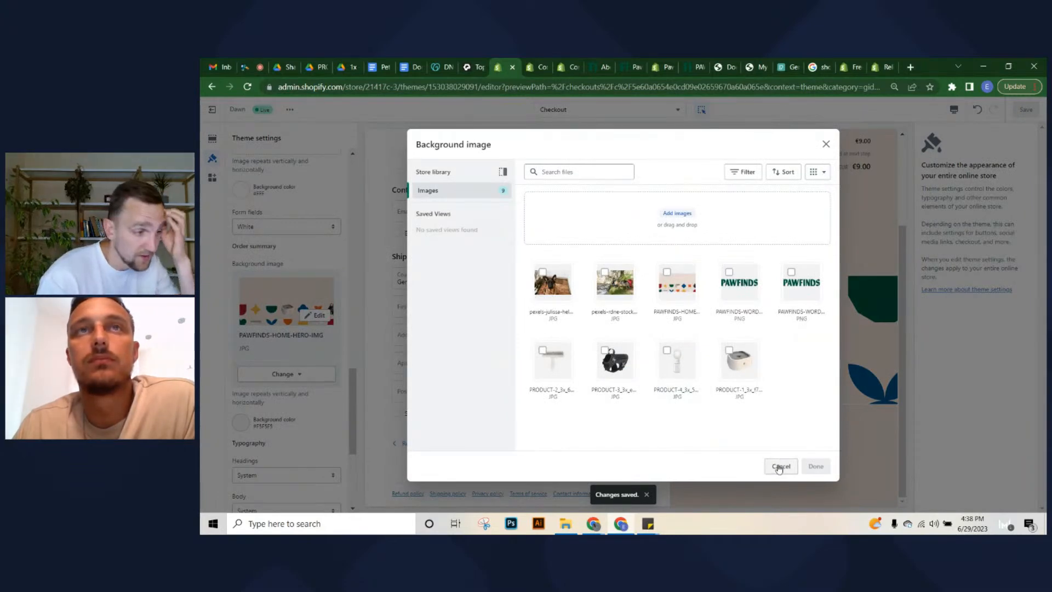
pyautogui.click(780, 467)
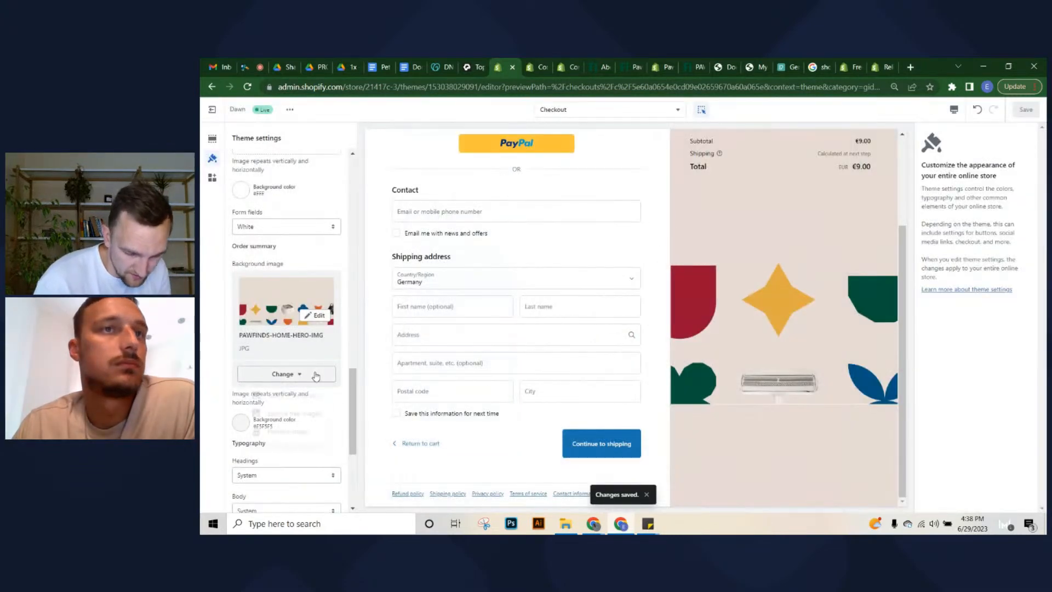
pyautogui.click(283, 374)
pyautogui.click(281, 433)
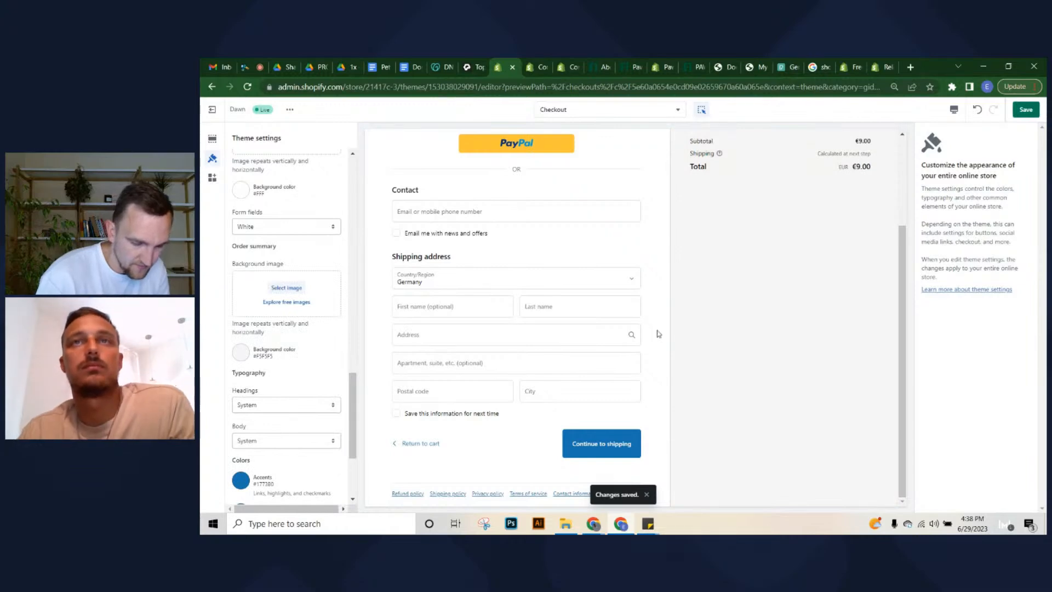
pyautogui.scroll(3, 659, 334)
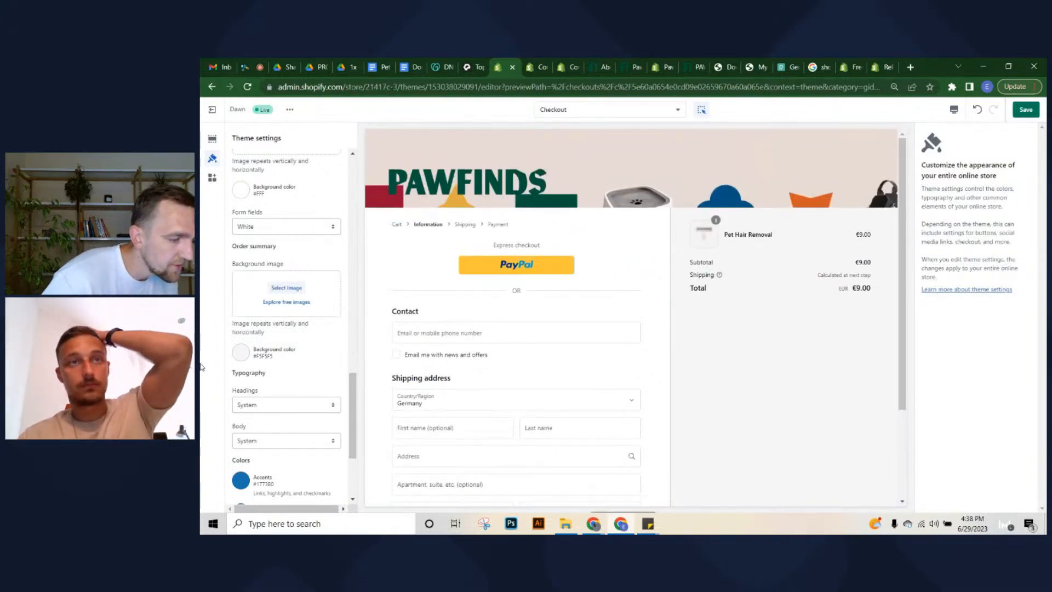
# Open the Accents colour picker and close it unchanged
pyautogui.scroll(-2, 240, 425)
pyautogui.scroll(-2, 239, 424)
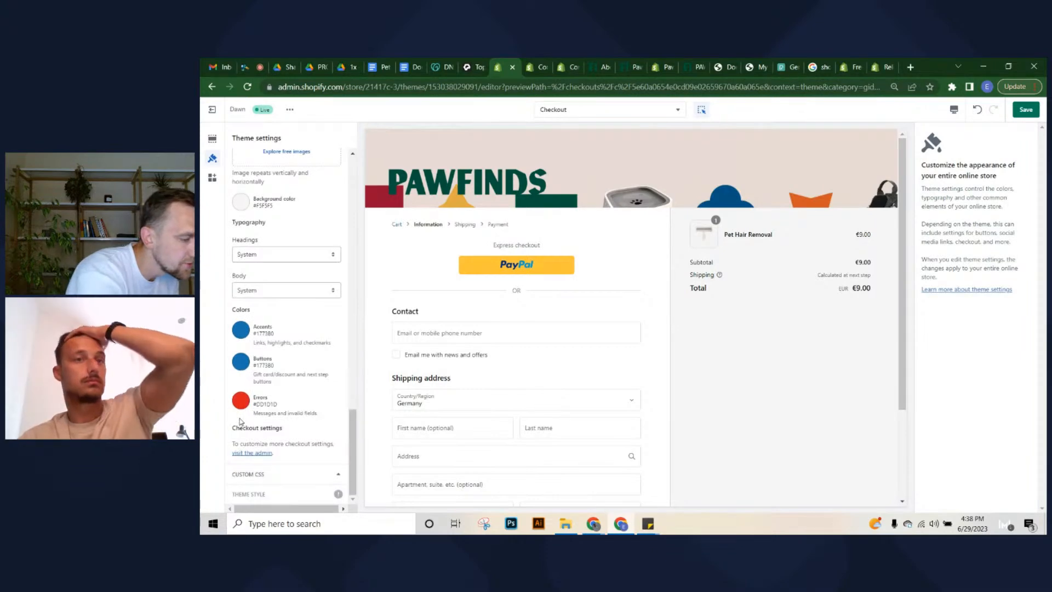
pyautogui.click(248, 332)
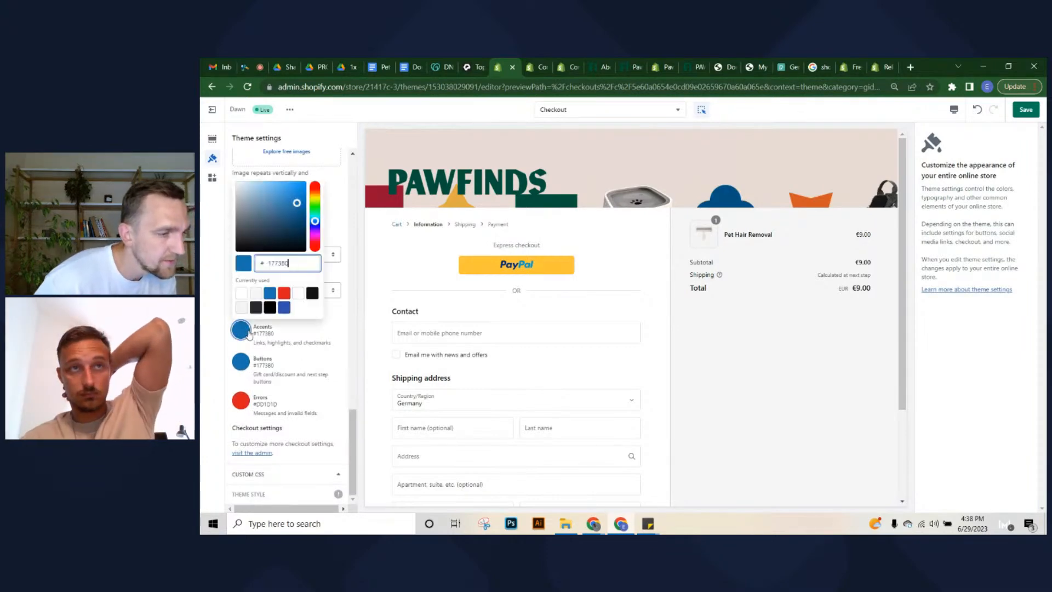
pyautogui.click(329, 338)
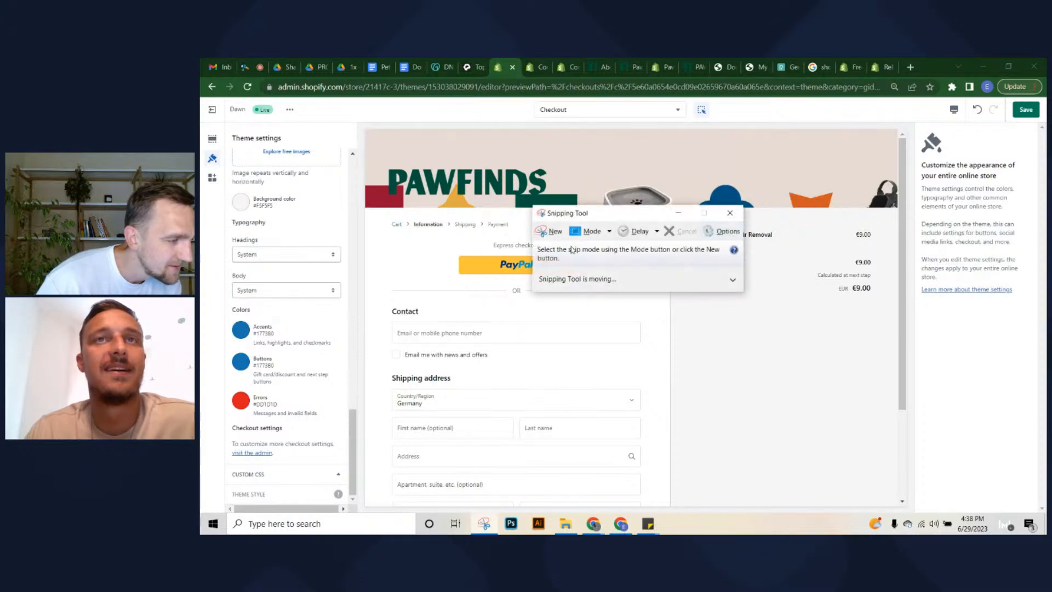
# Snip the PAWFINDS banner from the checkout preview, copy it, and minimize Snipping Tool
pyautogui.click(552, 231)
pyautogui.moveTo(387, 138); pyautogui.dragTo(589, 223)
pyautogui.rightClick(496, 196)
pyautogui.click(518, 212)
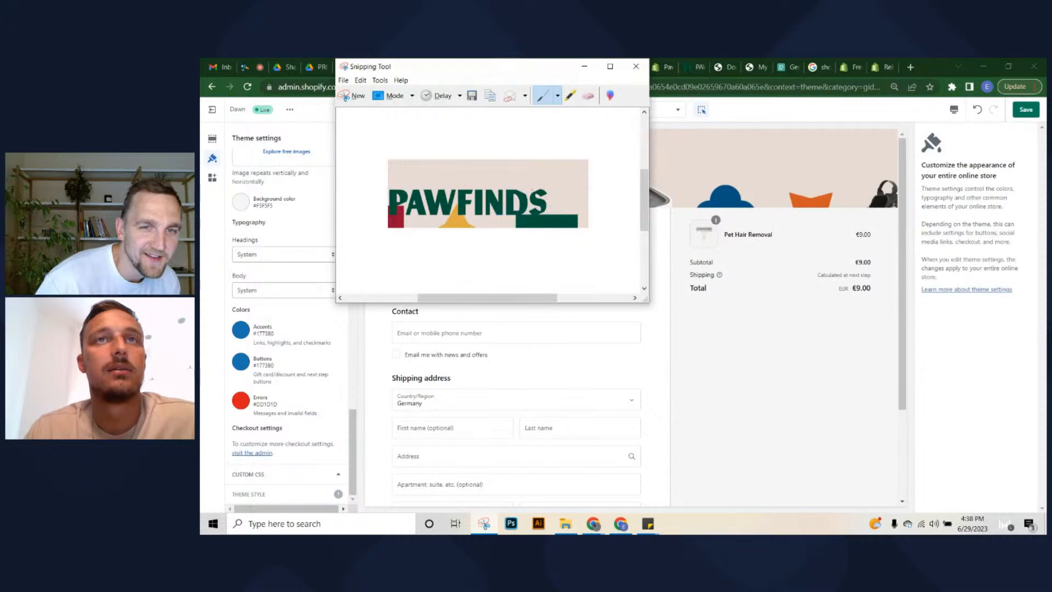
pyautogui.rightClick(524, 208)
pyautogui.click(548, 224)
pyautogui.click(584, 67)
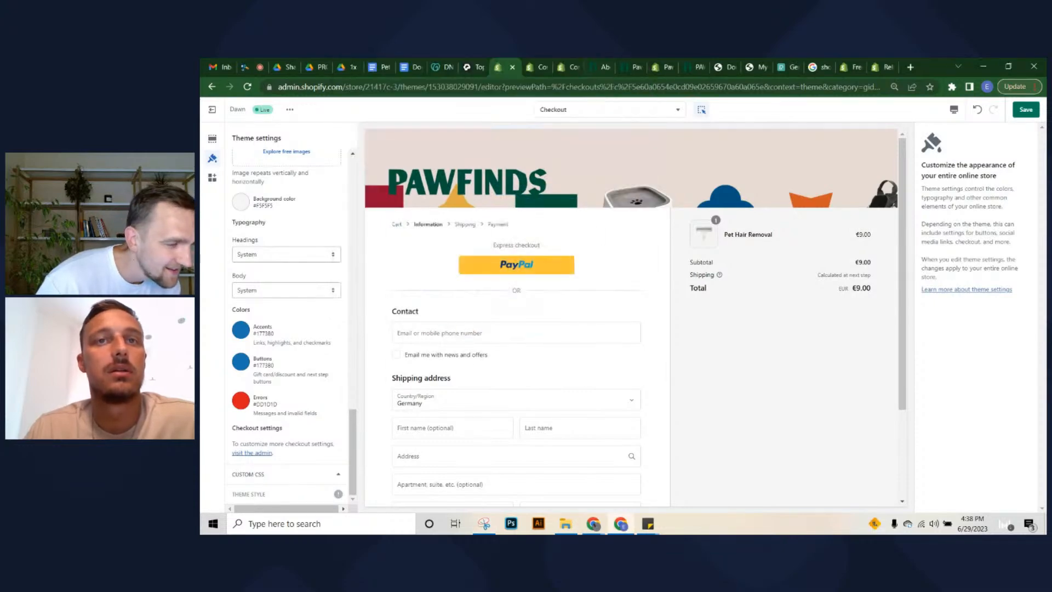
# Create a 500×250 px Illustrator document and paste the PAWFINDS banner snip into it
pyautogui.click(540, 526)
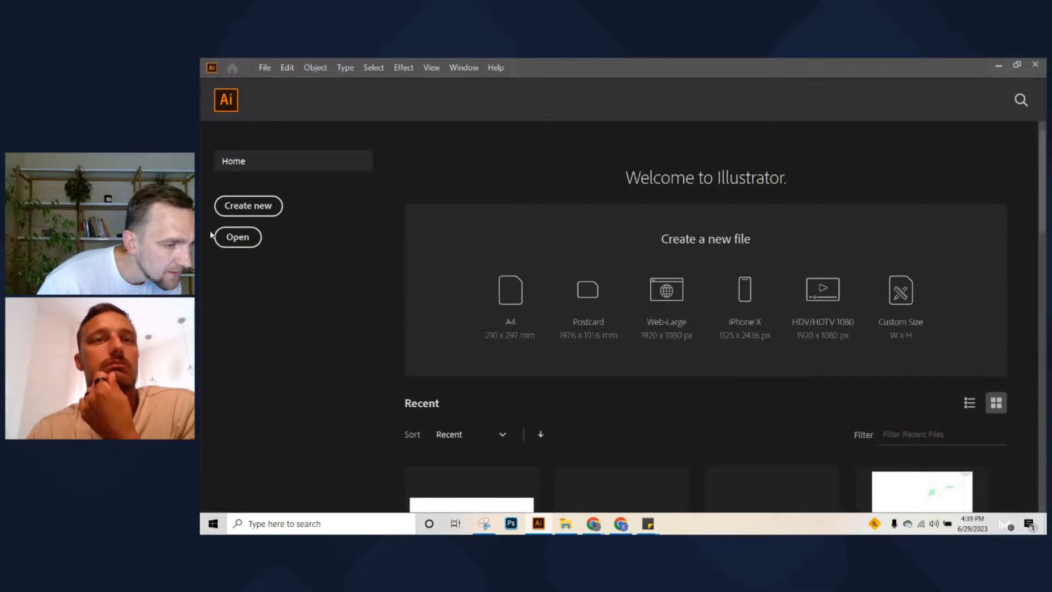
pyautogui.click(245, 212)
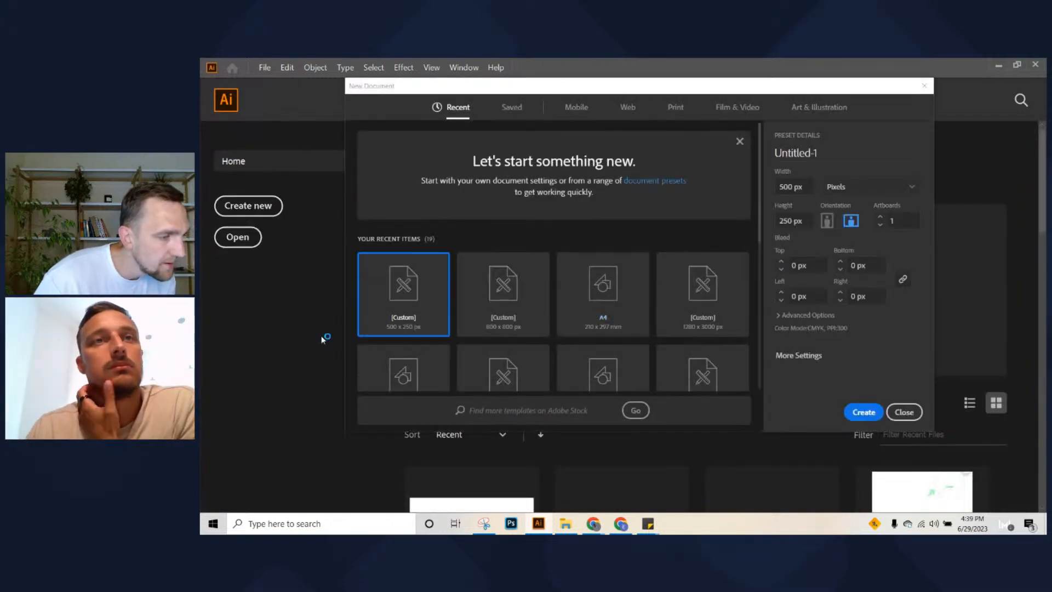
pyautogui.click(863, 414)
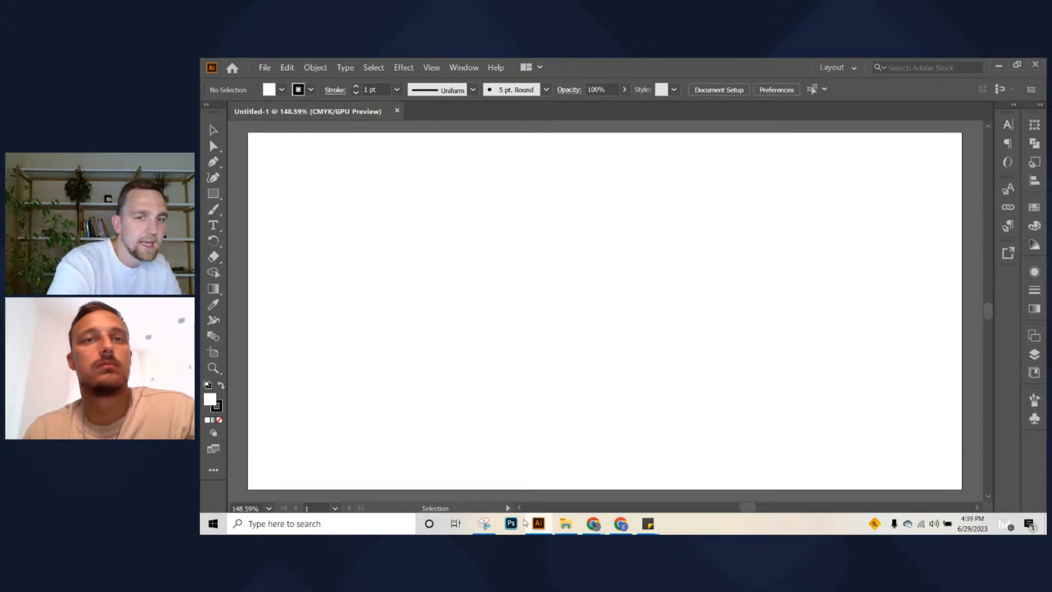
pyautogui.click(484, 523)
pyautogui.rightClick(490, 290)
pyautogui.rightClick(514, 190)
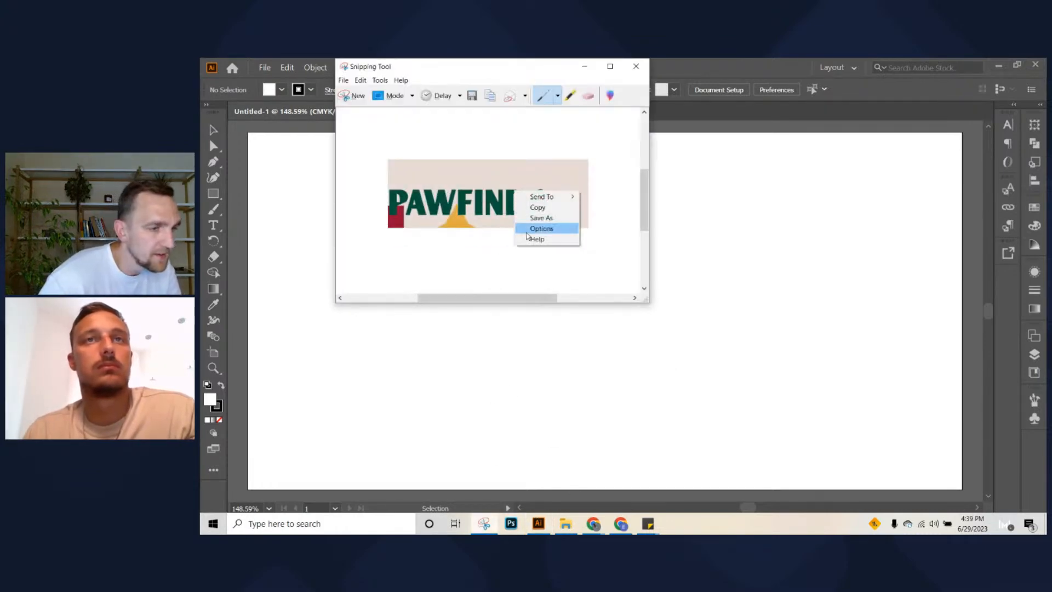
pyautogui.click(538, 208)
pyautogui.click(754, 265)
pyautogui.hotkey('ctrl', 'v')
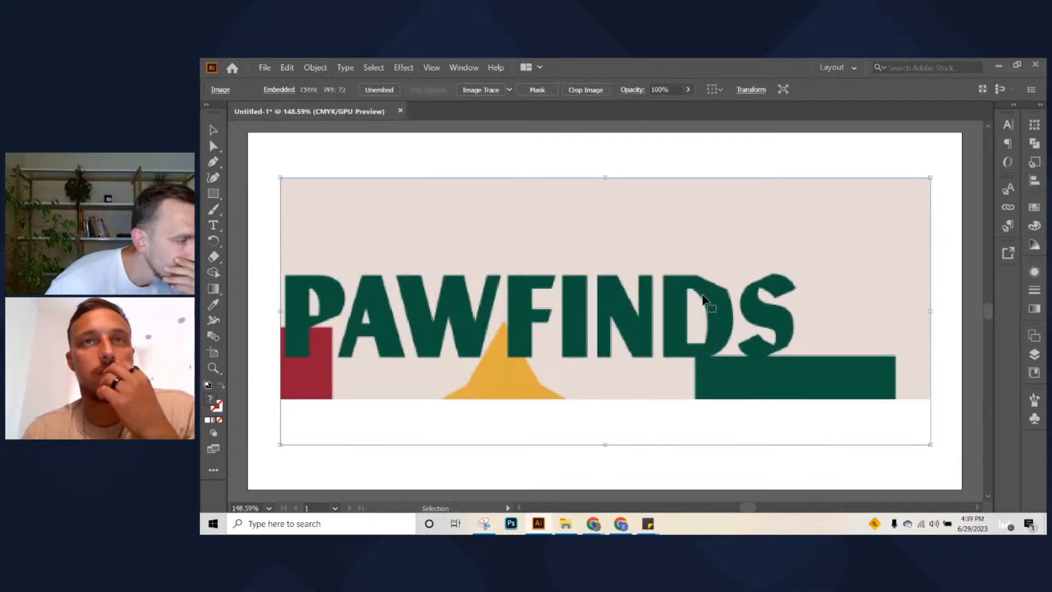
# Eyedrop the PAWFINDS lettering and read its hex, 01523C, in the Color Picker
pyautogui.click(213, 304)
pyautogui.click(335, 288)
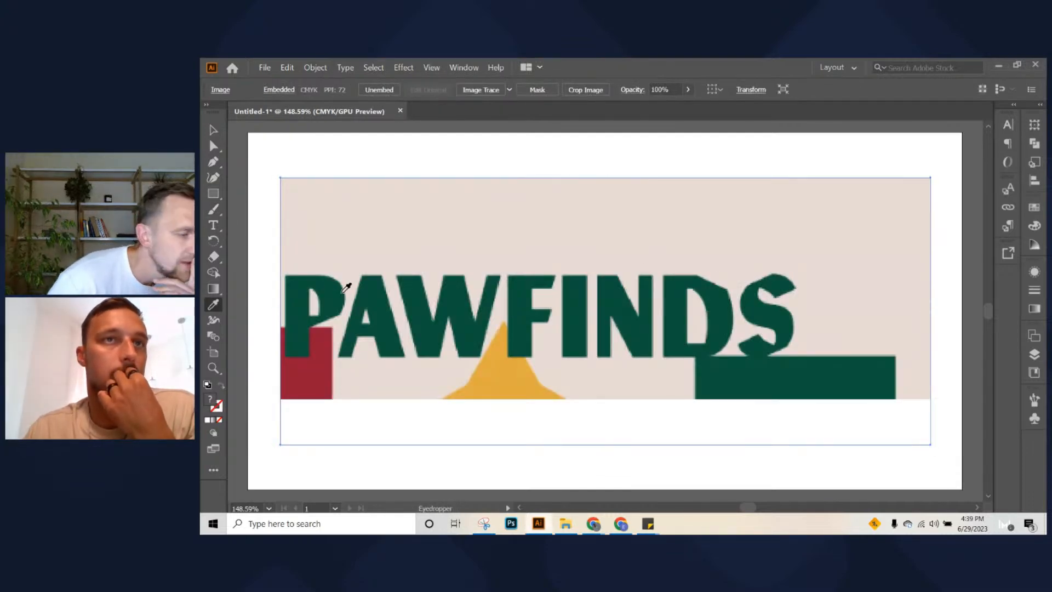
pyautogui.doubleClick(211, 399)
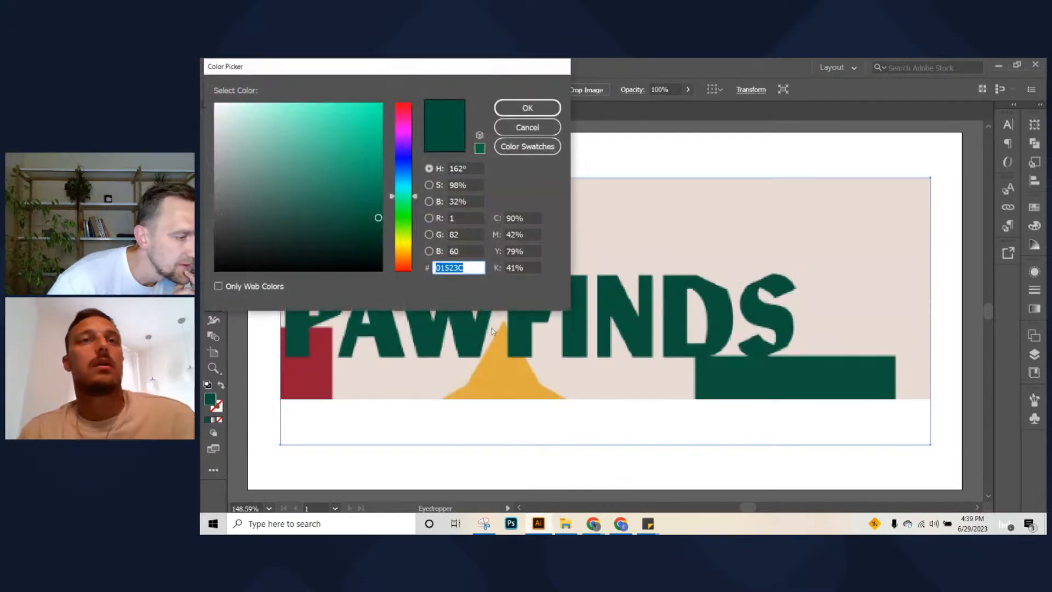
pyautogui.click(527, 127)
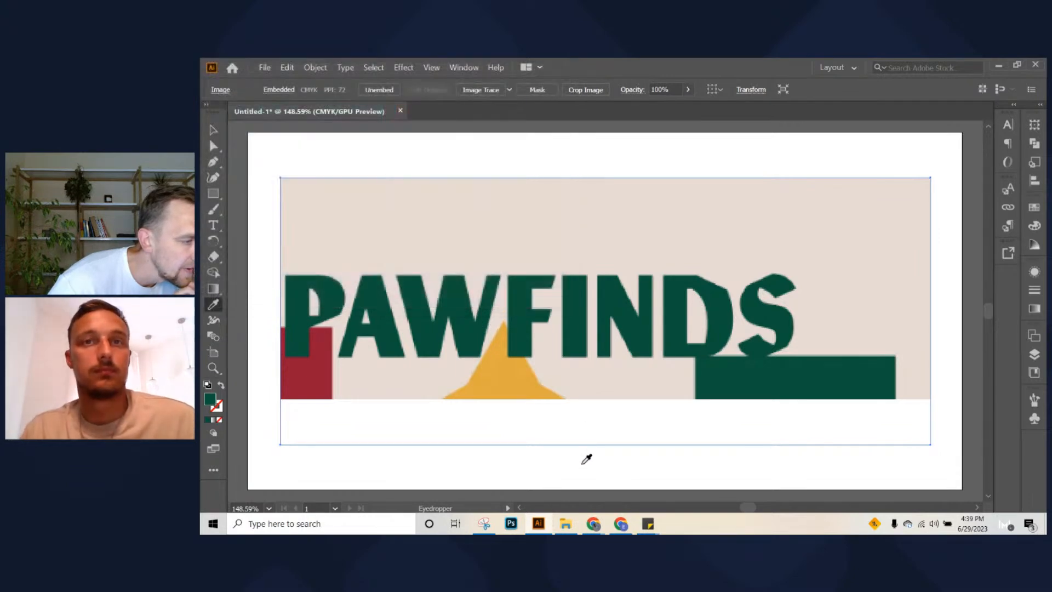
pyautogui.click(621, 523)
# Set the checkout Buttons colour to dark green #01523C
pyautogui.rightClick(618, 523)
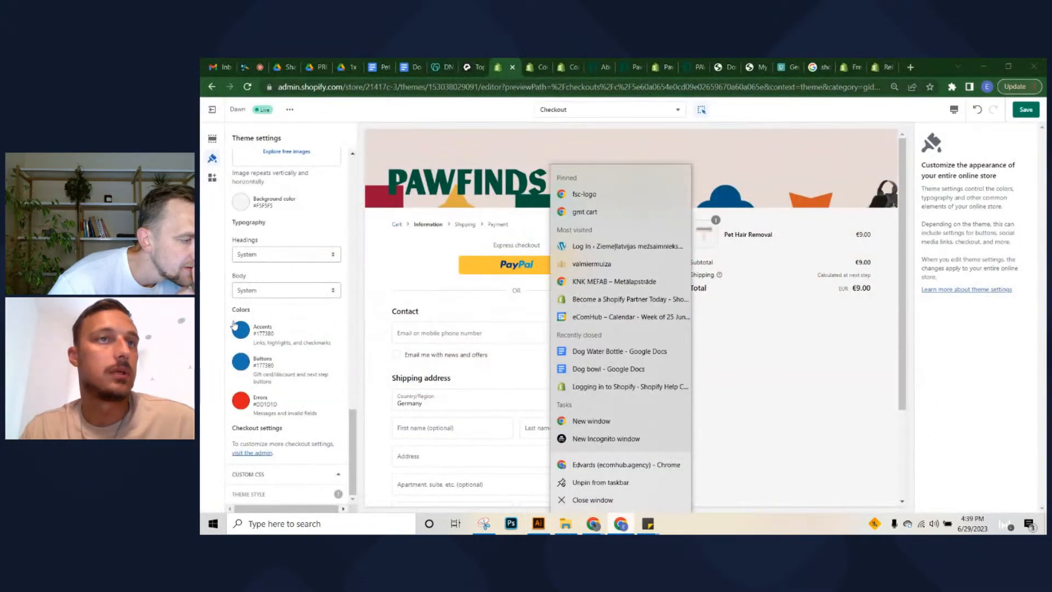
pyautogui.click(243, 366)
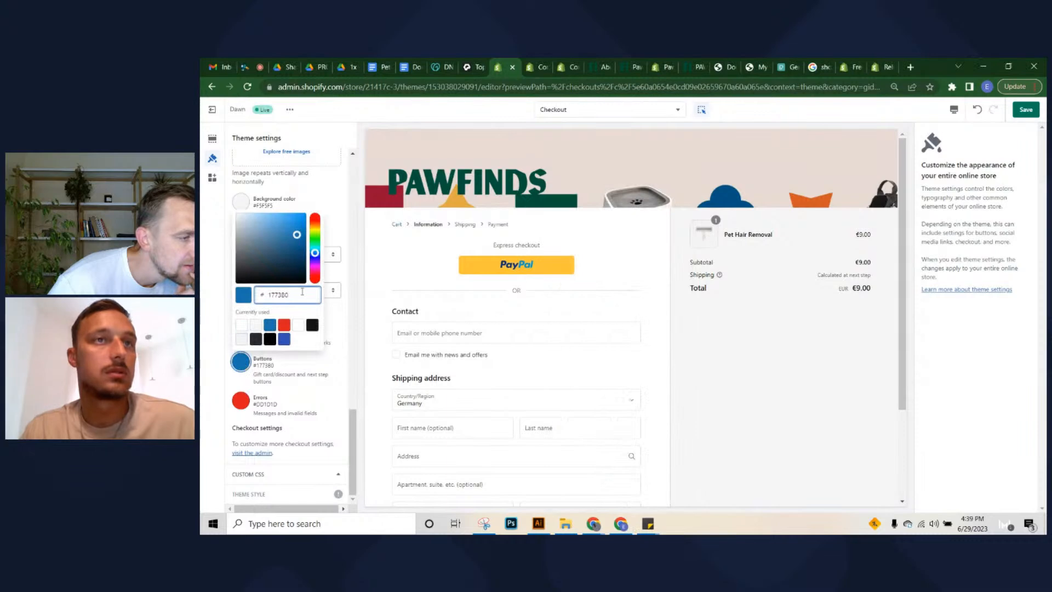
pyautogui.hotkey('ctrl', 'v')
pyautogui.click(331, 314)
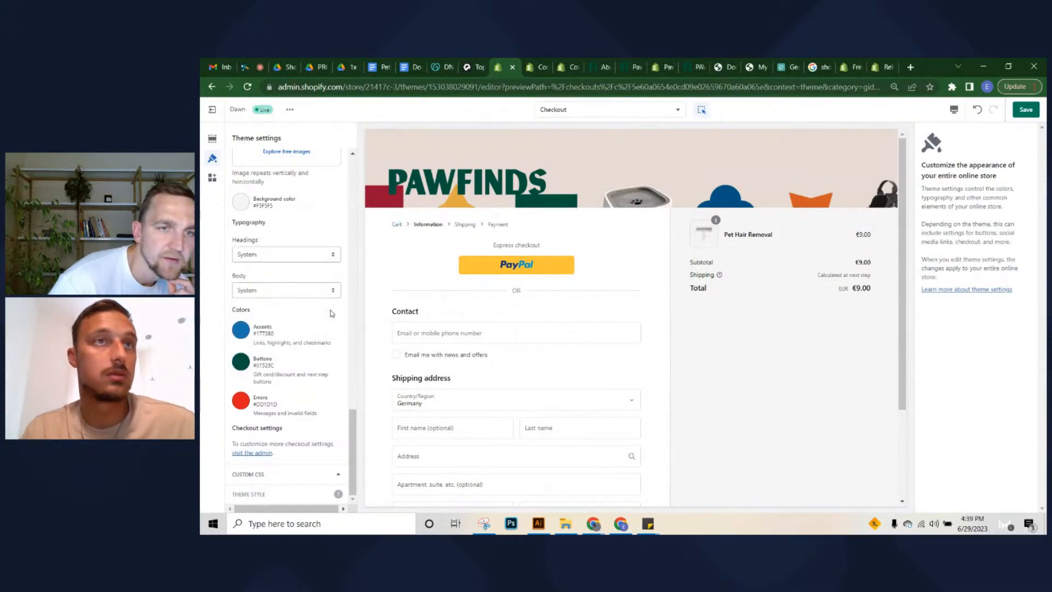
# Set the Accents colour to #01523C as well and save the theme changes
pyautogui.click(242, 331)
pyautogui.doubleClick(278, 235)
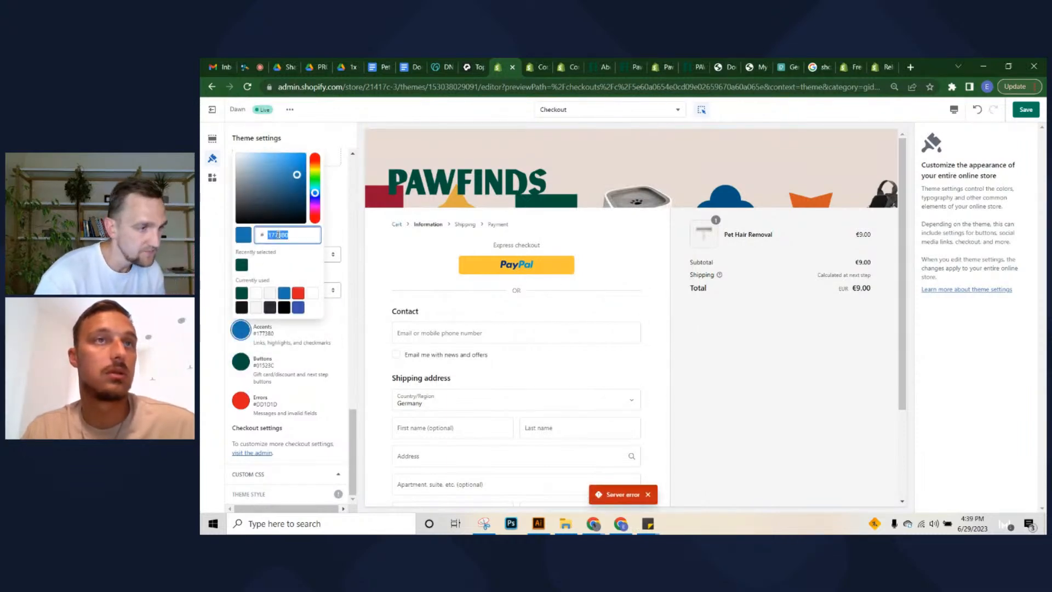
pyautogui.hotkey('ctrl', 'v')
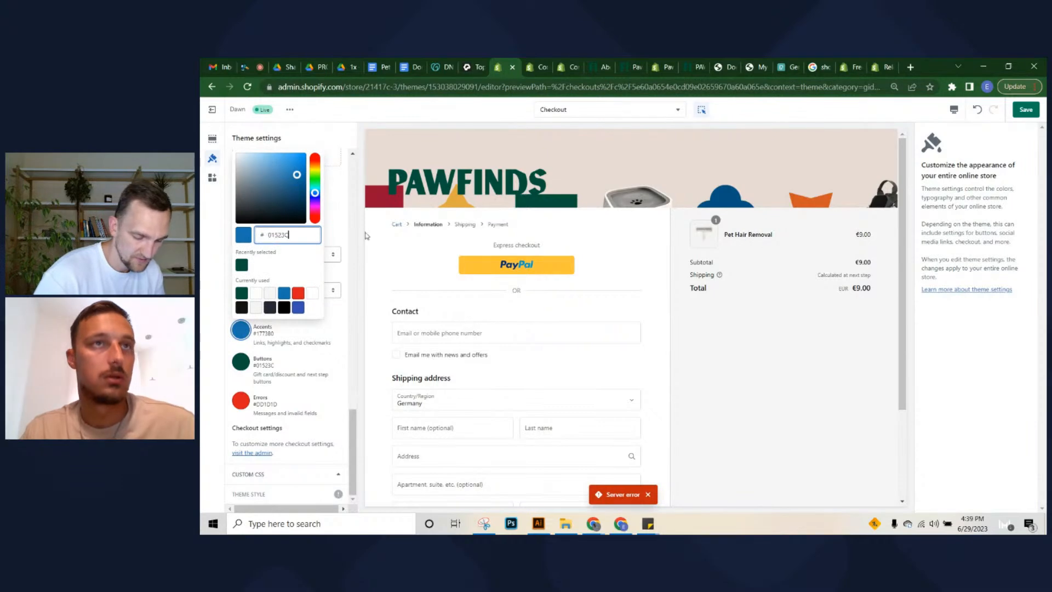
pyautogui.click(341, 273)
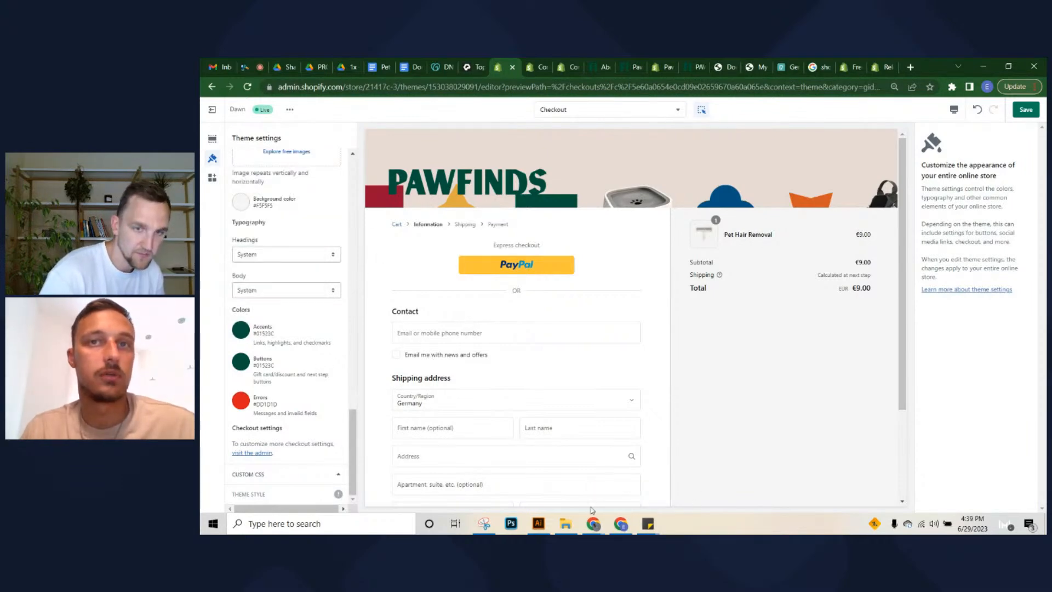
pyautogui.click(1025, 110)
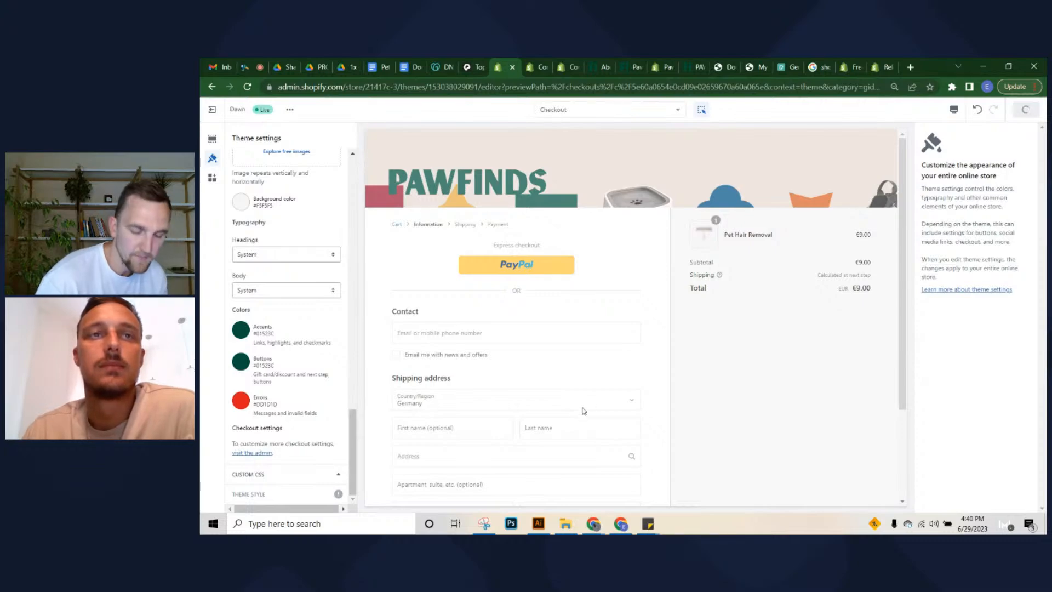
# Go to the newly opened admin themes page and select the themes part of its address
pyautogui.click(539, 66)
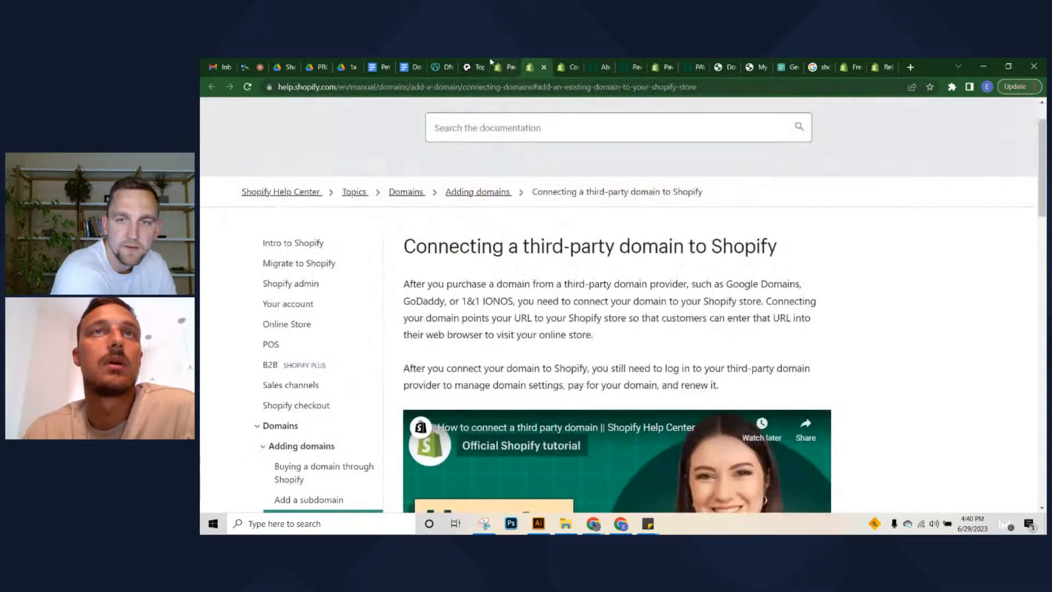
pyautogui.click(509, 64)
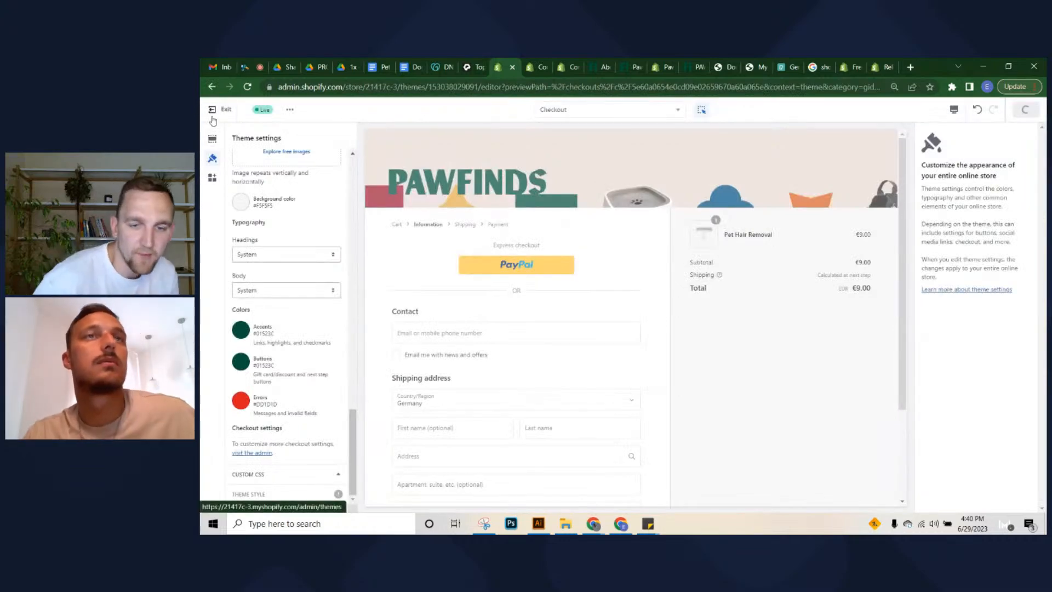
pyautogui.click(520, 65)
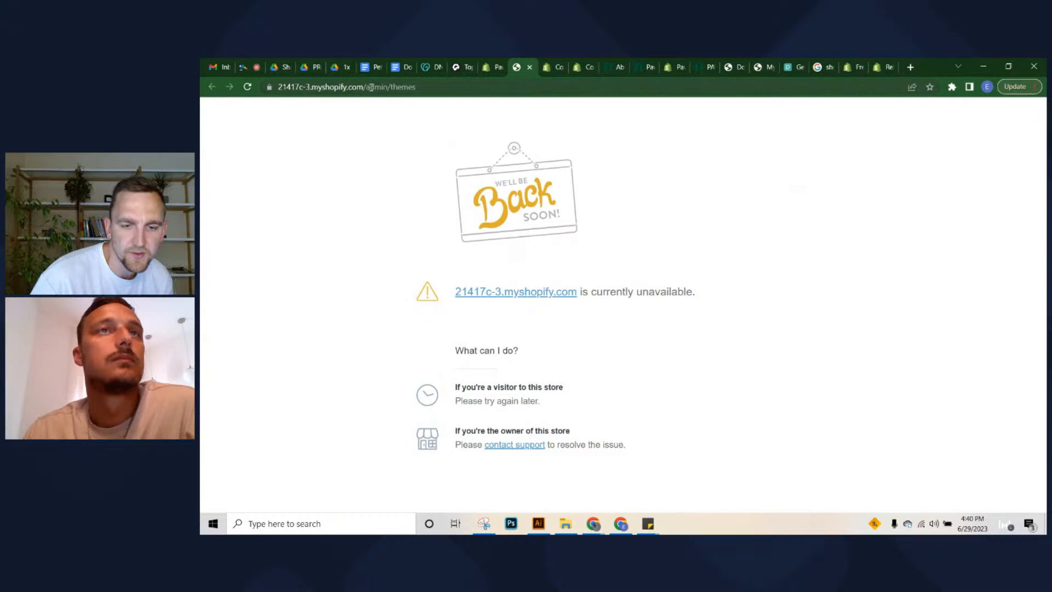
pyautogui.doubleClick(388, 88)
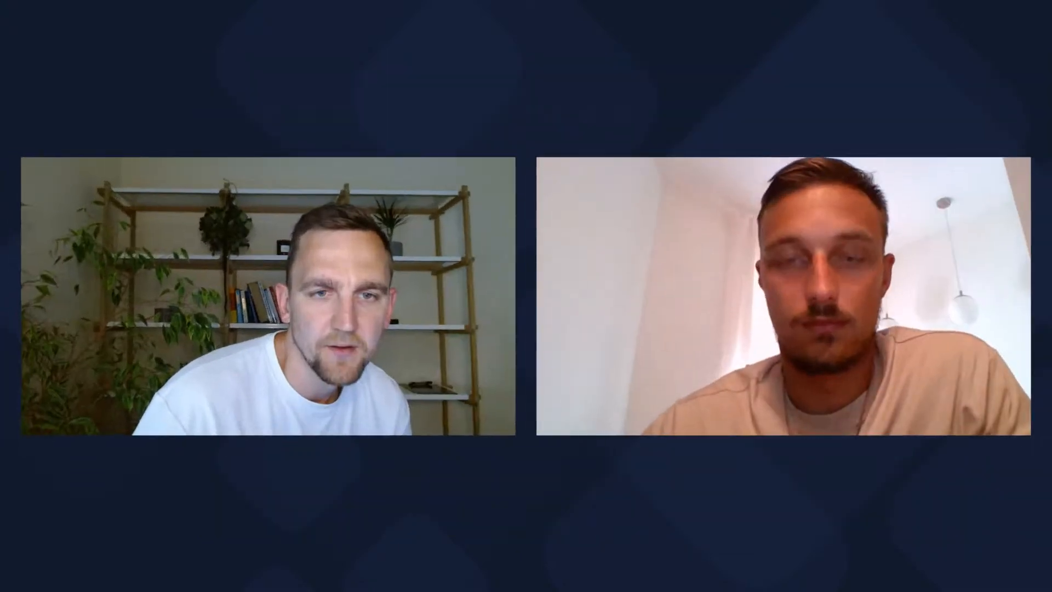